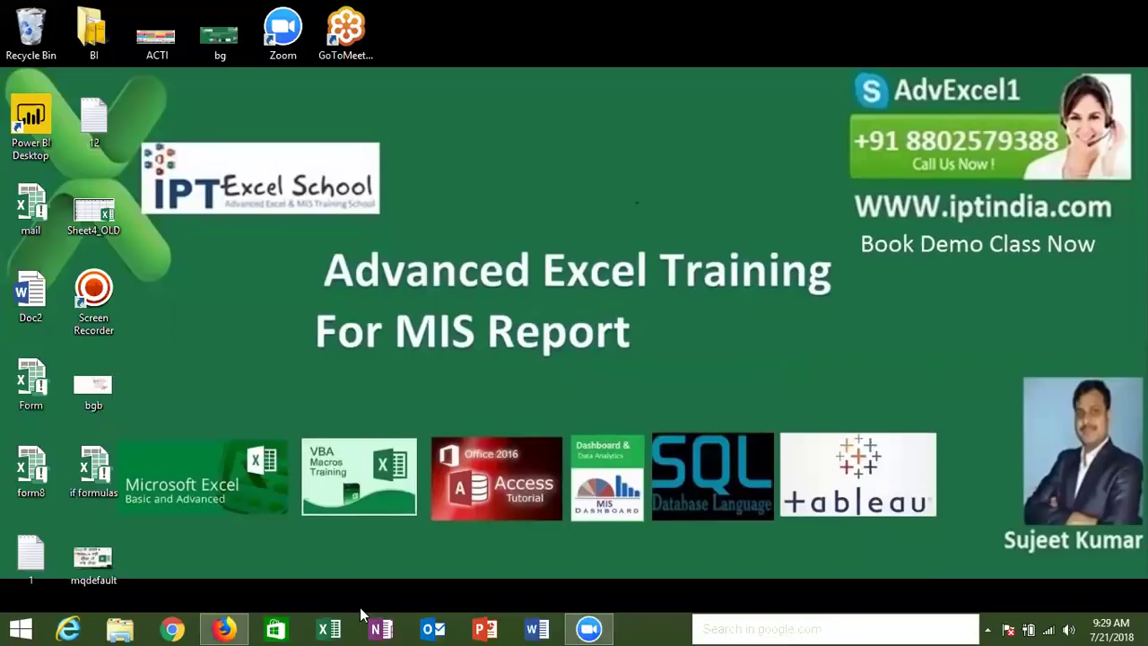
Launch Excel on a blank workbook and add Sheet2, Sheet3 and Sheet4.
click(329, 629)
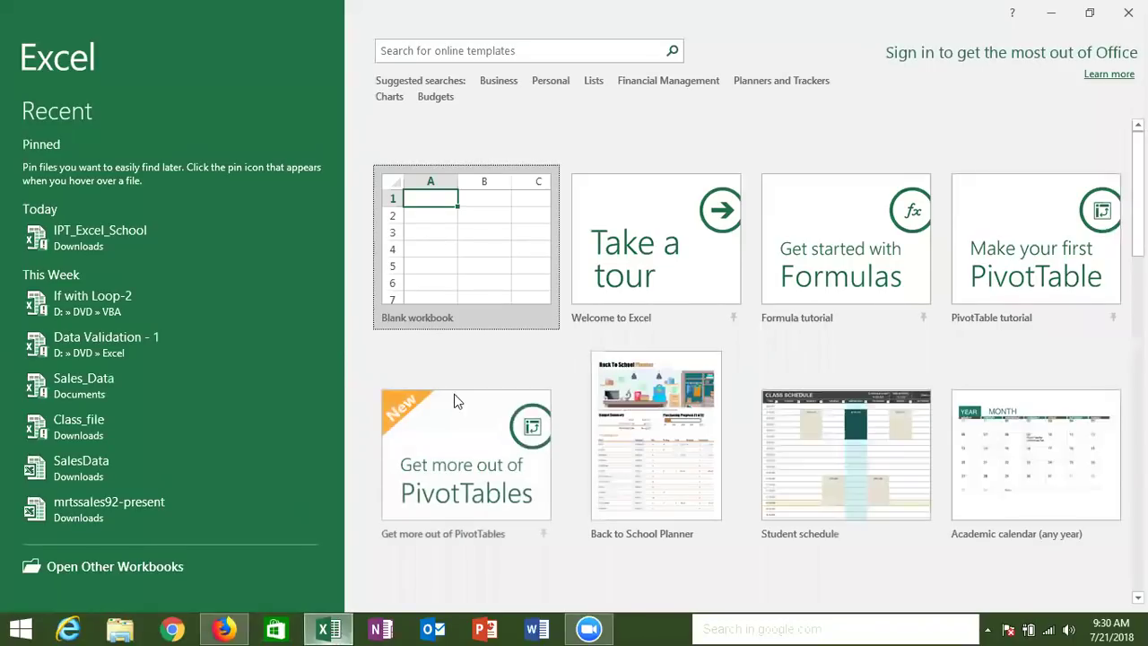
click(474, 249)
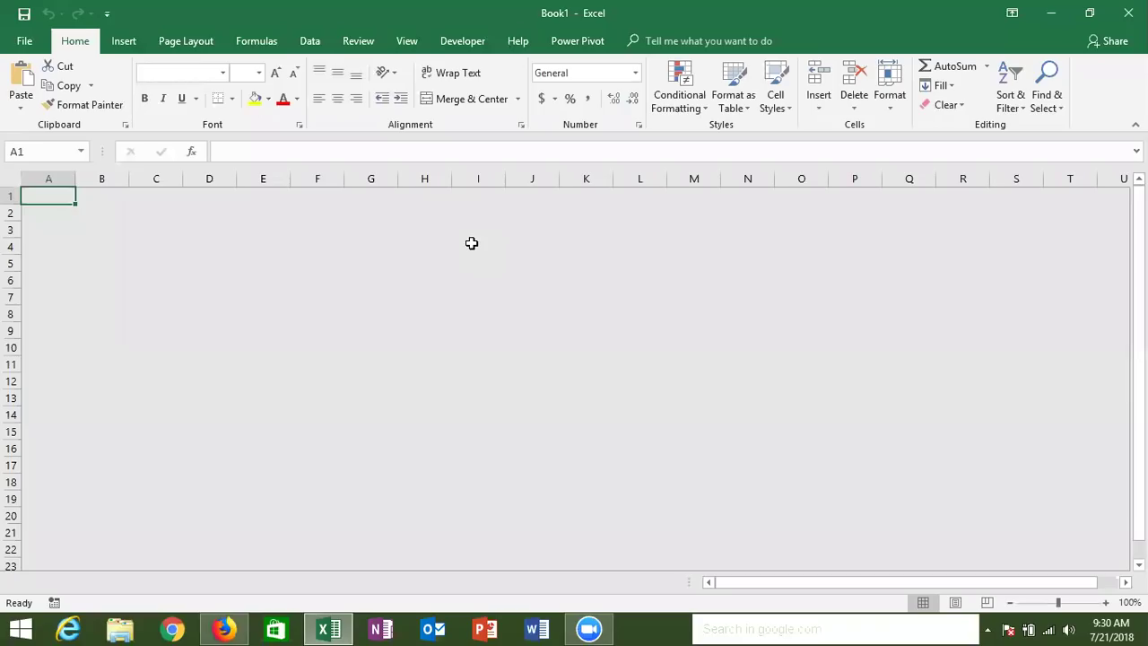
click(472, 244)
click(175, 582)
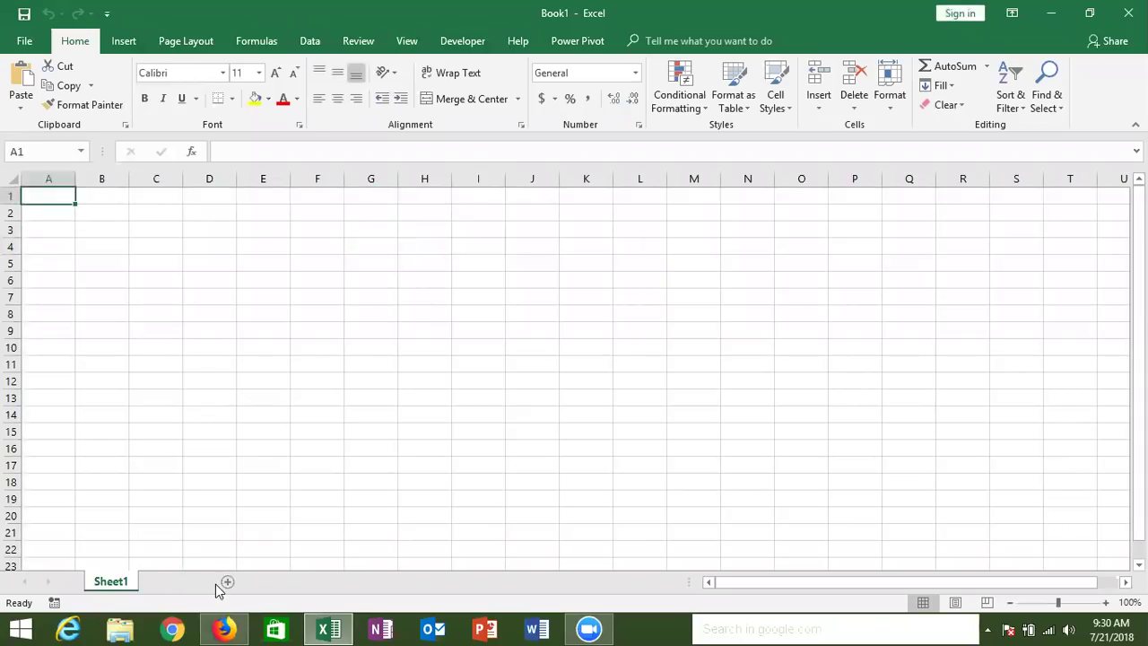
click(263, 581)
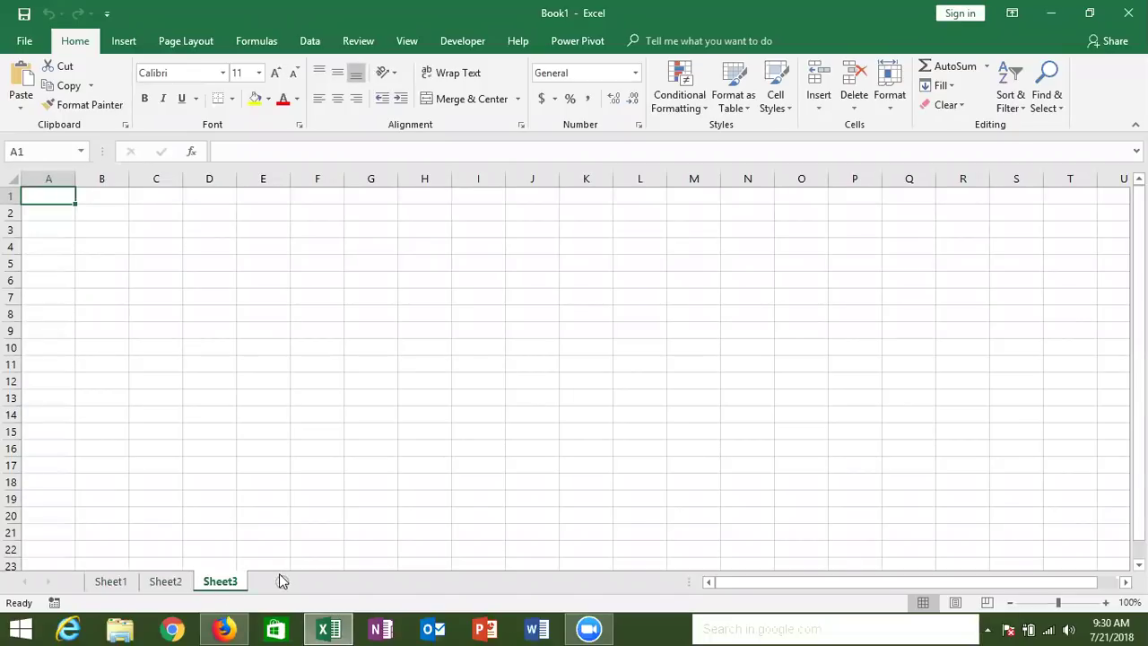
click(316, 581)
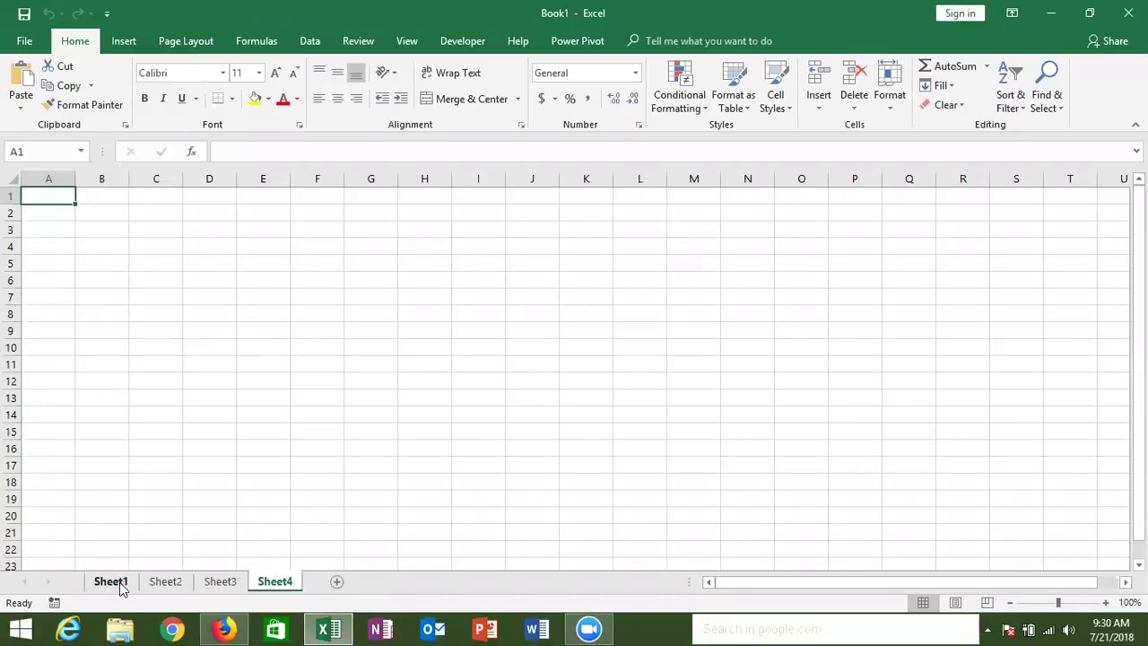
Open the Class_file workbook from the recent files list.
click(25, 40)
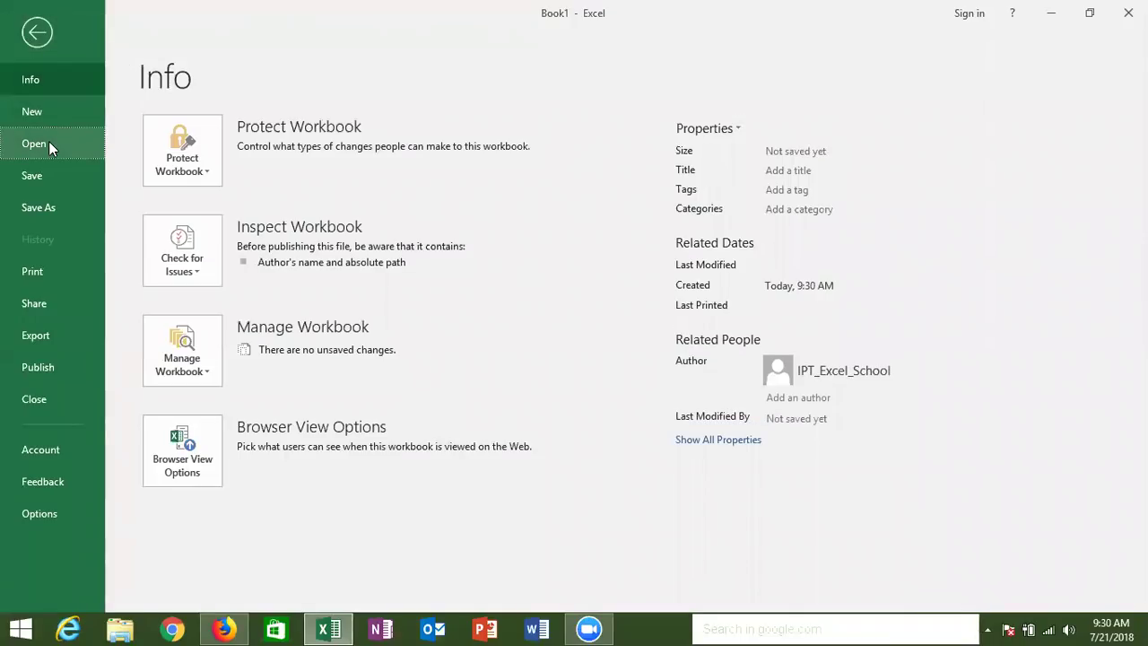
click(36, 144)
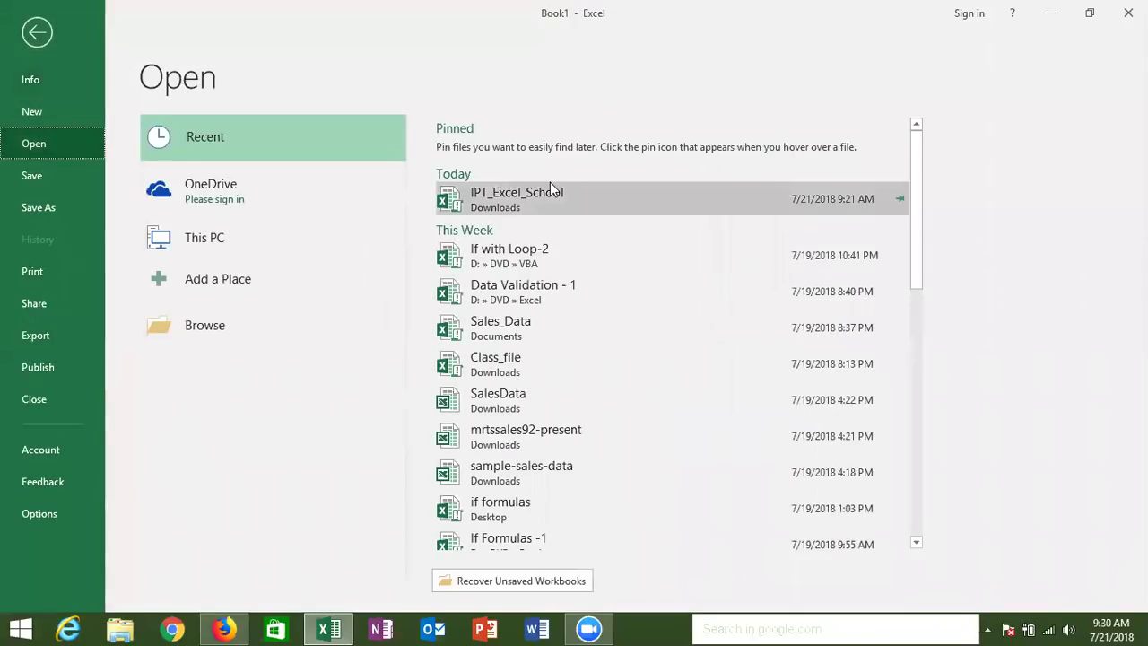
mouse_move(673, 364)
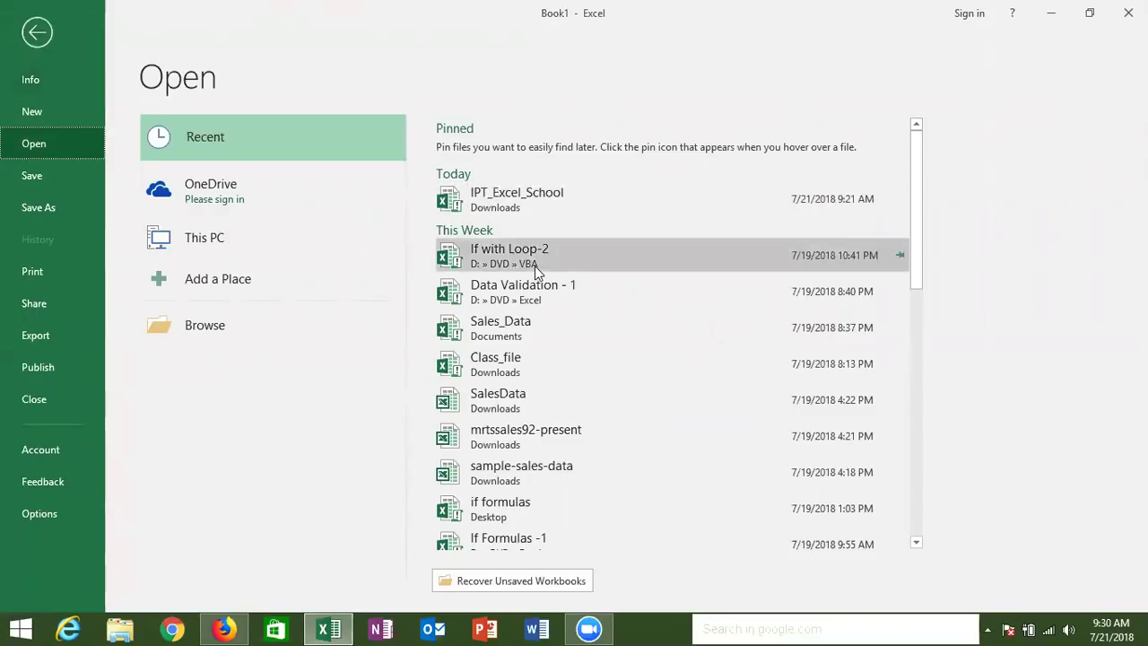
click(509, 376)
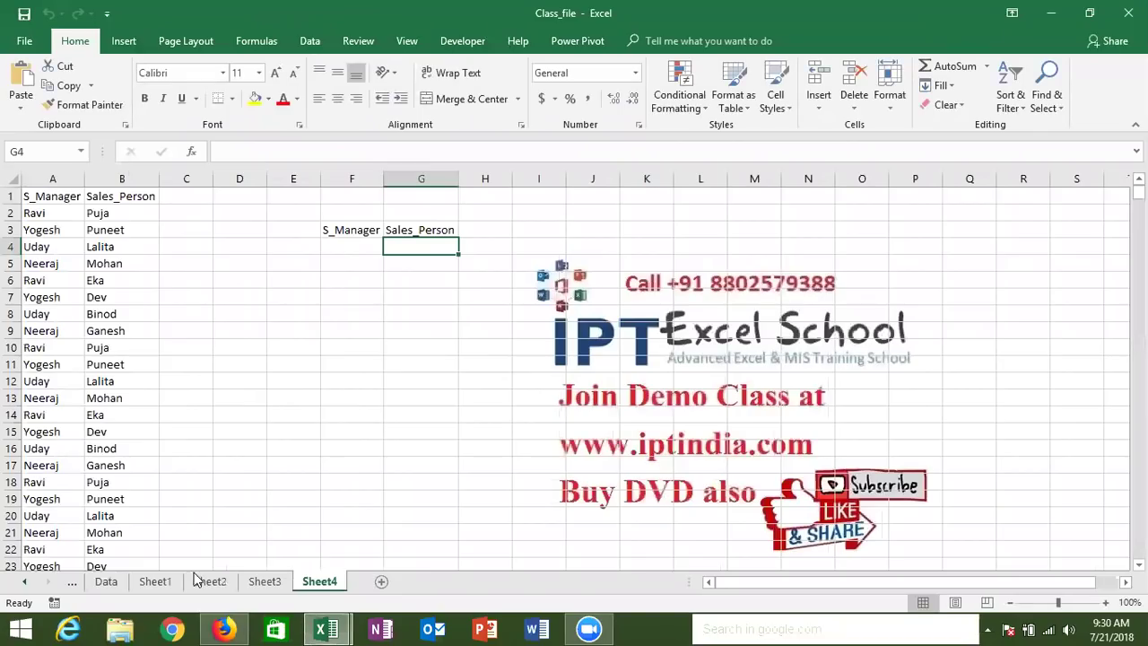
Delete the old Sheet1 through Sheet4 from Class_file.
click(158, 582)
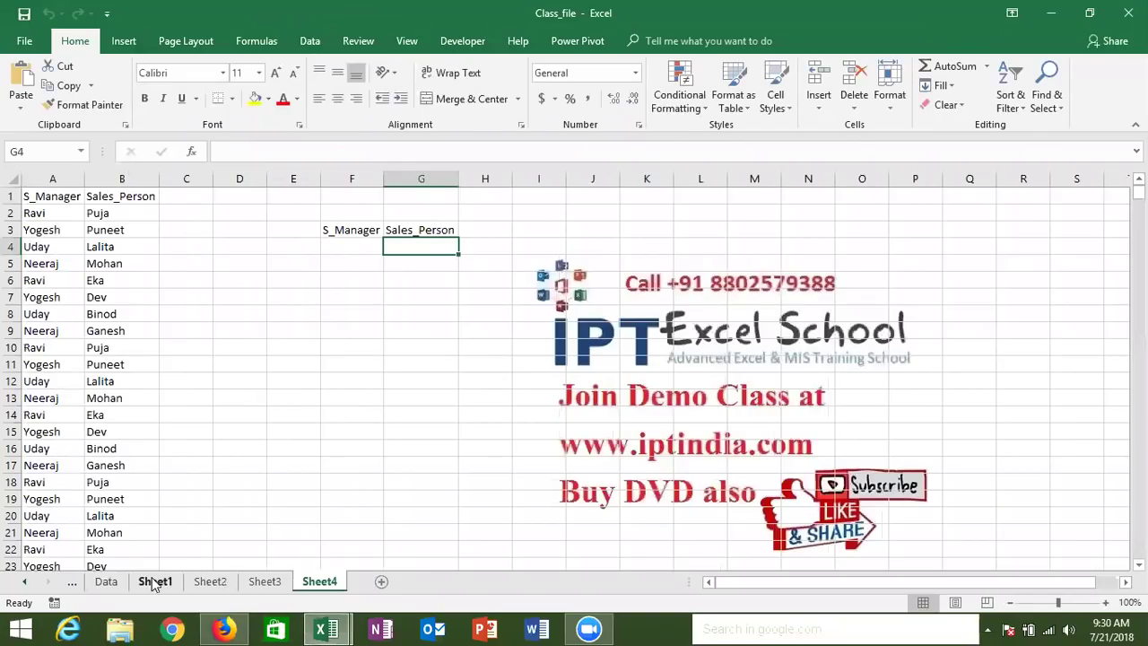
shift+click(303, 582)
right_click(303, 583)
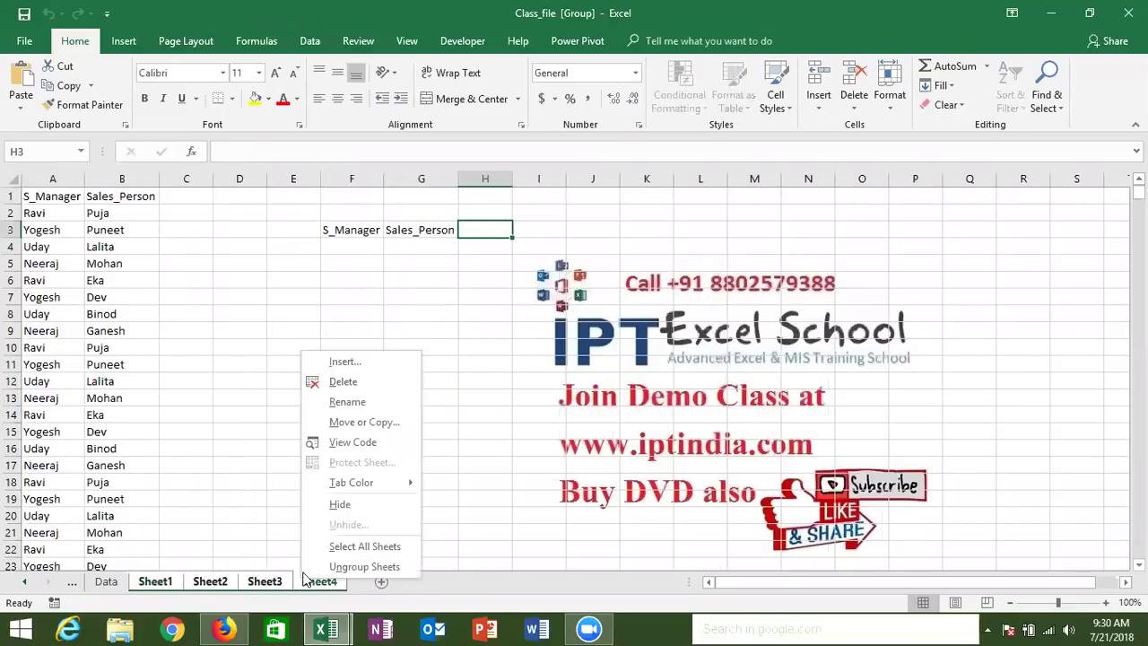
click(352, 385)
click(545, 362)
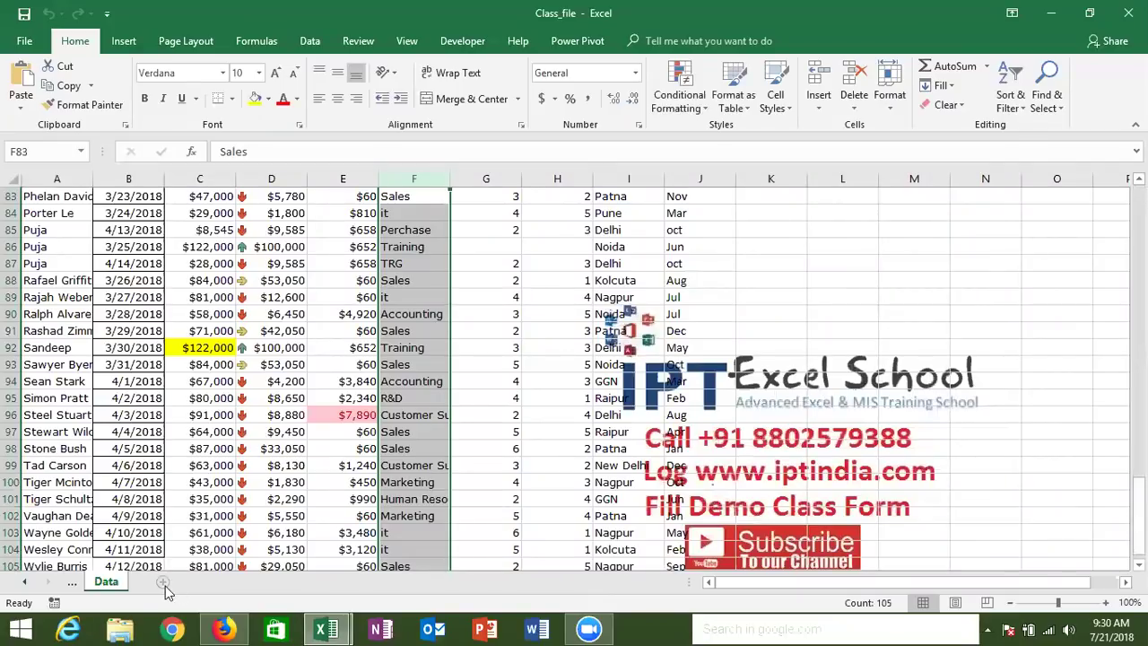
Add four new blank sheets after Data and make Sheet1 the active sheet.
click(163, 583)
click(218, 581)
click(273, 581)
click(327, 583)
ctrl+click(177, 580)
click(176, 580)
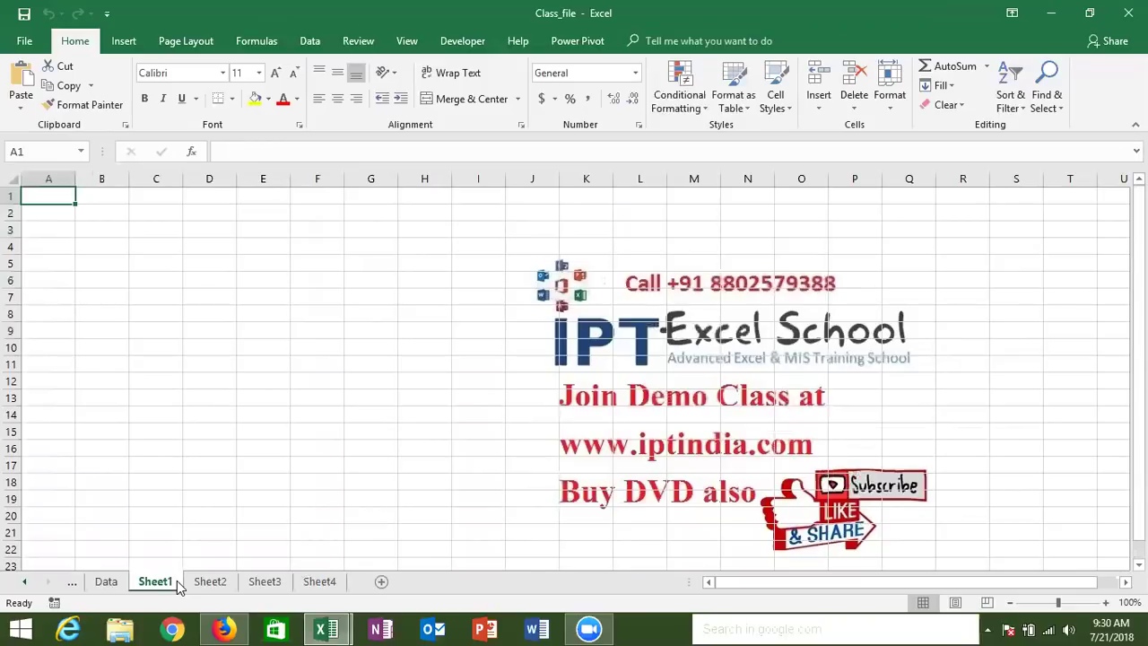
Rename Sheet1 to IF.
double_click(155, 581)
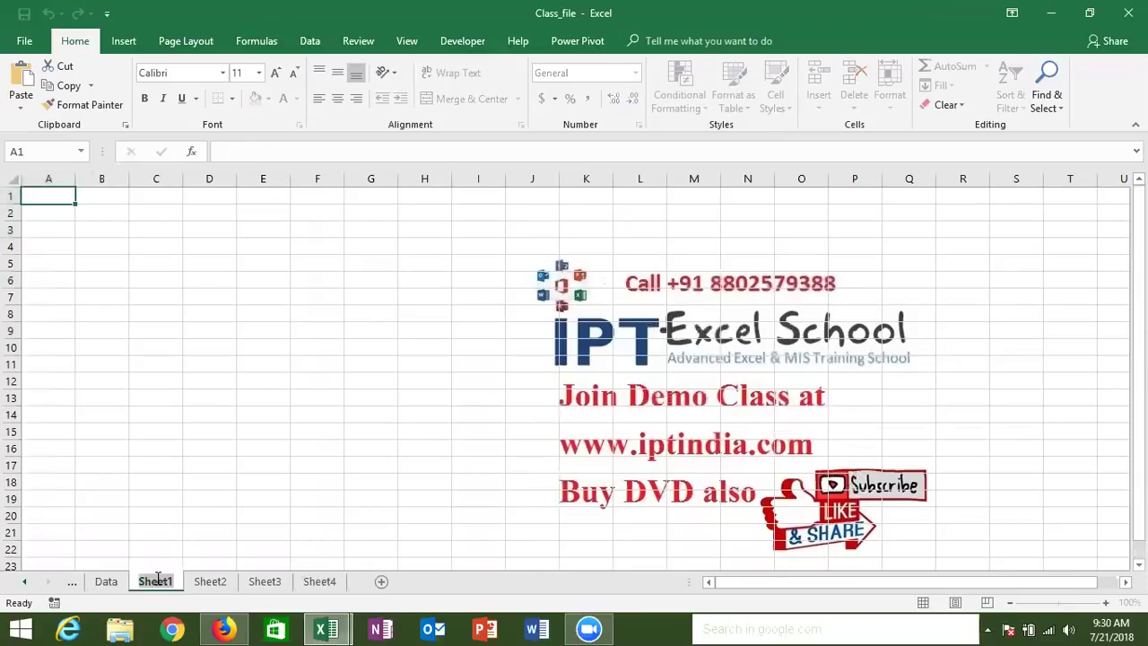
text(IF)
click(156, 477)
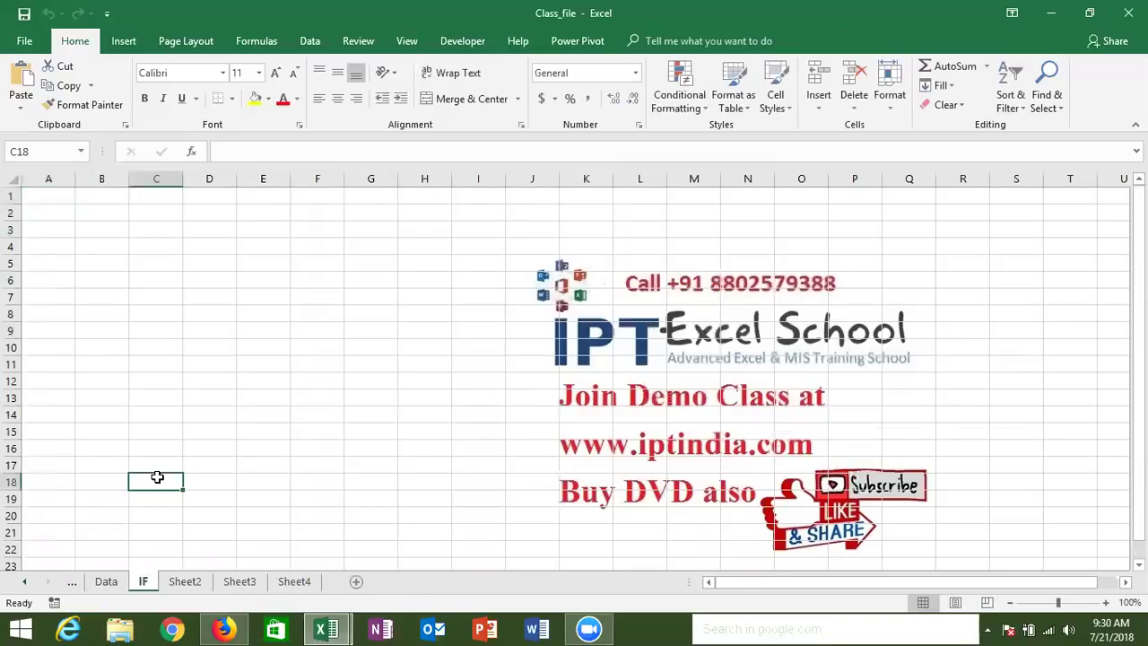
click(101, 297)
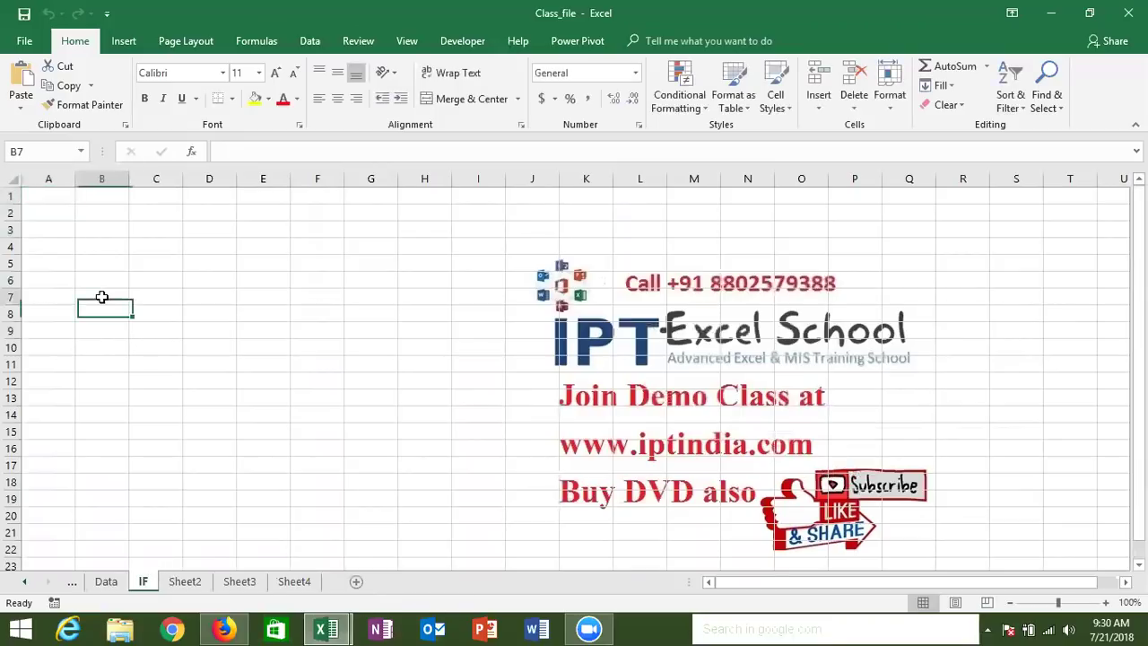
List the operators =, >, <, >=, <= and <> down cells F1:F6.
click(310, 214)
key(Down)
key(Up)
key(Up)
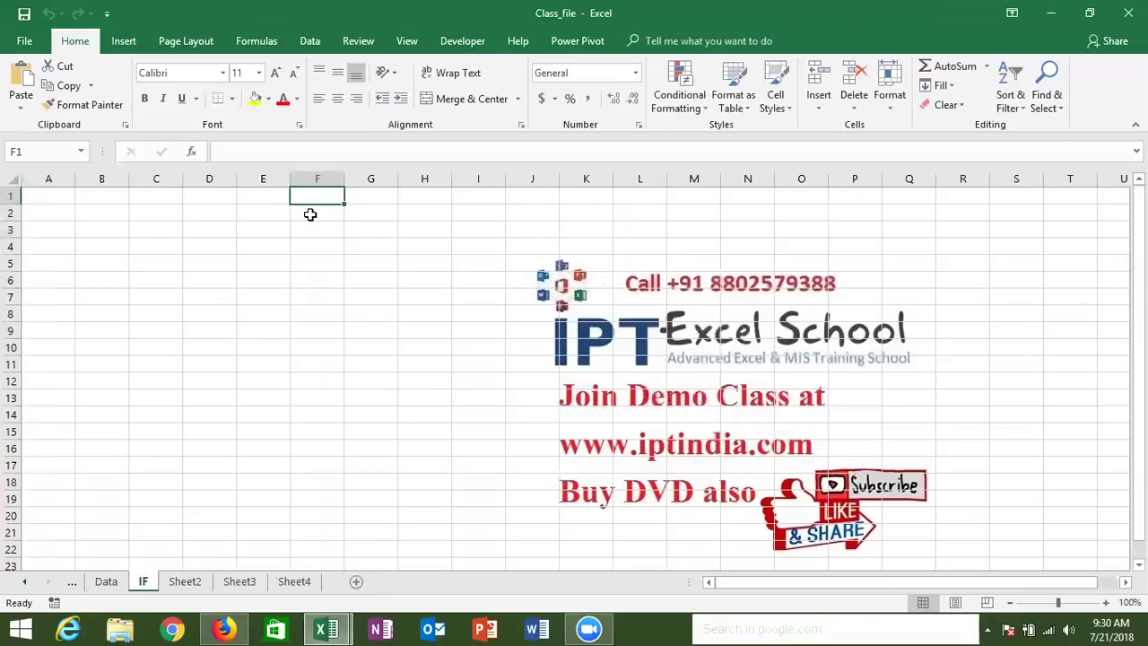
text(=)
key(Return)
text(>)
key(Return)
text(<)
key(Return)
text(>=)
key(Return)
text(<=)
key(Return)
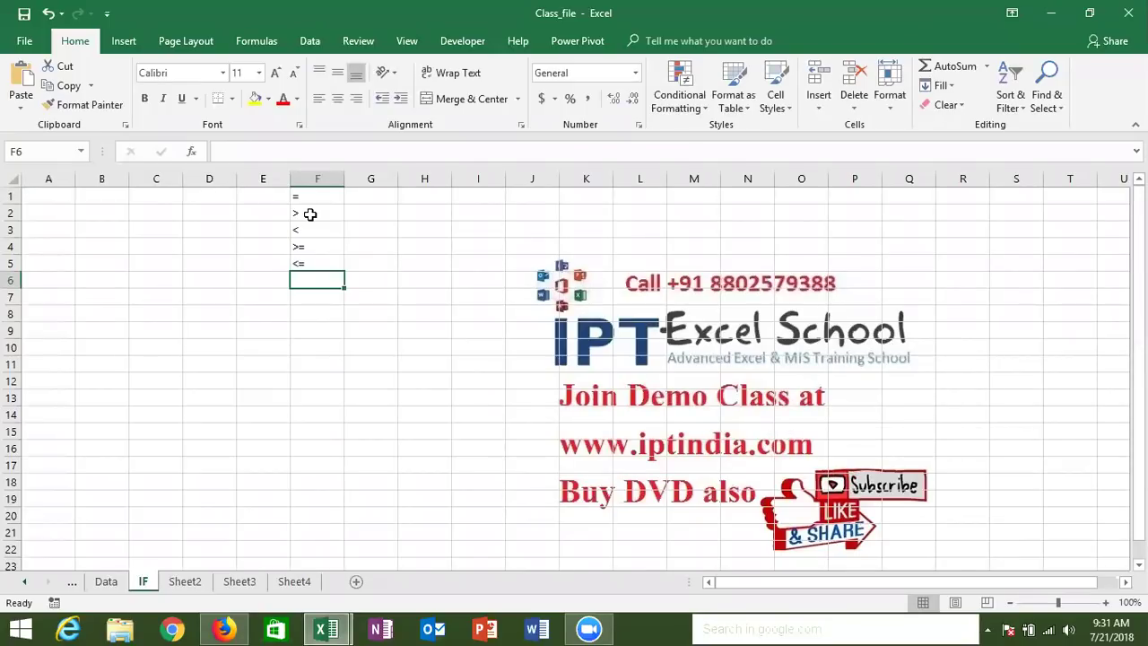
text(<>)
key(Return)
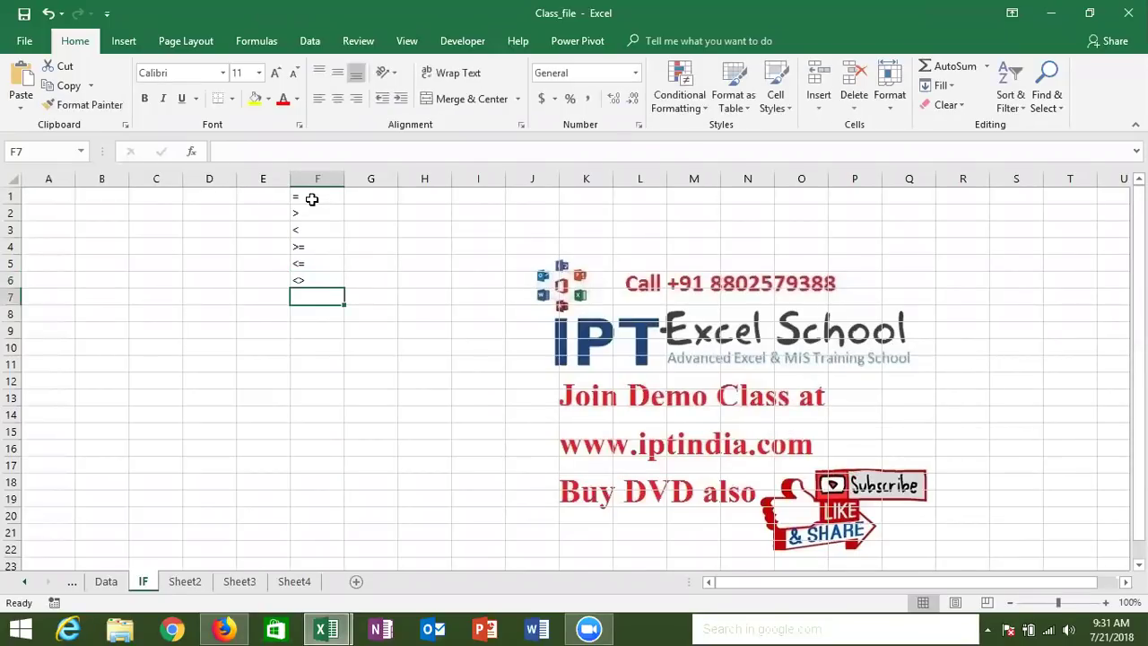
click(311, 197)
key(ctrl+shift+Down)
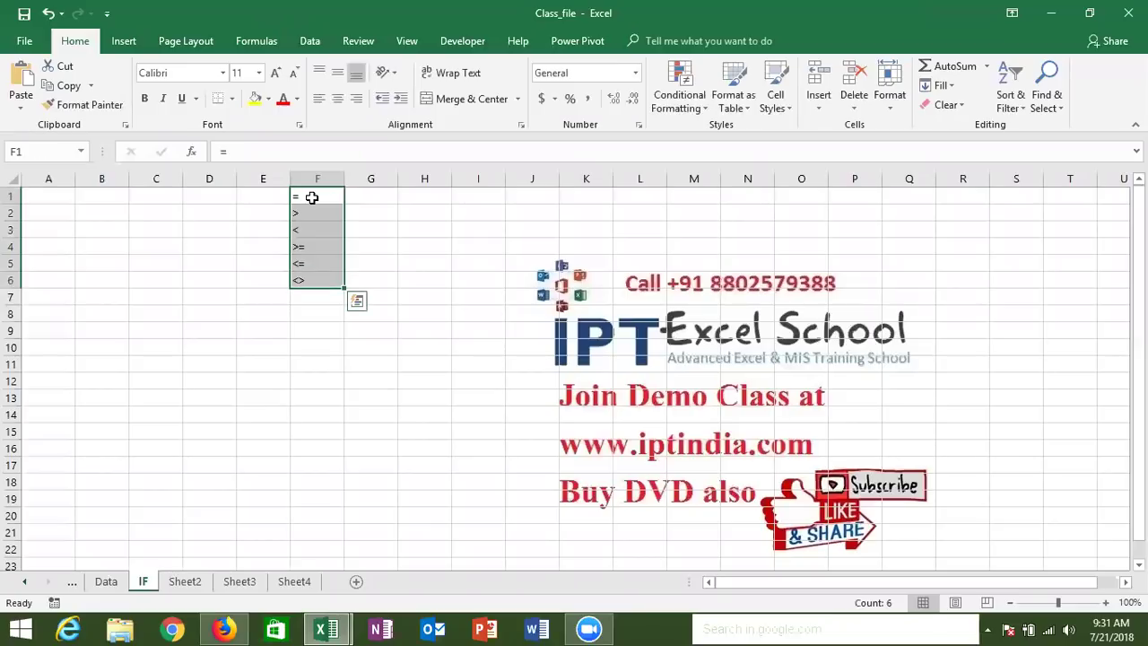
click(312, 197)
Enter ten scores into A1:A10, starting 85, 36, 52 and ending 63.
key(ctrl+Home)
text(85)
key(Return)
text(36)
key(Return)
text(52)
key(Return)
text(36)
key(Return)
text(63)
key(Return)
text(6)
key(Return)
text(52)
key(Return)
text(12)
key(Return)
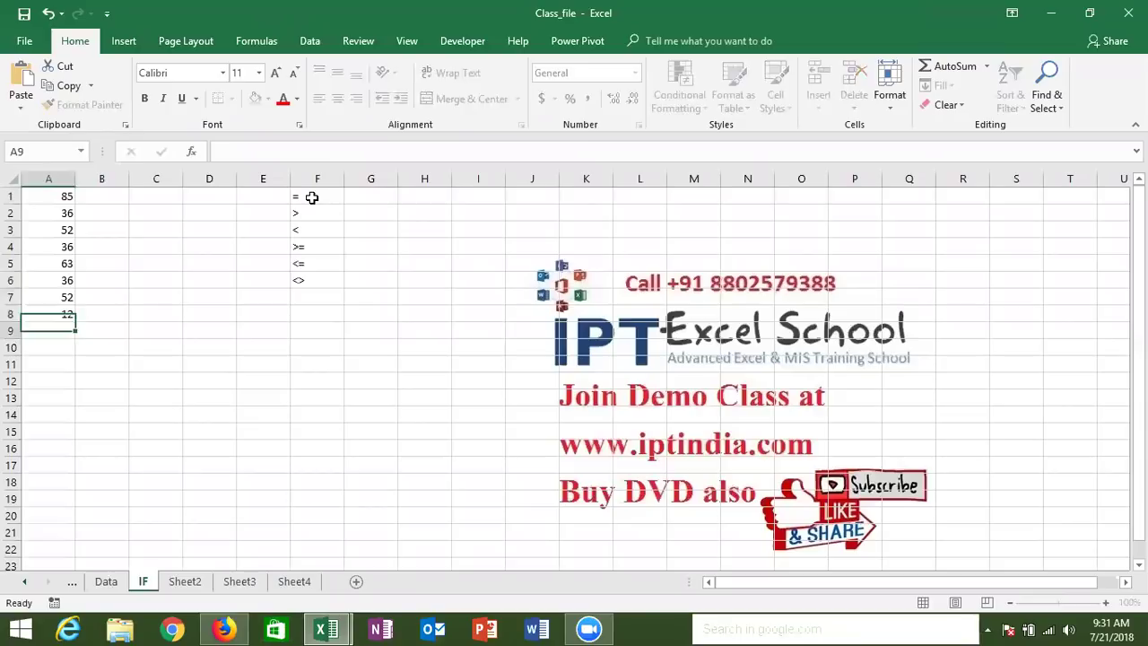
text(36)
key(Return)
text(63)
key(Return)
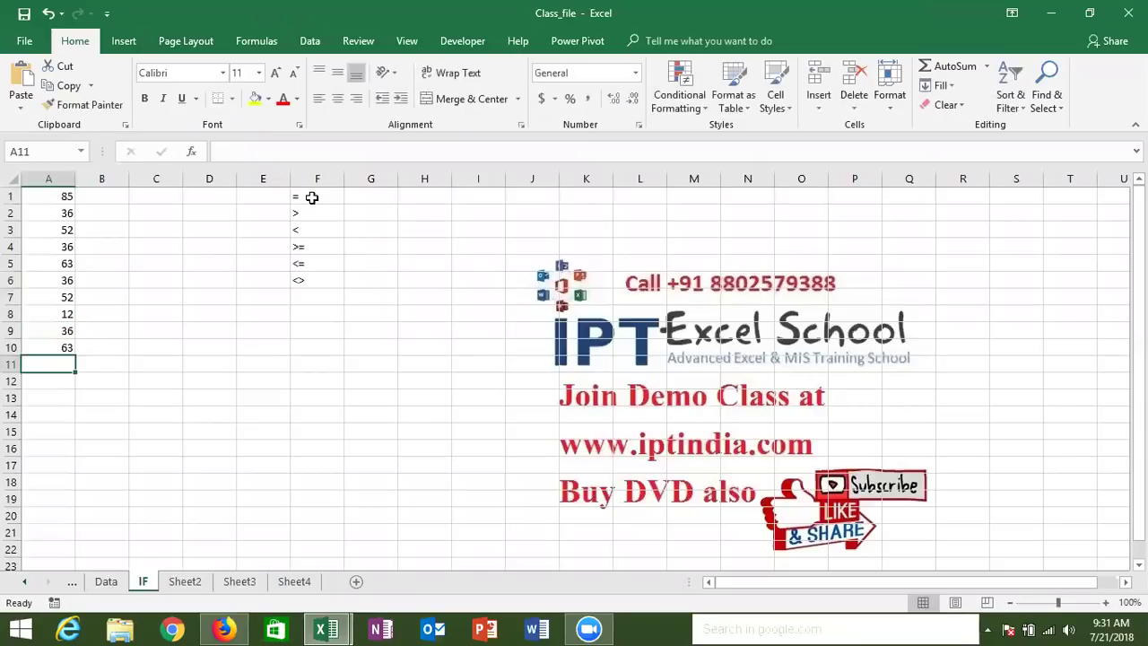
Enter =A1>50 in B1 and fill it down to B10.
key(ctrl+Home)
key(Right)
text(=)
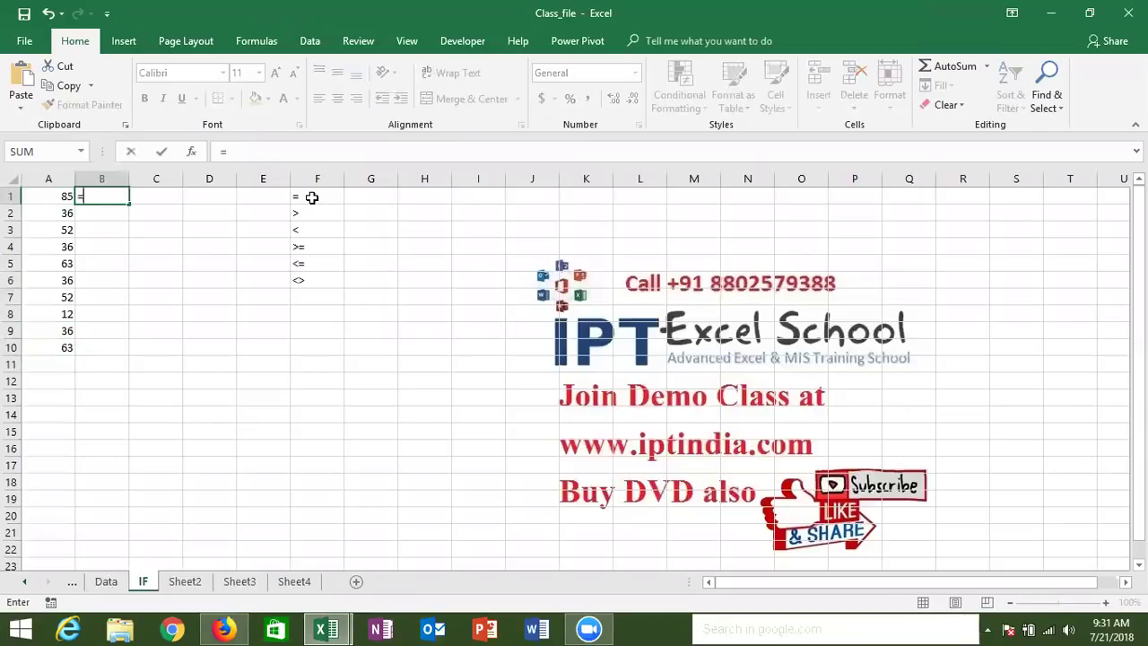
key(Left)
text(>)
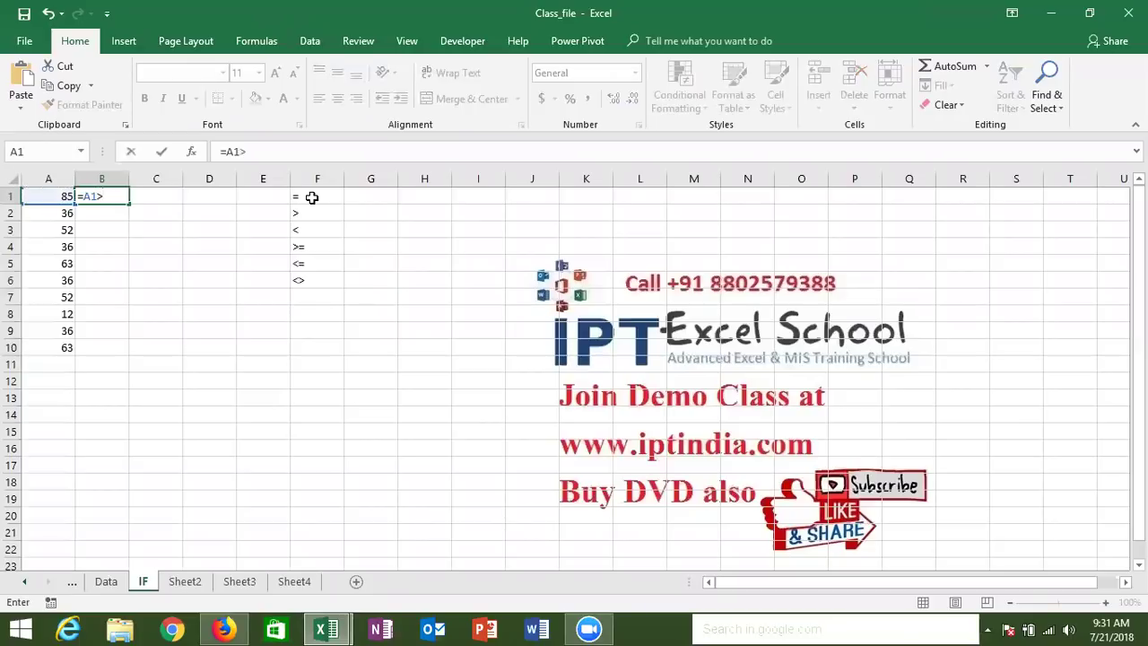
text(50)
key(Return)
key(Up)
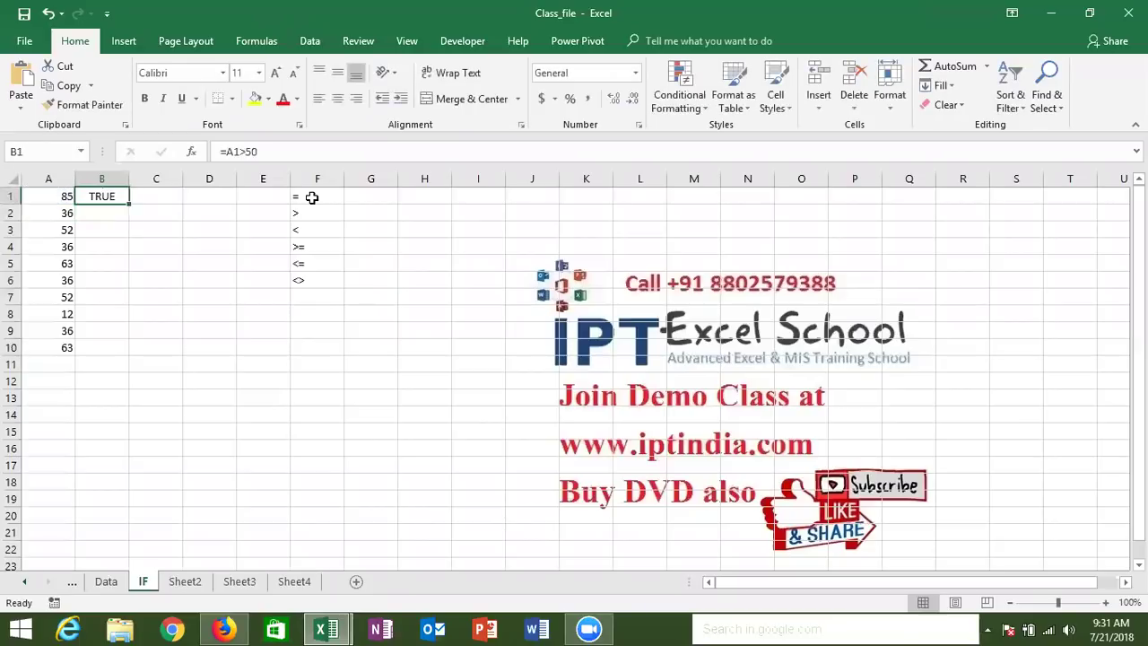
double_click(128, 207)
Enter =IF(B1,"OK","Pending") in cell C1.
click(149, 198)
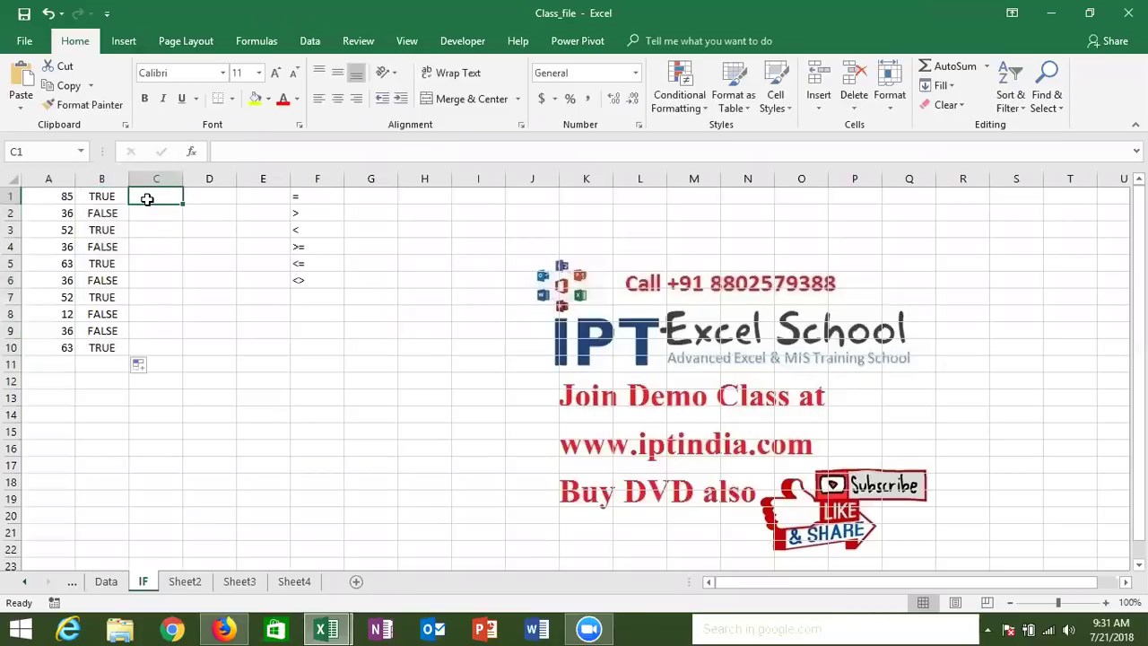
text(=)
text(if)
key(Tab)
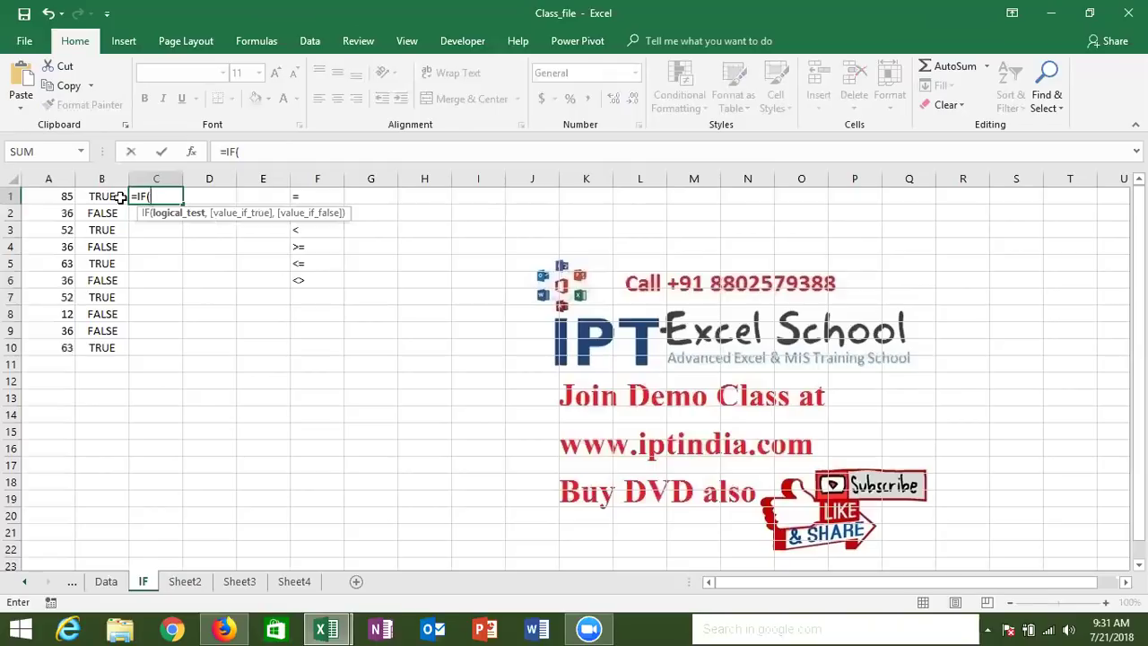
click(114, 196)
text(,)
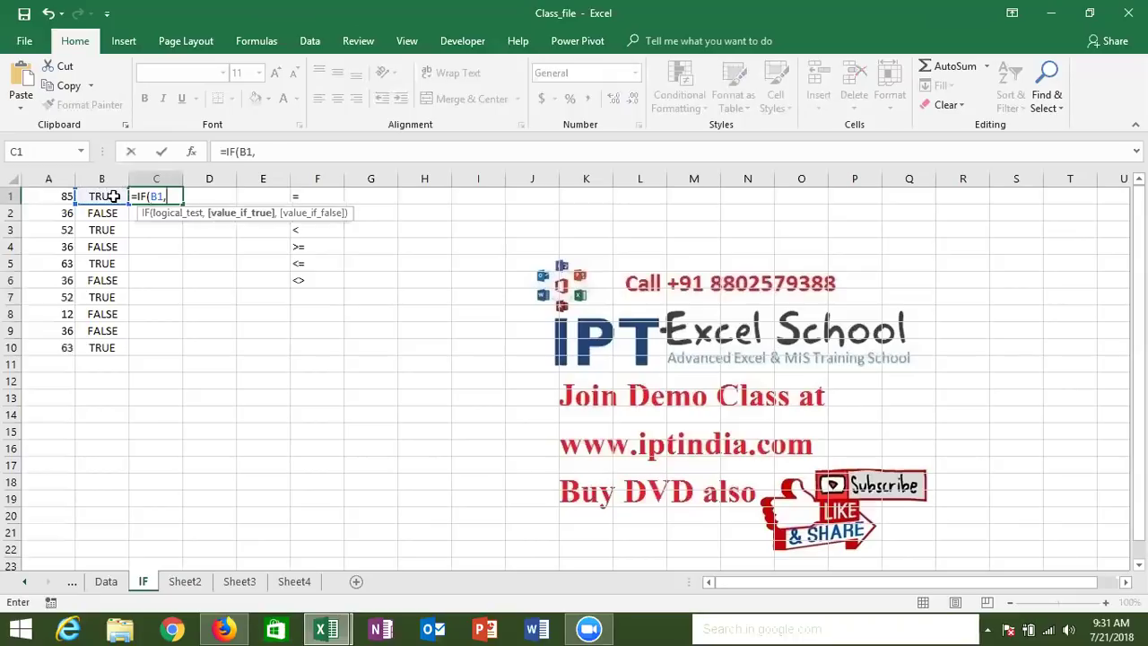
text("OK",)
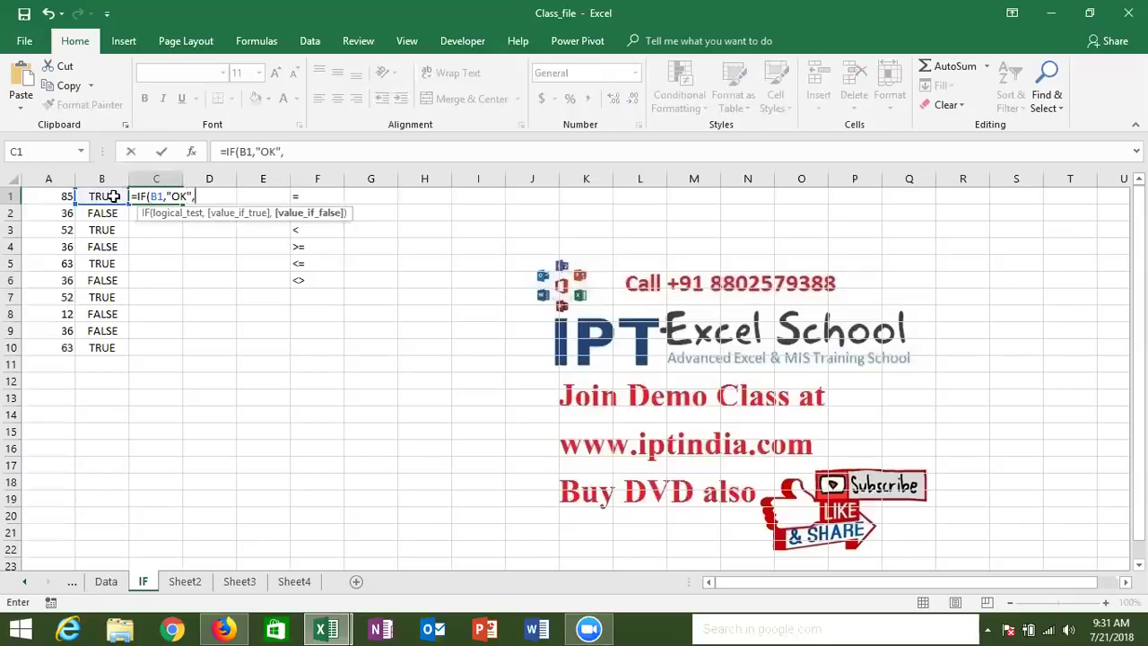
text("Pendo)
key(BackSpace)
text(ing")
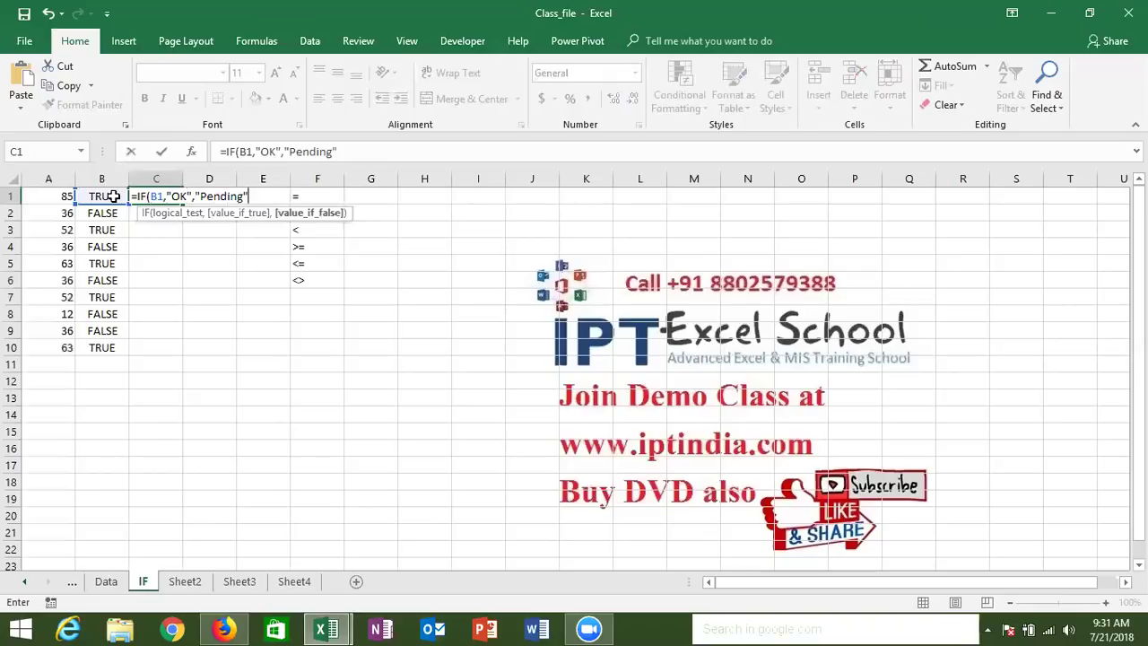
text())
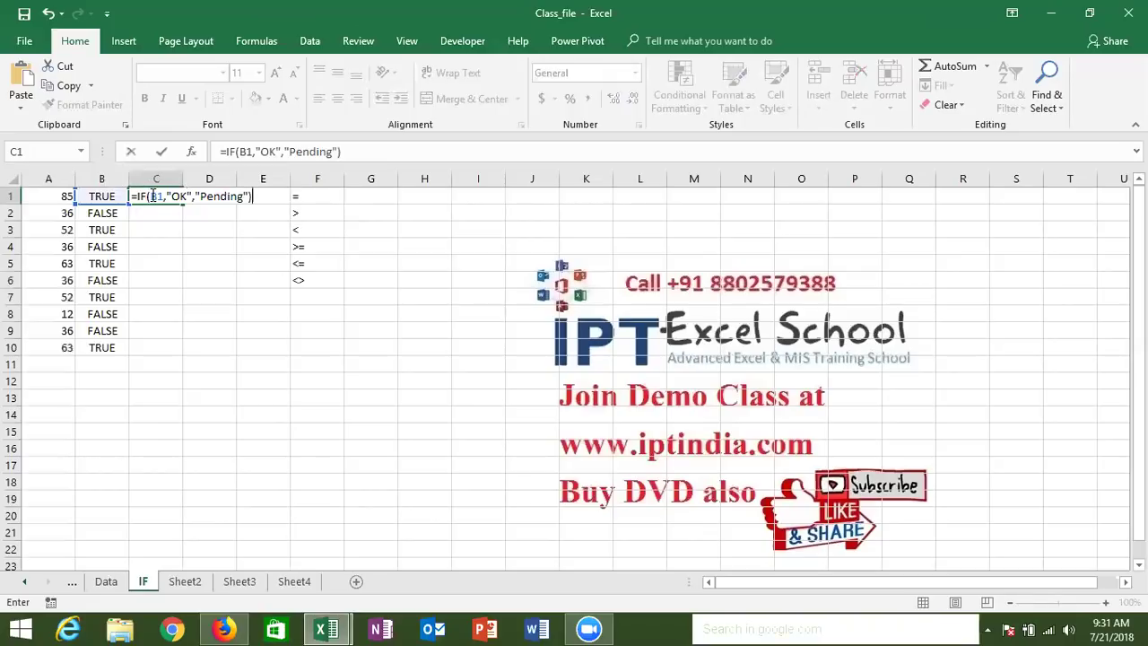
click(152, 196)
click(176, 196)
click(204, 195)
key(ctrl+Return)
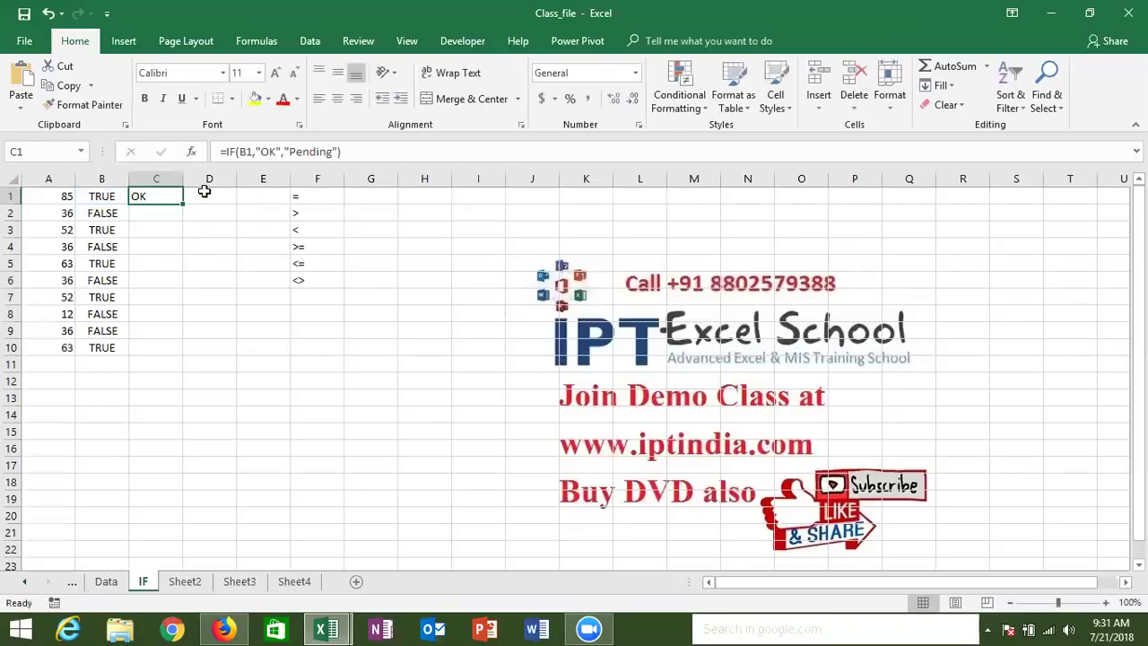
click(183, 201)
Enter =IF(A2>20,"OK","Pending") in cell C2.
click(166, 215)
text(=)
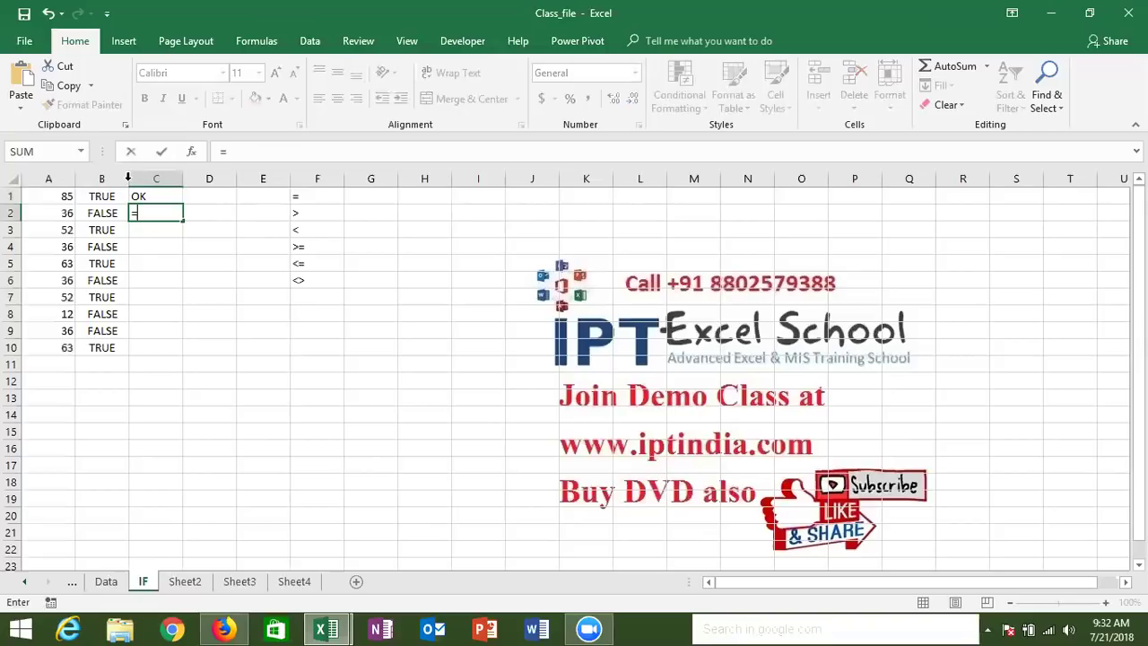
text(IF()
click(59, 210)
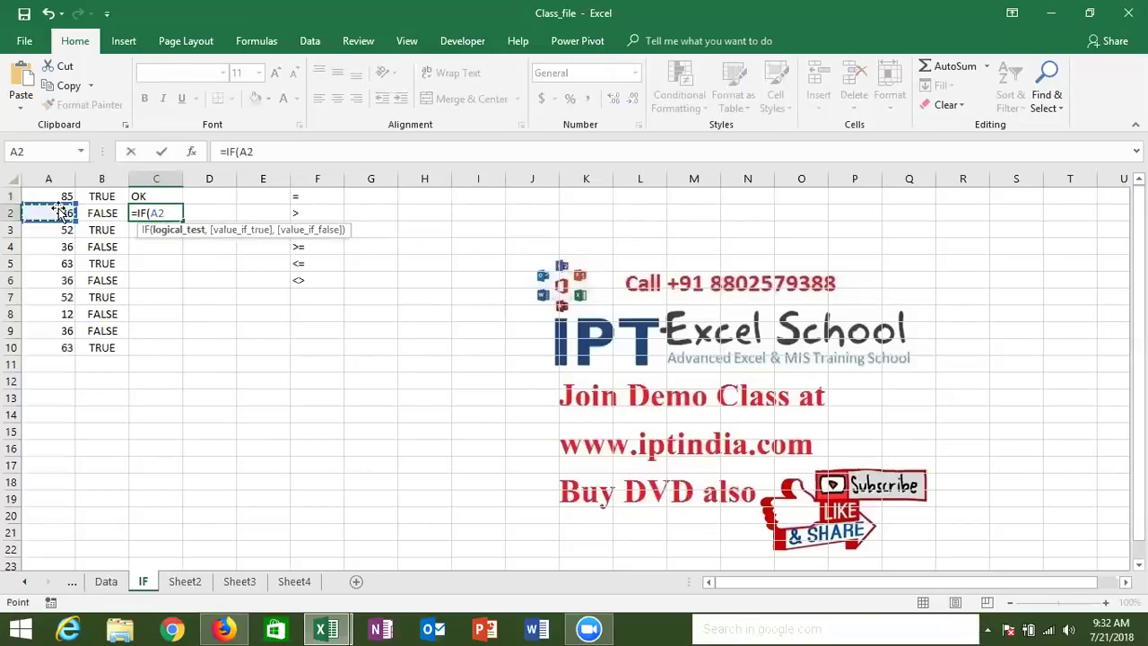
text(>20)
text(,"OK","Pendonf)
key(BackSpace)
text(g)
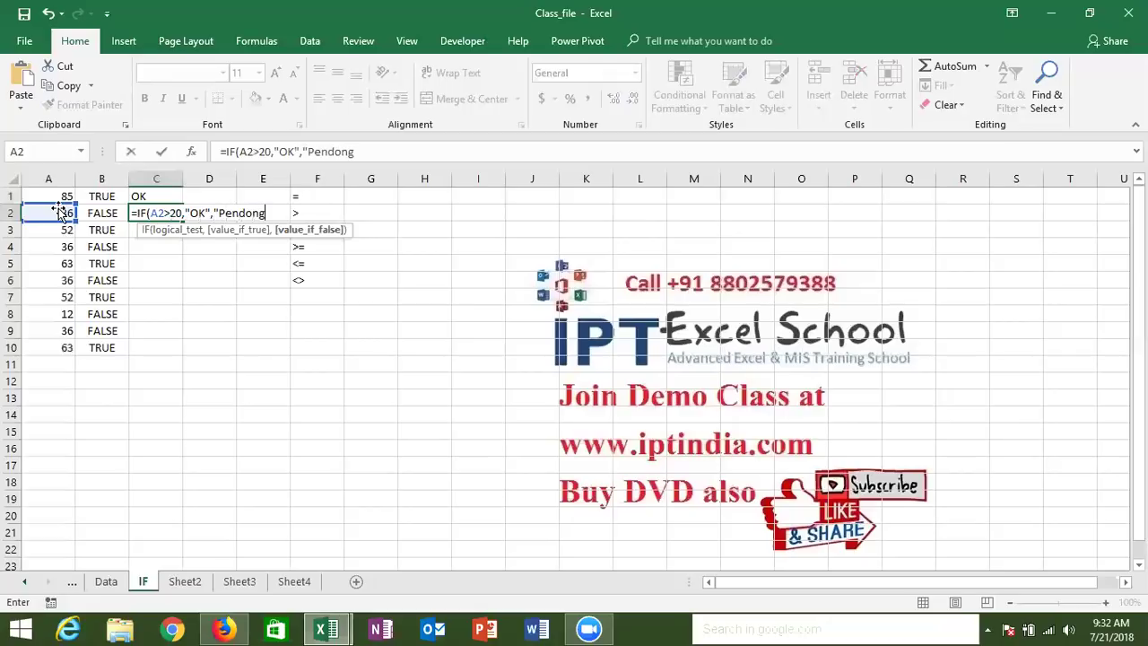
key(BackSpace)
key(BackSpace)
key(BackSpace)
text(ing)
key(Return)
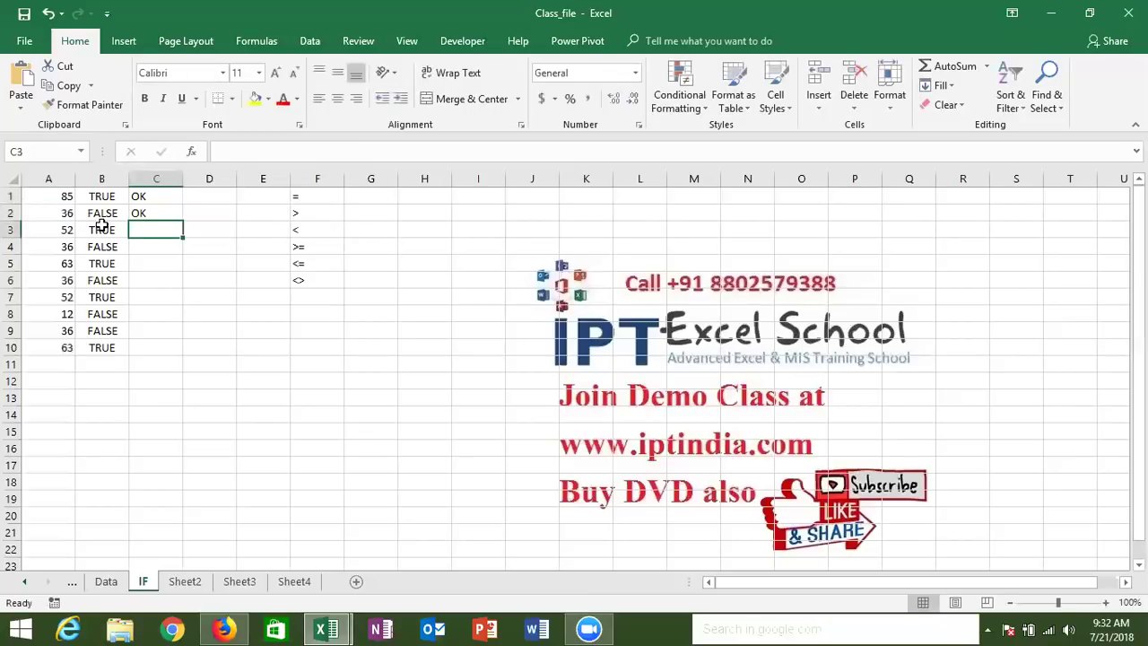
Start an IF formula in D3, then cancel the entry.
double_click(206, 226)
text(=IF()
key(BackSpace)
key(BackSpace)
key(Escape)
Enter =IF(A3>50,) in D3 with no result values, so it shows 0.
text(=)
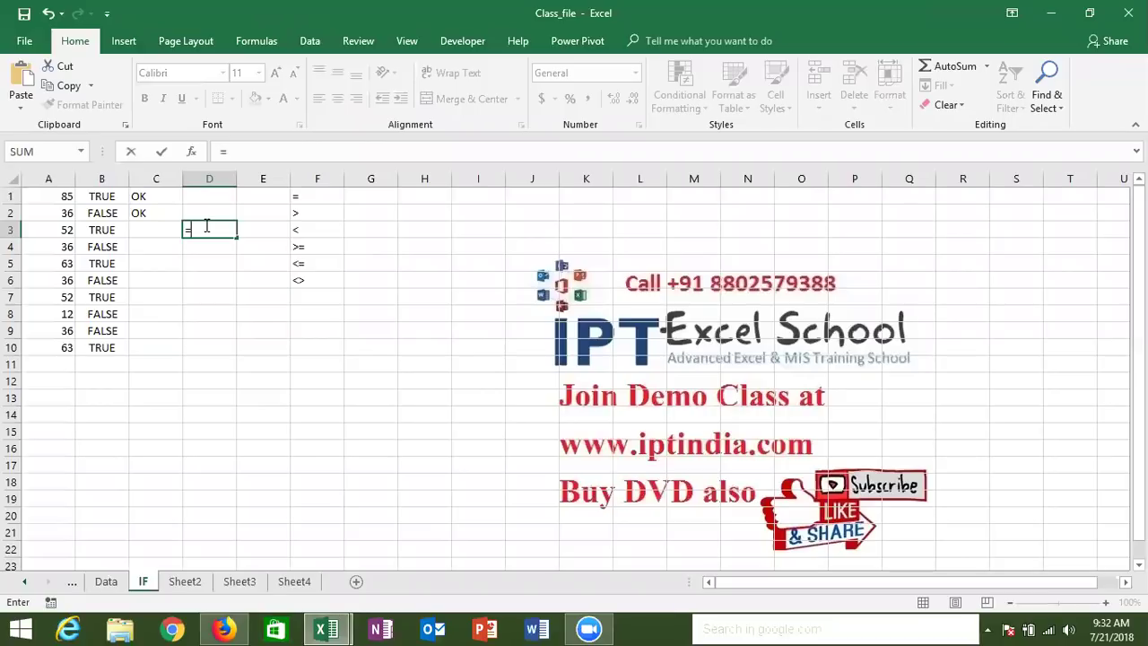
text(i)
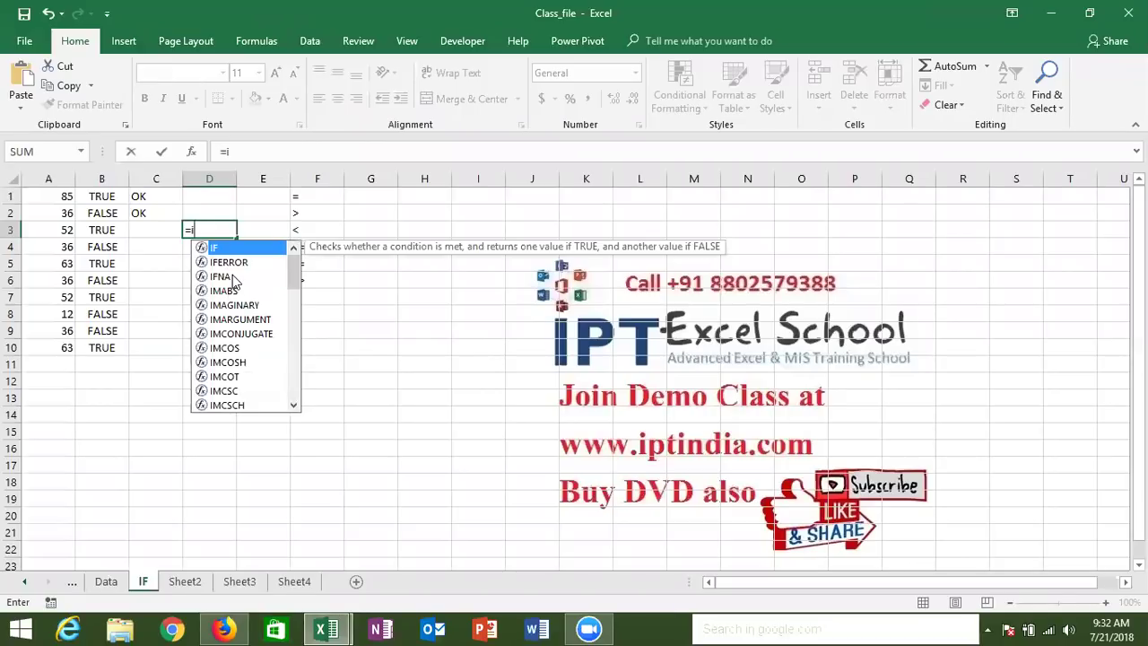
key(Down)
key(Up)
key(Down)
key(Up)
key(Tab)
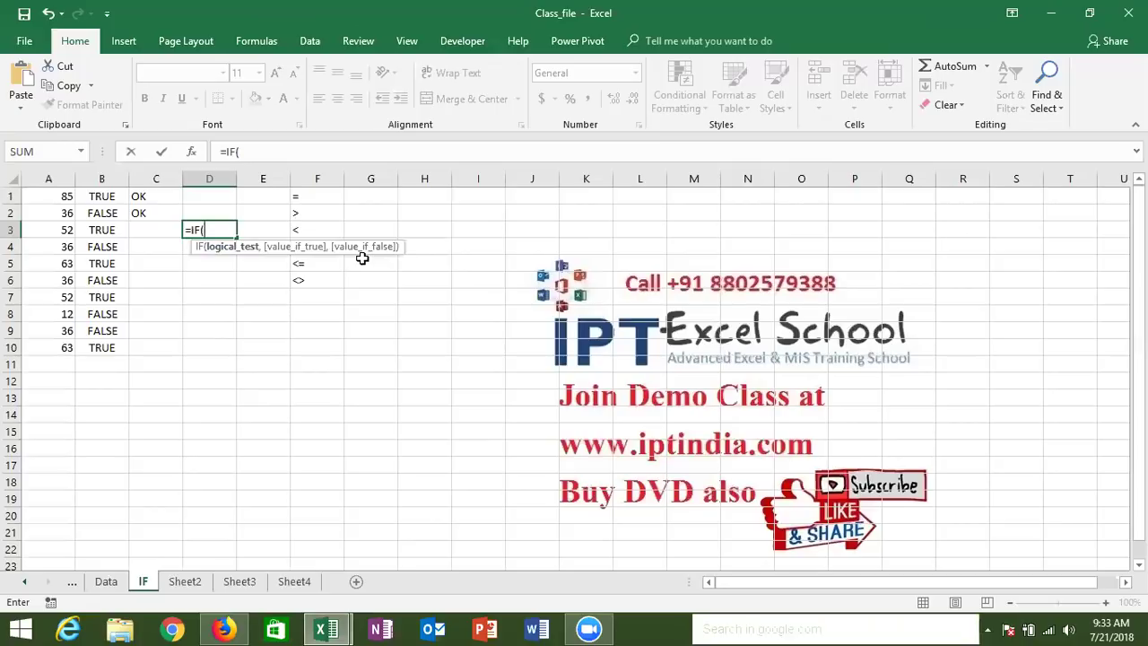
key(Return)
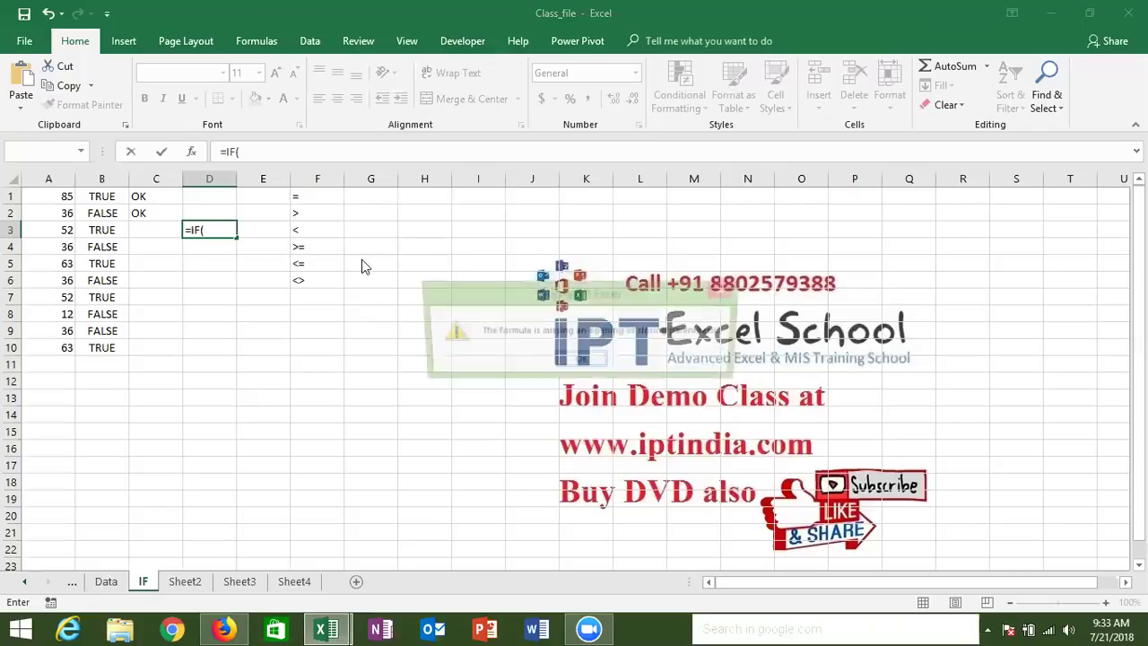
key(Return)
key(Return)
key(Return)
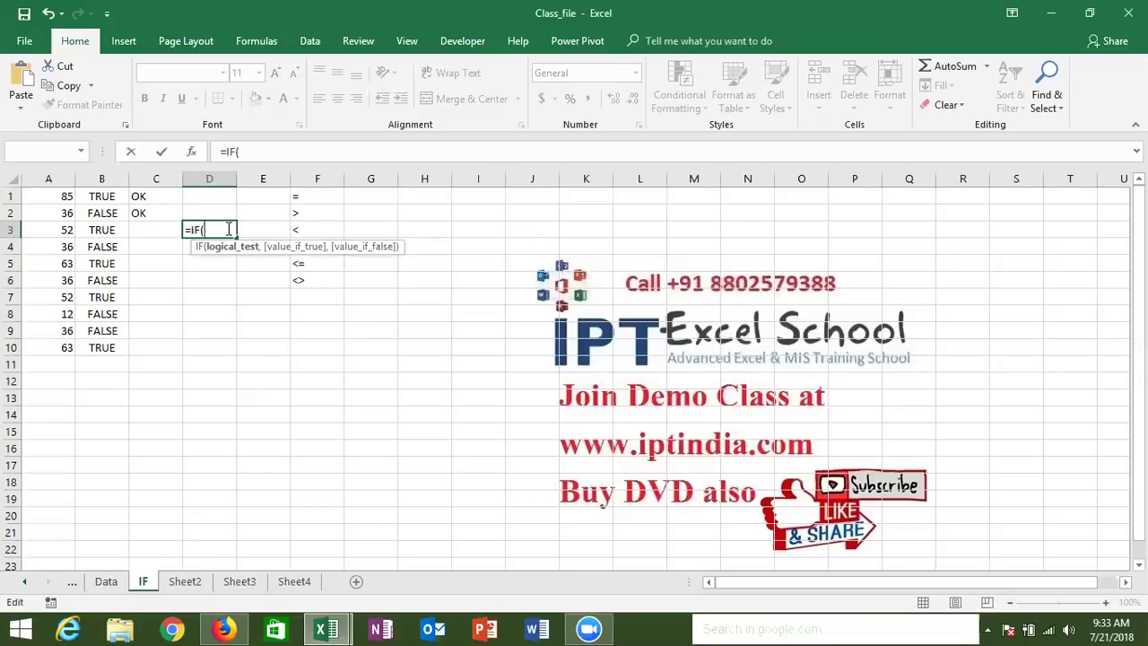
click(55, 231)
text(>5)
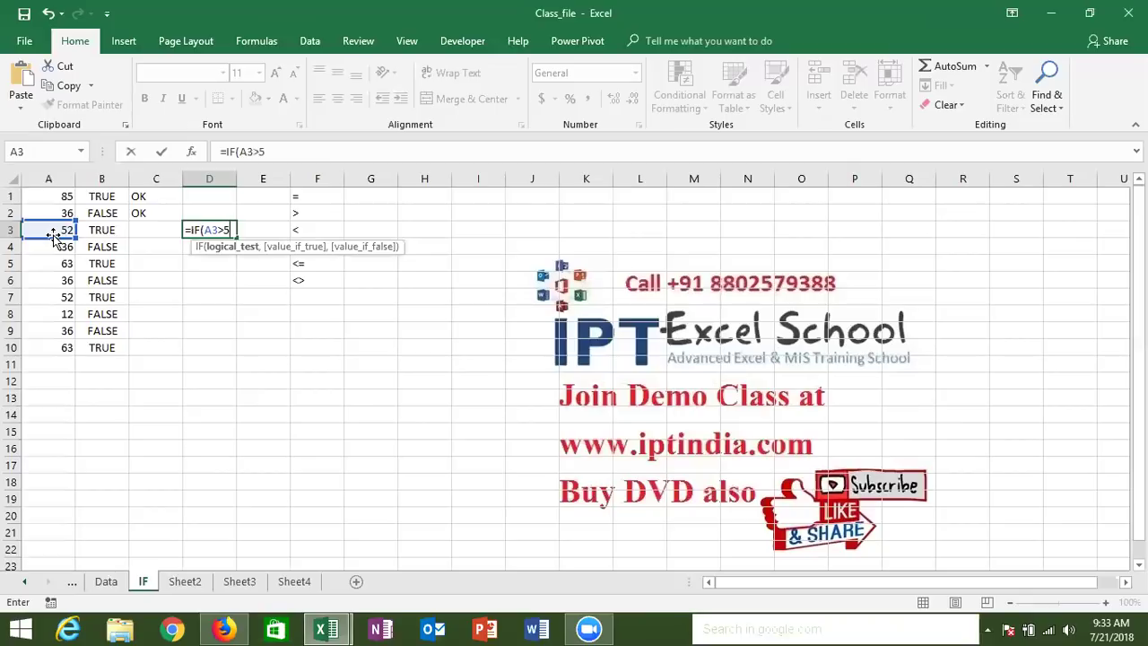
text(0,)
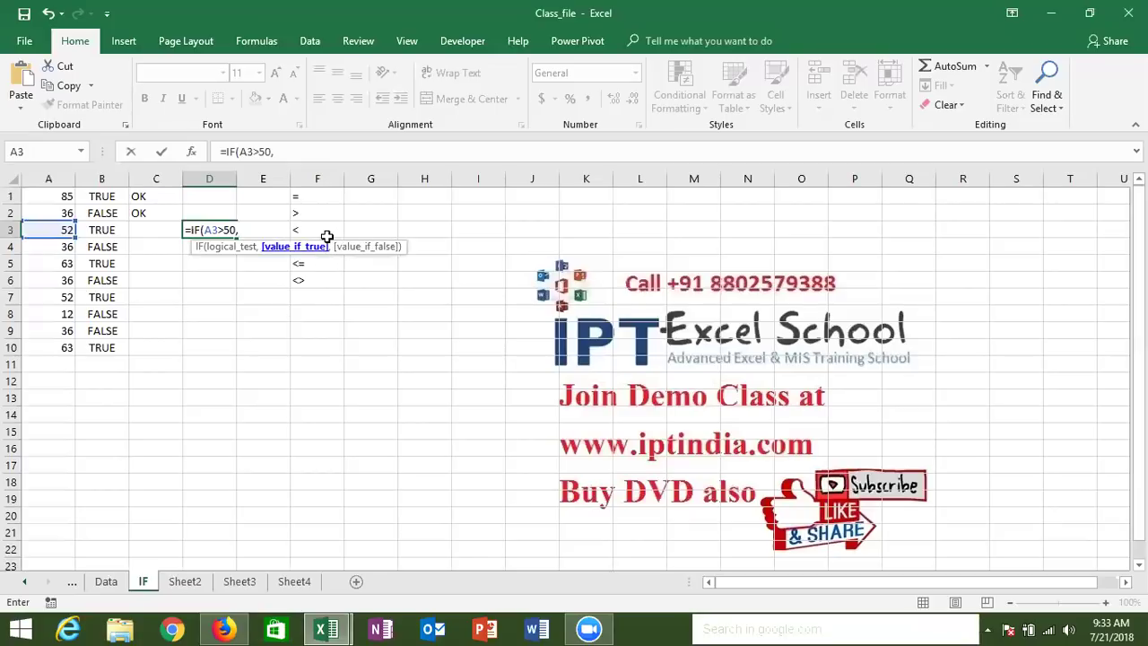
key(ctrl+Return)
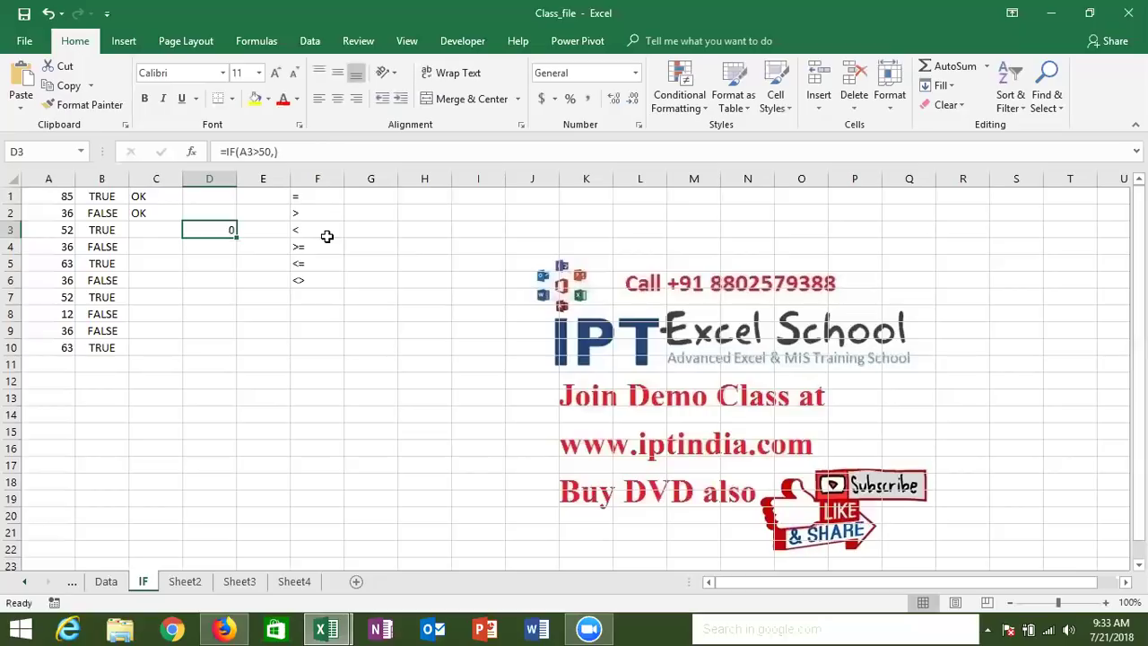
key(Down)
Put TRUE in D8, FALSE in D9 and =D8+D9 in D10.
key(Up)
key(Down)
key(Down)
key(Up)
key(Up)
key(Up)
key(Up)
key(Down)
key(Down)
key(Down)
key(Down)
key(Down)
key(Down)
key(Down)
text(t)
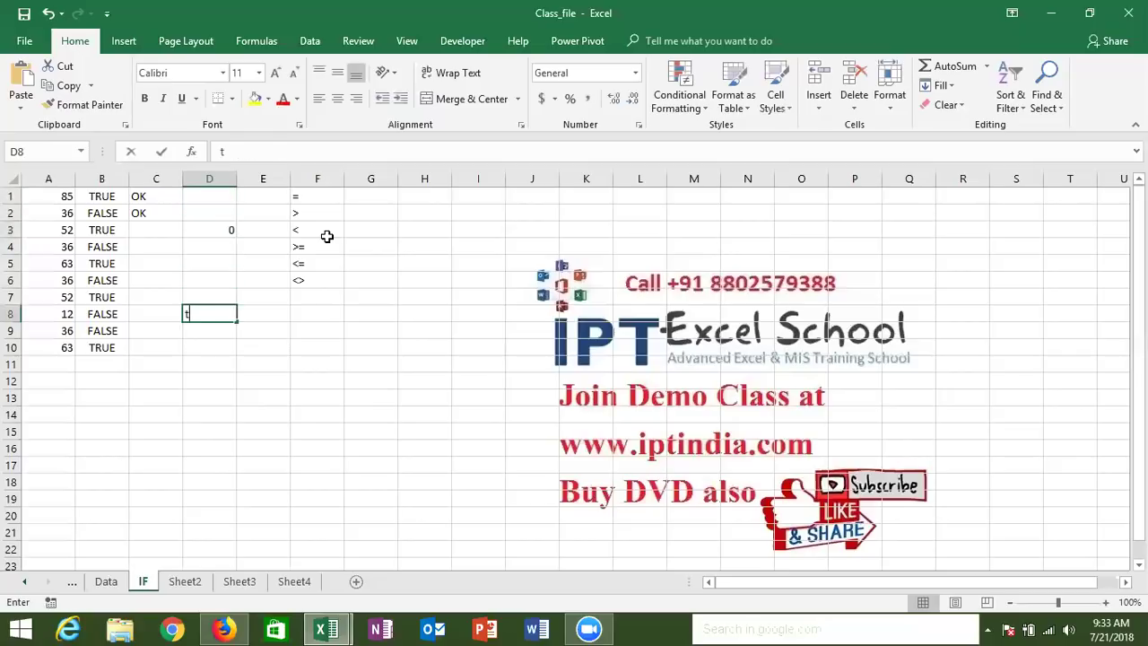
text(rue)
key(Return)
text(false)
key(Return)
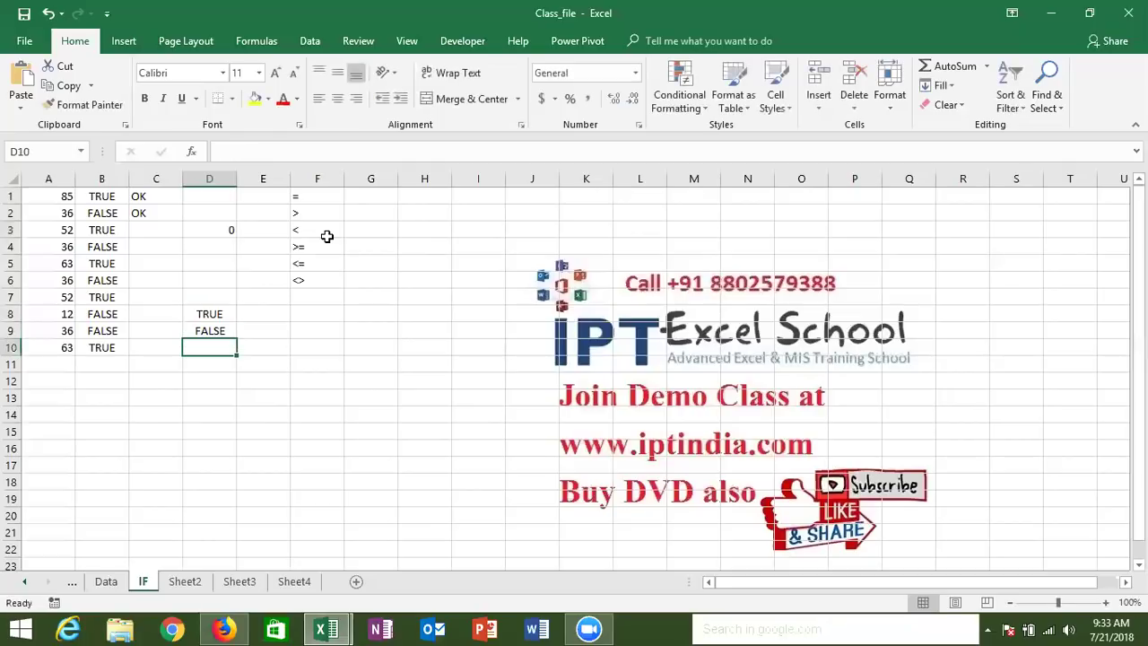
text(=D8+)
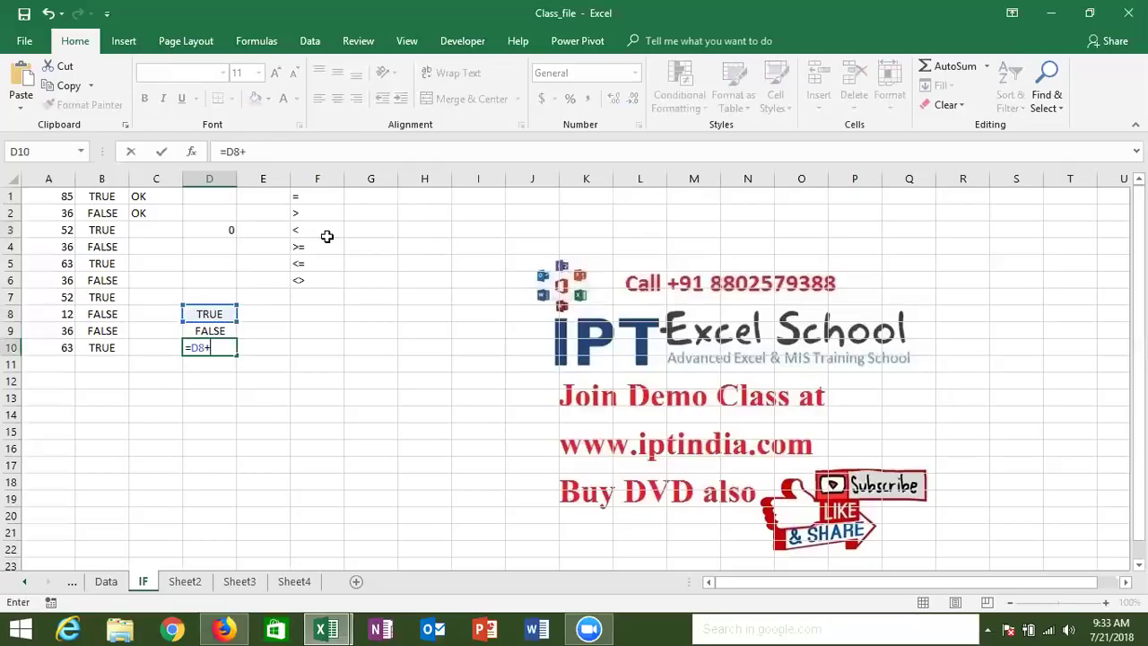
text(D9)
key(Return)
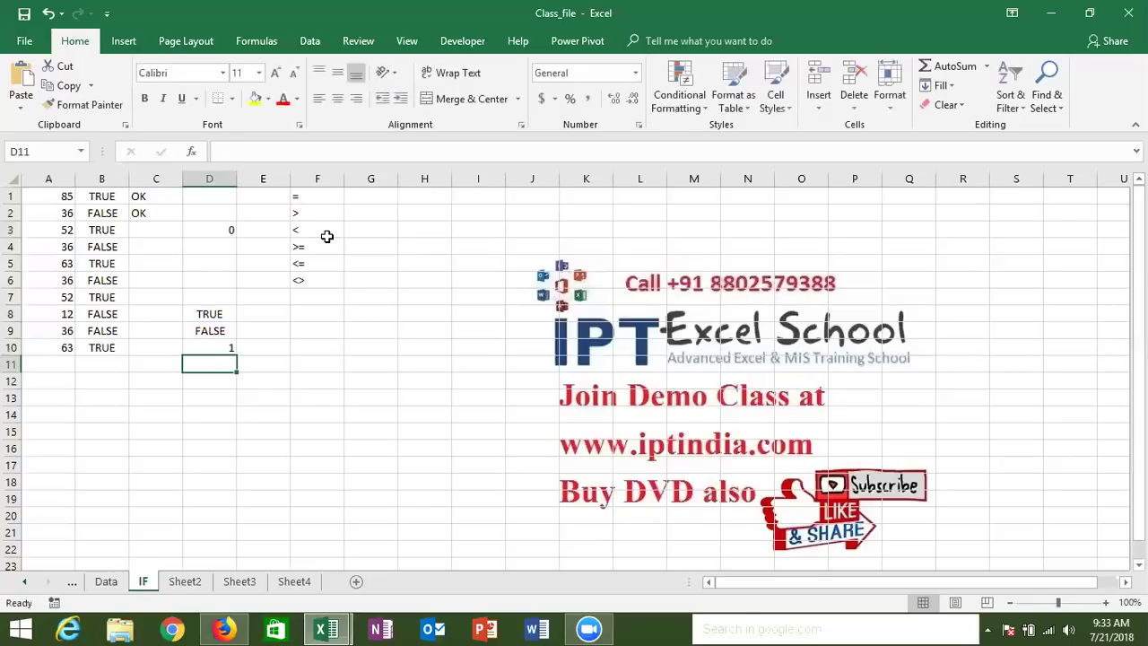
Enter 1 and 0 in E8:E9 beside the TRUE/FALSE values.
key(Up)
key(Up)
key(Up)
key(Right)
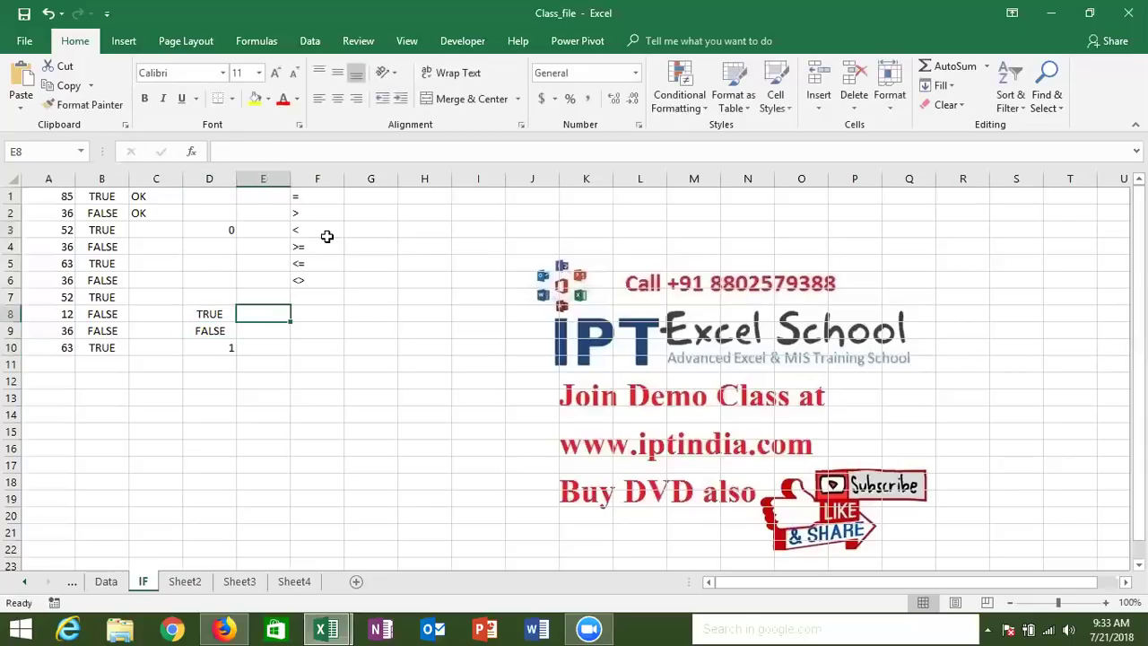
text(1)
key(Return)
text(0)
key(Return)
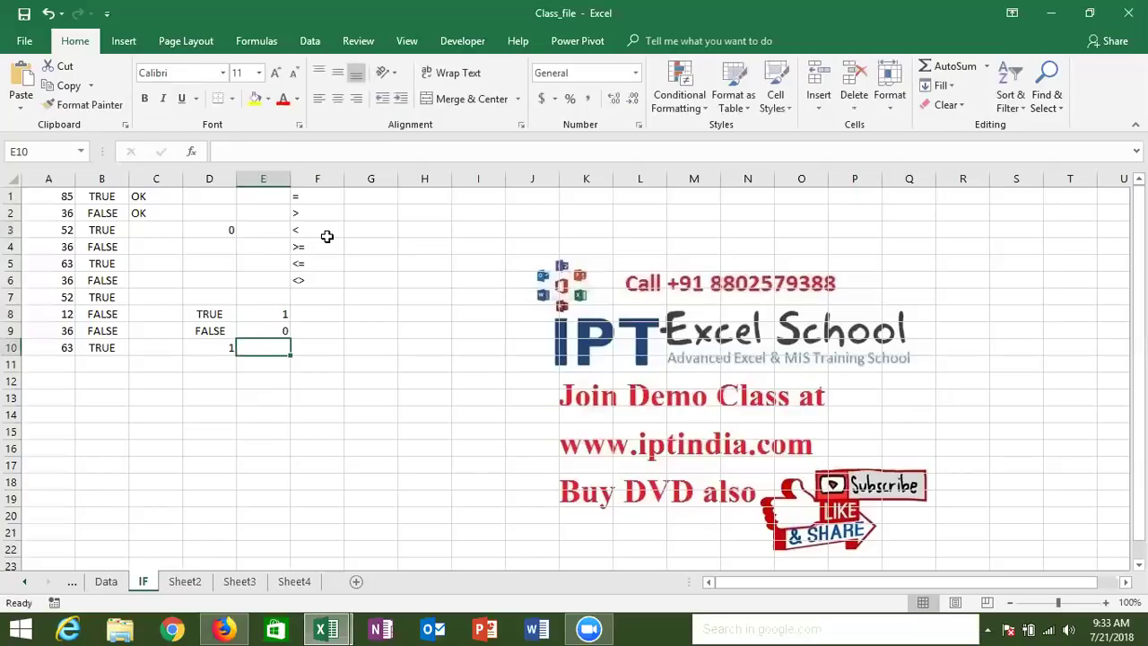
key(Left)
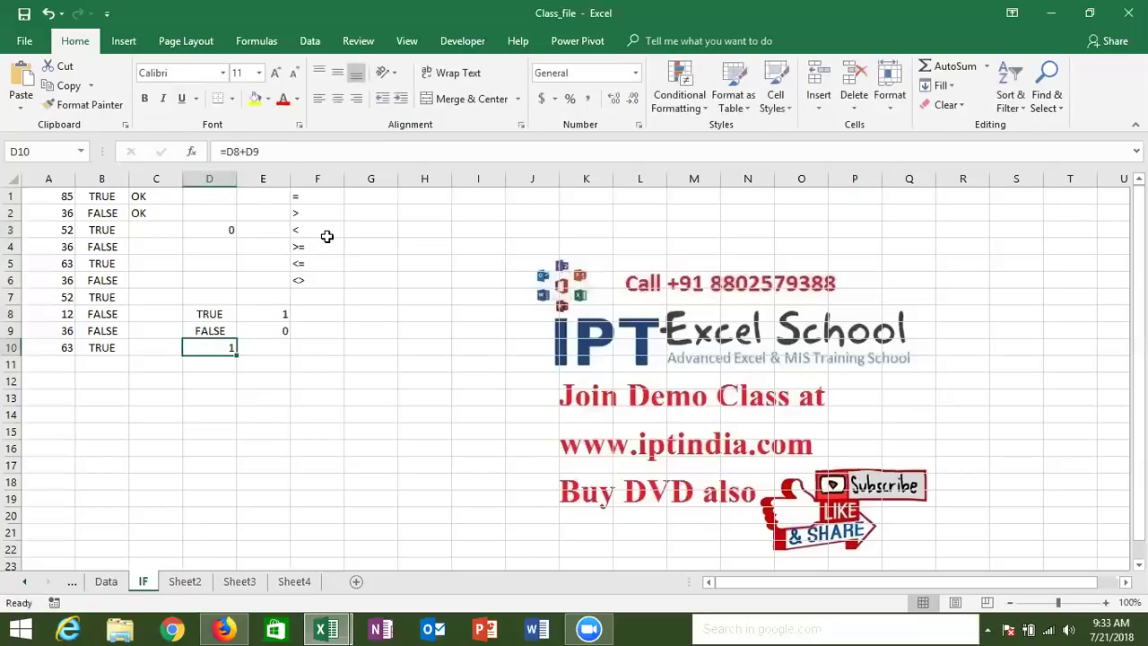
Test changing D9 to TRUE to see the sum update, then undo it.
key(Up)
text(TRUE)
key(ctrl+Return)
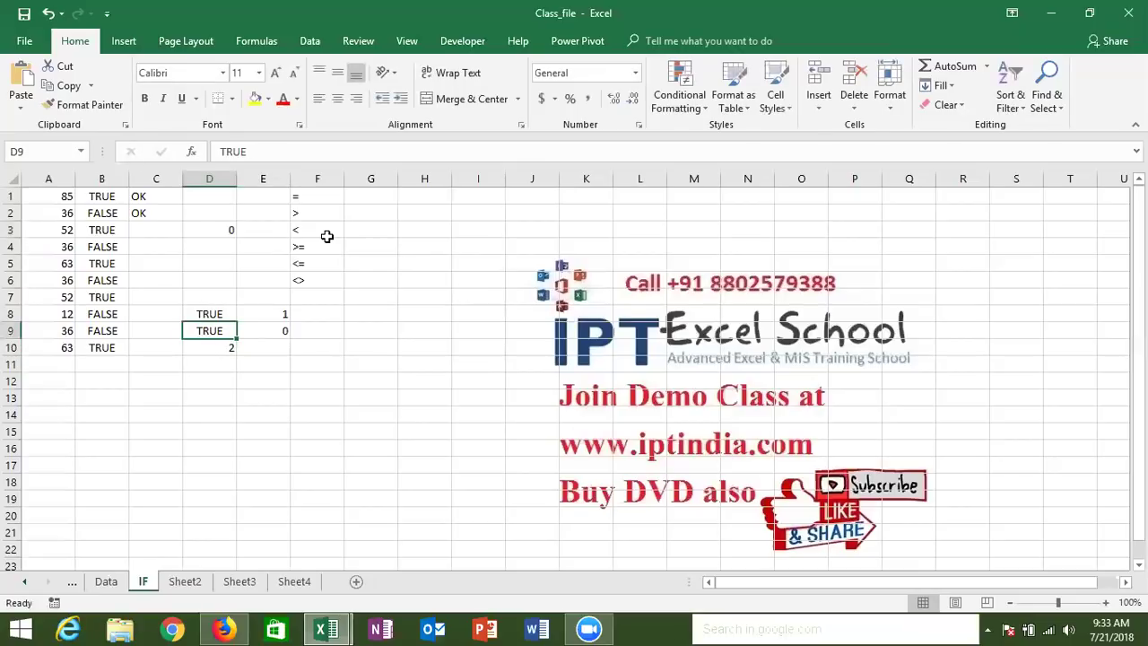
key(ctrl+z)
key(Right)
key(Up)
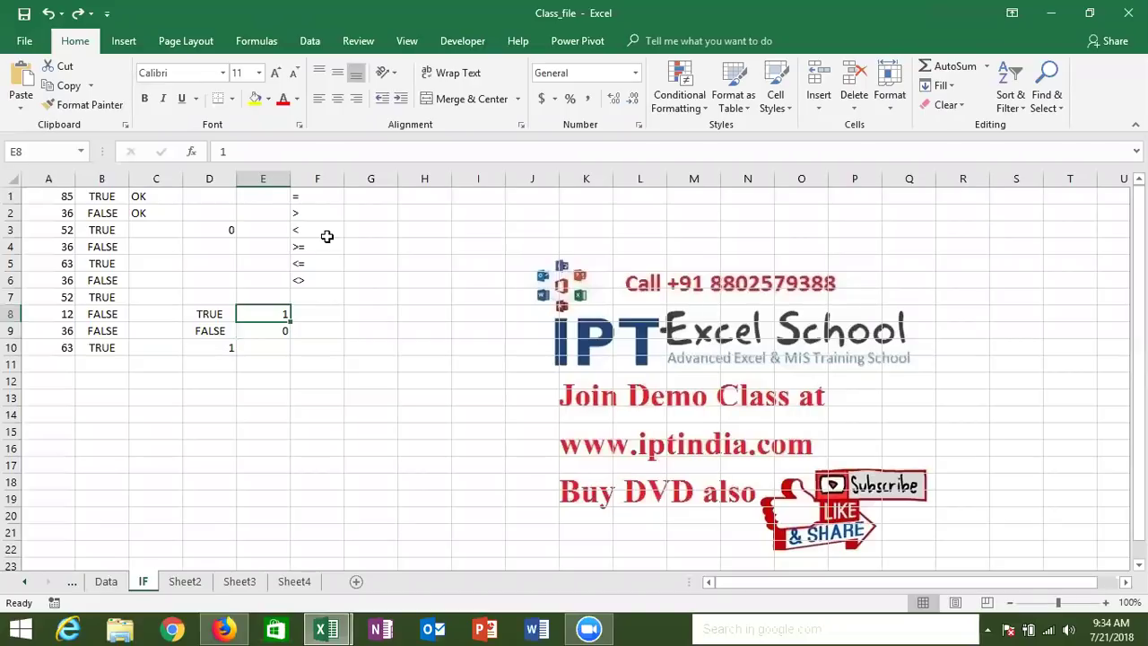
key(Up)
key(Up)
key(Up)
key(Up)
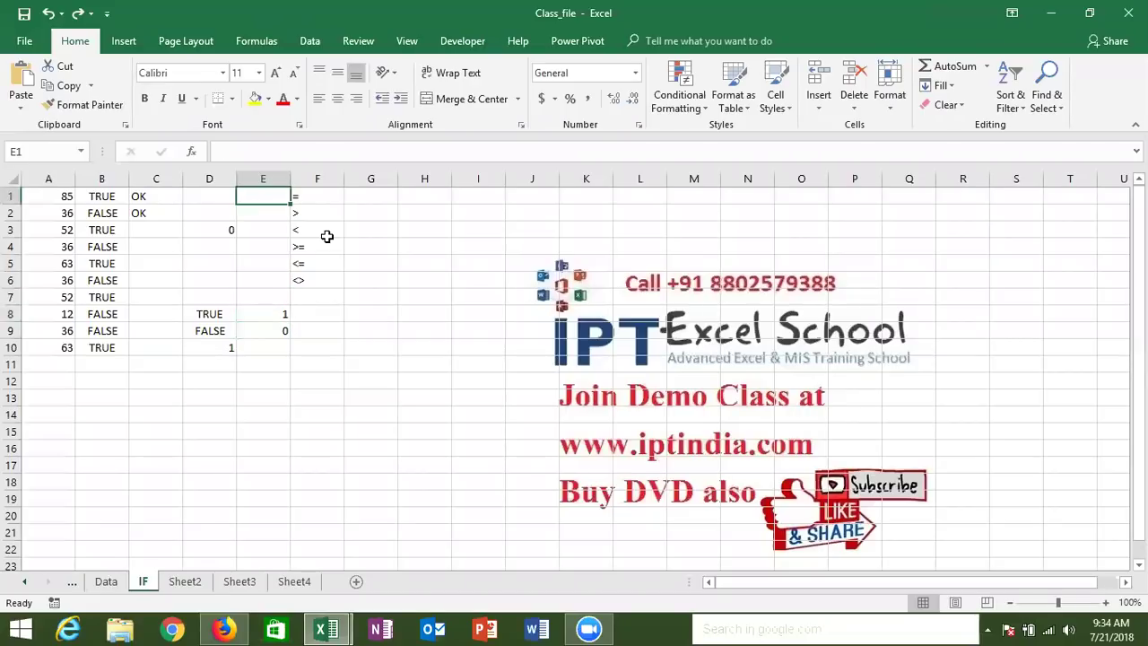
Type the heading Name into cell H1 beside the operator list.
key(Down)
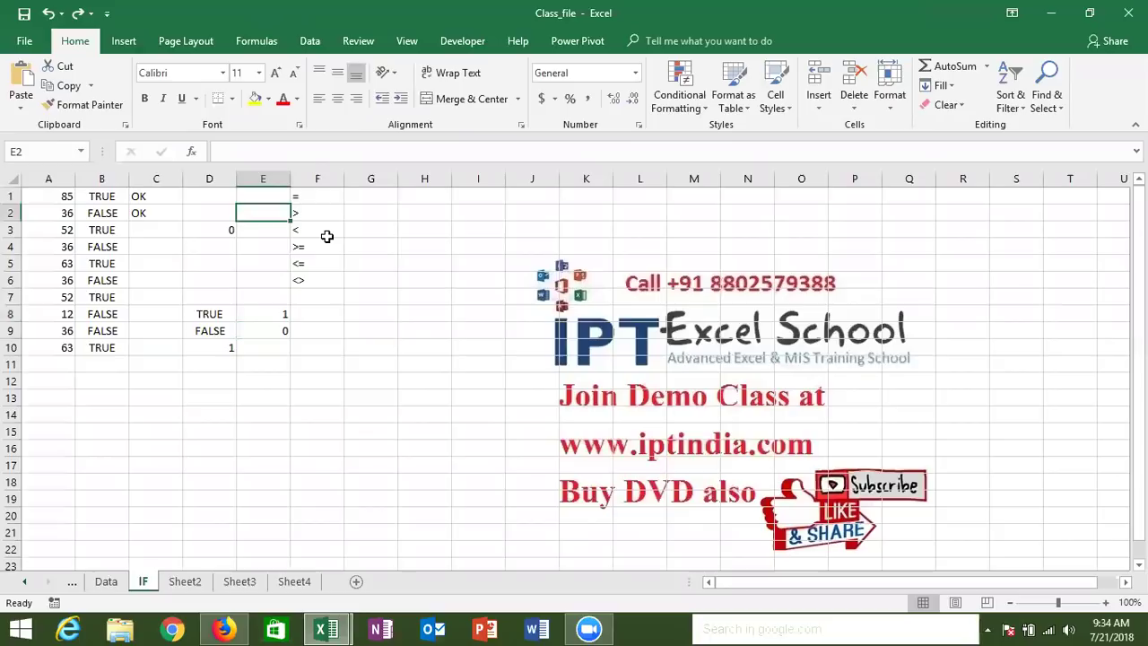
key(Right)
key(Right)
key(Right)
key(Right)
key(Up)
key(Left)
text(Name)
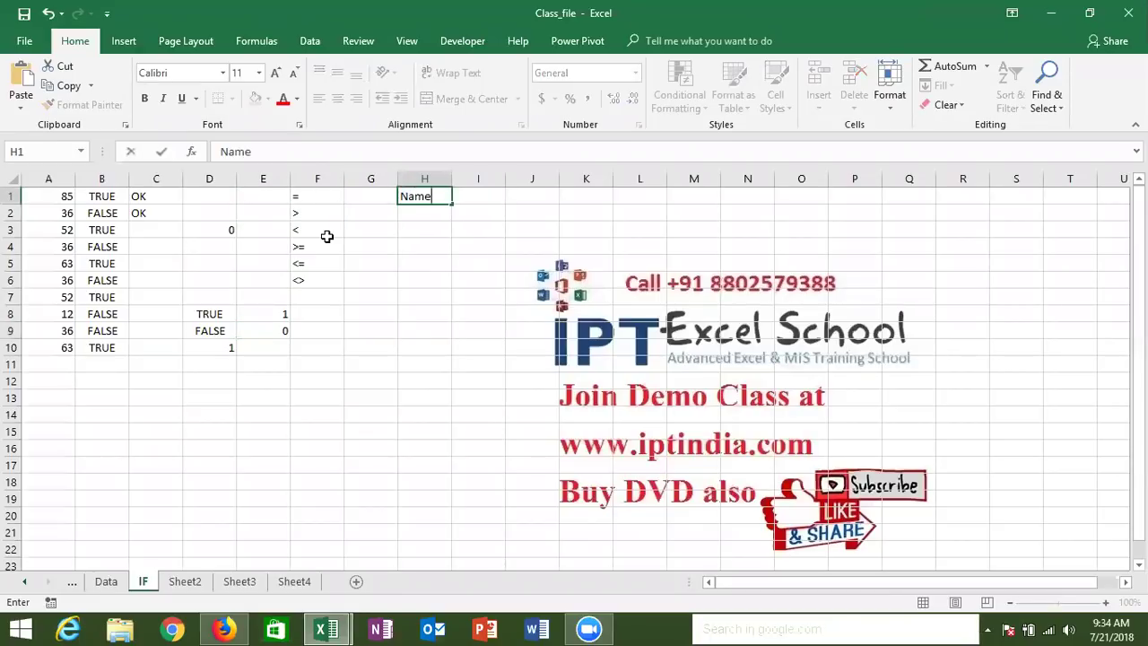
key(Return)
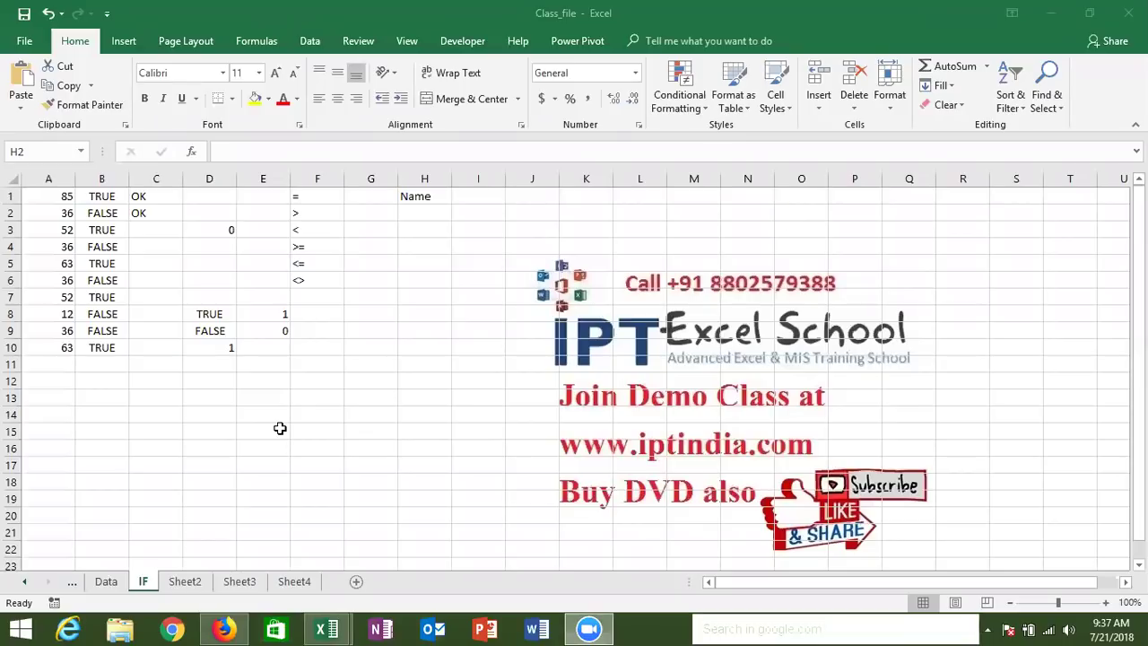
Enter Puja, Om and Uday in H2:H4 under the Name heading.
text(Puja)
key(Return)
key(Up)
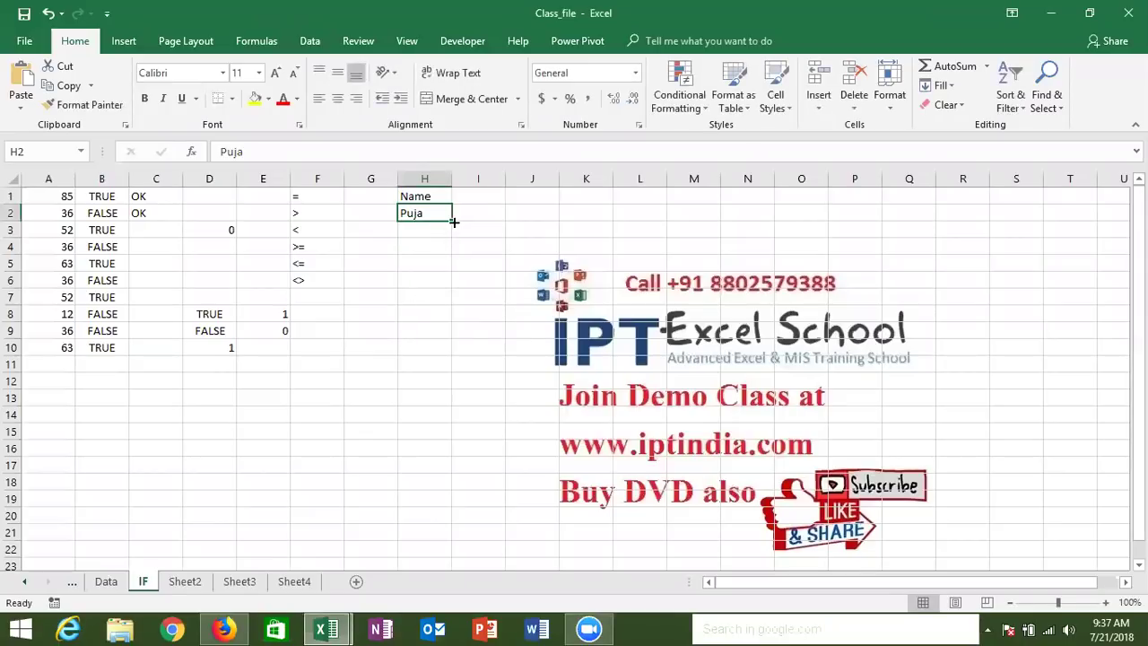
click(447, 227)
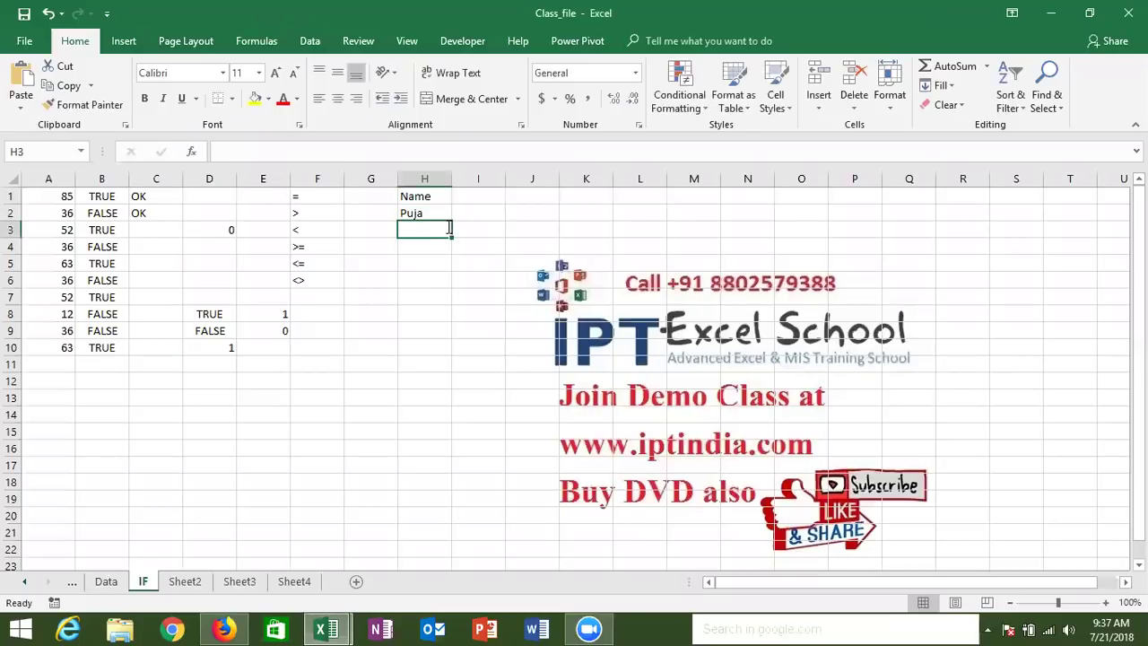
text(N)
key(BackSpace)
key(BackSpace)
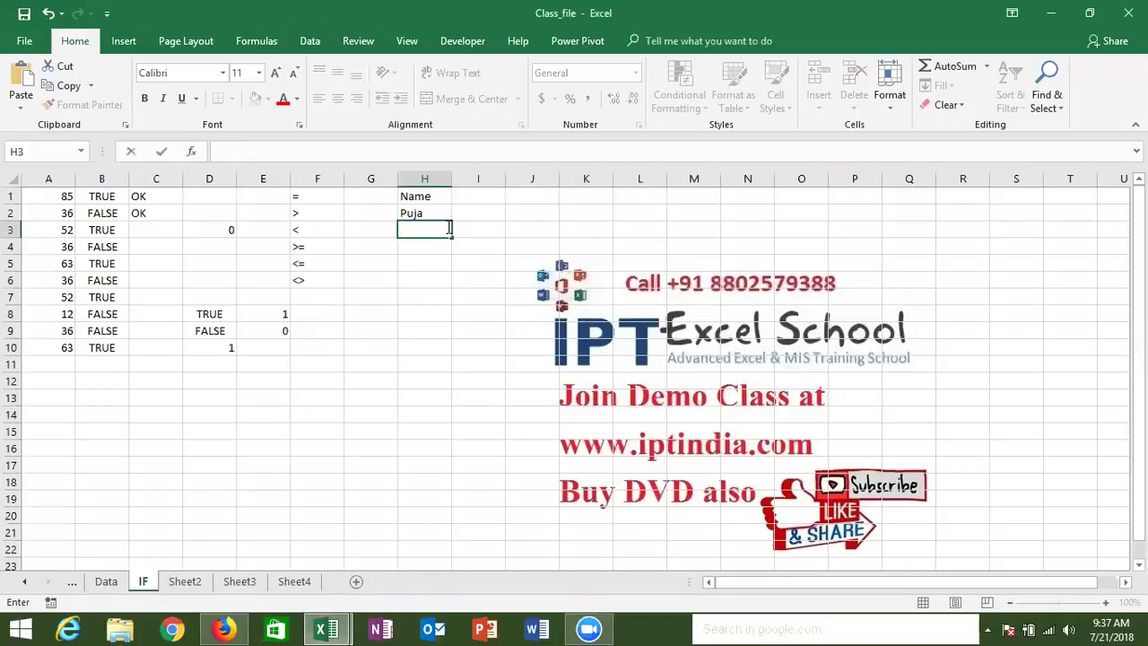
text(Om)
key(Return)
text(Uda)
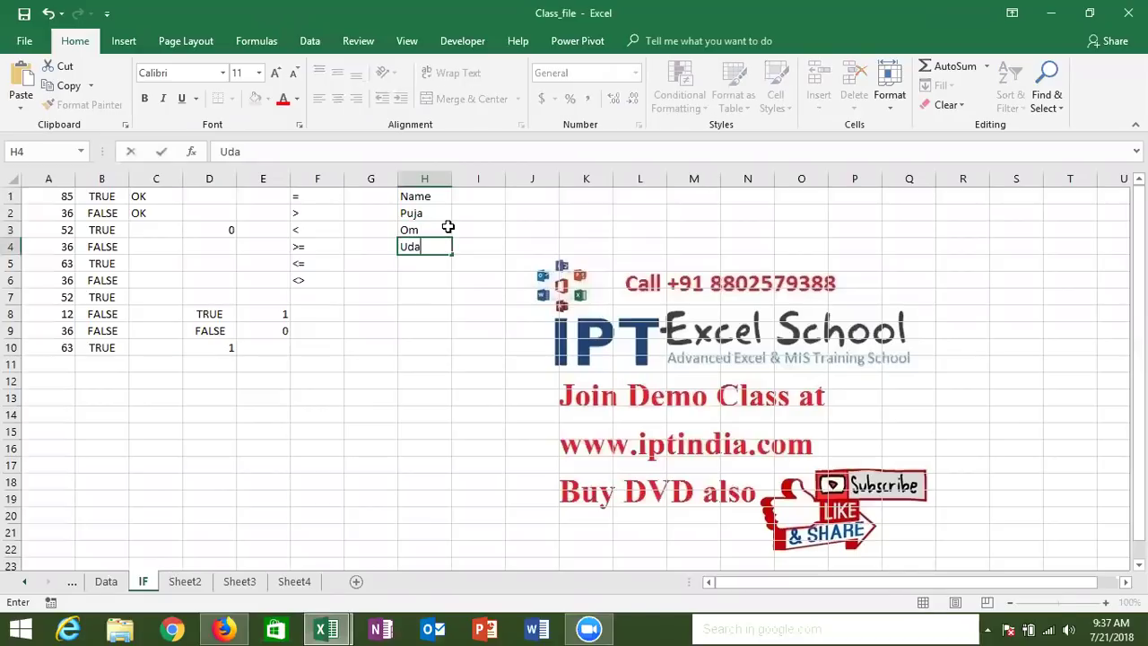
text(y)
key(Return)
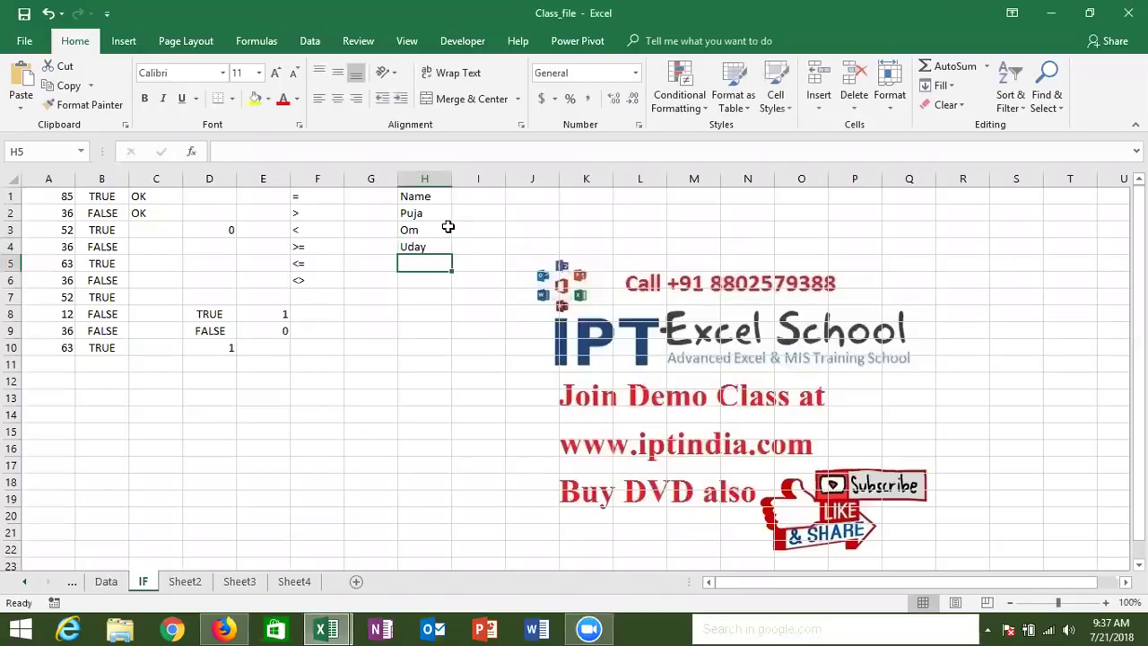
Add Tina, Ekka, Ravi and Mohan in H5:H8, then select the names H2:H8.
text(Tina)
key(Return)
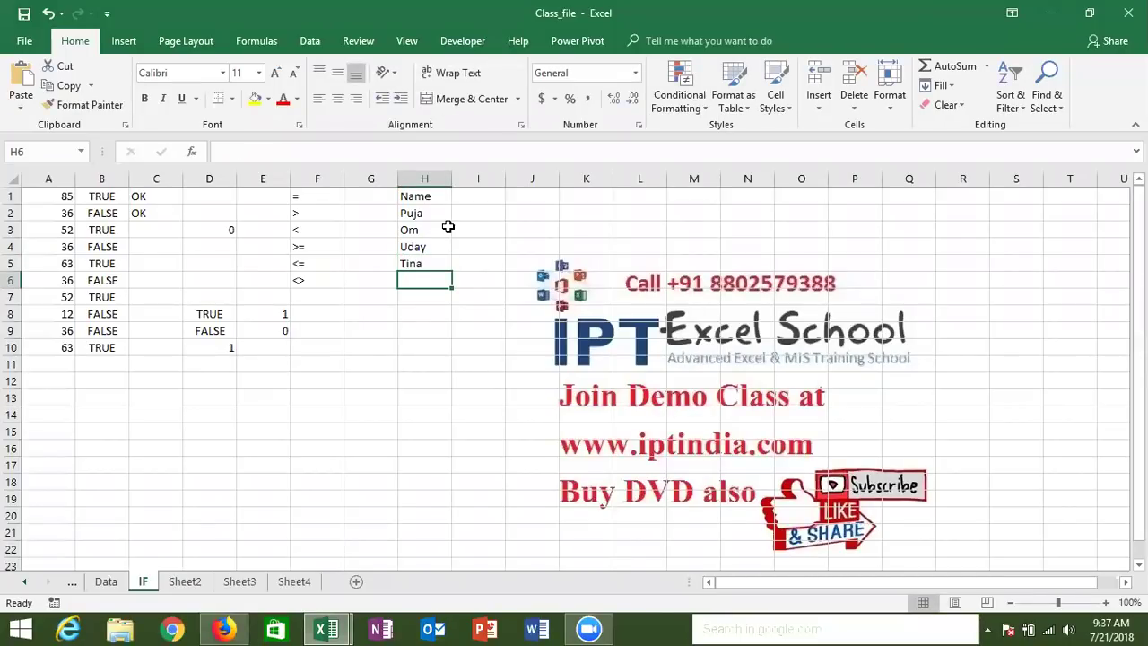
text(Ekka)
key(Return)
text(Ravi)
key(Return)
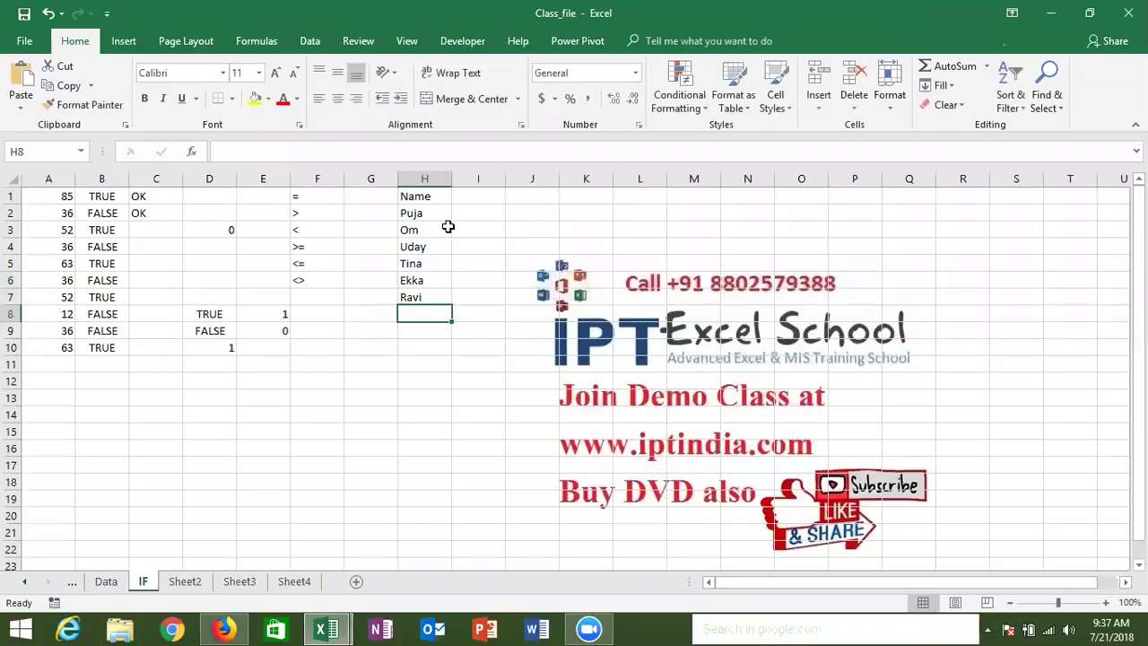
text(Mohan)
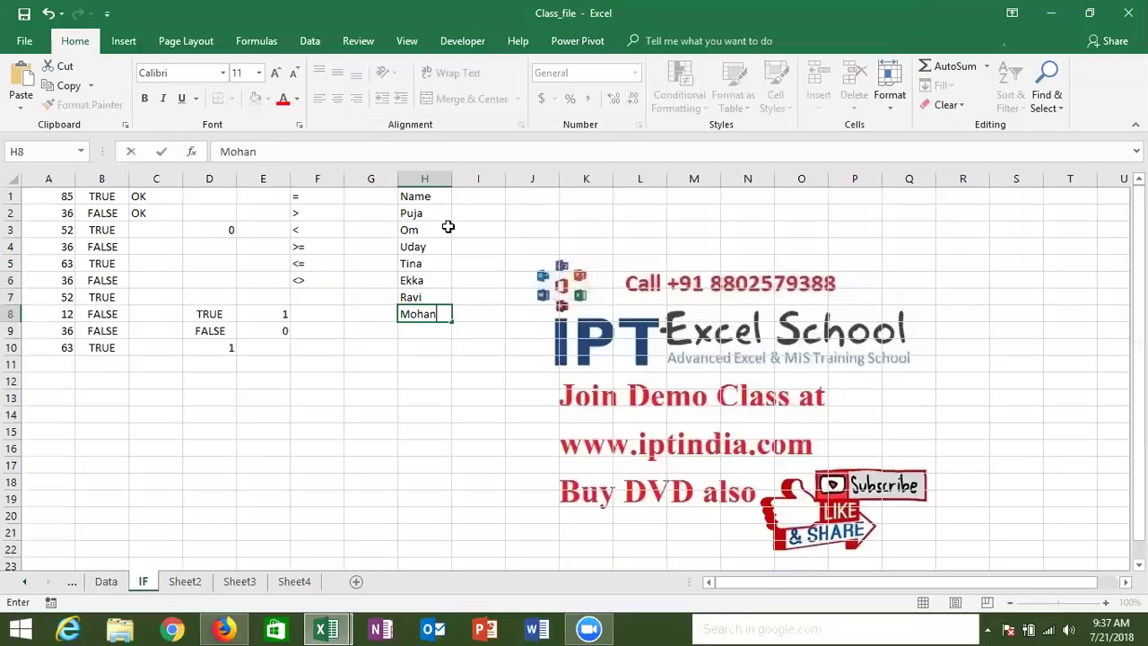
key(Up)
key(Up)
key(Up)
key(Up)
key(Up)
key(Up)
key(Up)
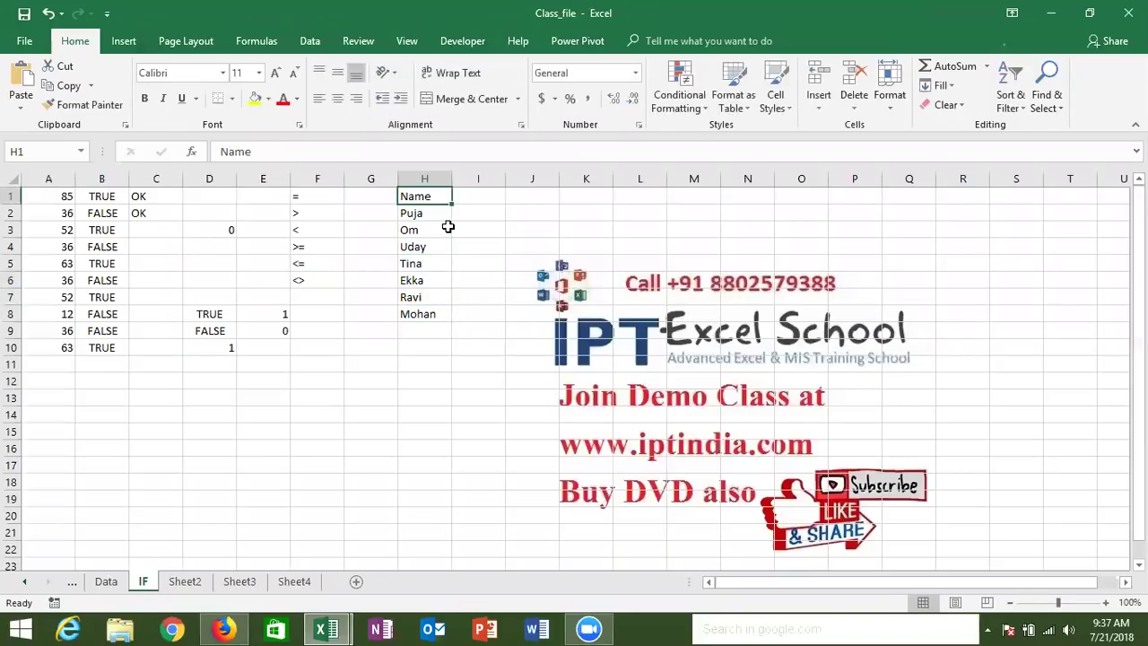
key(Down)
key(ctrl+shift+Down)
Repeat the seven names down column H to row 49 with the fill handle.
drag(453, 316, 463, 490)
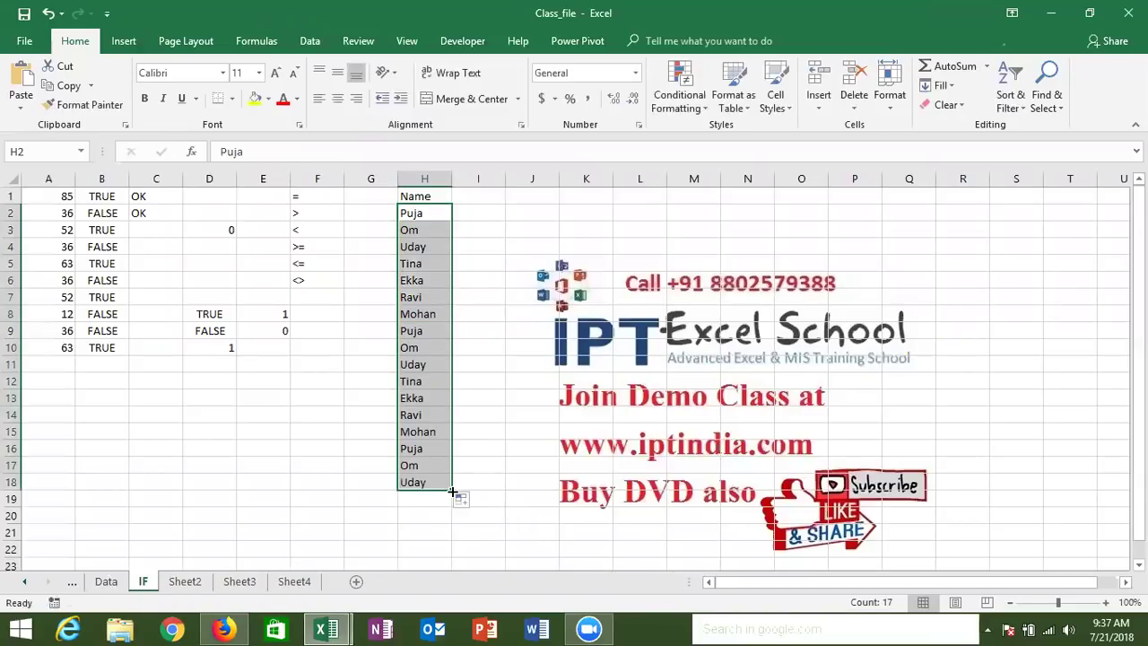
drag(473, 628, 473, 625)
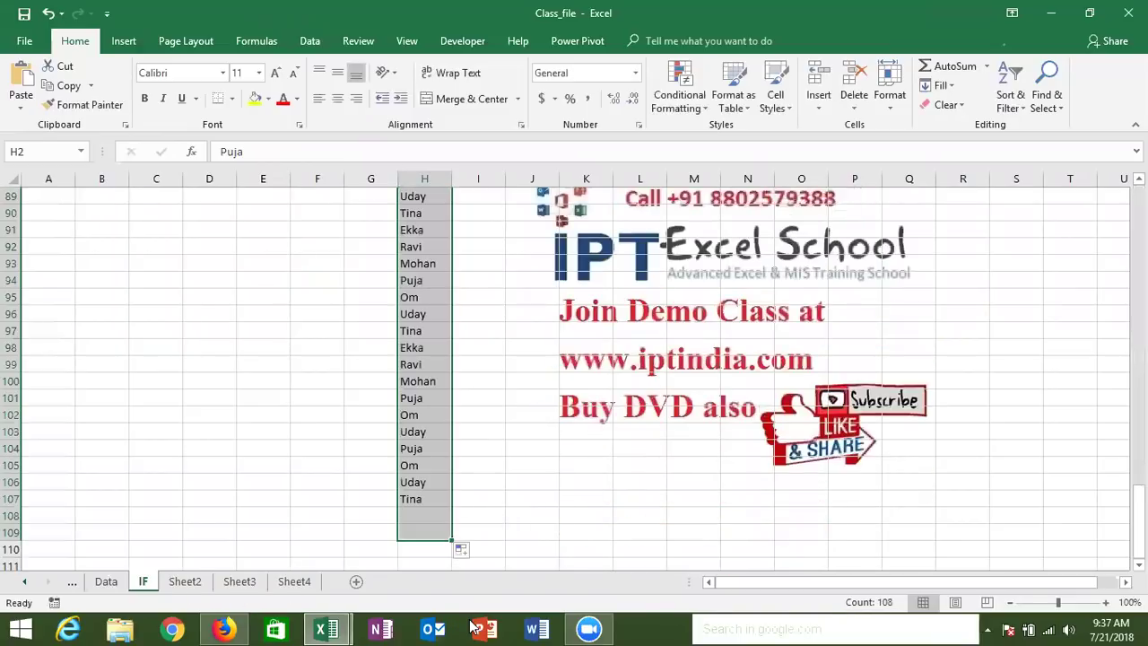
key(ctrl+z)
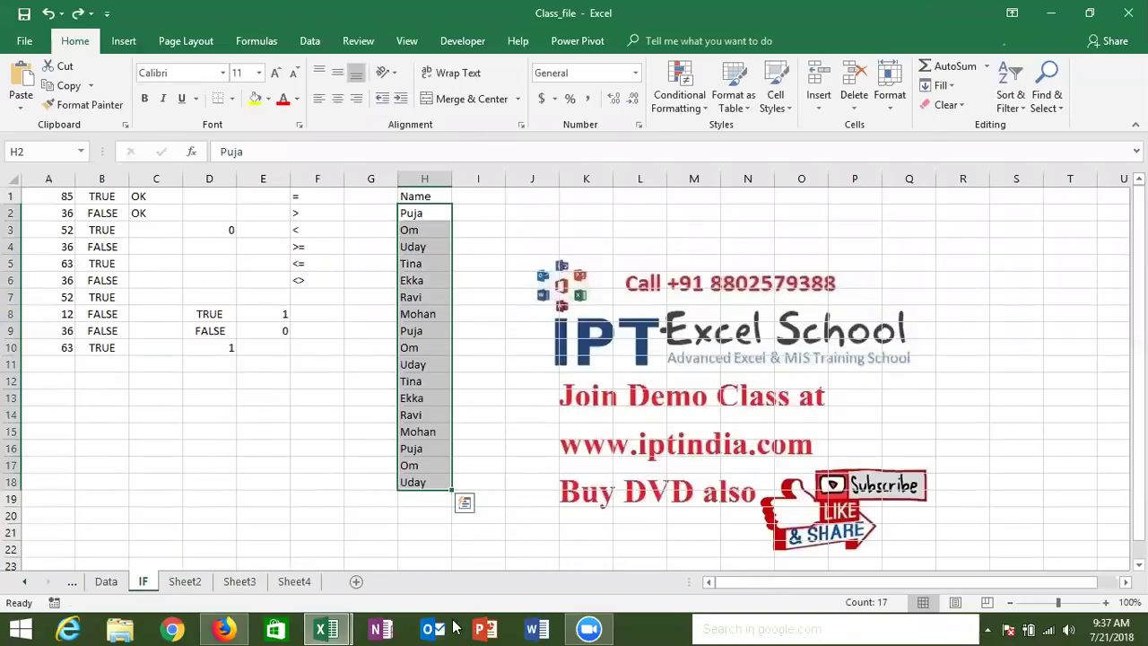
drag(450, 488, 441, 605)
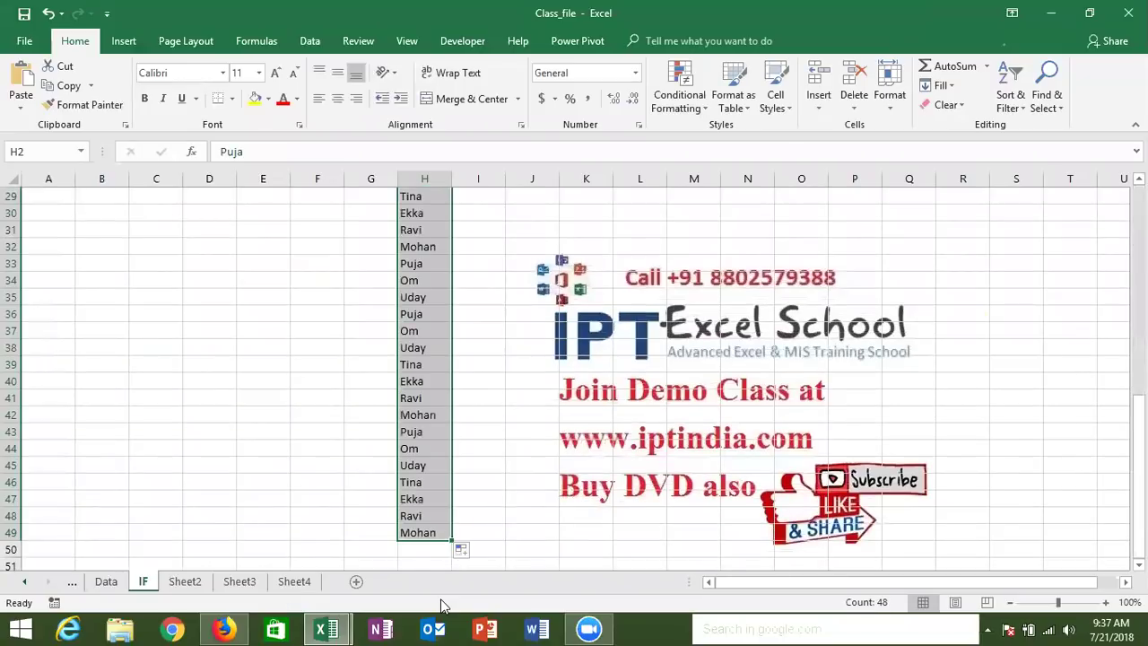
Sort the names in H2:H49 alphabetically A to Z.
key(ctrl+BackSpace)
key(ctrl+shift+Down)
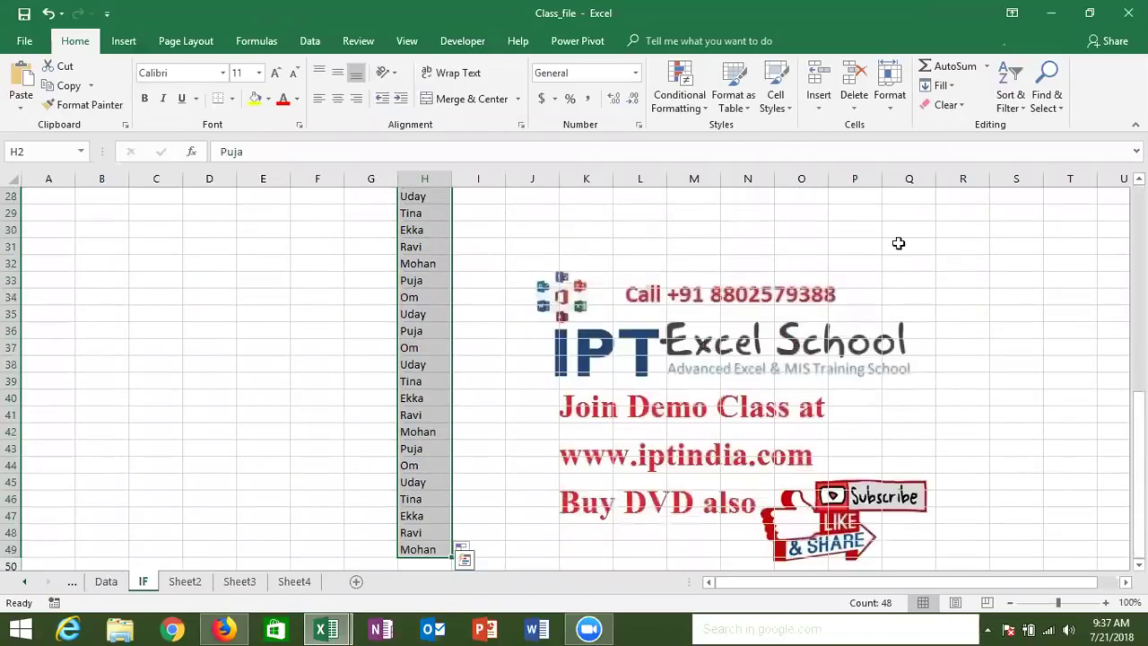
click(1010, 100)
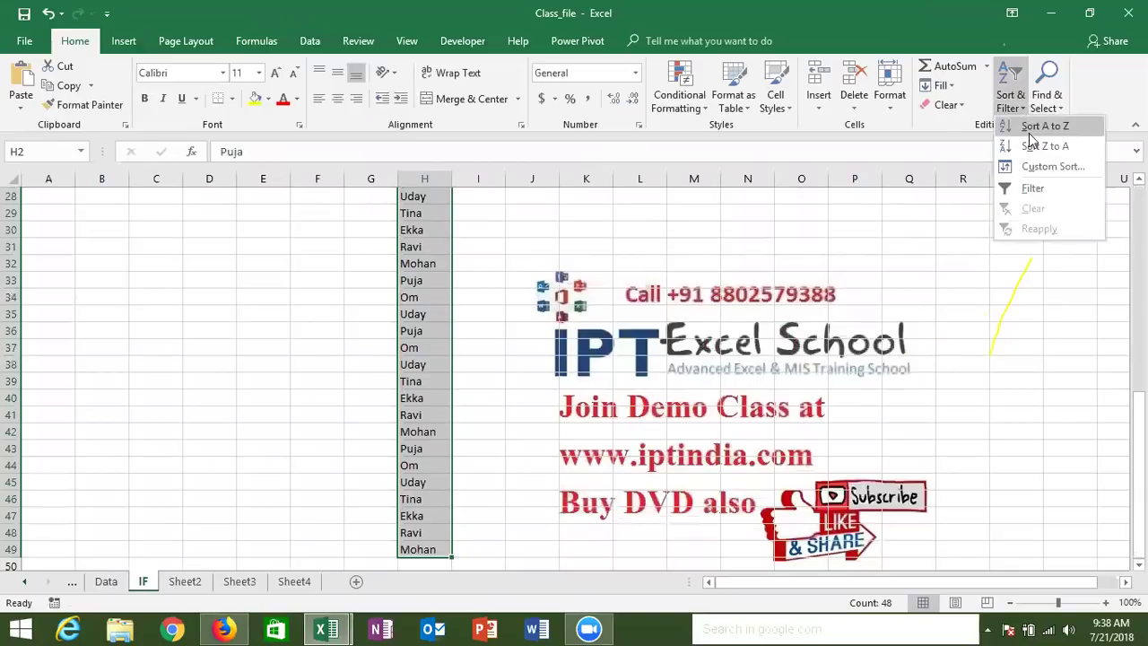
click(1033, 126)
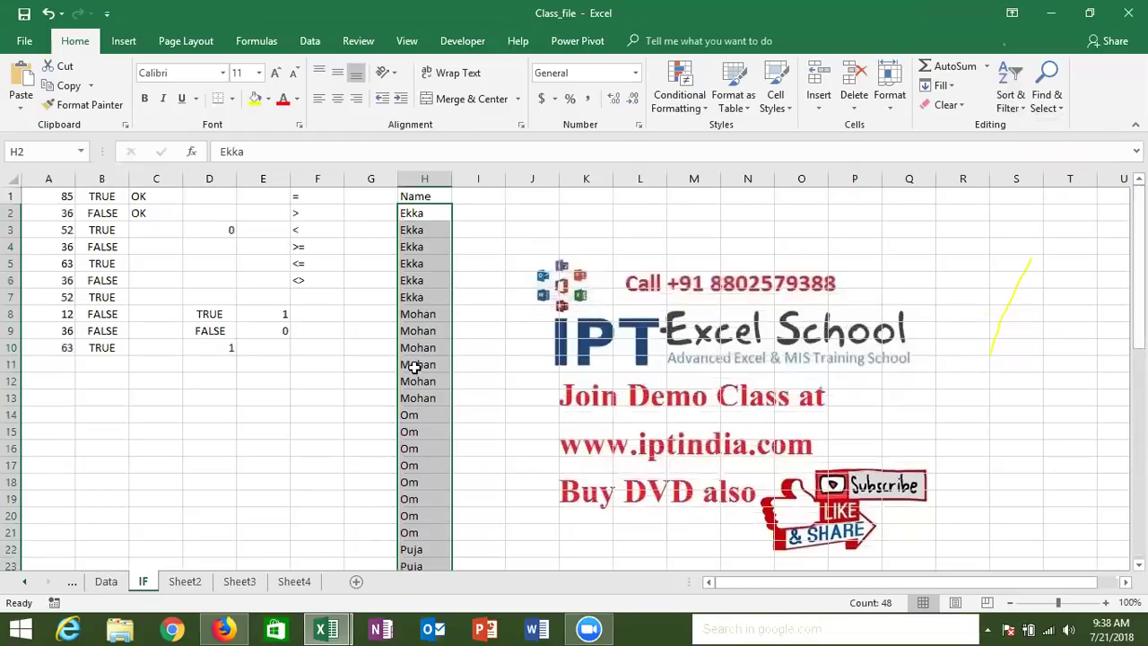
Number G2:G7 from 1 to 6 beside the Ekka entries.
click(421, 319)
drag(422, 369, 422, 397)
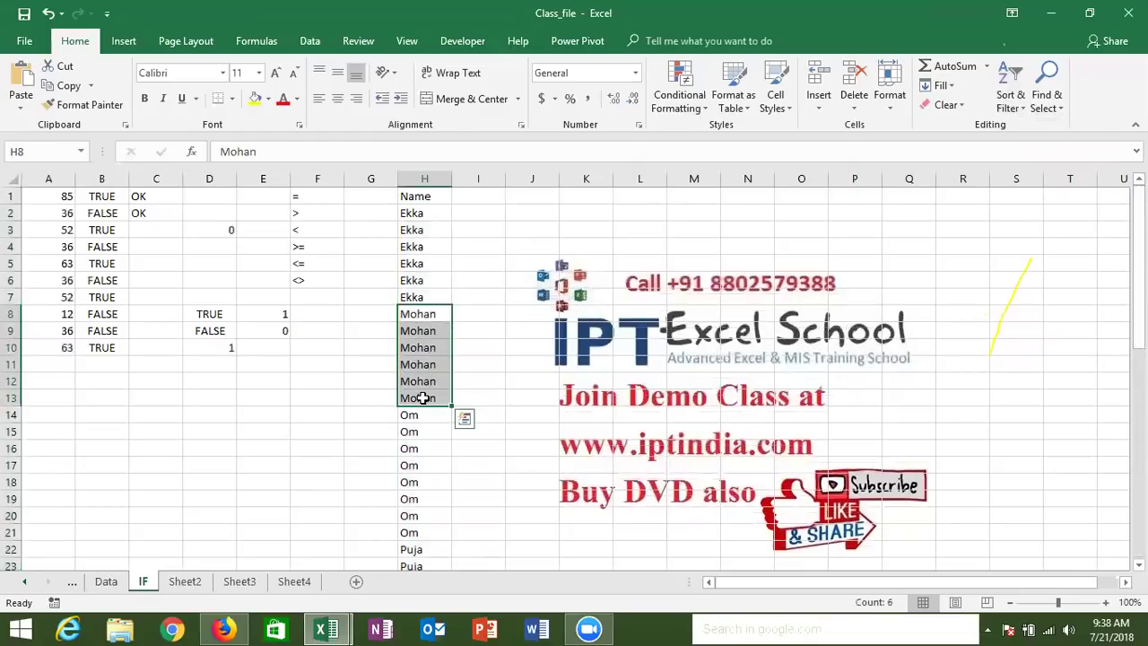
click(383, 216)
text(1)
key(Return)
text(2)
key(Return)
text(3)
key(Return)
text(4)
key(Return)
text(5)
key(Return)
text(6)
key(Return)
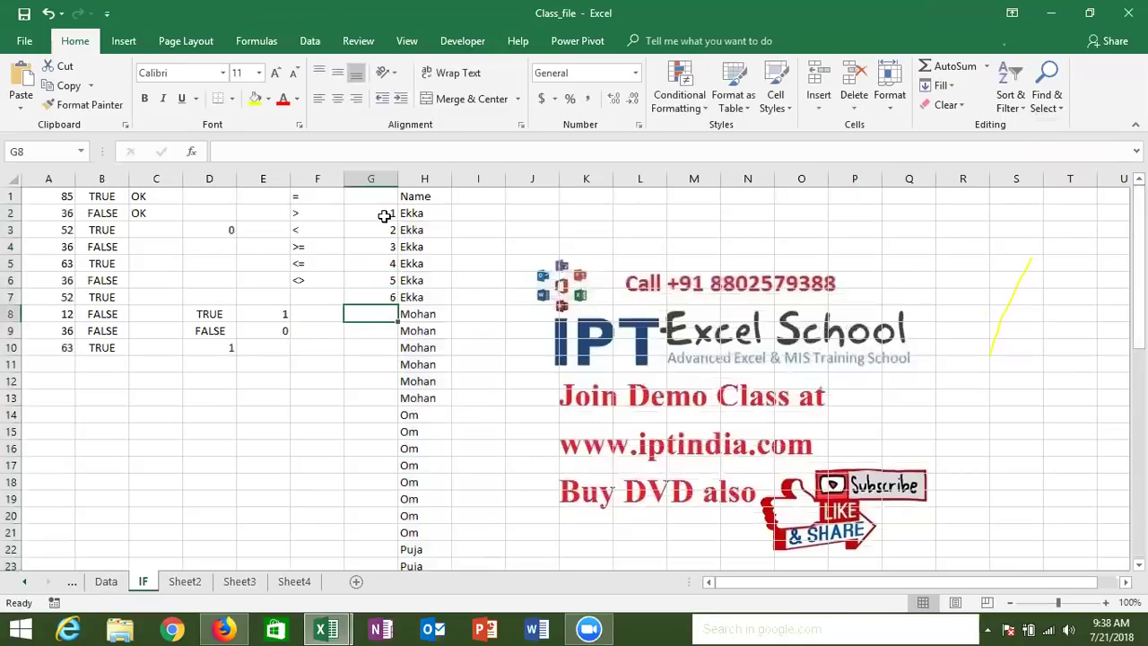
Enter 1 in G8 beside the first Mohan.
key(Up)
shift+click(384, 216)
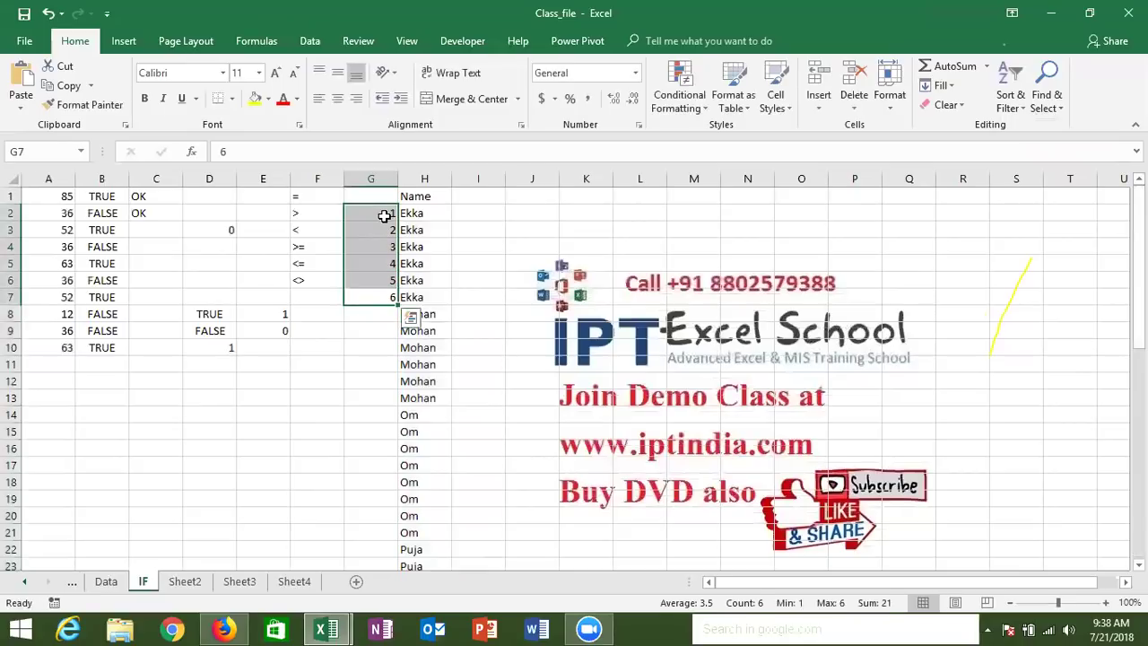
key(Down)
key(Down)
key(Down)
key(Up)
key(Up)
text(1)
key(Return)
key(Up)
key(Up)
Clear the trial numbers from G2:G8 and return to G2.
click(384, 216)
key(ctrl+shift+Down)
key(Delete)
click(383, 216)
Enter =IF(H2=H1,G1+1,1) in G2 and review it, showing 1 beside Ekka.
text(=)
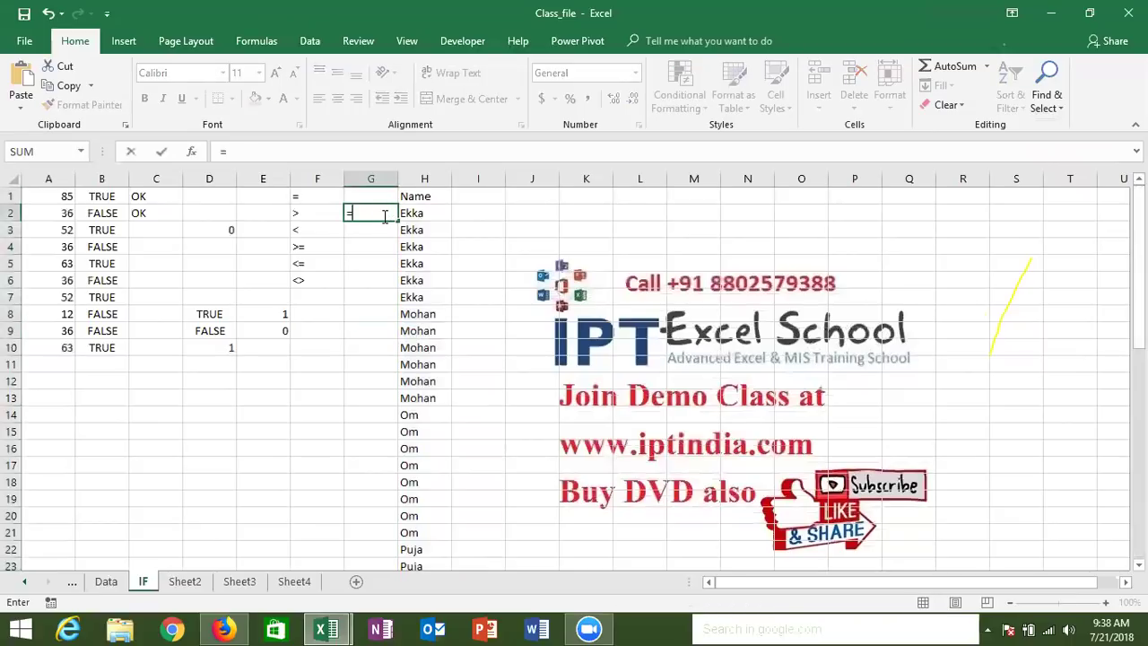
text(IF()
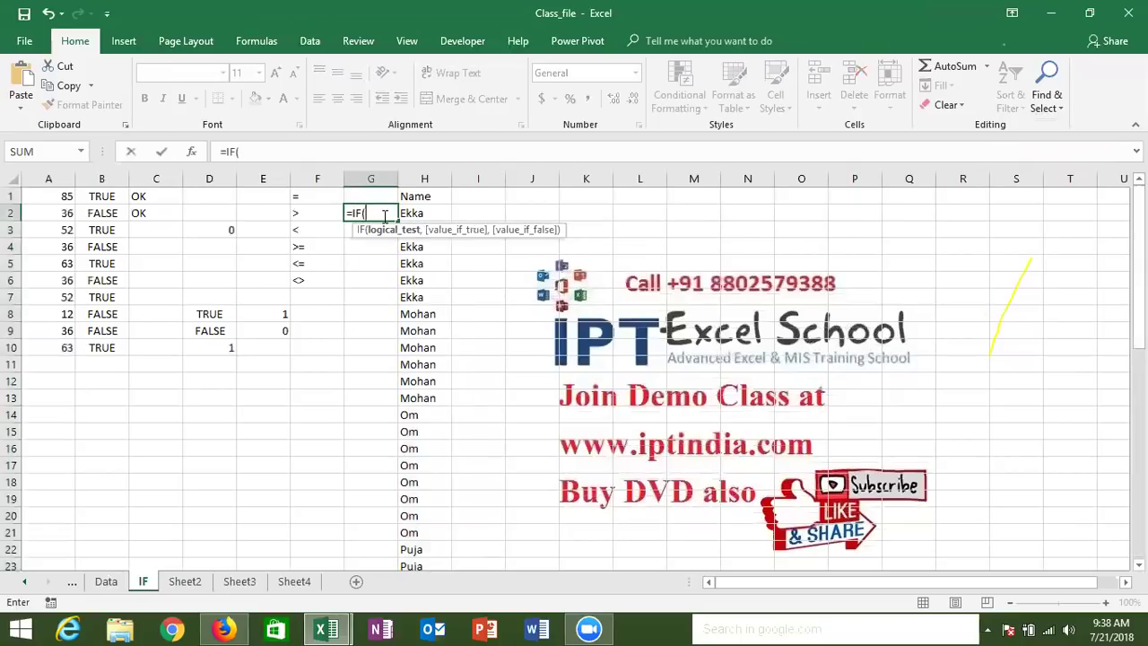
key(Right)
text(=)
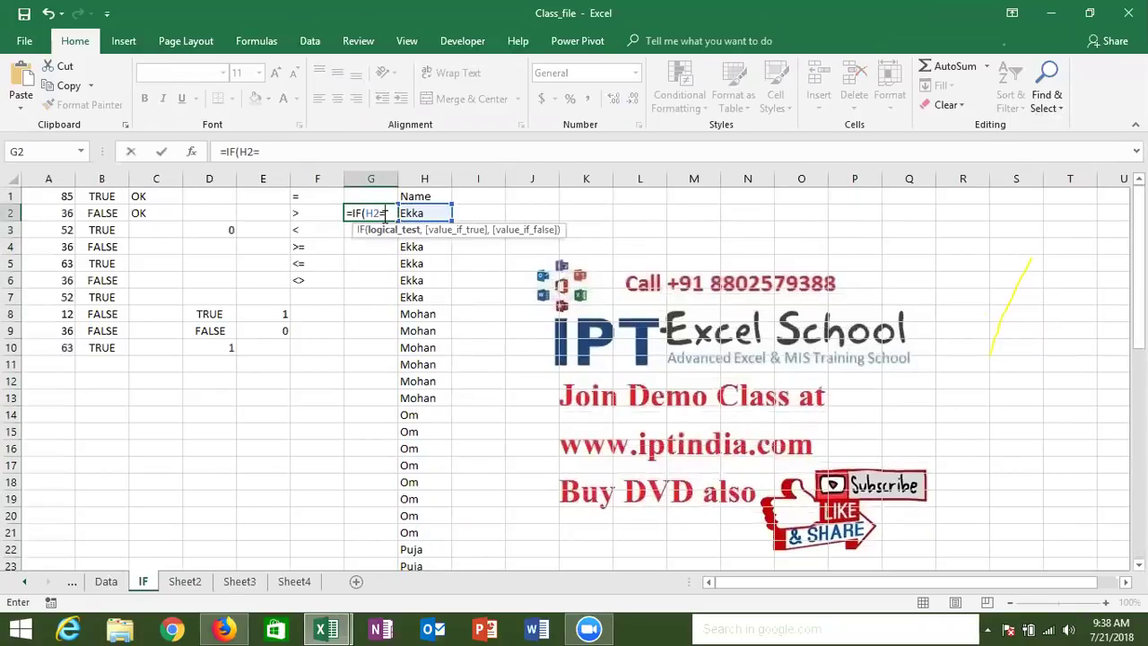
key(Up)
key(Right)
text(,)
key(Up)
text(+1)
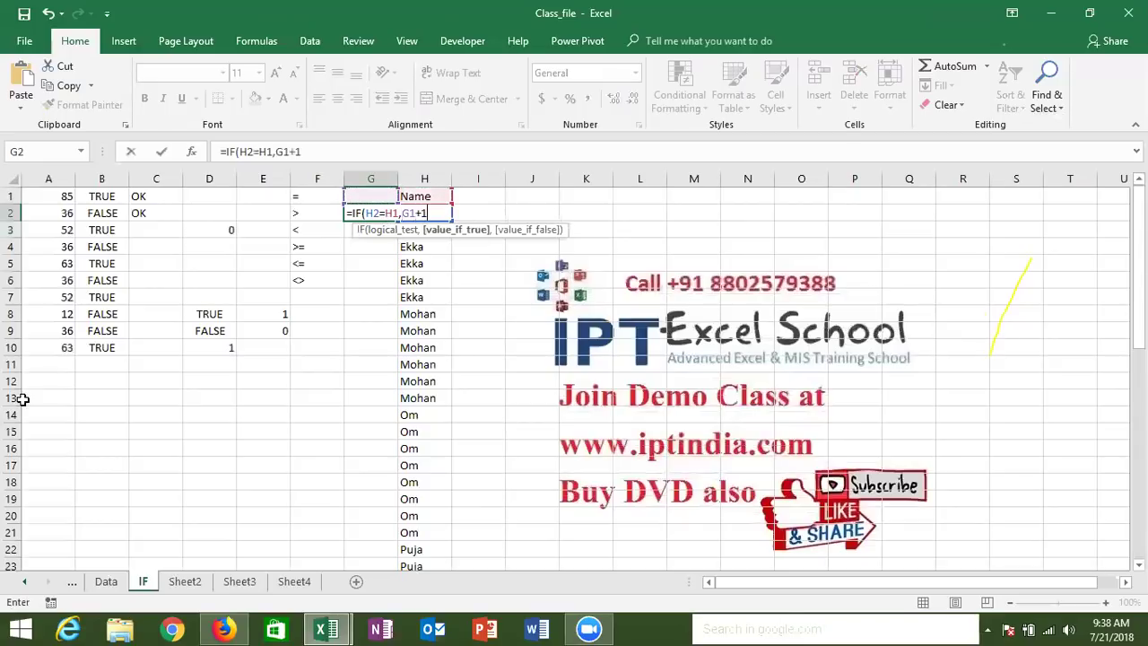
text(,)
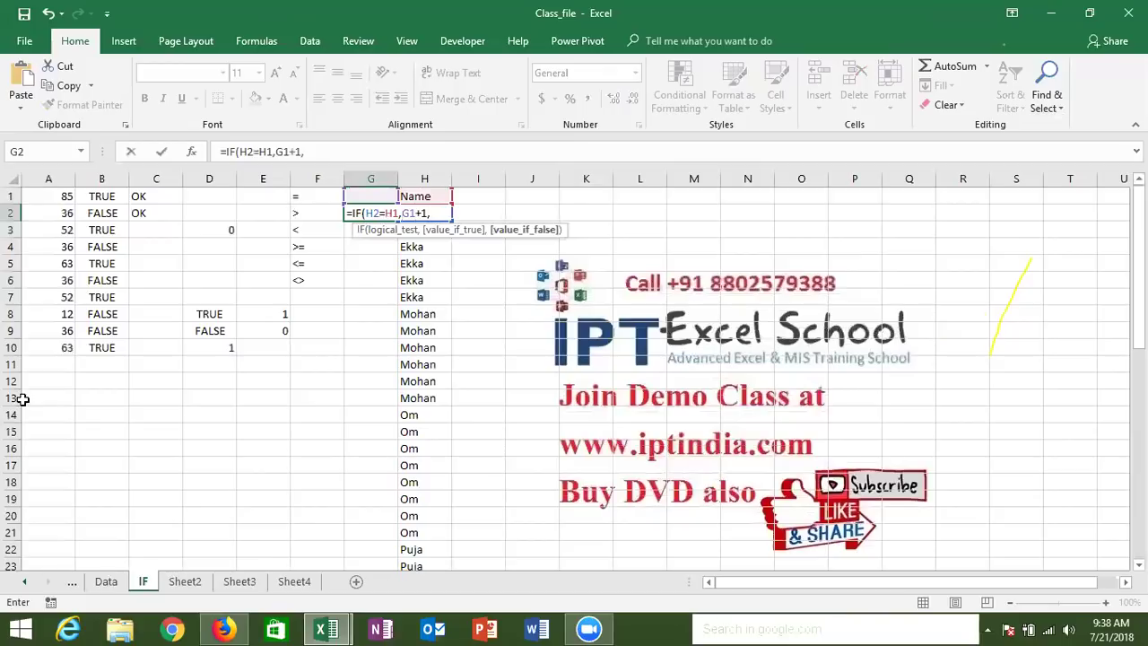
text(1)
key(Return)
key(Up)
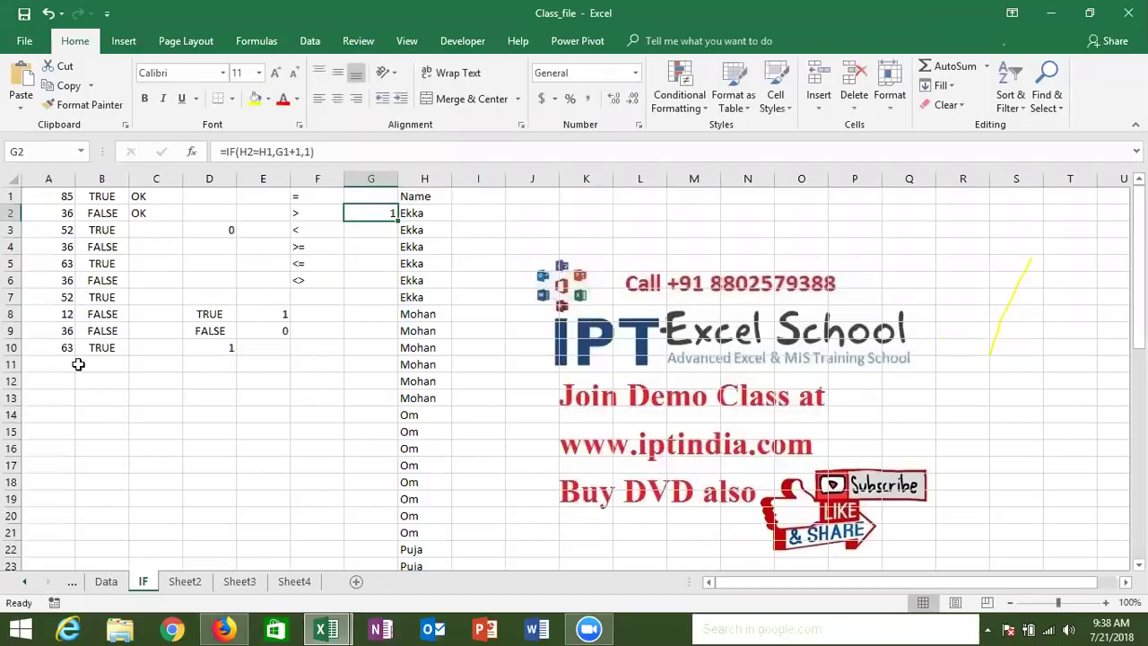
double_click(371, 213)
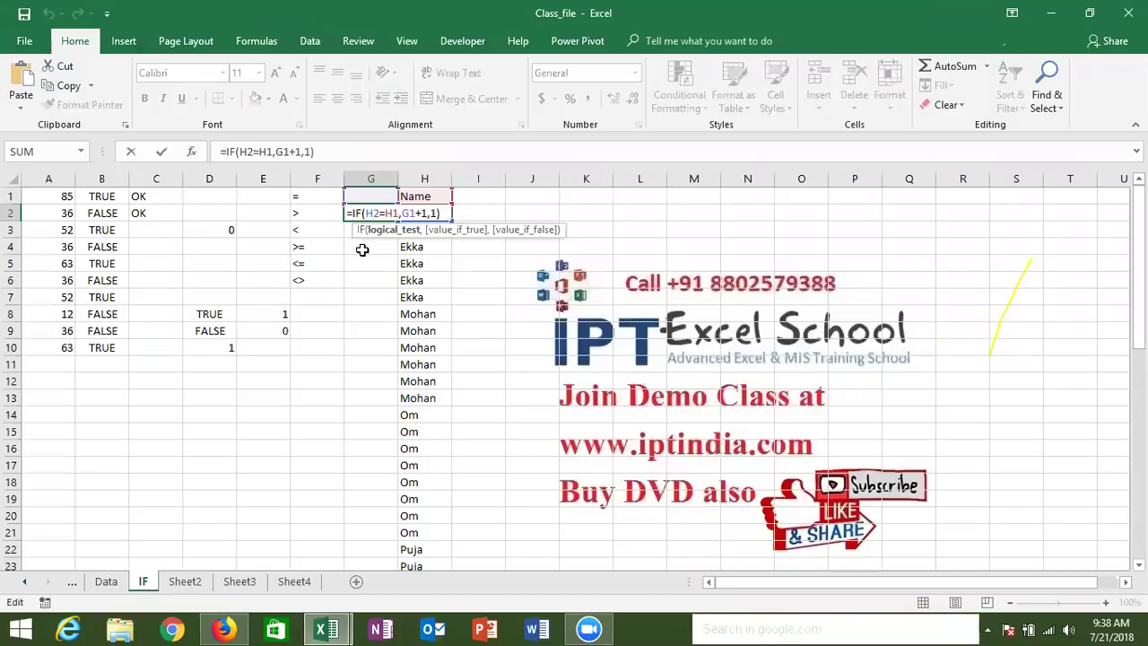
key(ctrl+Return)
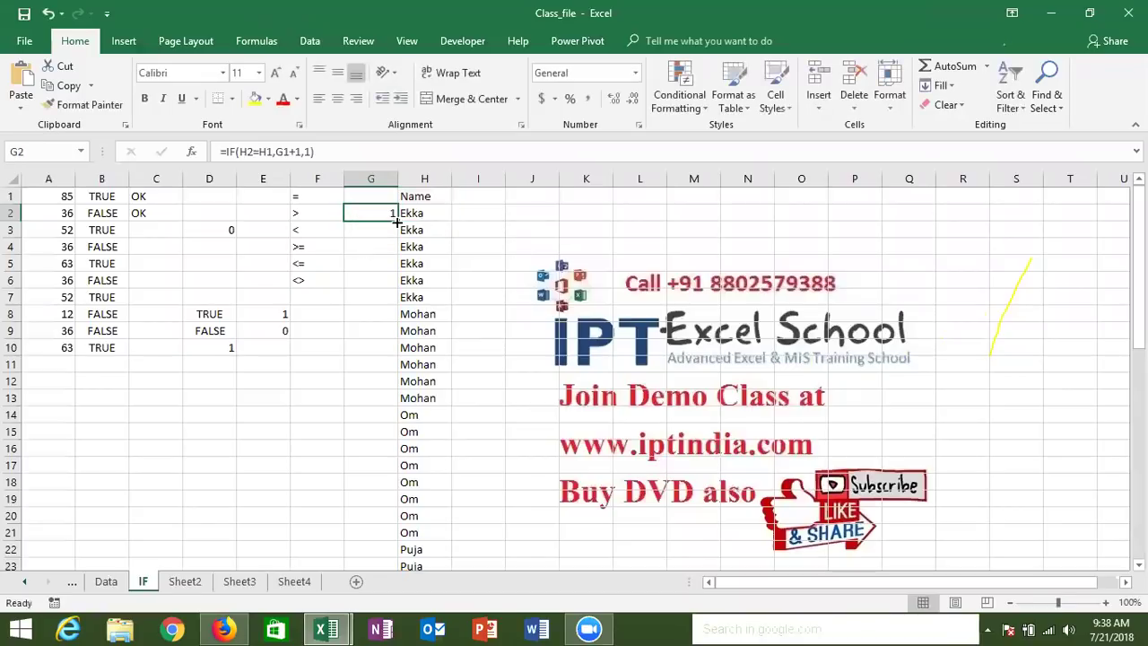
Fill G2's IF formula down column G to the last name.
double_click(395, 219)
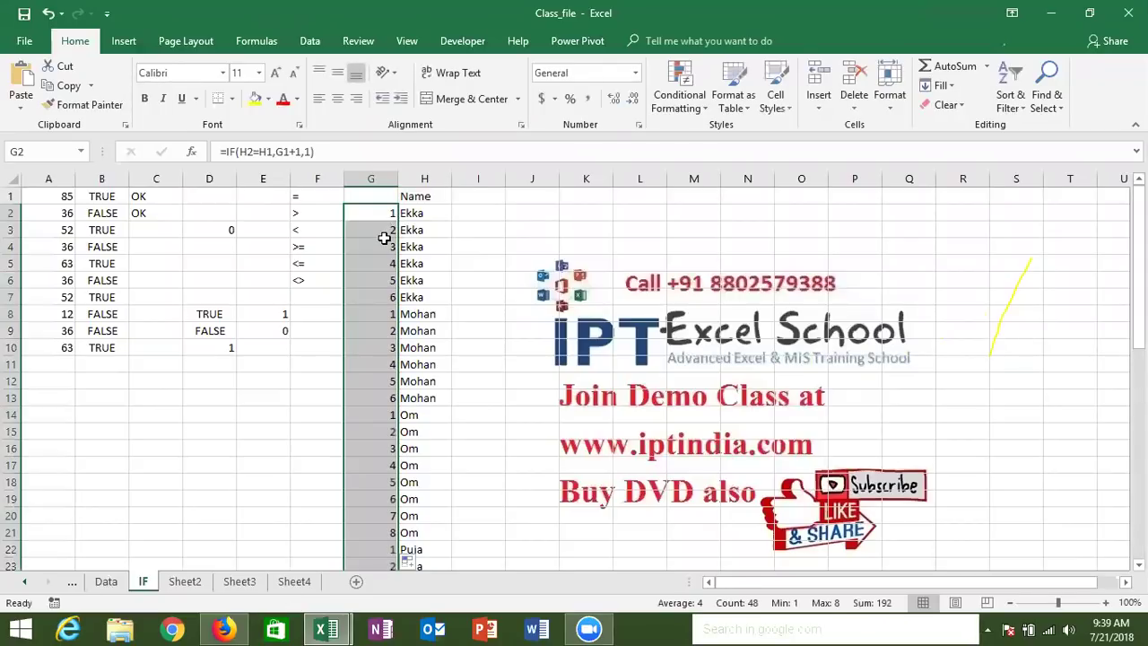
click(386, 242)
key(Up)
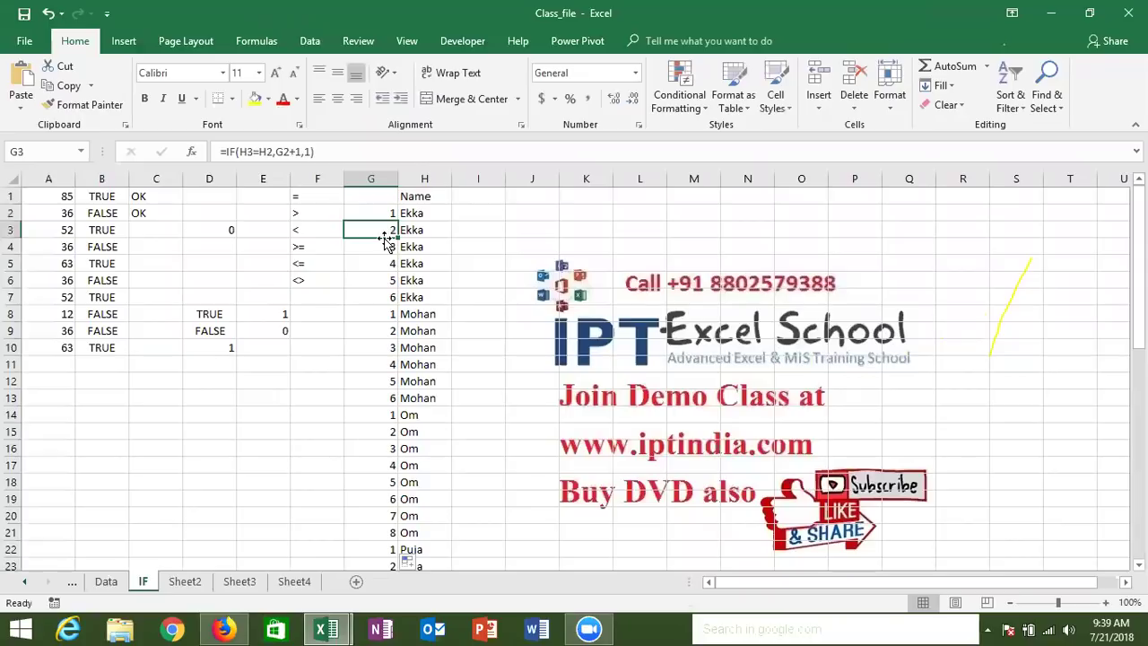
key(Up)
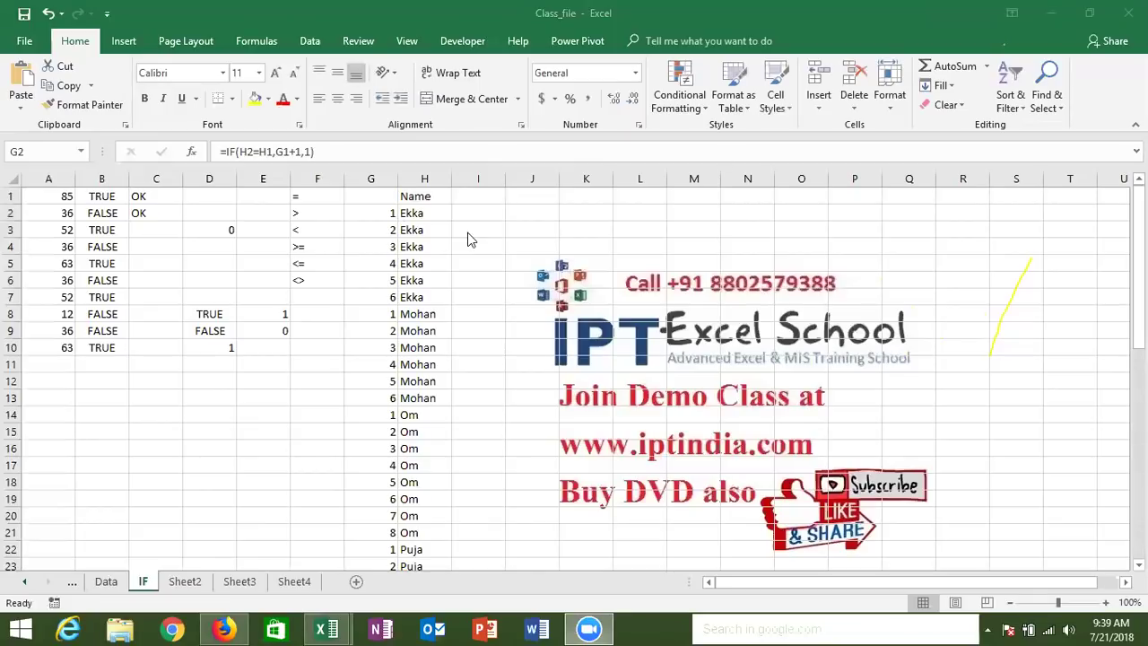
Inspect the relative references in the G3, G4 and G5 formulas.
scroll(317, 263, down, 8)
scroll(316, 263, down, 2)
scroll(316, 263, up, 9)
key(Down)
key(Down)
key(Up)
key(Up)
scroll(316, 263, up, 1)
key(Down)
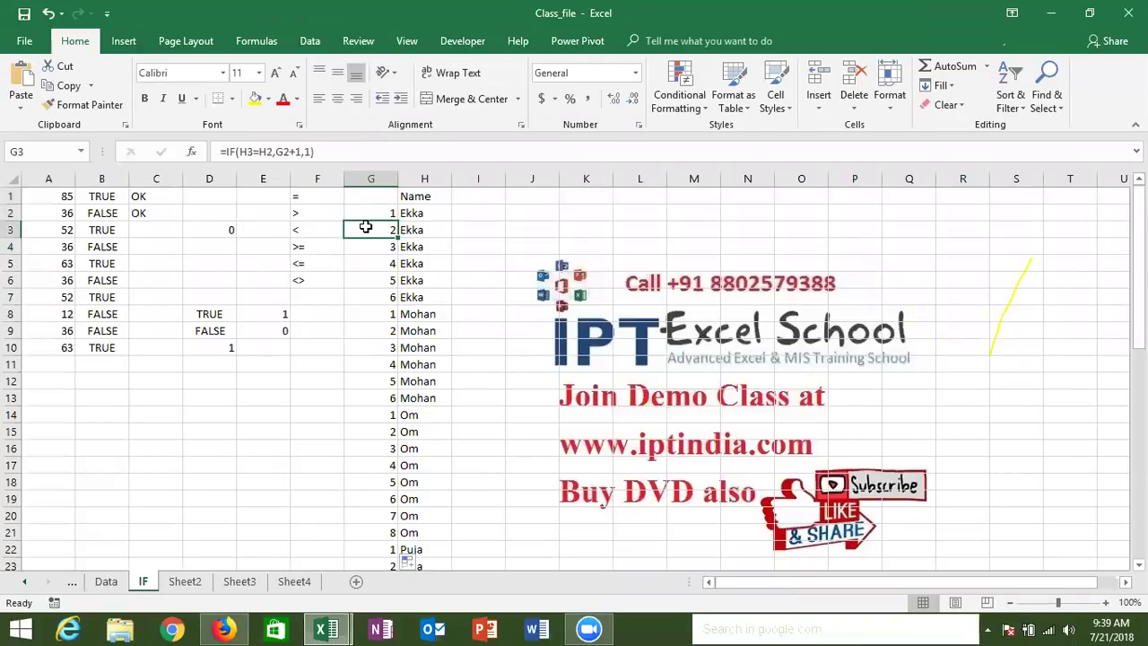
double_click(367, 229)
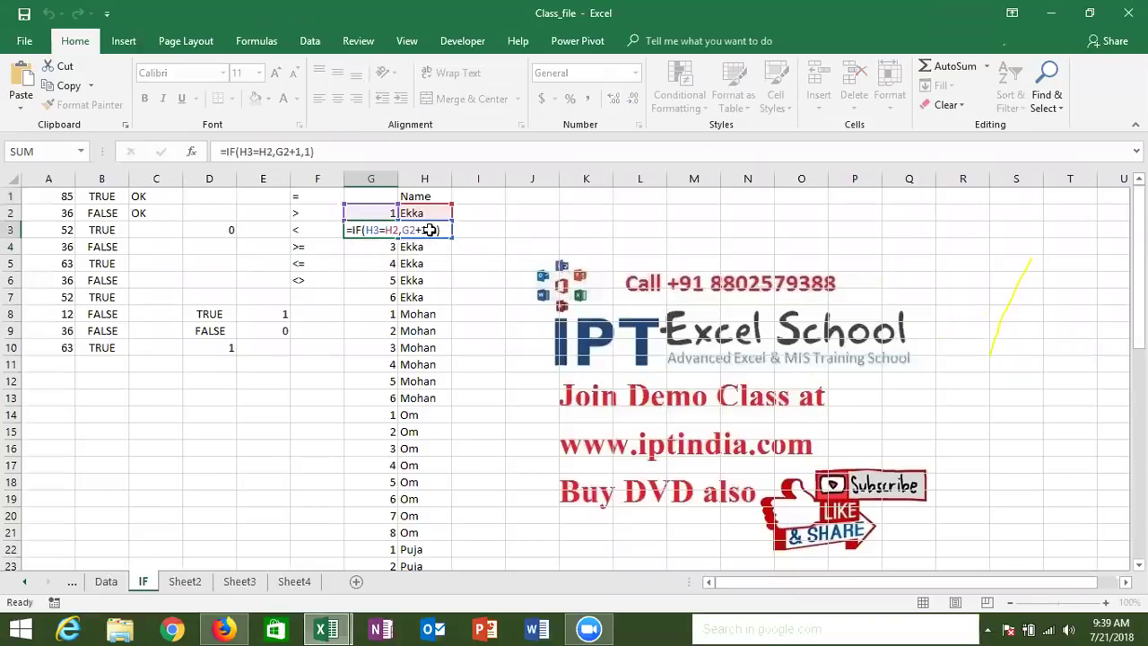
key(ctrl+Return)
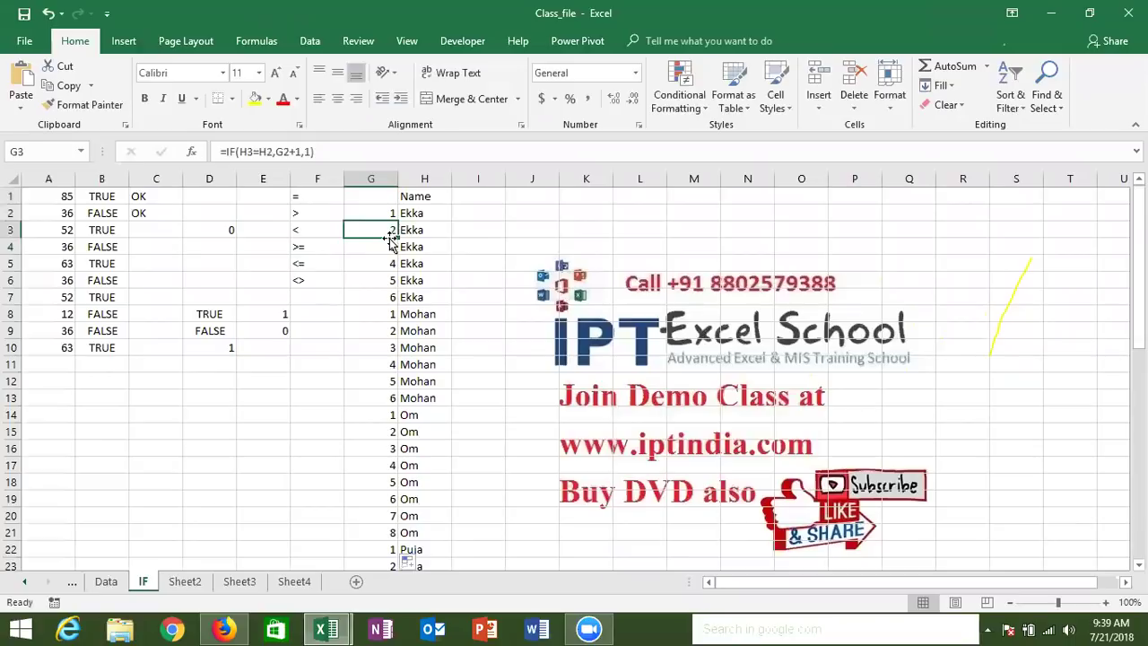
key(Down)
key(Down)
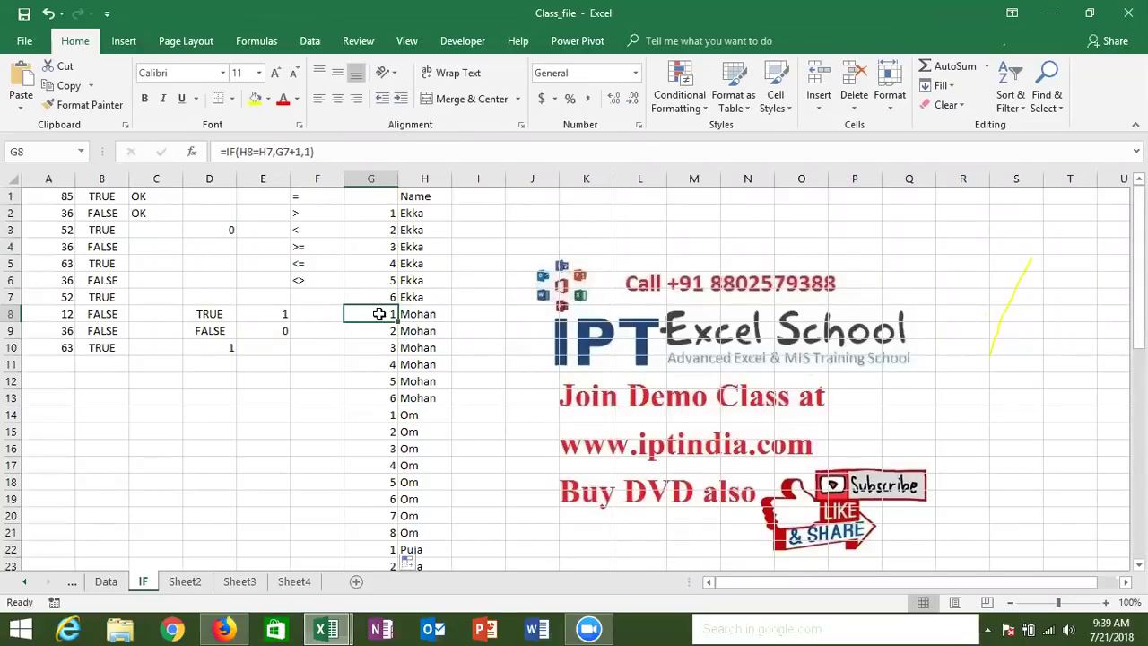
Type Sr in J1 and Name in K1 as the new table's headings.
click(545, 199)
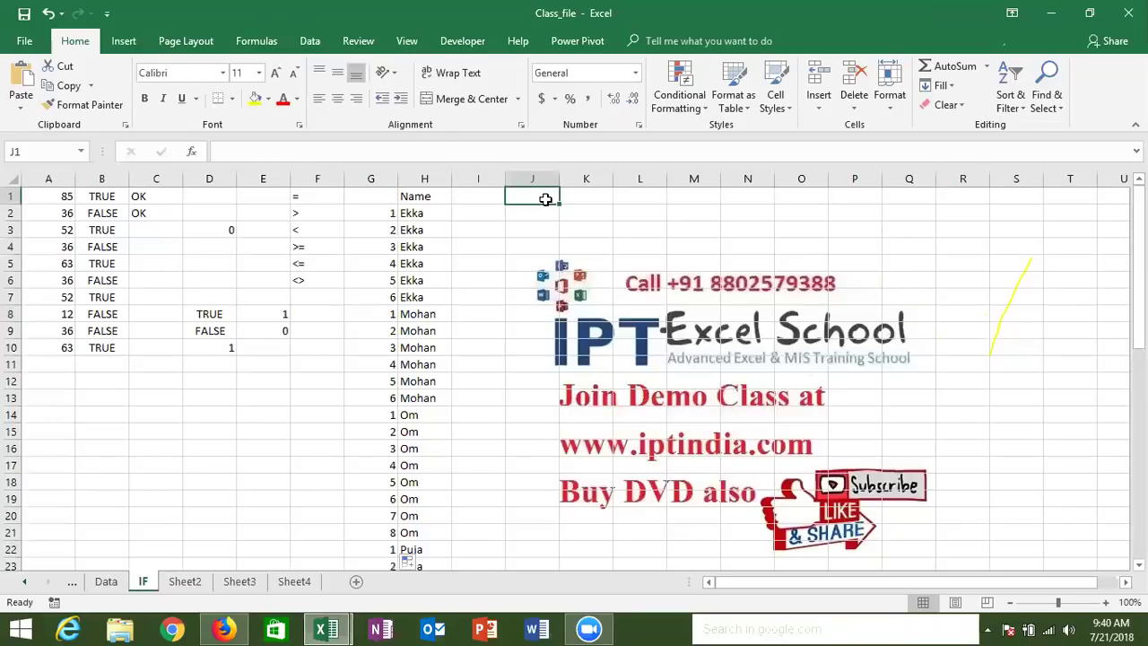
text(Sr)
key(Tab)
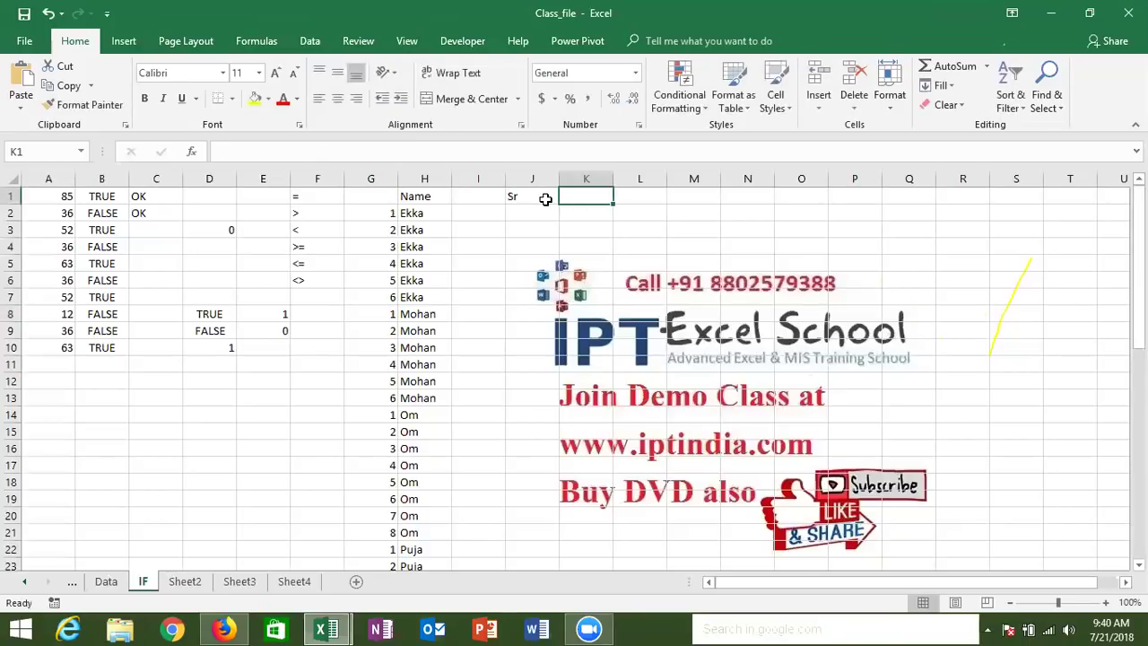
text(Name)
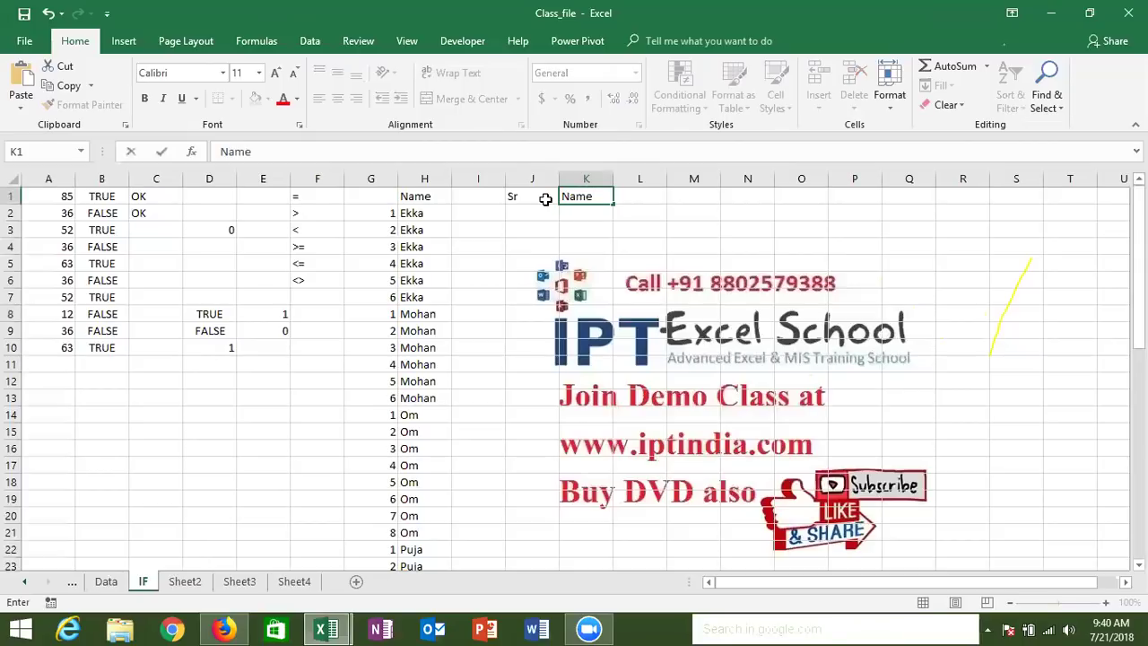
key(Return)
Enter serial 1 with Puja in row 2 and Om in K3.
text(1)
key(Tab)
text(Puja)
key(Return)
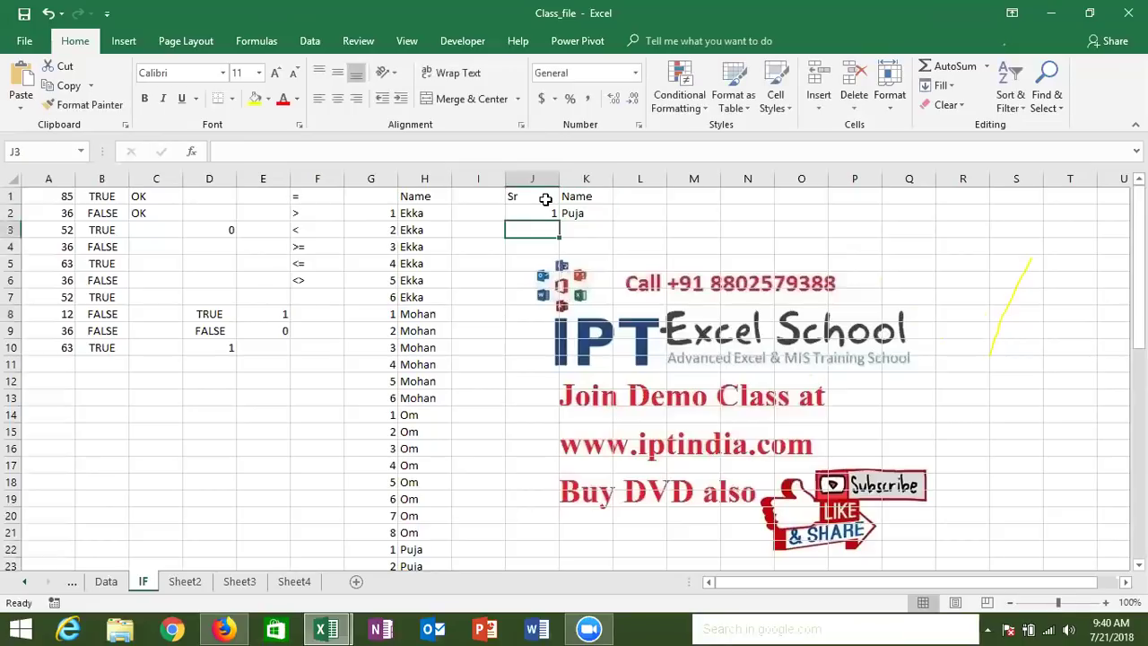
key(Tab)
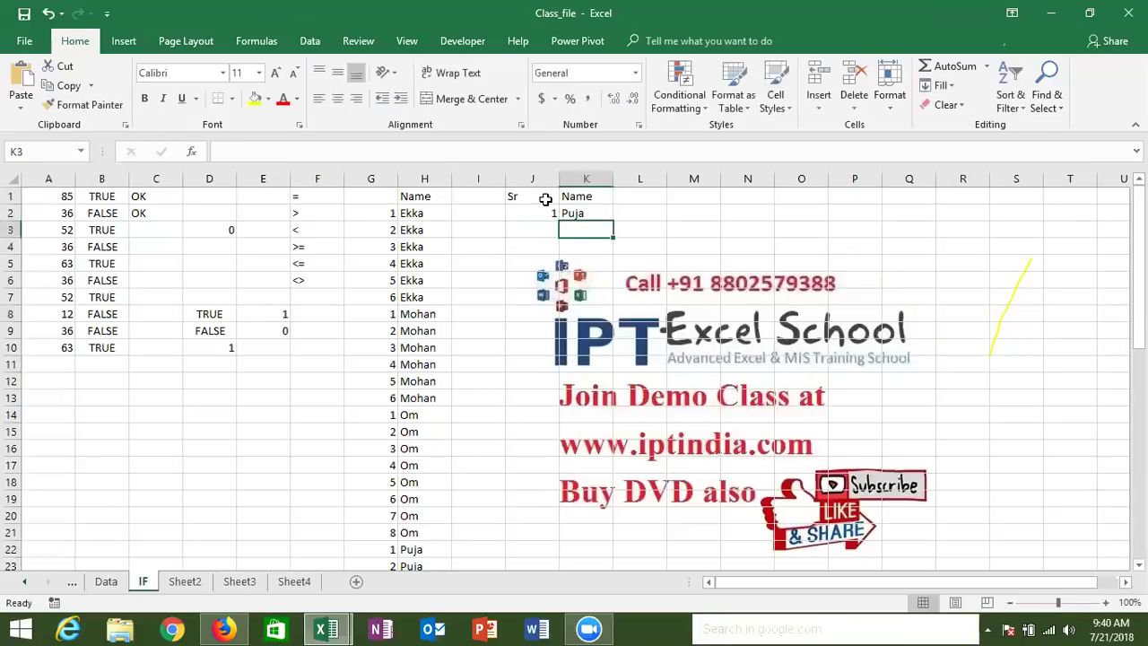
text(Om)
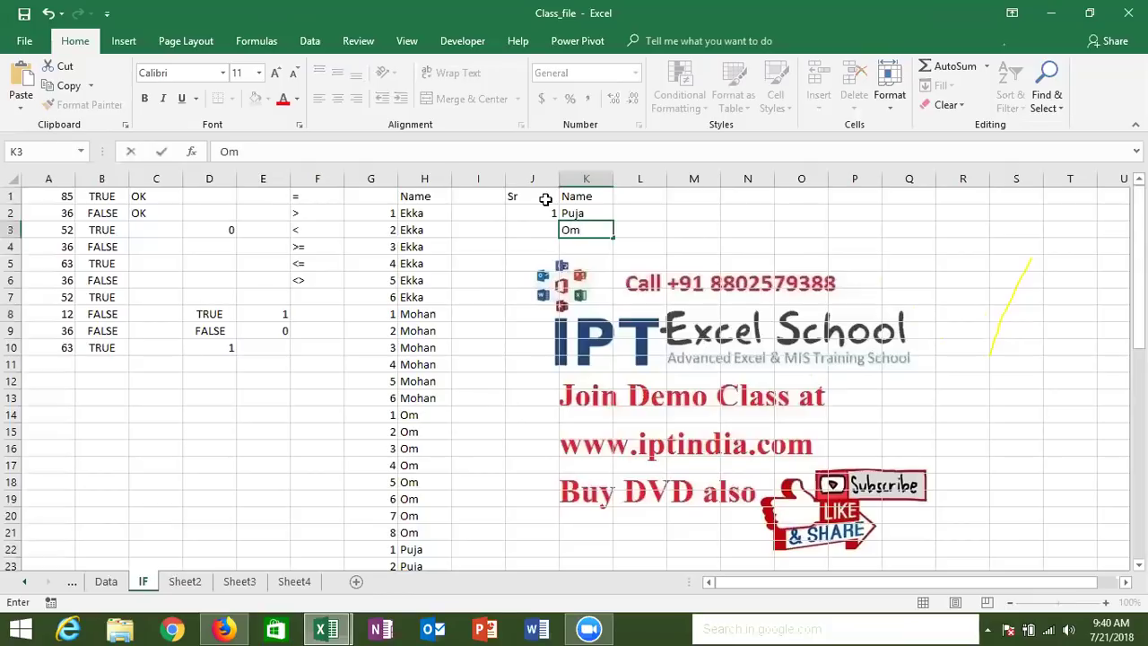
key(Return)
key(Up)
key(Left)
text(2)
key(Tab)
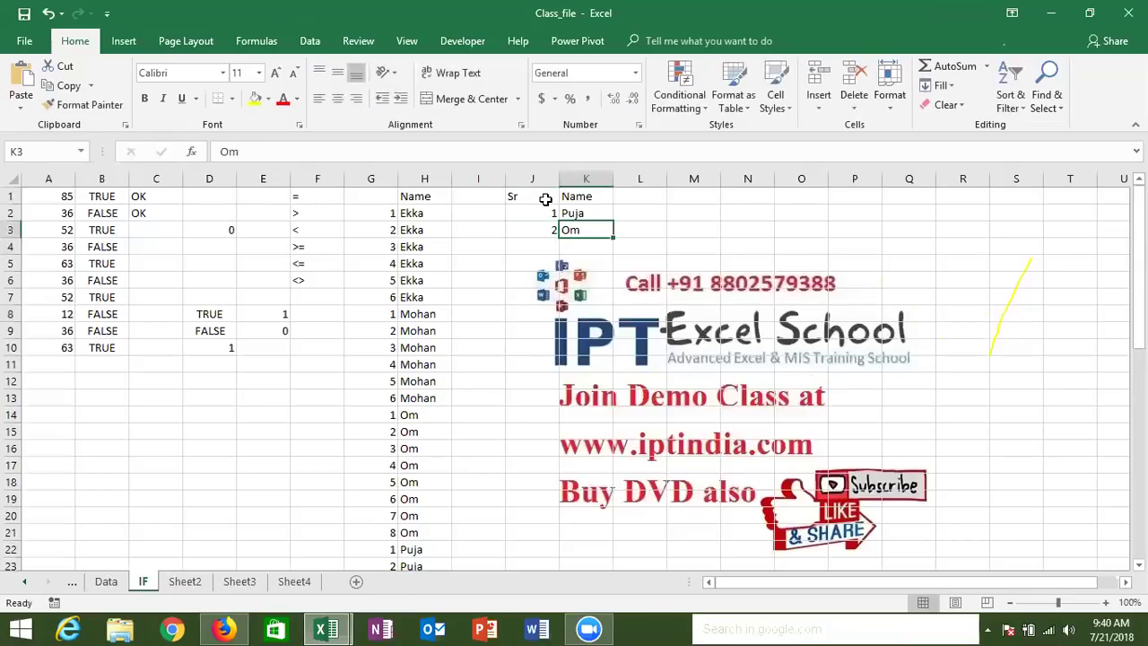
key(Left)
key(Delete)
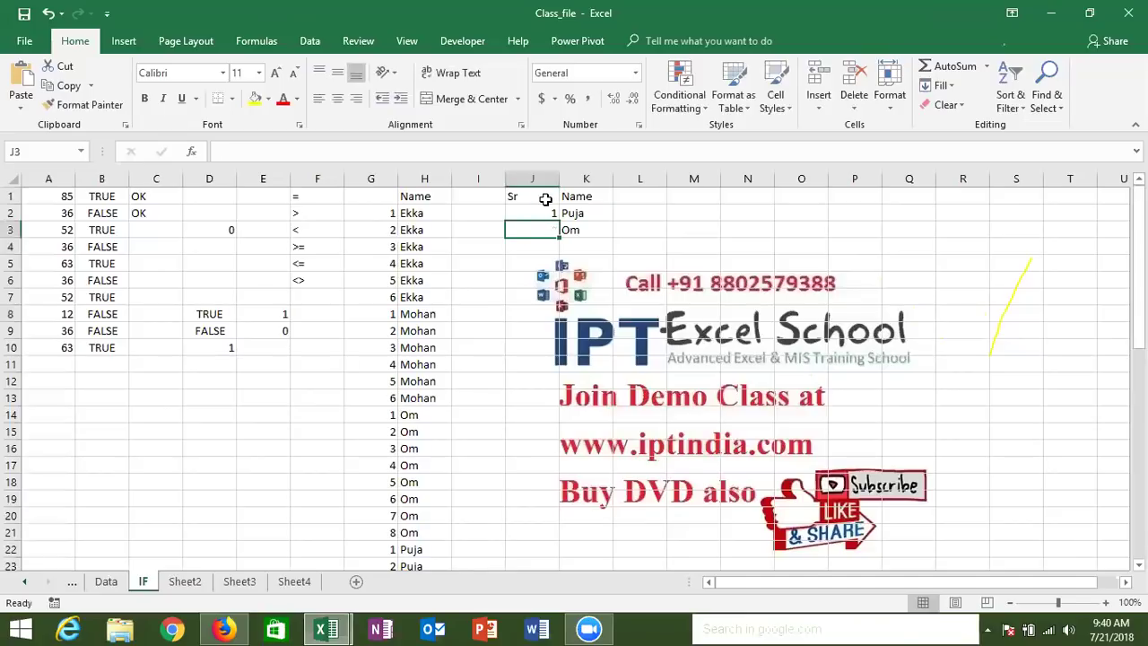
Enter =IF(K3>0,J2+1,"") in J3 and fill it down to J19.
text(=if)
key(Tab)
key(Right)
text(>)
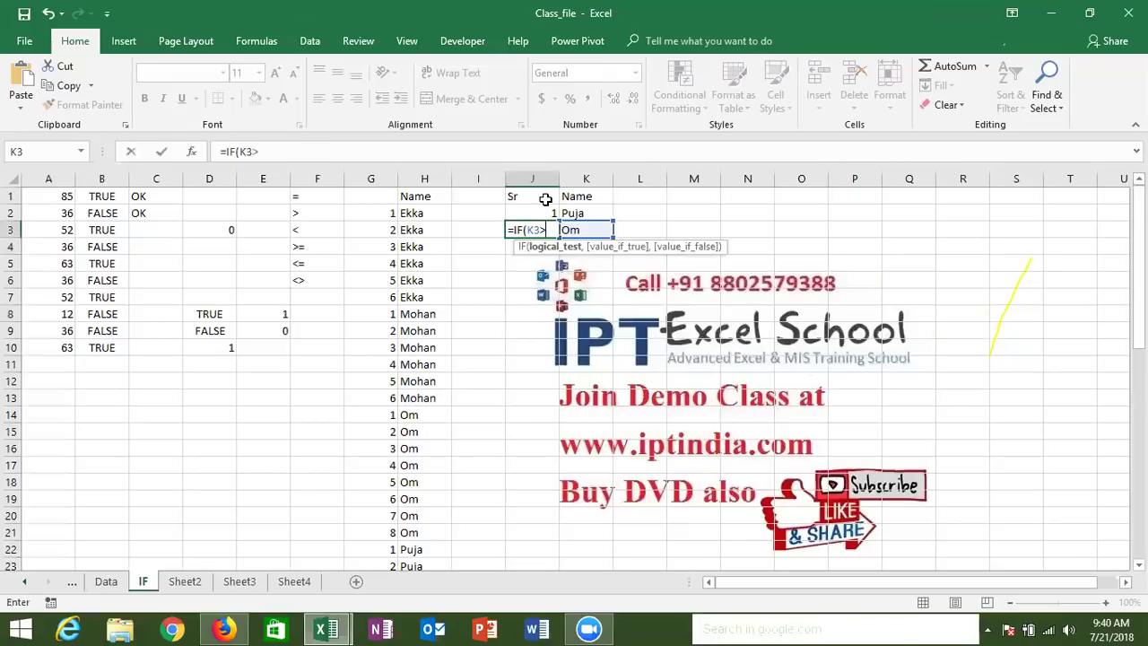
text(0)
text(,)
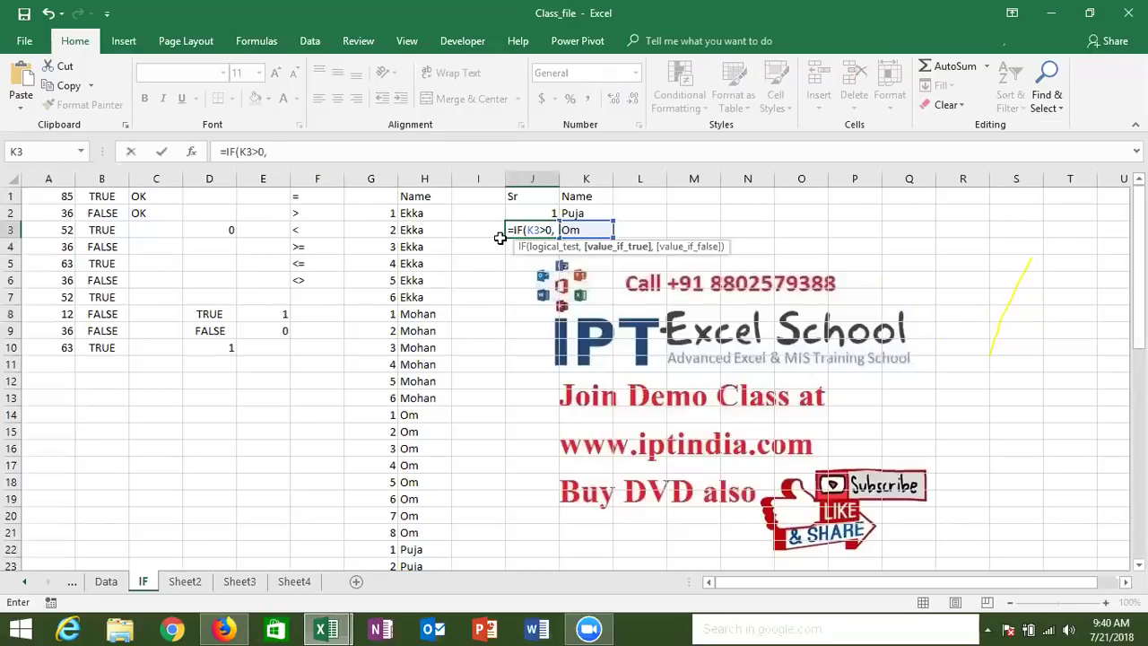
key(Up)
text(+1,"")
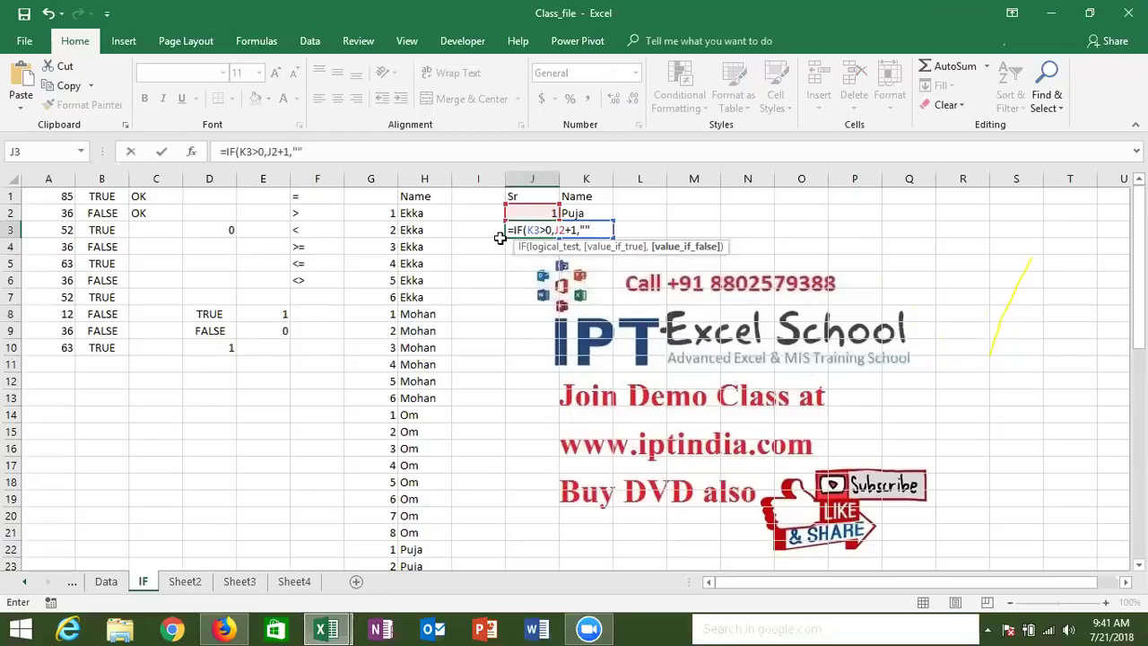
key(ctrl+Return)
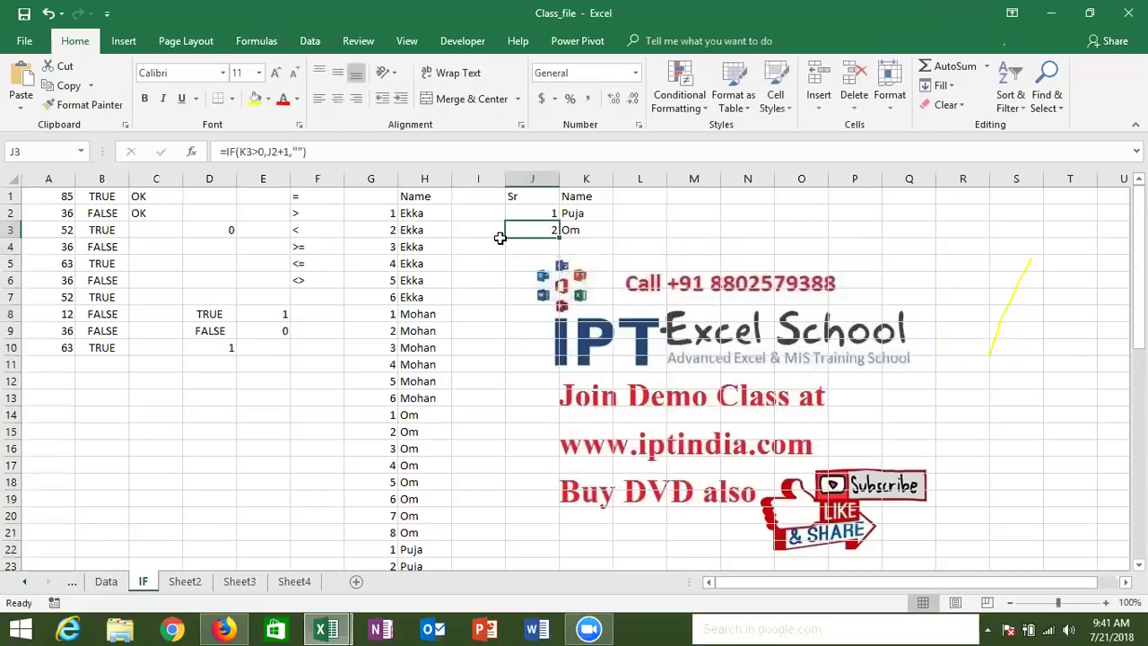
drag(559, 236, 556, 501)
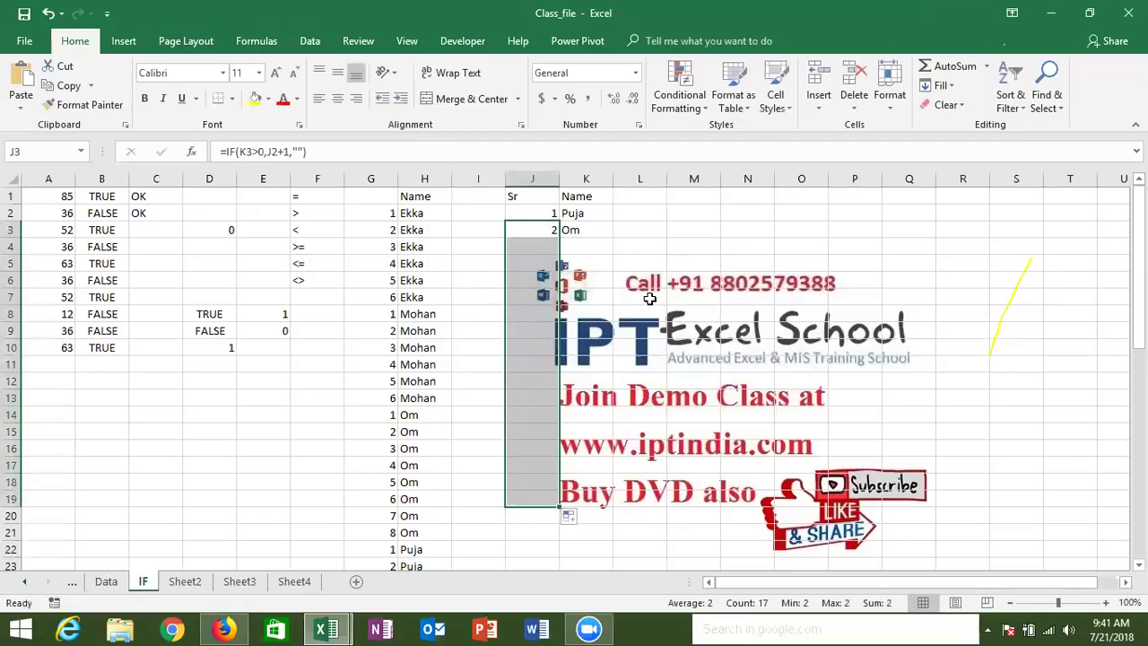
Enter puneet in K3, Om in K4, Neeraj in K5 and Om in K7.
click(588, 245)
key(Up)
text(puneet)
key(Return)
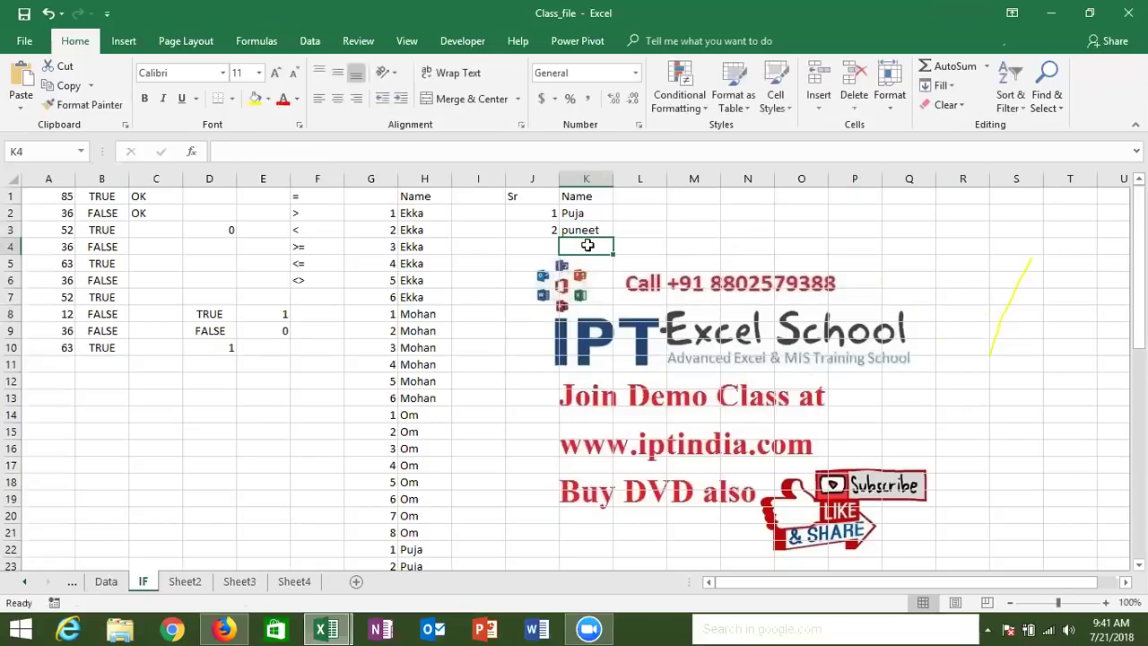
text(Om)
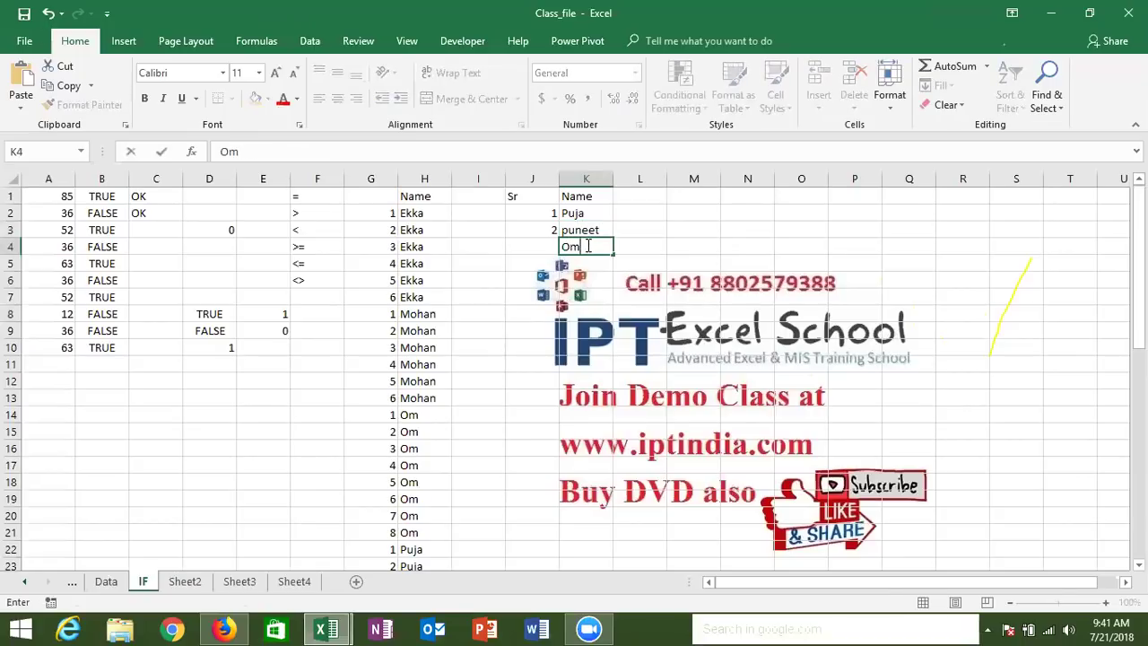
key(Return)
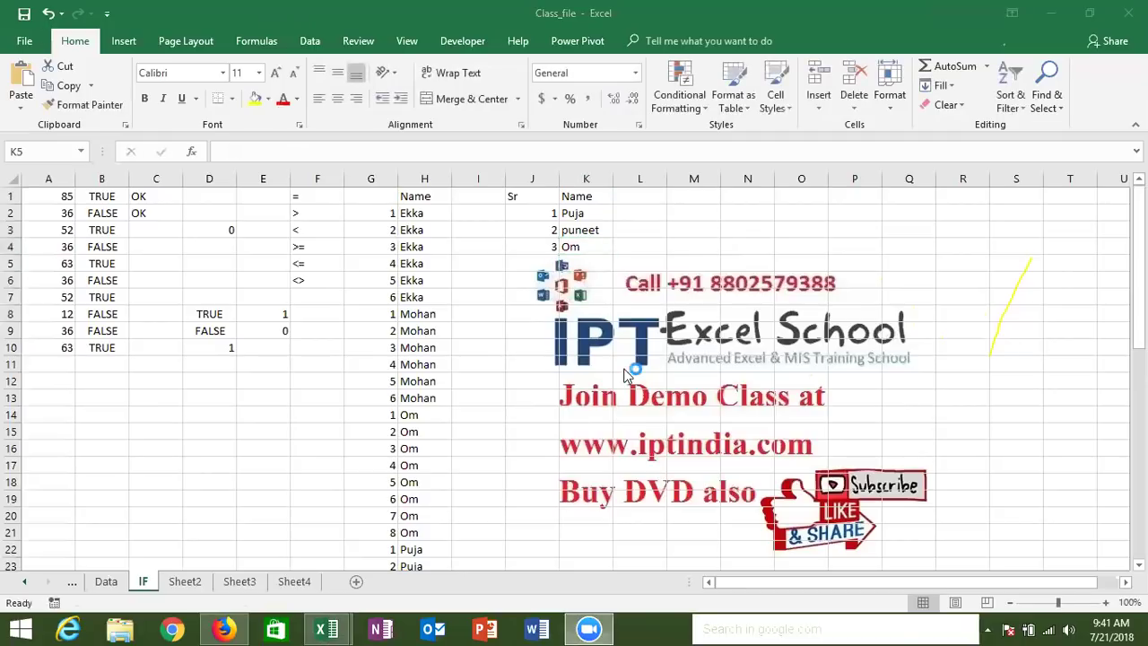
click(582, 261)
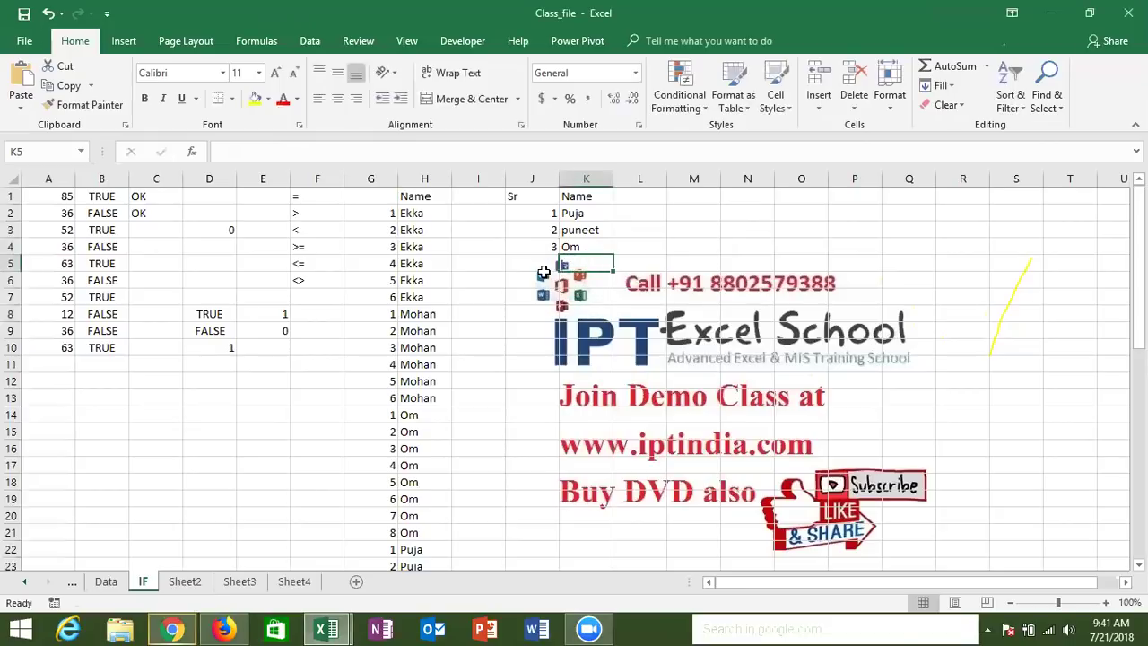
text(Neeraj)
key(Return)
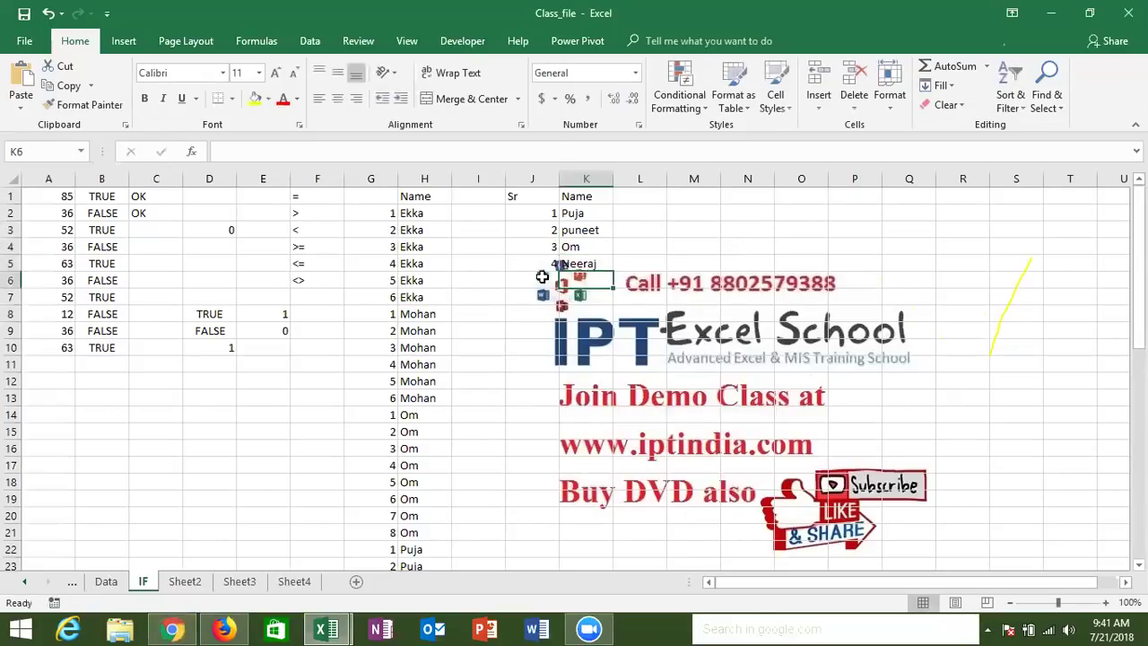
key(Return)
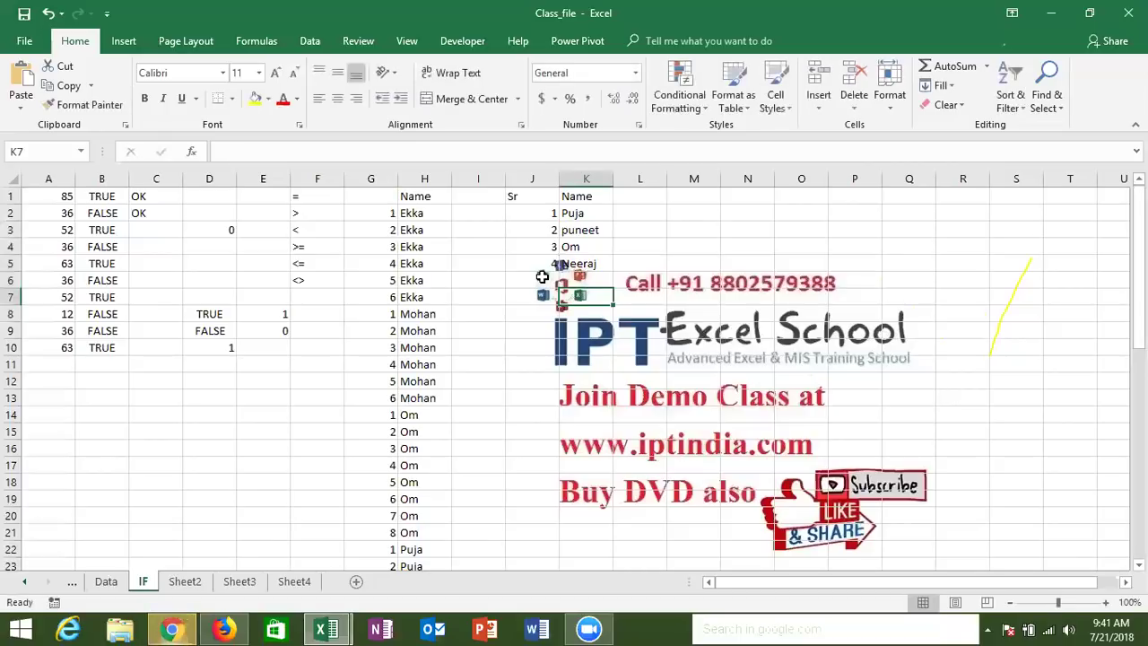
text(Om)
key(Return)
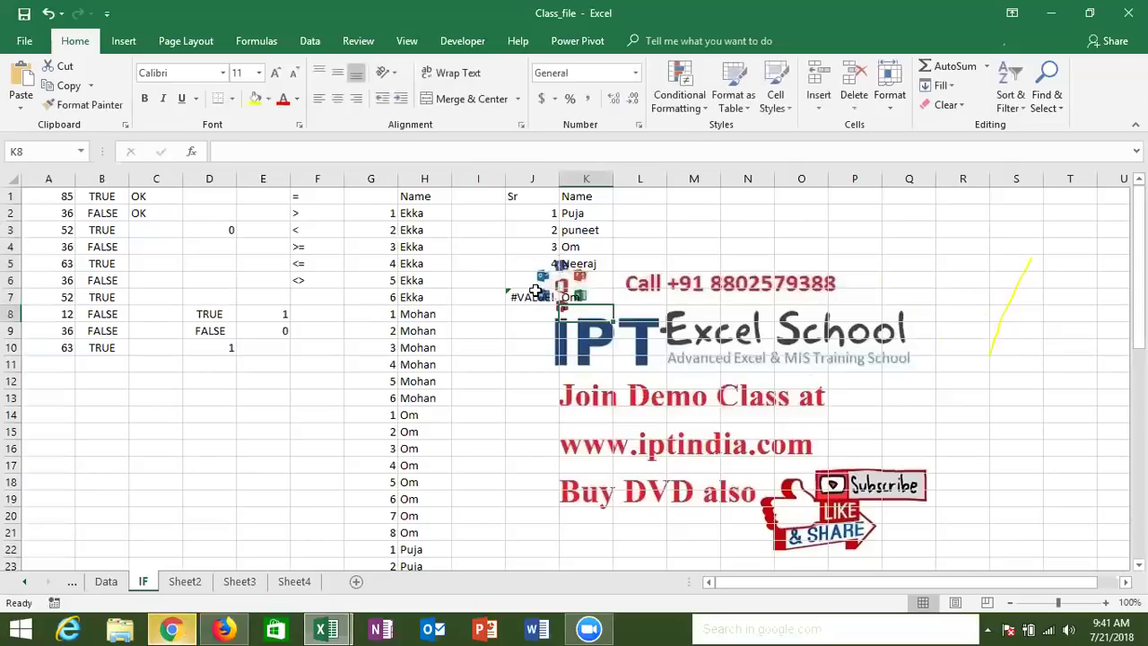
Review J6's formula, then bring up Zoom's billing page in the browser.
click(176, 627)
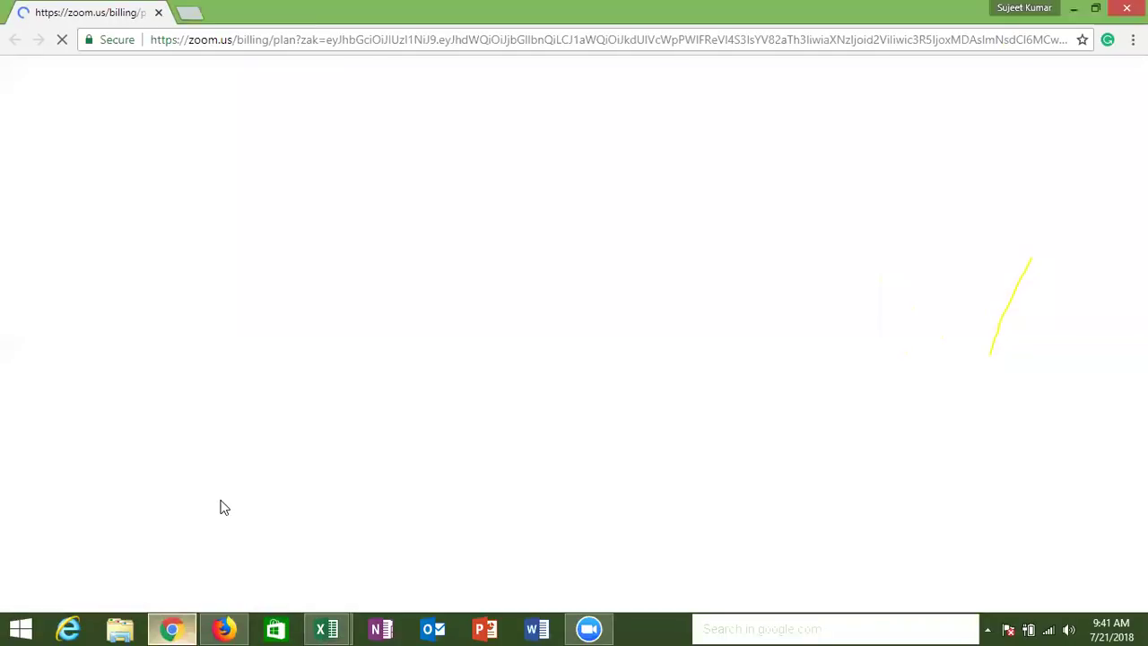
key(alt+Tab)
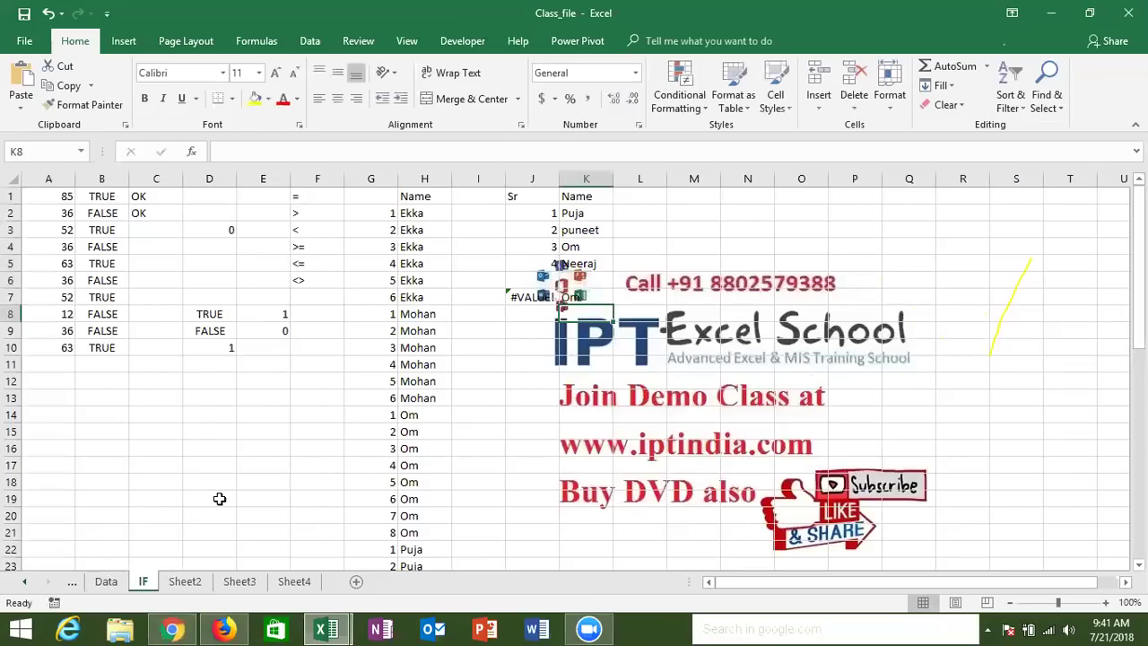
double_click(541, 281)
double_click(585, 280)
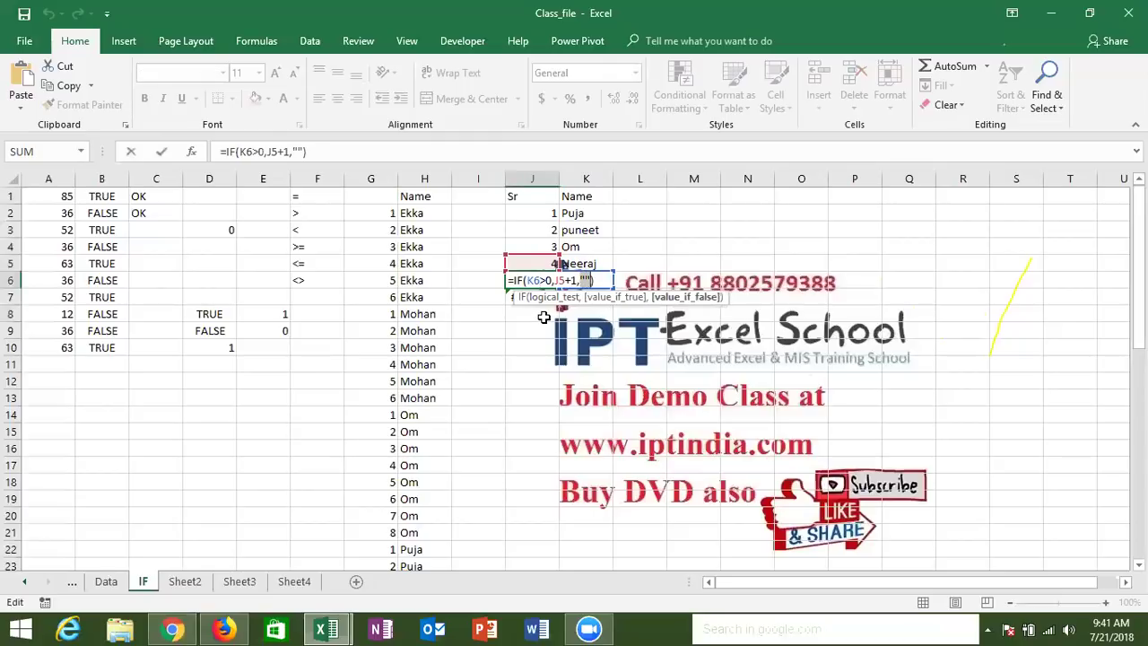
key(ctrl+Return)
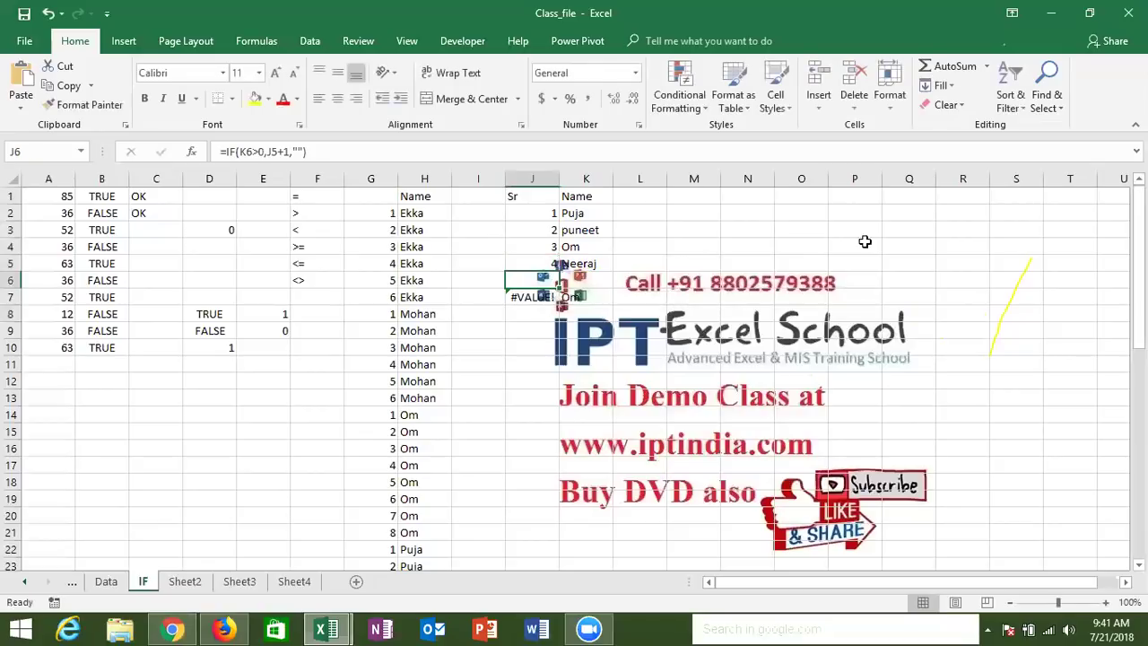
click(826, 245)
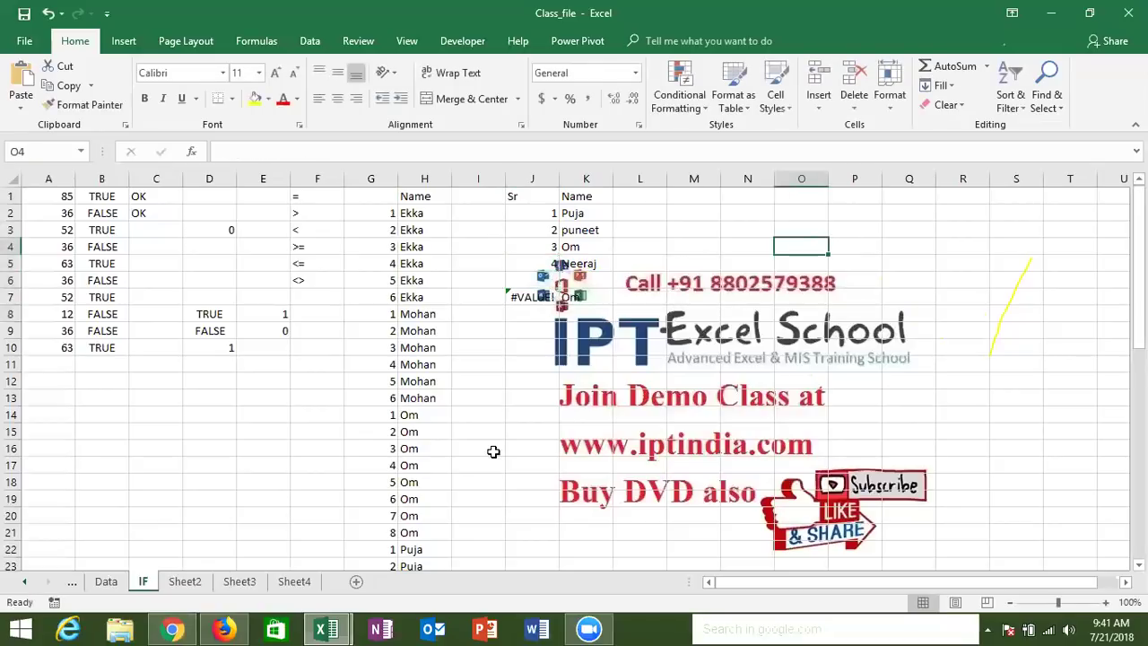
click(186, 627)
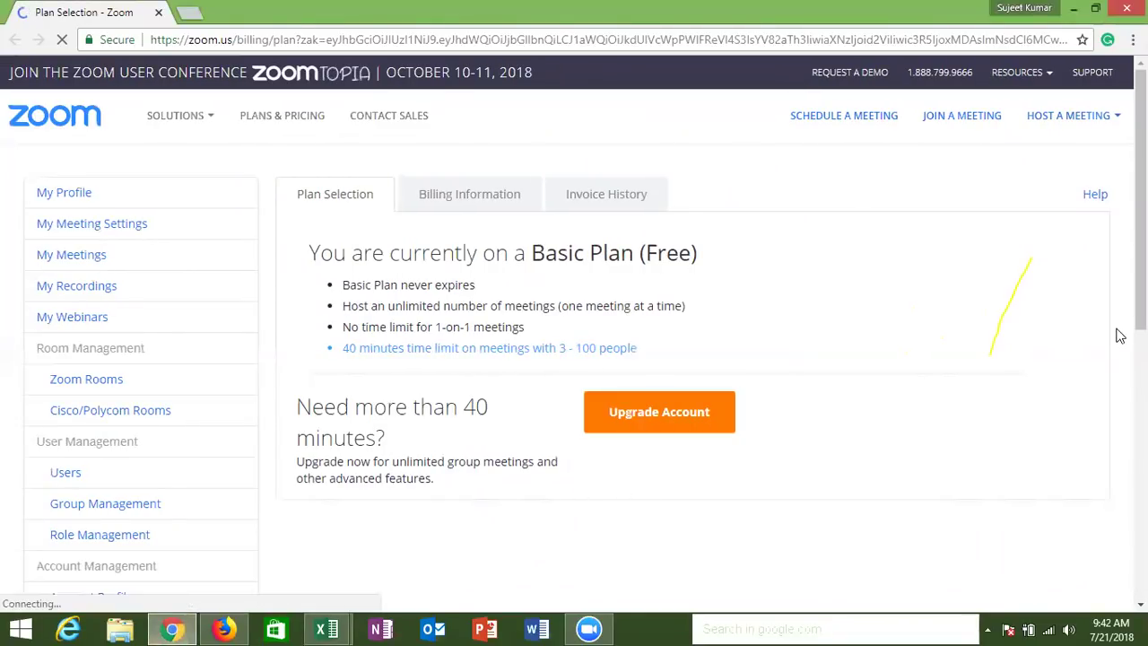
Open the Zoom account's plan upgrade options.
scroll(993, 353, down, 1)
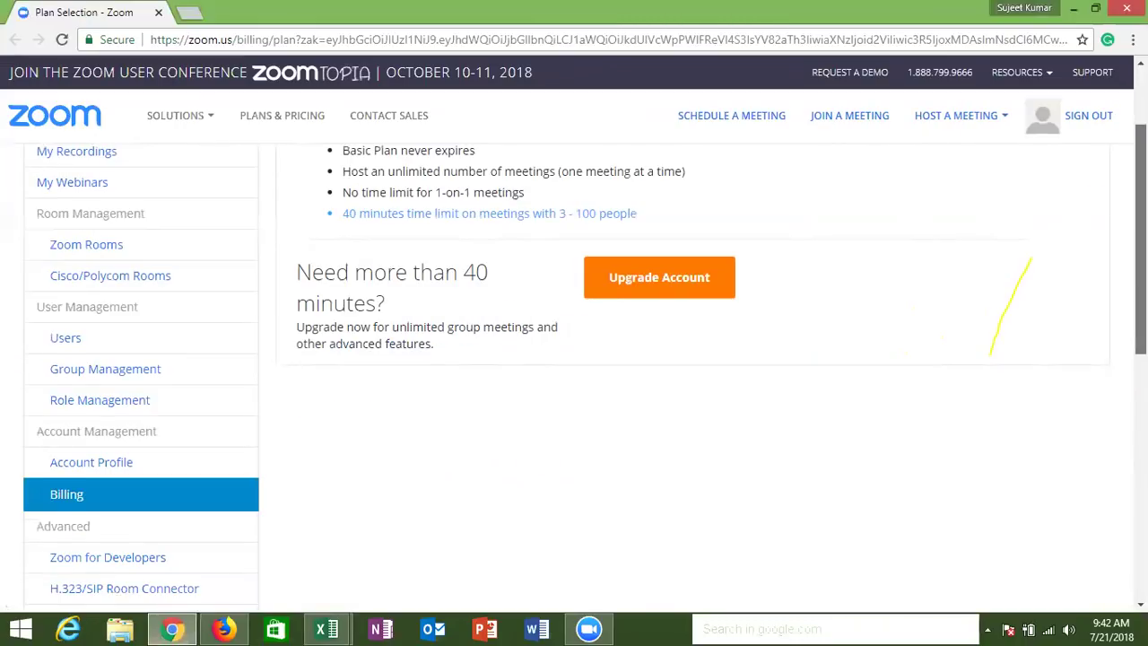
scroll(993, 353, up, 1)
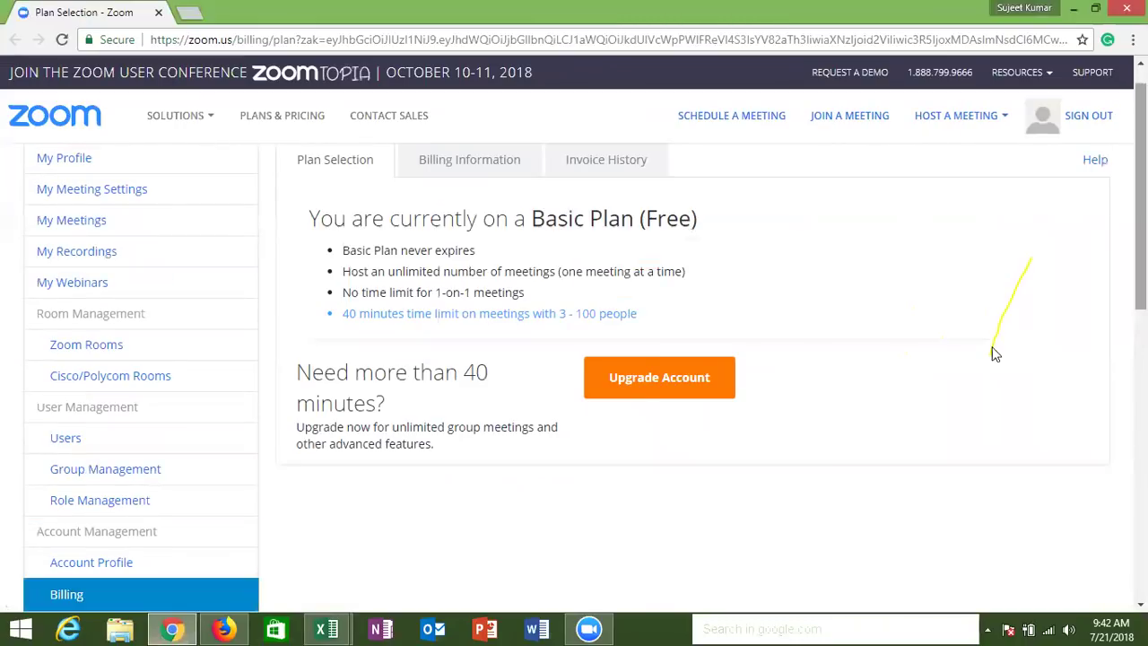
click(641, 383)
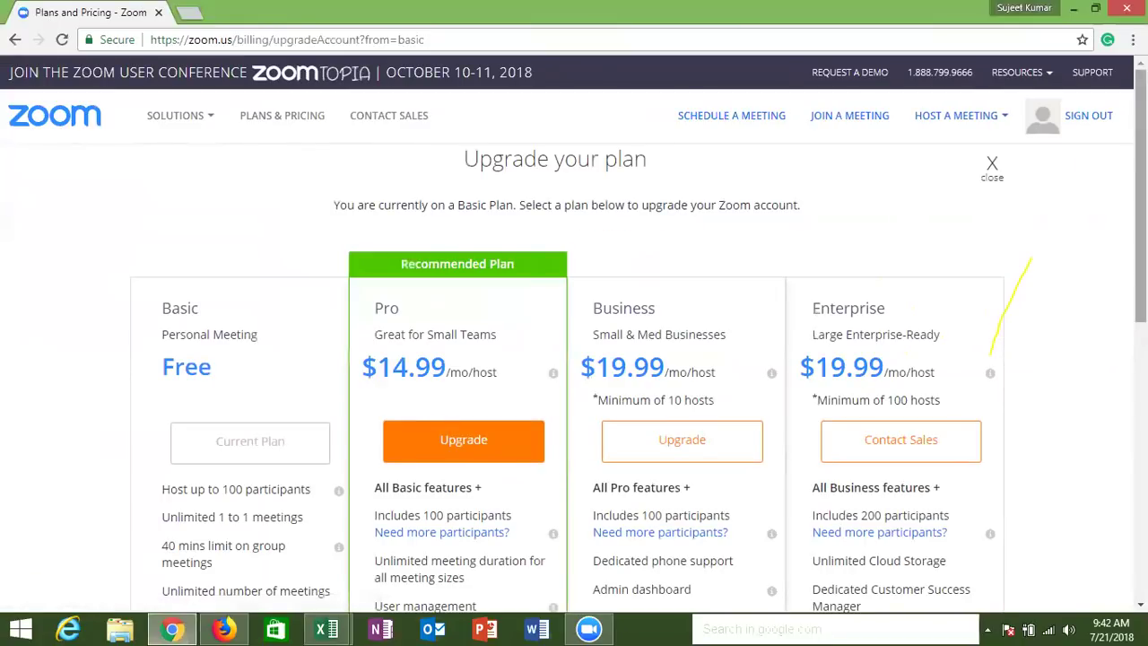
Compare the plans and start the upgrade to the Pro plan.
scroll(574, 358, down, 1)
scroll(574, 359, down, 1)
scroll(573, 359, down, 1)
scroll(573, 359, down, 1)
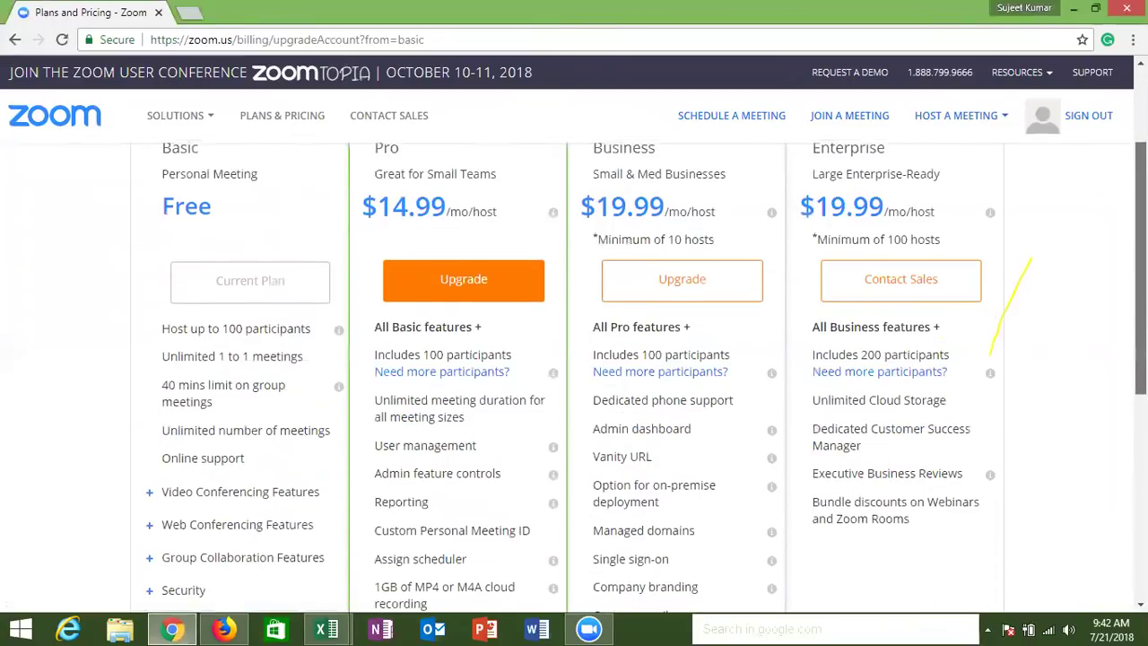
scroll(574, 376, down, 1)
scroll(574, 377, down, 2)
scroll(574, 376, down, 2)
scroll(574, 376, up, 1)
scroll(573, 377, up, 1)
scroll(574, 376, up, 2)
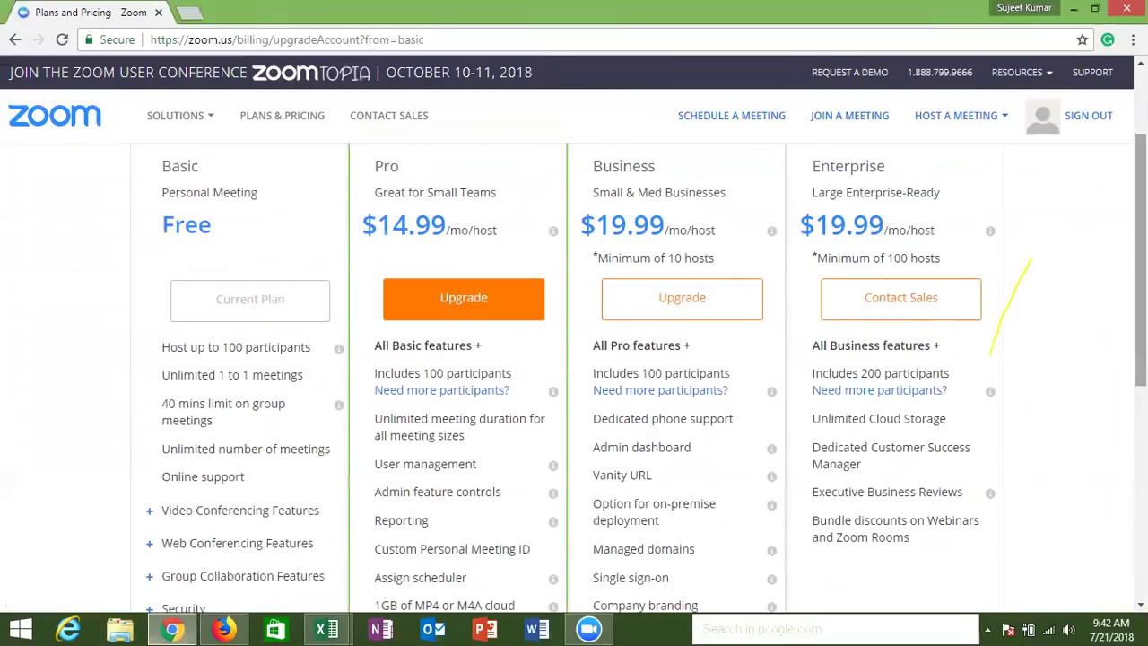
click(471, 300)
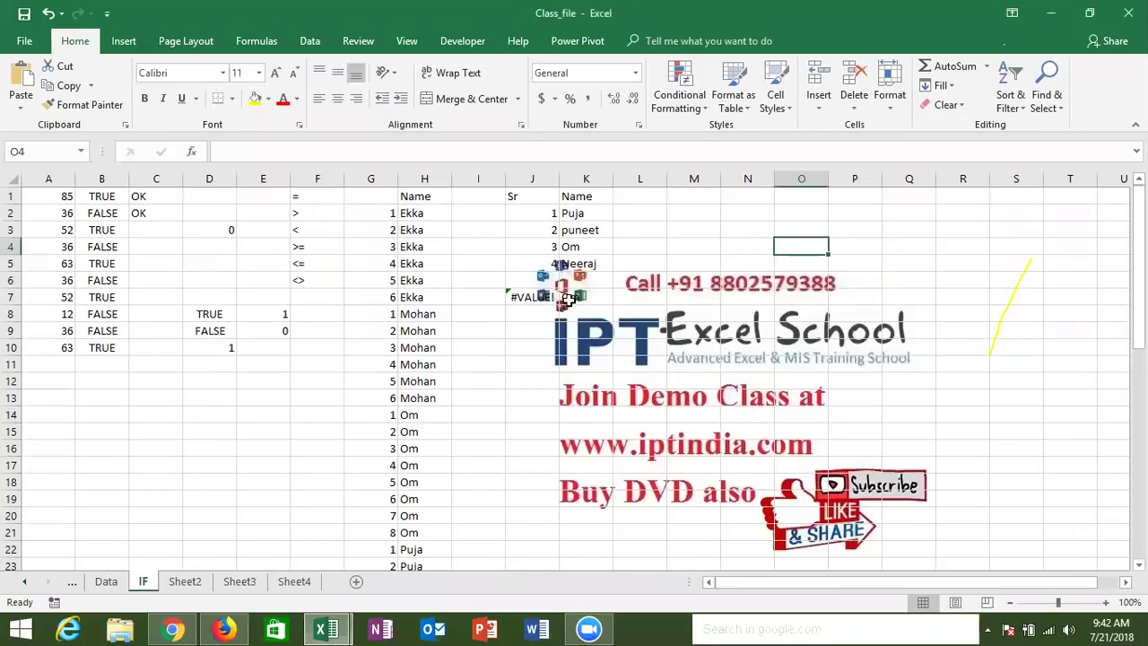
click(566, 298)
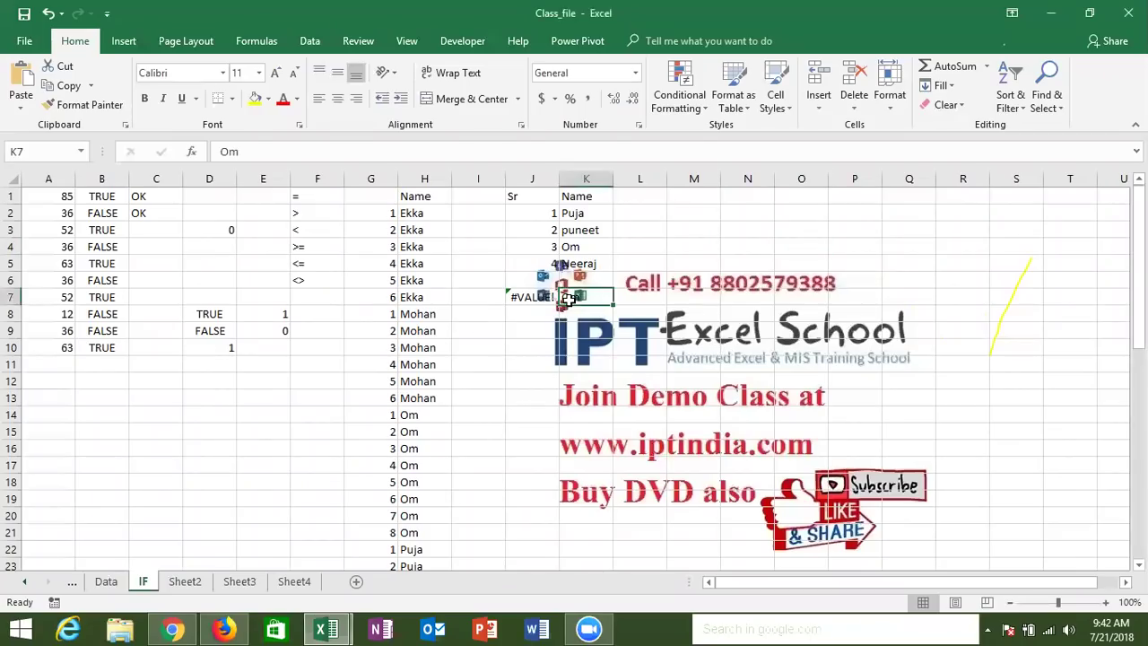
click(536, 296)
key(F2)
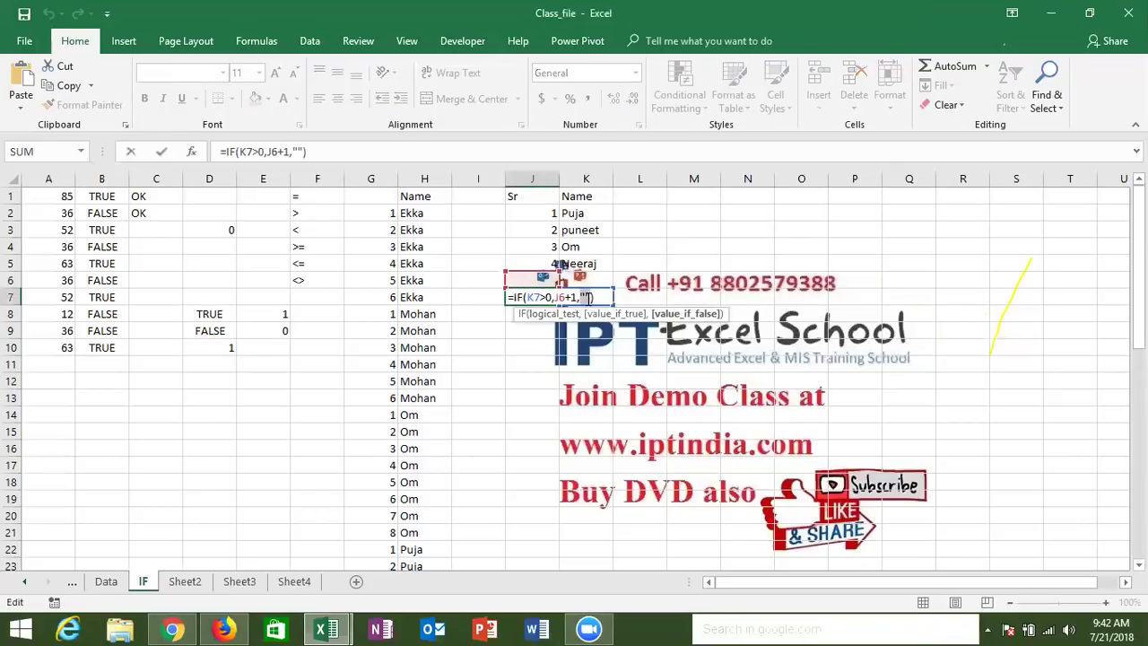
key(ctrl+Return)
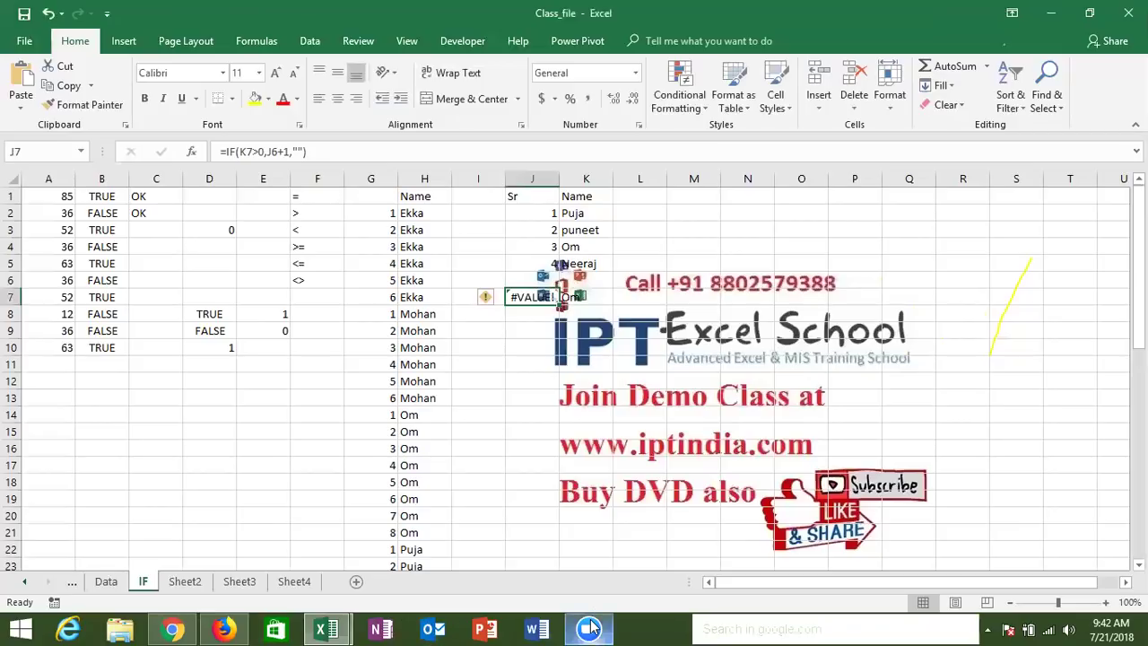
click(589, 628)
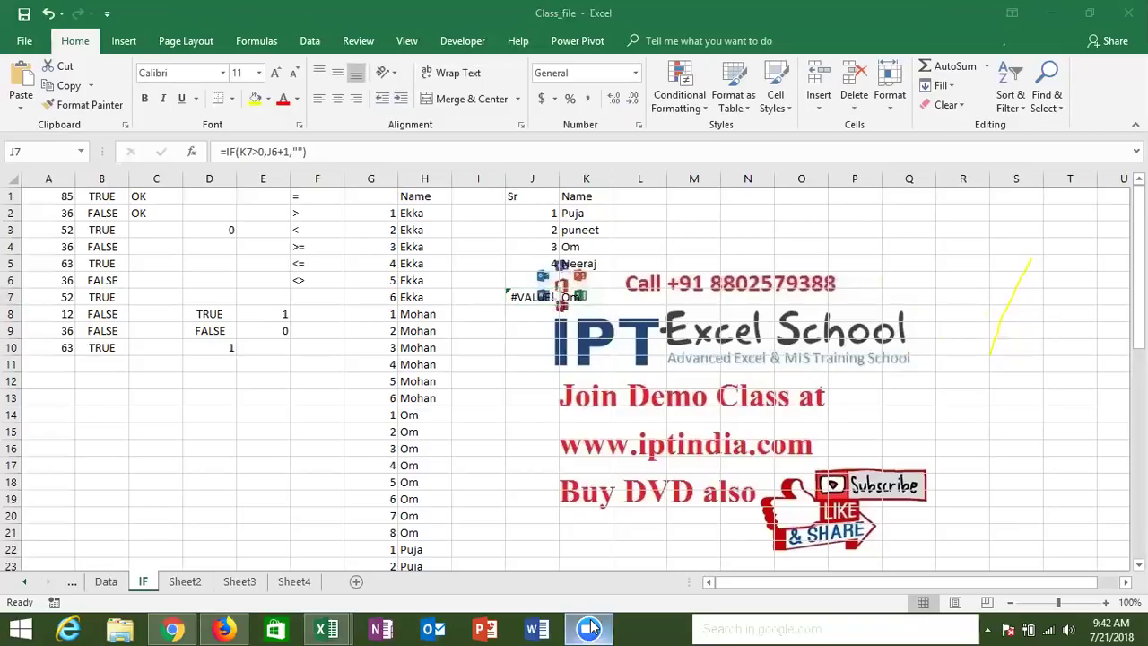
Pick monthly billing for Pro, review add-ons and order summary, then continue to payment.
click(184, 626)
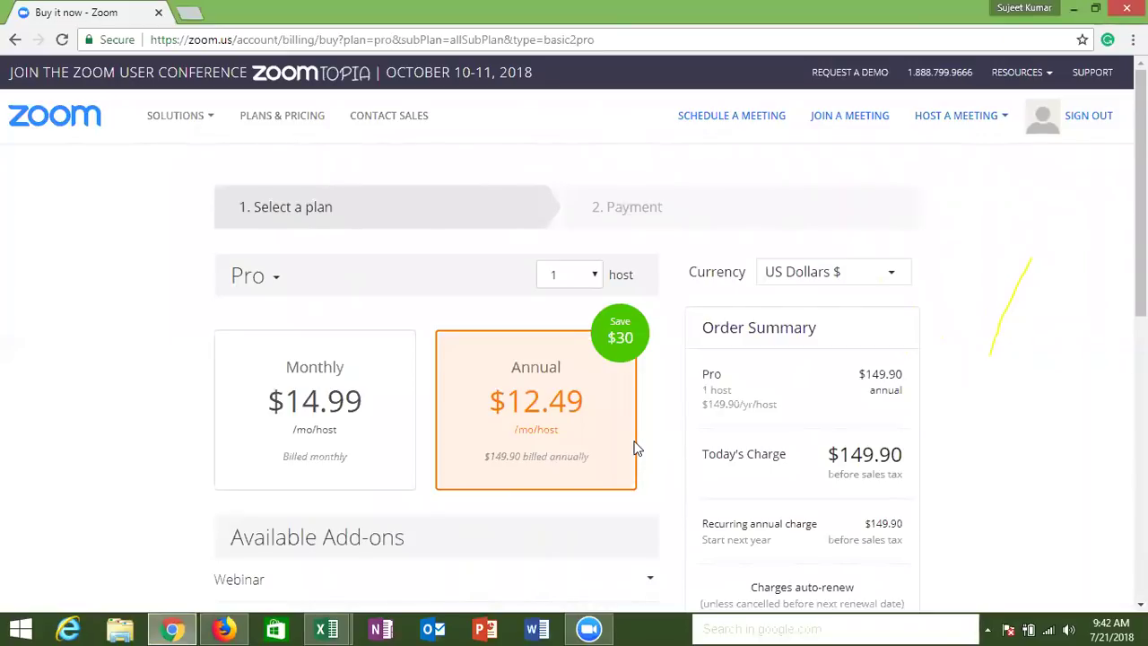
click(375, 418)
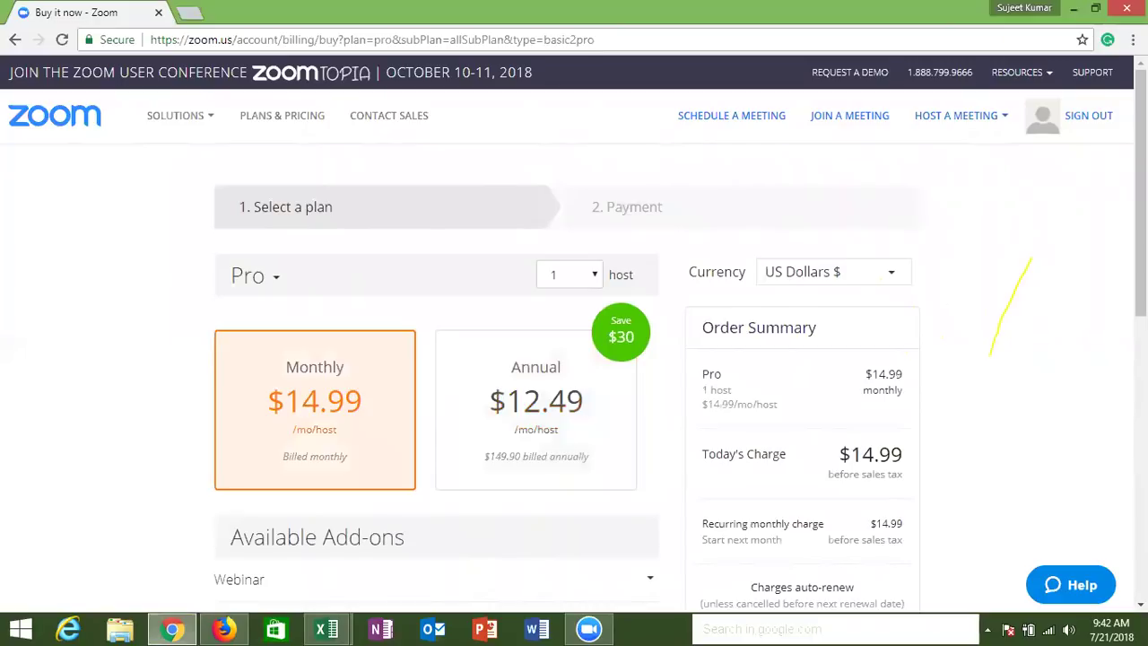
scroll(1139, 296, down, 1)
scroll(1139, 296, down, 1)
scroll(1139, 296, down, 2)
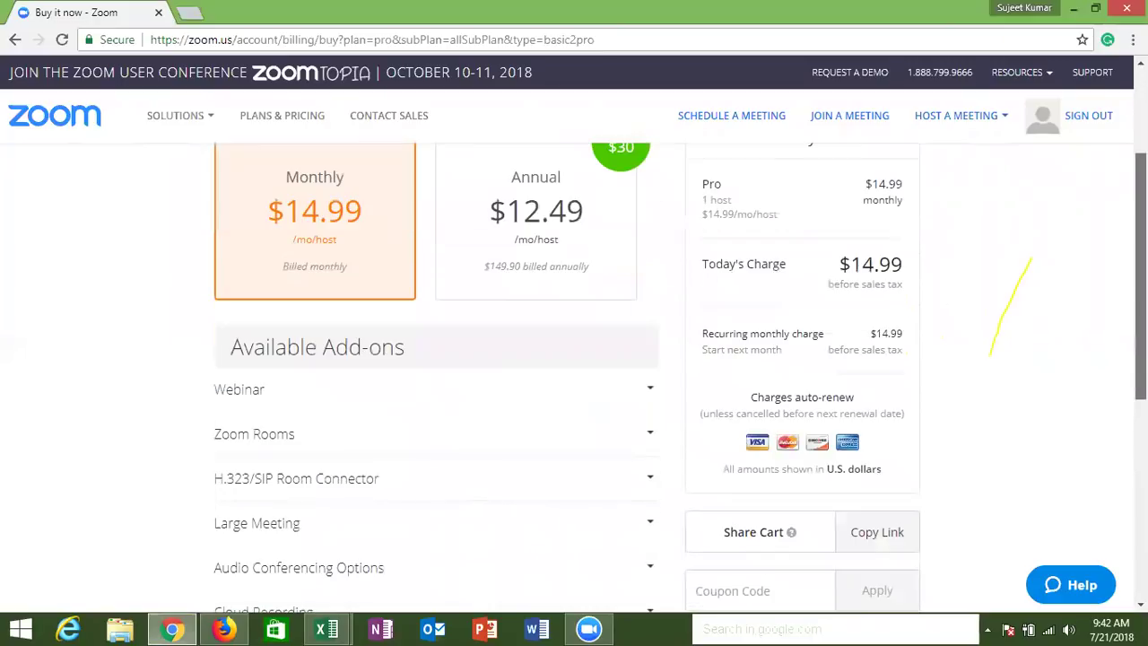
scroll(1139, 296, down, 2)
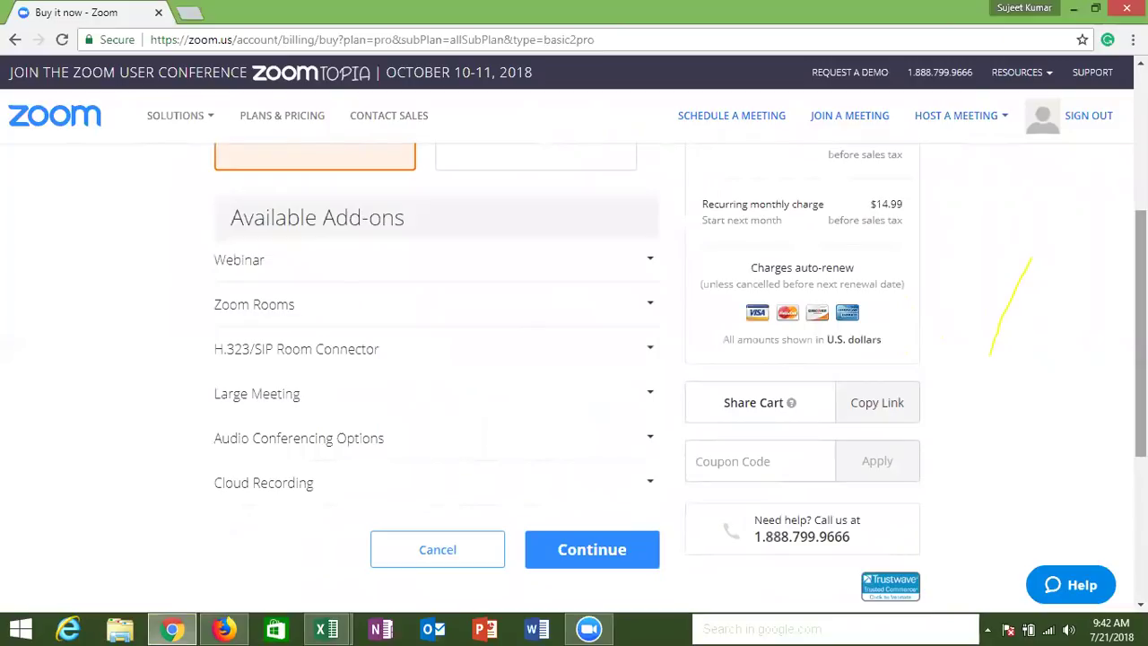
scroll(1139, 358, down, 1)
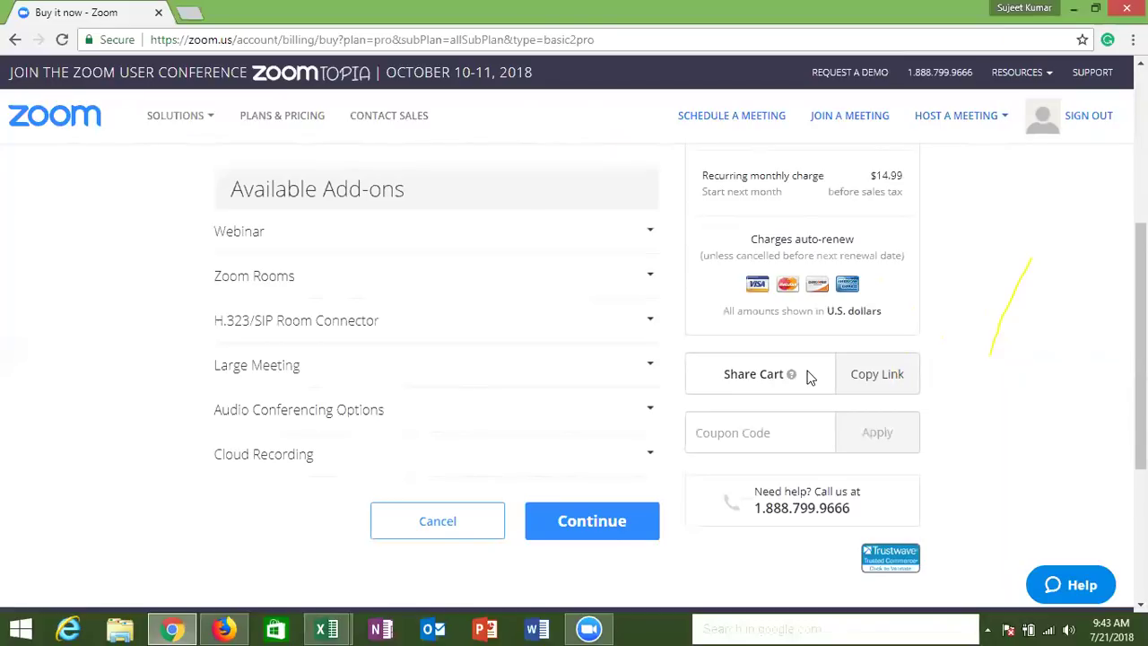
click(619, 520)
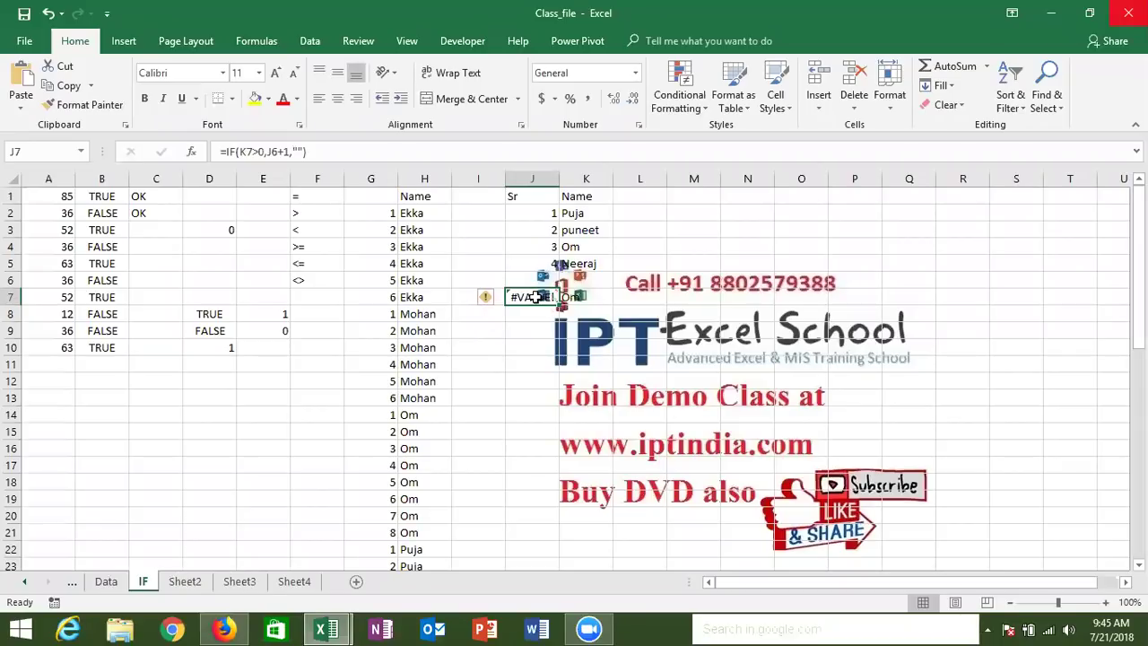
Fix the value_if_false argument of the J7 formula.
double_click(533, 299)
click(585, 296)
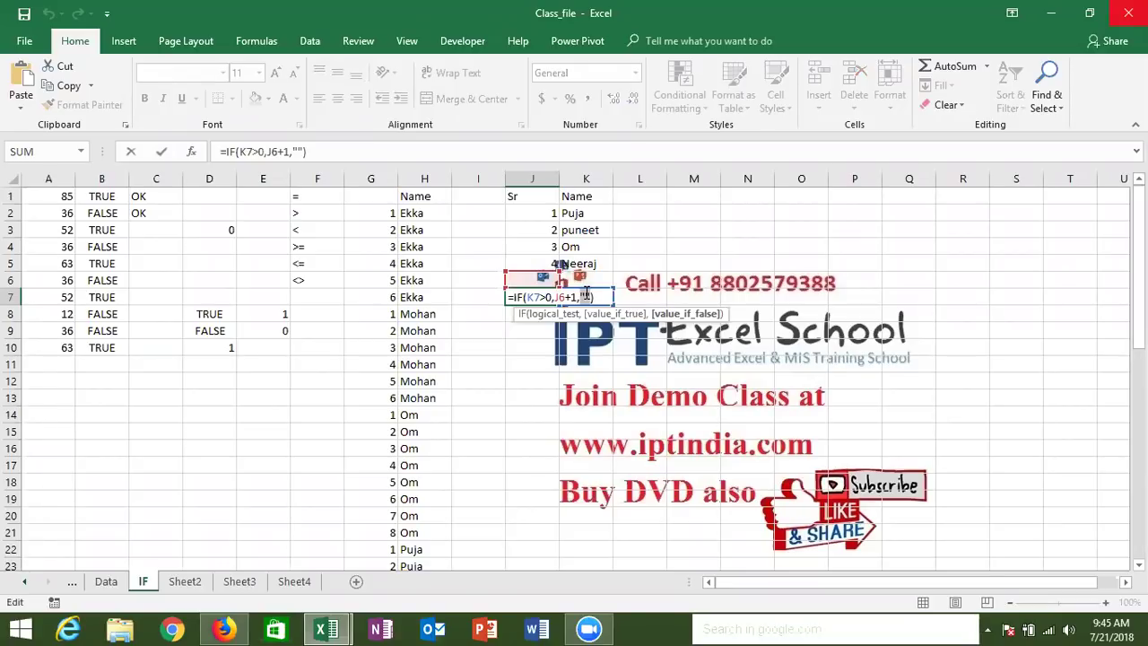
key(ctrl+Return)
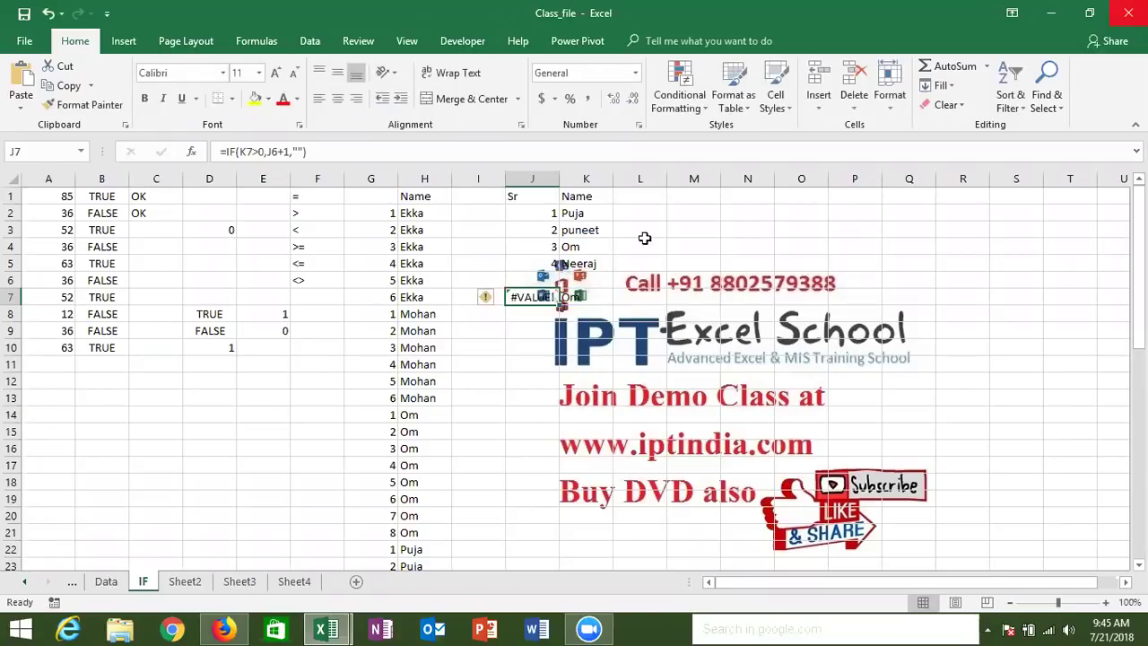
Begin the L2 formula as =IF(K2>0,MAX(L1…, testing K2 for a name.
click(645, 213)
double_click(648, 211)
text(=IF()
click(581, 211)
text(>0,m)
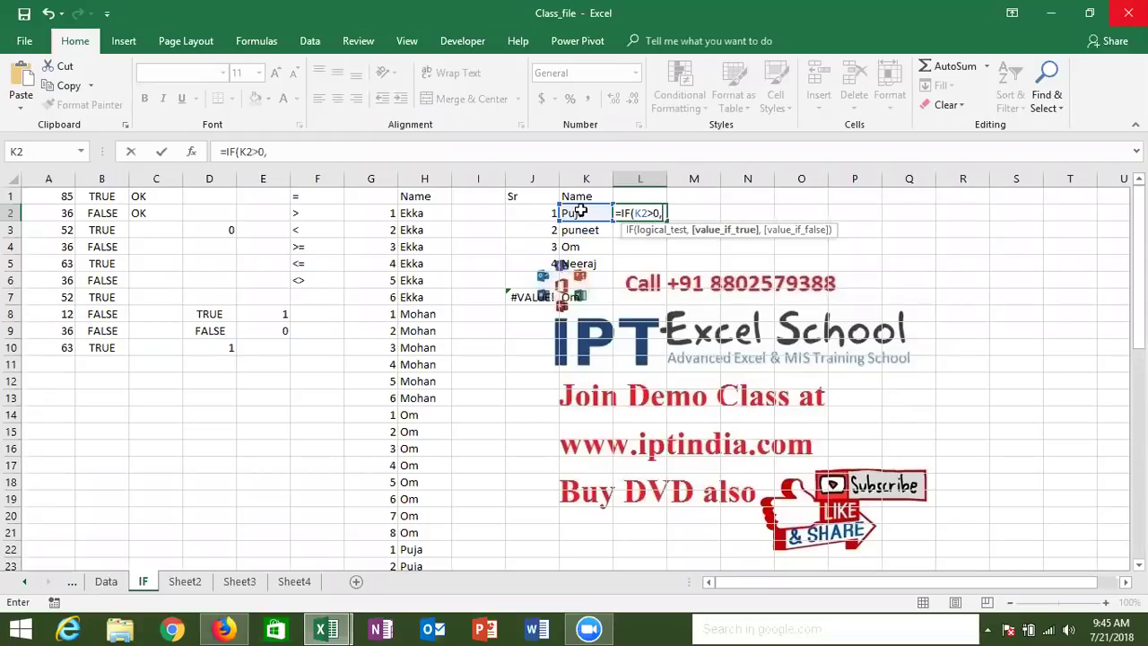
text(ax)
key(Tab)
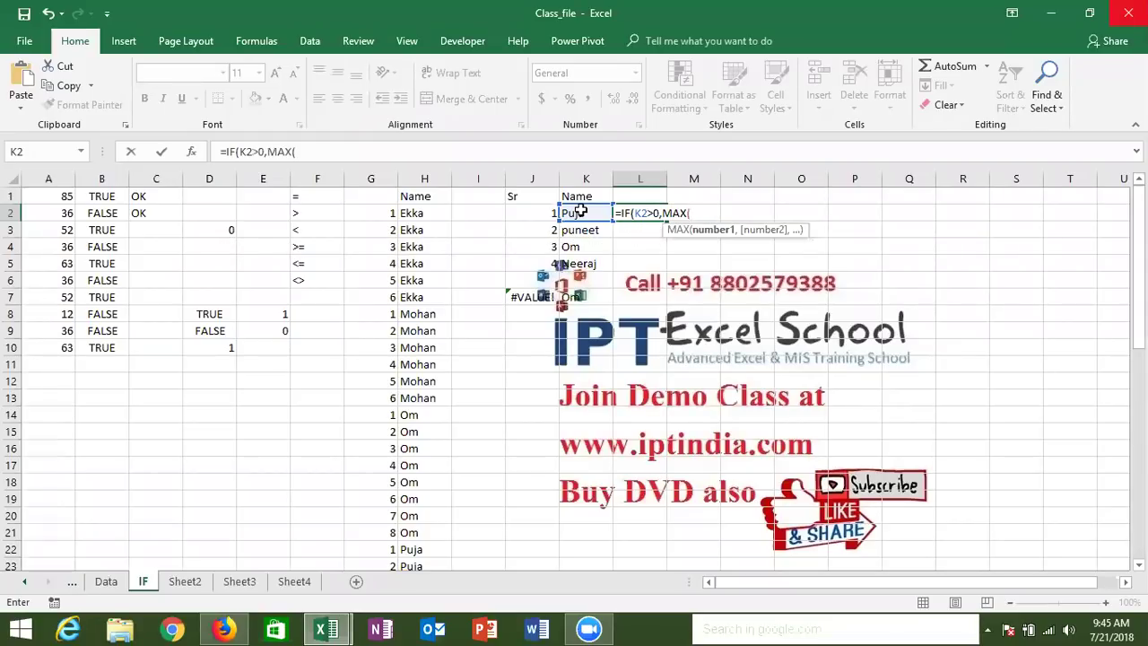
click(626, 195)
text(+1)
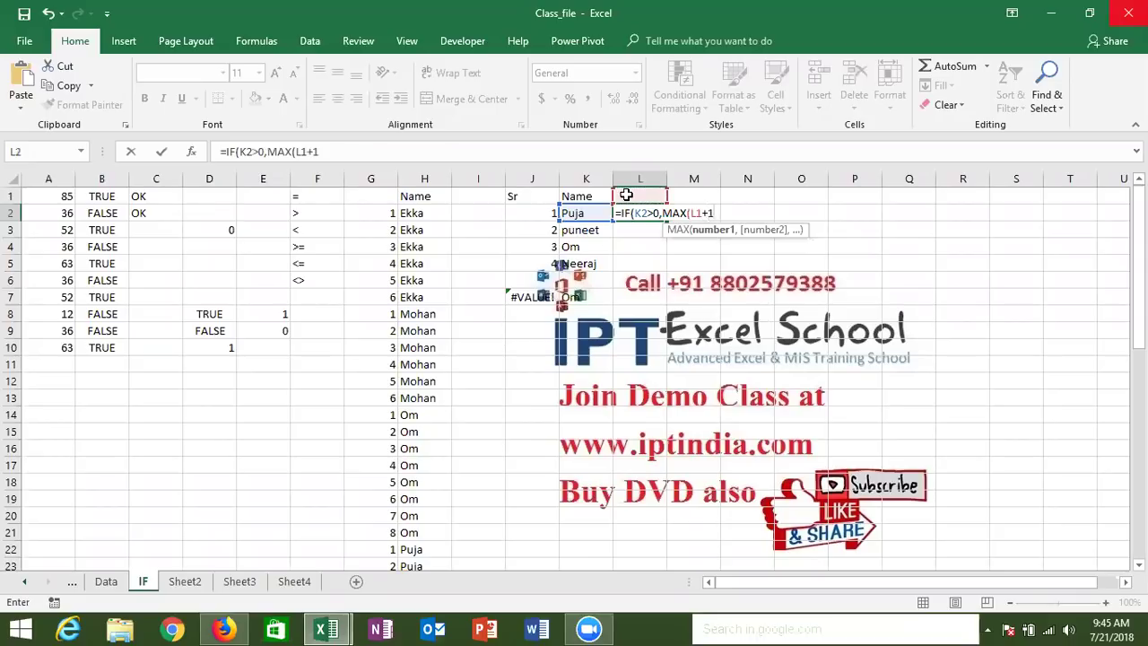
key(BackSpace)
key(BackSpace)
key(BackSpace)
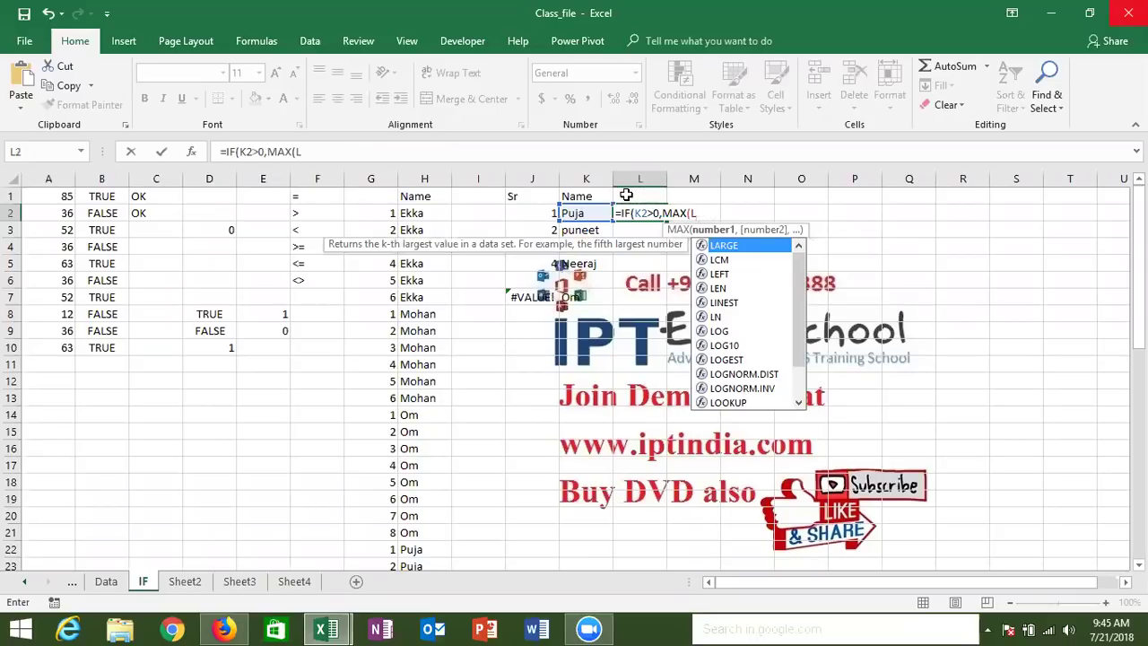
text(1.)
key(BackSpace)
key(BackSpace)
key(BackSpace)
Complete L2 as =IF(K2>0,MAX($L$1:L1)+1,"") and accept Excel's correction.
click(625, 195)
key(F8)
text()+1,"")
click(695, 215)
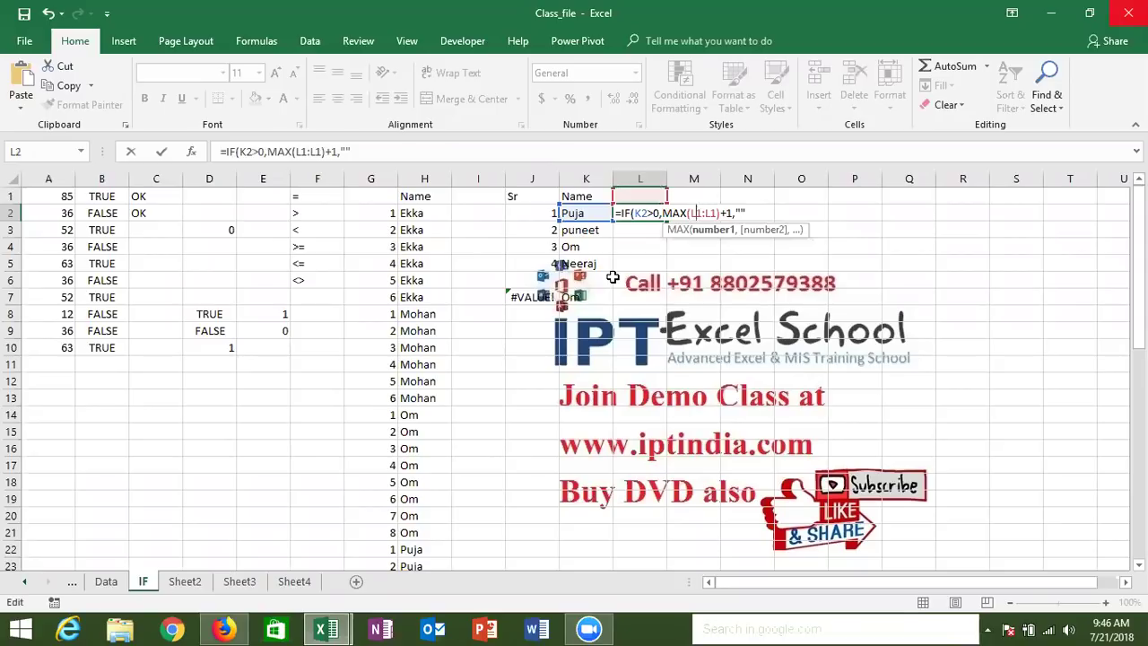
key(F4)
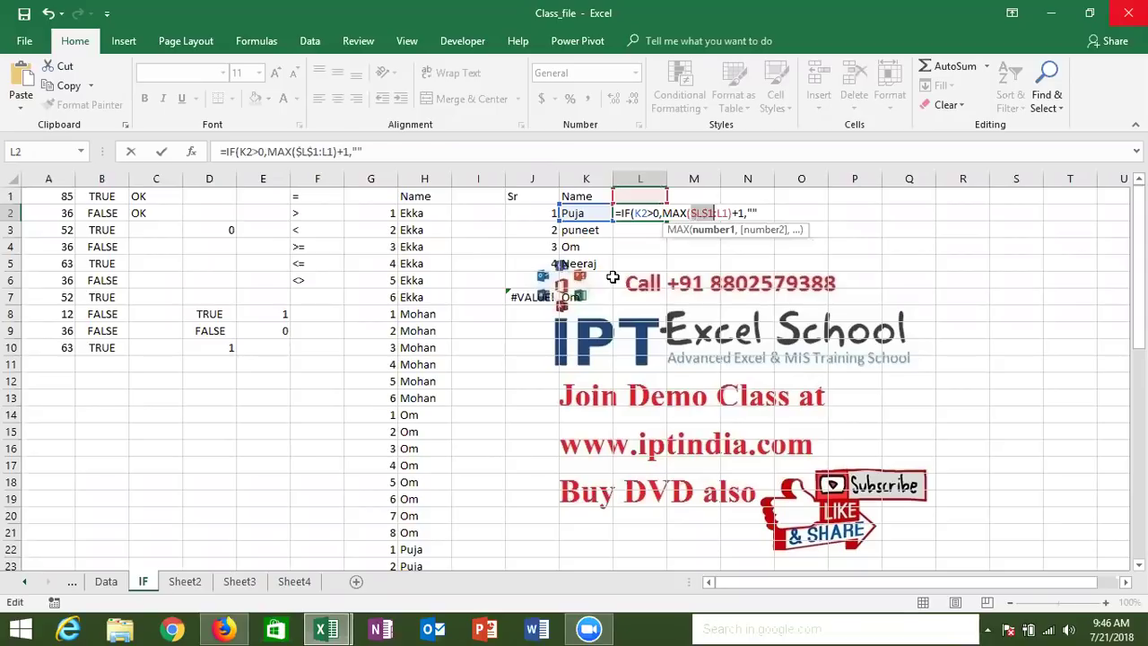
key(Return)
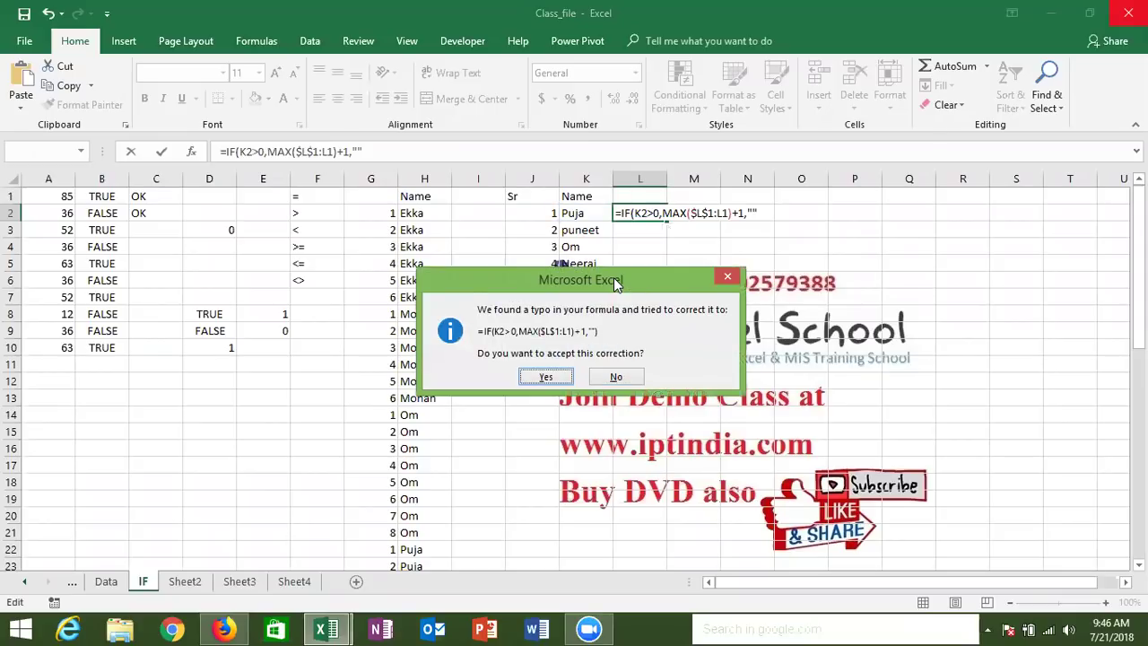
key(Left)
key(Return)
Fill the L2 serial formula down to L7 and check the copies.
click(665, 215)
drag(666, 220, 668, 305)
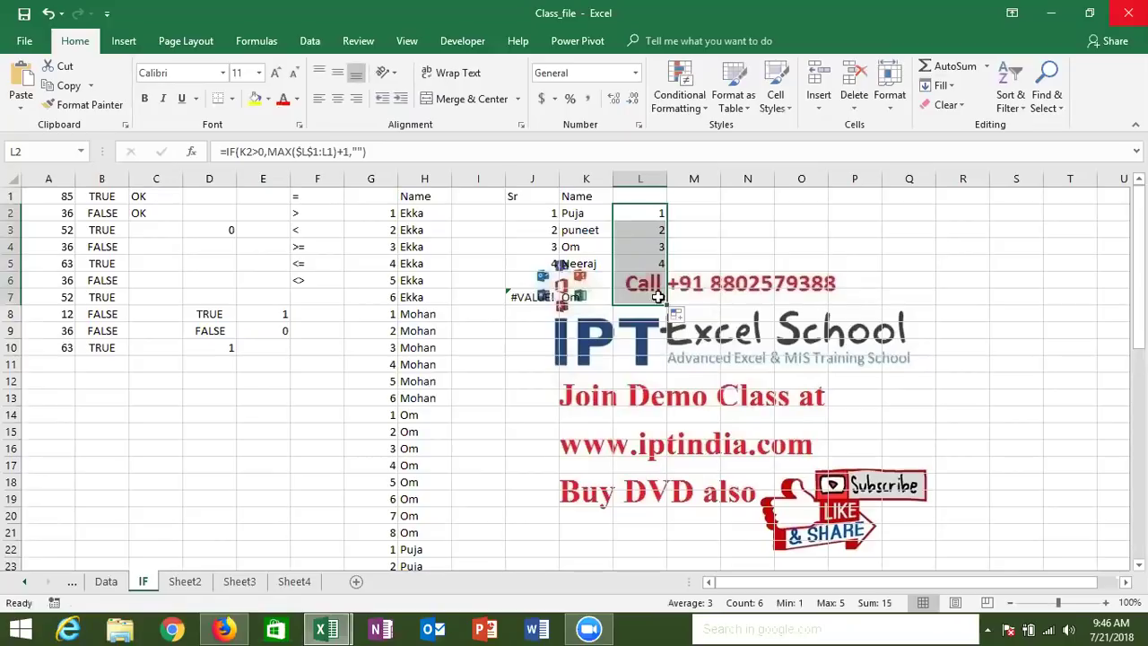
click(657, 293)
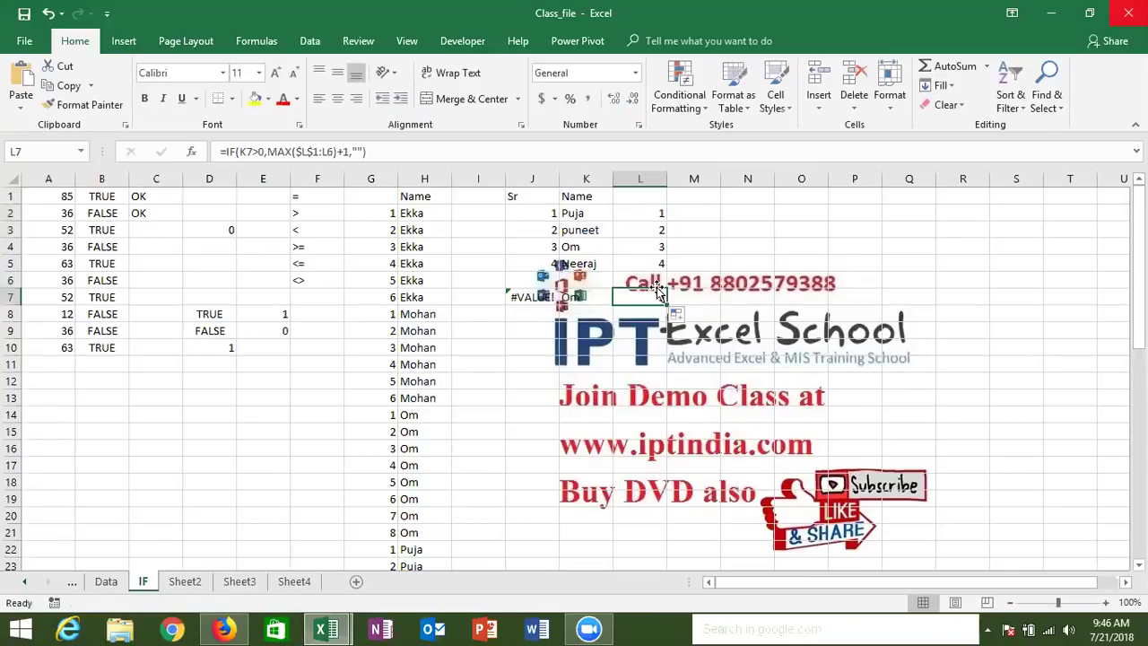
click(661, 233)
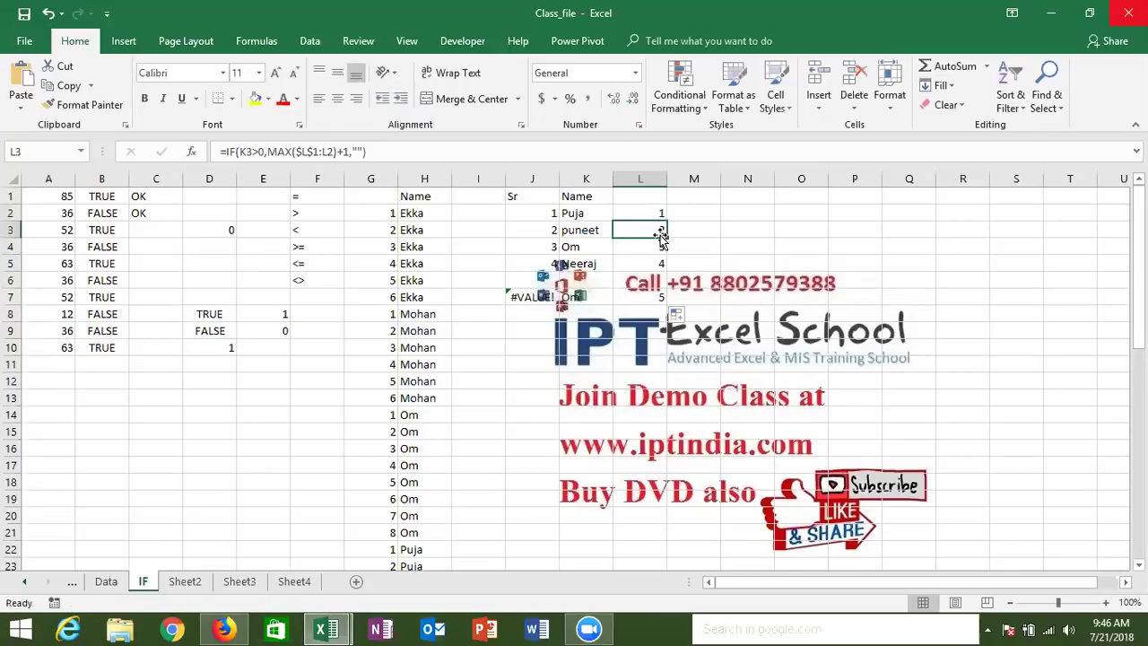
Navigate back to the top of the sheet and over to the empty right-hand columns.
drag(1139, 267, 1139, 399)
click(268, 492)
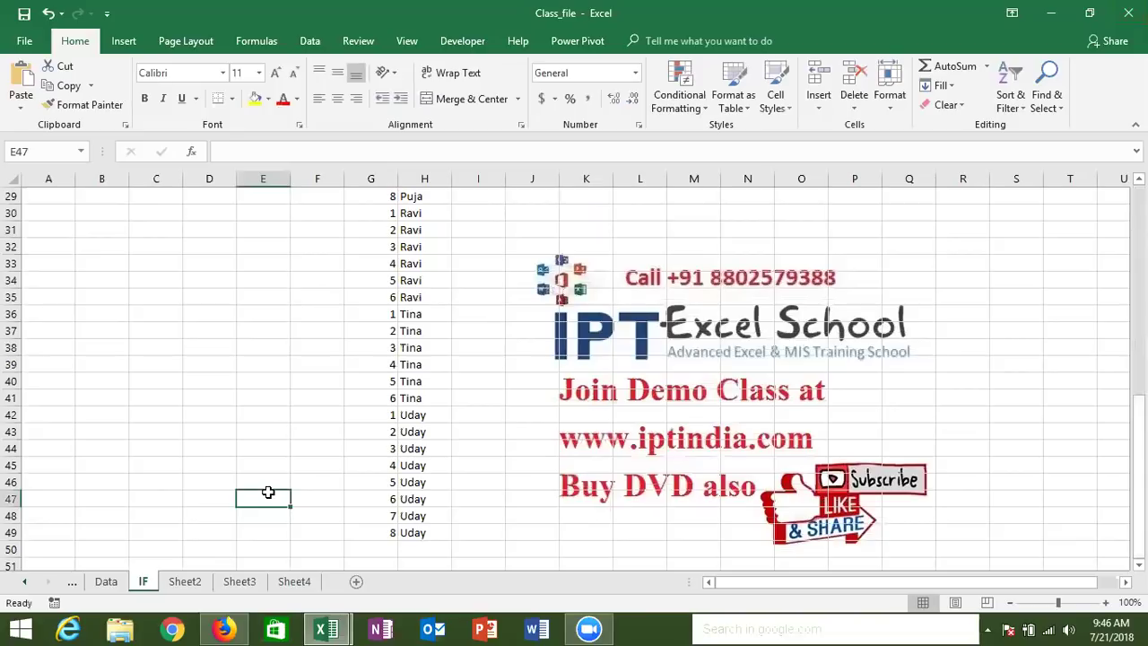
key(Up)
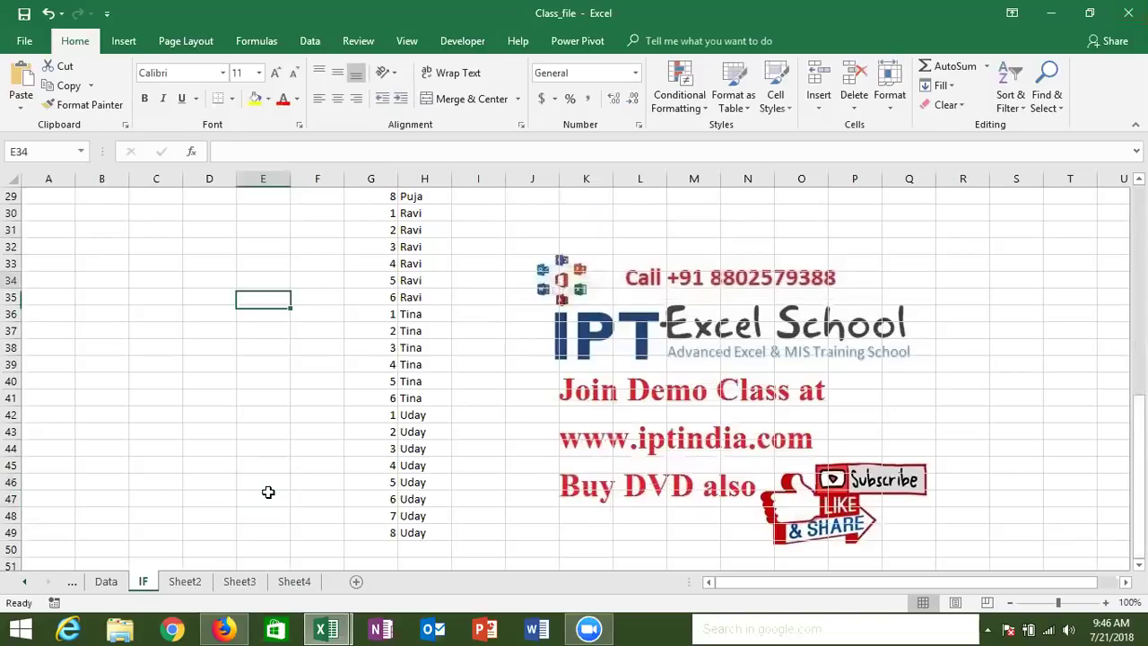
key(ctrl+Up)
key(Down)
key(Down)
key(Down)
key(Down)
key(Down)
key(Down)
key(Up)
key(Up)
key(Up)
key(Up)
key(Up)
key(Up)
key(Up)
key(Right)
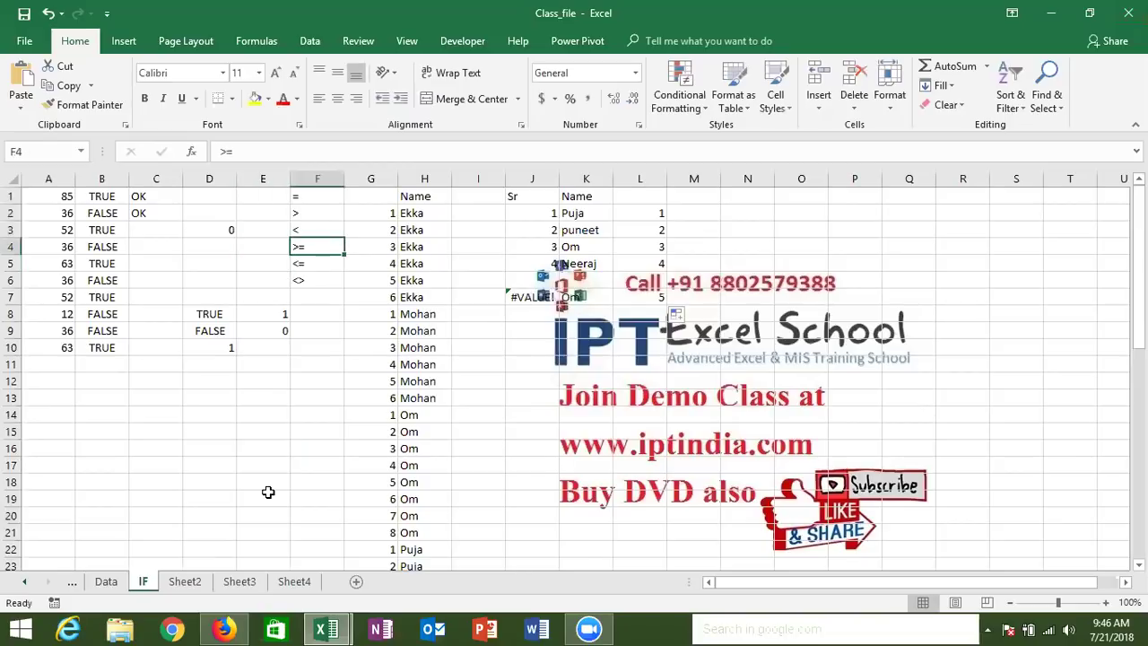
key(Right)
key(Right)
key(Right)
key(Right)
key(Right)
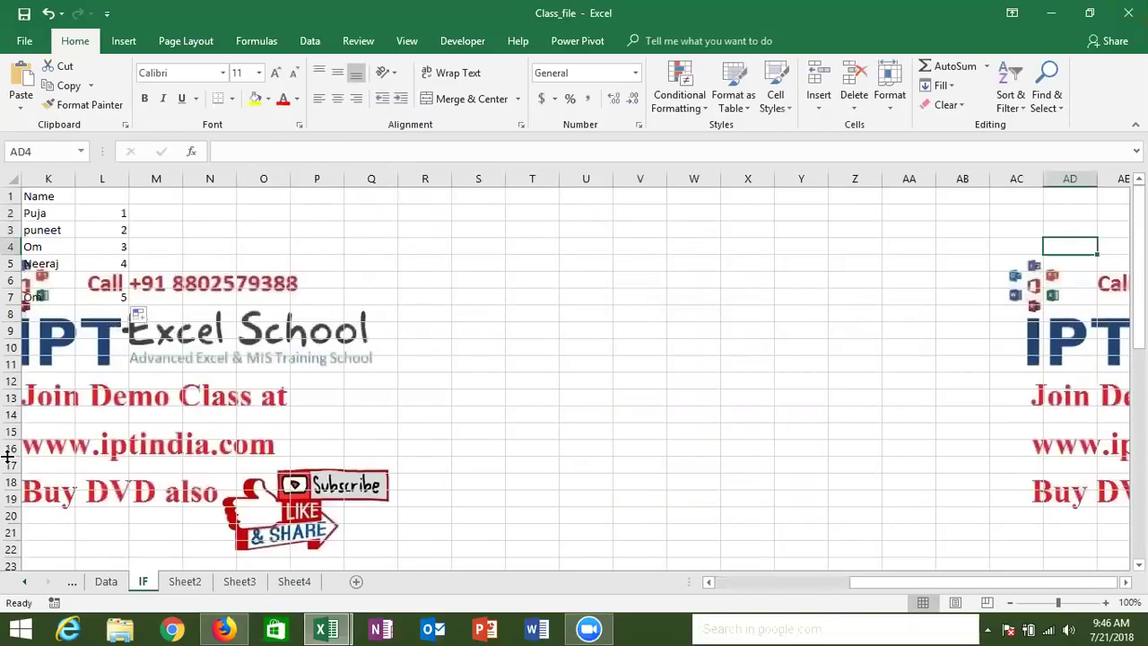
Enter the header Sr in R5, the limit 10 in S1, and 1 in R6.
click(438, 260)
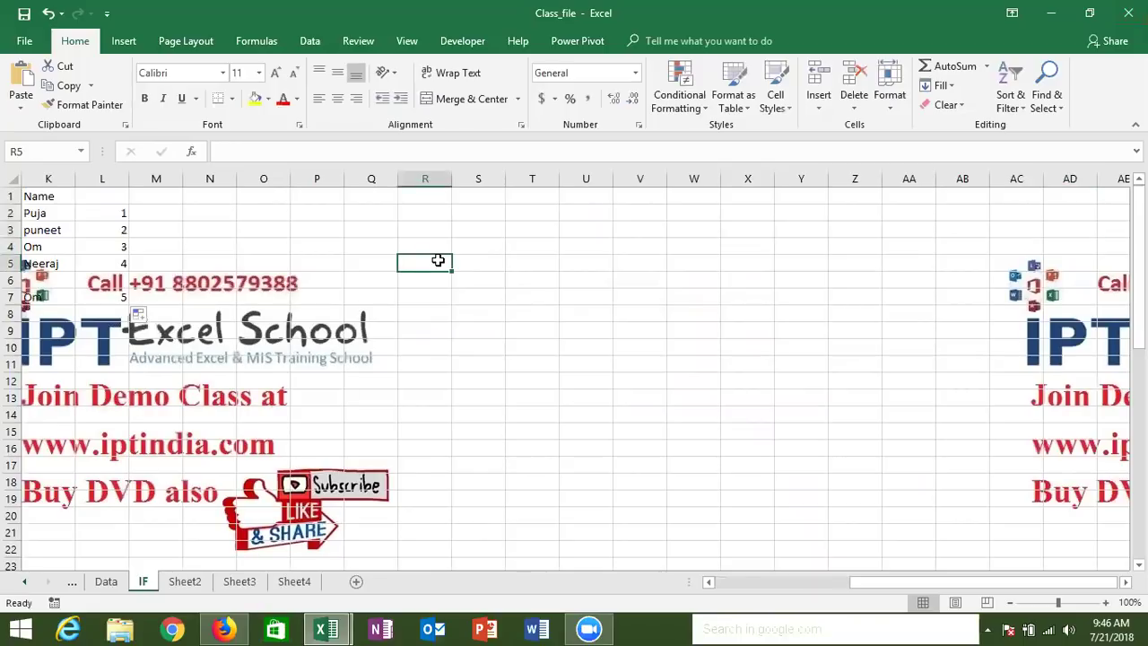
text(Sr)
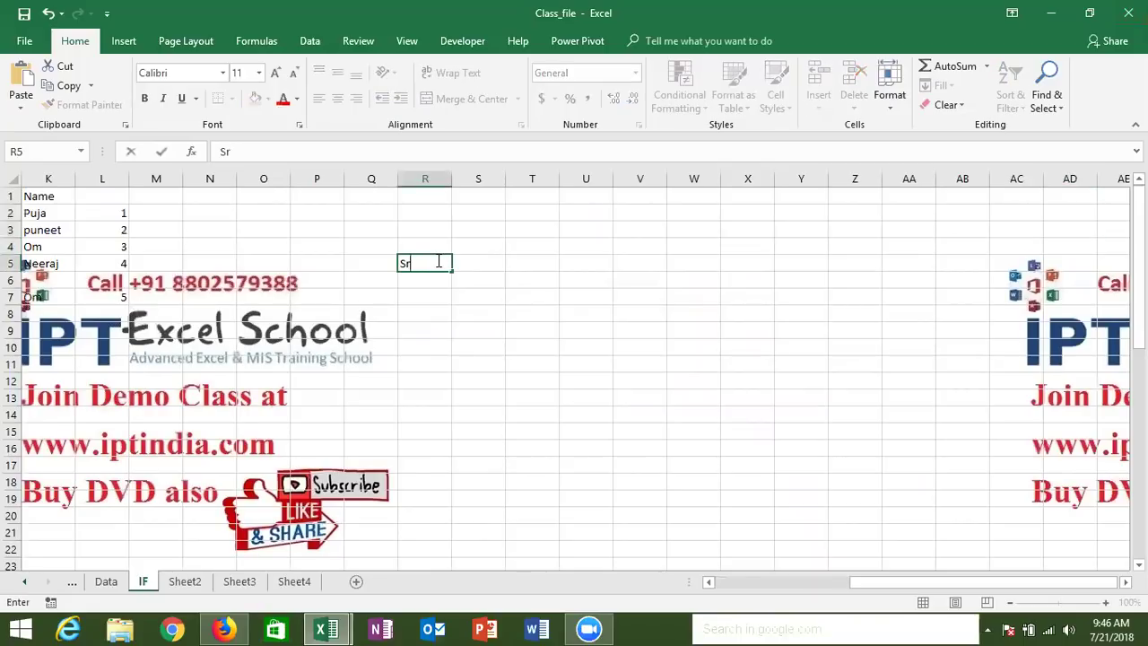
key(Tab)
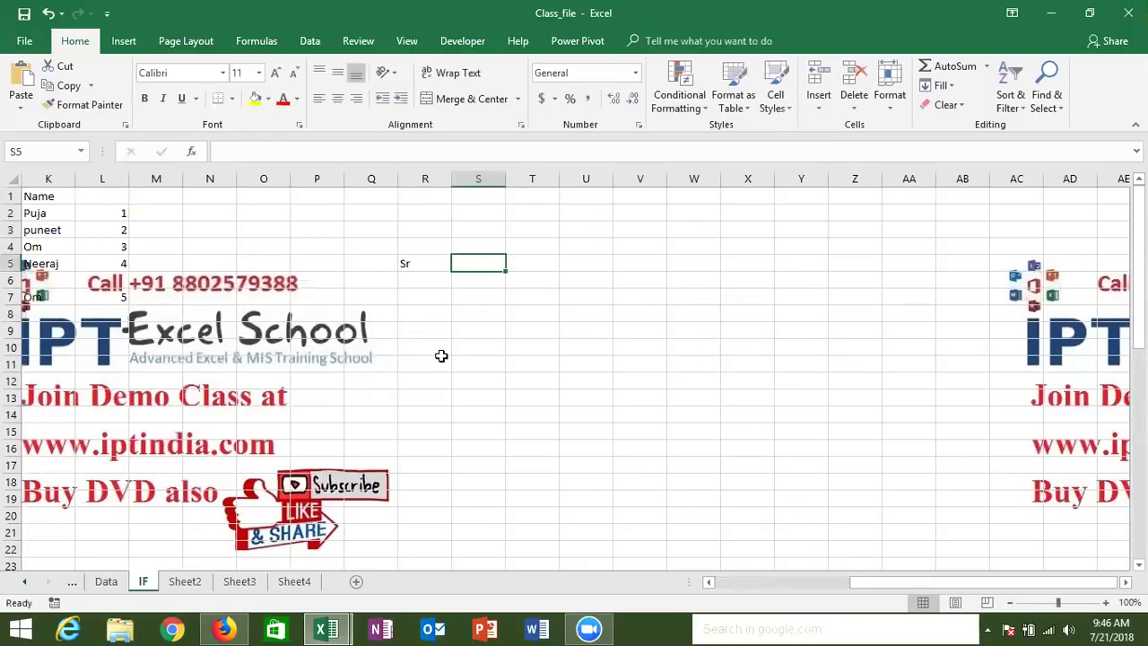
click(472, 195)
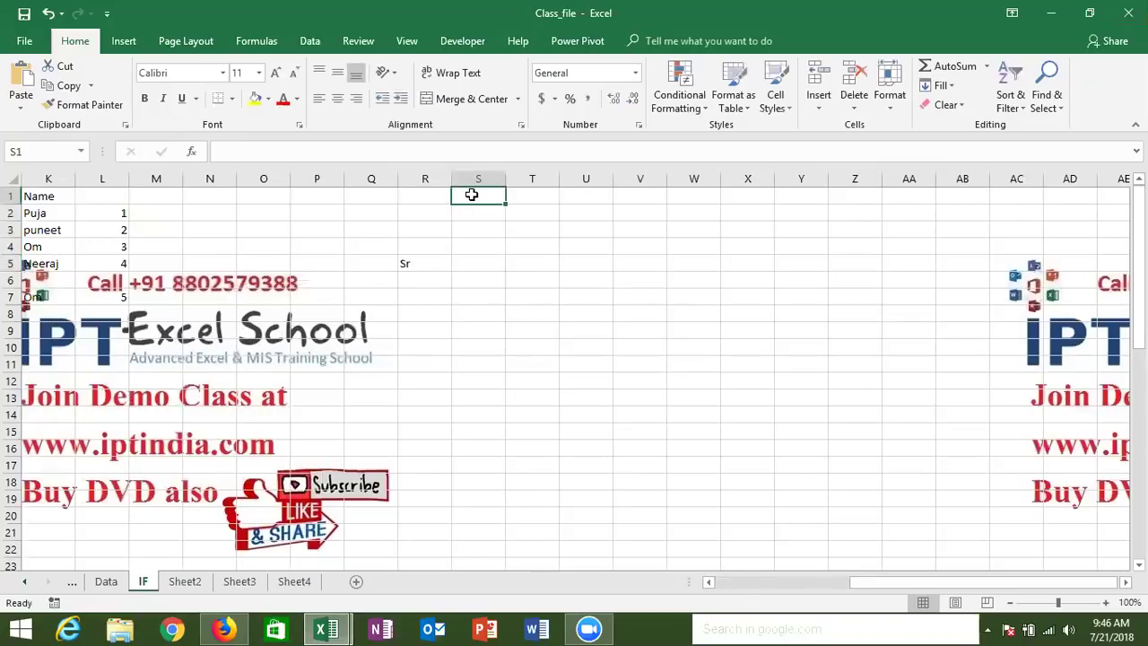
text(10)
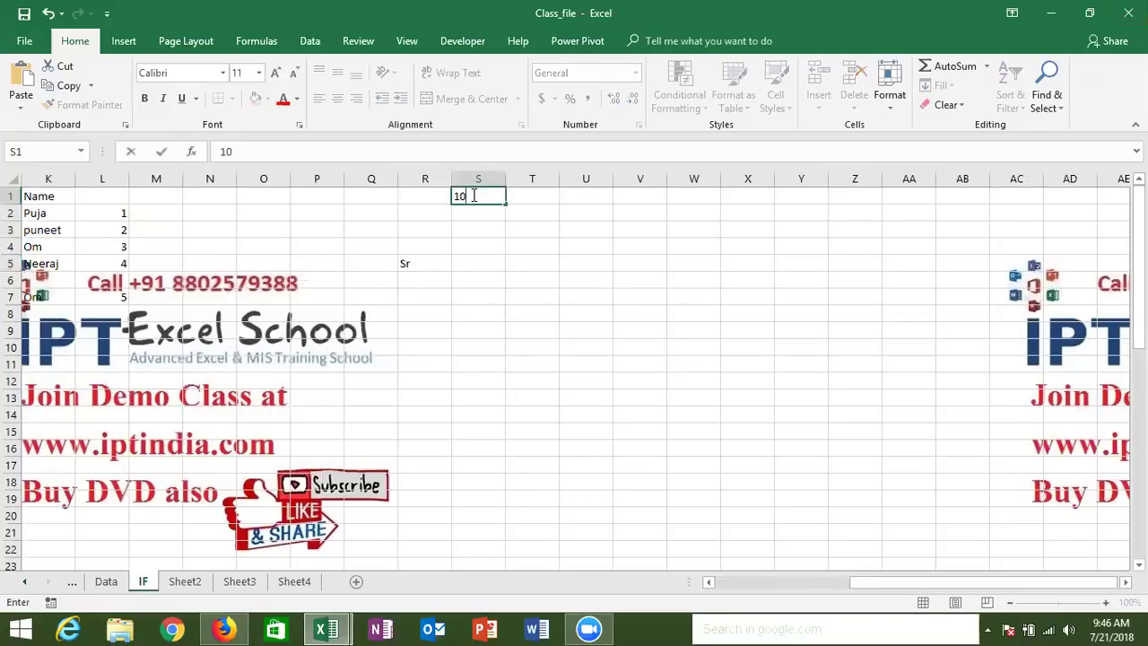
key(Return)
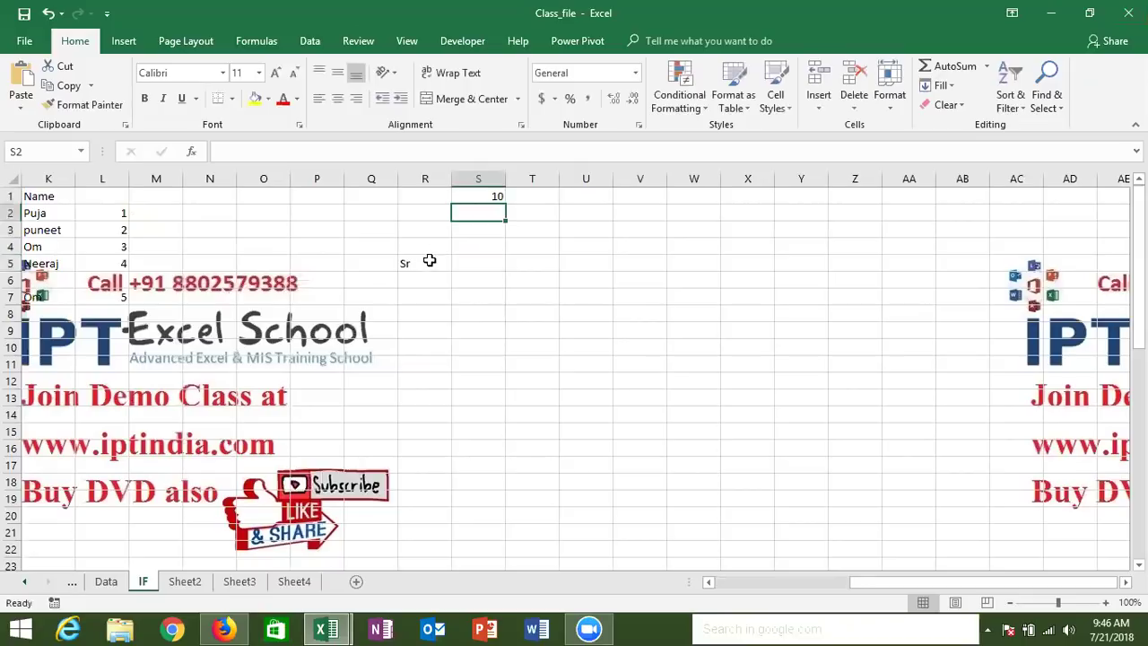
click(419, 273)
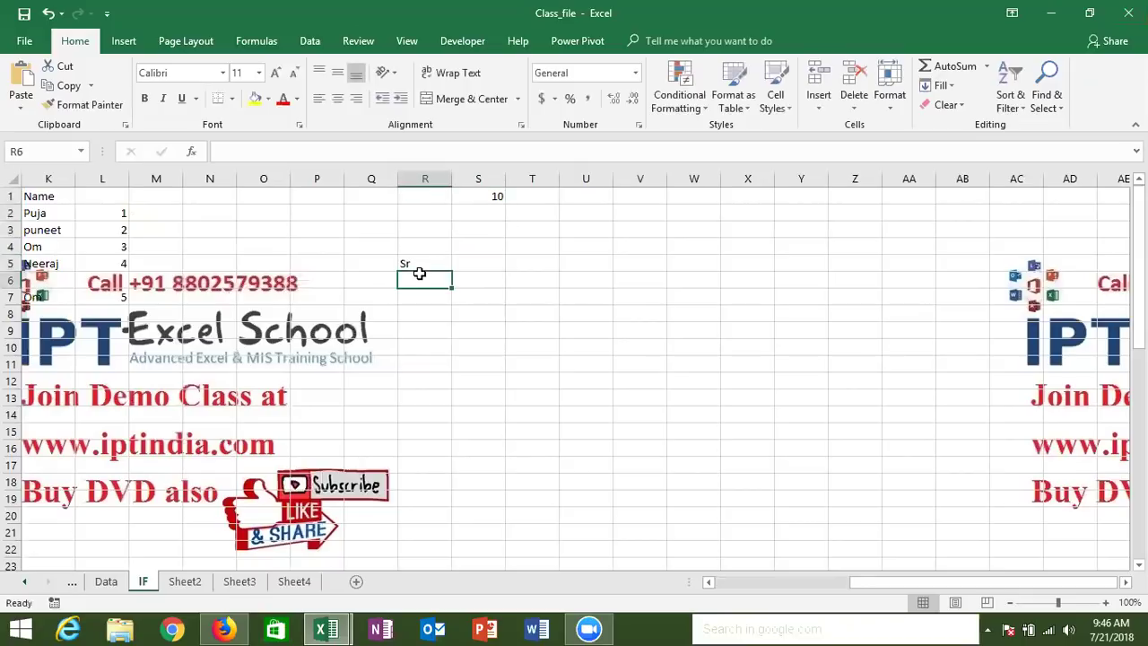
text(1)
key(Return)
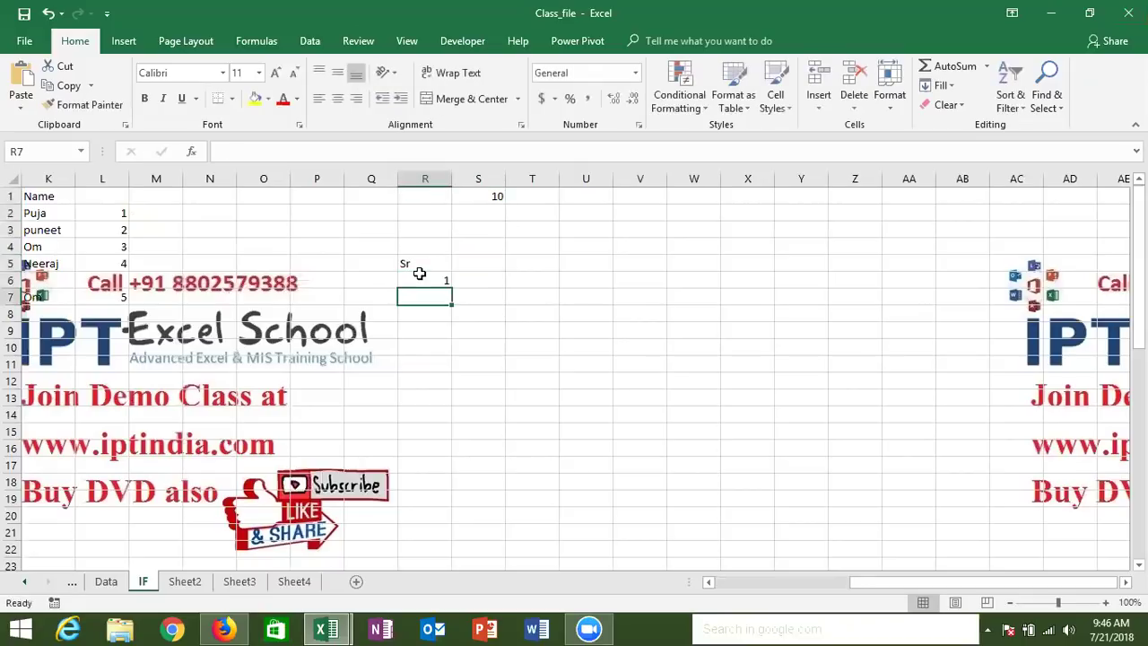
Enter =IF(R6+1>S1,"",R6+1) in R7.
text(=IF()
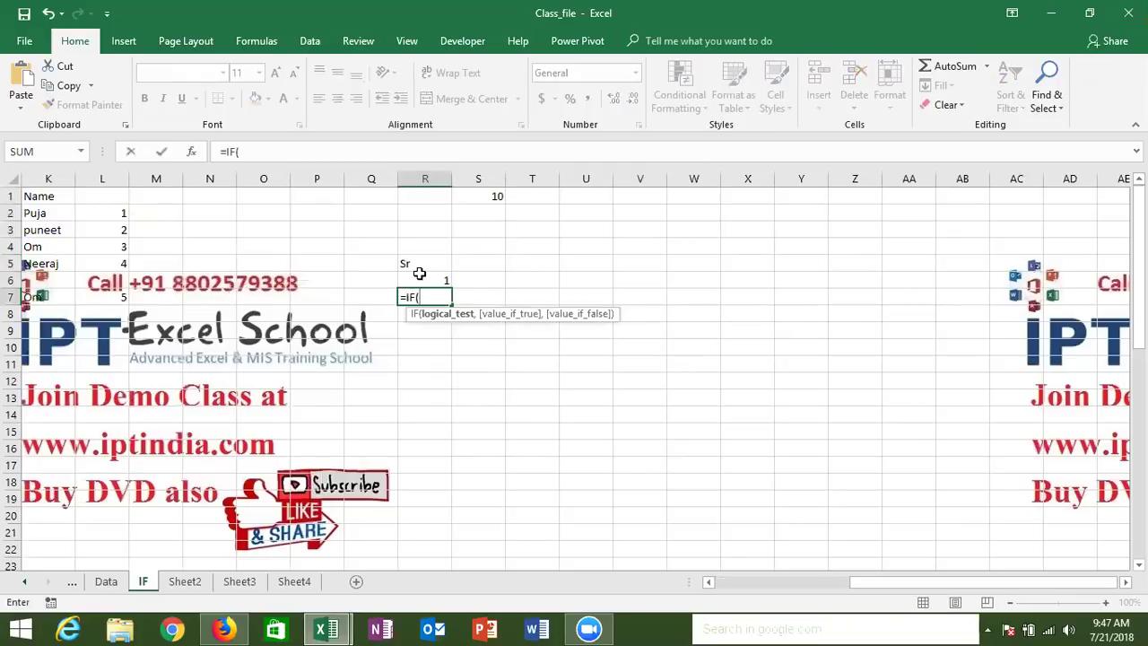
click(419, 273)
text(+)
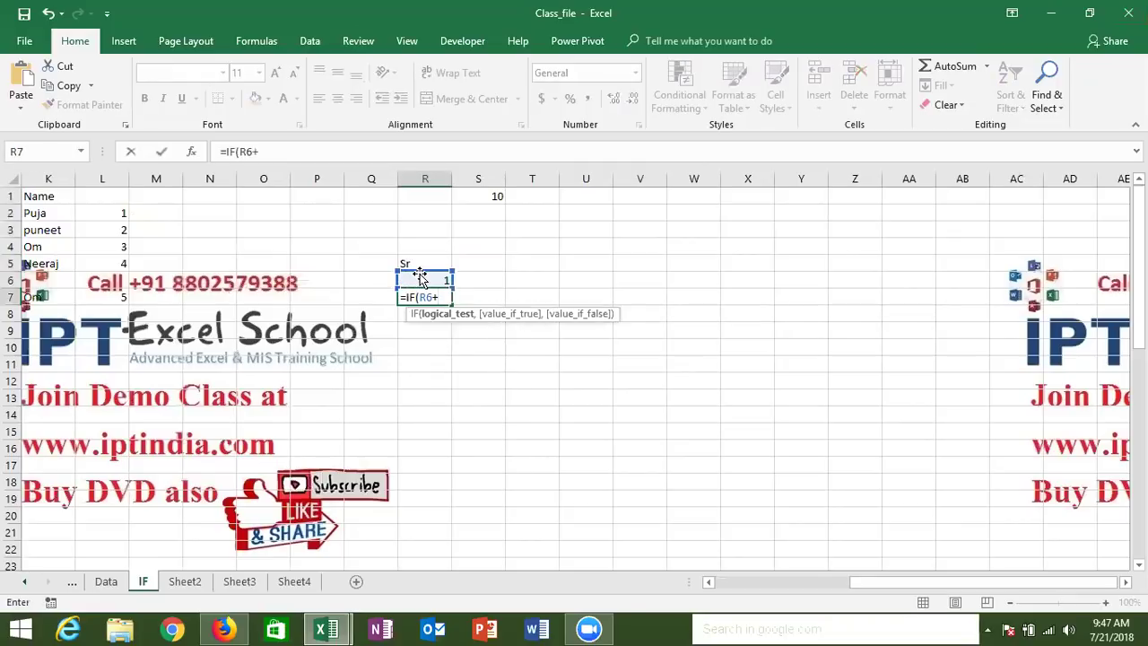
text(1>)
click(494, 195)
text(,"",)
click(436, 279)
text(+1.)
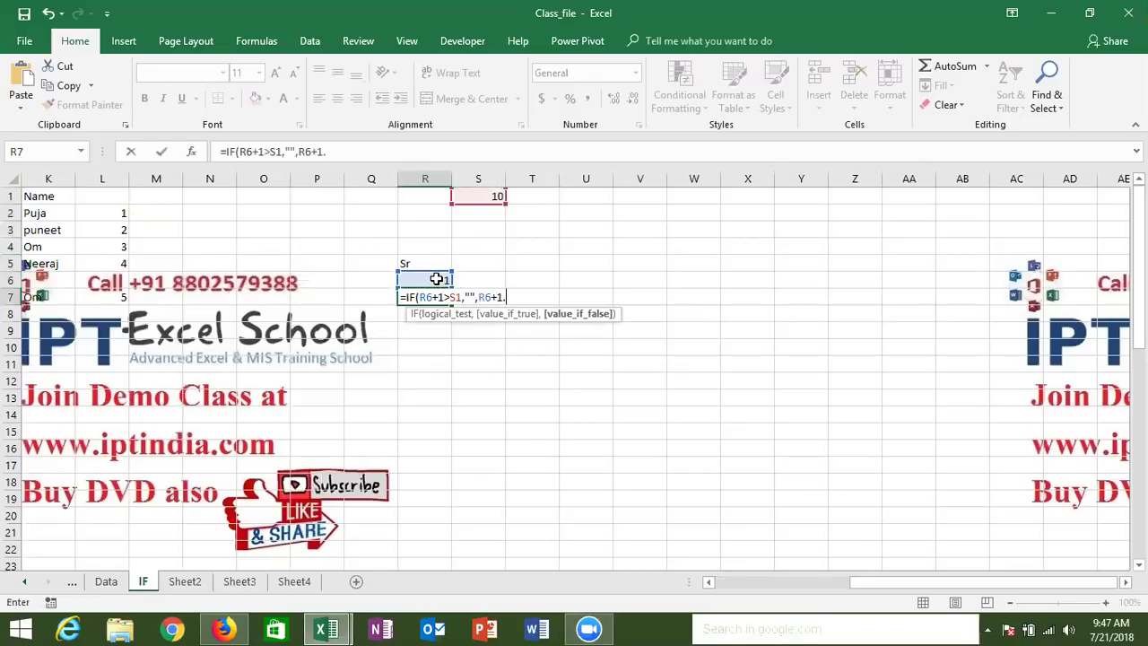
key(ctrl+Return)
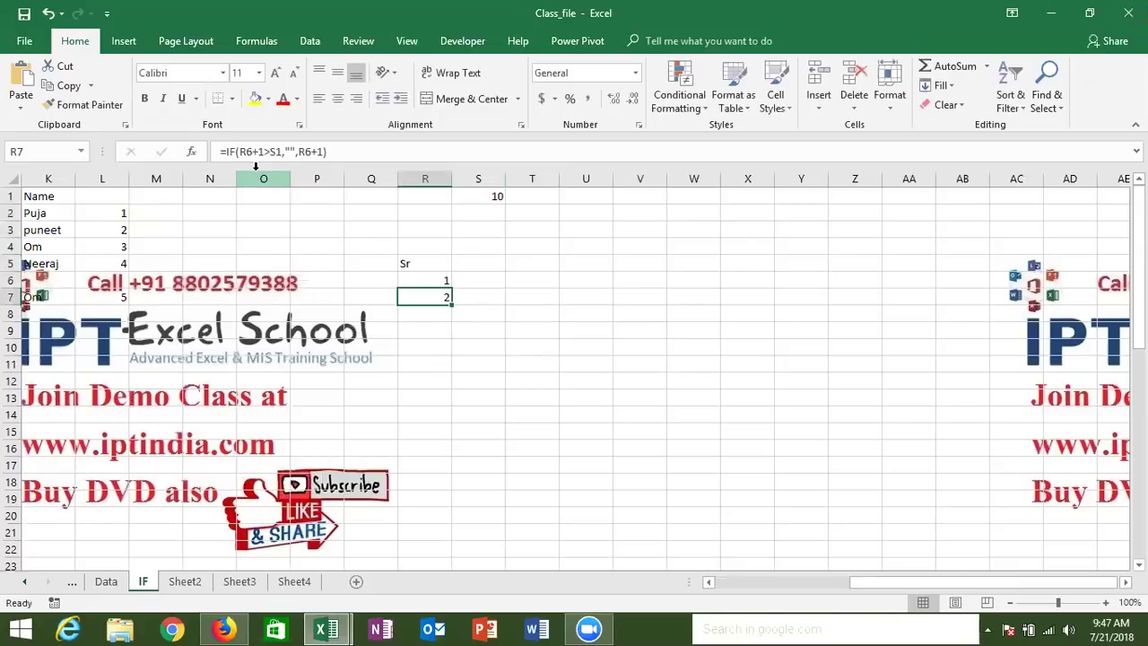
Change the S1 reference in R7 to the absolute $S$1.
click(274, 153)
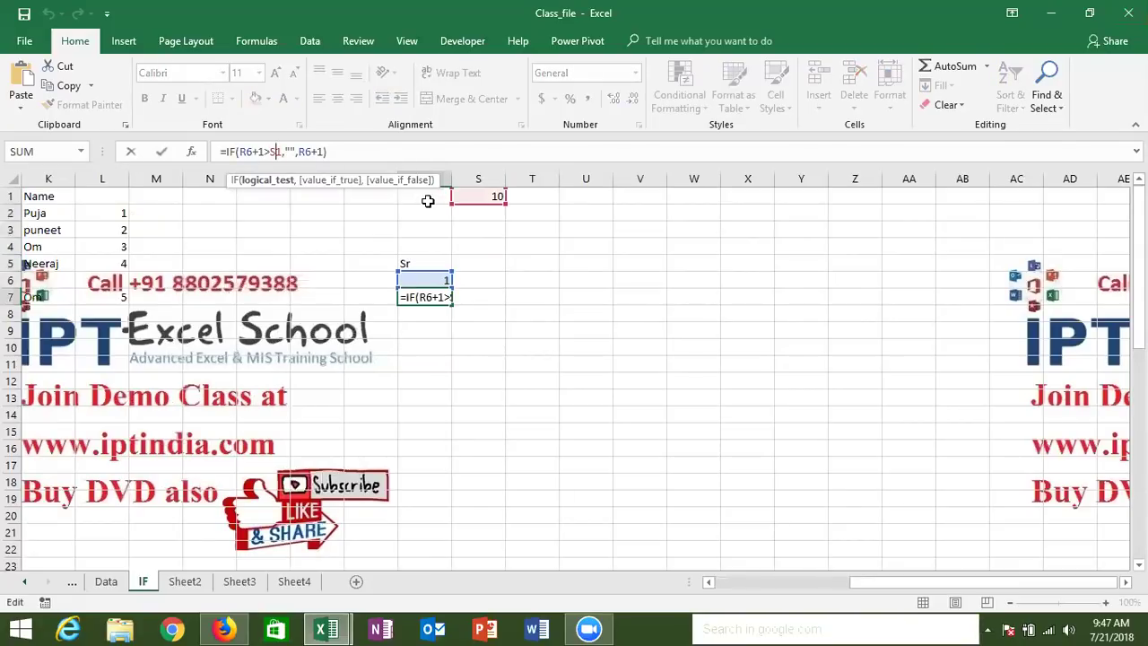
key(F4)
key(ctrl+Return)
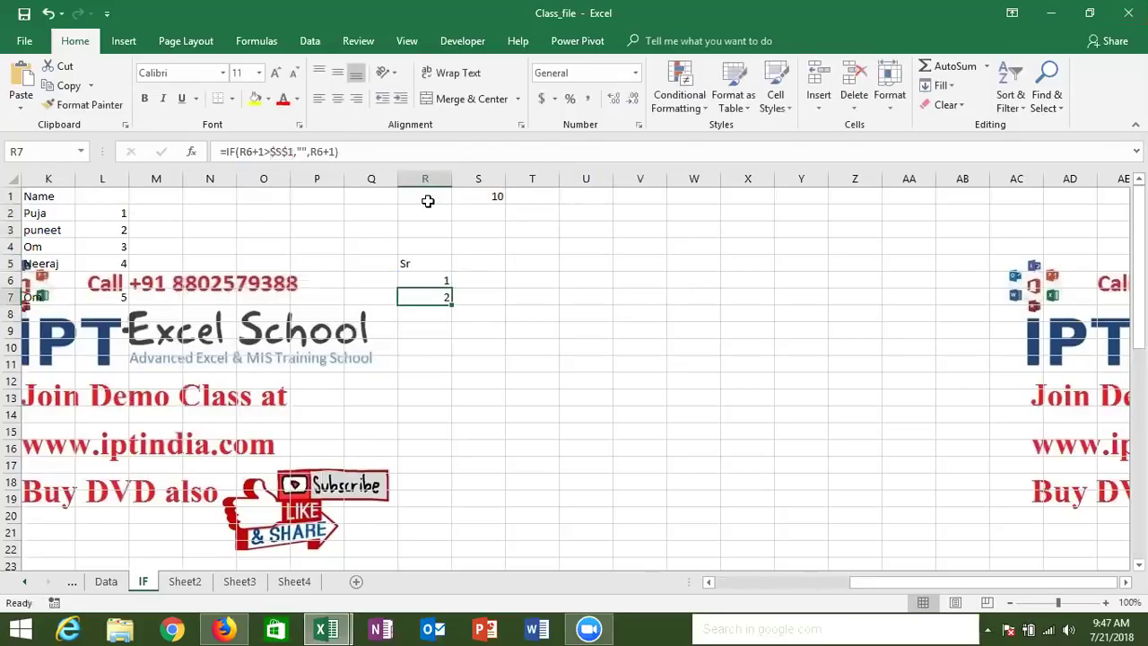
Fill R7 down to R21 and inspect the #VALUE! error in R17.
drag(450, 303, 454, 538)
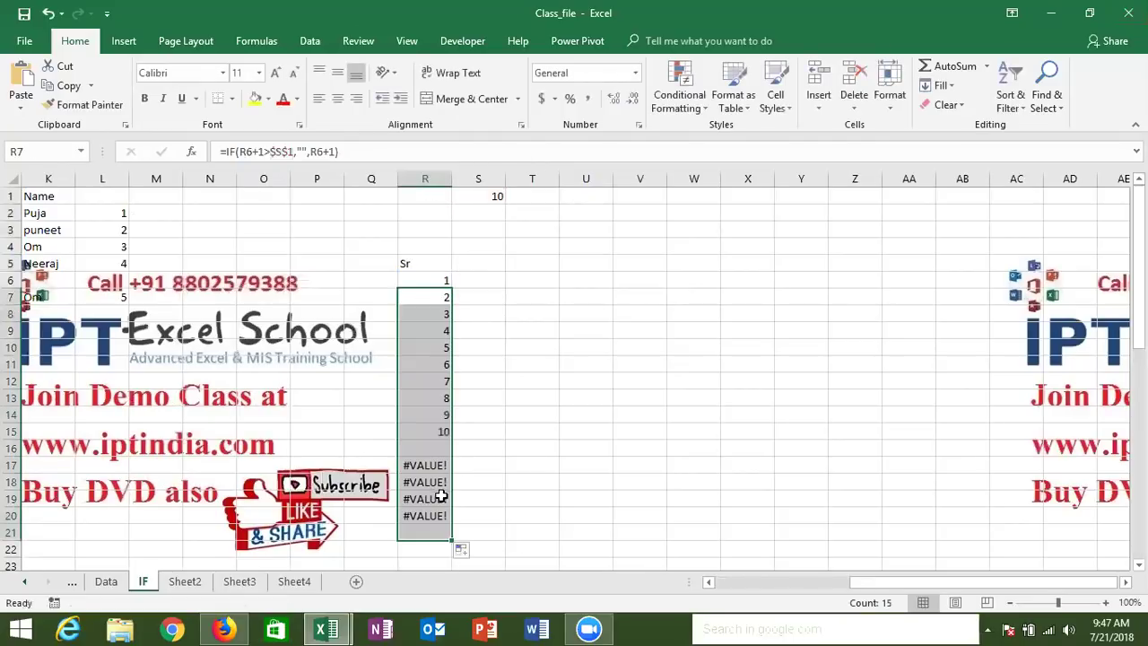
double_click(437, 464)
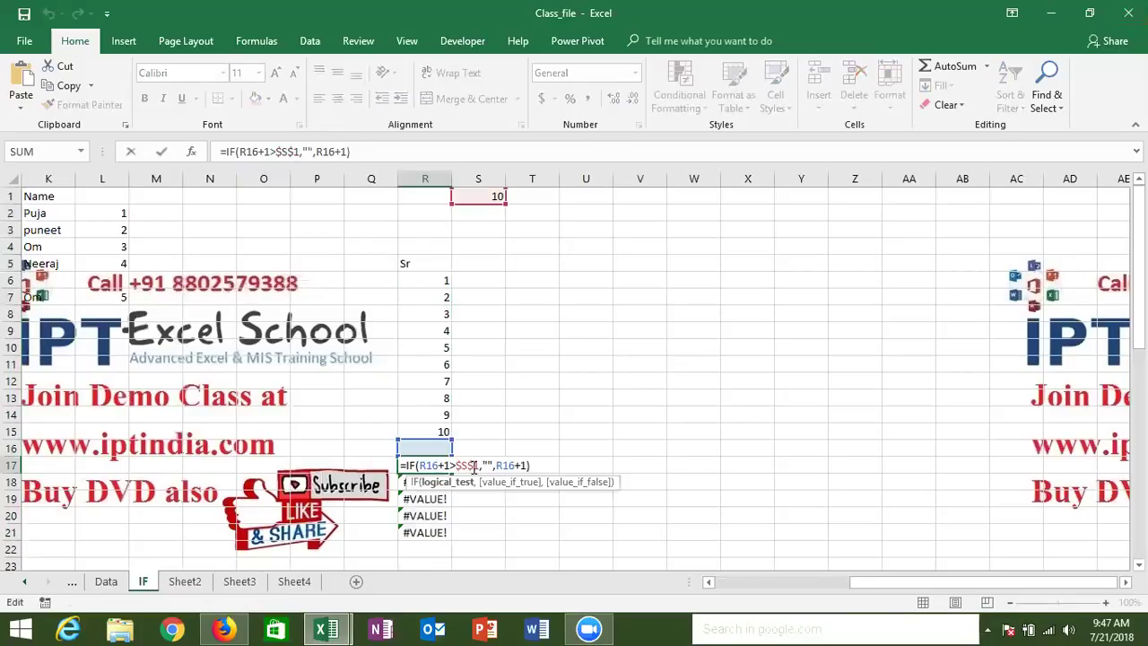
double_click(485, 464)
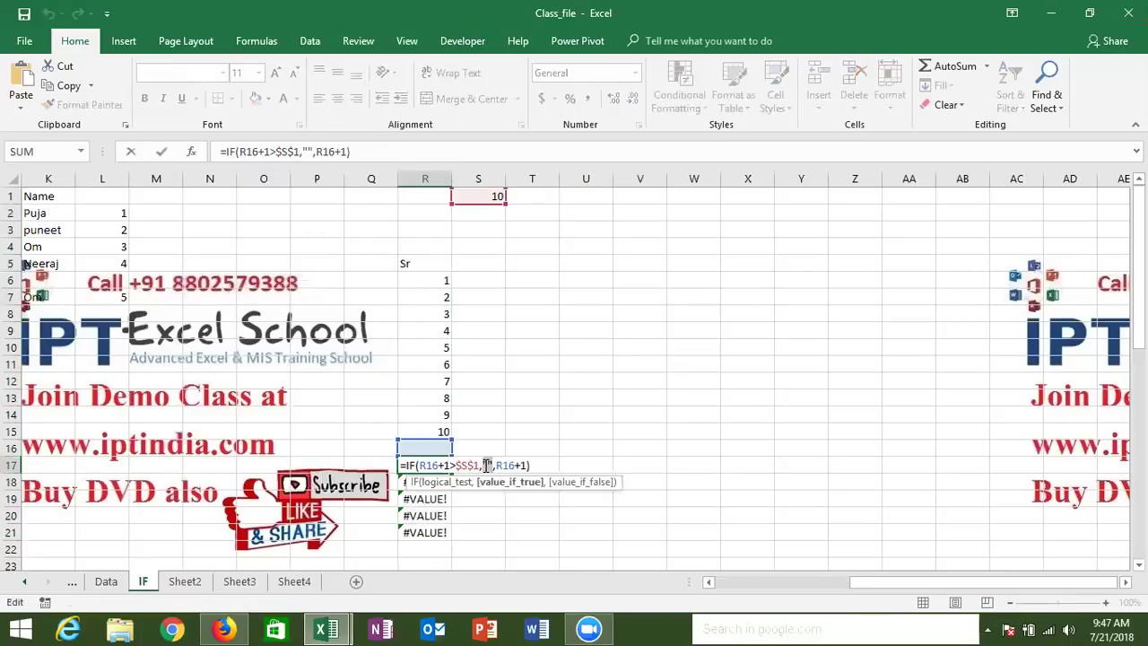
key(Escape)
key(Up)
key(Up)
key(Up)
key(Up)
key(Up)
key(Up)
key(Down)
key(Down)
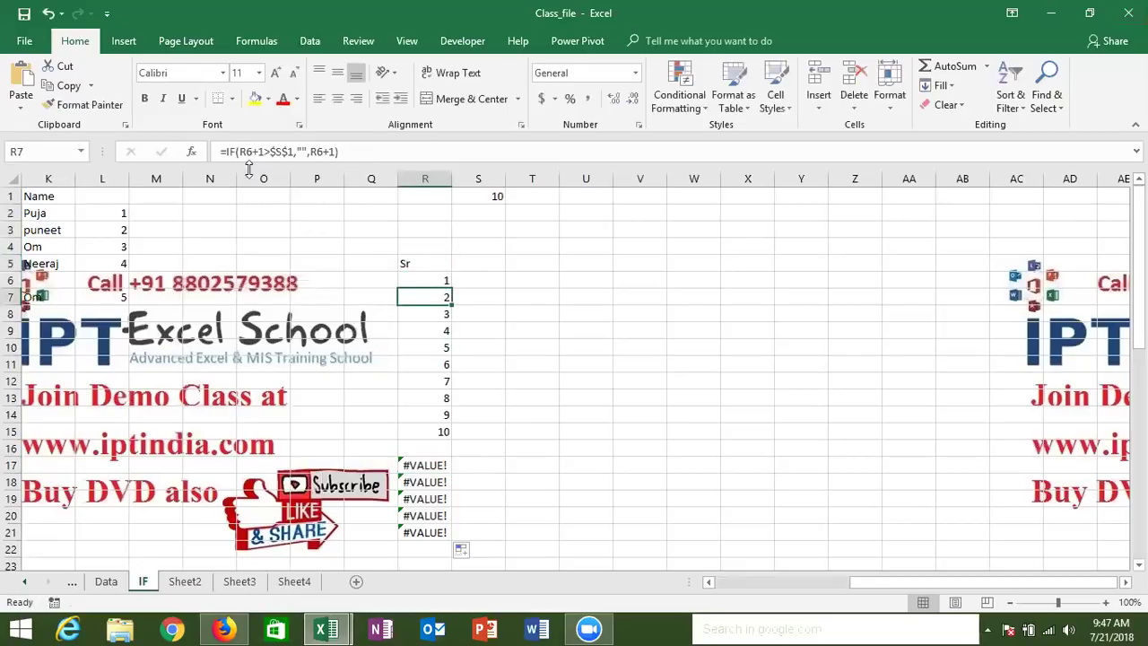
Wrap R7 as =IFERROR(IF(R6+1>$S$1,"",R6+1),"").
key(F2)
click(226, 153)
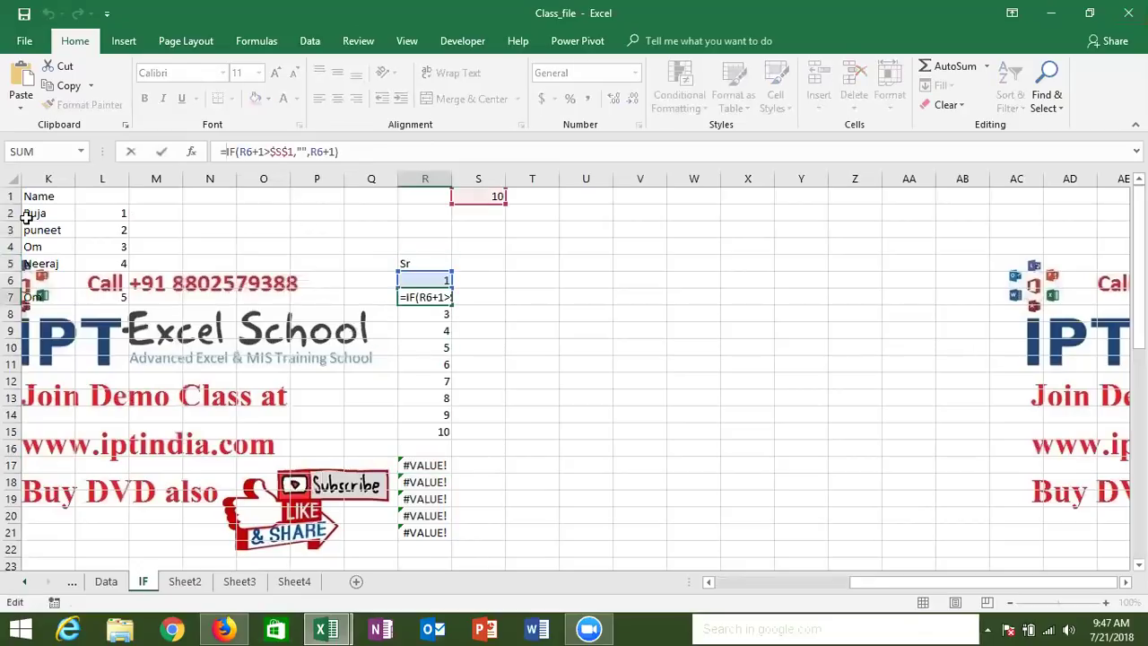
text(if)
key(Down)
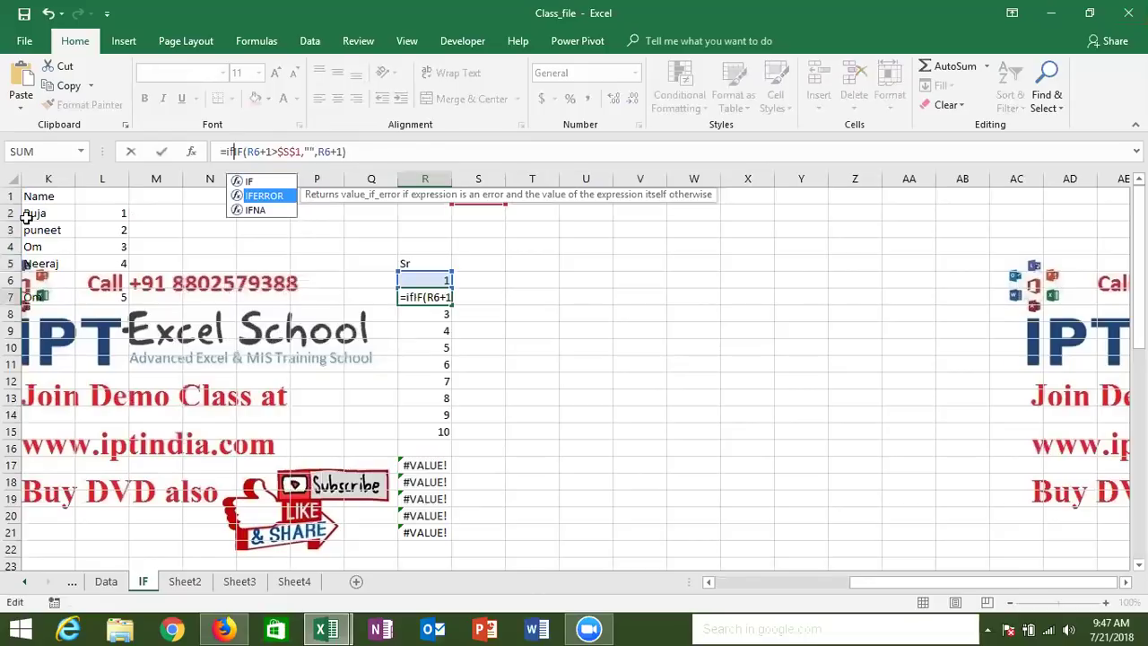
key(Tab)
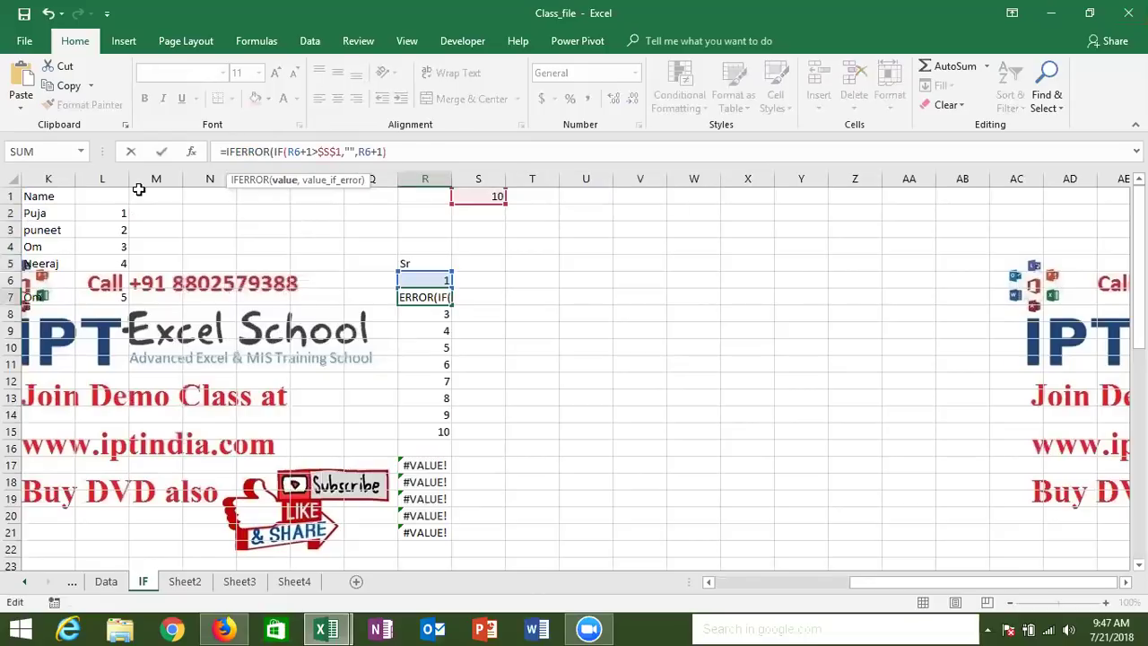
text(,""))
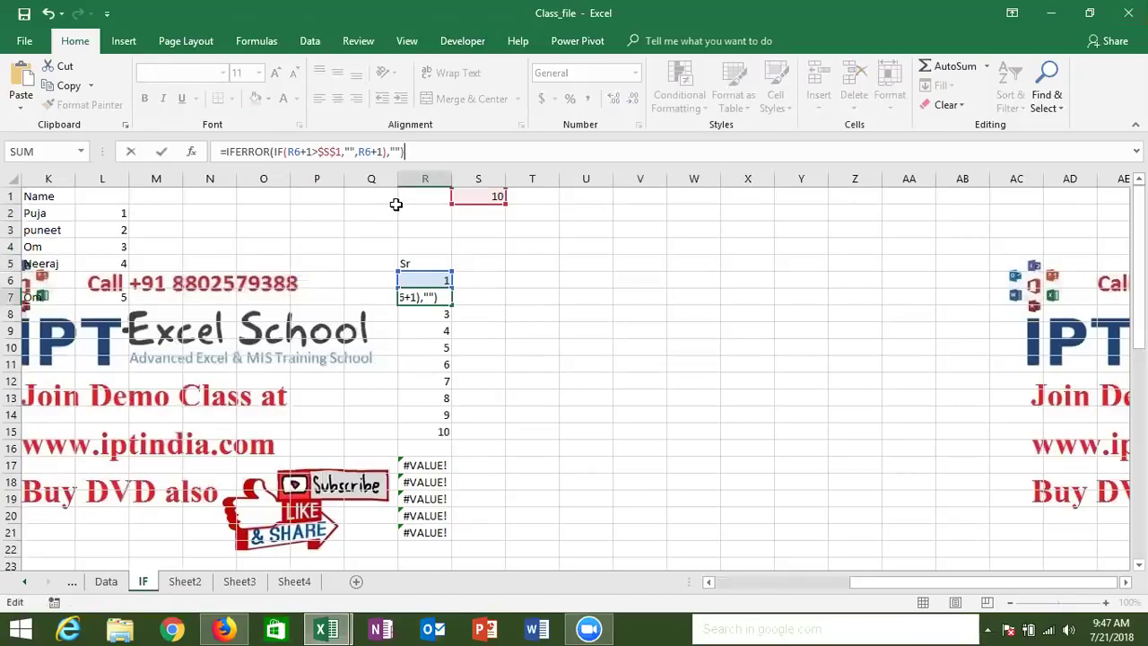
drag(386, 152, 276, 155)
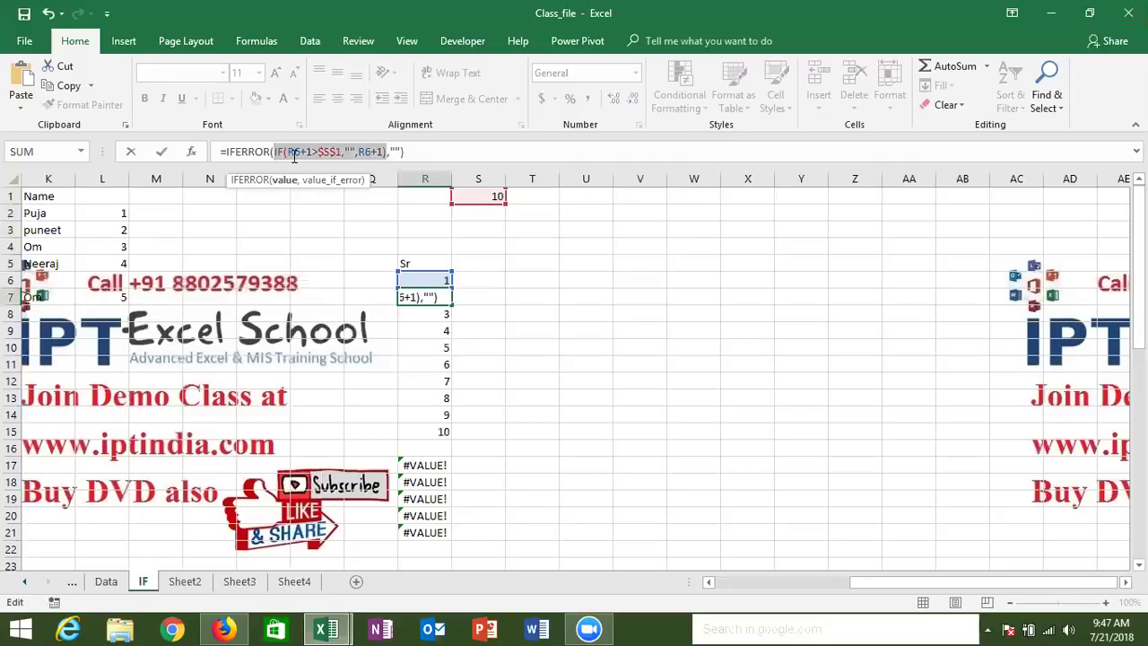
double_click(395, 147)
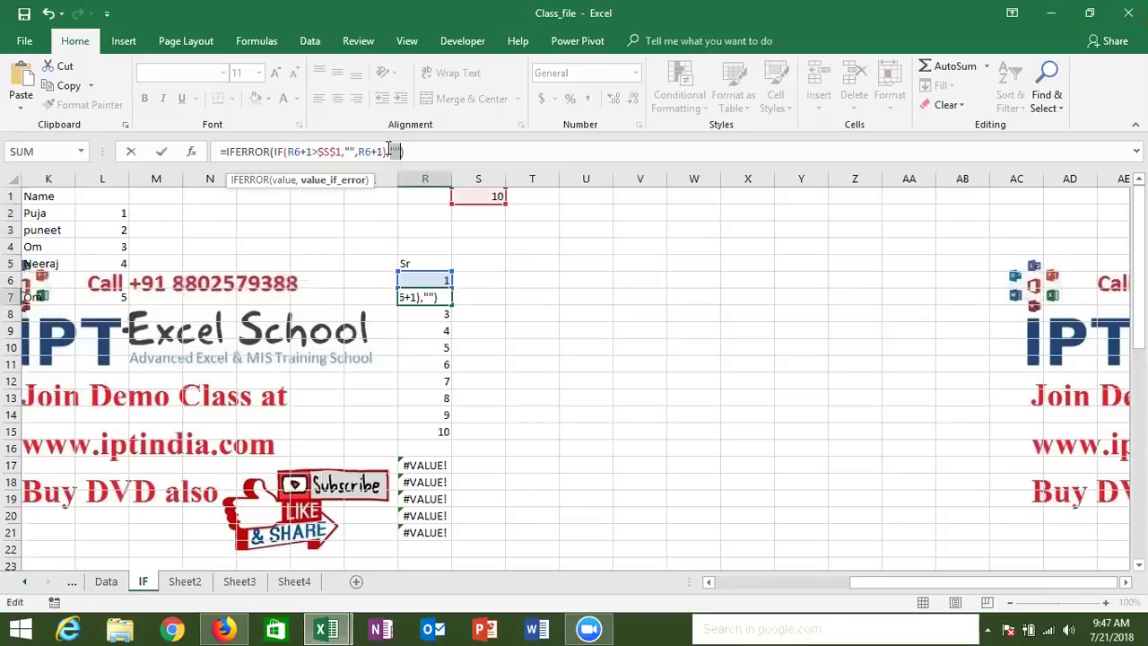
drag(386, 149, 277, 149)
key(Escape)
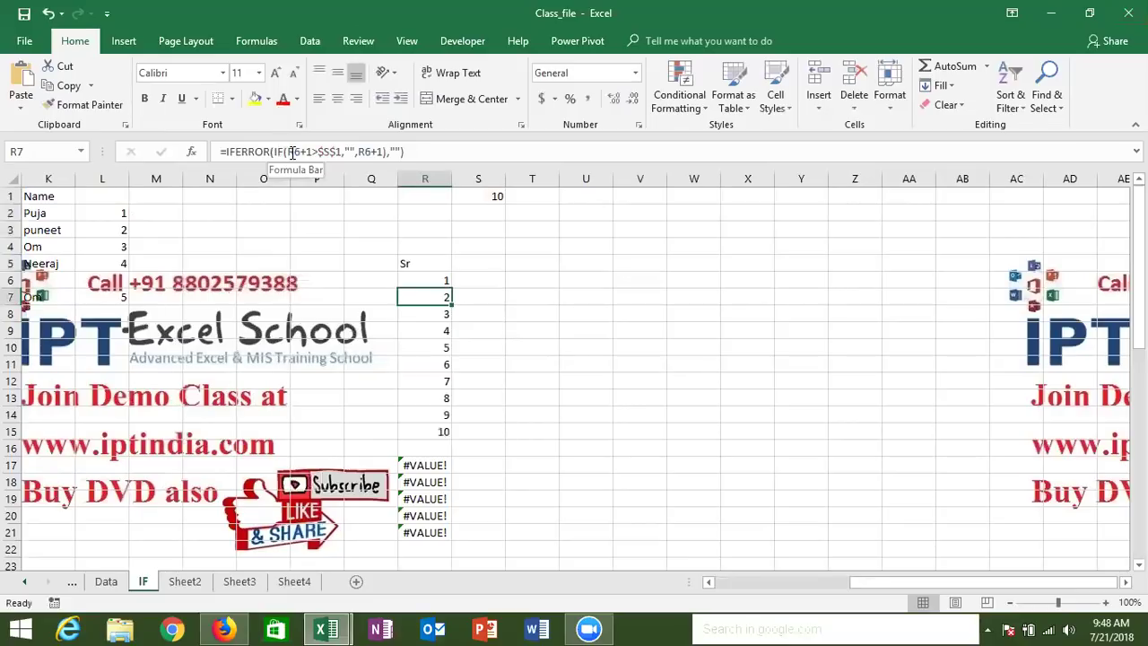
Fill the IFERROR formula down to R21 and check R17's copy.
double_click(452, 306)
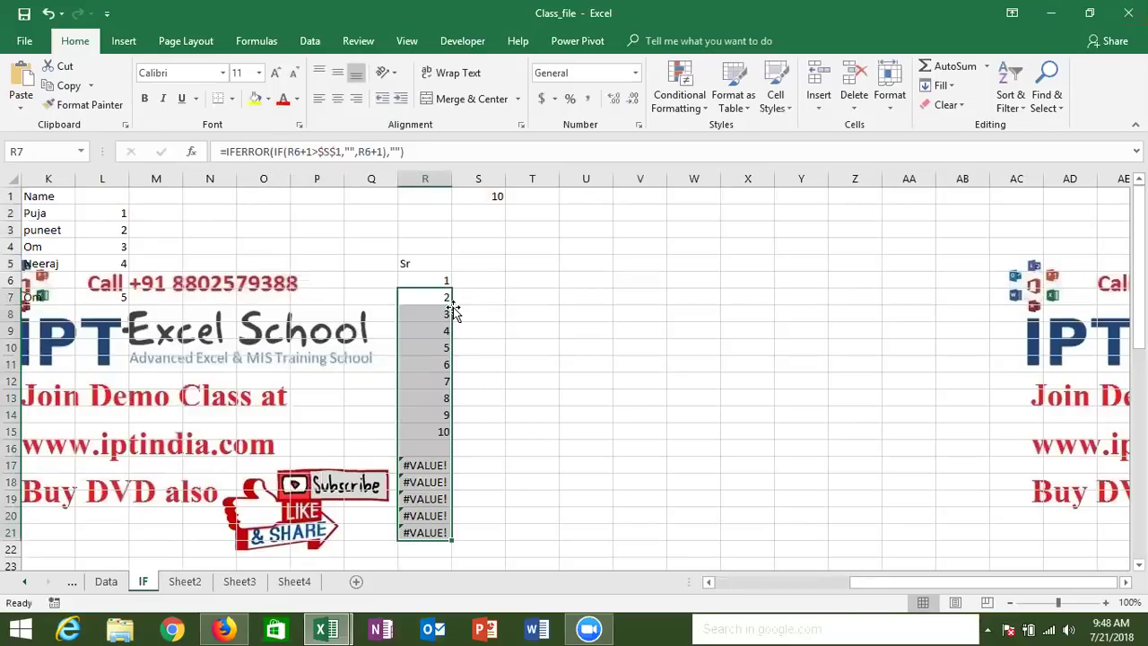
double_click(417, 461)
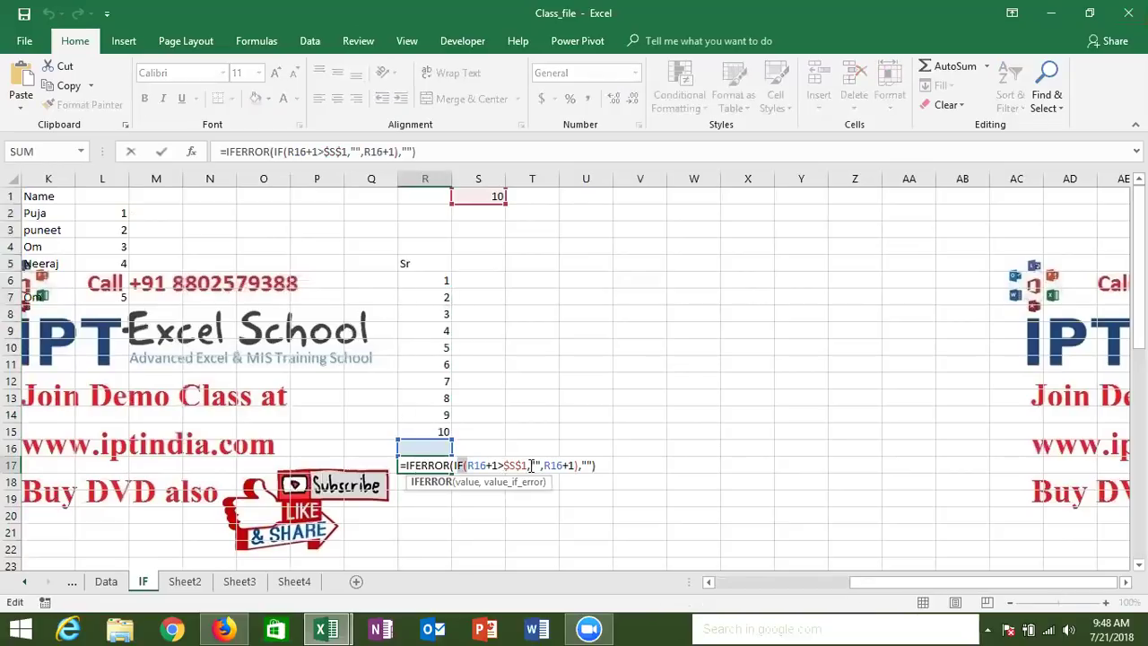
drag(531, 465, 586, 460)
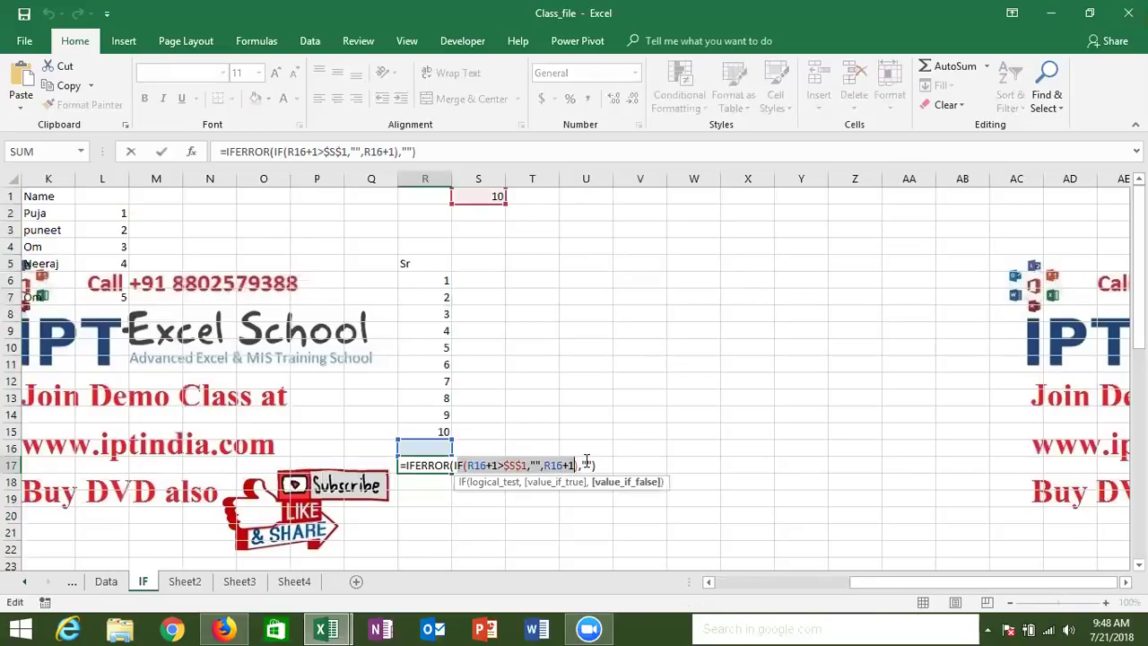
click(586, 461)
key(Return)
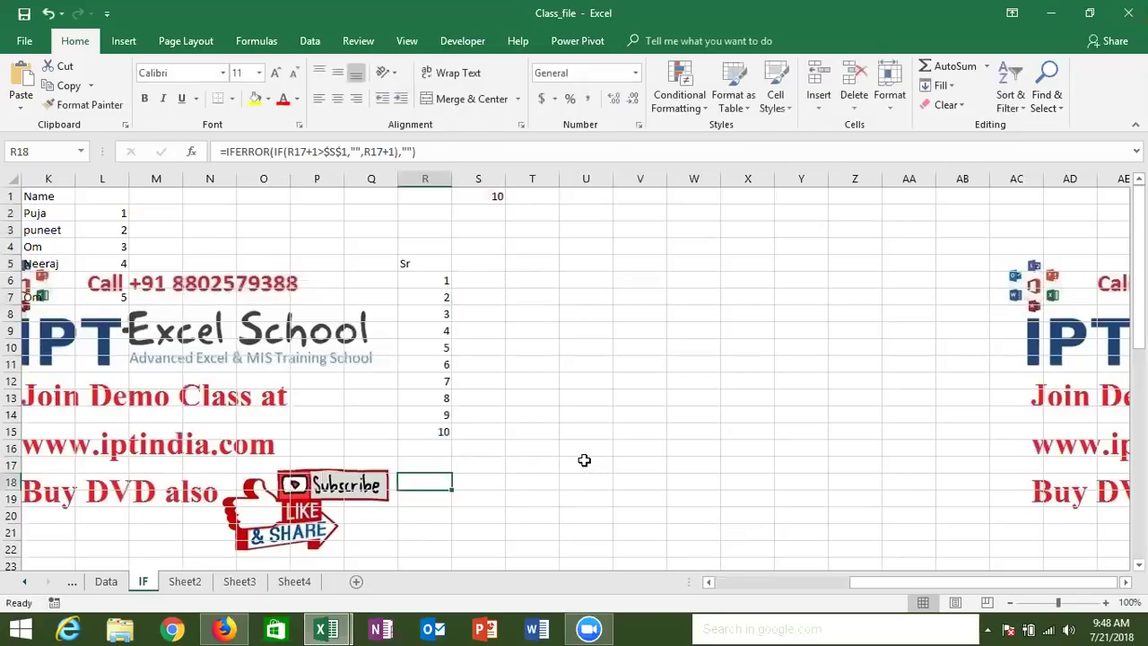
Enter 5 in R1 and set R6 to =R1 as the starting serial.
click(435, 279)
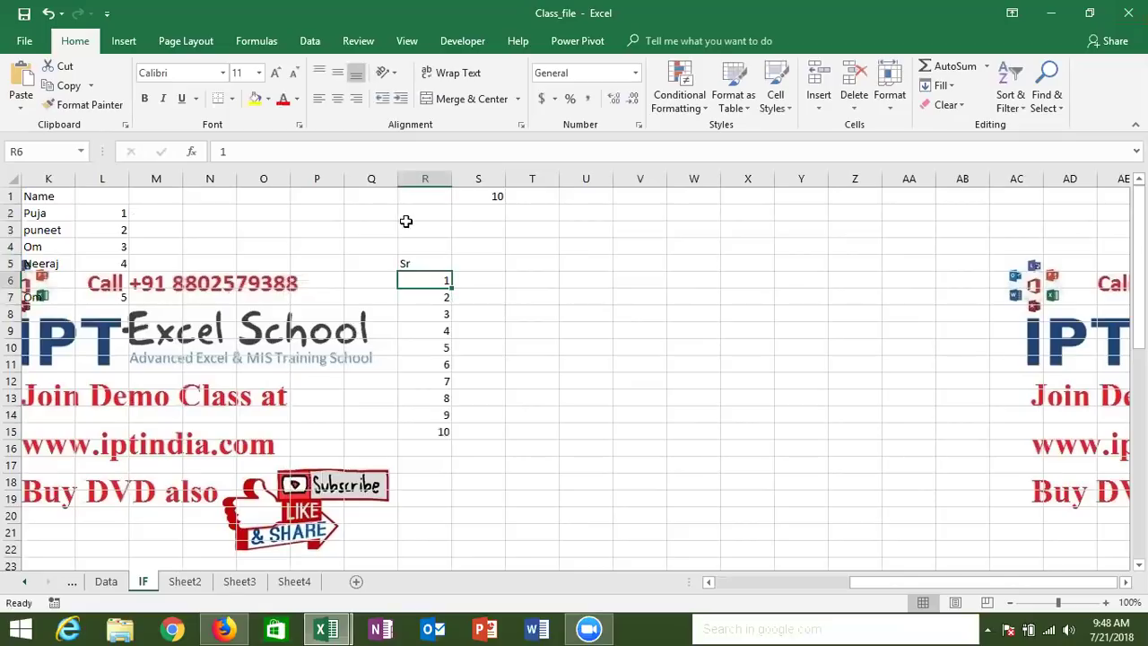
click(419, 196)
text(5)
key(Return)
click(424, 276)
text(=)
click(438, 197)
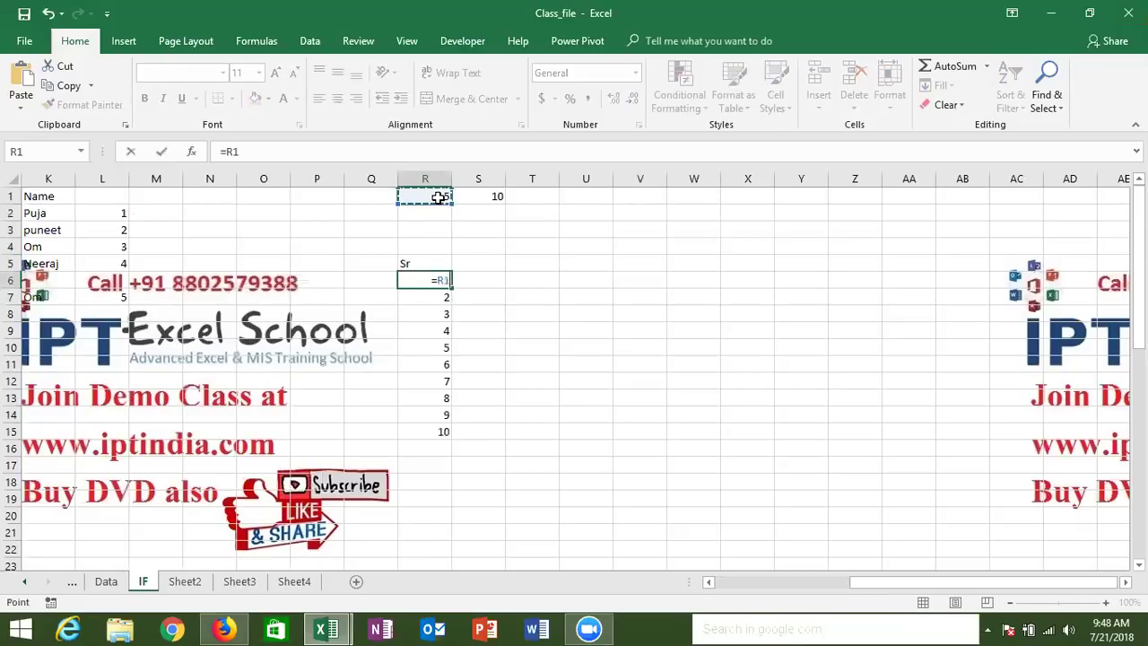
key(Return)
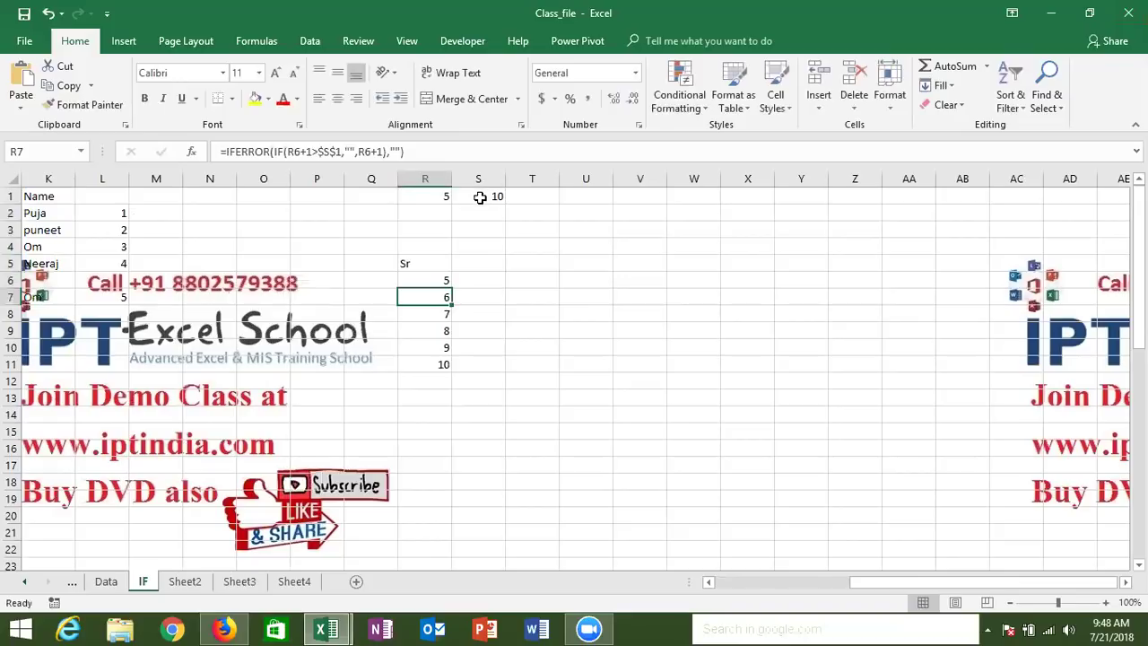
Raise the limit in S1 from 10 to 12.
click(473, 195)
text(12)
key(Return)
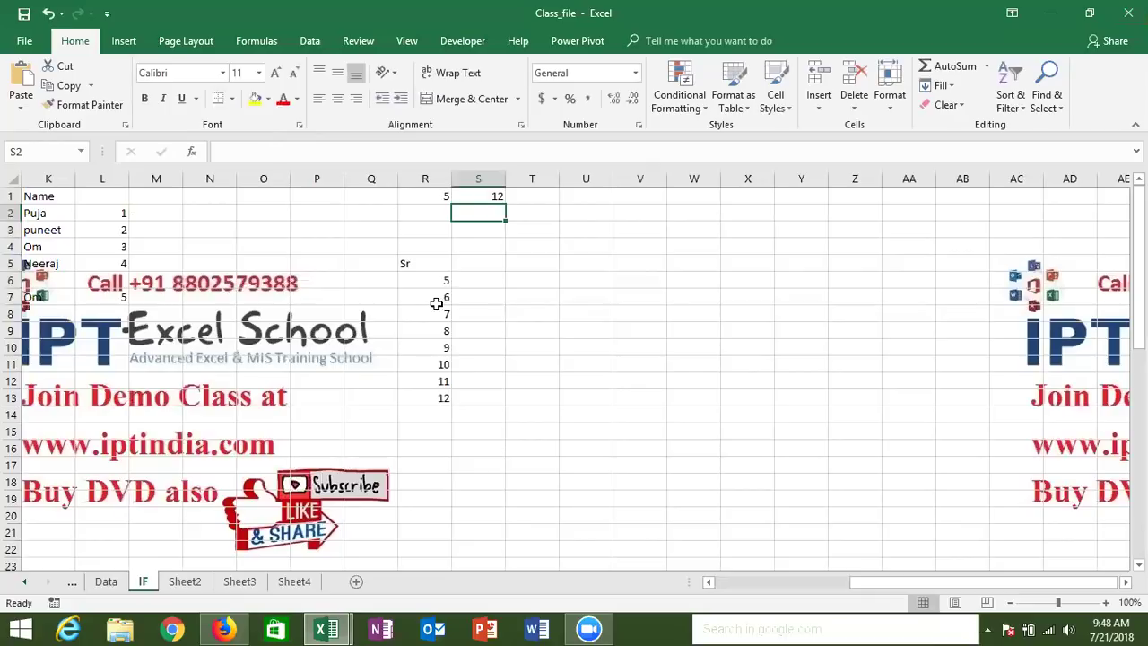
double_click(443, 297)
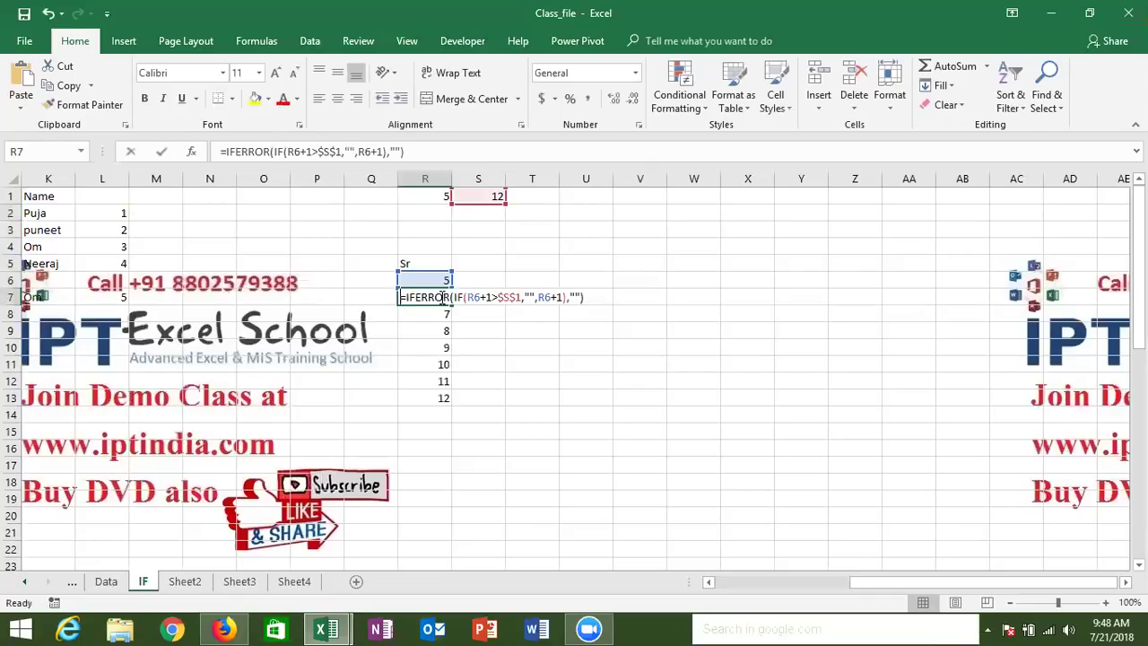
click(511, 298)
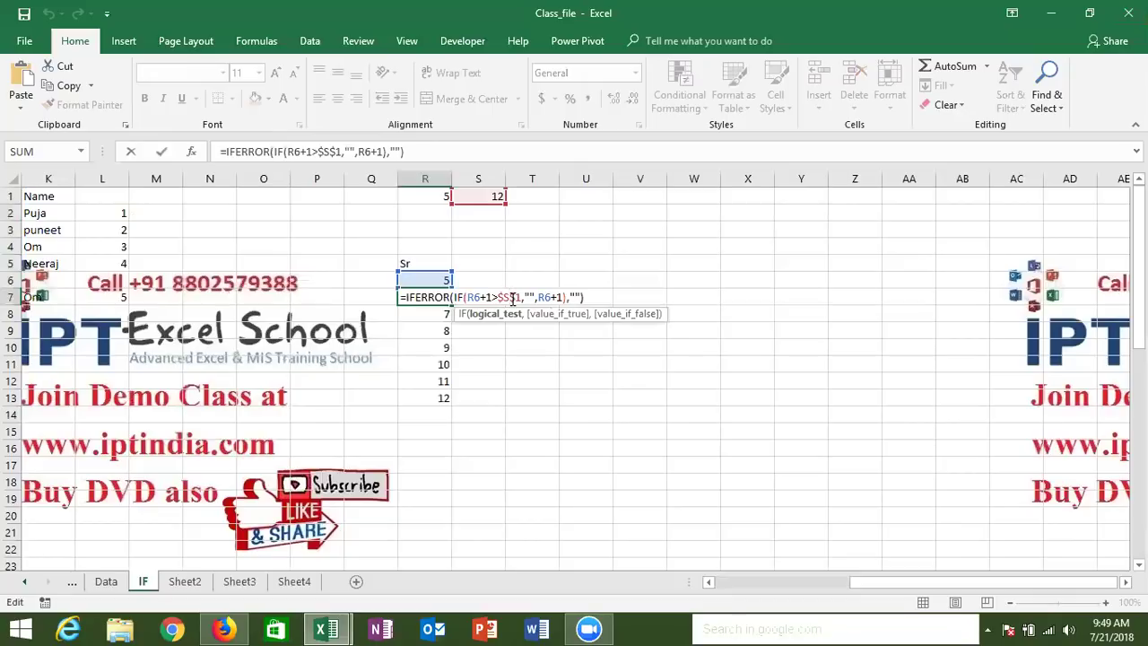
key(ctrl+Return)
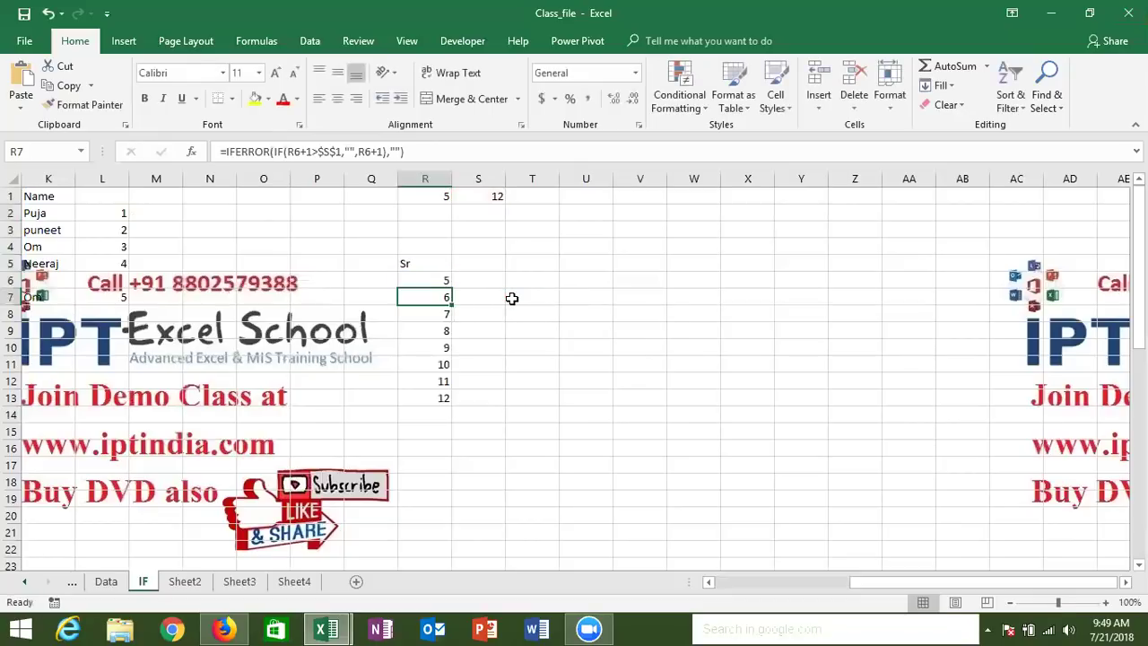
click(616, 260)
key(Right)
key(Right)
key(Left)
key(Left)
key(Left)
key(Up)
key(Up)
key(Up)
key(Up)
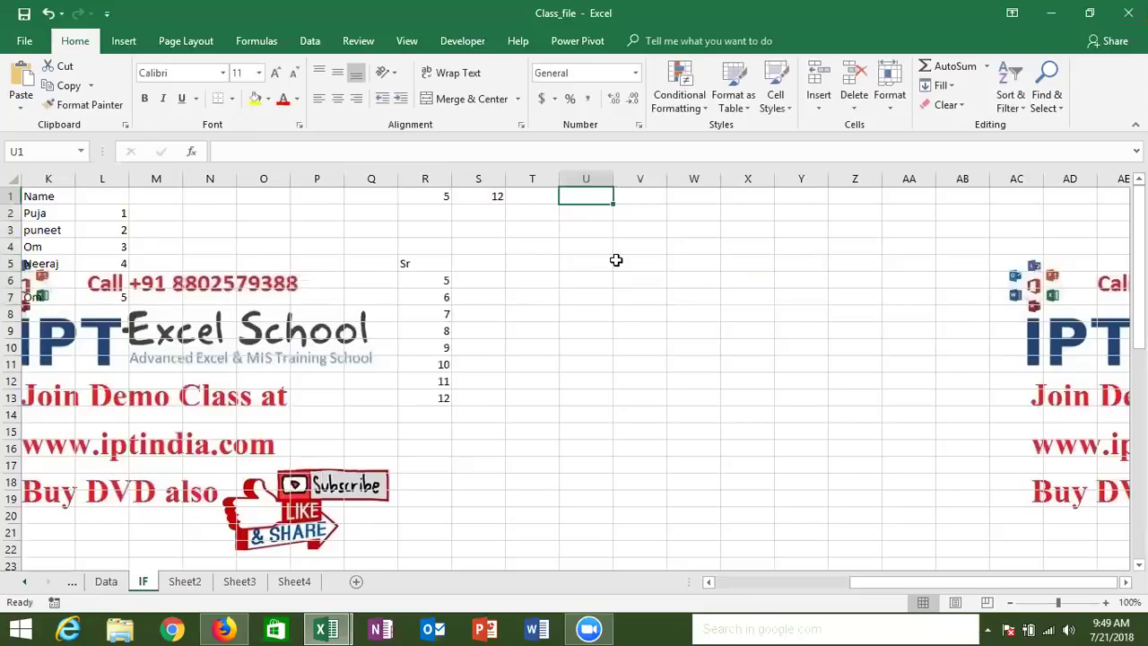
Enter the scores 85, 25, 52, 36, 63, 25, 63, 36, 52, 36, 45, 25 in U1:U12.
text(85)
key(Return)
text(25)
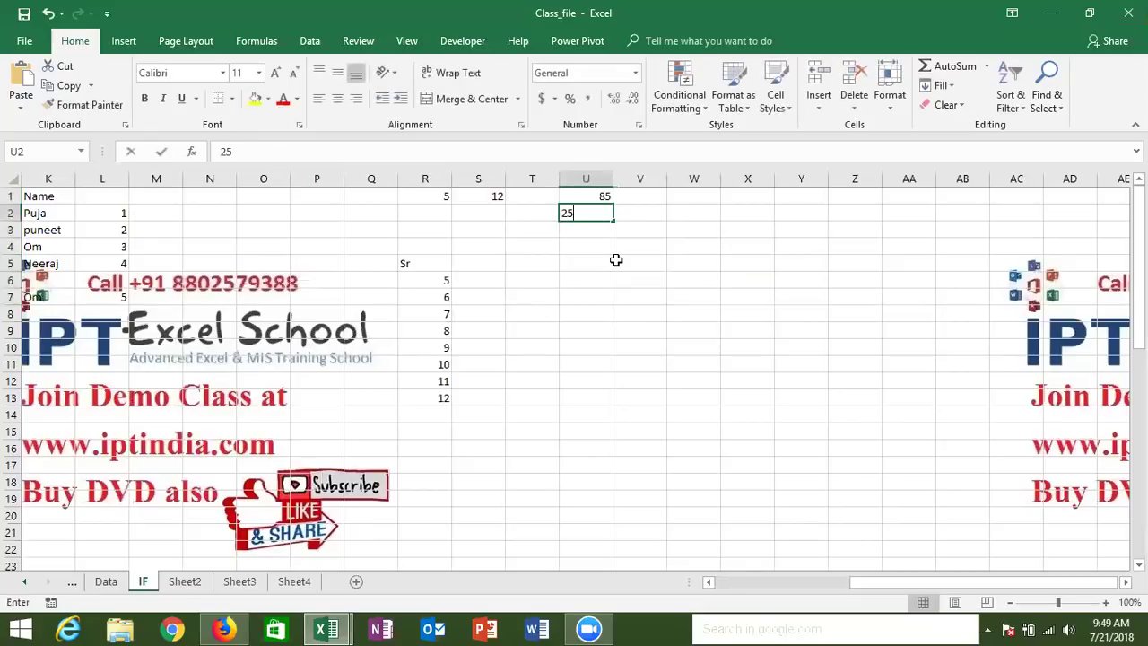
key(Return)
text(52)
key(Return)
text(36)
key(Return)
text(63)
key(Return)
text(25)
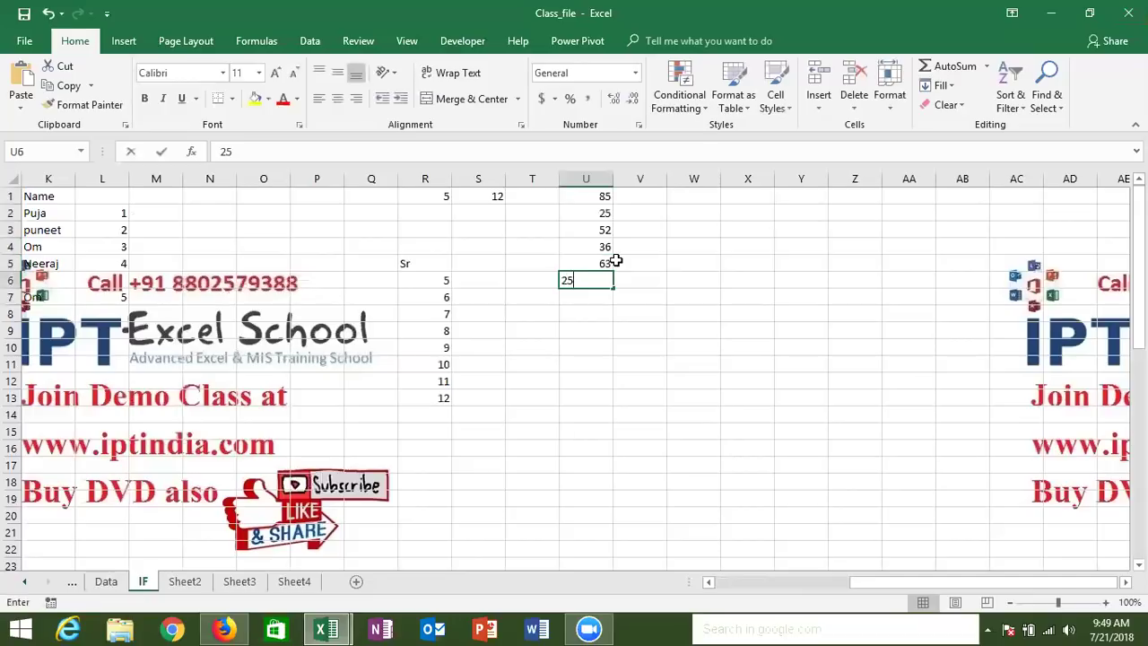
key(Return)
text(63)
key(Return)
text(36)
key(Return)
text(52)
key(Return)
text(36)
key(Return)
text(45)
key(Return)
text(25)
key(Return)
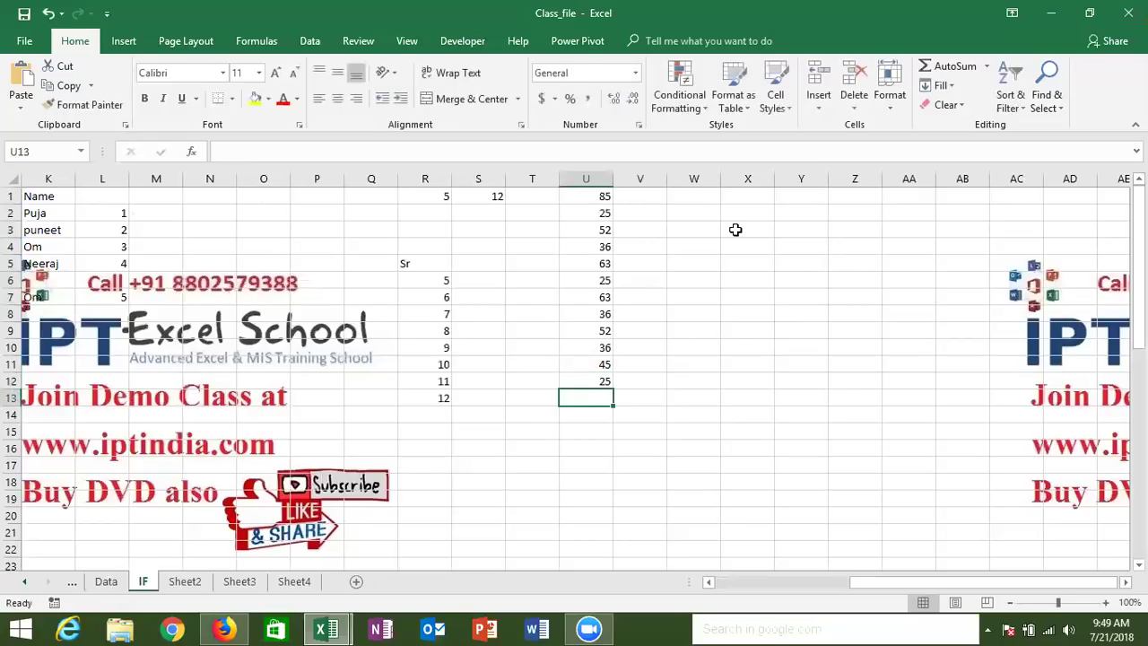
Put the band 85-95 in W2 and 800 in X2.
click(715, 216)
text(85-95)
key(Tab)
text(800)
key(ctrl+Return)
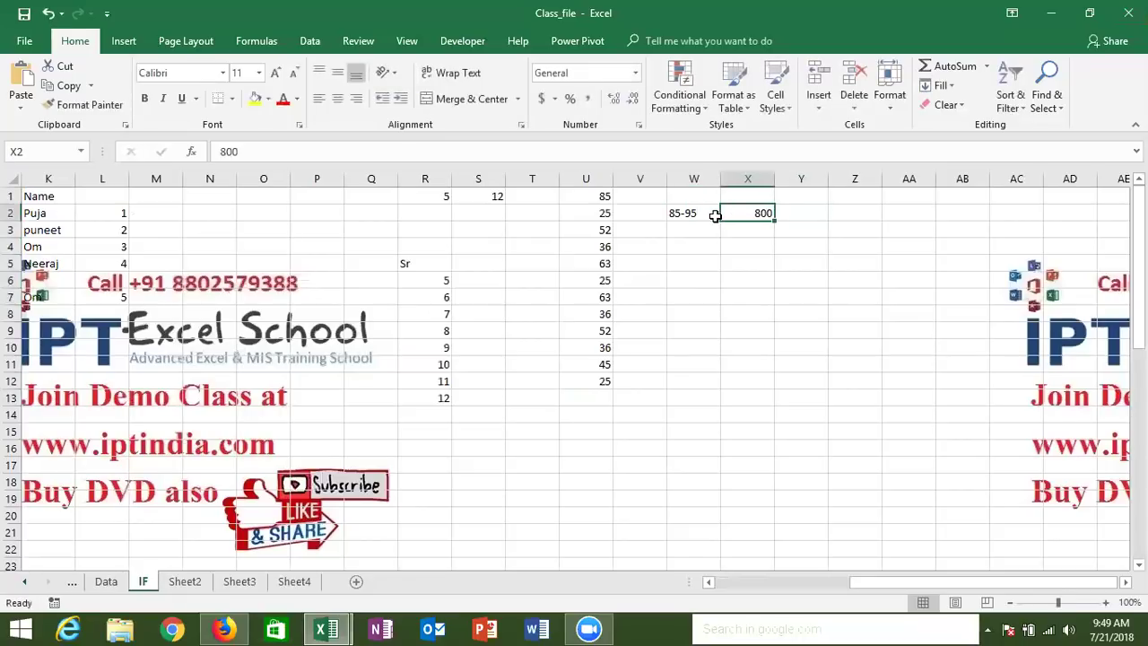
Start an =IF(AND( formula in cell V1.
key(Left)
key(Left)
key(Left)
key(Right)
key(Up)
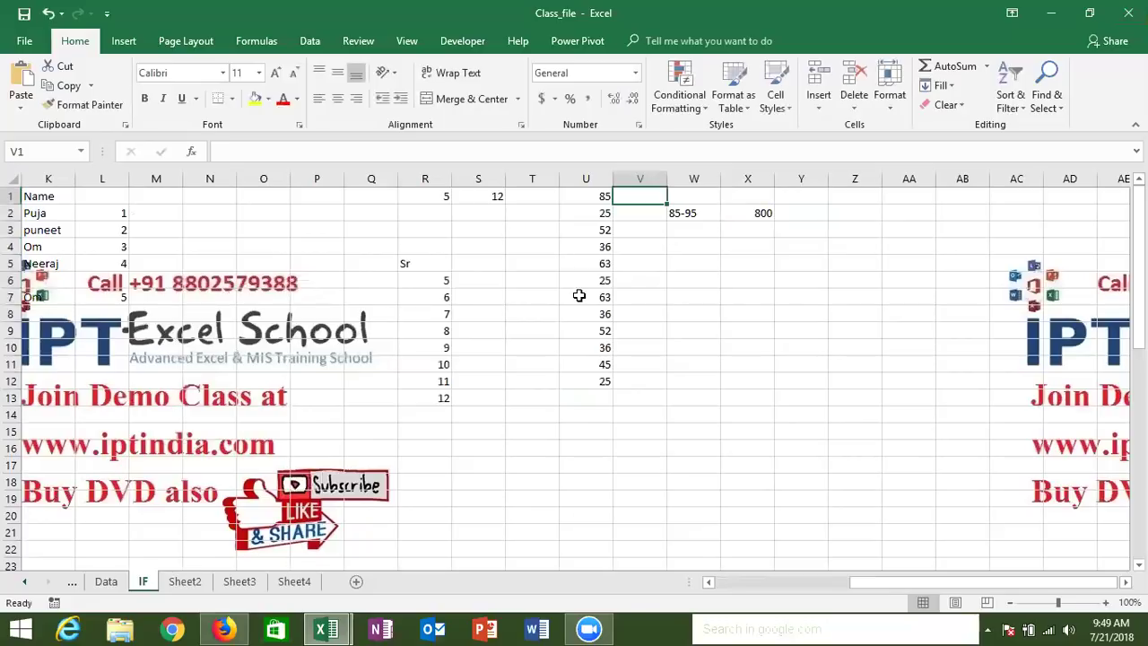
text(=)
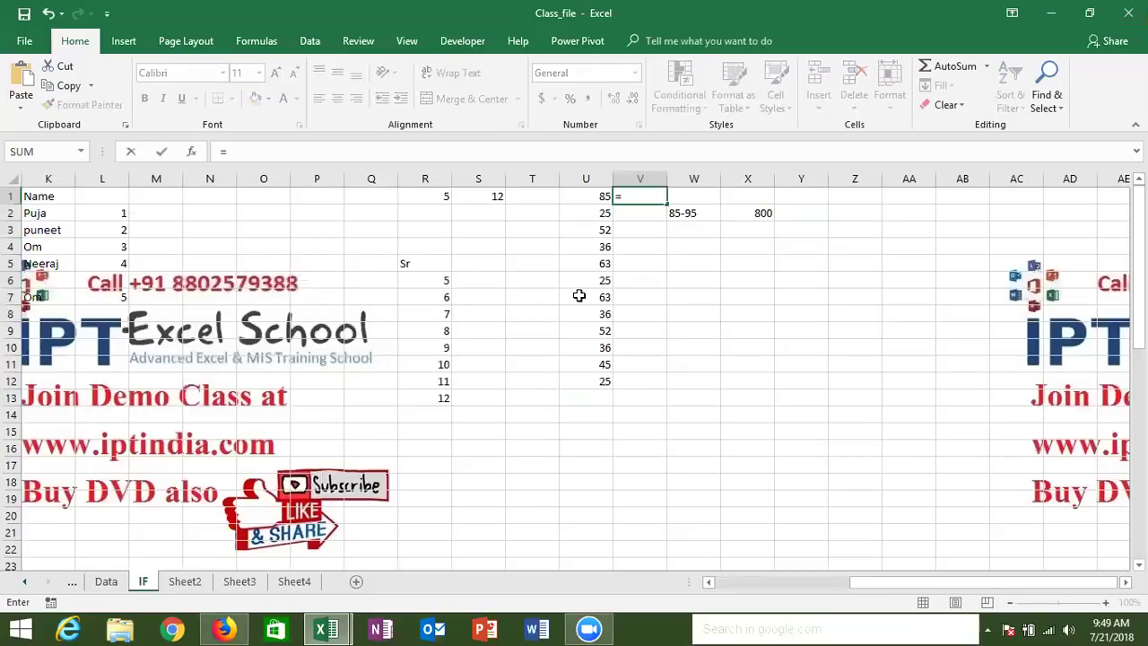
text(IF()
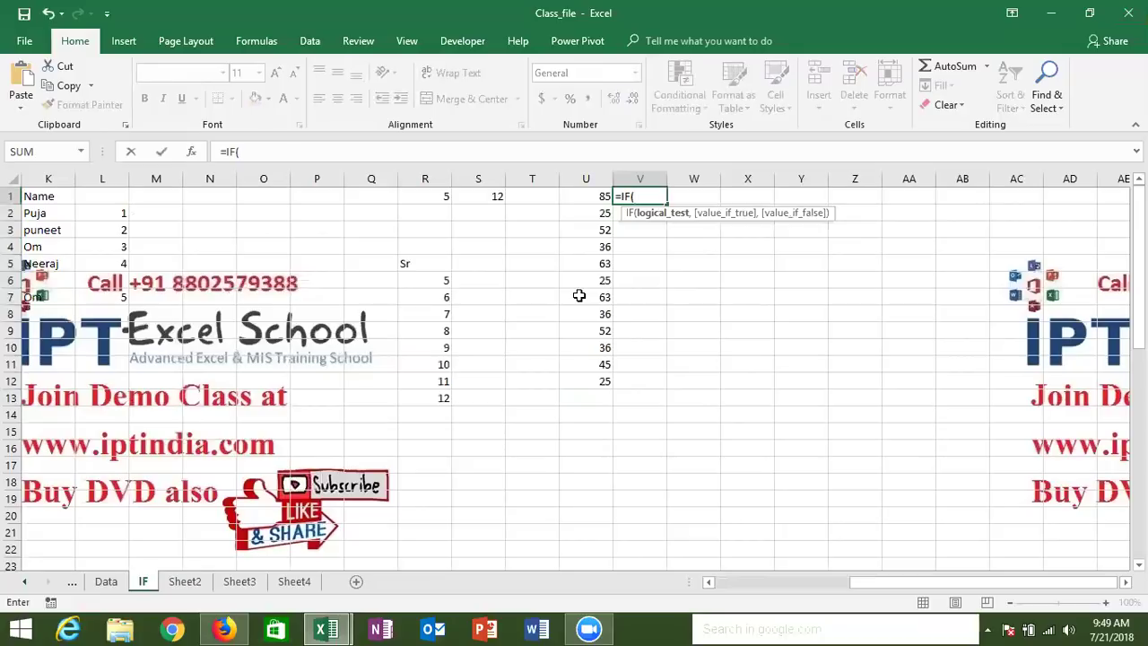
text(AND()
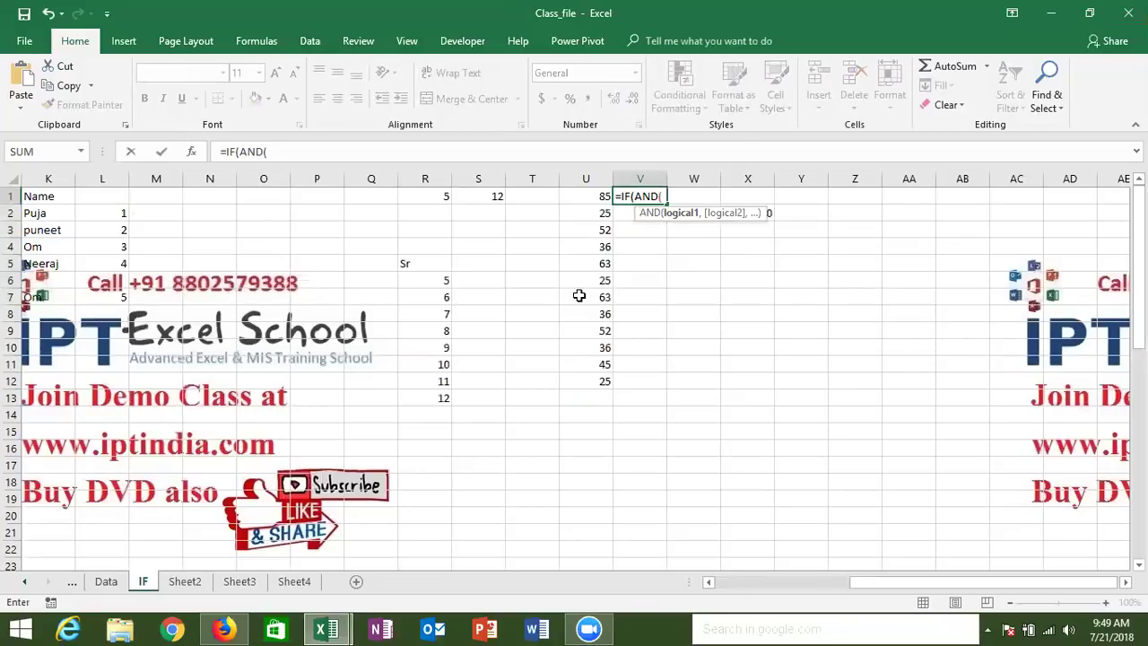
Finish V1 as =IF(AND(U1>=85,U1<=95),800,0), accepting Excel's suggested correction.
key(Left)
text(>)
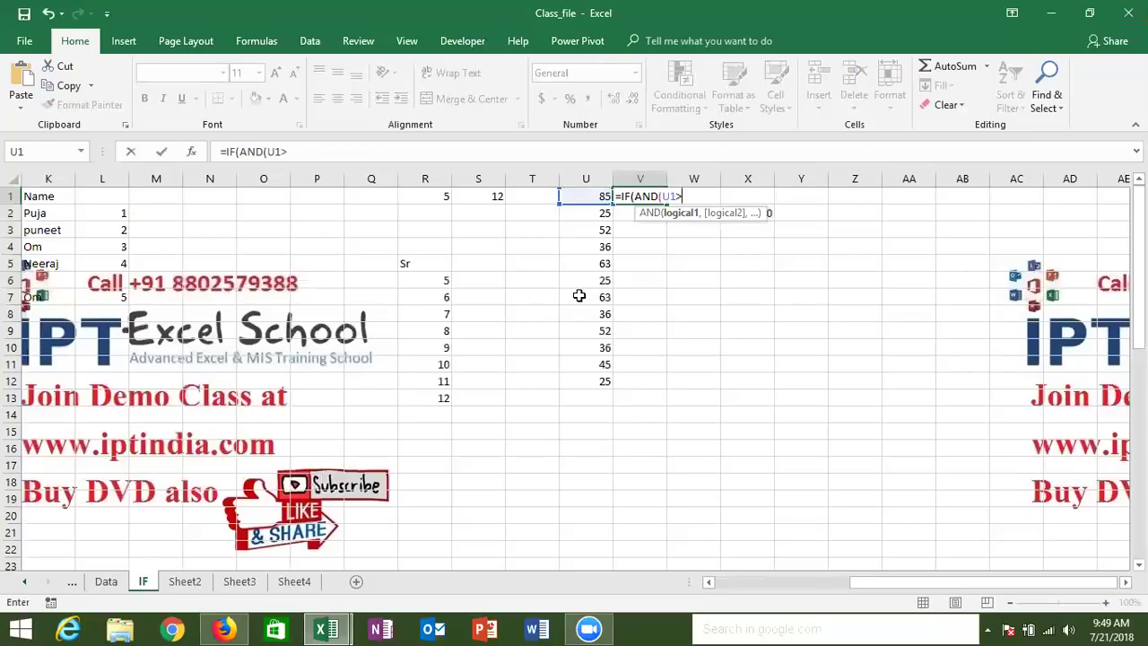
text(=8)
text(5,)
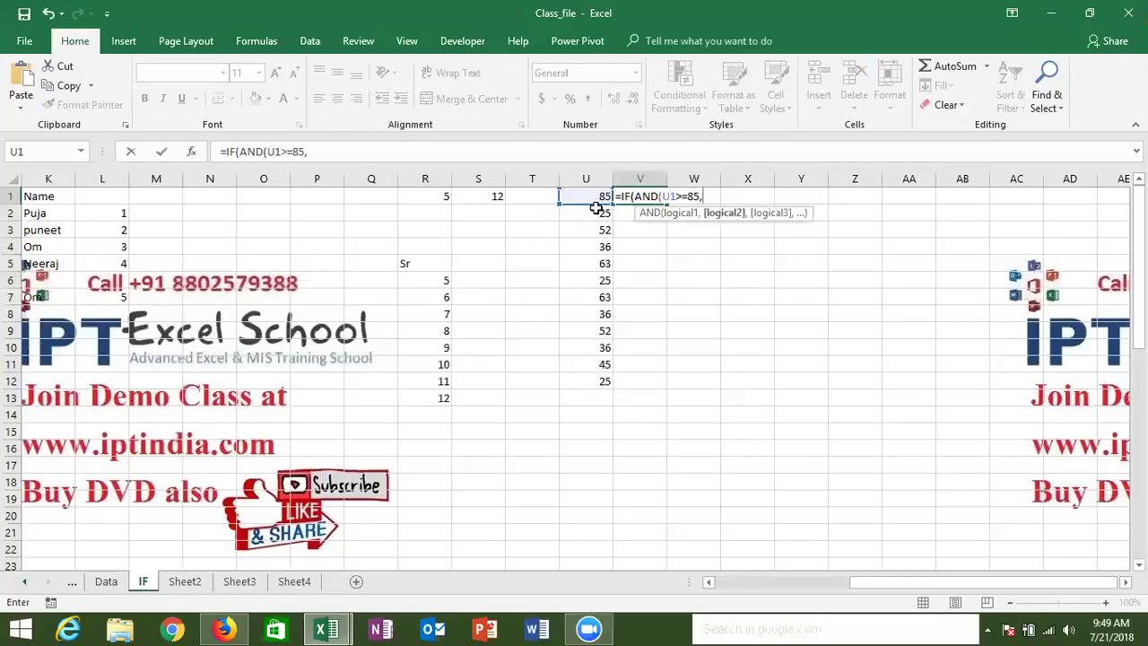
click(597, 197)
text(<=85)
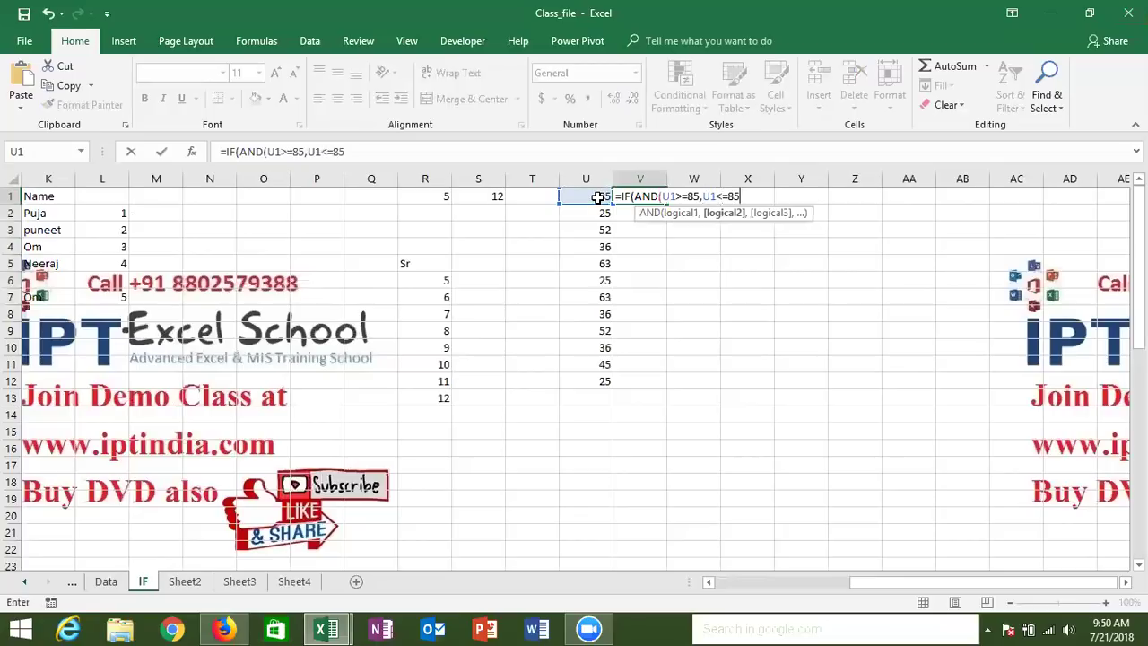
key(BackSpace)
key(BackSpace)
text(95))
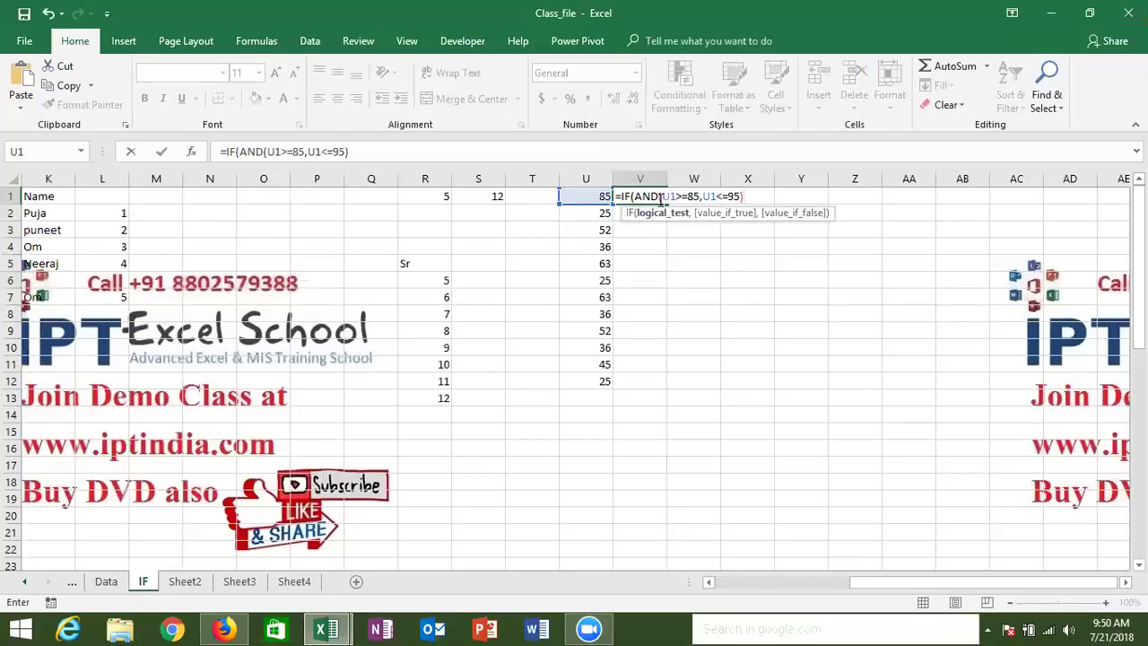
text(,)
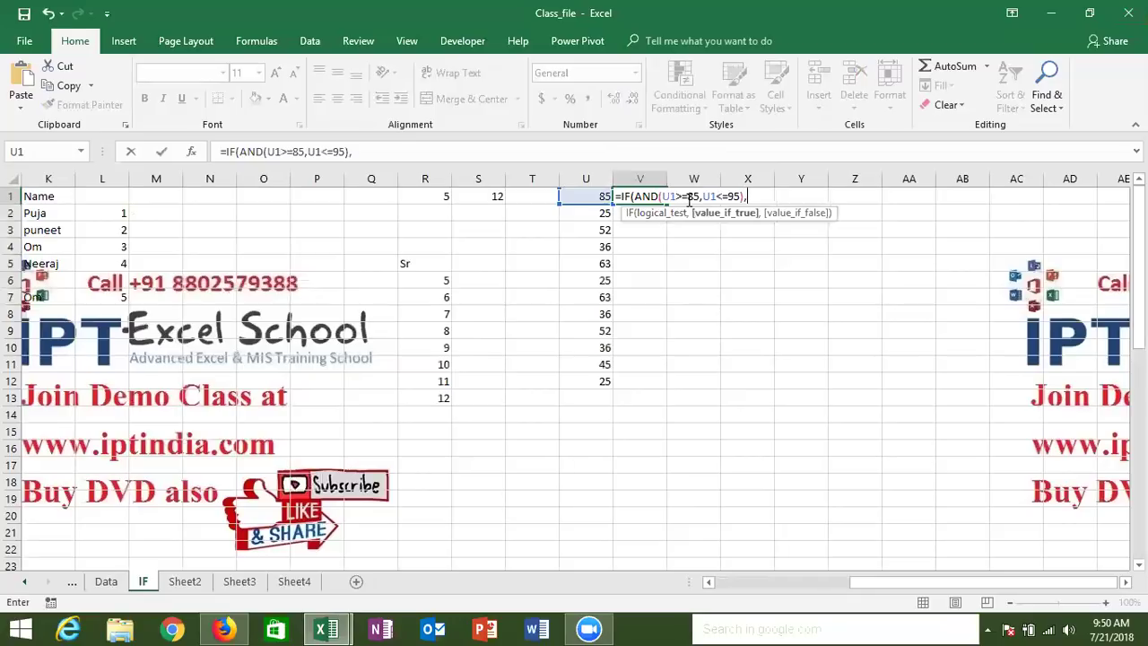
text(800,0)
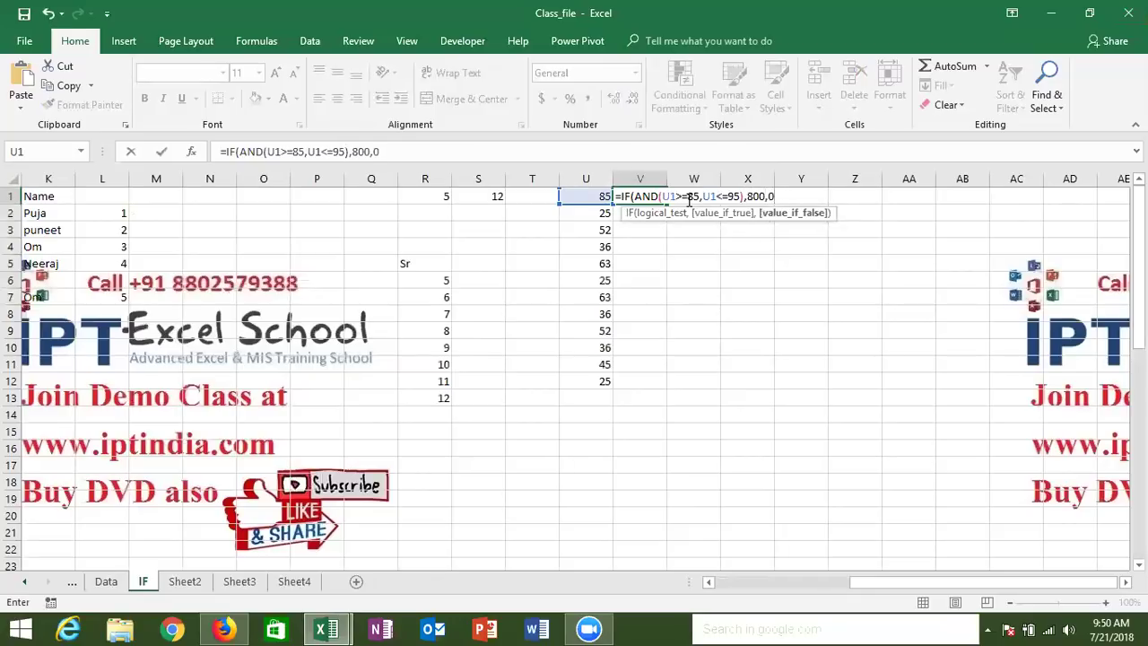
key(Return)
key(Tab)
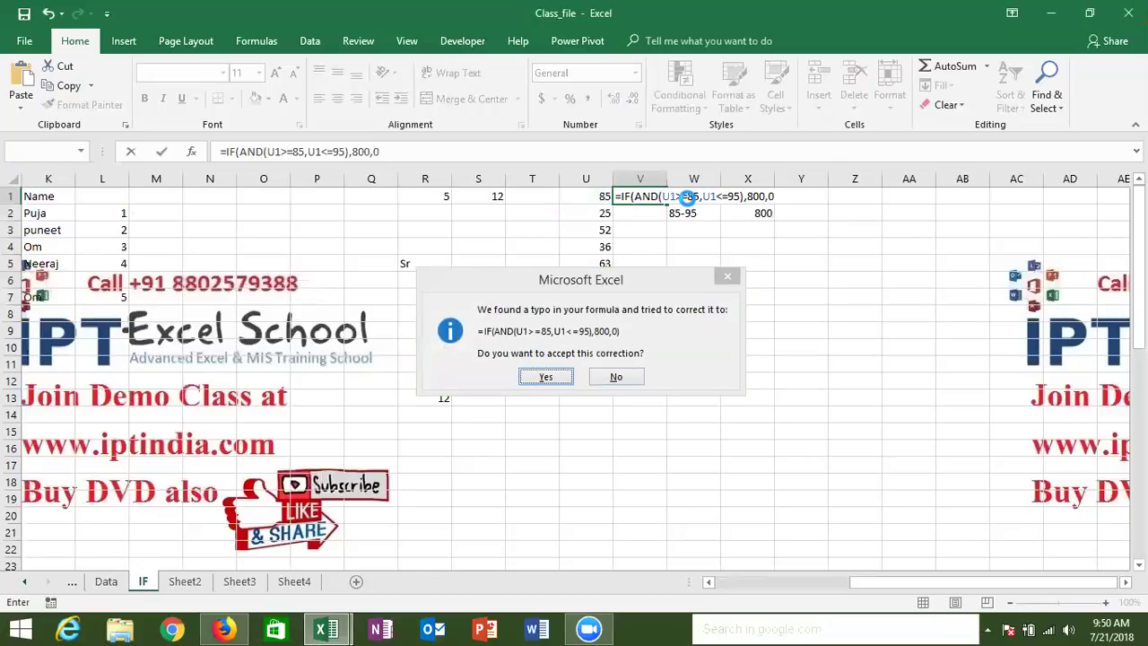
key(Return)
key(Up)
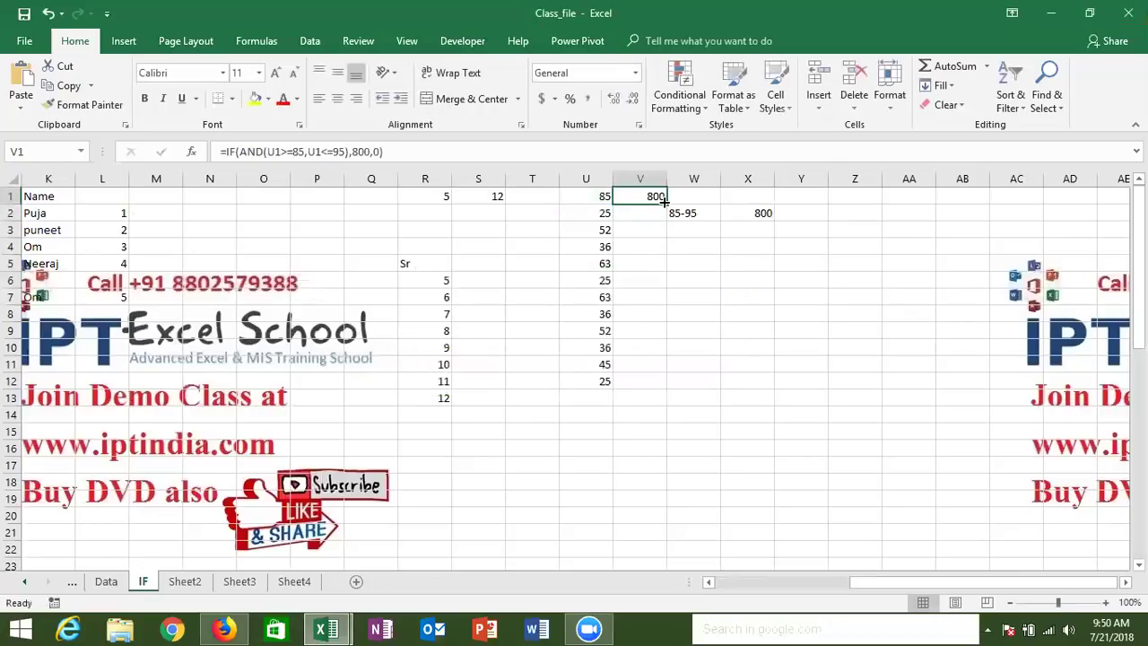
Fill the V1 formula down to V12, then undo the trial values typed in V6 and V9.
double_click(667, 206)
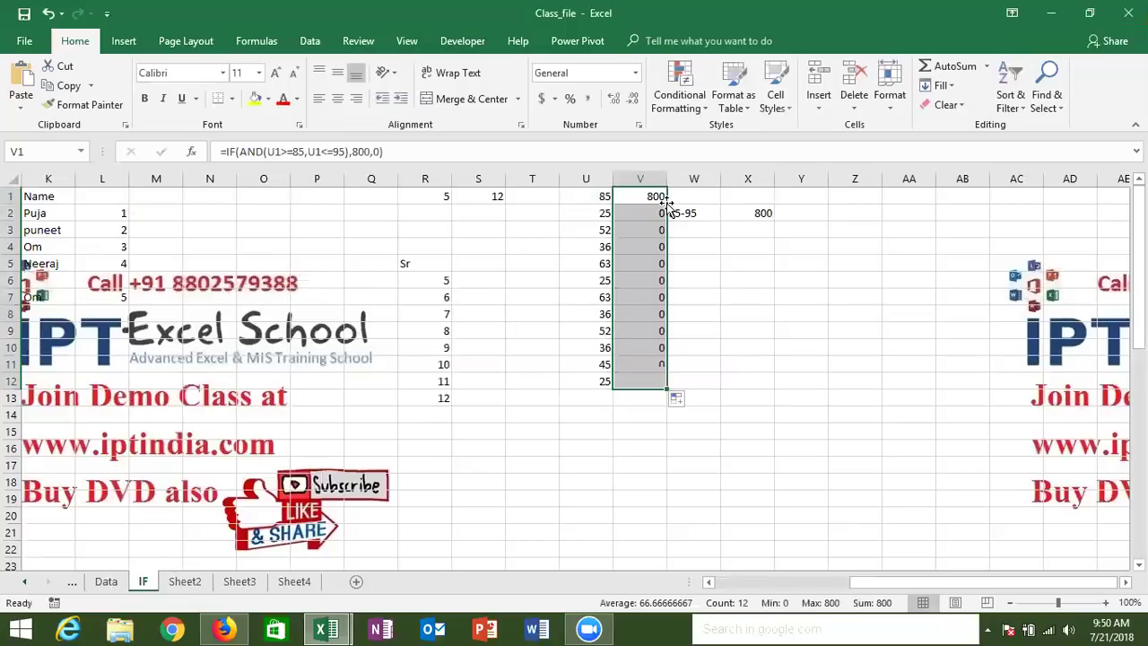
click(646, 278)
text(87)
key(Return)
click(652, 333)
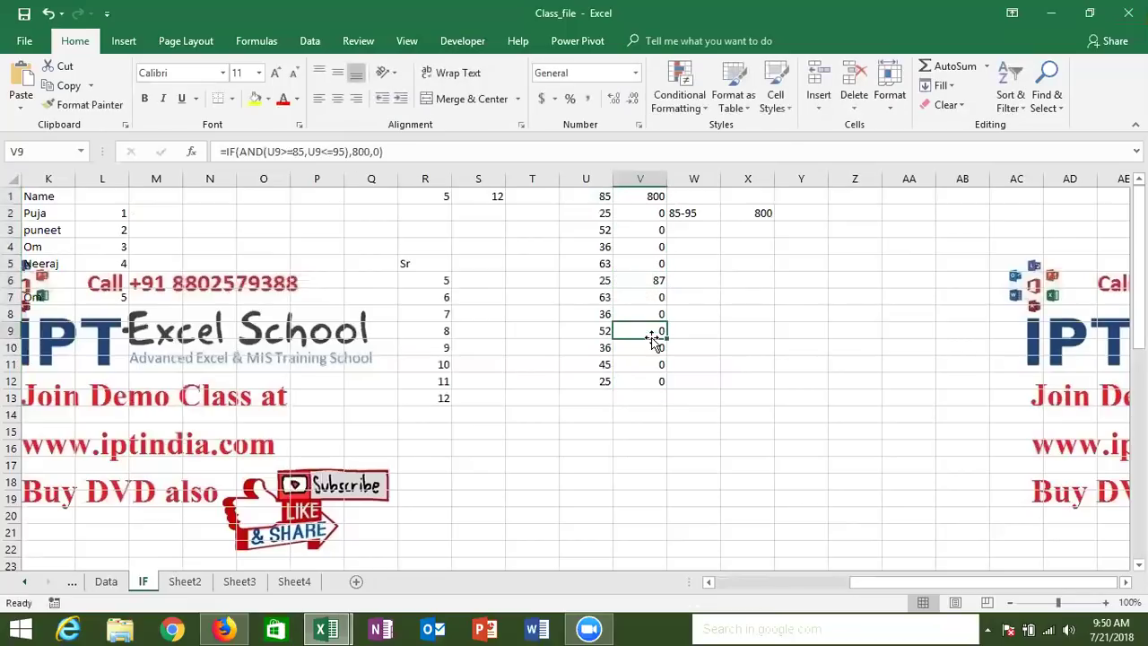
text(97)
key(Return)
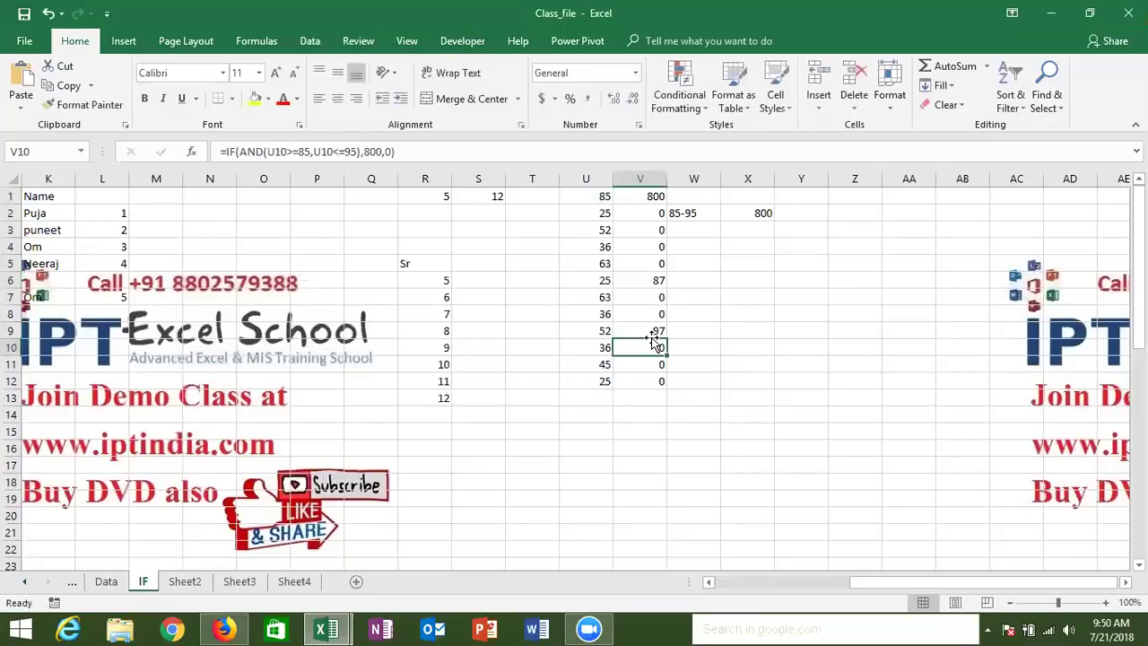
key(ctrl+z)
key(ctrl+z)
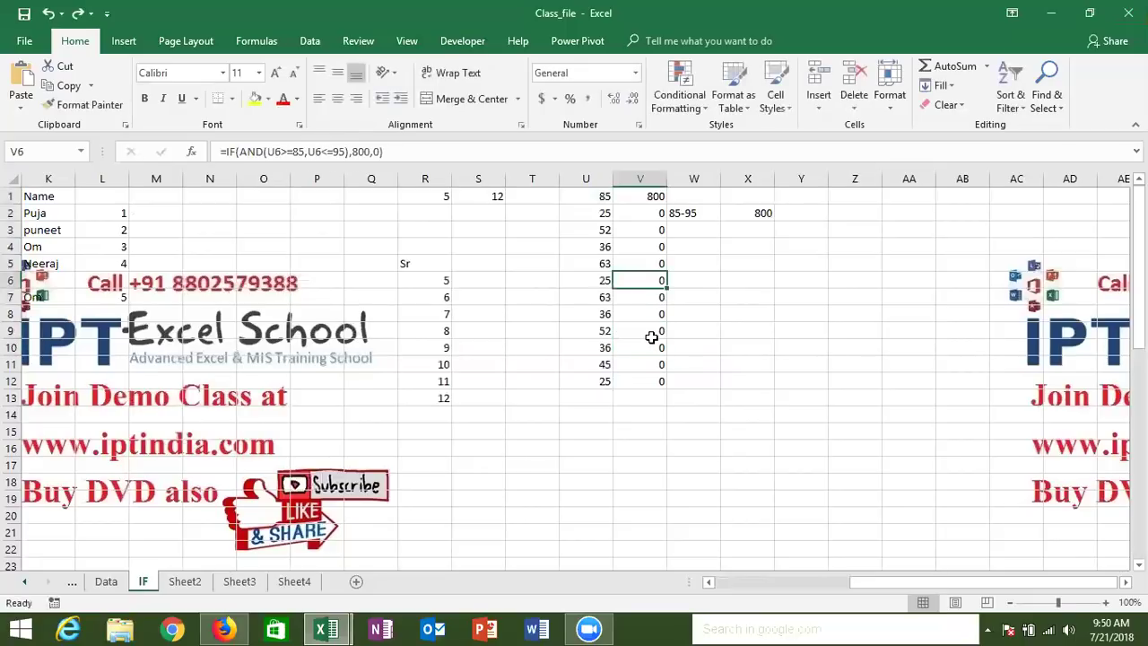
Change U6 to 97 and U7 to 87 so V7 returns 800.
key(Left)
text(97)
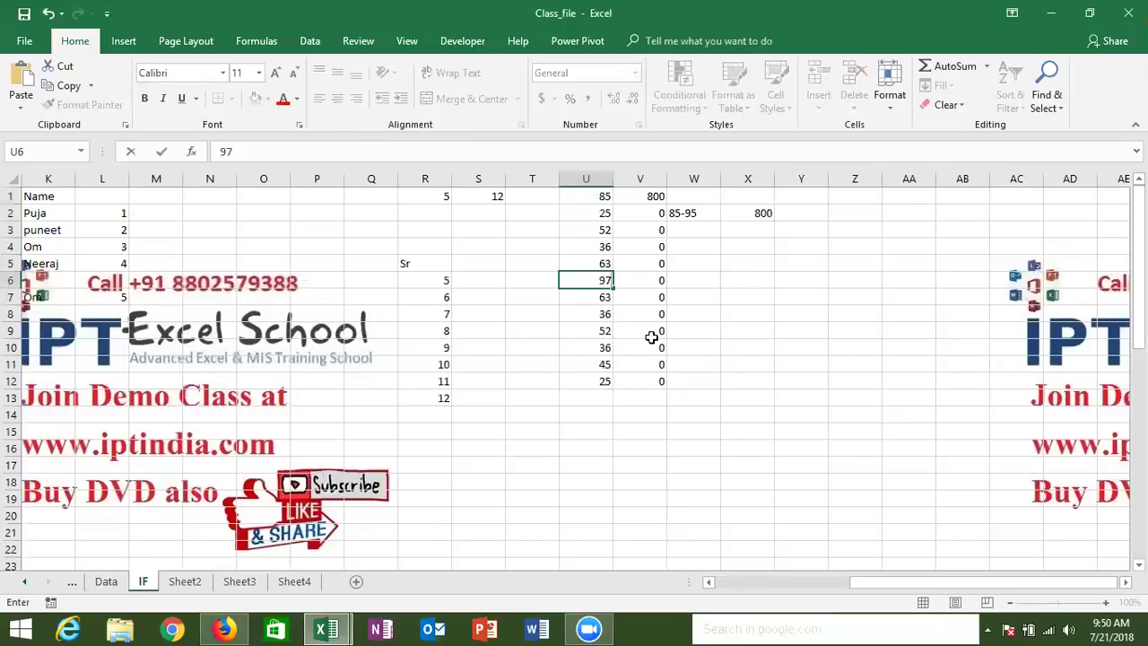
key(Return)
text(87)
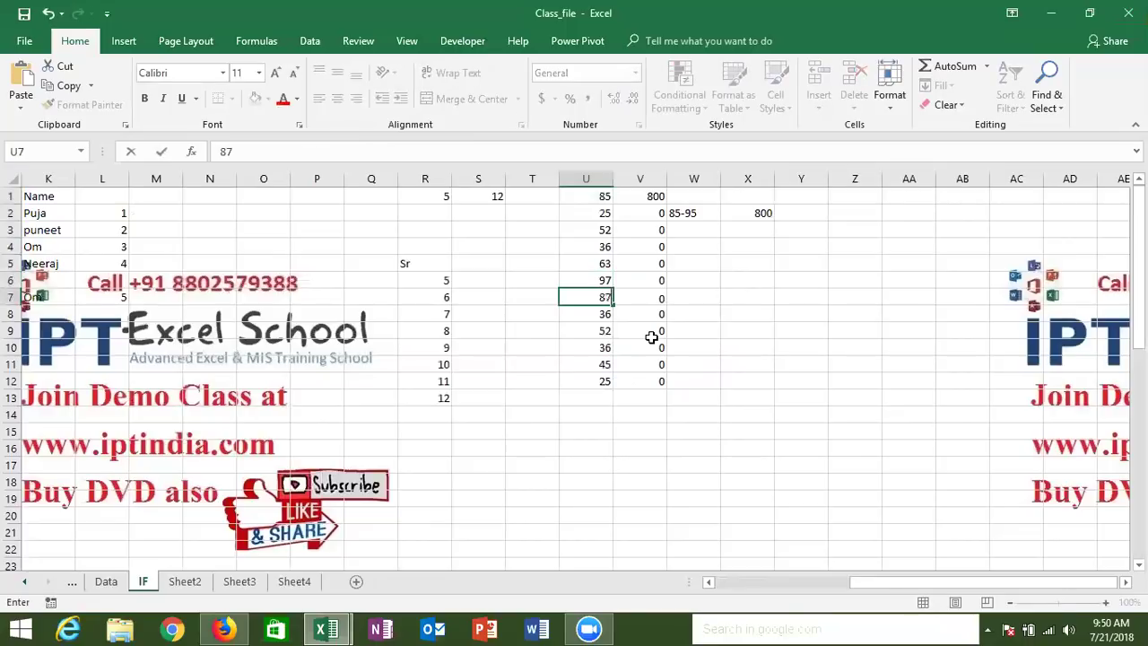
key(Return)
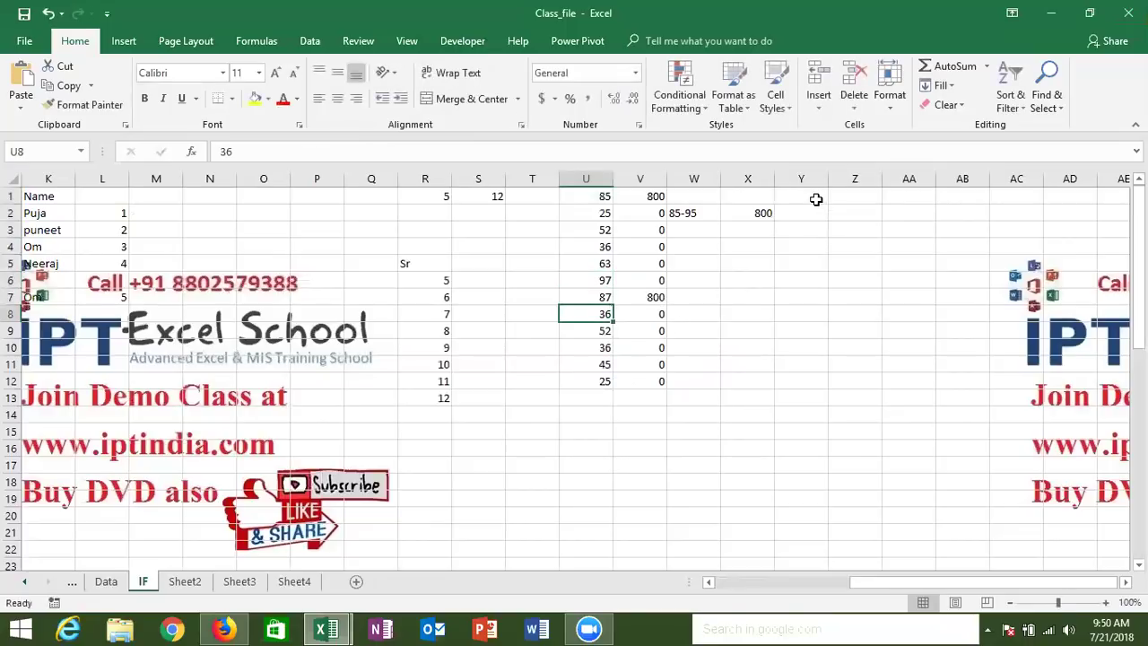
click(816, 199)
key(Right)
key(Right)
key(Right)
key(Right)
key(Left)
key(Left)
key(Left)
key(Left)
key(Left)
key(Left)
key(Left)
key(Left)
key(Left)
key(Left)
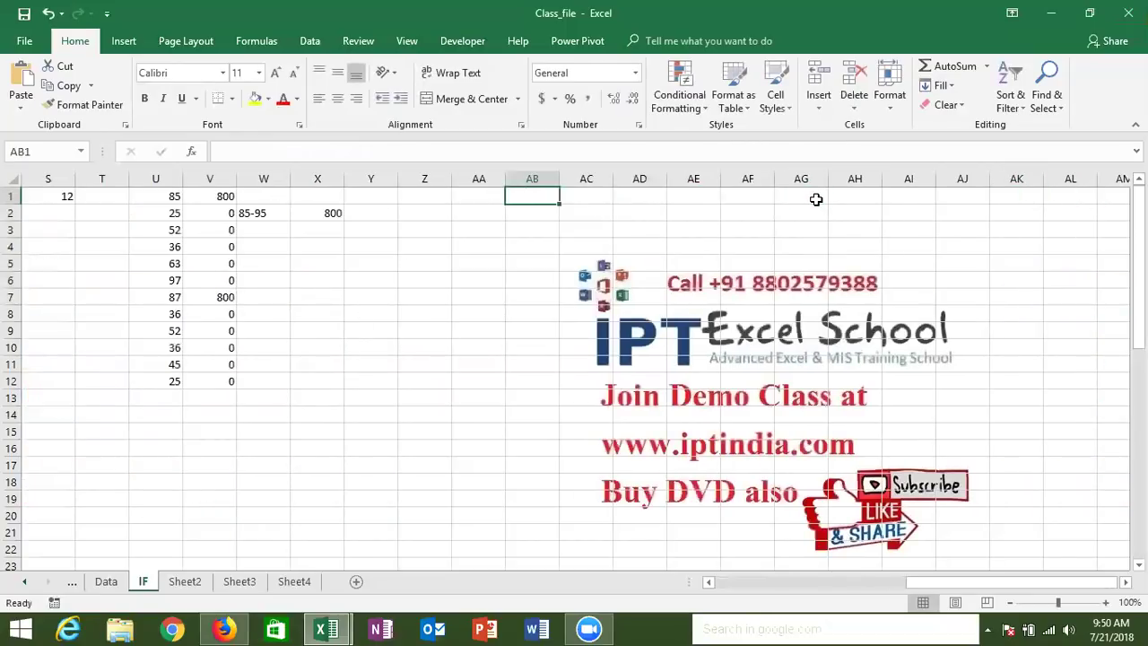
key(Left)
key(Left)
Add headings Name in Z1 and S-1, S-2, S-3 across AA1:AC1.
text(S)
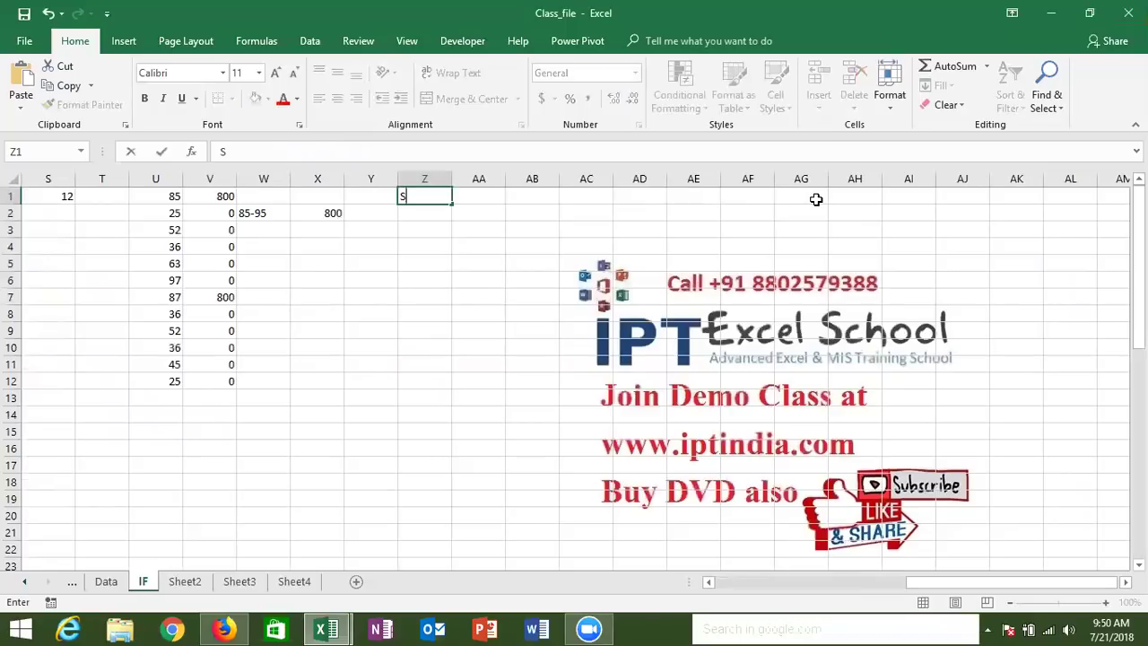
key(BackSpace)
text(Name)
key(Return)
key(Up)
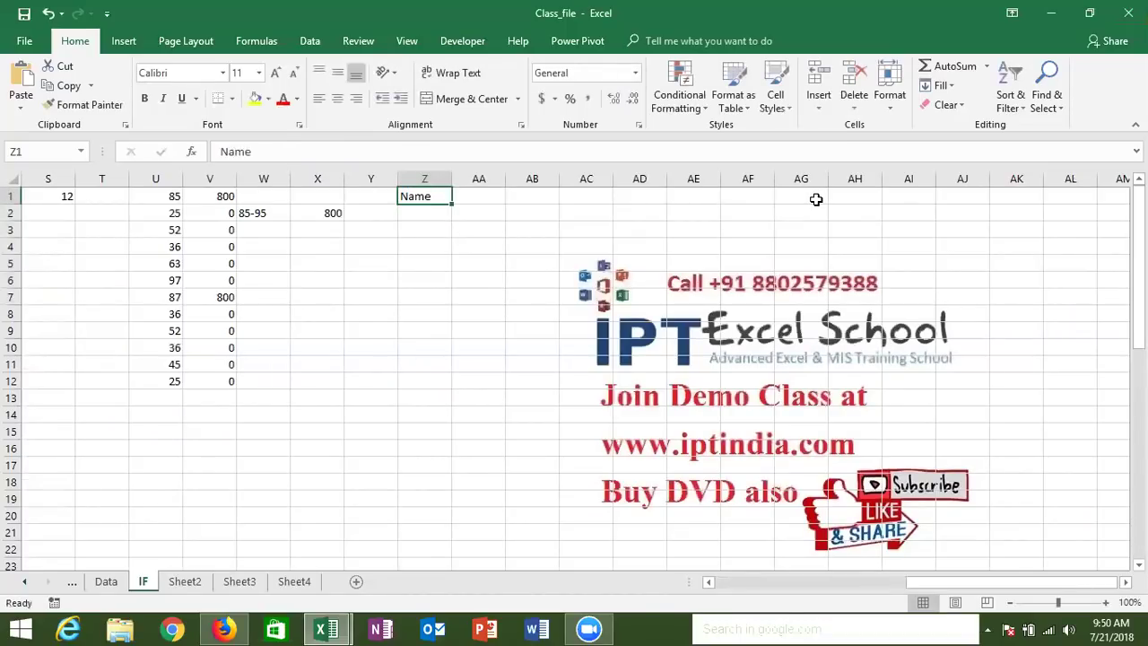
key(Right)
text(S)
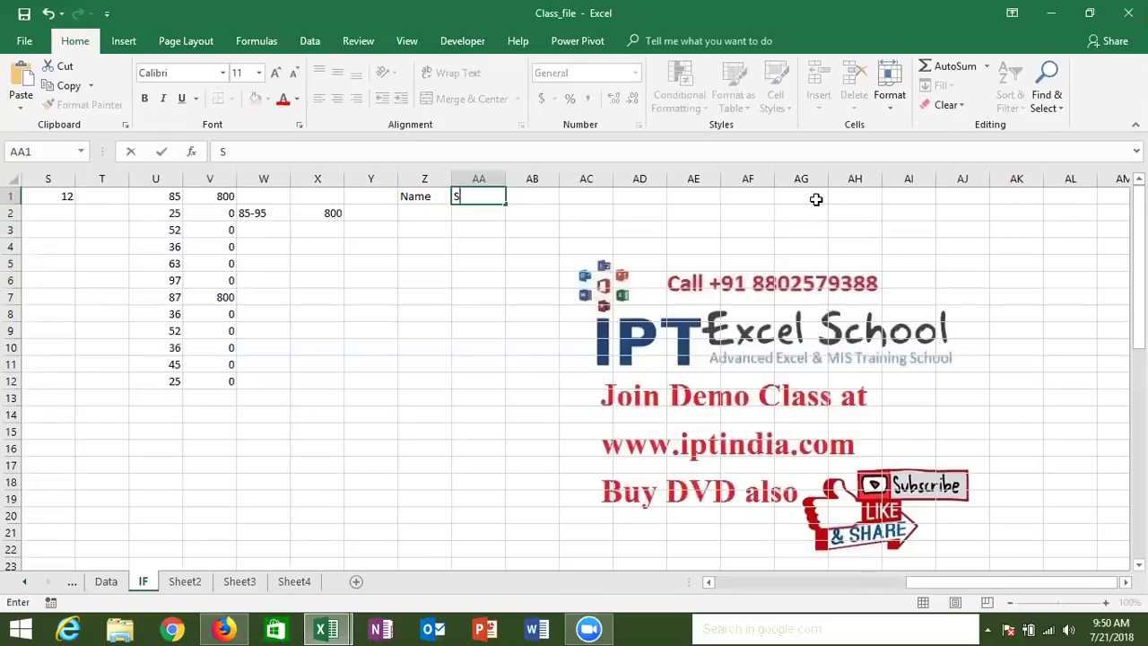
text(-1)
key(Return)
key(Up)
mouse_move(507, 203)
mouse_down()
mouse_move(679, 207)
mouse_move(628, 202)
mouse_up()
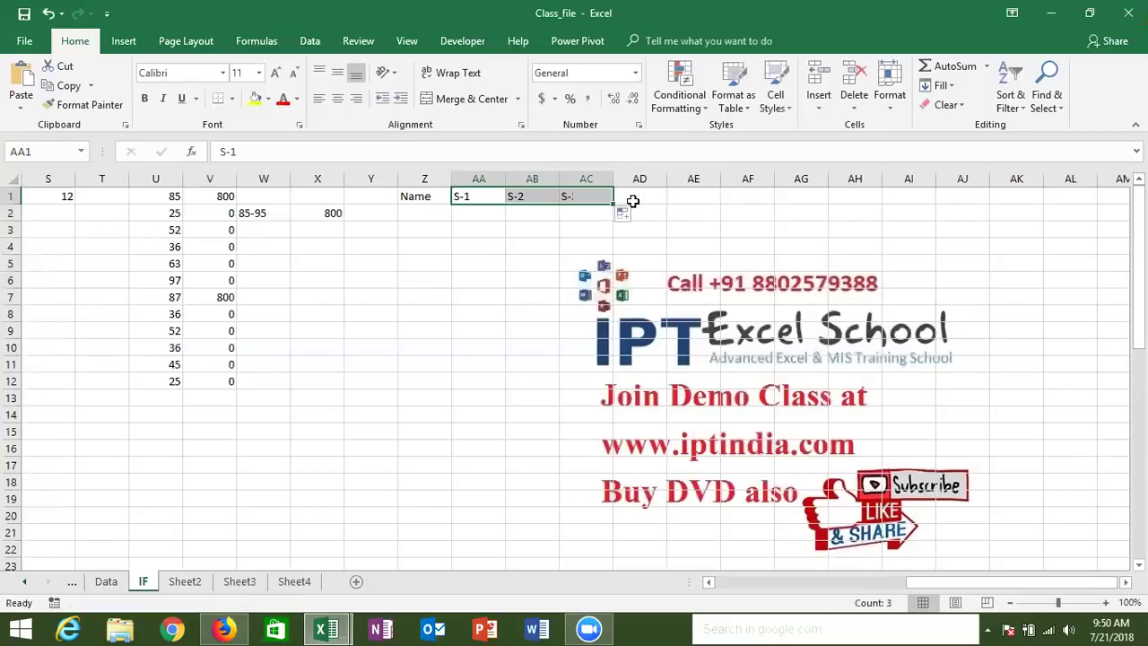
Enter three student names in Z2:Z4.
click(414, 212)
text(Pu)
key(Return)
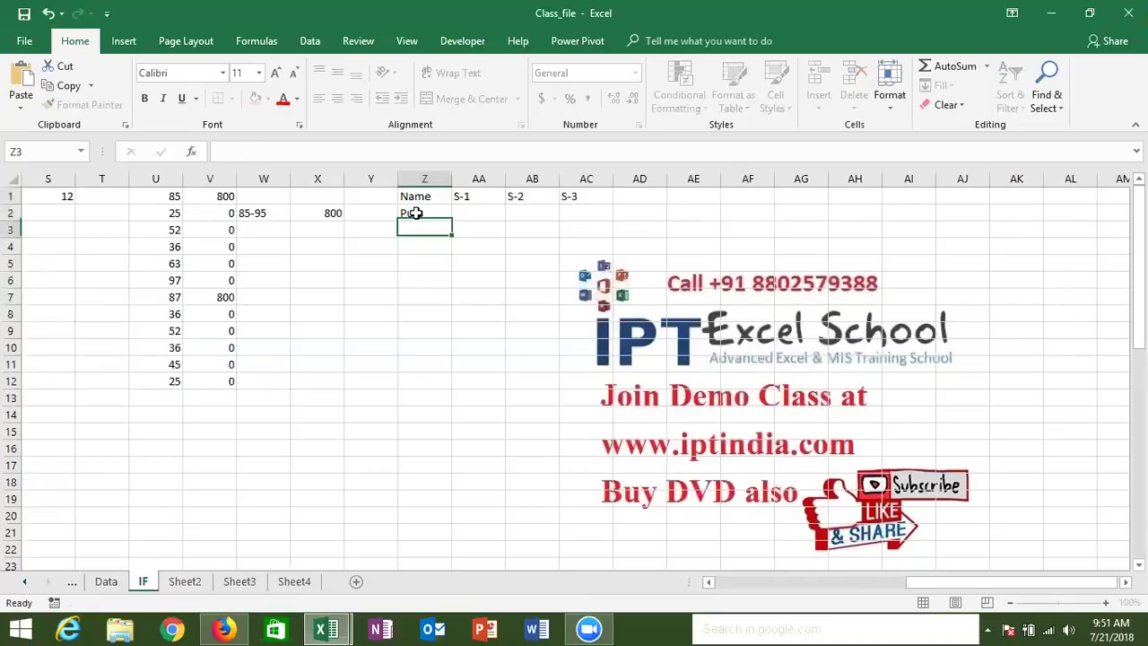
text(Neeja)
key(Return)
text(Kavit)
key(Return)
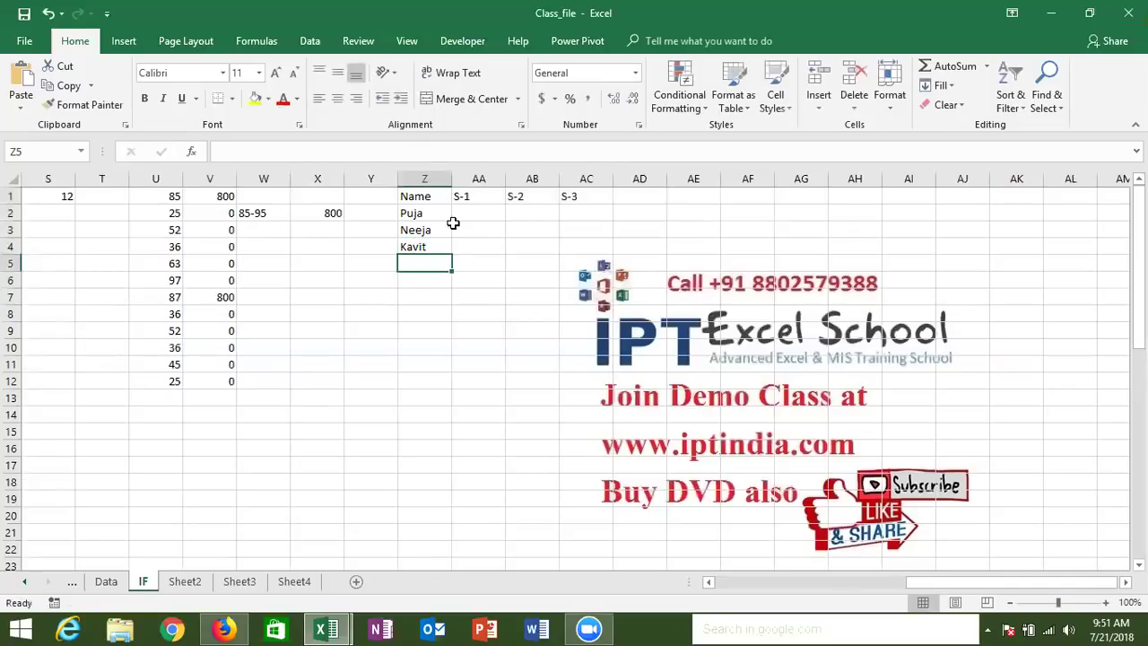
Enter the first student's scores 85, 25, 65, with a stray 45 landing in AD2.
click(475, 208)
text(85)
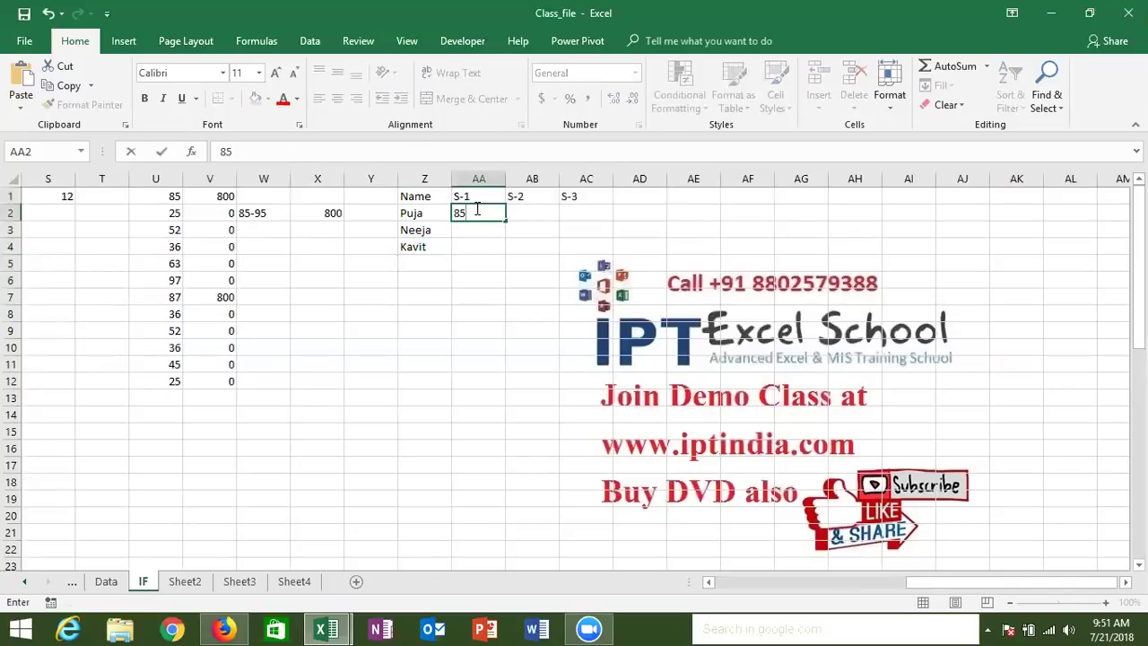
key(Tab)
text(25)
key(Tab)
text(65)
key(Tab)
text(45)
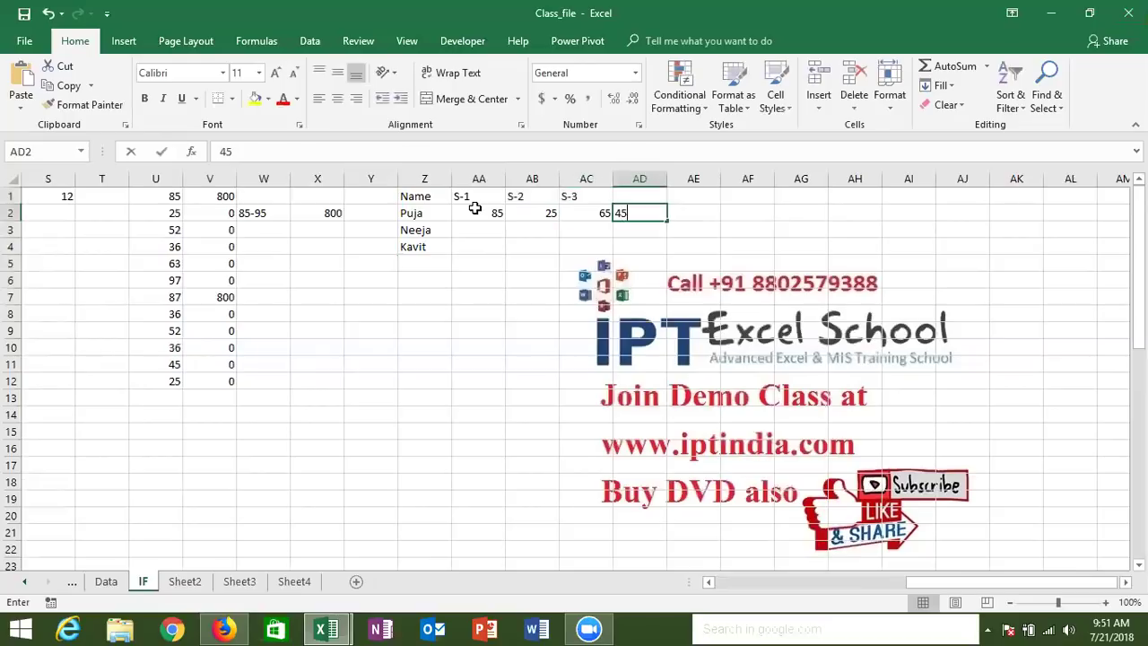
key(Tab)
key(Left)
key(Return)
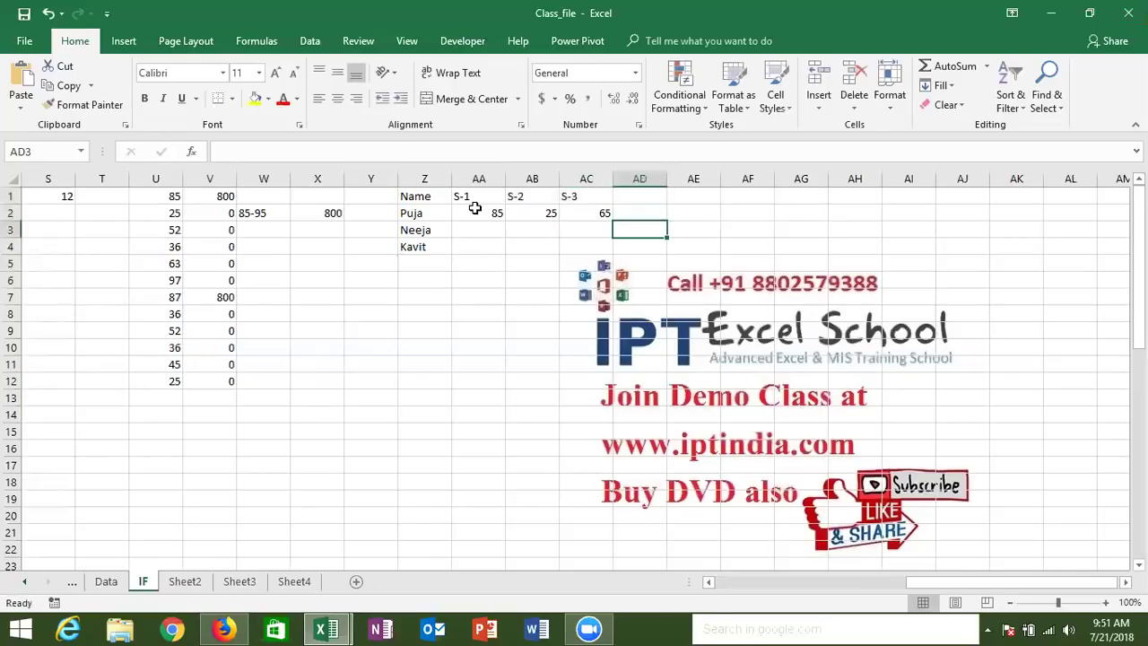
Enter scores 85, 65, 85 for row 3 and 75, 65, 25 for row 4.
key(Left)
key(Left)
key(Left)
text(85)
key(Tab)
text(6)
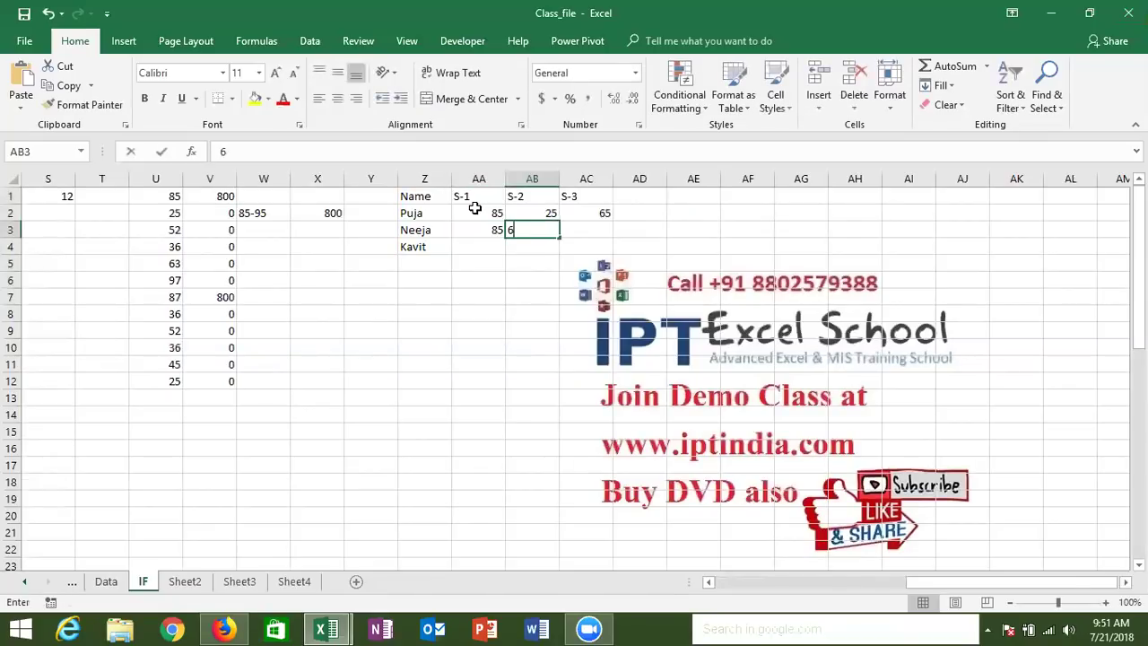
text(5)
key(Tab)
text(85)
key(Tab)
key(Return)
text(75)
key(Tab)
text(65)
key(Tab)
text(25)
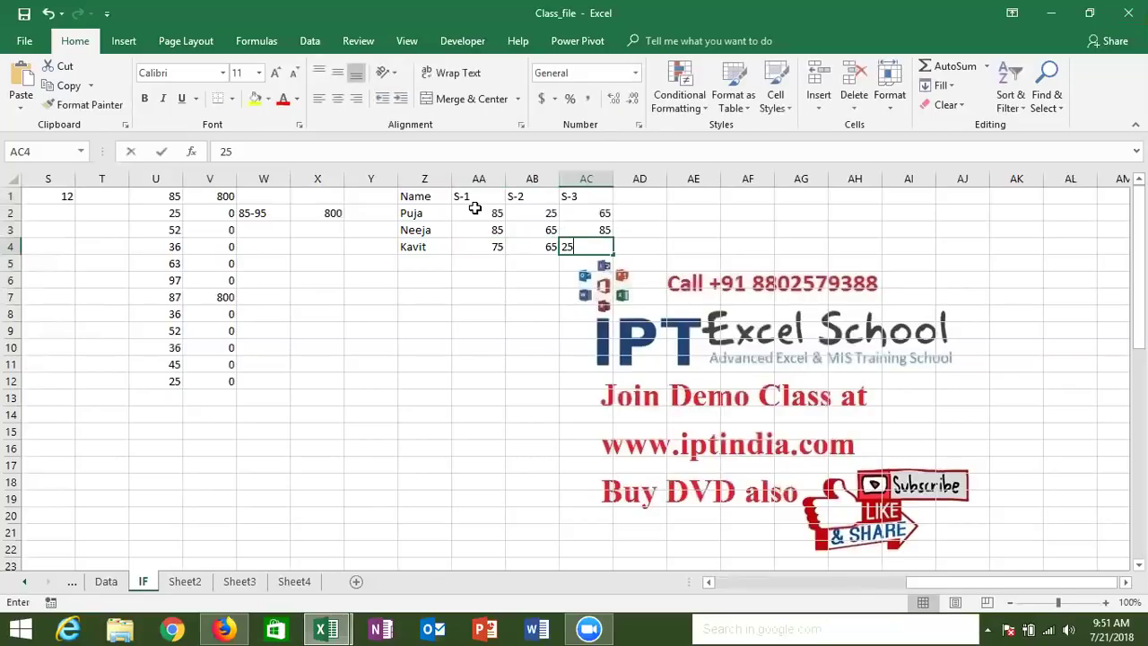
key(Tab)
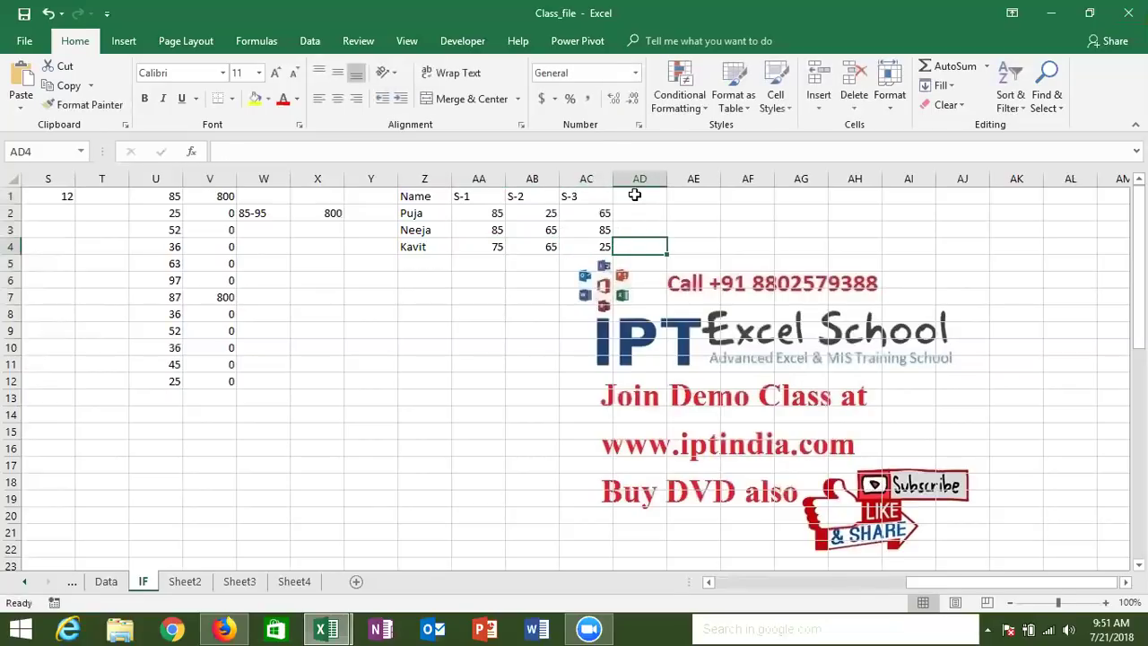
Write an AND formula in AD2 comparing AA2, AB2 and AC2 against 33.
click(634, 195)
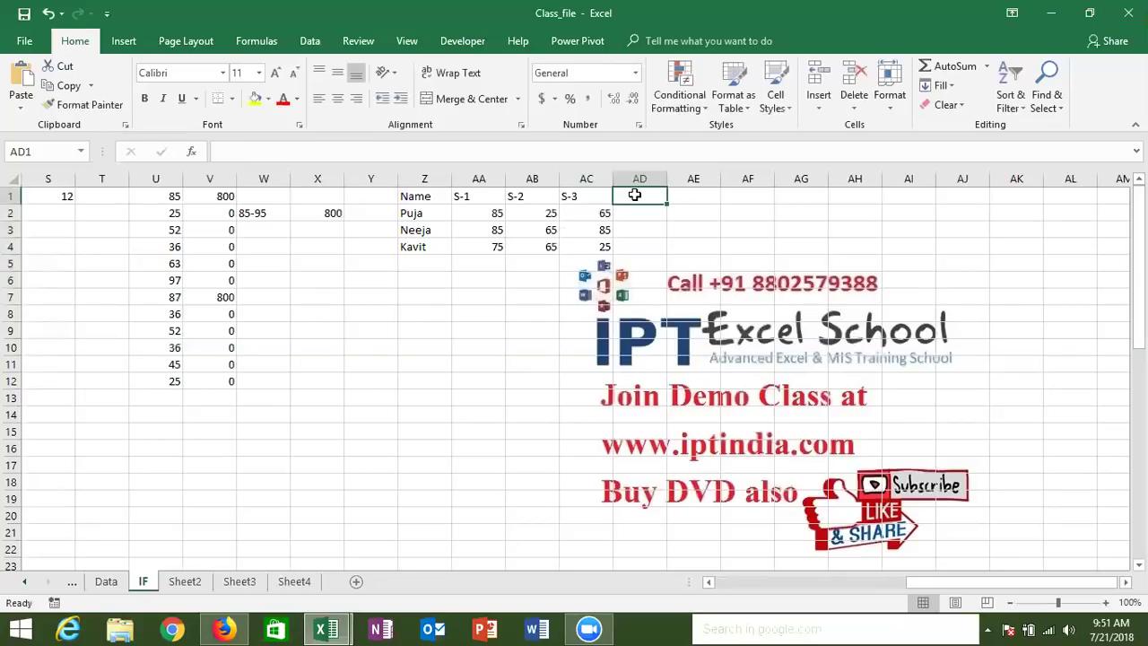
key(Down)
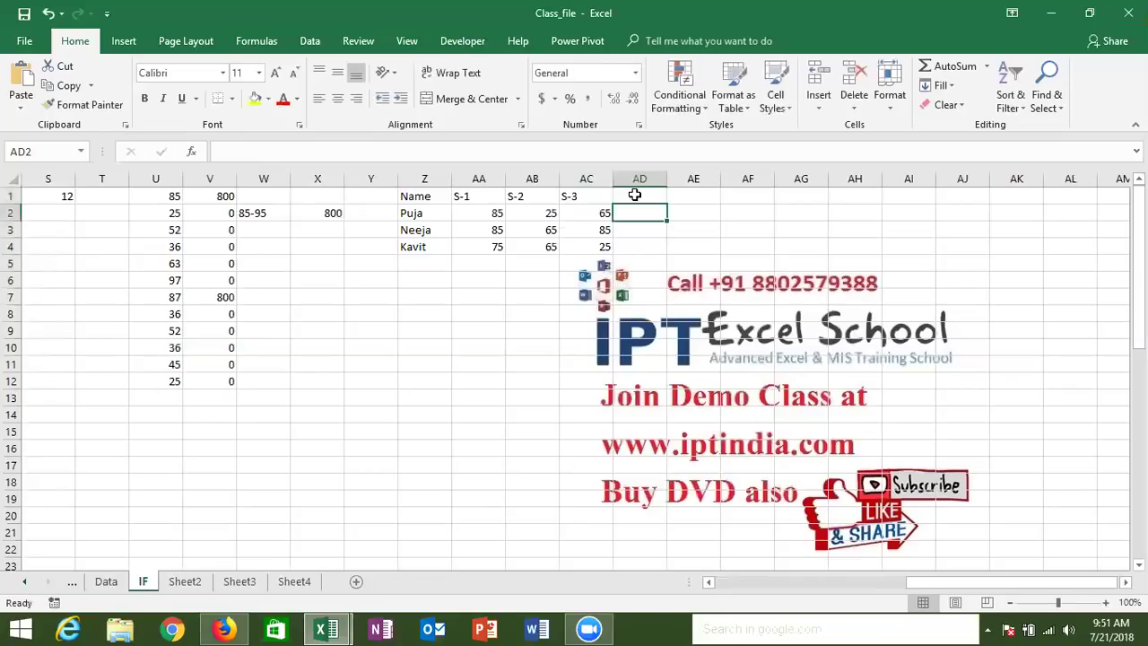
text(=)
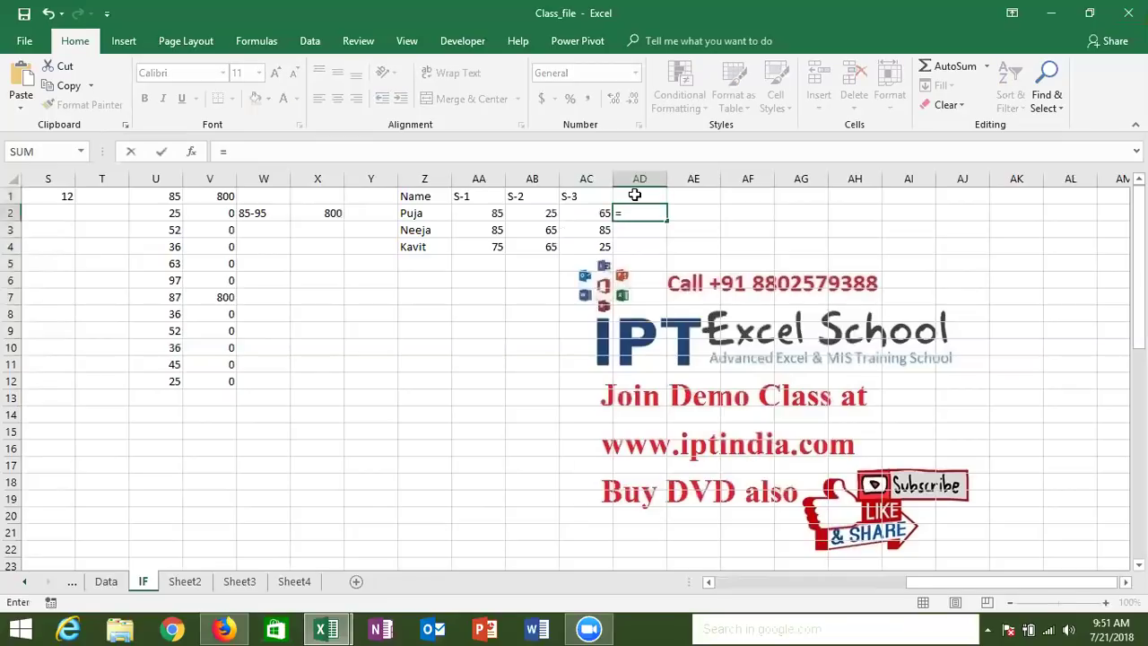
text(and)
key(Tab)
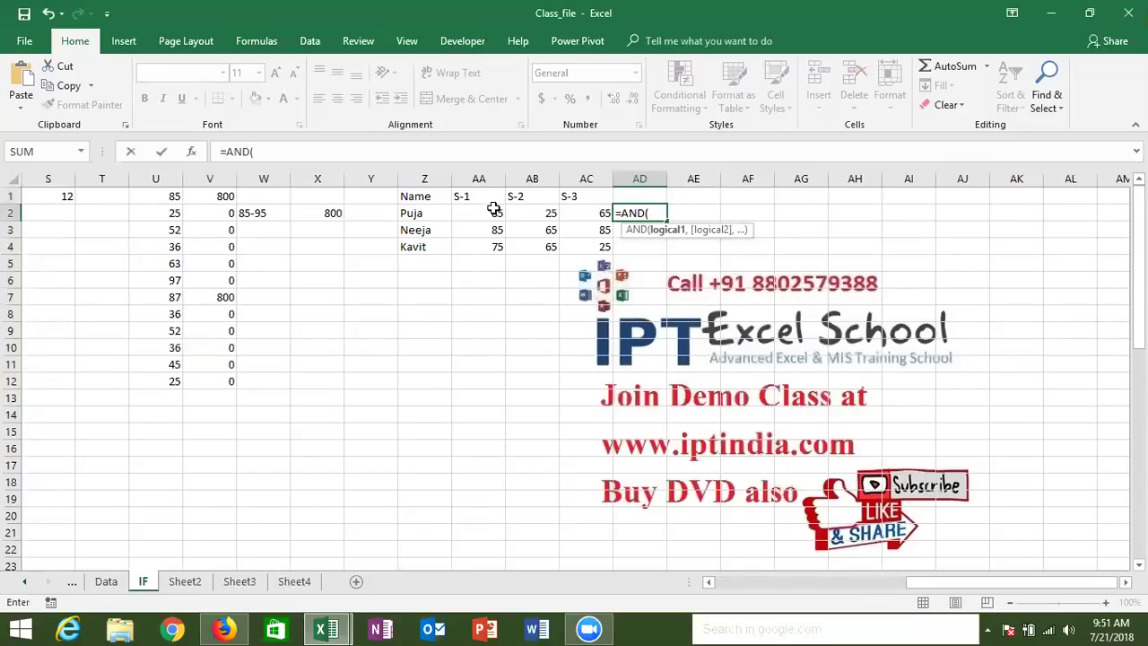
click(493, 208)
text(=)
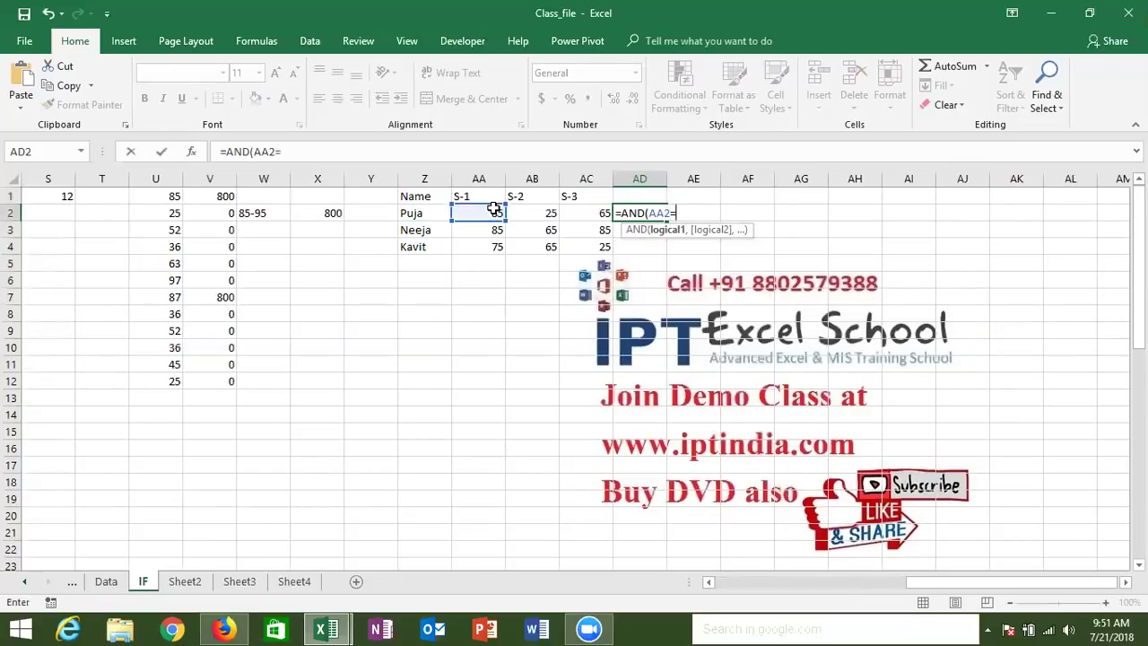
text(33,)
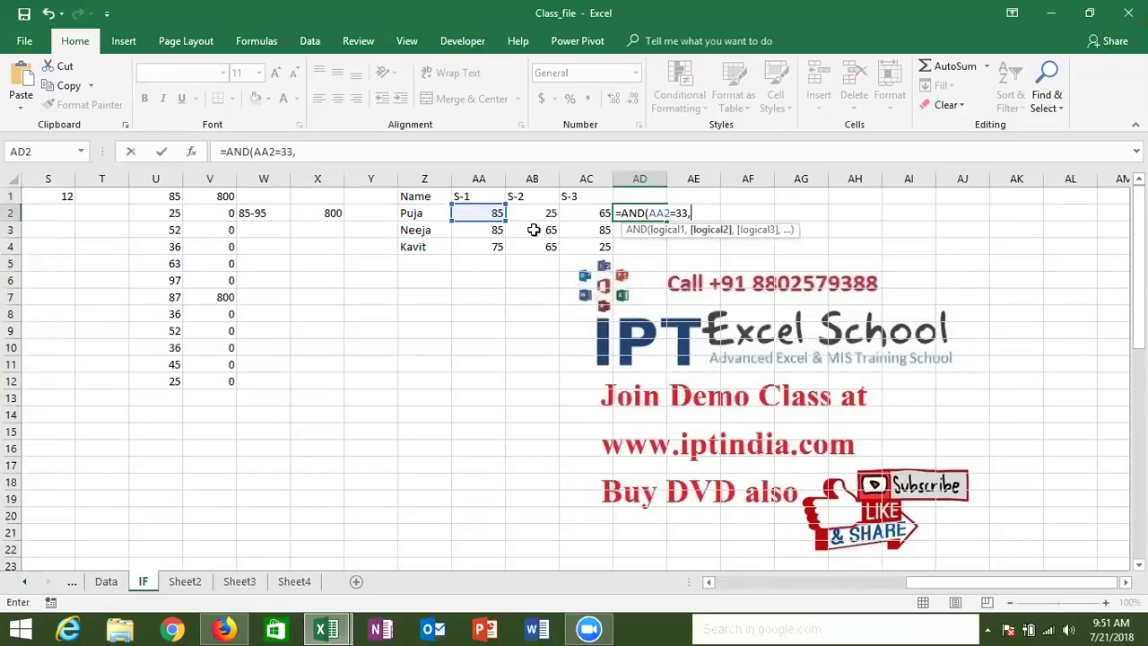
click(538, 215)
text(=33,)
click(580, 211)
text(=33,AC2=33))
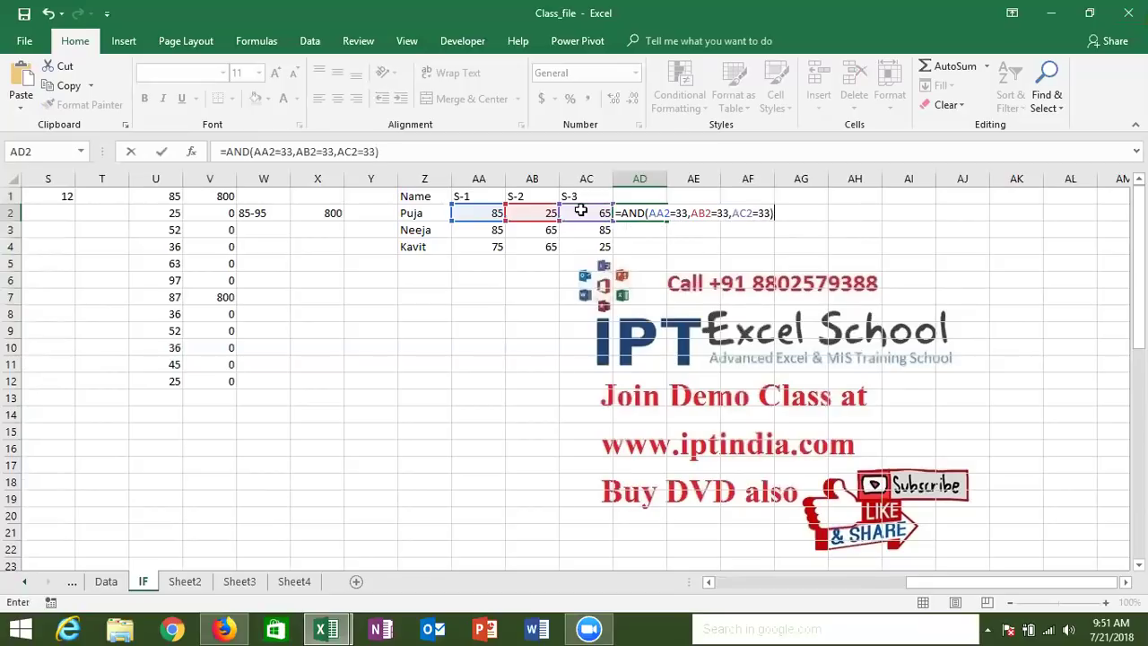
Fix the tests to =AND(AA2>=33,AB2>=33,AC2>=33) and fill it down to AD4.
click(674, 213)
key(BackSpace)
text(>)
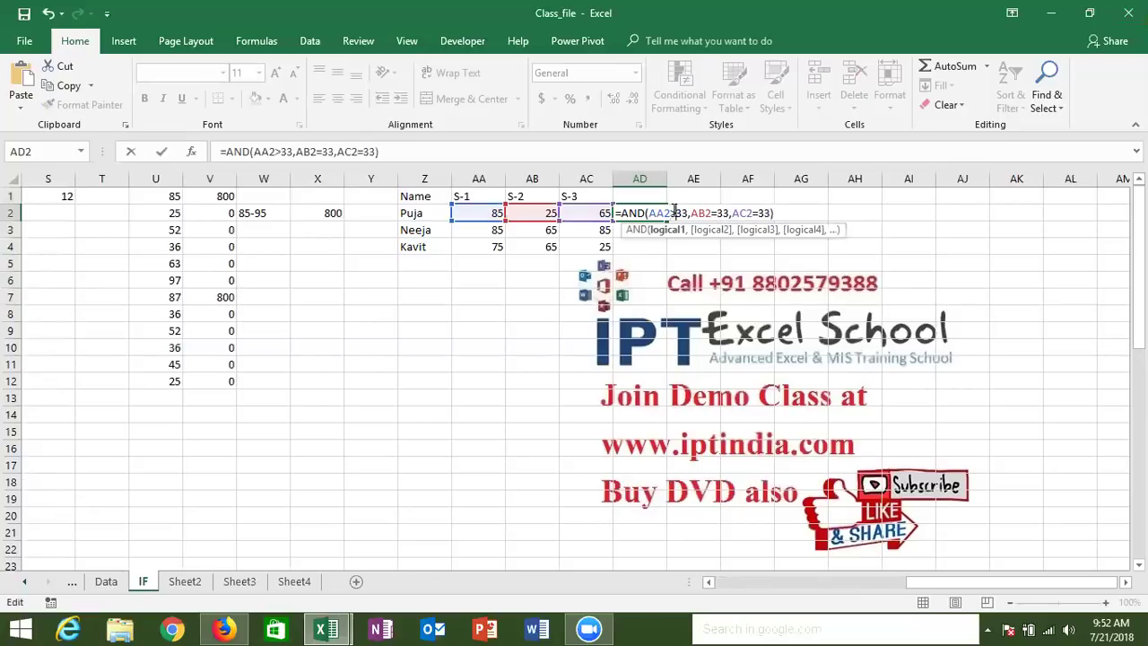
text(=)
click(722, 212)
key(BackSpace)
text(>=)
click(770, 213)
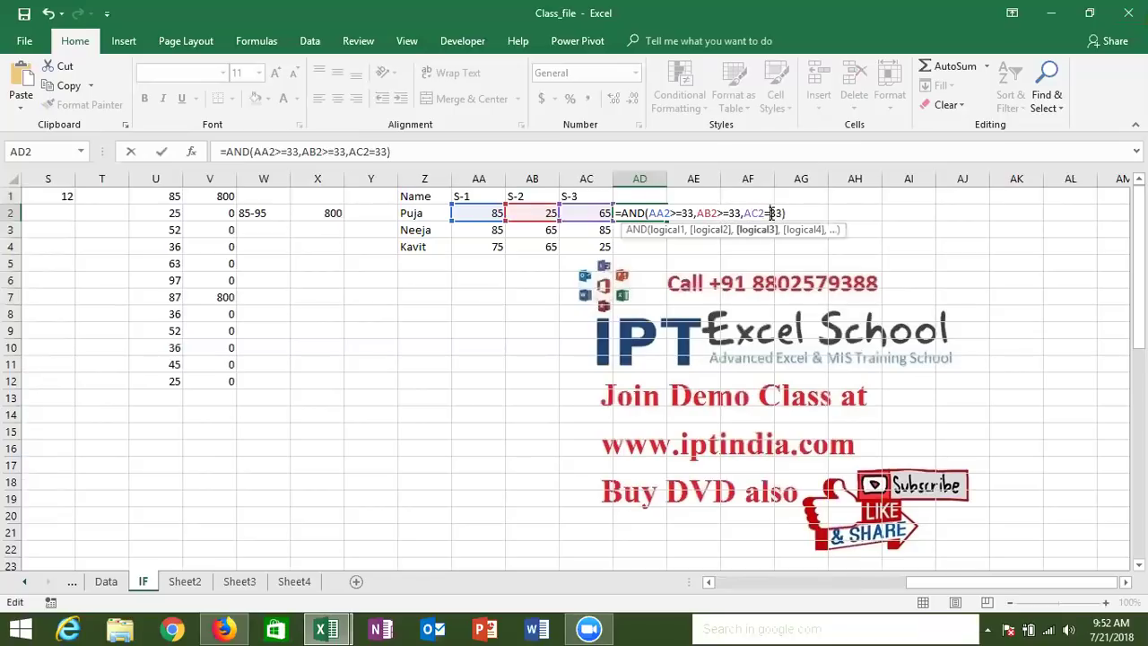
key(BackSpace)
text(>=)
key(Return)
key(Up)
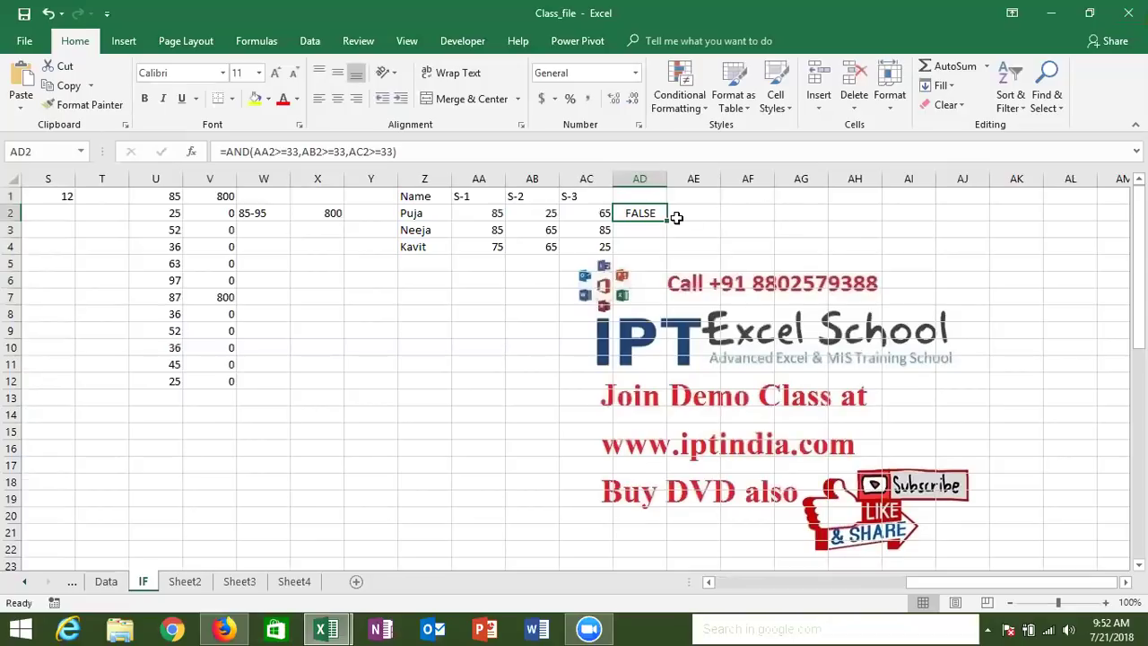
drag(667, 221, 658, 248)
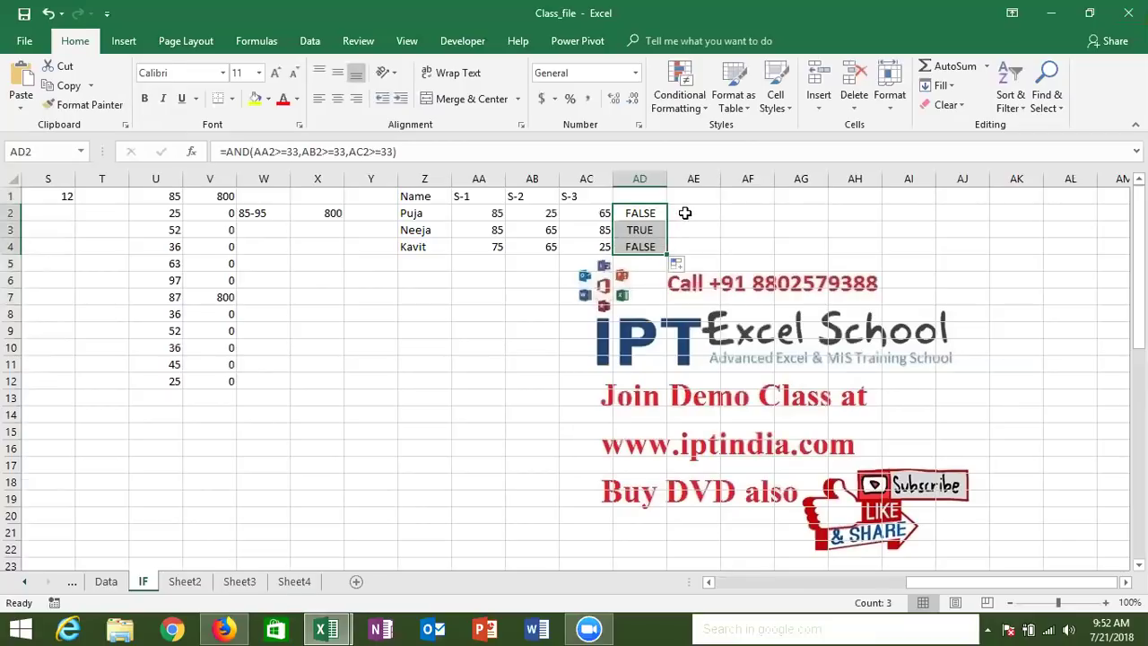
click(685, 213)
Enter =IF(AD2,"Pass","Fail") in AE2 and fill it down to AE4.
text(=if)
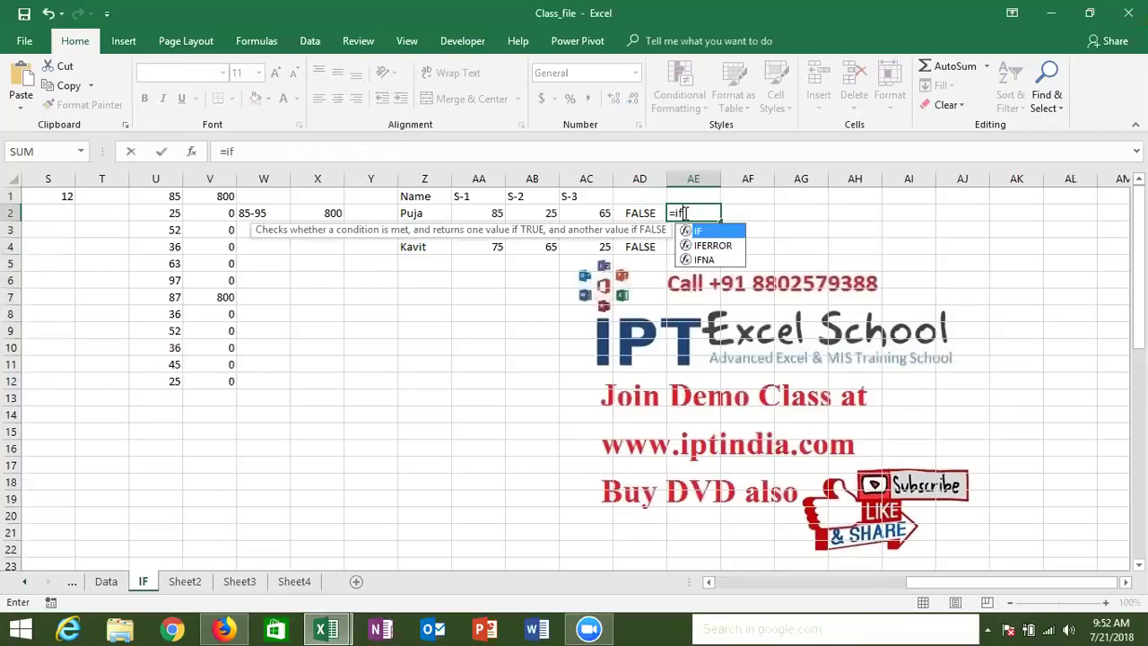
key(Tab)
key(Left)
text(>)
key(BackSpace)
text(,")
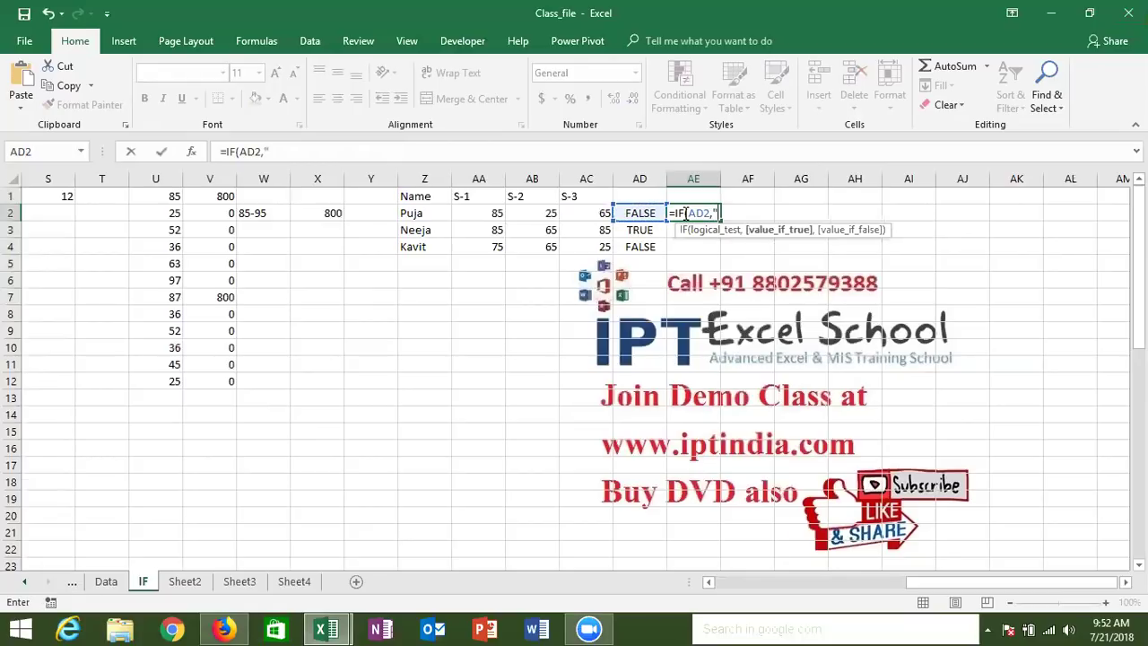
text(Pass","Fail")
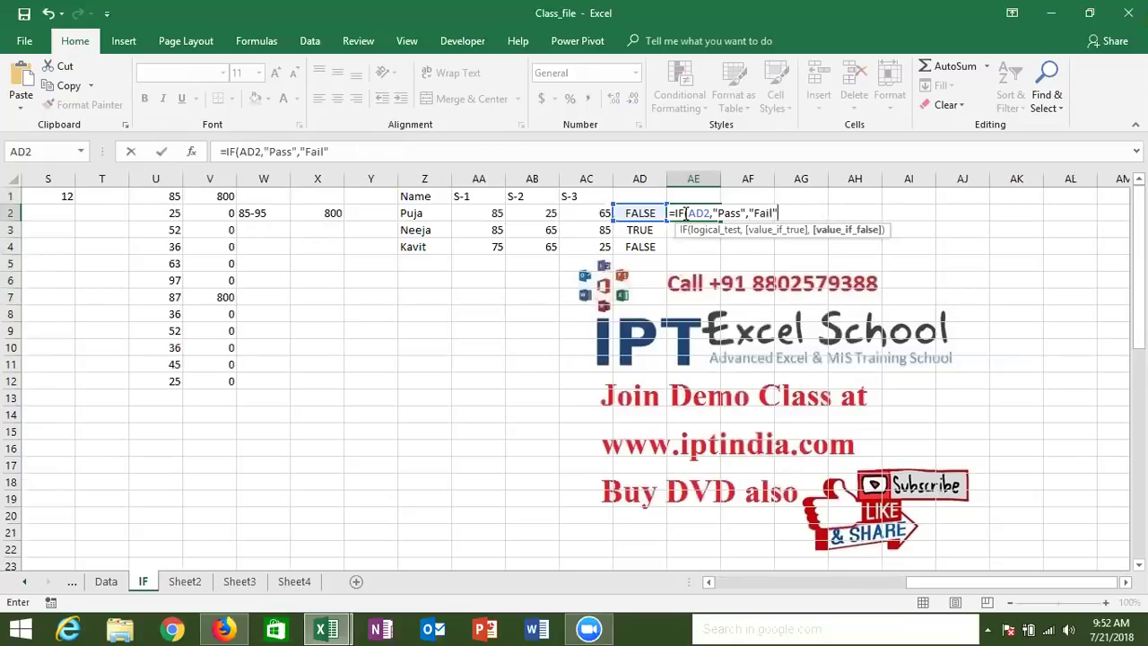
key(Return)
click(684, 213)
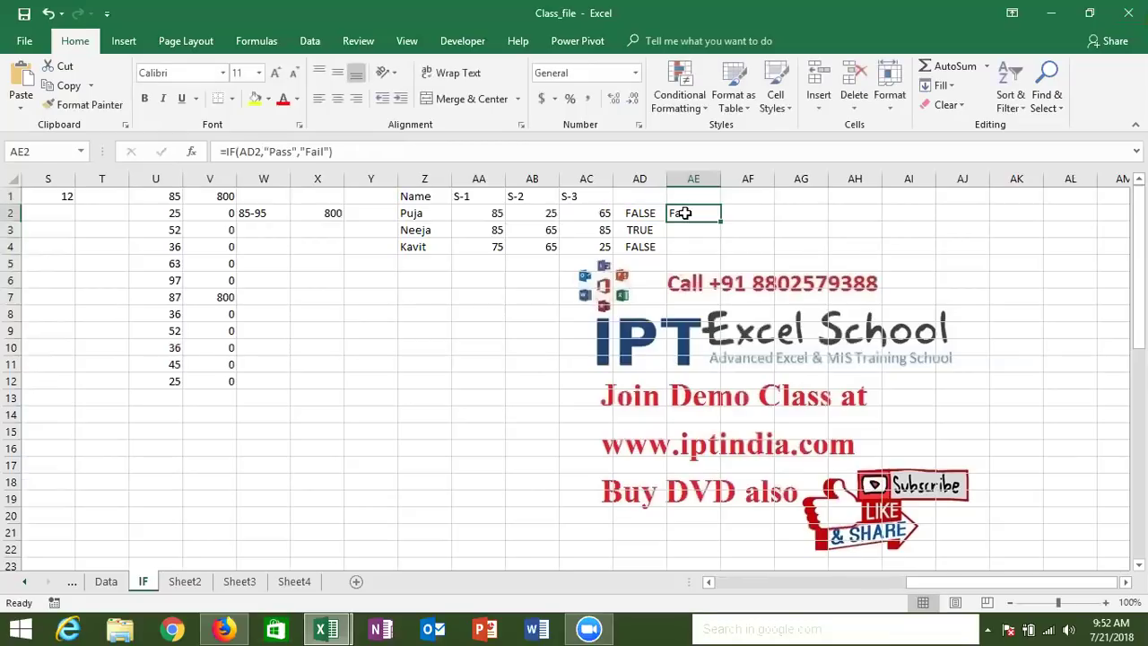
double_click(719, 221)
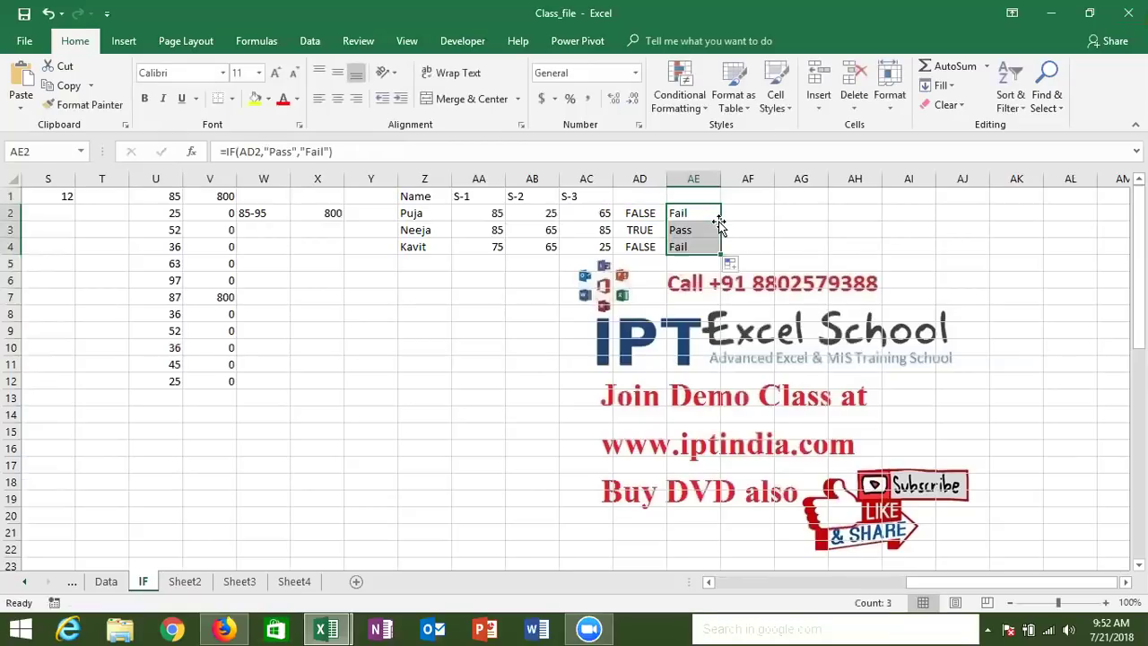
Replace AD2 in the IF with AND(AA2>=33,AB2>=33,AC2>=33) and fill down to AE4.
click(639, 229)
click(642, 215)
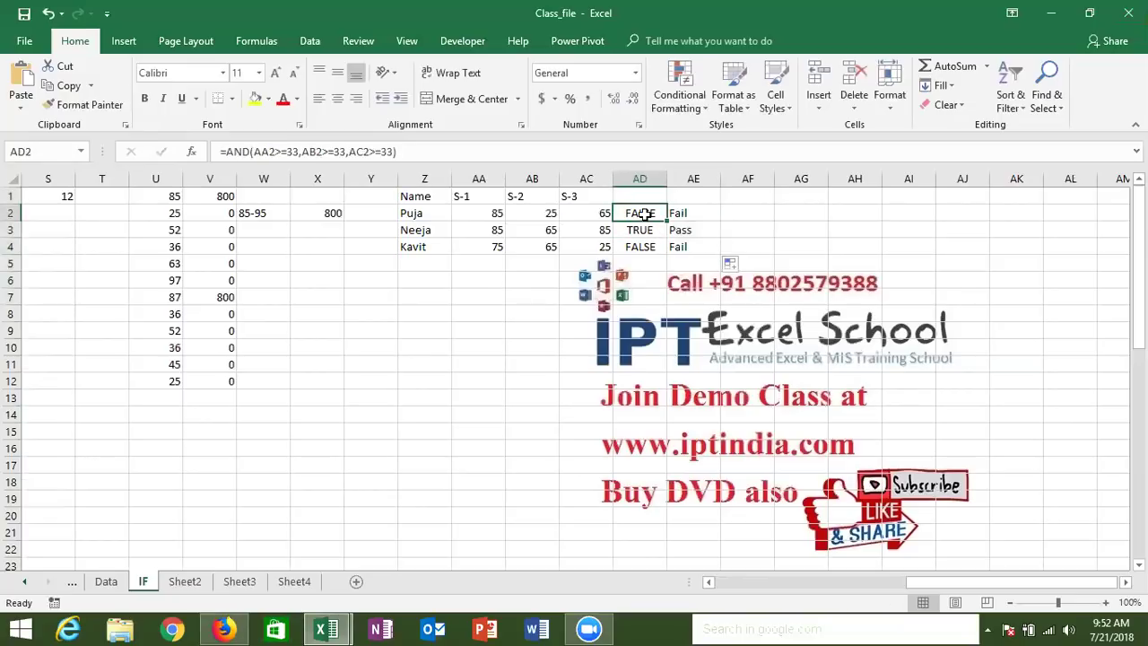
click(226, 153)
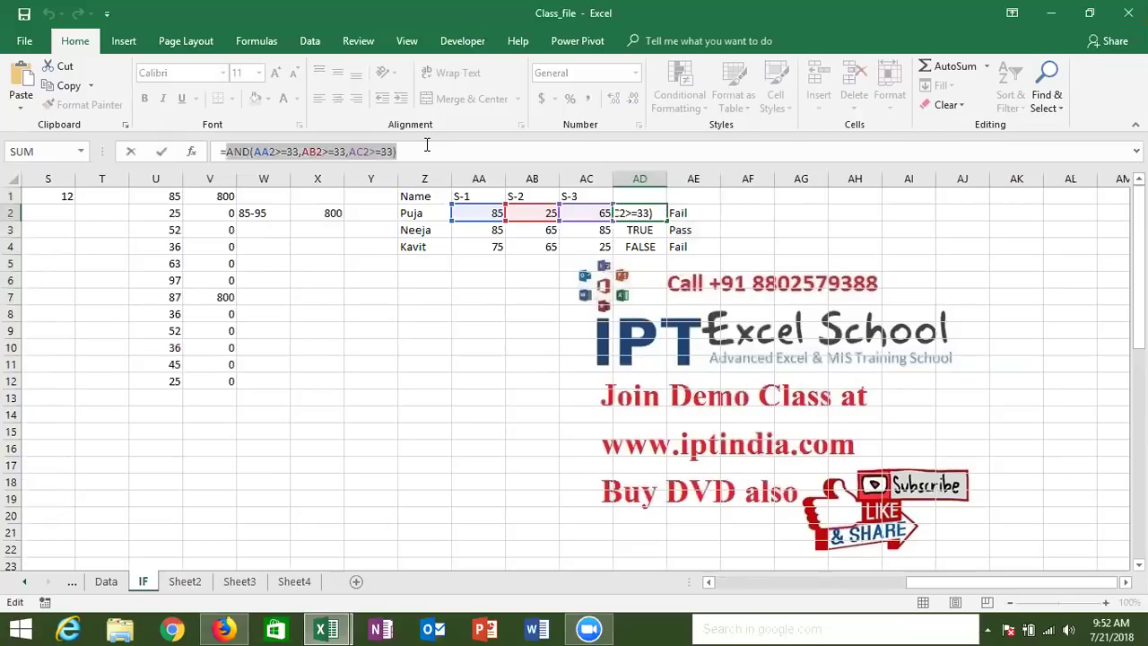
key(Escape)
key(Right)
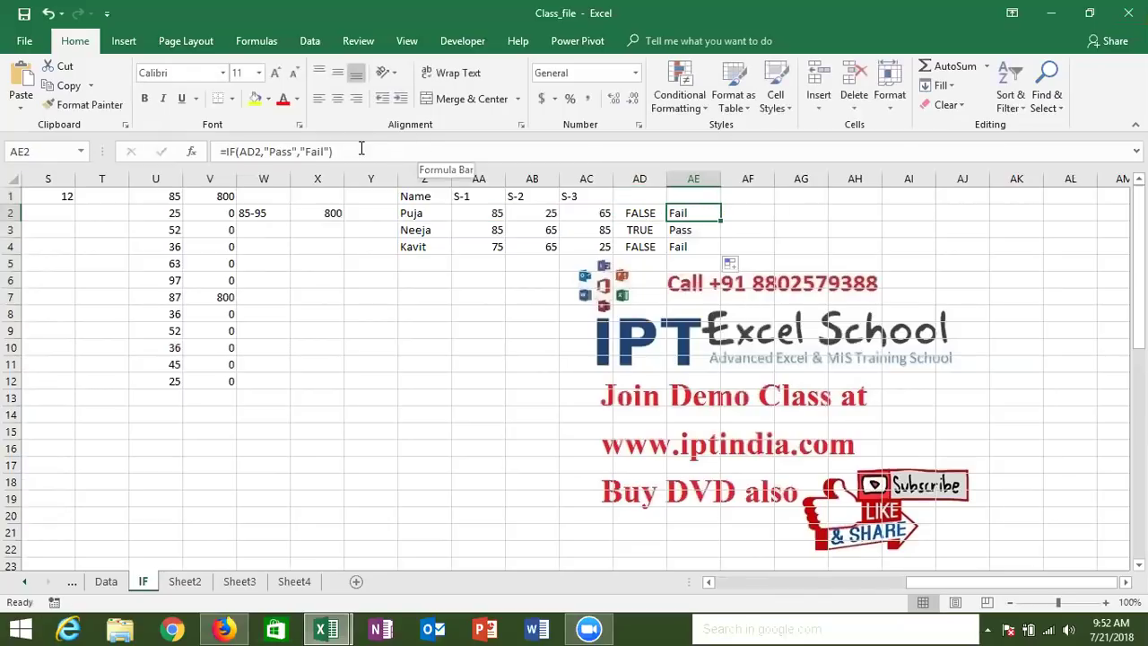
double_click(253, 150)
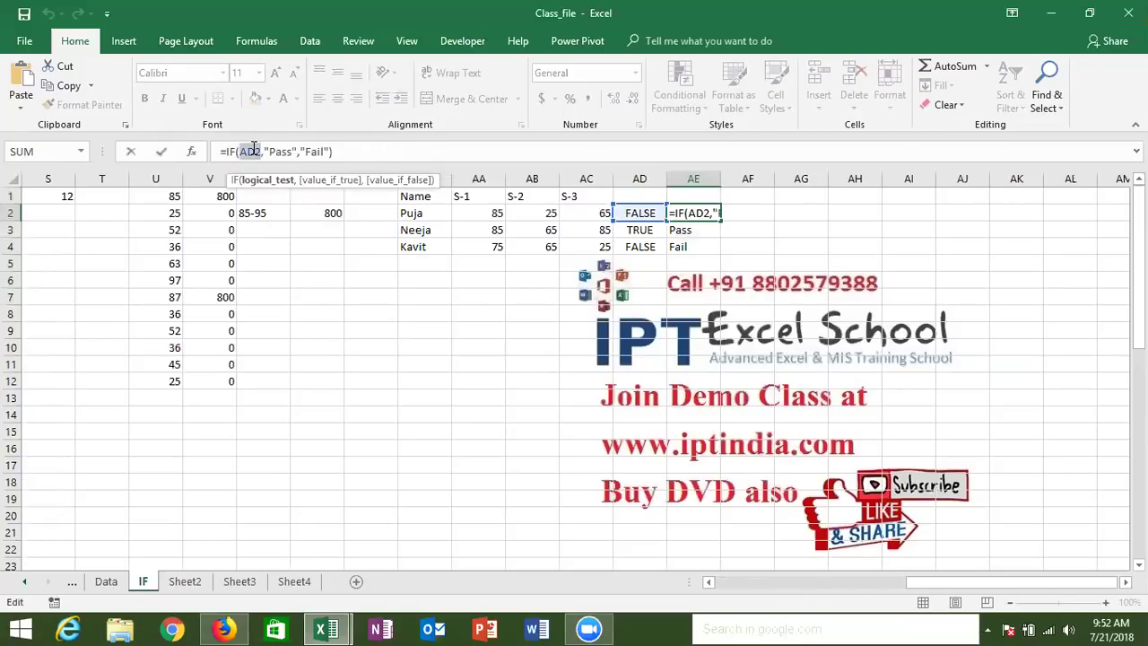
key(ctrl+v)
key(ctrl+Return)
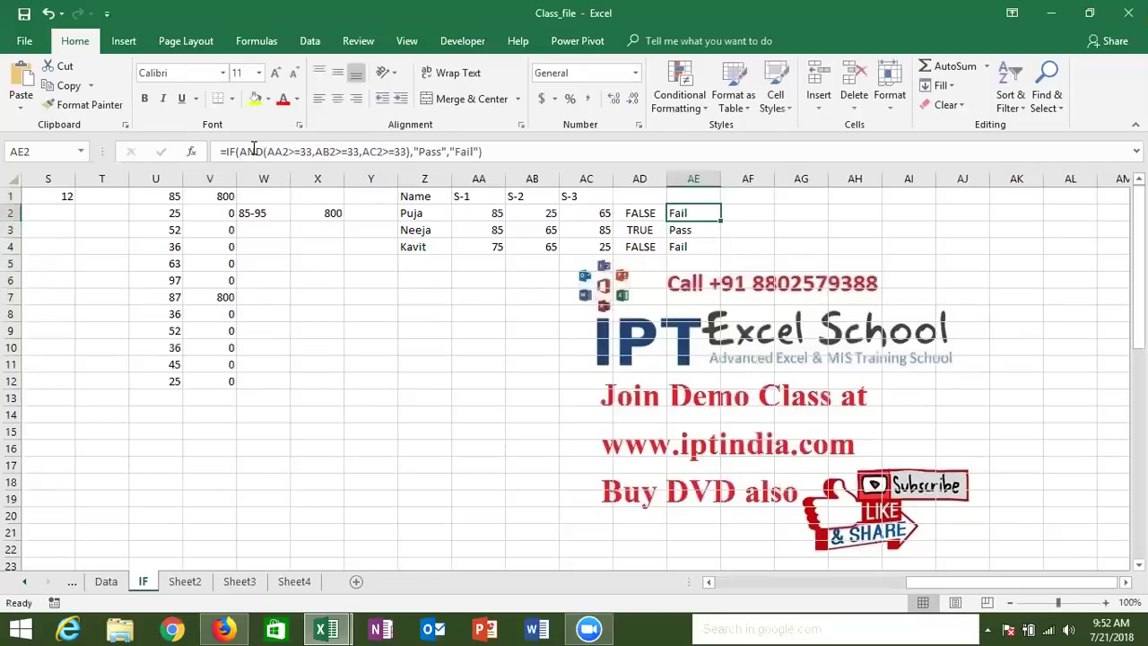
double_click(720, 221)
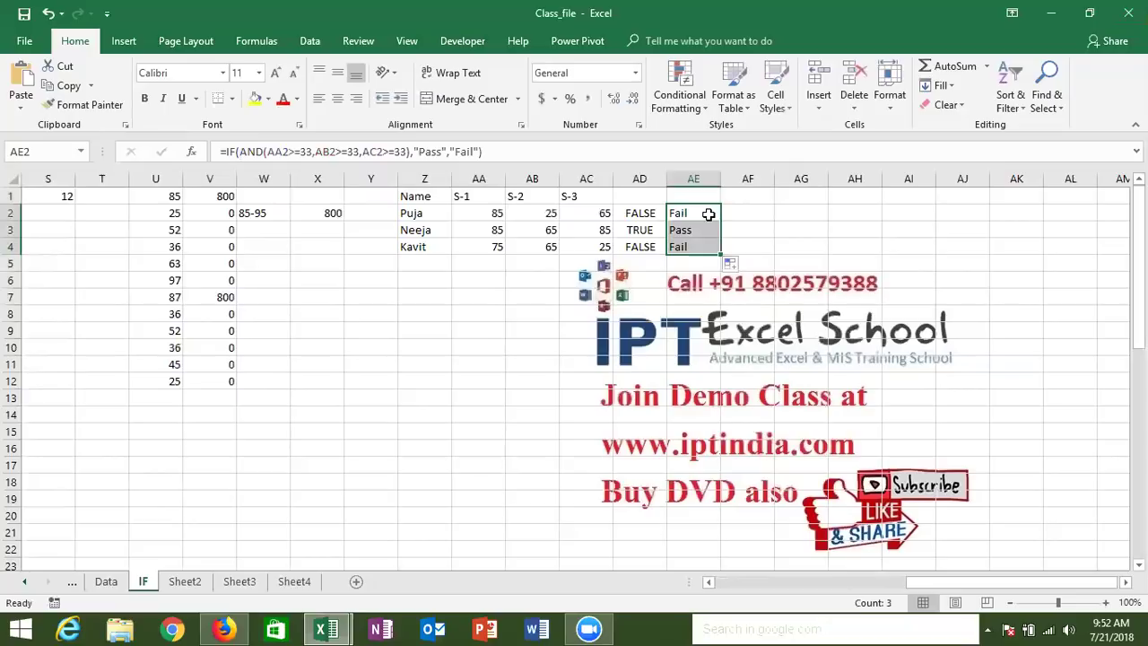
click(708, 214)
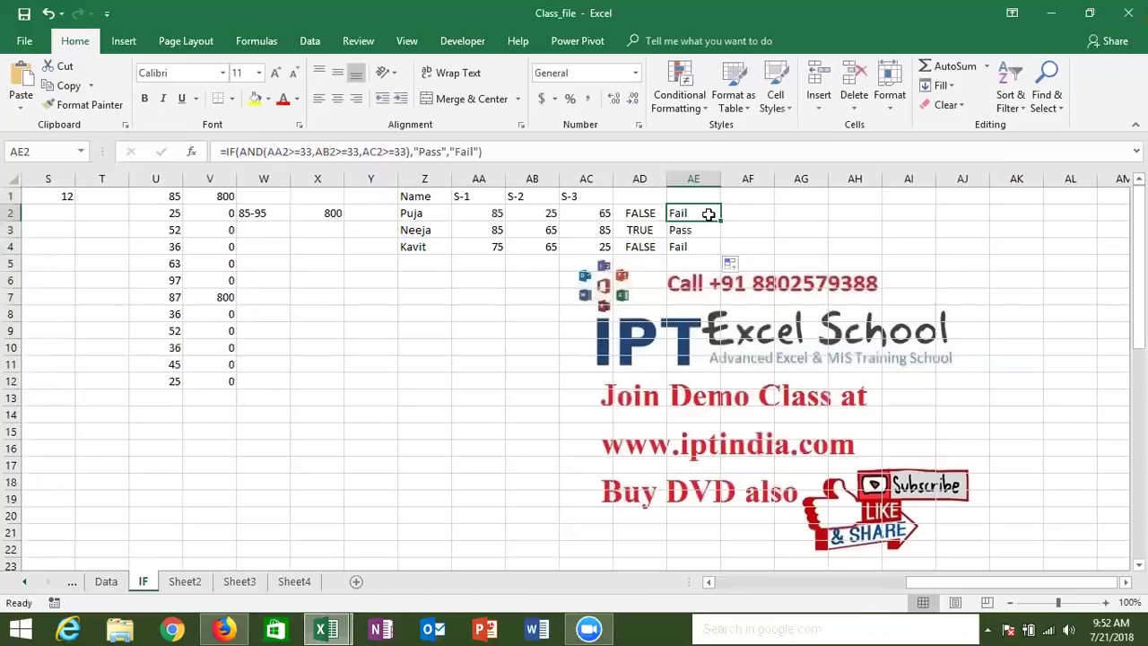
key(Right)
Title a new table 'ID' in cell AI1.
key(Right)
key(Right)
key(Right)
key(Right)
key(Right)
key(Right)
key(Left)
key(Left)
key(Left)
key(Left)
key(Left)
key(Left)
key(Up)
key(Right)
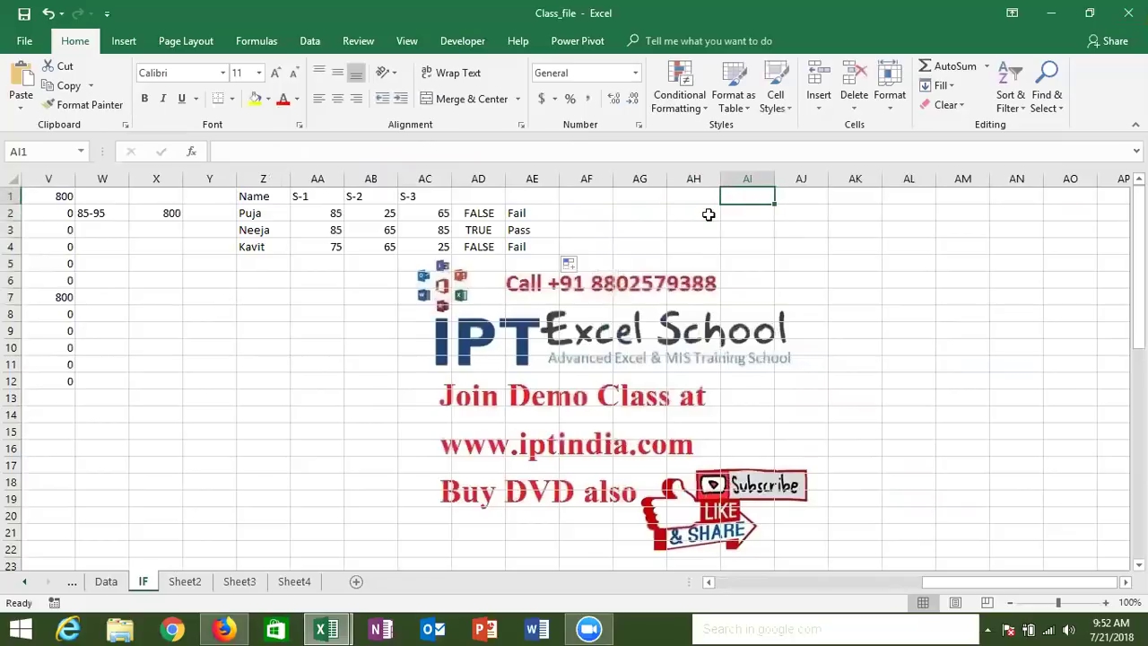
key(Right)
key(Right)
key(Right)
key(Left)
key(Right)
key(Right)
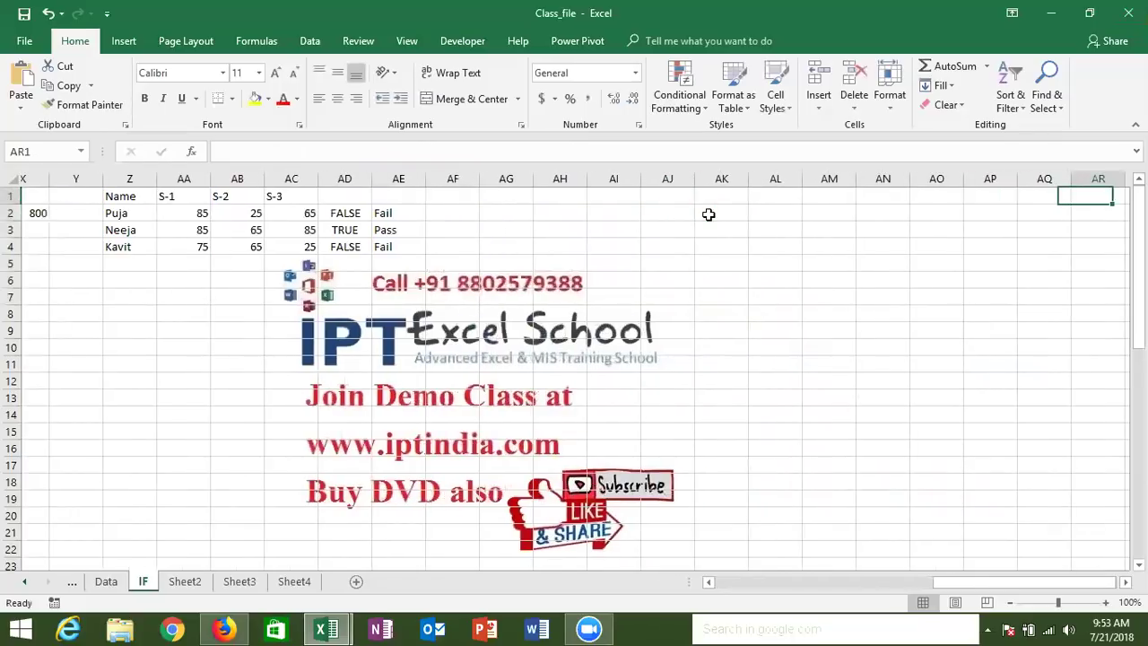
key(Right)
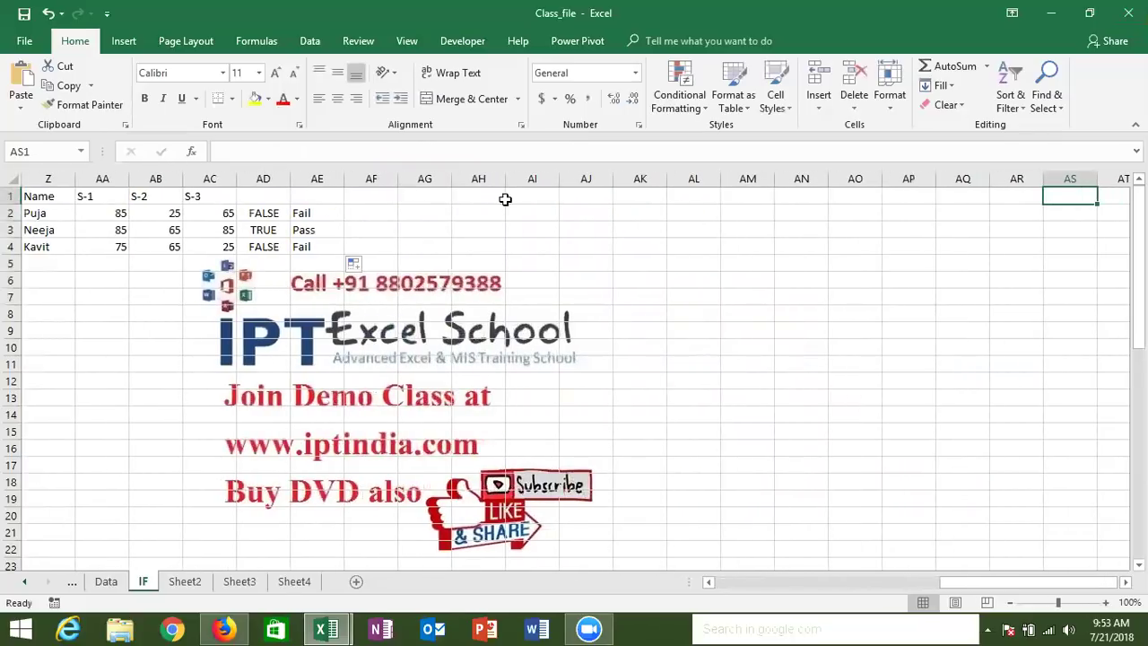
click(525, 194)
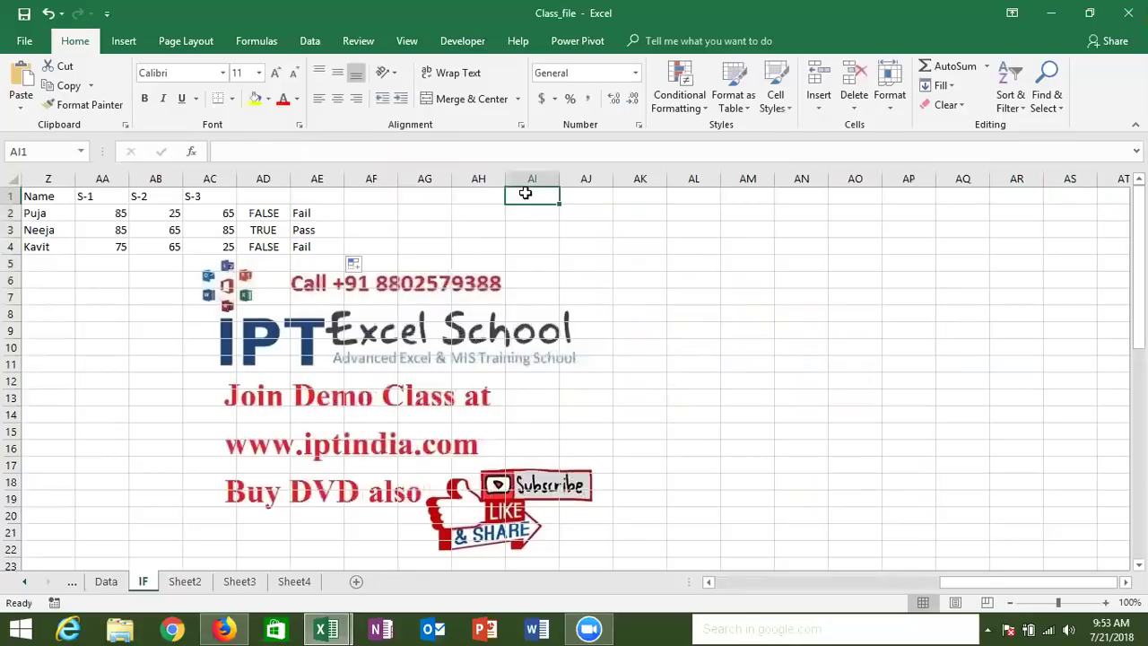
text(ID)
key(Return)
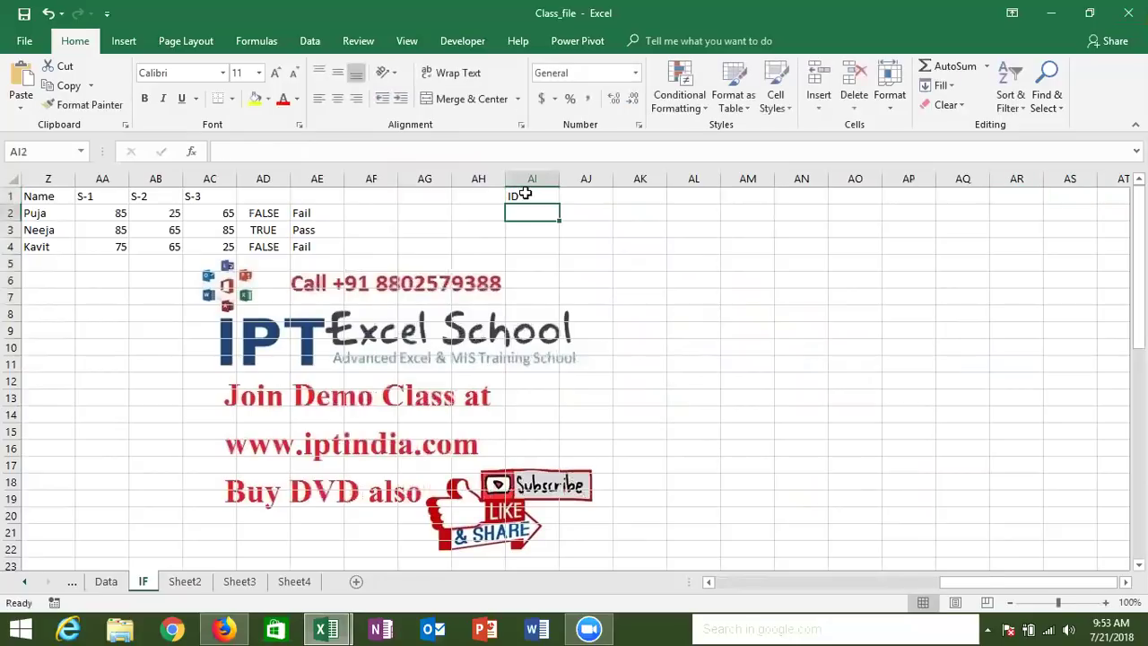
Add headings Name, PAN, DL, Pass, Votter, UID and enter Puja as the first name.
text(NAm)
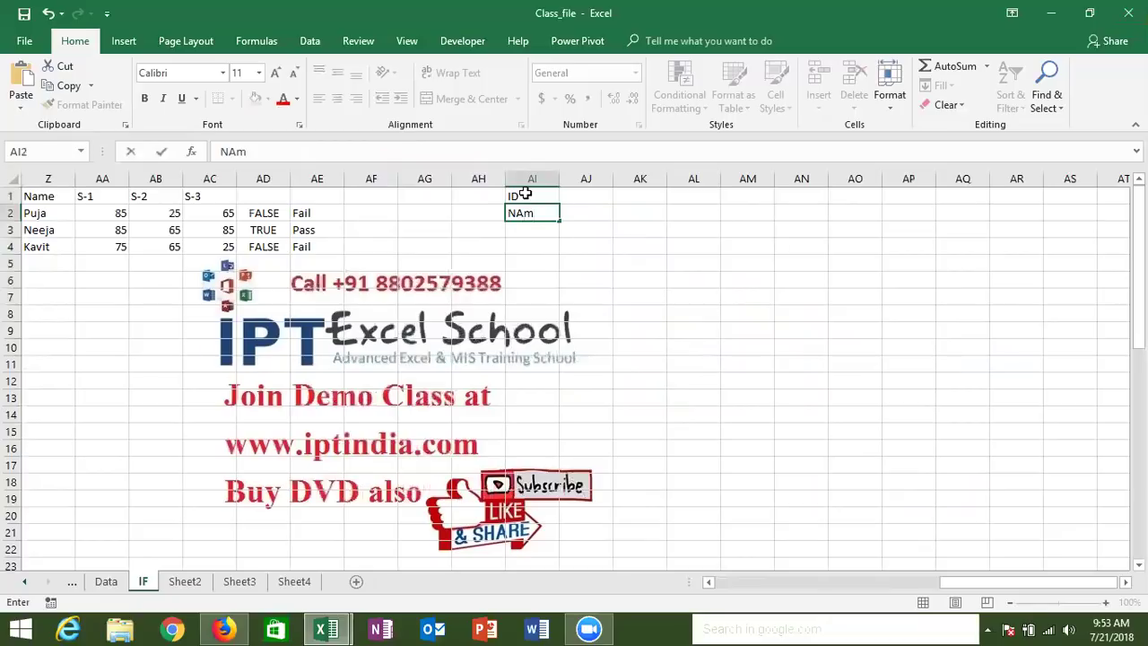
key(Tab)
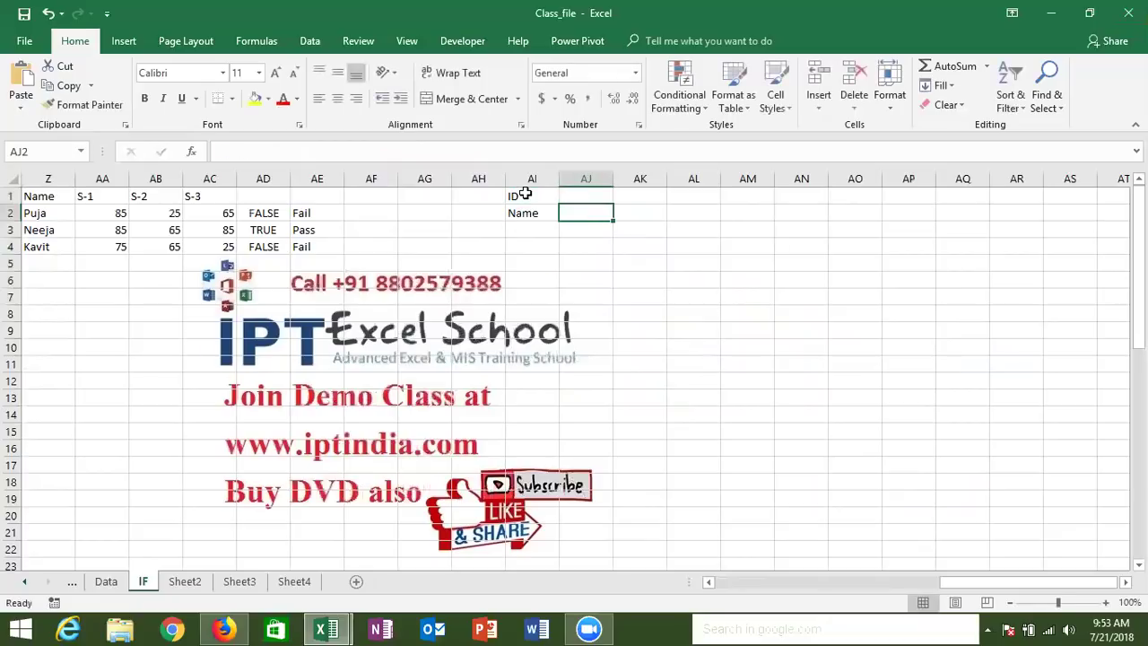
text(PAN)
key(Tab)
text(DL)
key(Tab)
text(Pass)
key(Tab)
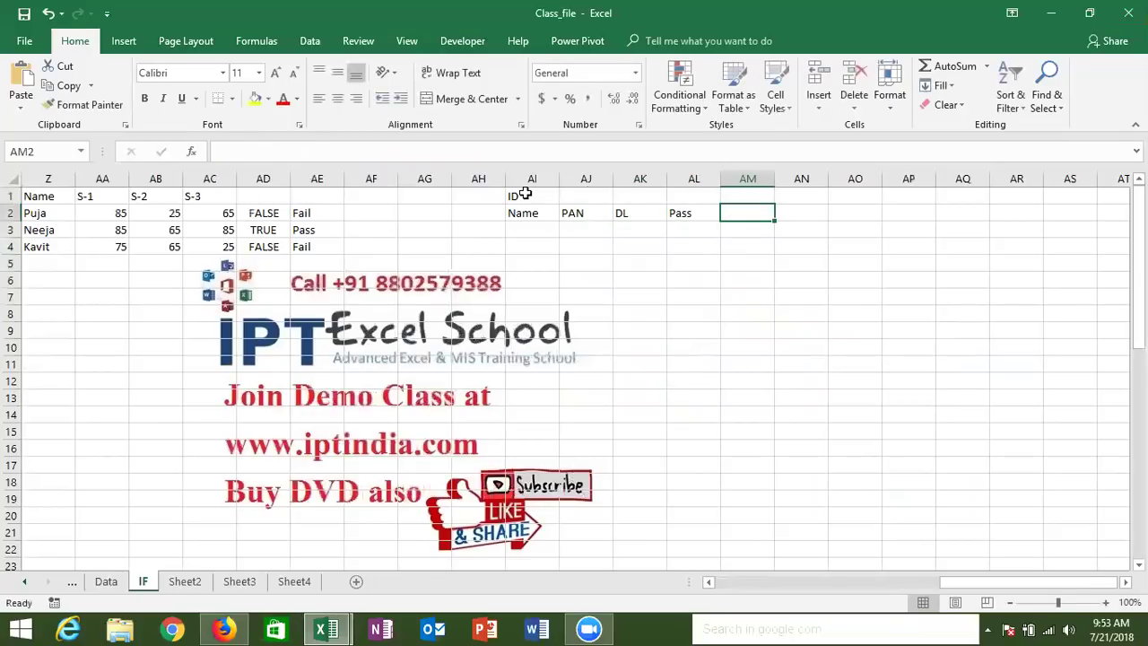
text(VO)
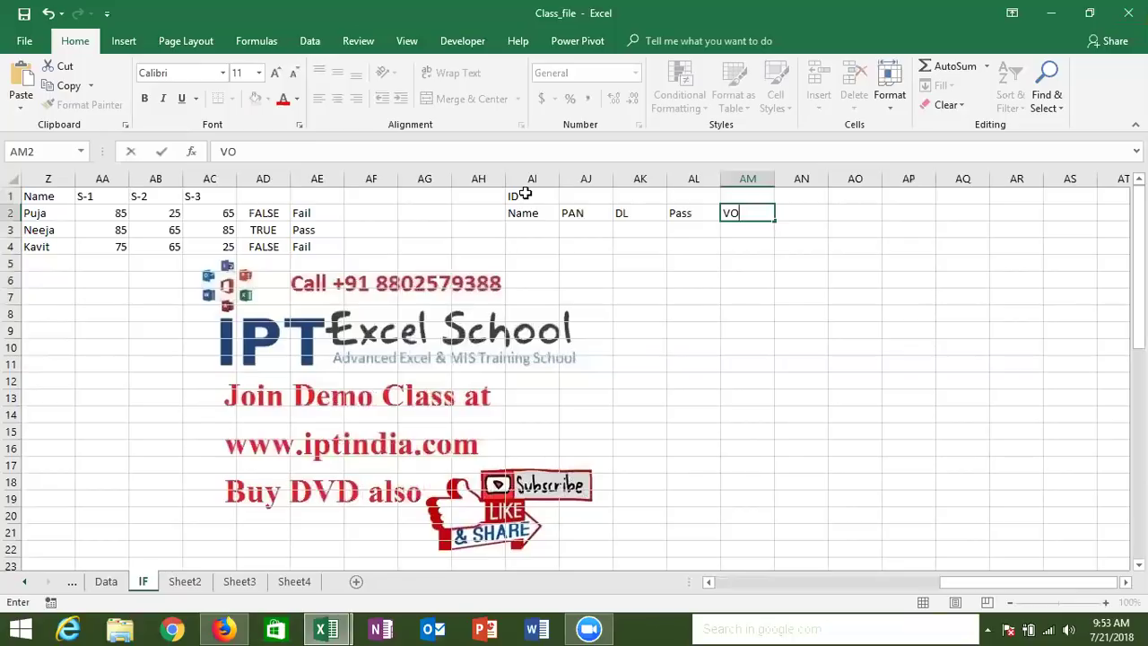
text(tter)
key(Tab)
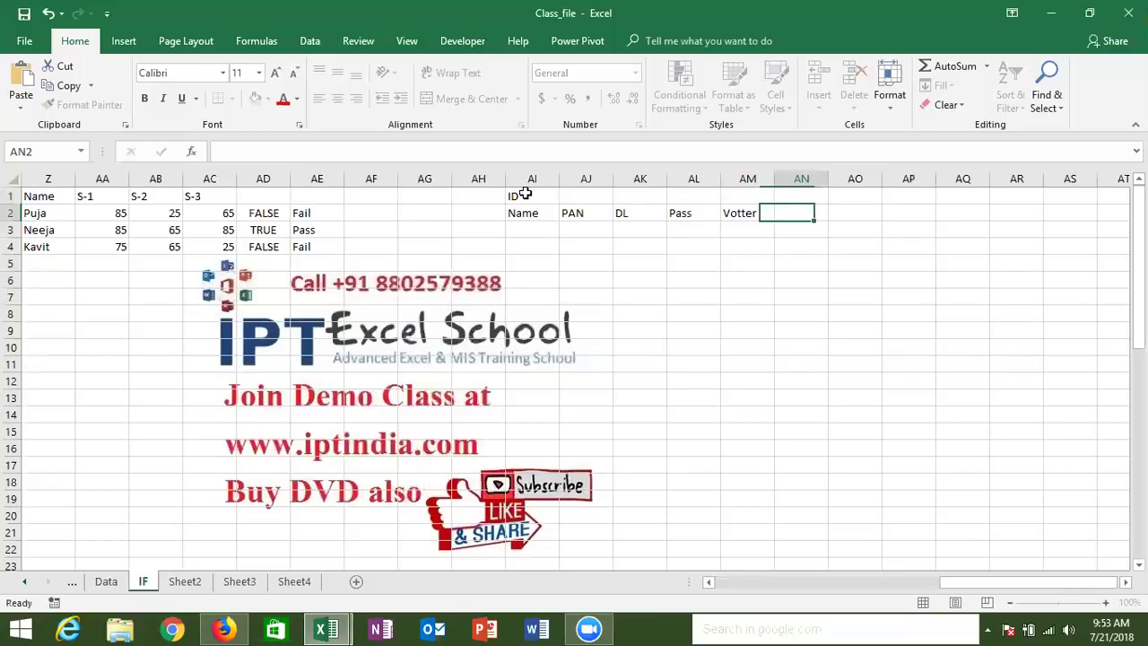
text(UID)
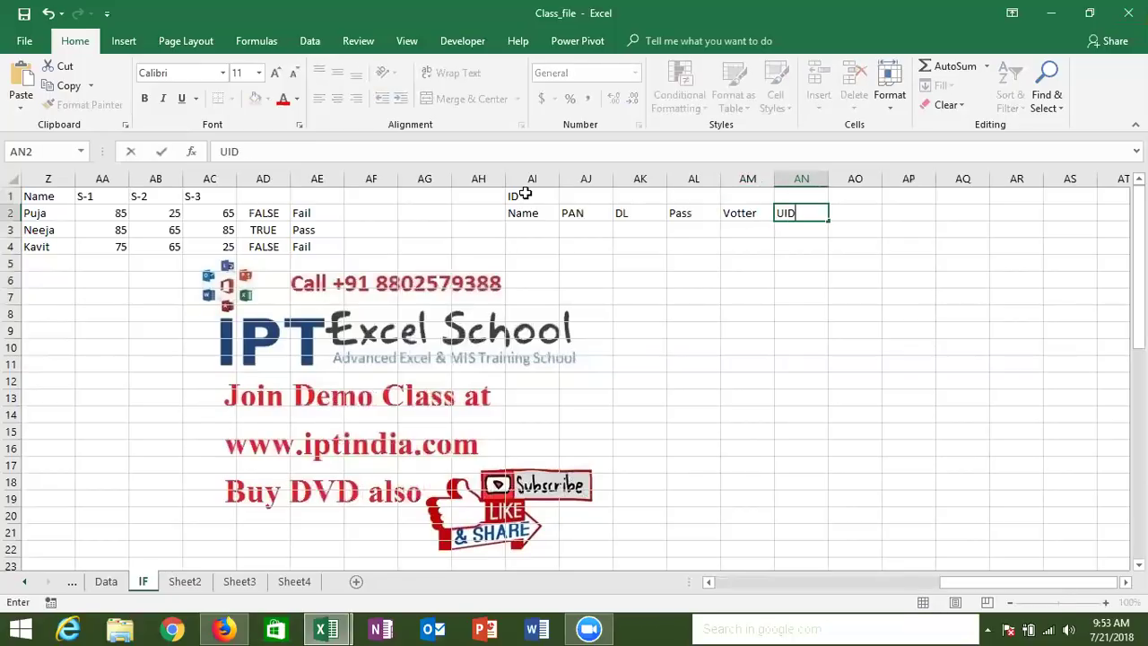
key(Return)
text(P)
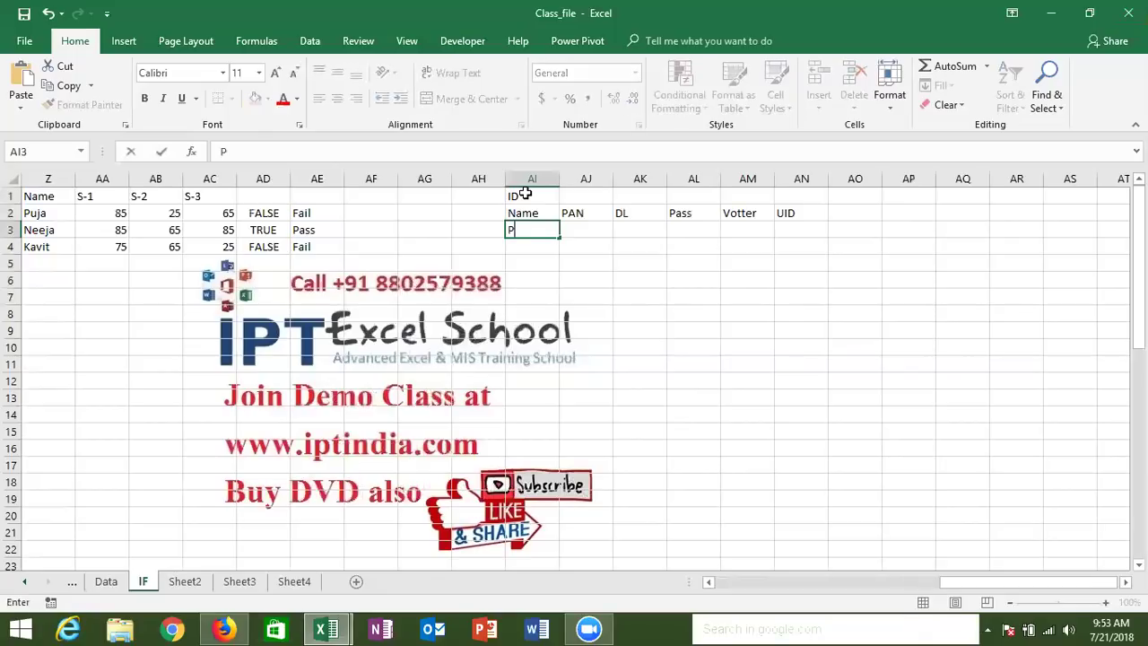
text(uja)
key(Return)
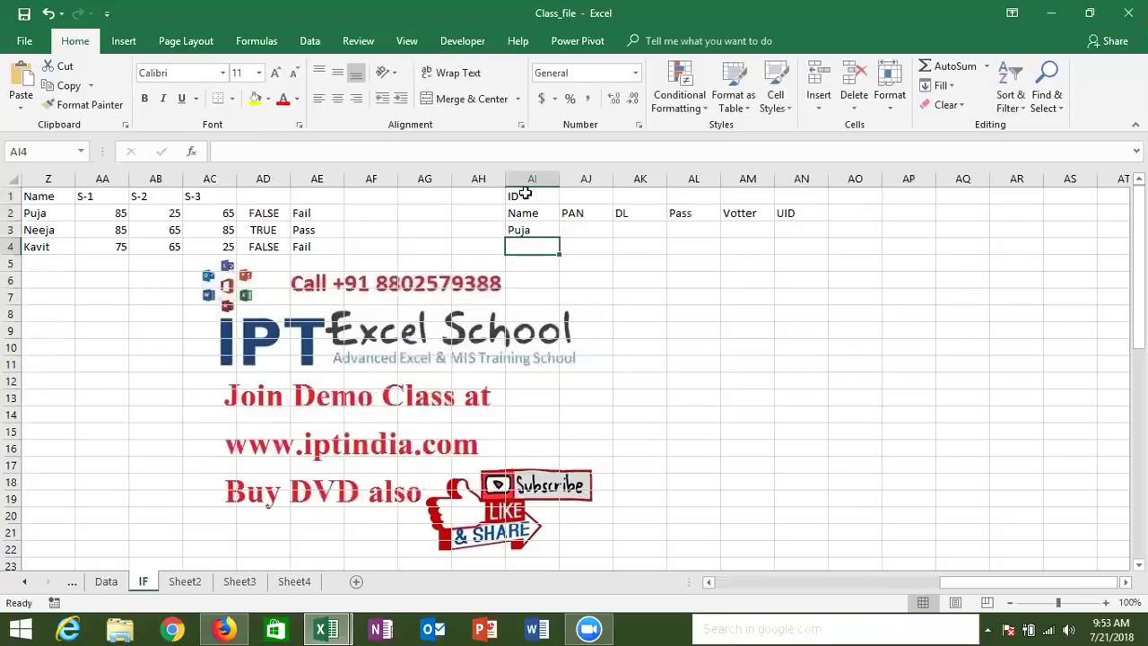
Add a 'Status' heading after UID in AO2.
click(851, 212)
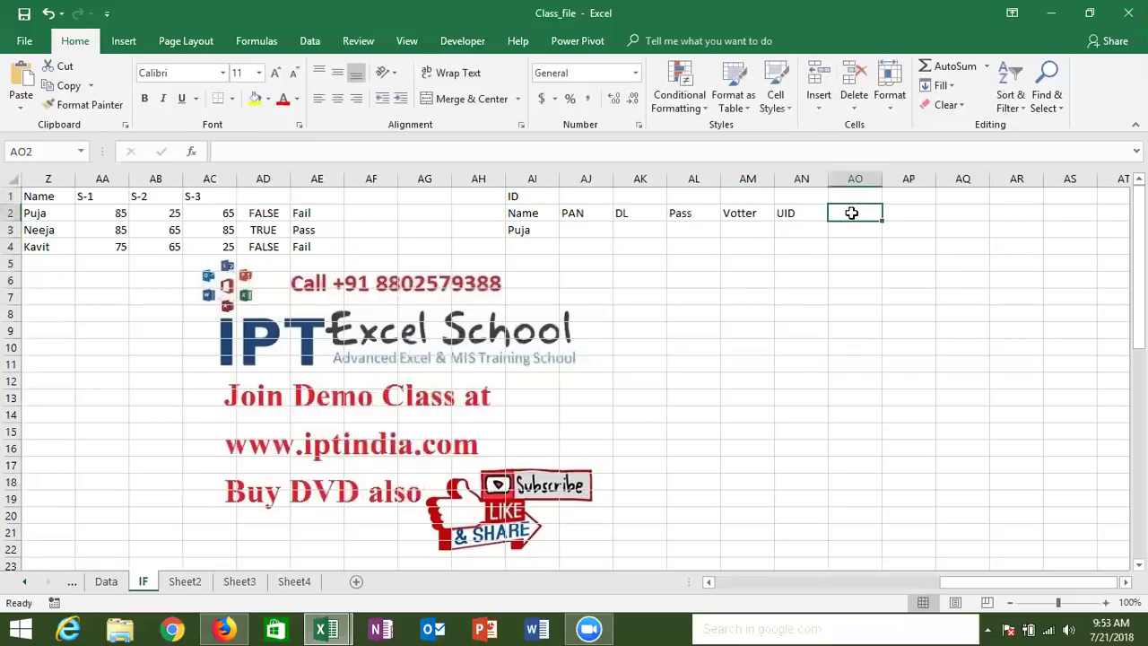
text(Status)
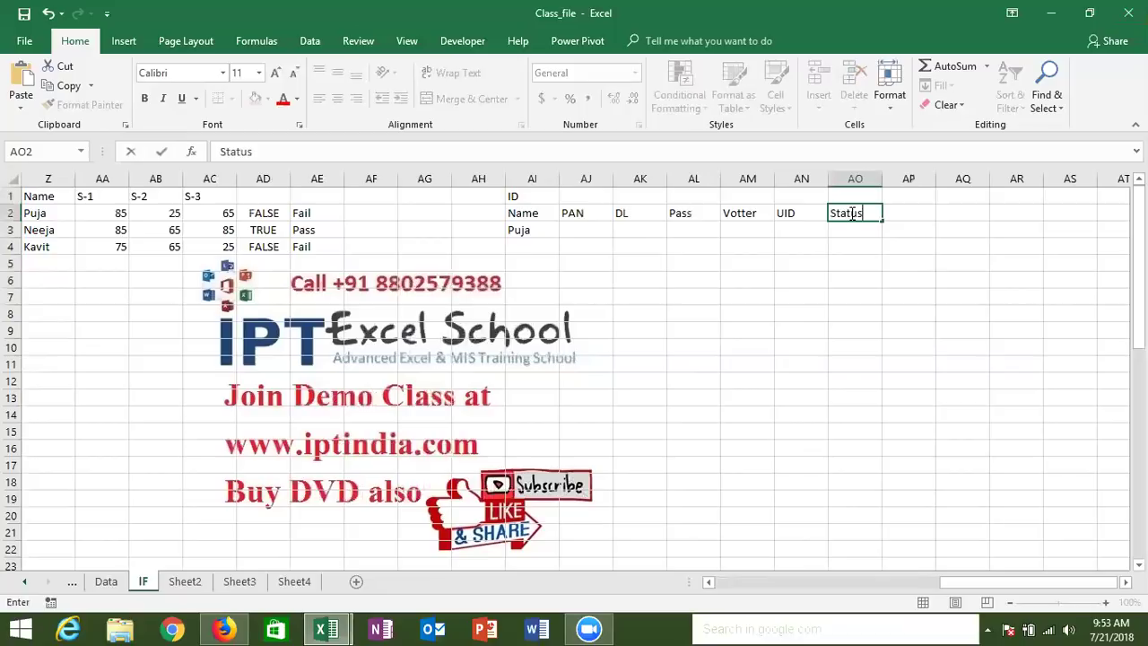
key(Return)
Enter Y under DL and Votter for Puja, then start a formula in her Status cell.
click(687, 229)
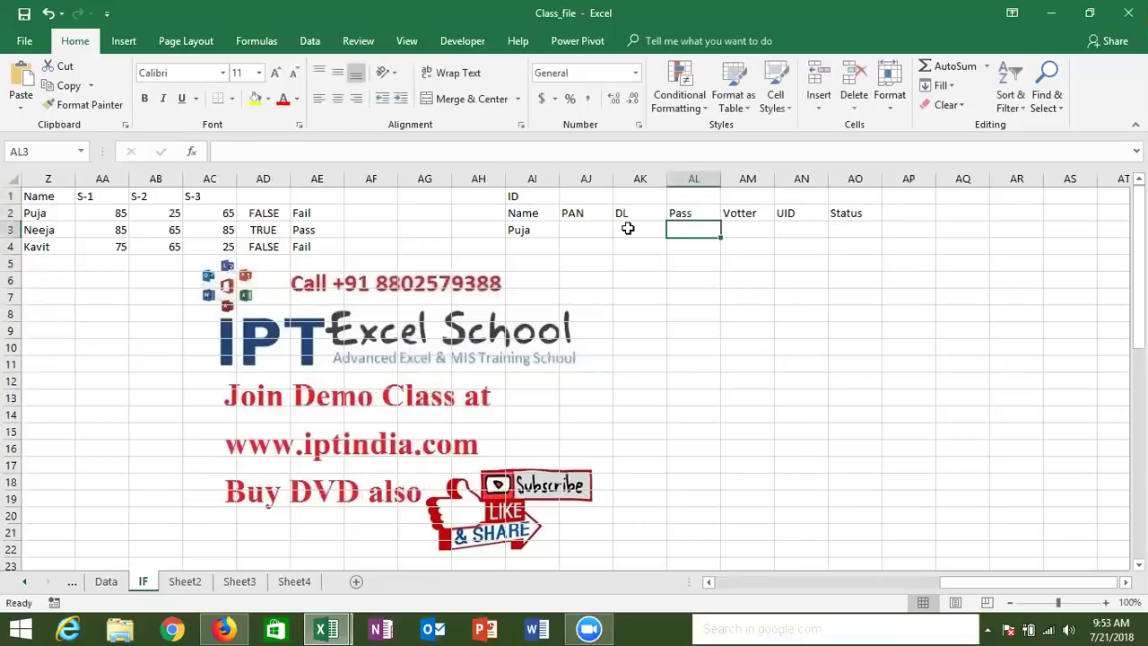
click(627, 228)
text(Y)
key(Return)
click(723, 227)
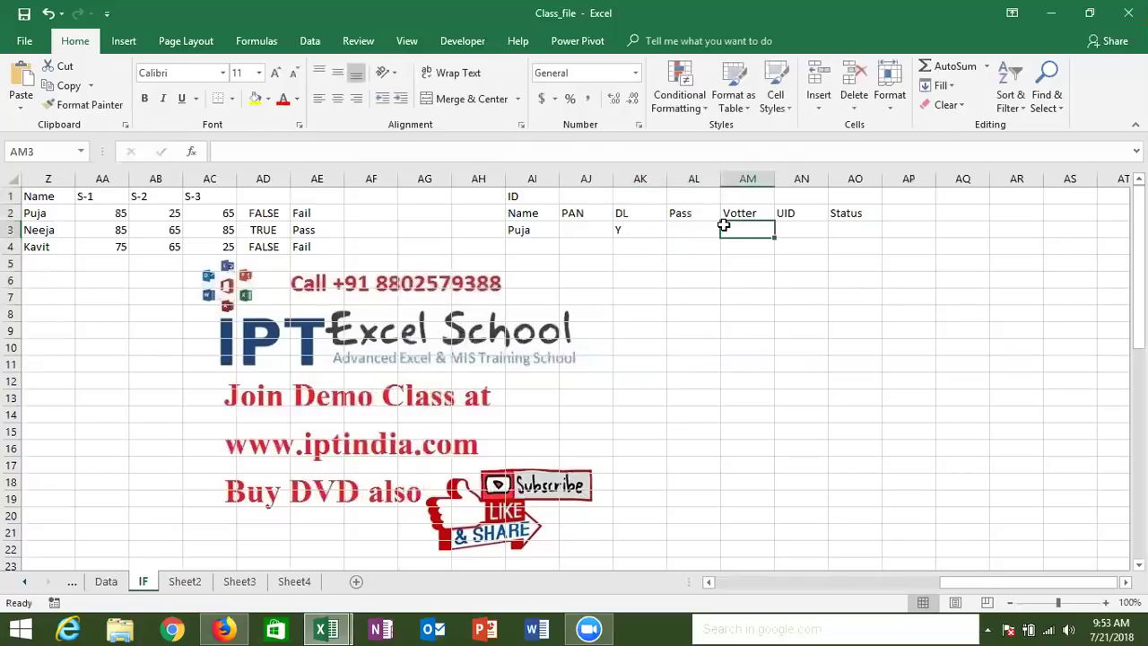
text(Y)
key(Return)
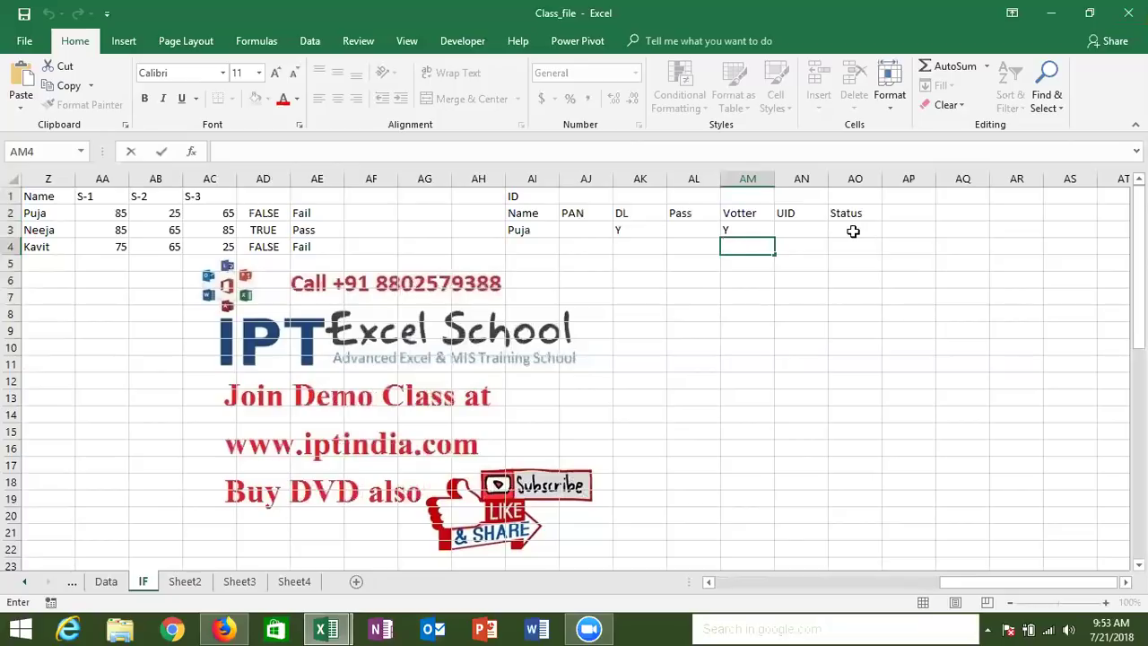
click(823, 229)
click(847, 230)
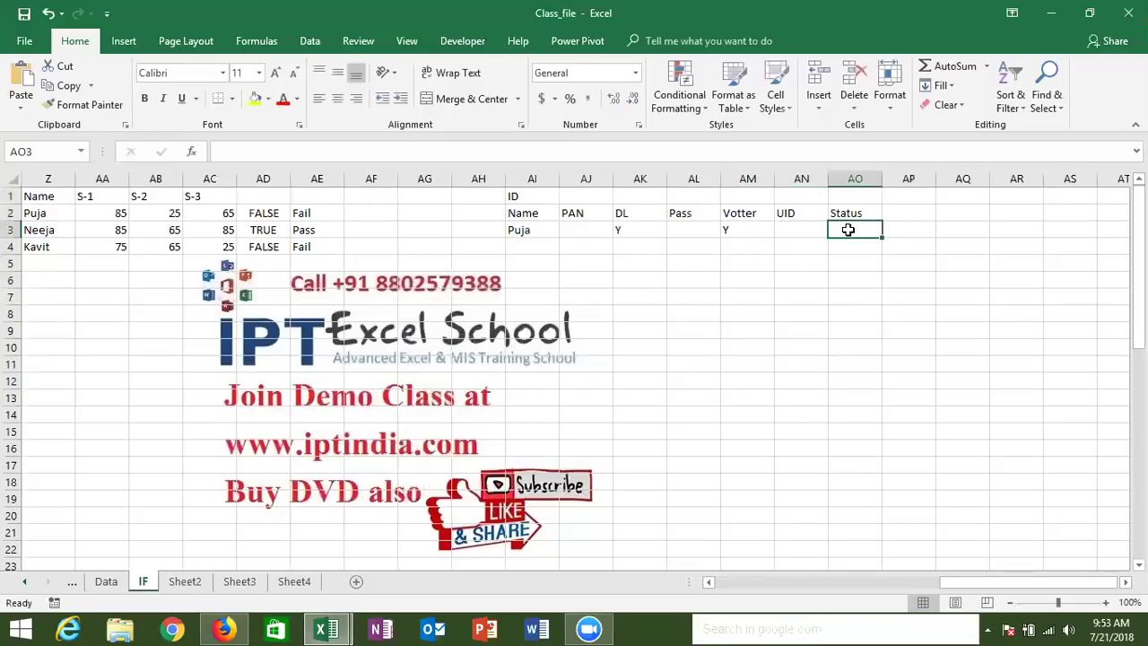
text(=)
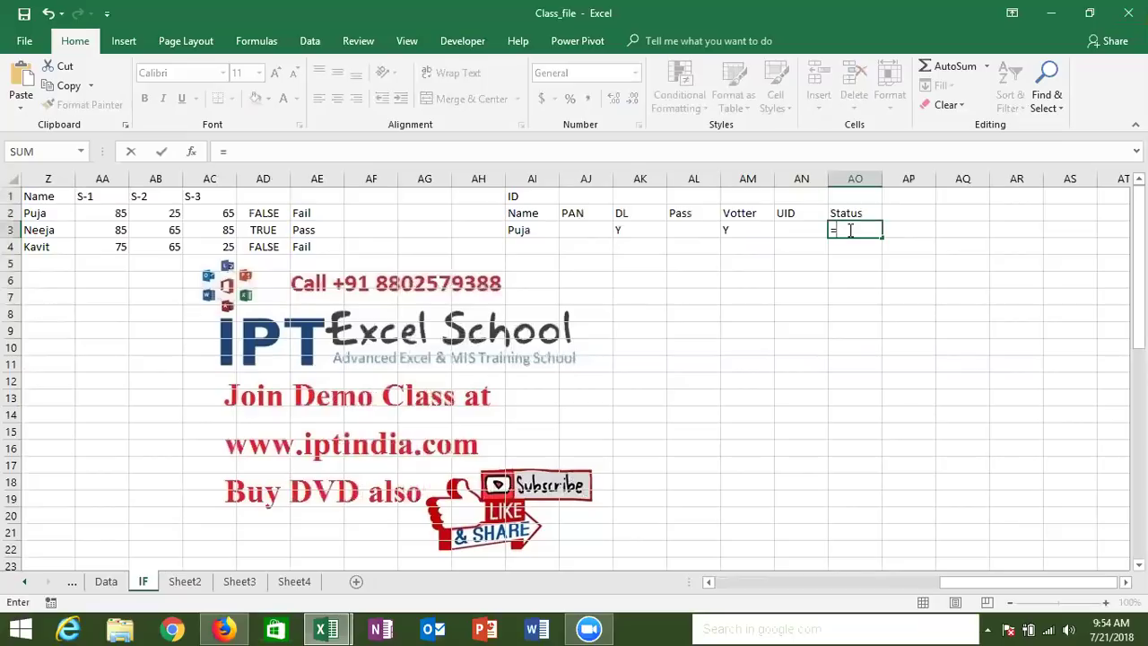
Cancel the started Status formula and review the AND formula in AD2 without changing it.
key(Escape)
click(312, 212)
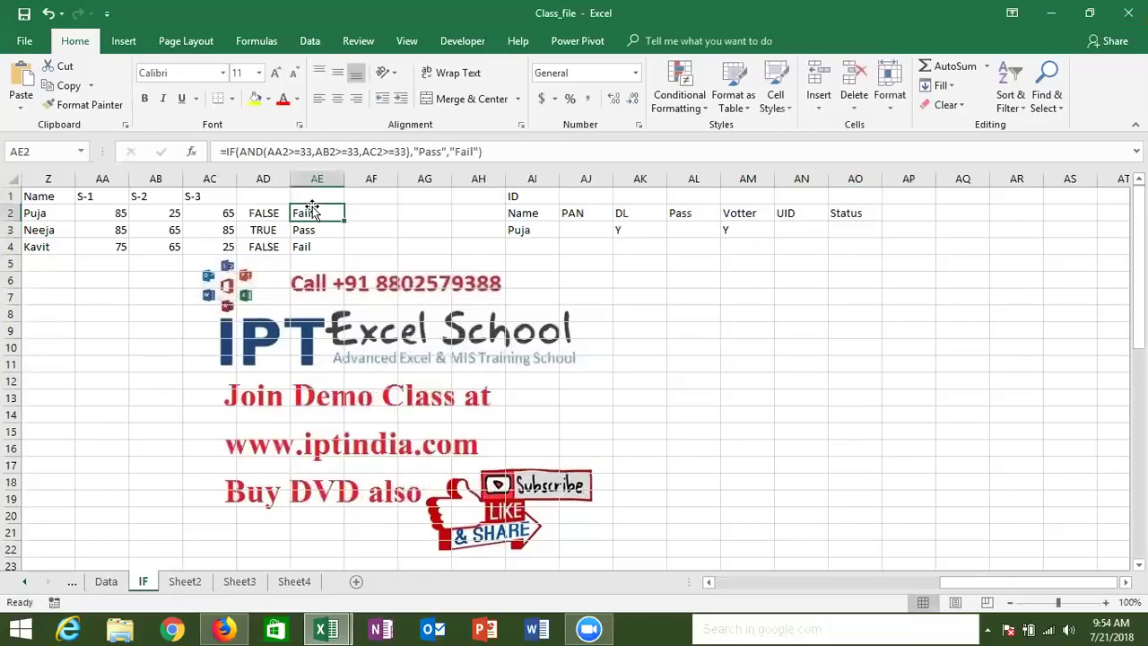
double_click(273, 212)
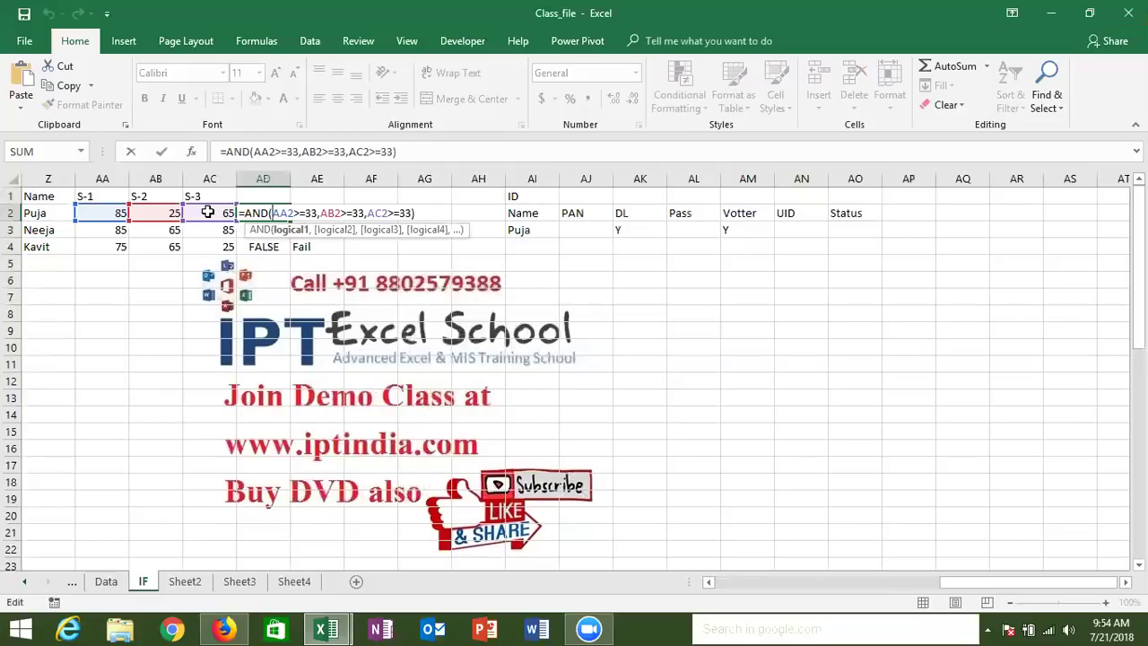
key(ctrl+Return)
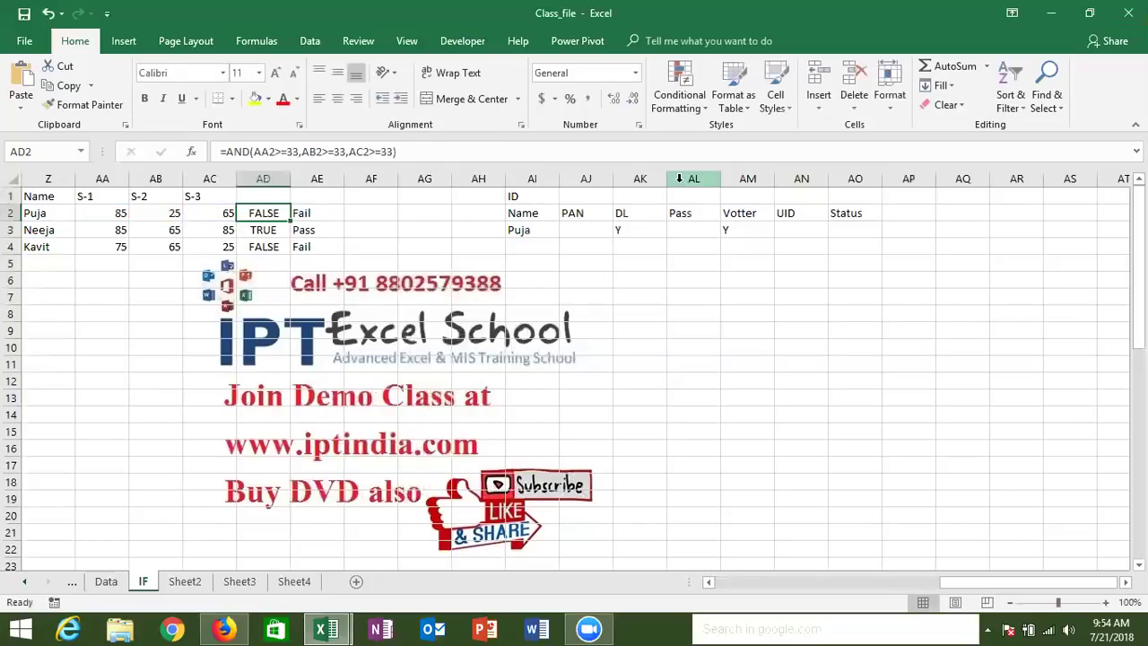
Enter =OR(AJ3="y",AK3="y",AL3="y",AM3="y",AN3="y") in AO3, returning TRUE for Puja.
click(843, 229)
text(=or)
key(Tab)
click(594, 227)
text(="y)
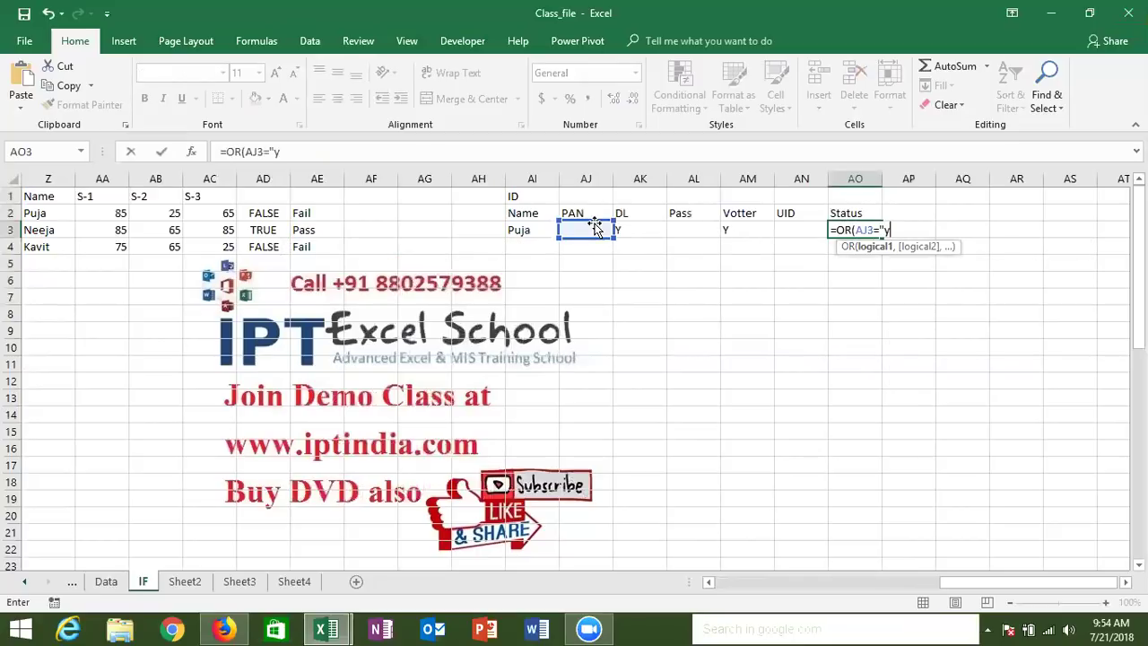
text(",)
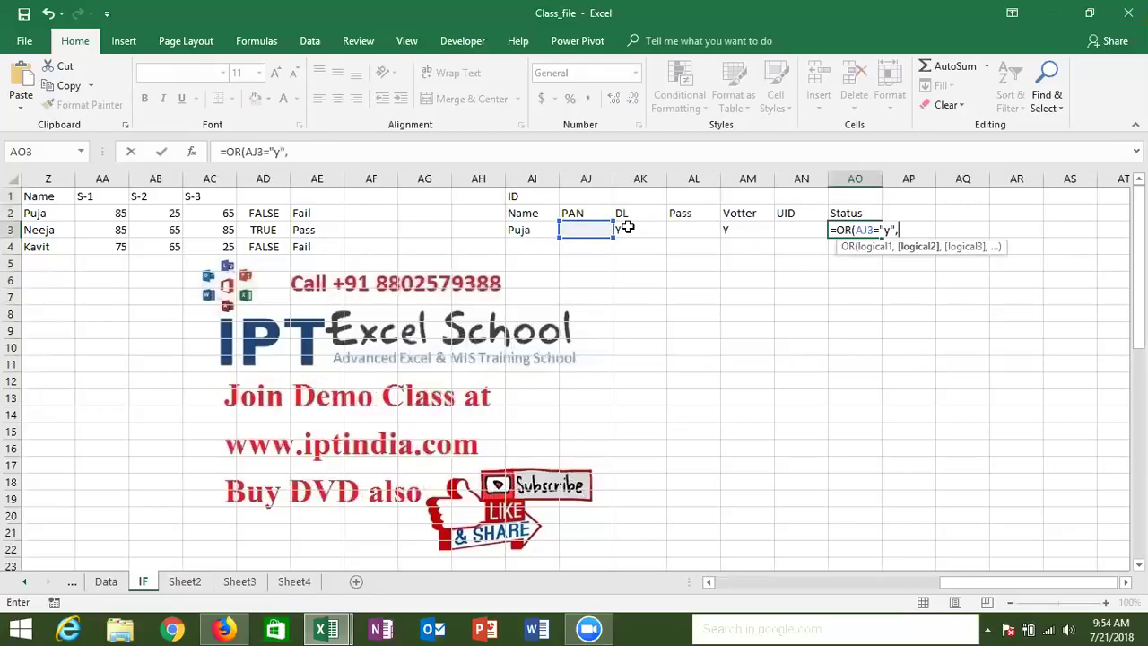
click(628, 228)
text(="y)
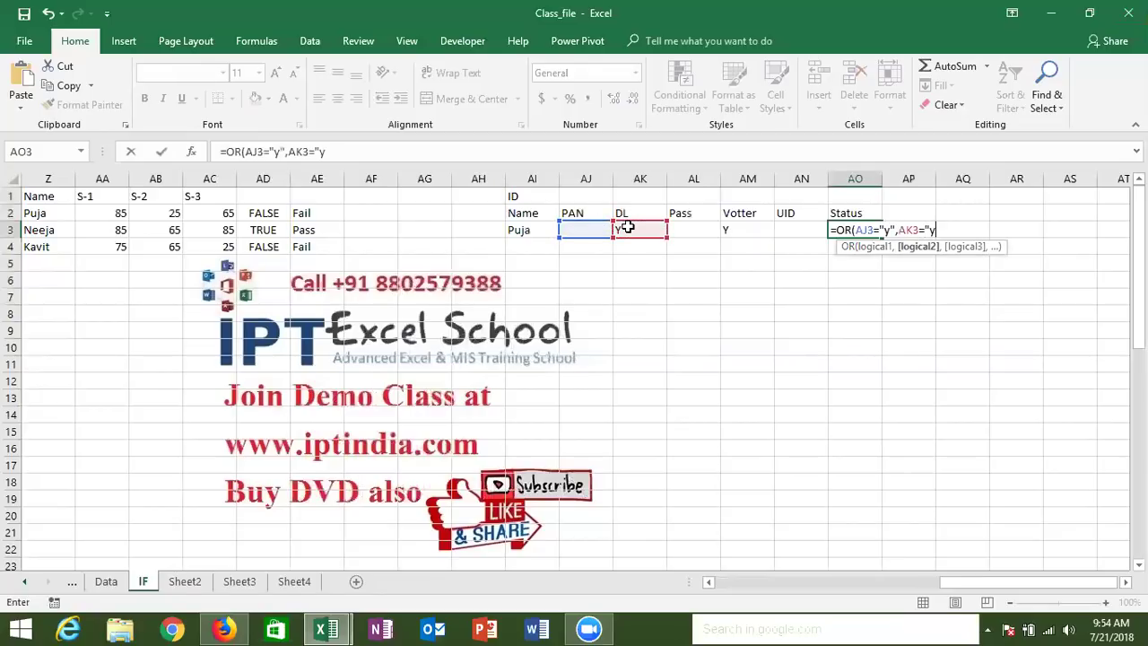
text(",)
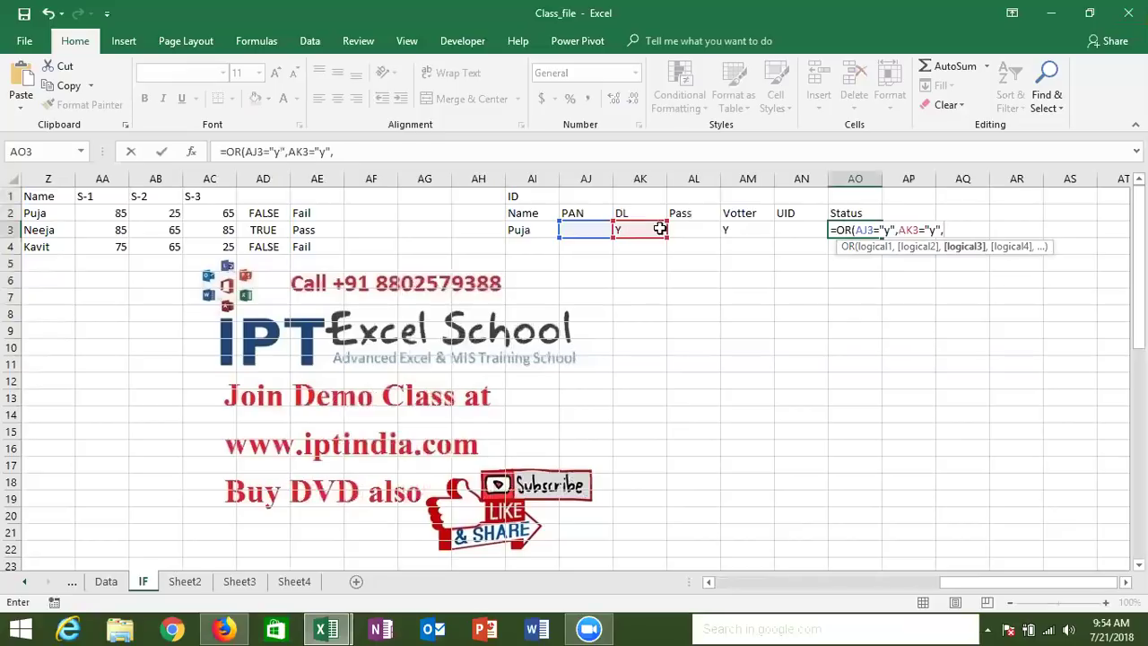
click(674, 230)
text(="y",)
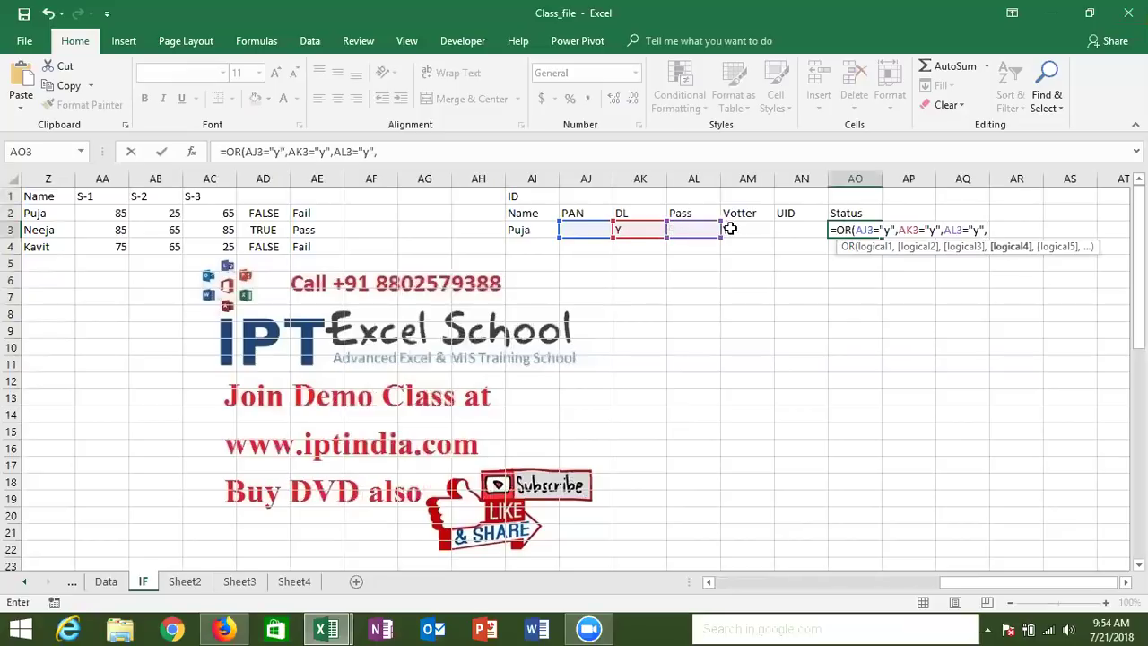
click(732, 230)
text(="y")
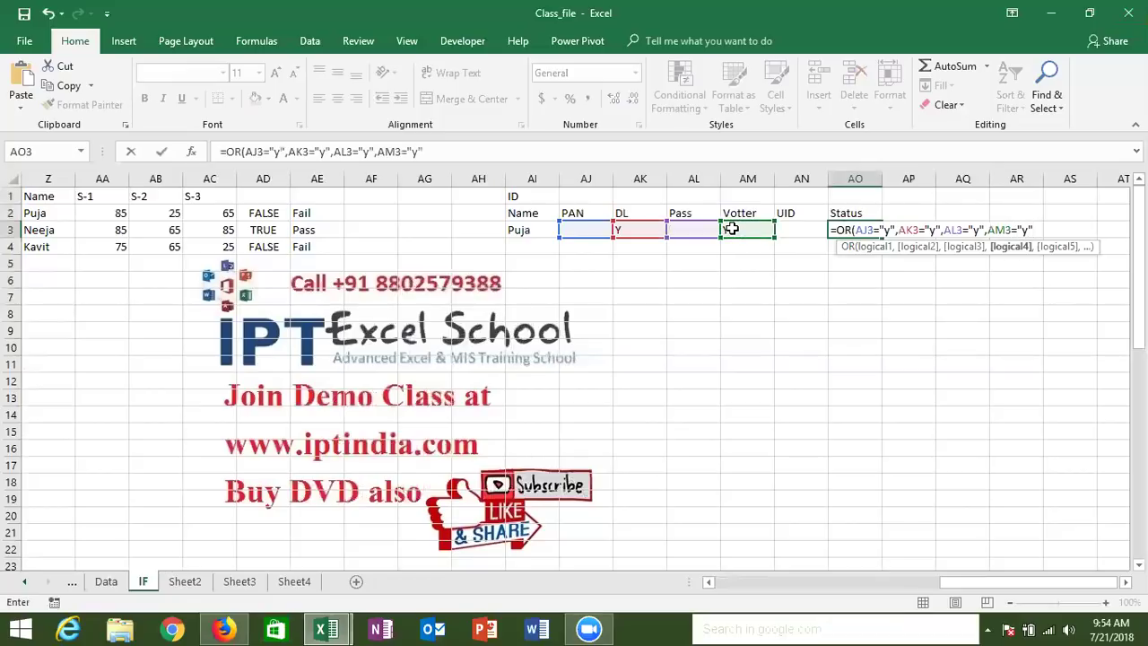
text(,)
click(802, 233)
text(="y"))
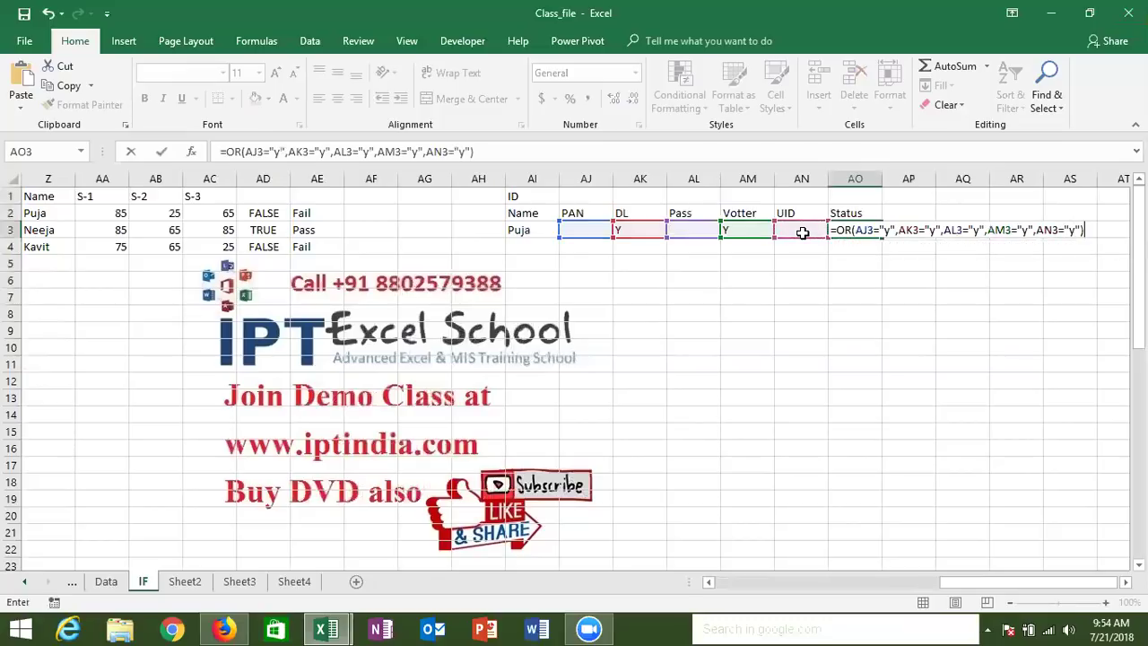
key(ctrl+Return)
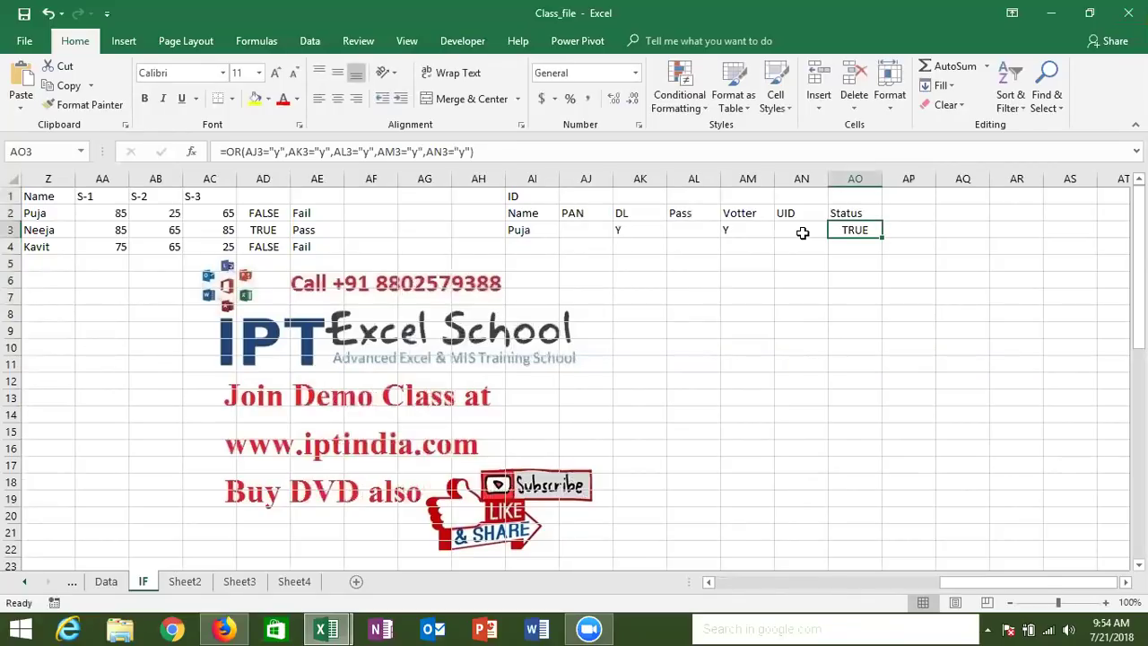
key(Right)
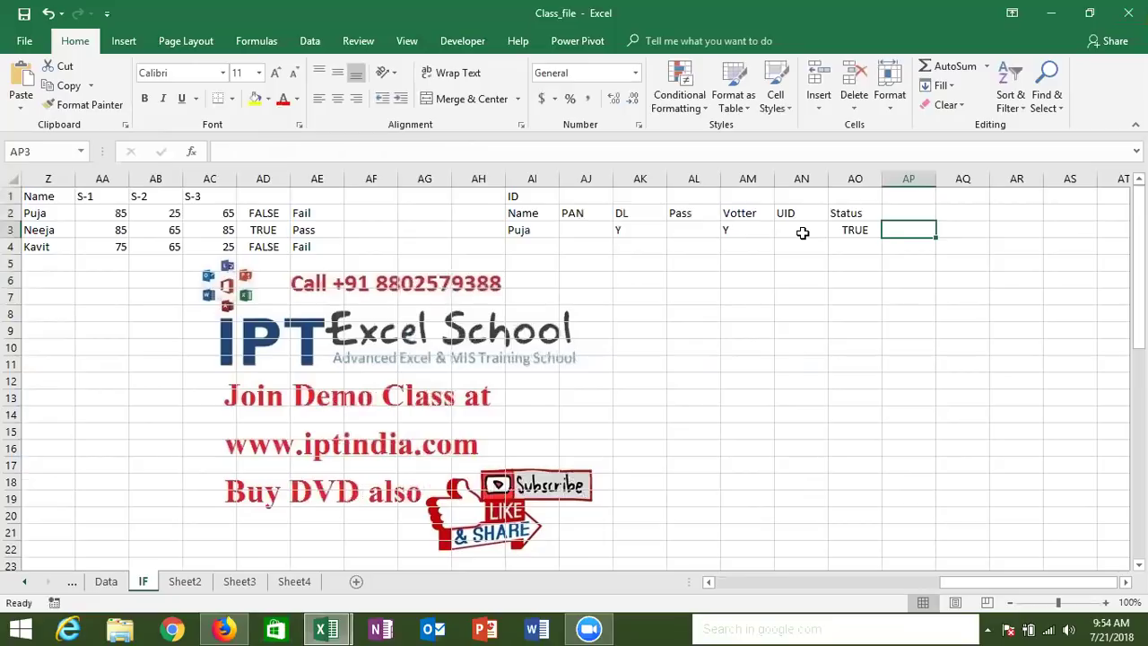
Enter =IF(AO3,"OK","Pending") in AP3 so it shows OK for Puja.
text(=if)
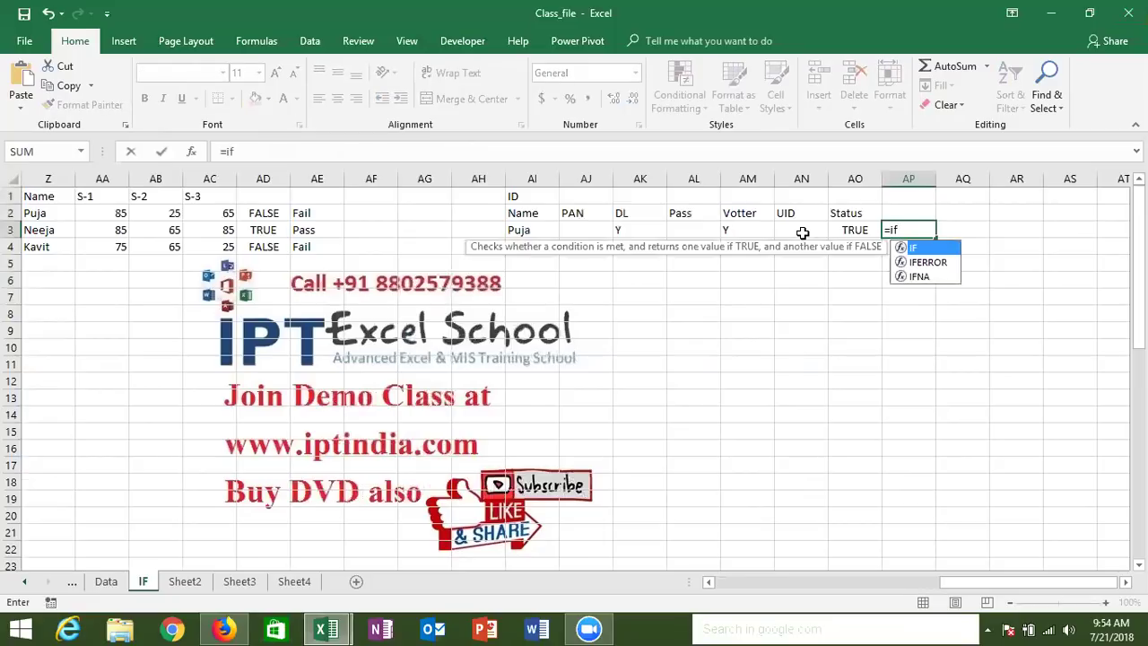
key(Tab)
key(Left)
text(,)
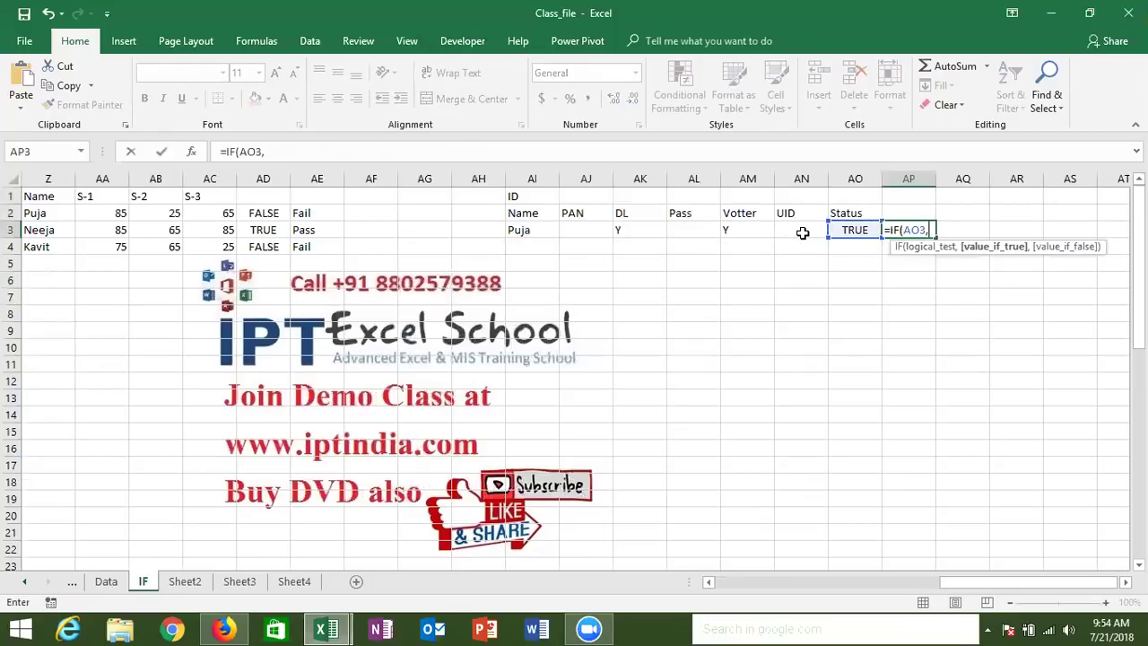
text("O)
text(K","Pending)
key(Return)
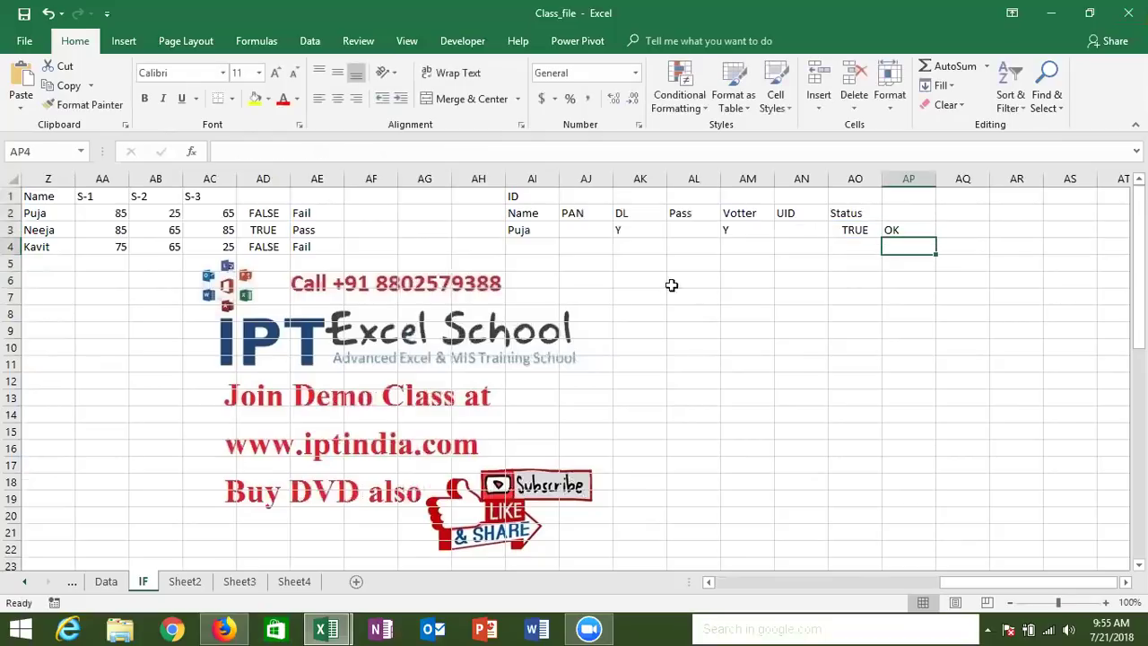
click(576, 234)
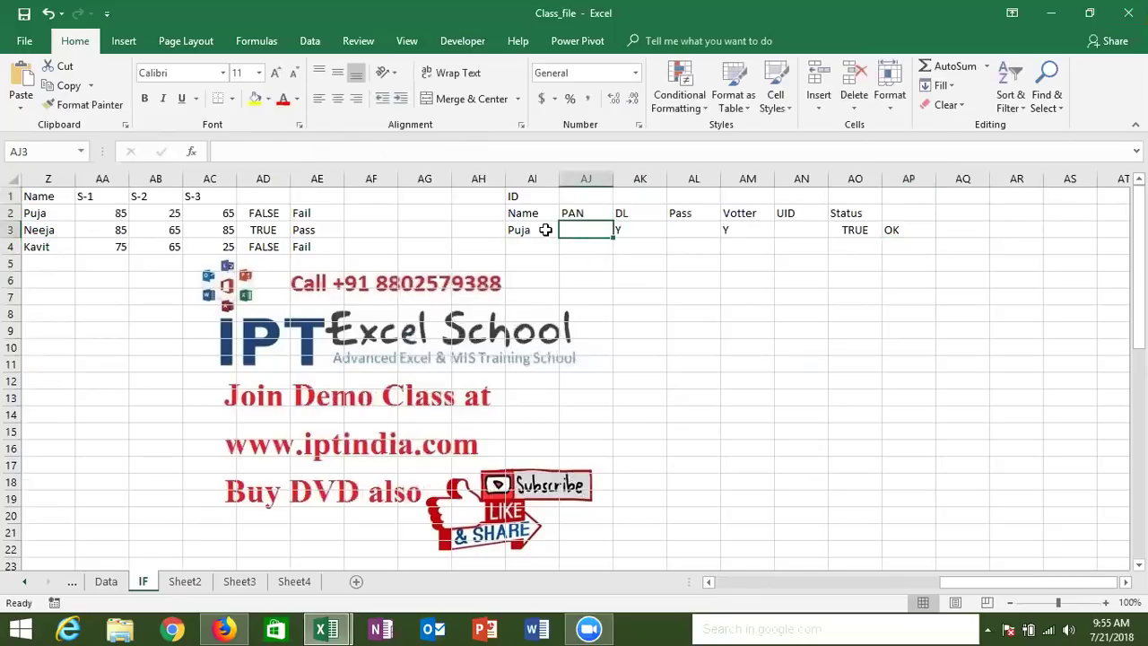
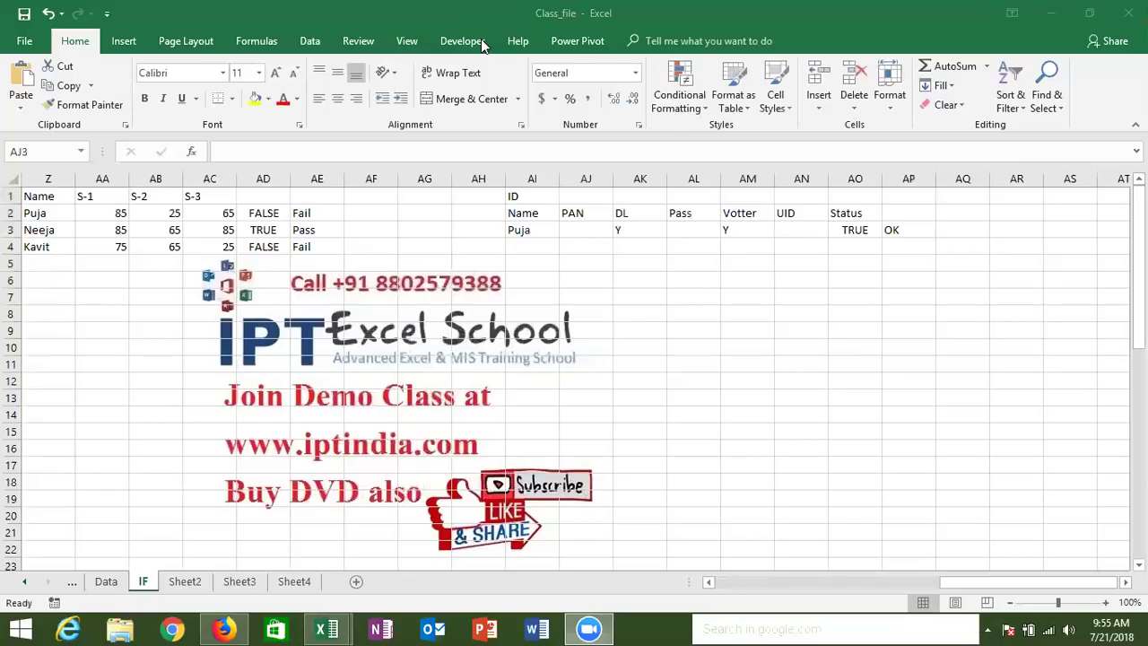
Fill the PAN cell AJ3 and the DL-through-UID cells AK3:AN3 yellow.
click(581, 237)
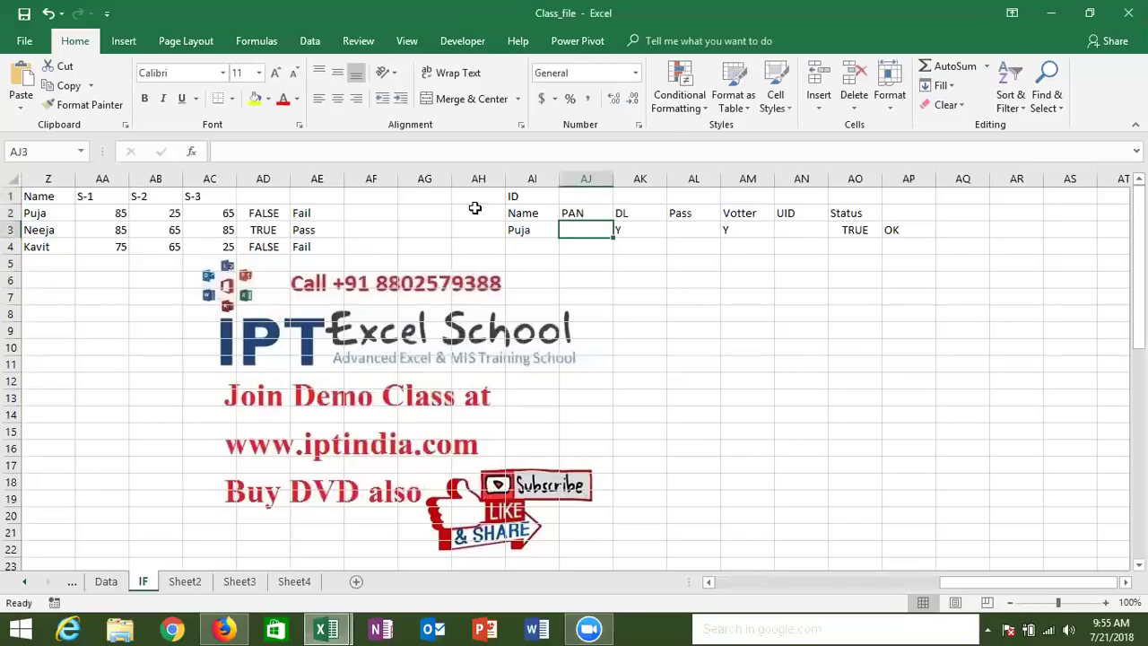
click(258, 99)
drag(628, 229, 794, 228)
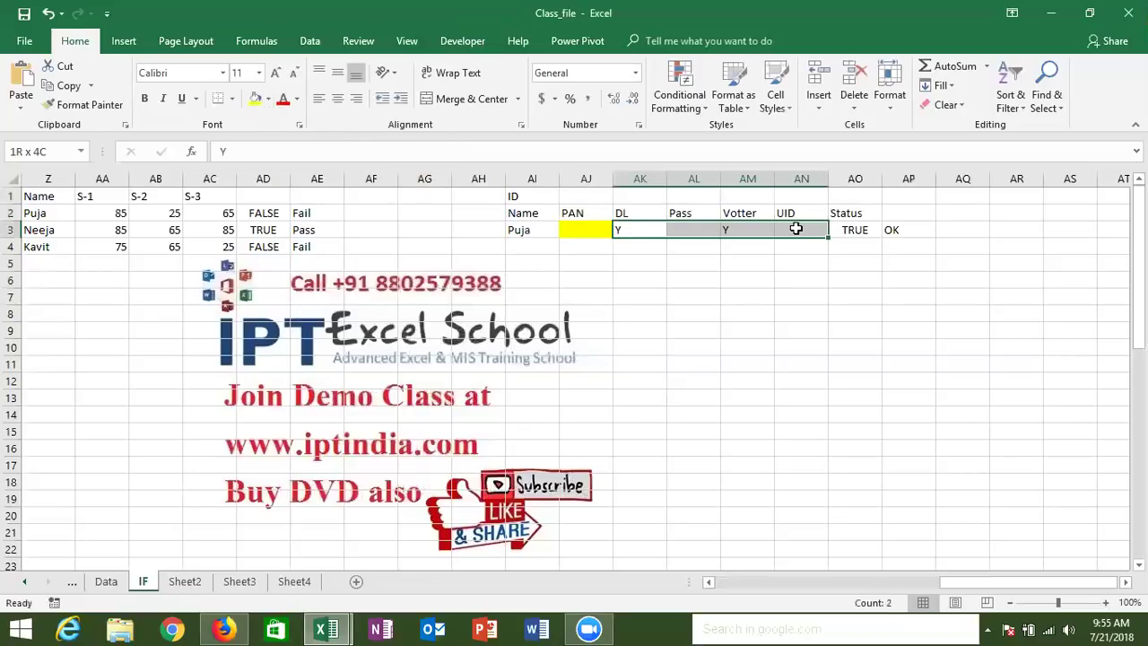
click(257, 98)
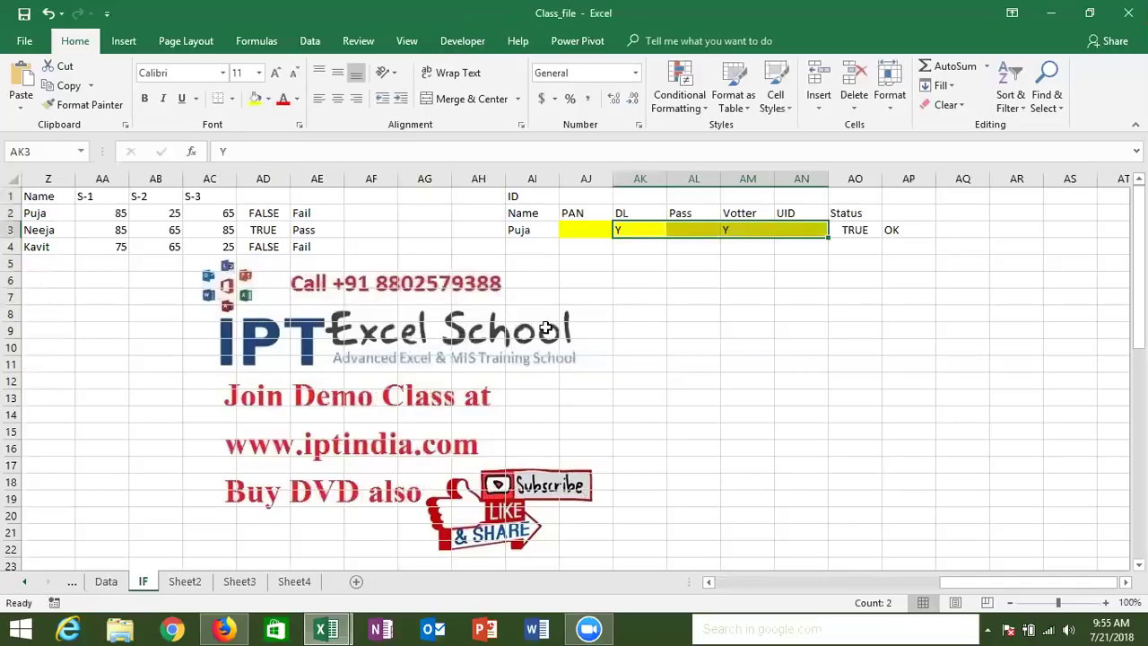
Recolour the PAN cell AJ3 light green and check the fills.
click(582, 235)
click(268, 99)
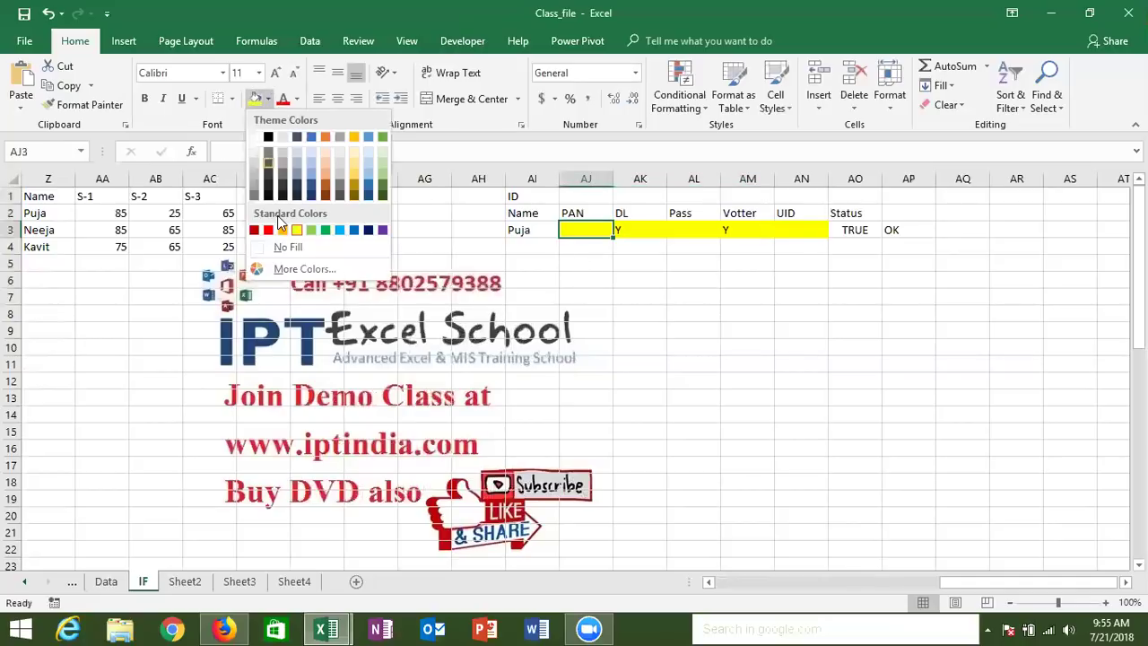
click(311, 229)
click(606, 260)
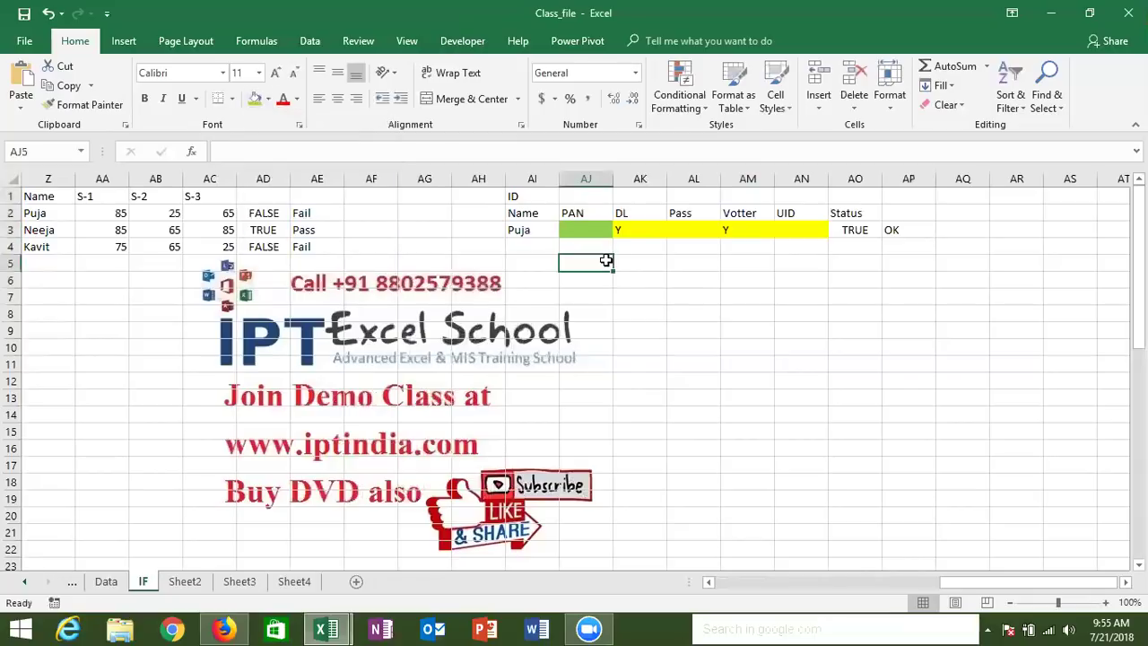
click(747, 252)
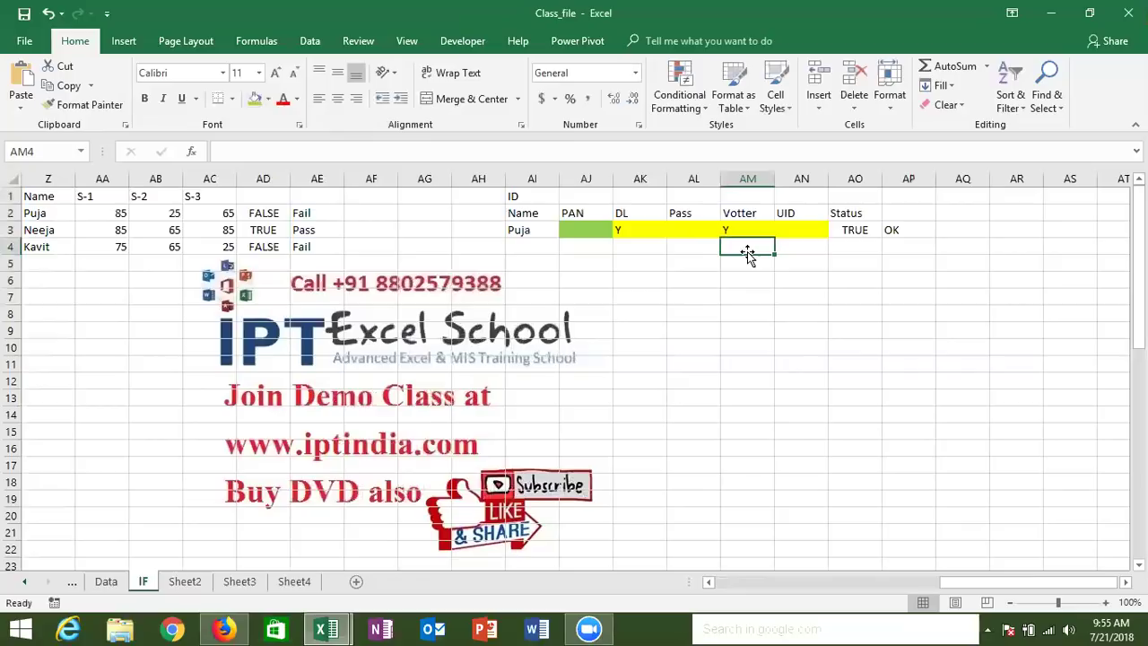
Enter =COUNTA(AJ3:AN3) in AO4 to count the filled ID cells.
click(837, 245)
text(=cou)
key(Tab)
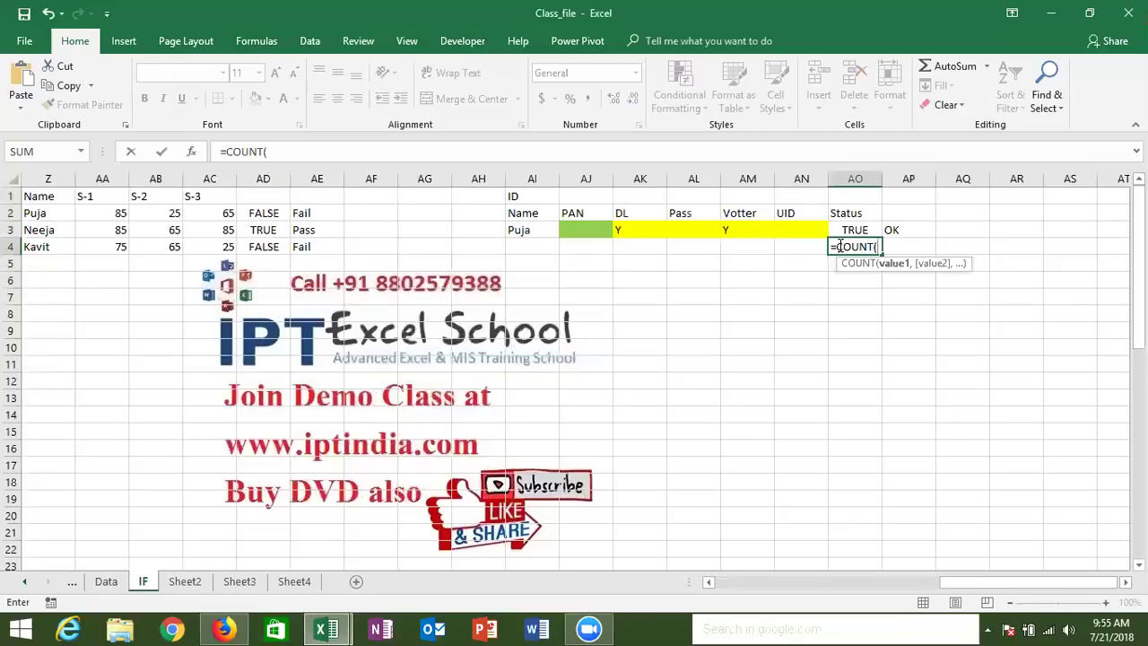
key(BackSpace)
key(Down)
key(Tab)
key(Left)
key(Up)
key(shift+Left)
key(shift+Left)
key(shift+Left)
key(shift+Left)
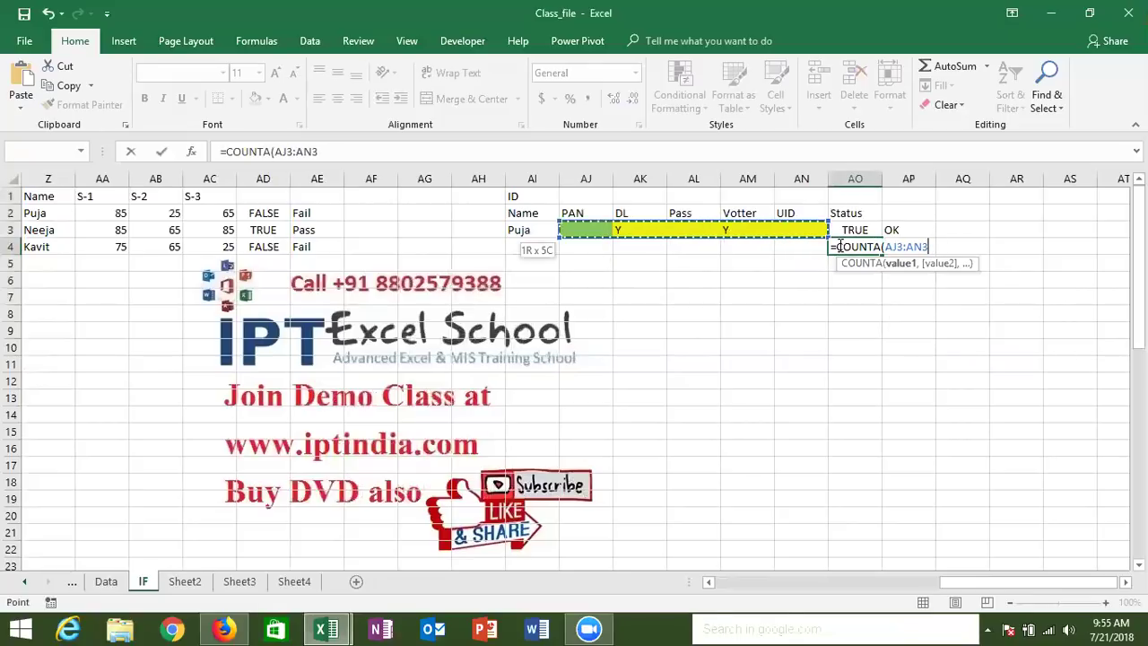
key(ctrl+Return)
Enter =IF(AO4>=2,"OK","Pending") in AP4.
key(Right)
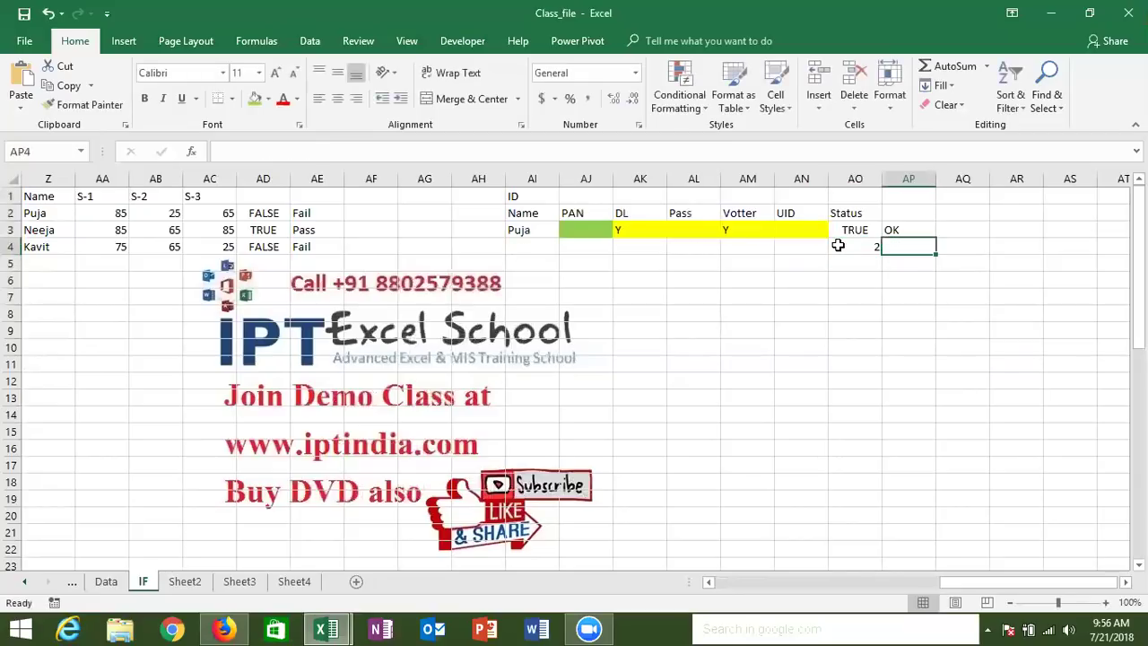
text(=IF()
key(Left)
text(>=2)
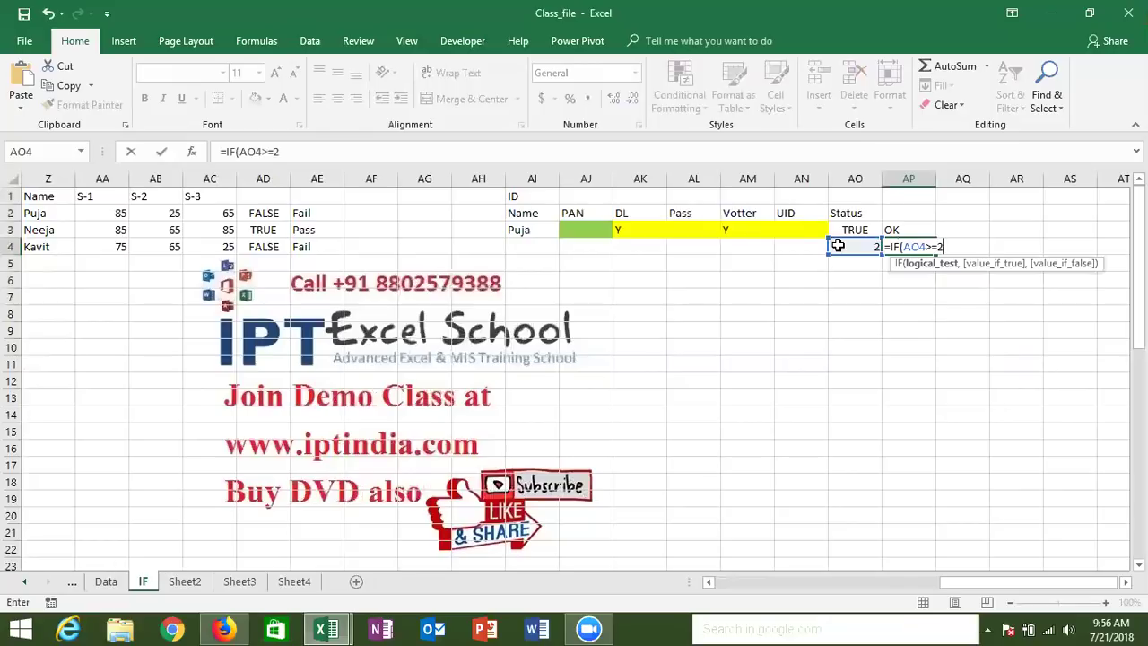
text(,"OK","Pe)
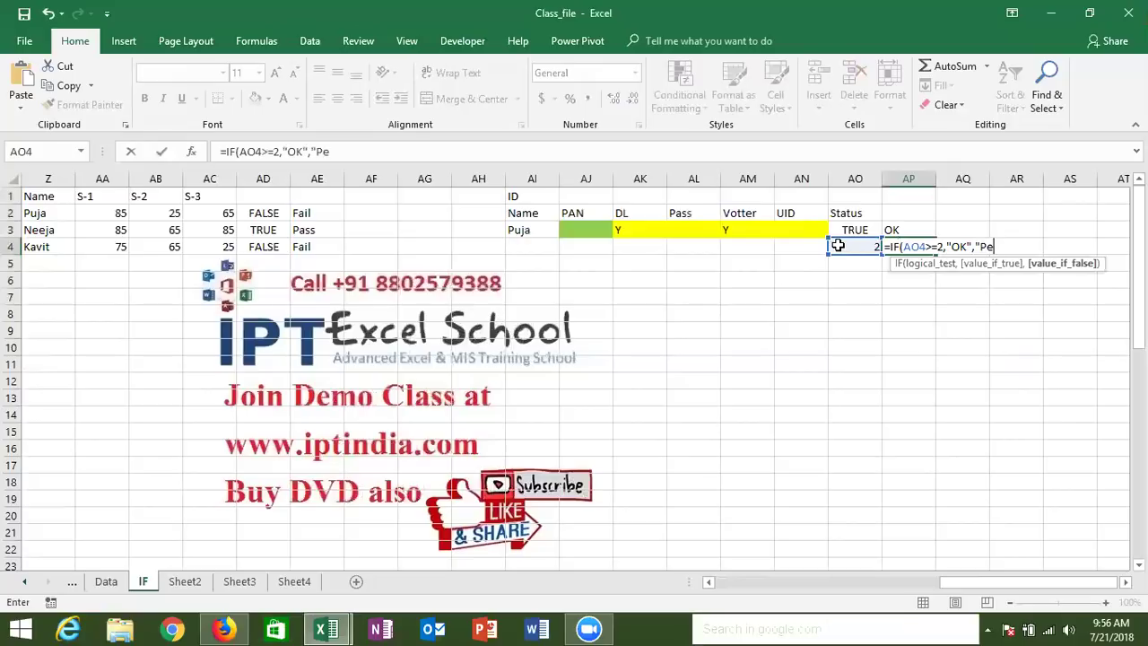
text(ndong)
key(BackSpace)
key(BackSpace)
key(BackSpace)
text(ing)
text(")
key(Return)
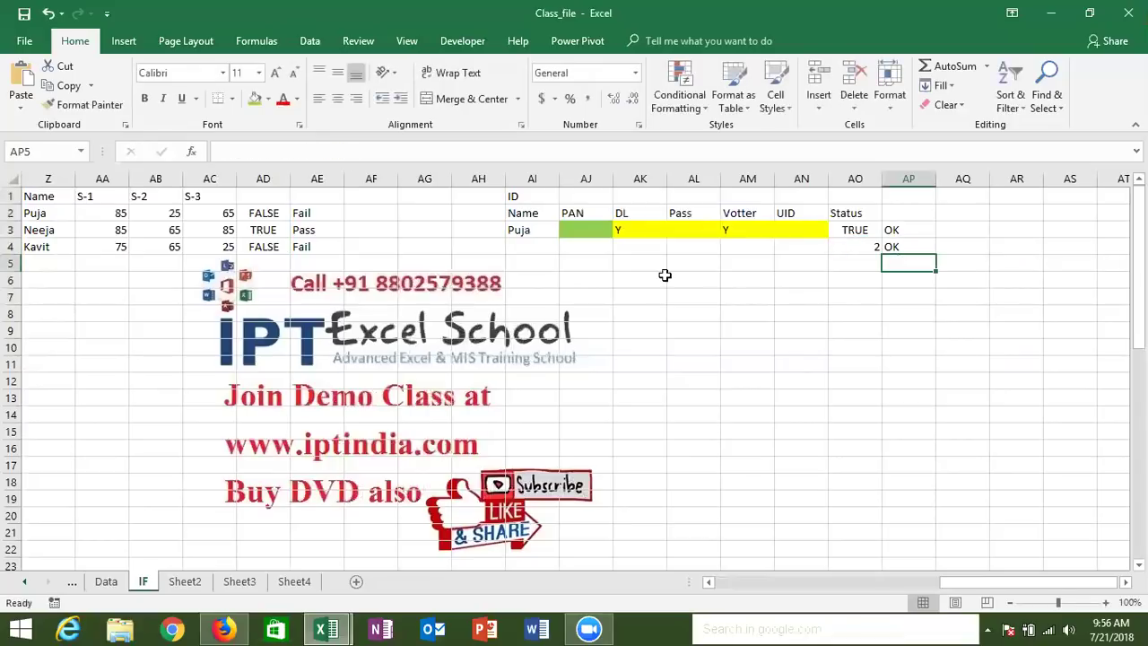
Start AK6's formula =AND(AJ3="y",OR( so PAN must be y.
click(637, 276)
text(=)
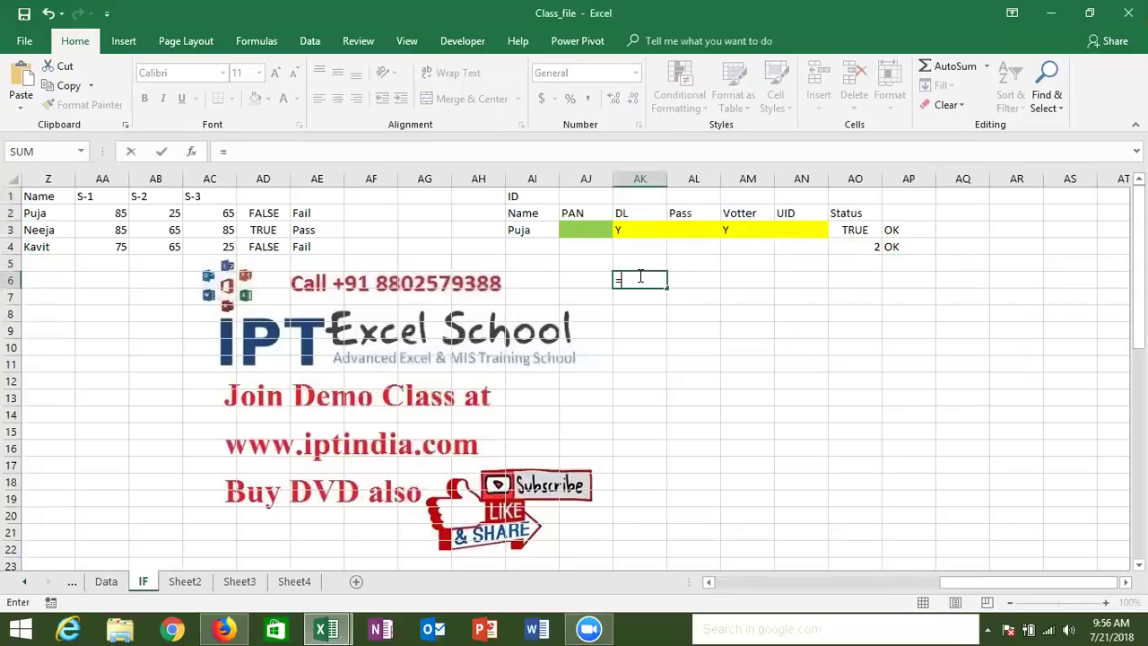
text(and)
key(Tab)
click(592, 225)
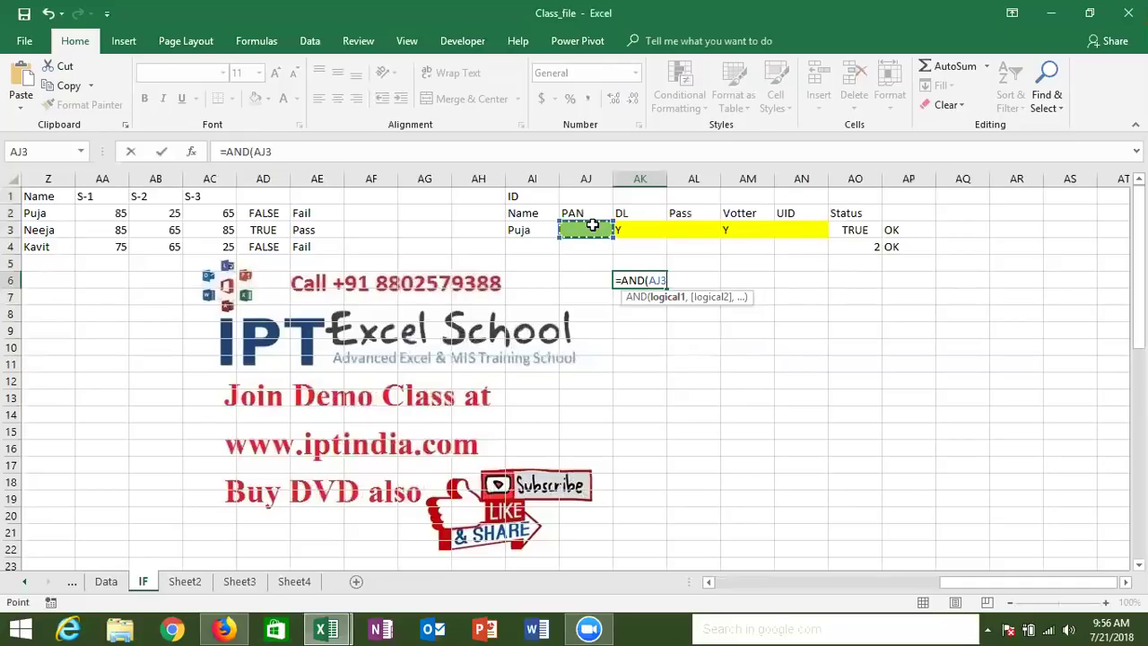
text(="y",)
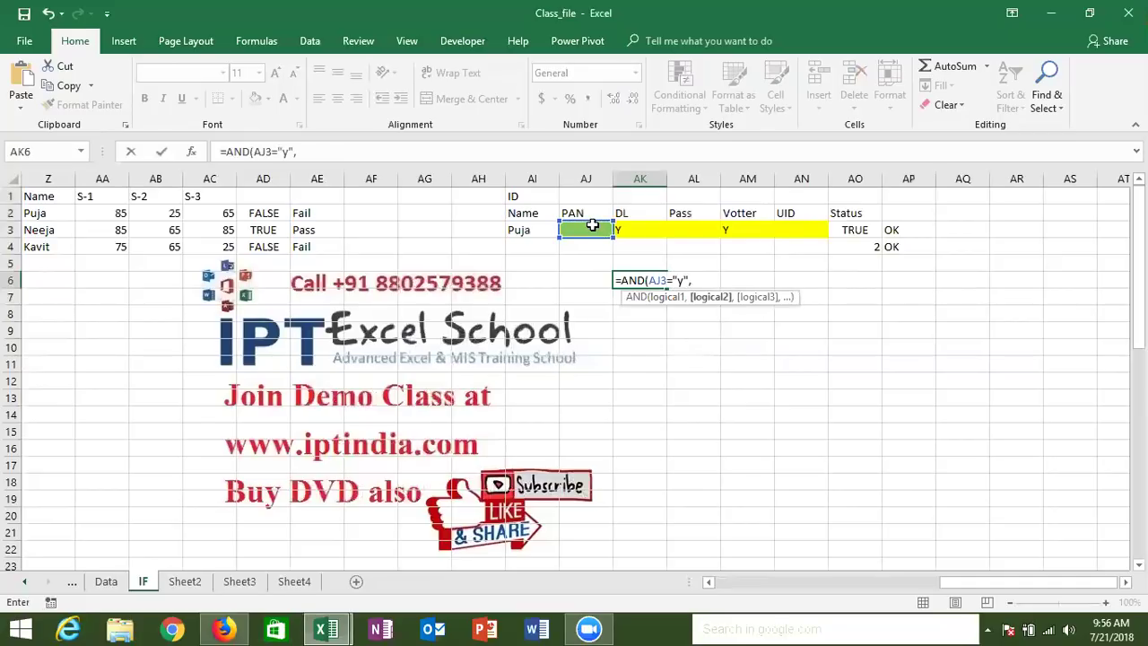
text(or)
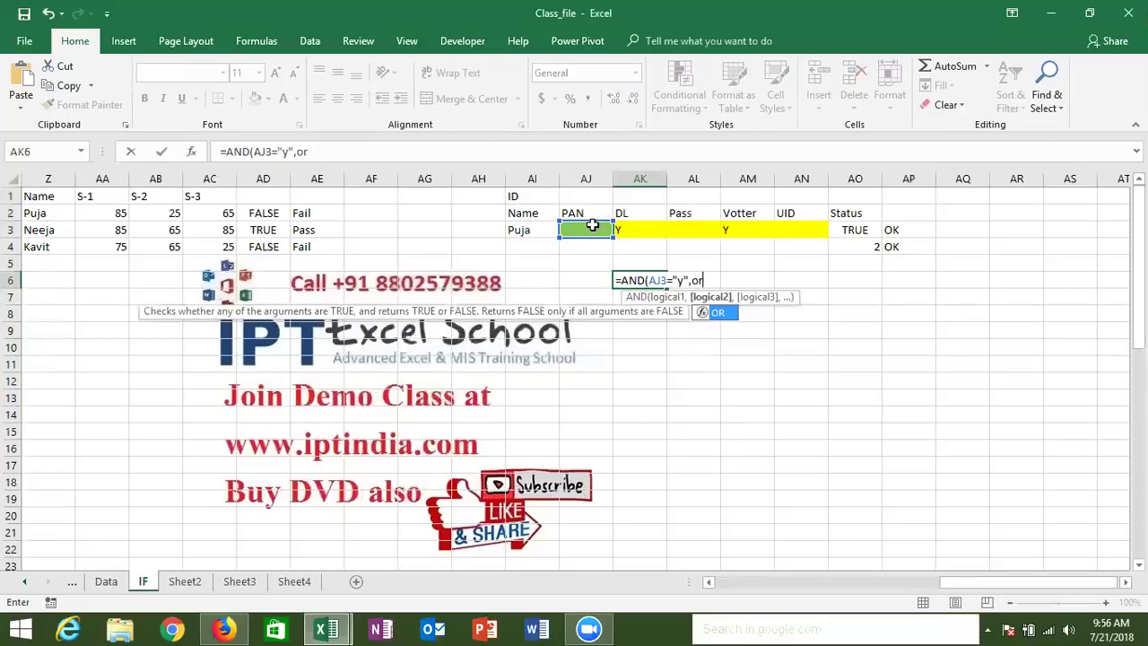
key(Tab)
Complete the OR so any of AK3, AL3, AM3 or AN3 equal to "y" qualifies.
click(635, 233)
text(="y",)
click(691, 230)
text(=)
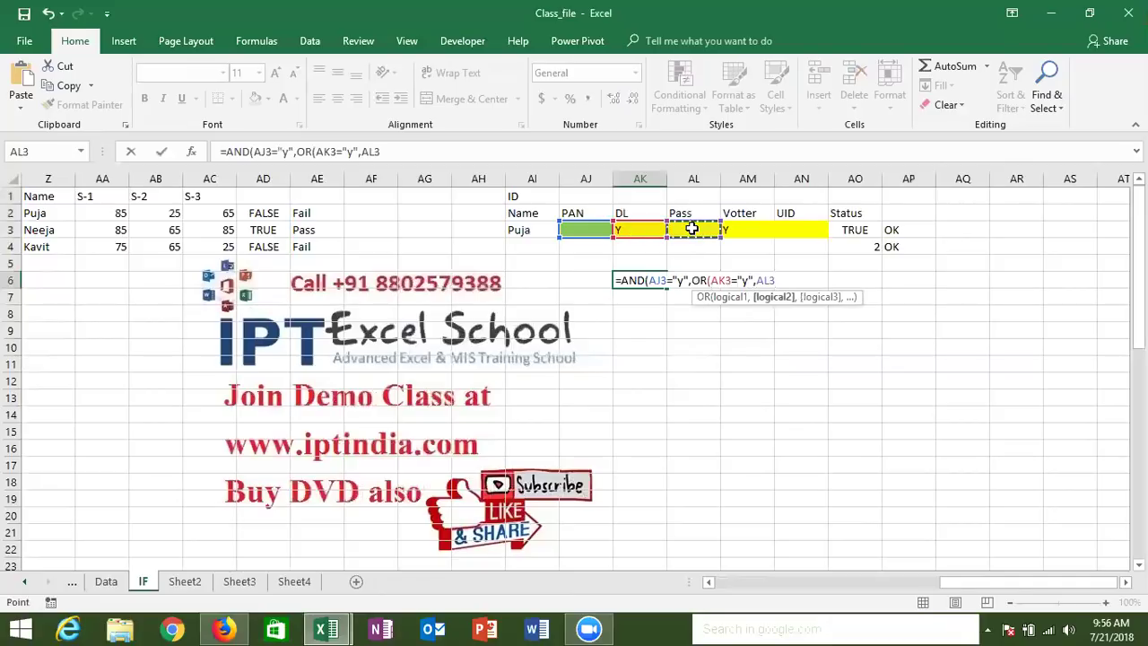
text("y",)
click(726, 231)
text(="y",)
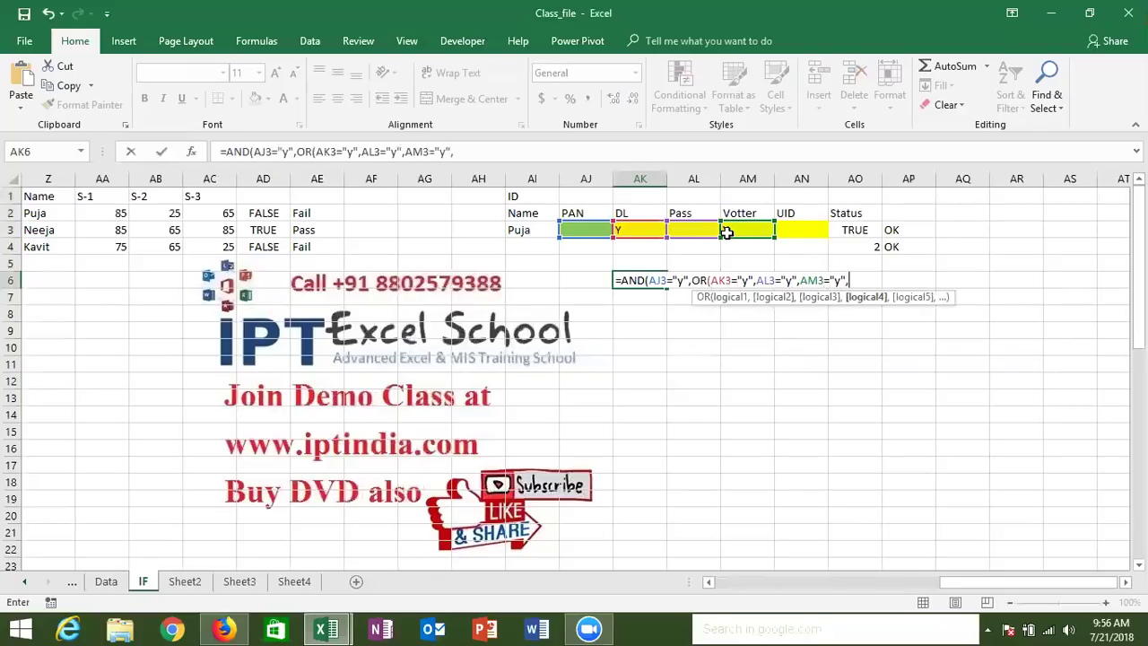
click(795, 230)
text(="y")
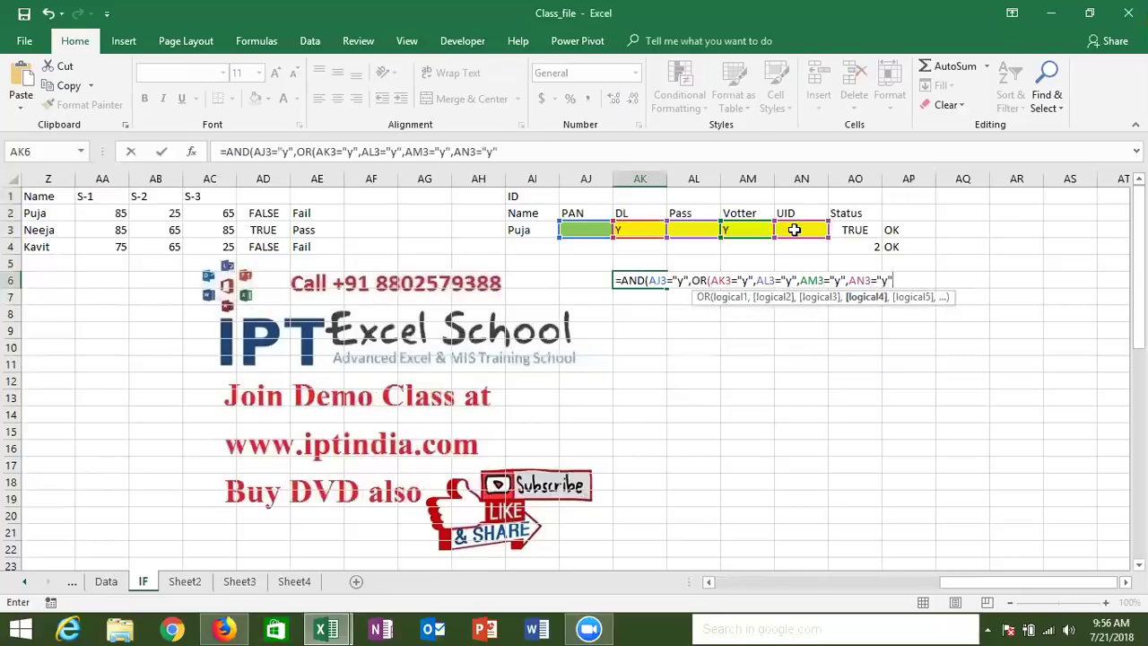
key(Return)
key(Return)
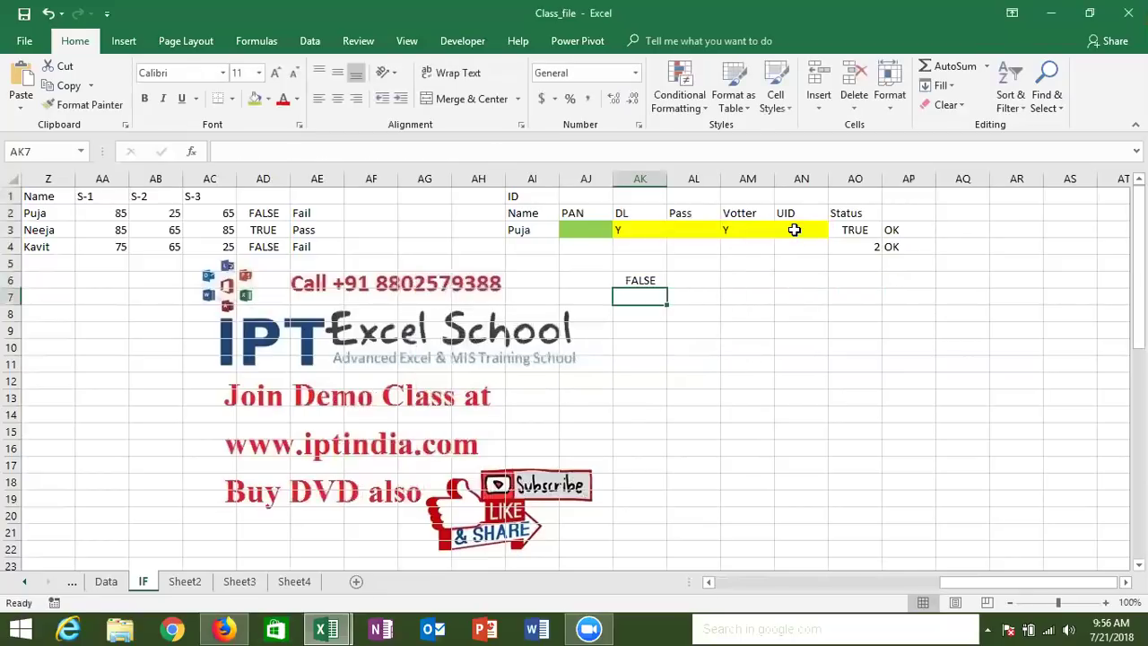
Enter Y in the PAN cell AJ3 so AK6 turns TRUE.
key(Up)
key(Up)
key(Up)
key(Up)
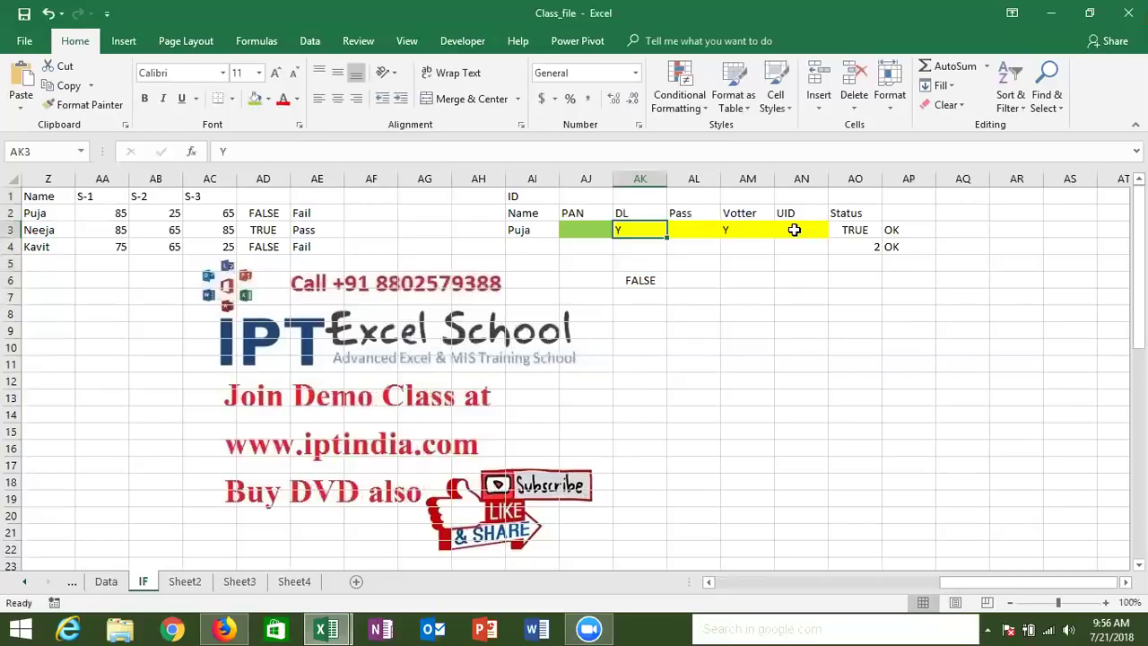
key(Left)
text(Y)
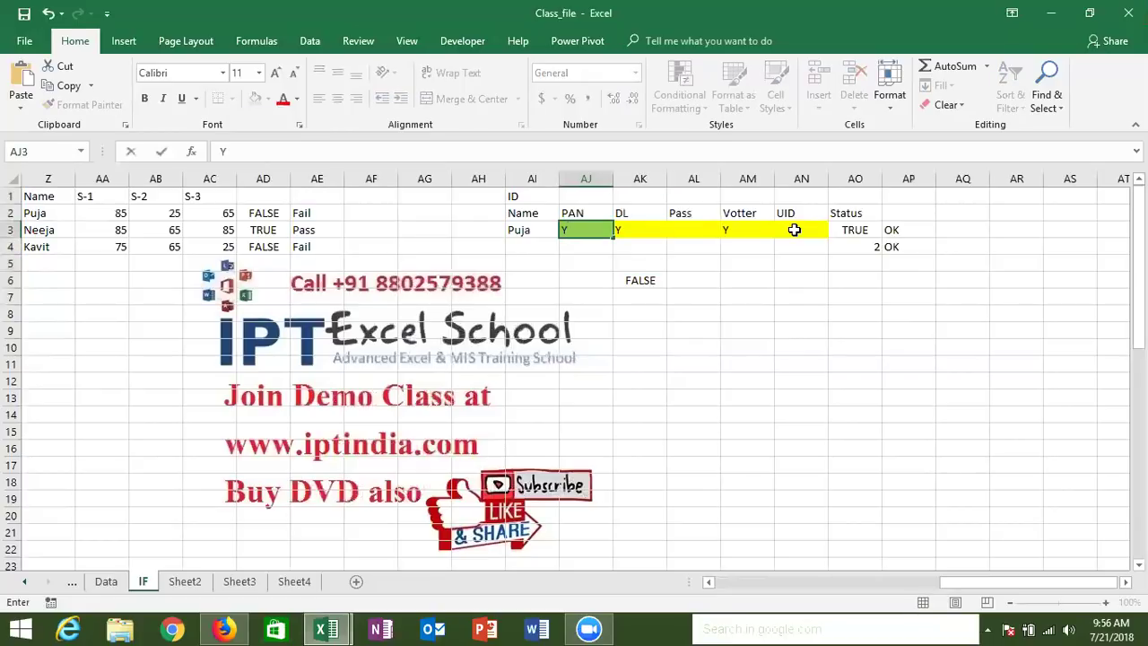
key(Return)
click(714, 277)
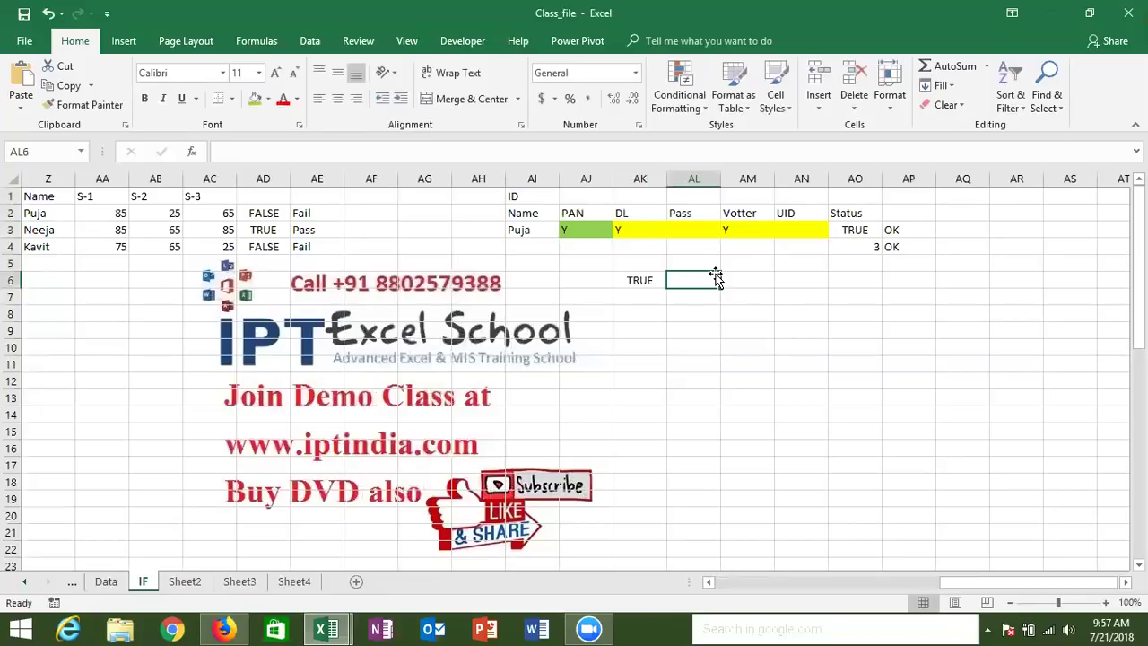
key(ctrl+Left)
key(ctrl+Left)
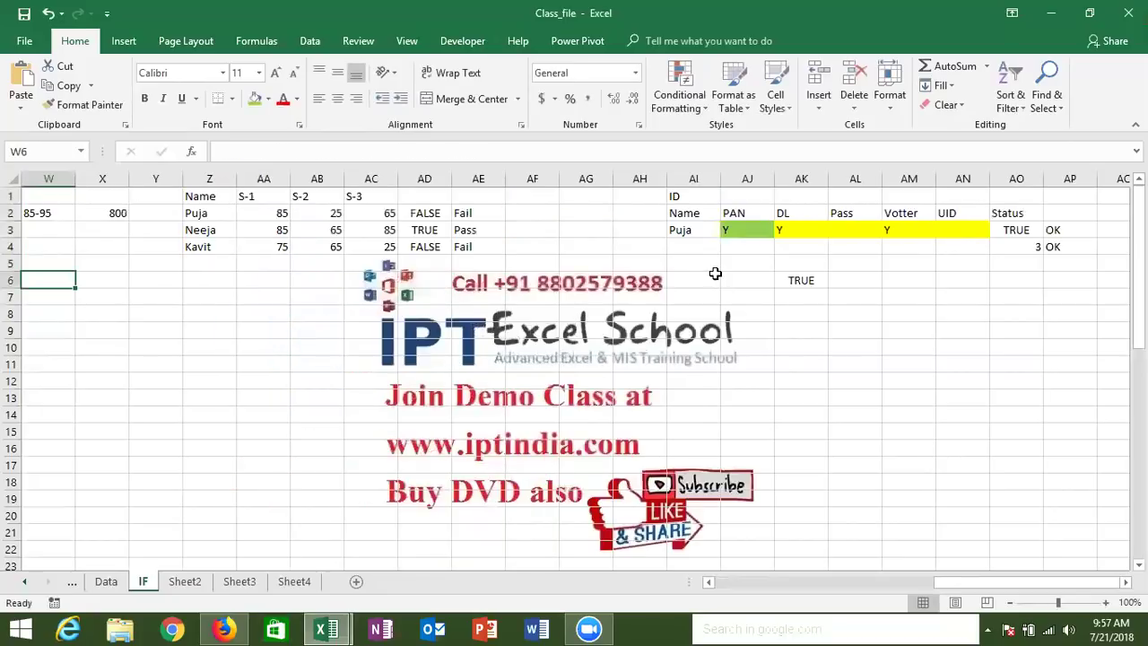
key(Right)
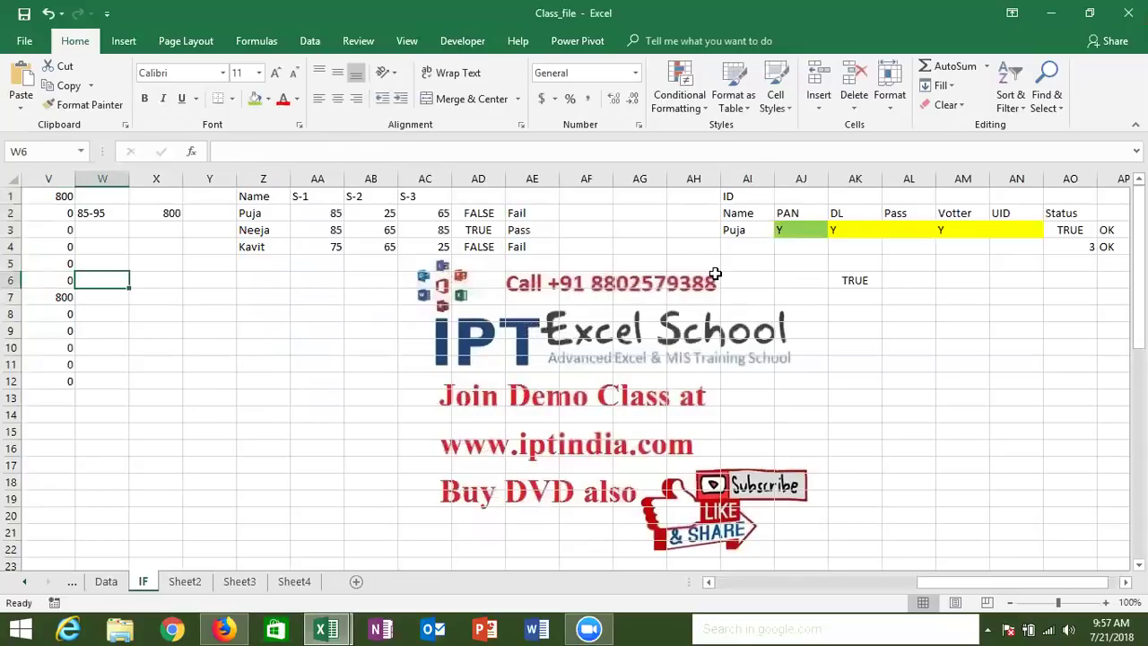
key(Right)
key(Right)
key(Right)
key(Up)
key(Up)
key(Up)
key(Up)
key(Right)
key(Right)
key(Right)
key(Down)
key(Down)
key(Up)
key(Up)
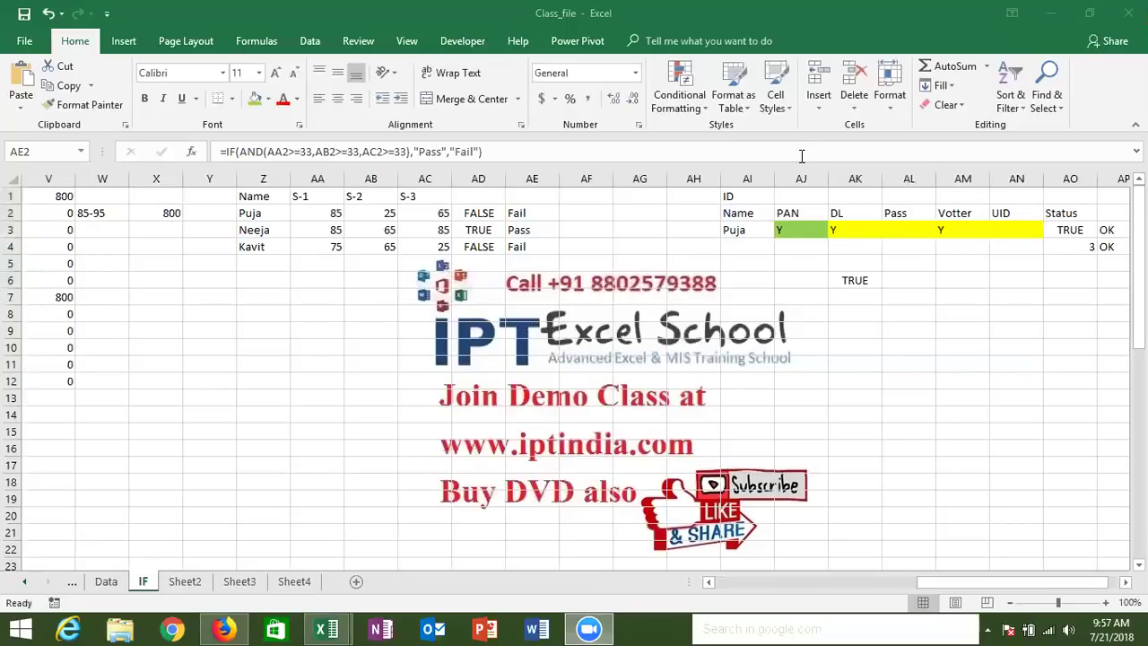
In AF2 build =IF(AA2>=33,IF(AB2>=33,IF(AC2>=33,"Pass","S3 Fail").
click(578, 215)
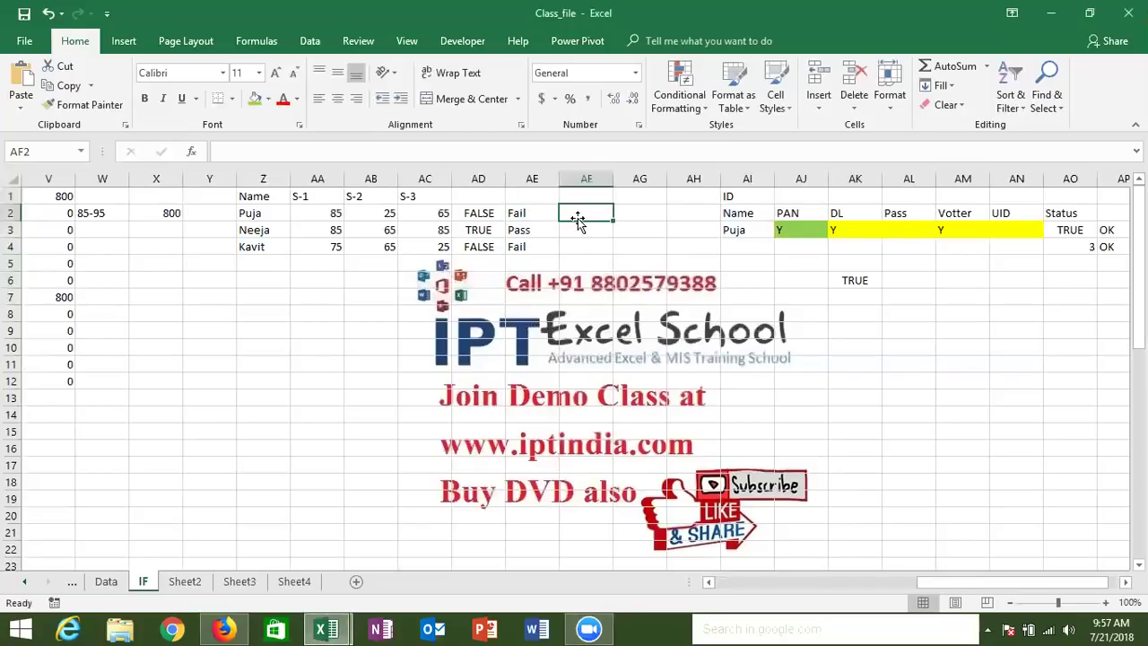
text(=)
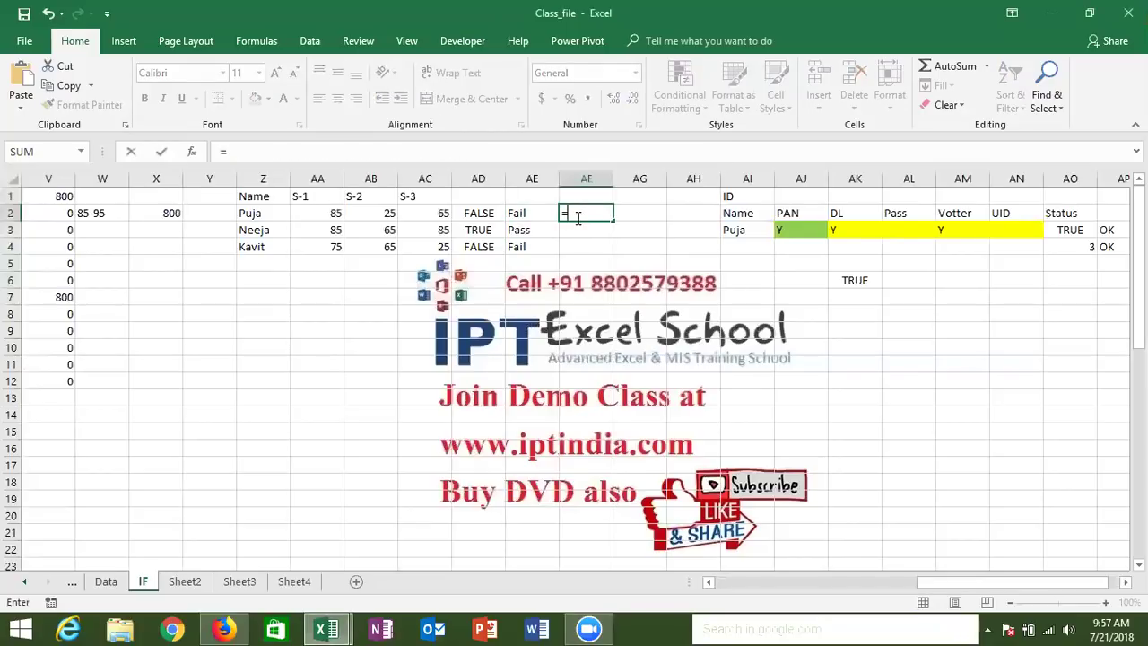
text(if)
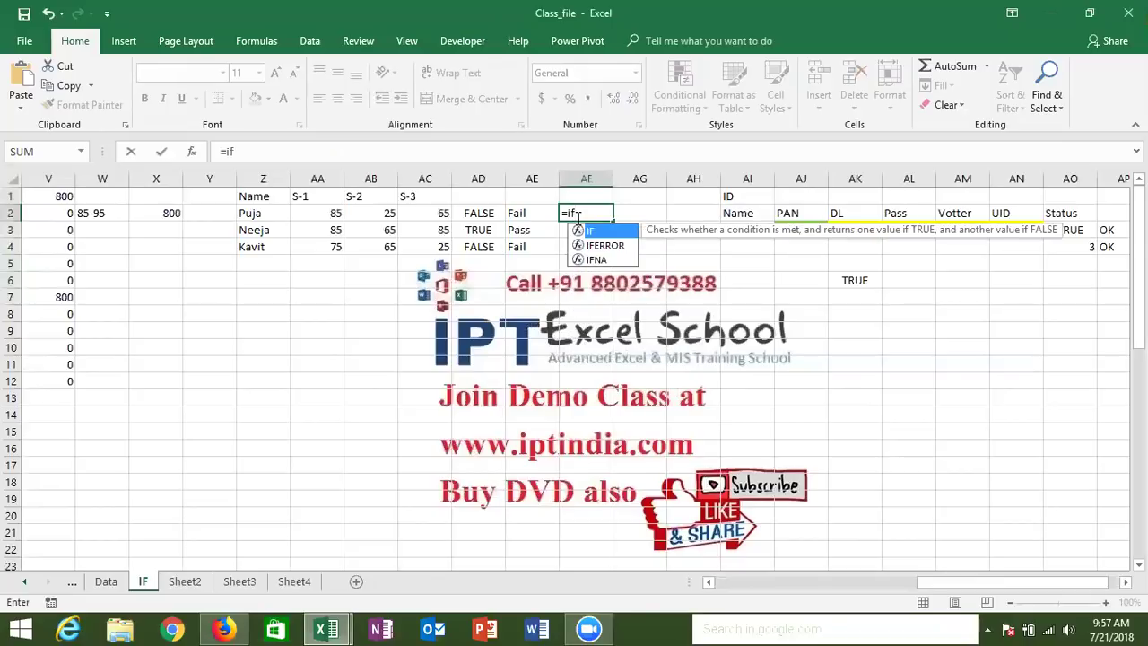
key(Tab)
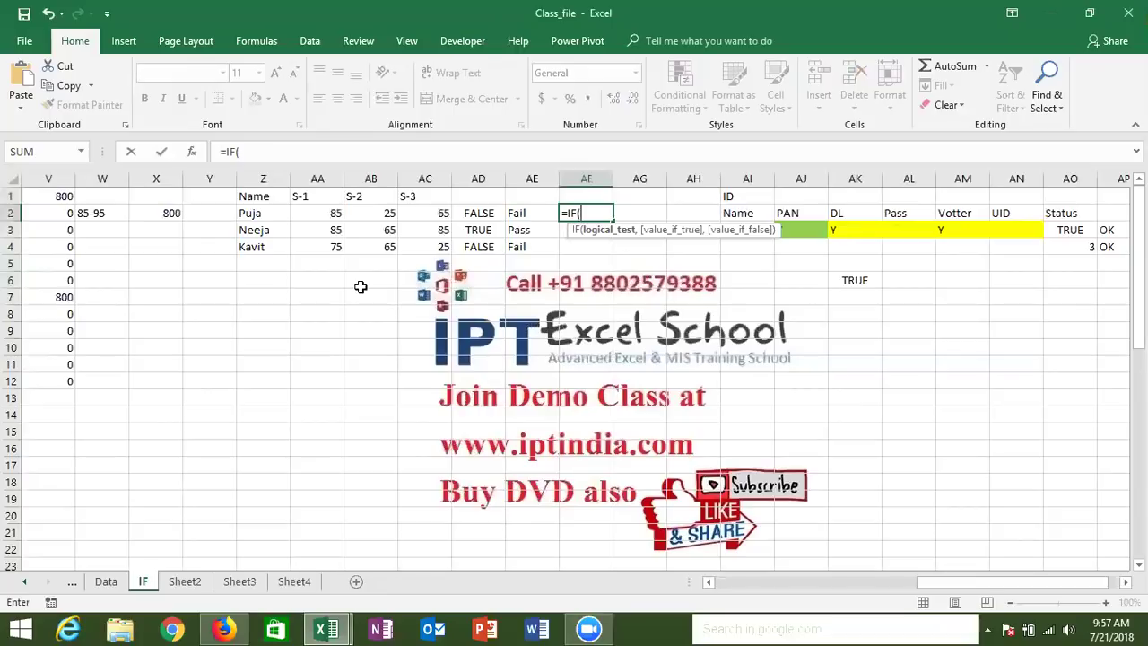
click(318, 215)
text(>=33)
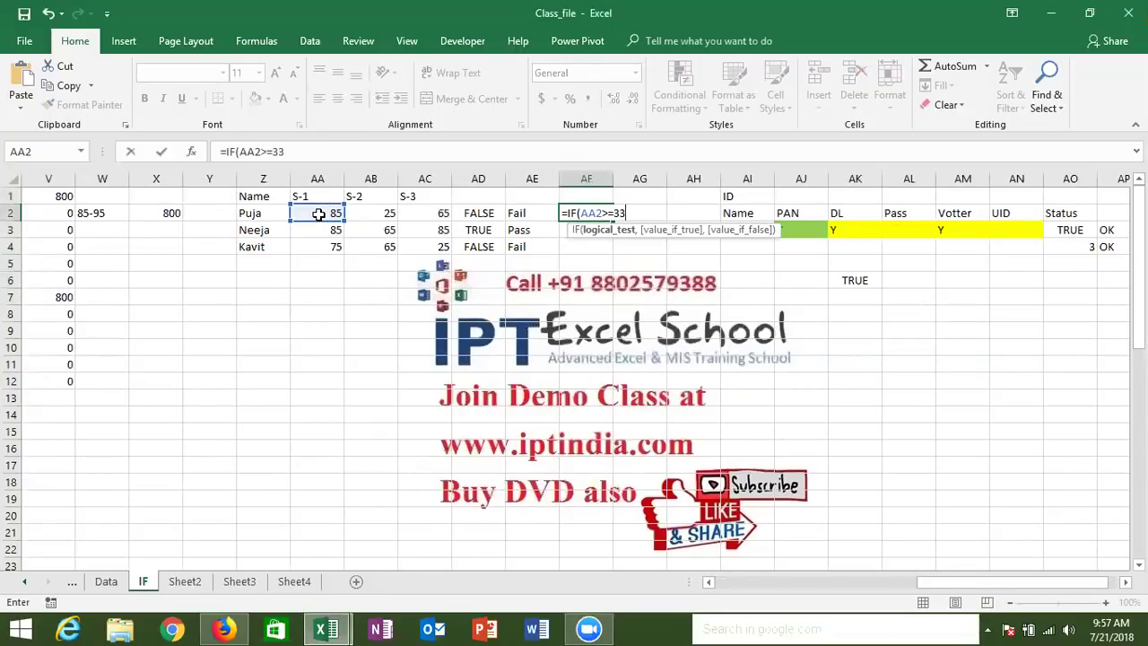
text(,)
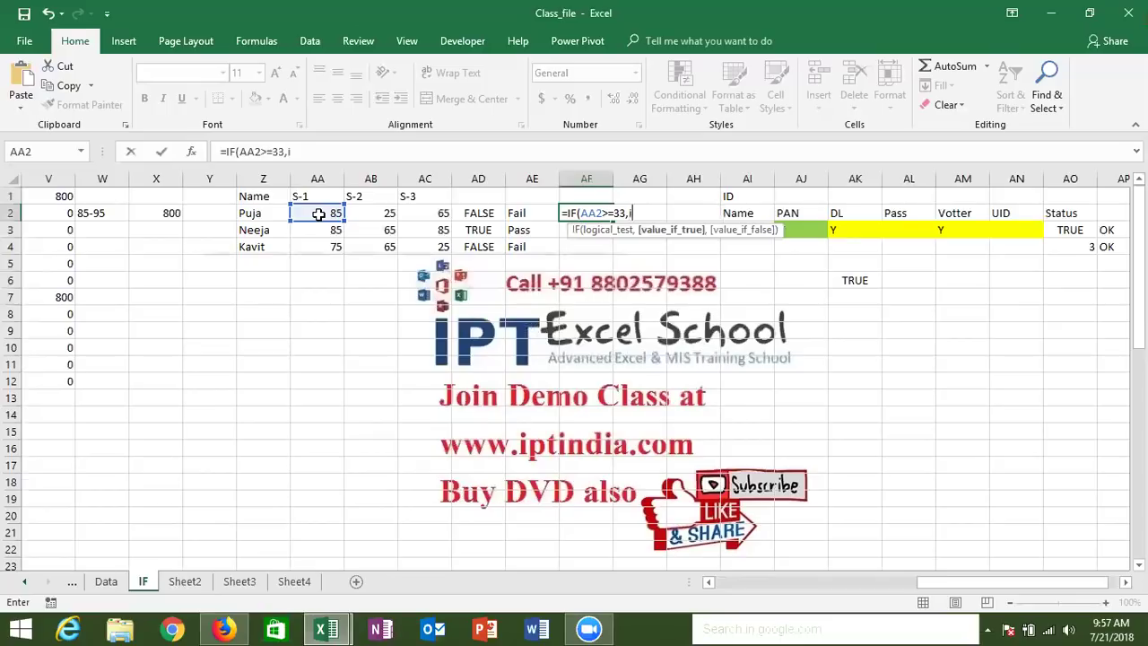
text(IF()
click(362, 213)
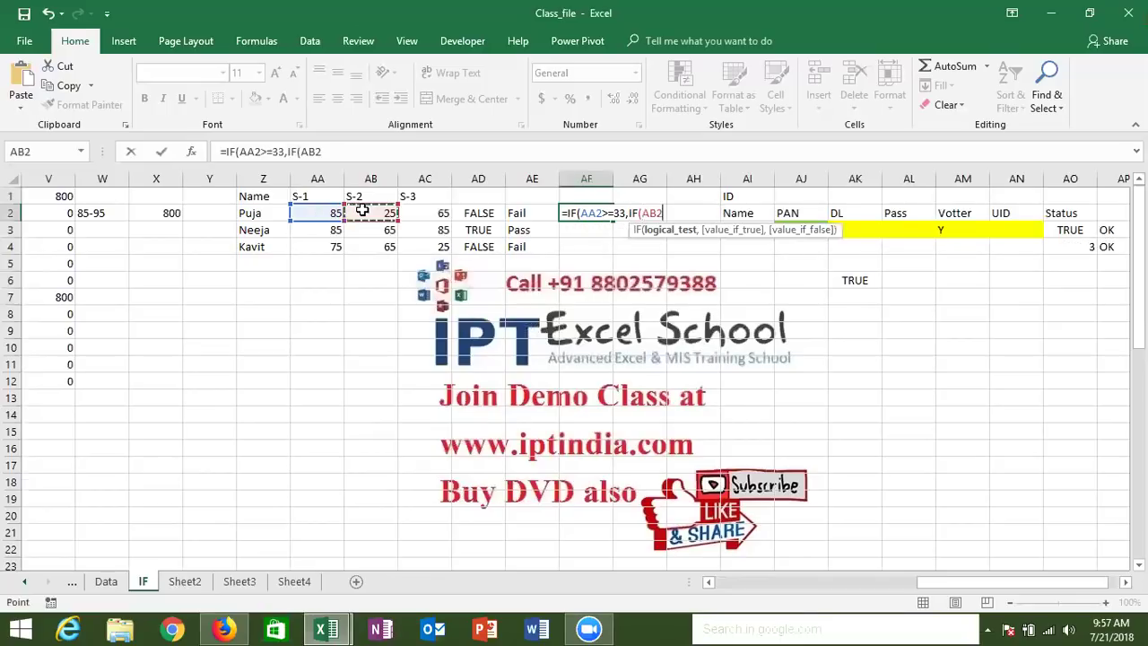
text(>)
text(=333)
key(BackSpace)
text(,)
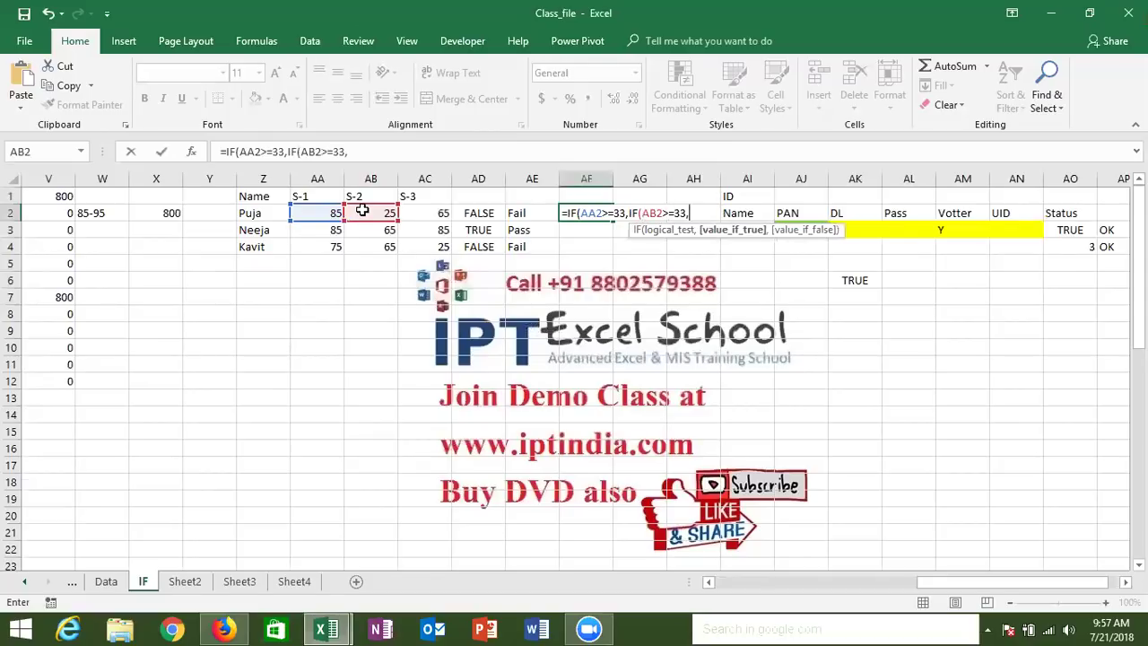
text(if)
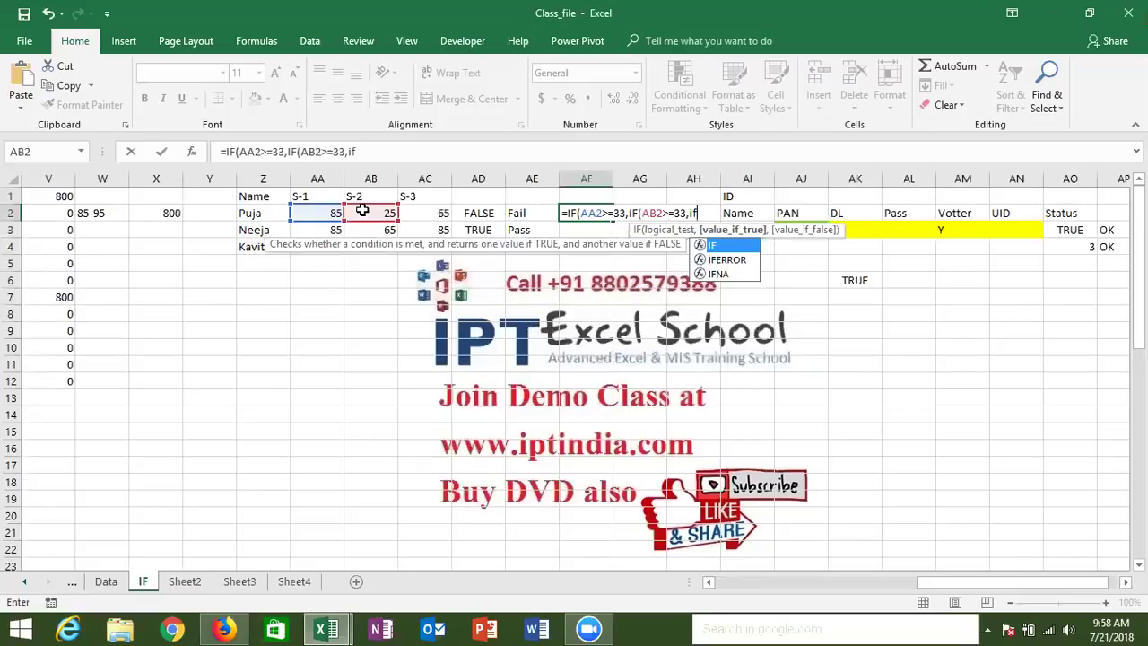
text(()
click(425, 216)
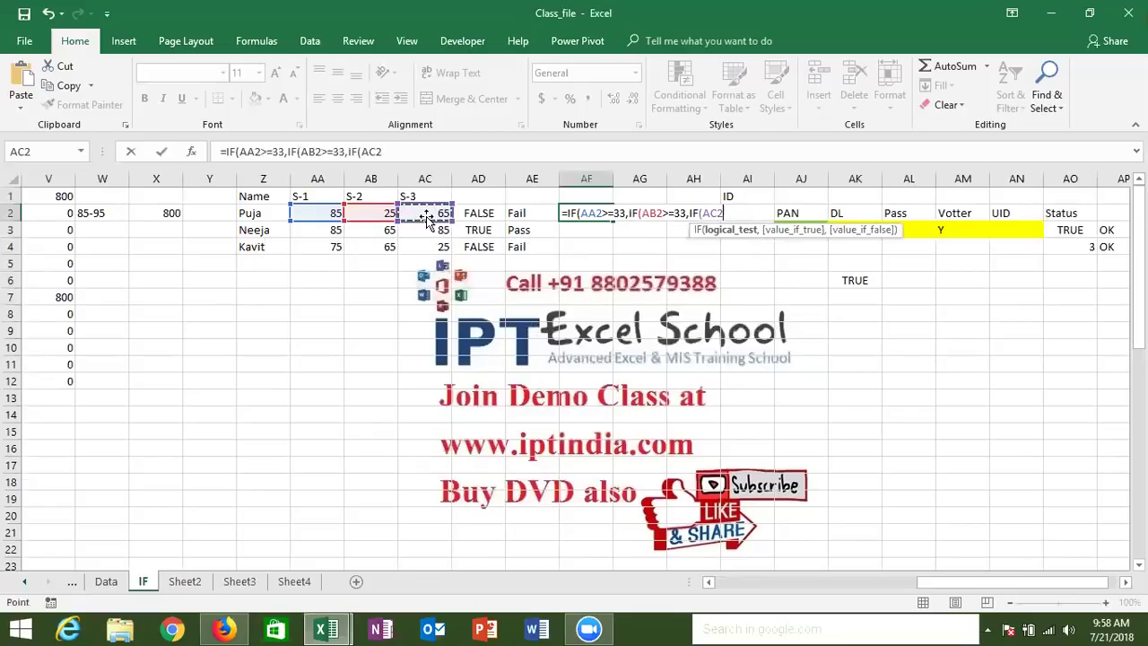
text(>=)
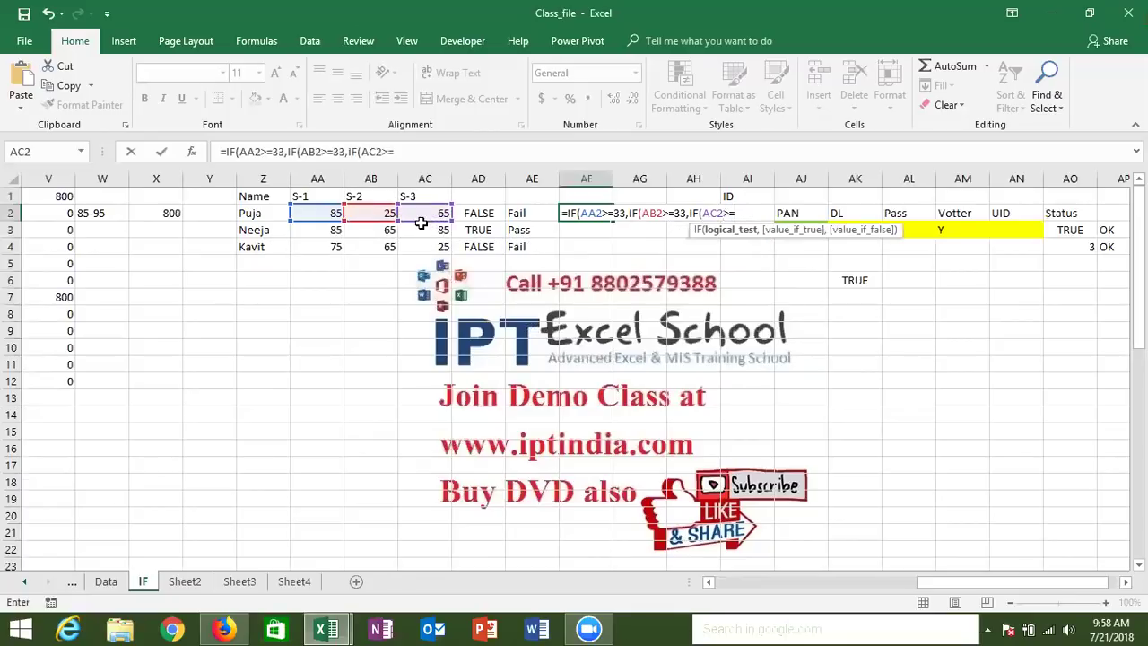
text(33)
text(,"Pass","S3 F)
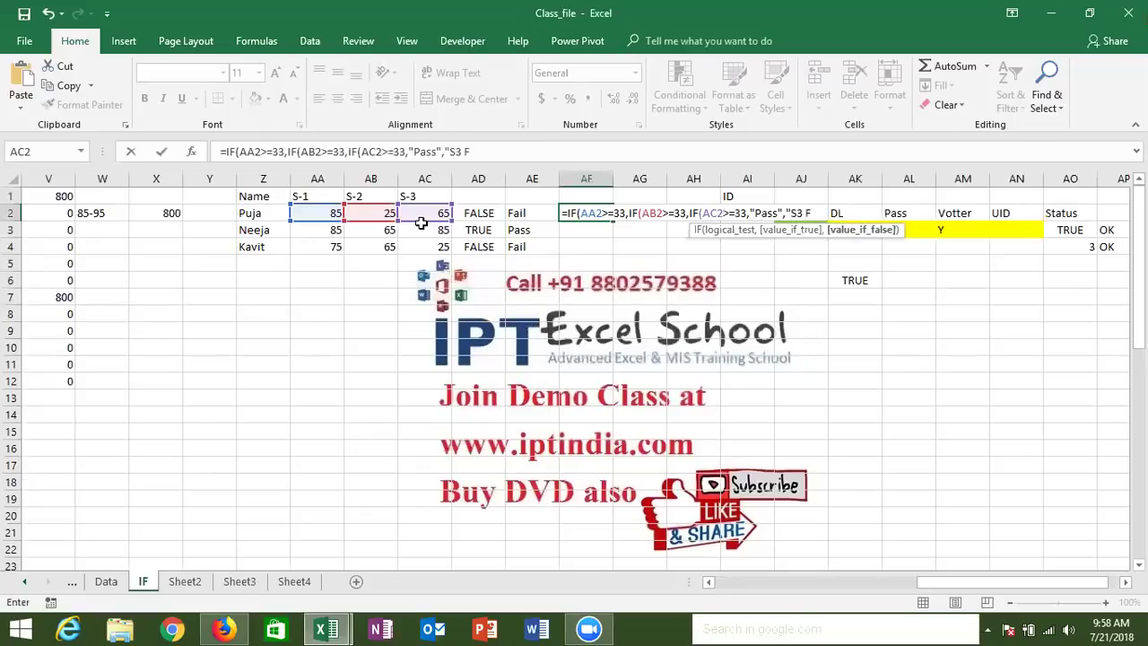
text(ail"))
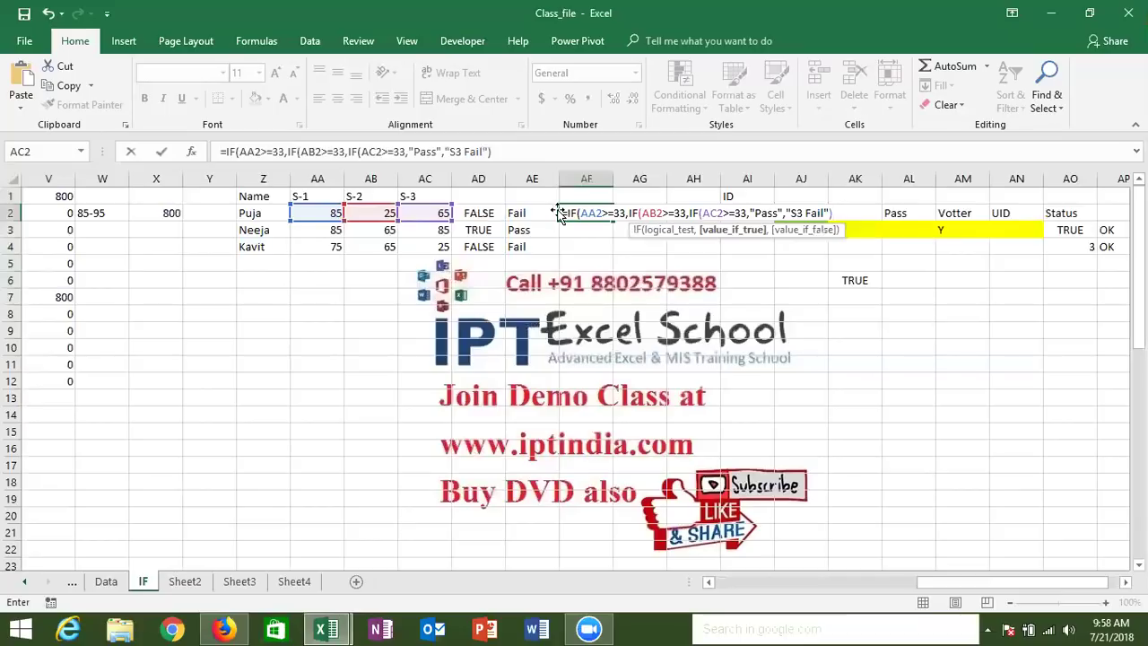
Review the nested IFs and finish with ,"S2 Fail"),"S1 Fail").
click(629, 213)
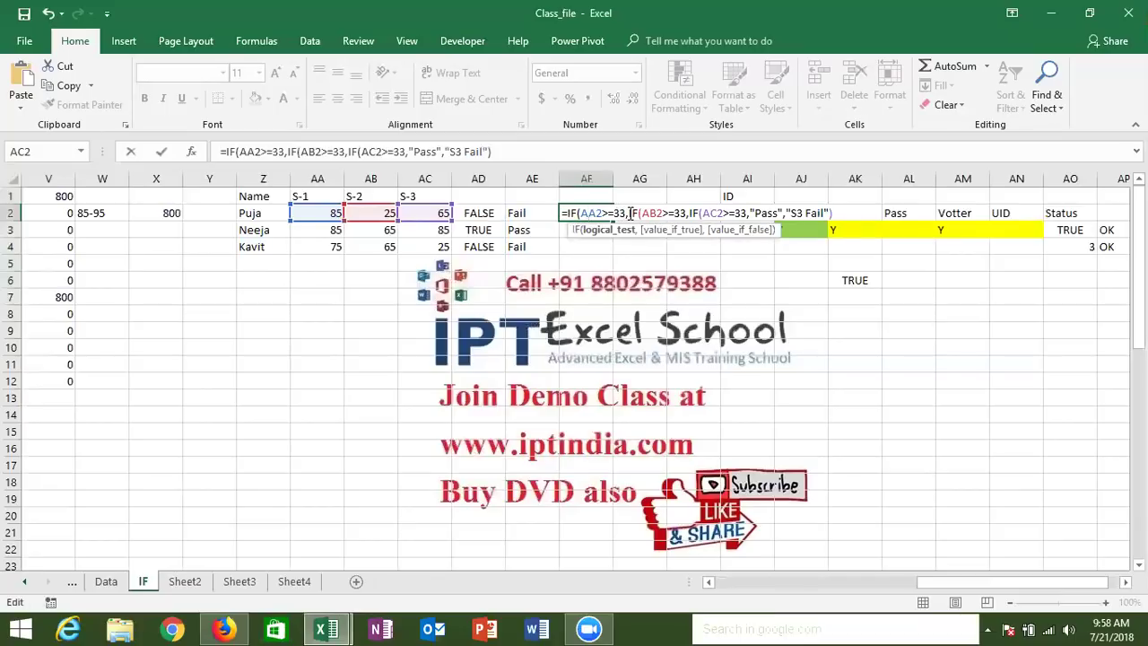
drag(631, 212, 835, 207)
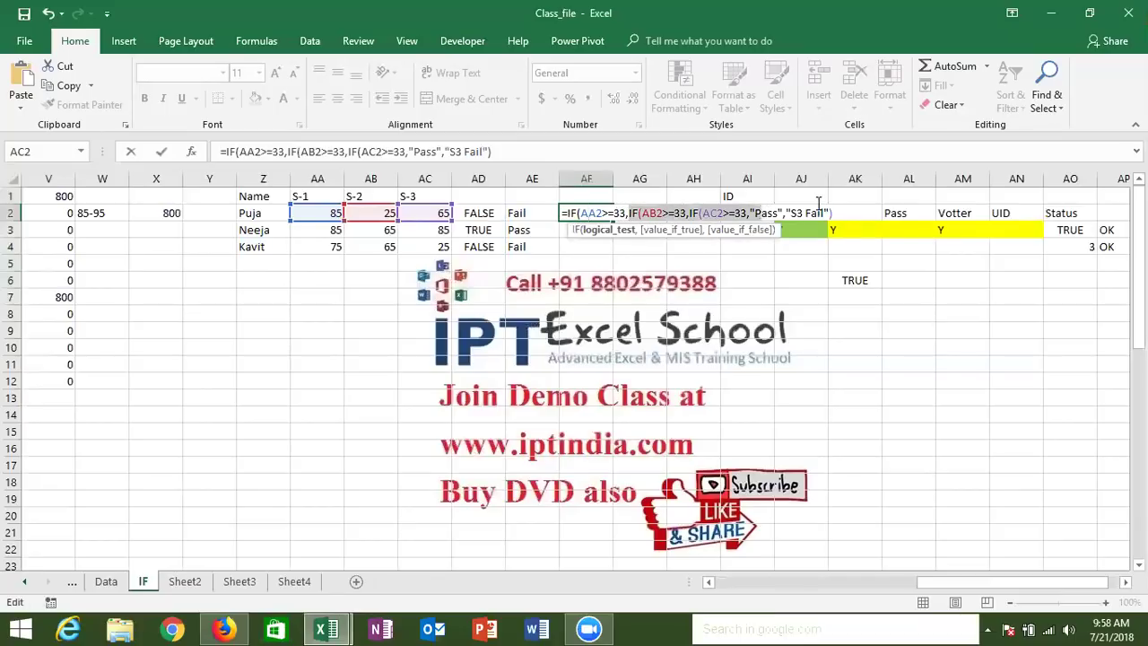
click(834, 209)
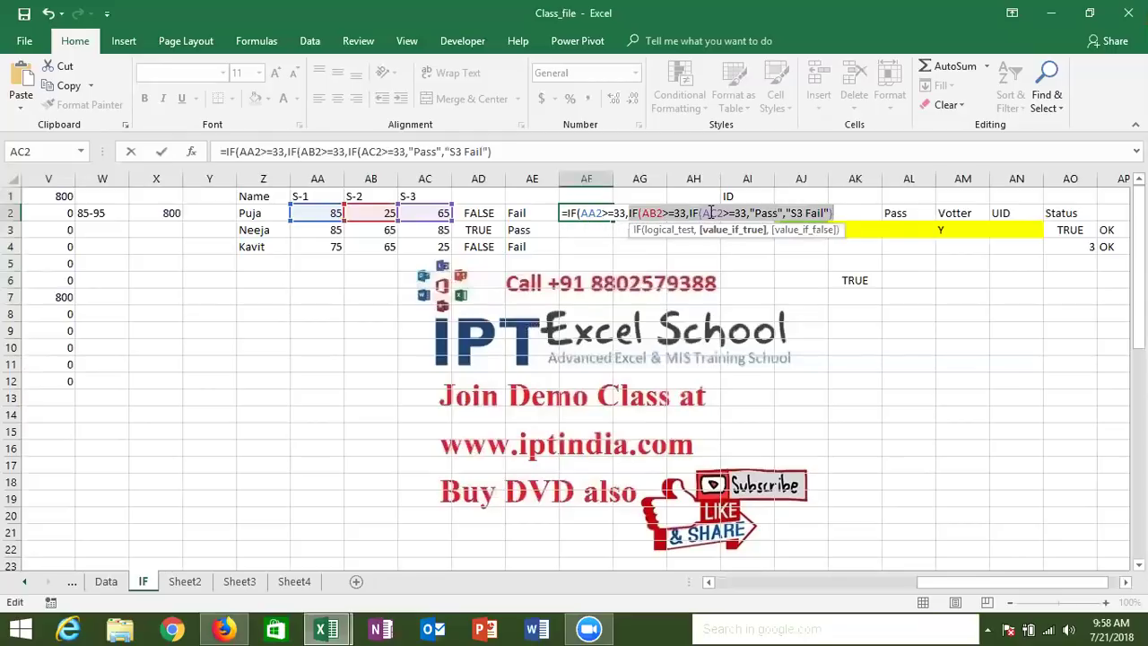
click(709, 212)
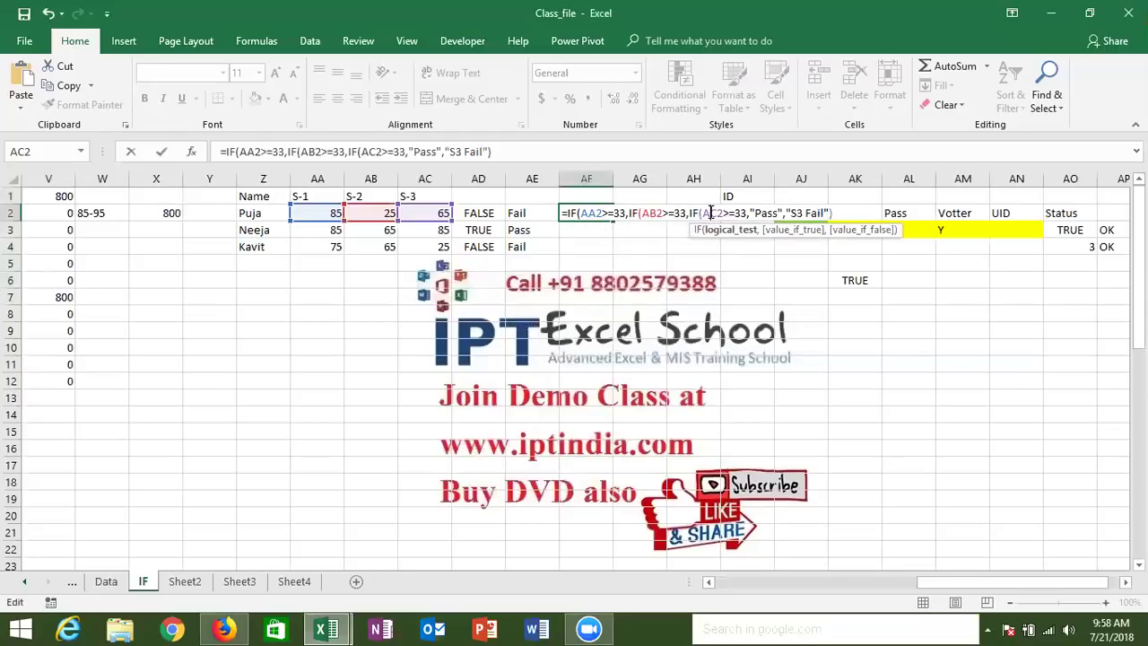
click(660, 212)
drag(689, 213, 833, 215)
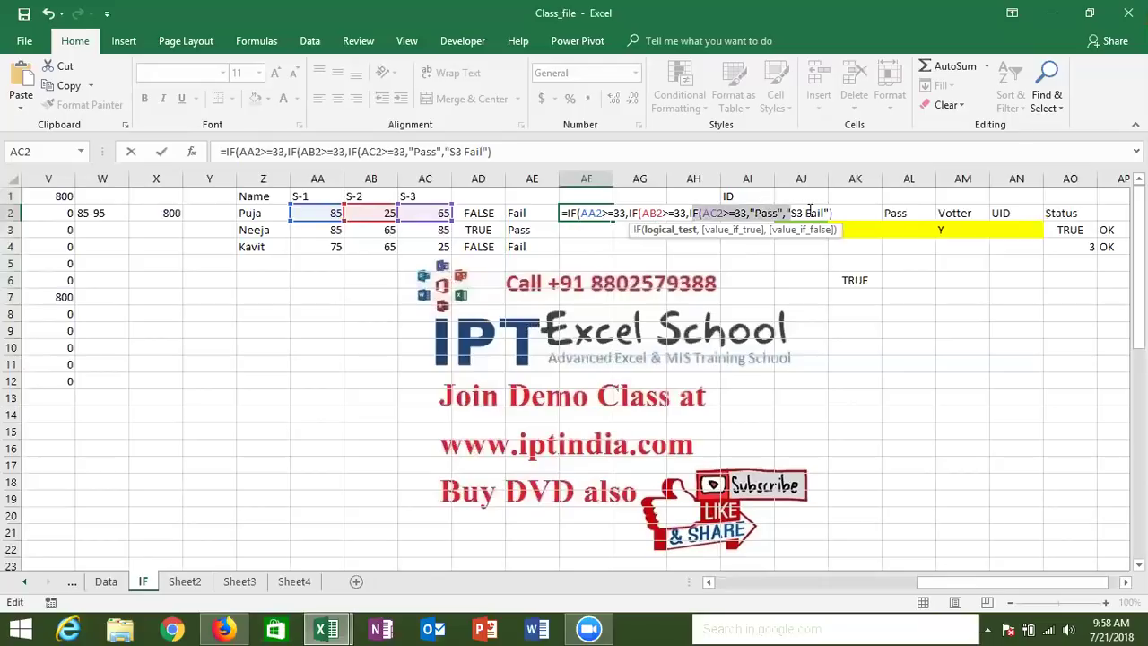
click(833, 215)
text(,)
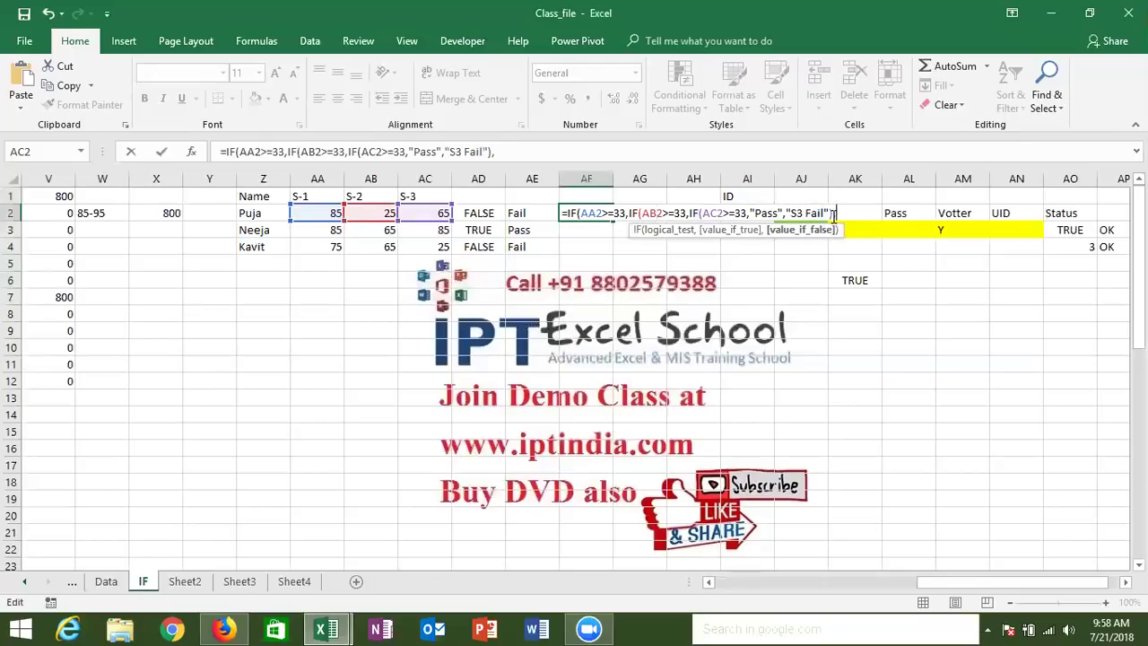
text("S2 Fail"),"S1 Fail"))
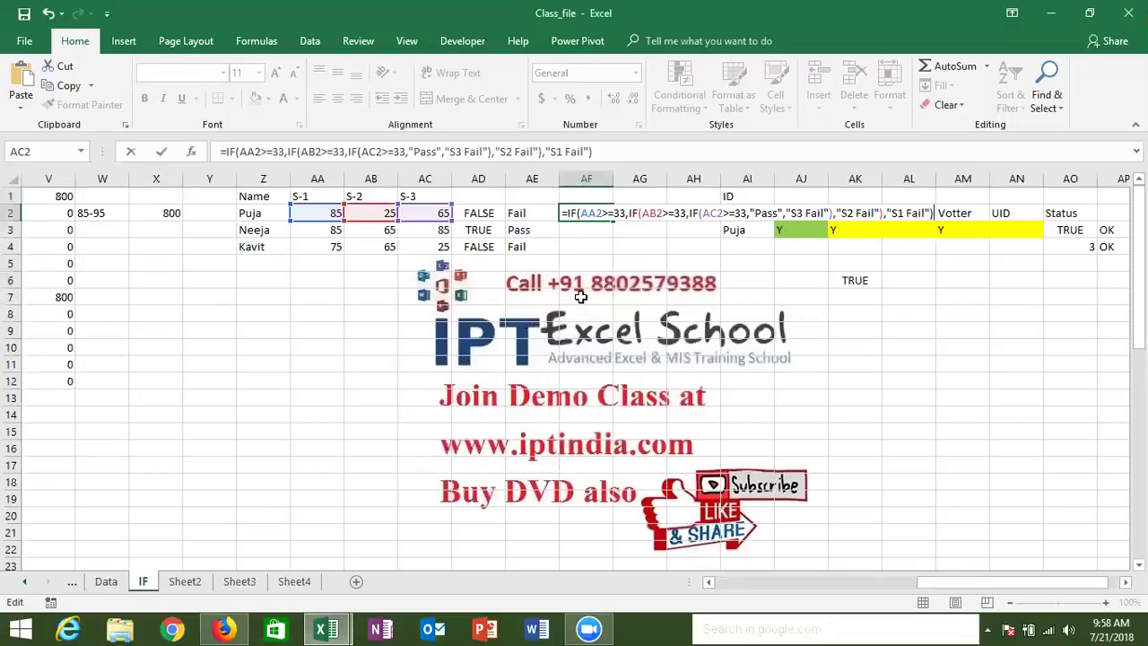
key(Return)
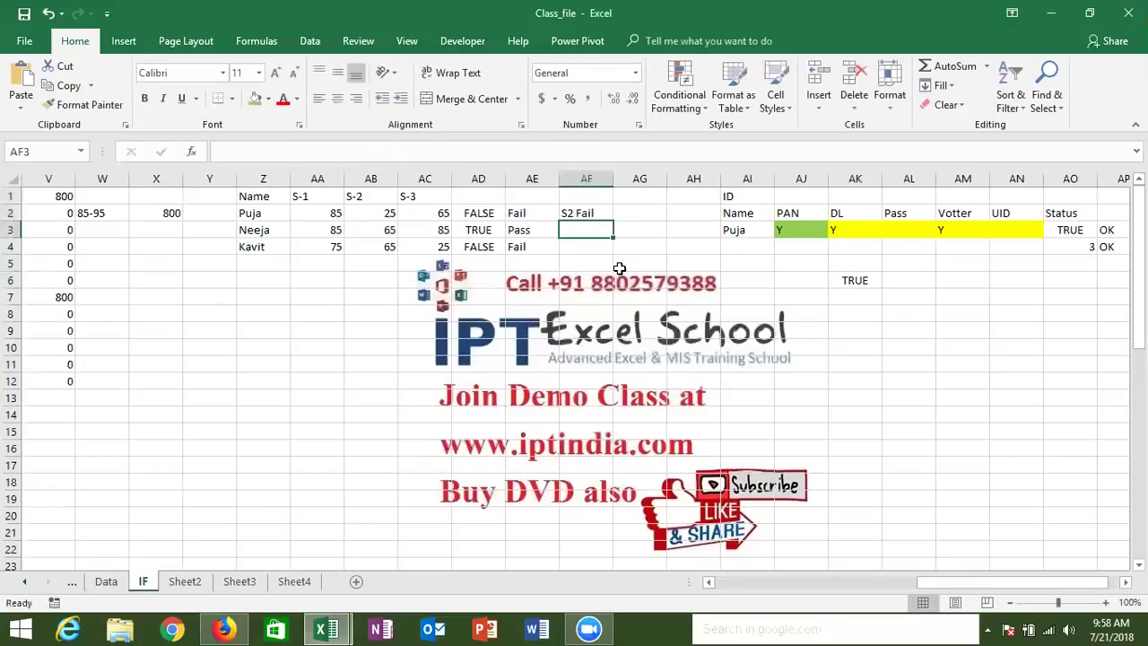
key(Up)
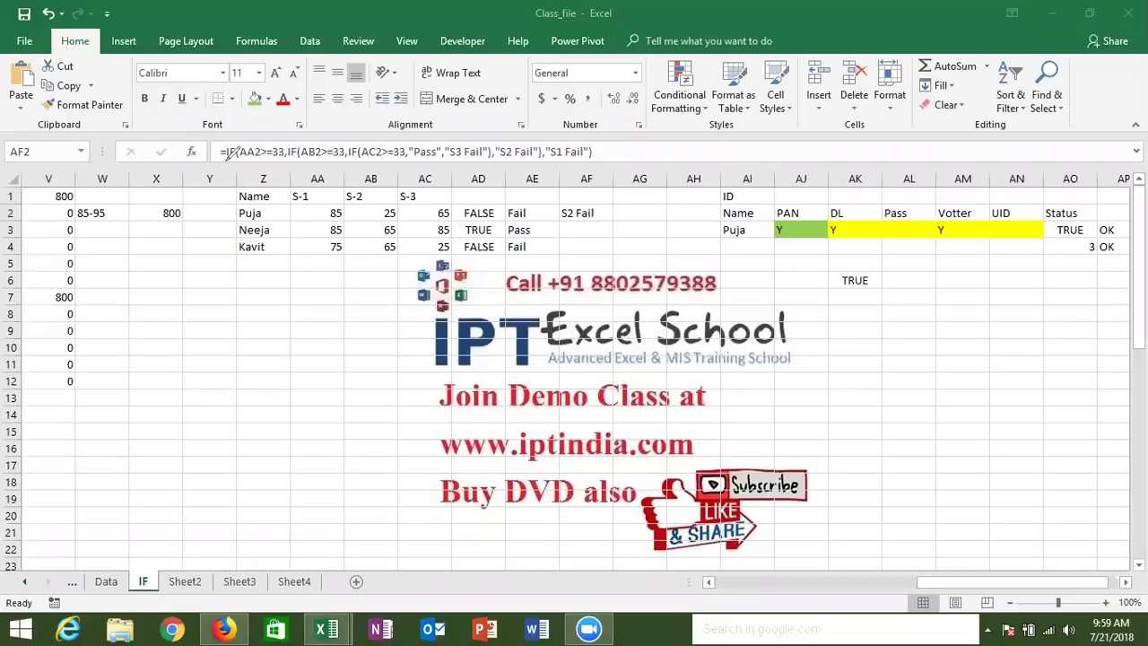
drag(224, 159, 257, 159)
drag(290, 159, 544, 160)
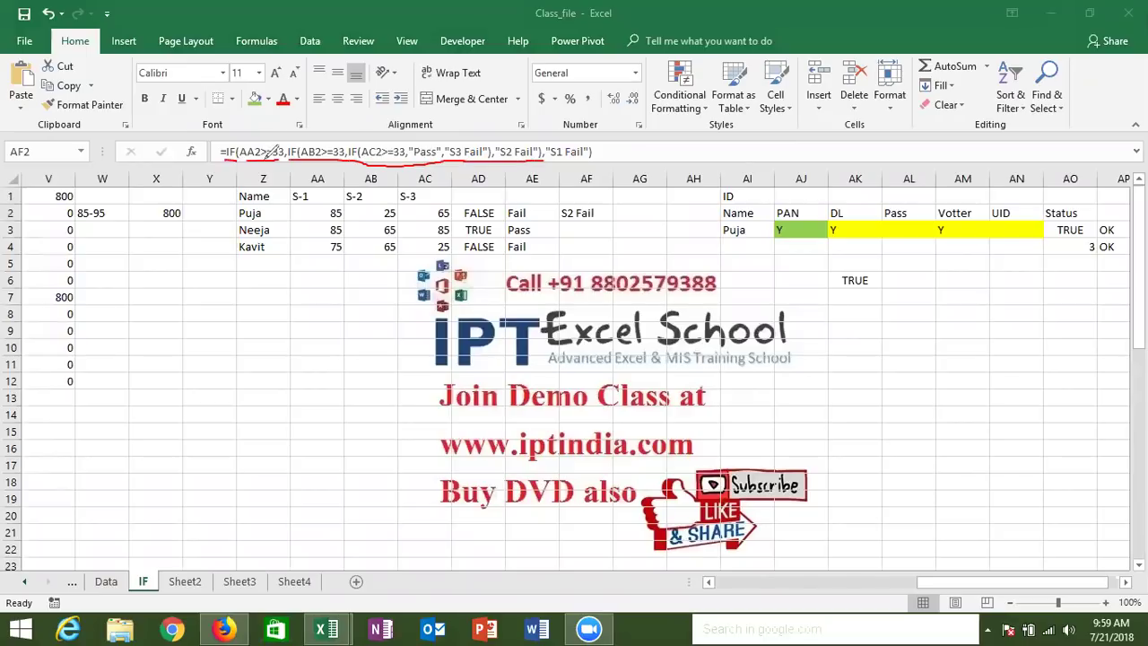
drag(271, 159, 312, 162)
drag(302, 176, 314, 175)
drag(266, 134, 571, 142)
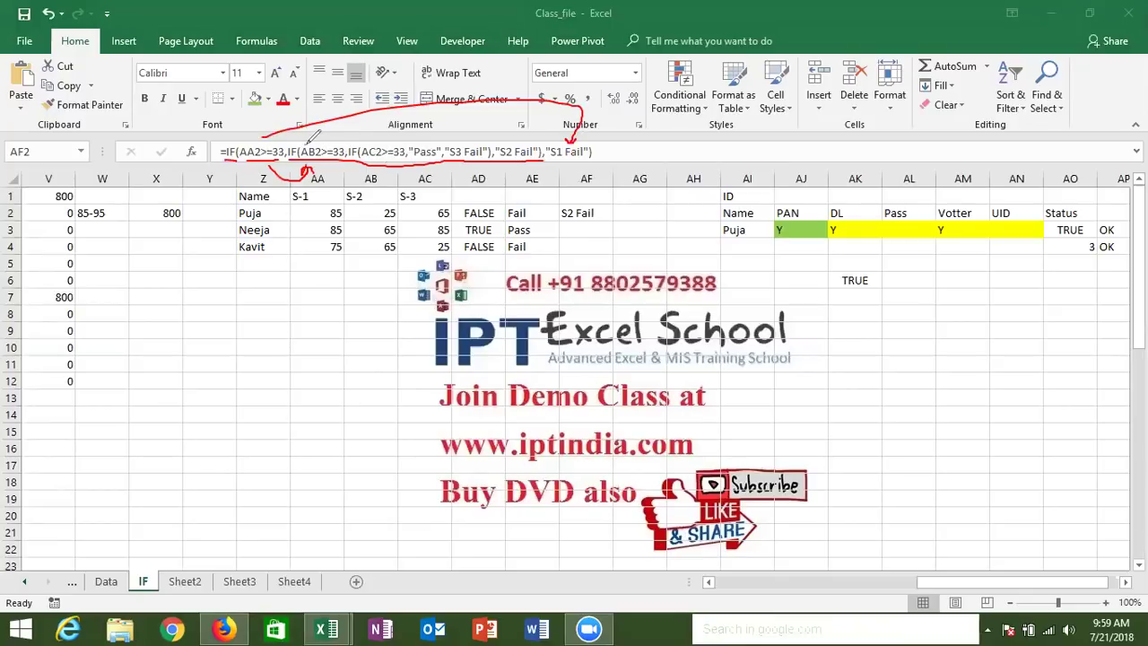
drag(329, 161, 379, 159)
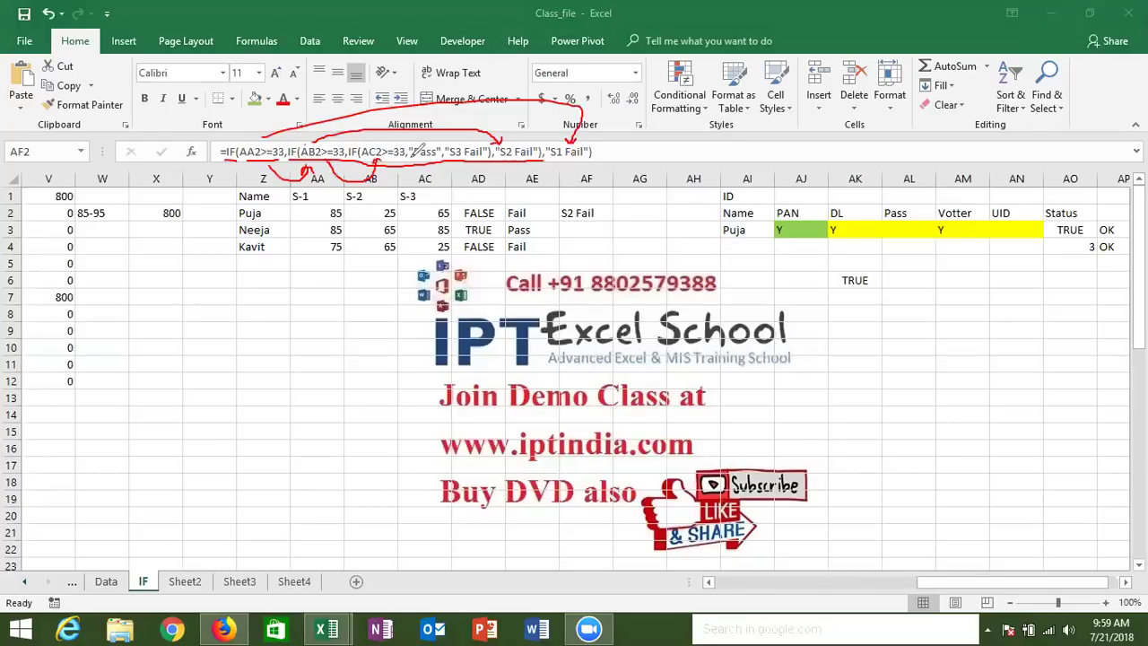
mouse_move(380, 157)
mouse_down()
mouse_move(418, 166)
mouse_move(374, 147)
mouse_move(473, 140)
mouse_up()
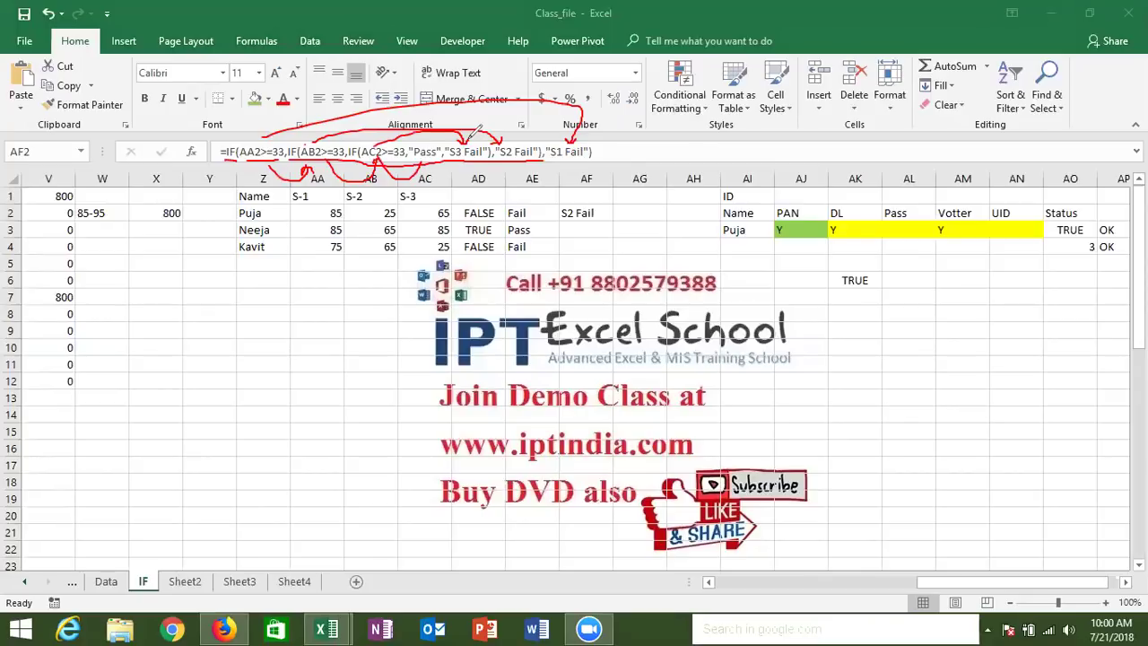
key(Escape)
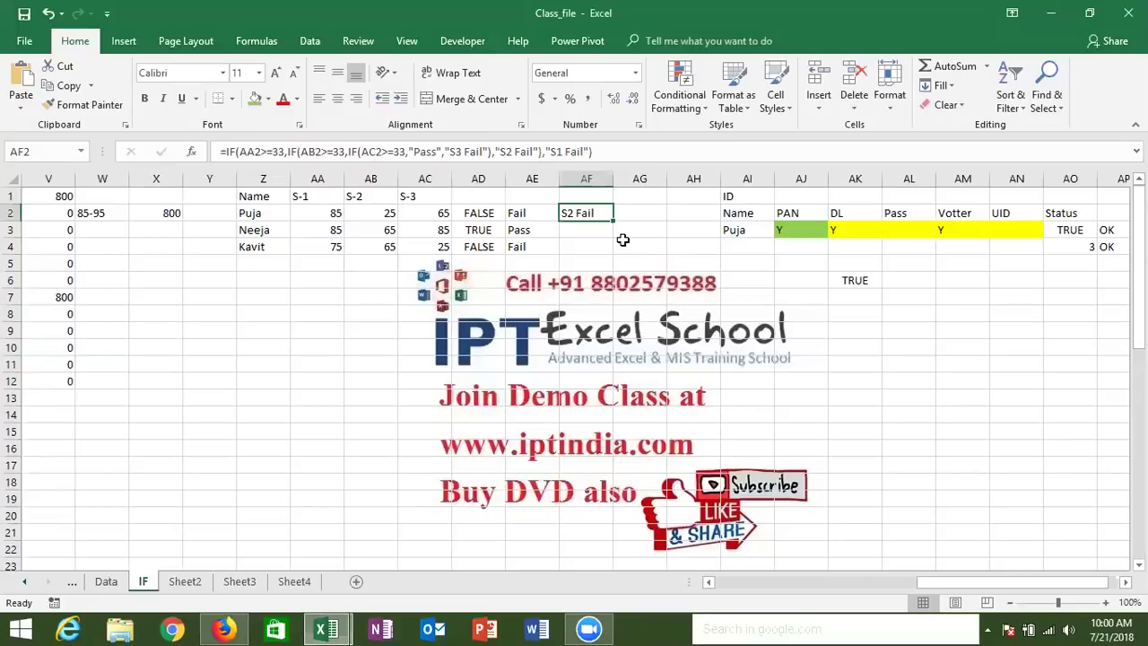
In AQ3 start a nested IF returning OK when AJ3 or AK3 is "y".
click(622, 258)
key(Right)
key(Right)
key(Right)
key(Right)
key(Right)
key(Right)
key(Right)
key(Right)
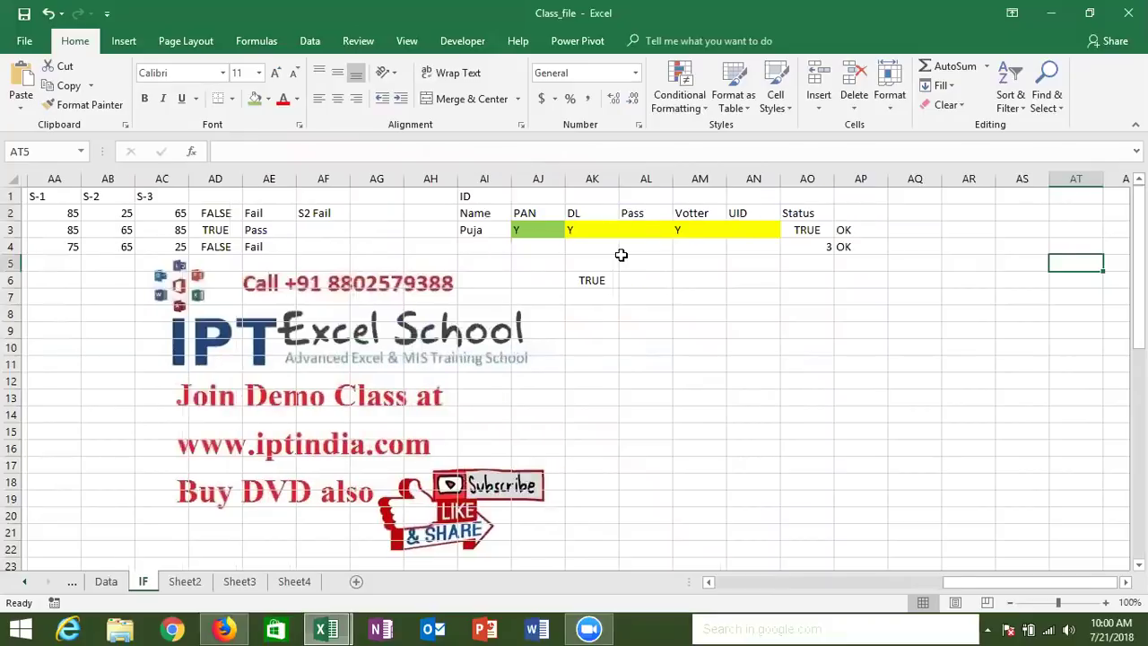
key(Right)
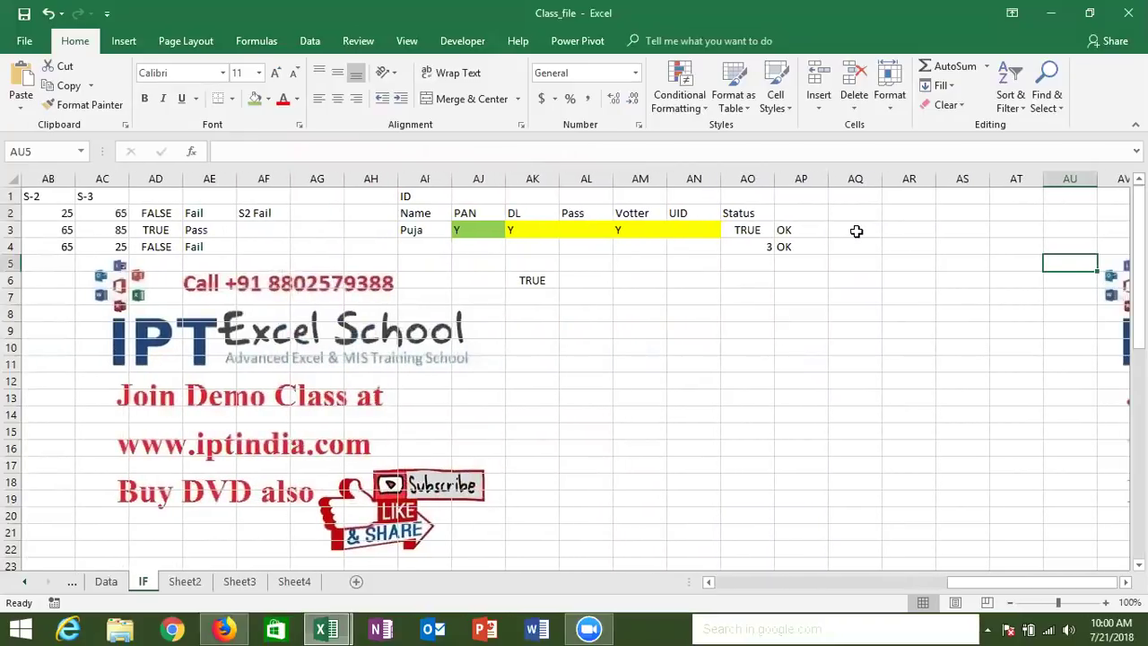
click(856, 230)
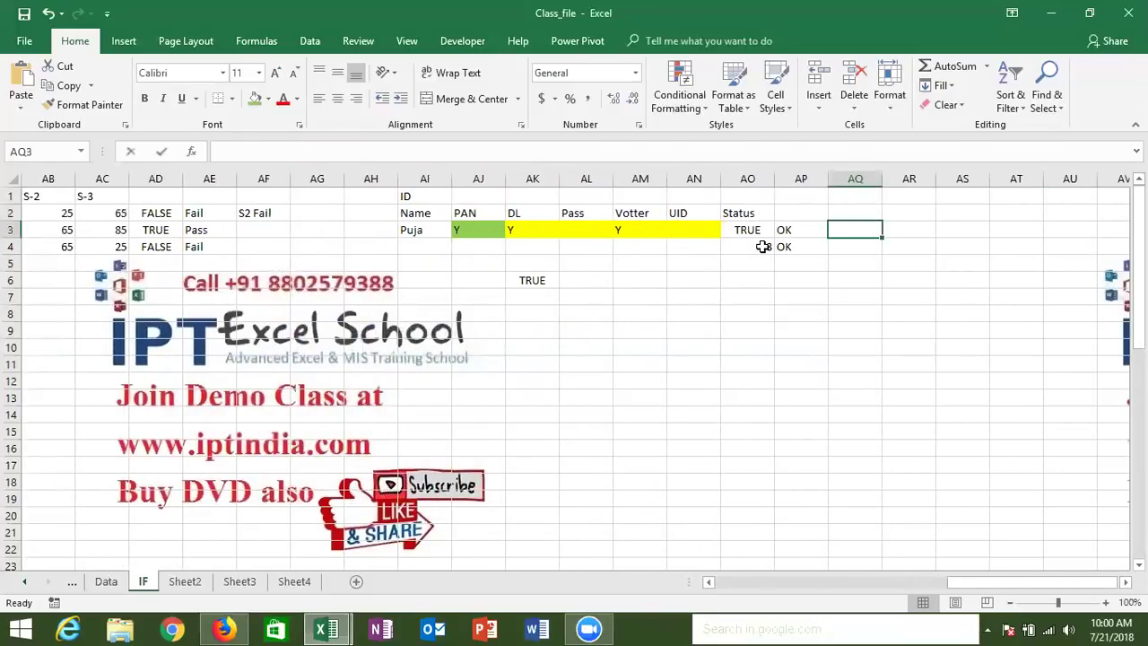
text(=)
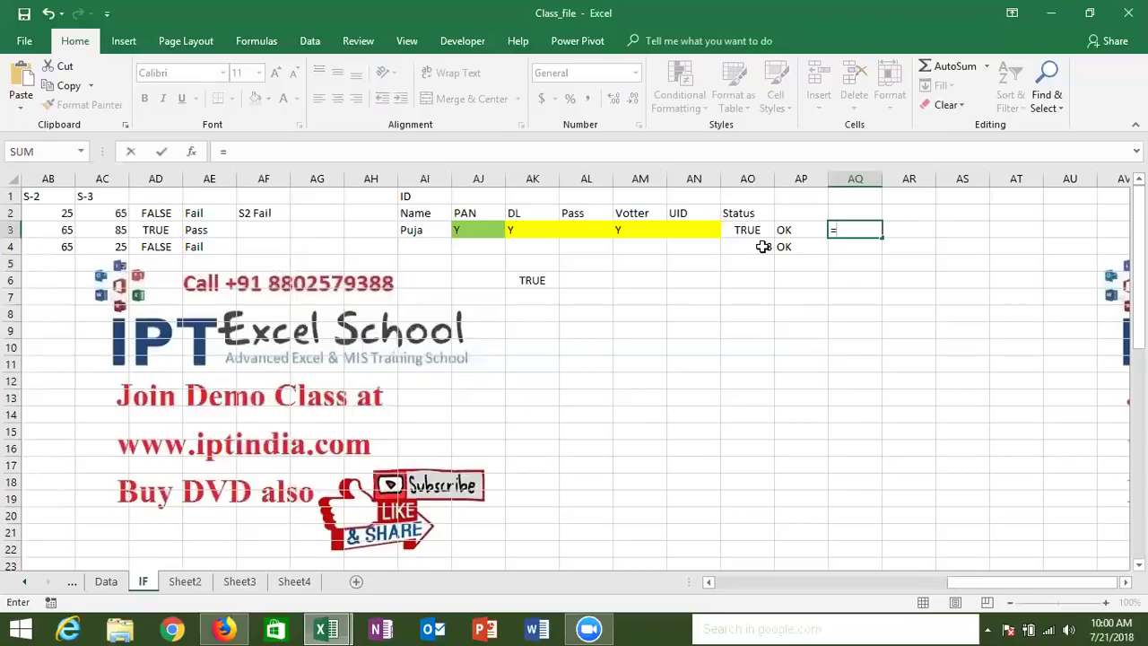
text(IF()
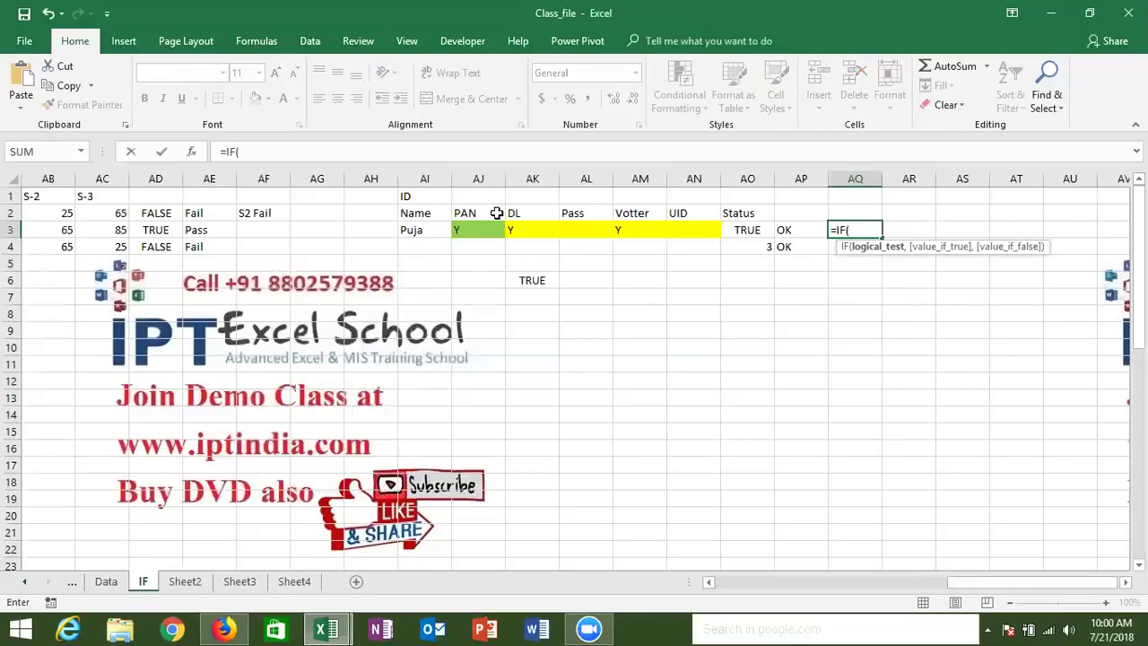
click(486, 226)
text(="y","OK")
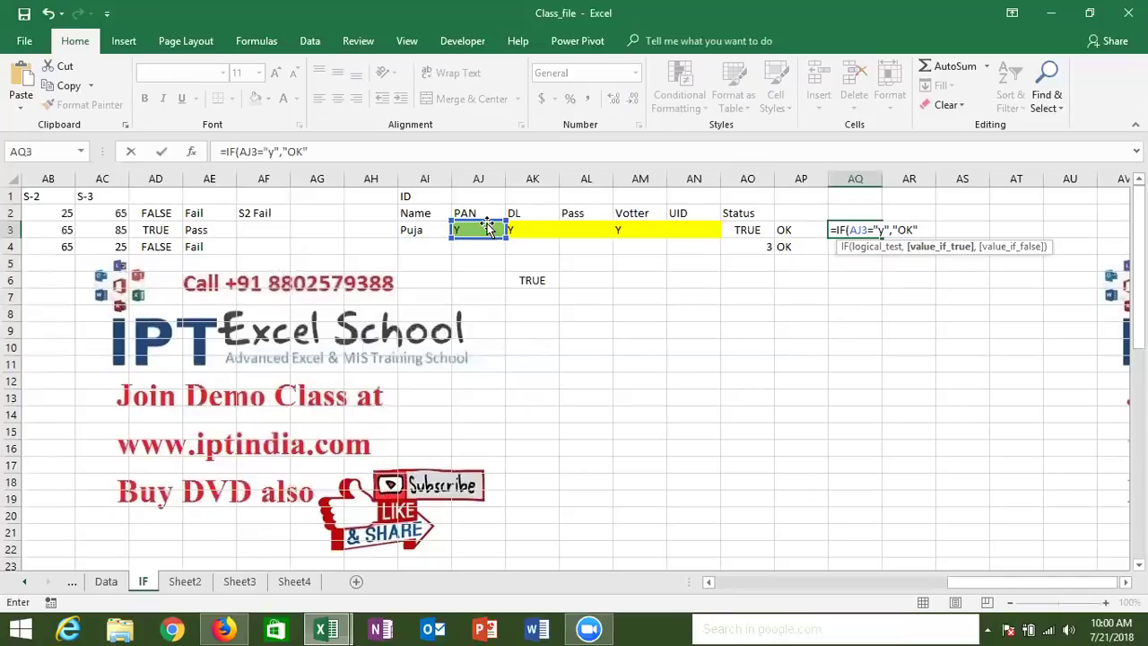
text(,i)
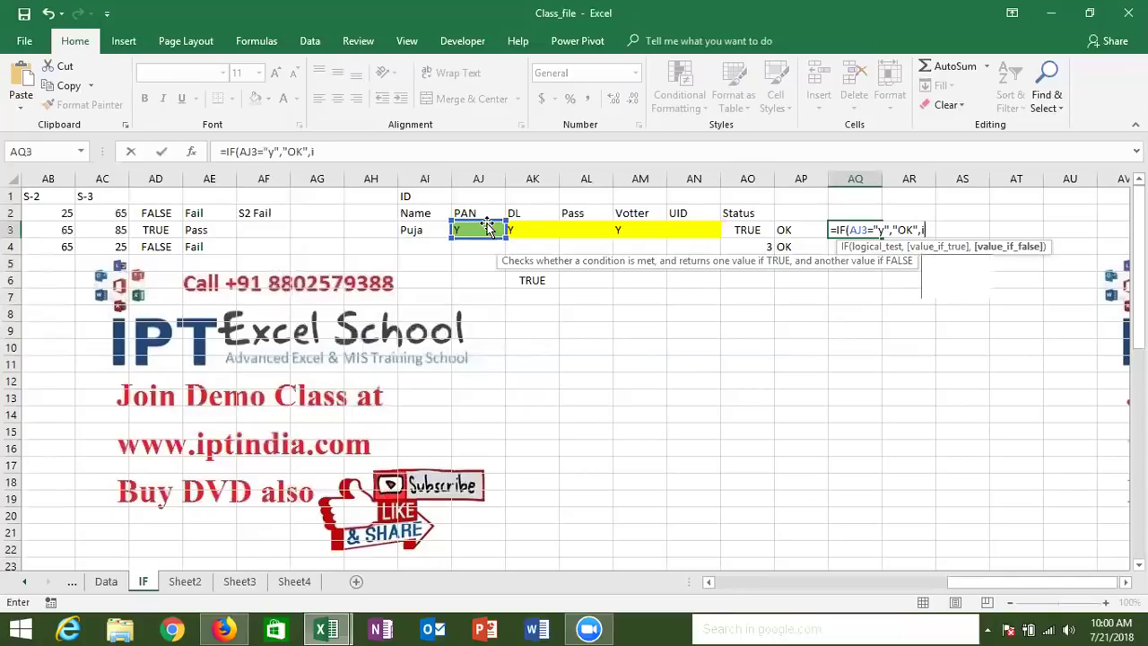
key(Tab)
click(514, 230)
text(=")
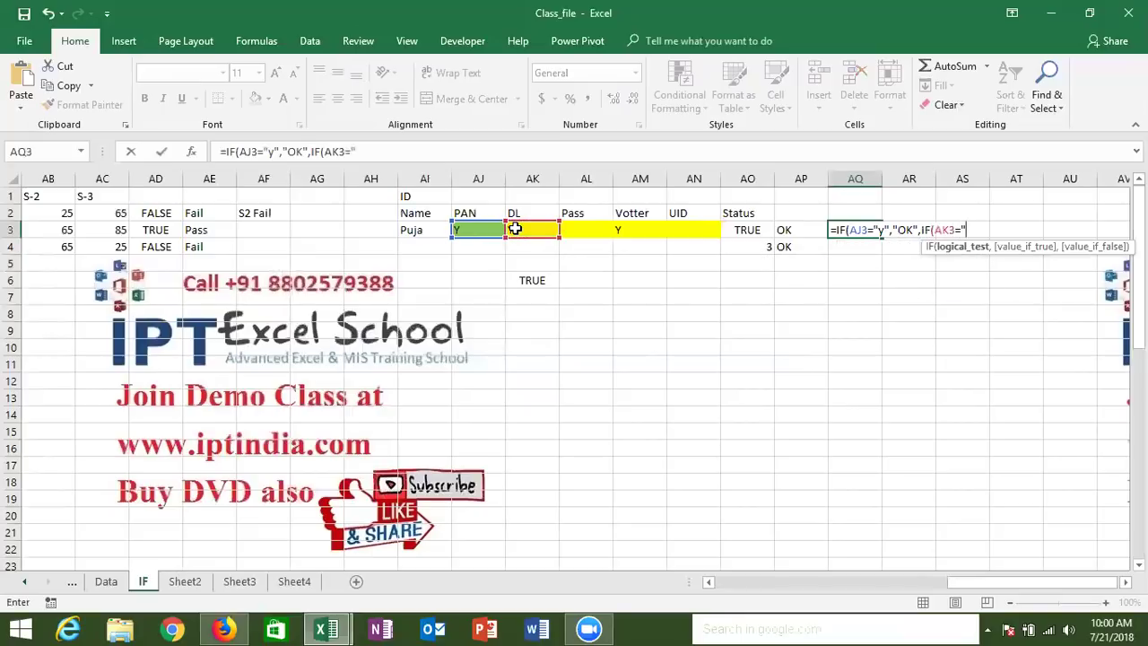
text(y",)
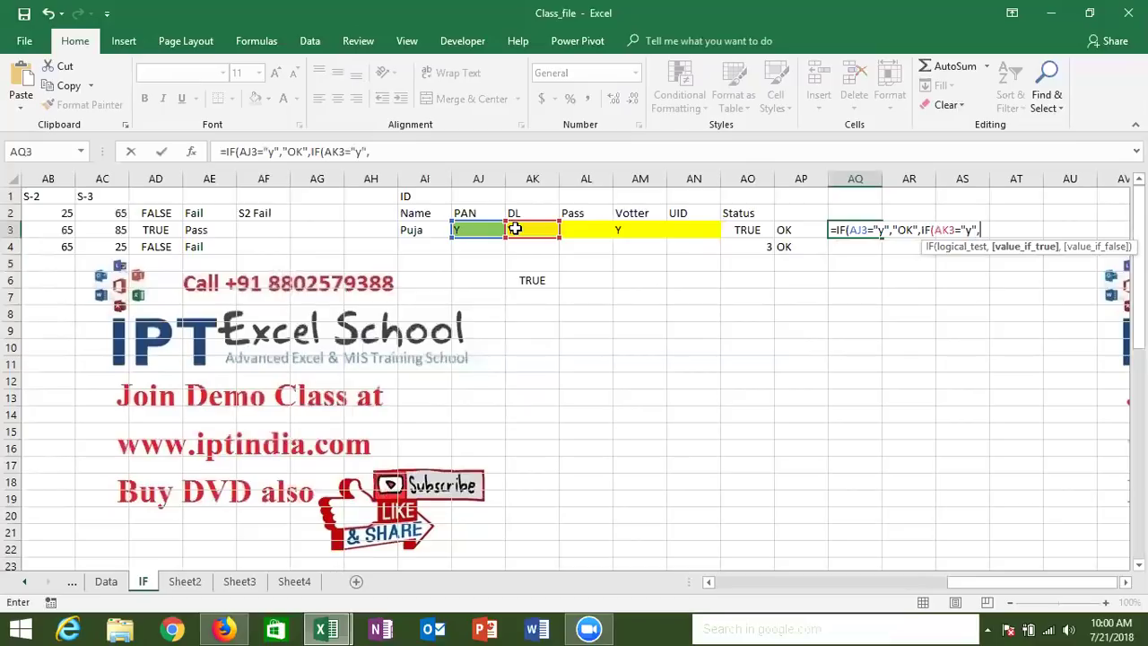
text(")
text(OK",)
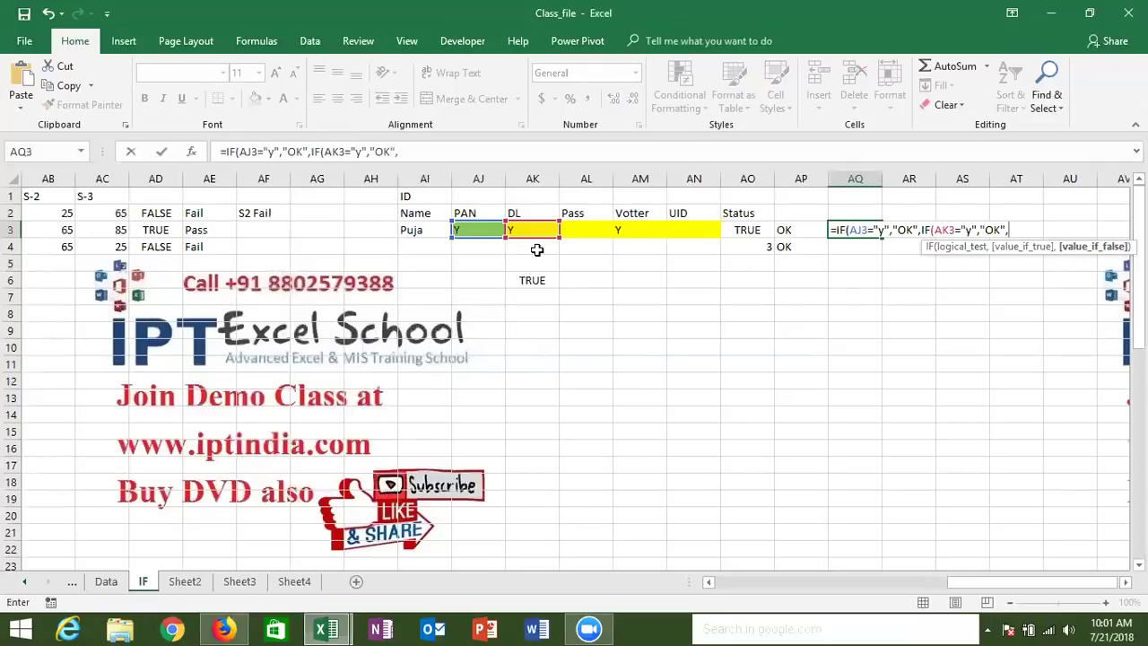
Add OK tests for AL3, AM3 and AN3, ending with "Pending", and enter it.
text(if)
key(Tab)
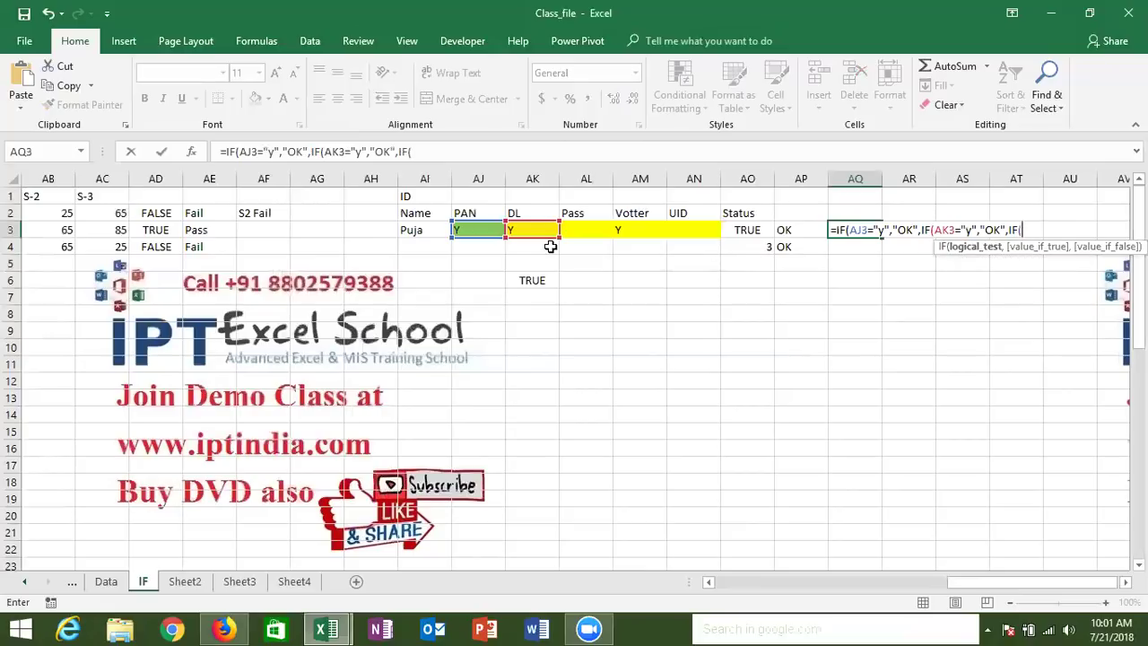
click(589, 231)
text(="y","OK",)
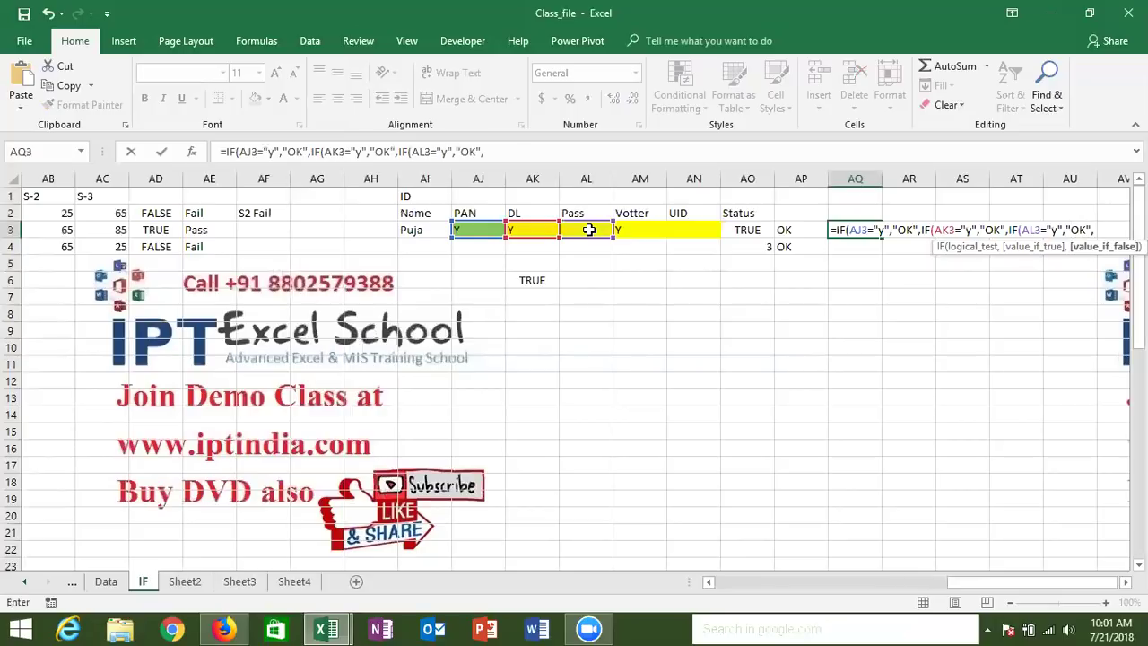
text(IF()
click(633, 228)
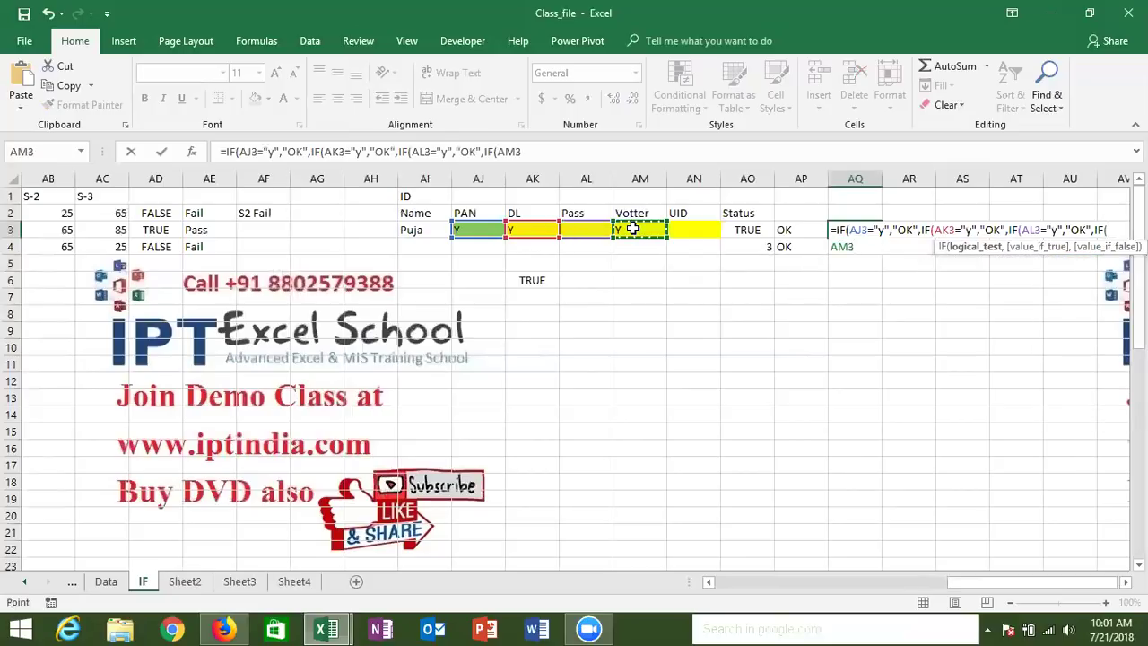
text(="y",")
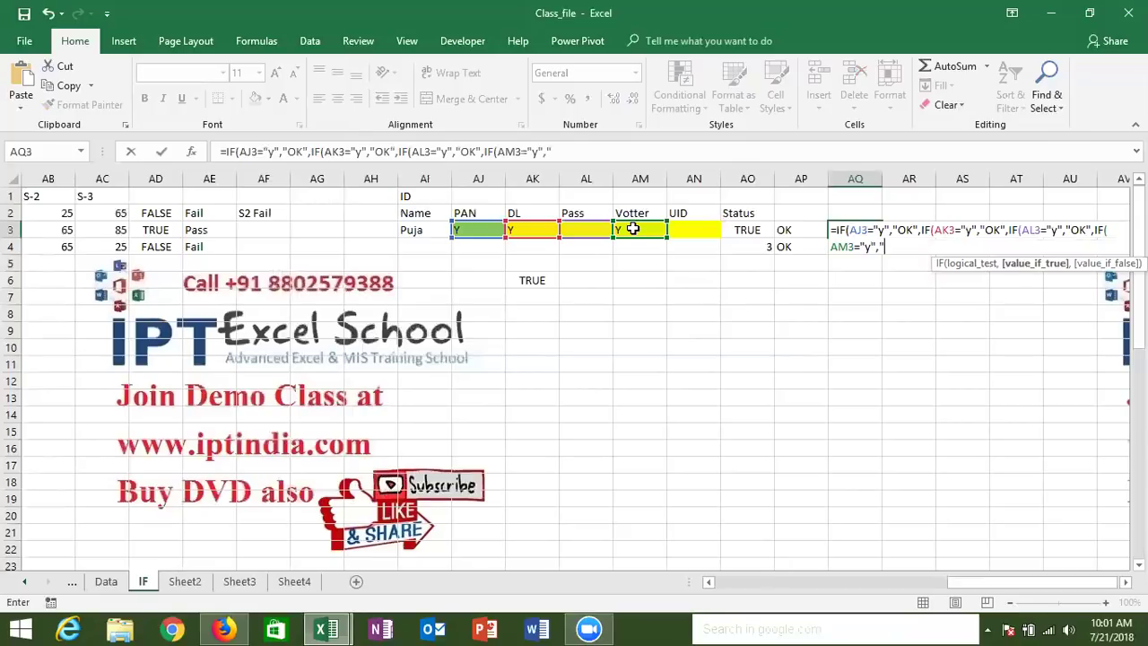
text(OK")
text(,IF()
click(674, 231)
text(="y","OK","Pe)
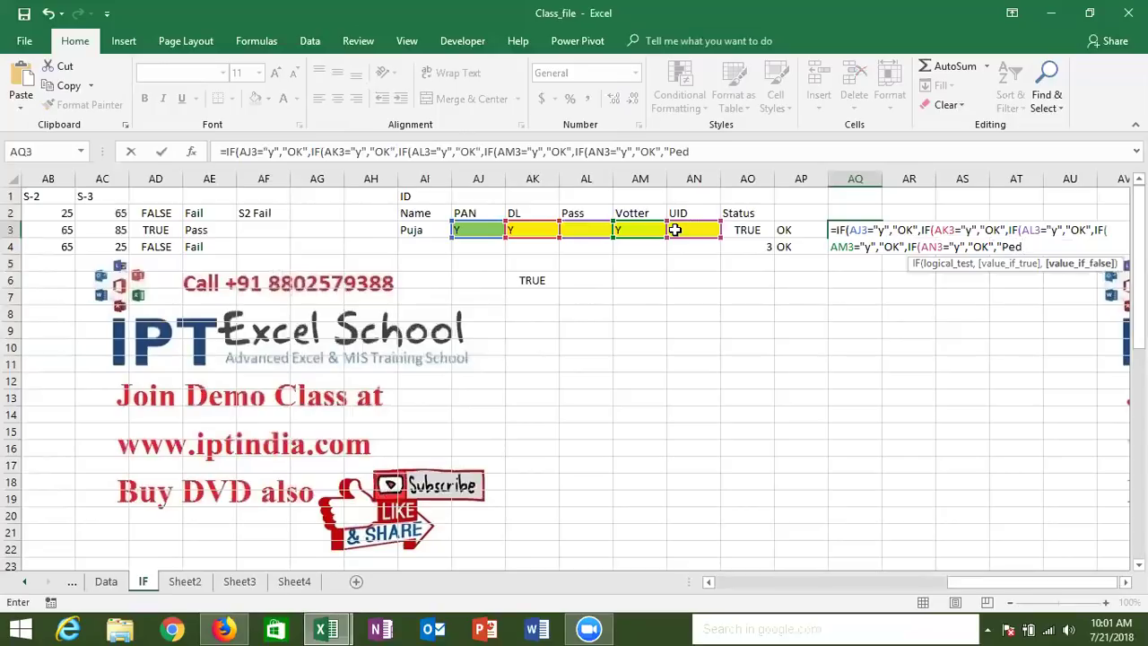
text(nding)
key(Return)
key(Return)
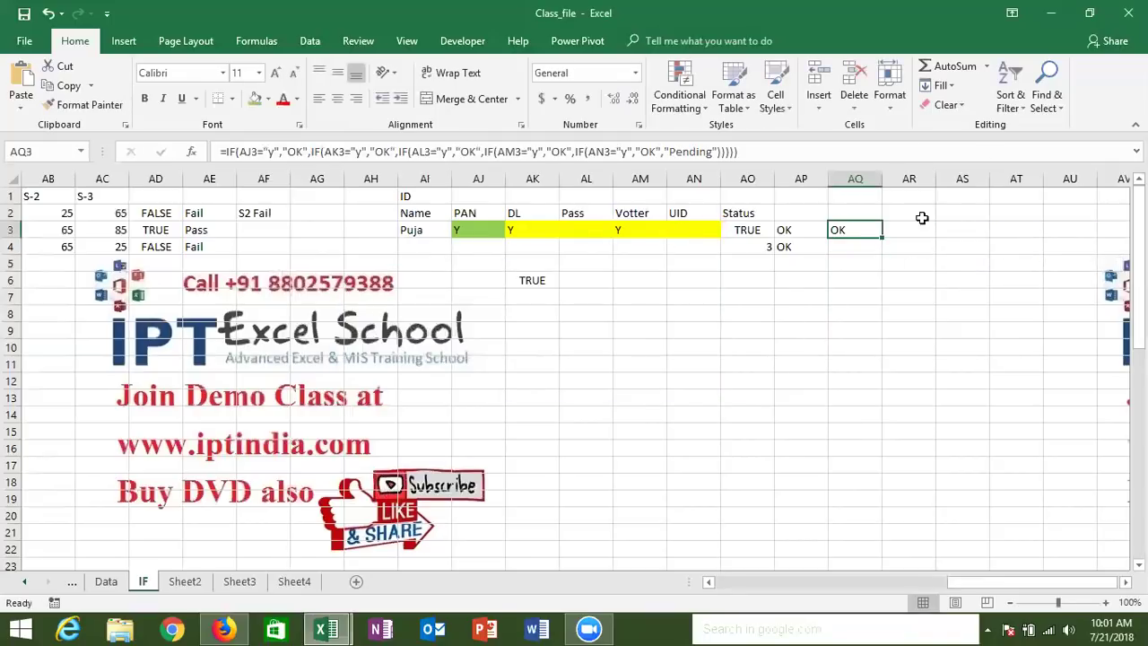
double_click(856, 230)
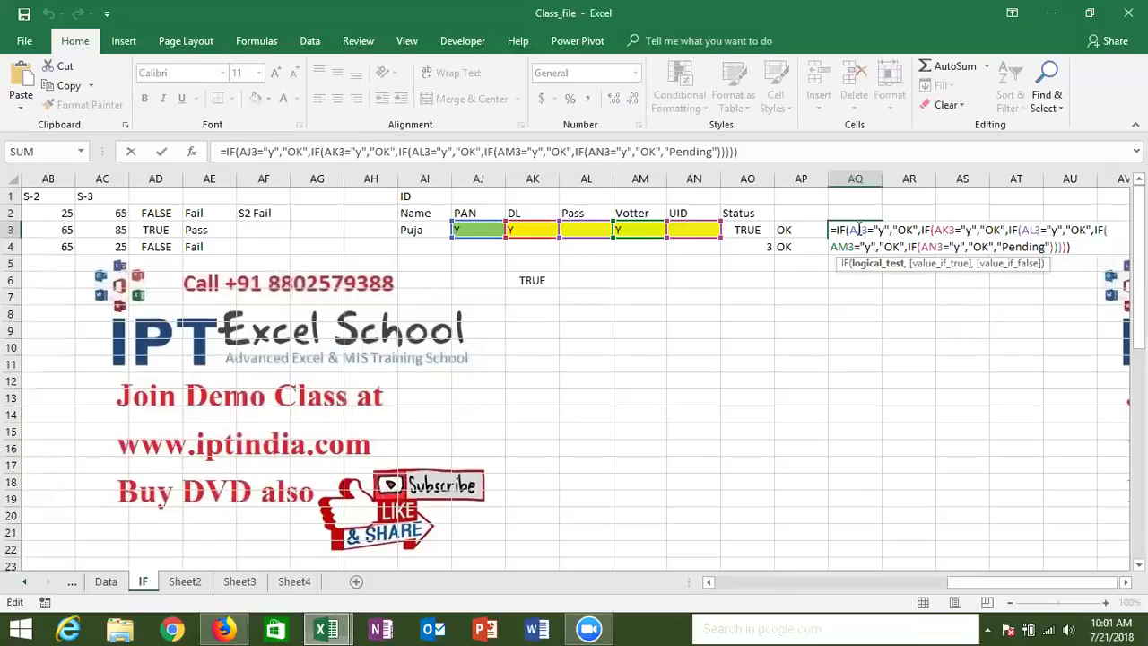
double_click(857, 230)
click(896, 229)
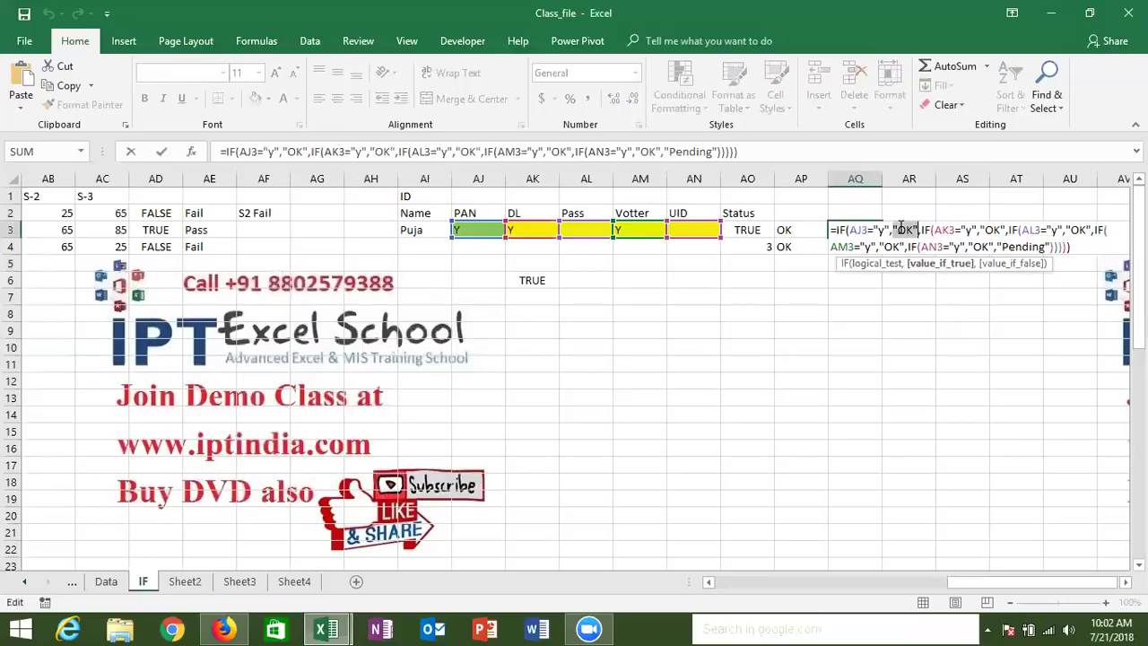
click(942, 230)
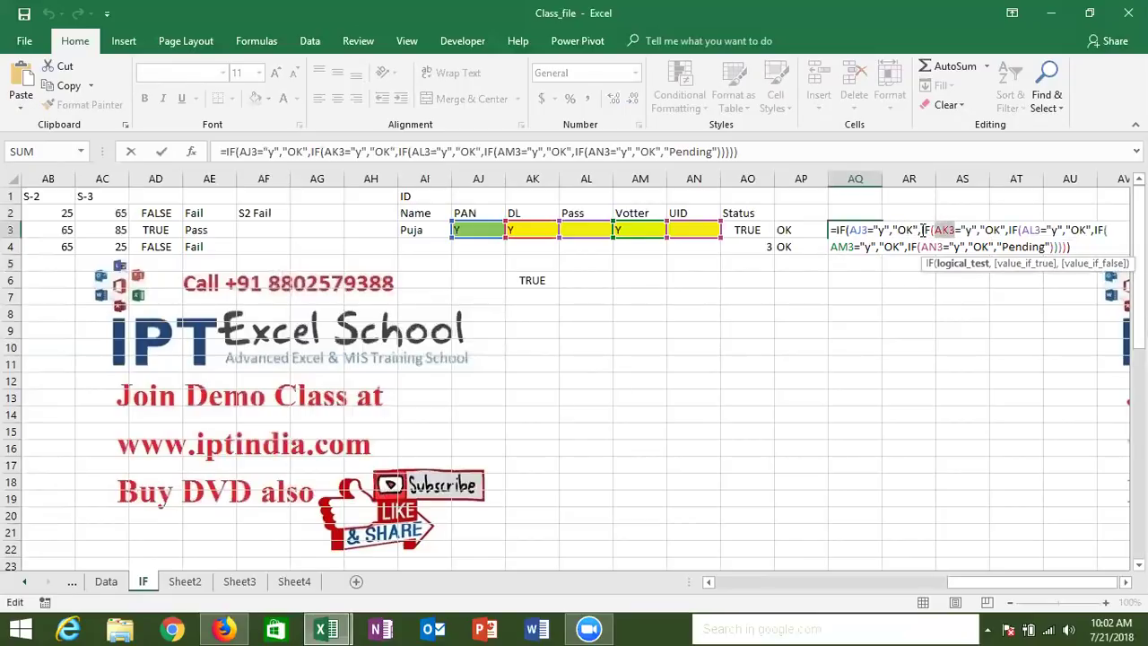
click(923, 230)
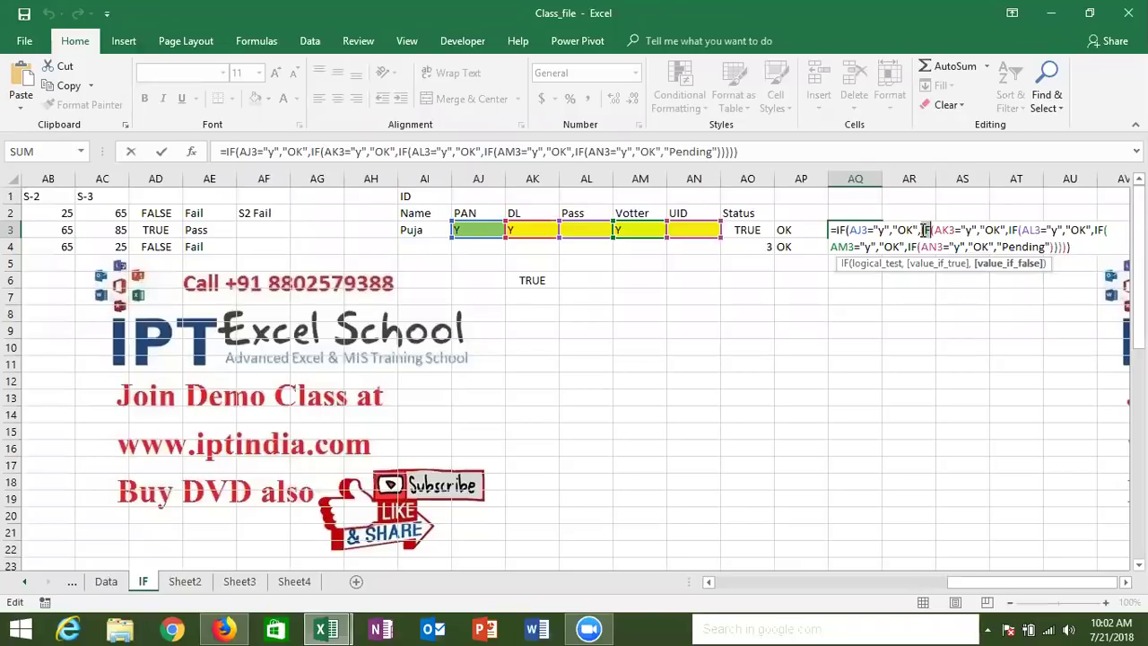
key(ctrl+Return)
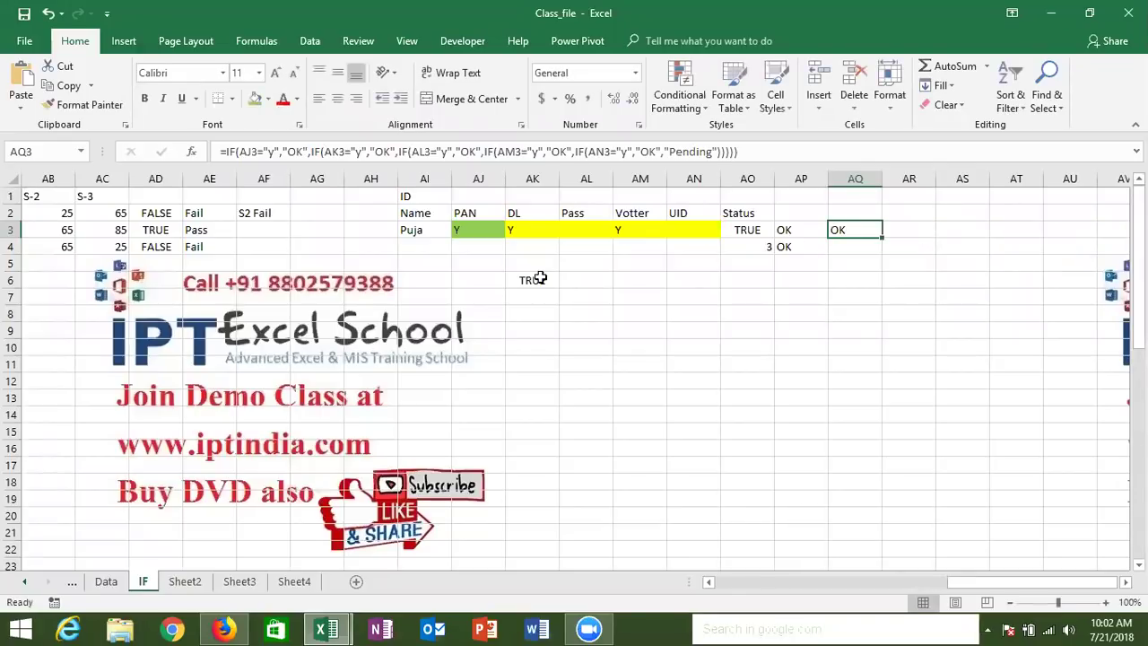
double_click(540, 279)
key(Escape)
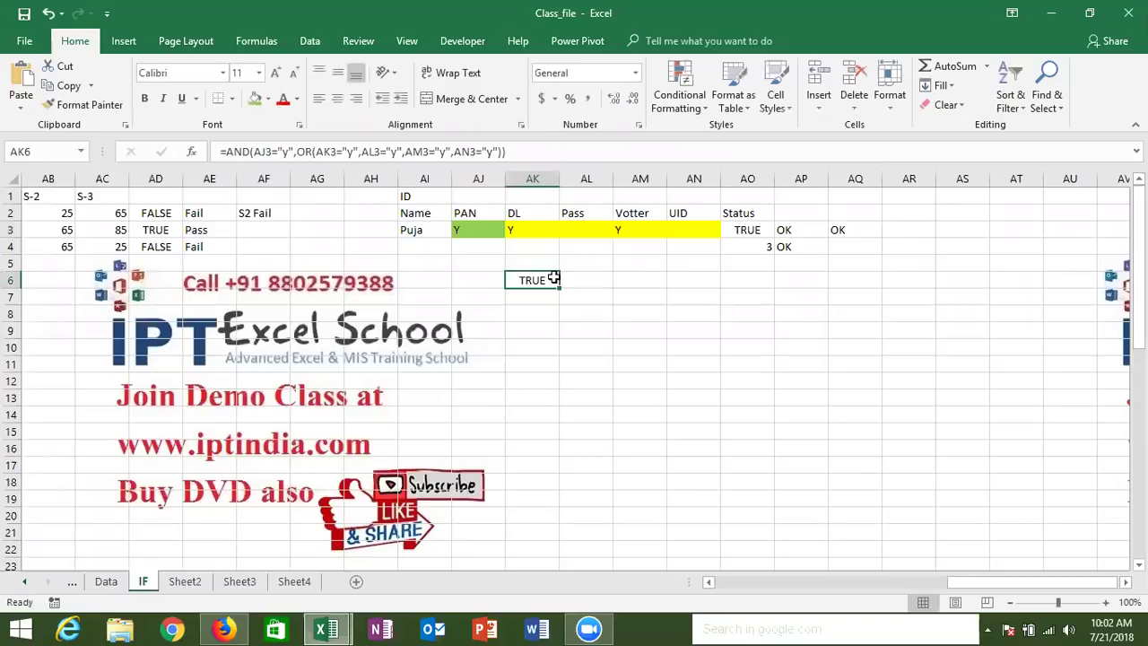
In AL6 start =IF(AJ3="Y",IF(AK3="y","OK",IF( testing PAN and DL.
click(572, 281)
text(=if()
click(481, 230)
text(=)
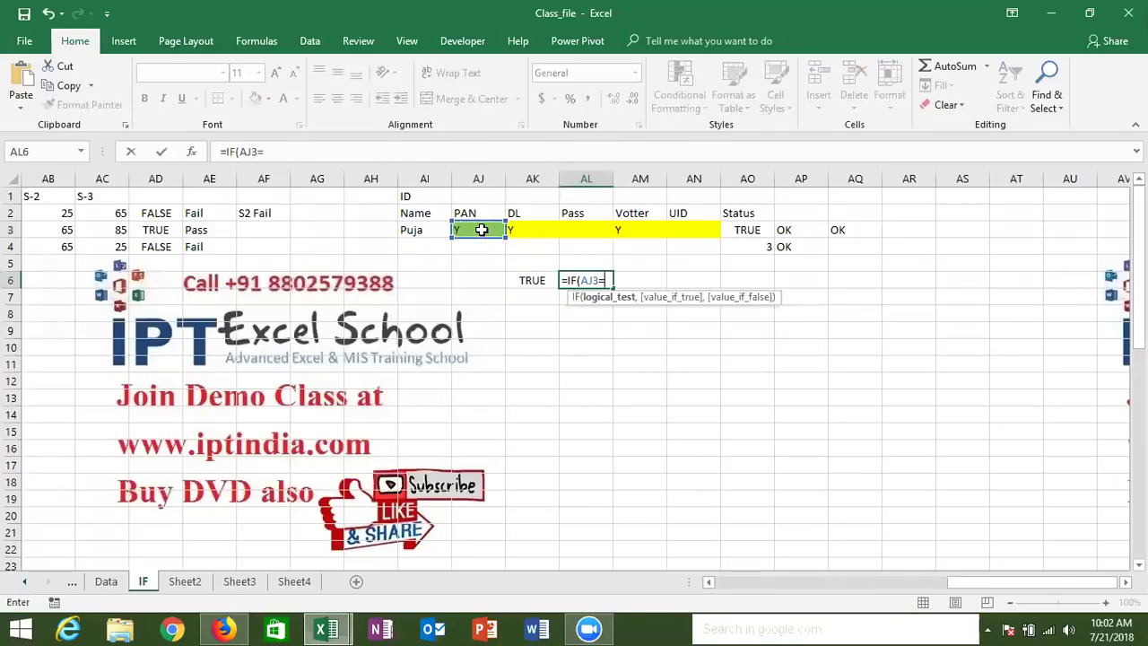
text("Y")
text(,)
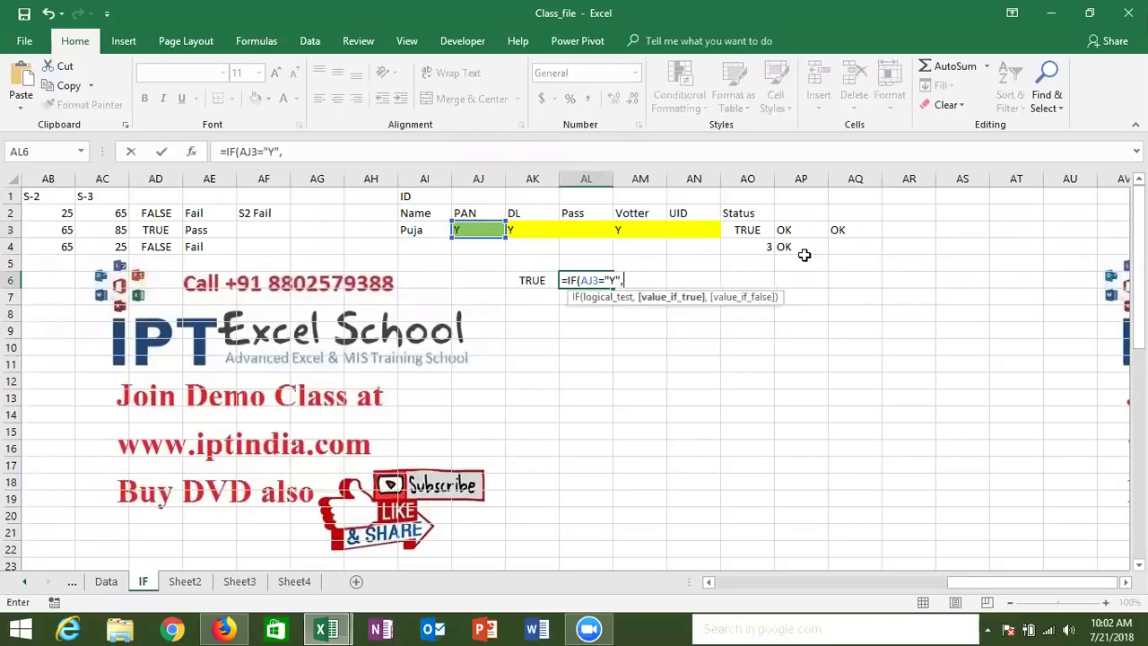
text(IF)
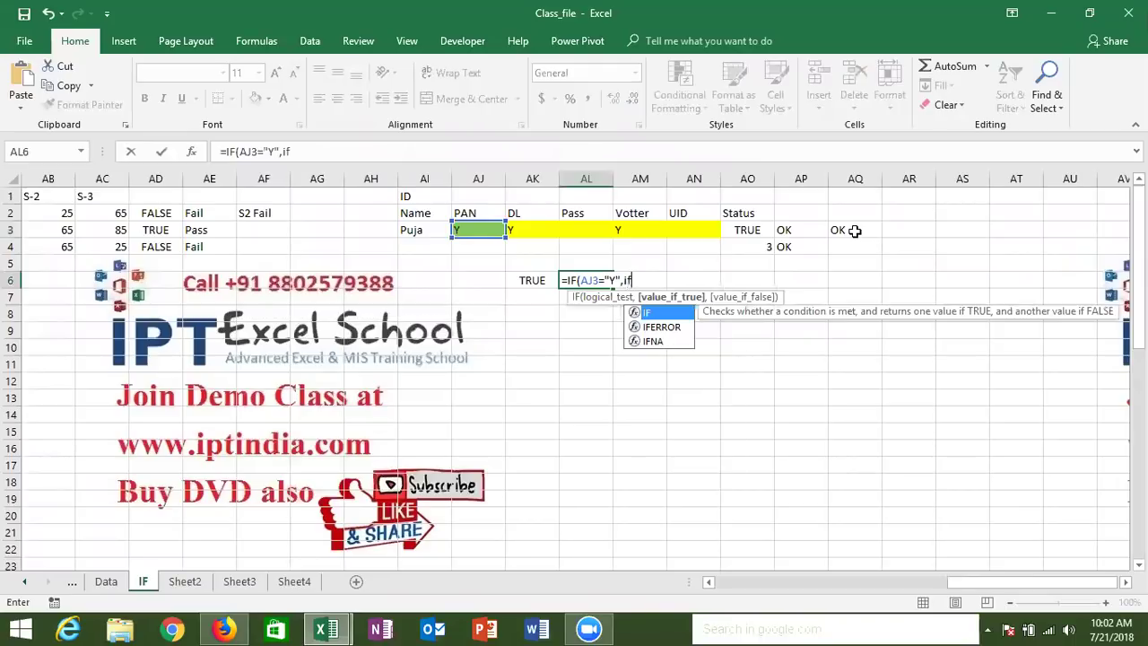
text(()
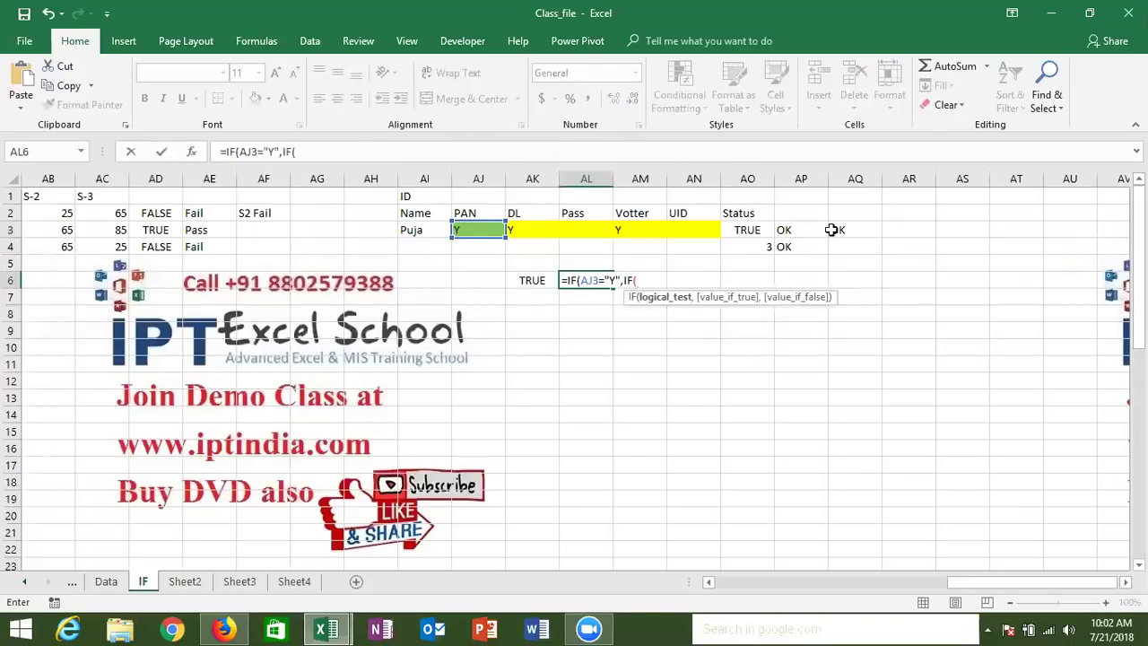
click(535, 230)
text(="y)
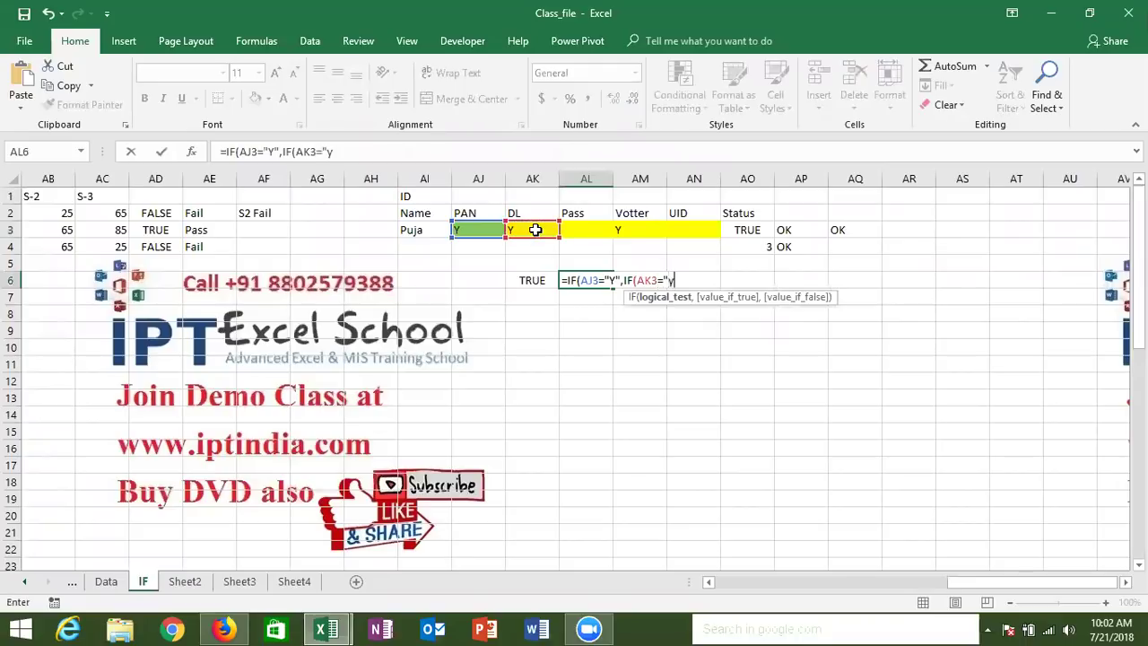
text(","OK",if()
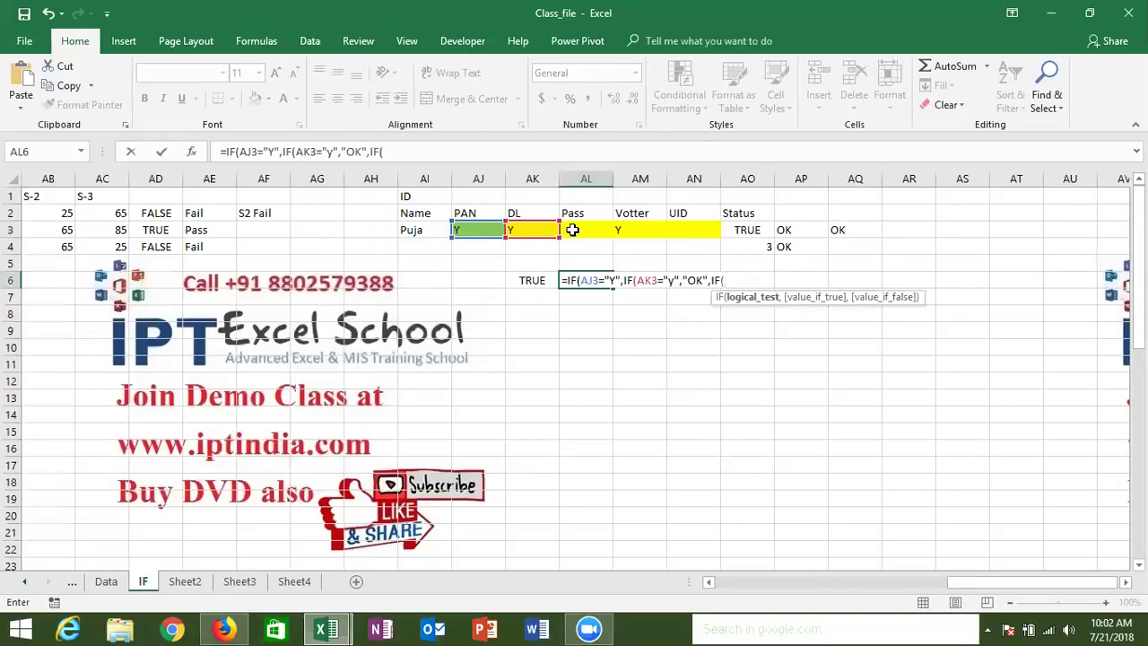
Add the AL3="y" test and the "Pending" result, then try entering.
click(572, 231)
text(=")
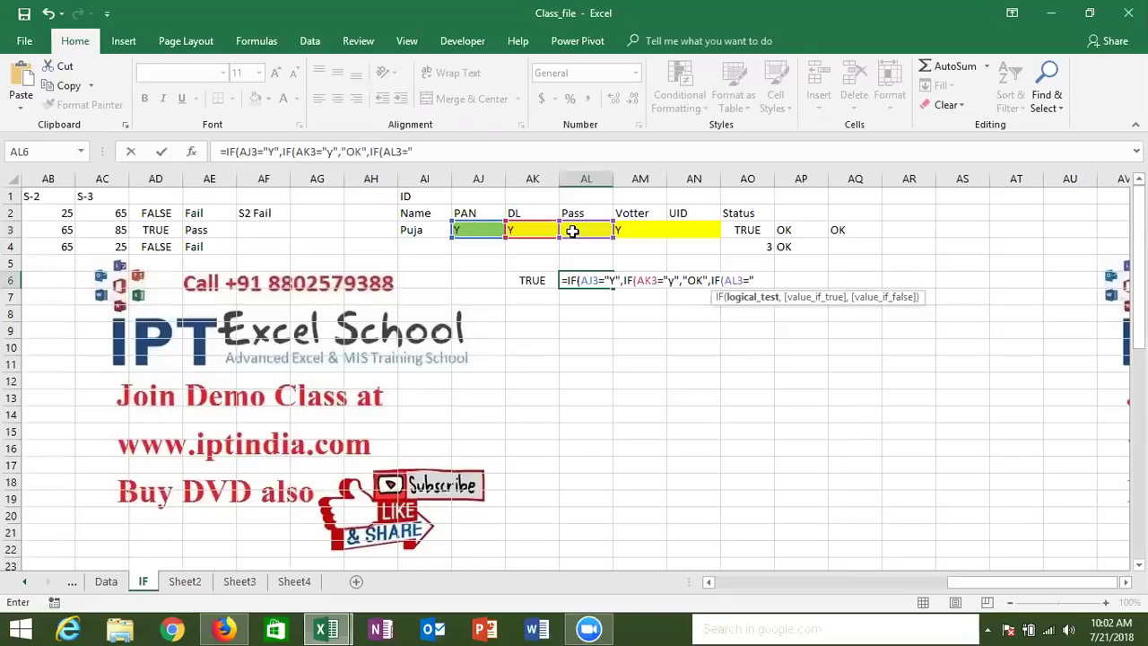
text(u)
key(BackSpace)
text(y")
text())
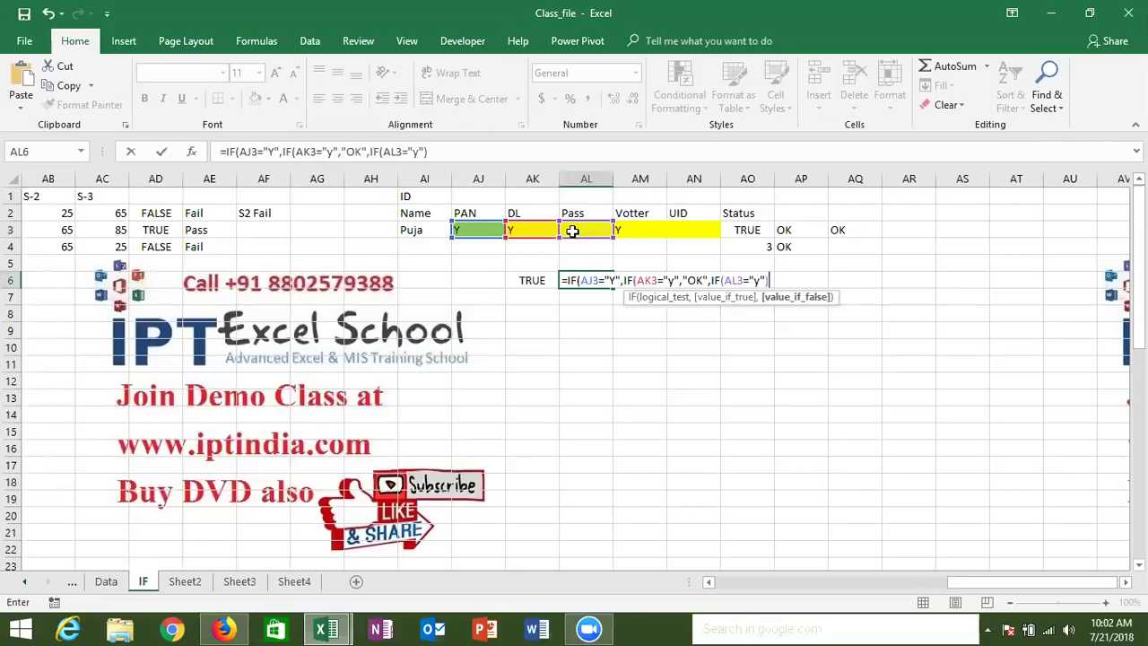
text())
text(,"Pendo)
key(BackSpace)
key(BackSpace)
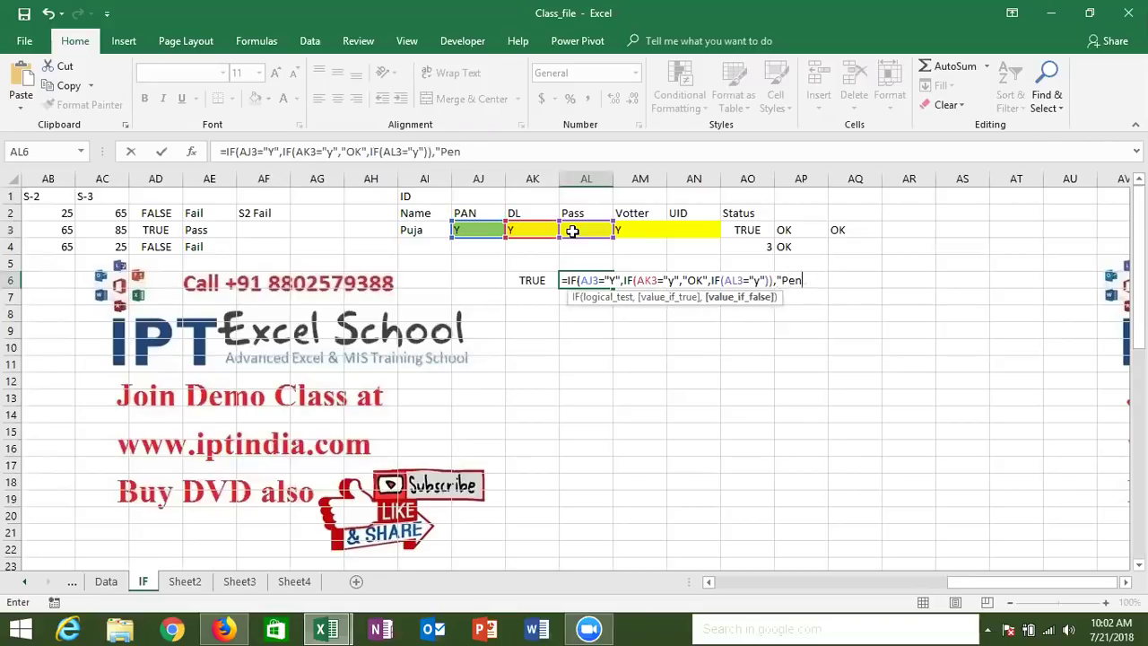
text(nd)
key(BackSpace)
key(BackSpace)
text(ding")
key(Return)
key(Return)
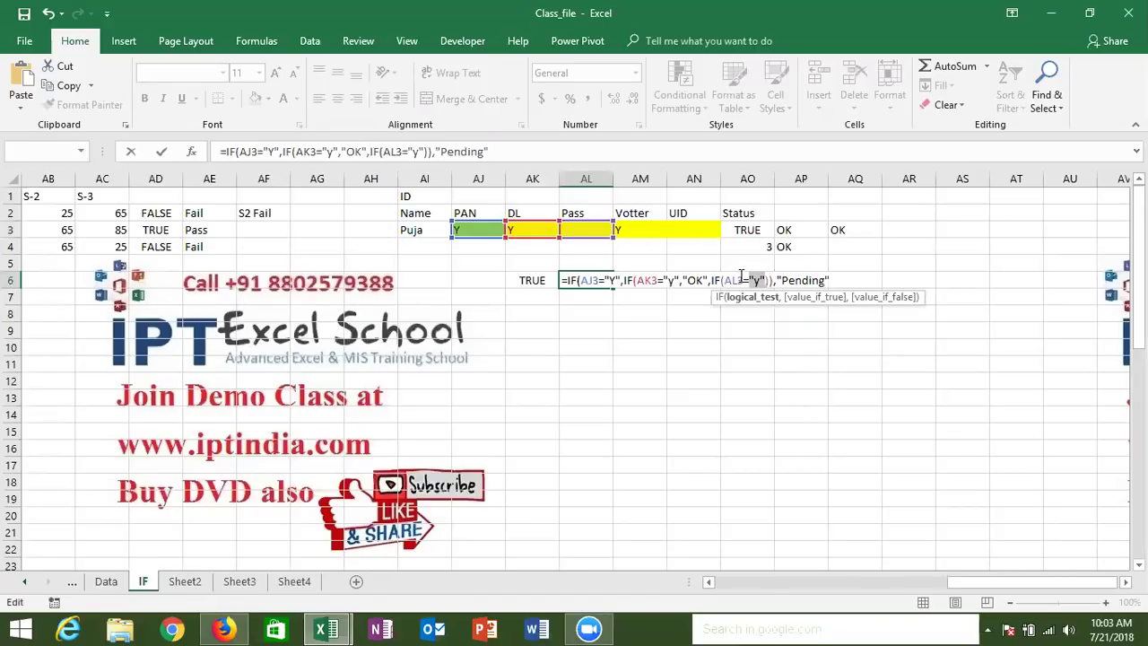
Edit the formula to add a result after the AL3 "y" test.
click(760, 281)
text(,"O)
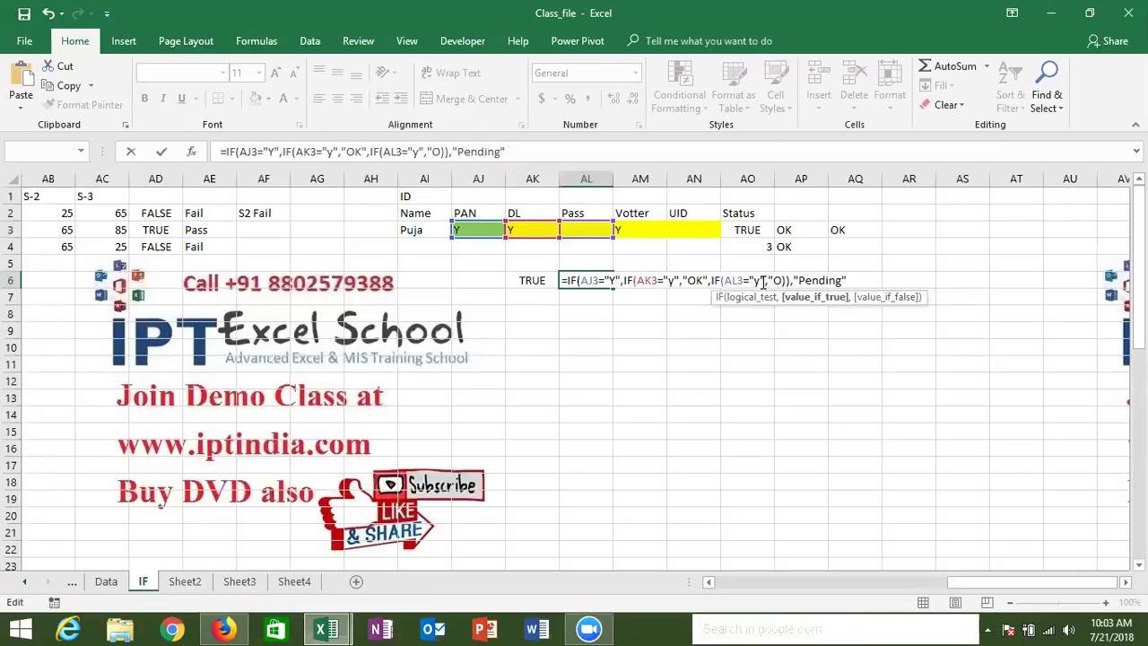
text(K")
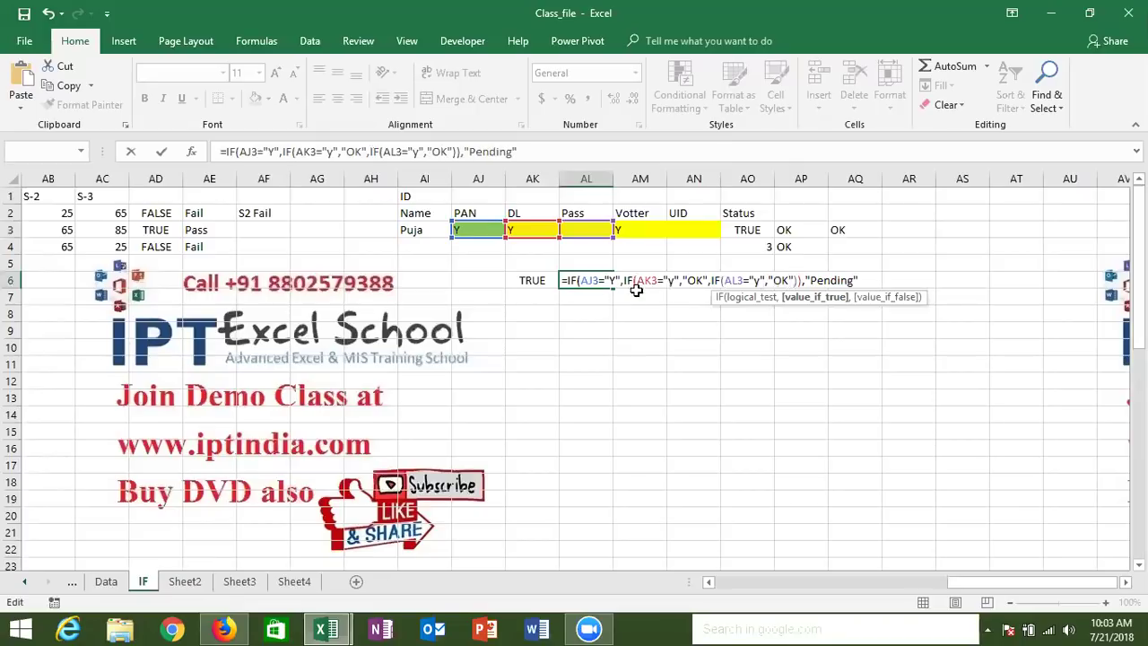
Enter AL6 with the bracket correction so it shows OK, then reveal columns past Status.
key(Return)
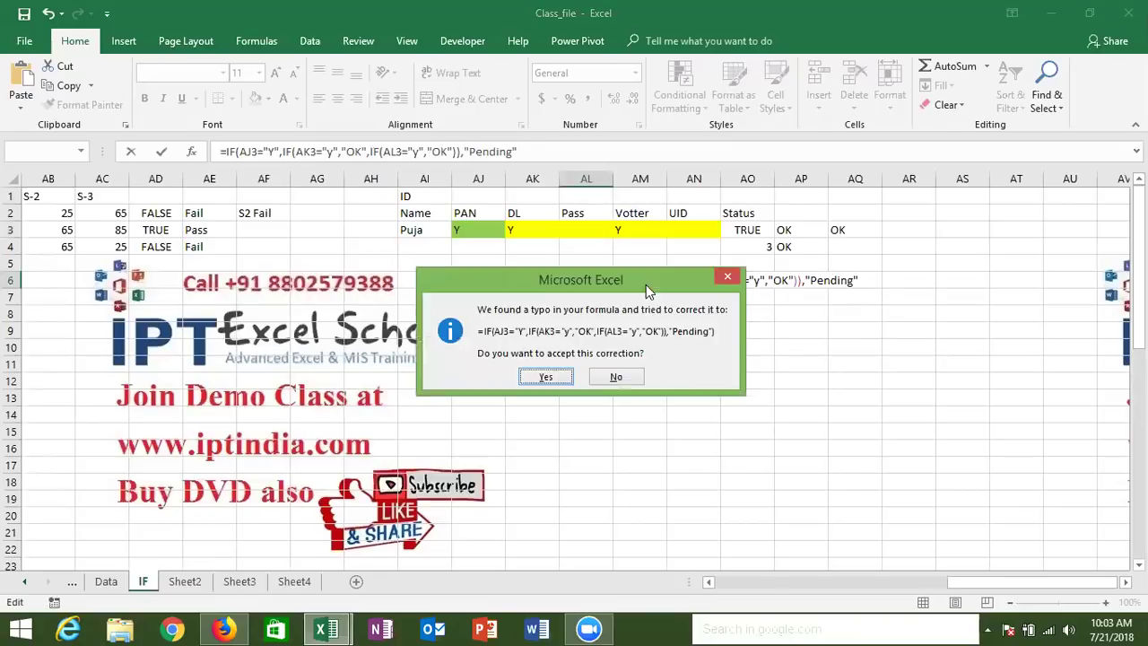
key(Return)
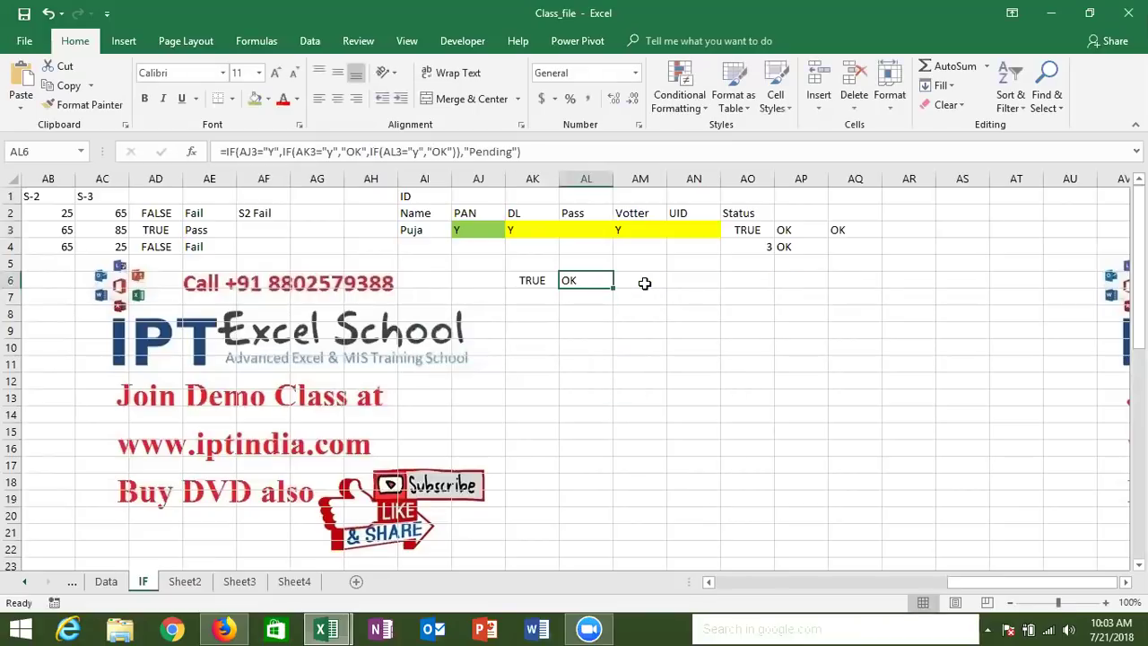
click(748, 213)
key(Right)
key(Right)
key(Right)
key(Right)
key(Right)
key(Right)
key(Right)
key(Right)
key(Right)
key(Right)
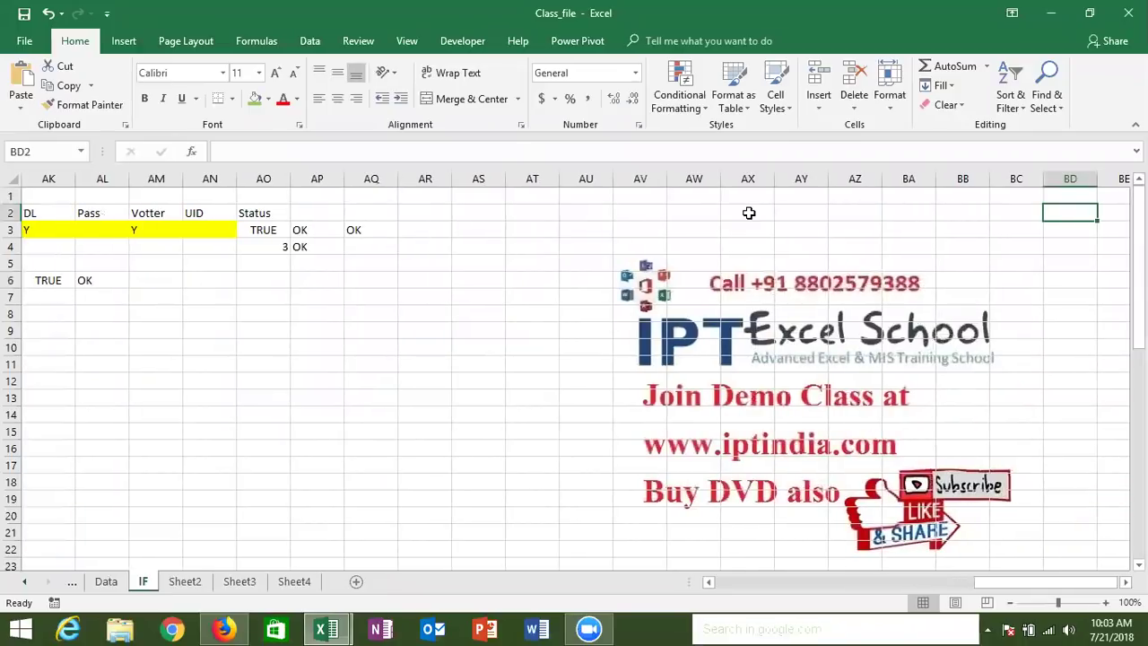
Add a Sales heading in AR1 with values 85, 63, 85, 25, 63, 36 below it.
click(445, 193)
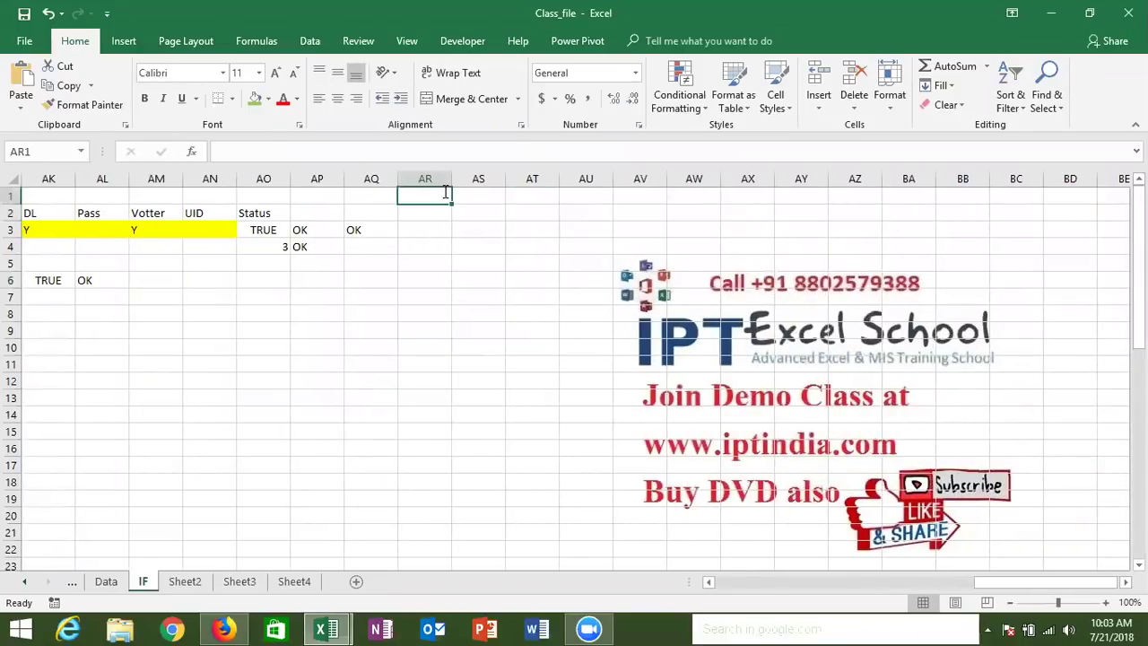
text(Sales)
key(Return)
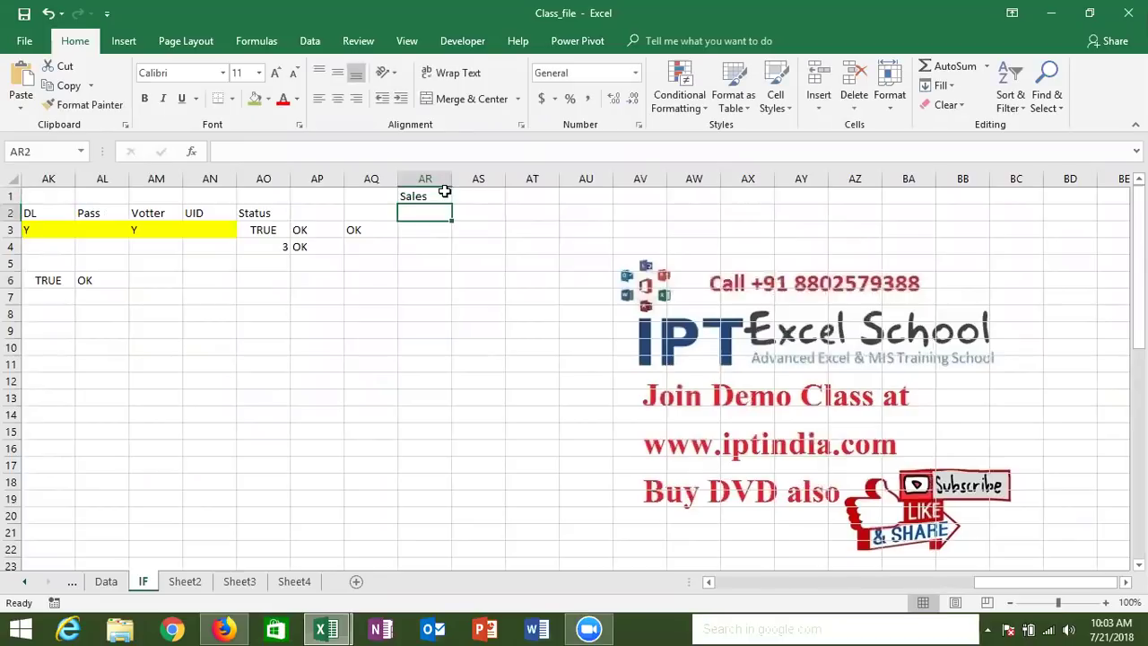
text(85)
key(Return)
text(63)
key(Return)
text(85)
key(Return)
text(25)
key(Return)
text(63)
key(Return)
text(36)
key(Return)
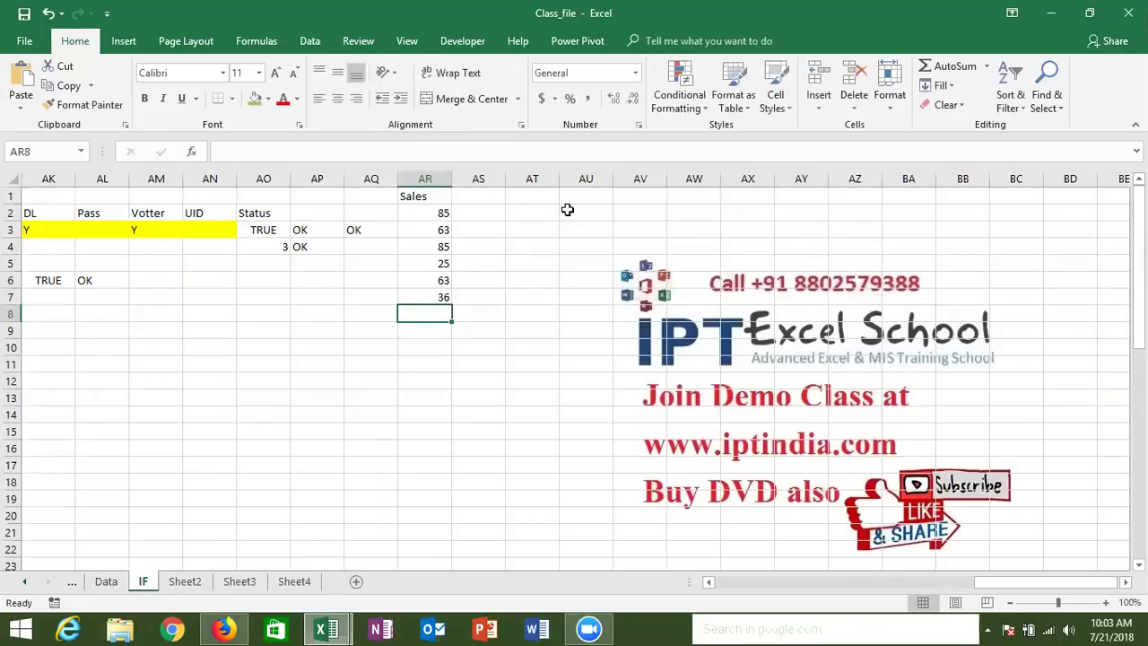
Fill AU2:AV5 with slabs 0-40 → 500, 41-80 → 1000, 81-100 → 2000, >100 → 3000.
click(567, 210)
text(0-40)
key(Tab)
text(500)
key(Return)
text(41-80)
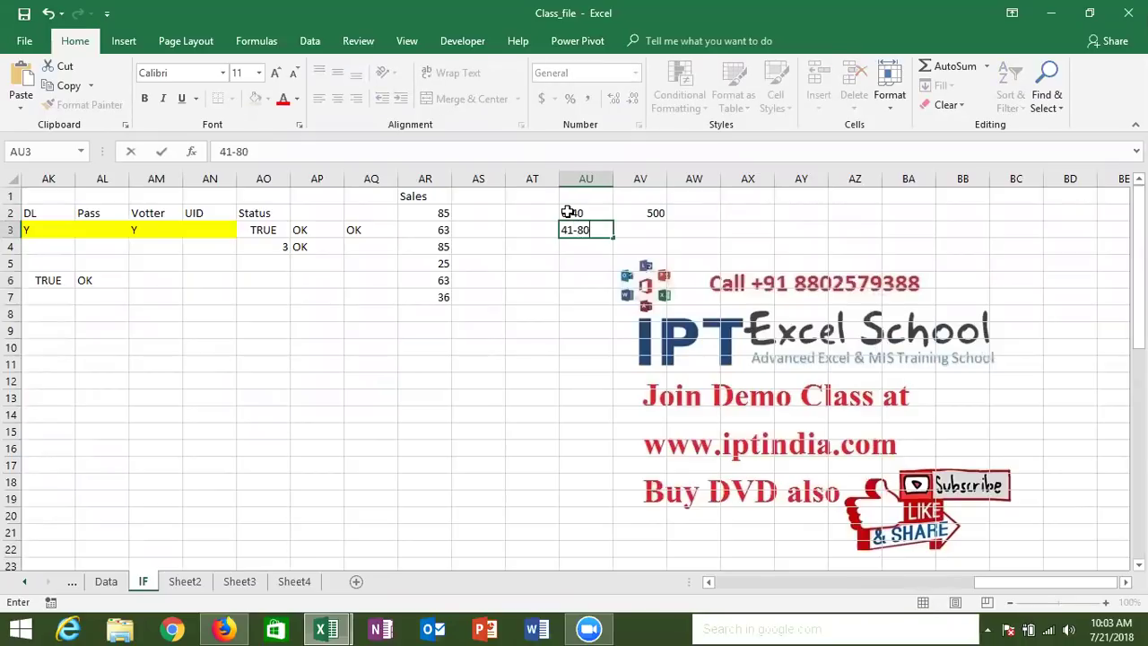
key(Tab)
text(1000)
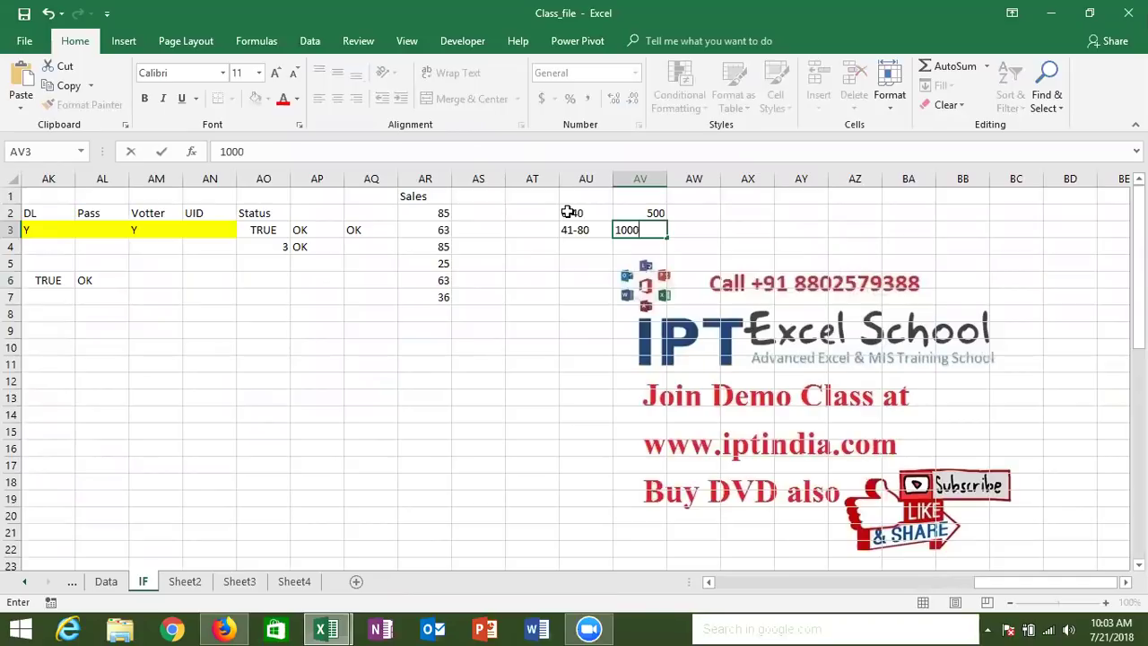
key(Return)
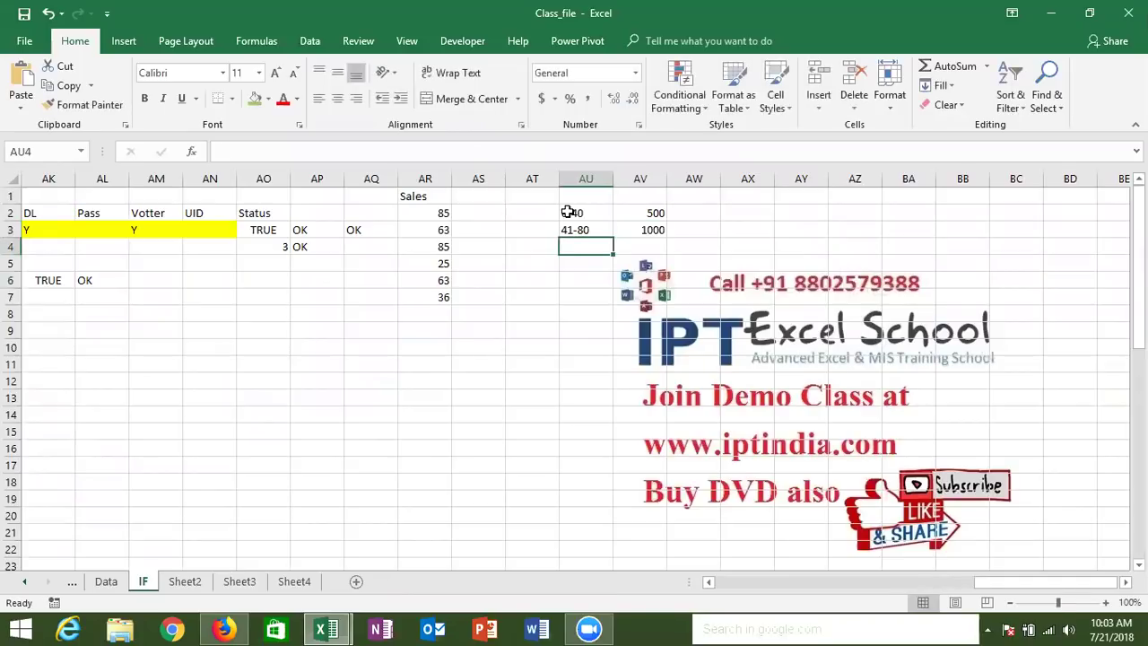
text(81-100)
key(Tab)
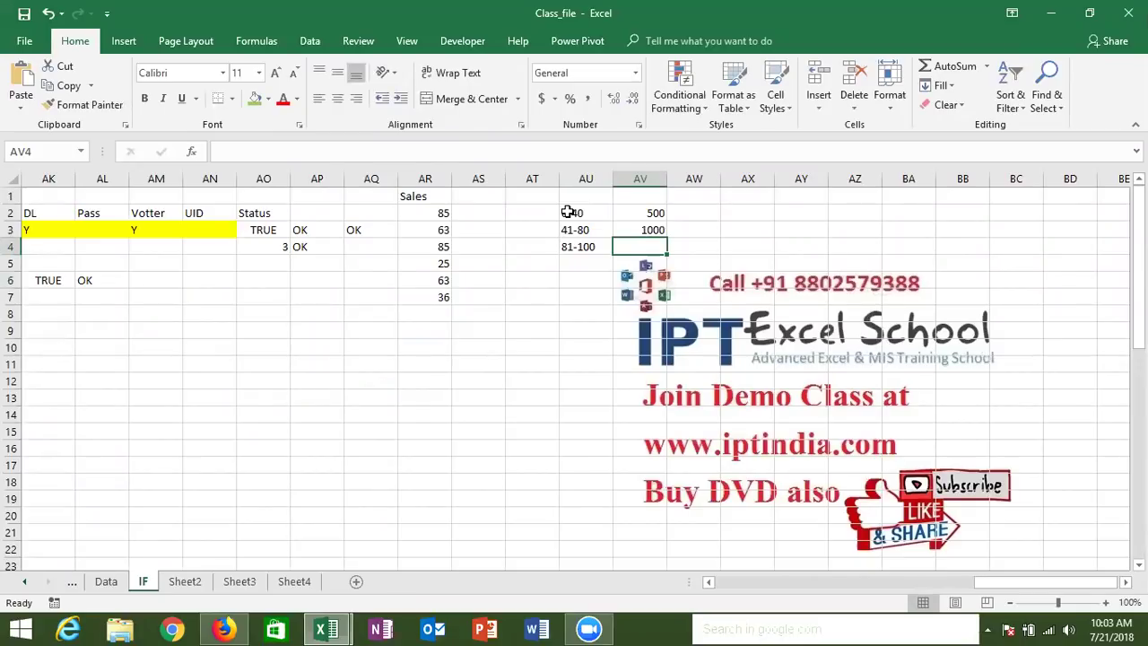
text(2000)
key(Return)
text(>)
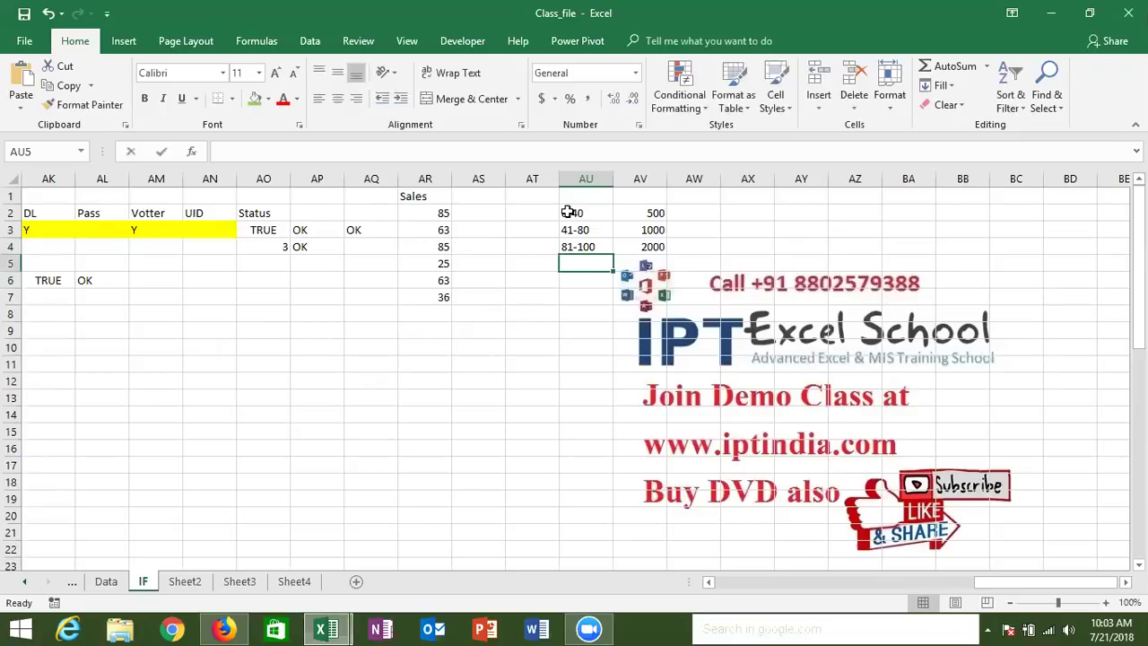
text(100)
key(Tab)
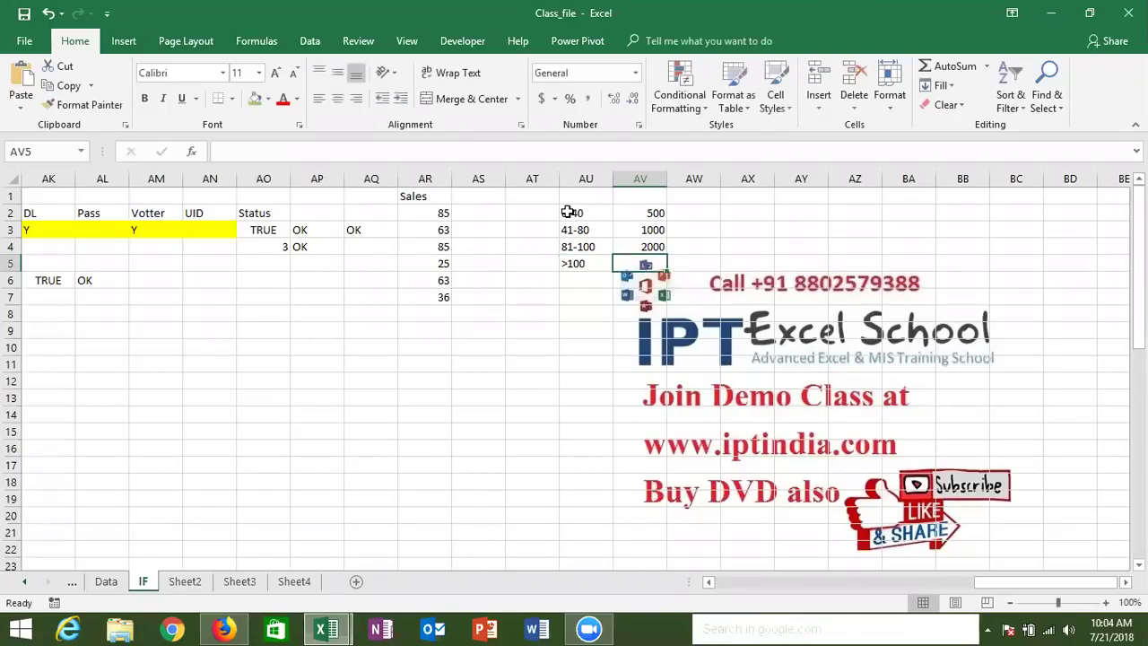
text(3000)
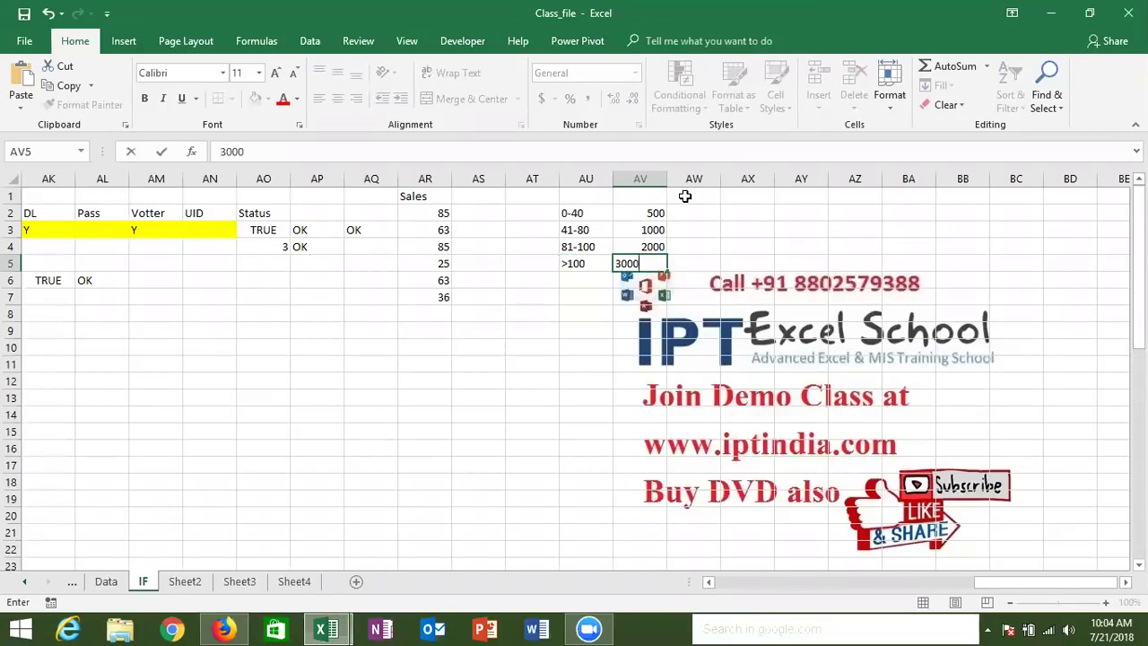
click(654, 215)
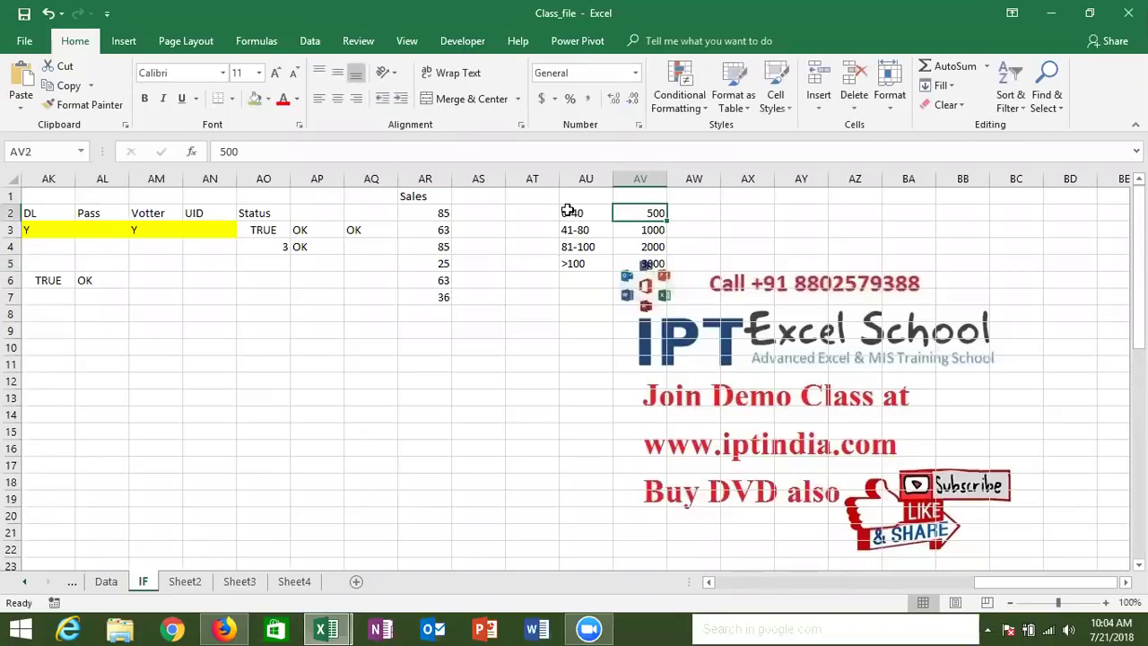
click(492, 208)
Enter =IF(AR2<=40,500,IF(AR2<=80,1000,IF(AR2<=100,2000,5000 in AS2.
text(=)
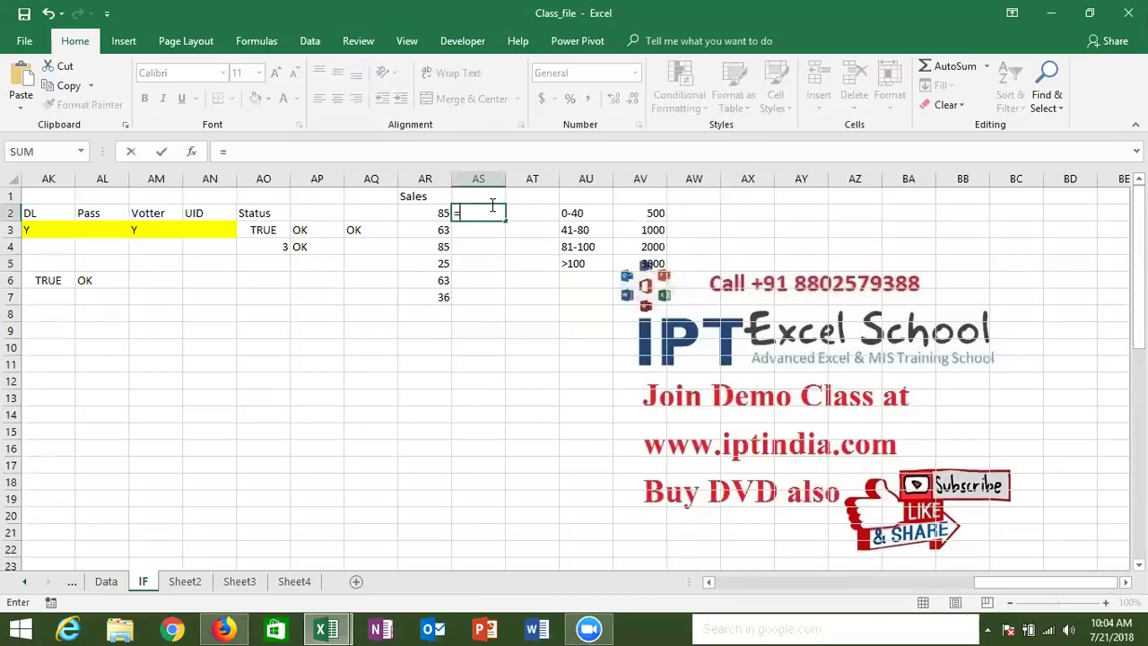
text(IF()
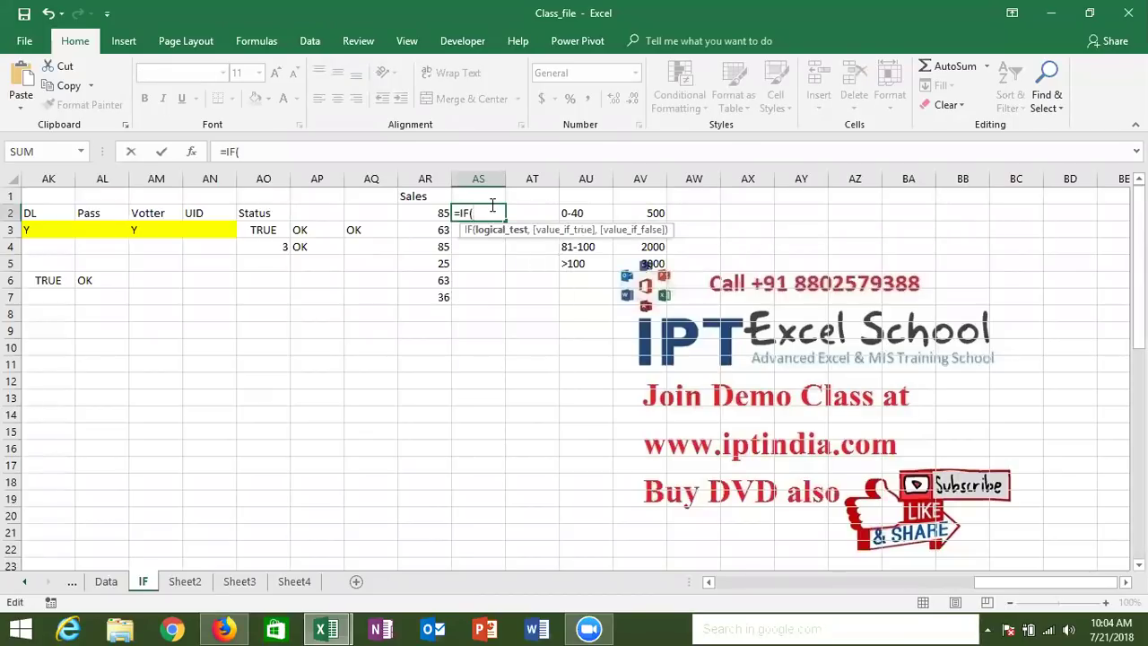
click(439, 212)
text(<)
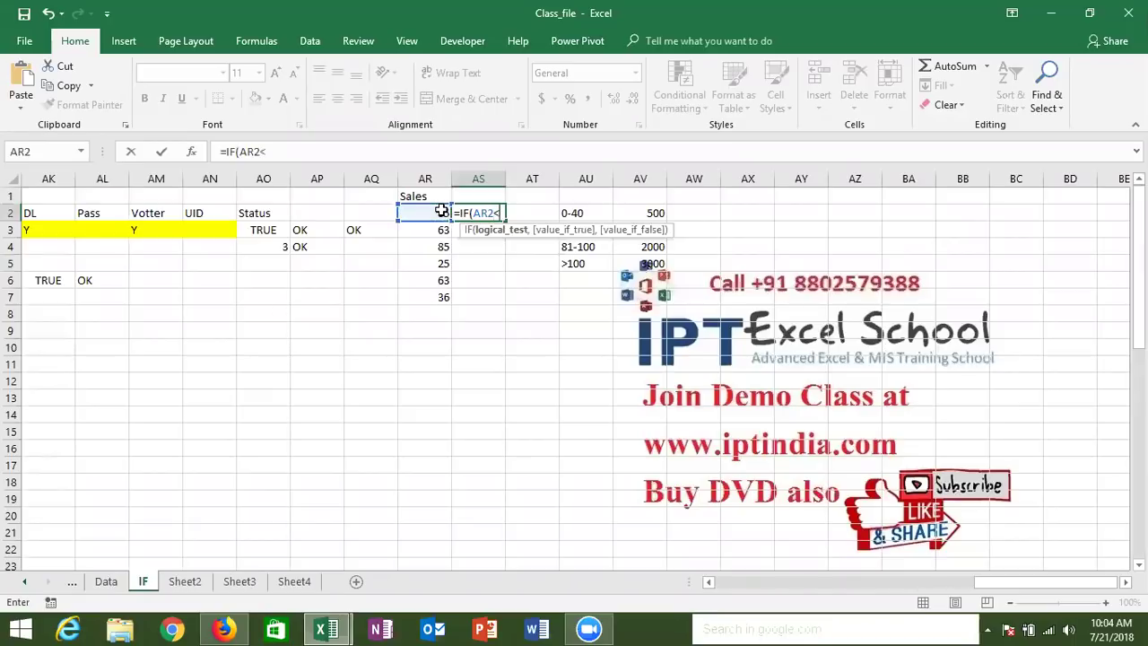
text(=40,)
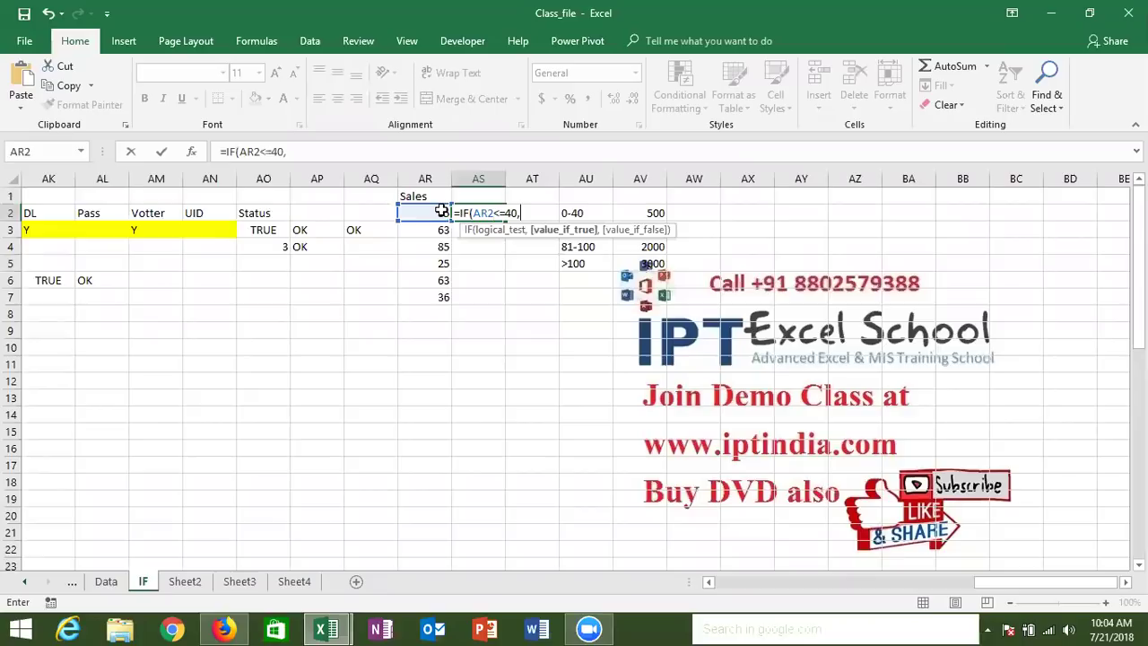
text(500)
text(,)
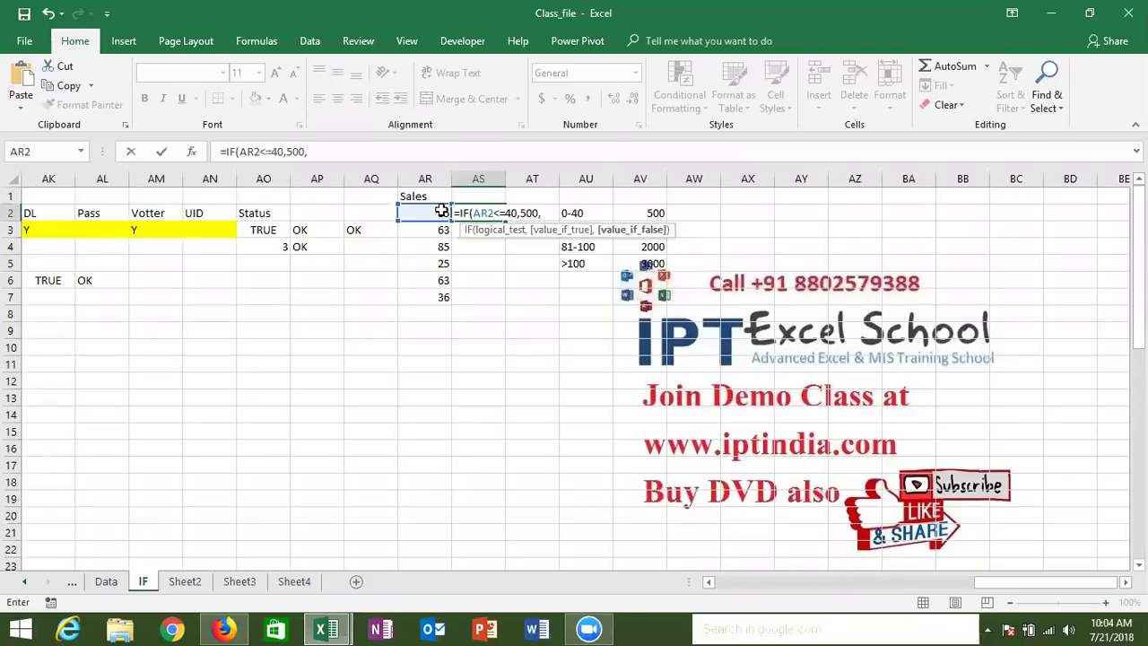
text(IF()
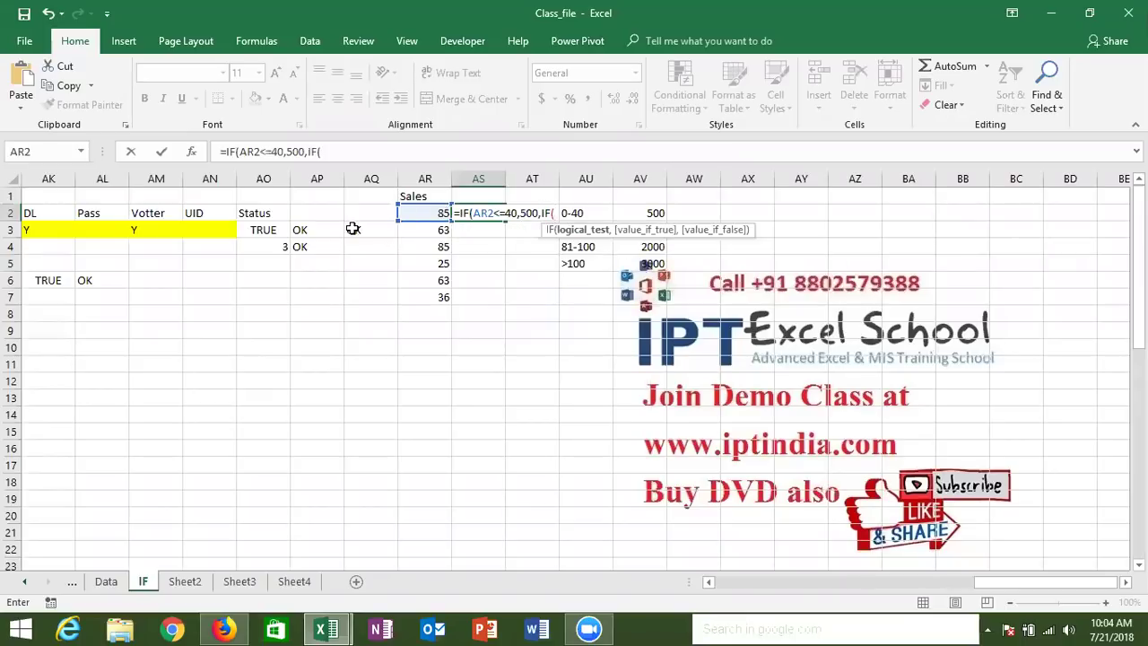
click(412, 212)
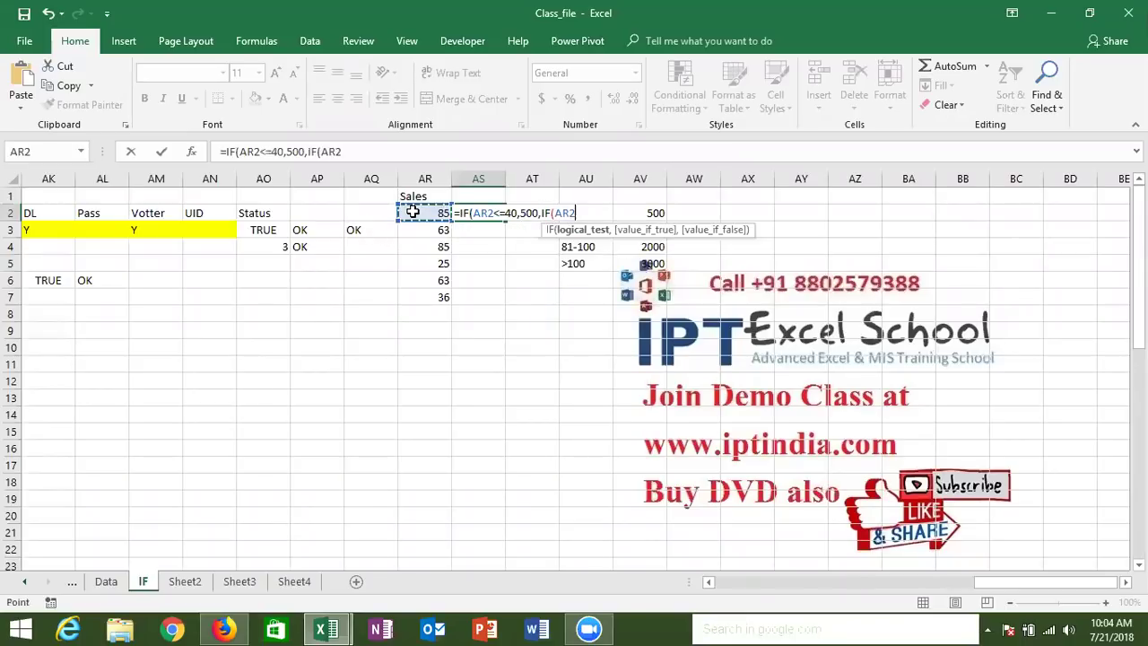
text(<=)
text(80,1000)
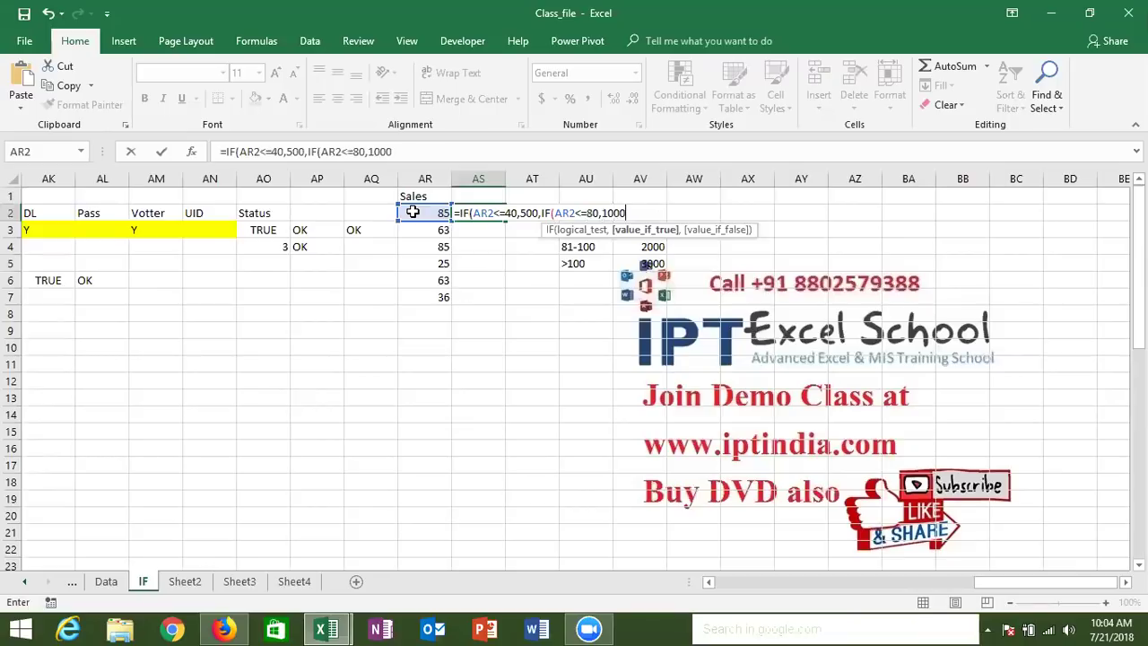
text(,)
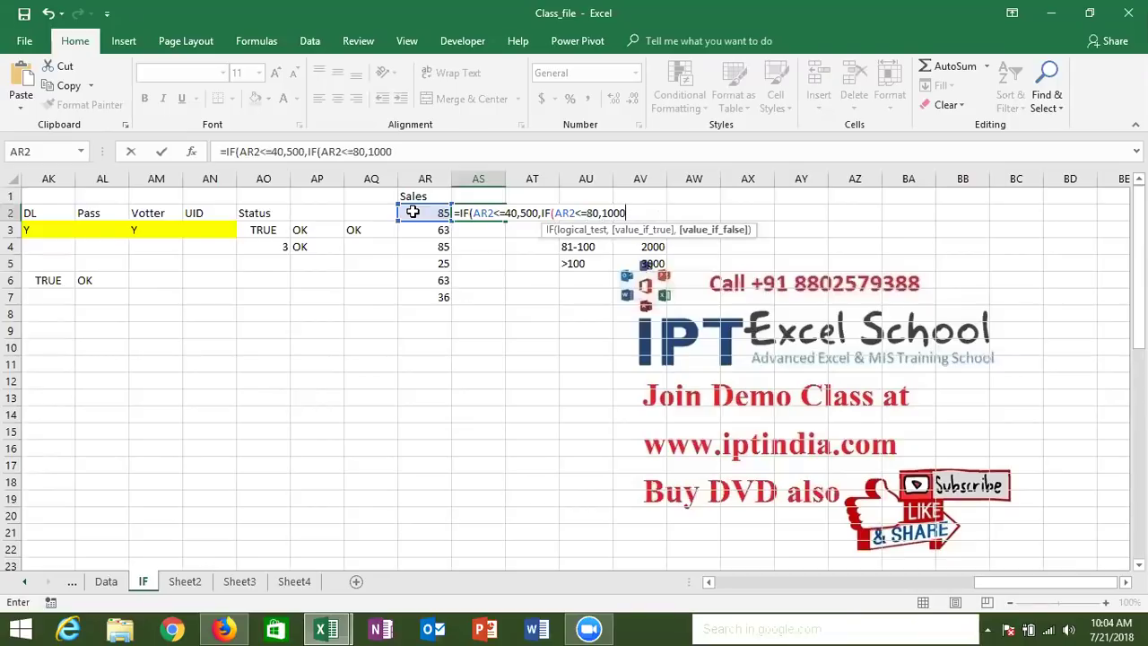
text(IF()
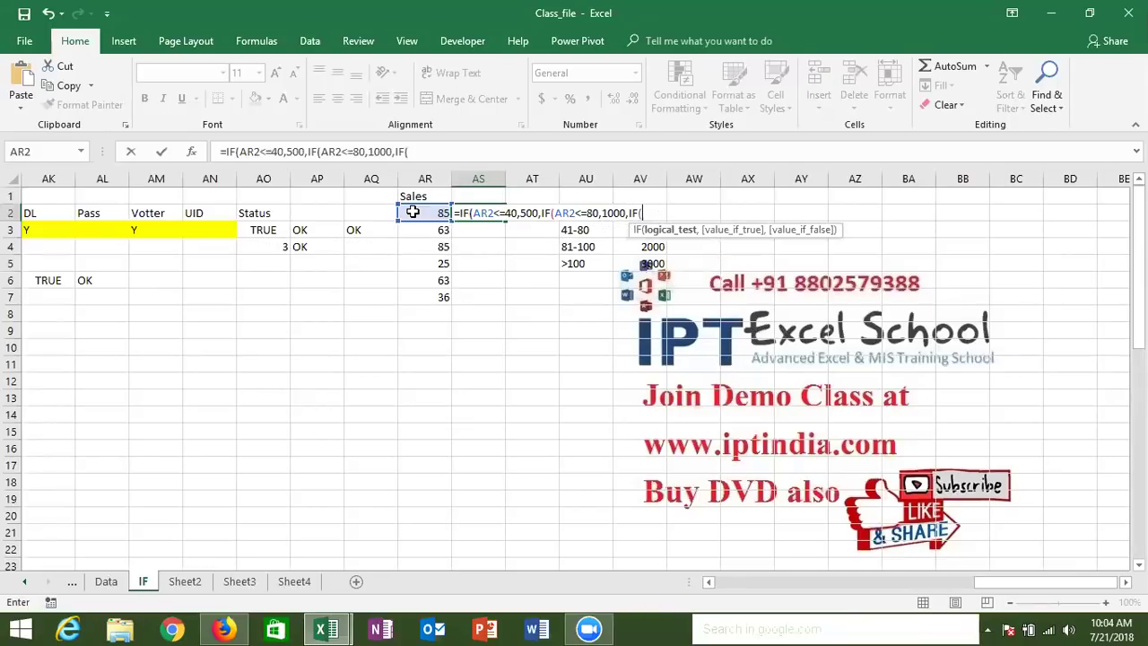
click(412, 213)
text(<=)
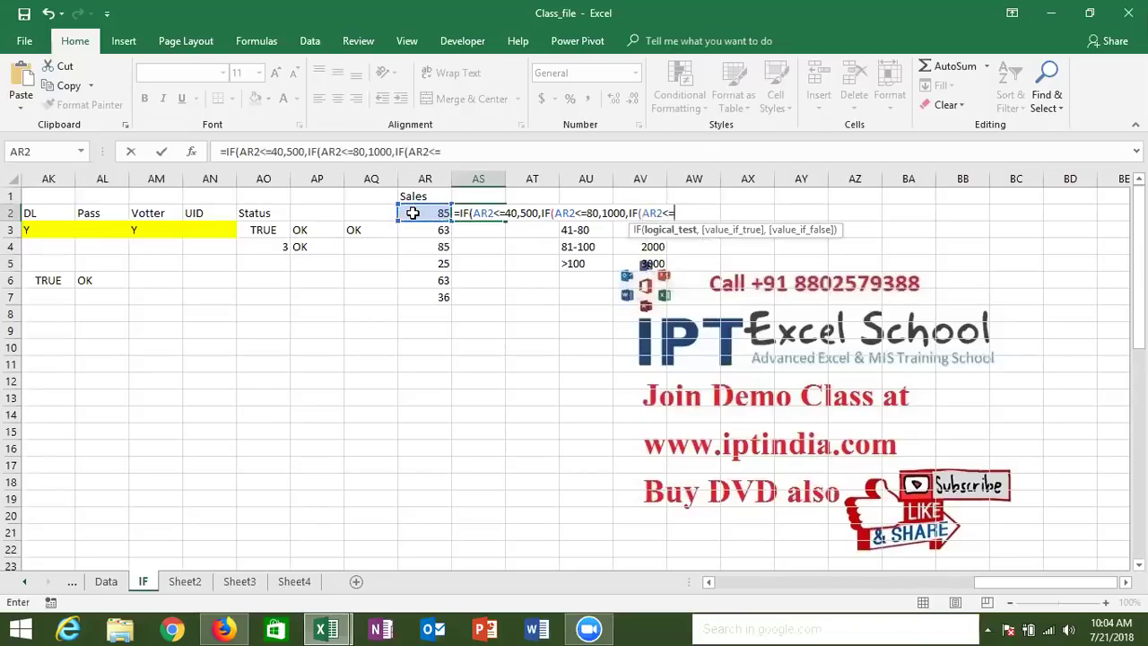
text(100)
text(,2000)
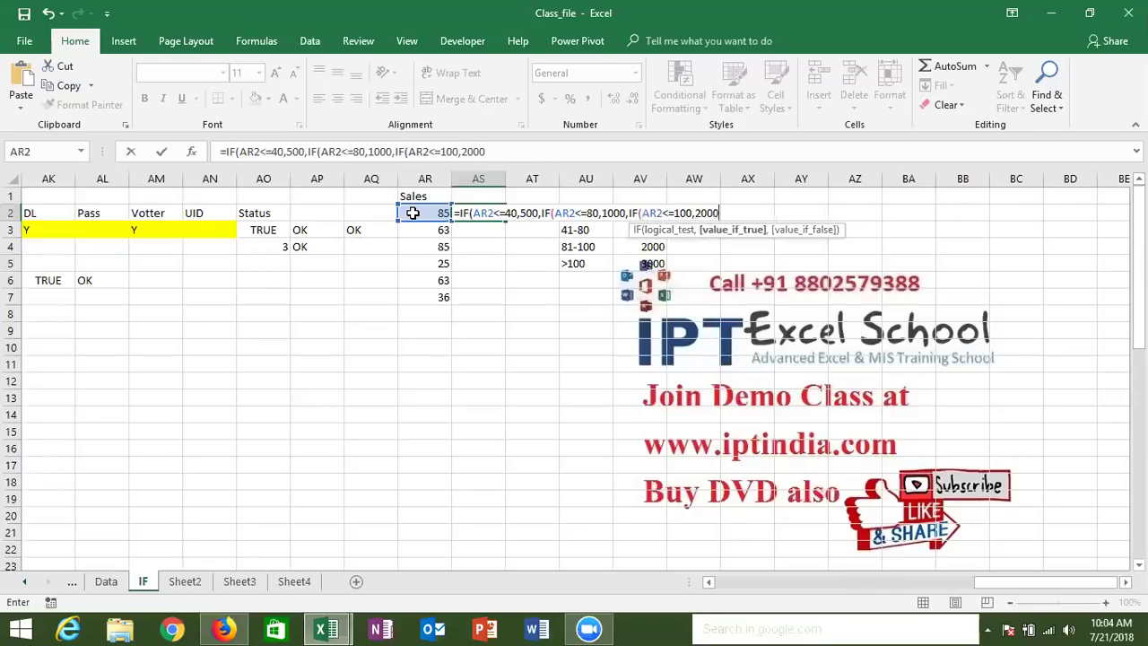
text(,5000)
key(Return)
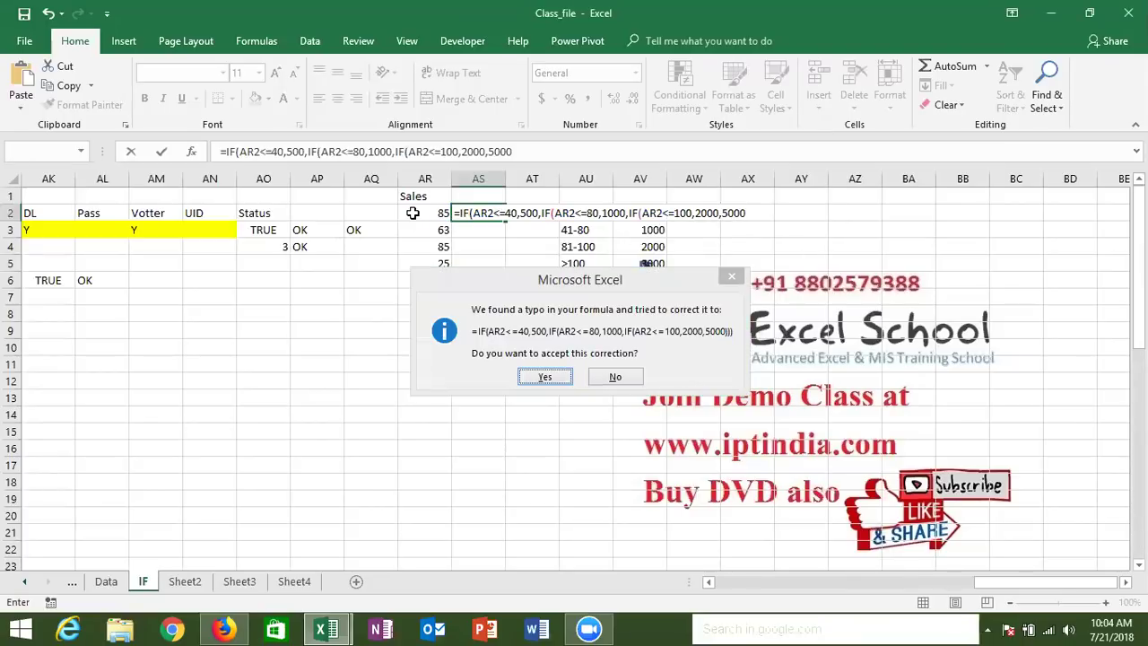
Accept the bracket correction and fill the AS2 formula down to AS7.
key(Return)
key(Up)
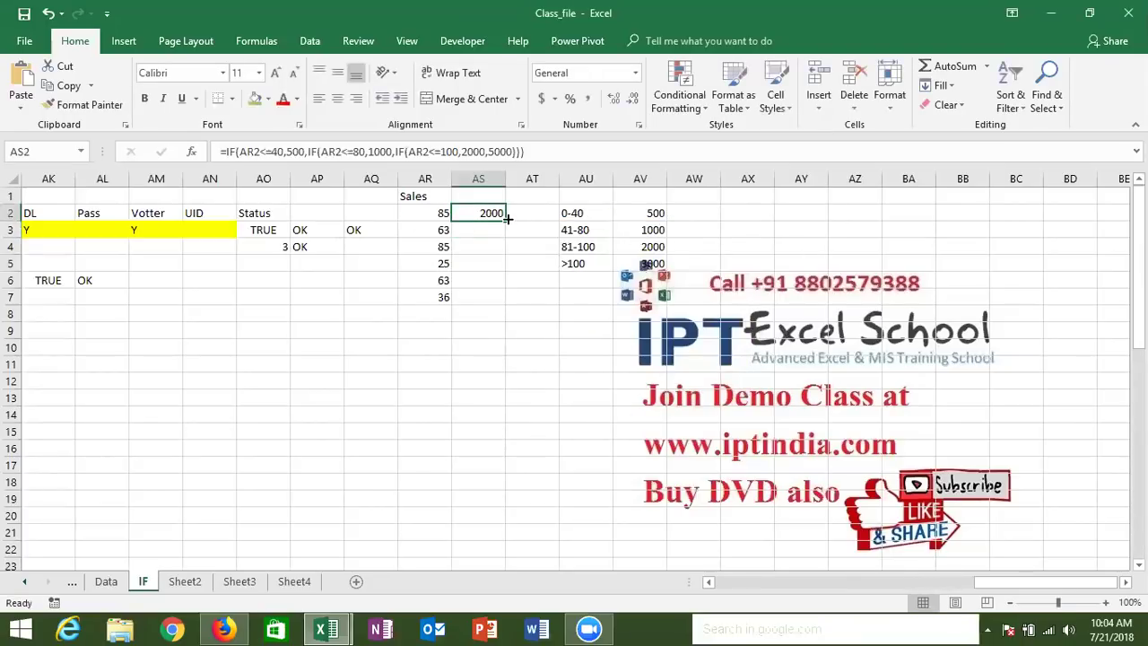
double_click(505, 217)
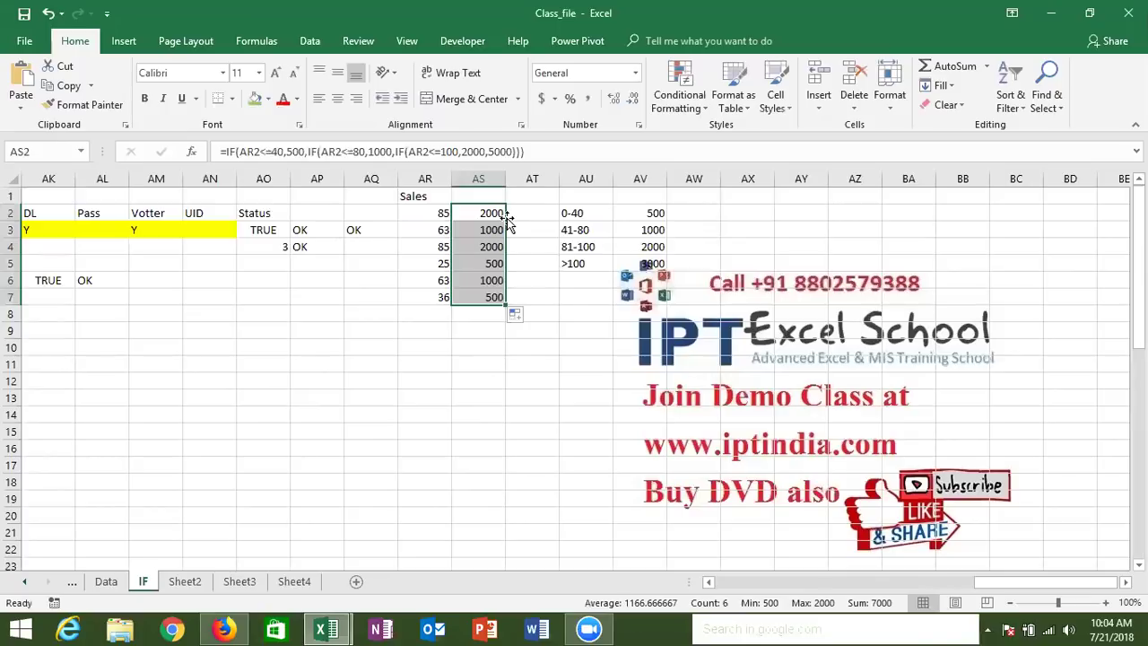
Move along row 3 to the empty columns and select BD1 for a new heading.
click(583, 228)
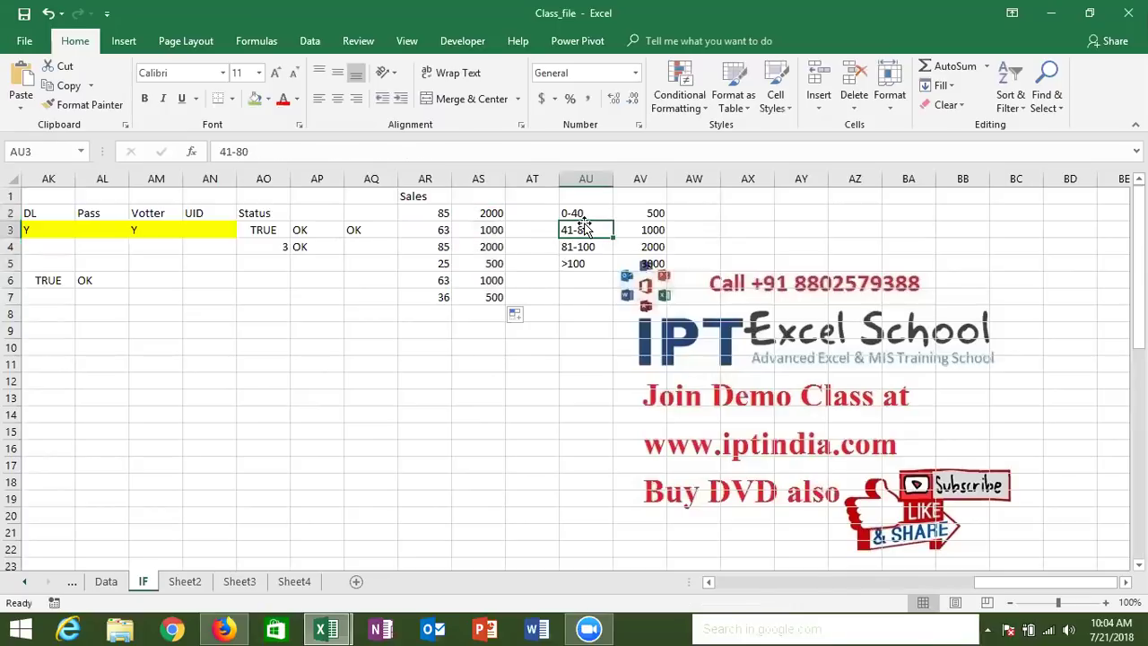
key(Right)
key(Right)
key(Right)
key(Right)
key(Right)
key(Right)
key(Right)
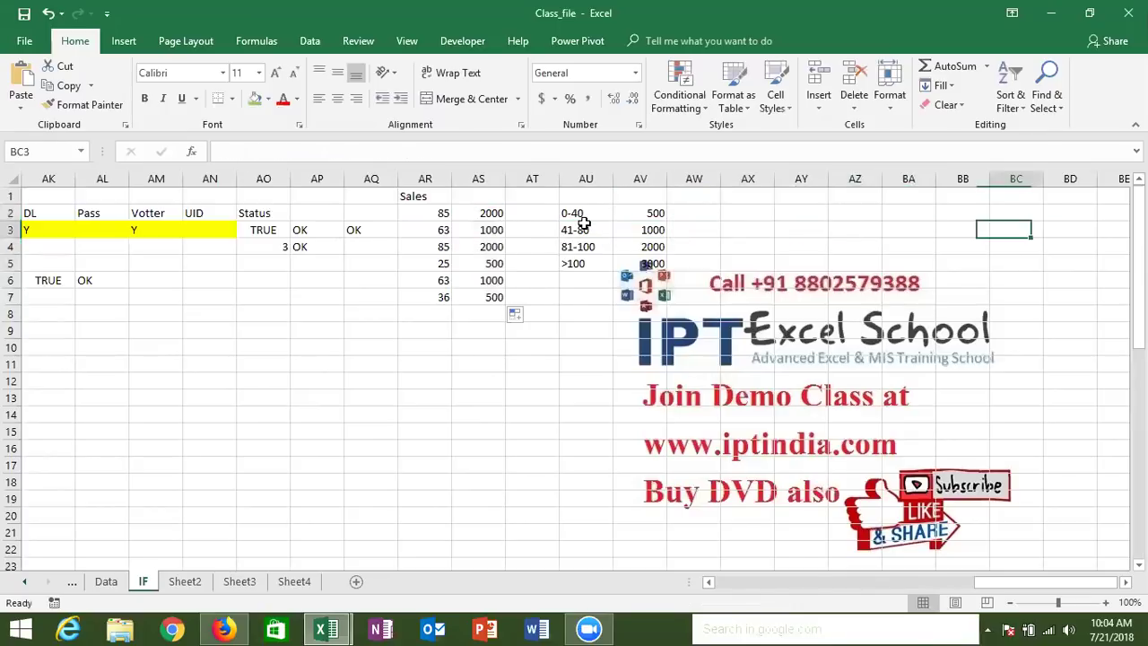
key(Right)
key(Right)
key(Right)
key(Right)
key(Right)
key(Right)
key(Right)
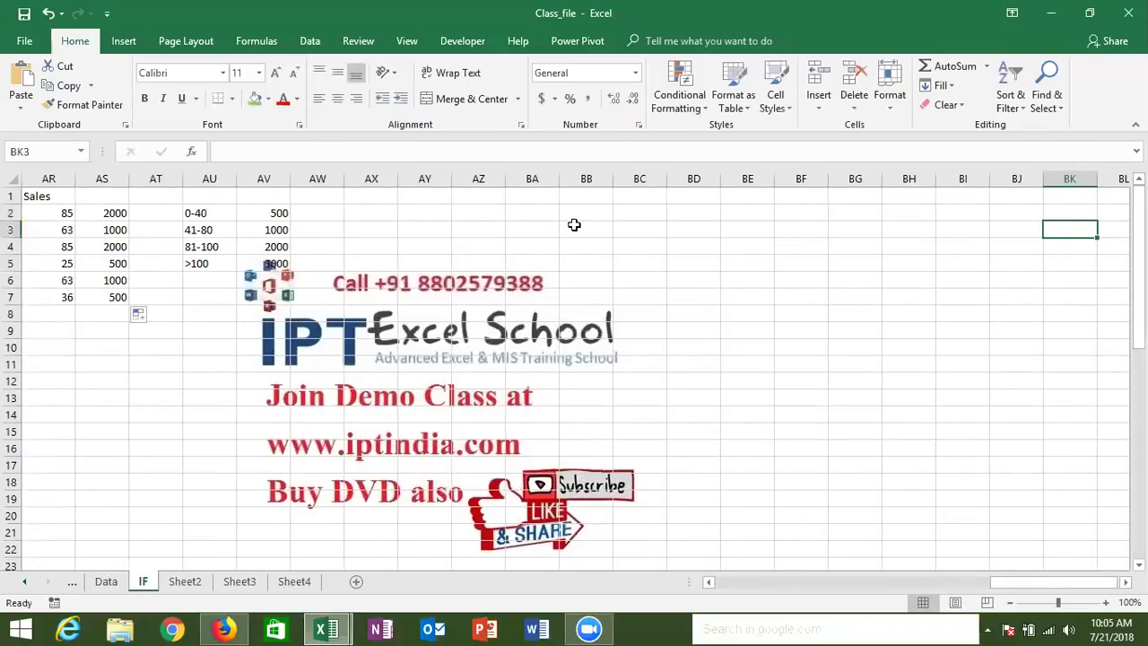
click(696, 202)
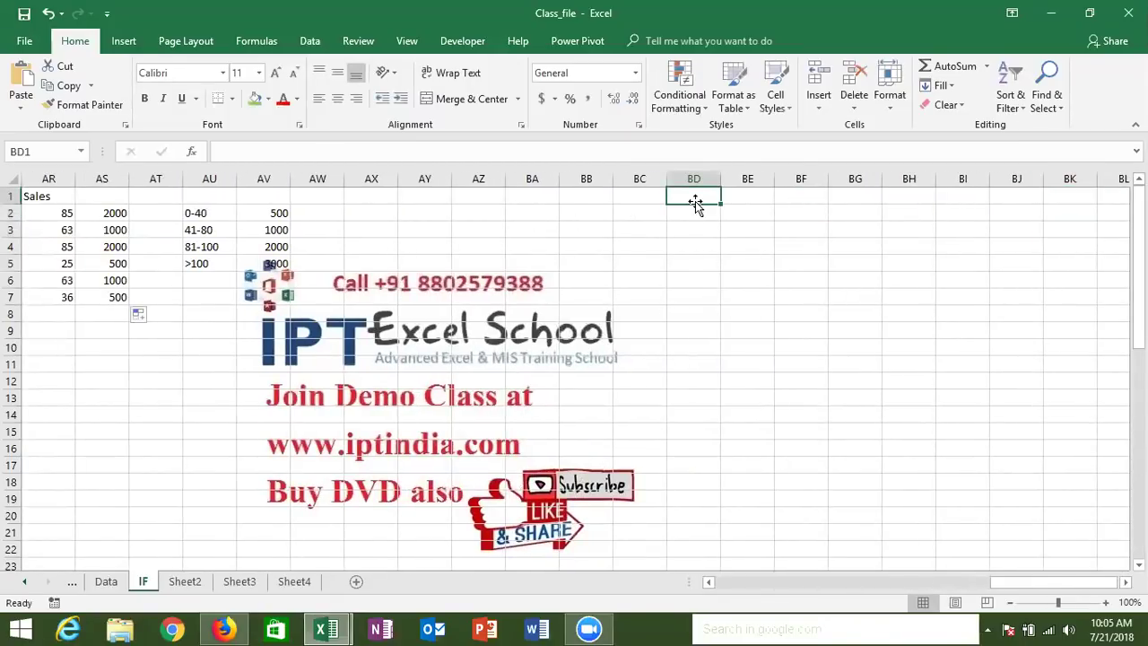
Add the GI heading in BD1 and the first slab row <3l with rate nill.
text(GI)
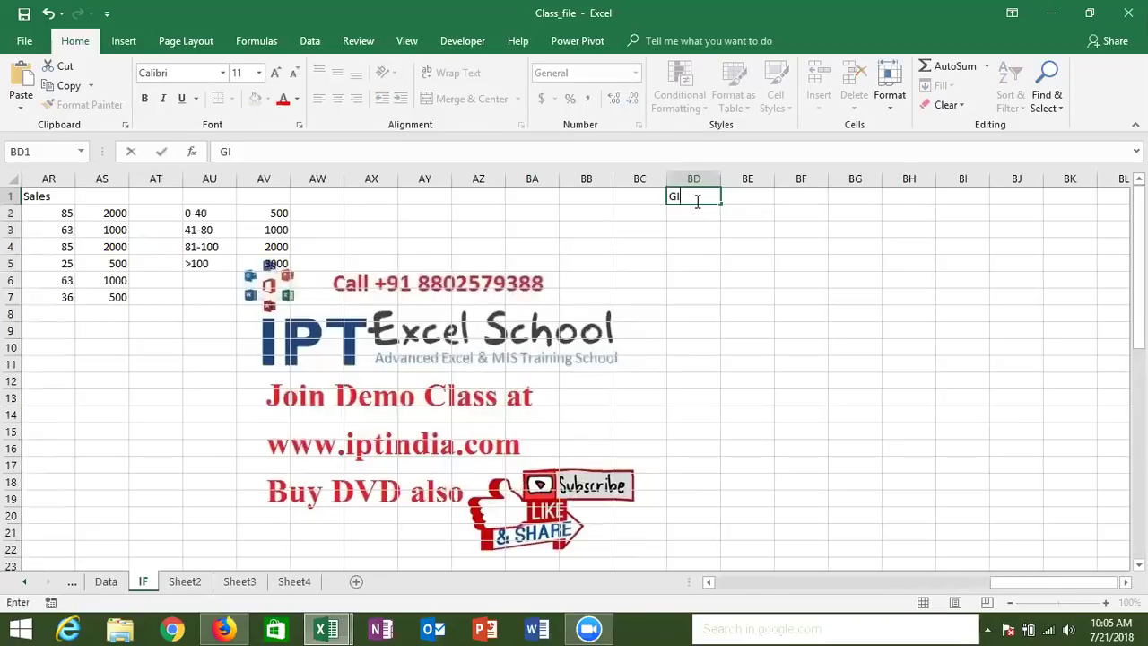
key(Return)
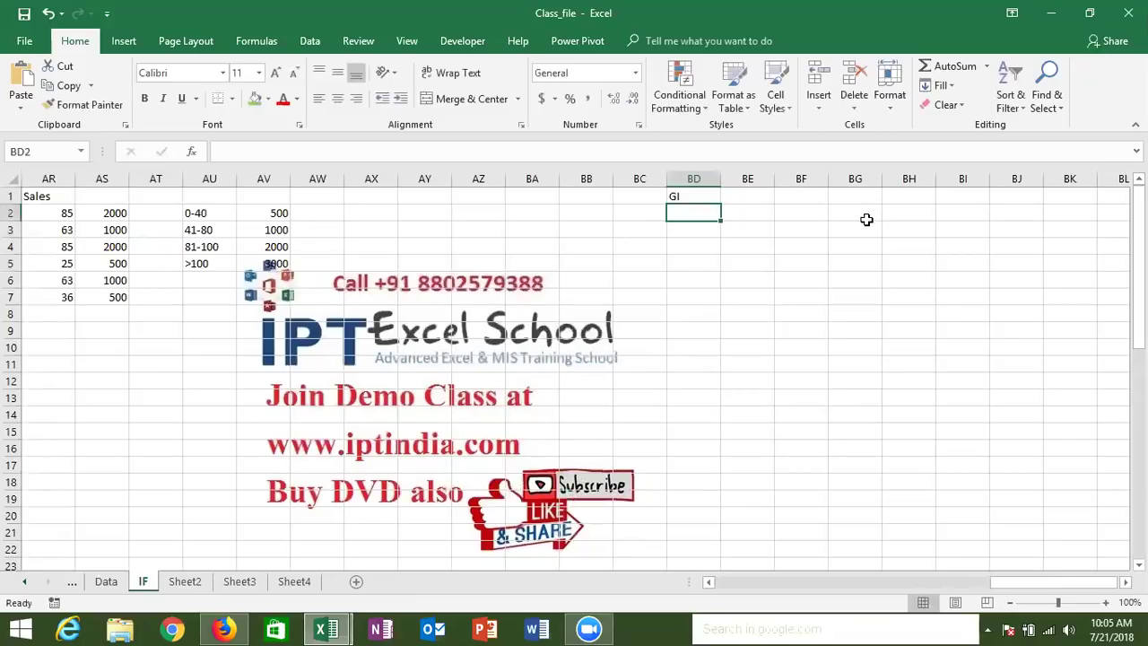
click(867, 219)
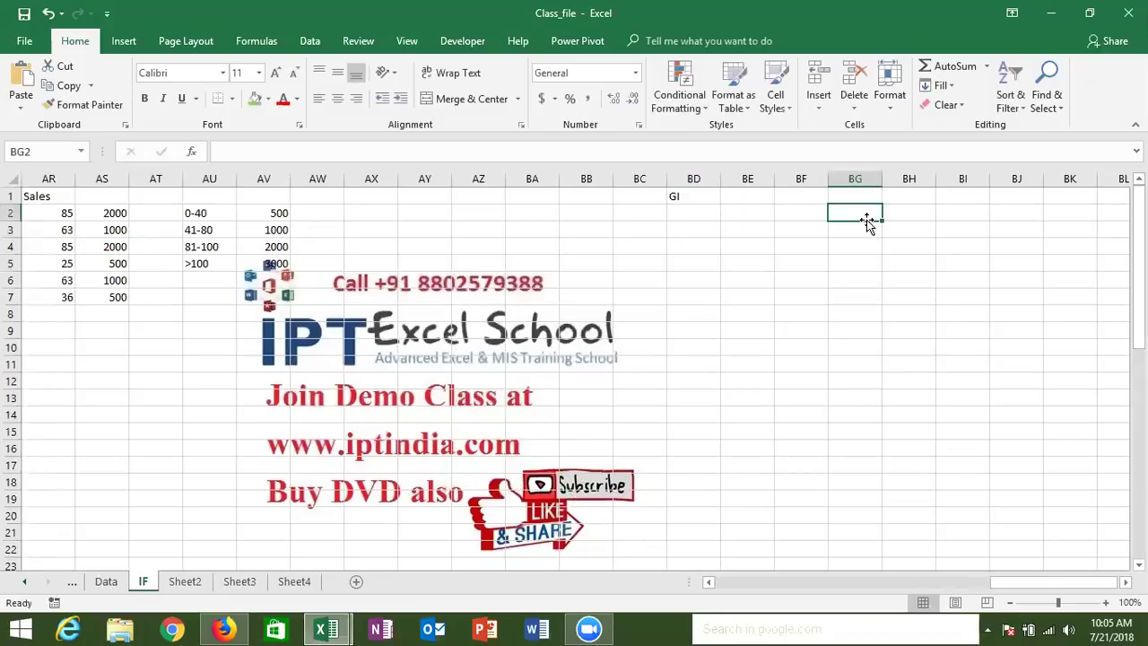
text(5)
key(BackSpace)
text(<30)
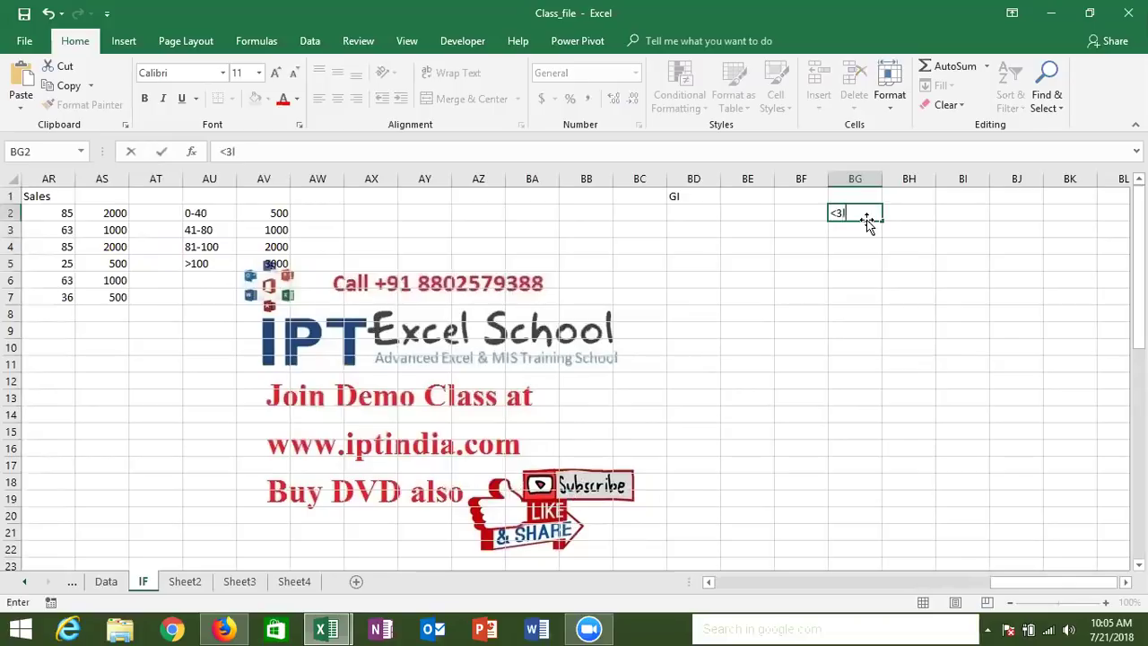
key(Tab)
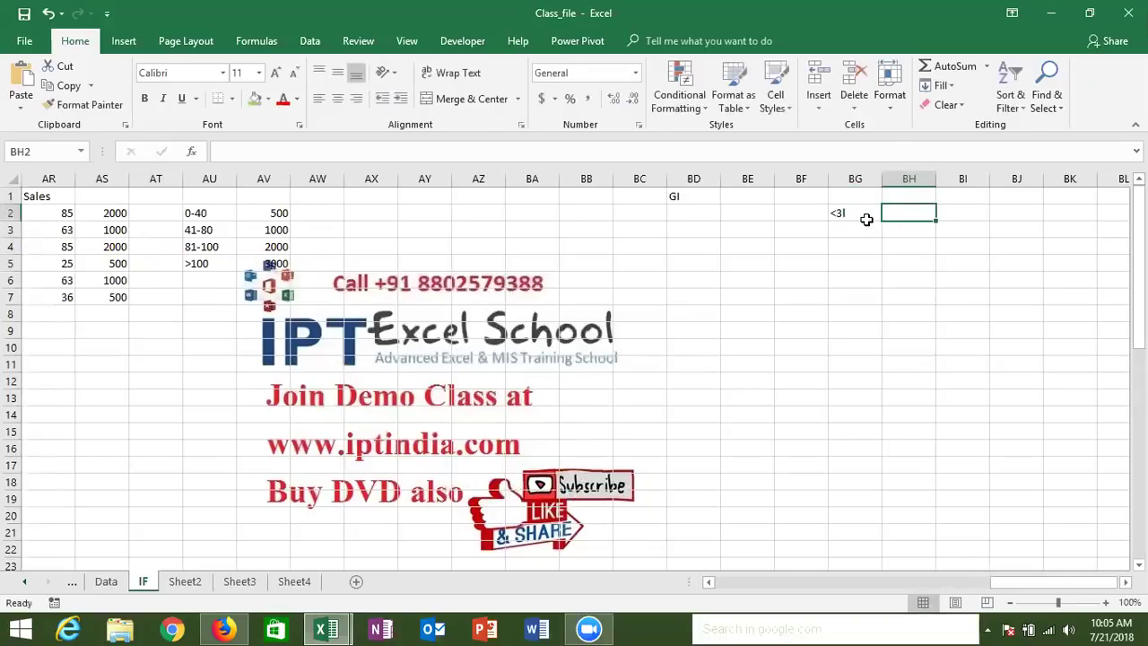
text(nill)
key(Return)
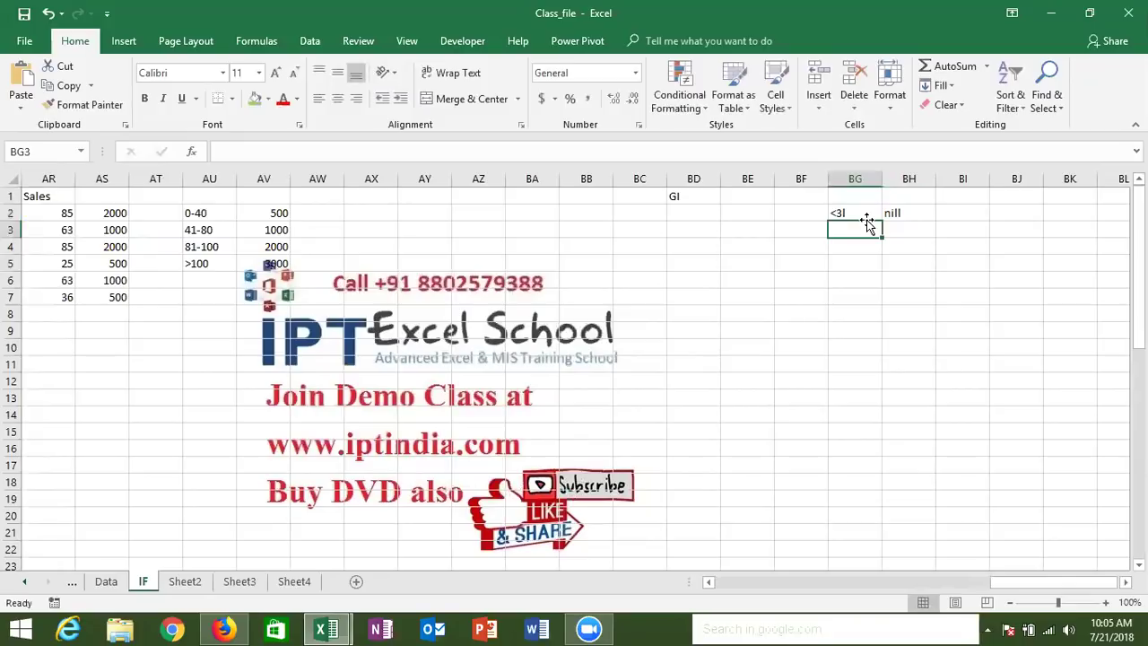
Enter the '3 to 5 band with a 10% rate, relabelling BG3 as text.
key(BackSpace)
text(3-5)
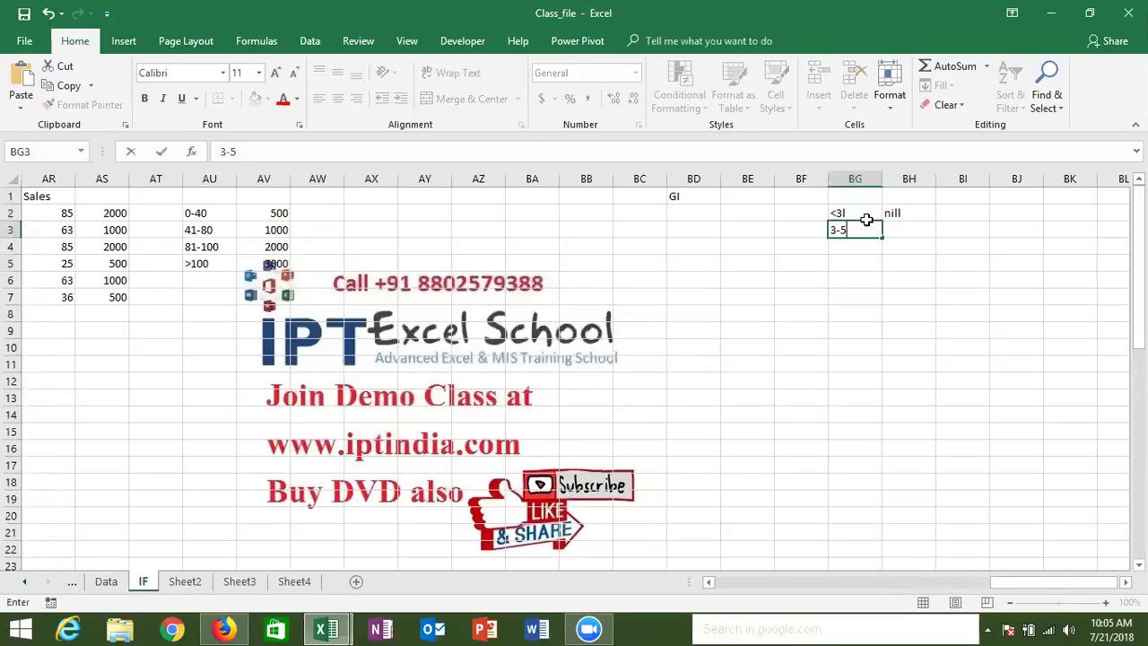
key(Tab)
click(867, 226)
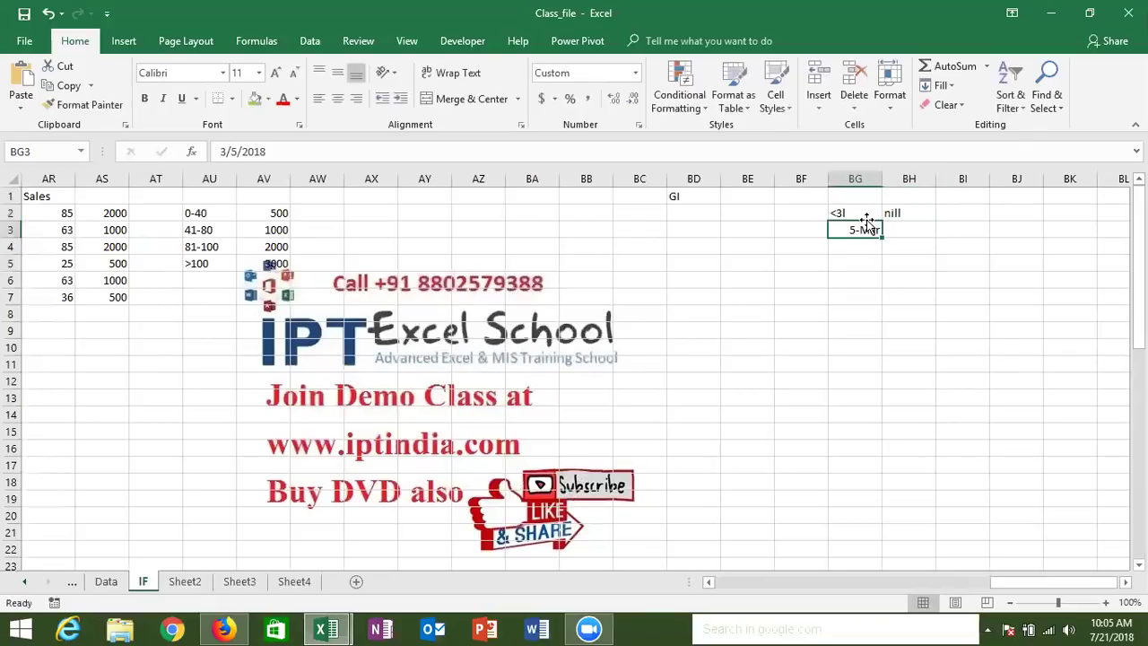
text('3-)
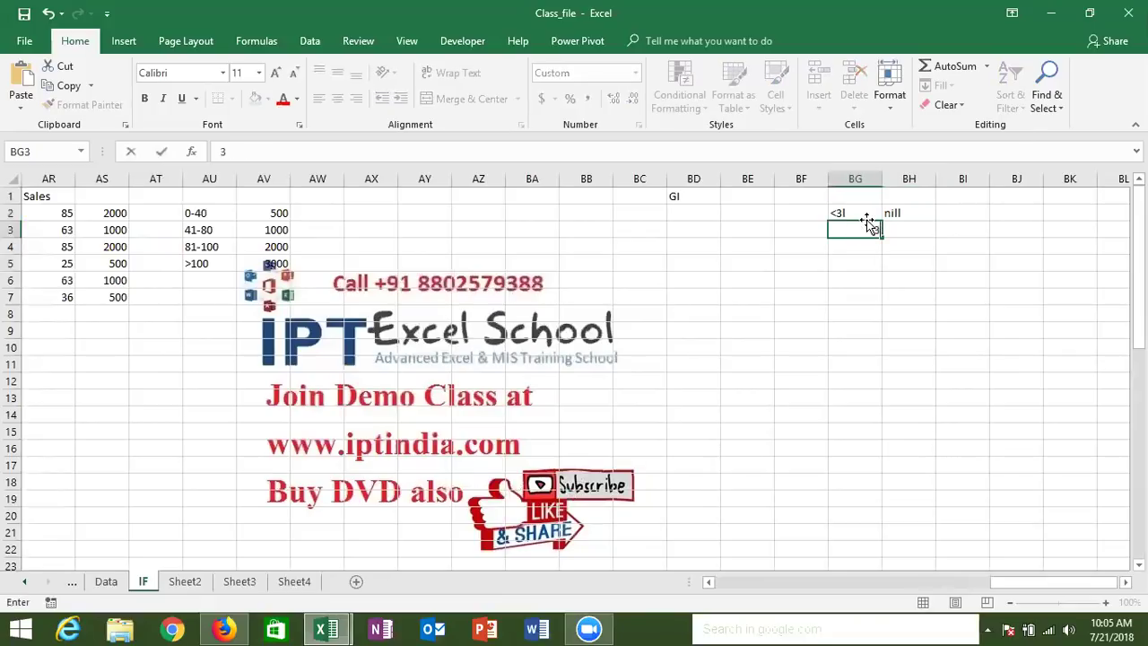
text( 5)
key(Tab)
text(10%)
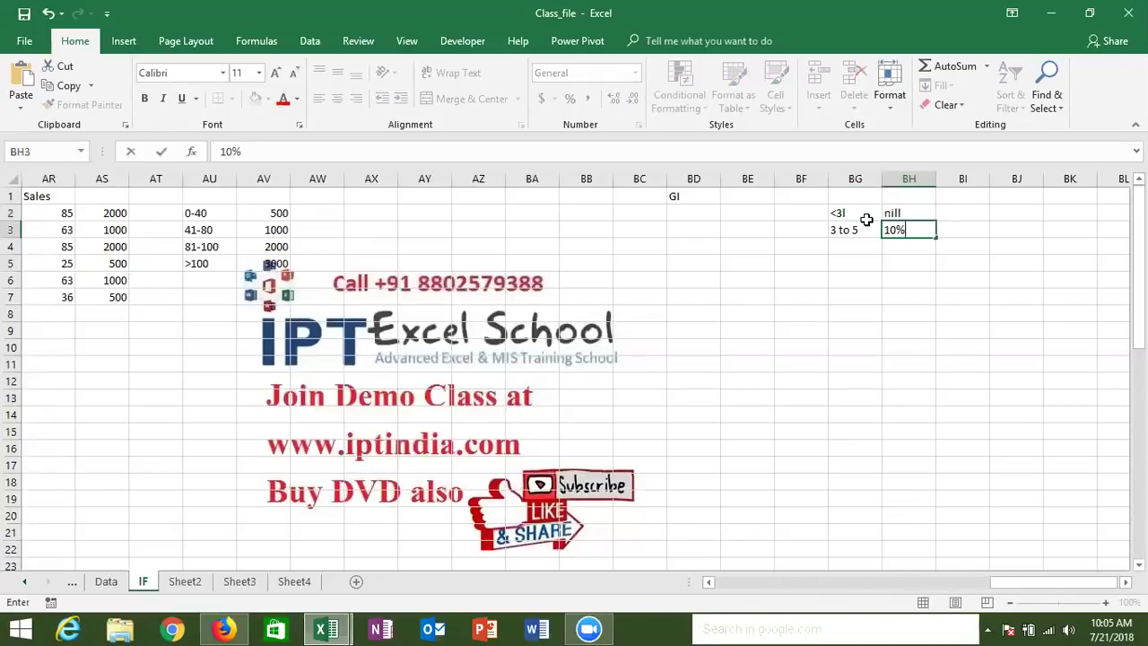
key(Return)
Add the 5 to 10 and >10 bands at 20 and 30, correcting BH4 to 20%.
key(Left)
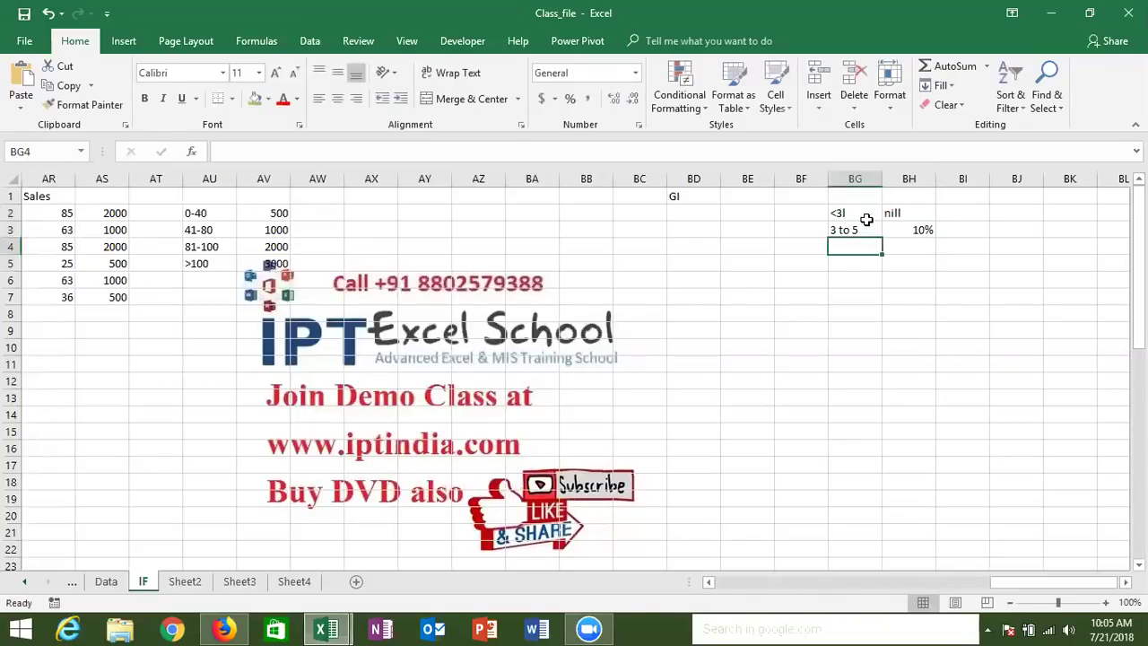
text(5)
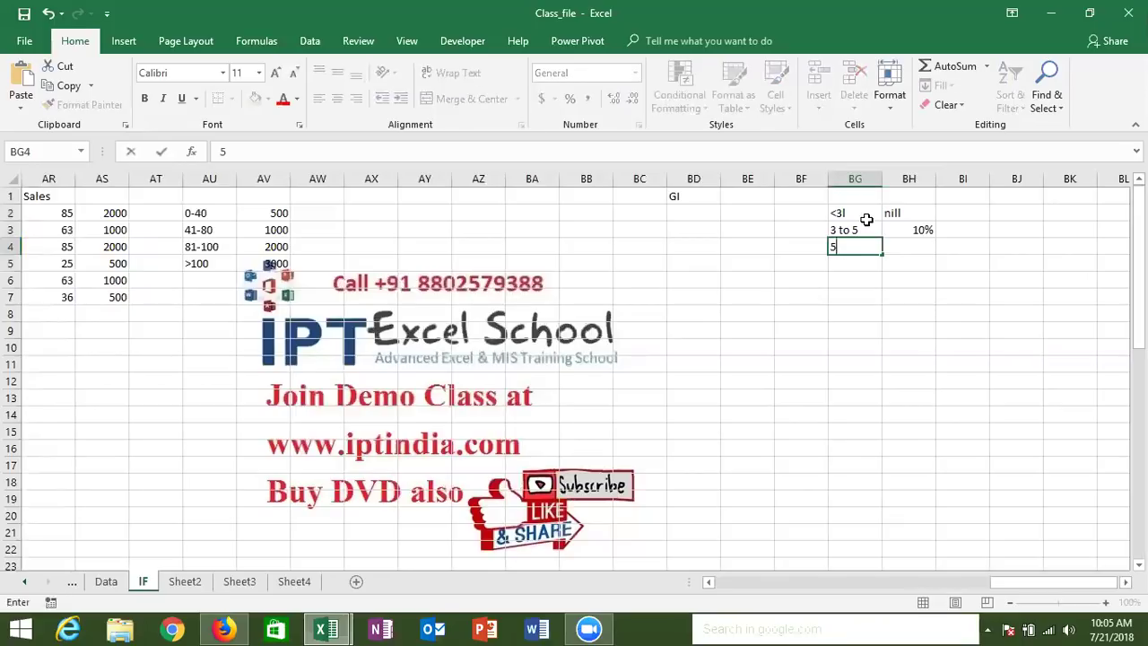
text( t)
text(o )
text(10)
key(Tab)
text(20)
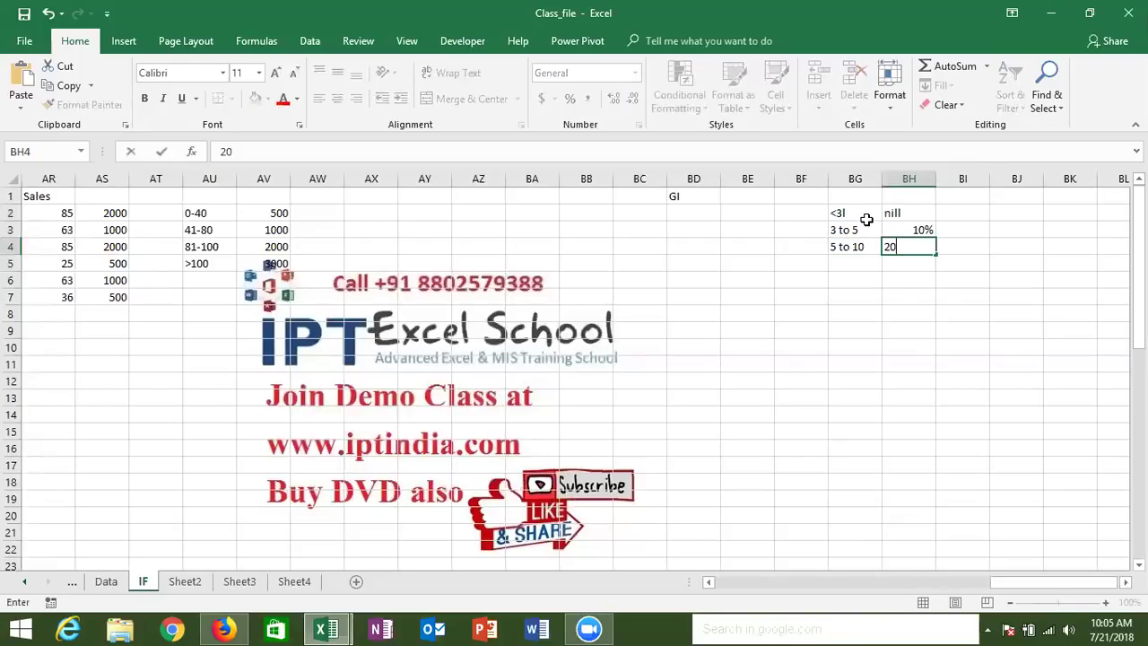
key(Return)
text(>10)
key(Tab)
text(30)
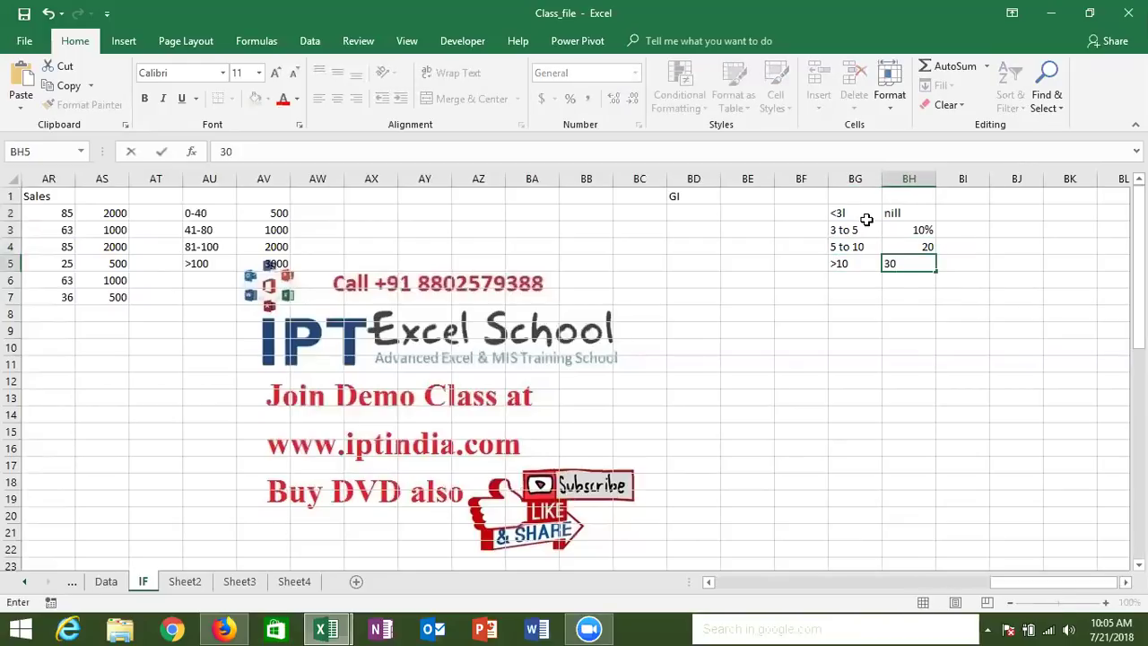
key(Return)
text(1)
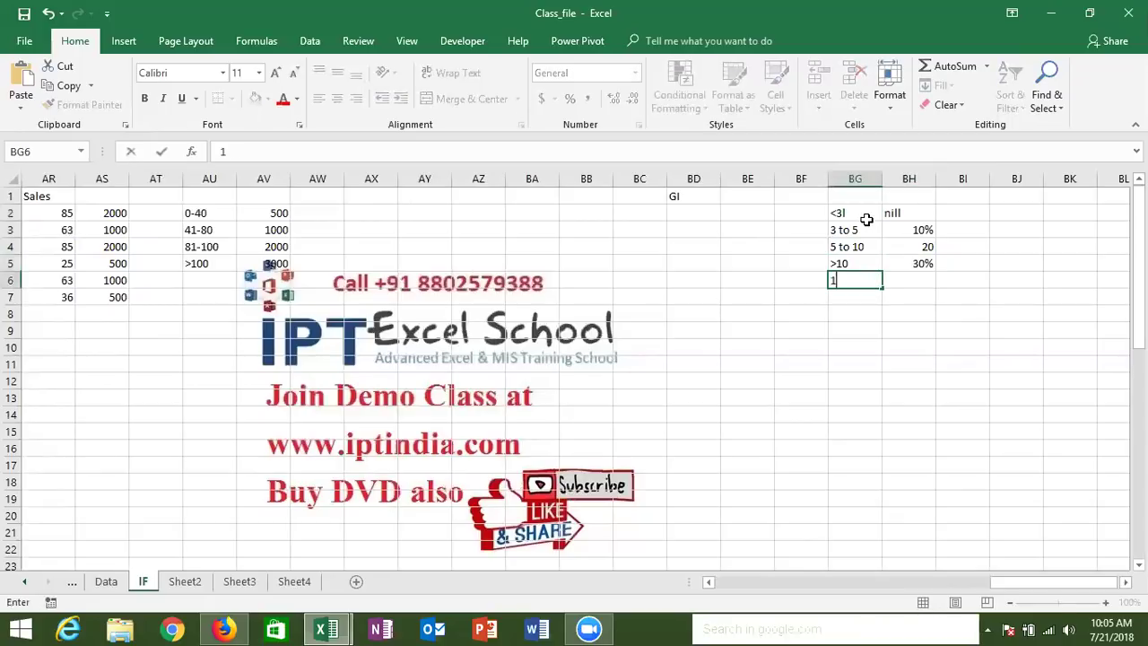
key(Escape)
key(Up)
key(Up)
key(Right)
text(20%)
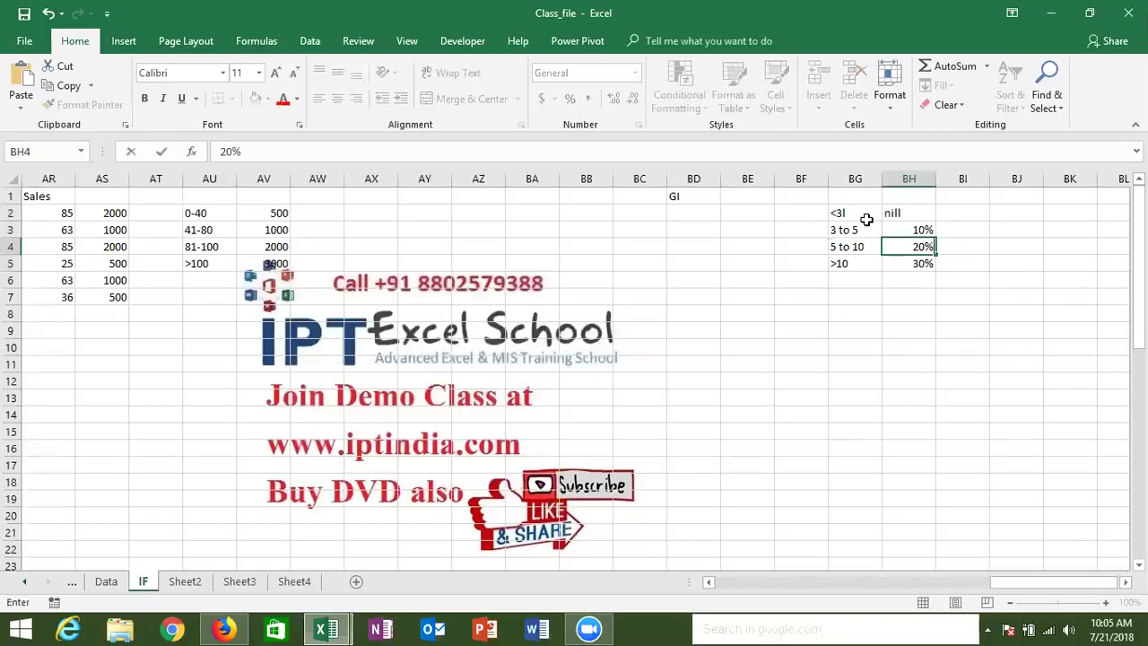
Add an extra >10 entry with a 2% rate in BI5:BJ5 beside the slab table.
click(713, 213)
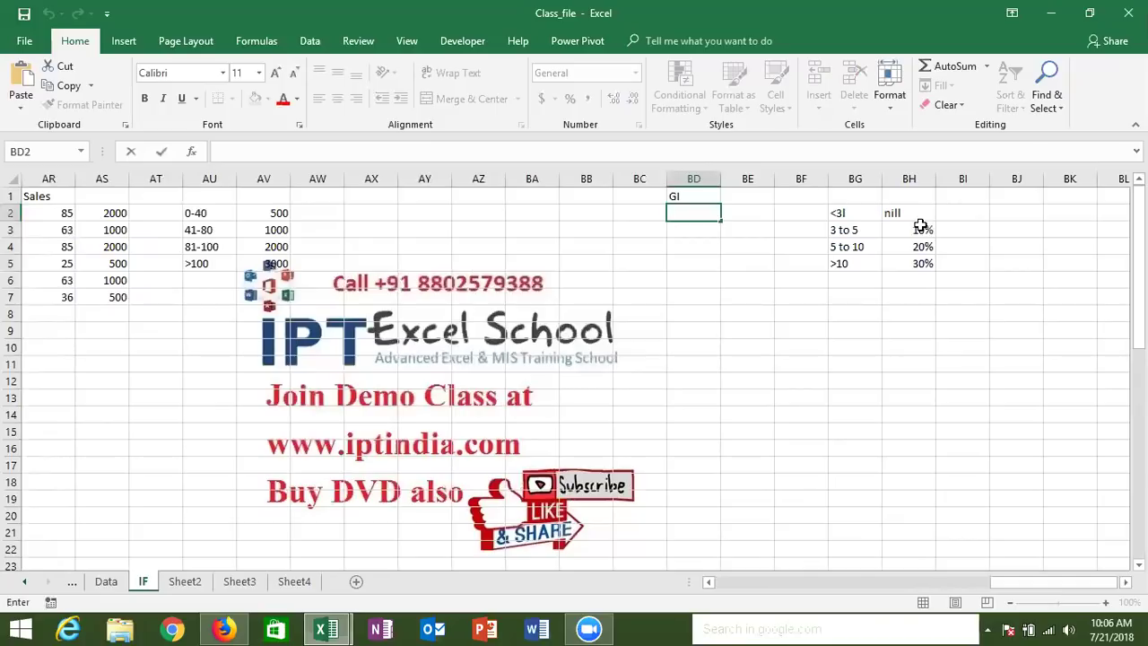
click(824, 265)
click(710, 209)
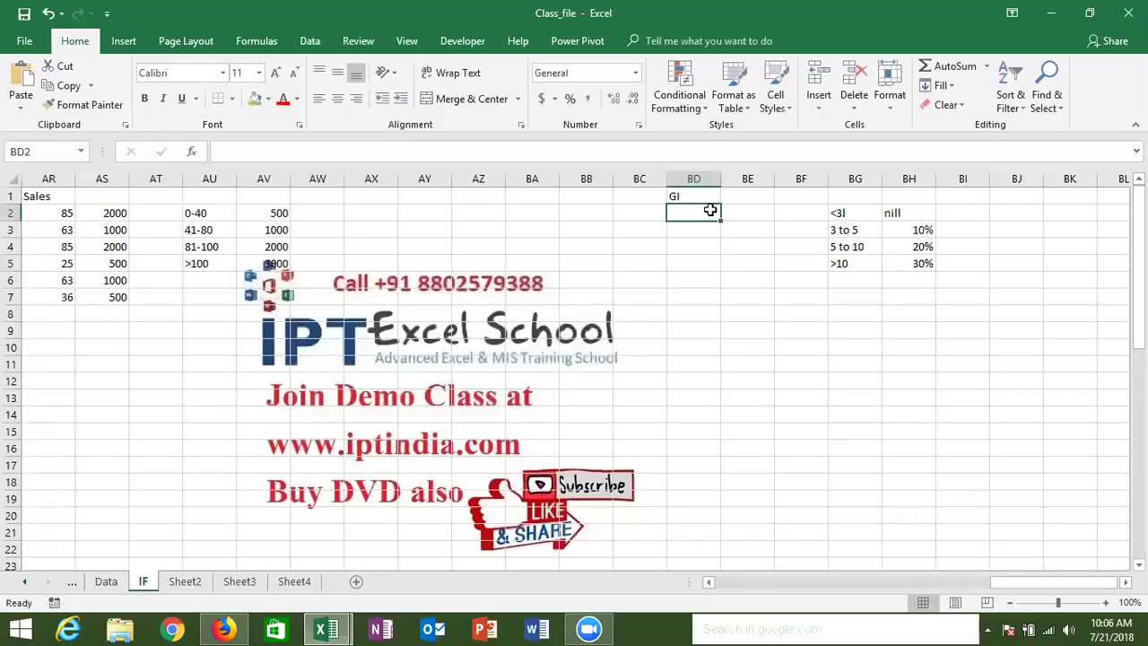
key(Down)
key(Down)
key(Right)
key(Right)
key(Right)
key(Right)
key(Down)
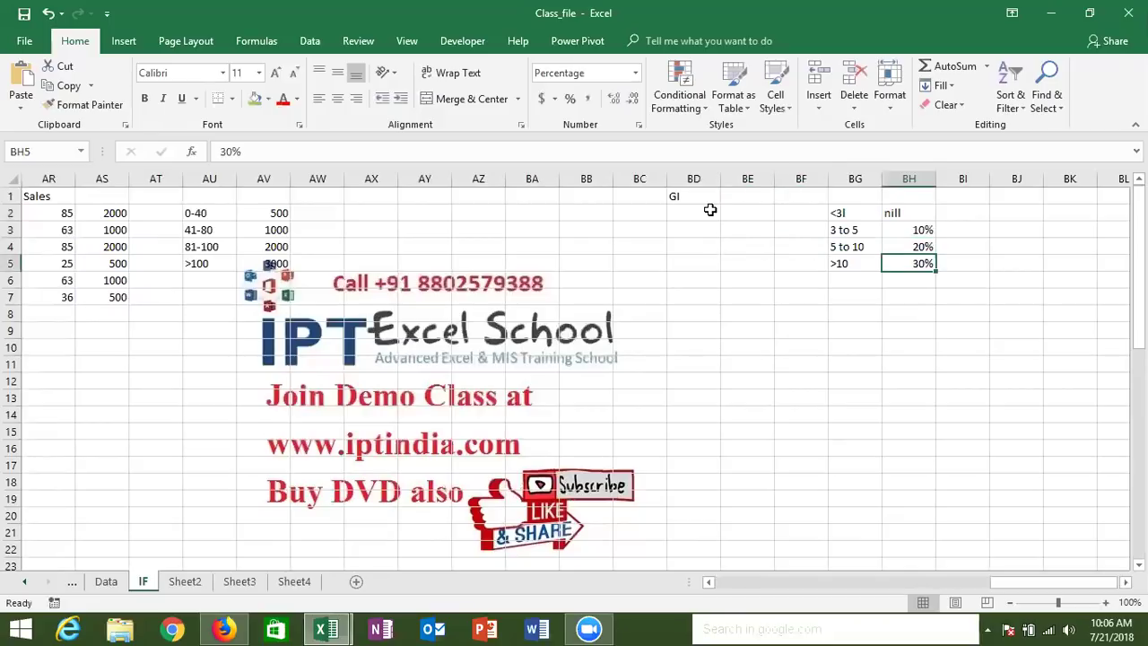
key(Right)
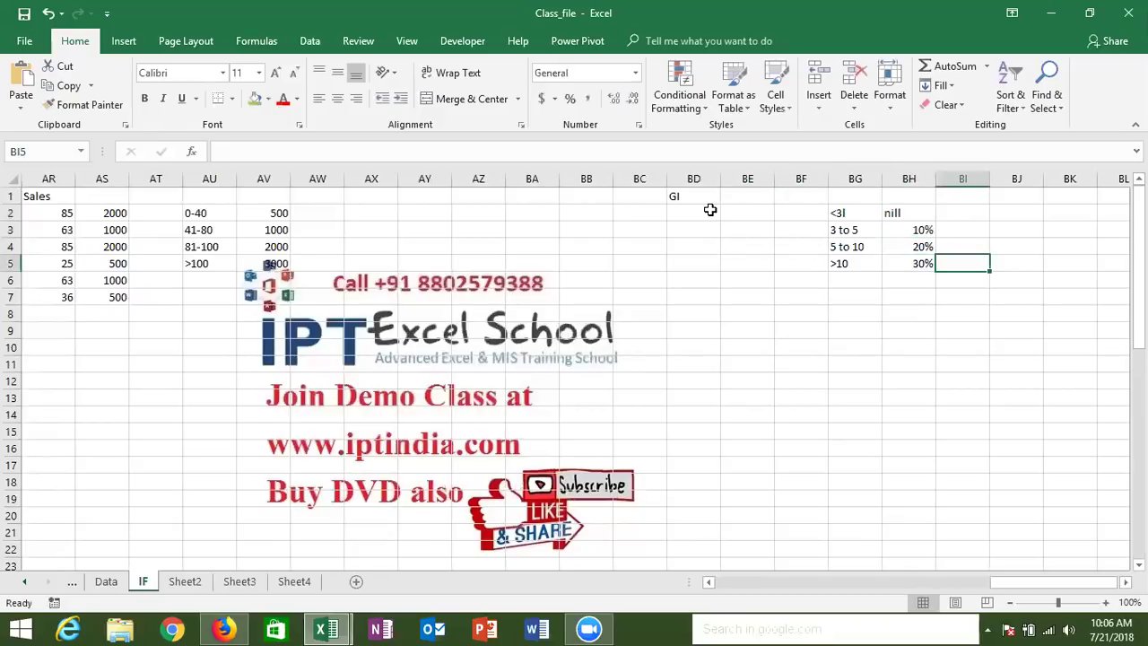
text(>10)
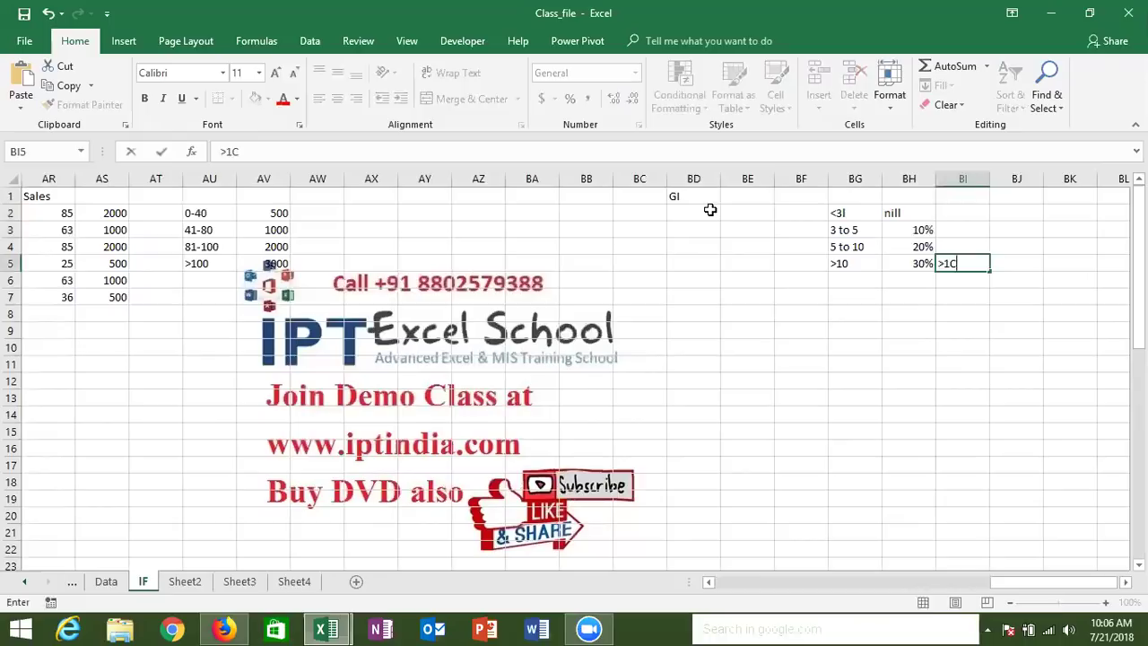
key(Tab)
text(2%)
key(Return)
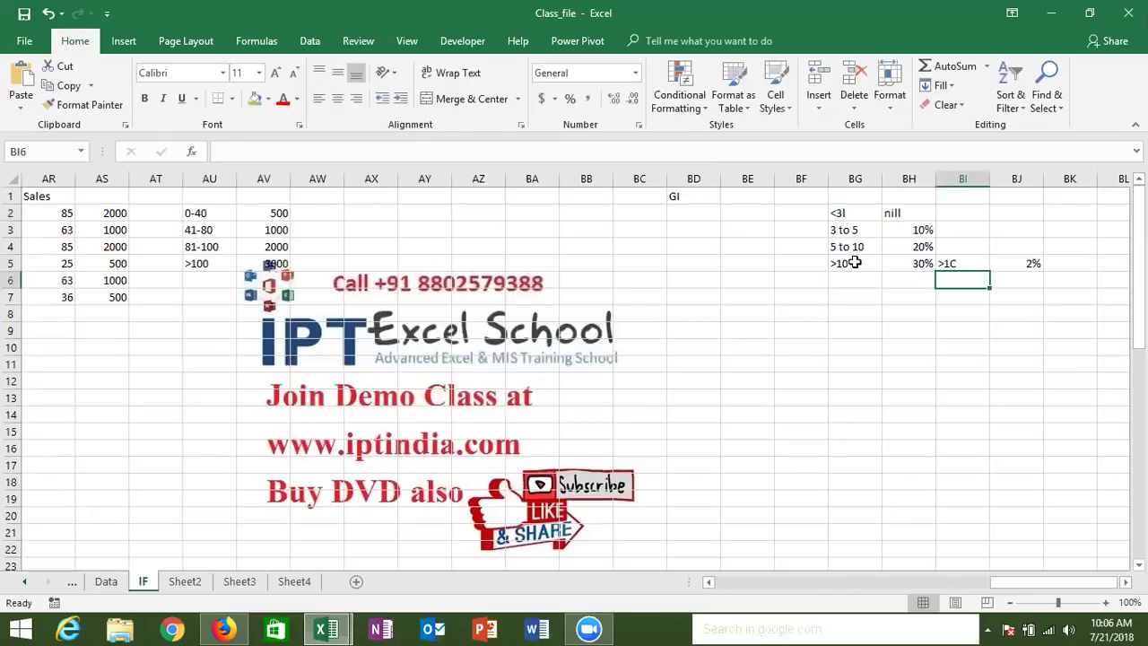
click(696, 213)
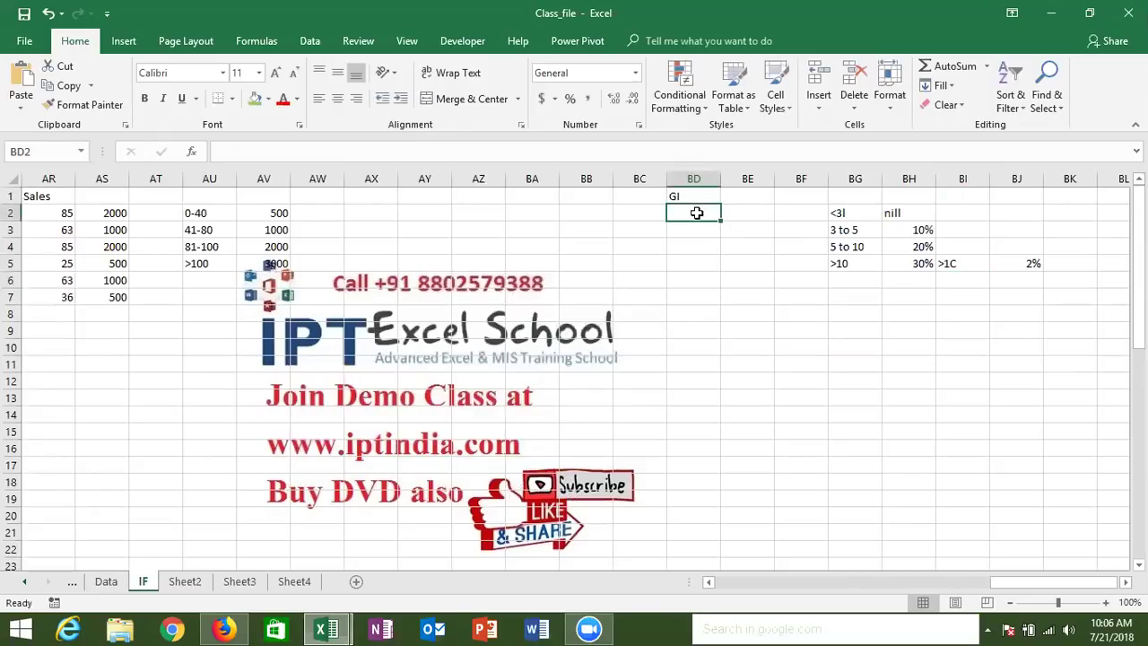
Enter the test GI value 3.5 in BD2 and begin an =IF( formula in BE2.
text(3.5)
key(Return)
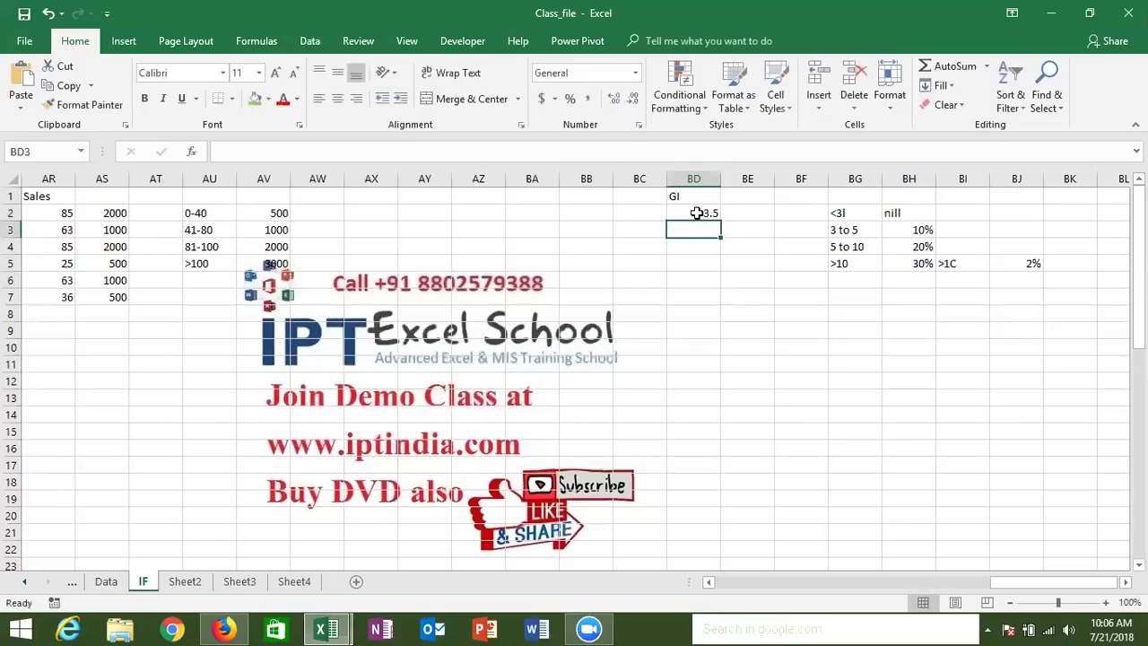
click(732, 211)
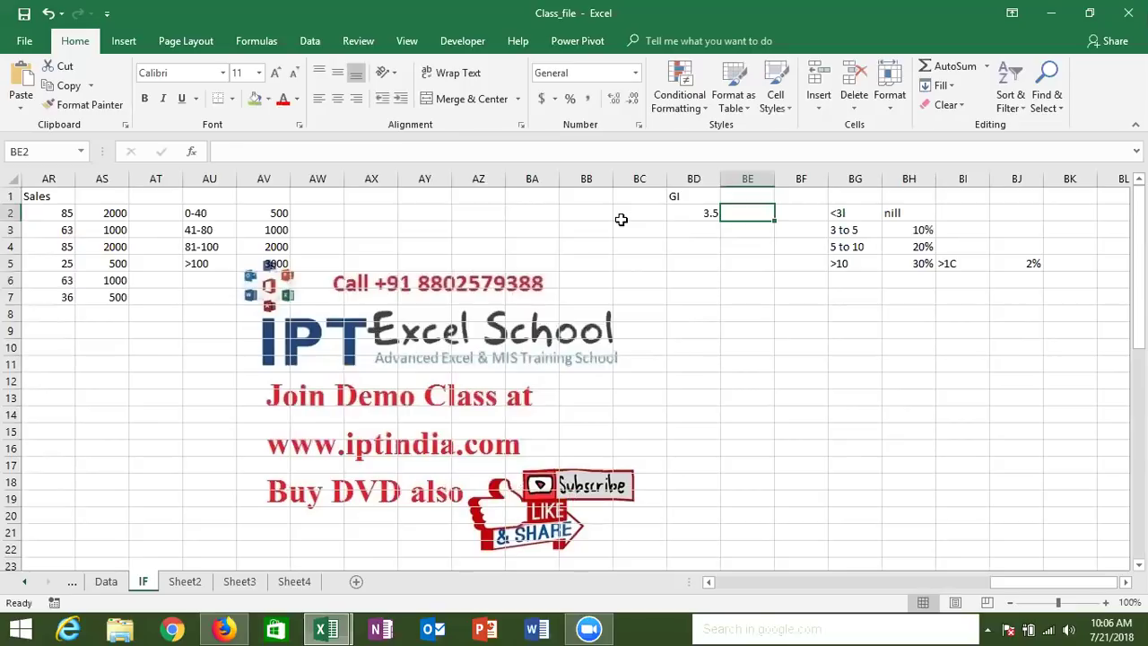
text(=IF()
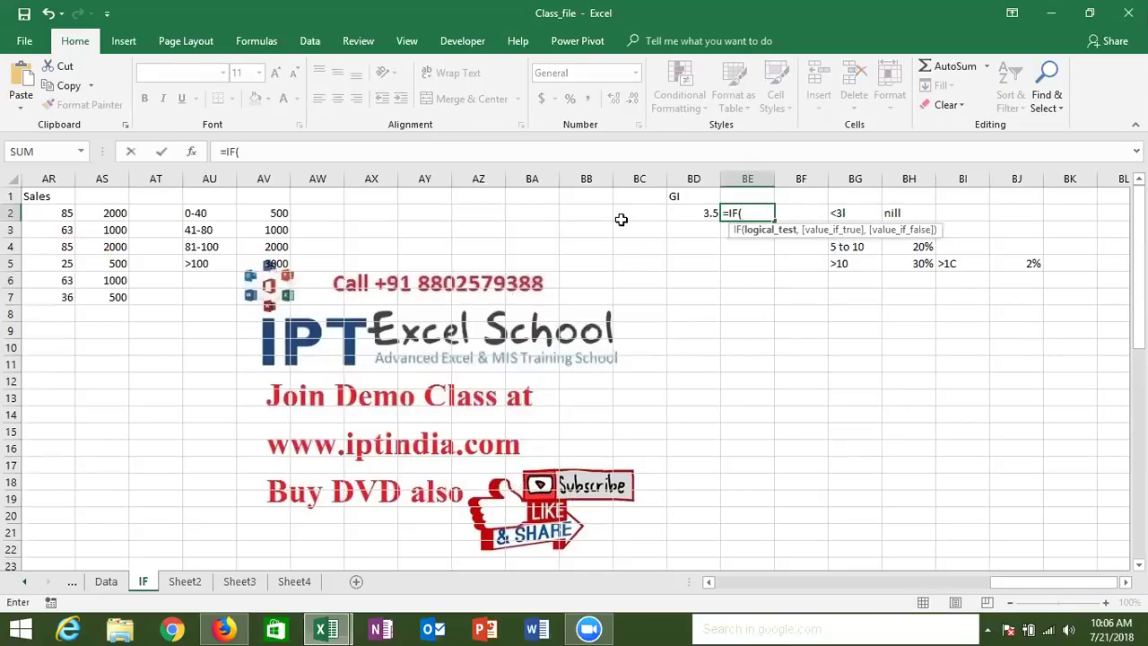
Start BE2's formula: 0 when BD2<=3, else BD2-3 at 10% when BD2<=5.
key(Left)
text(<=)
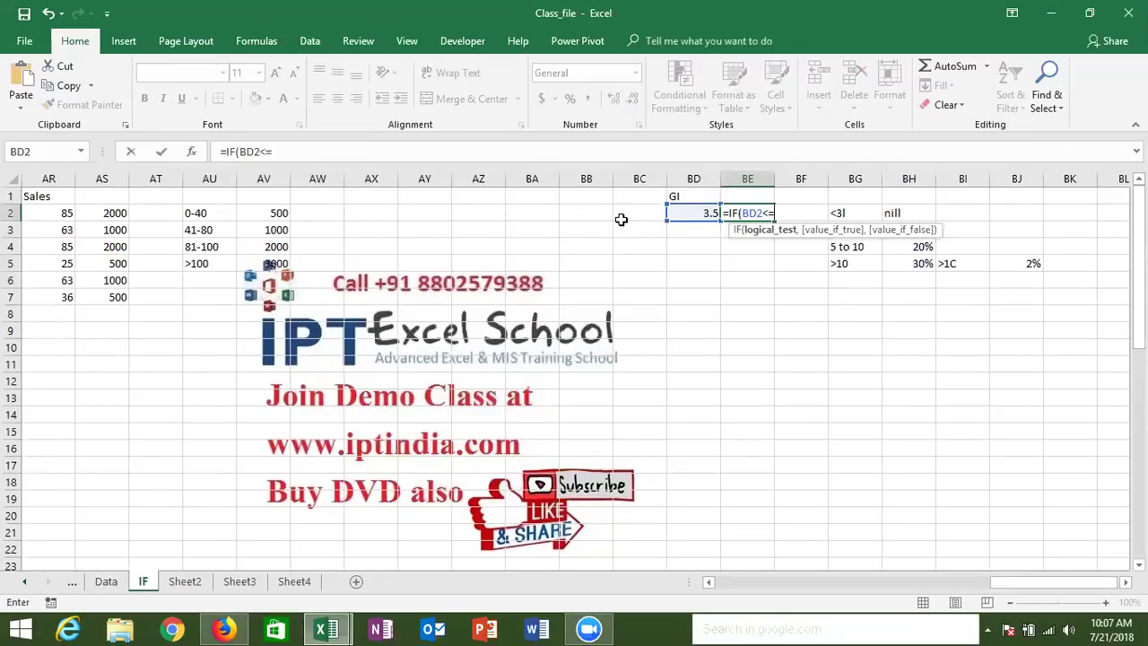
text(3,0,IF()
click(686, 212)
text(<=5,)
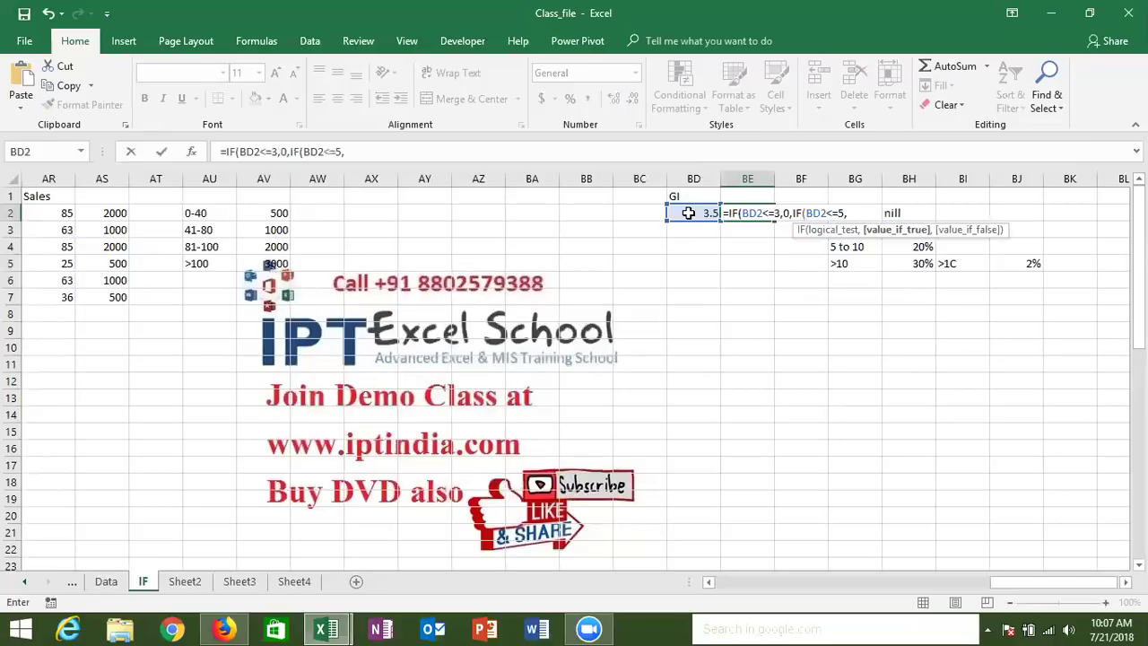
click(688, 212)
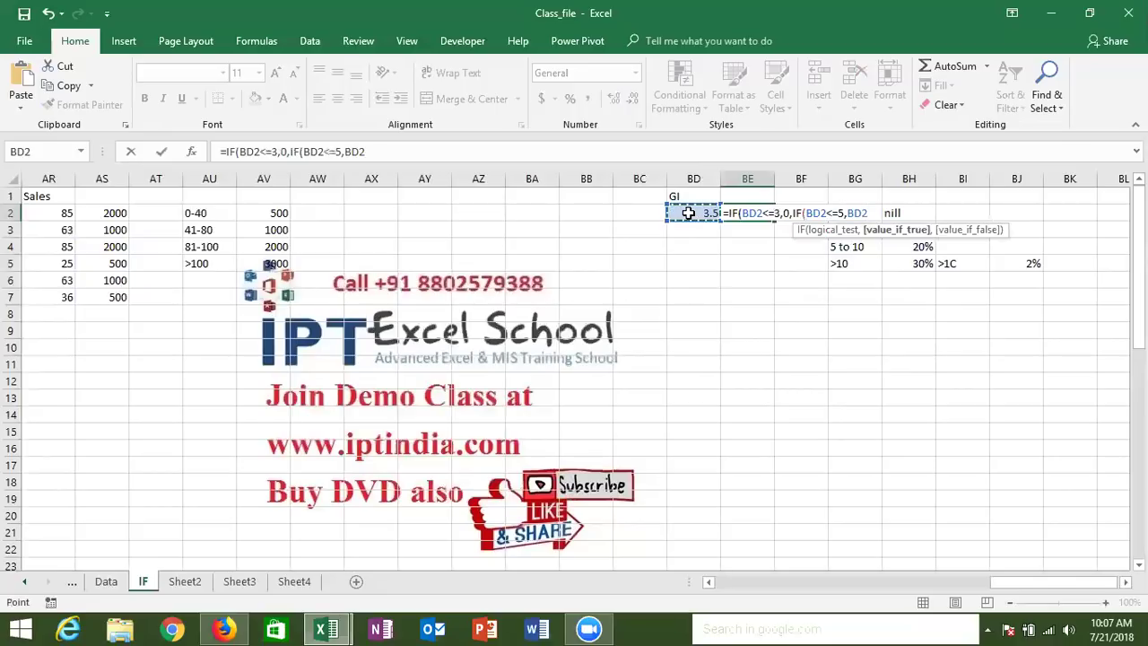
text(-3*10)
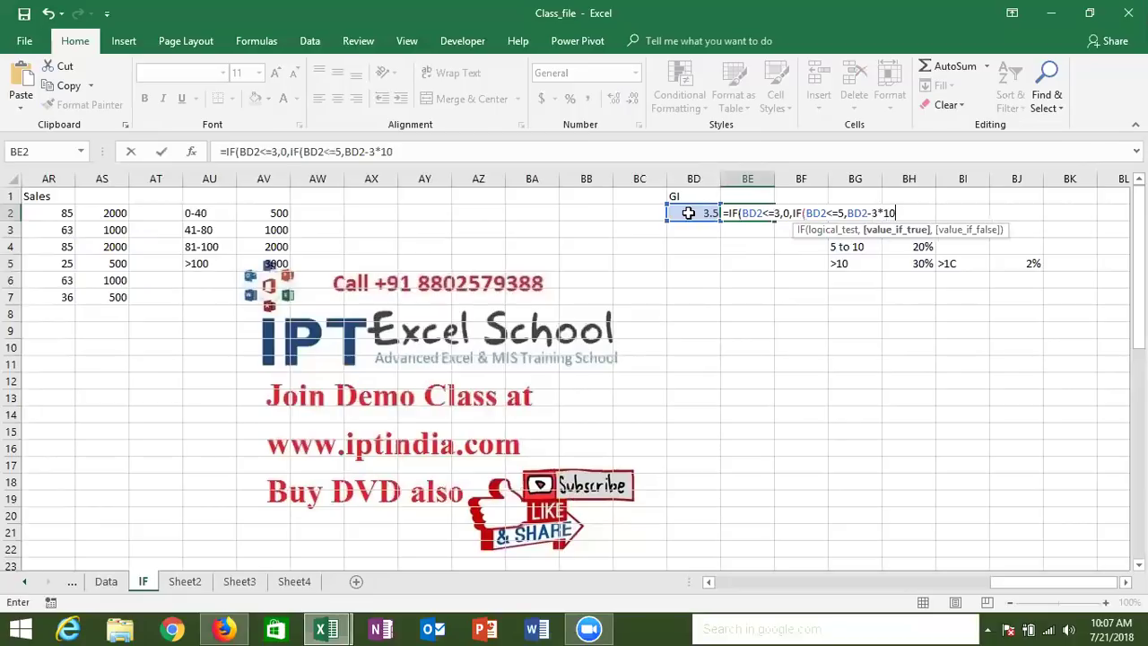
text(%)
click(847, 212)
text(()
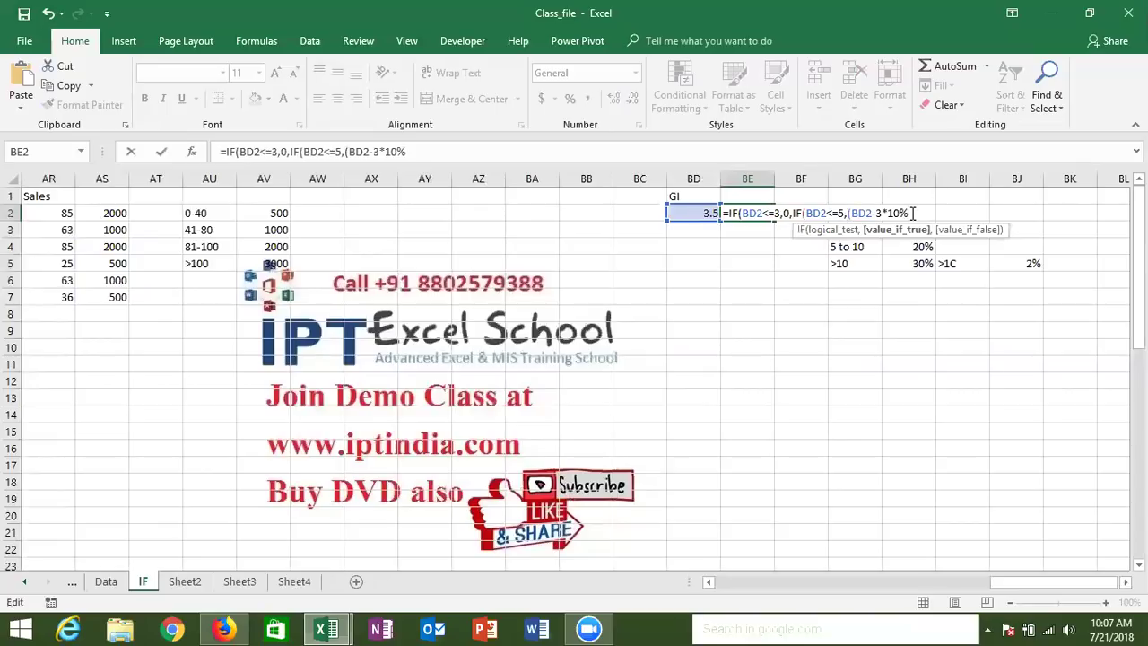
text())
text(,)
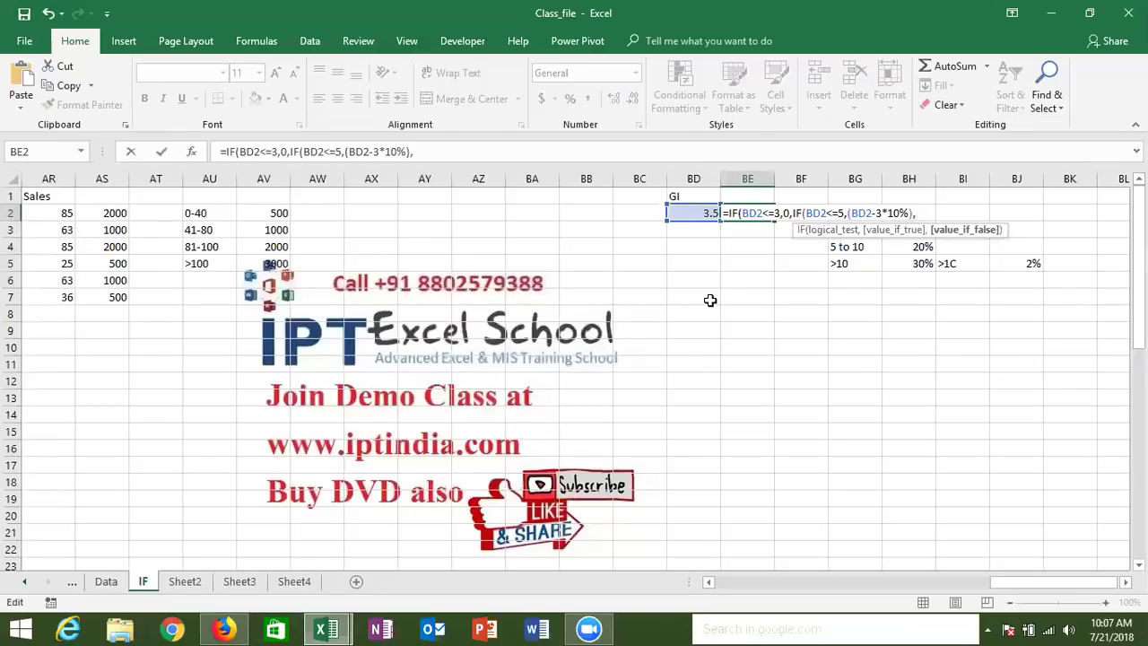
text(if)
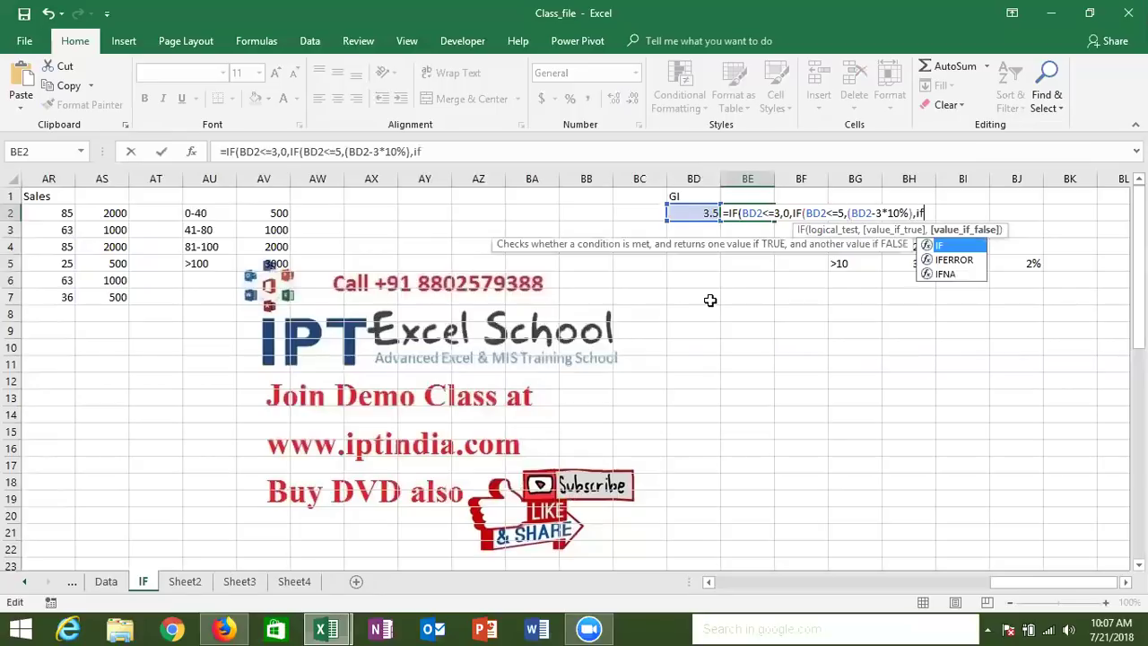
text(()
Add the below-10 slab (0+2*10% plus BD2-5 at 20%) and the 10-and-above slab (plus BD2-10 at 30%).
click(706, 212)
text(<10,)
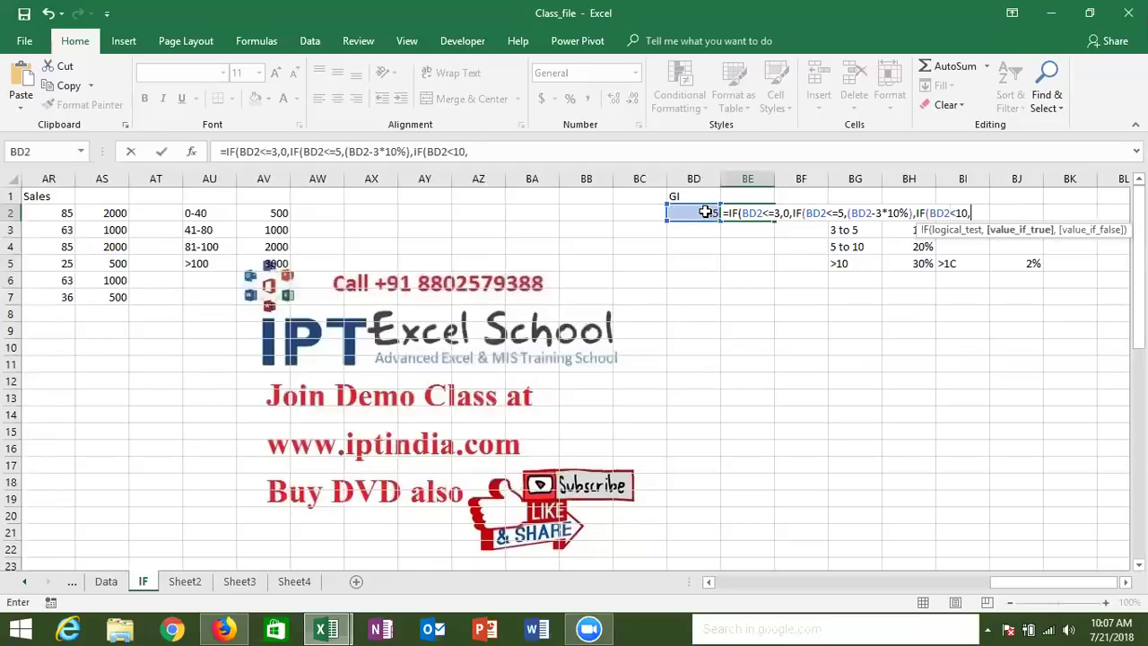
text(0+)
text(2*10%+)
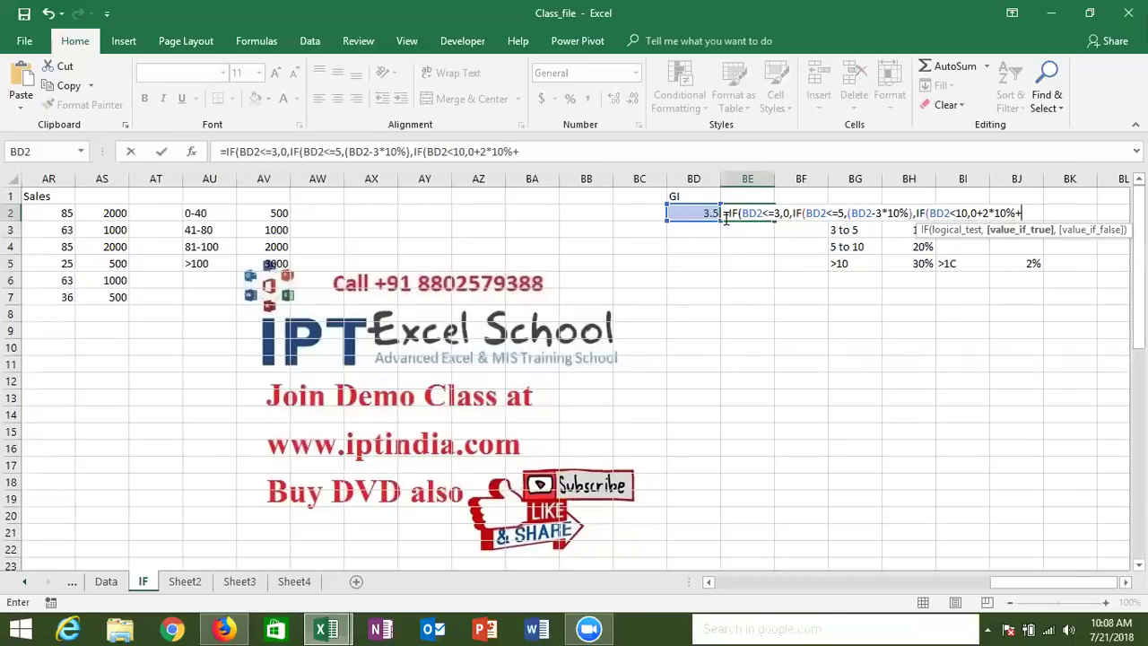
click(710, 215)
text(-5*)
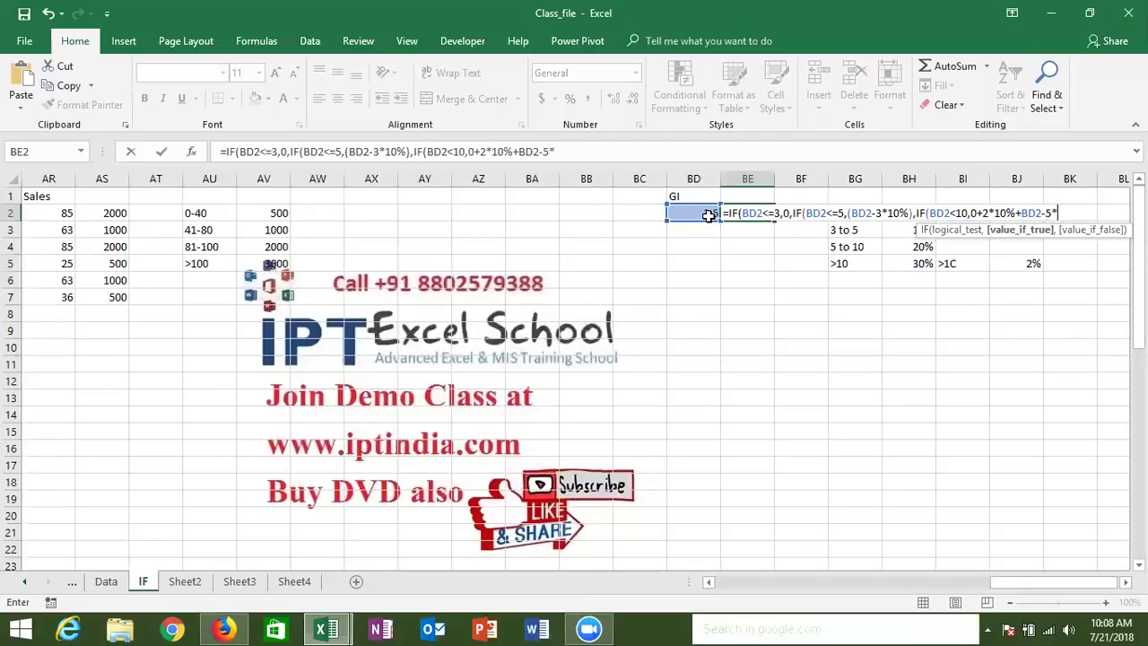
text(20%)
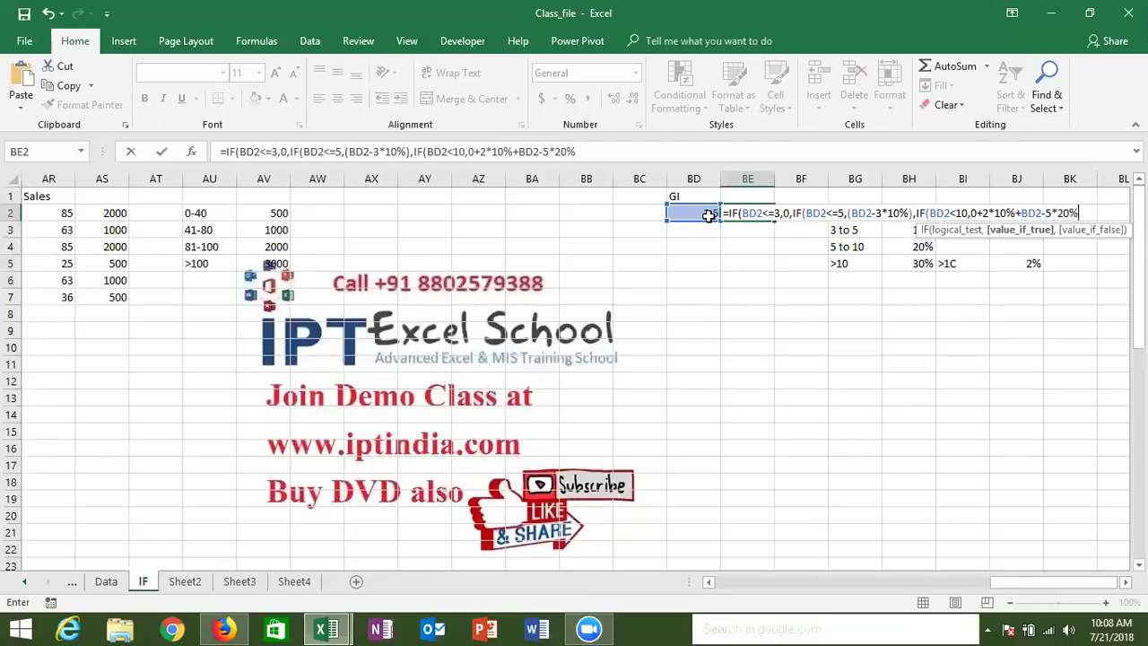
text(,)
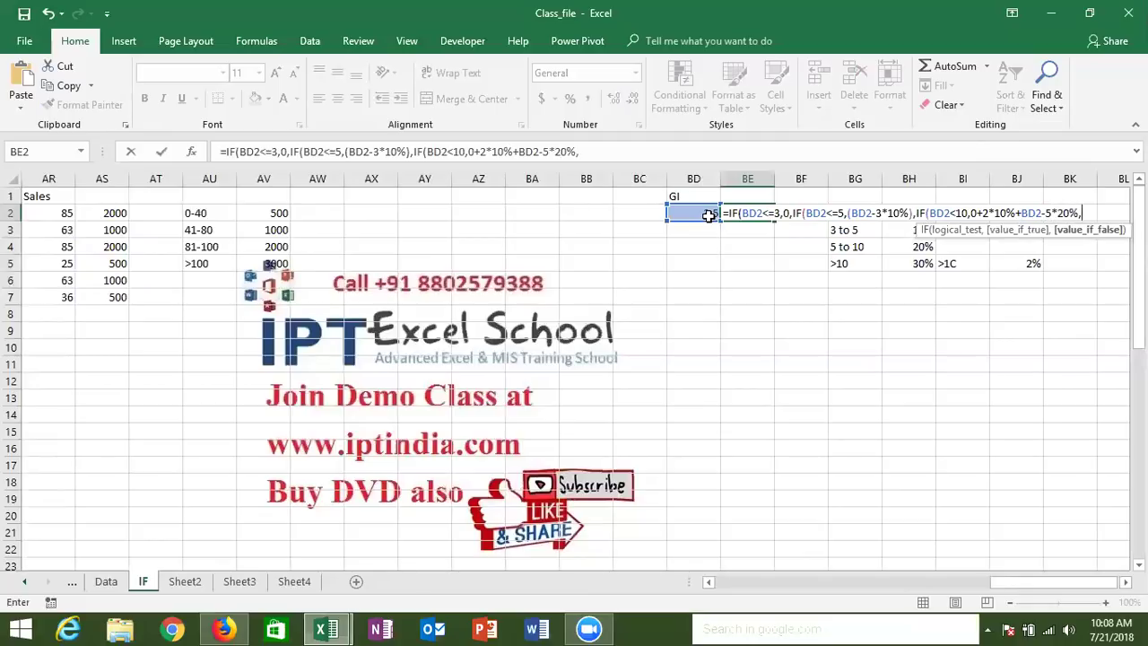
text(IF()
click(692, 212)
text(>=)
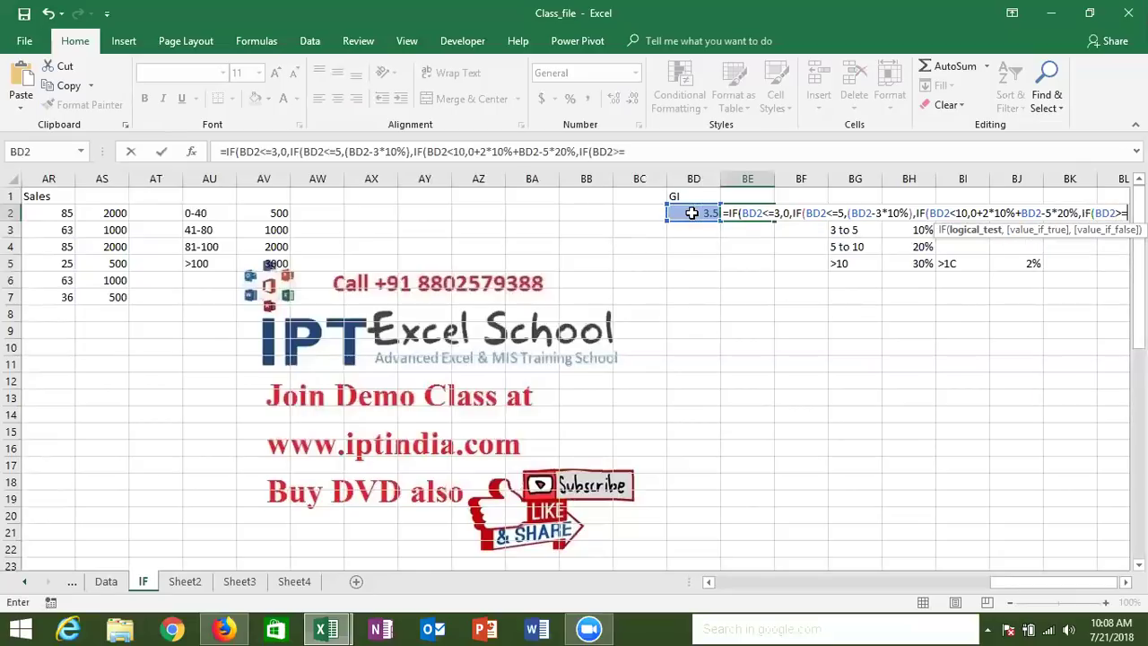
text(10)
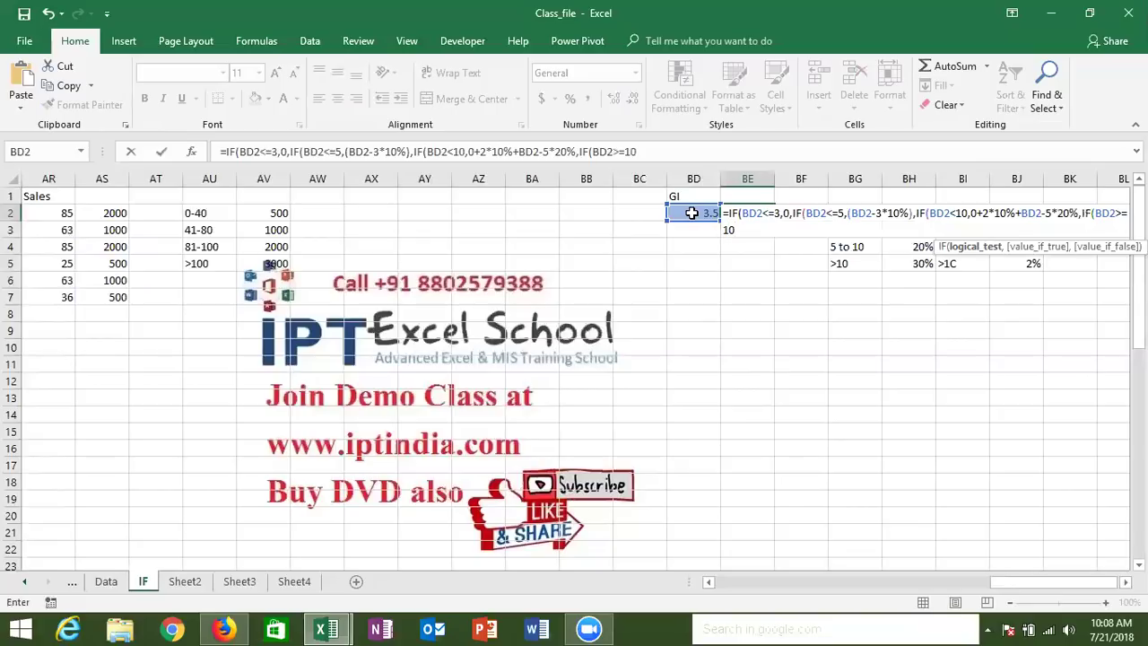
text(,0)
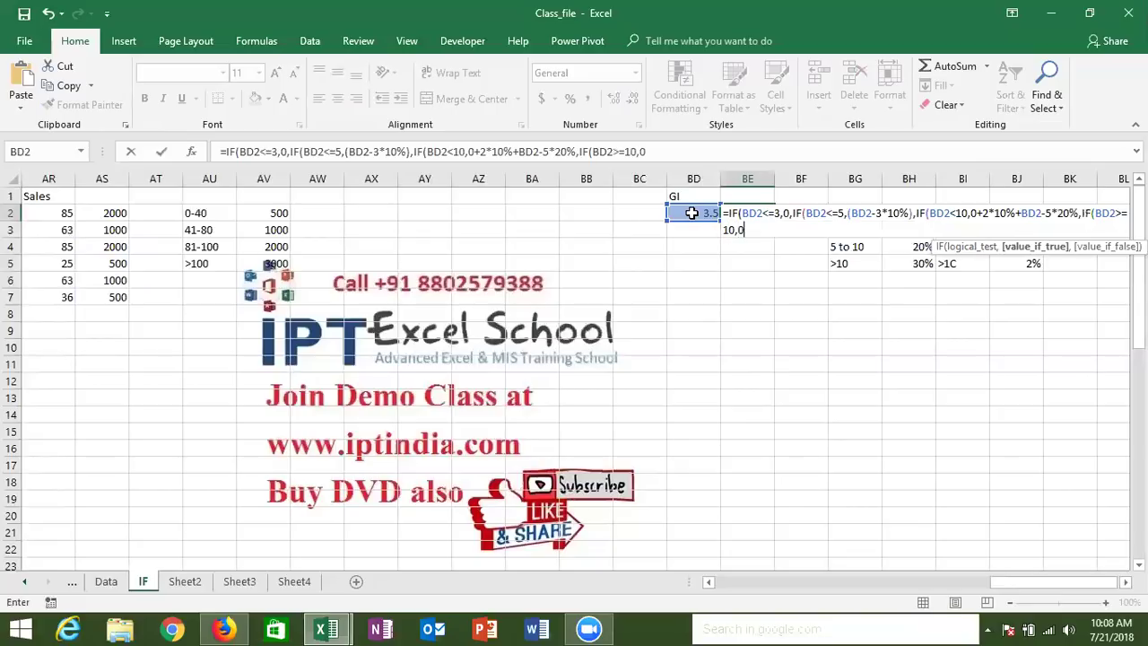
text(+2*10%)
text(+)
text(5*20%)
text(+2*10%+5*20%+)
click(691, 213)
text(-10*)
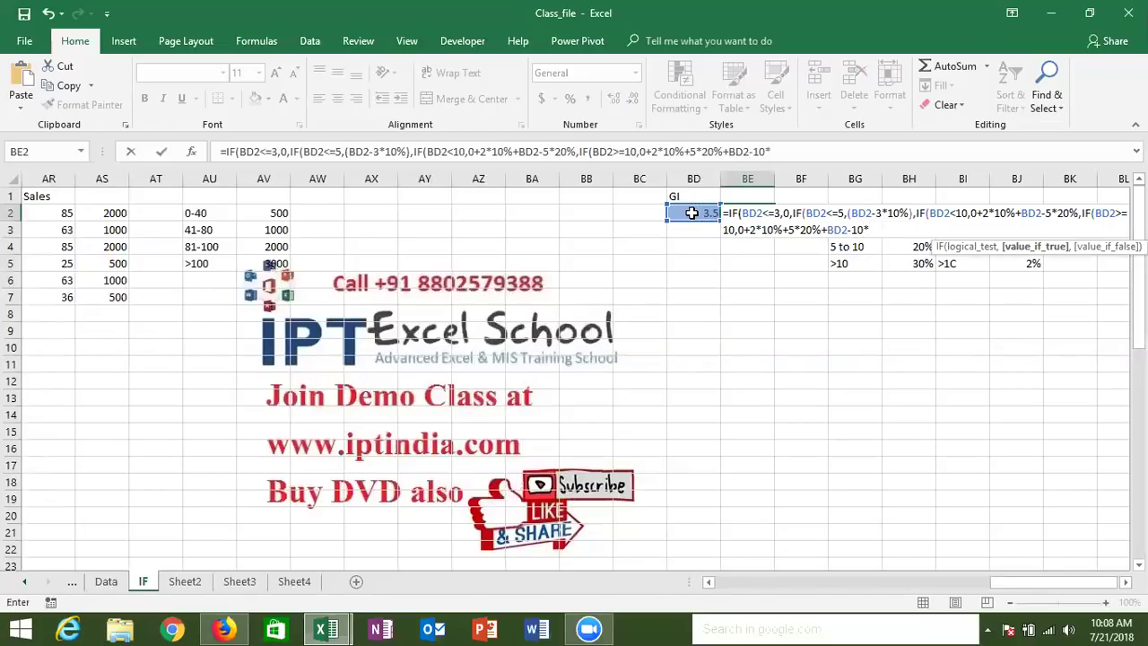
text(30%)
key(Return)
key(Return)
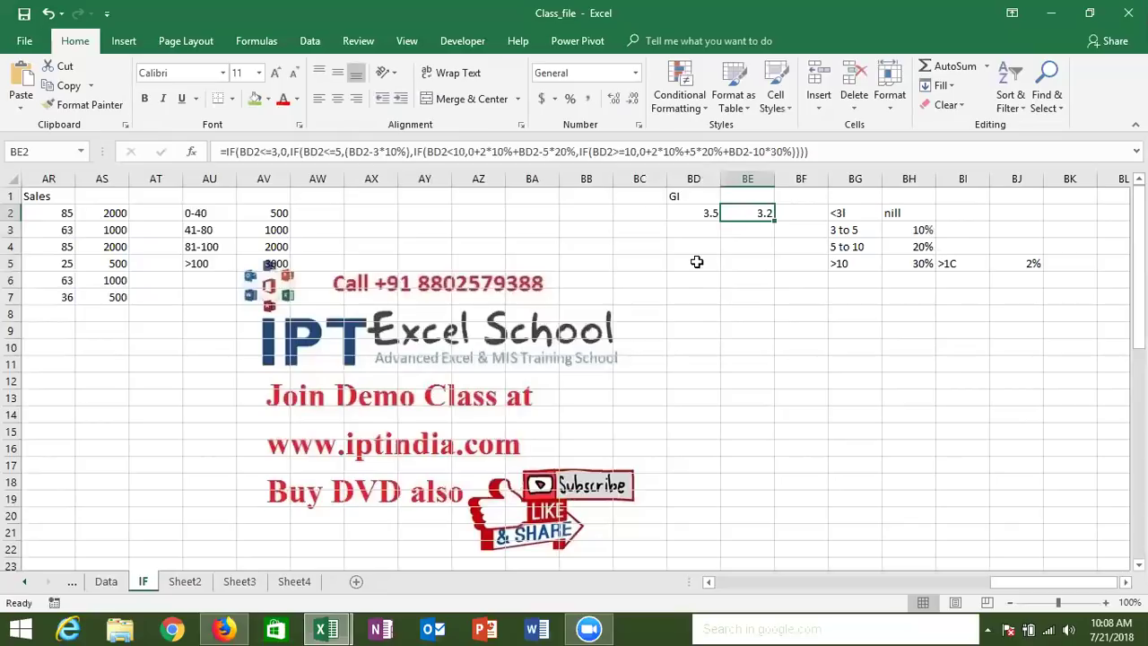
Wrap BD2-3 in parentheses in the BE2 formula so it is multiplied by 10%.
click(353, 153)
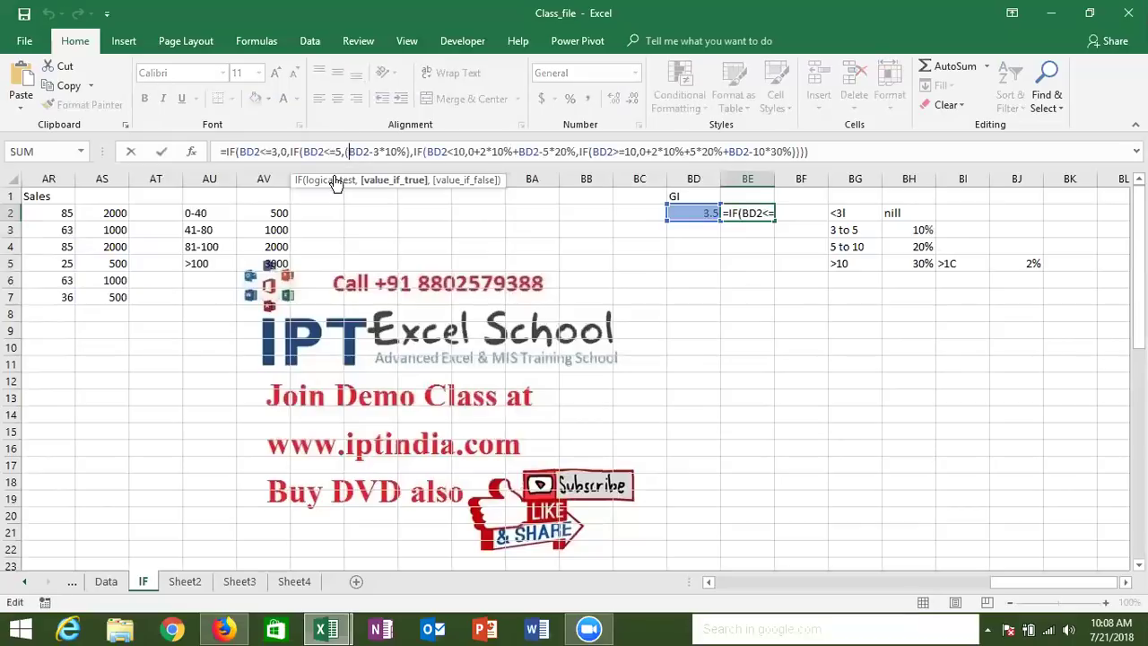
text(()
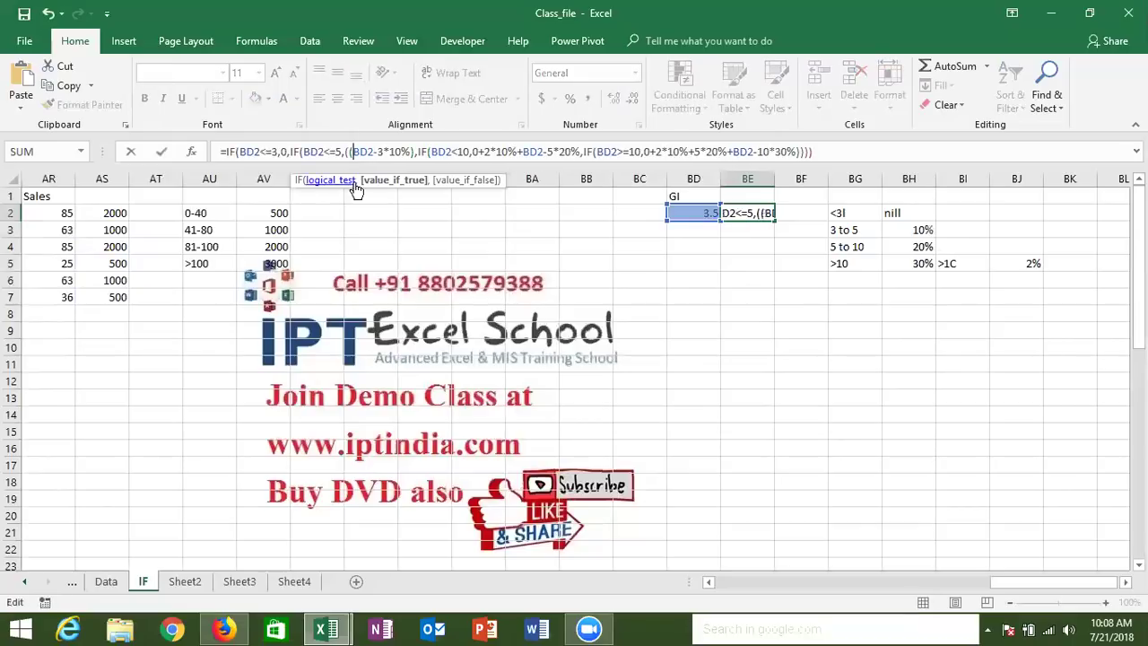
click(383, 151)
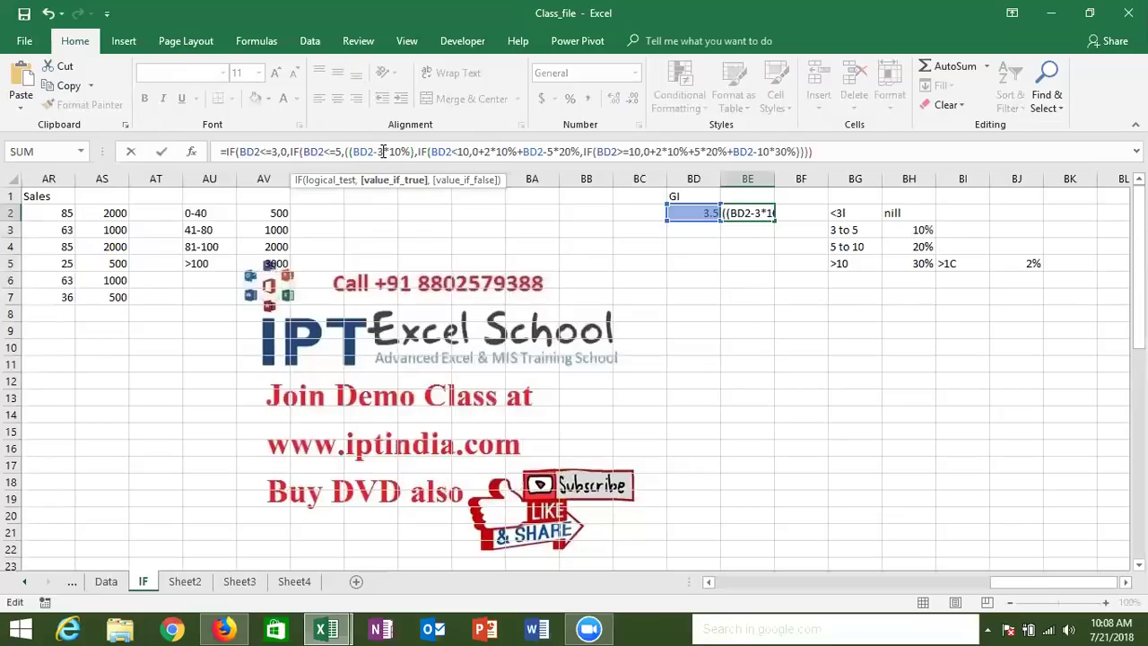
text())
key(Return)
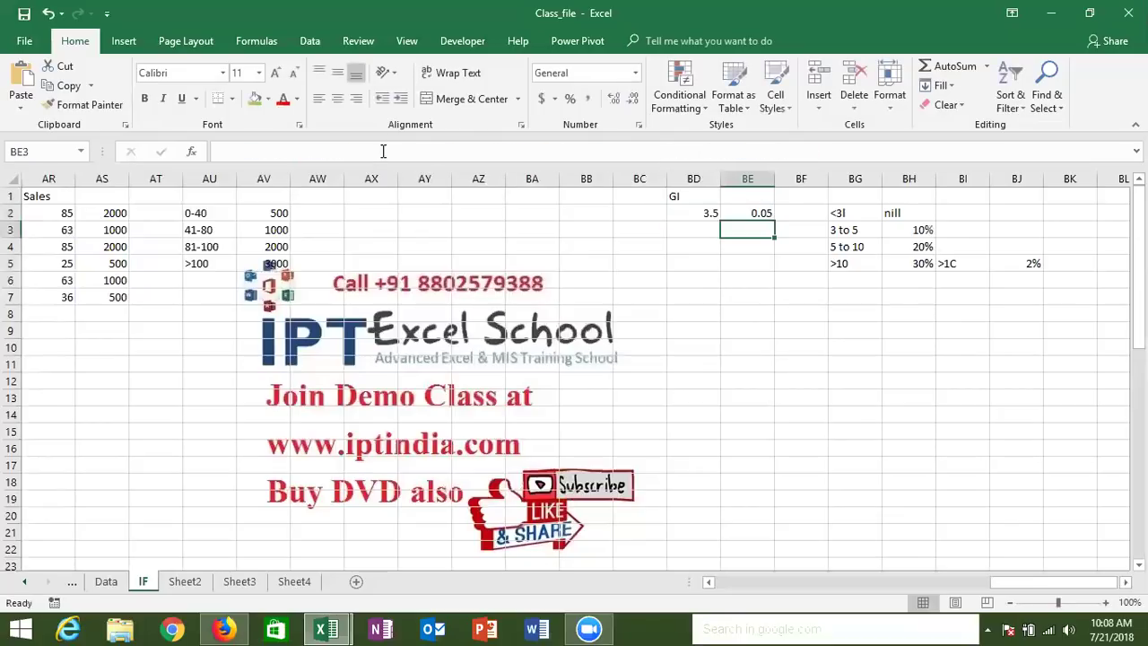
key(Up)
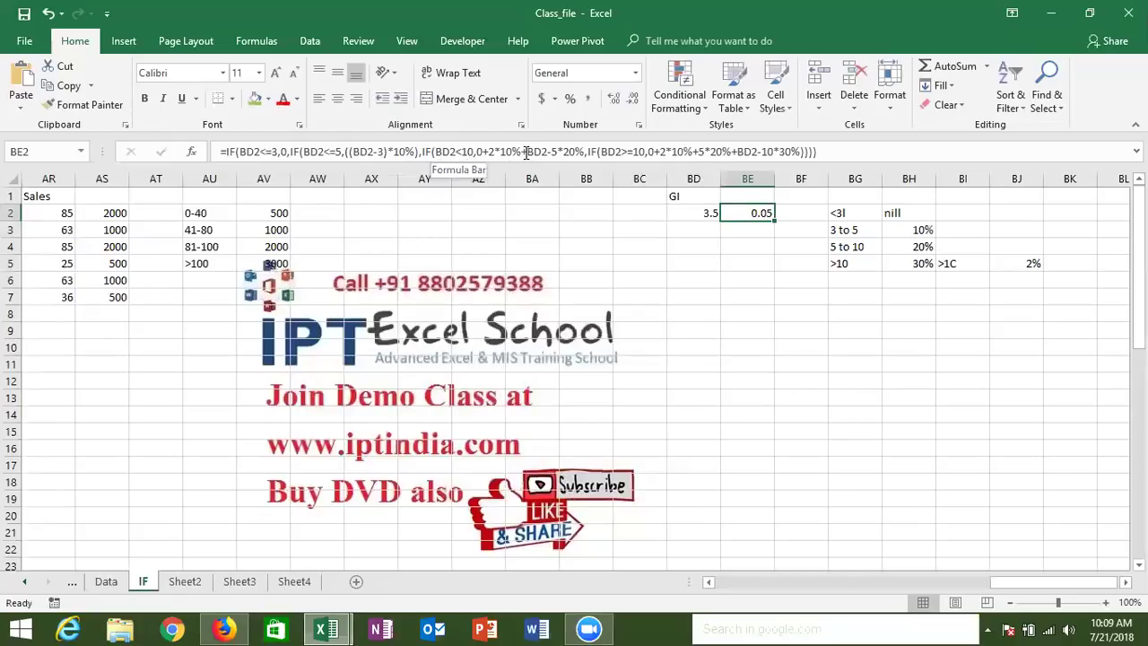
Wrap BD2-5 in parentheses so the 5-to-10 slab multiplies (BD2-5) by 20%.
click(528, 151)
text(()
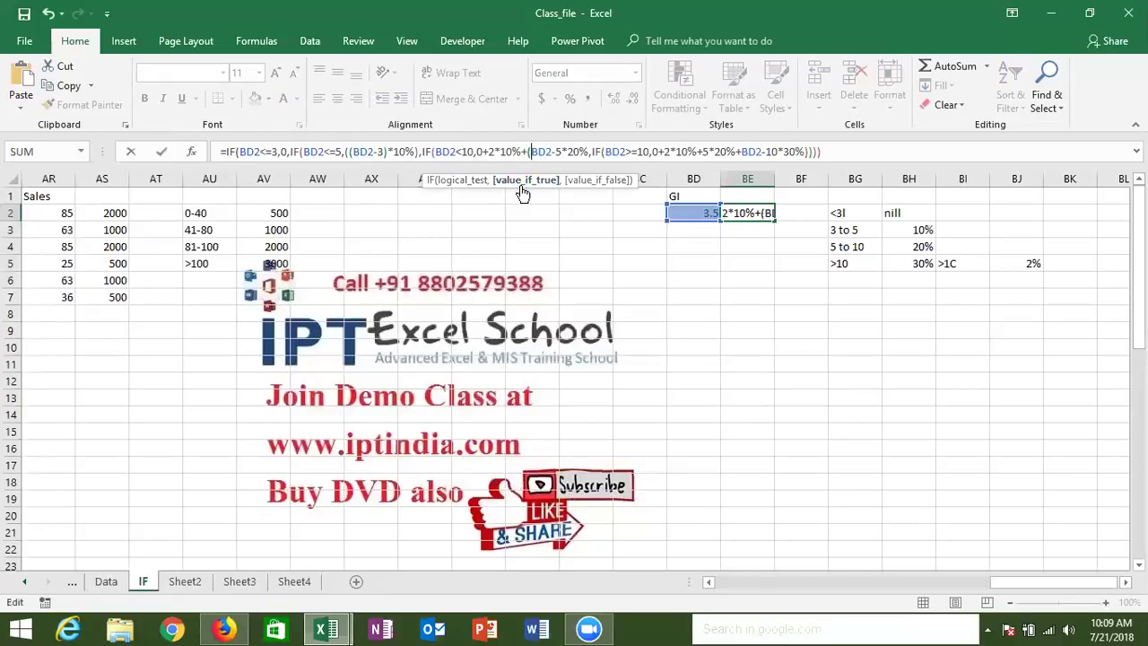
click(562, 150)
text())
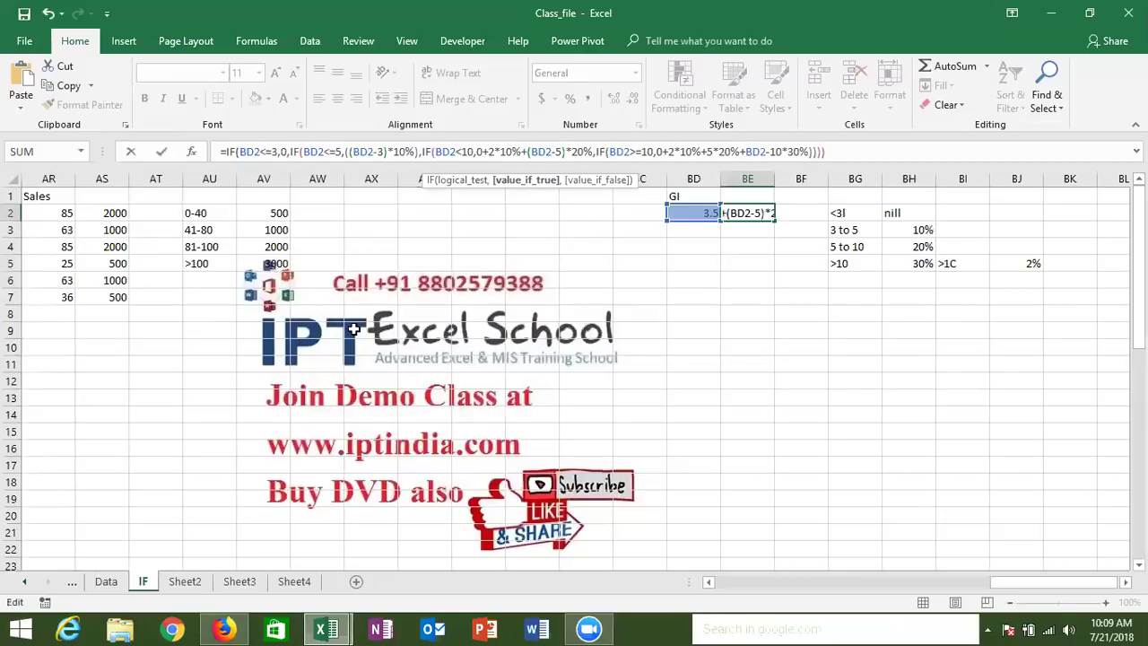
key(ctrl+Return)
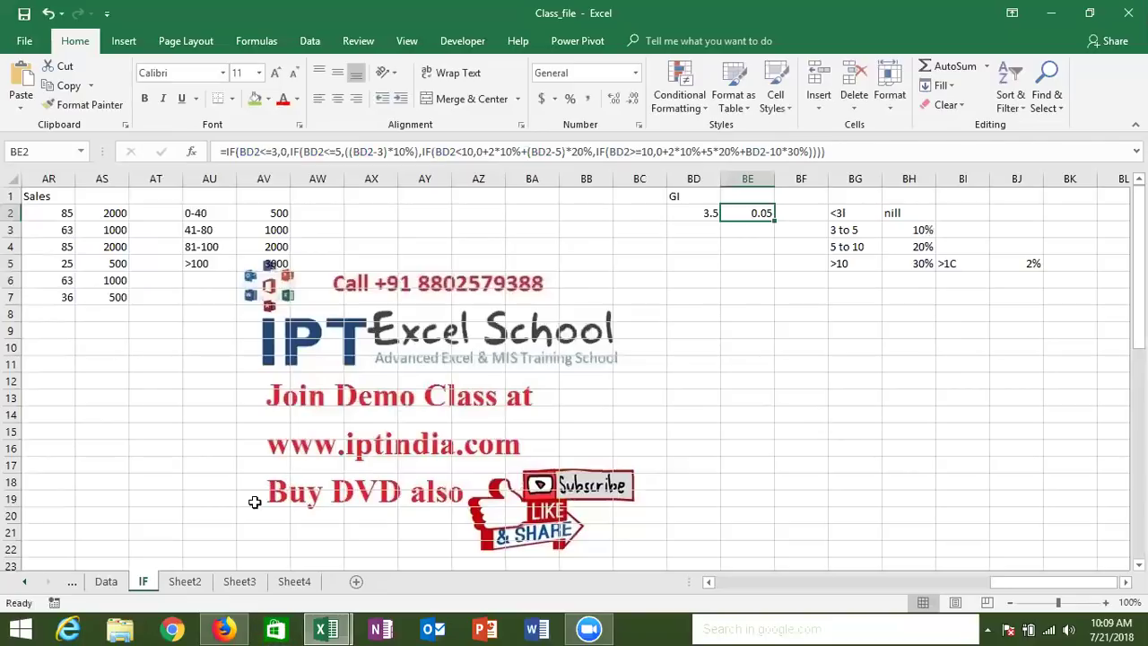
Rename Sheet2 to 'Text'.
click(191, 580)
double_click(191, 580)
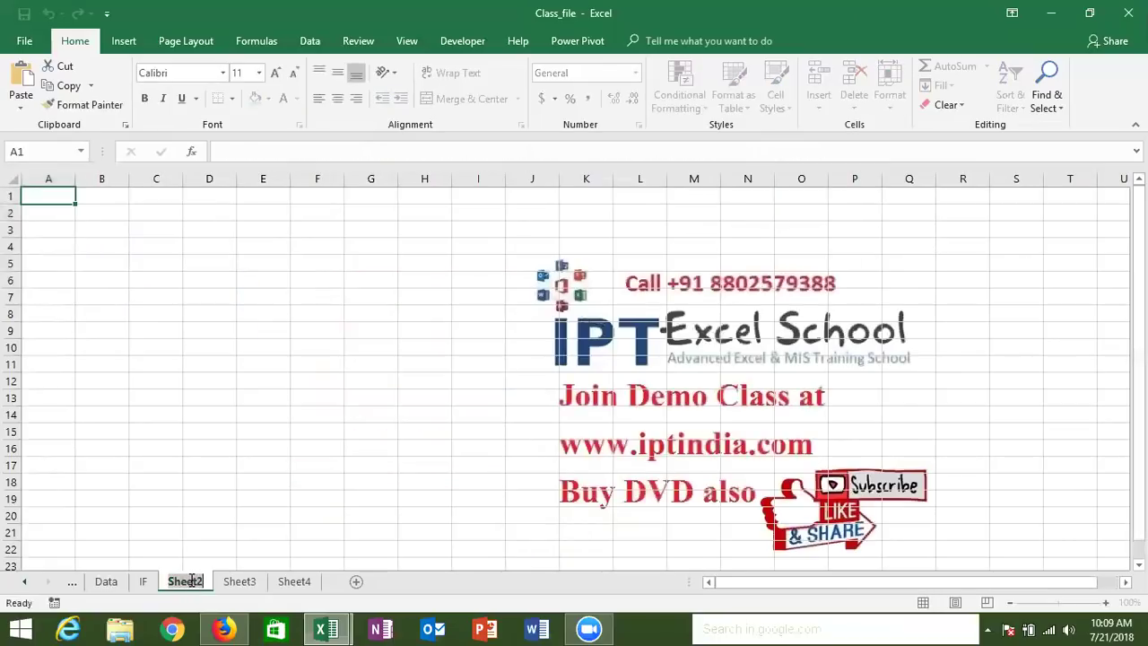
text(Text)
key(Return)
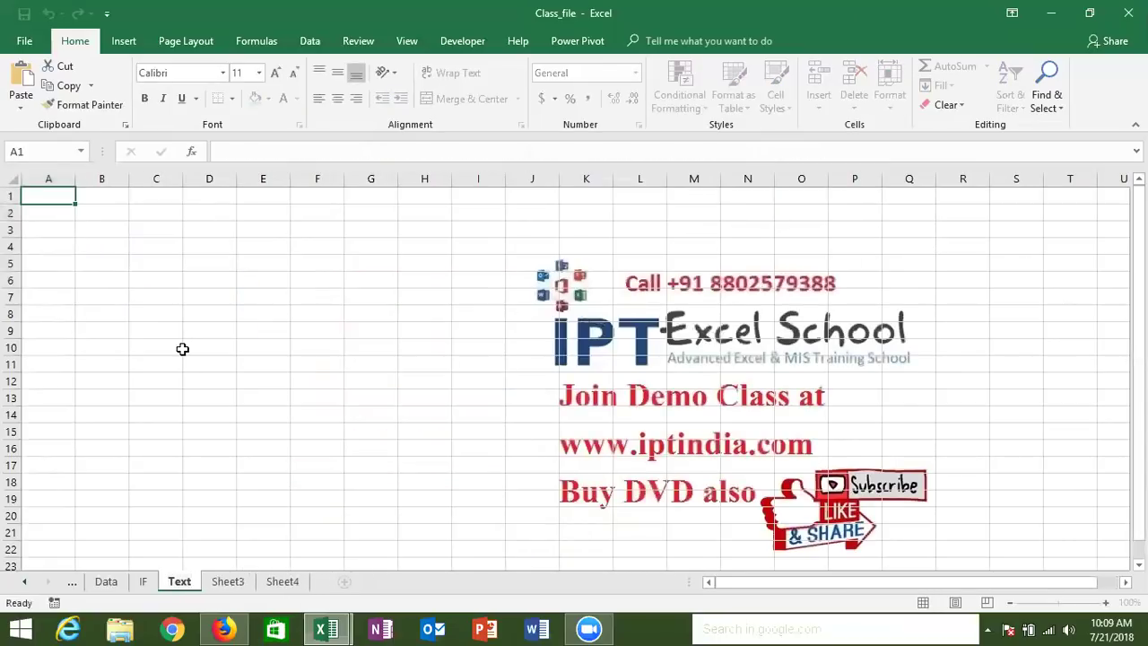
Type A in B3 and enter =CODE(B3) in C3, returning 65.
click(182, 349)
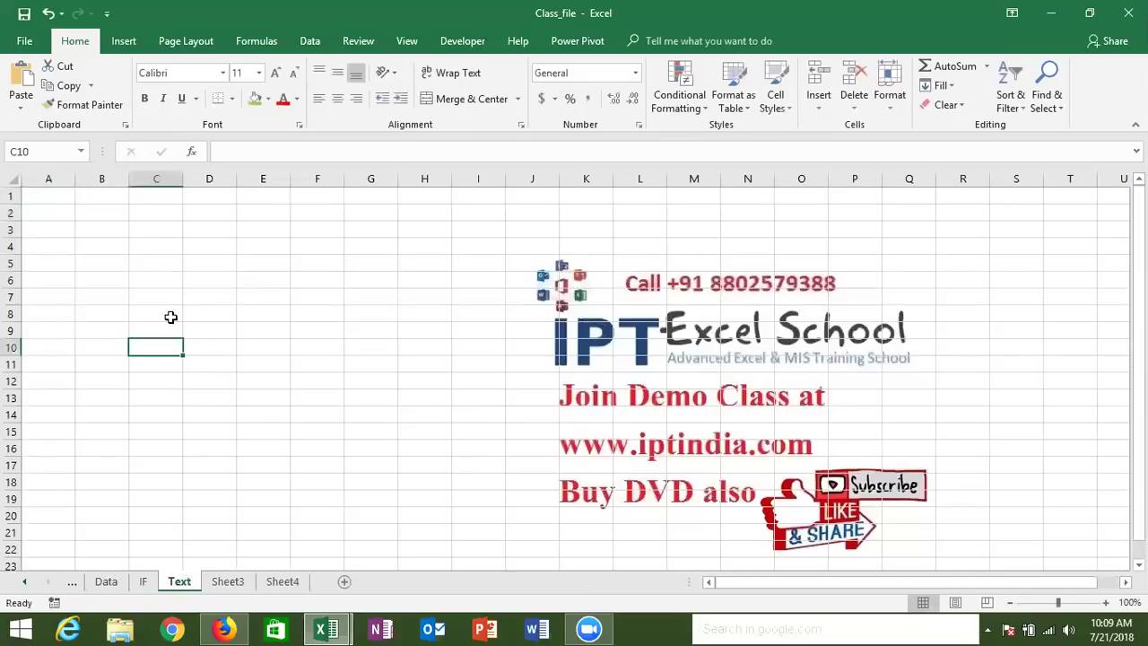
click(80, 231)
text(A)
key(Tab)
text(=code)
key(Tab)
click(78, 230)
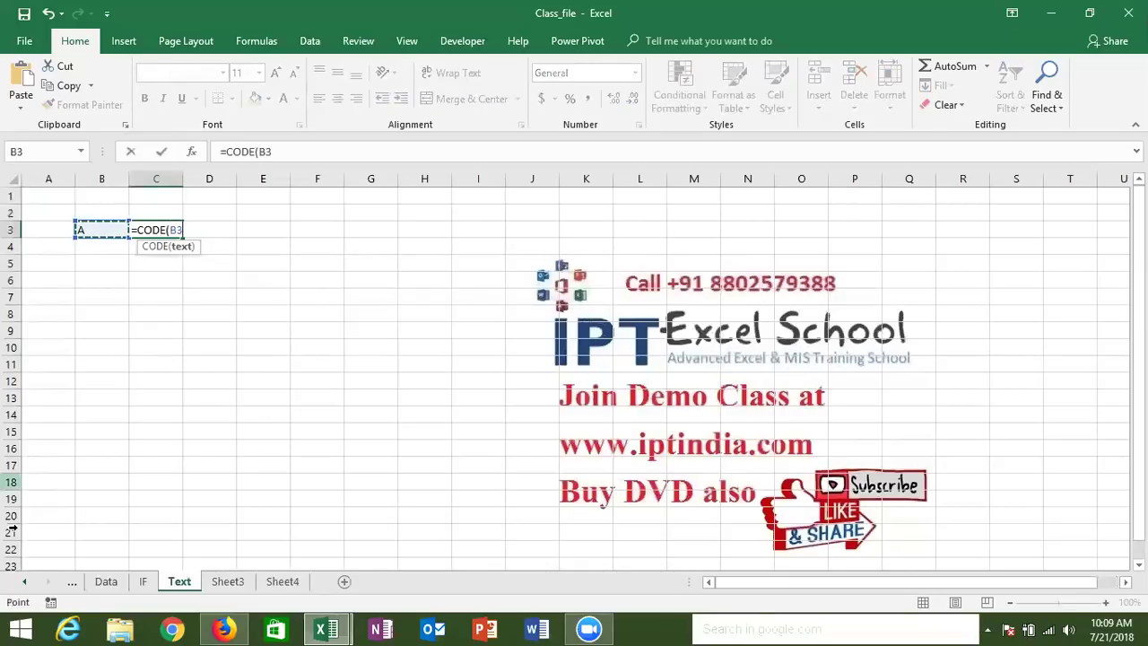
key(Return)
key(Up)
key(Right)
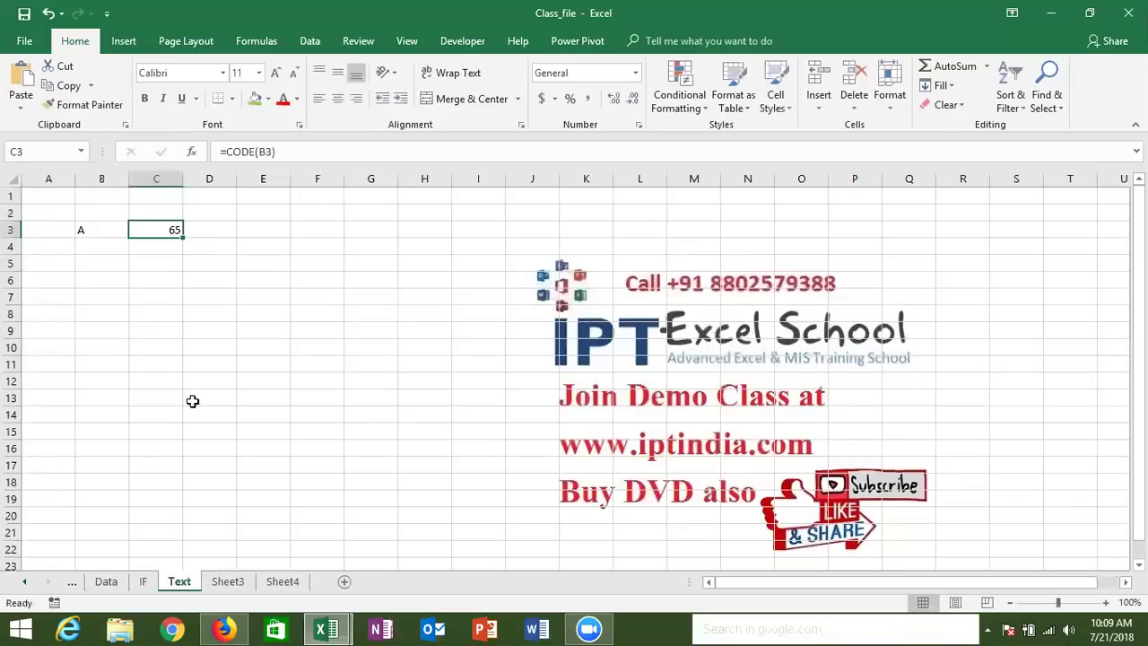
Enter =CHAR(C3) in D3 to turn 65 back into A.
click(228, 230)
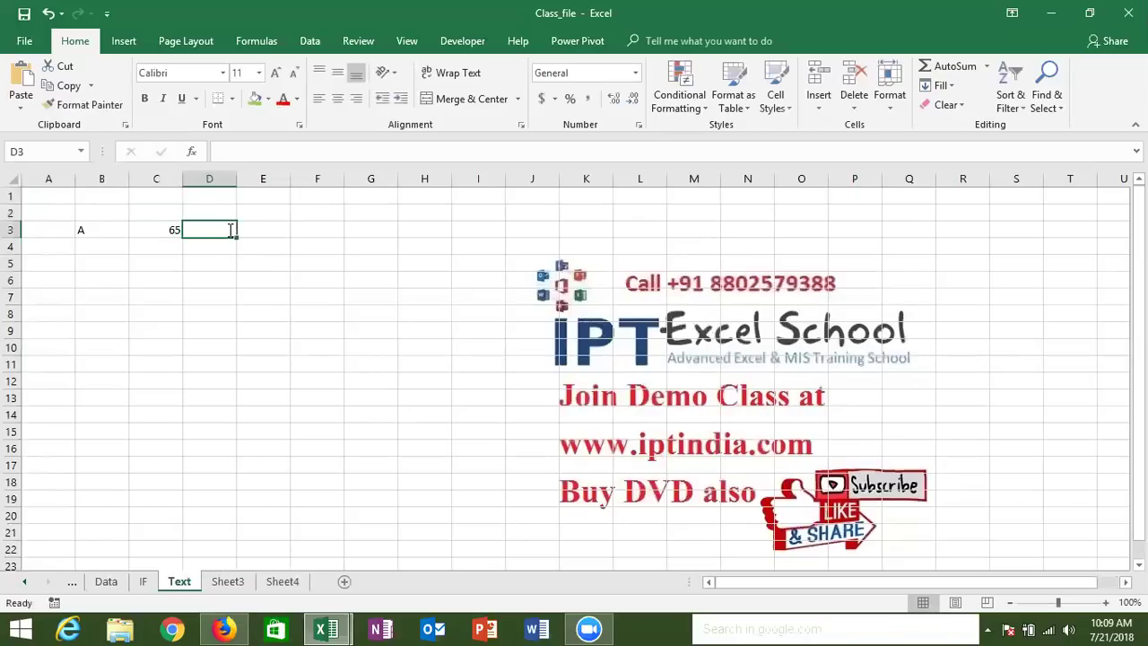
text(=cha)
key(Tab)
click(168, 229)
key(Return)
key(Up)
key(Right)
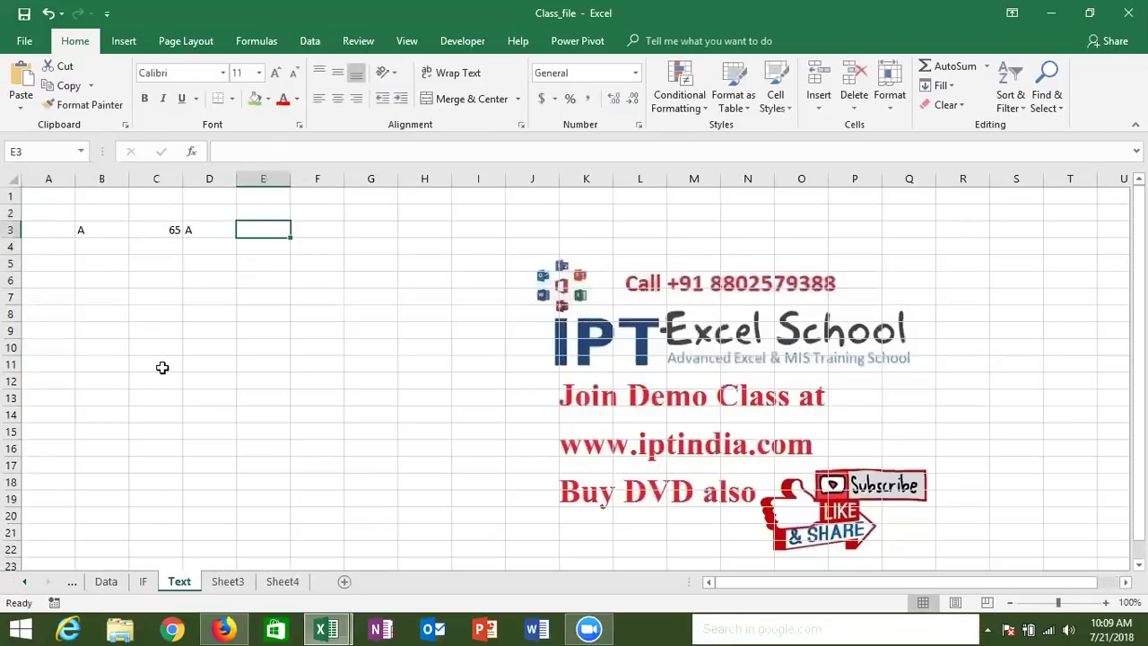
Review the letter, CODE and CHAR results in B3, C3 and D3.
click(96, 235)
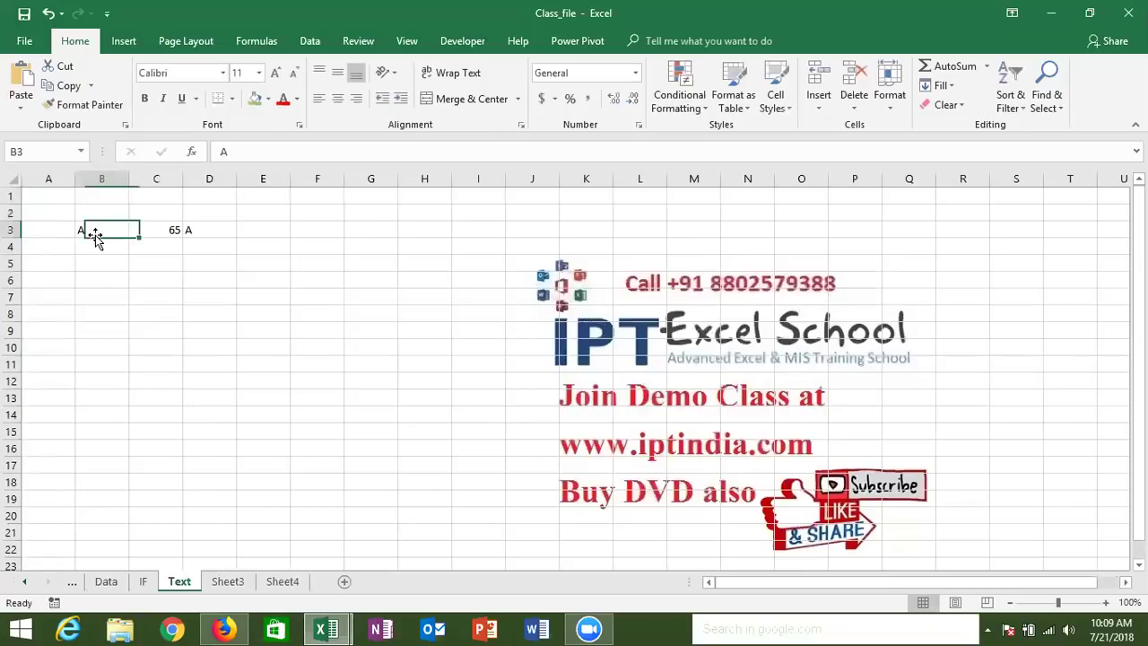
click(161, 227)
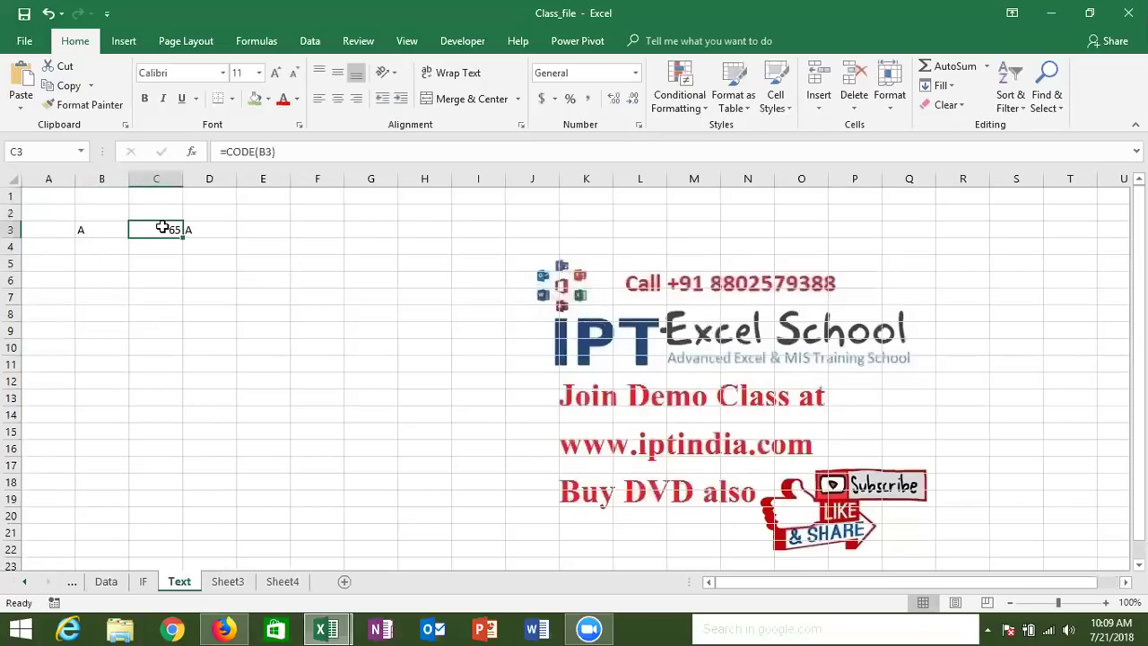
click(186, 227)
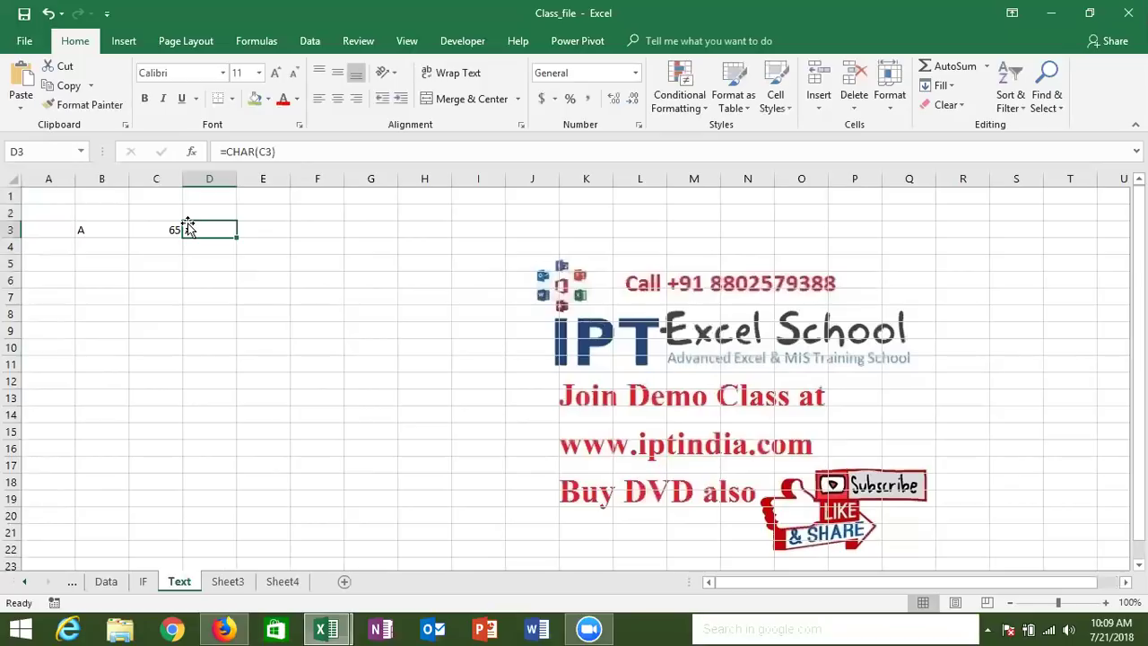
click(65, 263)
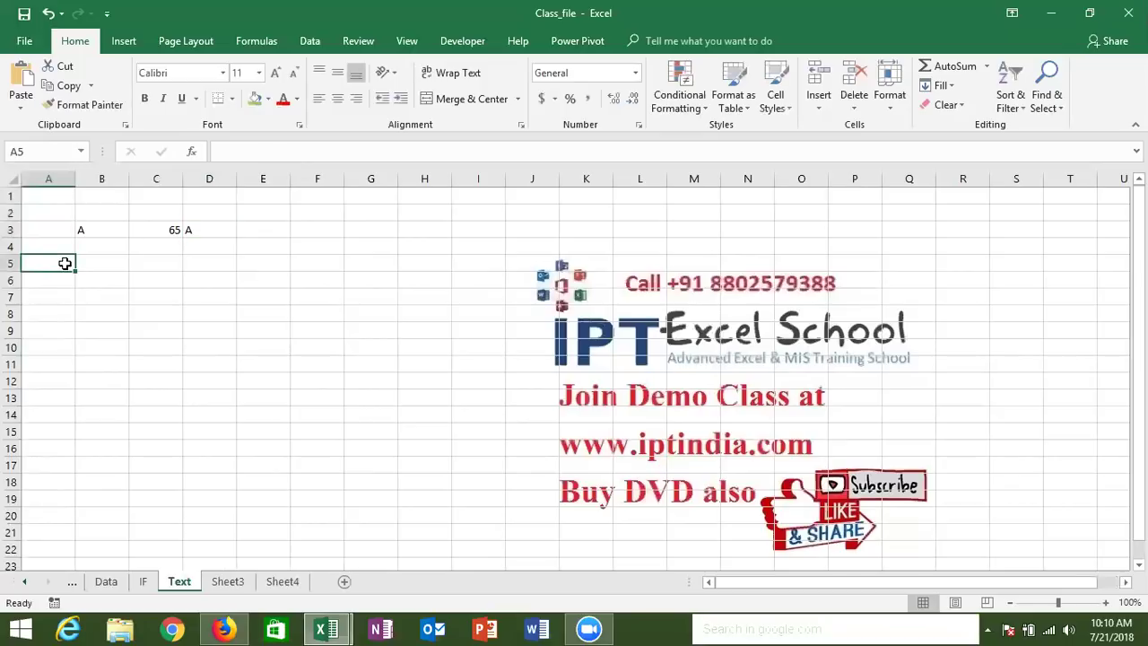
click(12, 347)
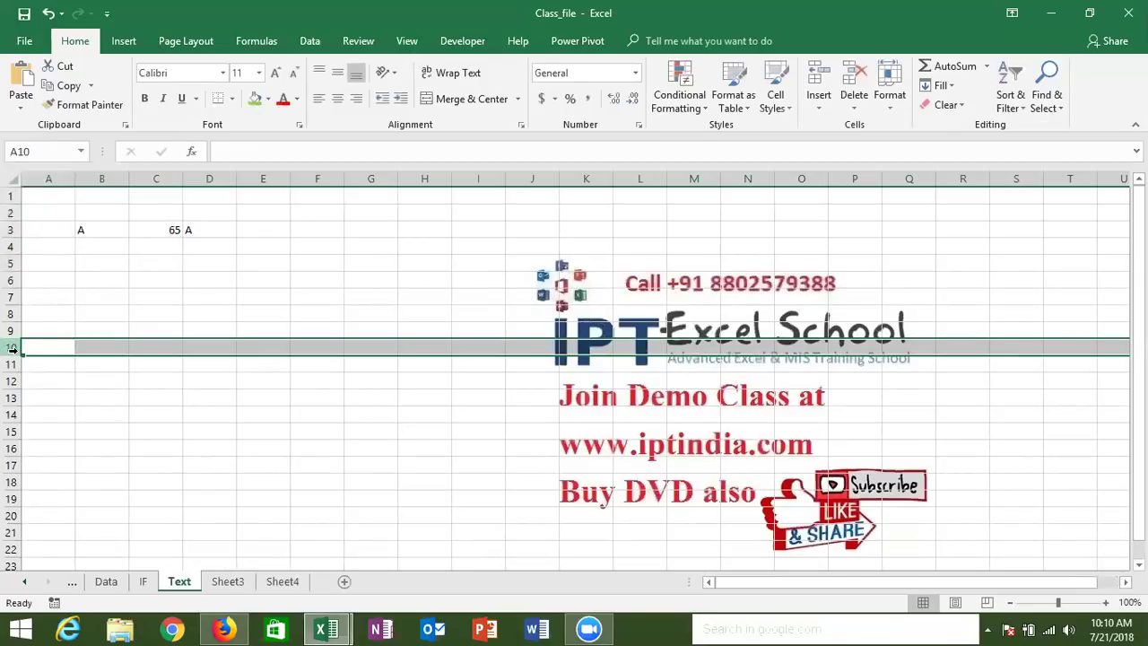
Type a full name with extra spaces in A6, then copy it to A7 and cut it down to the first name.
click(59, 263)
click(56, 278)
text(Sujeet         )
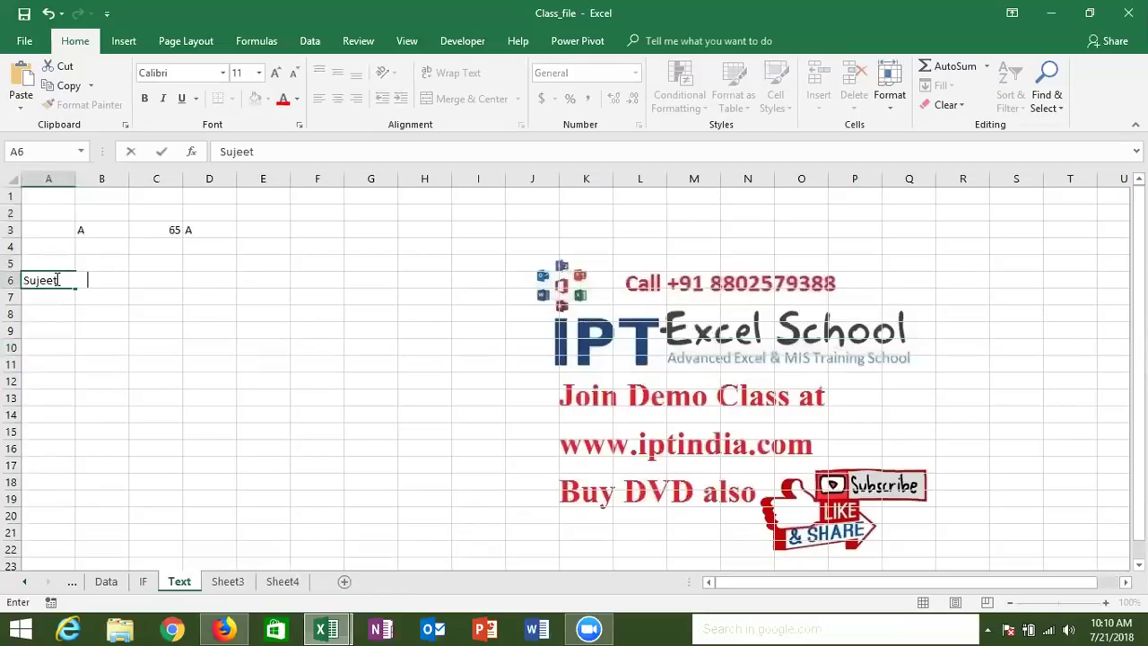
text(Kumar)
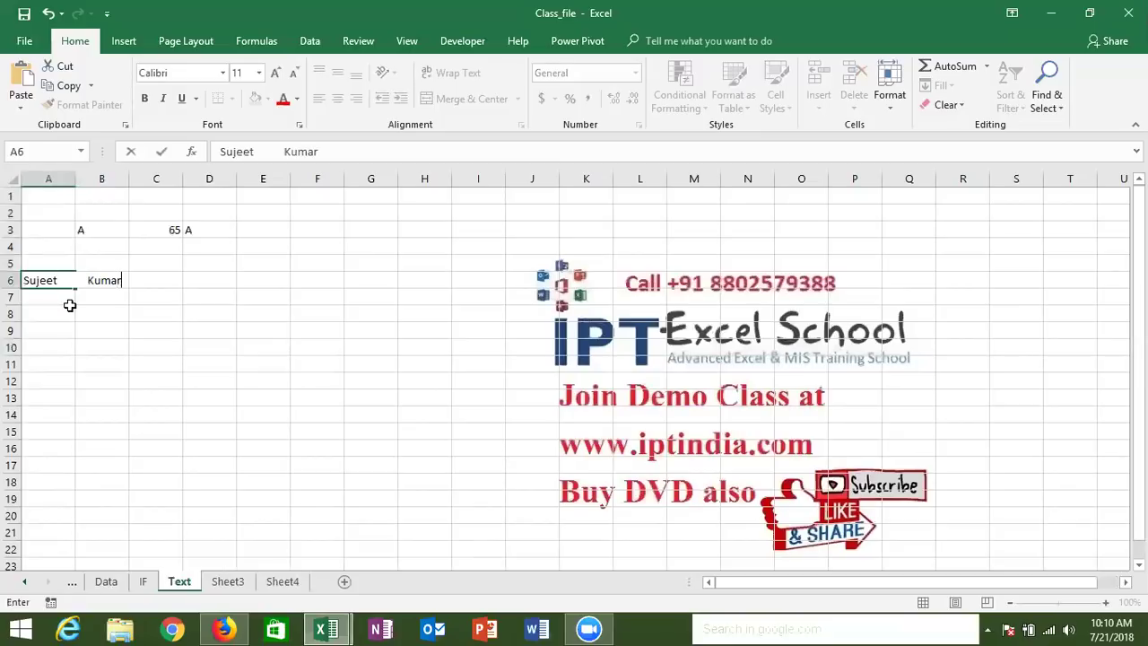
click(70, 306)
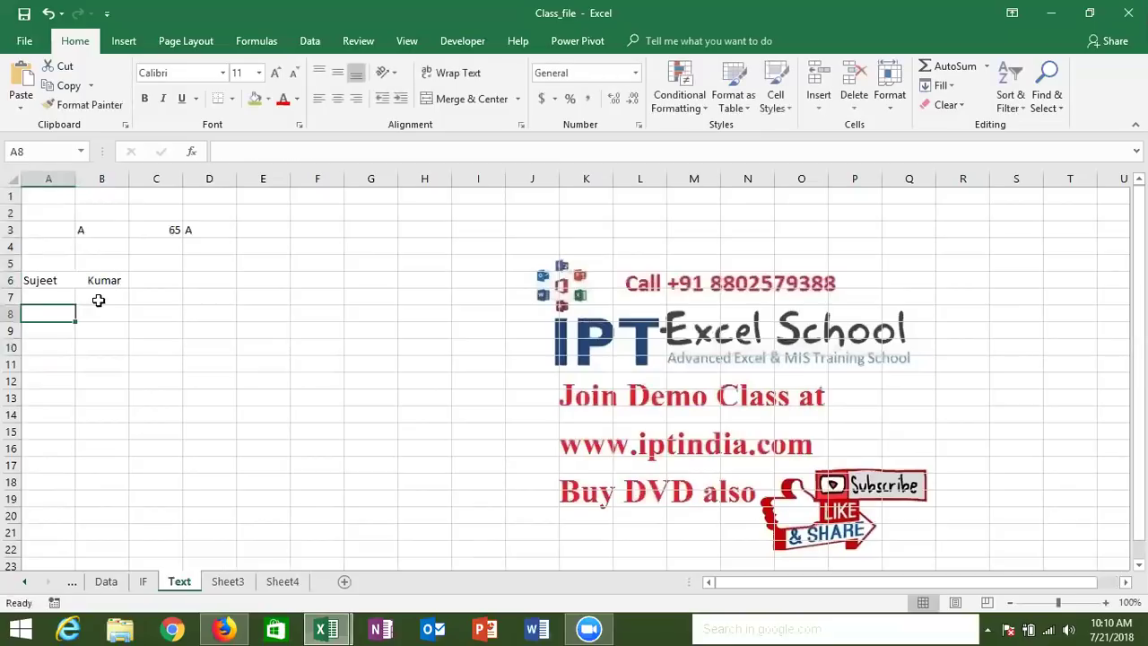
click(53, 298)
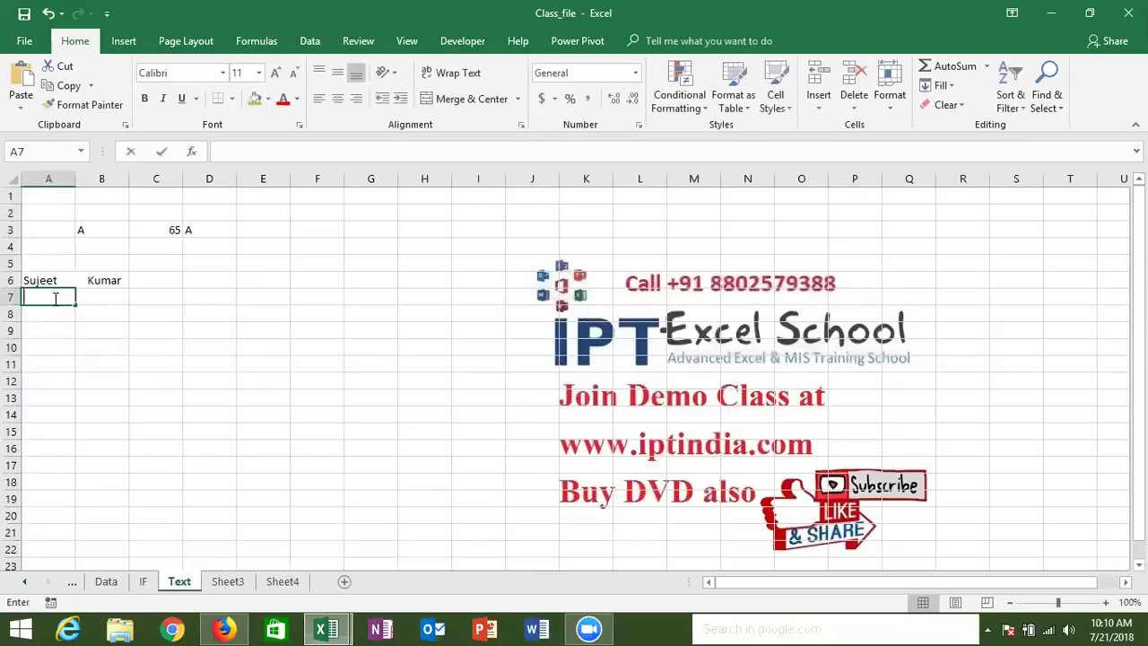
key(ctrl+apostrophe)
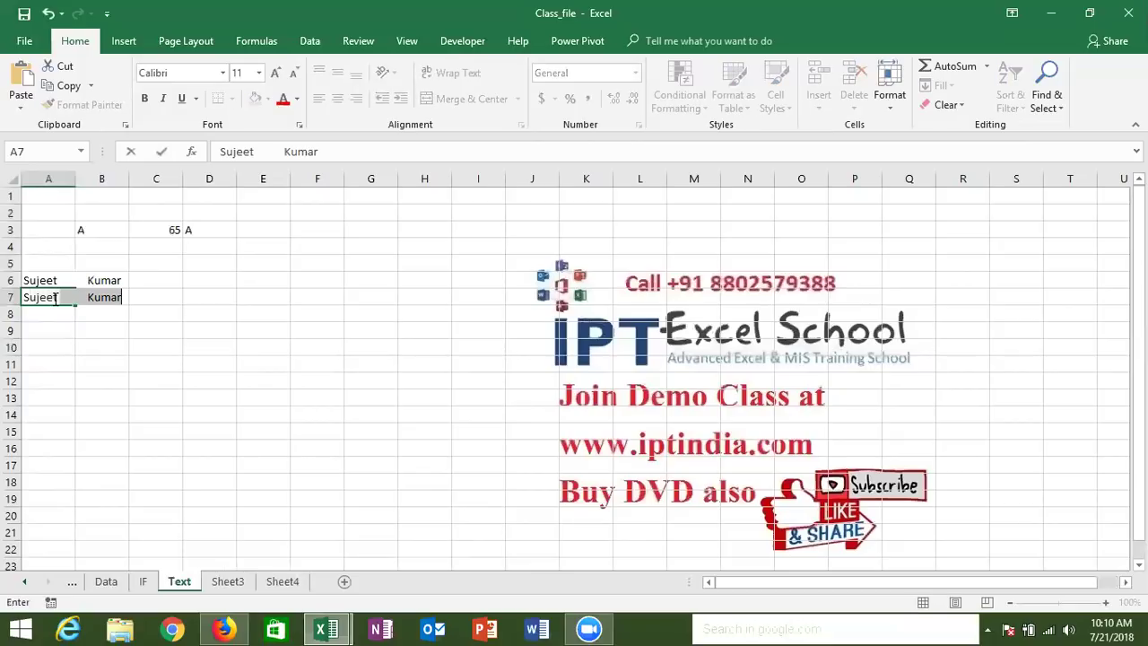
key(BackSpace)
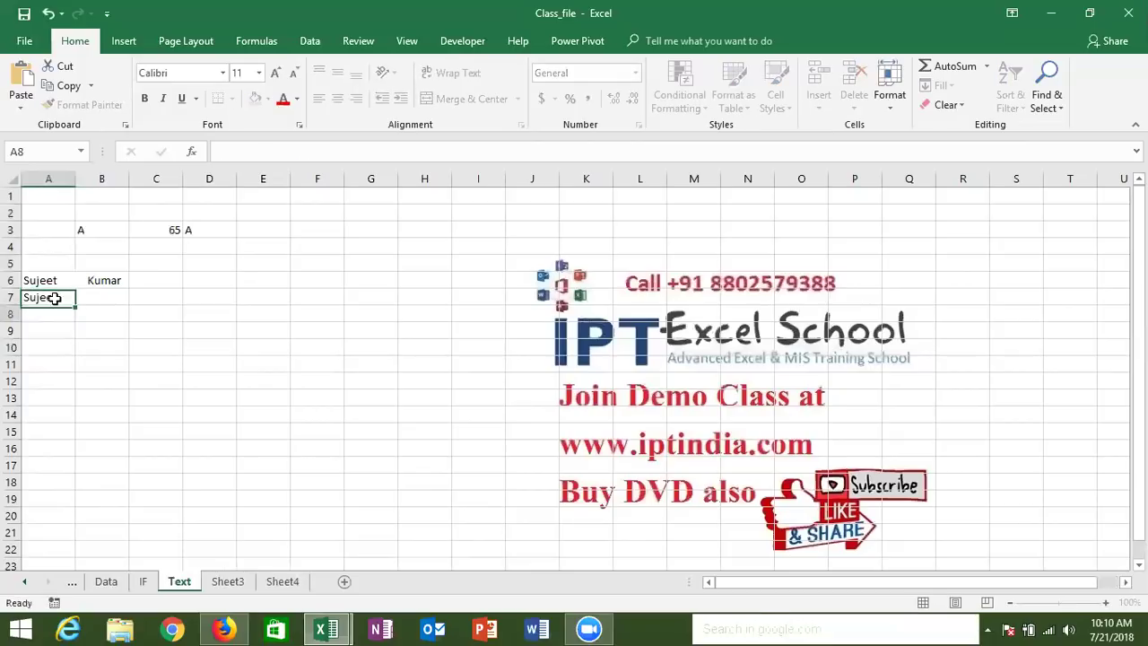
key(Return)
Enter =TRIM(A6) in C6 and fill it down to C7 as =TRIM(A7).
key(Up)
key(Up)
key(Right)
key(Right)
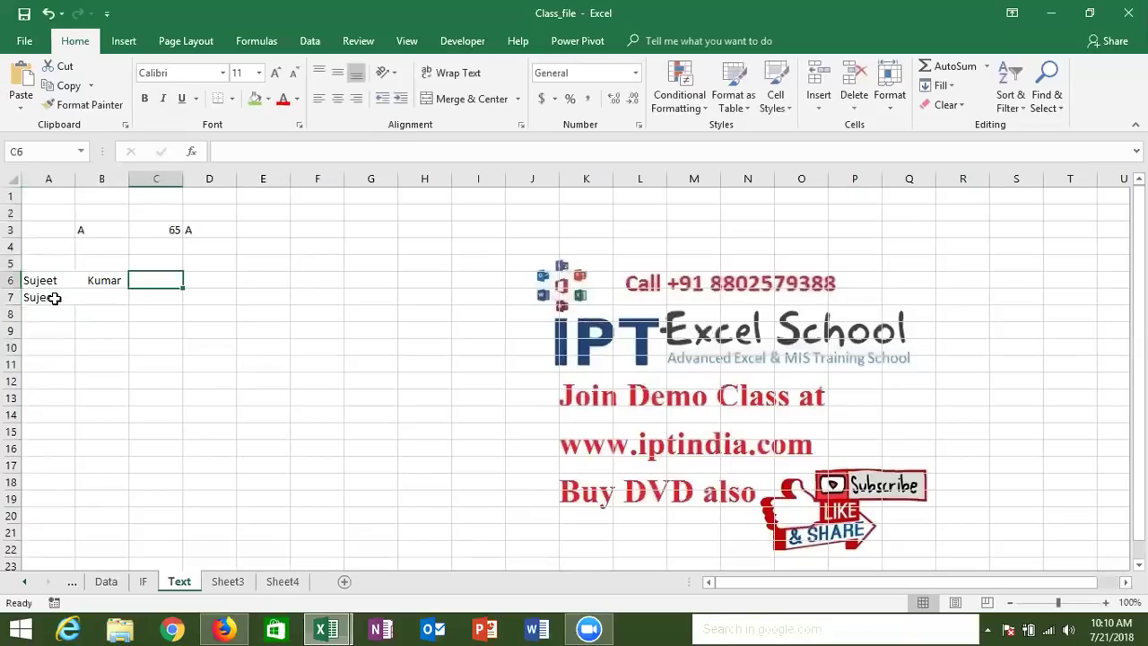
text(=tri)
key(Tab)
key(Left)
key(Left)
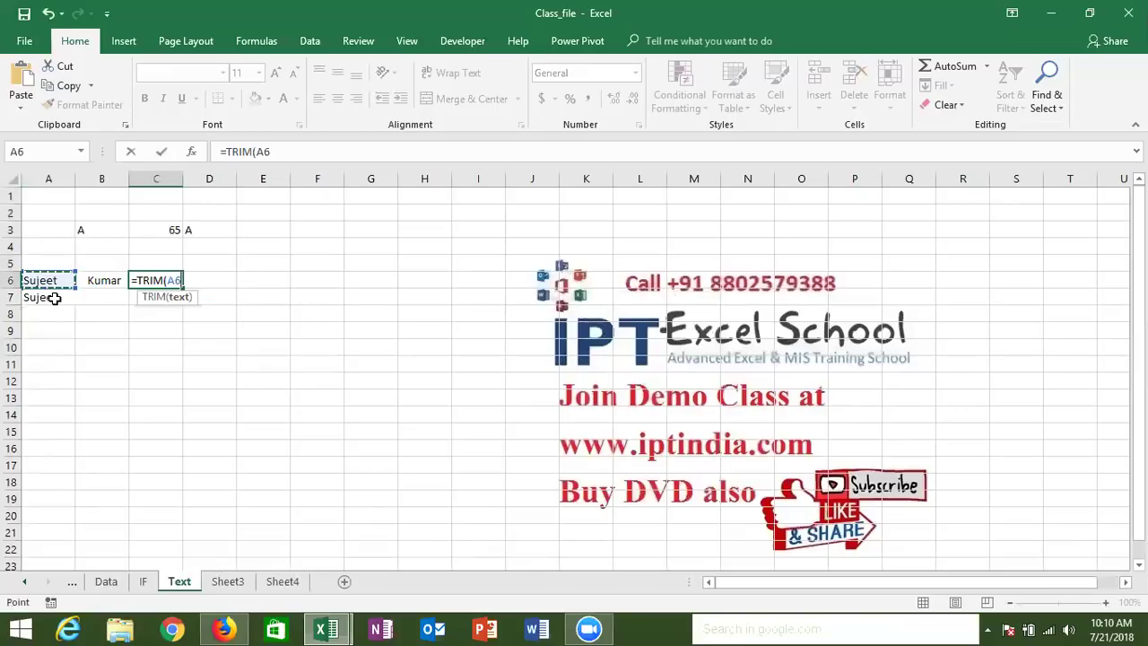
key(Return)
key(Down)
key(Up)
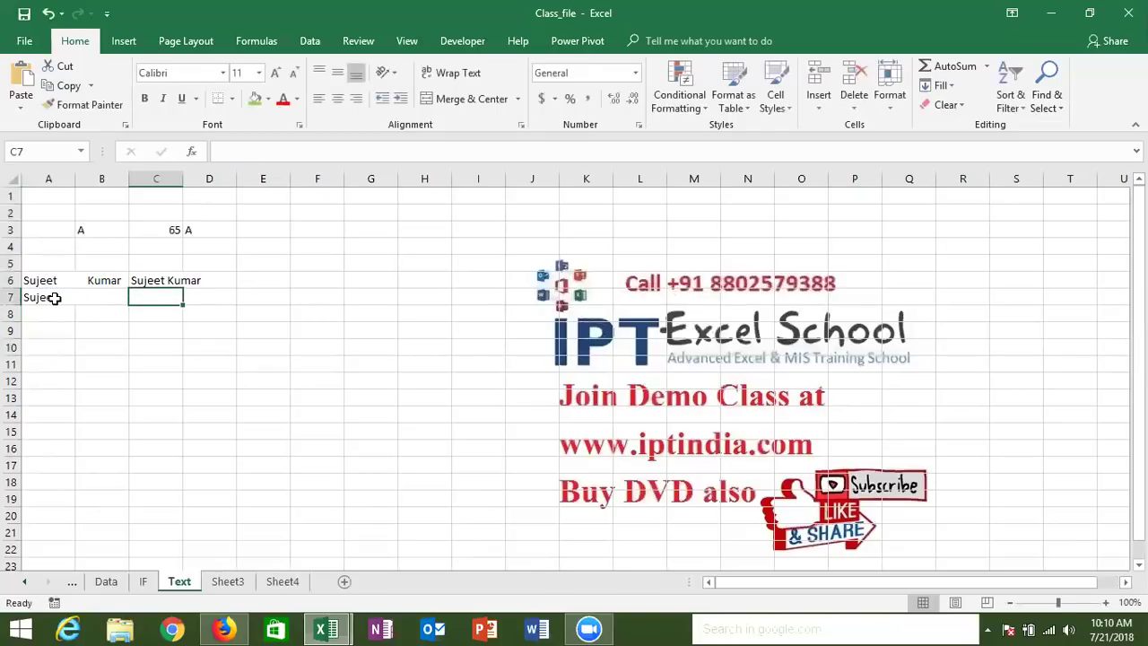
key(ctrl+d)
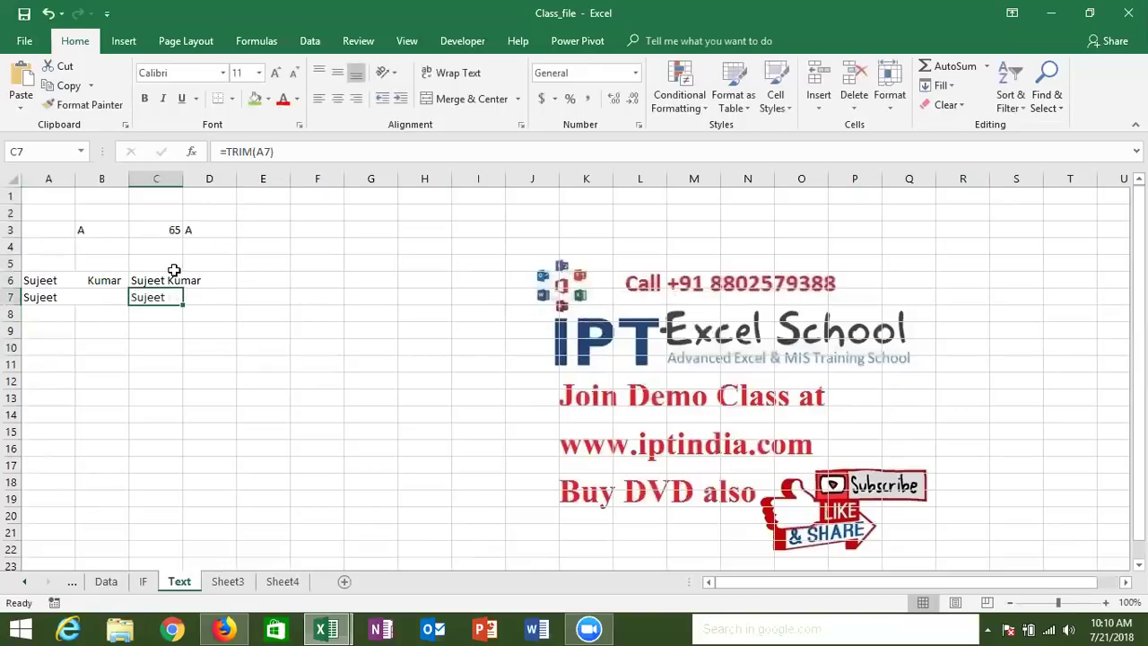
Add =LEN(A7) in A8 and =LEN(C7) in C8, showing 22 versus 6 characters.
click(55, 320)
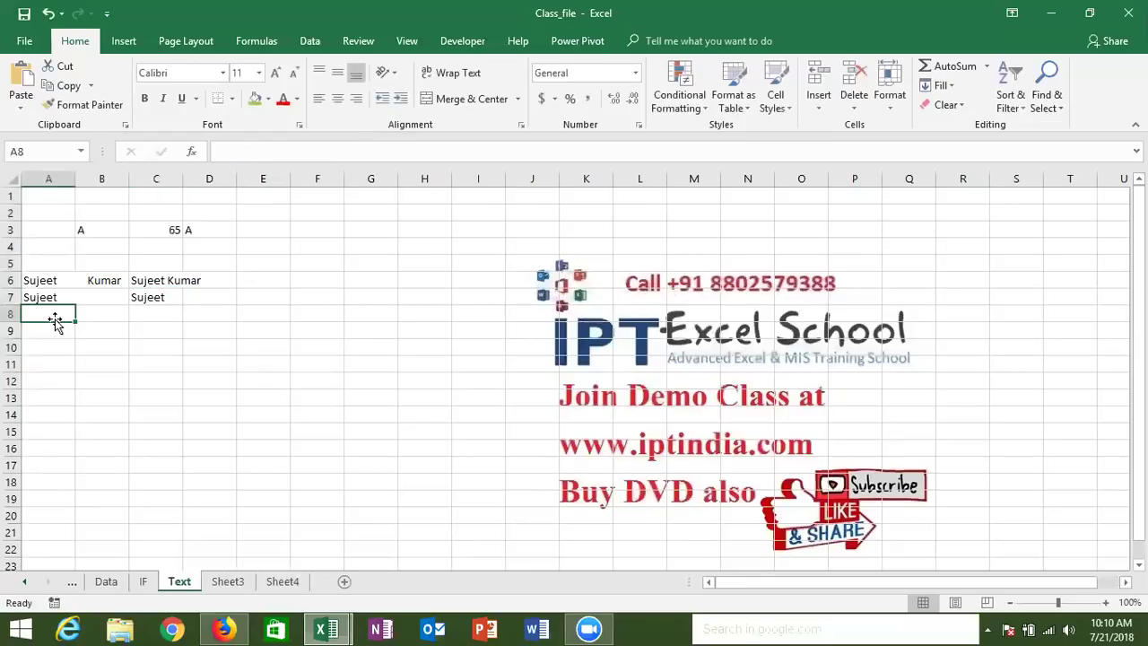
text(=le)
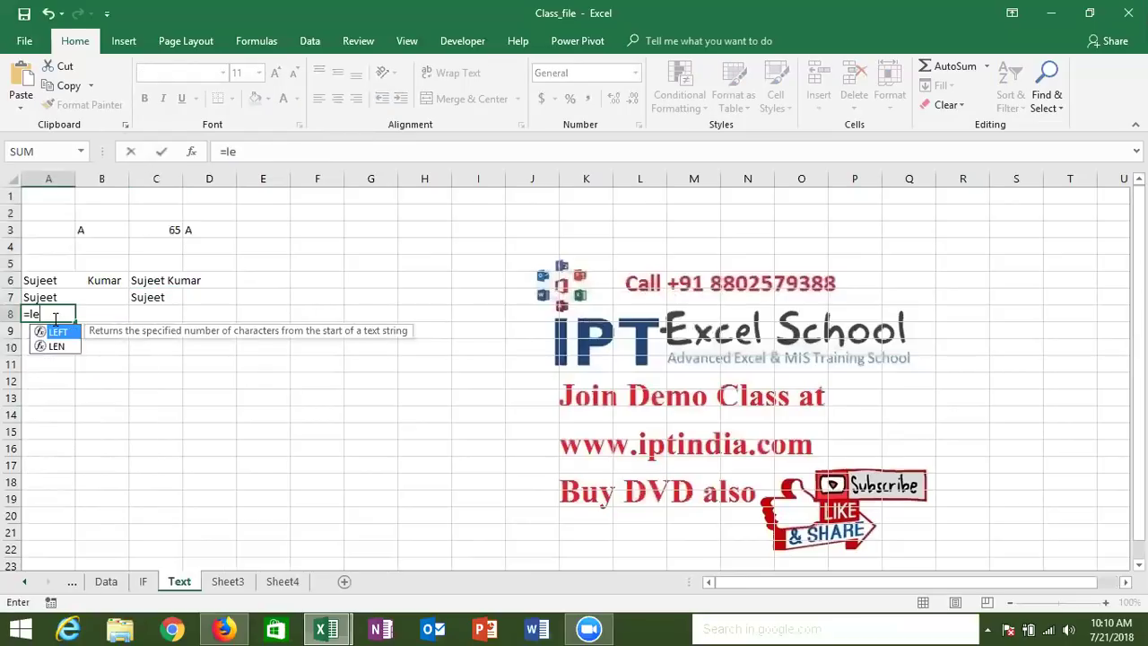
key(Down)
key(Tab)
key(Up)
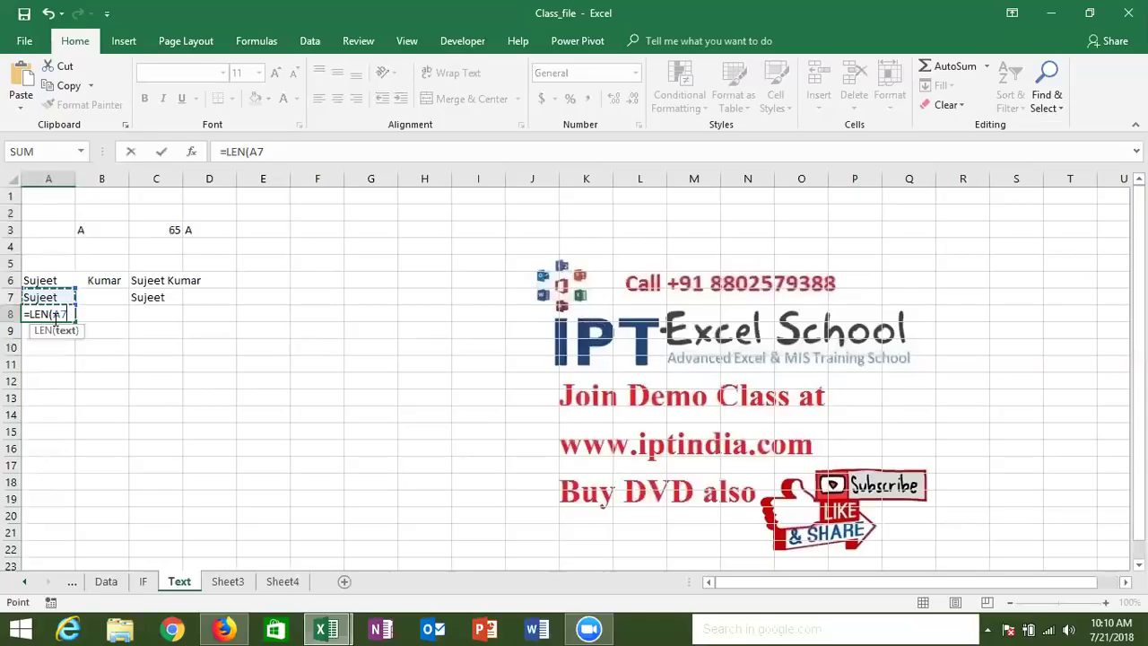
key(Return)
key(Up)
key(Right)
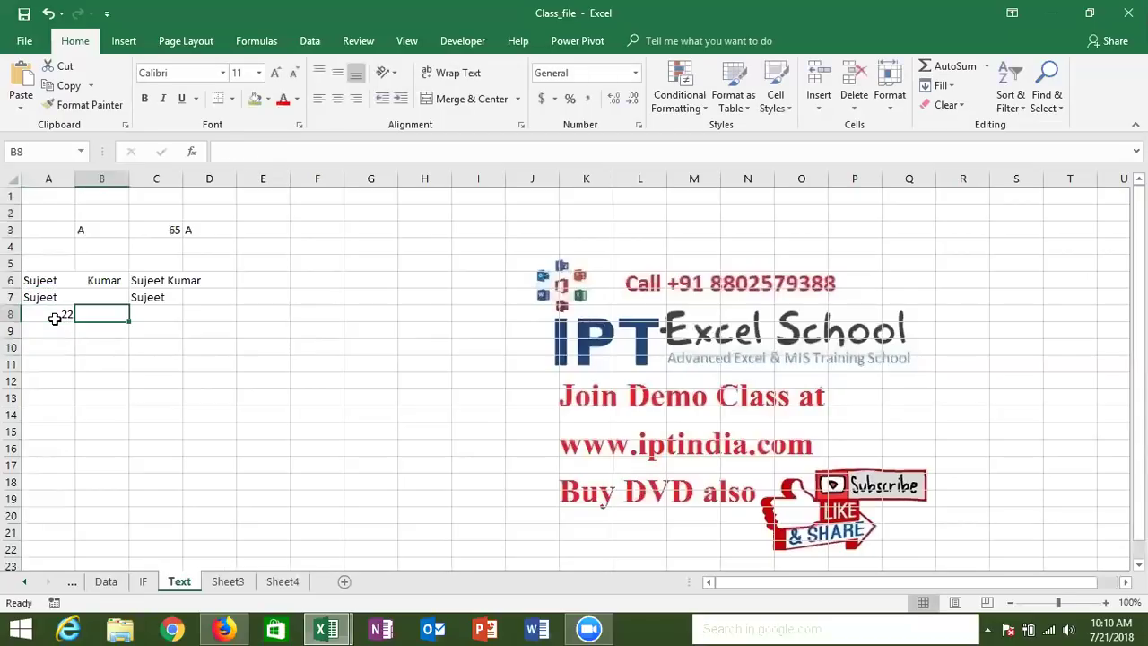
key(Right)
text(=len)
key(Tab)
key(Up)
key(Return)
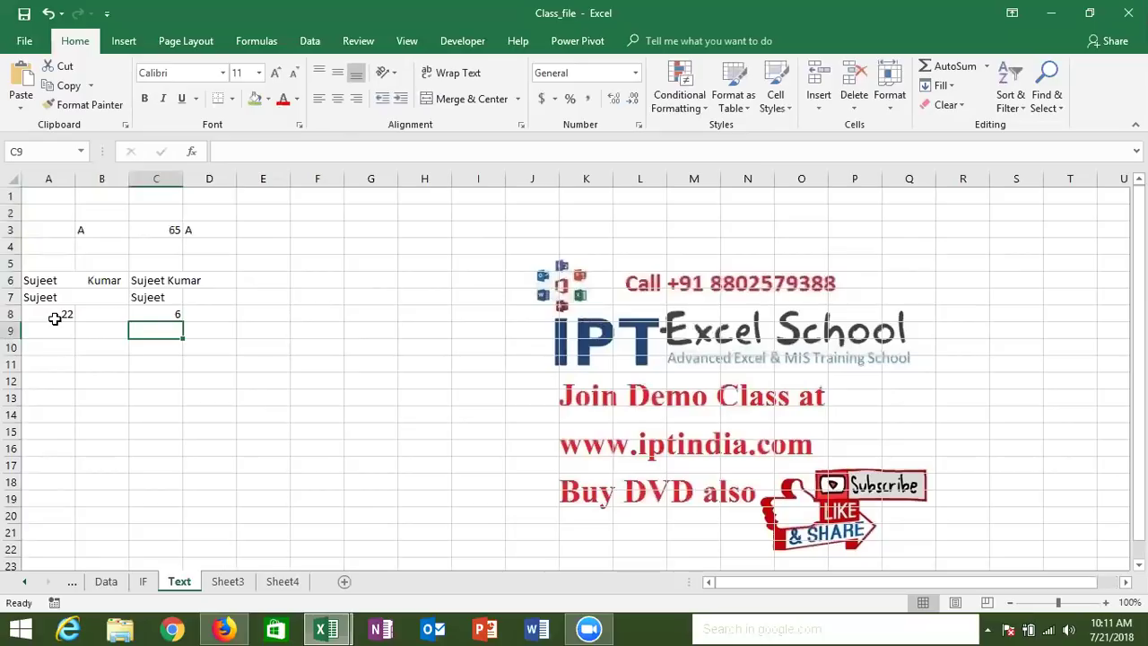
Enter a first name followed by a line break in cell A9.
click(55, 328)
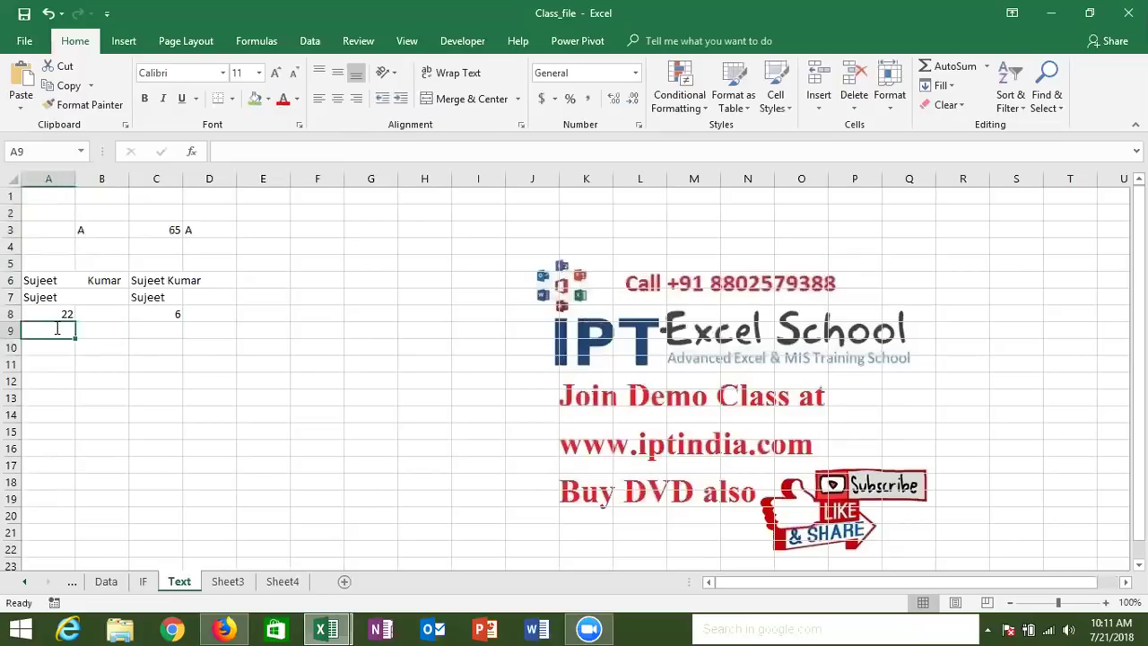
text(sujeet)
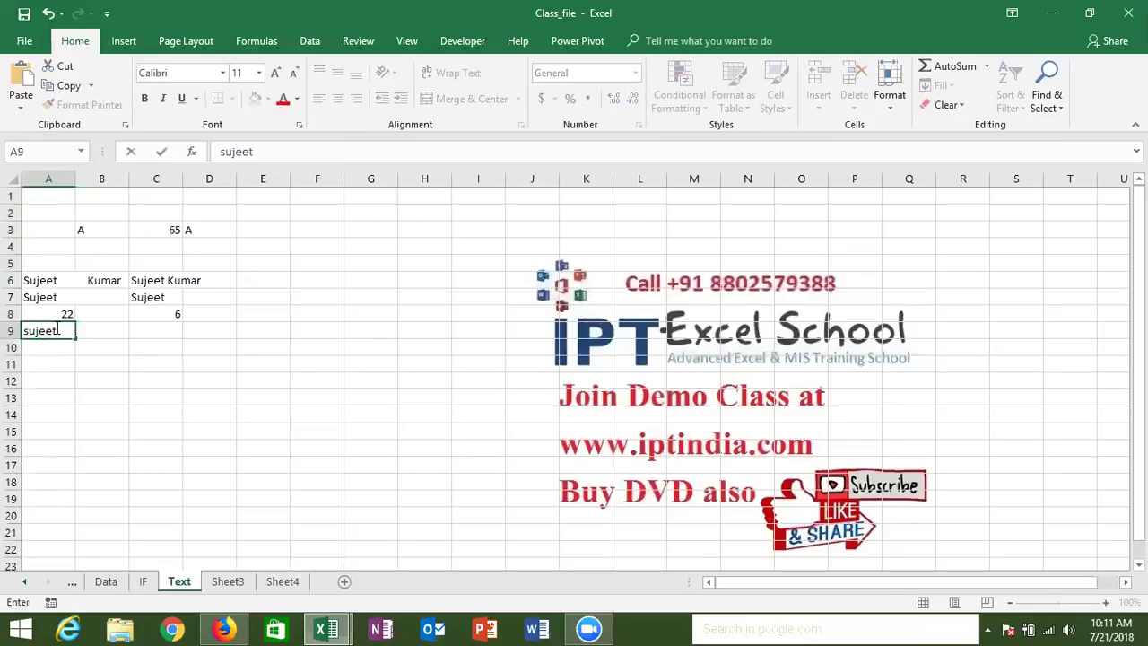
key(alt+Return)
key(ctrl+Return)
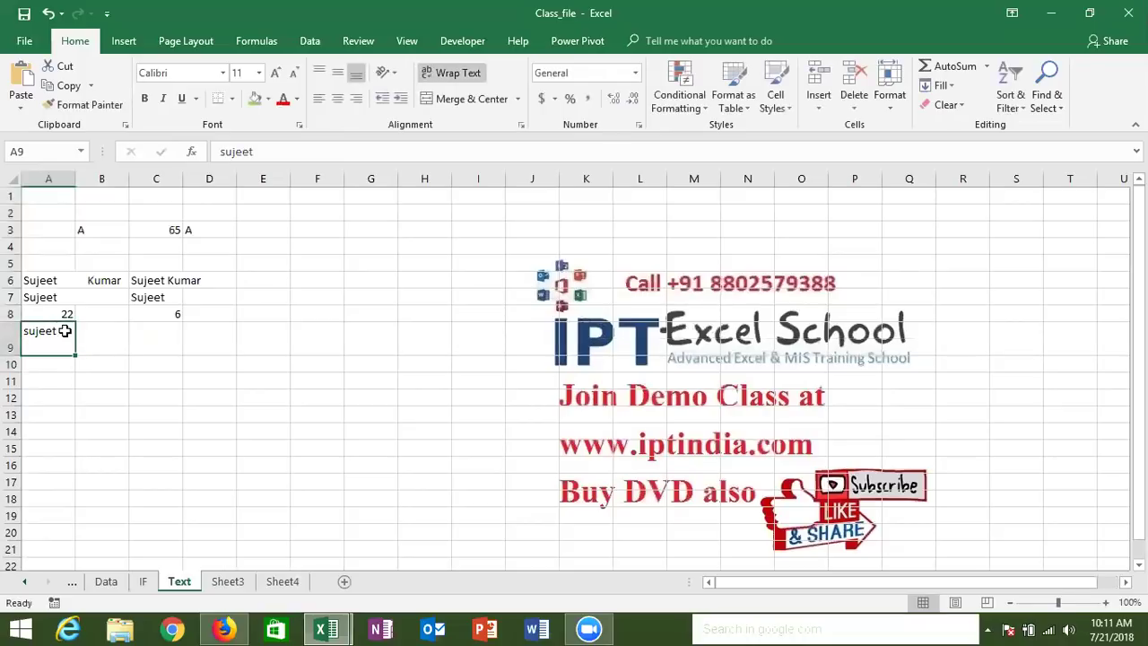
Enter =TRIM(A9) in B9.
click(84, 337)
text(=)
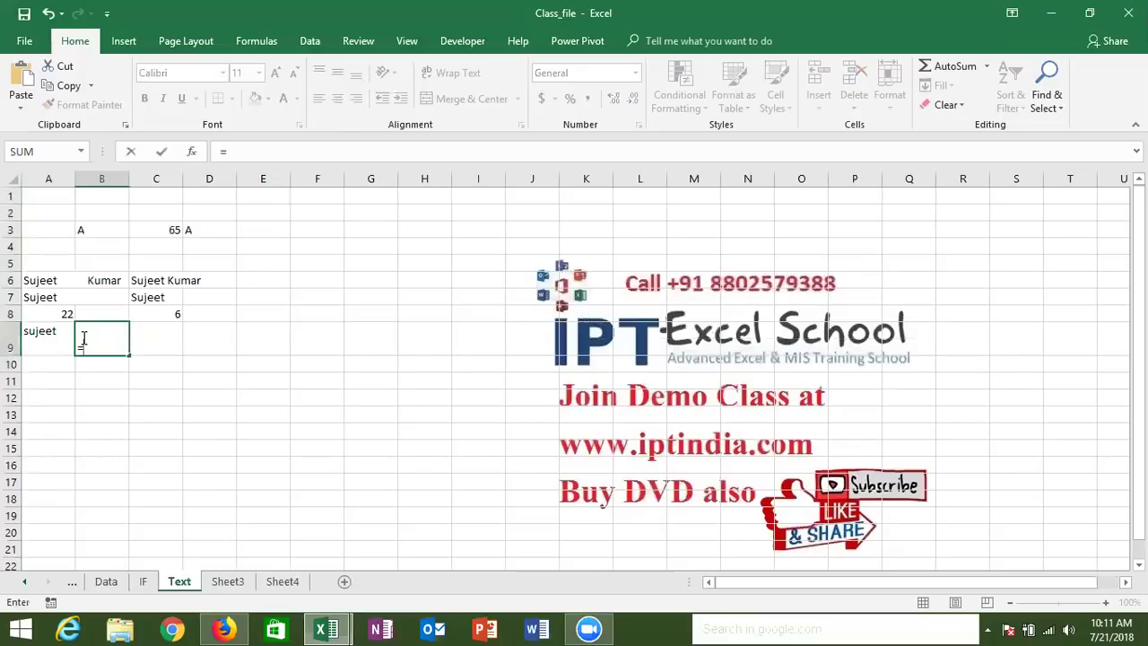
text(ti)
key(BackSpace)
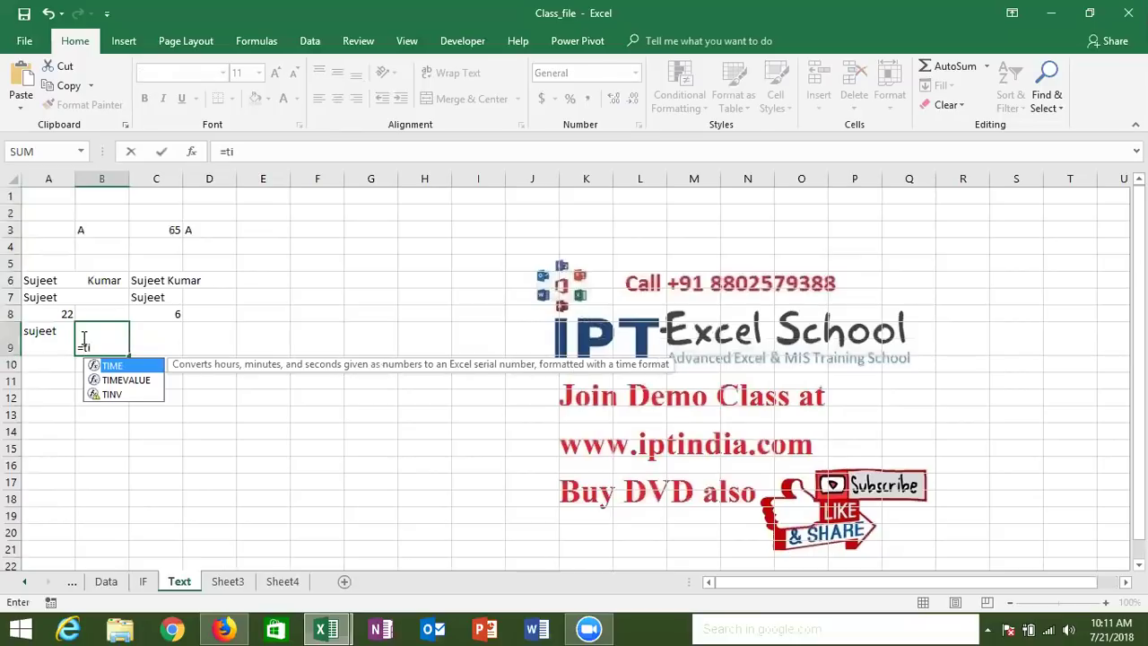
text(ri)
key(Tab)
click(70, 338)
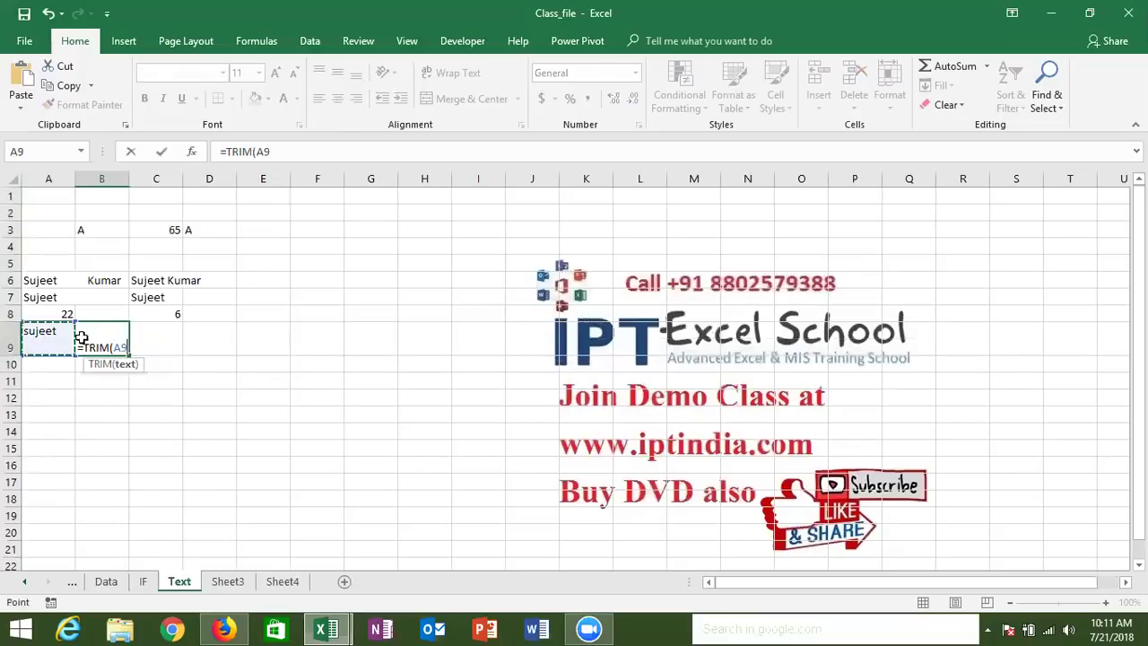
key(Return)
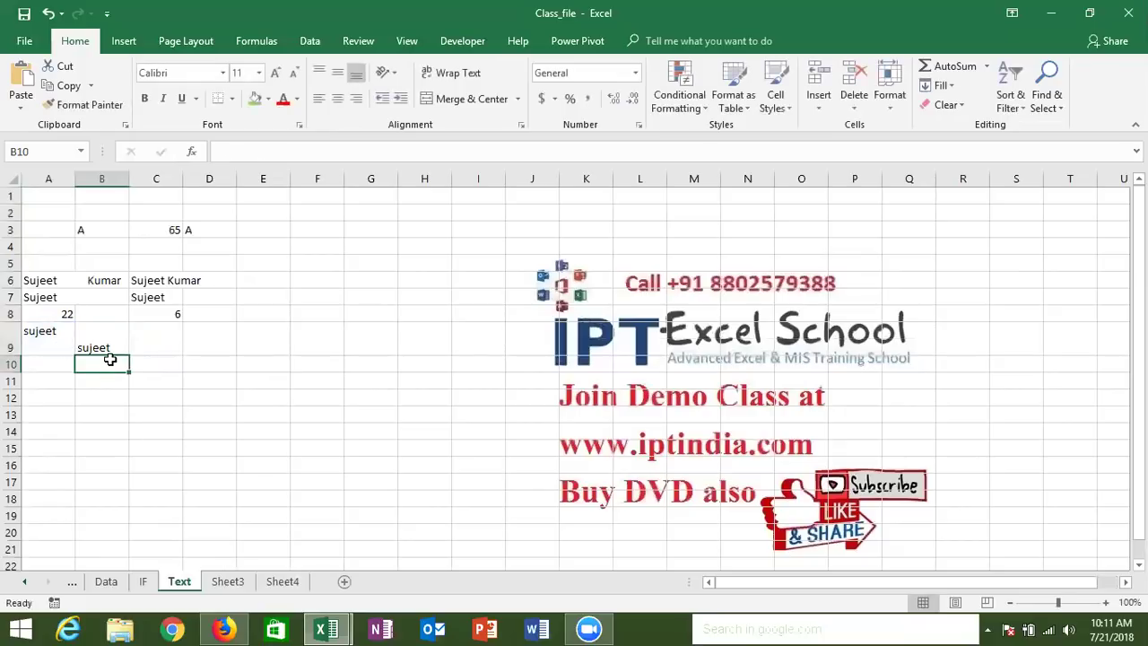
Enter =LEN(B9) in B10 to show the trimmed length of 7.
text(=)
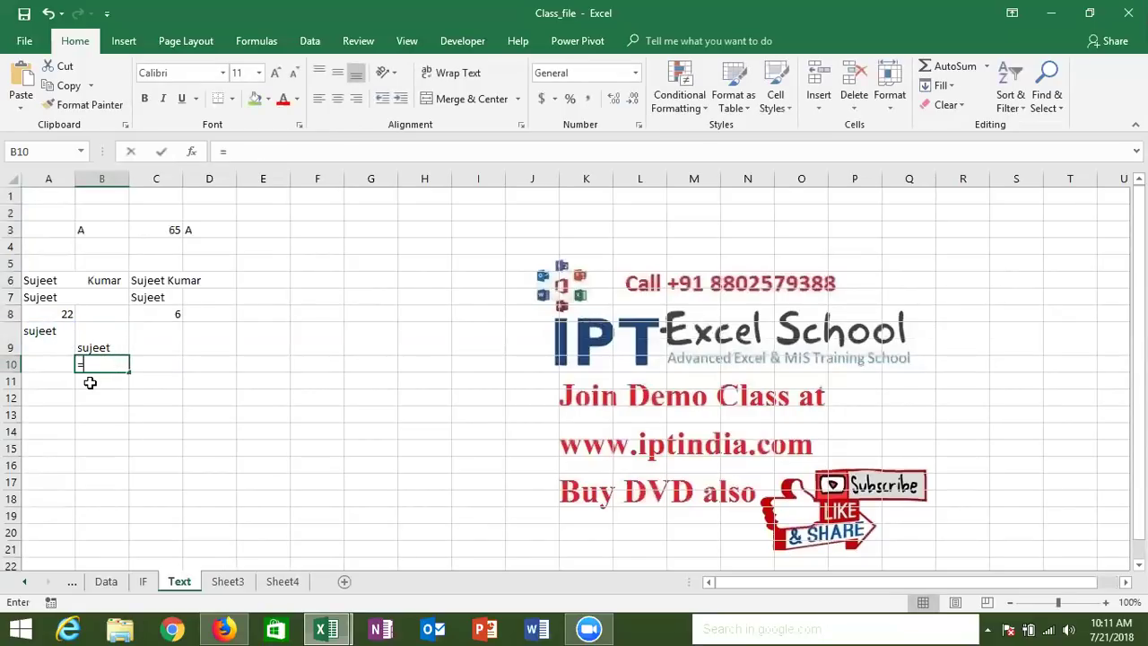
text(len)
key(Tab)
key(Up)
key(Return)
key(Up)
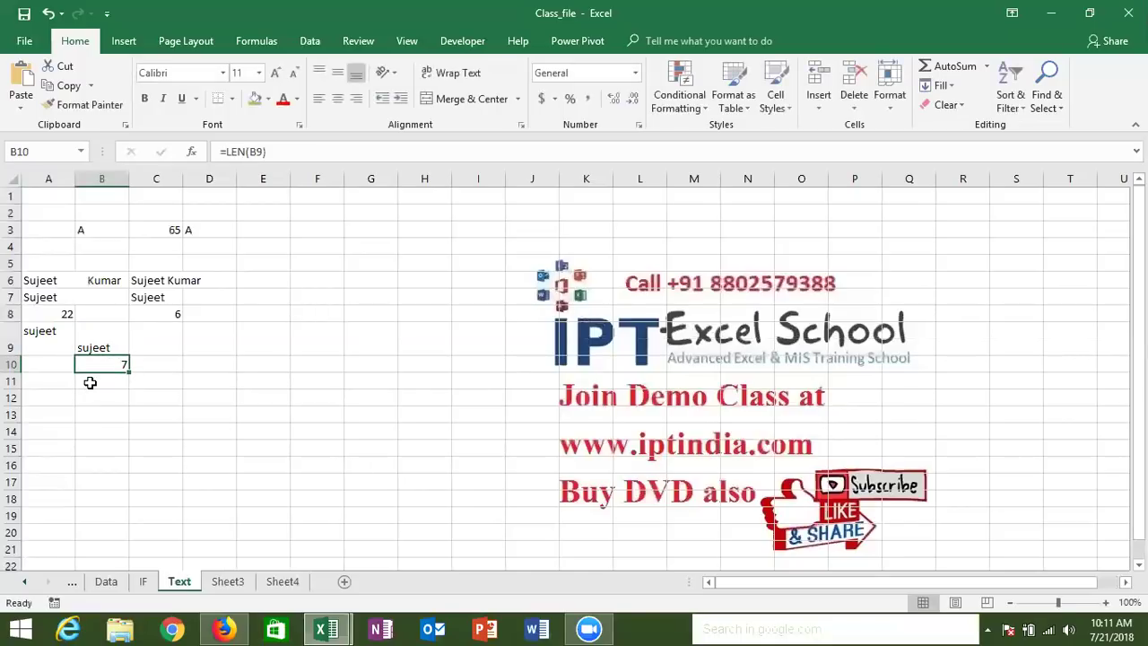
Enter =CLEAN(B9) in C9.
click(126, 345)
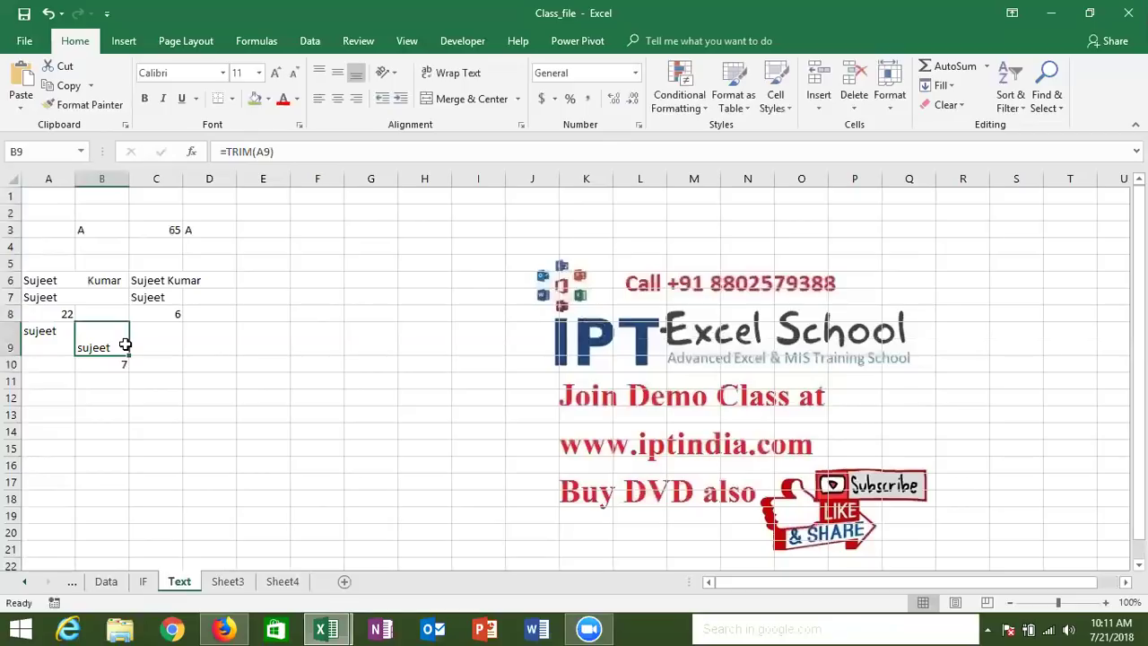
key(Right)
text(=)
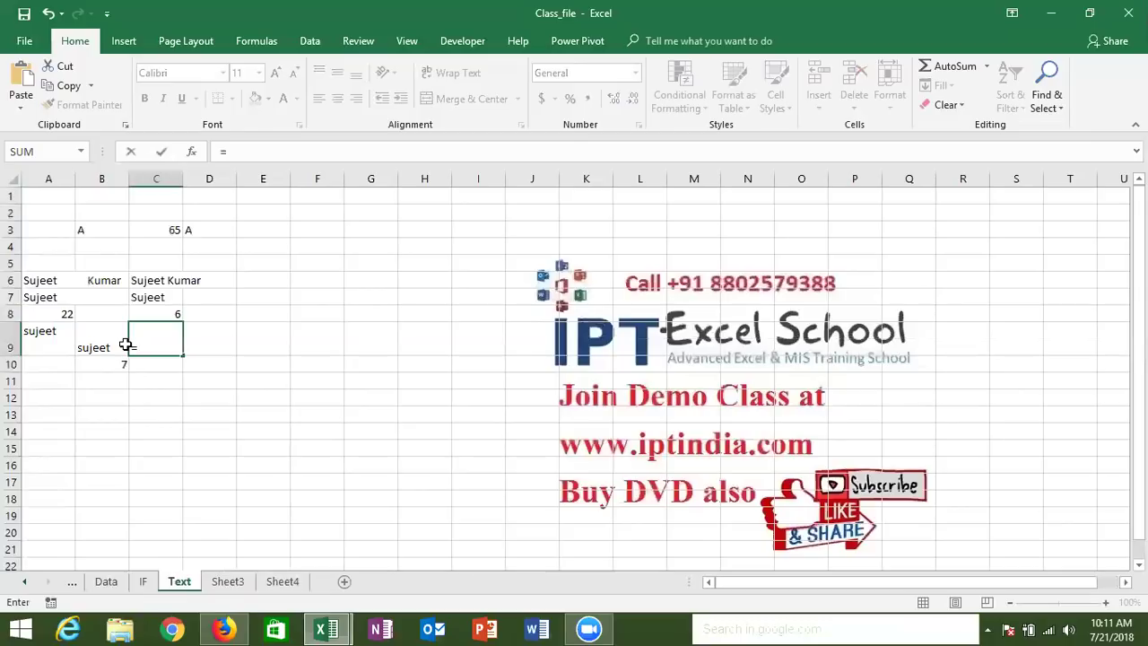
text(cl)
key(Tab)
click(125, 346)
key(Return)
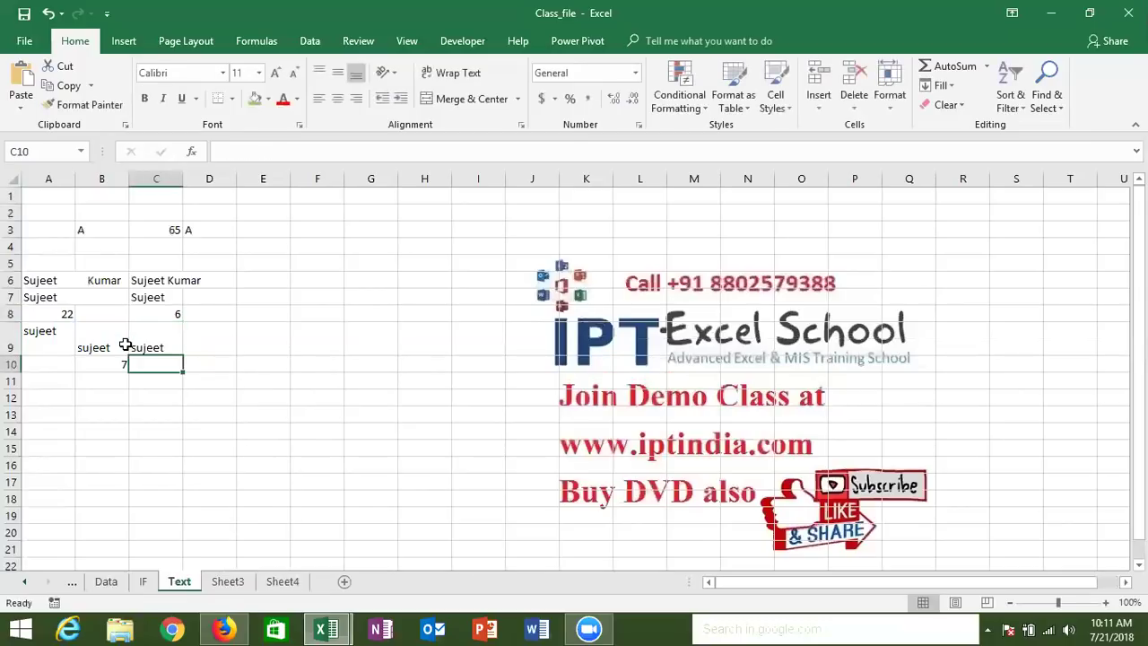
click(49, 378)
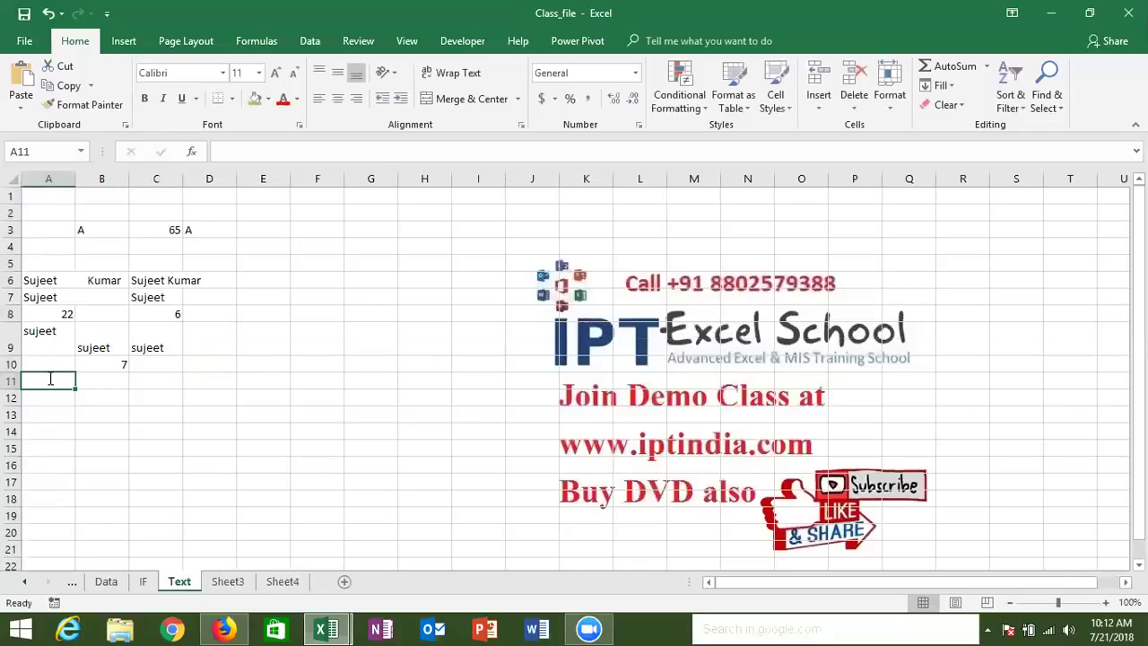
Enter a first and last name on two lines in cell A11.
text(Sujeet)
key(alt+Return)
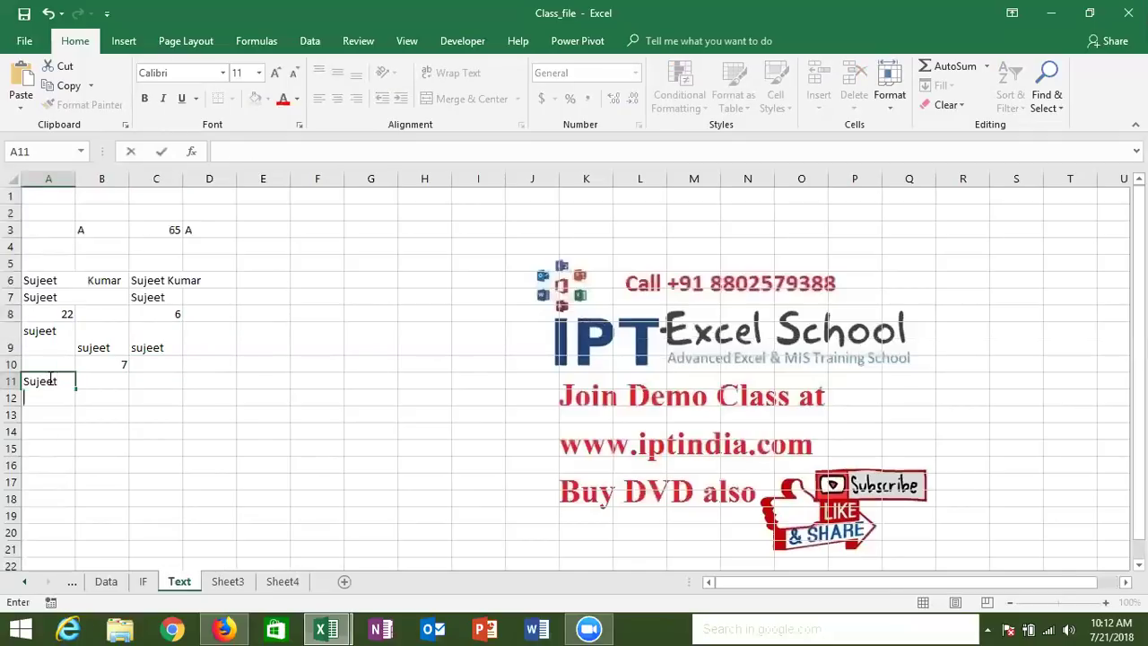
text(Kumar)
key(Tab)
Enter =CLEAN(A11) in B11 to join the name onto one line.
text(=tr)
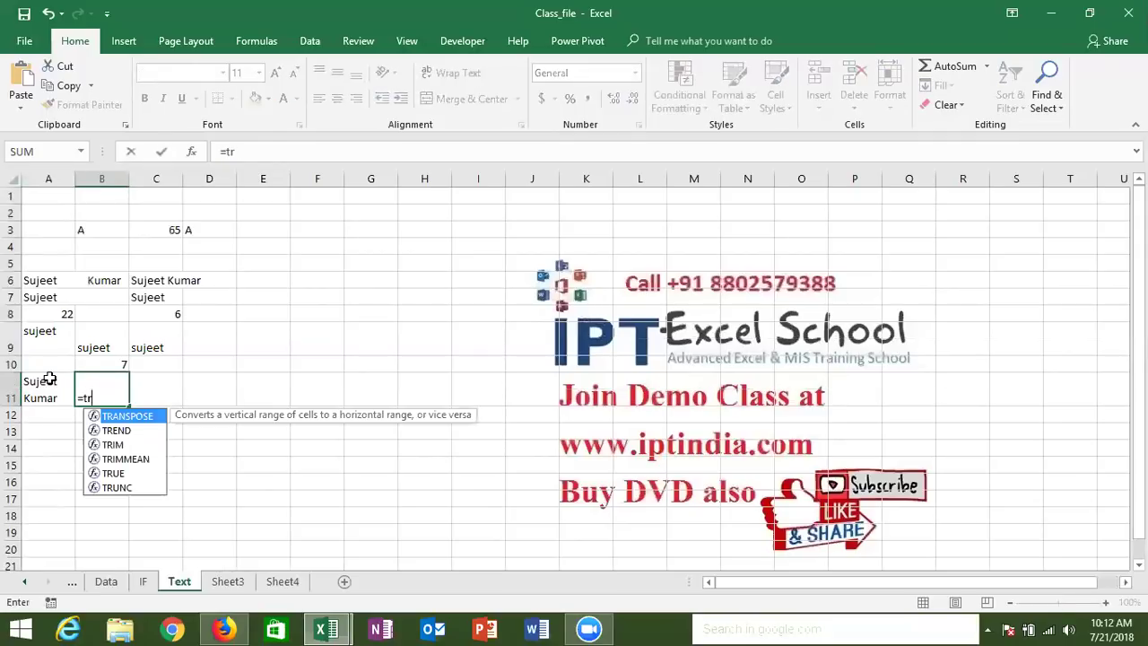
text(i)
key(Tab)
click(51, 379)
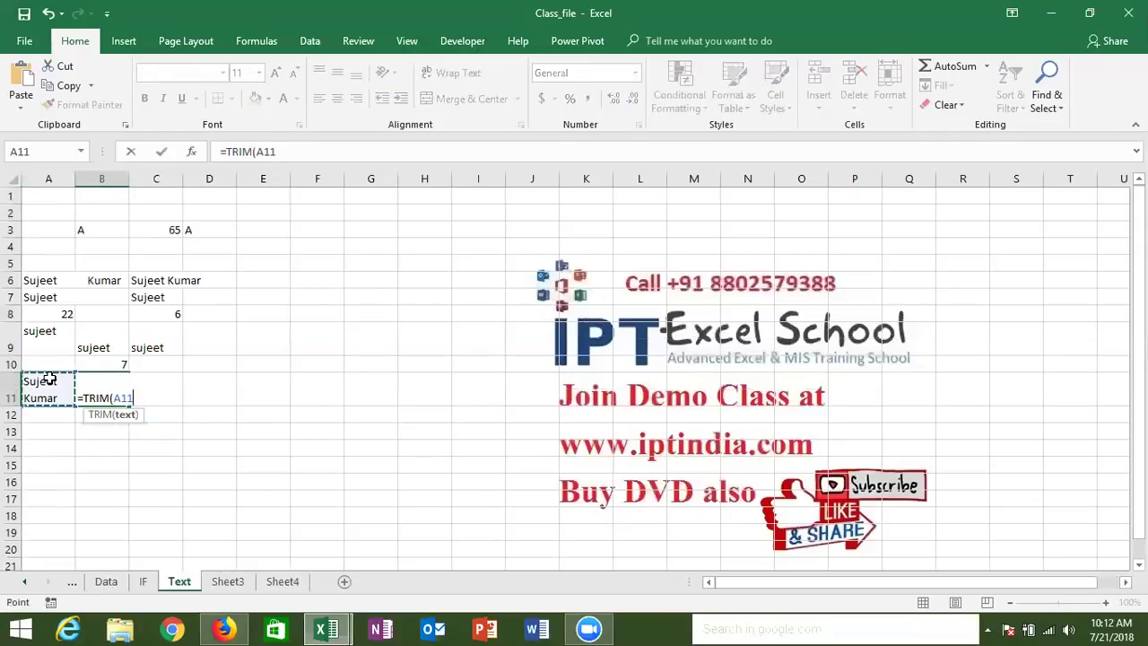
key(BackSpace)
key(BackSpace)
key(BackSpace)
key(BackSpace)
key(BackSpace)
key(BackSpace)
text(cl)
key(Tab)
click(49, 380)
key(Return)
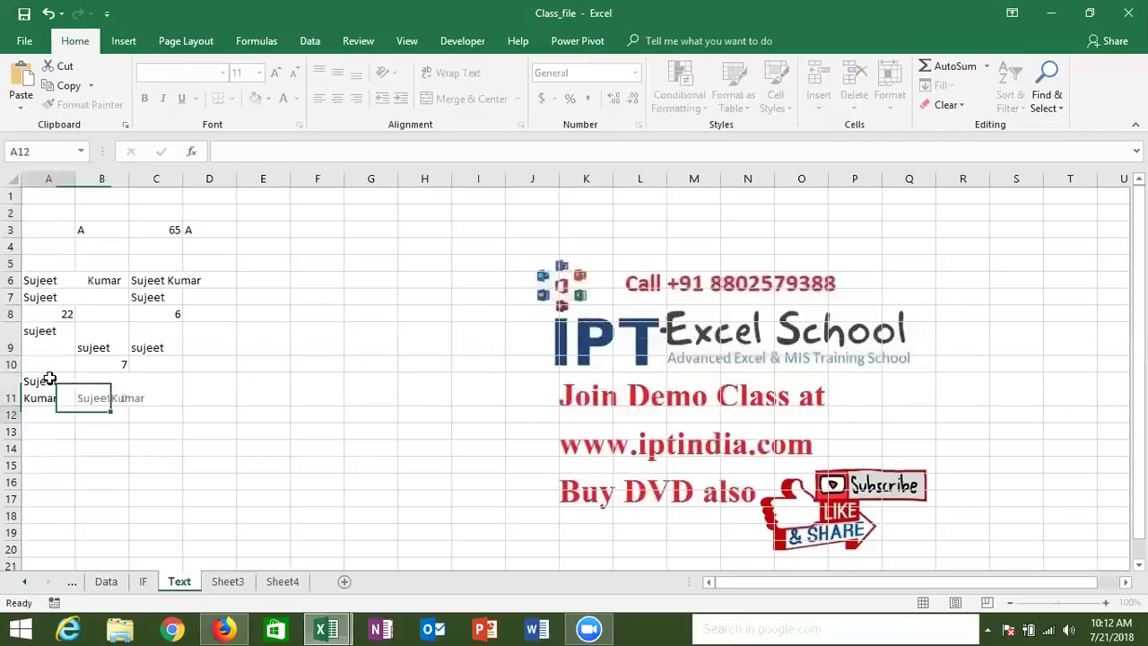
click(49, 379)
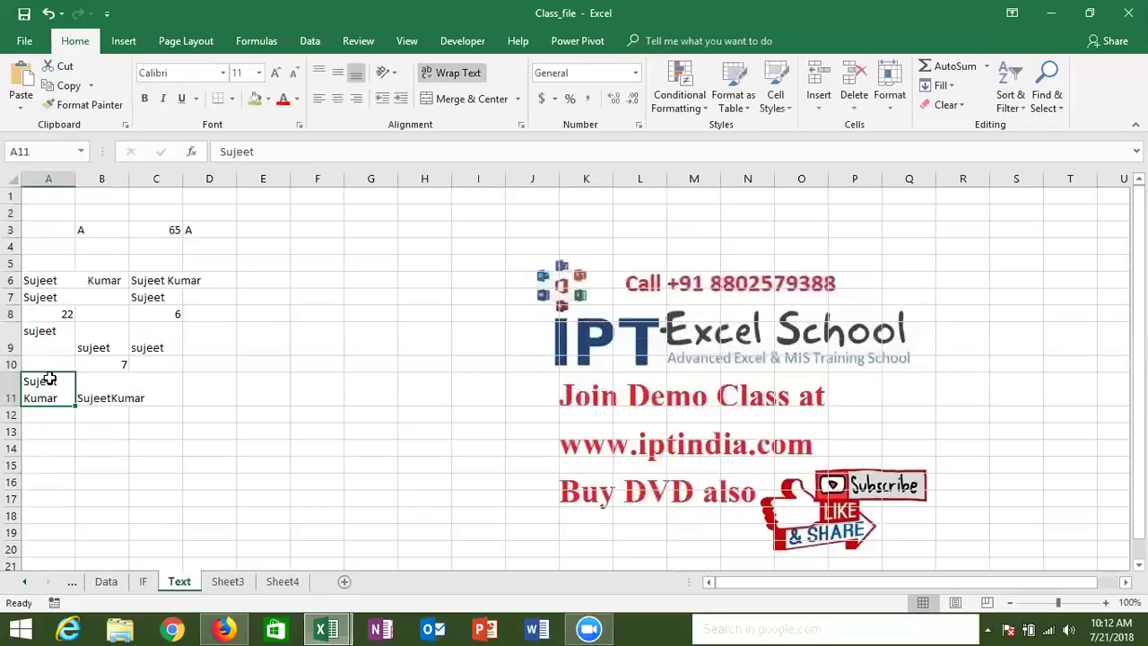
Test =LEN(B11) in B12, then delete it, leaving B12 empty.
click(111, 410)
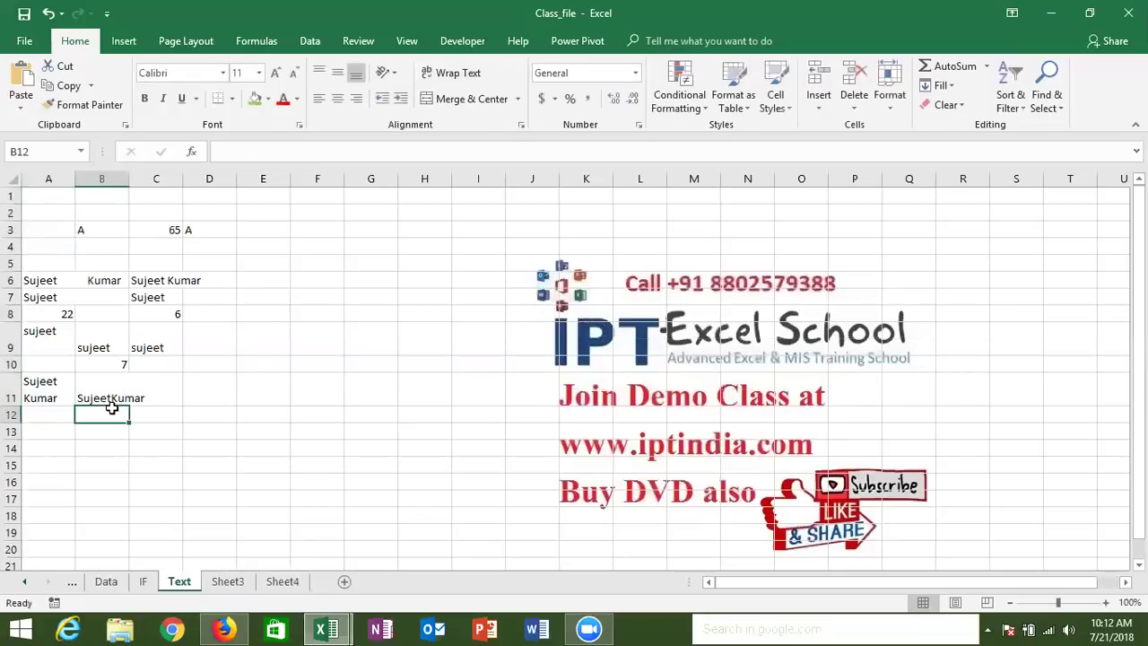
text(=len()
click(111, 400)
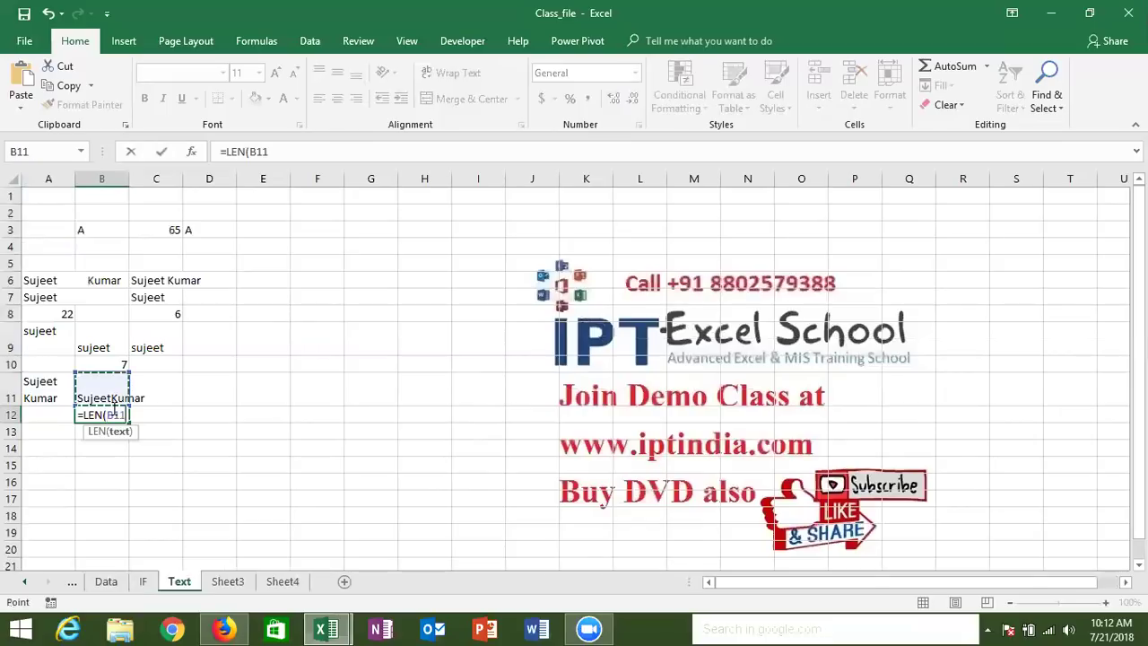
key(Return)
click(111, 409)
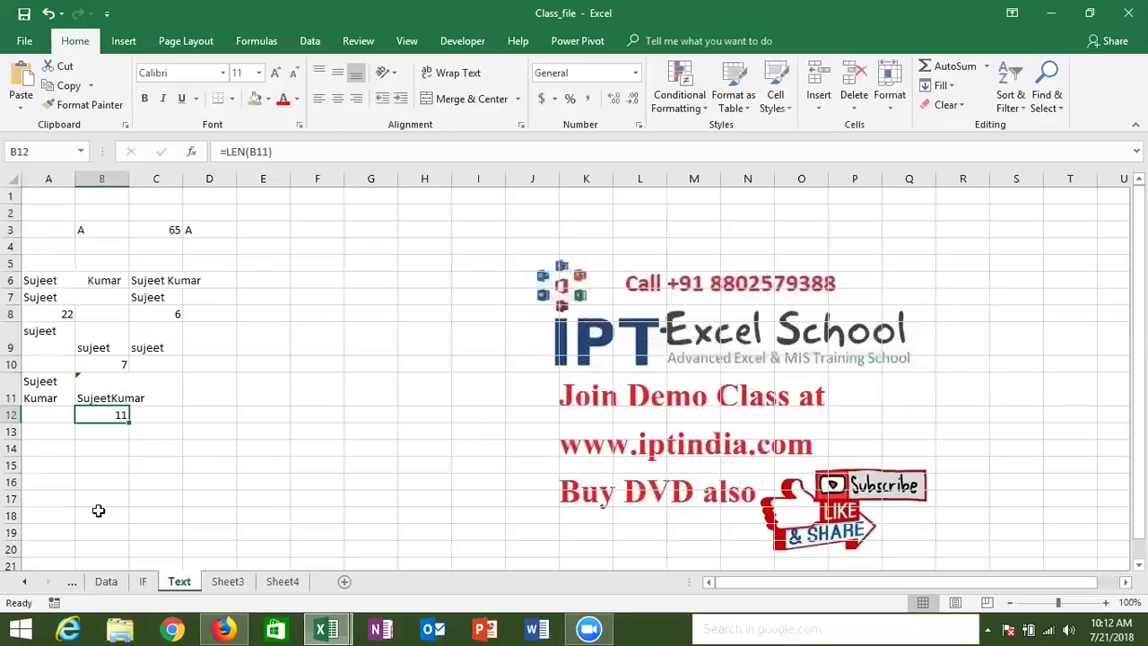
key(Delete)
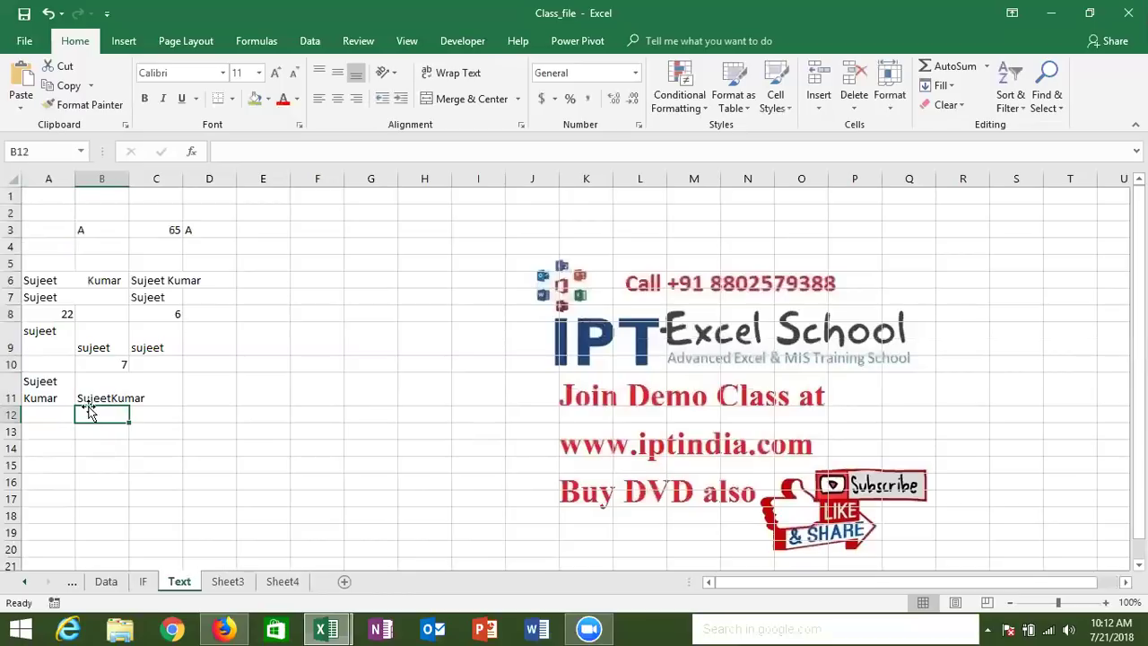
click(101, 395)
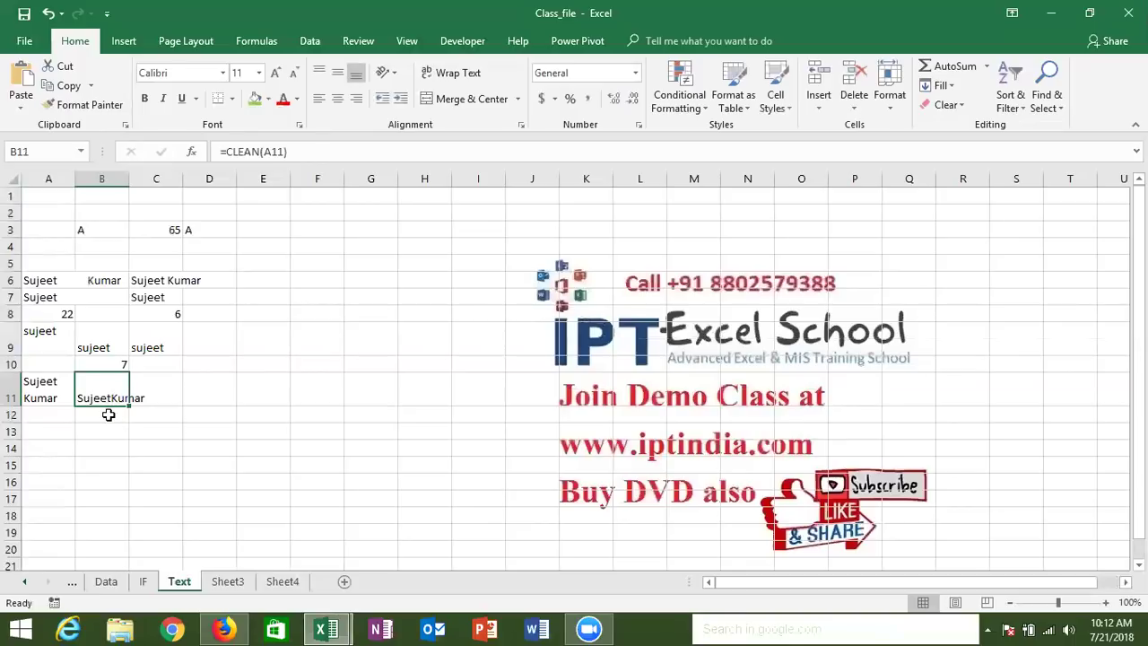
Enter 723.632.963 in H1 and =SUBSTITUTE(H1,".","-") in H2.
click(429, 195)
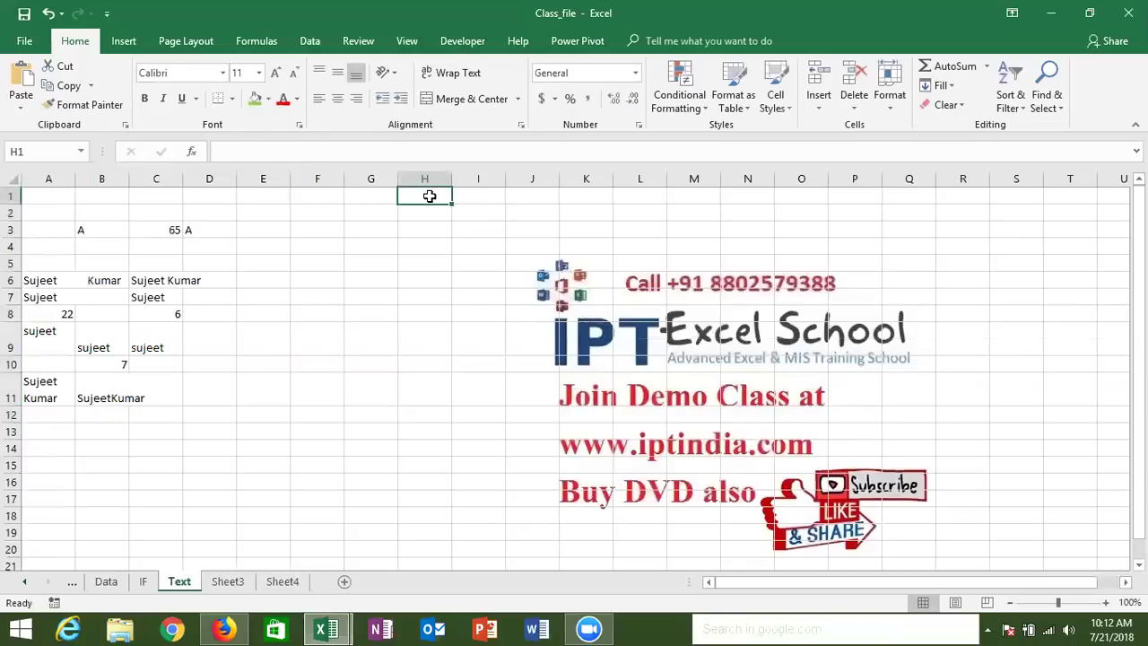
text(723.632.963)
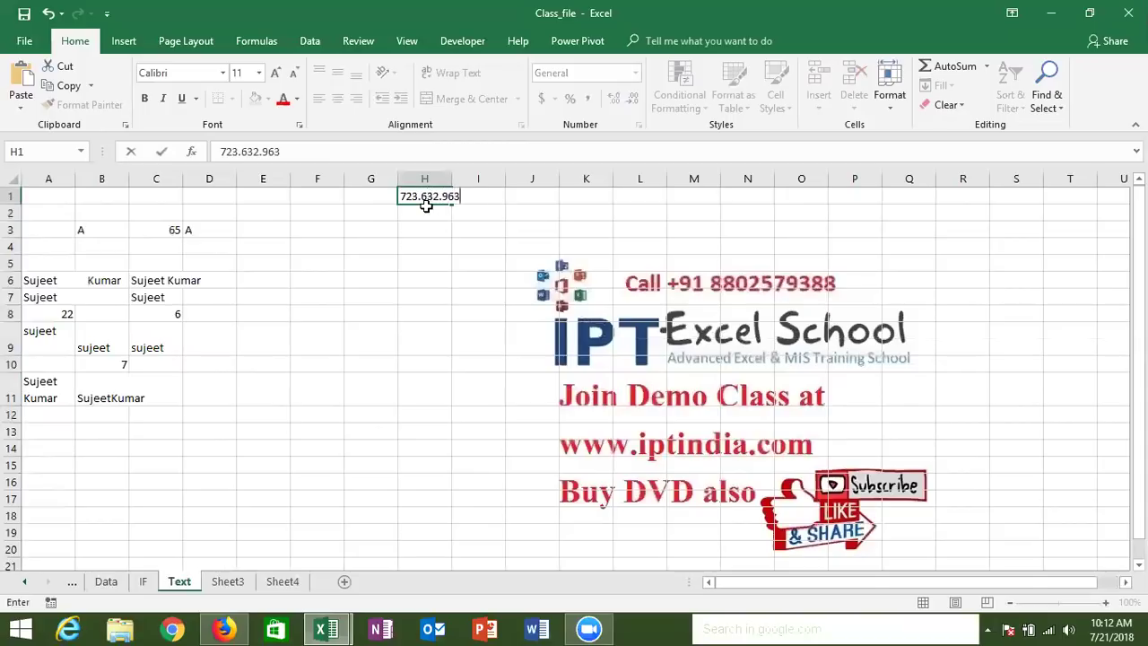
key(Return)
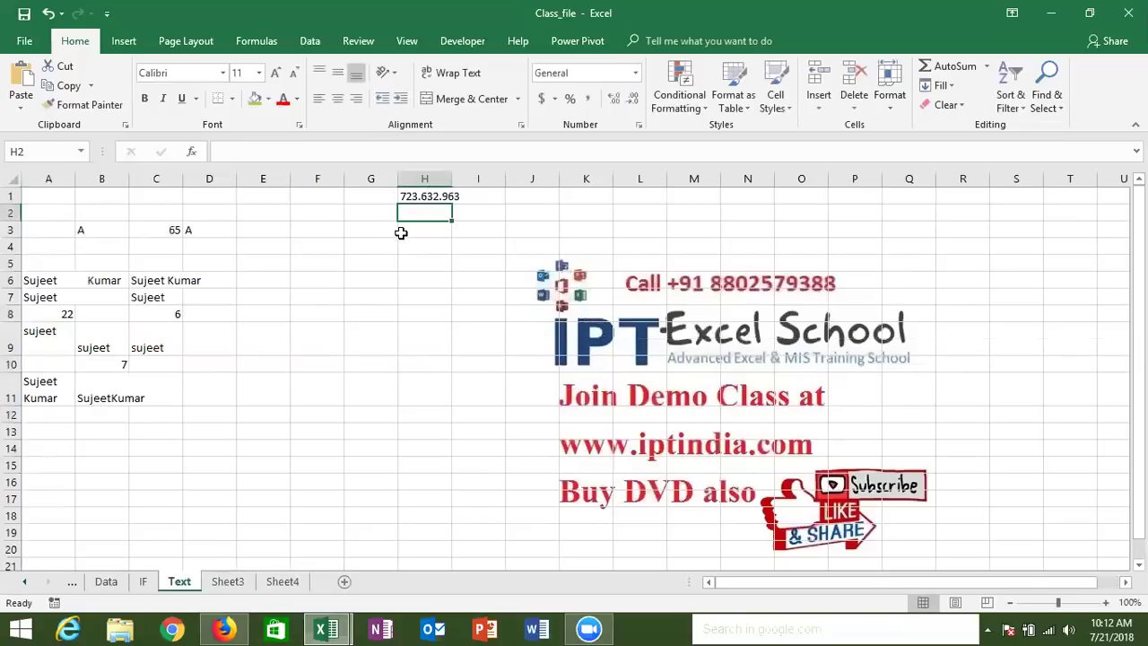
text(=)
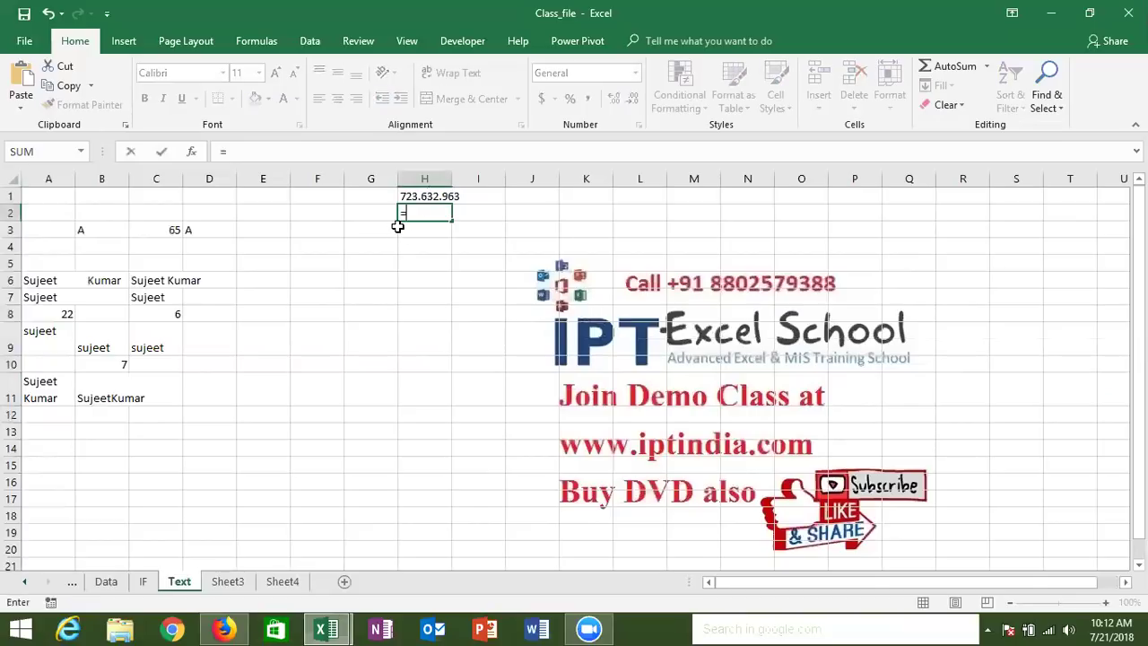
text(sub)
key(Tab)
key(Up)
text(,)
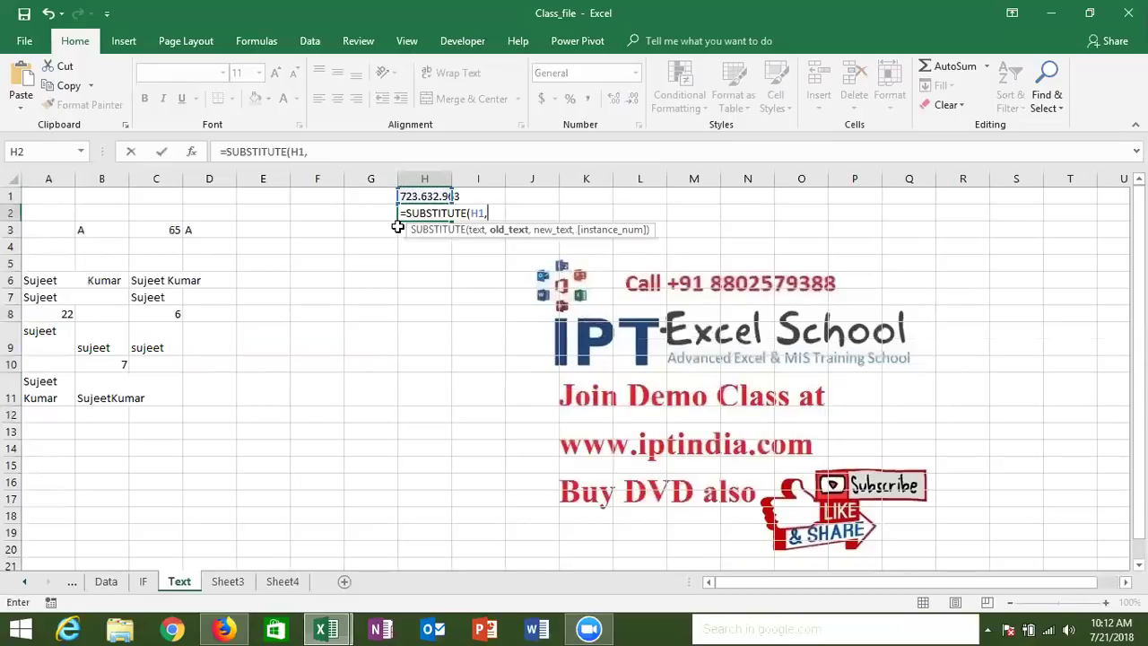
text("-)
key(BackSpace)
text(.","-")
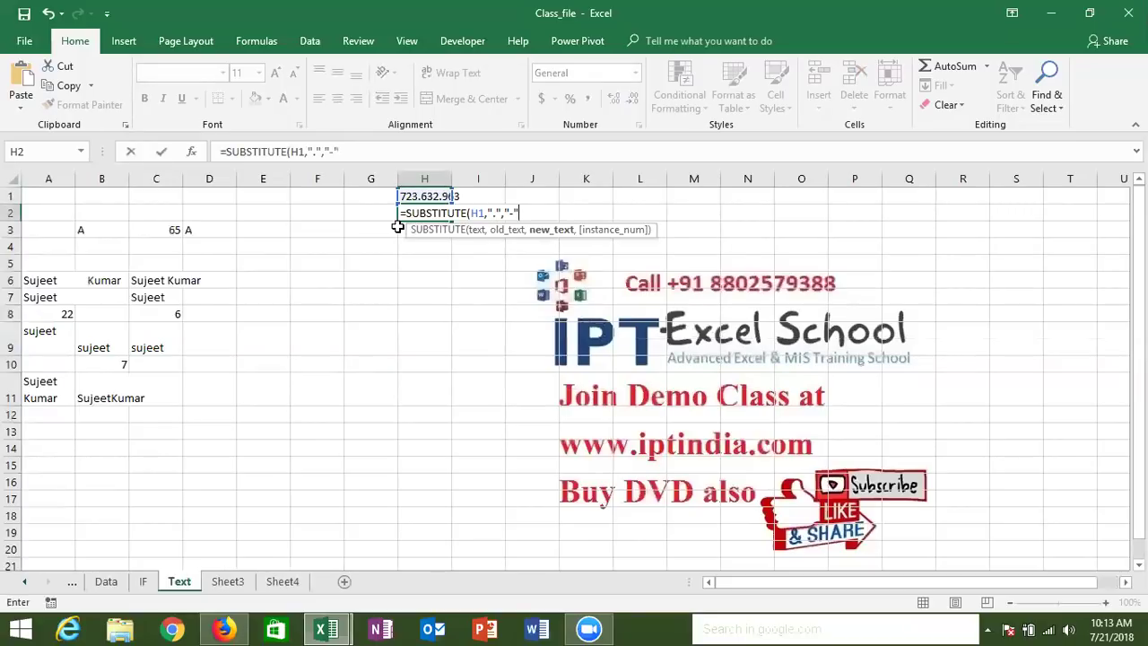
key(ctrl+Return)
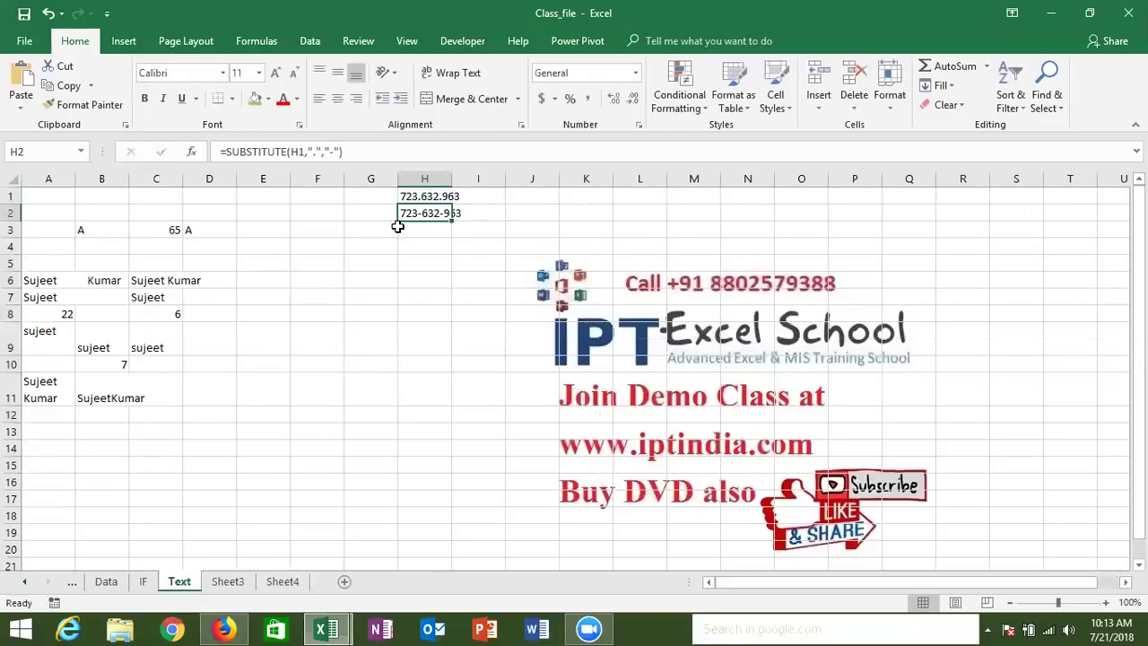
Try the H2 SUBSTITUTE formula with instance numbers 1 and then 2.
double_click(422, 215)
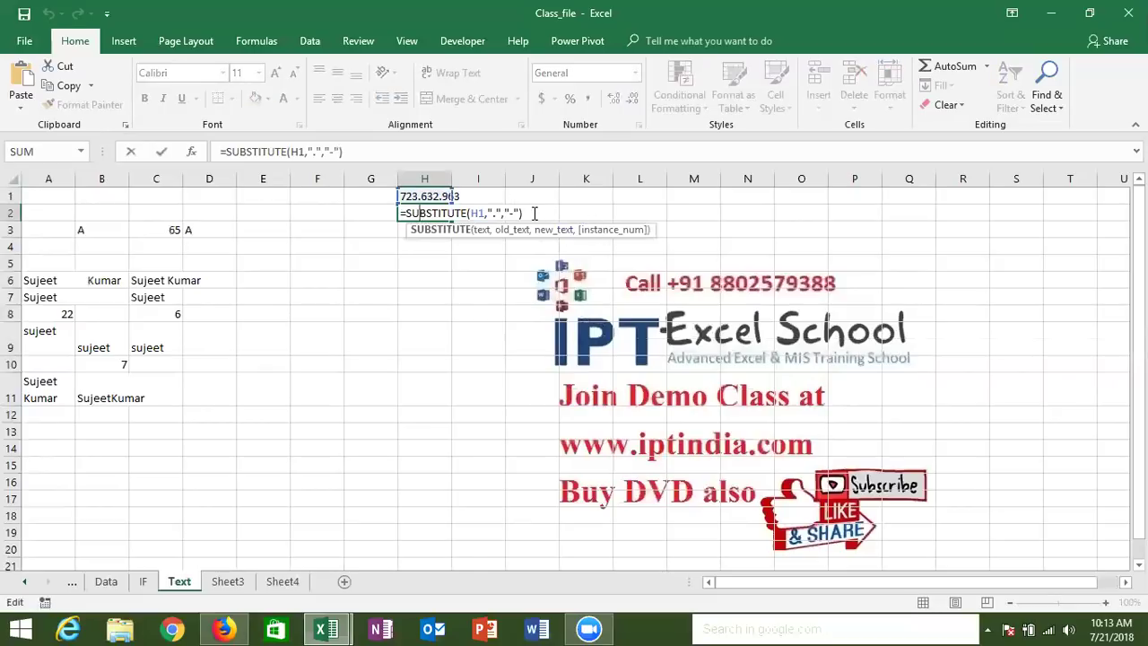
click(533, 213)
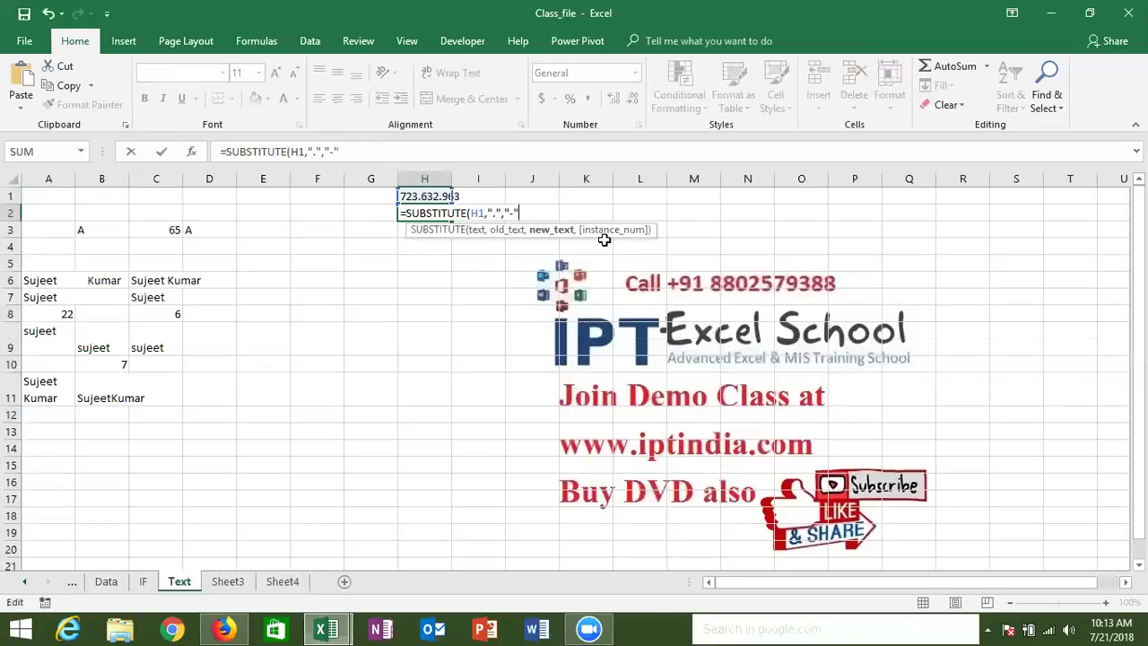
text(,)
text(")
text(-)
key(BackSpace)
key(BackSpace)
text(1)
key(Return)
key(Up)
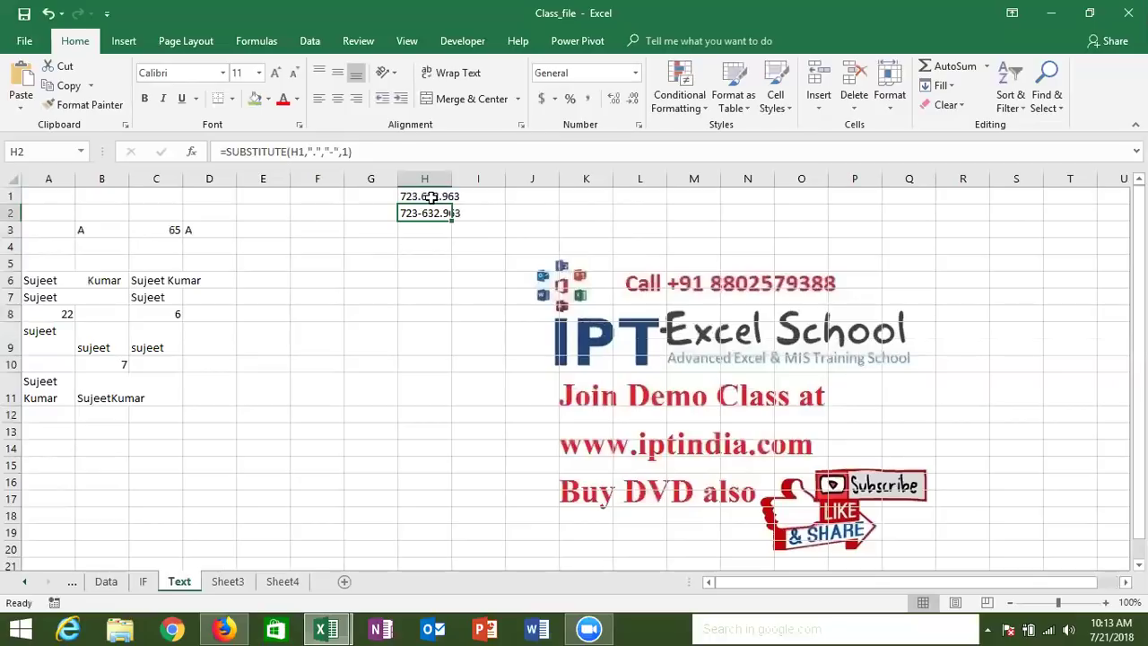
click(348, 154)
key(BackSpace)
text(2)
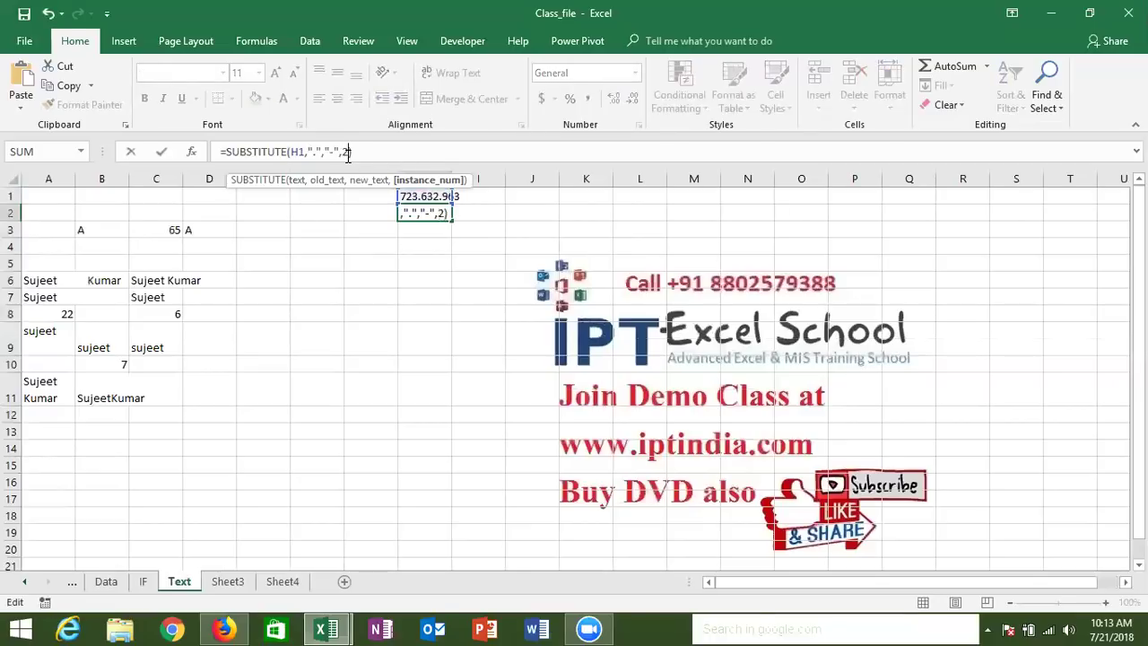
key(Return)
key(Up)
Remove the instance number so H2 replaces every dot, giving 723-632-963.
click(347, 155)
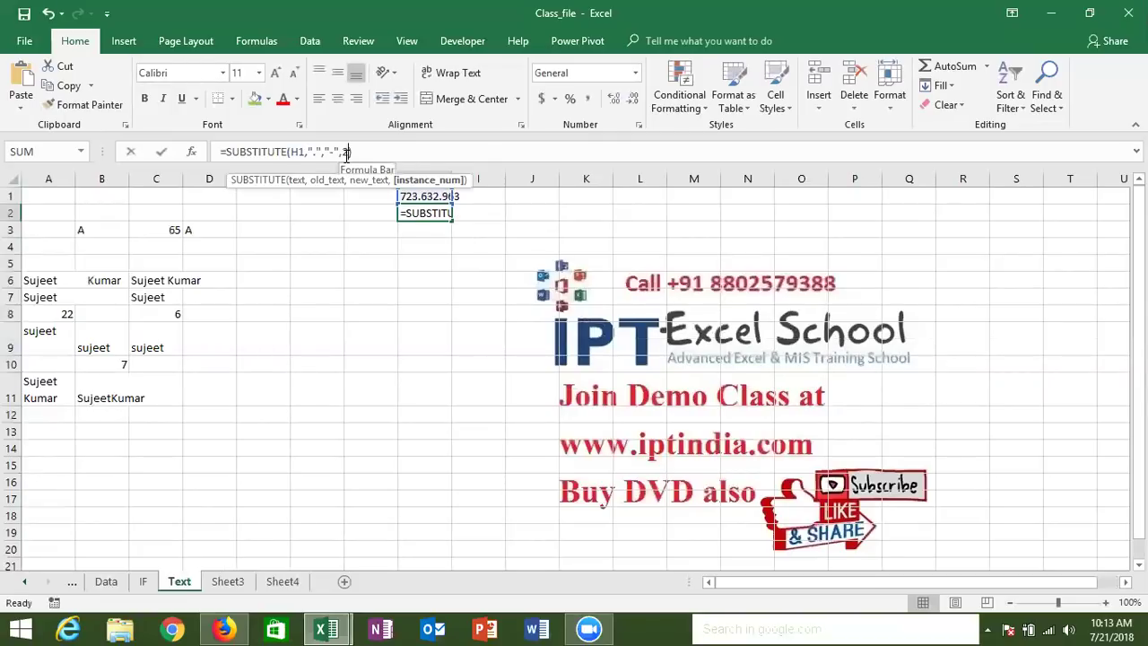
key(BackSpace)
key(BackSpace)
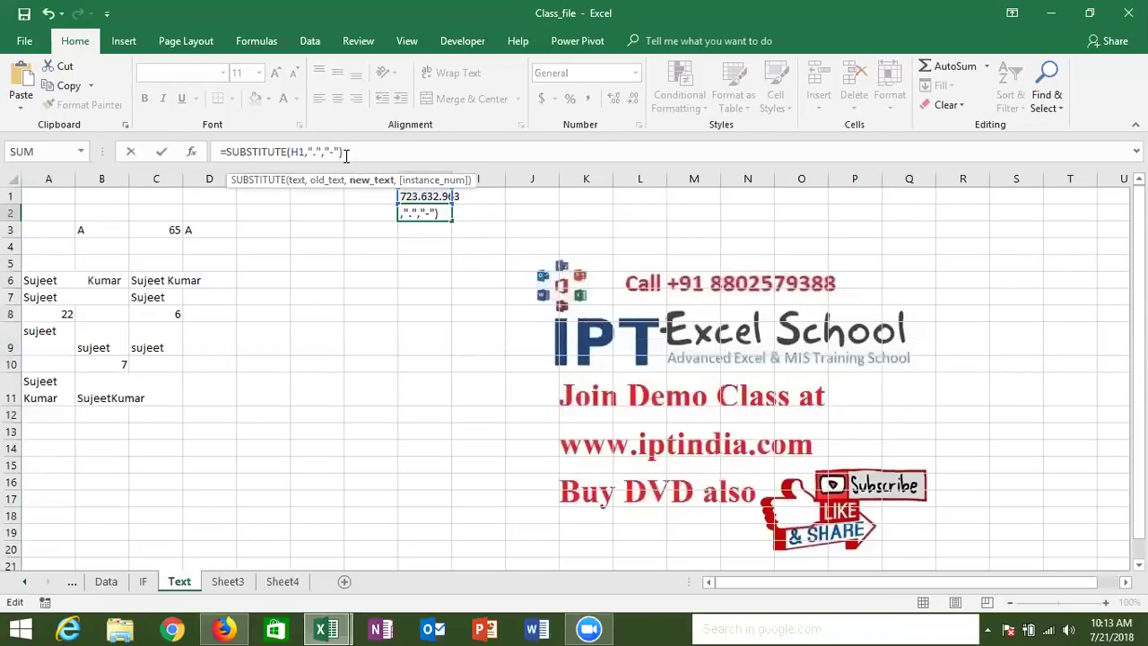
key(Return)
key(Up)
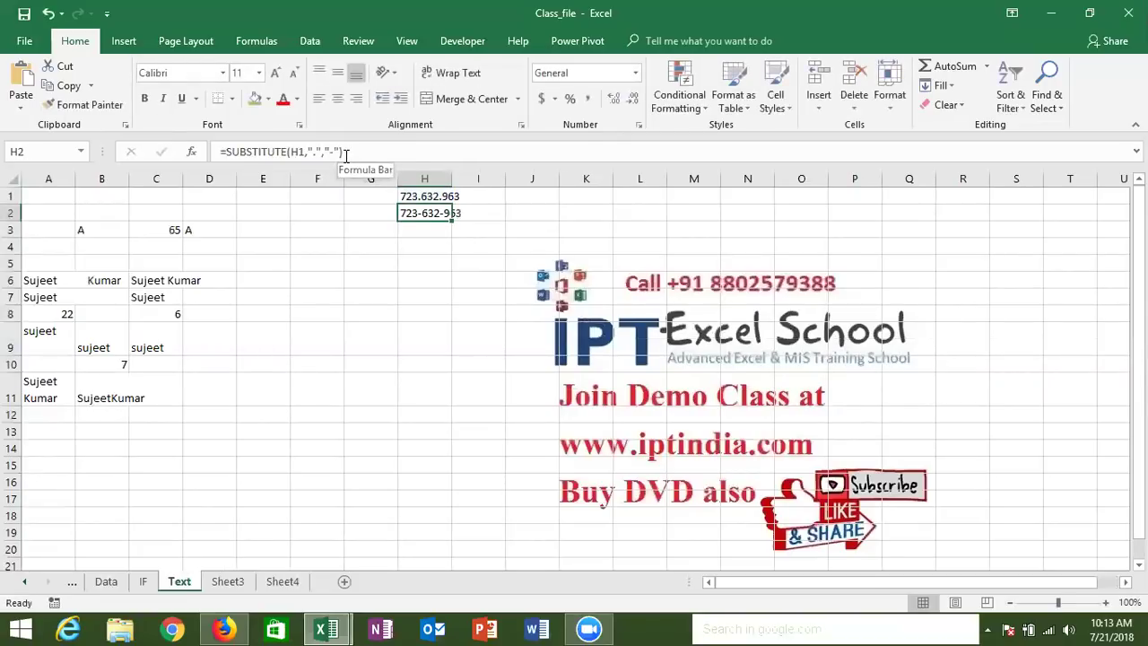
key(Down)
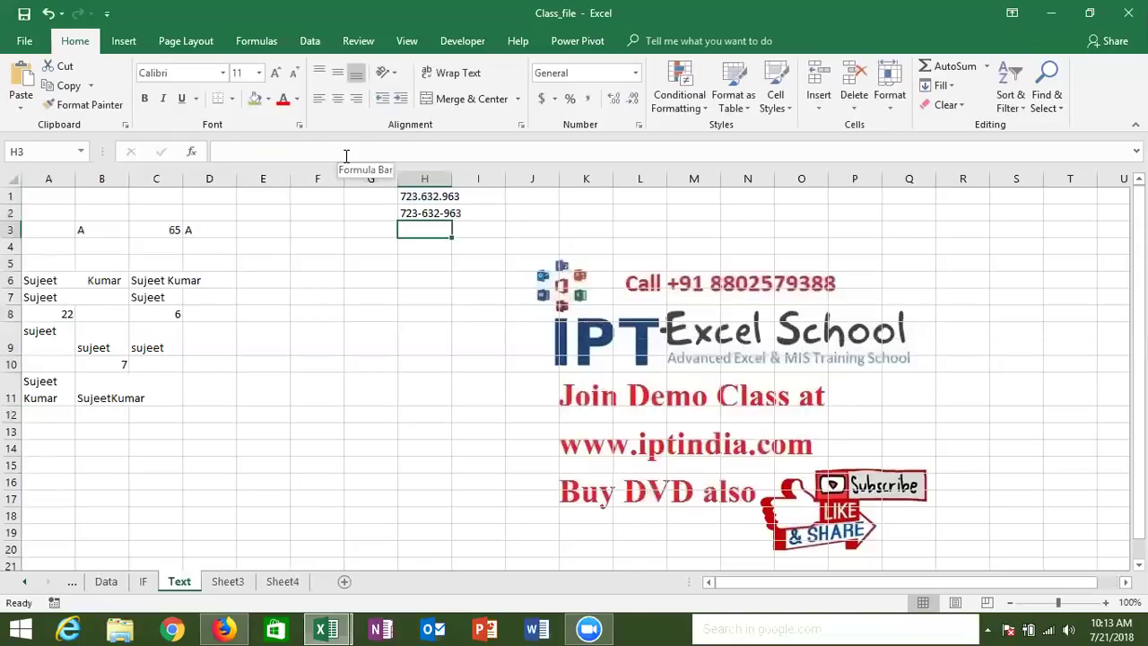
Enter =REPLACE(H1,4,1,"-") in H3 to get 723-632.963, then begin a formula in A13.
text(=re)
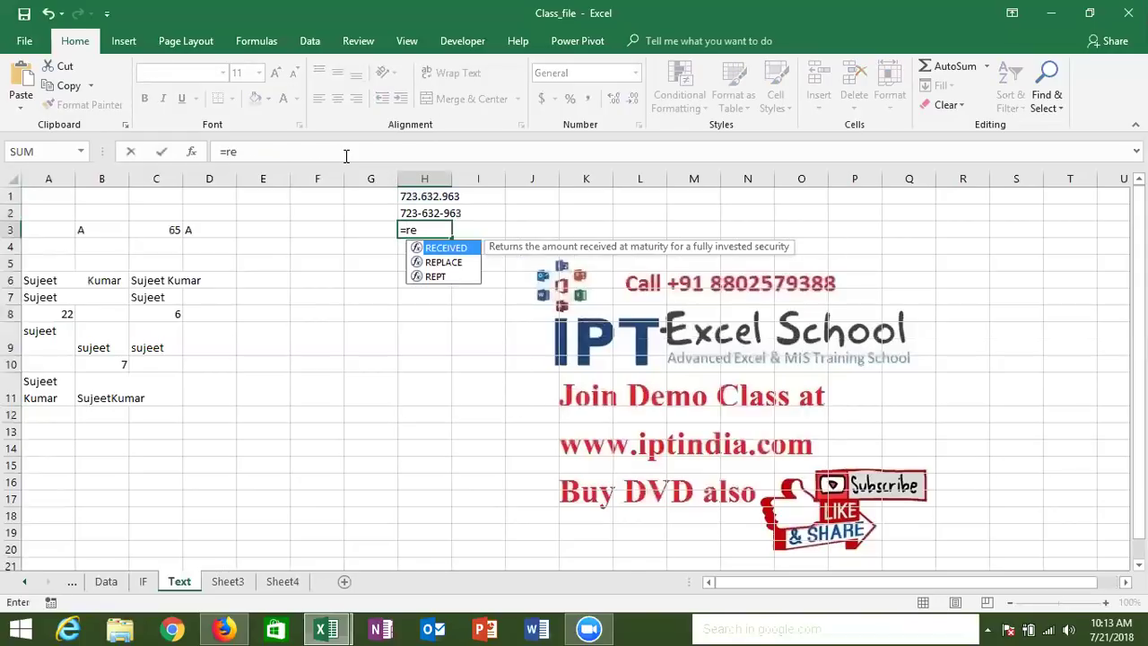
text(pl)
key(Tab)
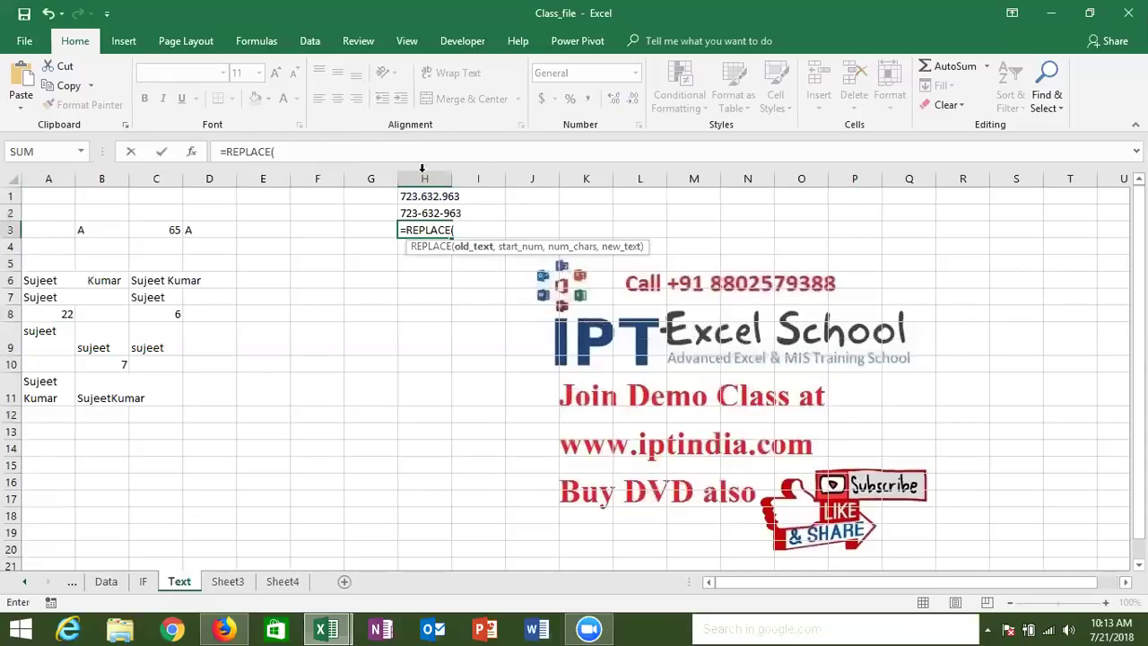
click(418, 197)
text(,)
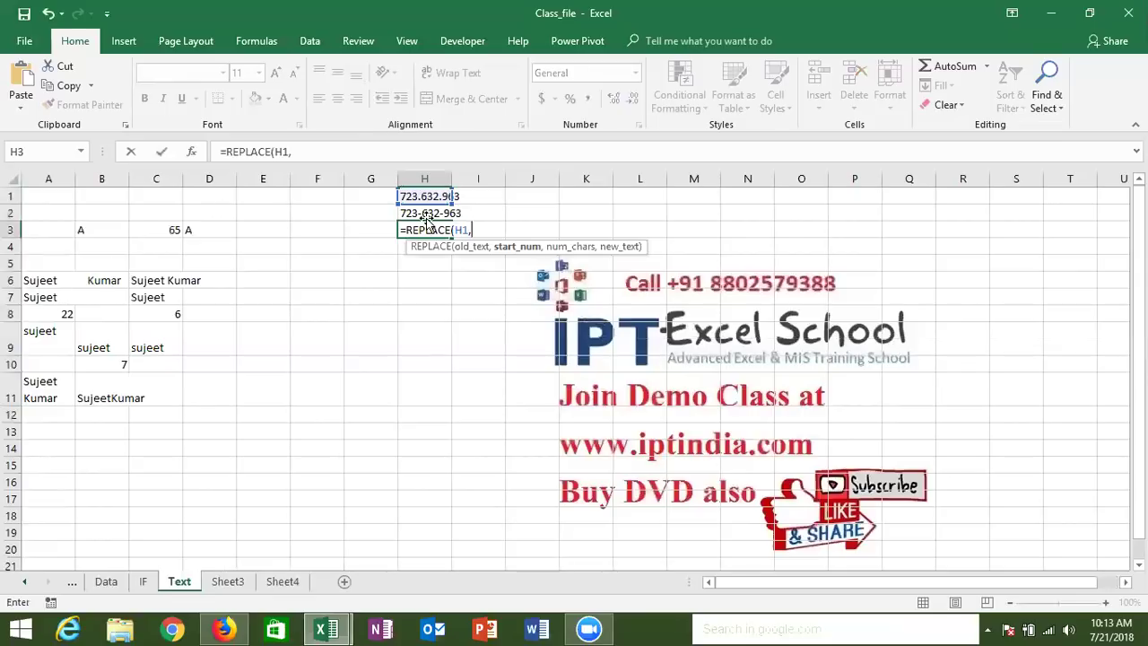
text(4,1,"-)
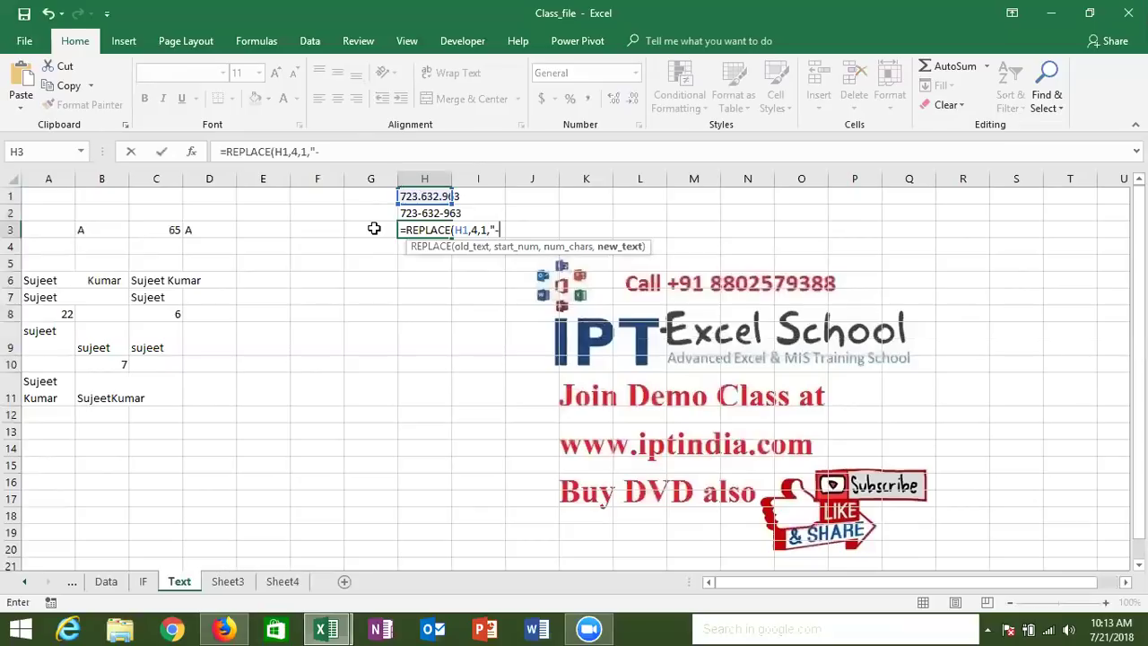
text(")
key(Return)
key(Up)
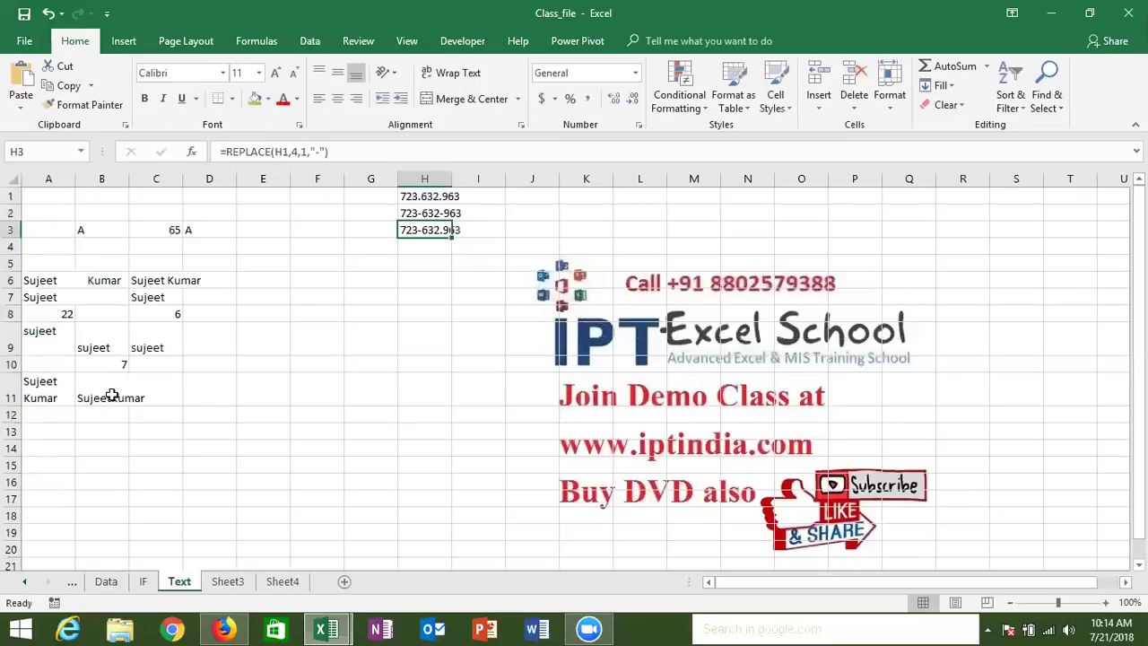
click(53, 431)
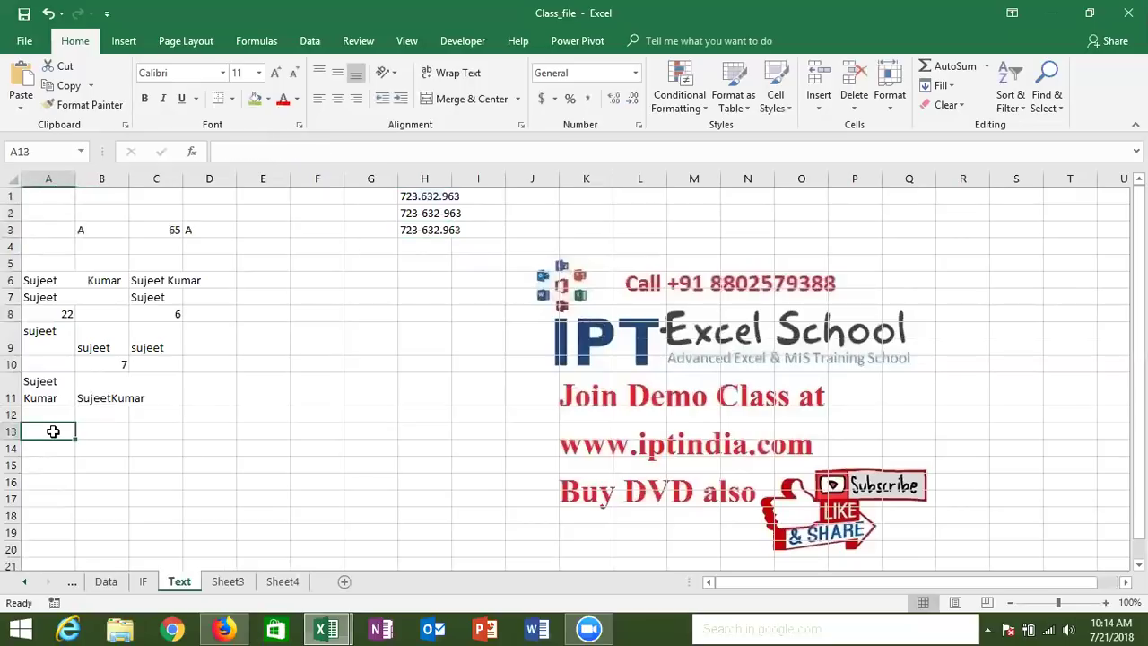
text(=)
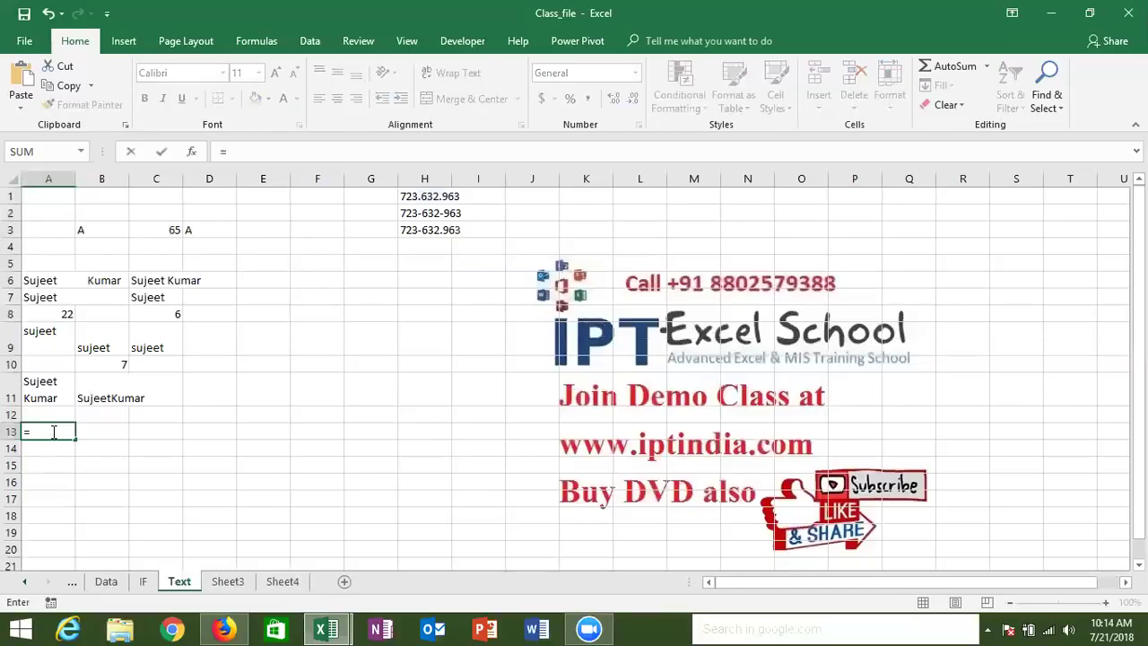
text(su)
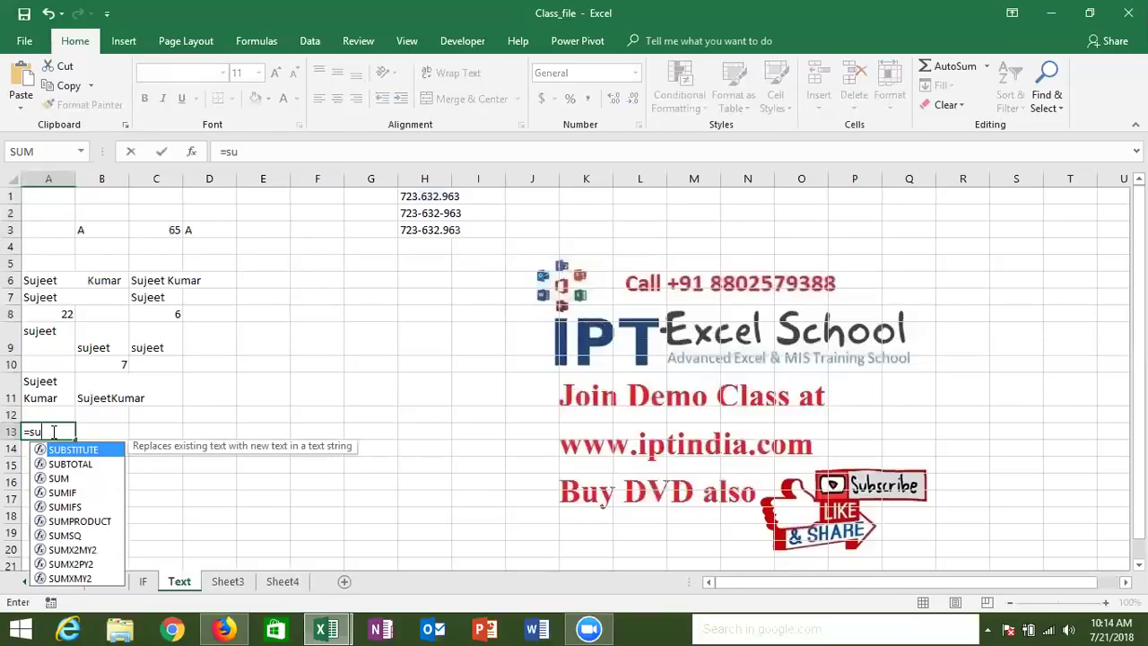
text(b)
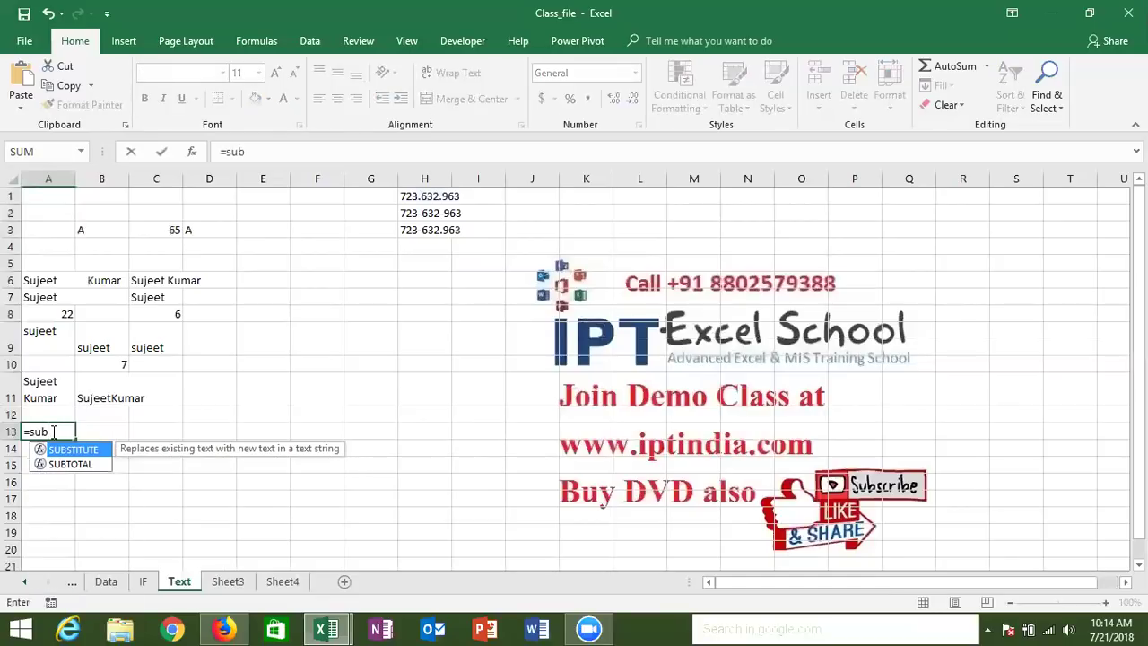
Attempt a SUBSTITUTE formula on A11 in A13, then cancel it.
key(Escape)
key(Escape)
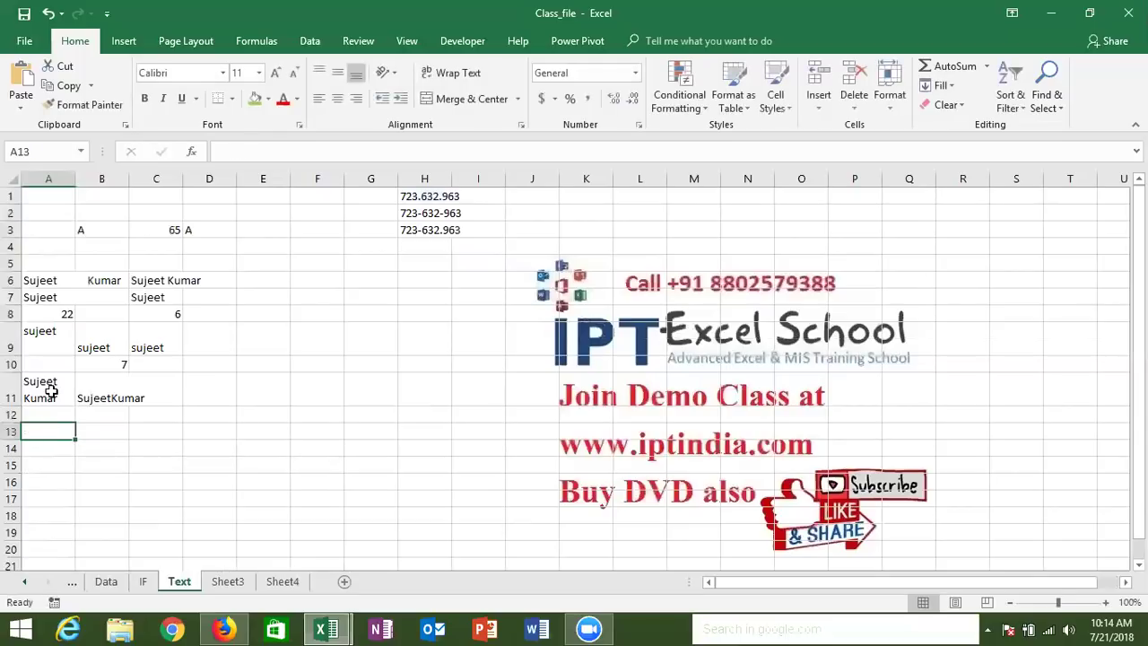
click(51, 390)
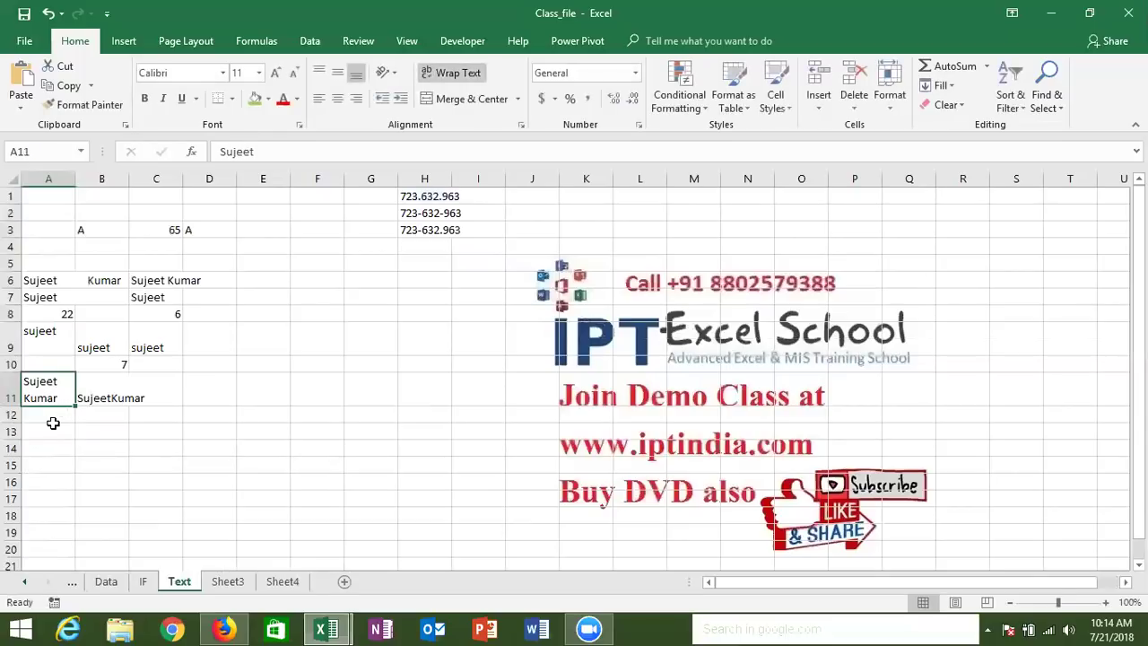
click(47, 433)
text(=su)
key(Tab)
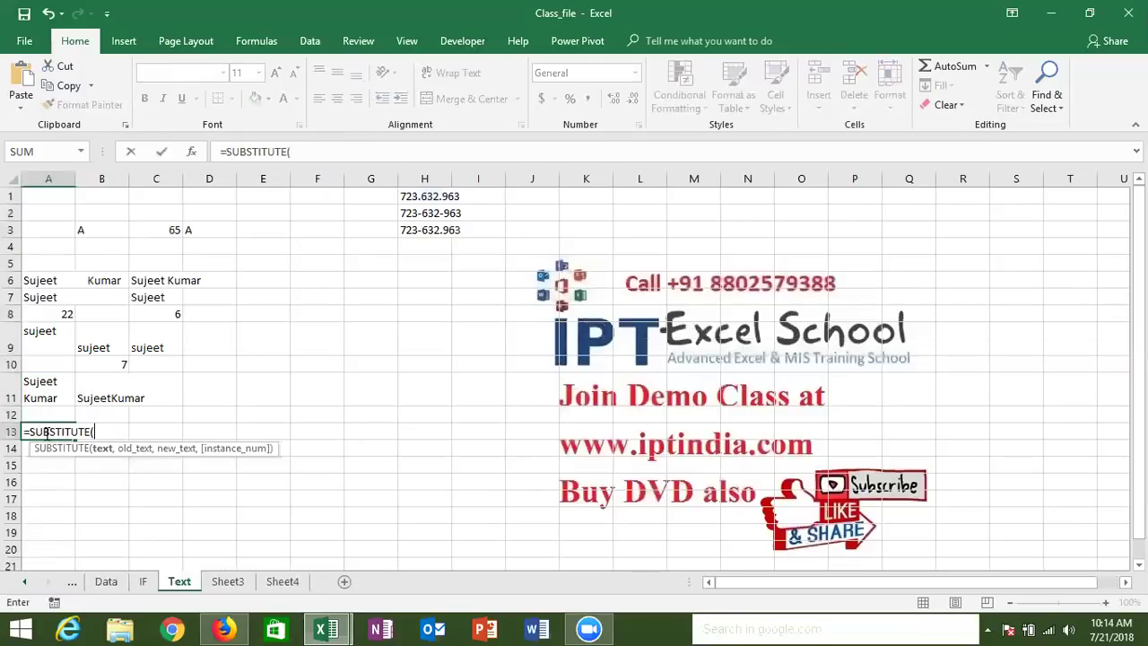
click(43, 397)
text(,")
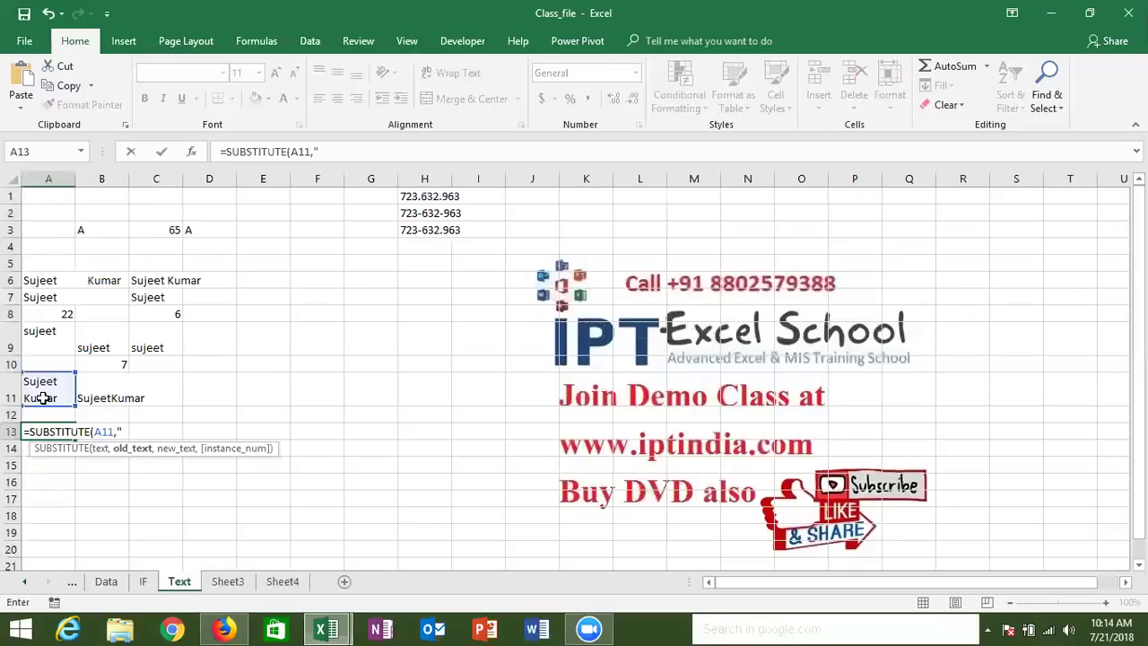
key(alt+Return)
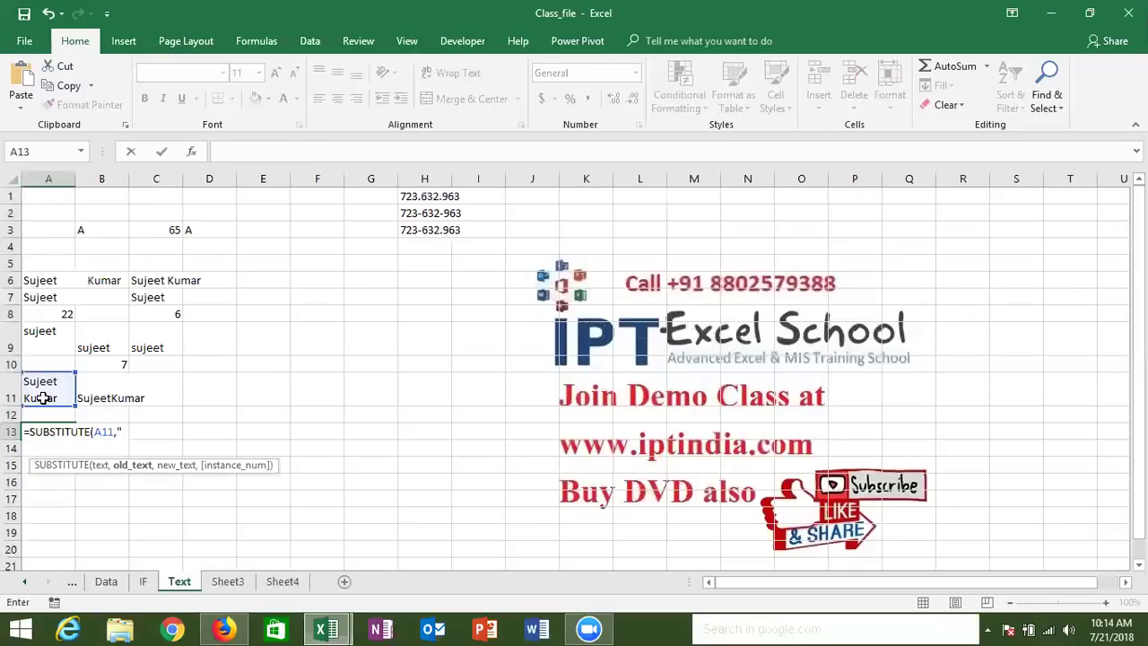
key(Escape)
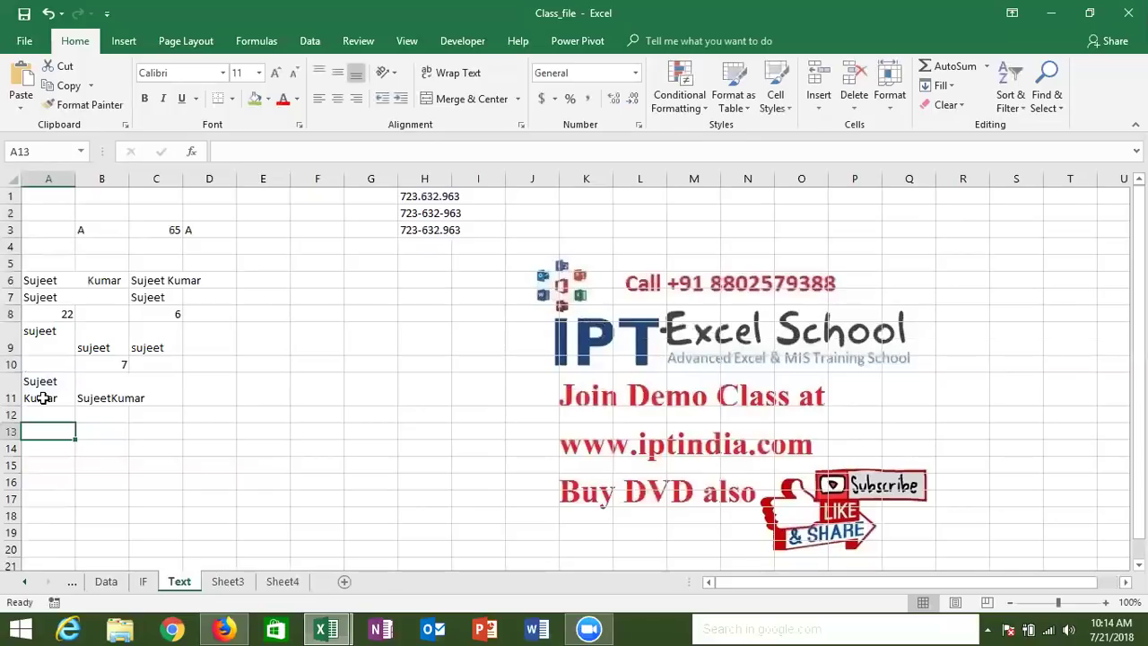
Put a bare line break in A13 and open C3's =CODE(B3) formula.
double_click(50, 430)
key(alt+Return)
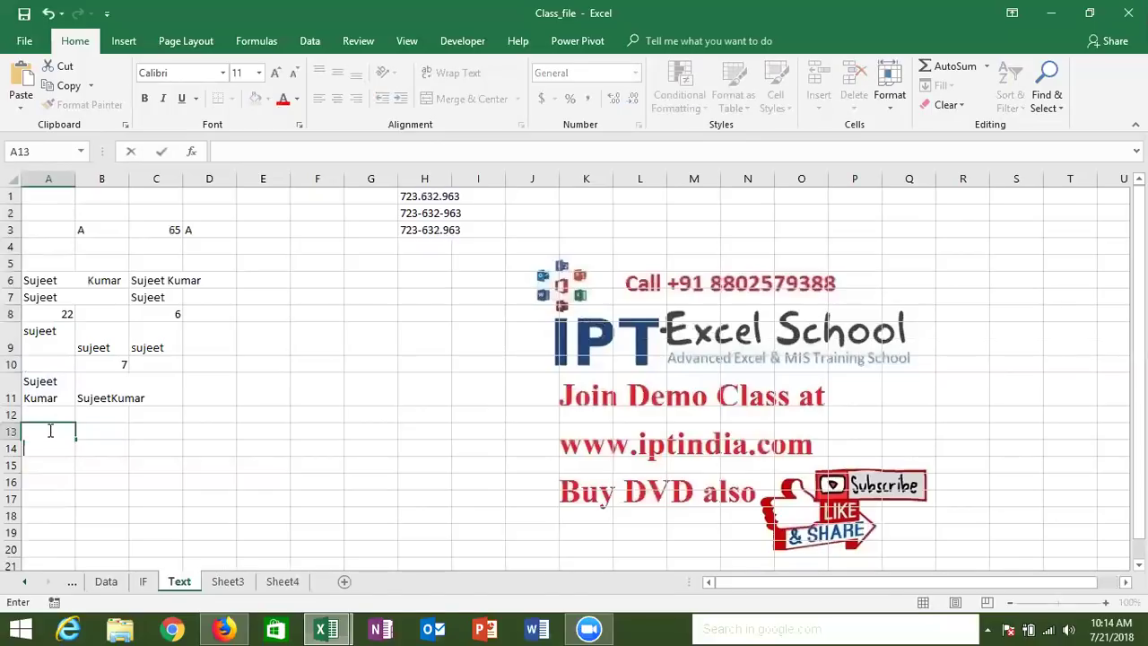
key(Return)
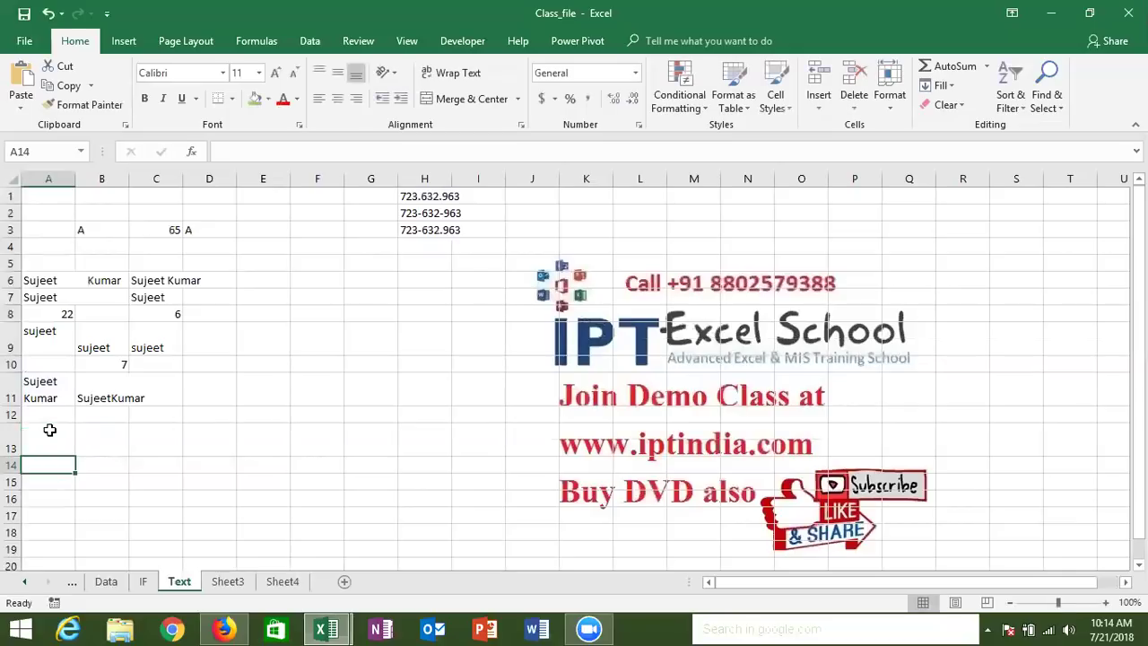
double_click(171, 229)
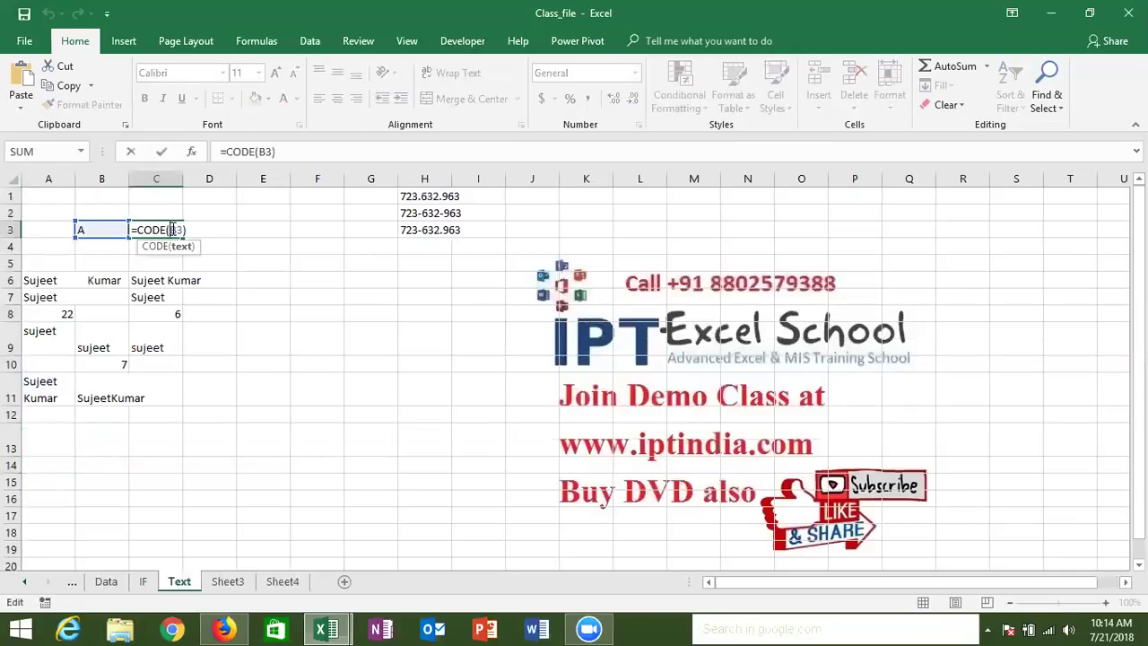
Enter =CODE(A13) in B13, returning 10 for the line break.
key(Escape)
click(90, 444)
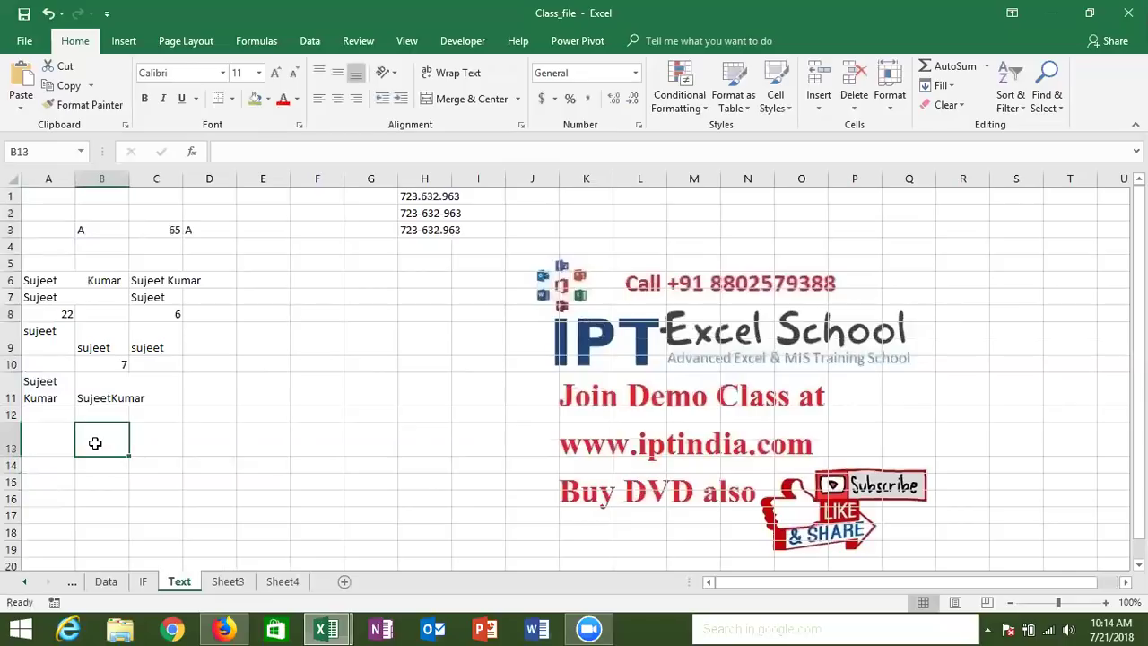
text(=code)
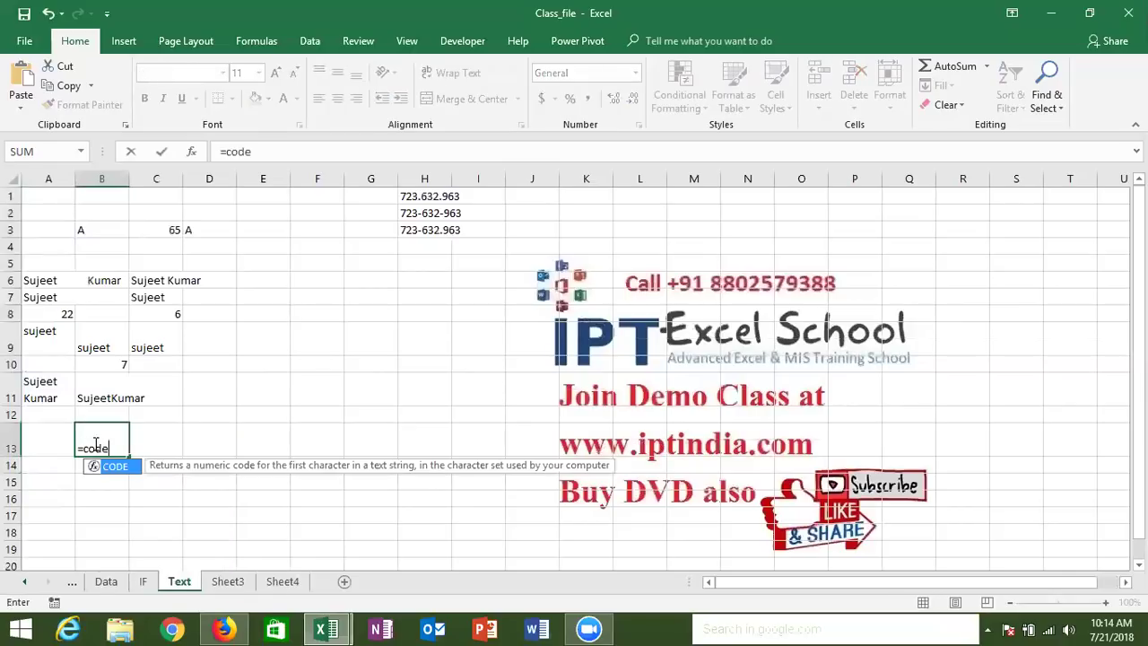
text(()
click(50, 439)
key(Return)
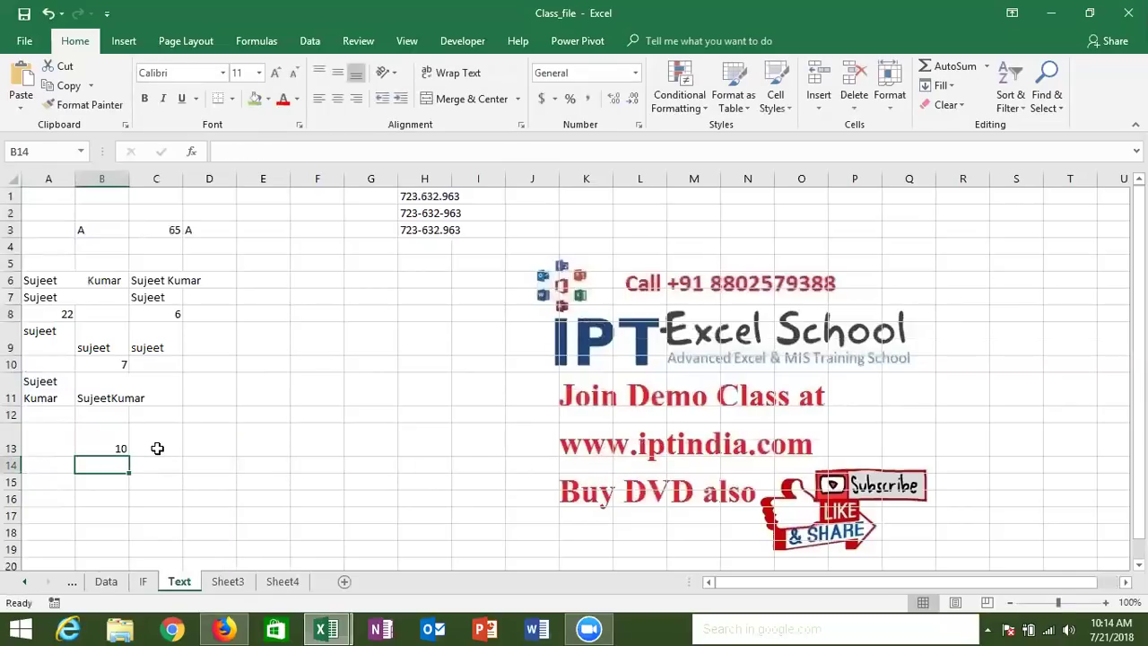
Enter a CHAR formula on B13 in C13, then move back to A14.
click(157, 449)
text(=c)
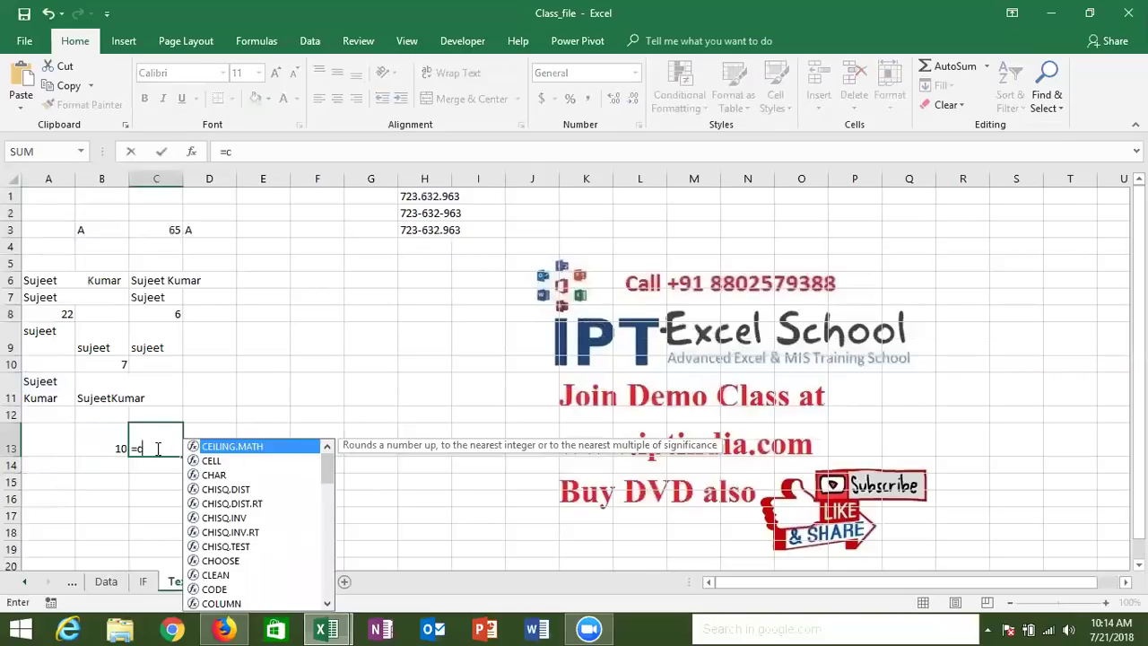
text(h)
key(Tab)
key(Left)
key(Return)
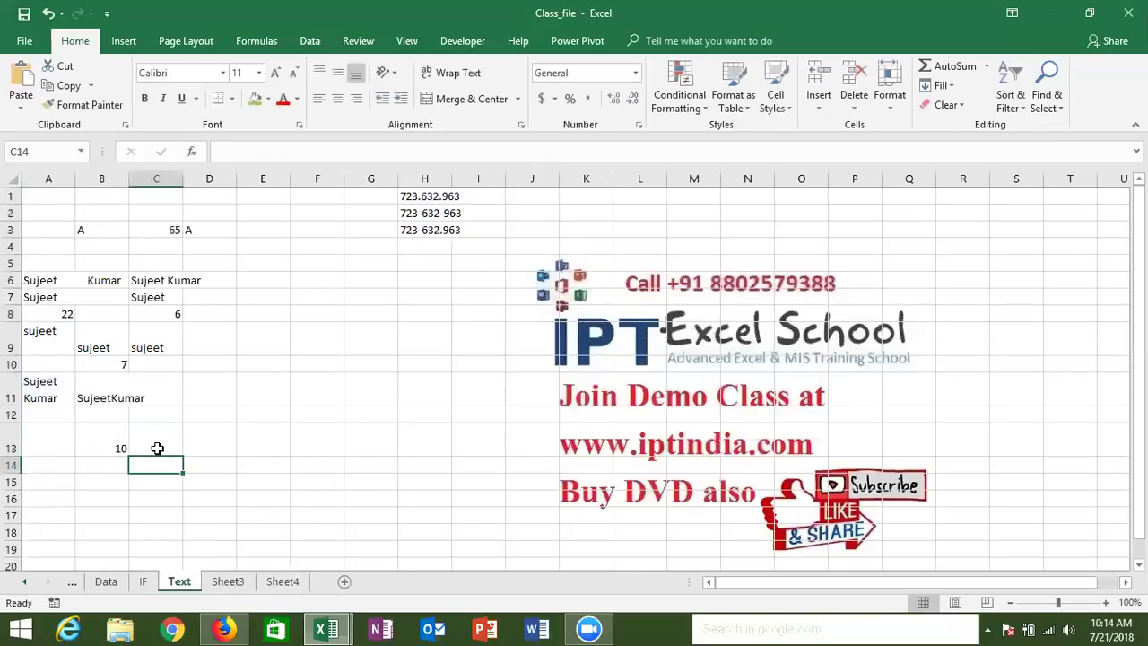
key(Left)
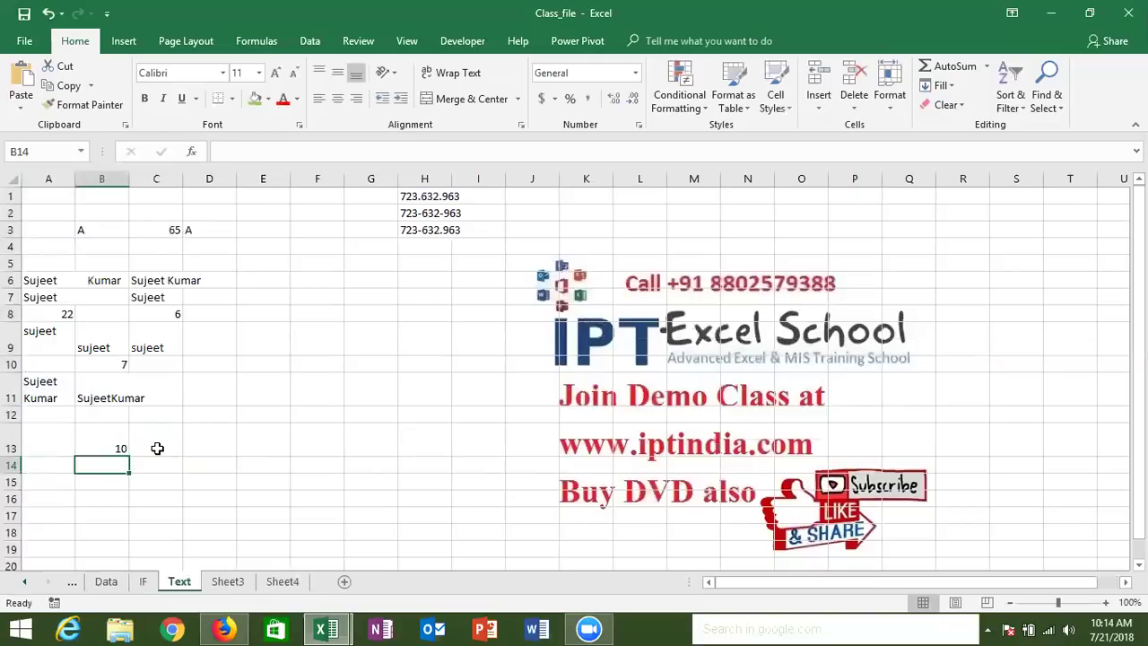
key(Left)
Enter =SUBSTITUTE(A11,CHAR(10)," ") in A15 to join the two-line name with a space.
key(Down)
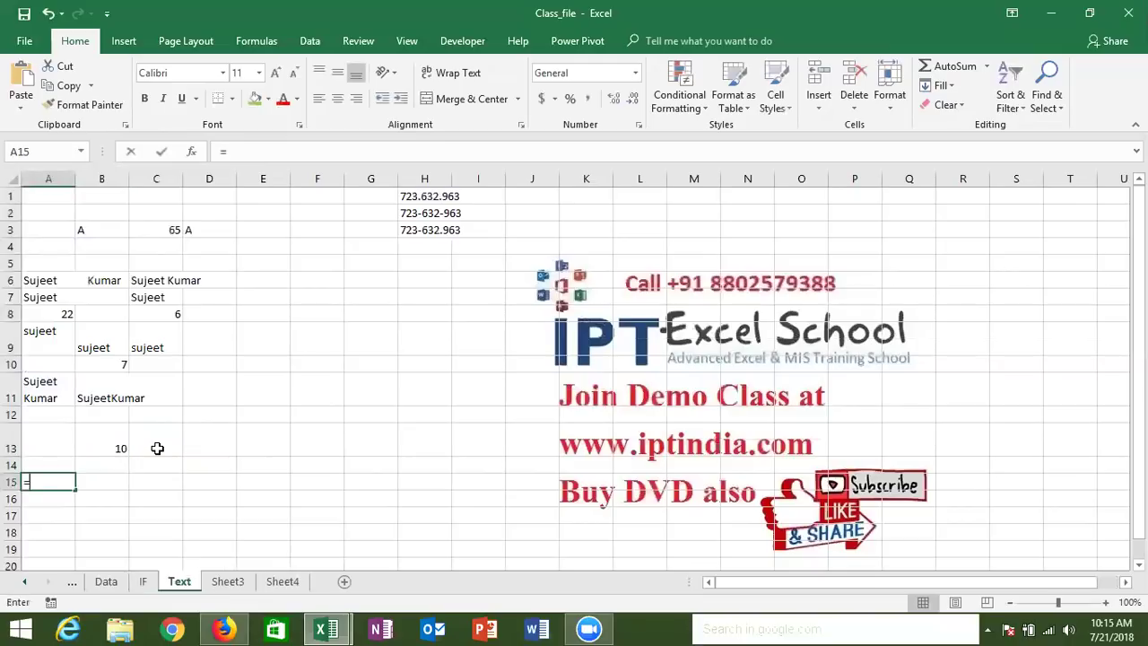
text(=sub)
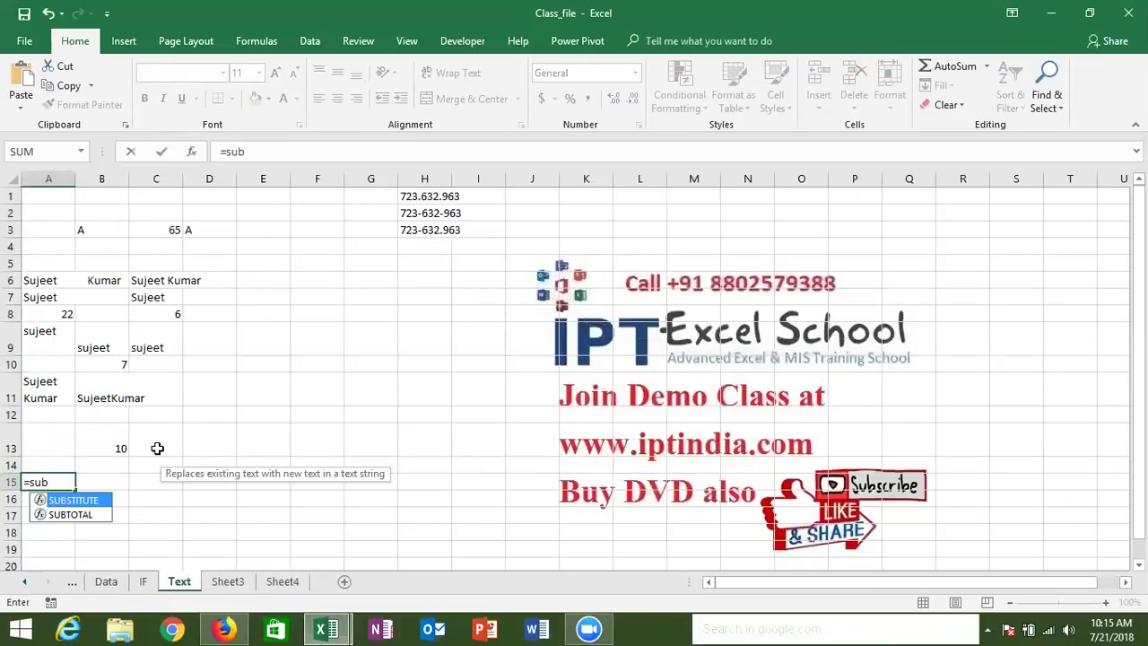
key(Tab)
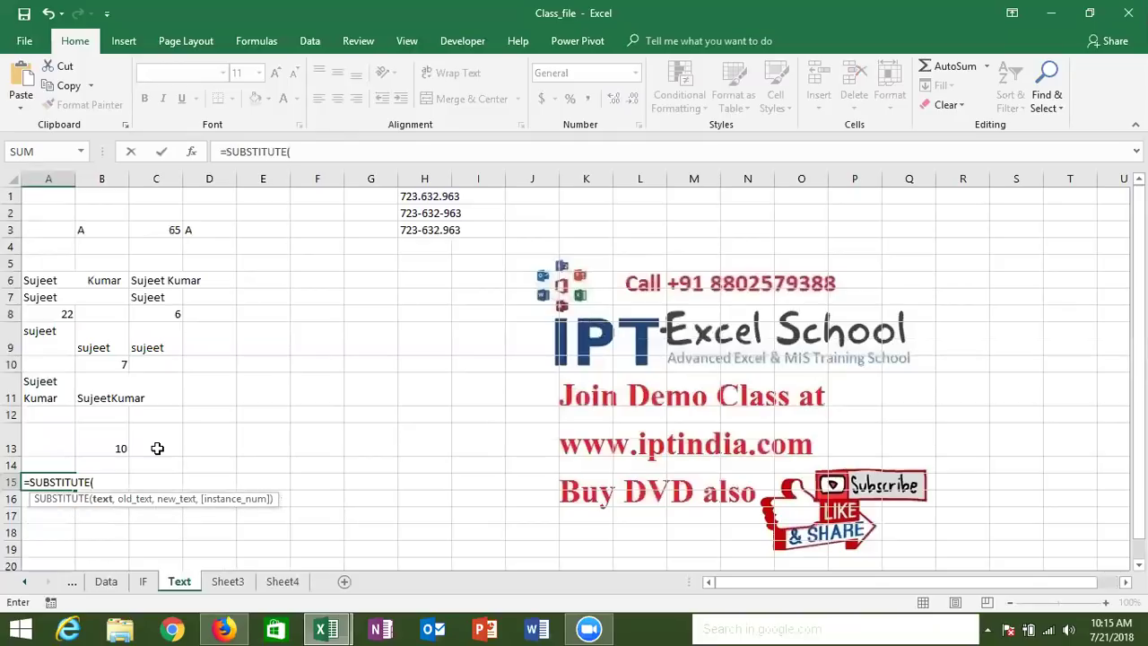
click(51, 383)
text(,)
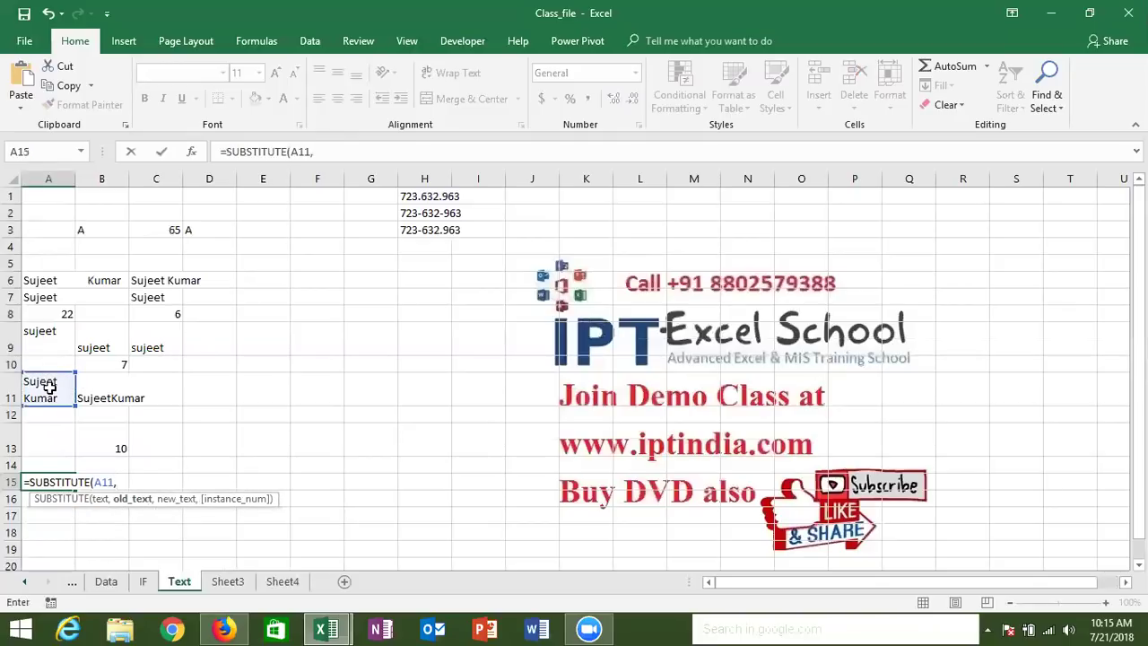
text(cha)
key(Tab)
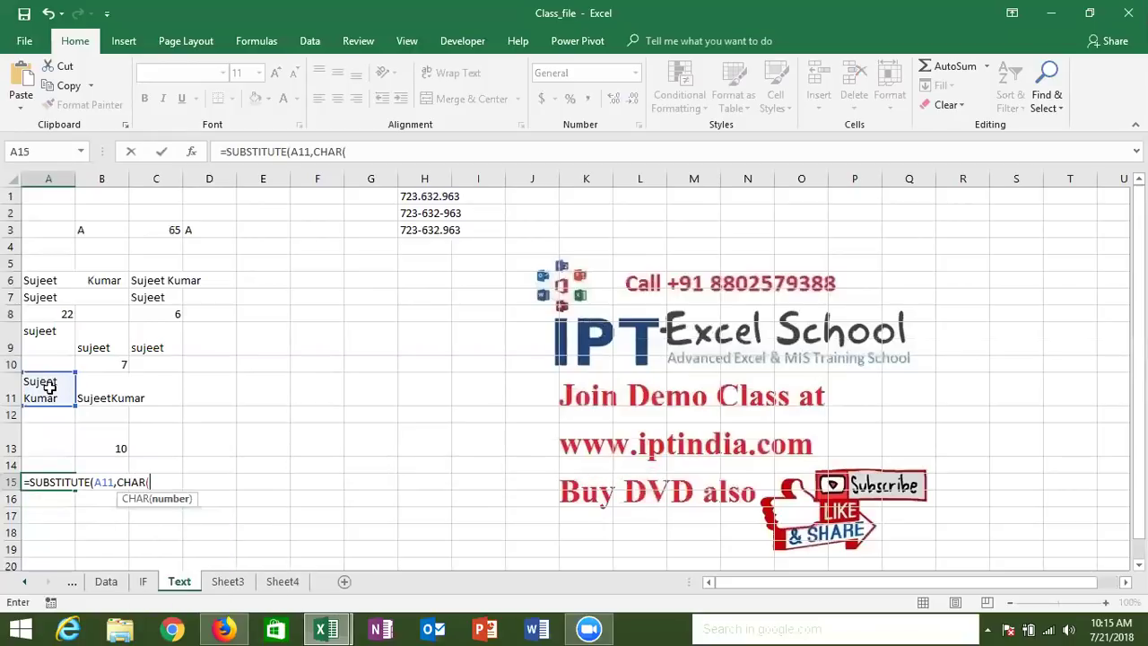
text(10)
text()," ")
key(Return)
key(Return)
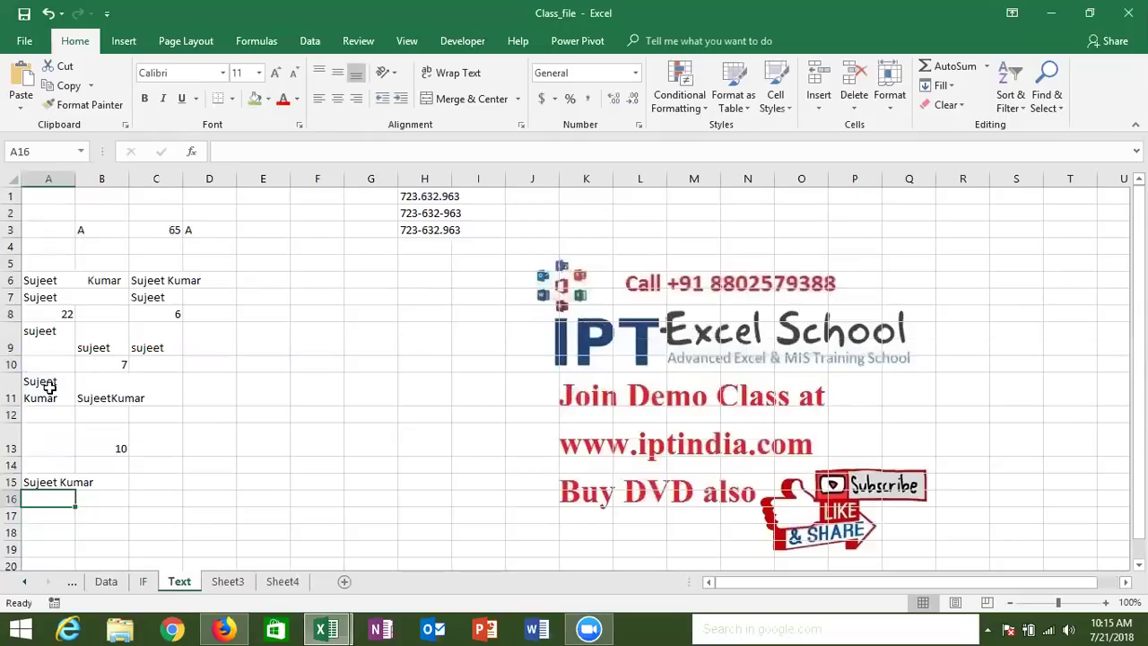
click(638, 193)
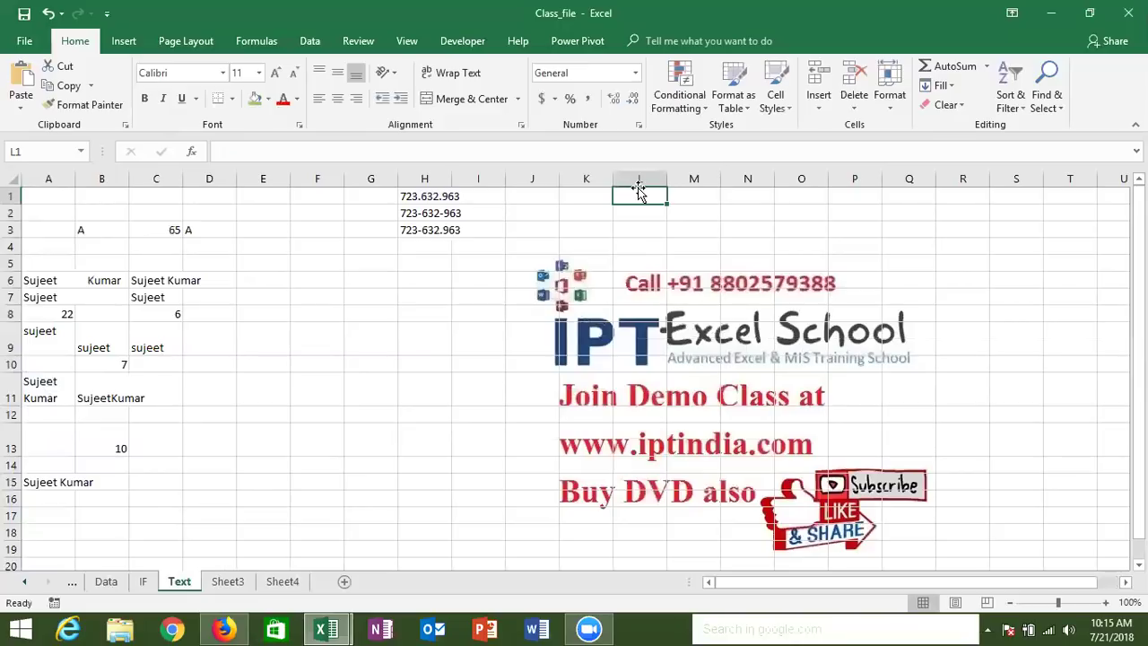
key(Right)
key(Right)
key(Right)
key(Right)
key(Right)
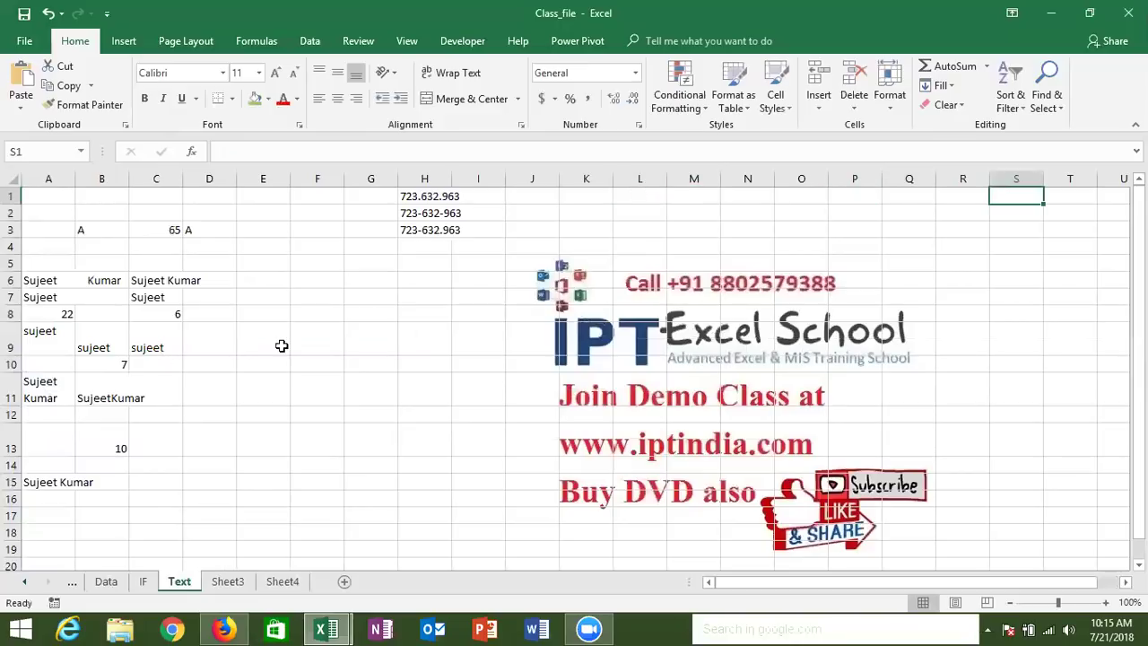
Type a first name in E9 and enter =UPPER(E9) in E10.
click(286, 345)
text(Sujeet)
key(Return)
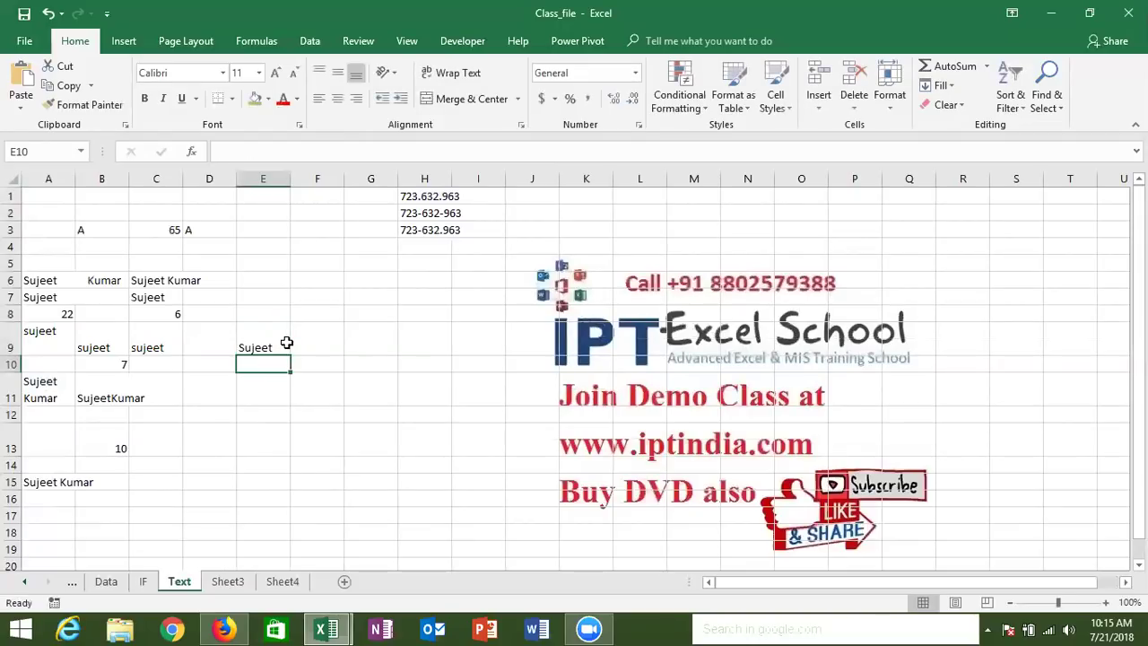
text(=)
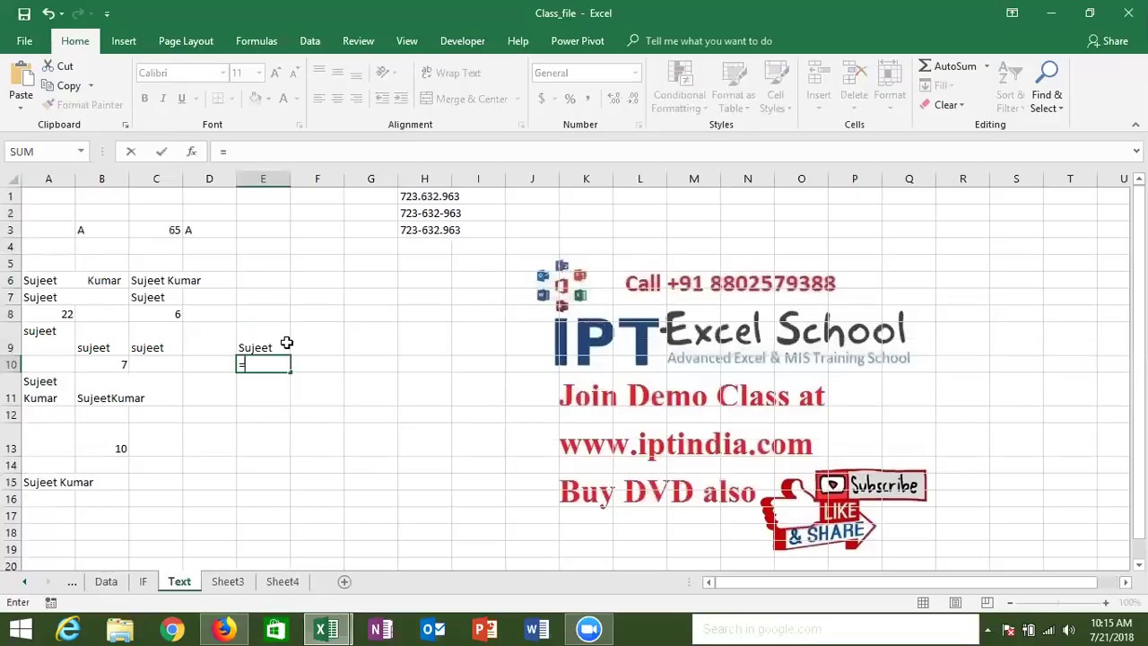
text(up)
key(Tab)
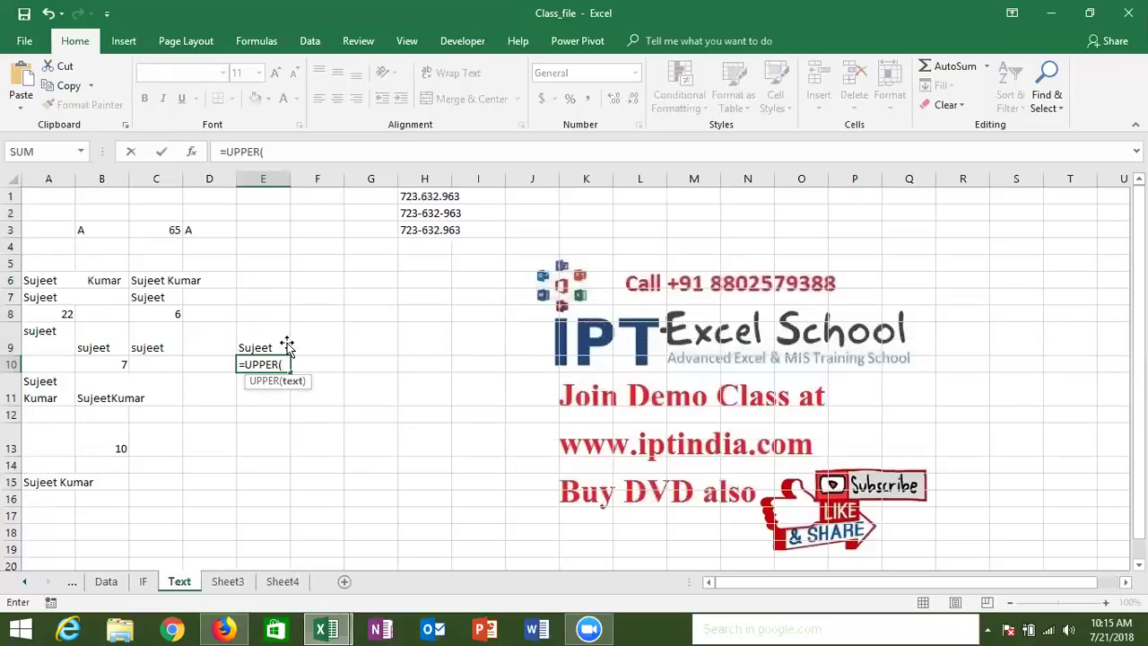
click(286, 343)
key(Return)
Enter =LOWER(E10) in E11 and =PROPER(E11) in E12.
text(=)
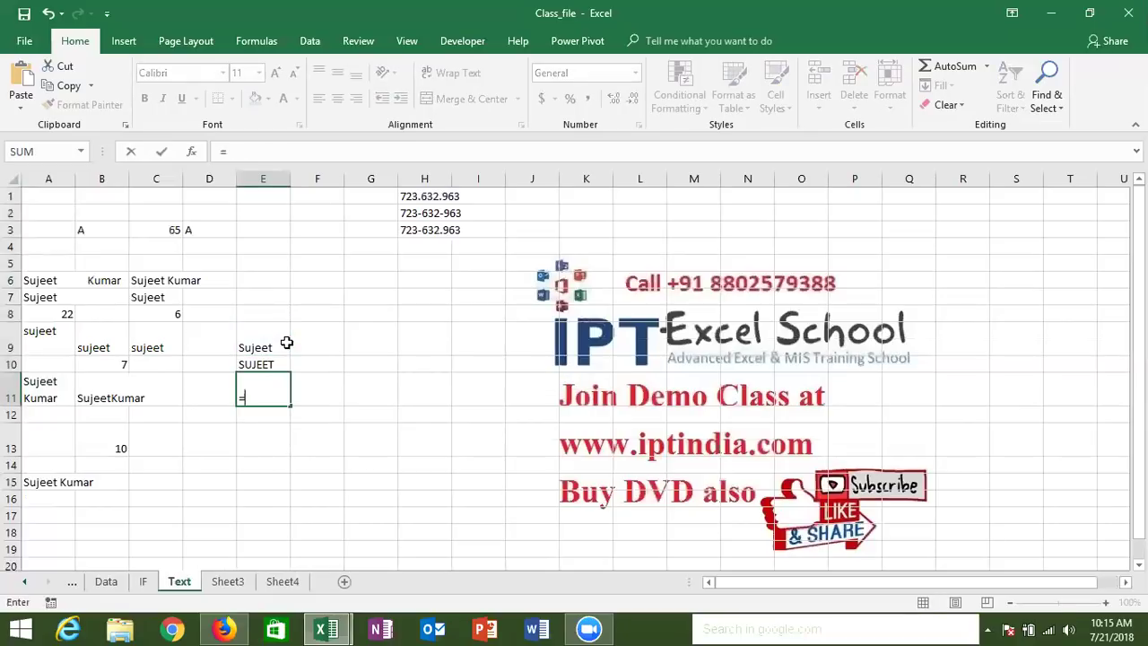
text(lowe)
key(Tab)
key(Up)
text())
key(Return)
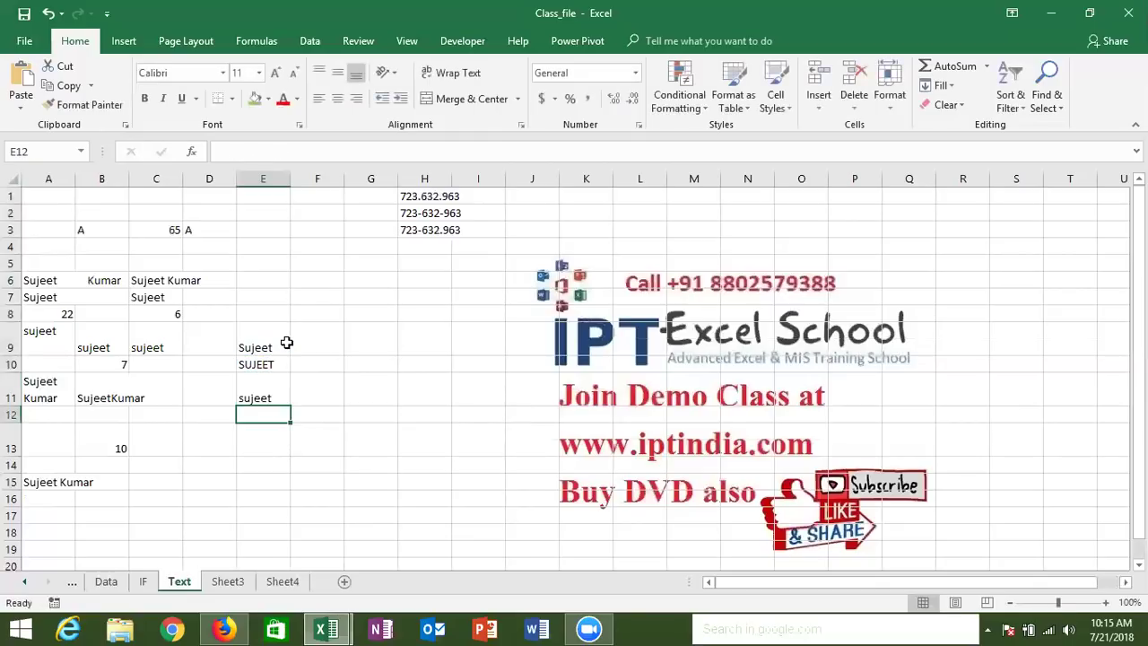
text(=pro)
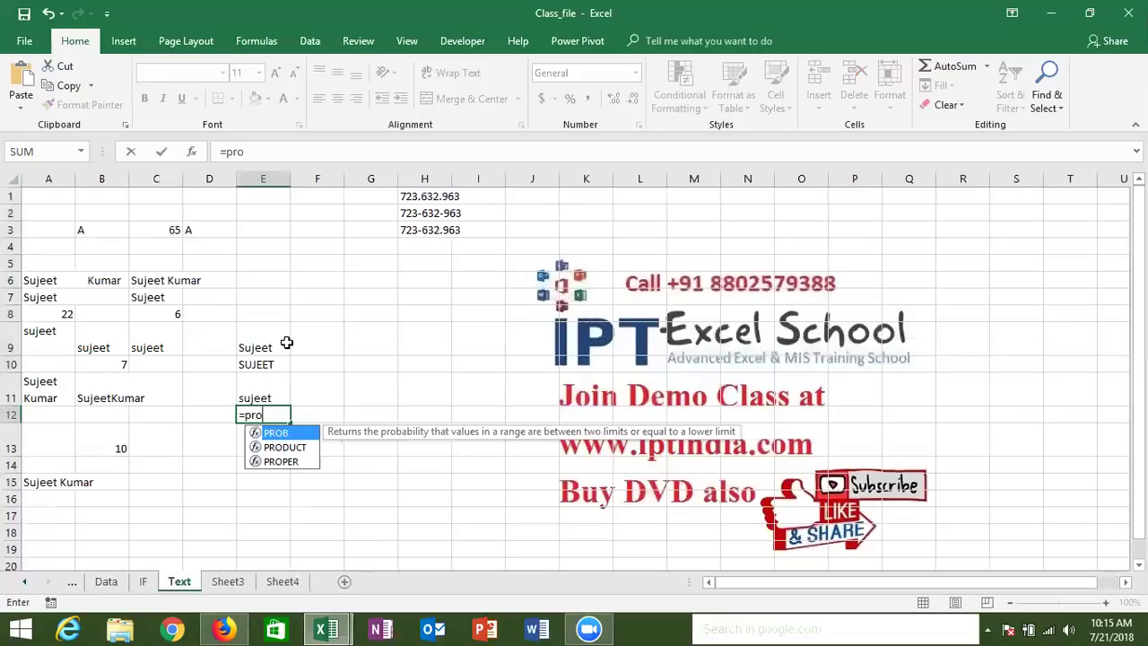
key(Down)
key(Down)
key(Tab)
key(Up)
text())
key(Return)
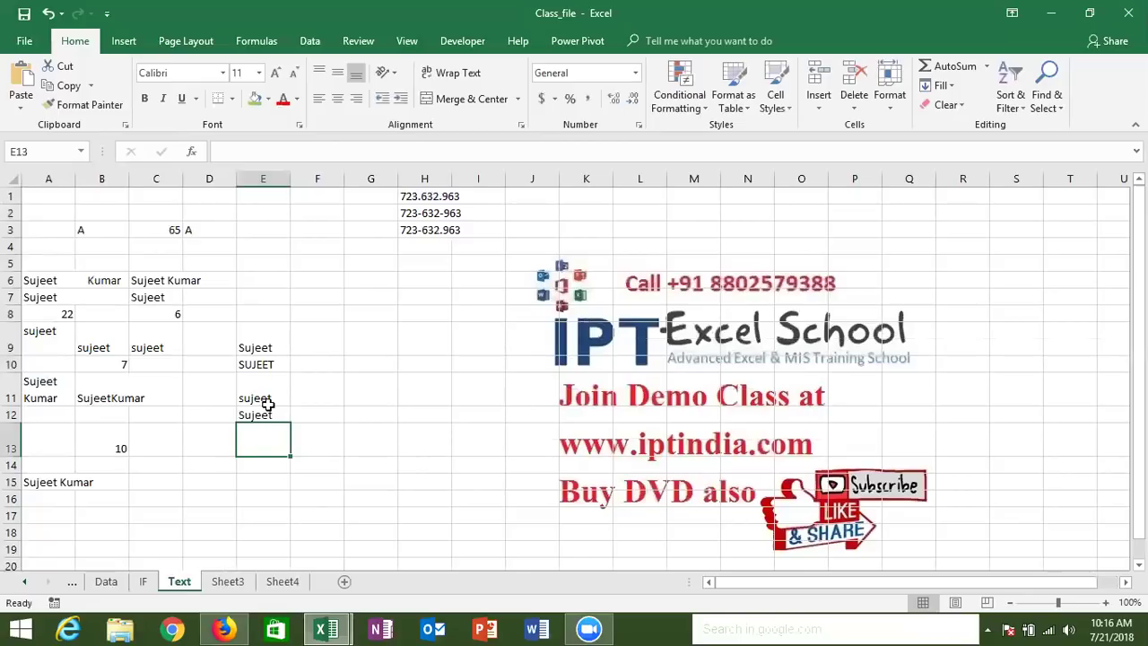
click(274, 386)
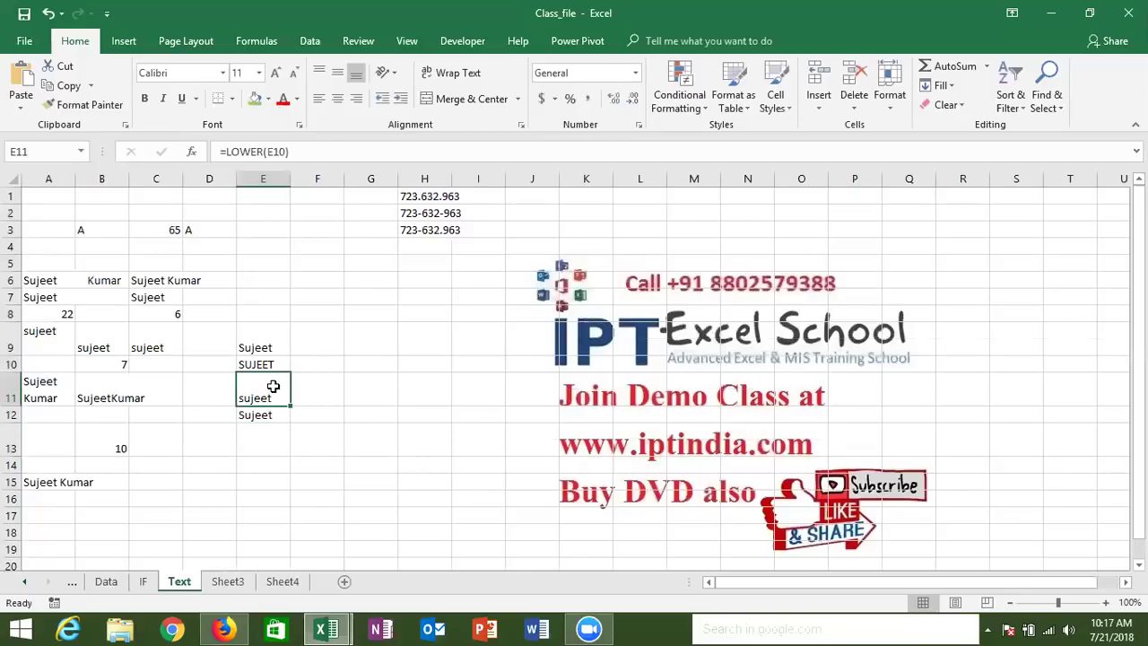
text(=)
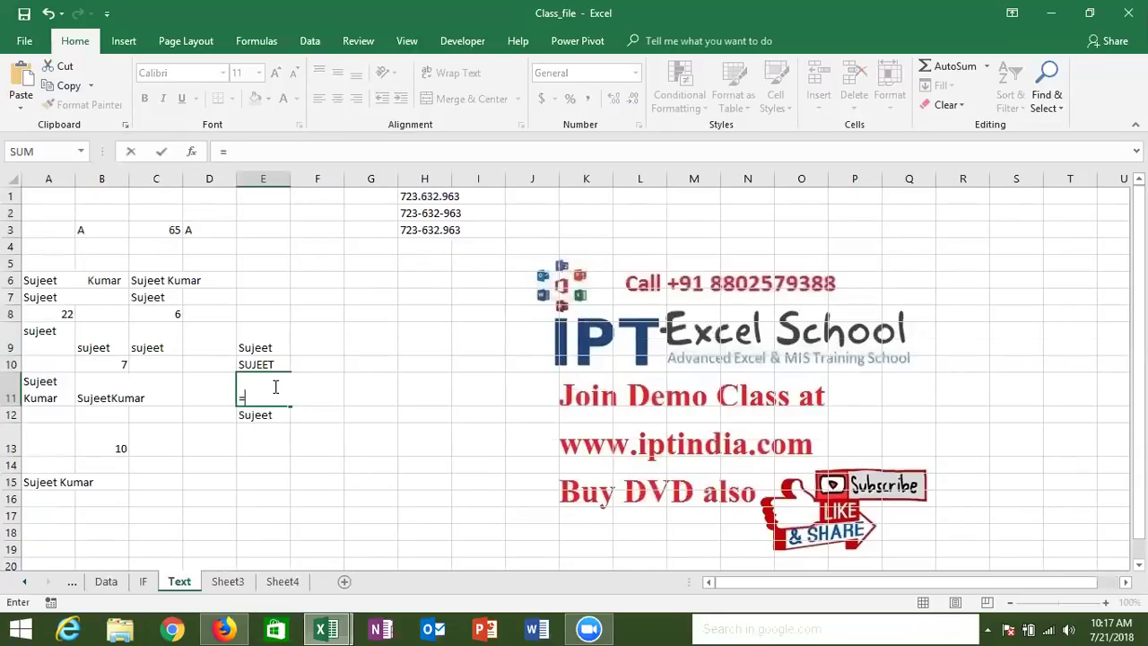
key(Escape)
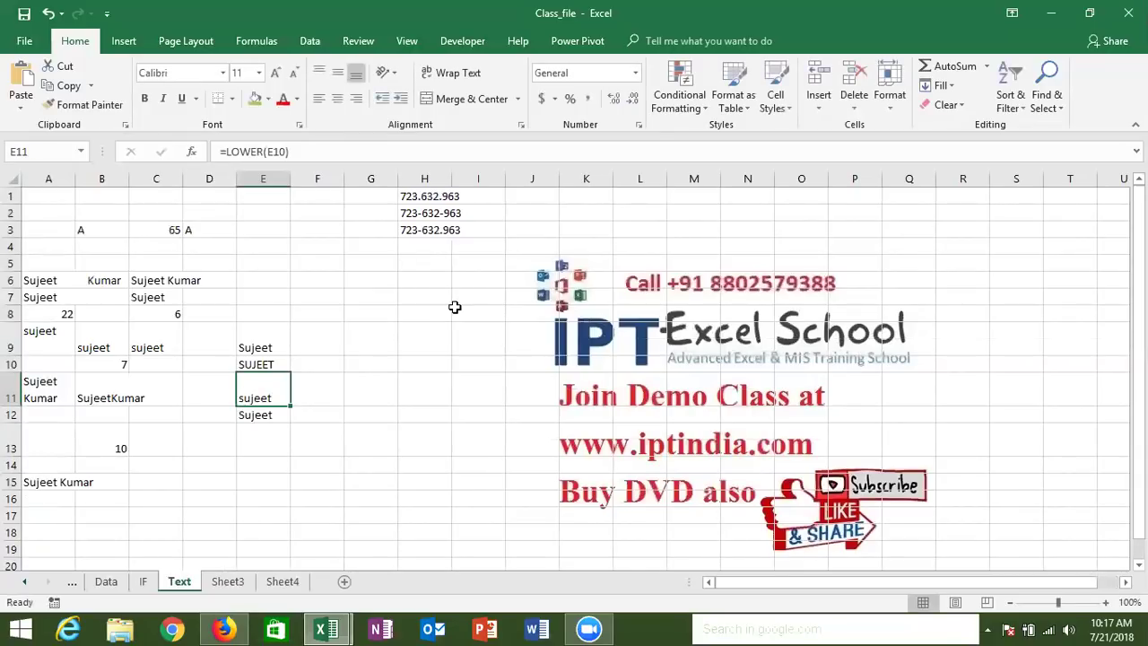
click(456, 310)
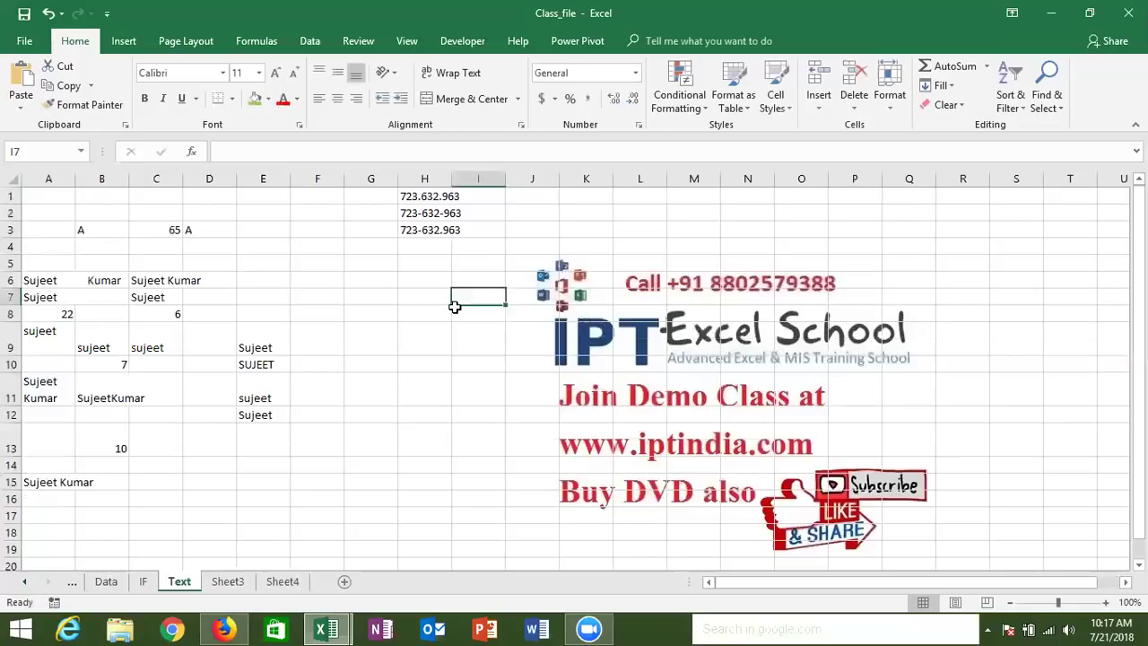
key(ctrl+Up)
key(Right)
key(Right)
key(Right)
key(Right)
key(Right)
key(Right)
key(Right)
key(Right)
key(Right)
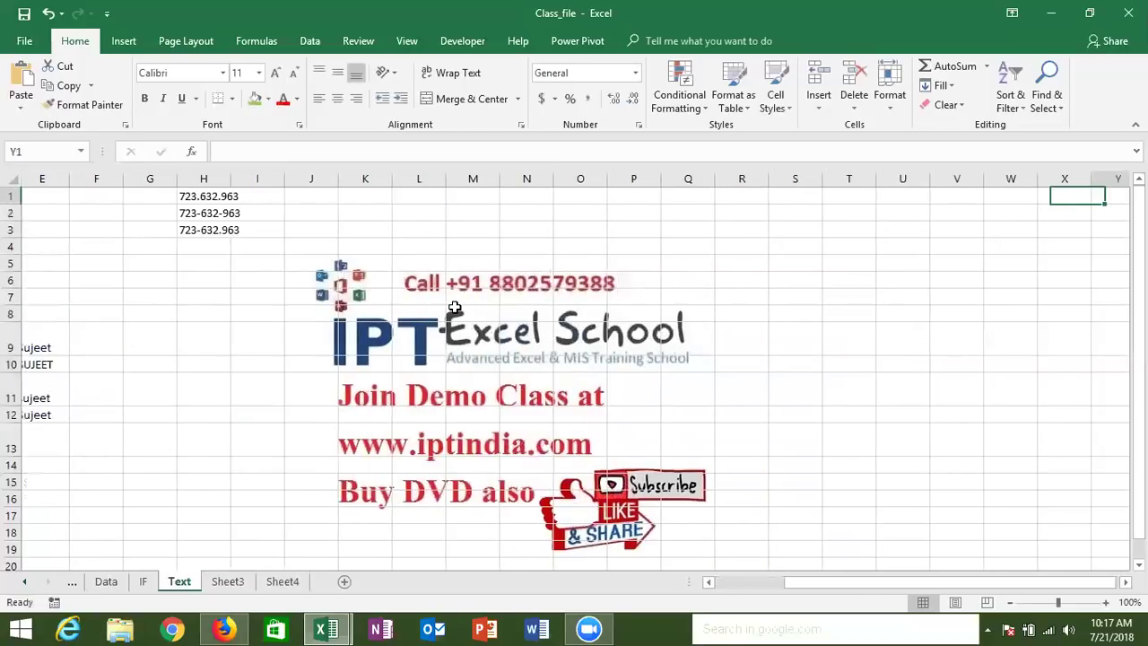
key(Right)
key(Right)
key(Right)
Enter a three-word full name in R3 and widen column R to fit it.
click(587, 227)
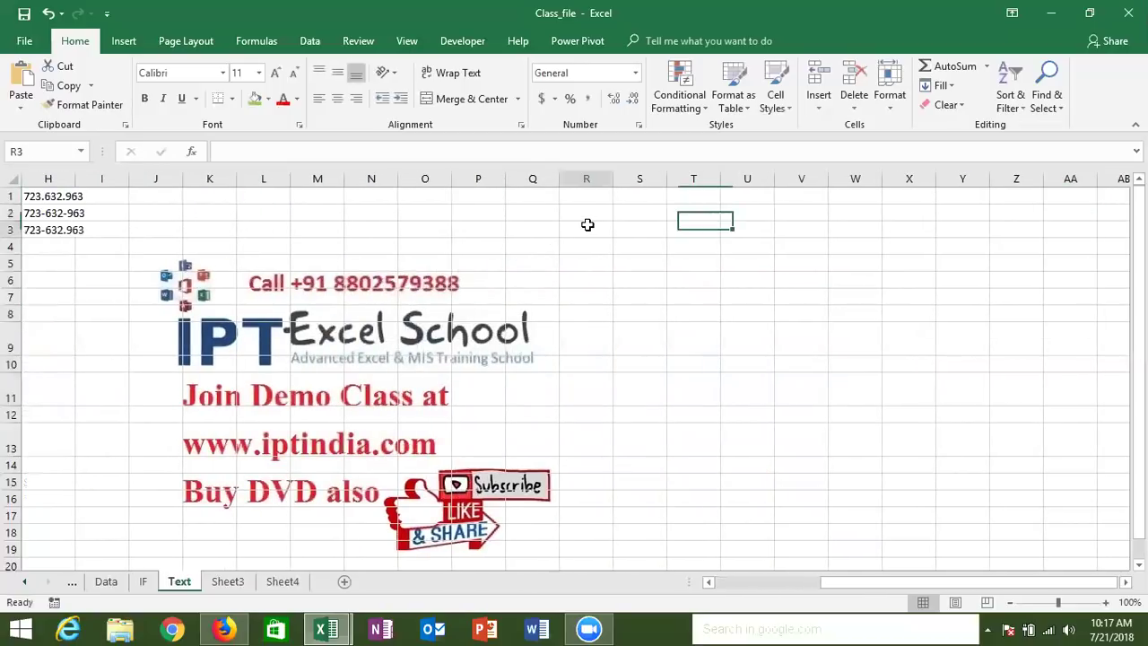
text(Sujeet)
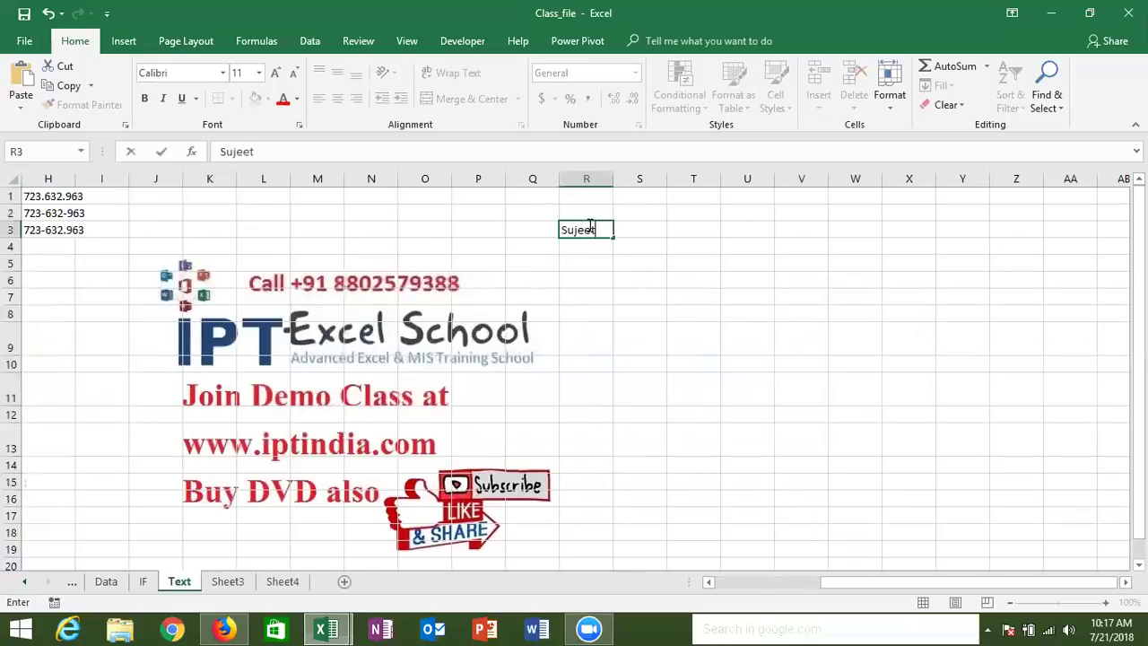
text( Kumar Singh)
key(Tab)
click(640, 247)
click(604, 246)
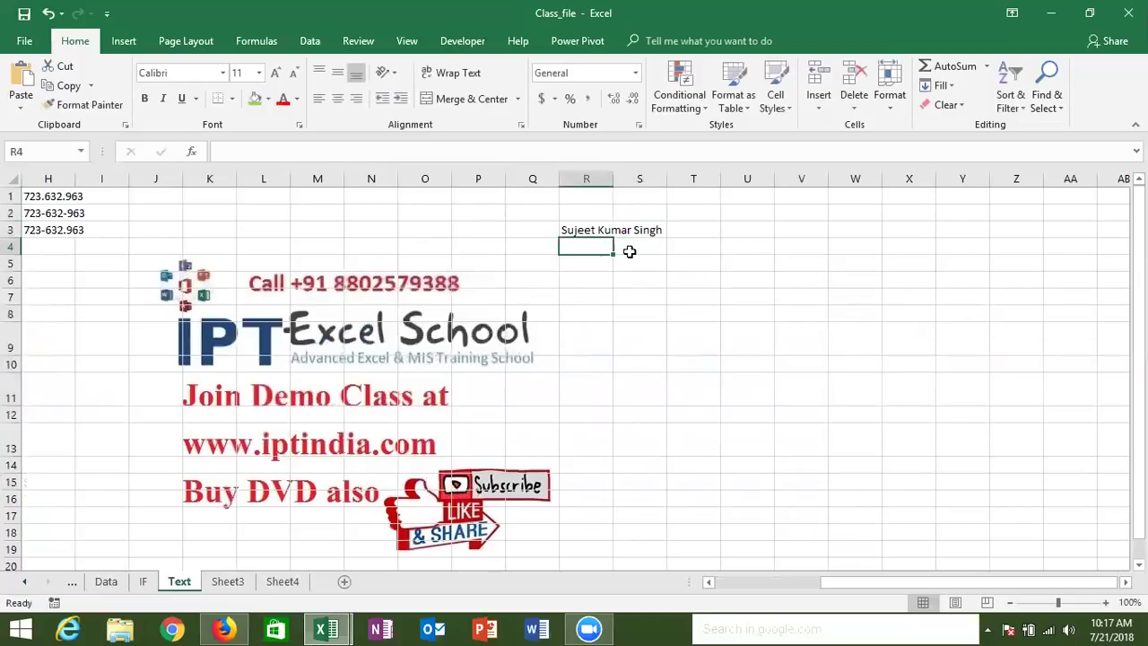
drag(615, 184, 668, 184)
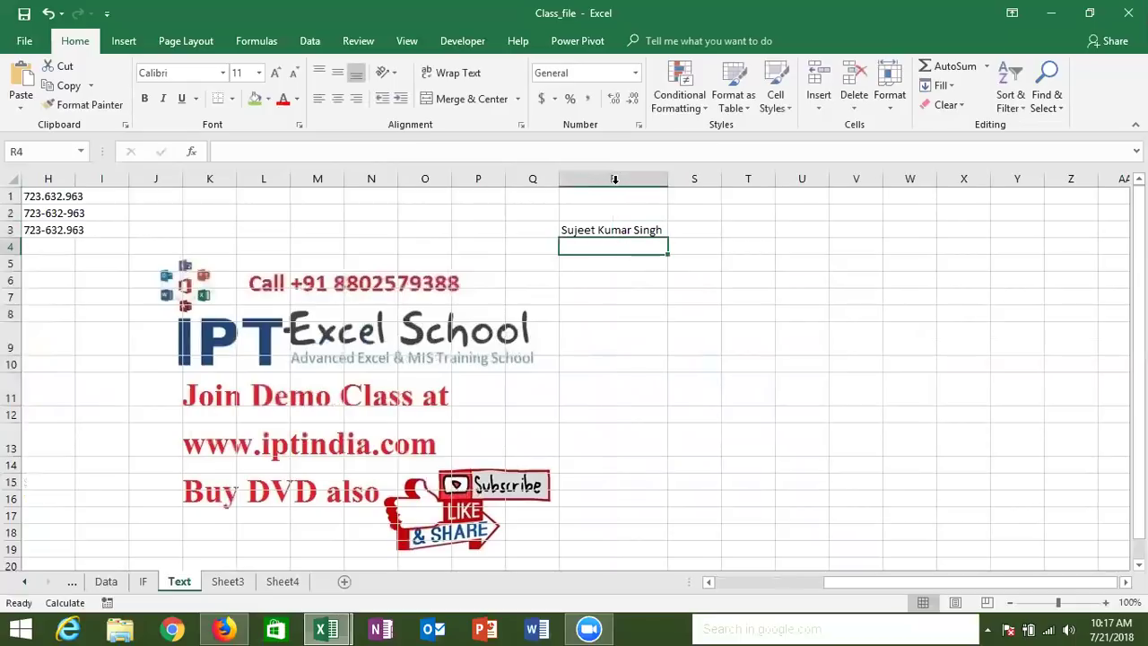
Extract the first name into S3 with =LEFT(R3,6), correcting the count from 5 to 6.
click(693, 226)
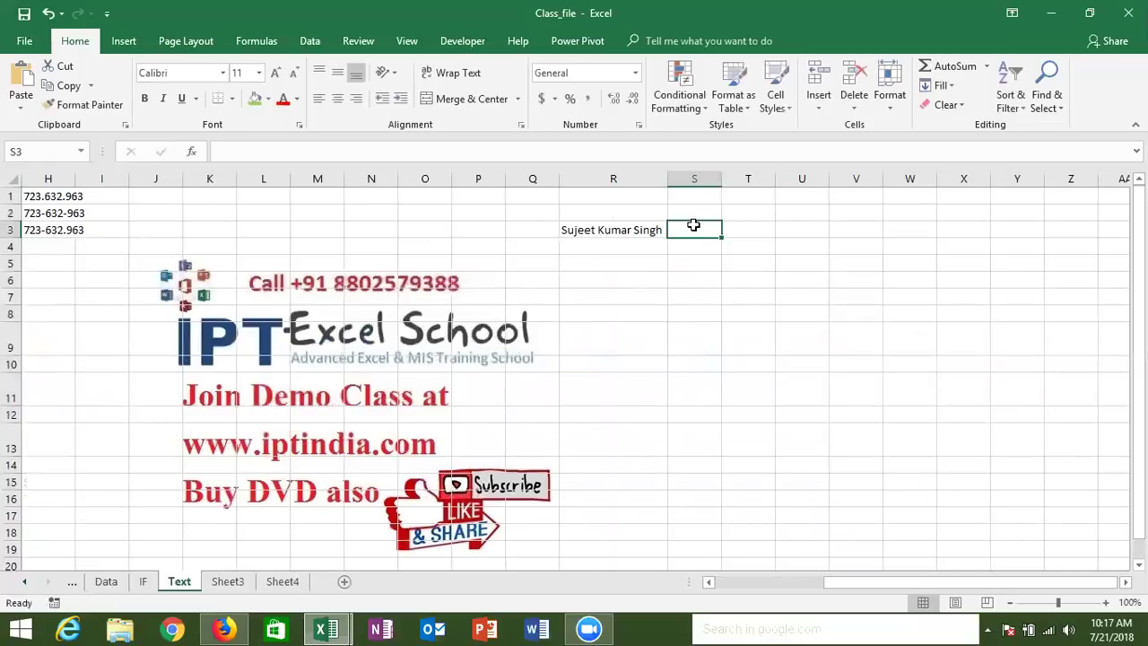
text(=lef)
key(Tab)
click(609, 230)
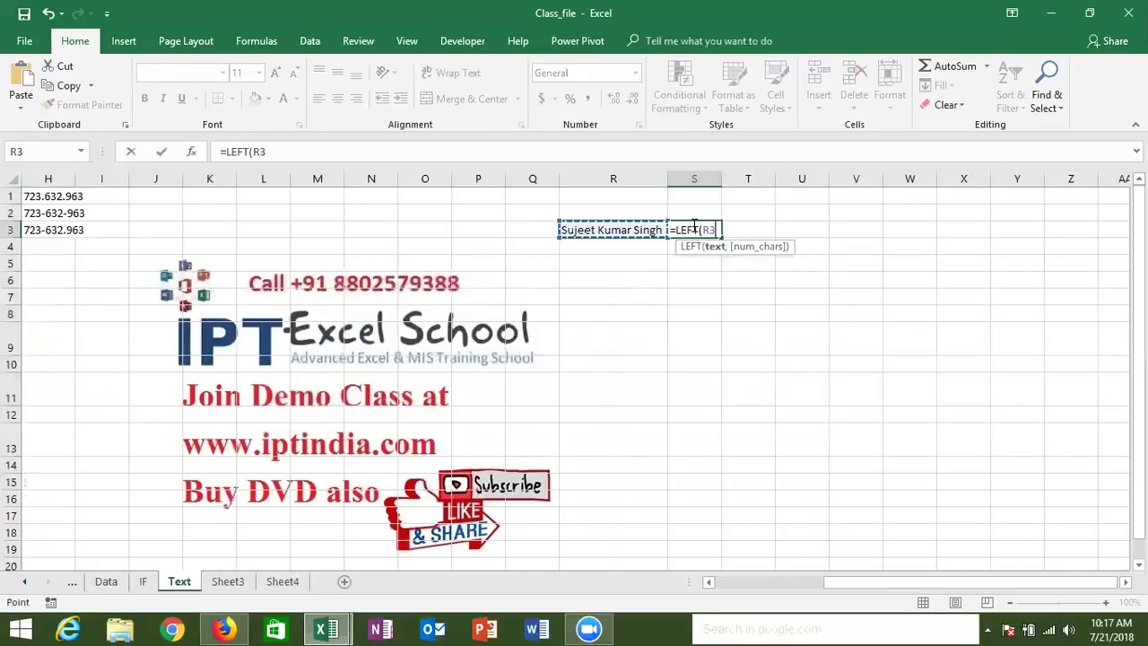
text(,)
mouse_move(326, 628)
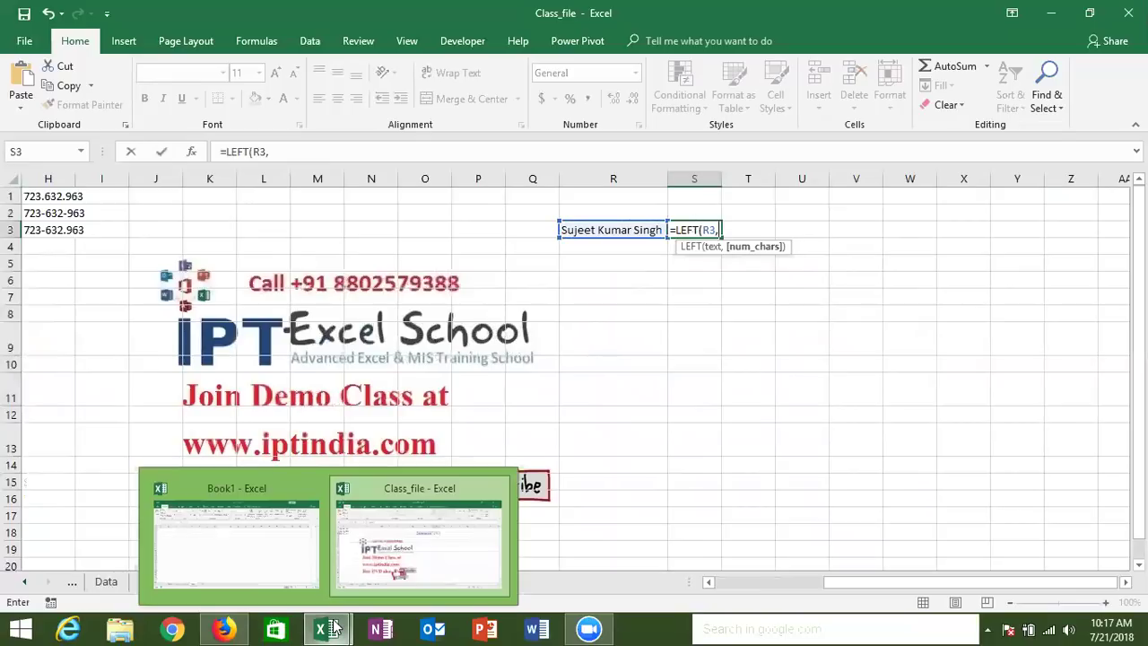
text(5))
key(Return)
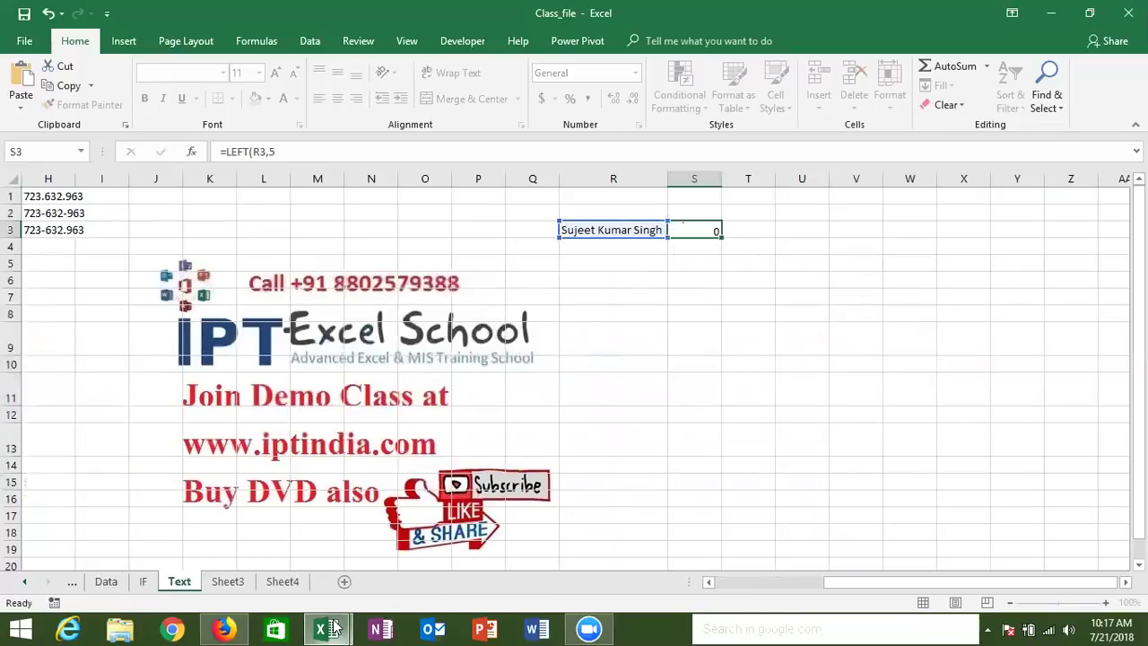
key(Up)
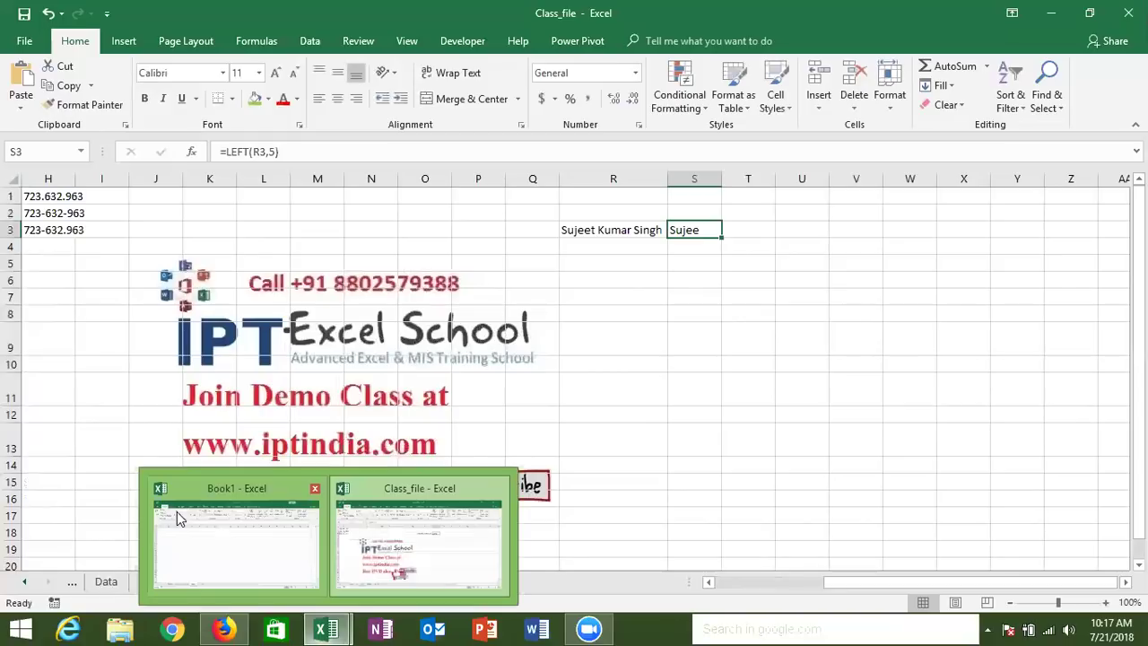
double_click(272, 151)
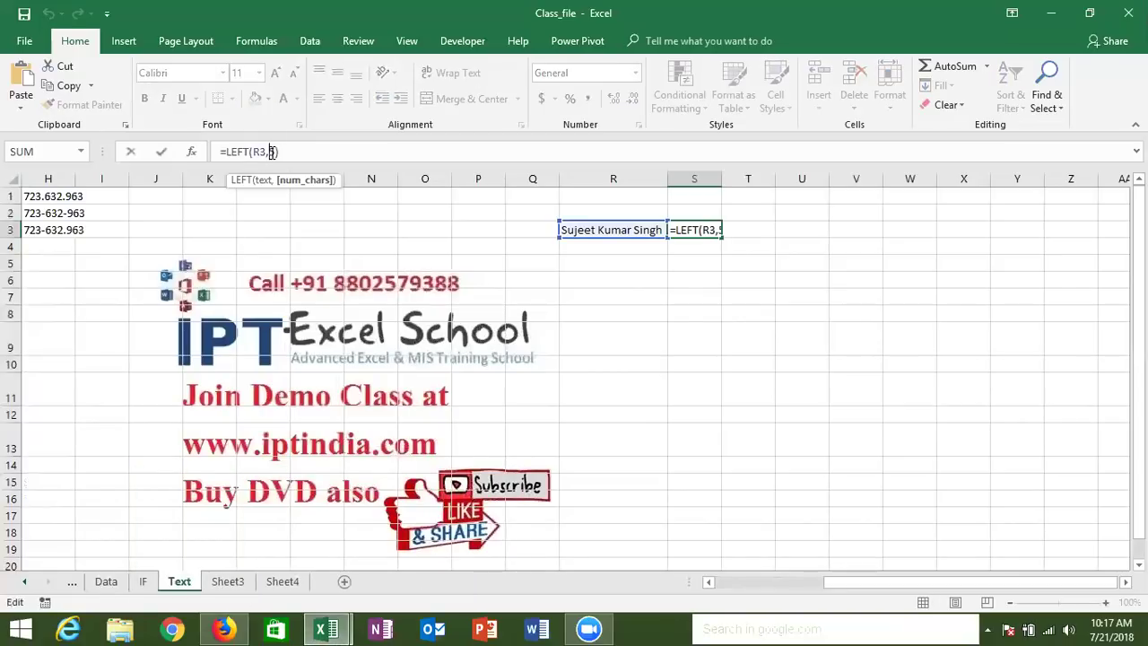
text(6)
key(Return)
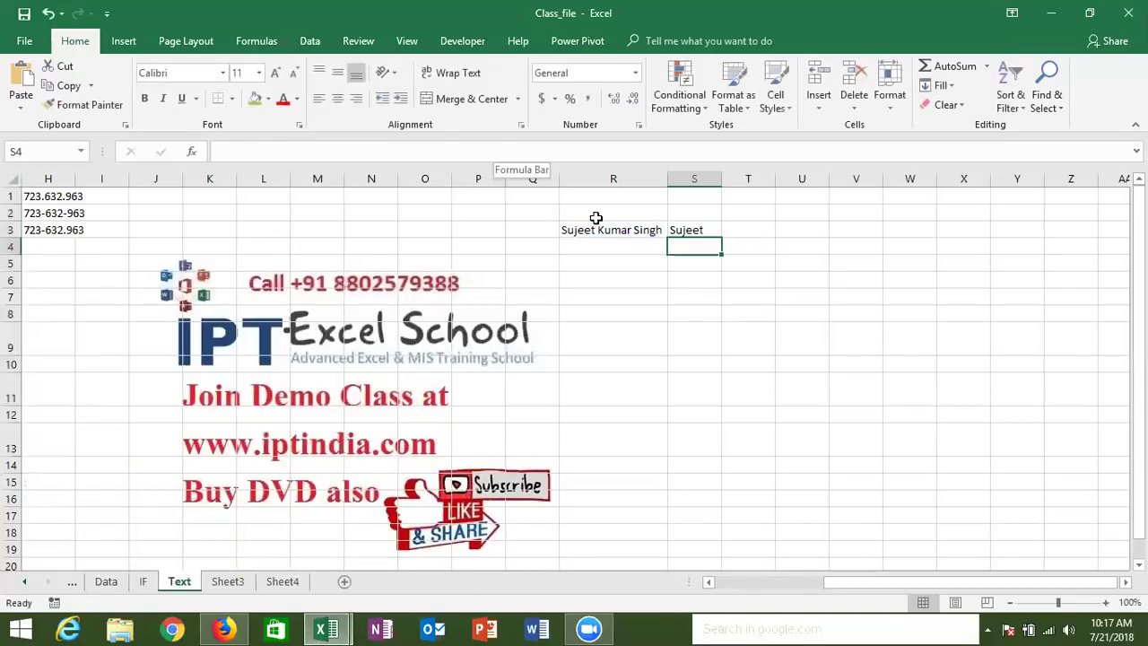
Extract the last name into U3 with =RIGHT(R3,5).
click(756, 229)
text(=)
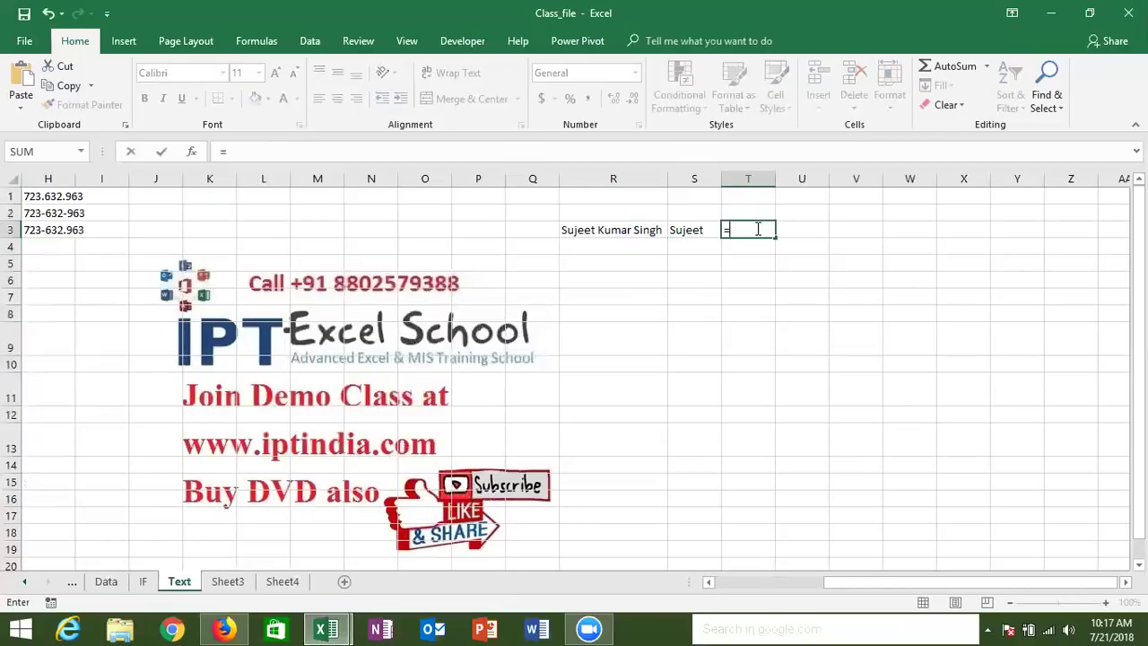
text(rig)
key(Tab)
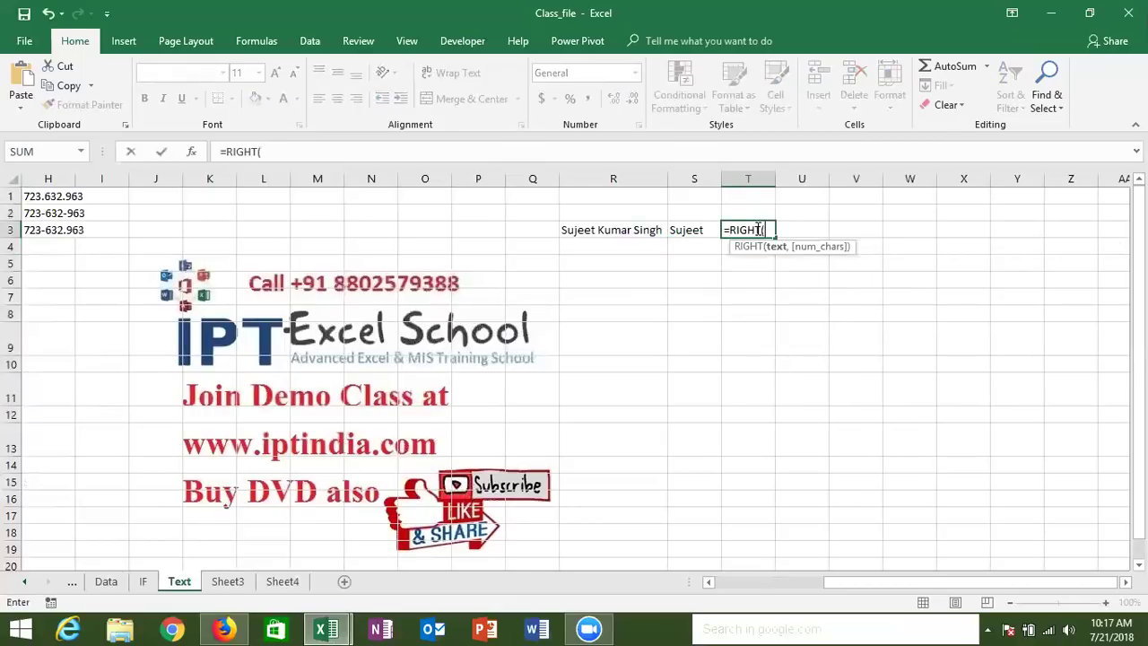
key(Escape)
key(Right)
text(=)
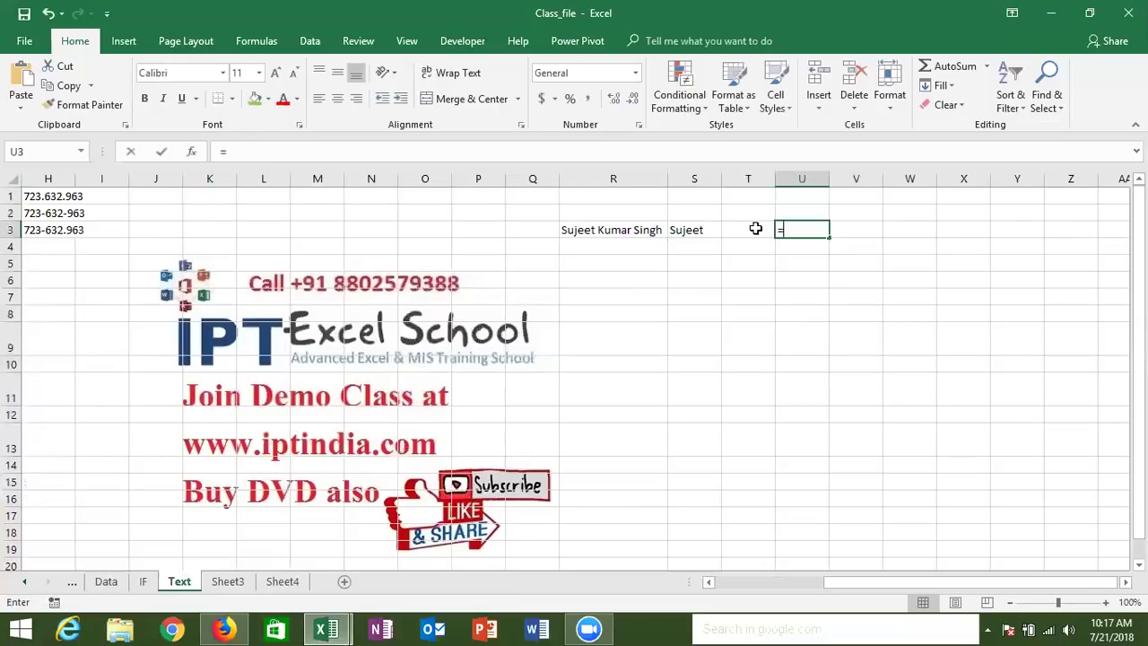
text(ri)
key(Tab)
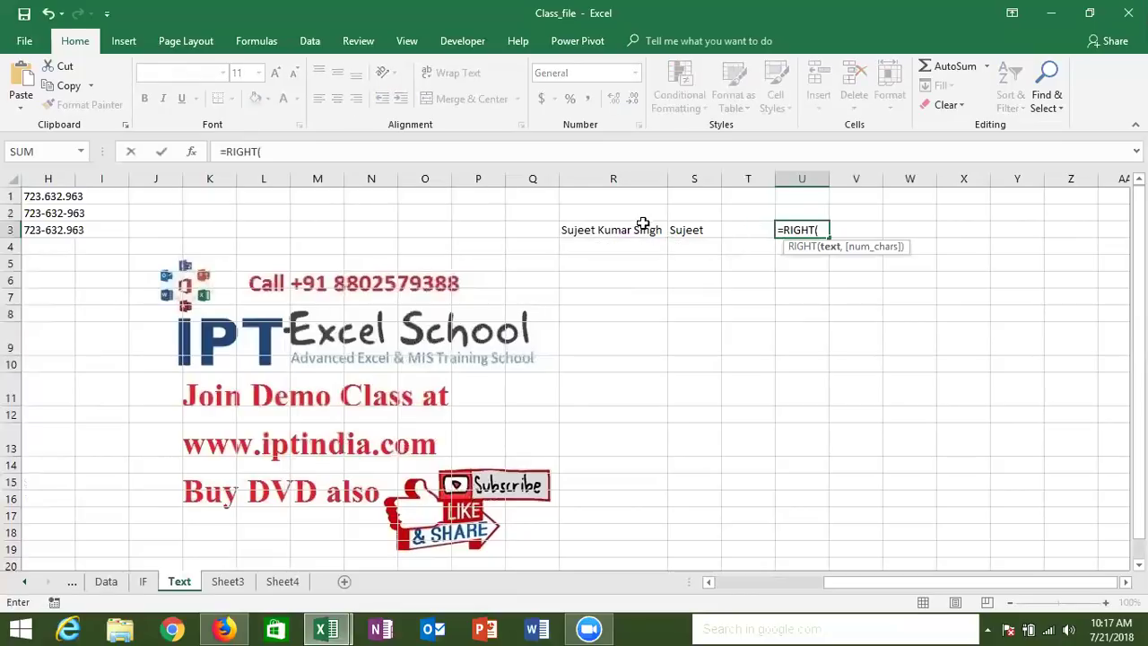
click(643, 229)
text(,5)
key(Return)
Extract the middle name into T3 with =MID(R3,8,5).
key(Up)
key(Left)
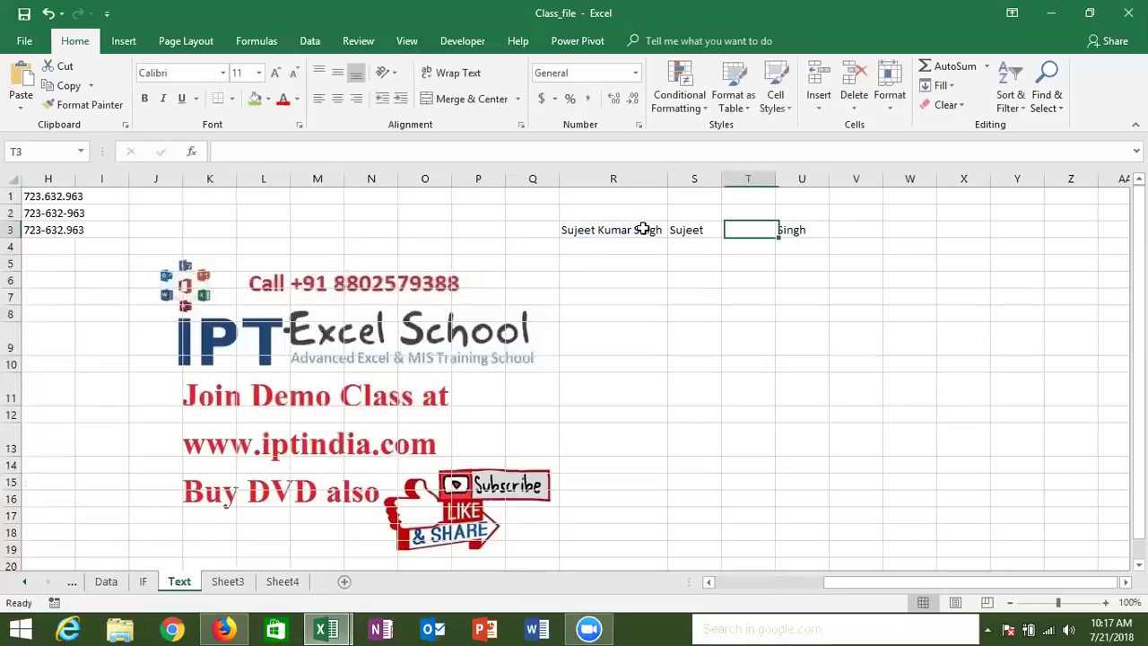
text(=mid)
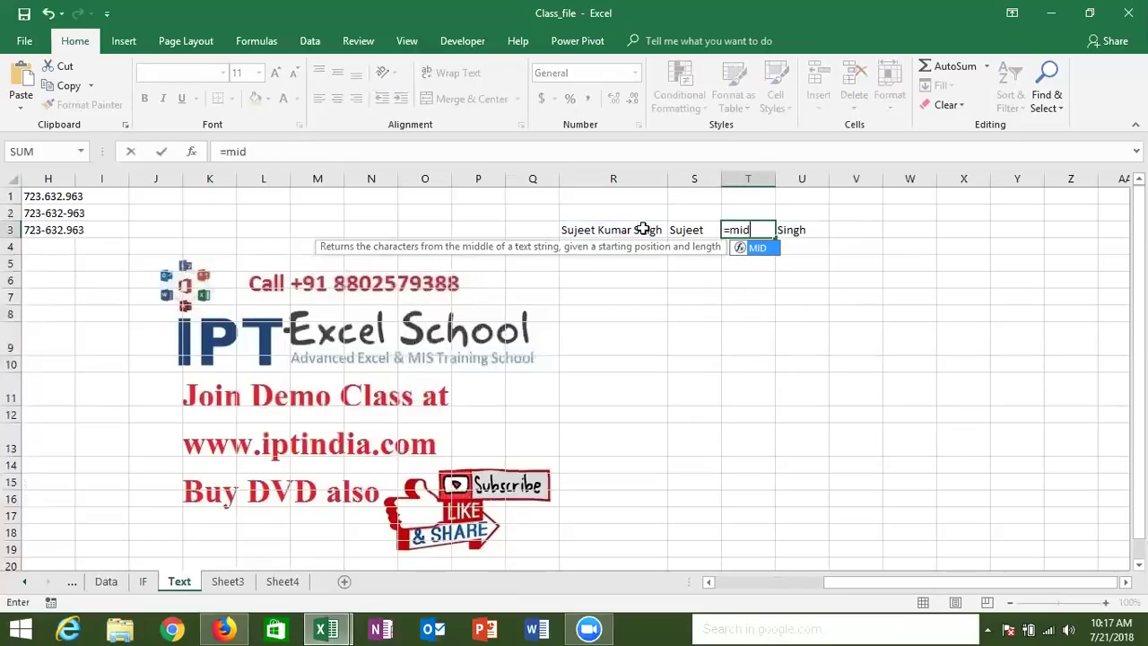
key(Tab)
click(623, 229)
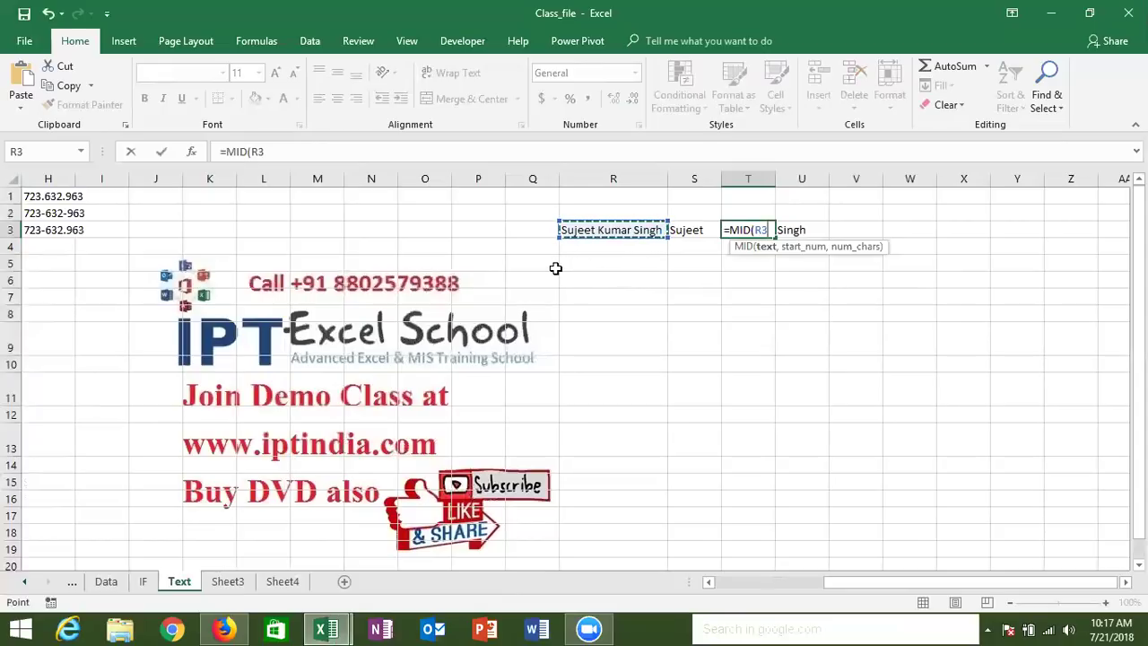
text(,)
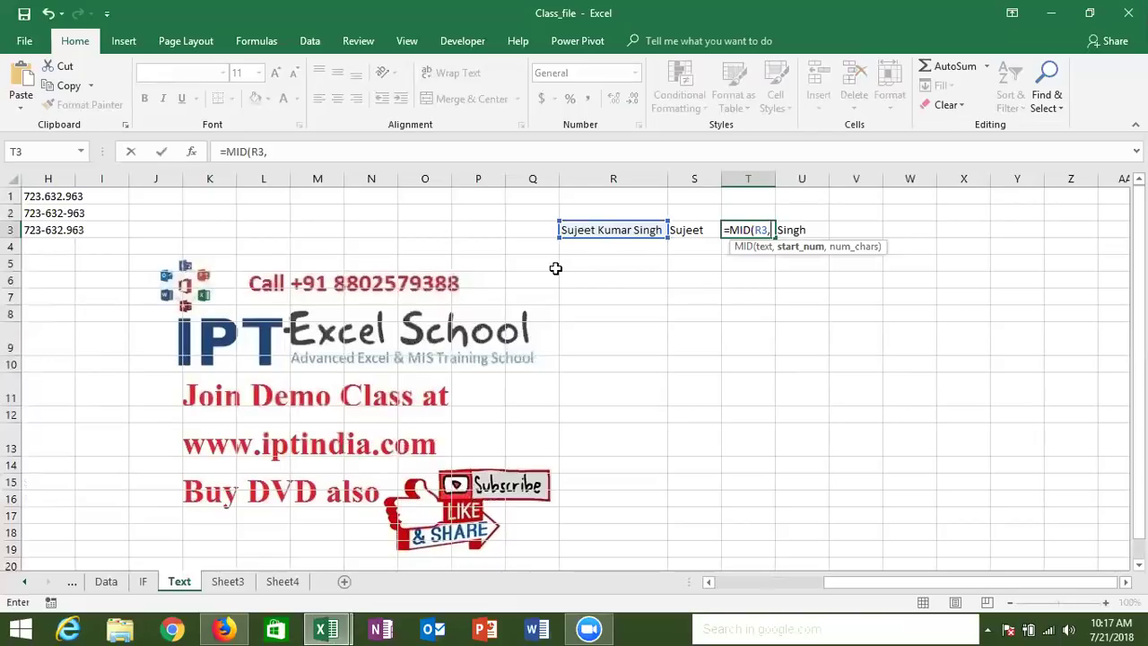
text(8,)
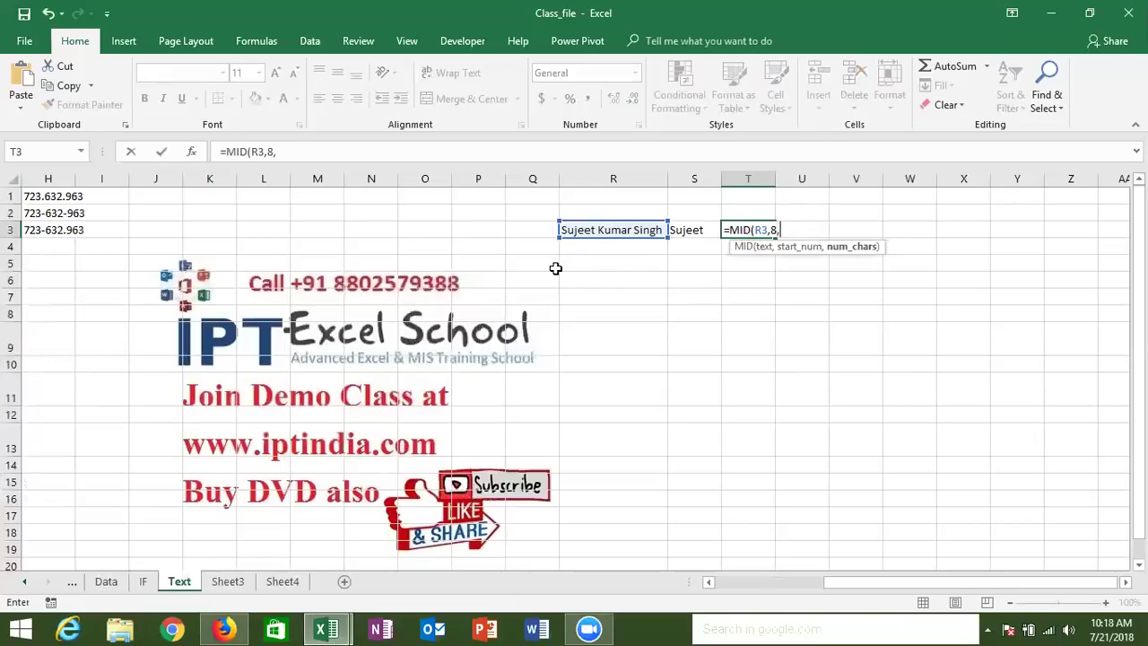
text(5)
key(Return)
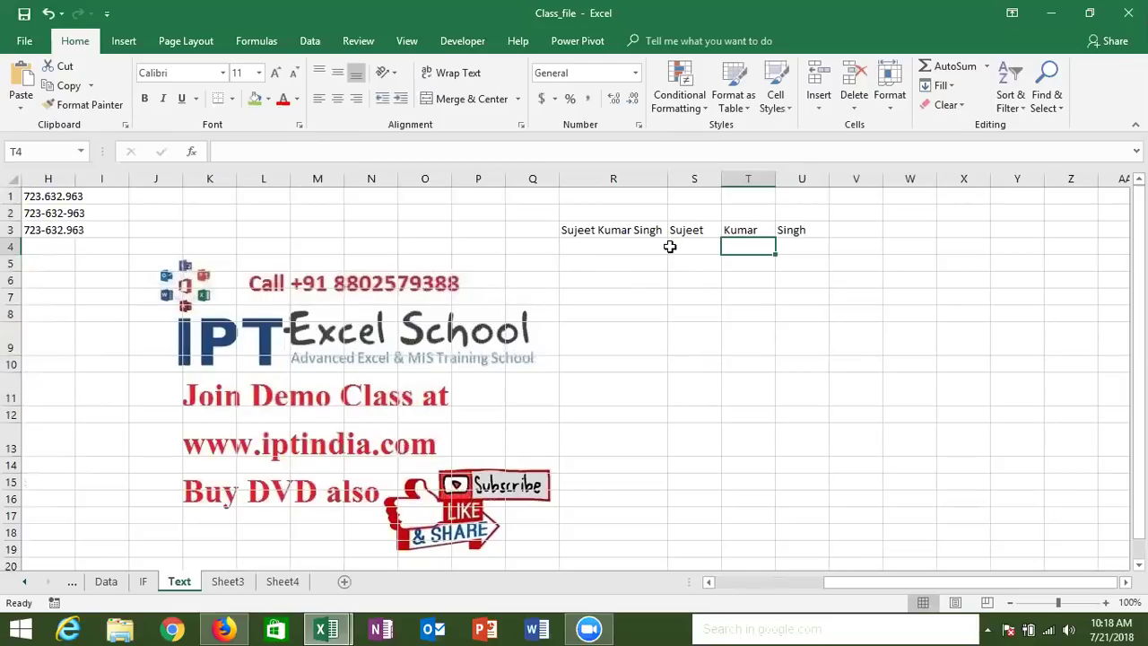
Review the formulas in S3, T3 and U3 against the full name in R3.
click(675, 230)
click(748, 230)
click(781, 229)
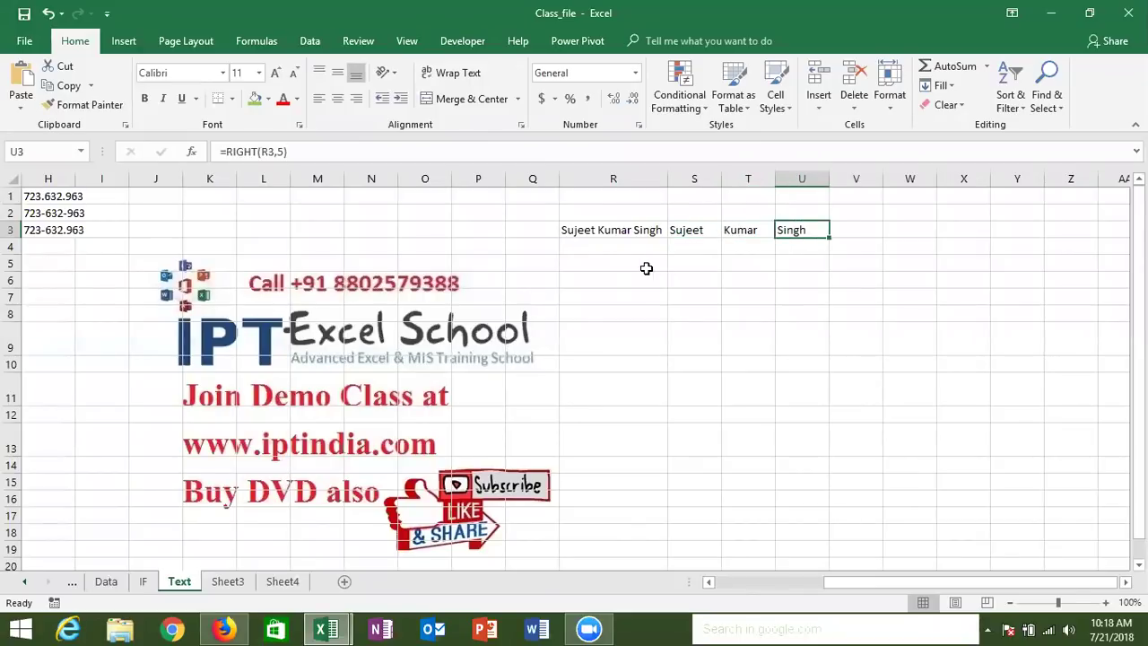
click(629, 235)
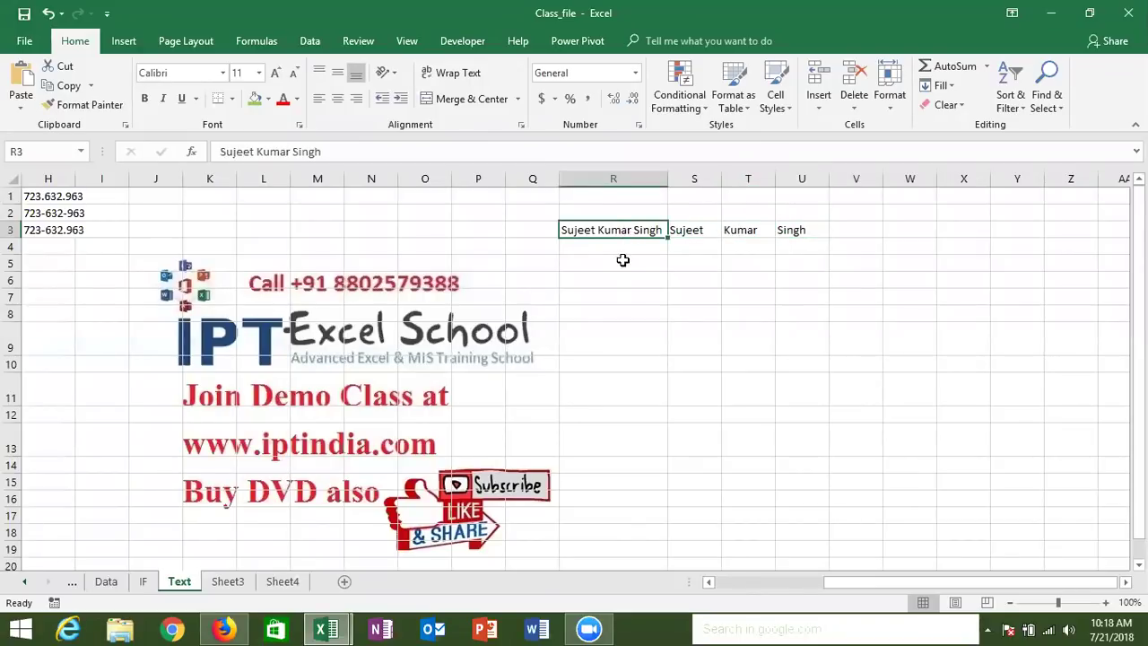
click(621, 263)
Type a two-word name in R5 and find its space with =FIND(" ",R5,1) in R6.
text(Sujeet Kumar)
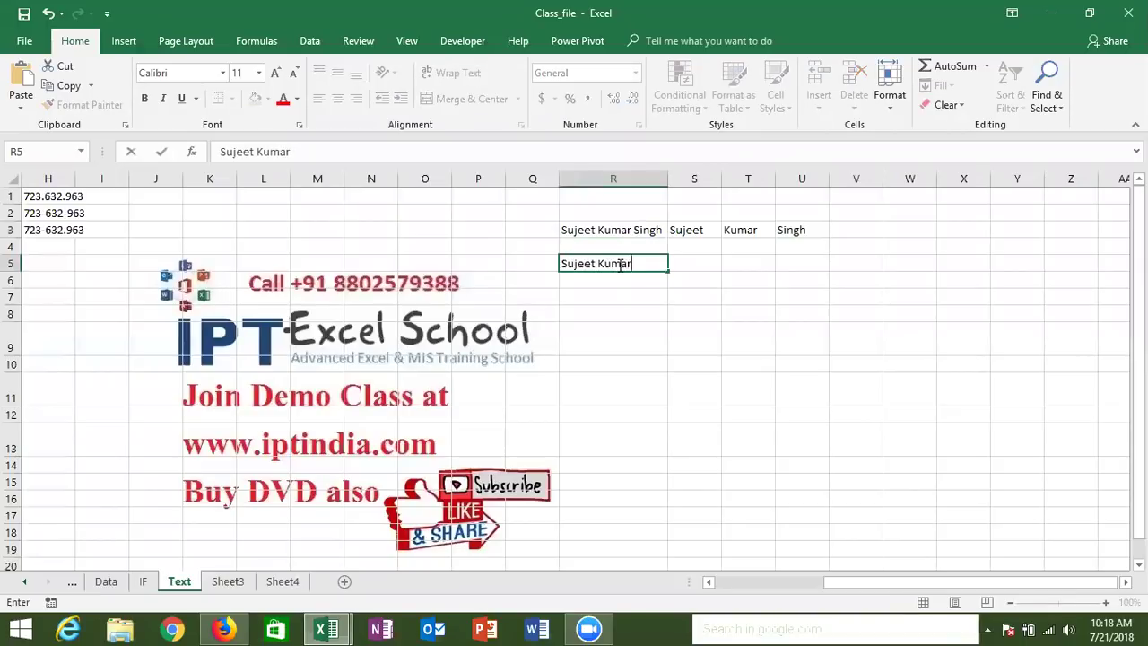
key(Tab)
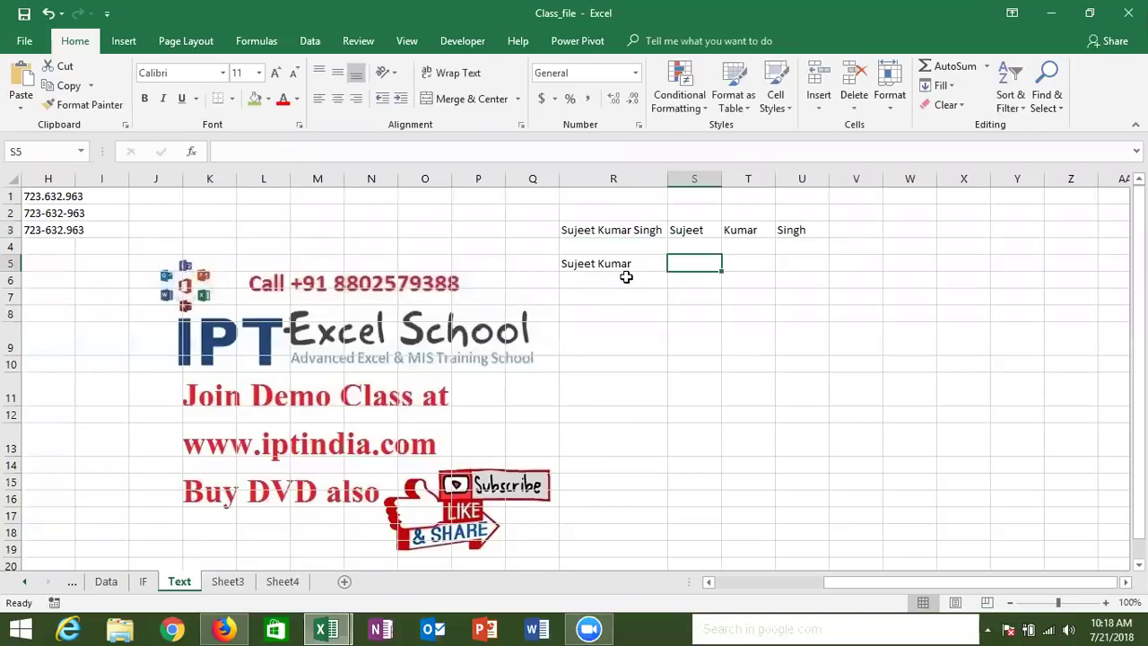
click(626, 278)
text(=)
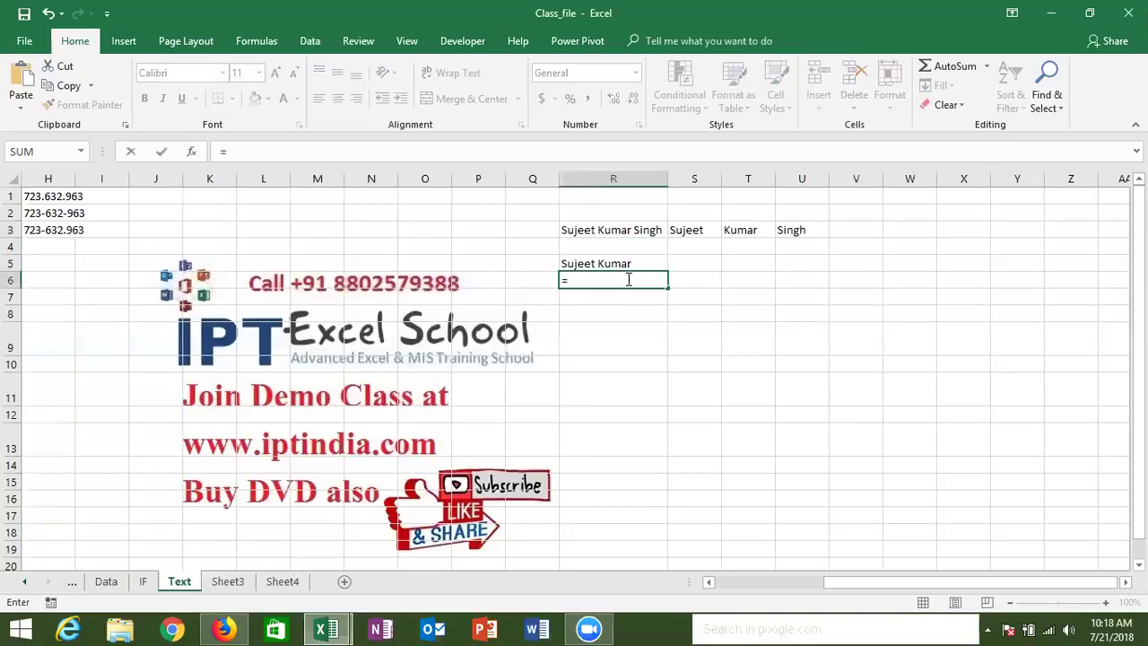
text(fin)
key(Tab)
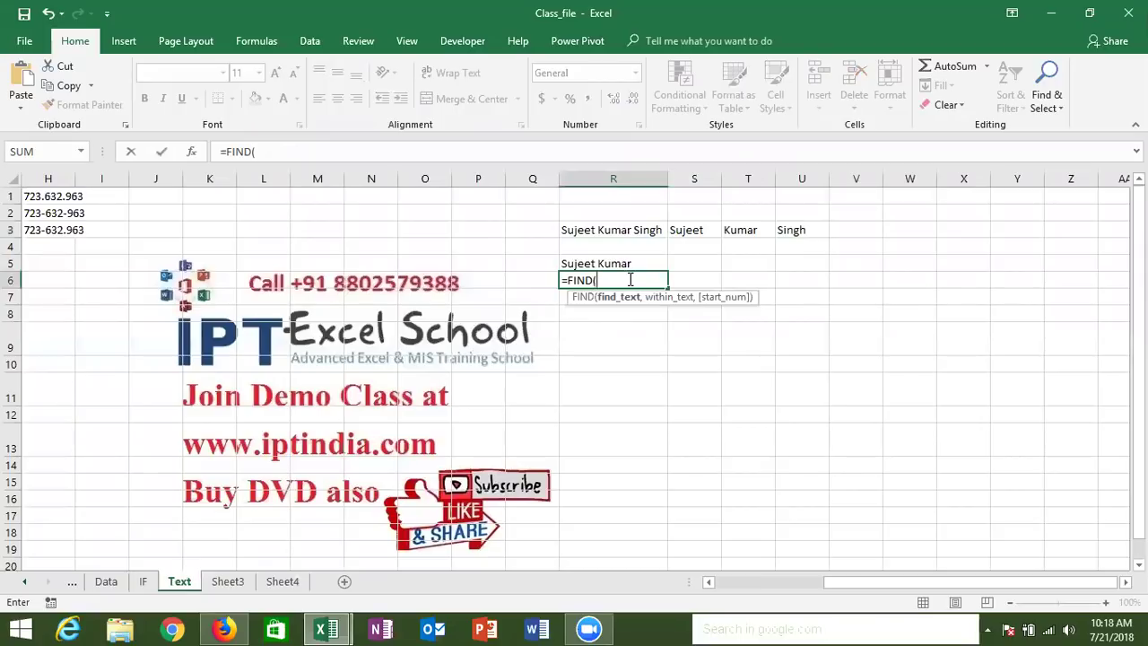
text(" ")
text(,)
click(634, 263)
text(,)
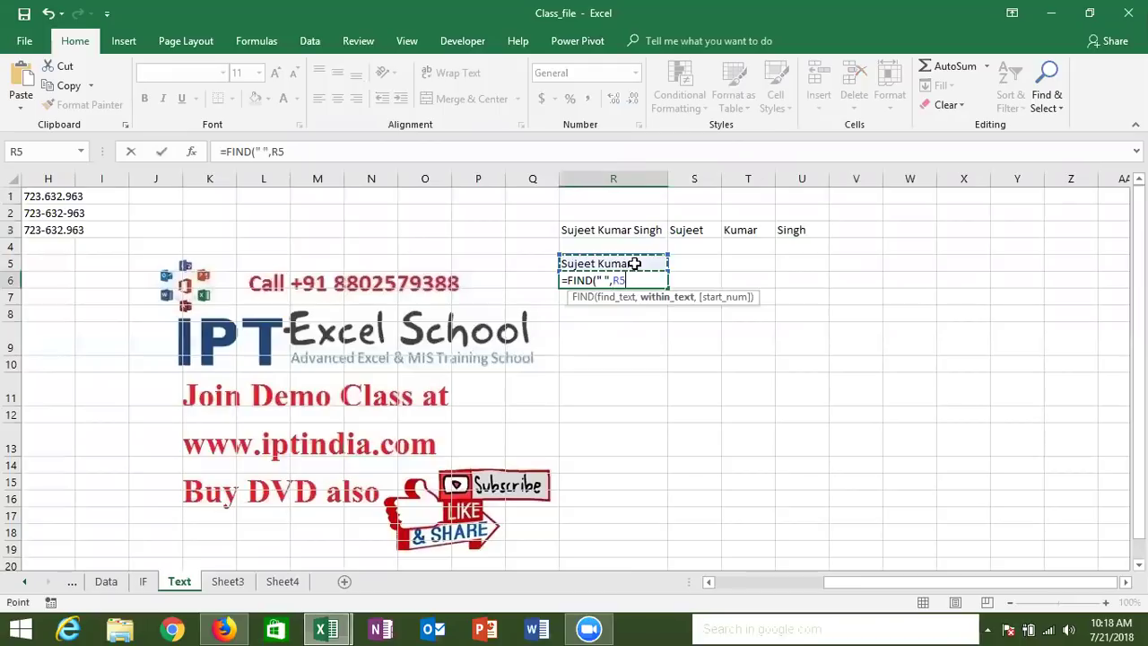
text(1)
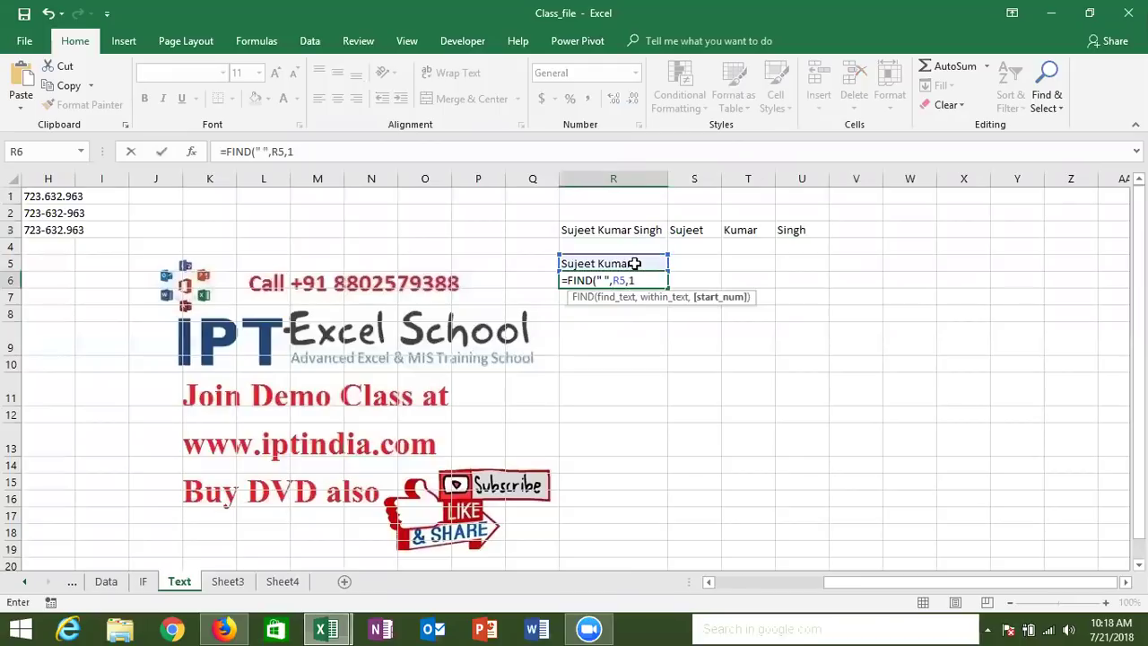
text())
key(ctrl+Return)
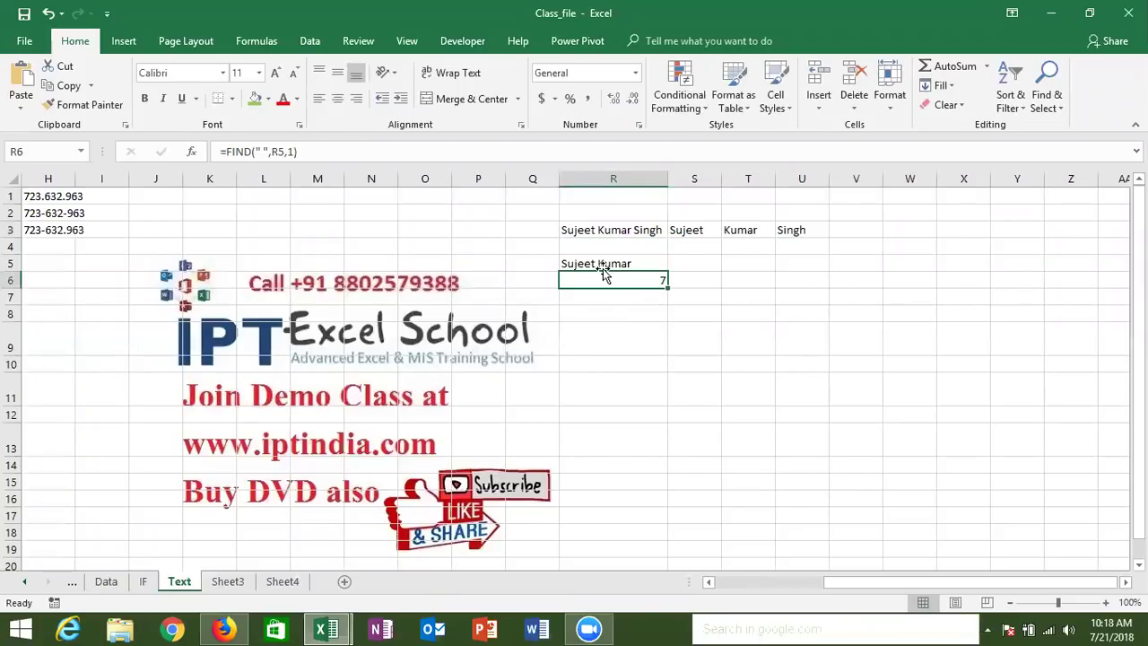
Extract the first name into S5 with =LEFT(R5,R6-1).
click(604, 263)
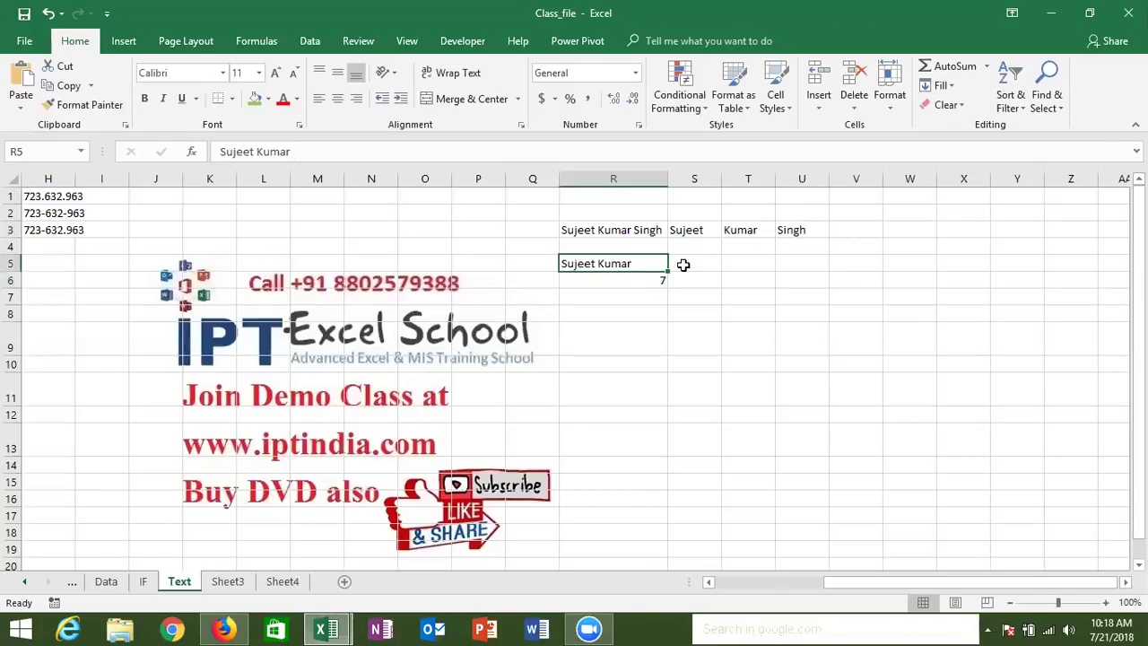
click(680, 264)
text(=)
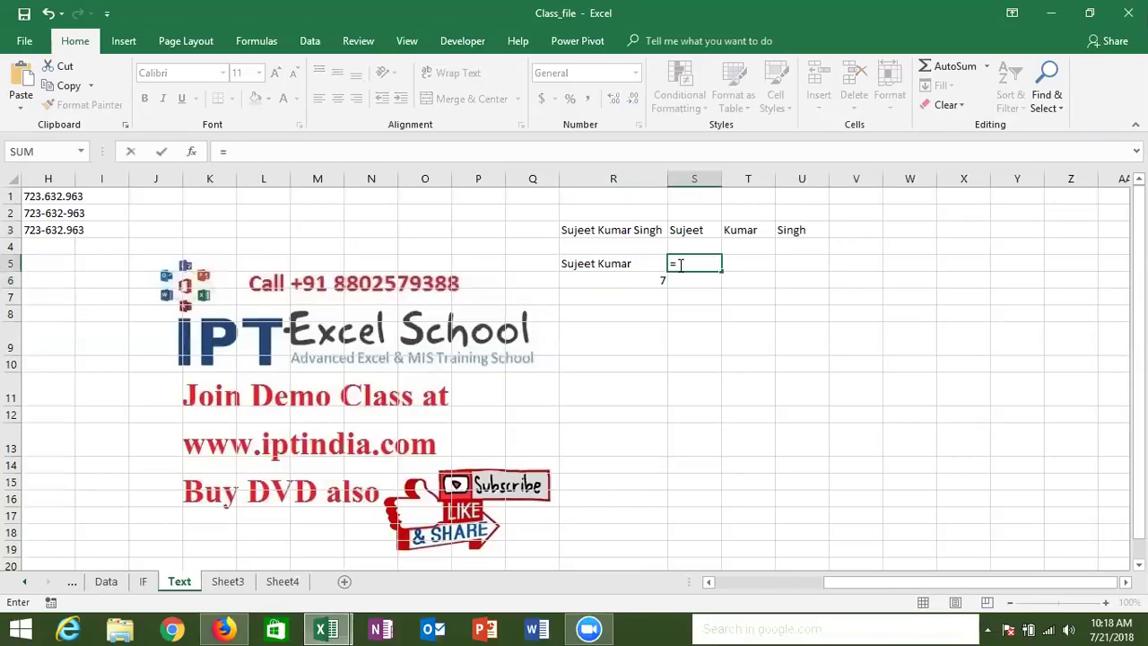
text(l)
text(ef)
key(Tab)
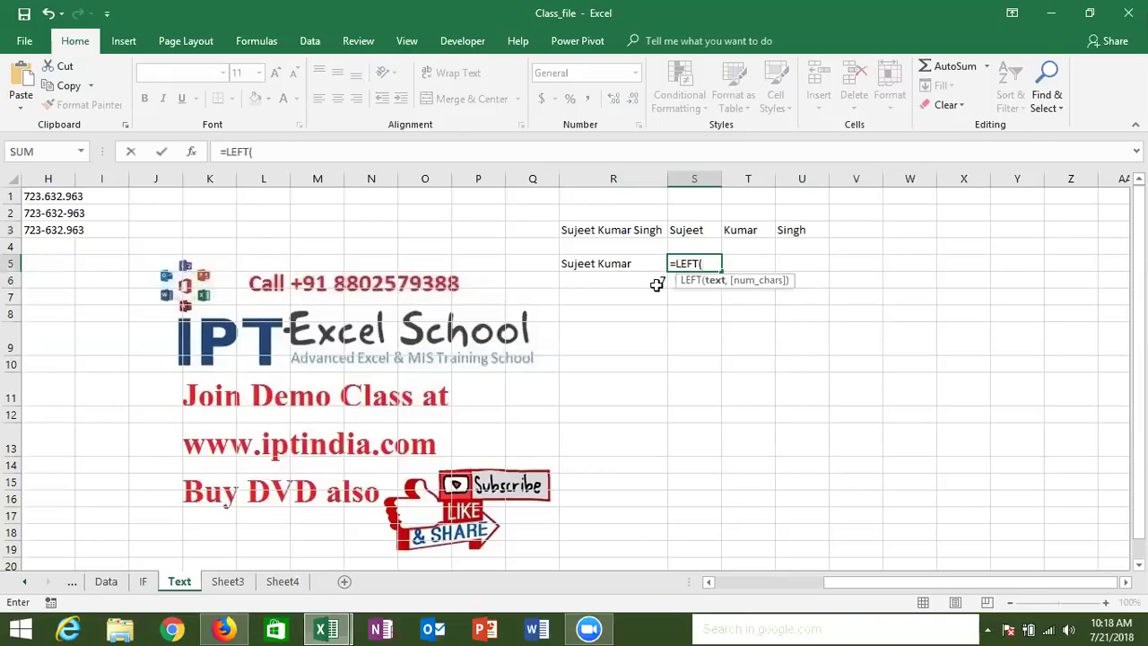
click(617, 265)
text(,)
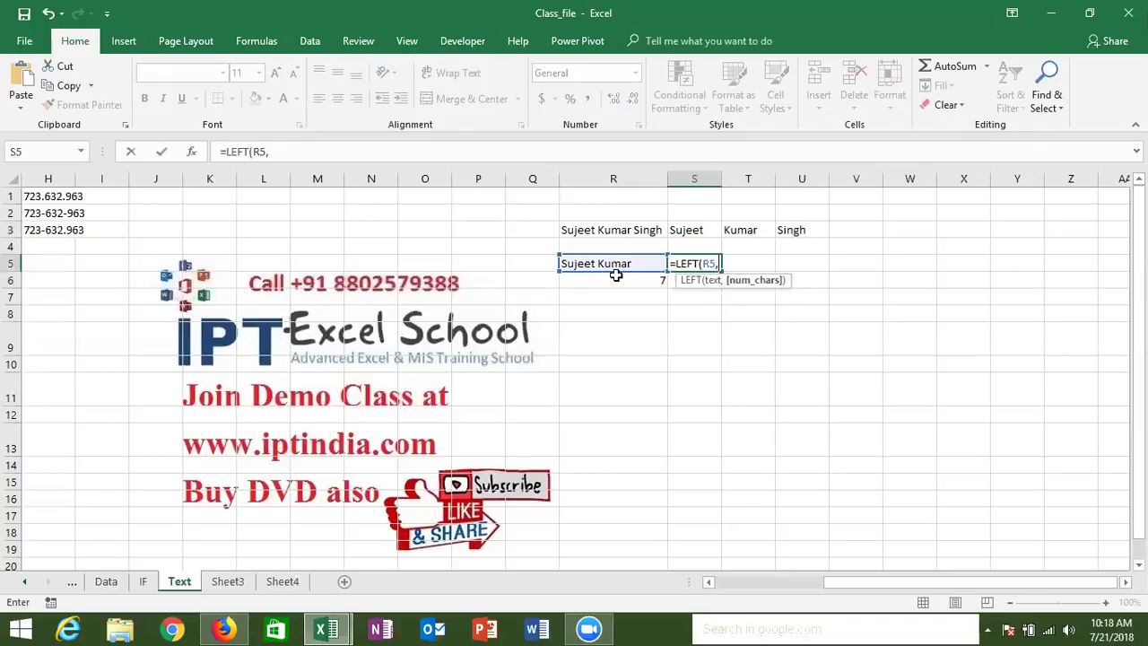
click(617, 281)
text(-1)
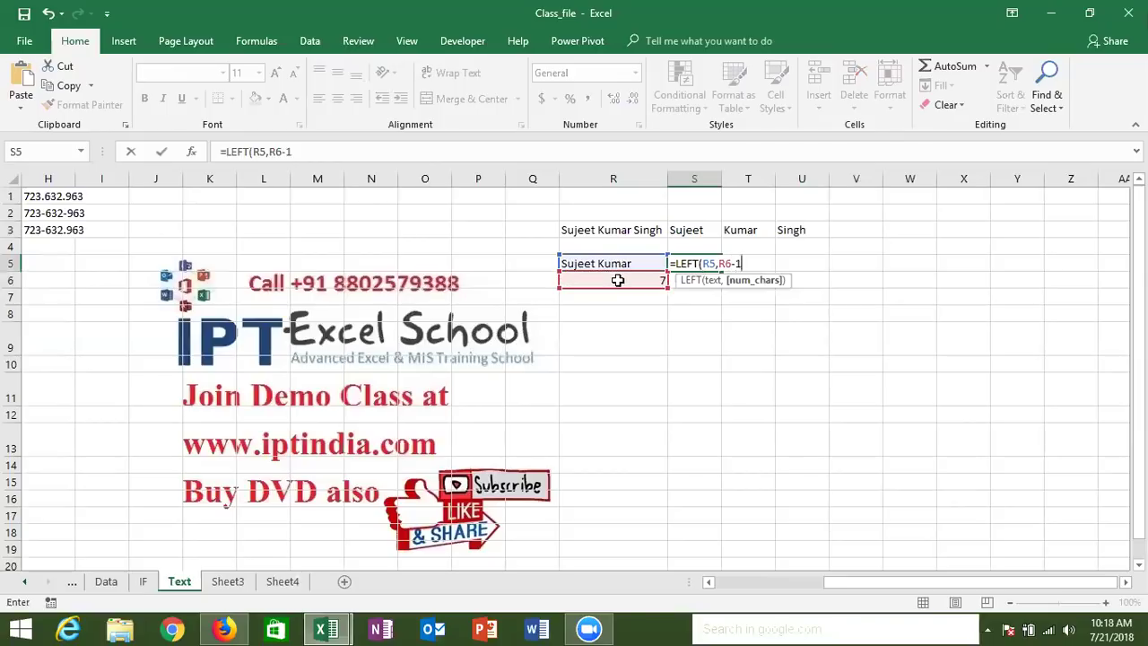
key(Return)
key(Up)
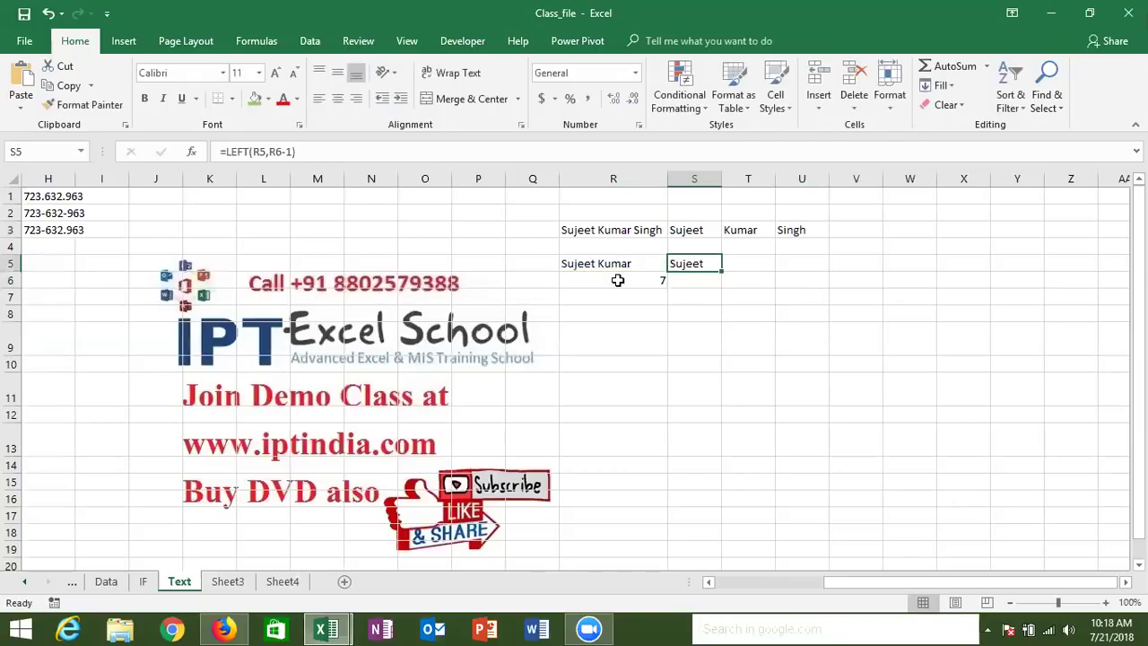
click(602, 266)
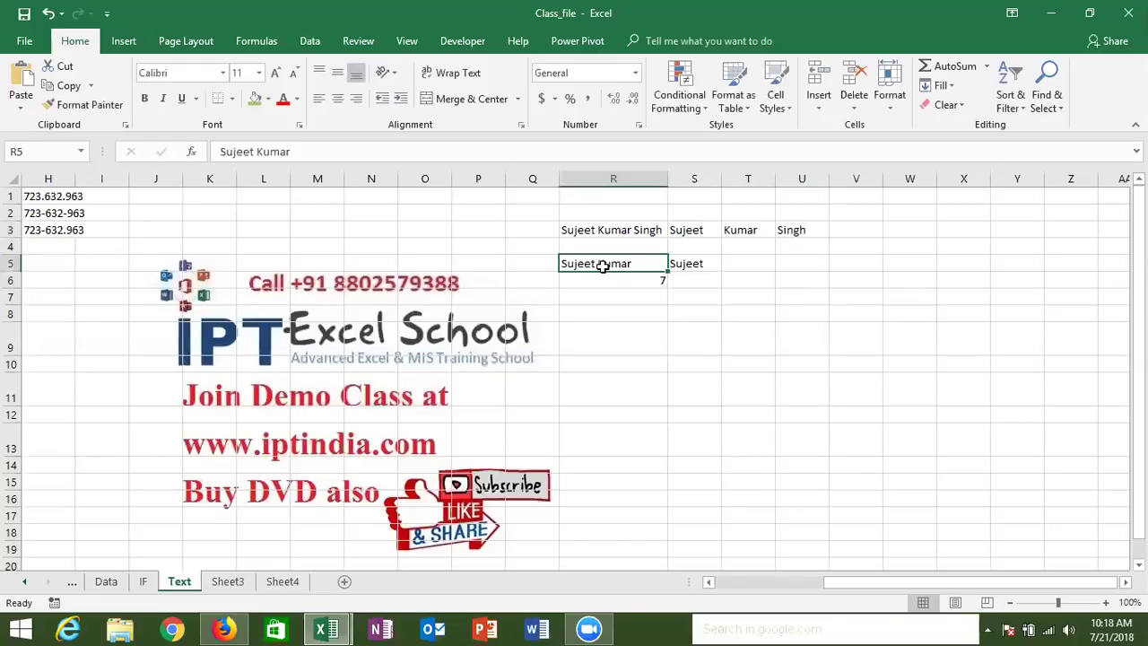
text(Raj Kumar)
key(Return)
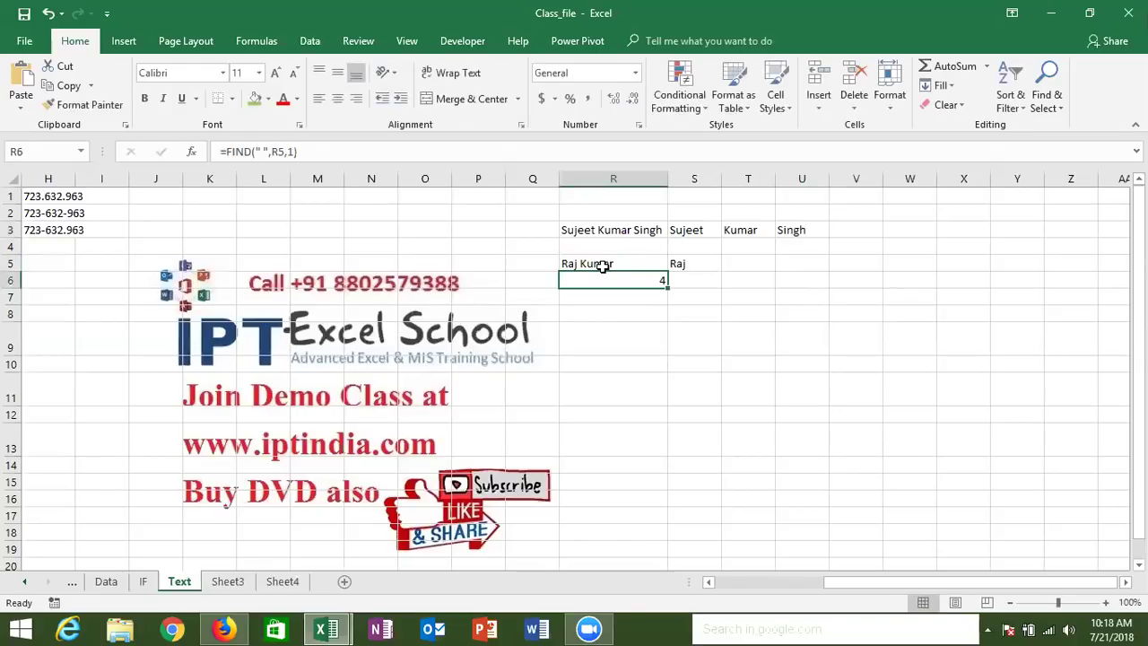
double_click(595, 231)
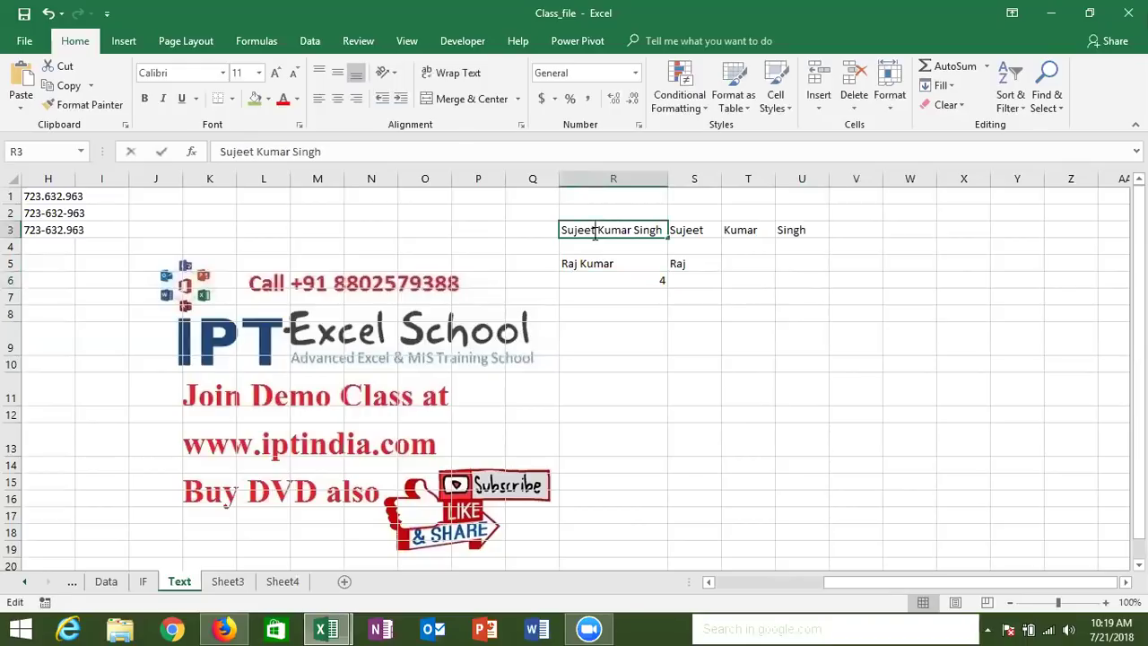
double_click(595, 231)
text(Raj)
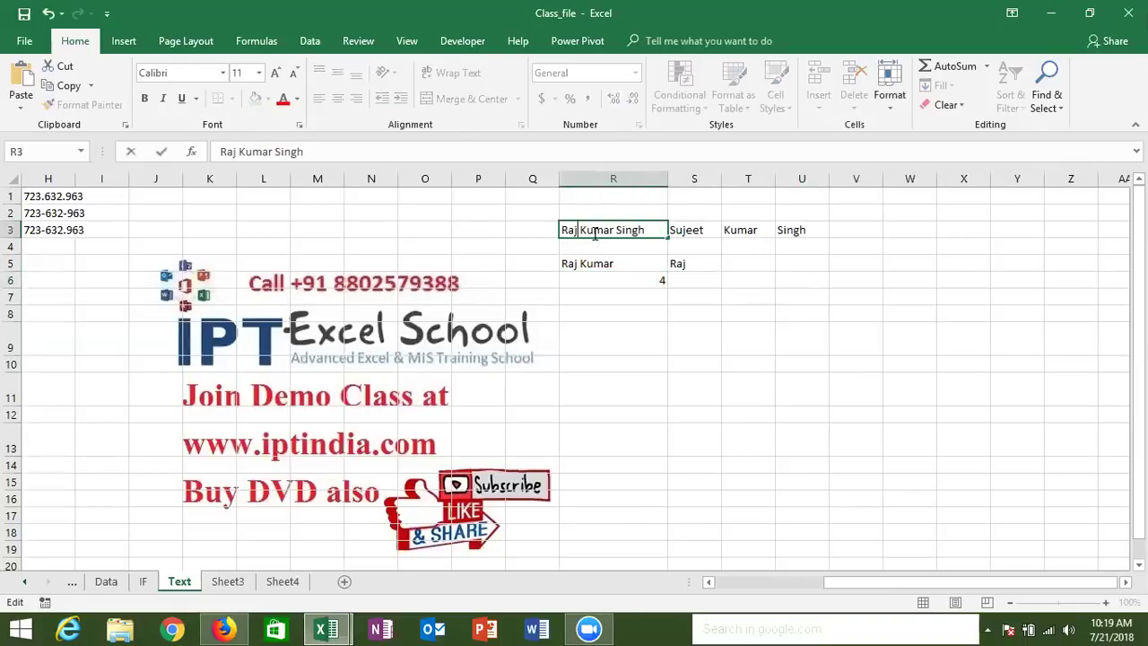
key(BackSpace)
key(Return)
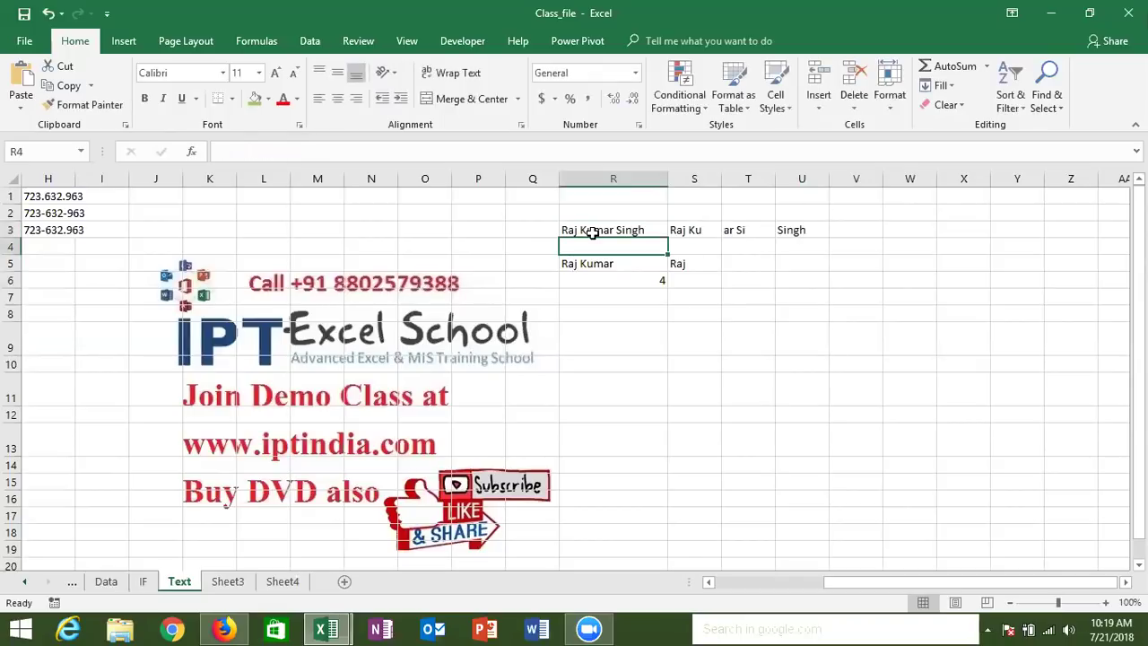
key(ctrl+z)
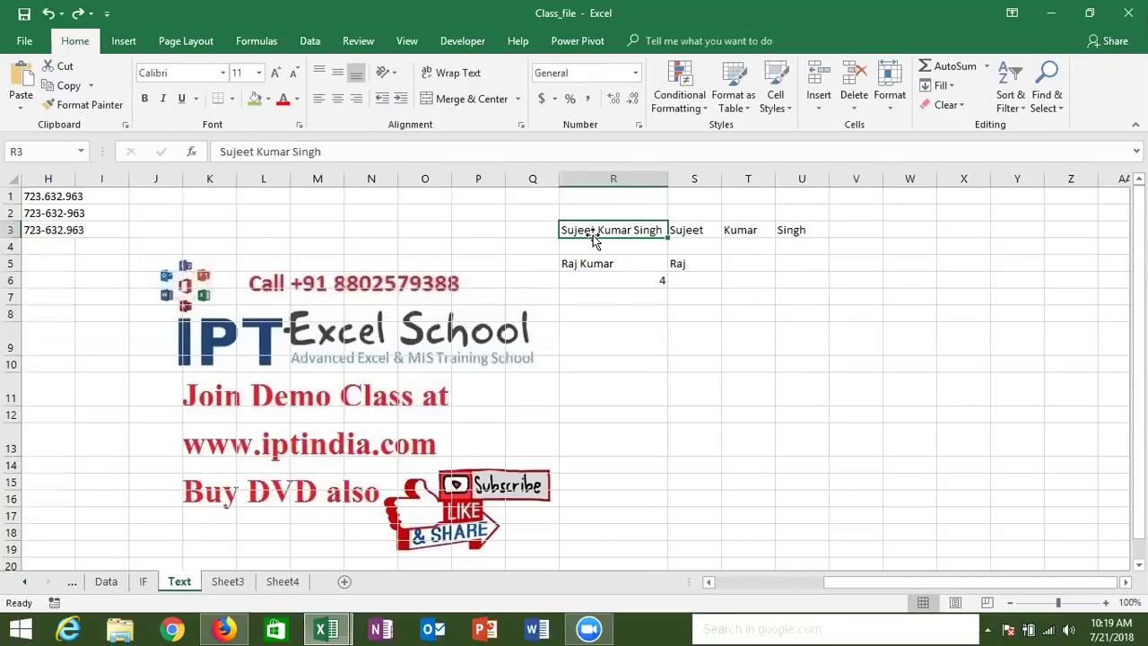
double_click(625, 280)
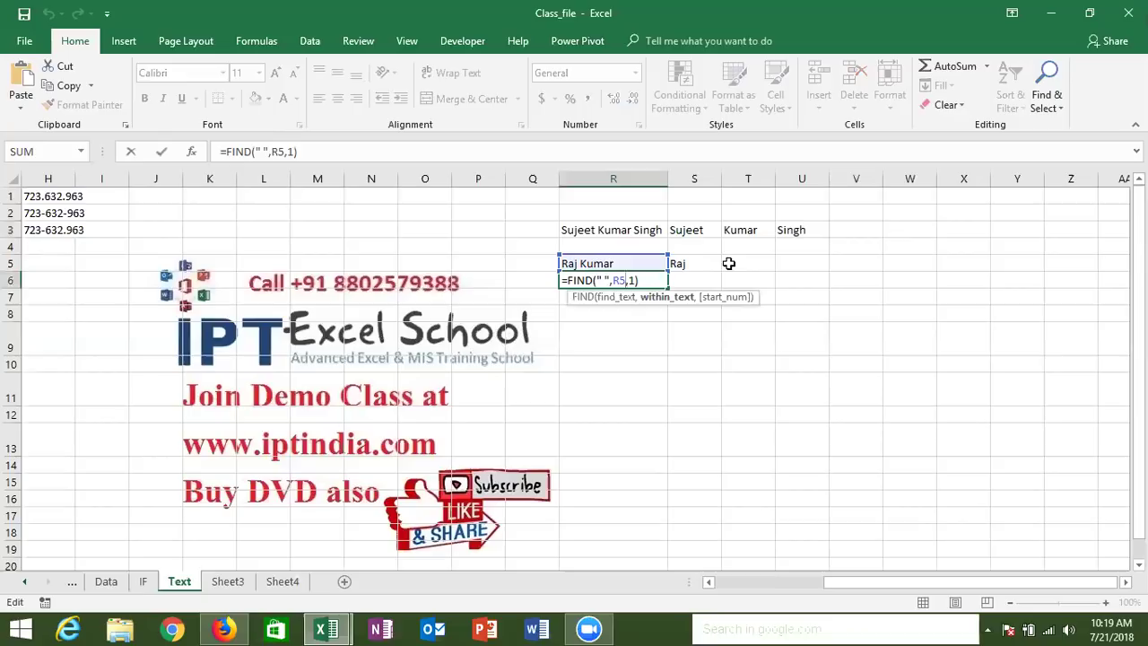
Enter =RIGHT(R5,LEN(R5)-R6) in T5, accepting Excel's suggested correction.
key(Escape)
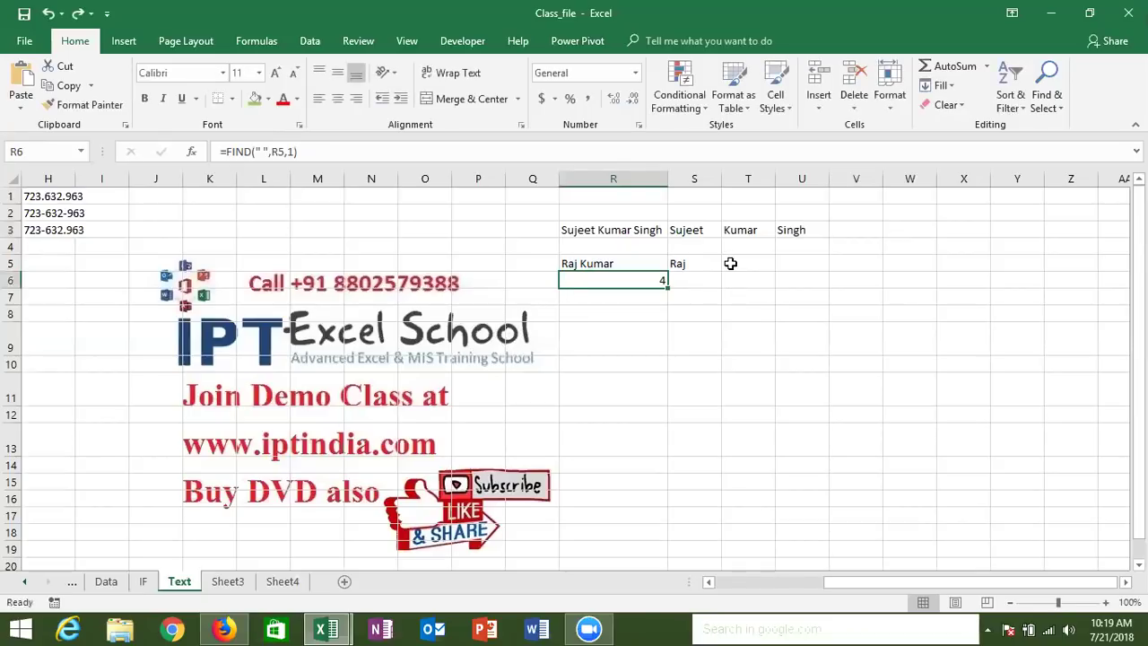
click(730, 263)
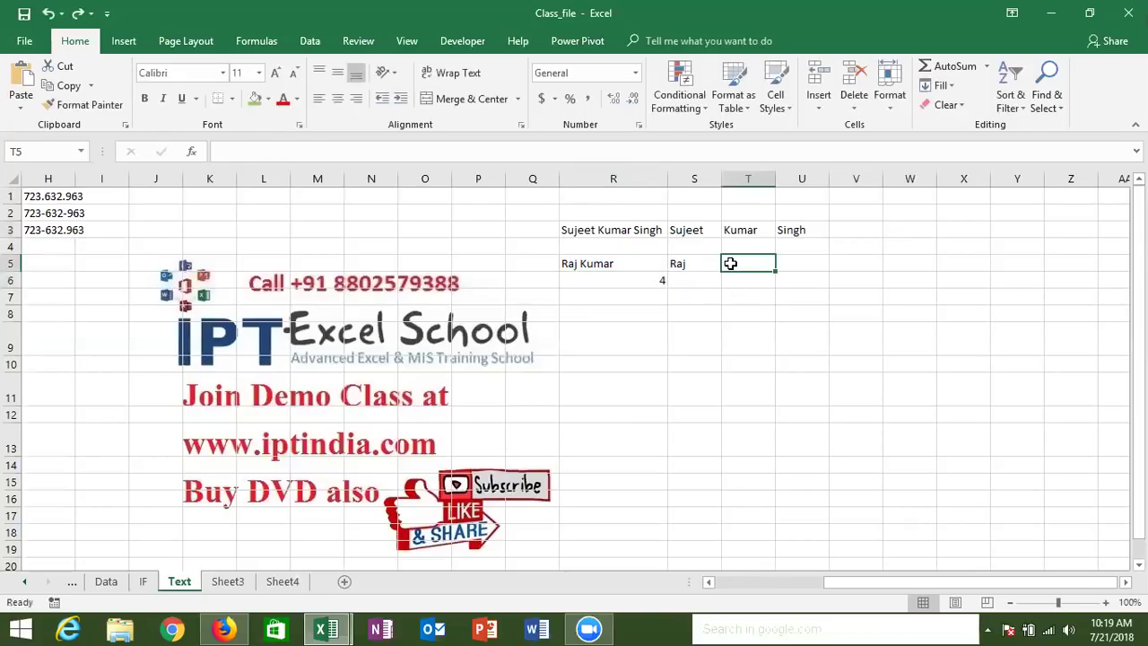
text(=)
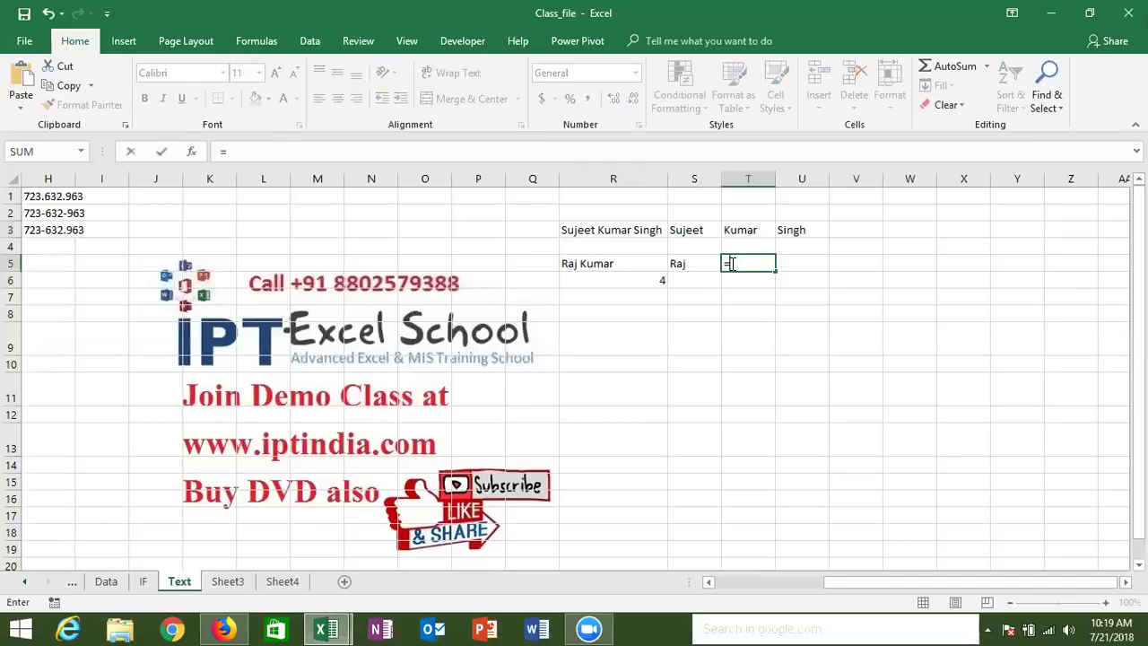
text(right()
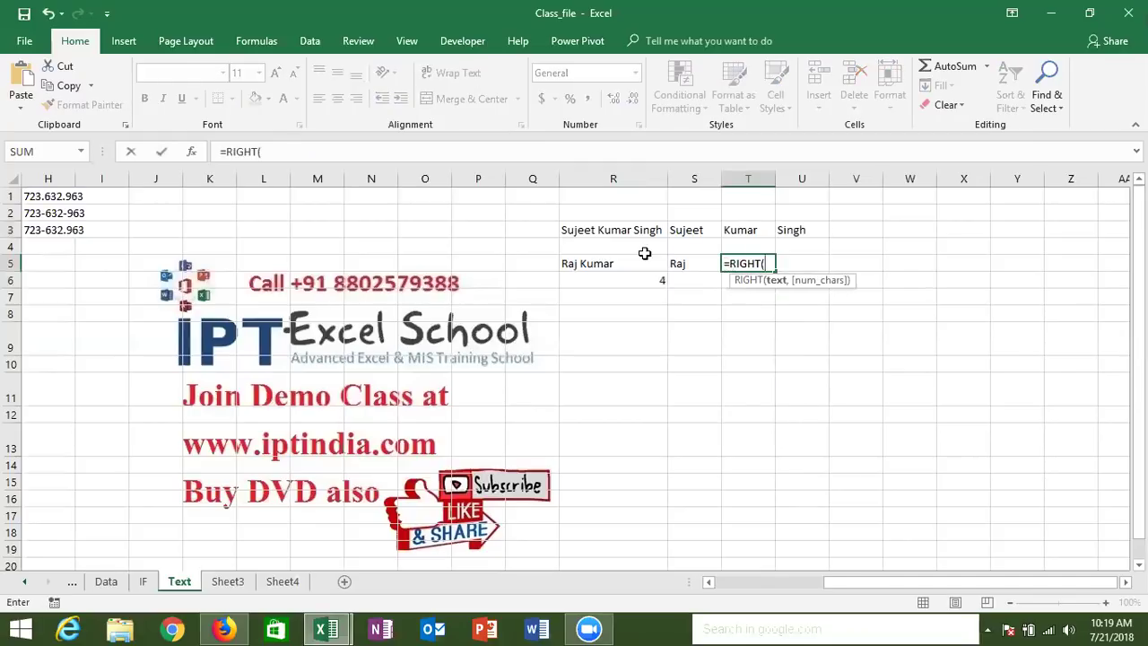
click(632, 261)
text(,)
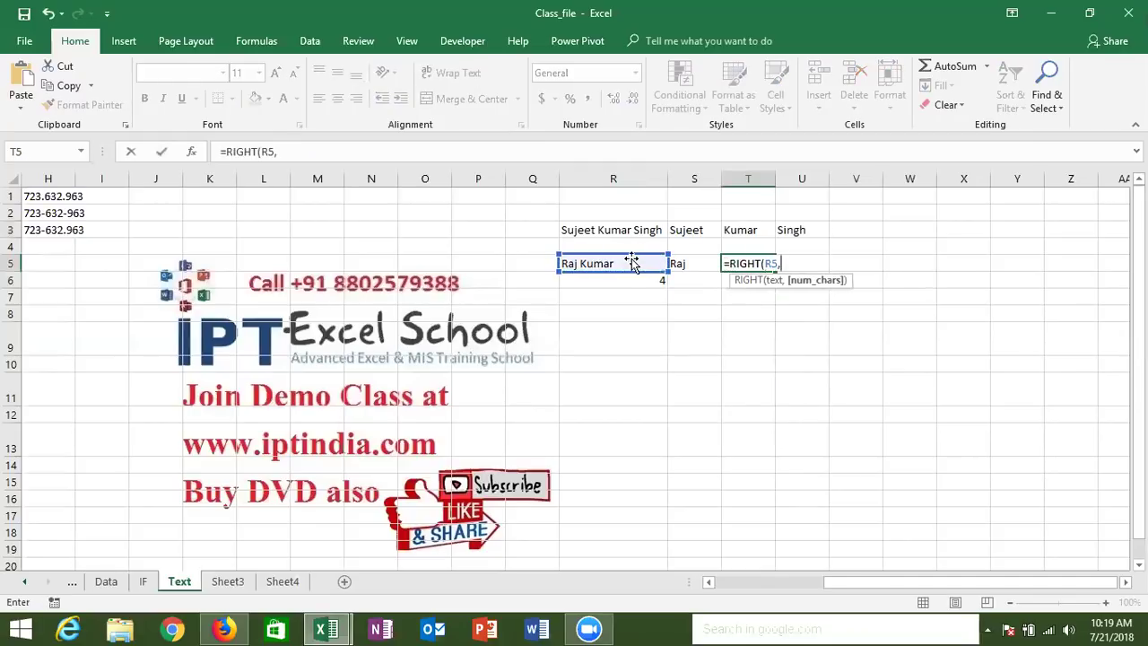
text(LEN()
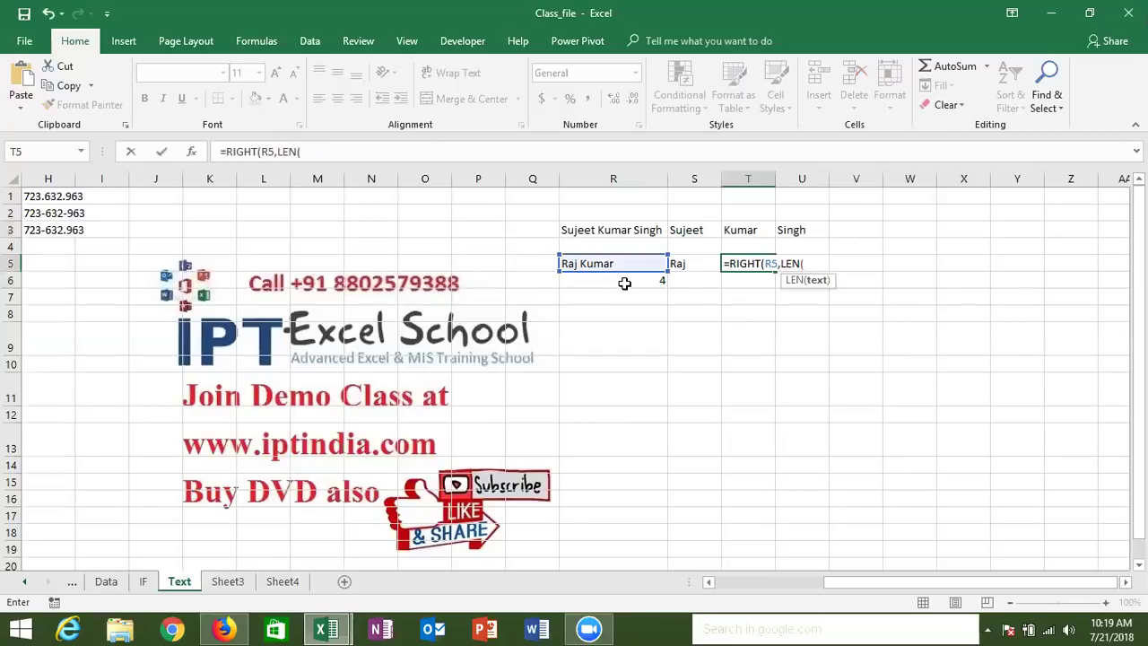
click(625, 282)
key(BackSpace)
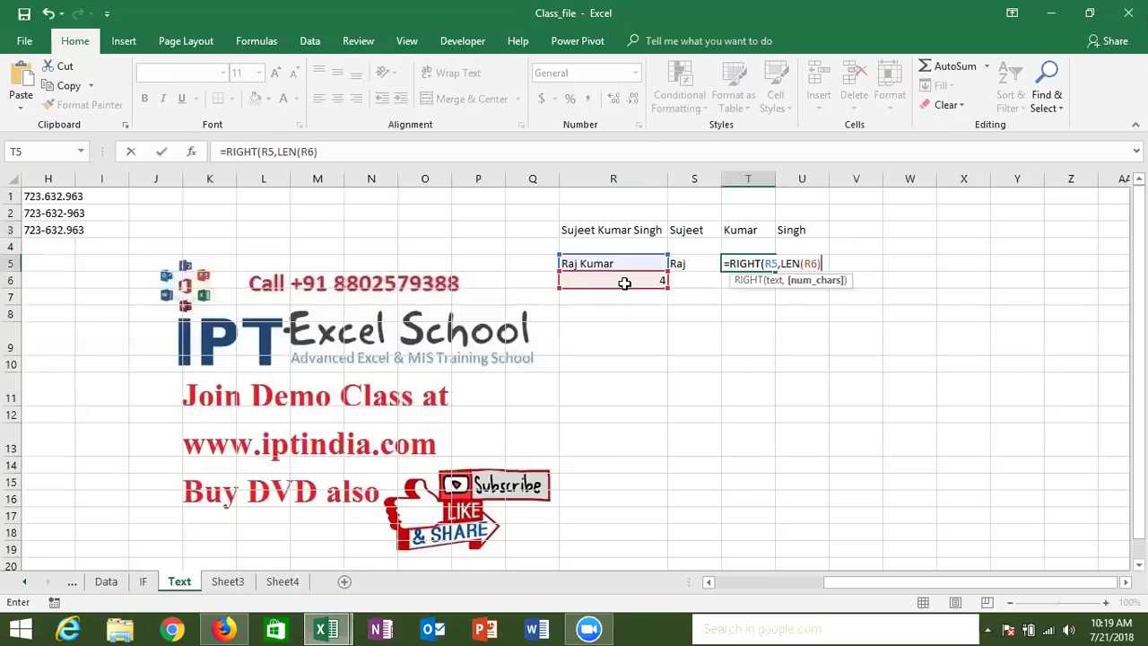
key(BackSpace)
key(BackSpace)
key(BackSpace)
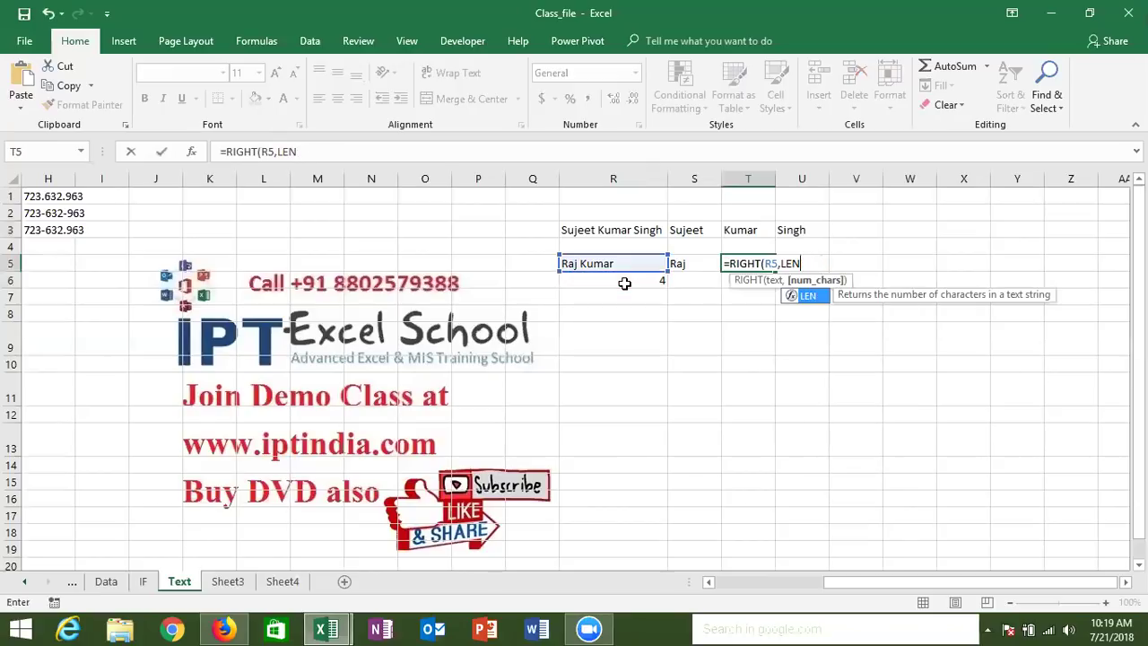
text(()
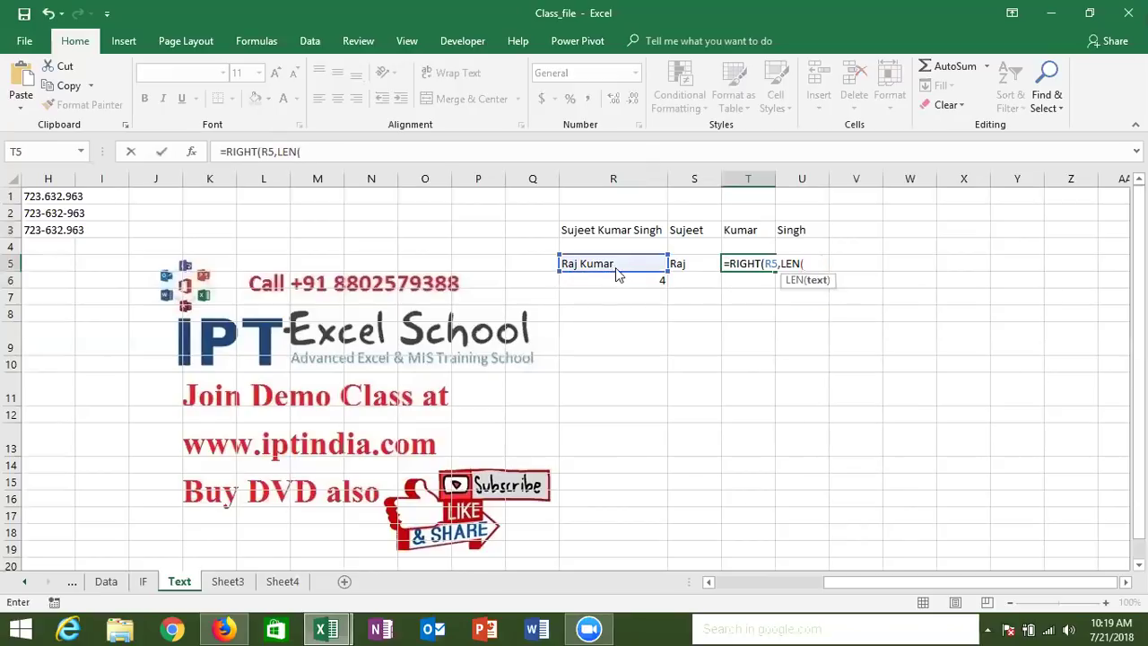
click(613, 263)
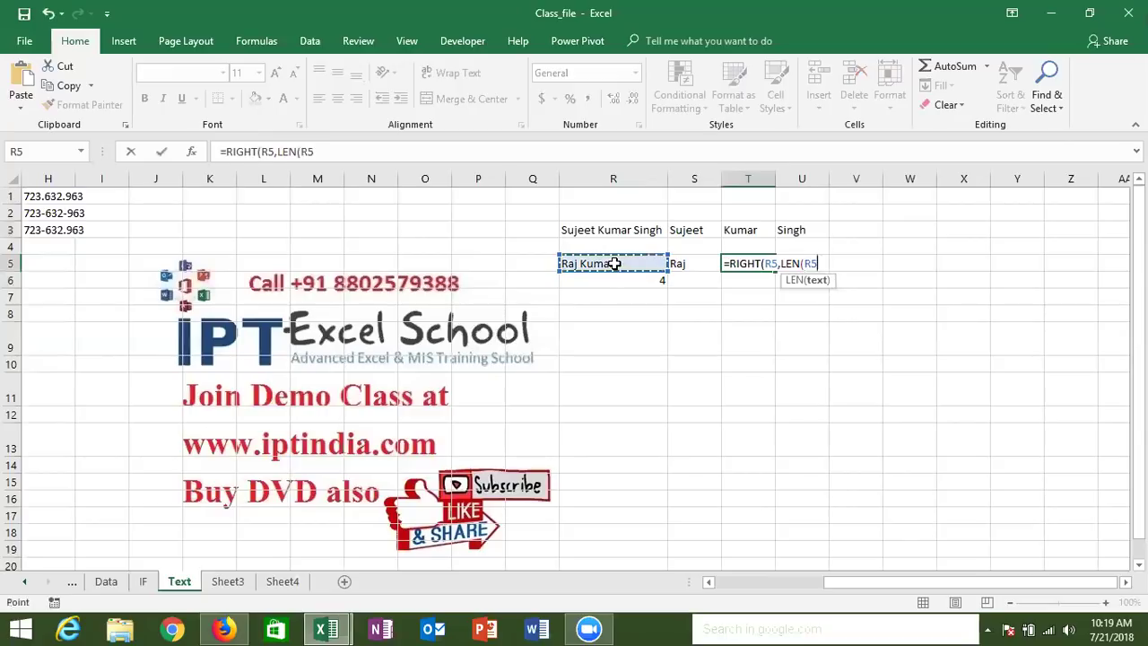
text()-)
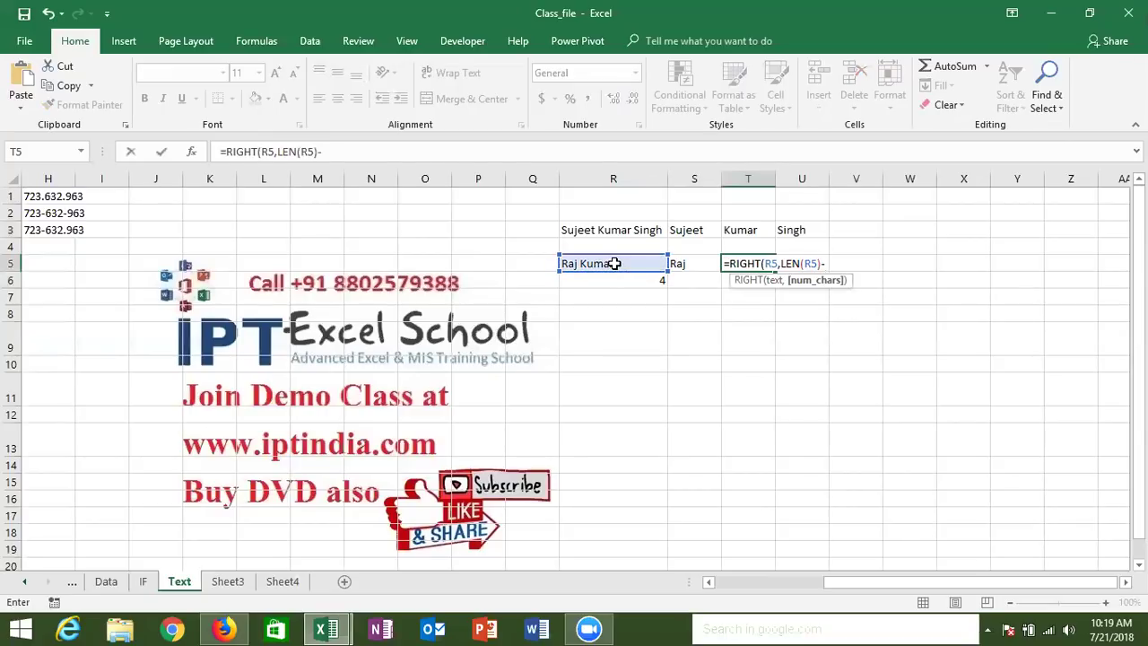
click(615, 281)
key(Return)
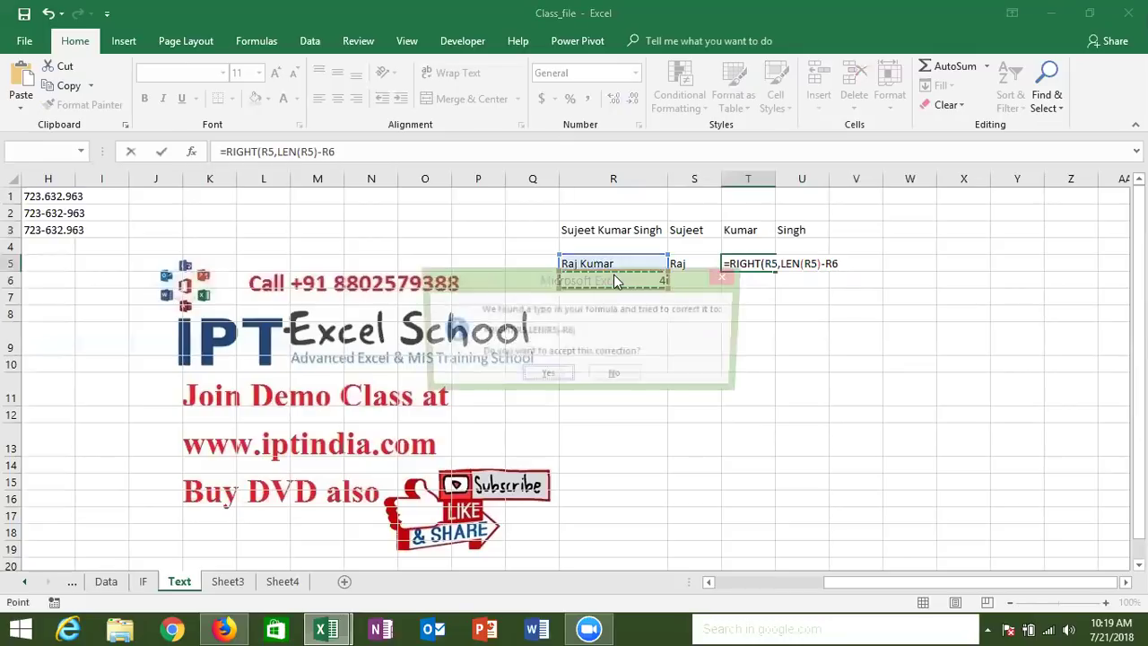
key(Return)
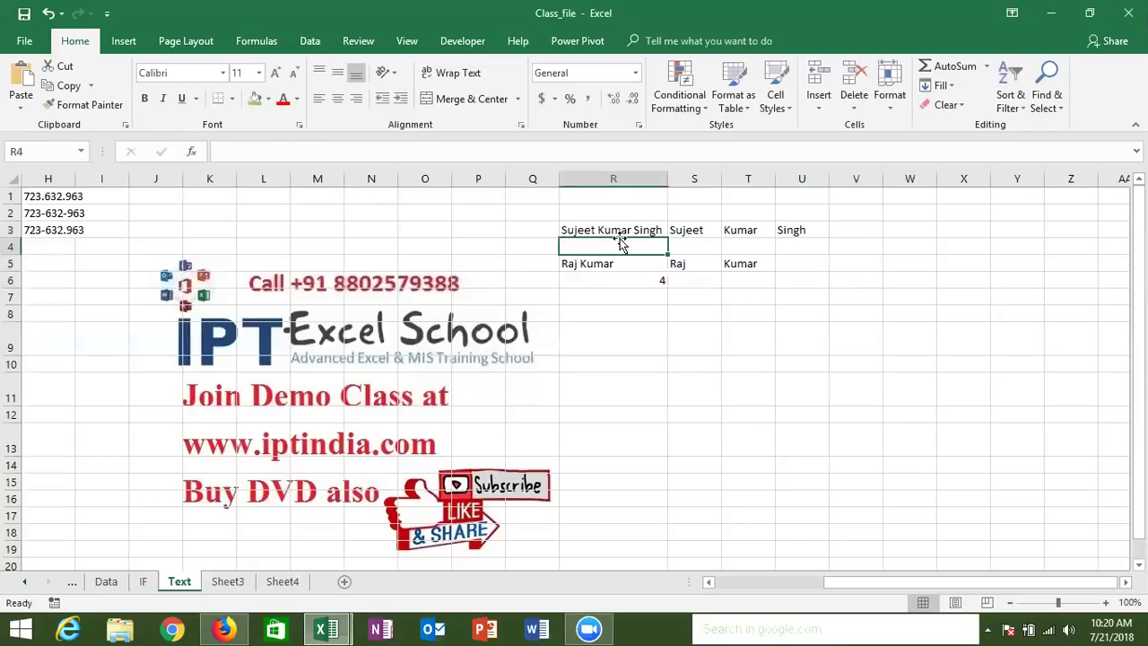
key(Right)
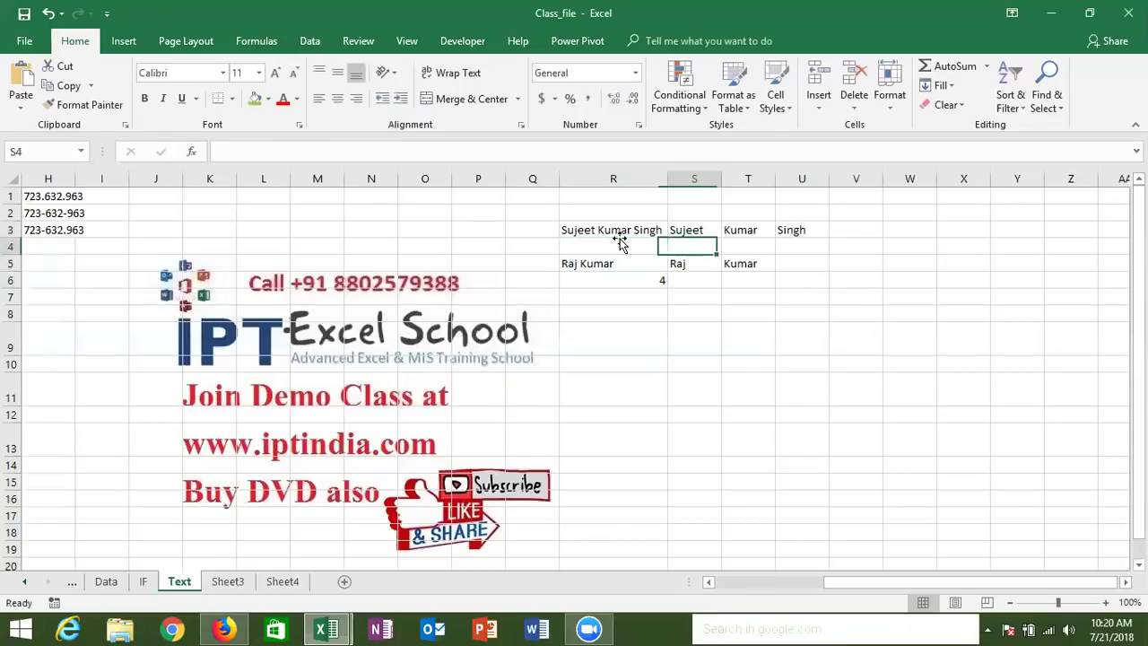
key(Right)
key(Right)
key(Right)
key(Right)
key(Right)
key(Right)
key(Right)
key(Right)
key(Right)
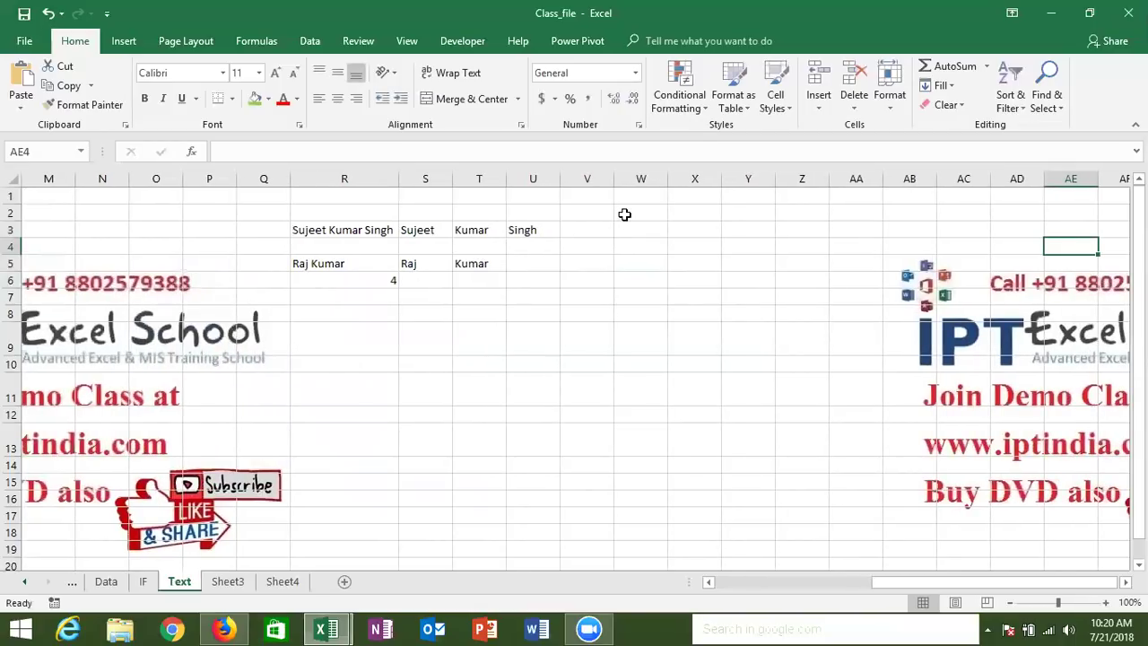
key(Right)
key(Right)
key(Right)
key(Right)
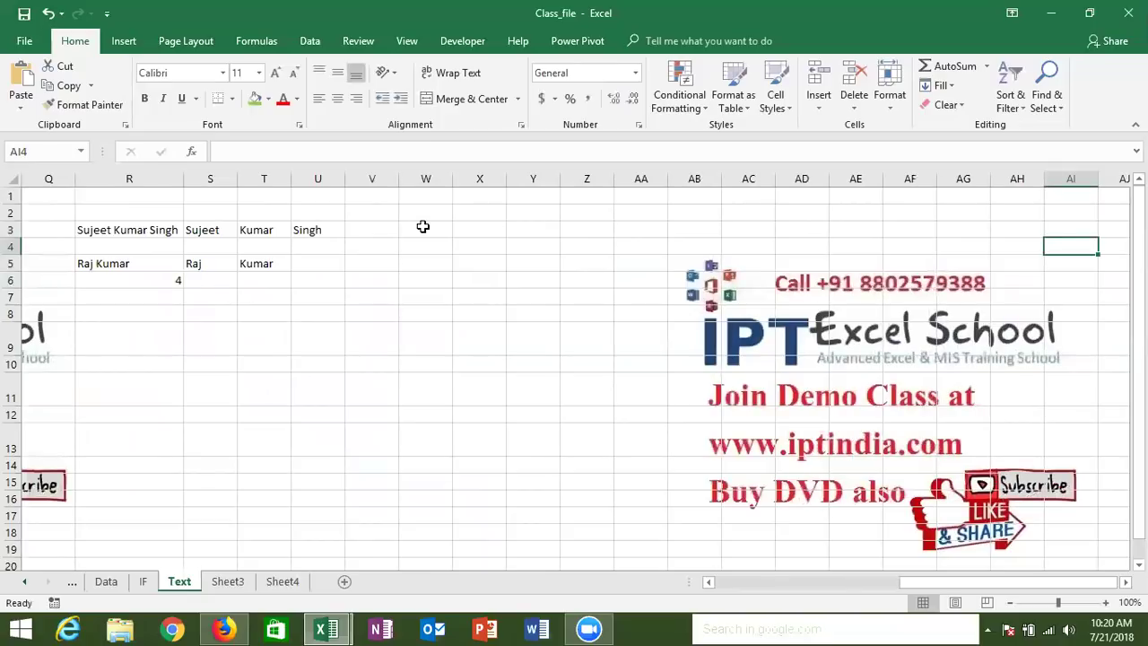
click(419, 227)
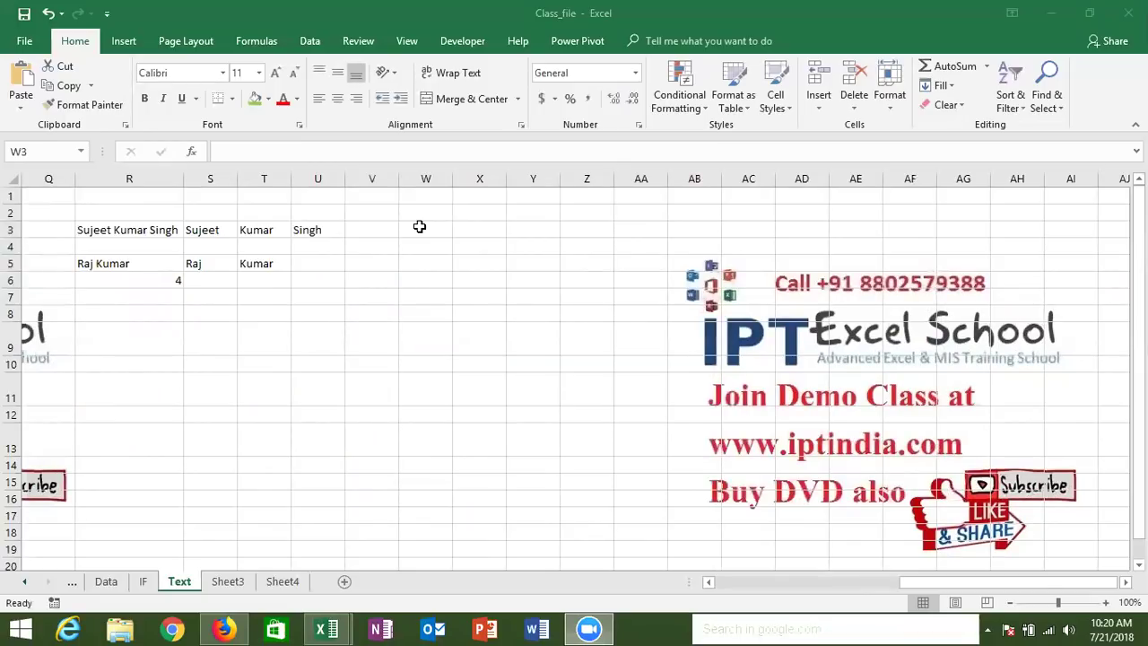
click(419, 226)
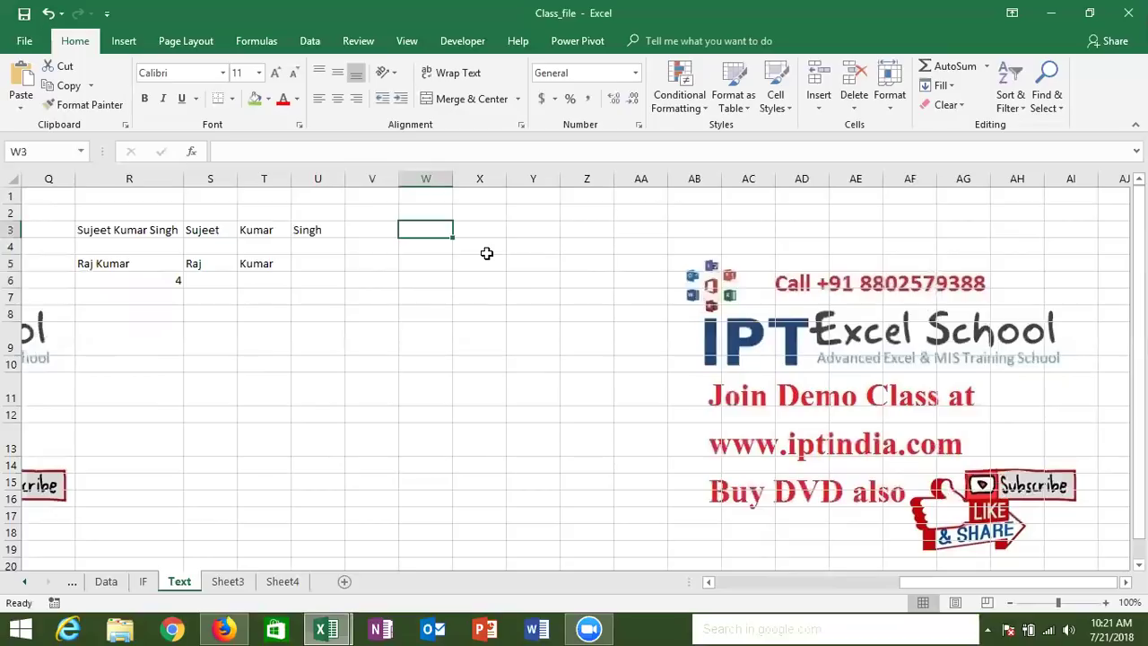
Type a first name in W3 and surname in X3, then join them with =W3&" "&X3 in Y3.
text(sujeet)
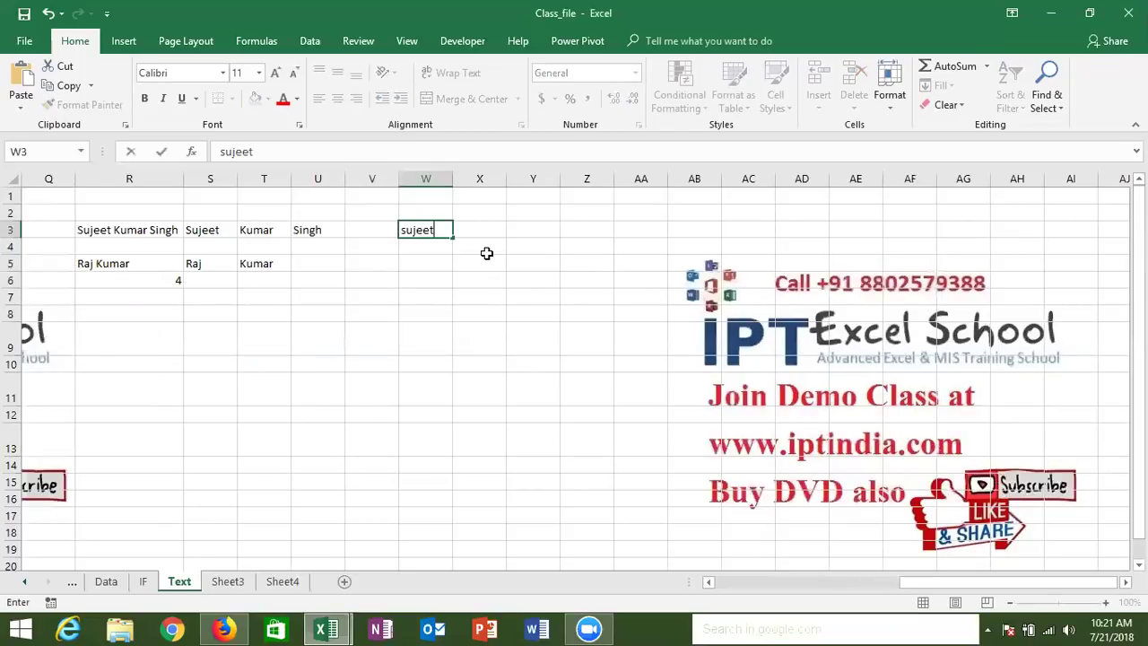
key(Tab)
text(kumar)
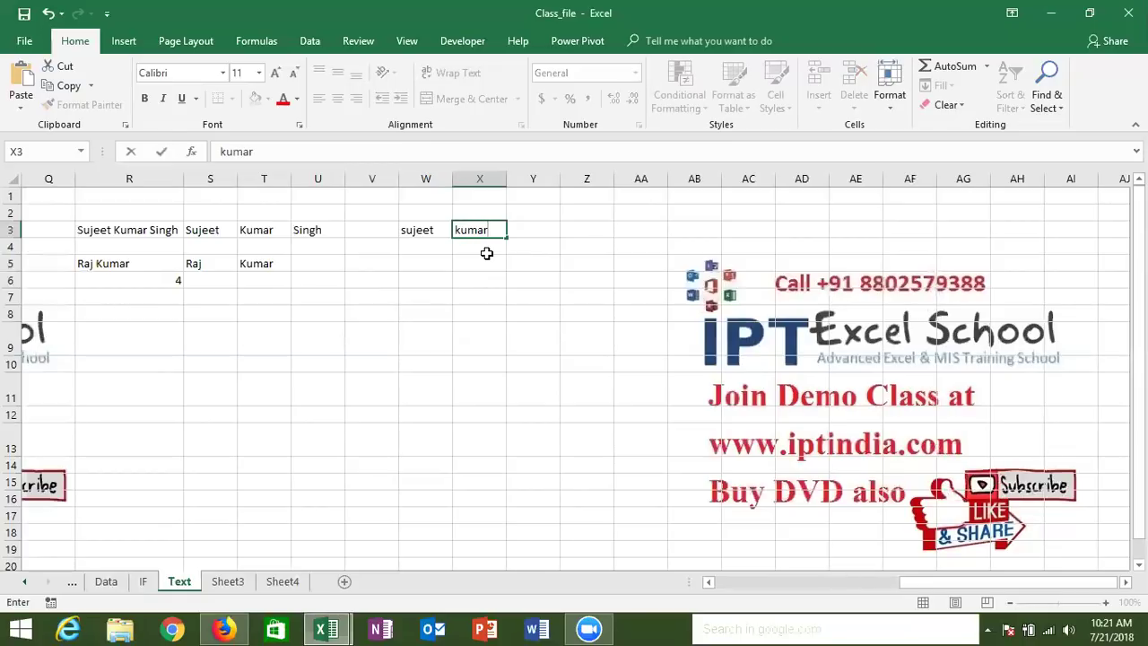
key(Tab)
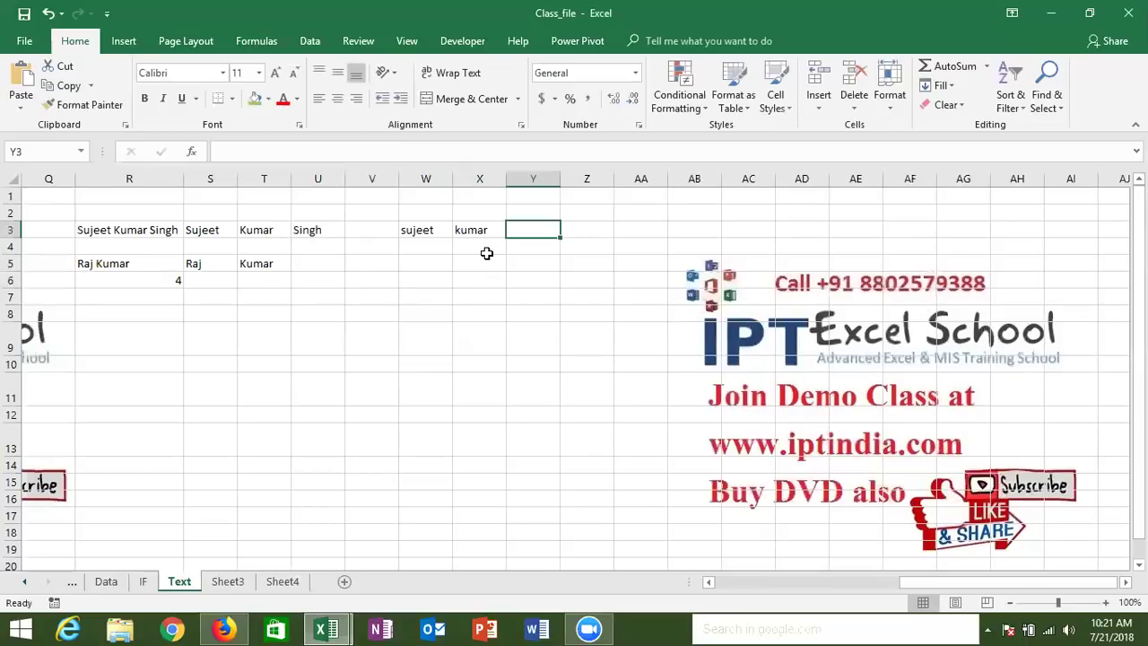
text(=)
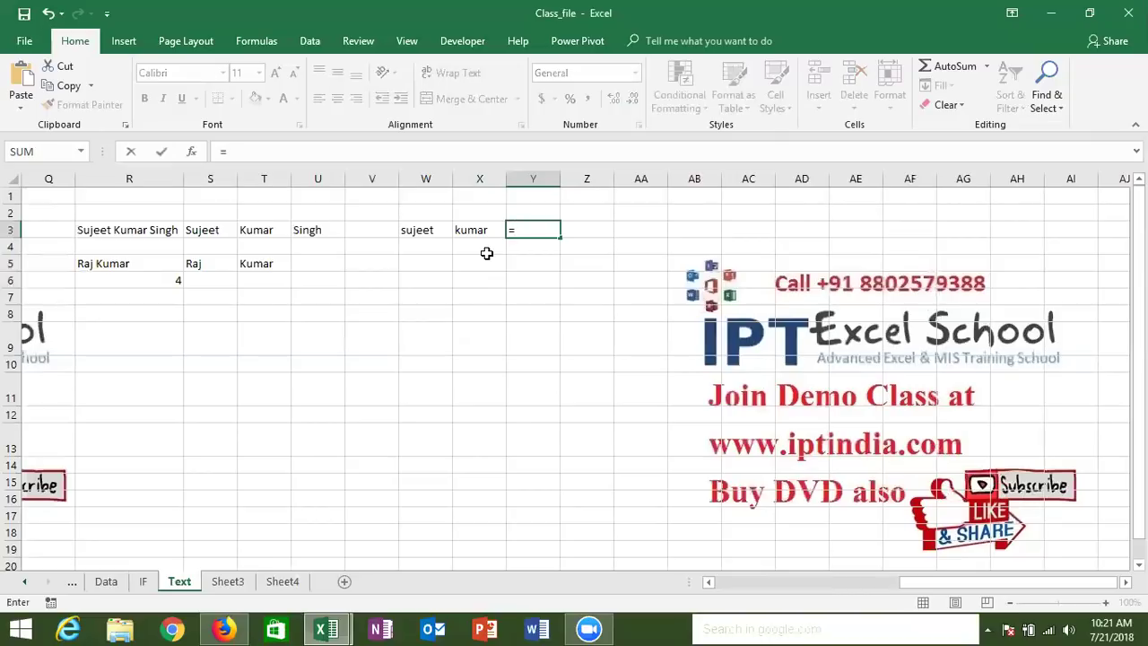
key(Left)
key(Left)
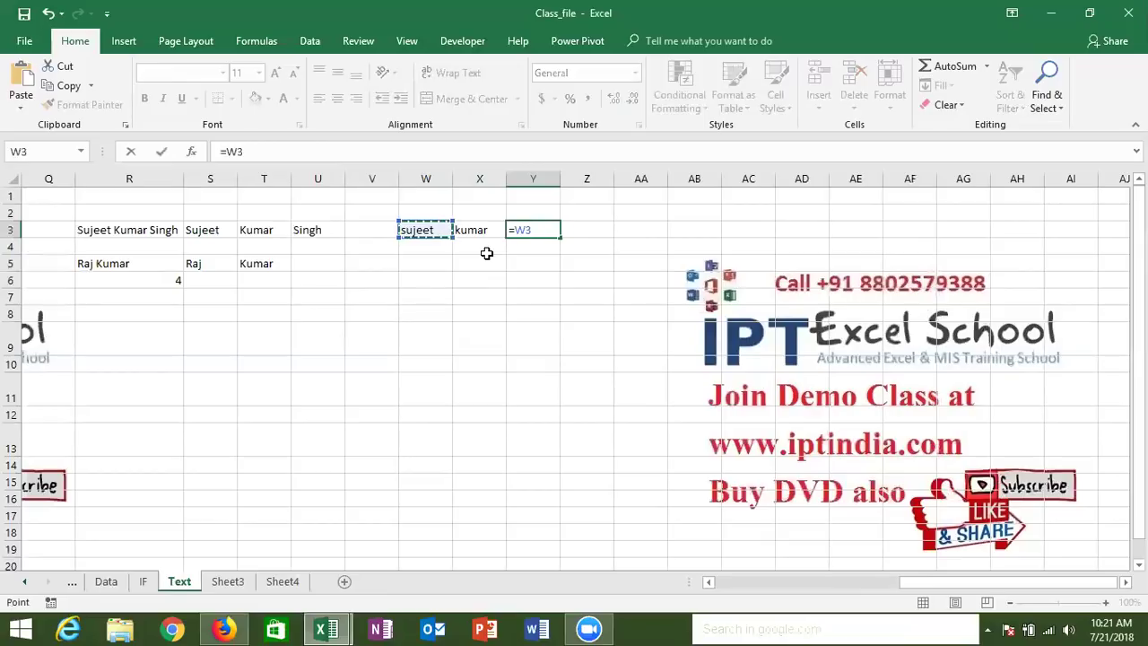
text(&" ")
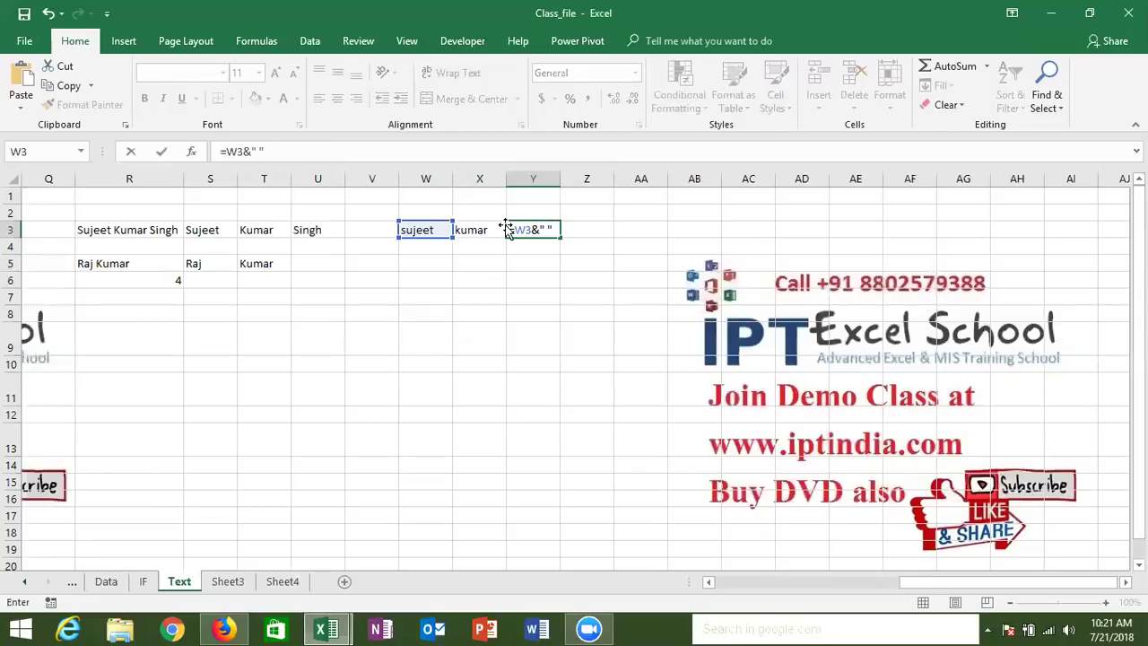
text(&)
click(464, 230)
key(Return)
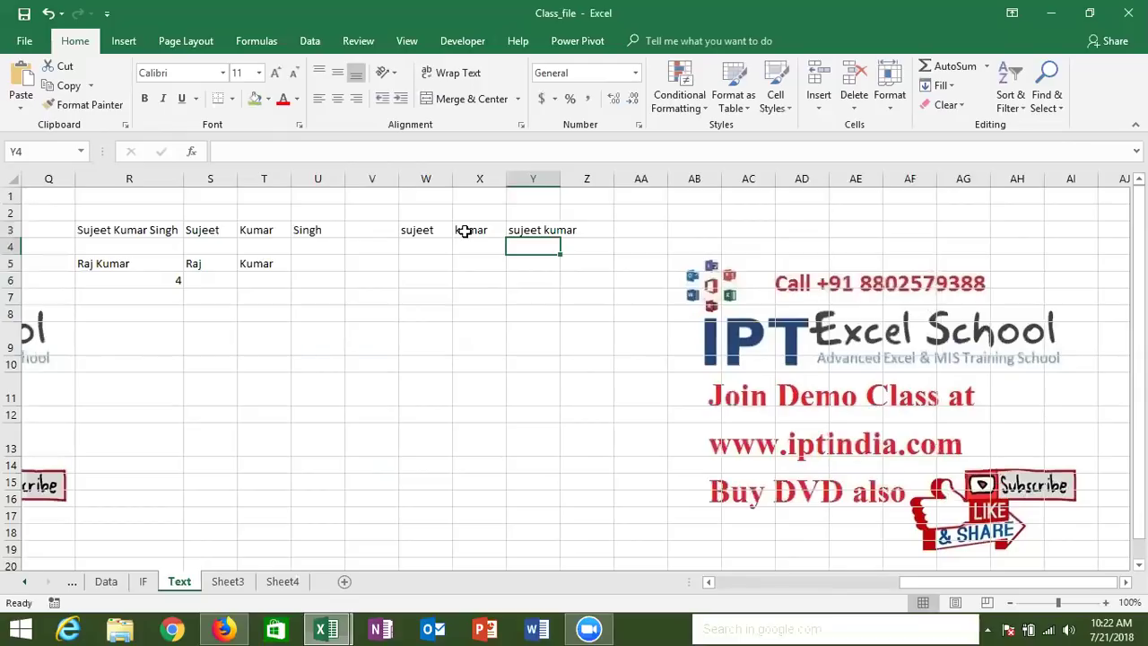
Join the same names in Y4 with =CONCATENATE(W3," ",X3).
text(=)
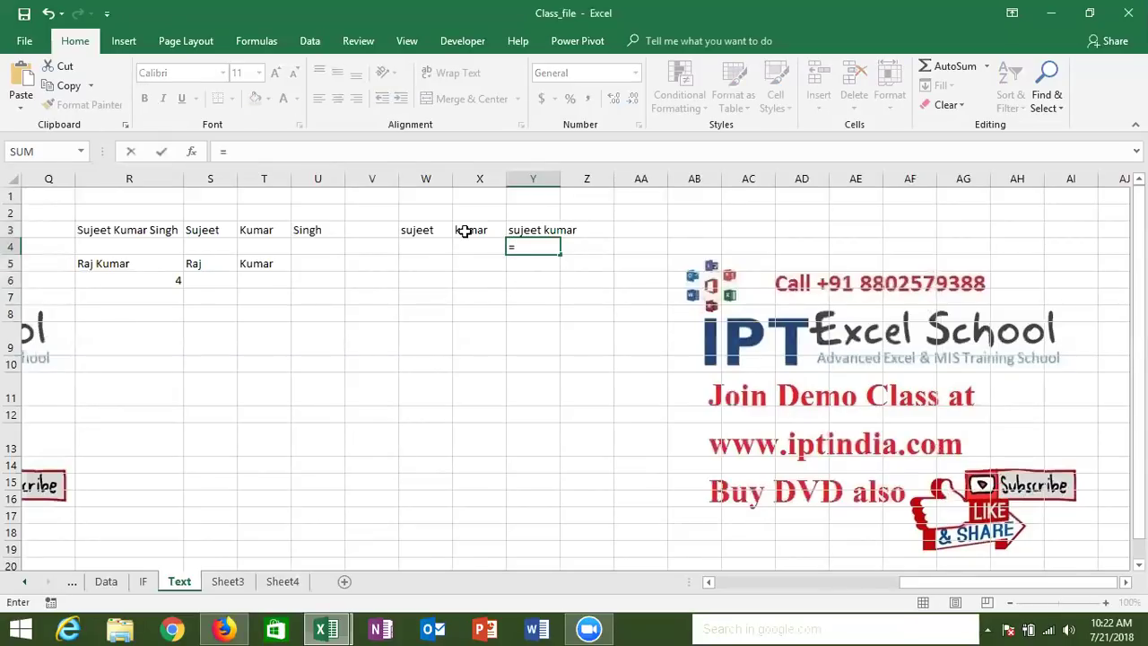
text(con)
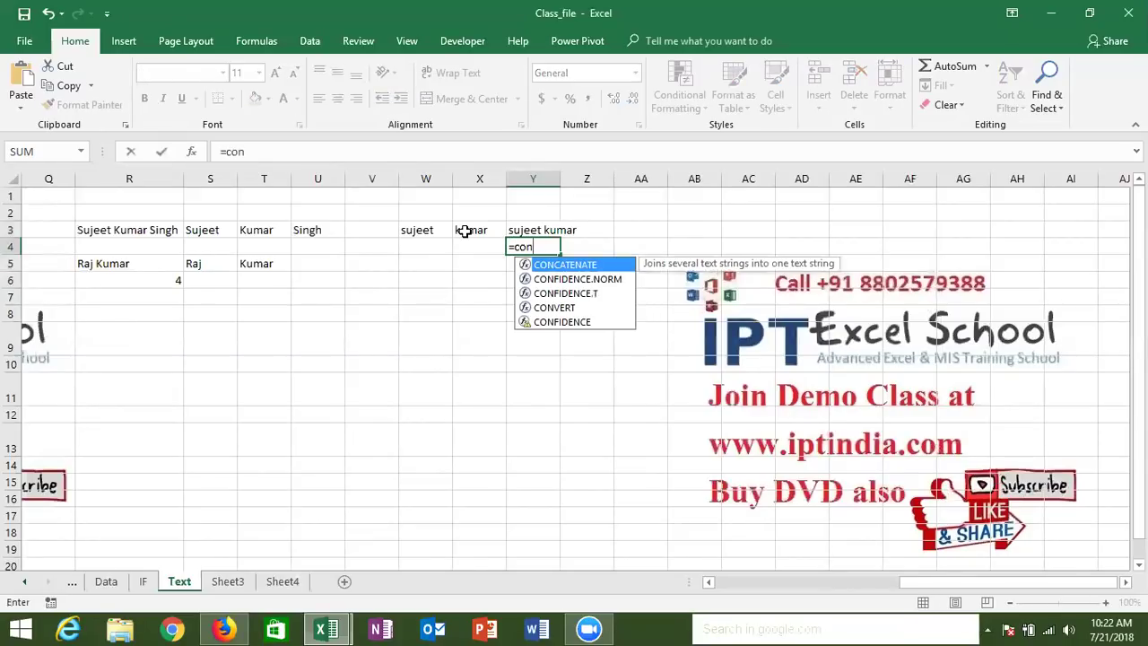
key(Tab)
click(430, 230)
text(," )
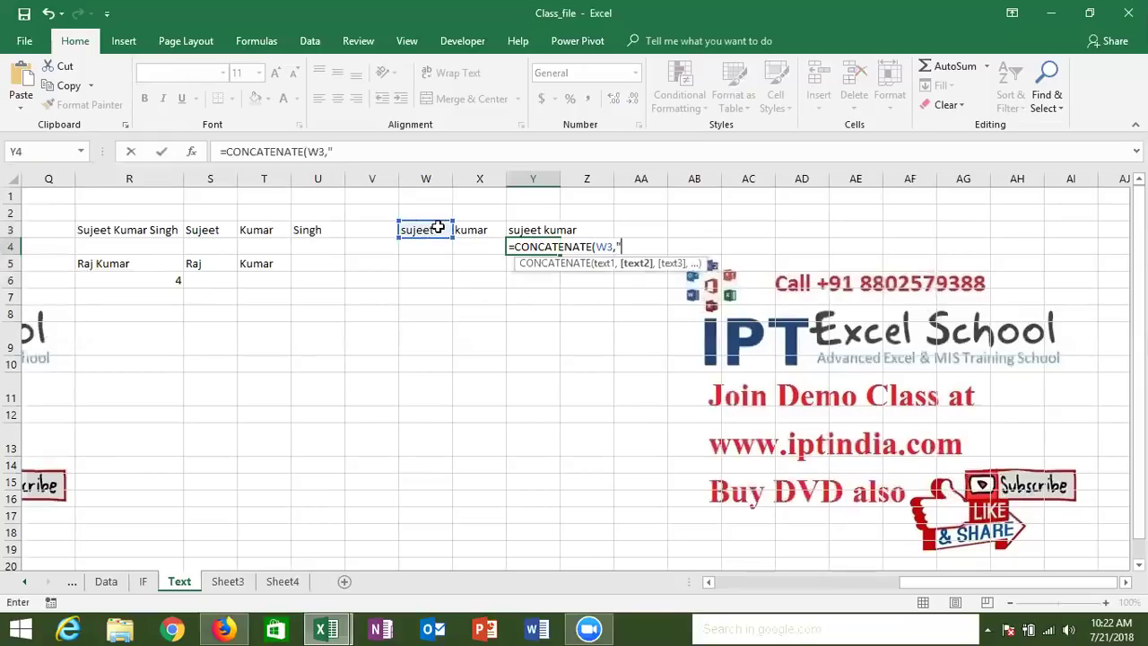
text(",)
click(468, 226)
key(Return)
key(Up)
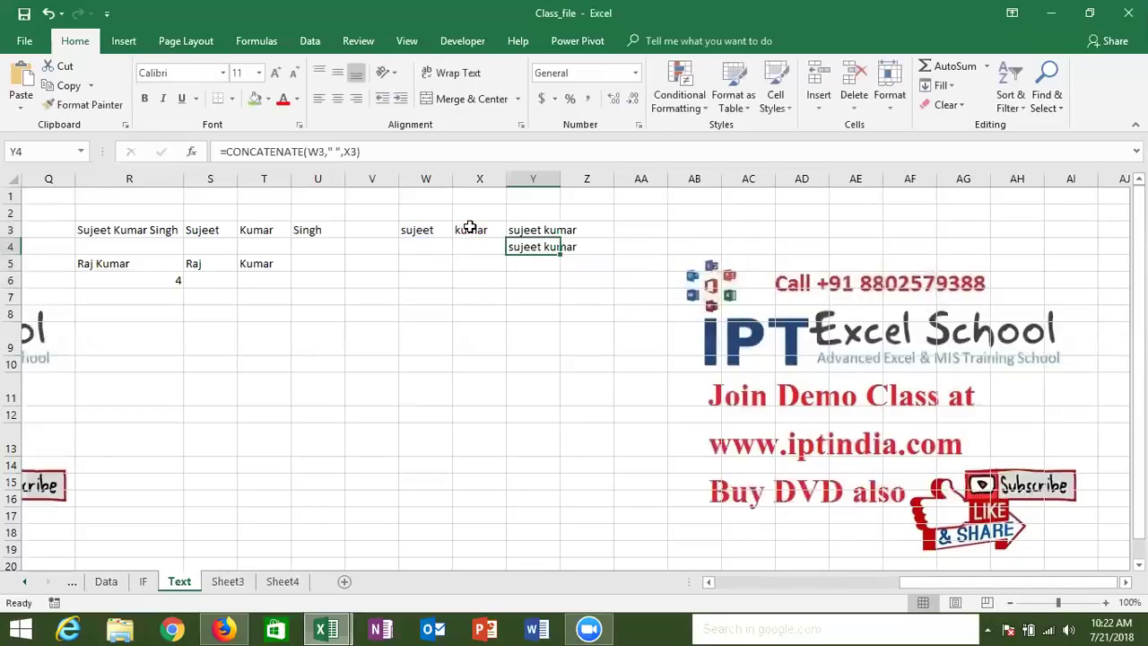
Enter 1/1 in W6 and today's date in X6, then join them with =W6&" to "&X6 in Y6.
click(423, 280)
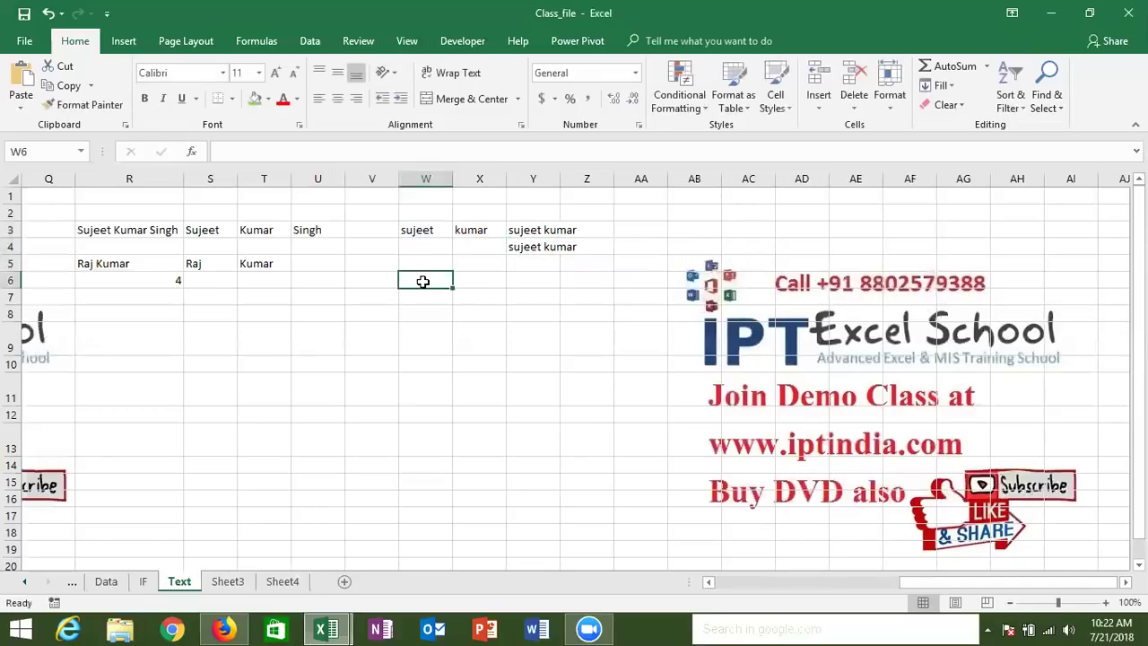
text(1/1)
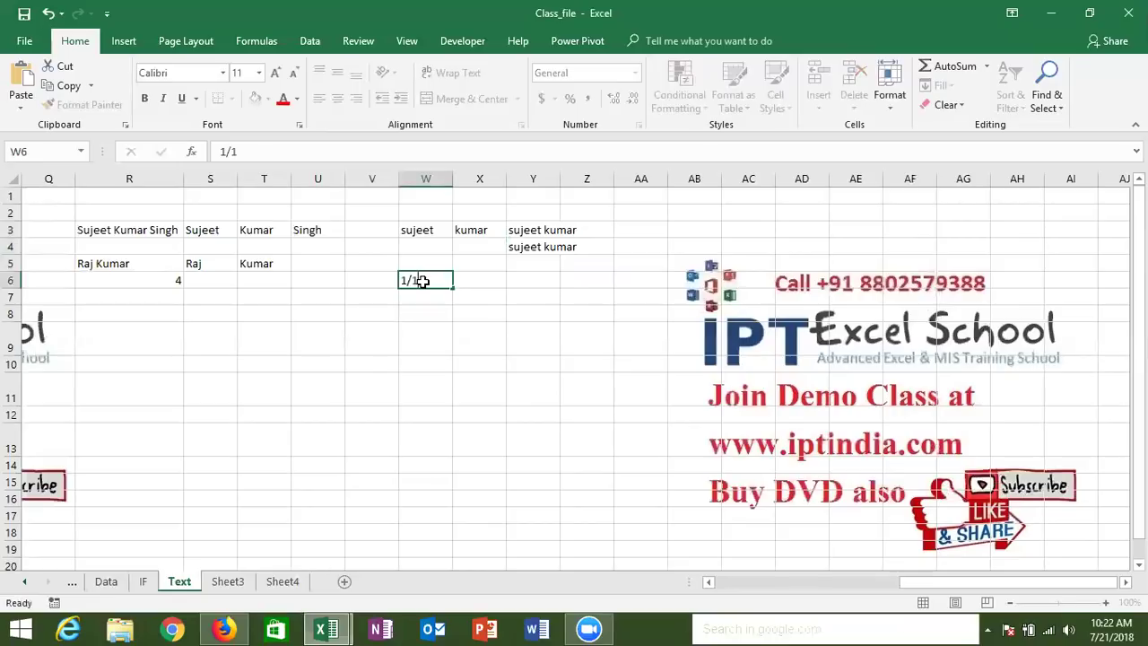
key(Tab)
key(ctrl+semicolon)
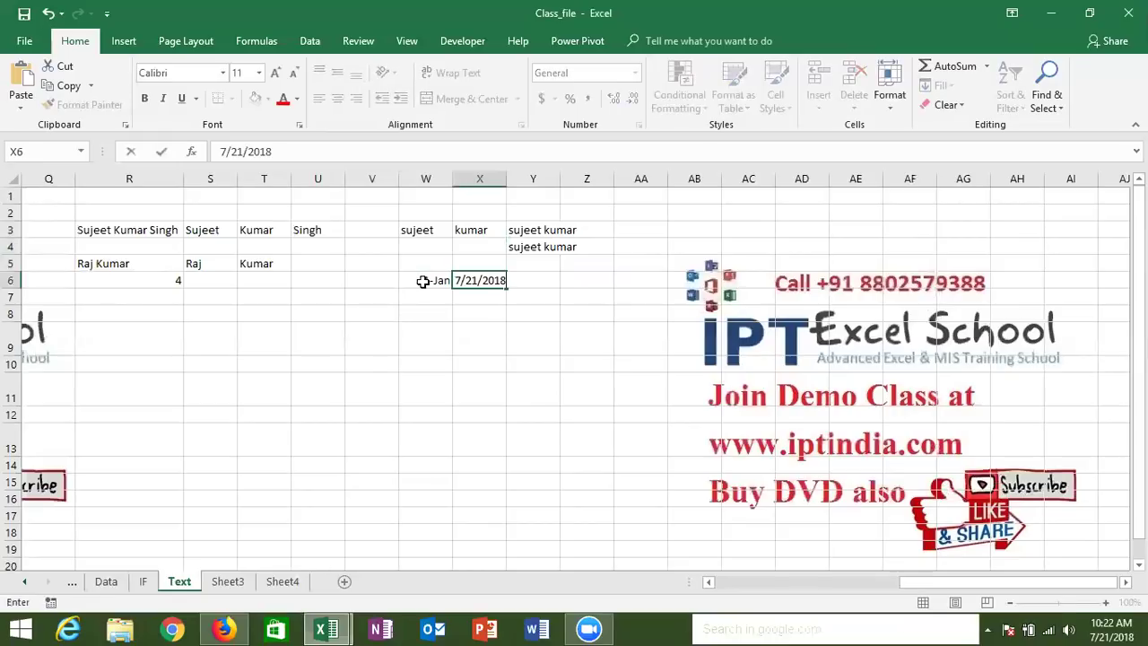
key(Tab)
text(=)
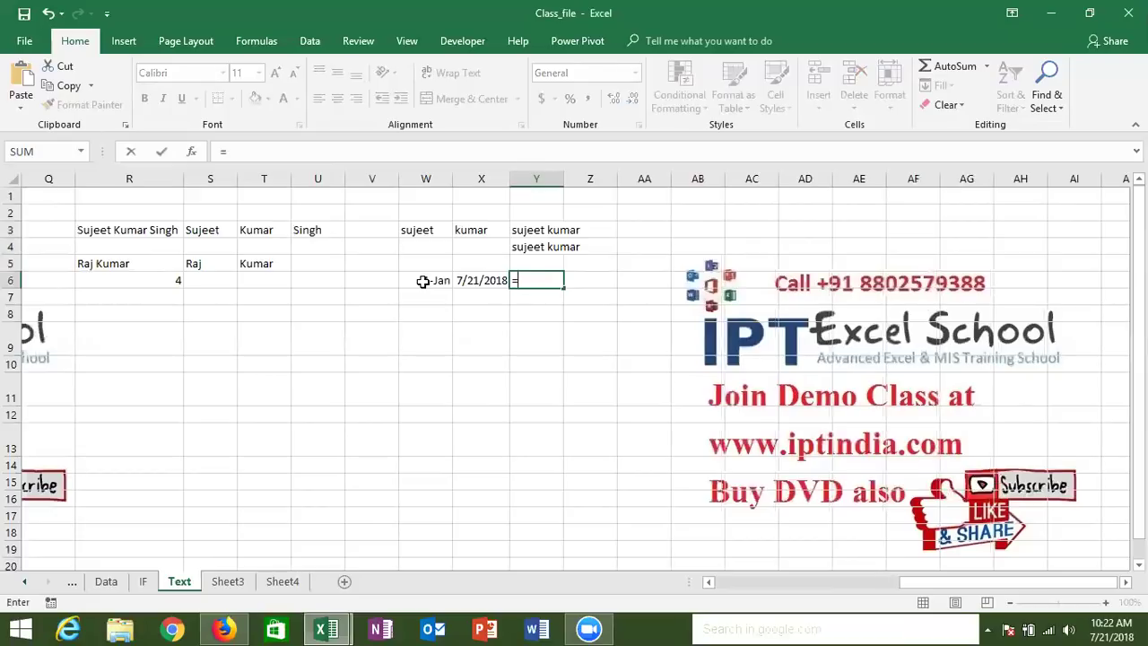
click(423, 282)
text(&")
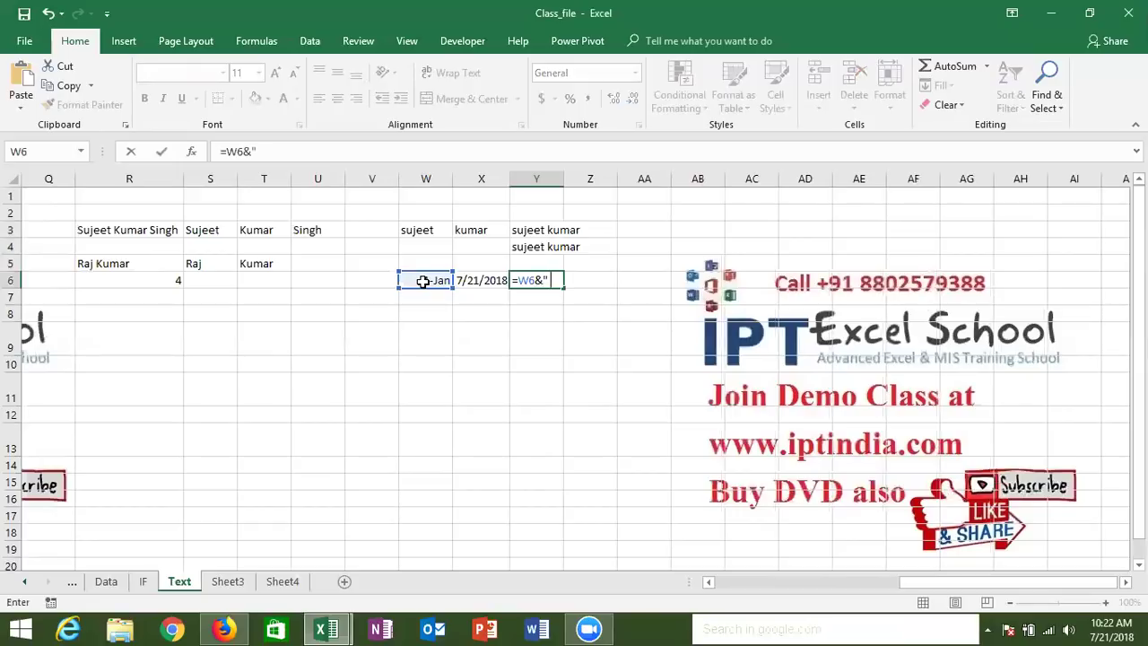
text( to)
text( ")
text(&)
click(456, 281)
key(Return)
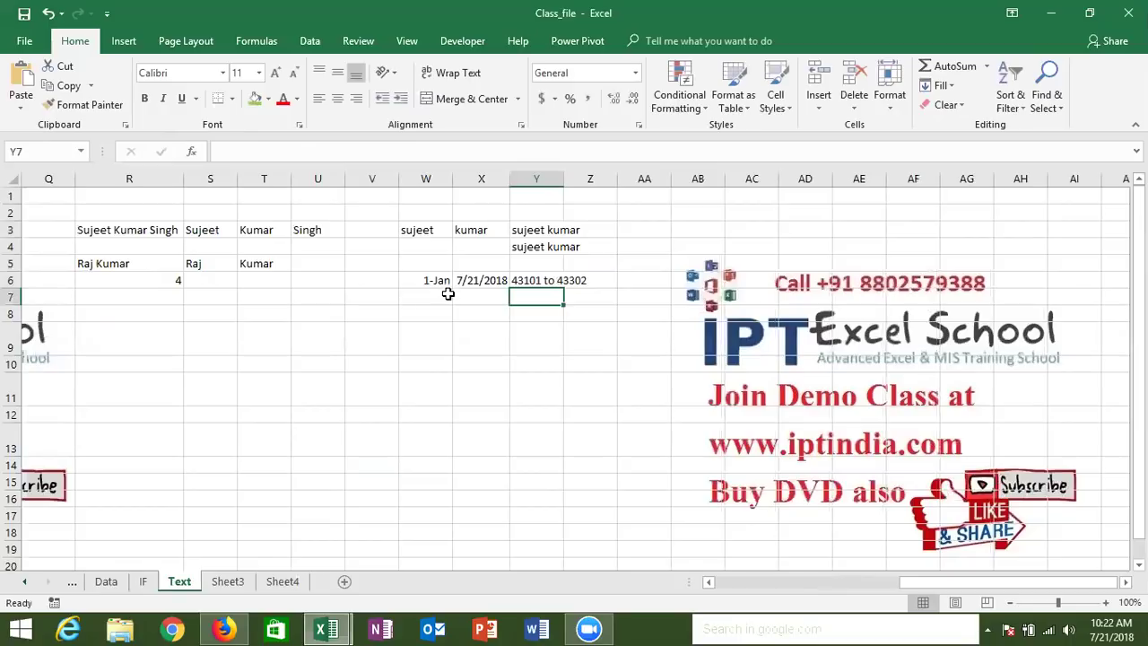
Format W6 as text in W7 with =TEXT(W6,"DD-mm-yy").
click(448, 294)
text(=te)
key(Tab)
click(443, 281)
text(,"DD)
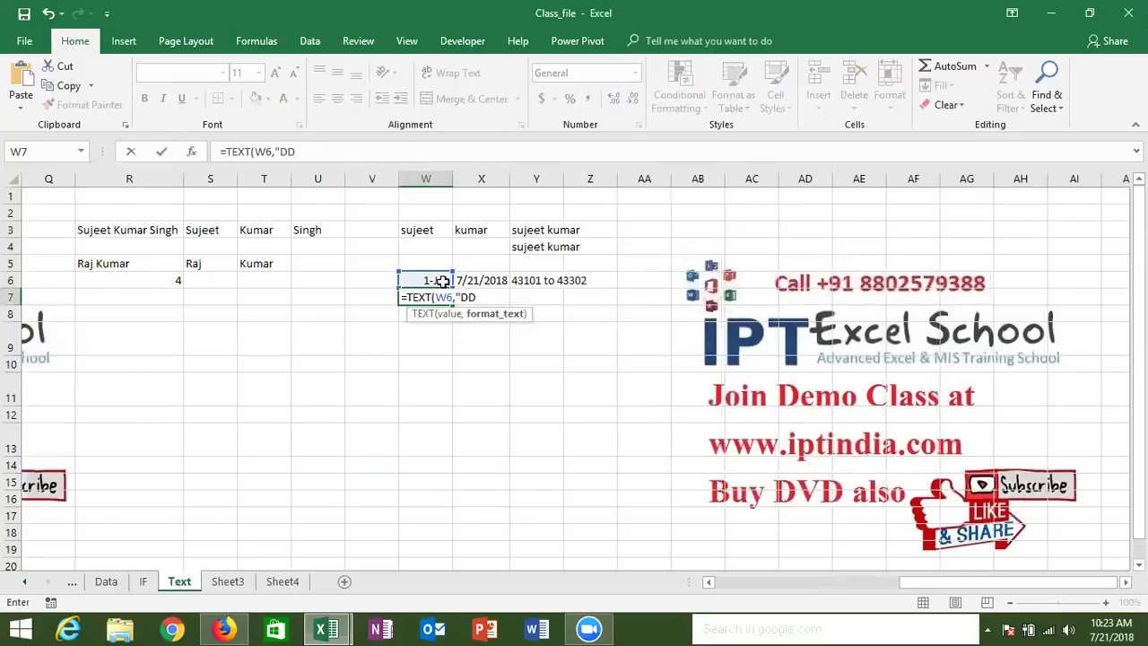
text(-)
text(mmm)
key(BackSpace)
text(-yy)
text())
key(ctrl+Return)
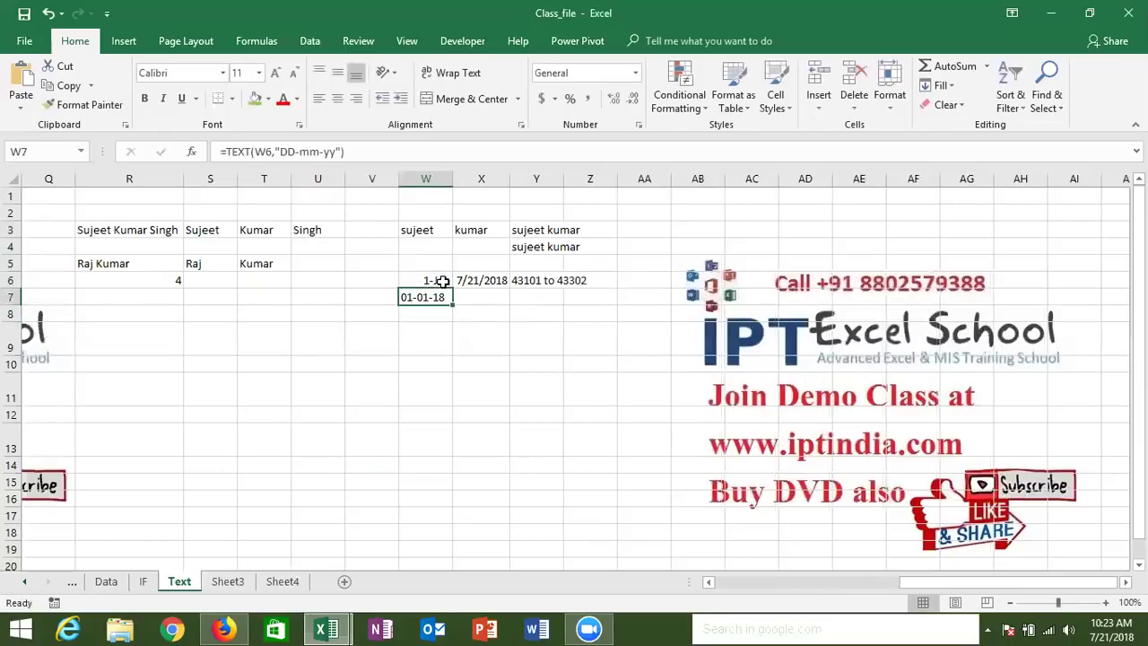
Fill the TEXT formula right into X7 and the joining formula down into Y7.
key(Right)
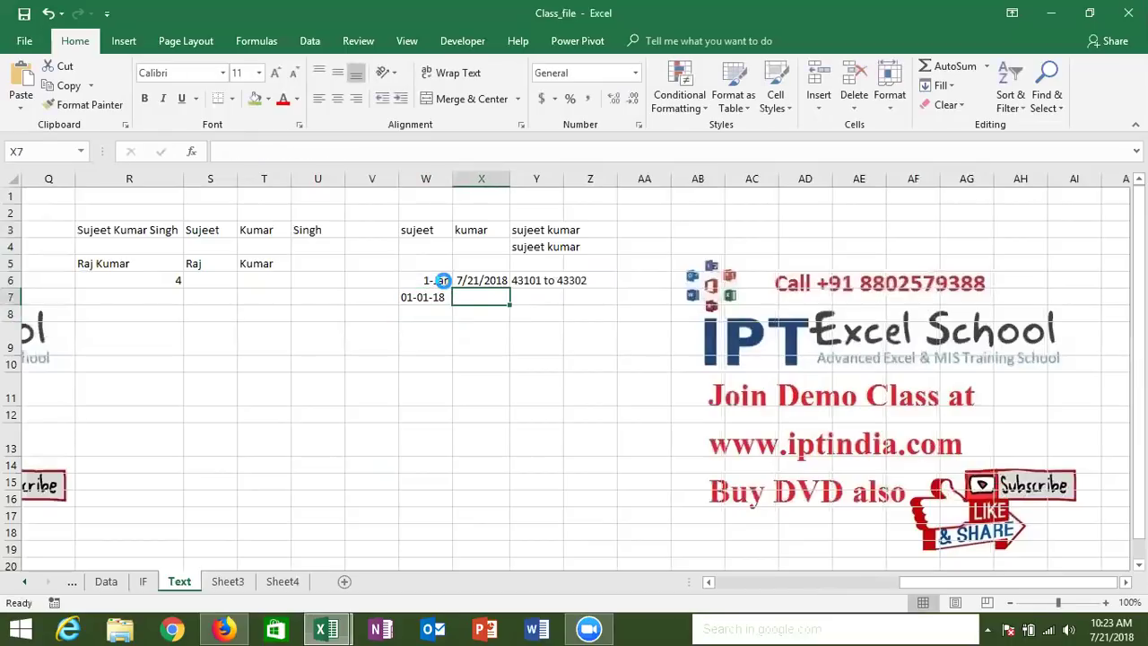
key(ctrl+d)
key(ctrl+r)
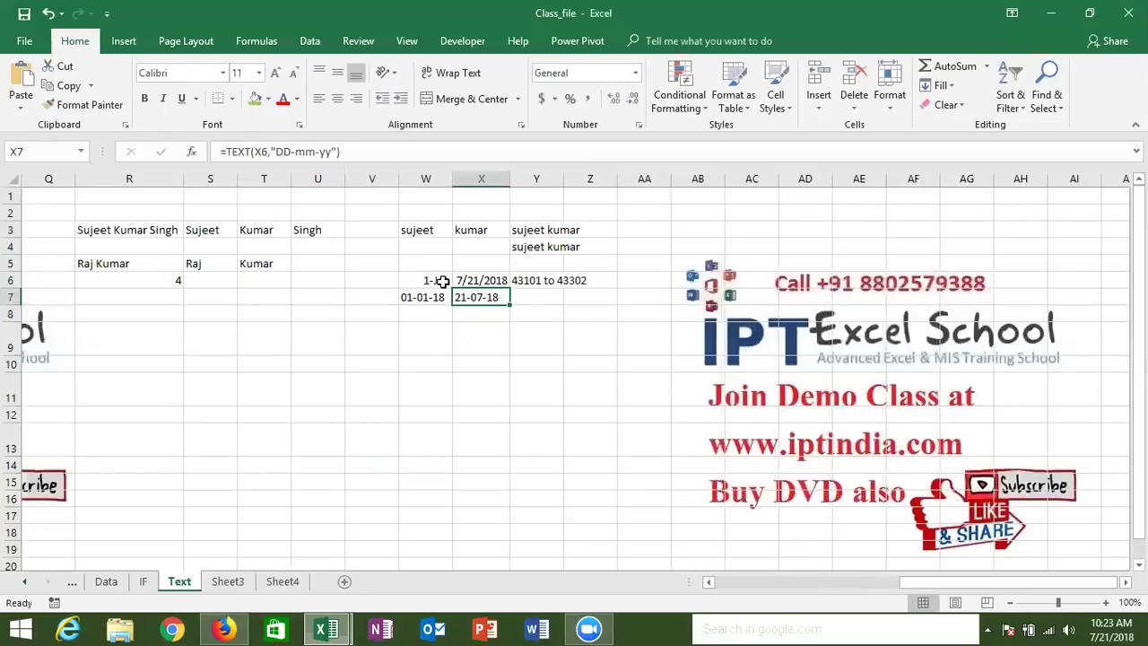
key(Right)
key(ctrl+d)
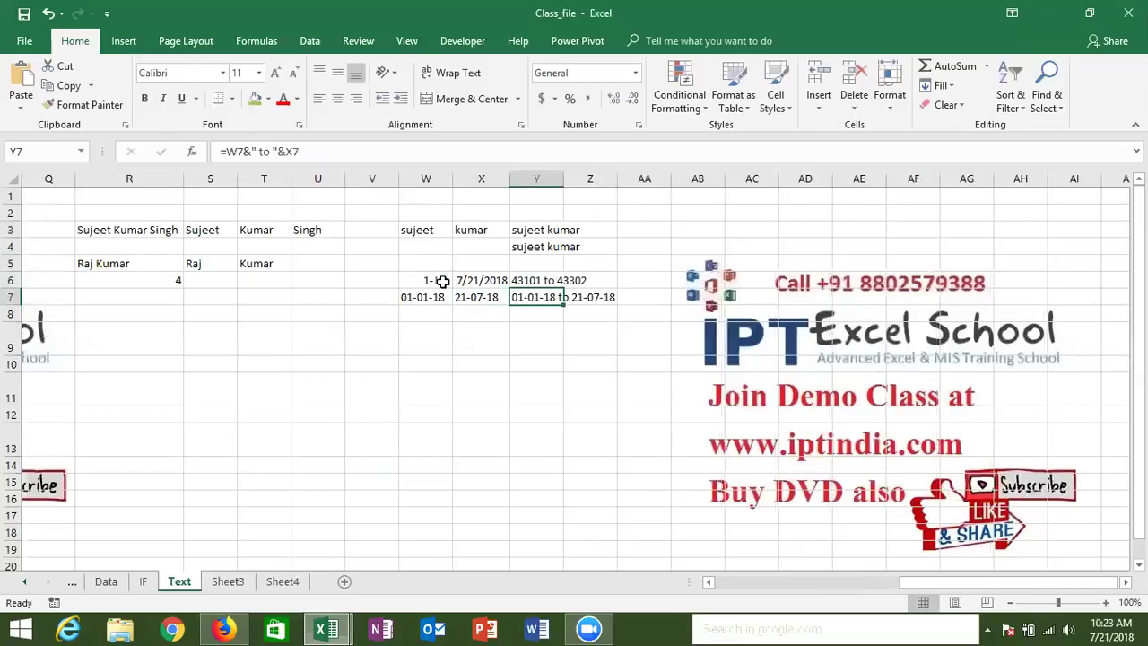
key(Down)
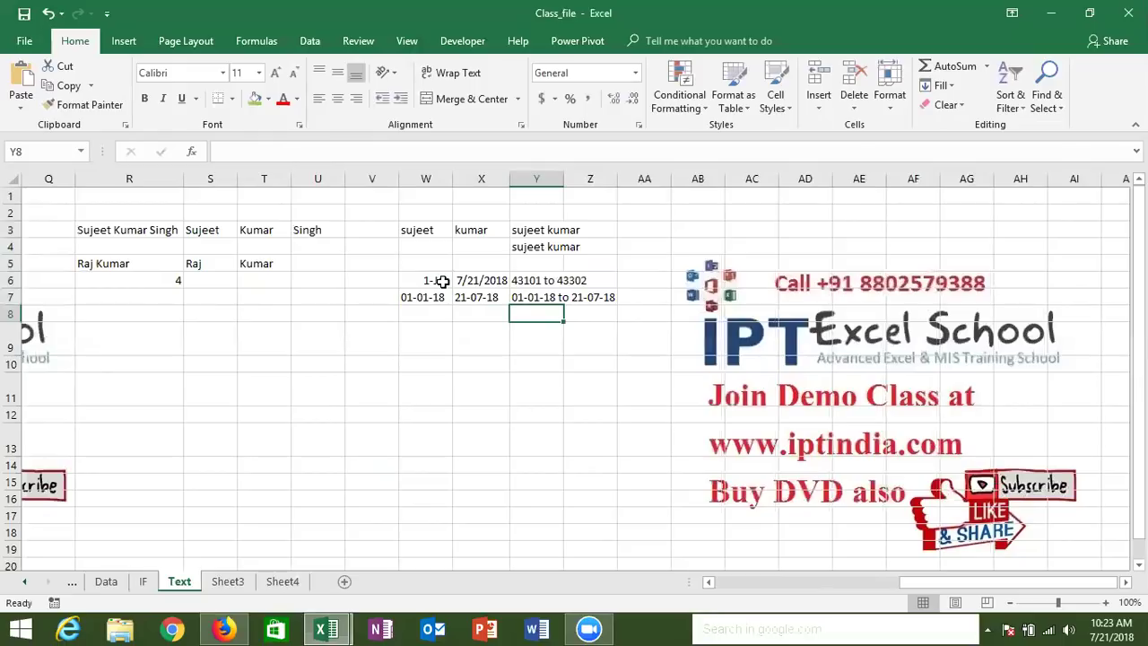
key(Down)
key(Down)
key(Down)
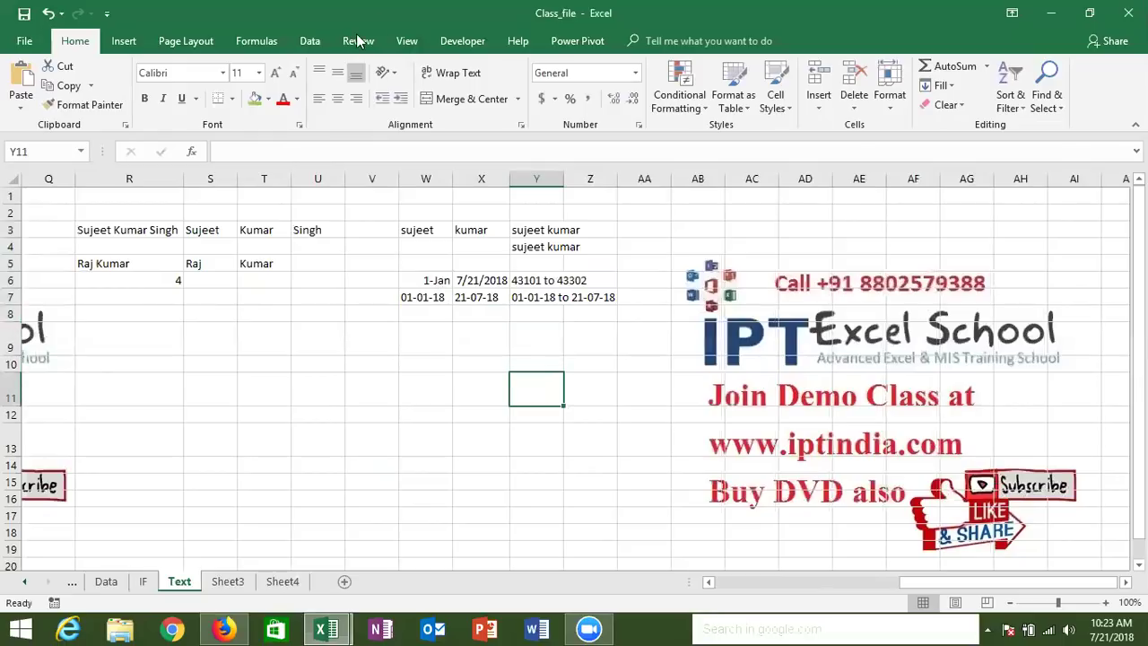
Browse the Text functions list on the Formulas ribbon.
click(277, 38)
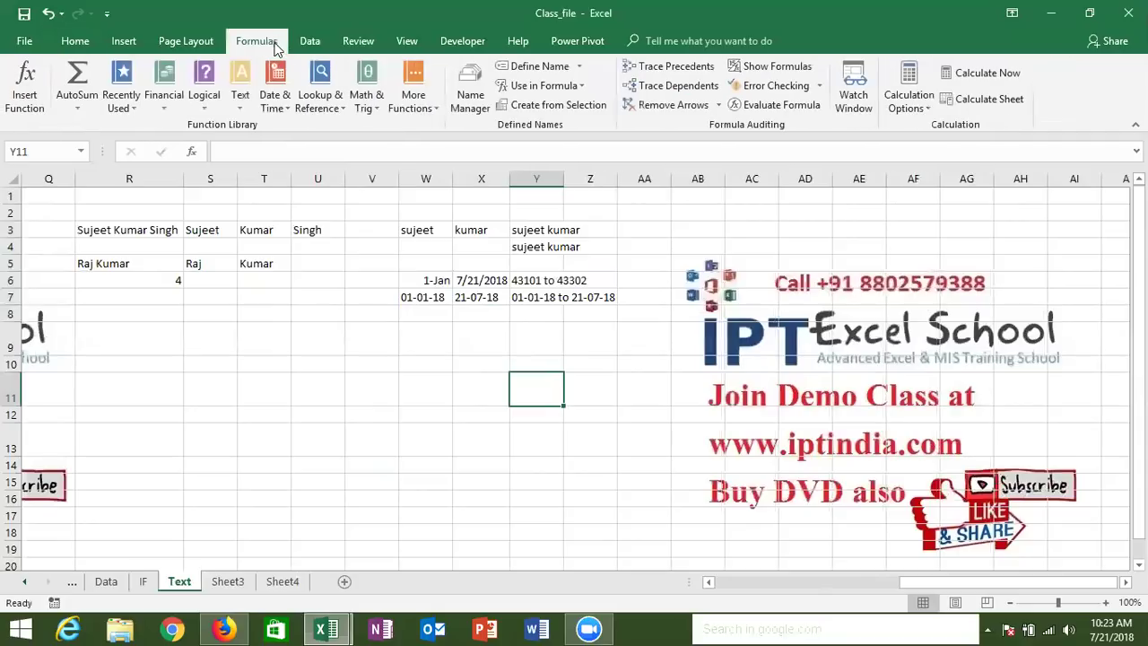
click(242, 101)
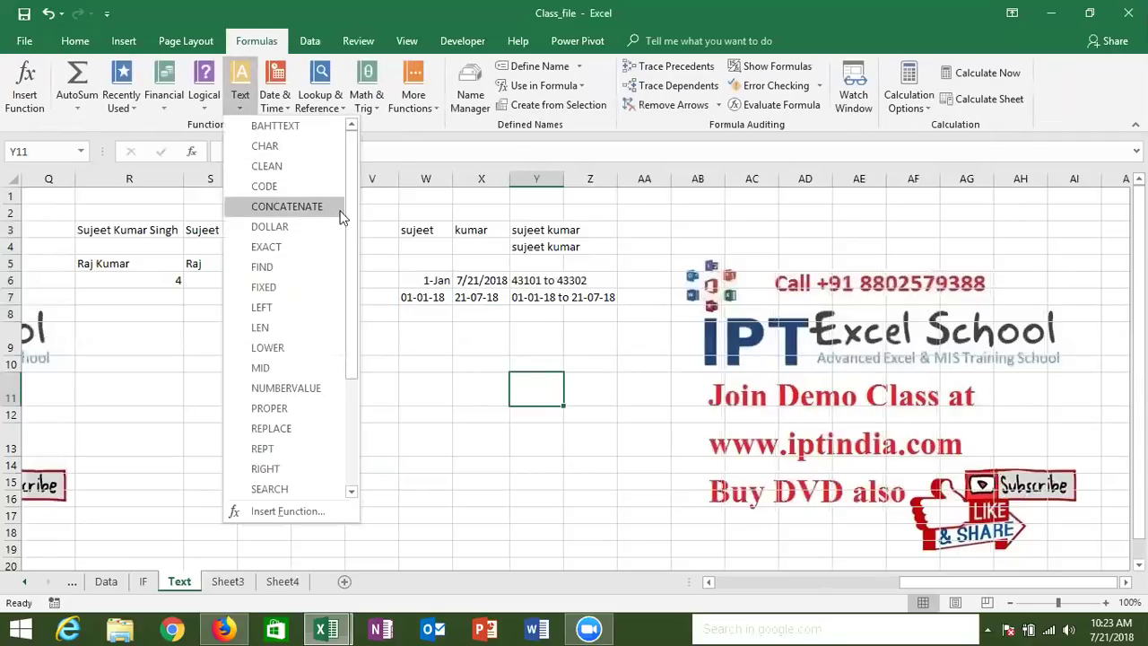
drag(351, 222, 375, 387)
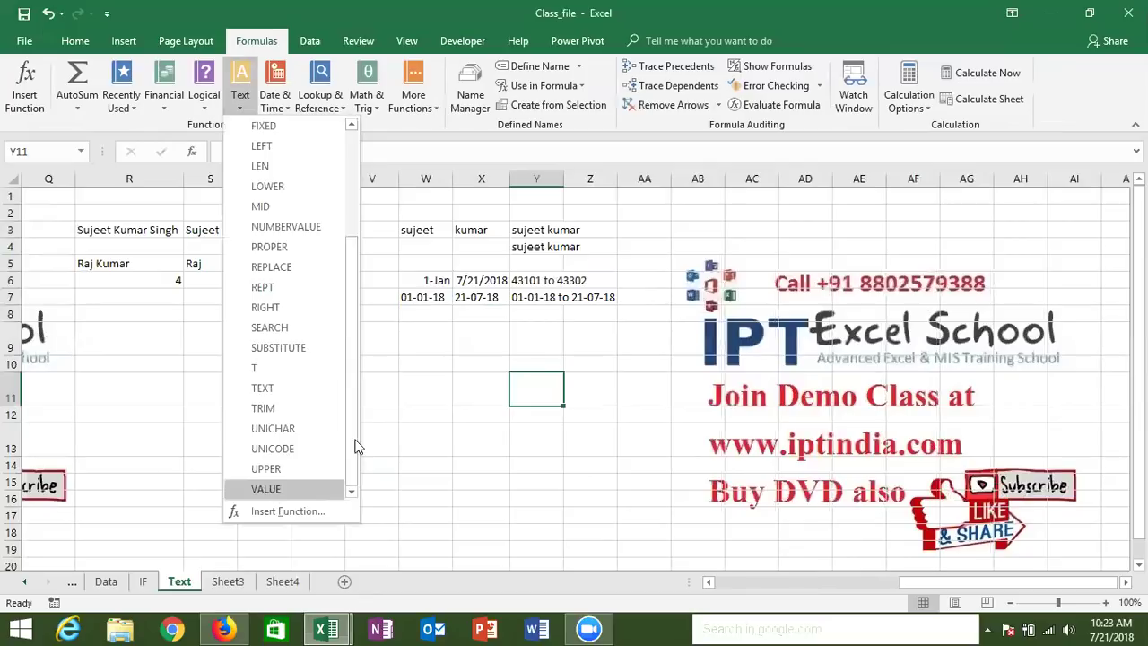
click(408, 359)
Store 12332 as text in W10 by typing '12332.
click(408, 362)
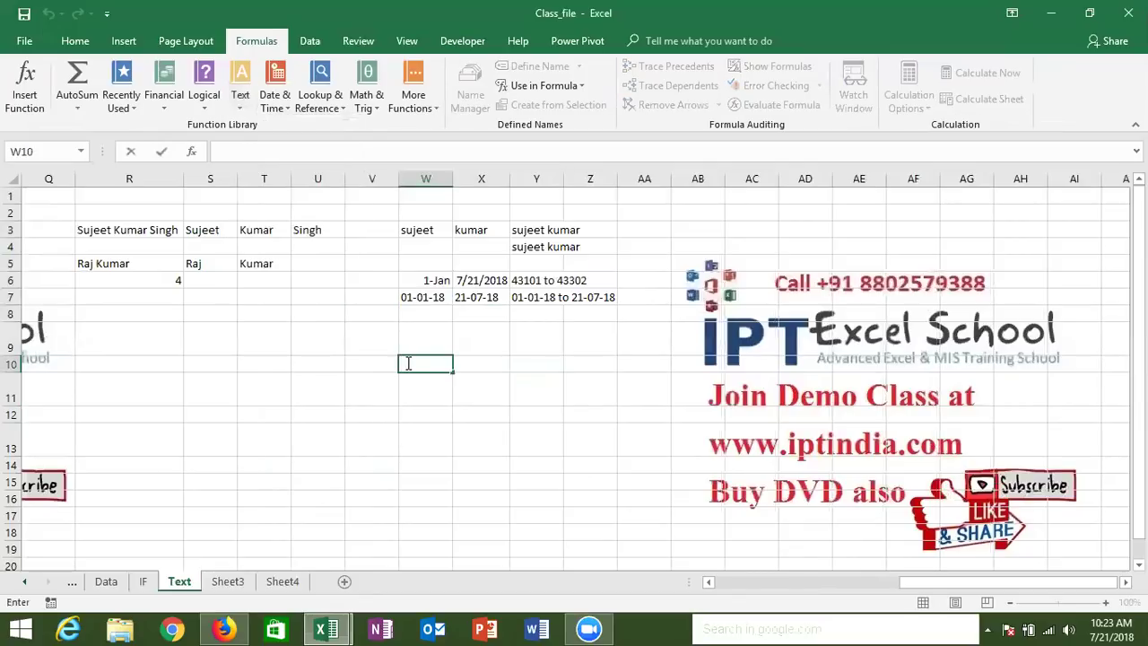
text('12332)
key(Return)
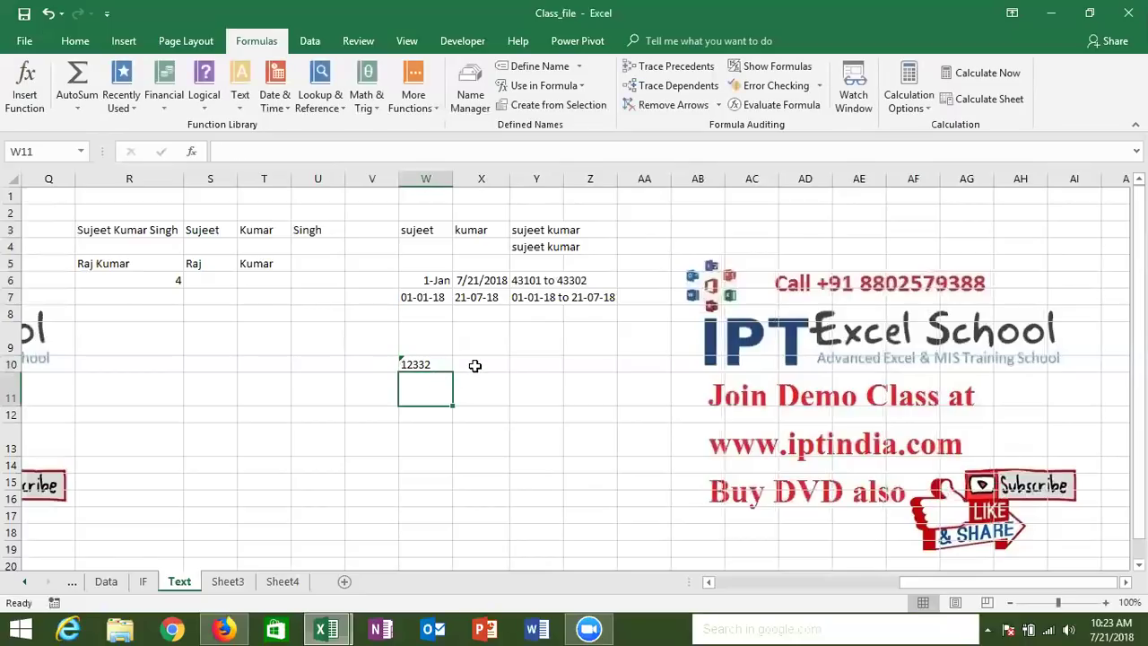
Convert W10 to a number with =VALUE(W10) in X10.
click(475, 365)
text(=vl)
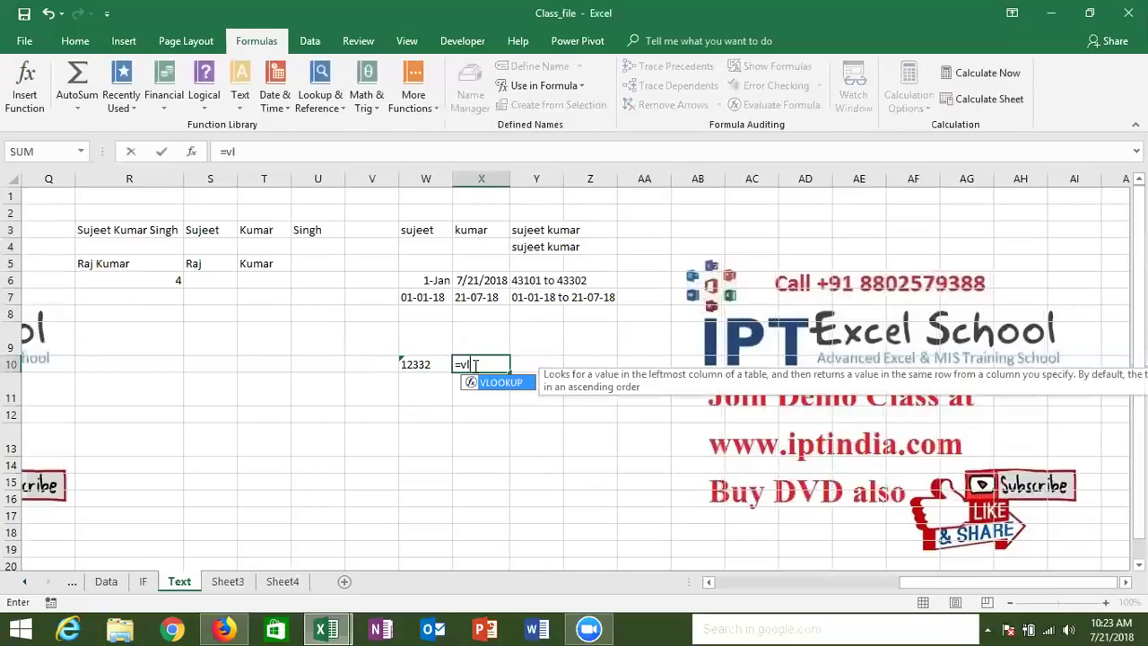
key(BackSpace)
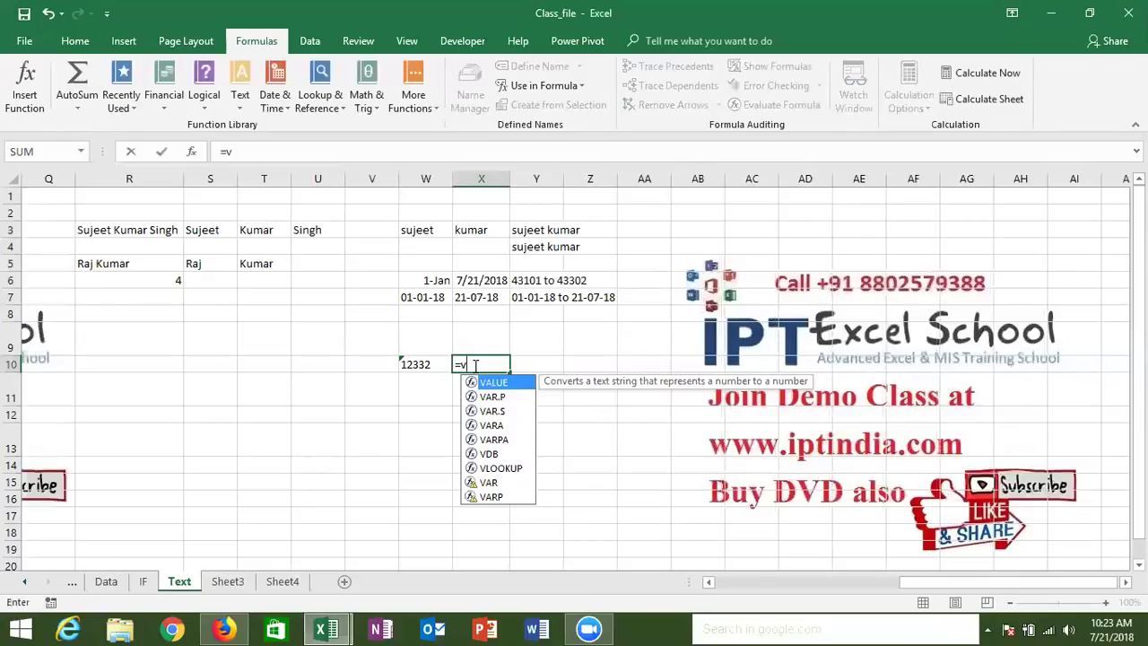
key(Tab)
key(Left)
text())
key(Return)
click(474, 365)
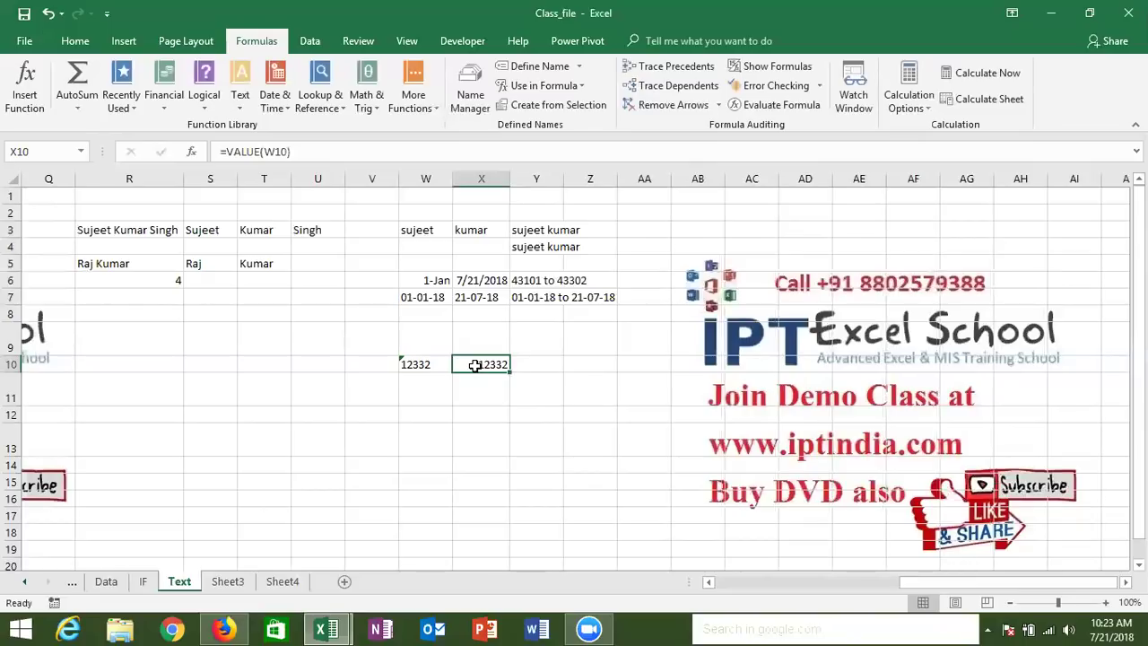
click(228, 581)
Rename the Sheet3 tab to Date-time.
double_click(228, 581)
text(Date)
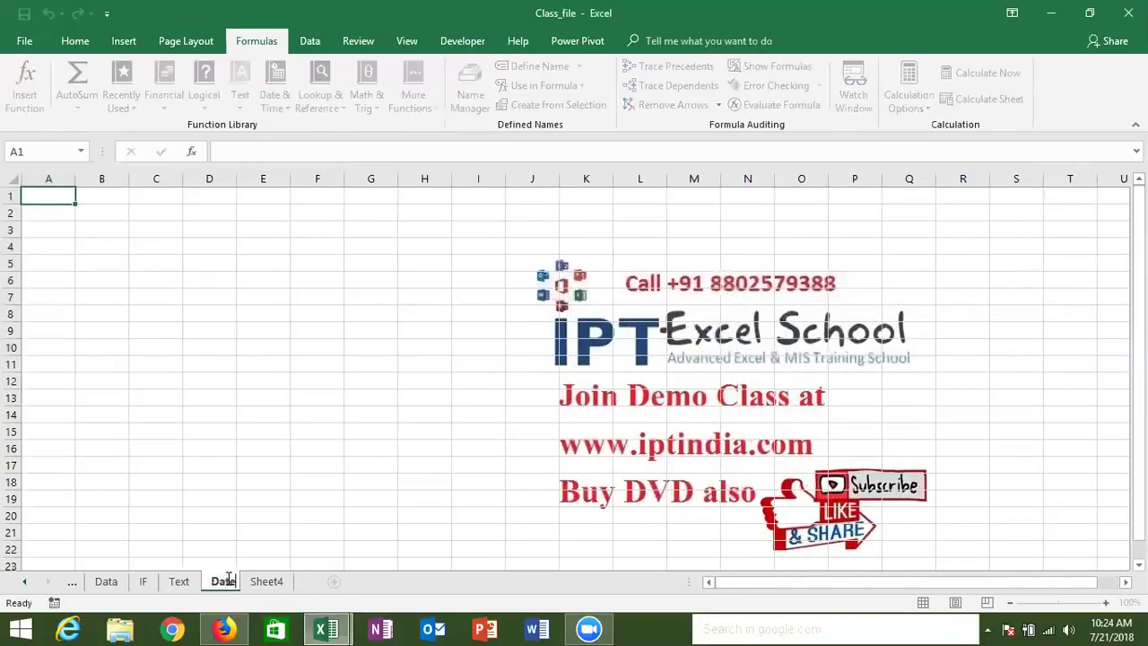
text(-time)
click(217, 500)
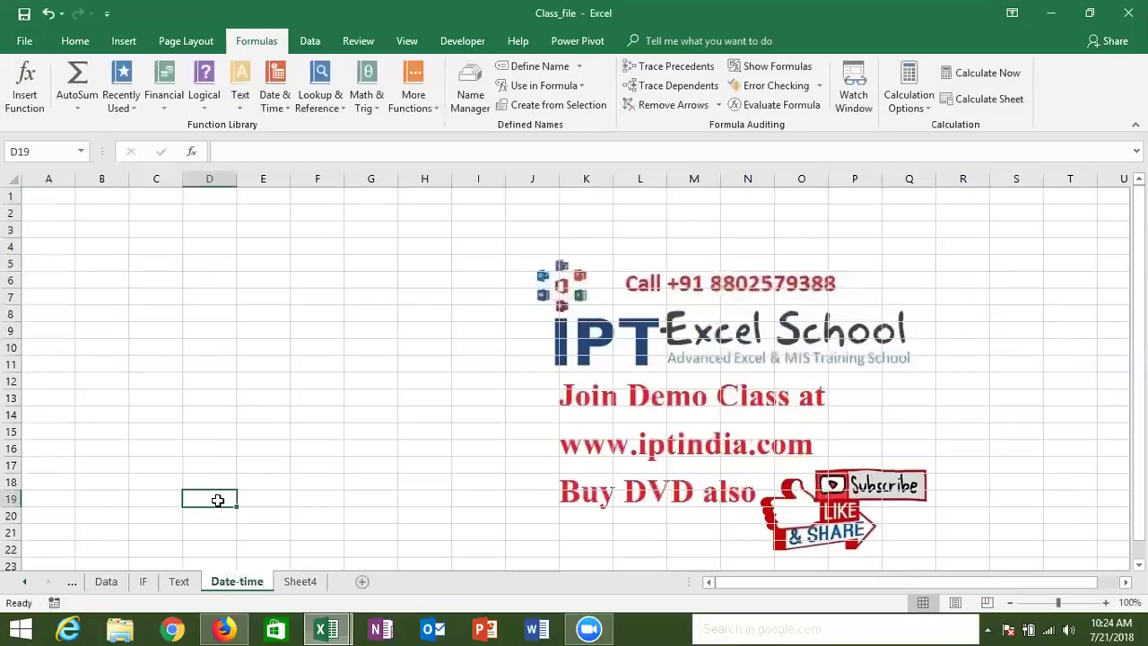
Enter the date 7/21 in A2, shown as 21-Jul.
click(55, 209)
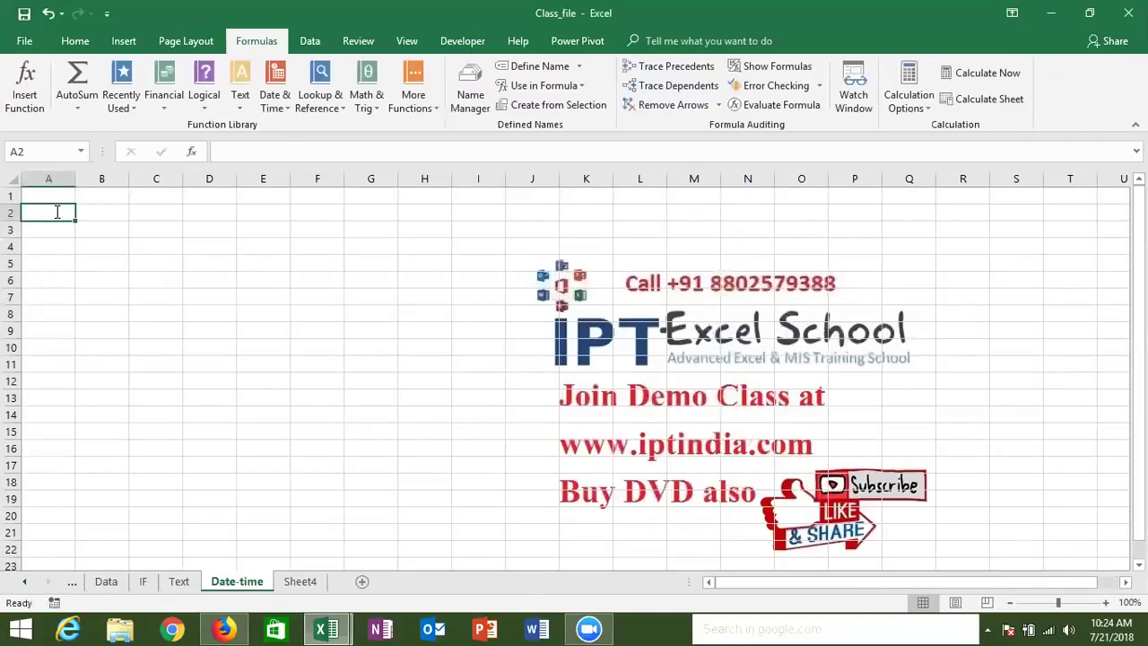
text(7/21)
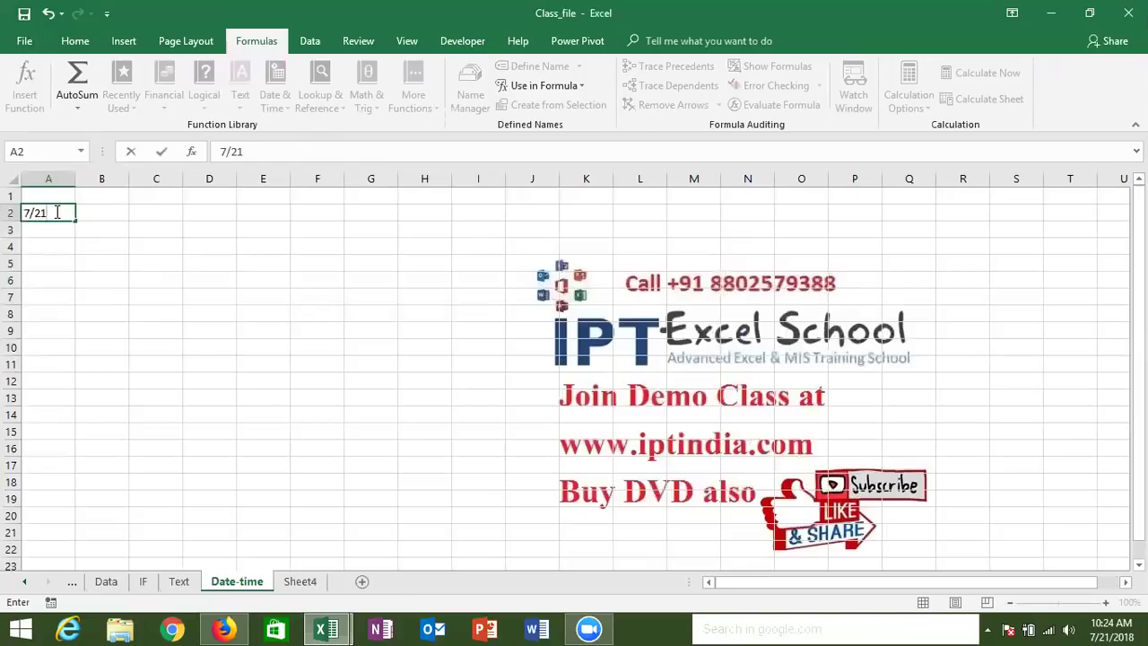
key(Return)
click(55, 212)
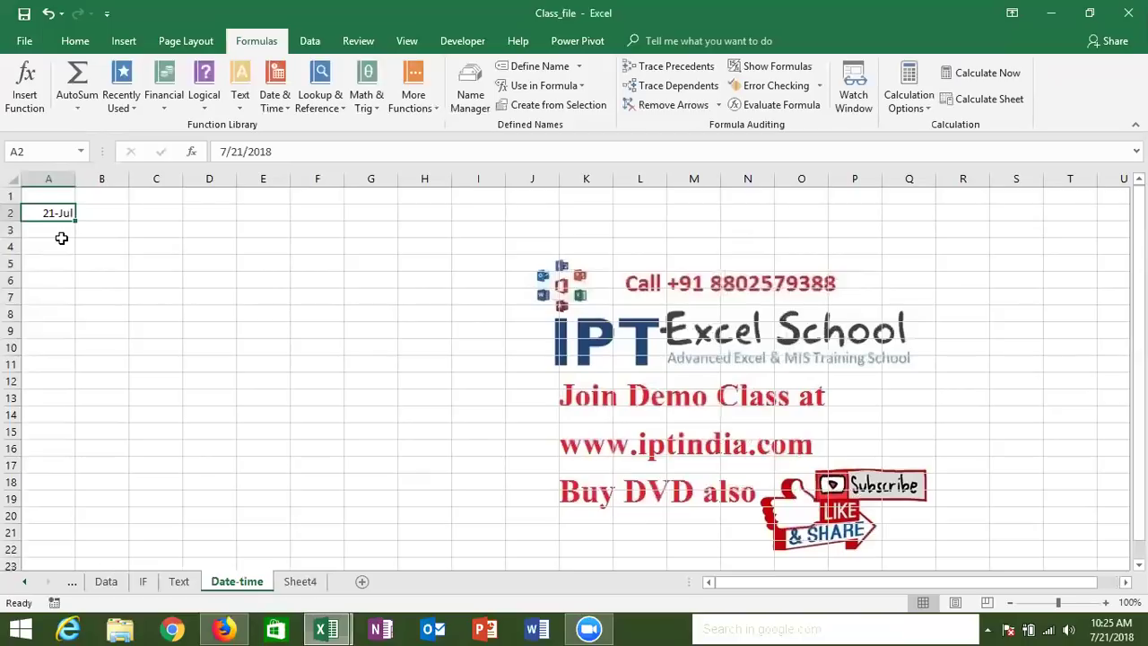
Enter =DATE(2018,7,21) in A3 to show 7/21/2018, then begin a new formula in B2.
key(Right)
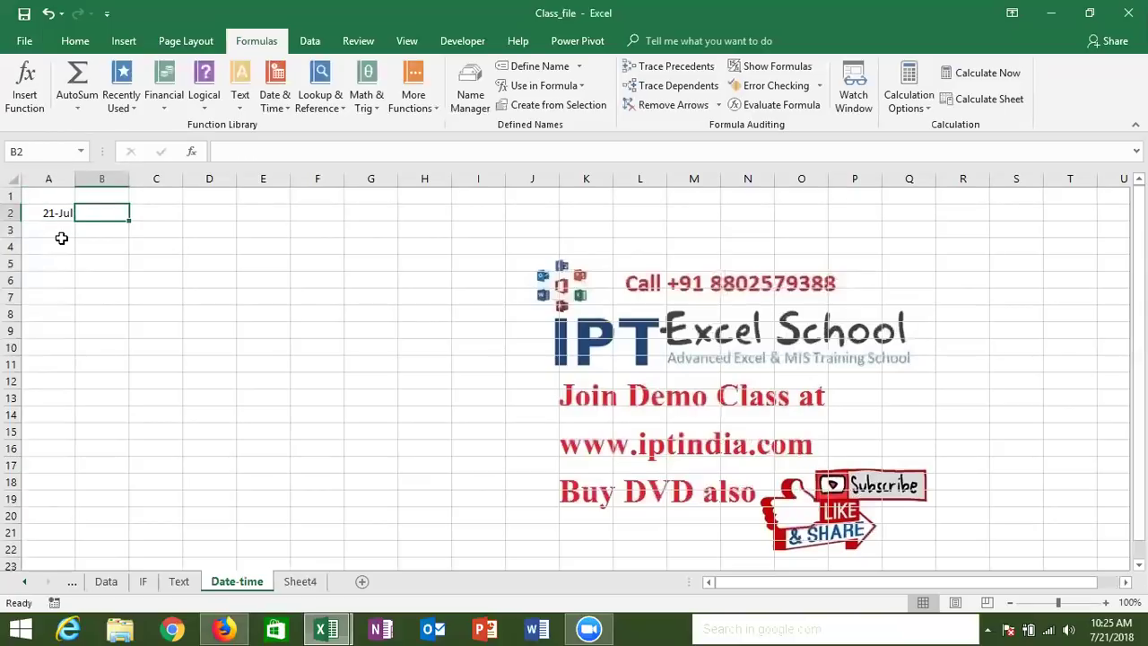
key(Down)
click(61, 238)
text(=date)
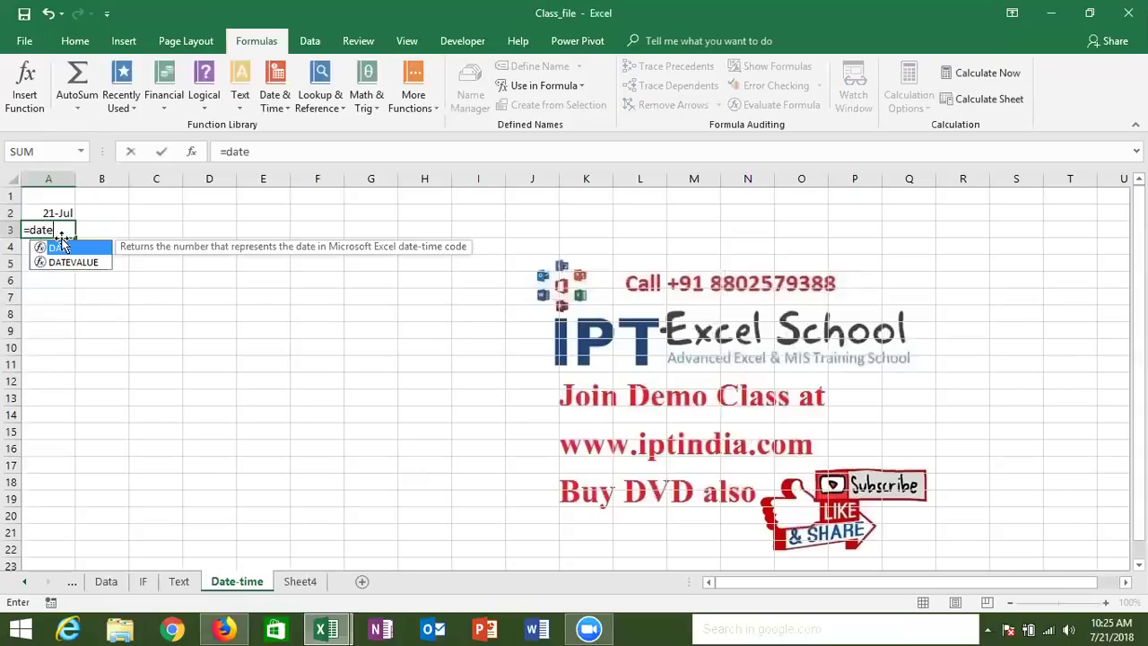
key(Tab)
text(20)
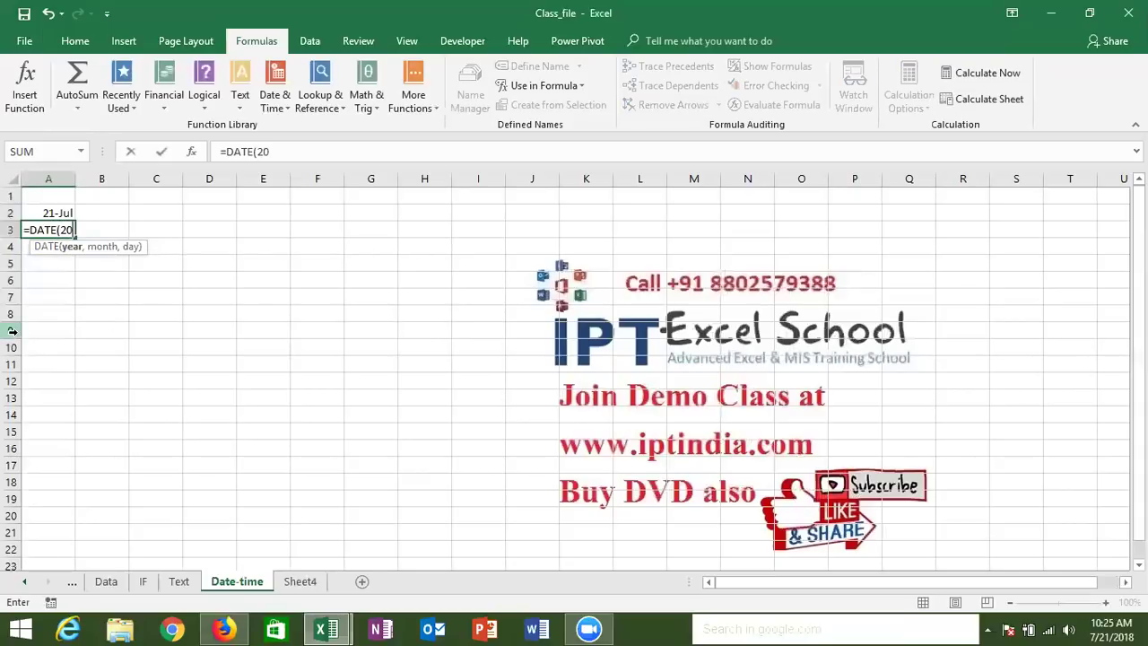
text(18,)
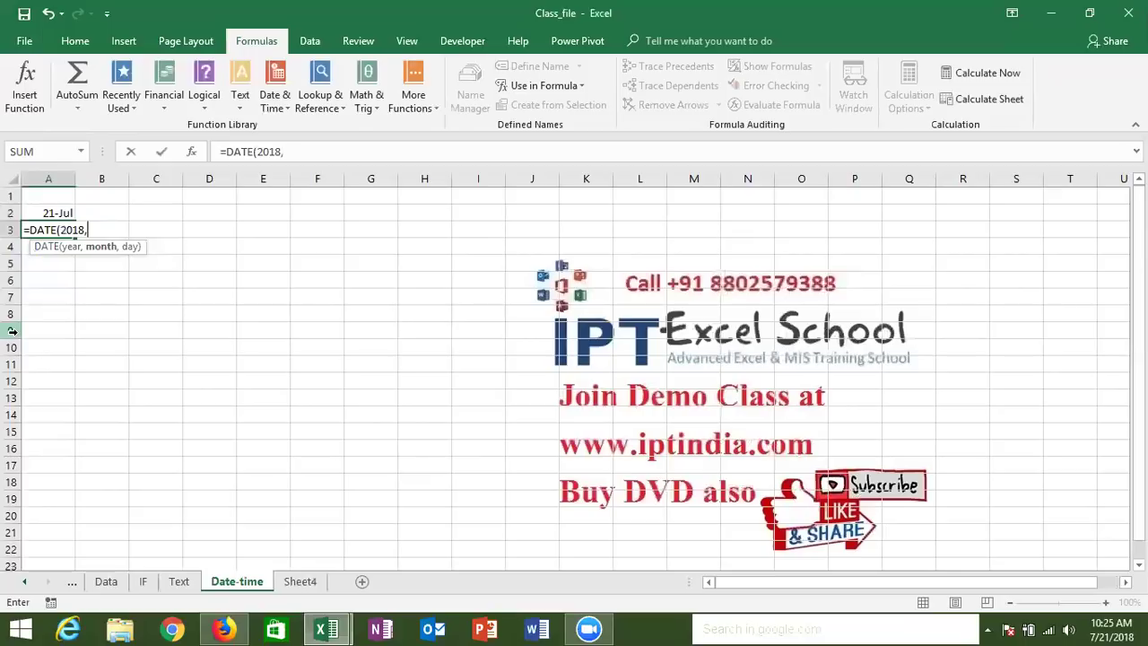
text(7,21)
key(Return)
key(Up)
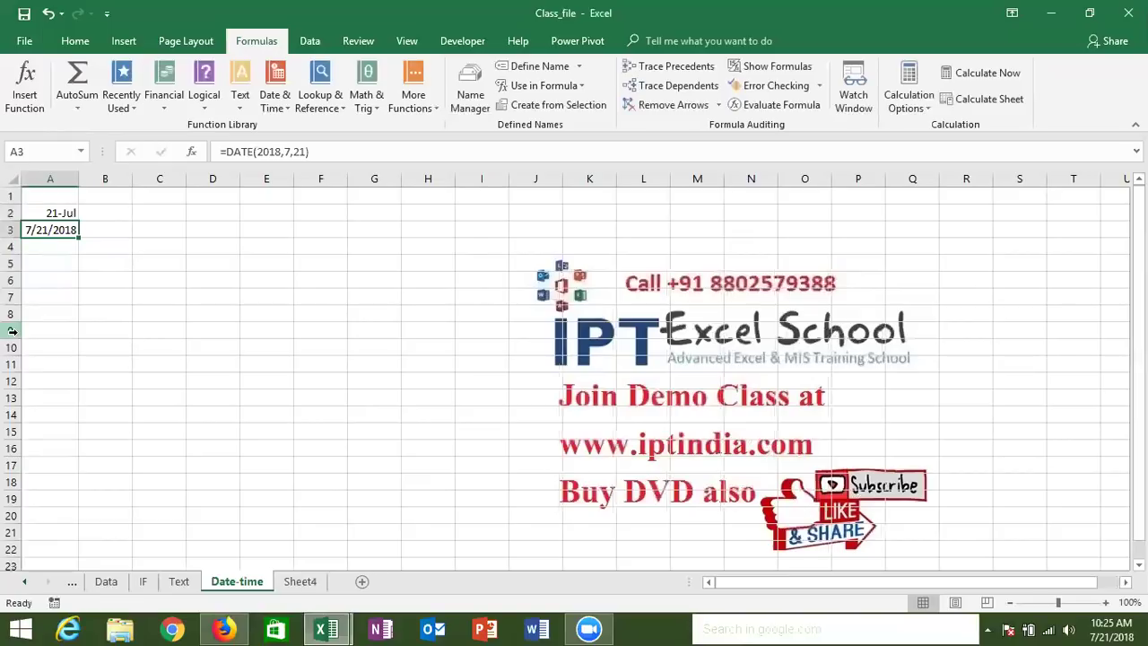
click(112, 214)
text(=)
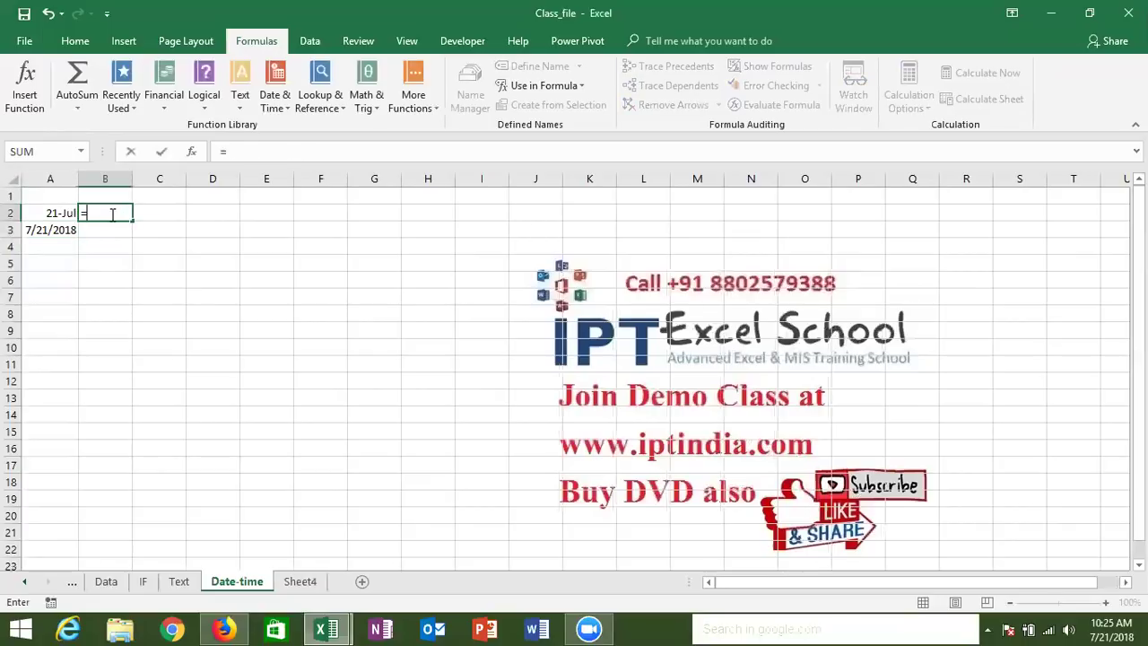
text(days)
Enter =DAY(A2) in B2 and =MONTH(A2) in C2, giving 21 and 7.
key(BackSpace)
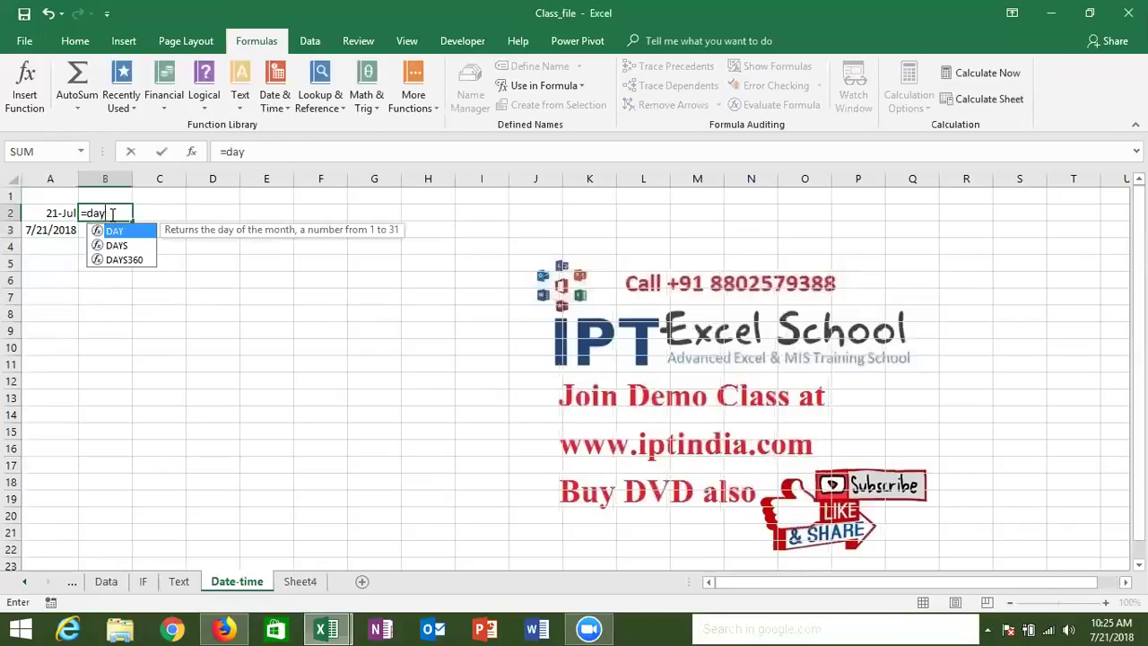
key(Tab)
key(Left)
key(Return)
click(111, 213)
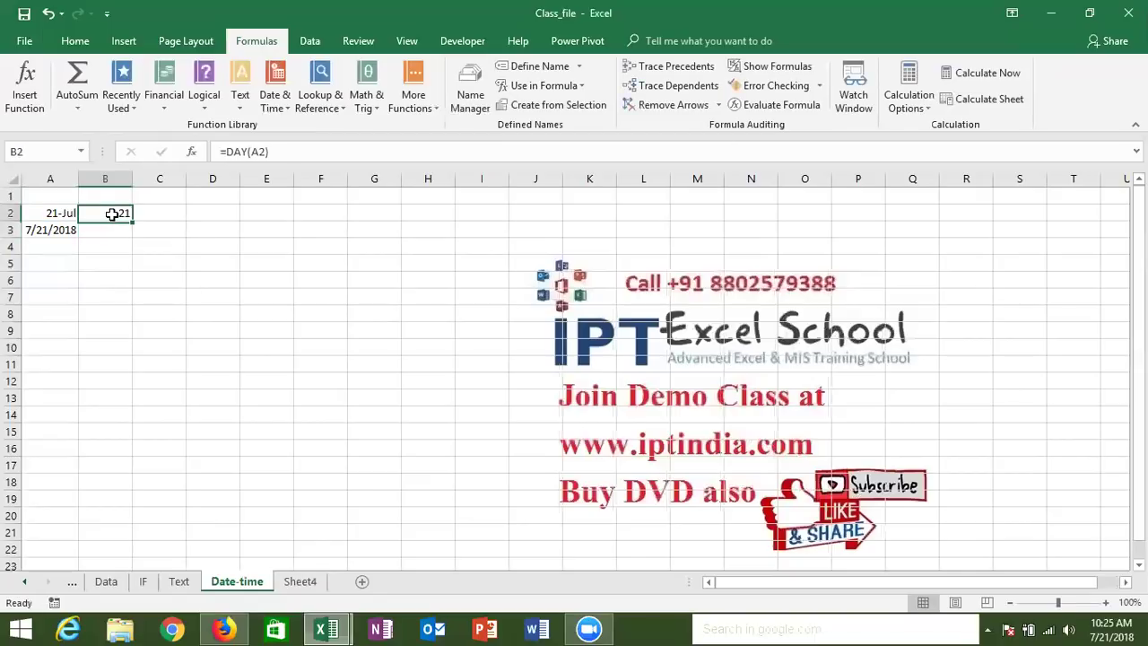
click(148, 212)
text(=)
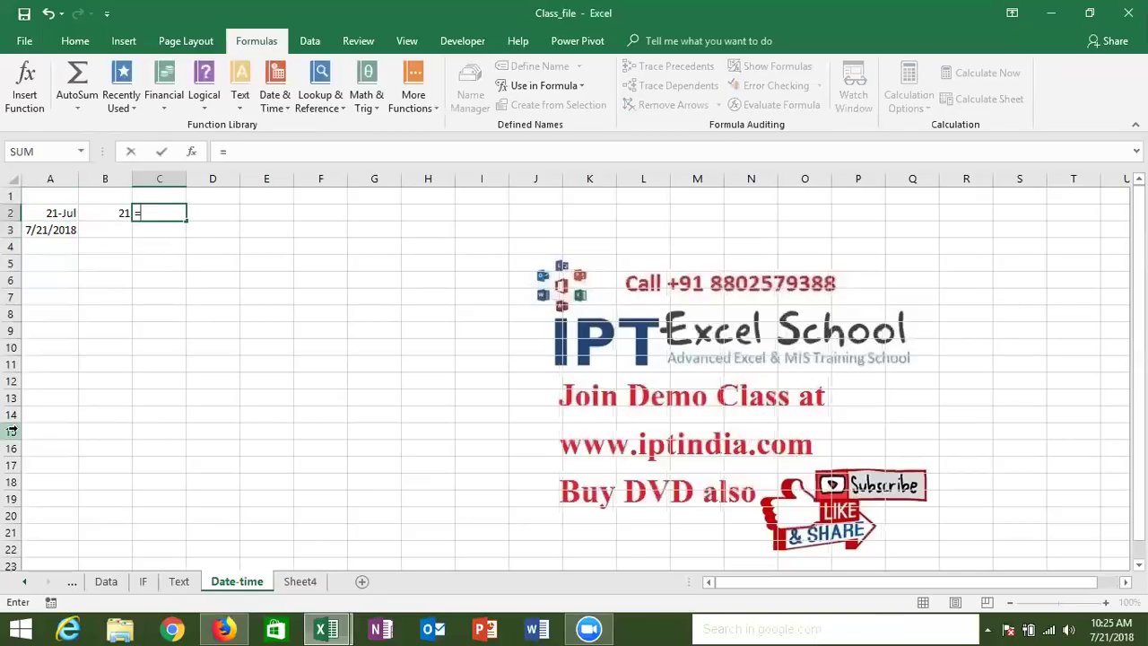
text(month)
key(Tab)
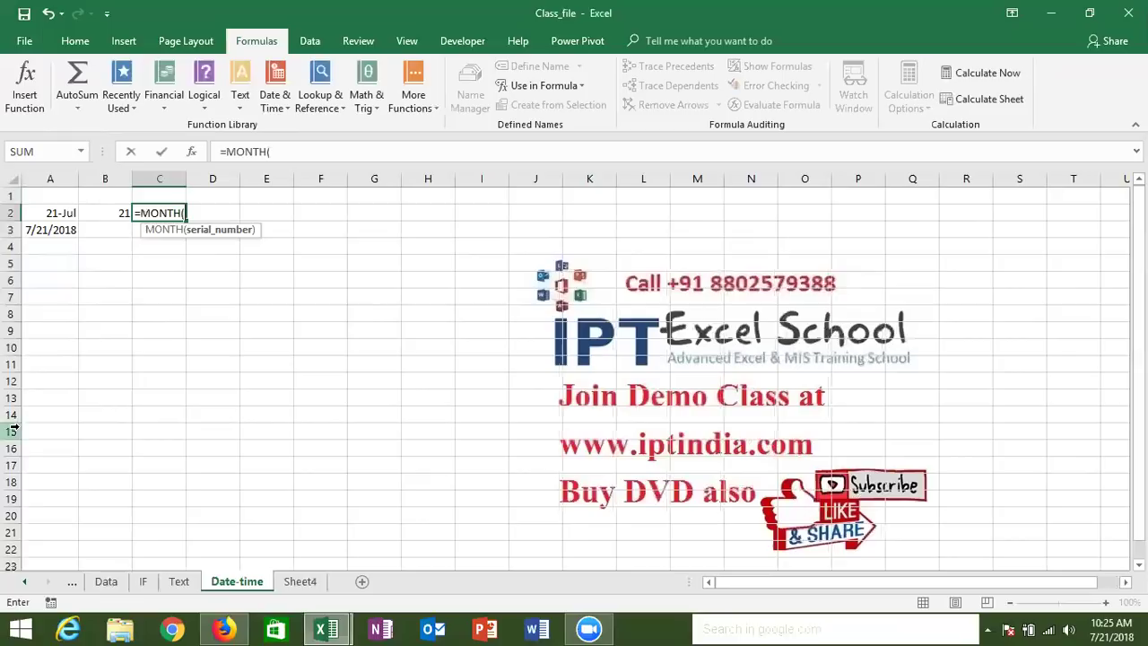
click(48, 213)
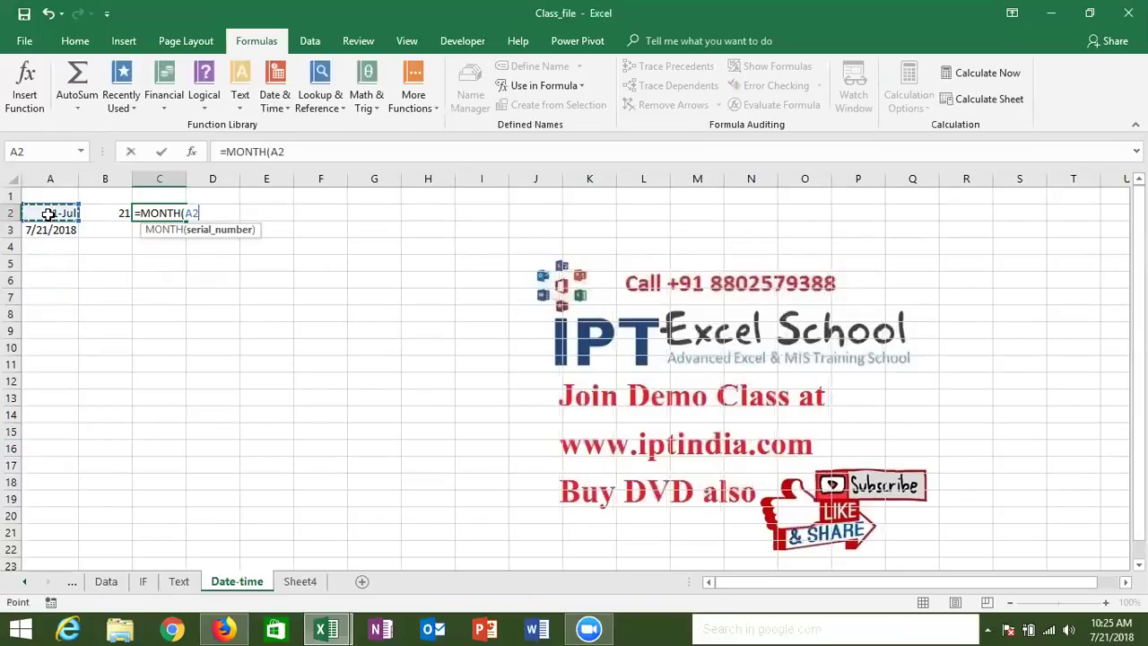
text())
key(Tab)
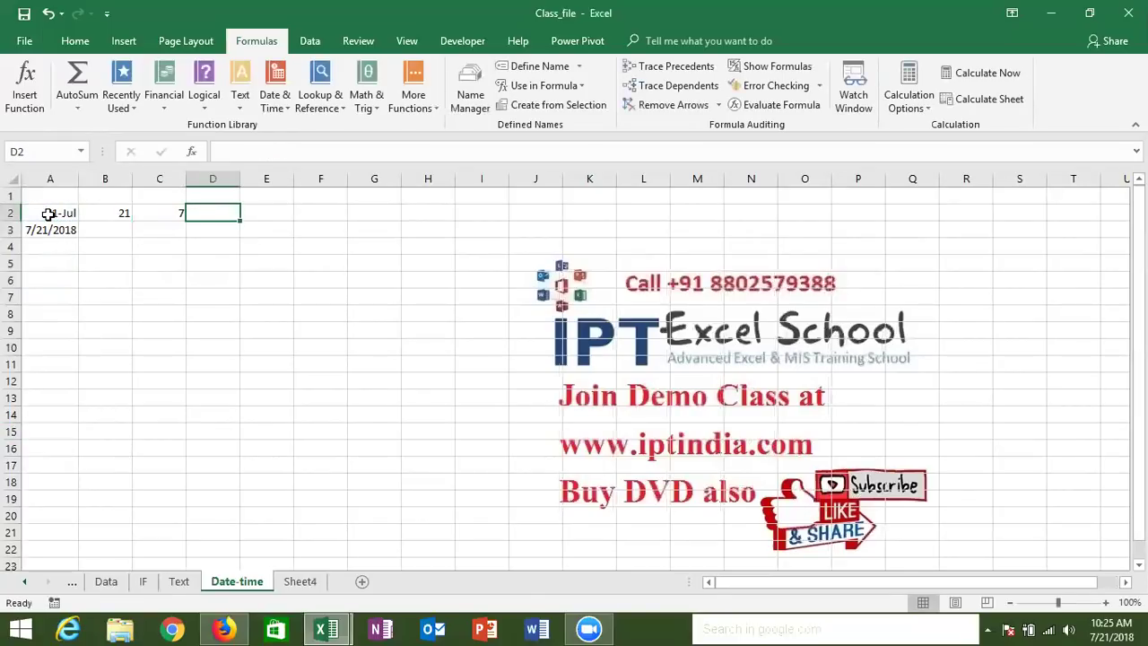
Enter =YEAR(A2) in D2 to extract the year 2018.
text(=yea)
key(Tab)
click(41, 213)
key(Return)
key(Up)
key(Right)
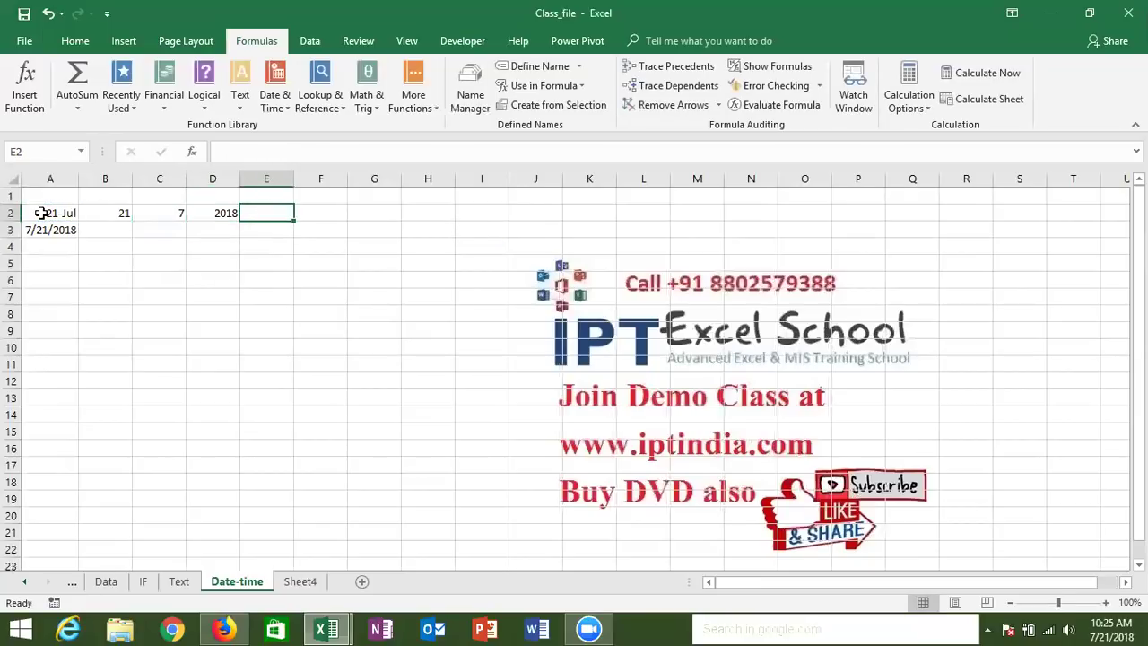
Rebuild the date in E2 with =DATE(D2,C2,B2).
text(=dat)
key(Tab)
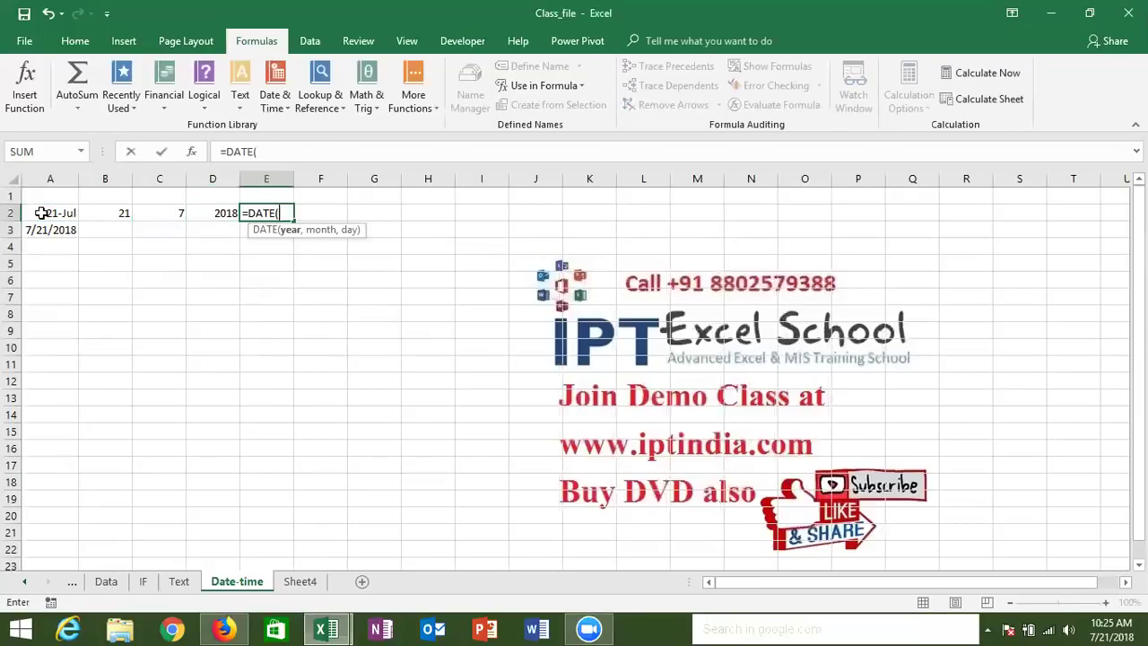
click(196, 213)
text(,)
click(176, 213)
text(,)
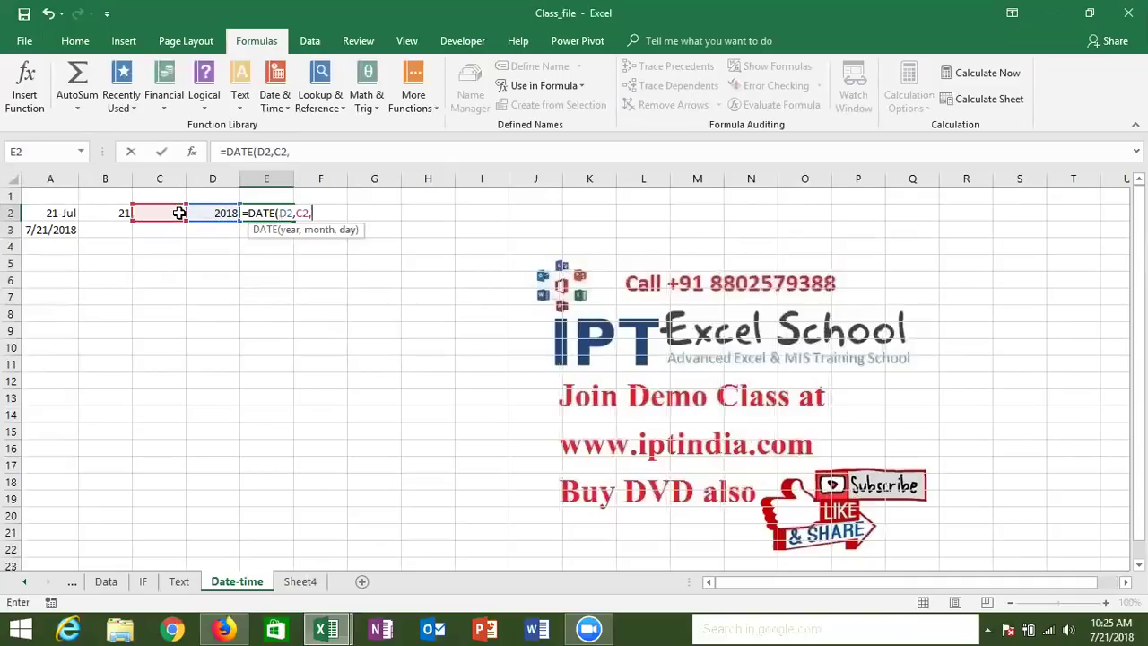
click(129, 212)
text())
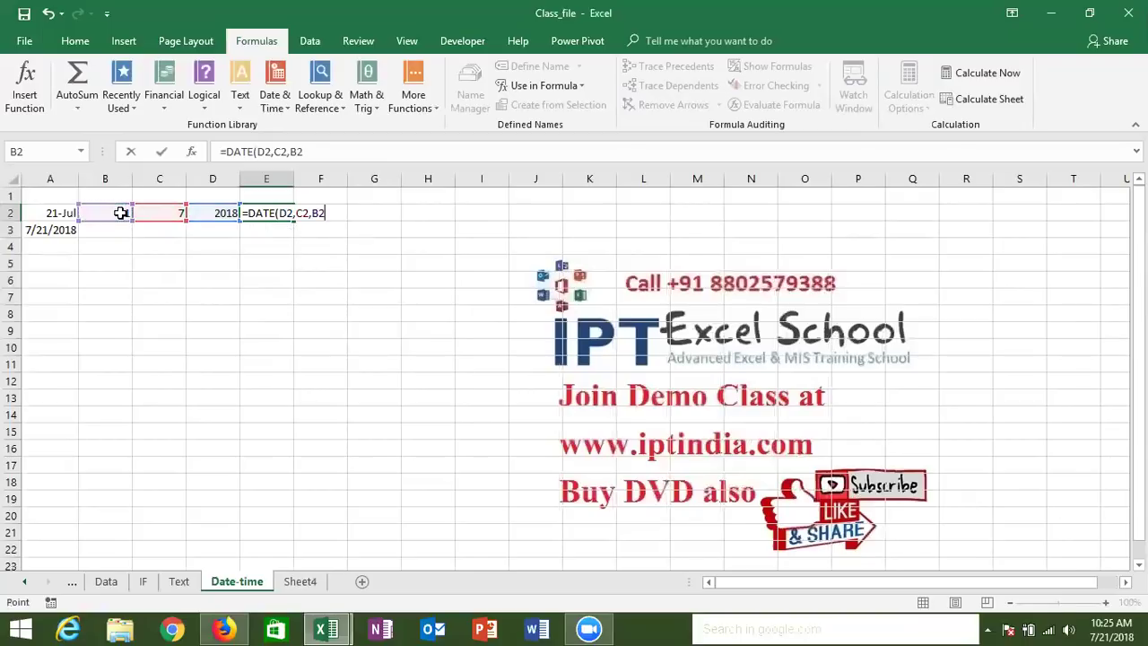
key(Return)
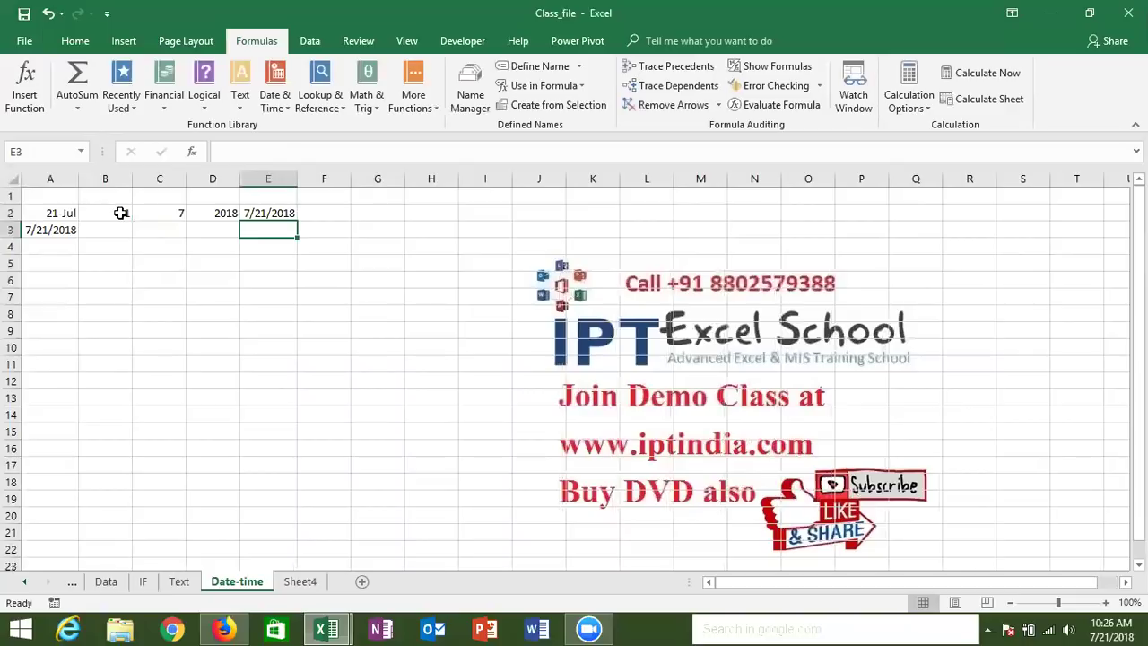
Put today's date in B5 and 10 days in C5.
click(47, 246)
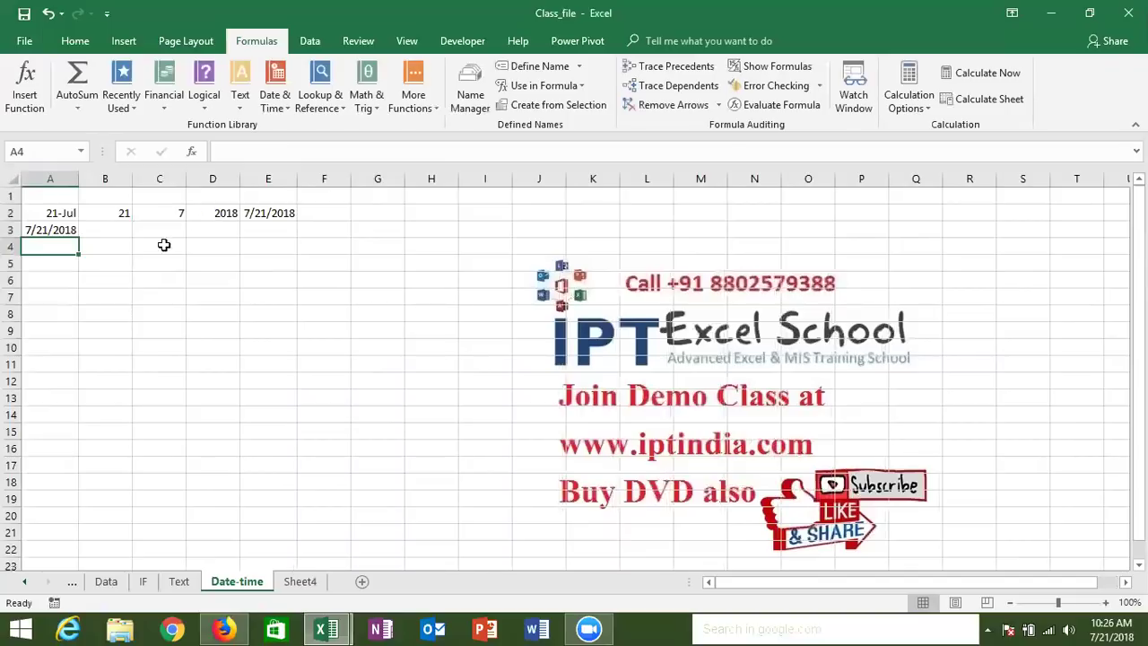
key(Return)
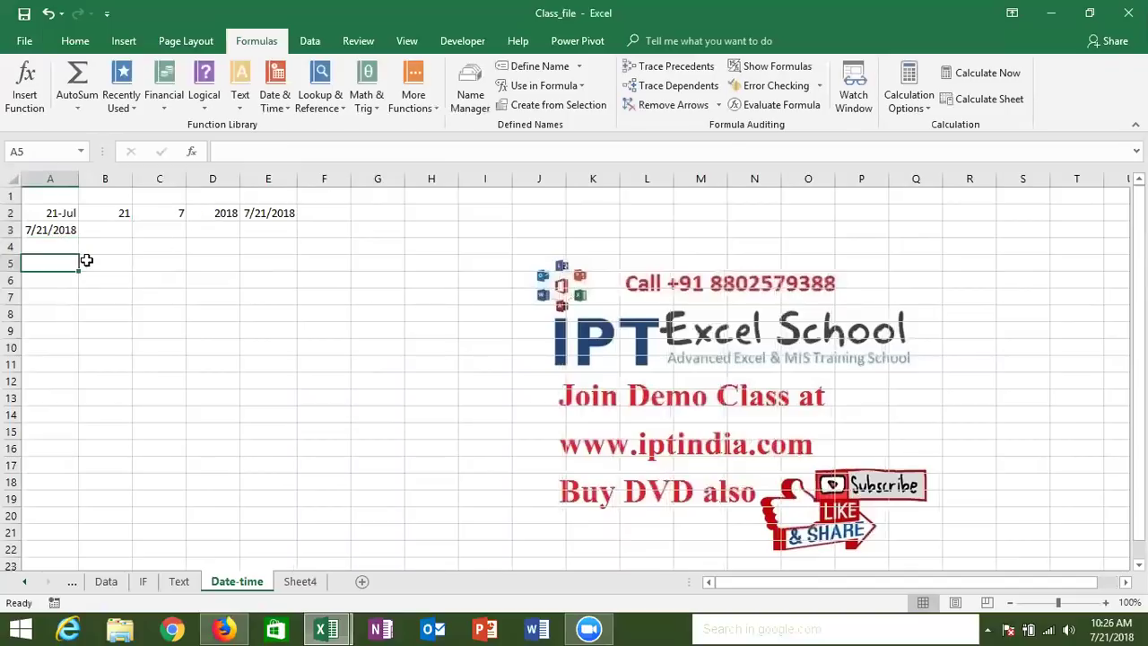
click(86, 260)
key(ctrl+semicolon)
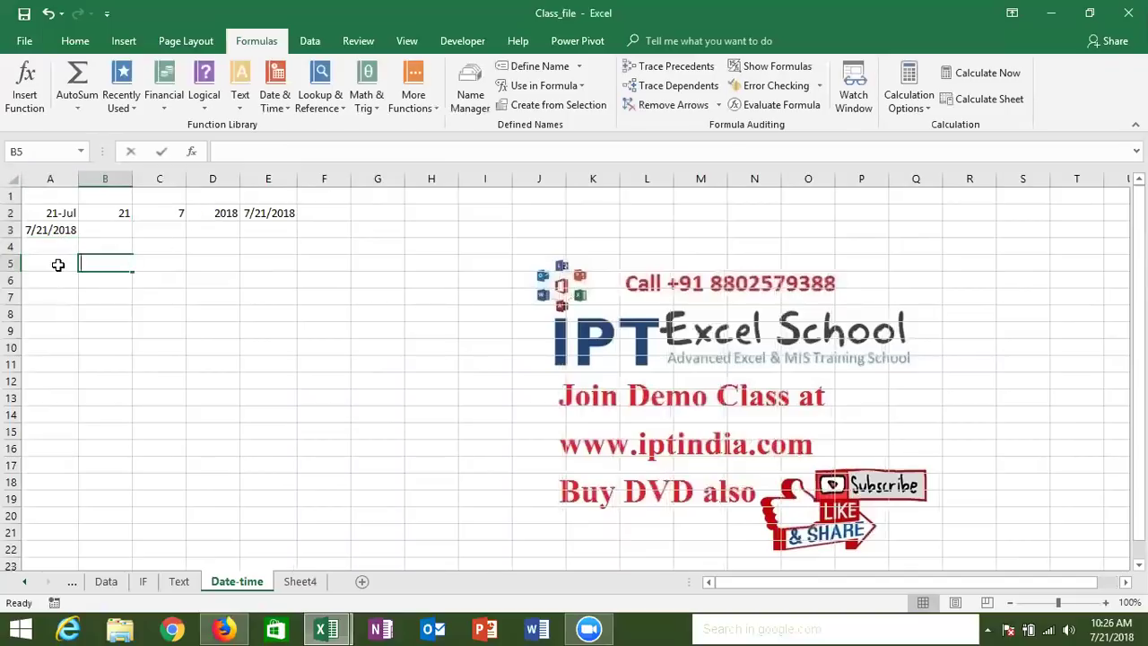
key(Tab)
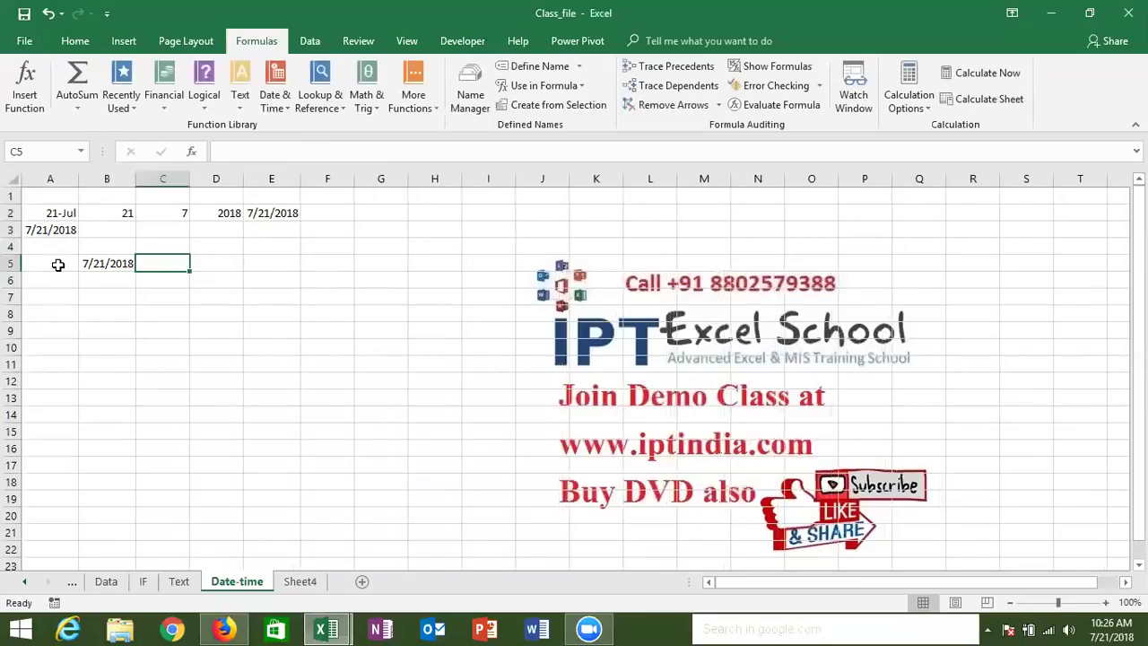
text(10)
key(Return)
Add the days to the date in D5 with =B5+C5.
key(Up)
key(Right)
text(=)
key(Left)
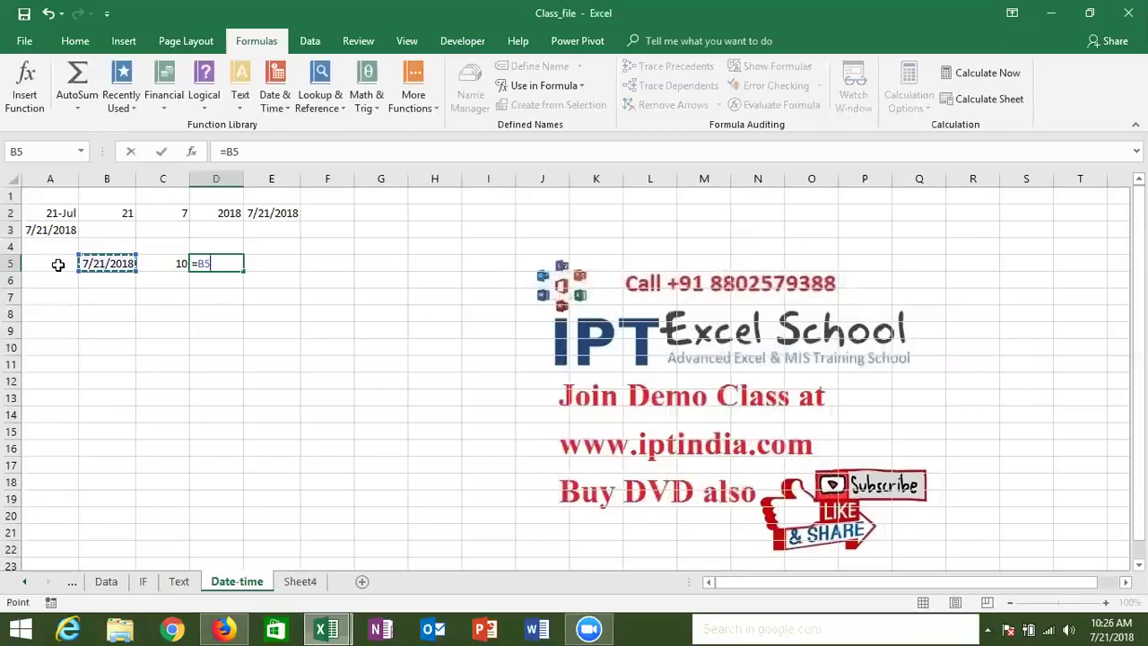
text(+)
key(Left)
key(Return)
key(Up)
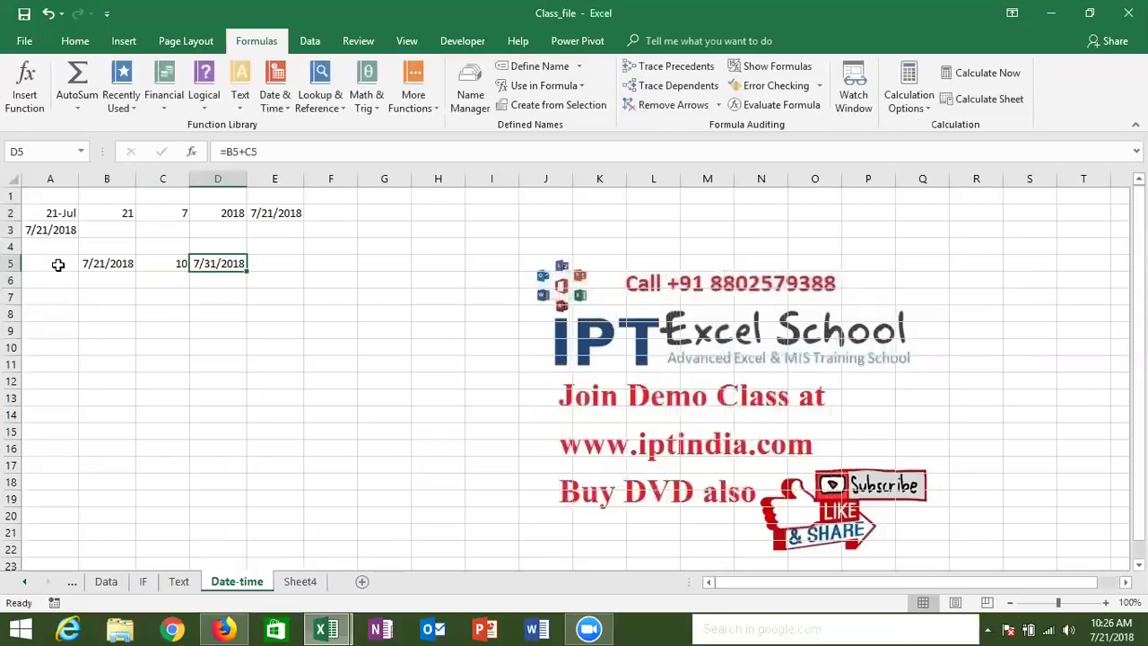
Put today's date in B6 and 3 in C6, then enter =EOMONTH(B6,C6) in D6.
key(Down)
key(Left)
key(Left)
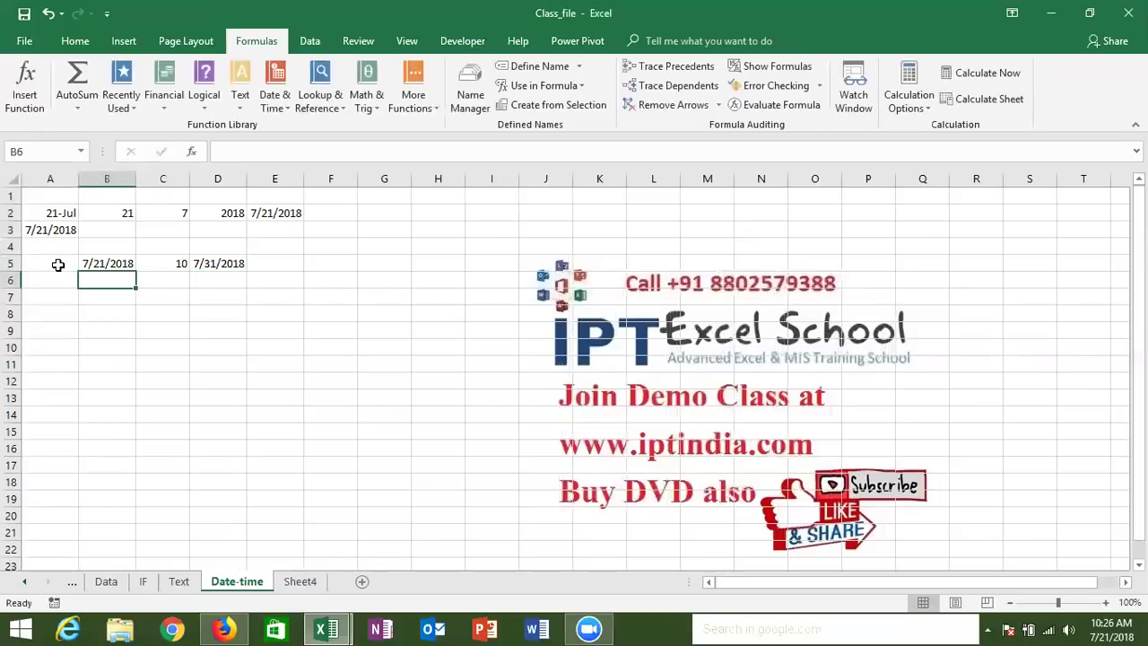
key(ctrl+semicolon)
text(3)
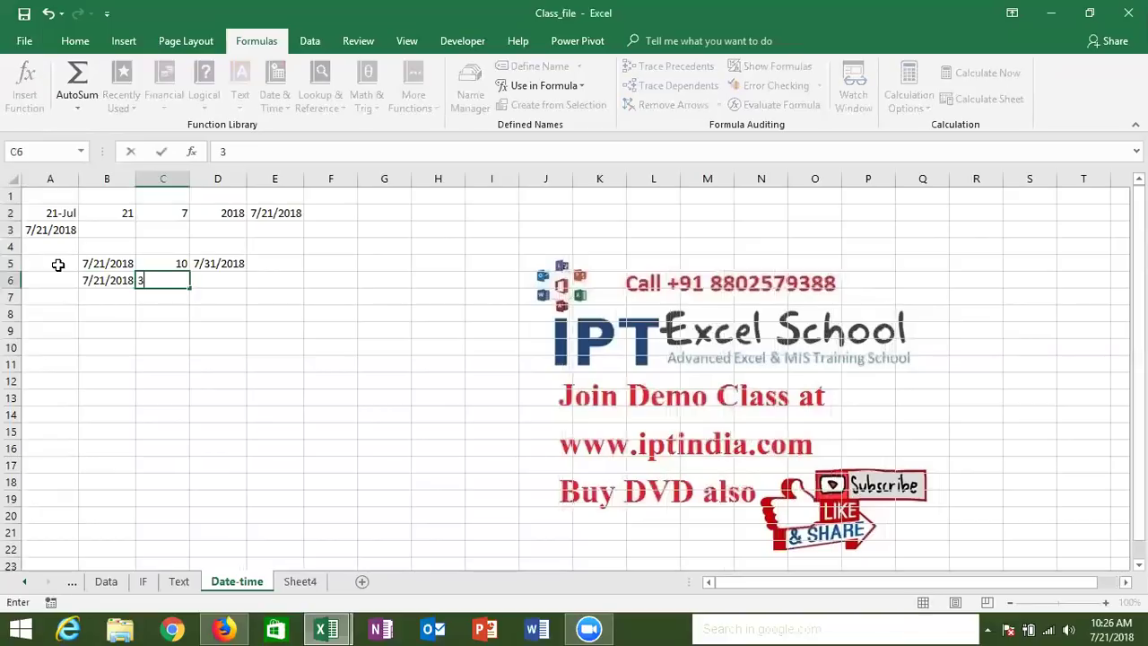
key(Tab)
text(=e)
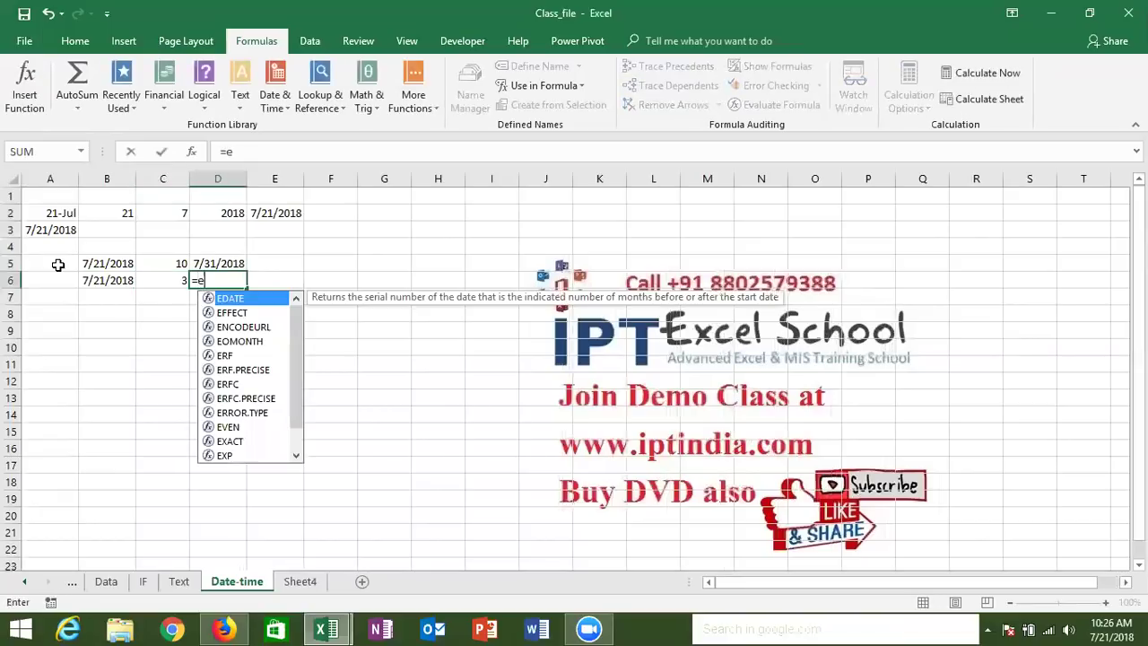
text(o)
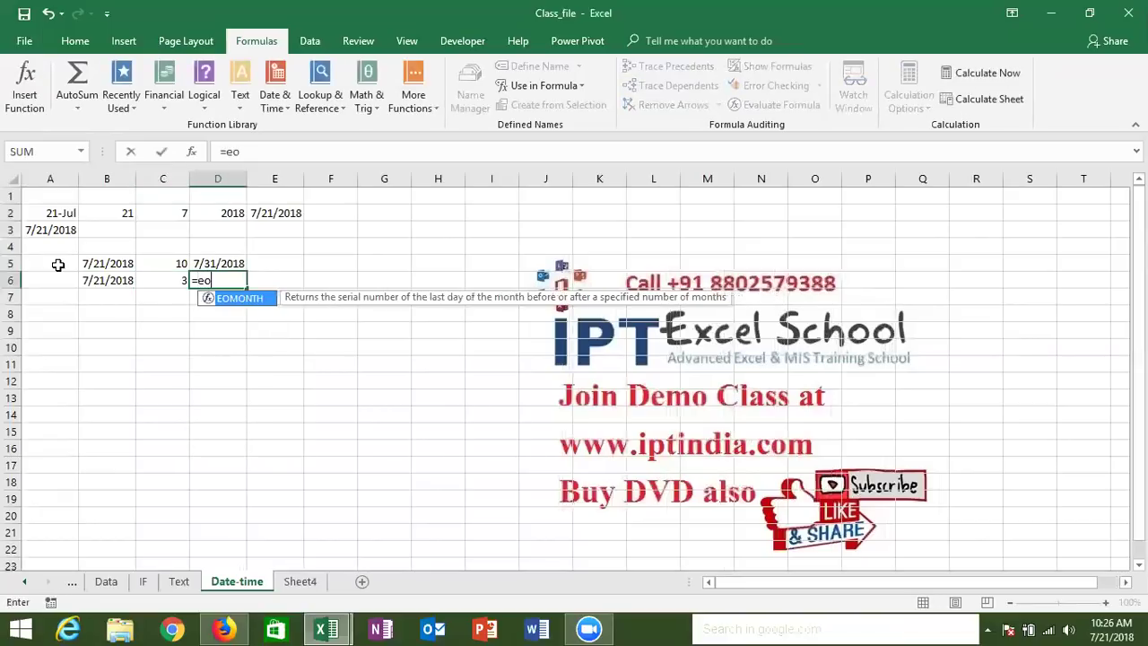
key(Tab)
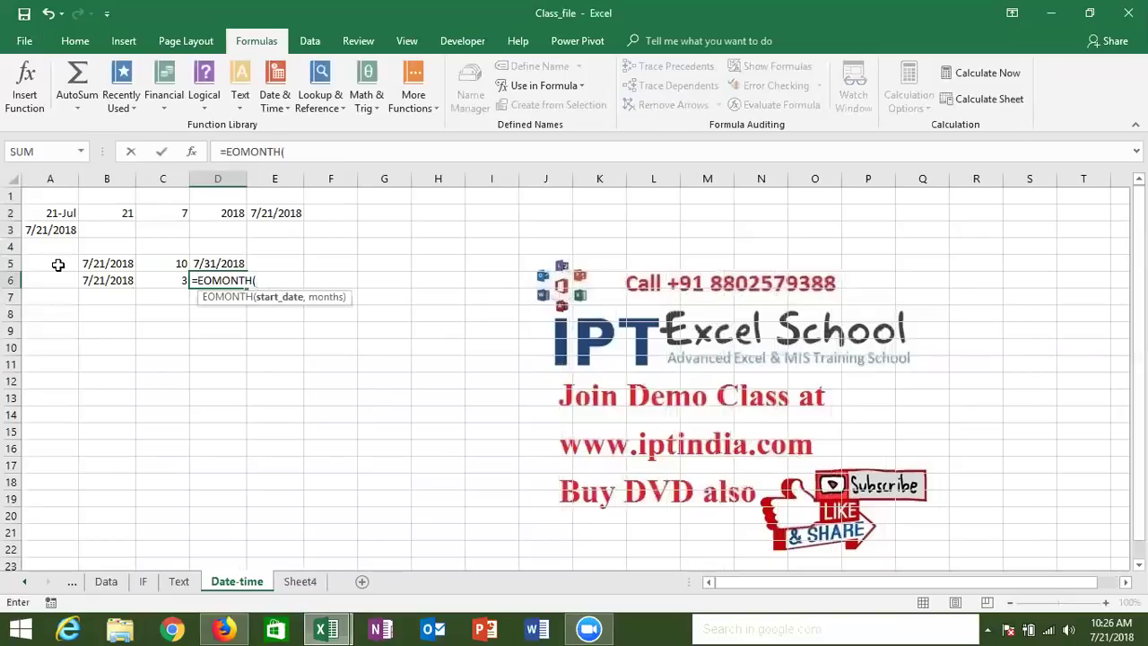
key(Left)
key(Left)
text(,)
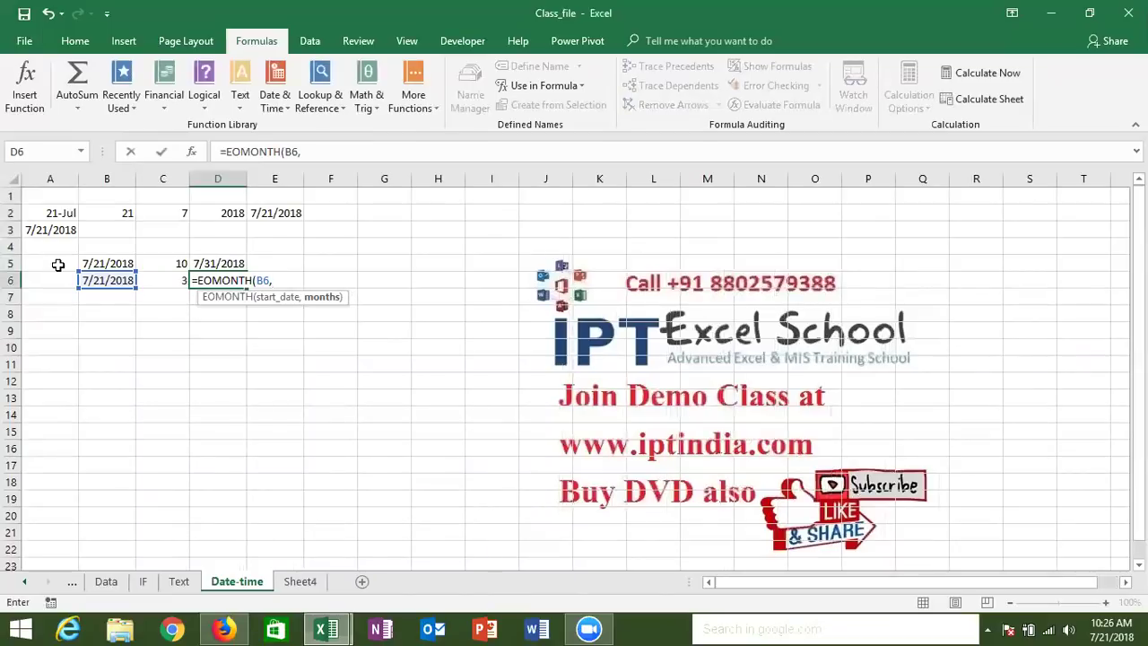
click(162, 284)
key(Return)
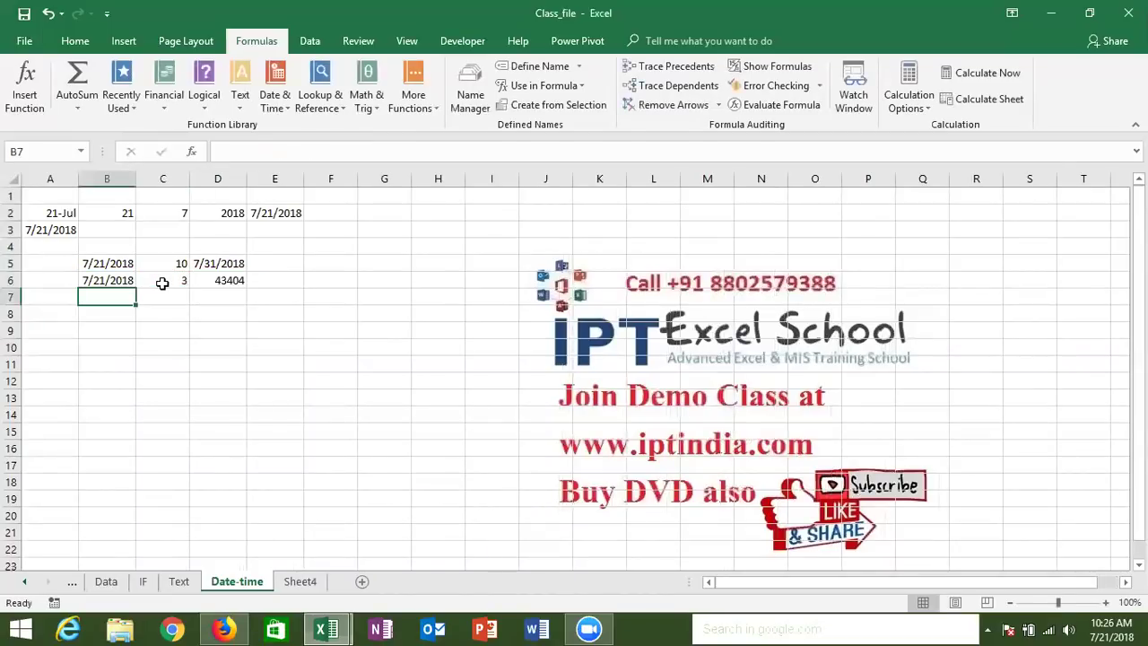
Format D6 as a date (31-Oct-18), briefly test -3 months in C6, then undo.
key(Up)
click(162, 283)
key(Right)
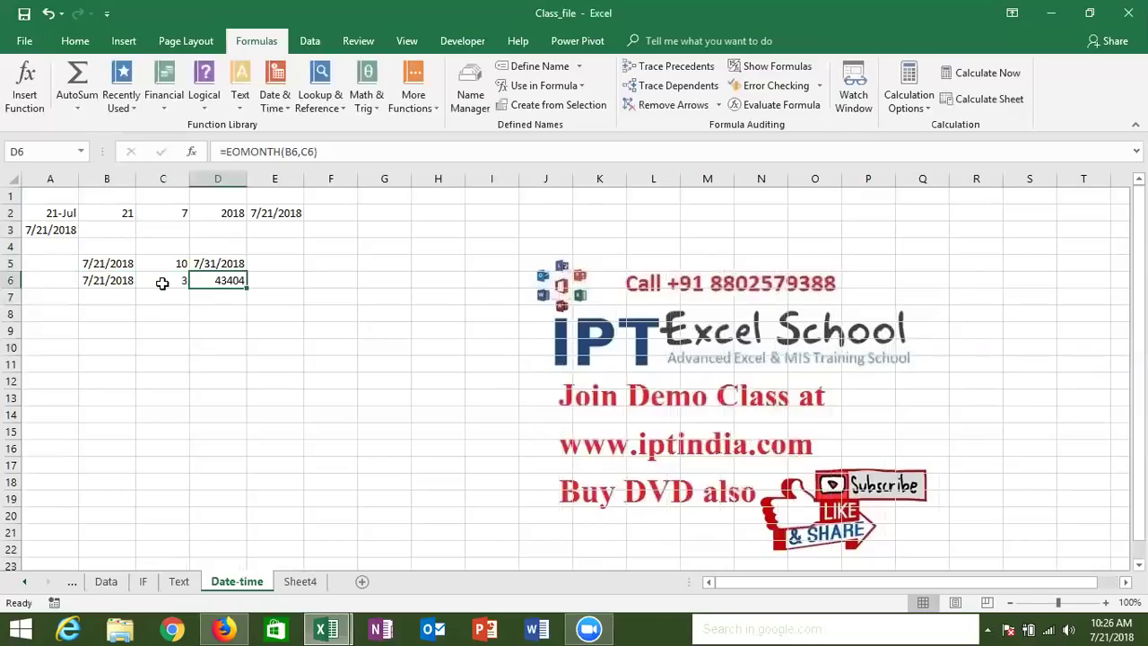
key(ctrl+shift+3)
click(162, 284)
text(-3)
key(Return)
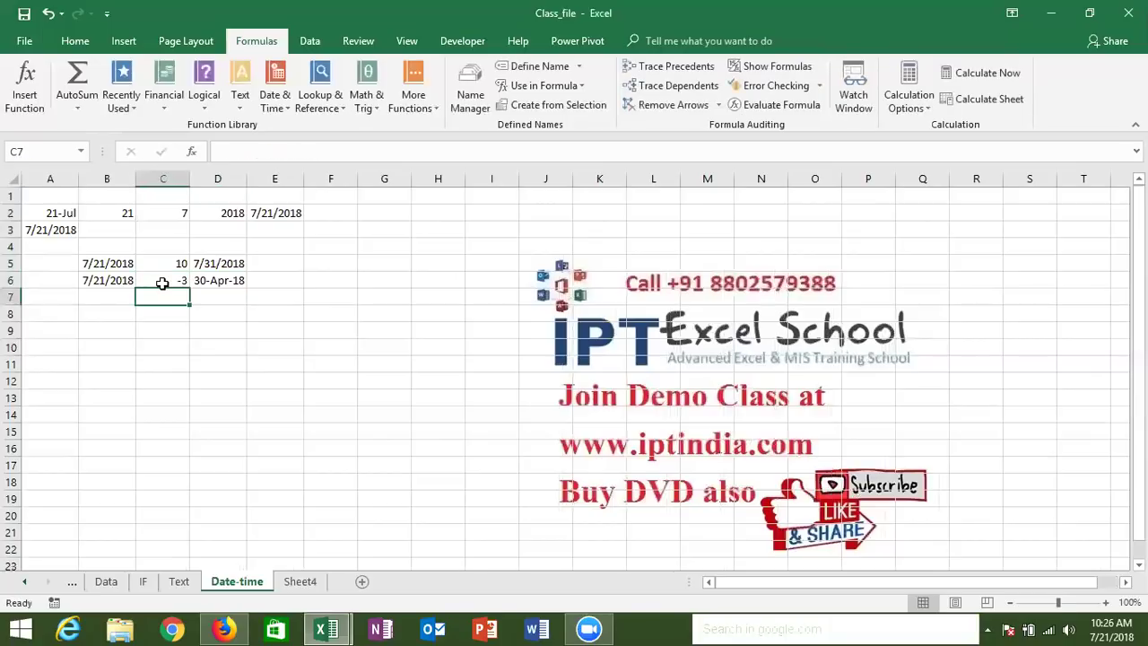
key(ctrl+z)
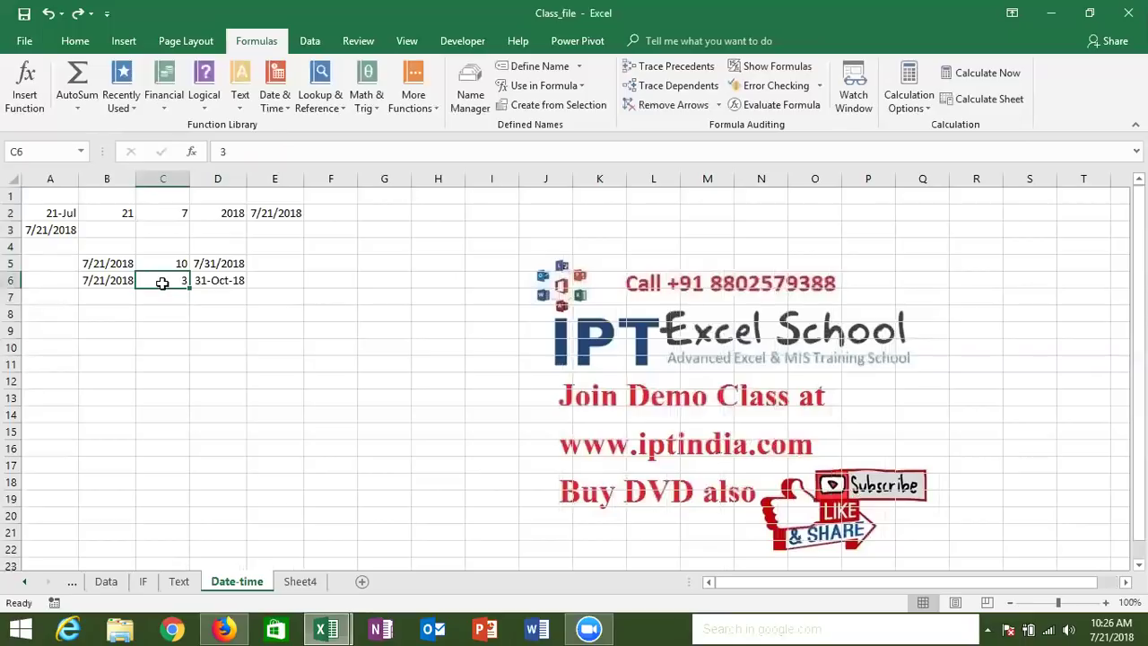
Insert today's date into B7.
key(Return)
key(Left)
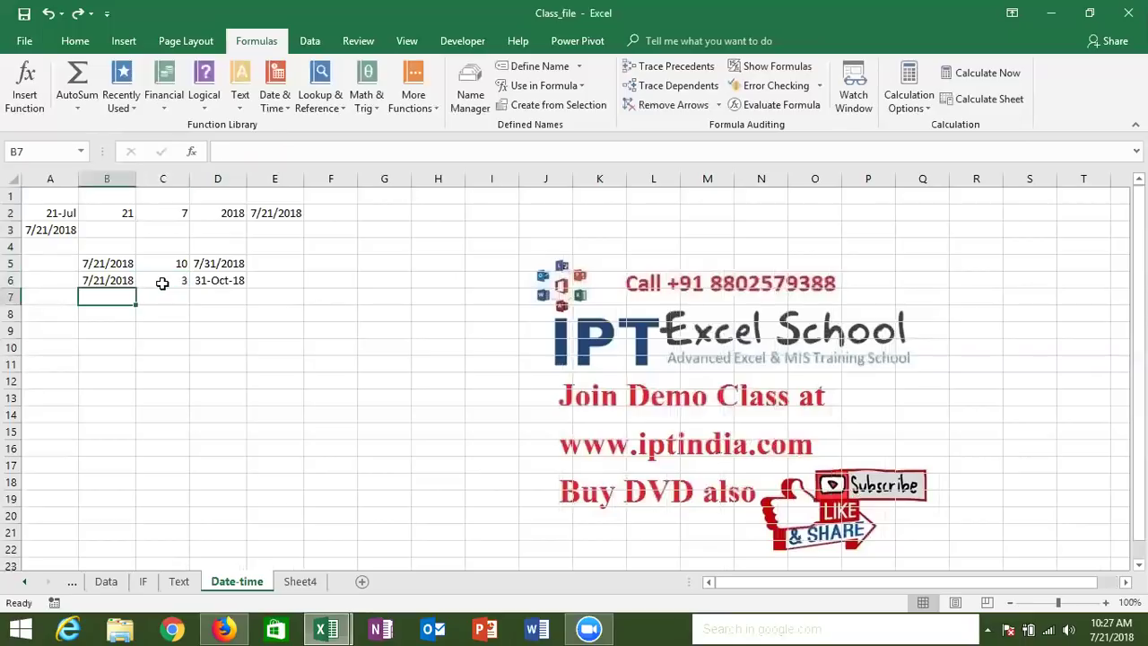
key(ctrl+semicolon)
key(Tab)
Enter 2, 4 and 27 in C7, D7 and E7.
text(2)
key(Tab)
text(4)
key(Tab)
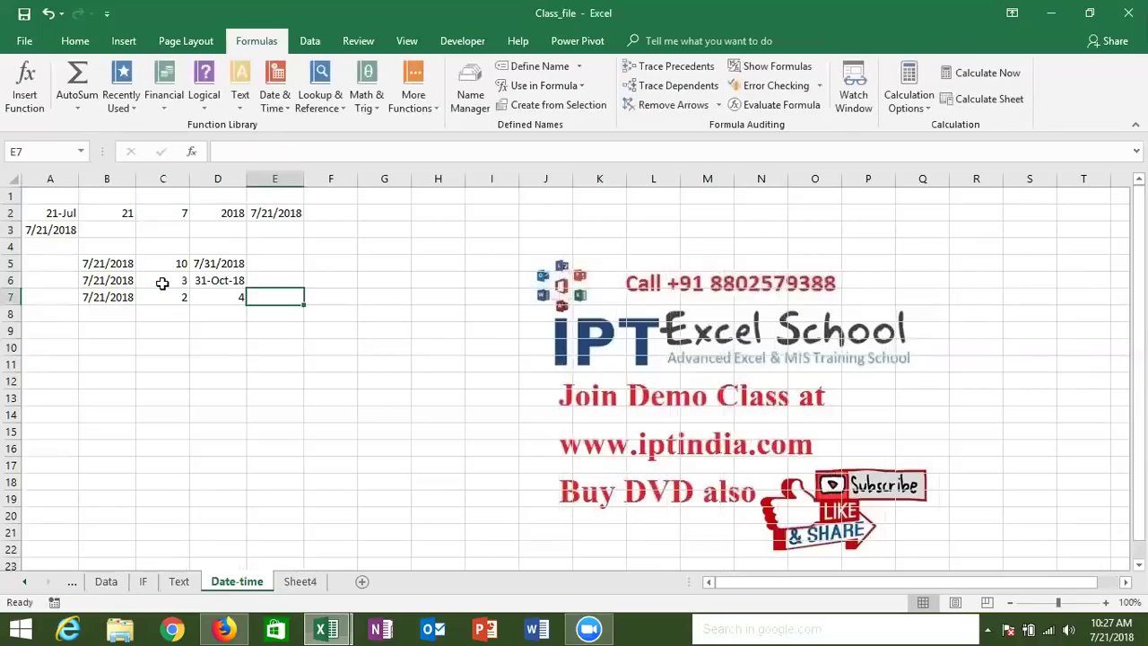
text(270)
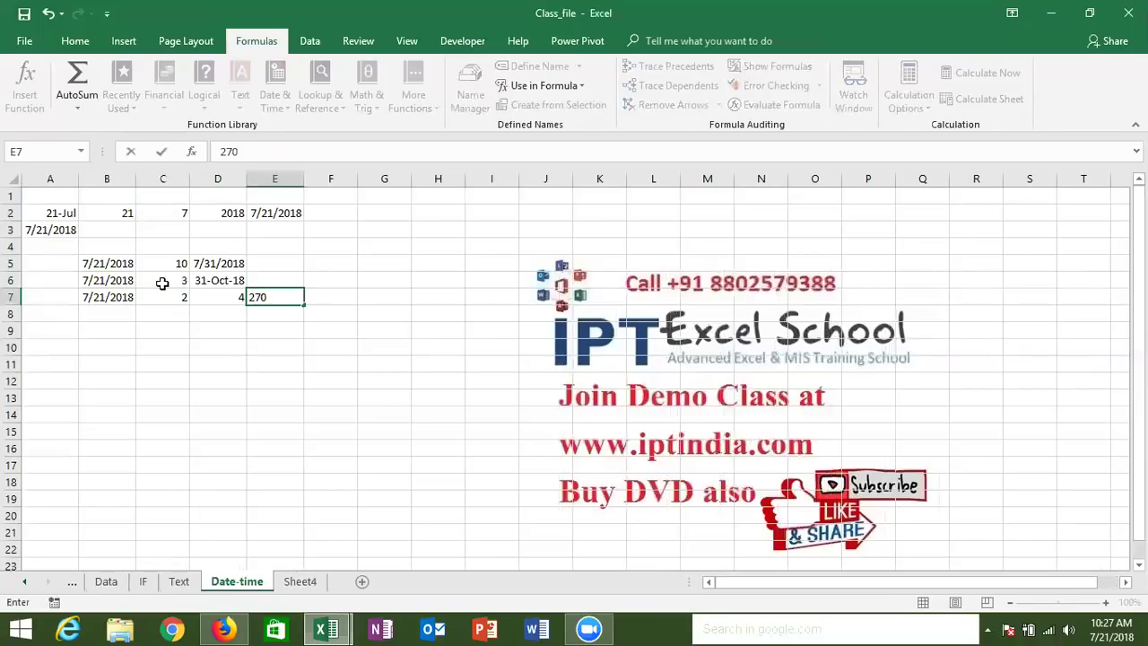
key(BackSpace)
key(Return)
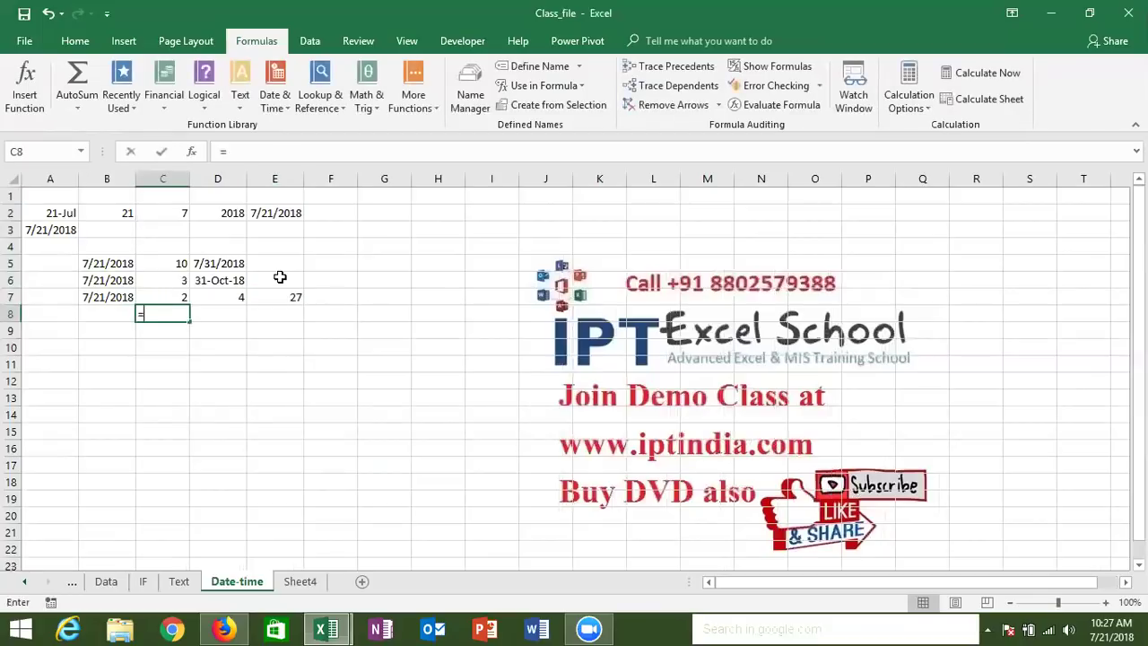
Enter =DATE(YEAR(B7)+2,MONTH(B7)+4,DAY(B7)+27) in C8.
text(=da)
key(Tab)
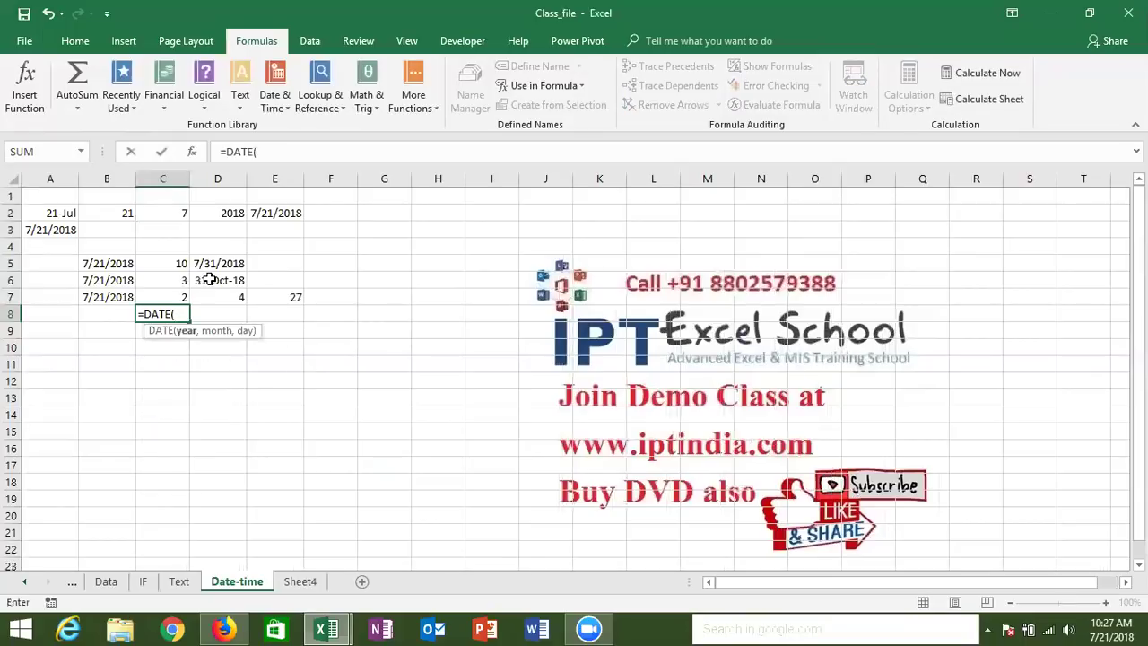
text(yea)
key(Tab)
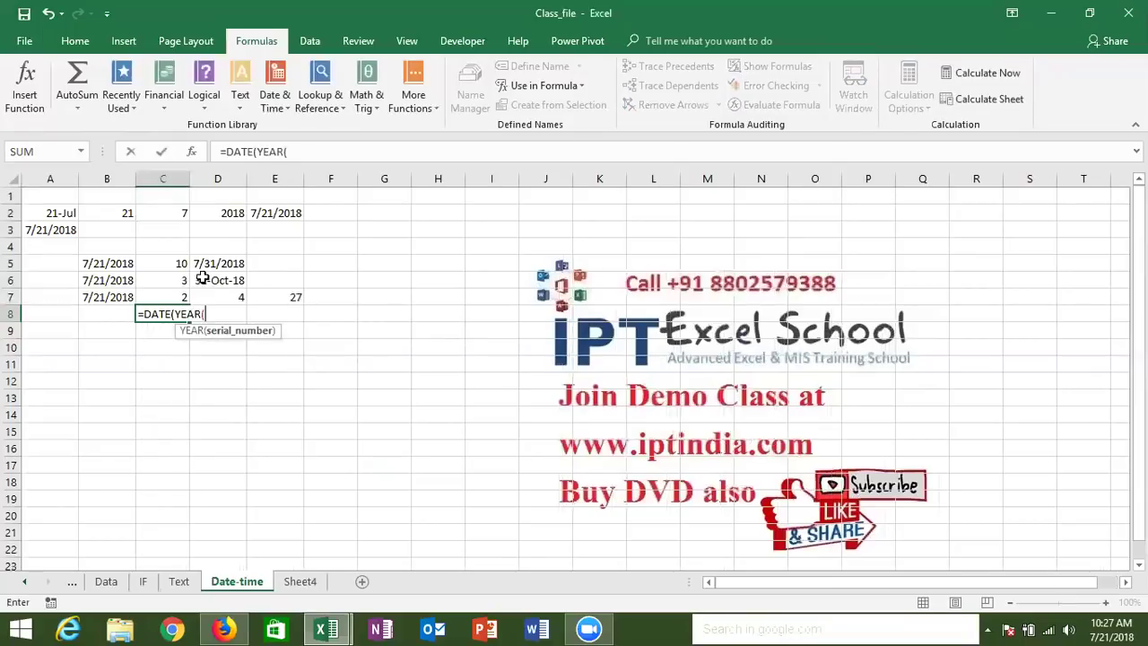
click(117, 295)
text()+2,)
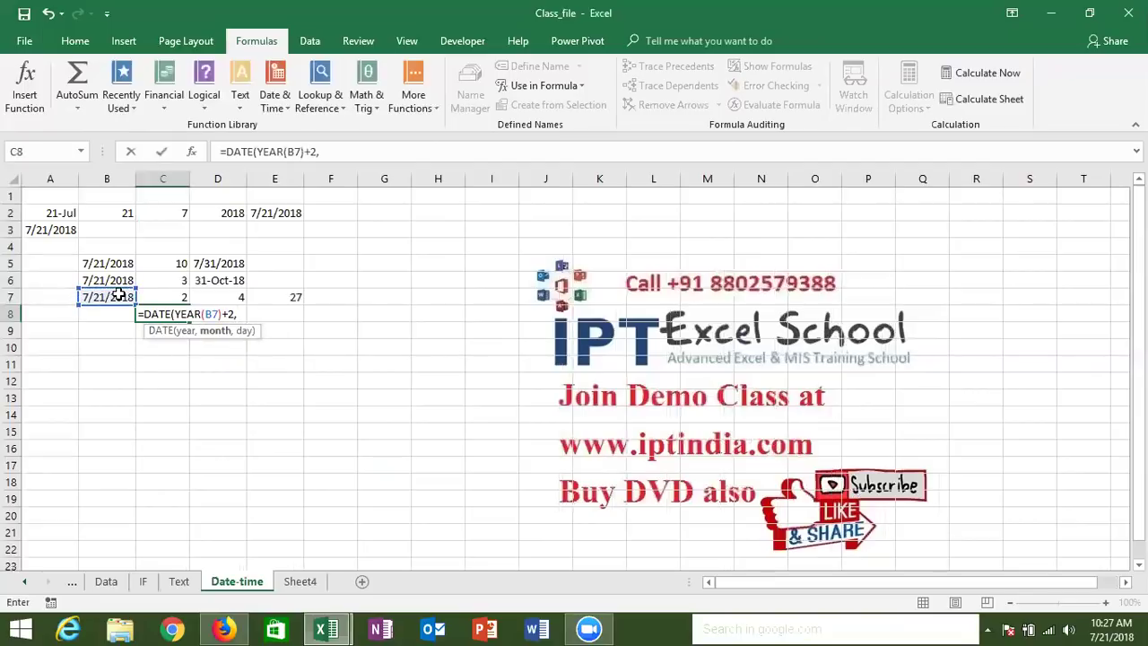
text(mo)
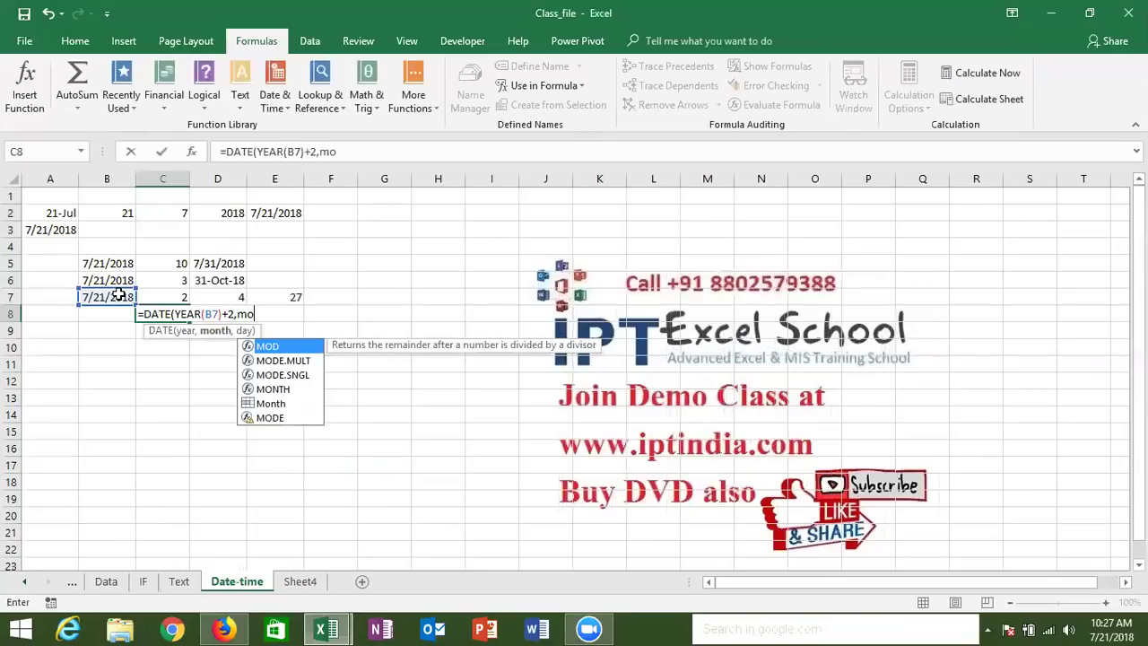
text(n)
key(Tab)
click(107, 296)
text()+)
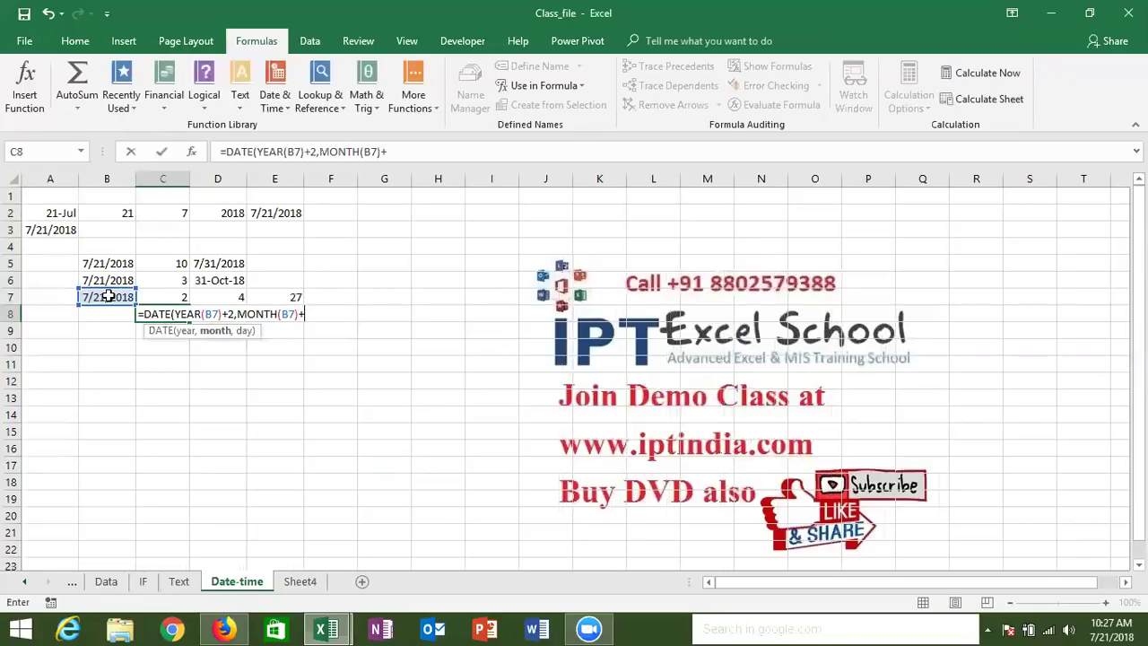
text(4,)
text(day)
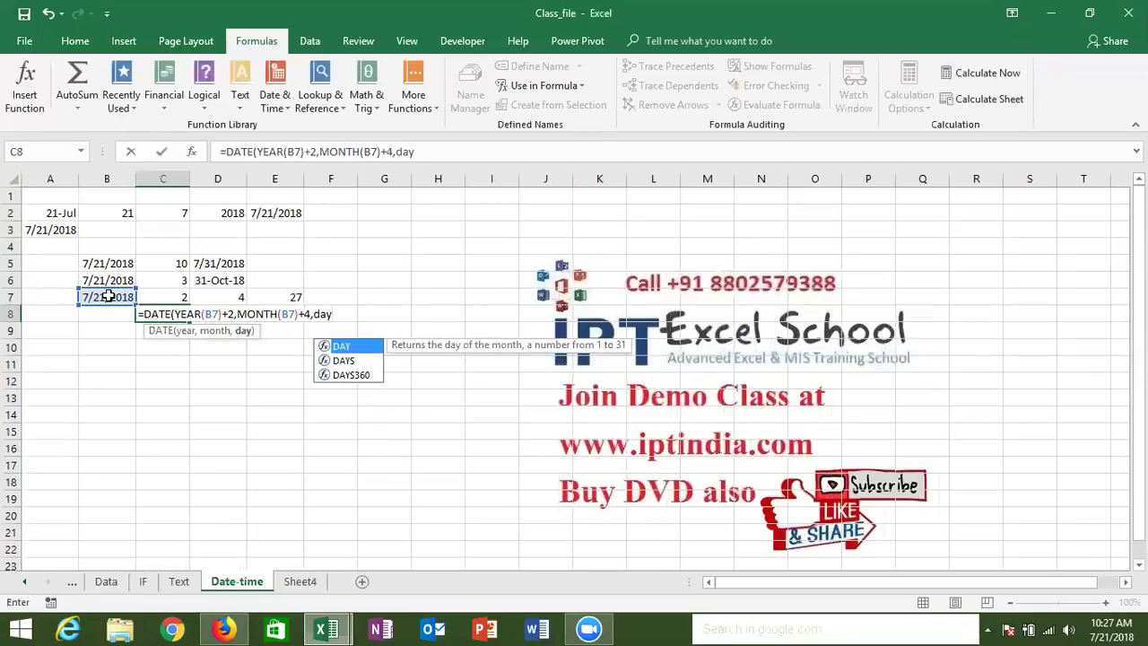
key(Tab)
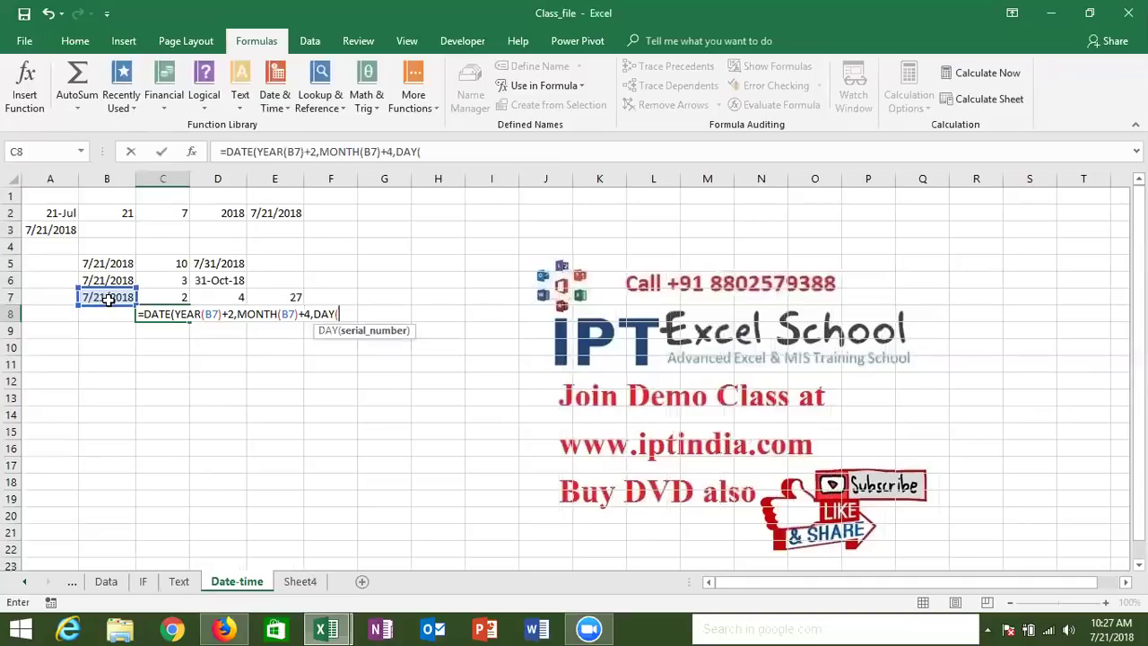
click(108, 298)
text()+27)
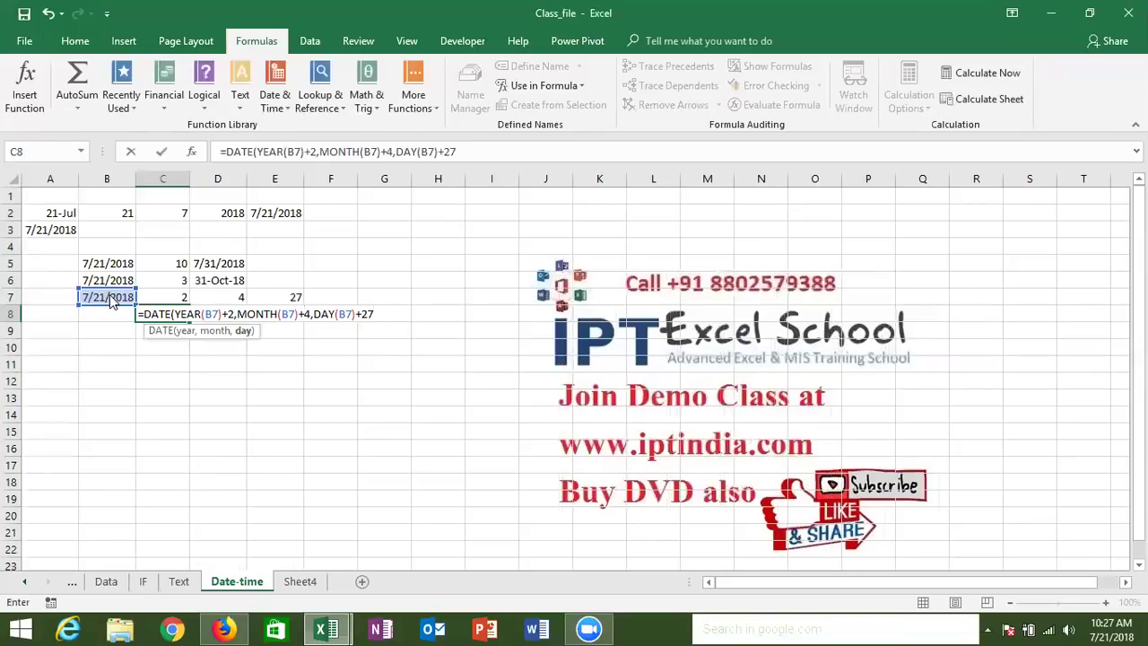
key(Return)
key(Return)
Format C8 as a date so it shows 18-Dec-20.
key(Up)
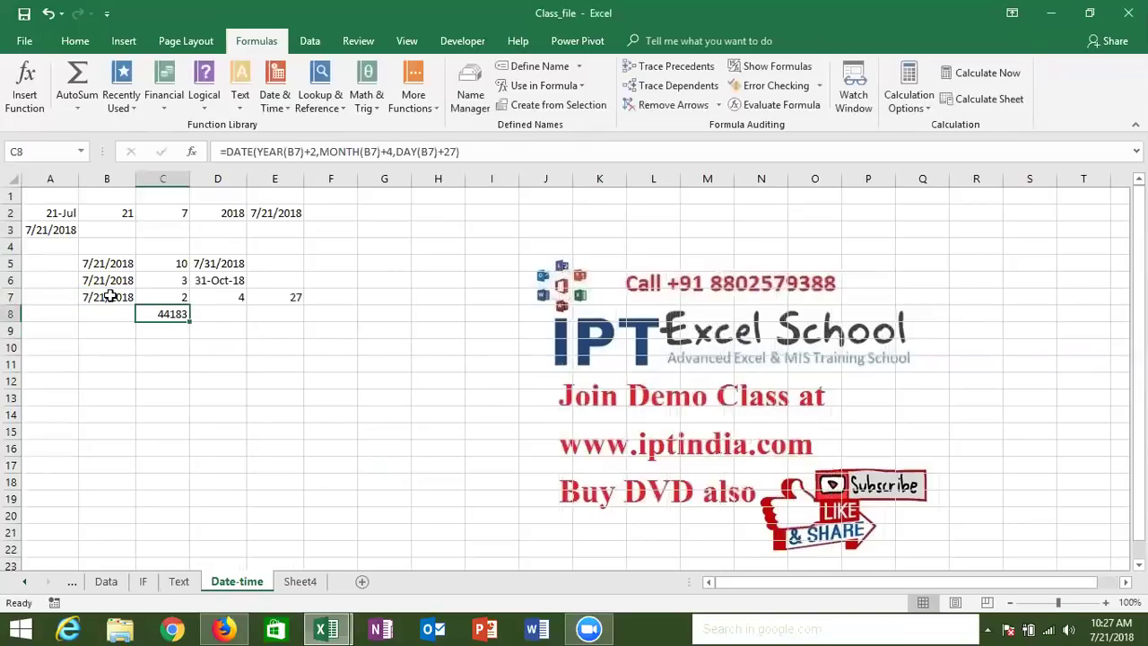
key(ctrl+shift+3)
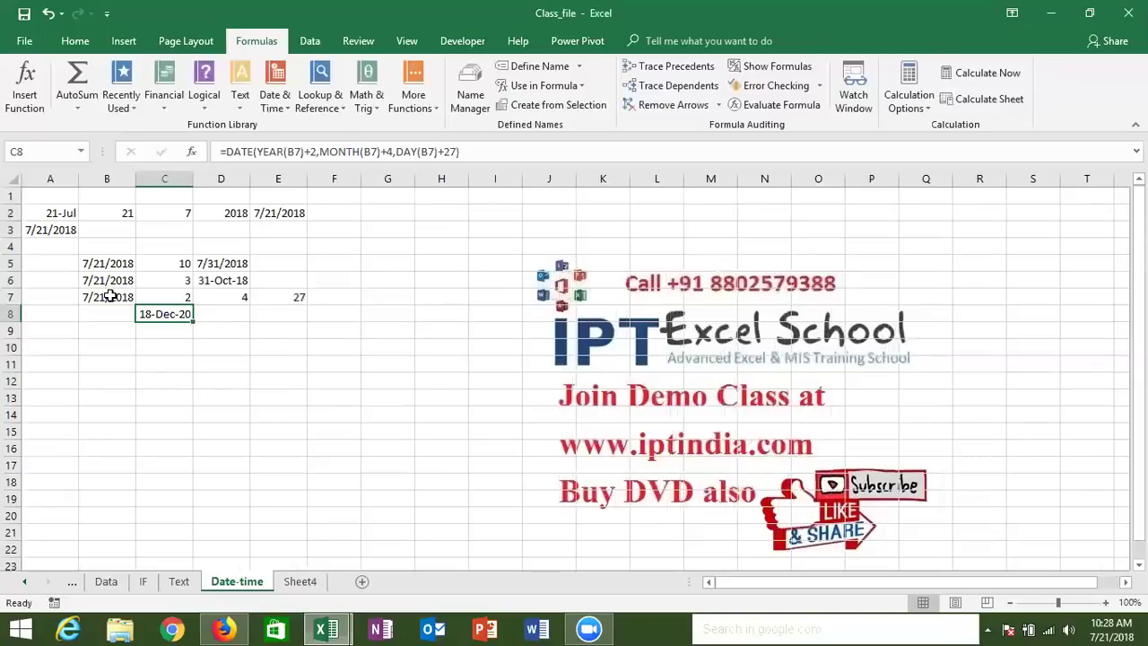
key(Down)
key(Down)
Enter 1/1 in B10 as the 1-Jan start date.
key(Left)
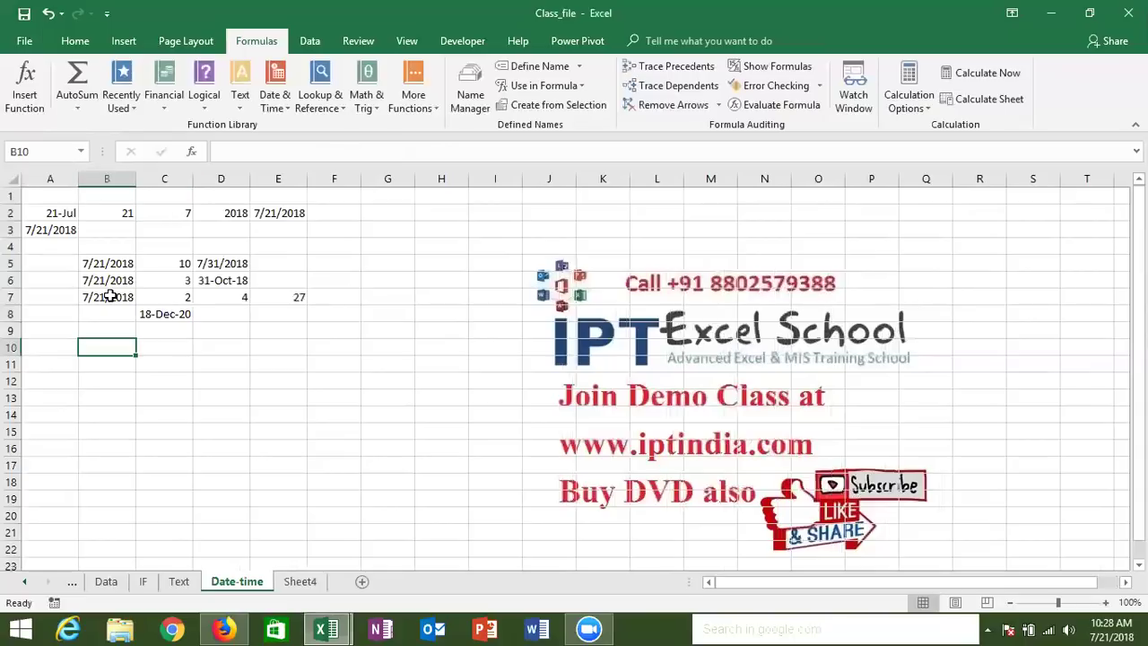
text(1/1)
key(Right)
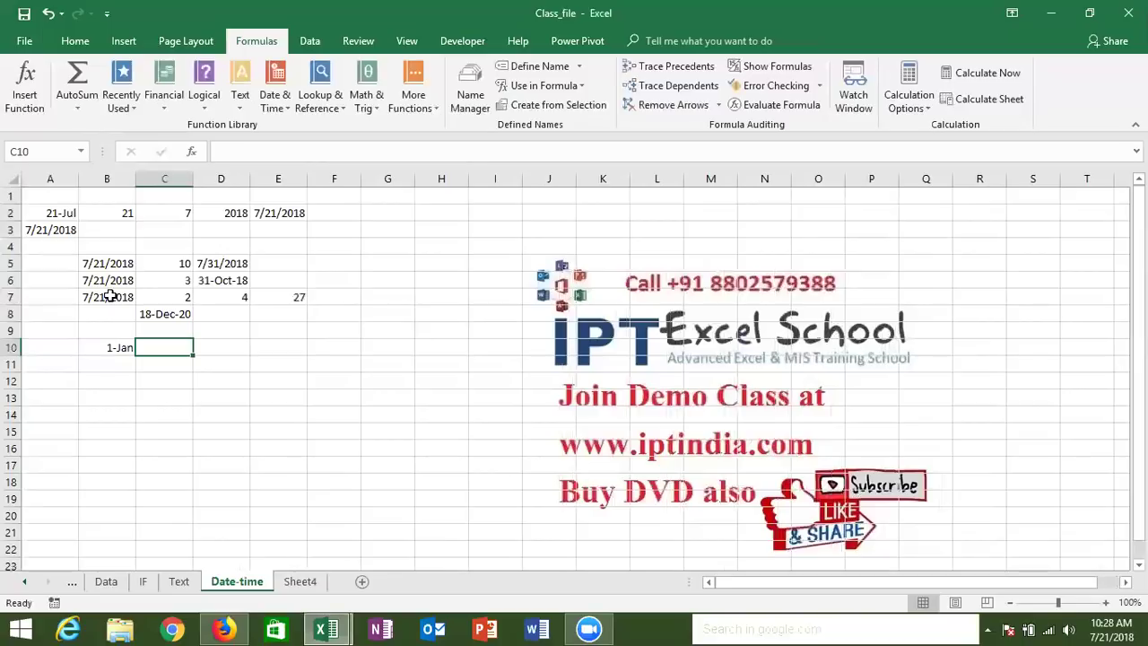
Insert today's date in C10 and enter =DAYS(C10,B10) in D10, giving 201.
key(ctrl+semicolon)
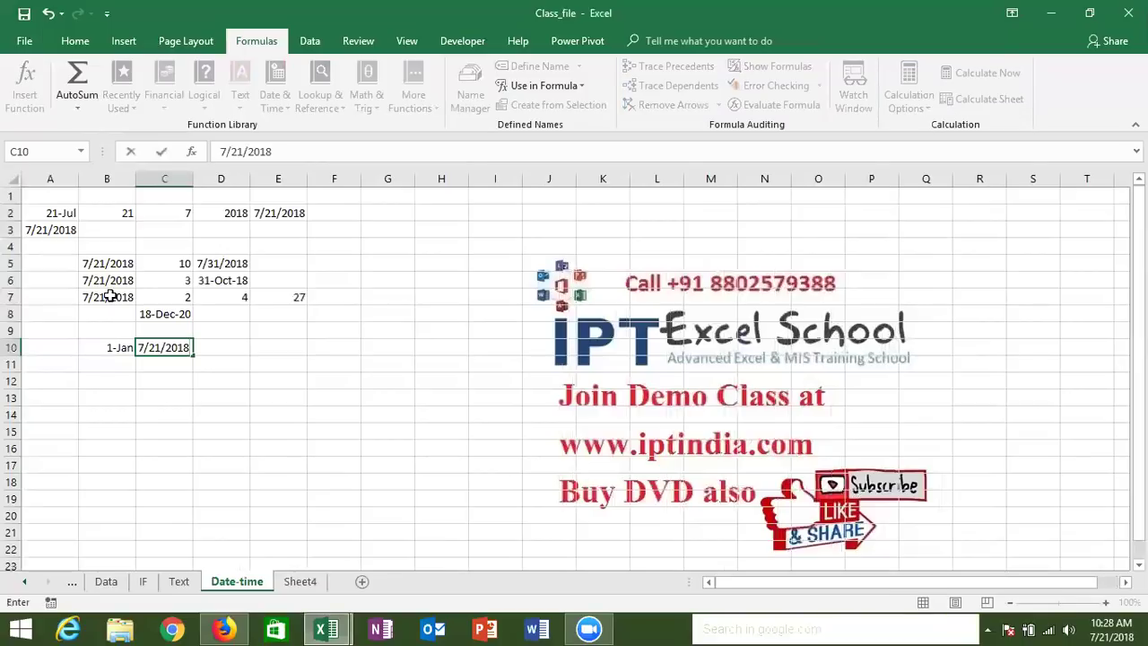
key(Right)
text(=)
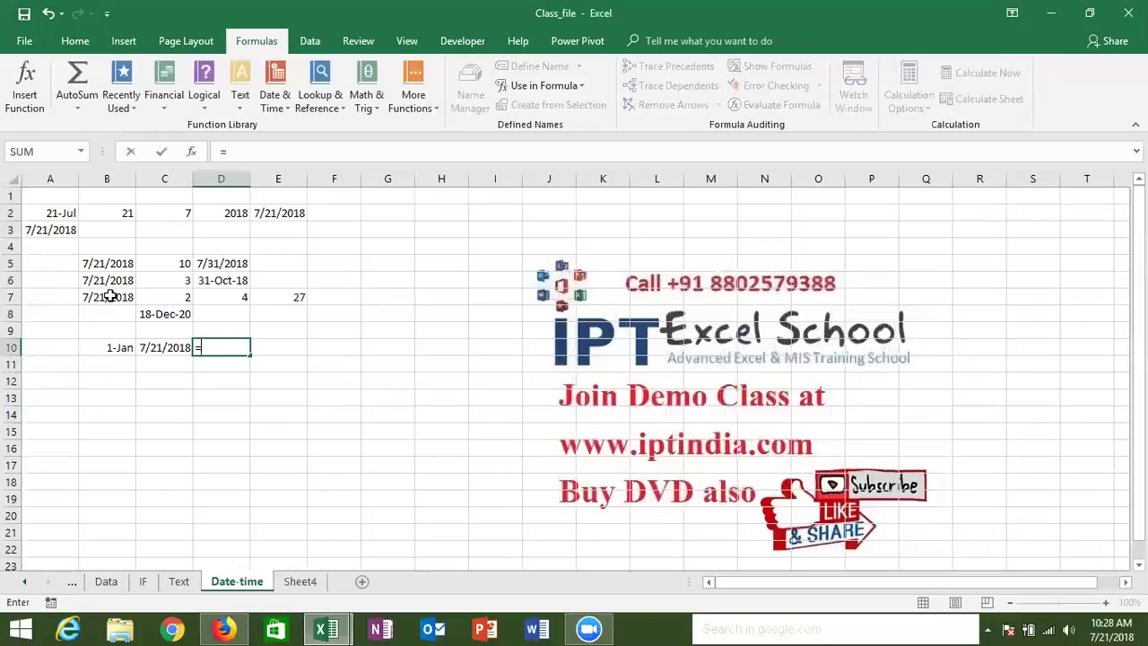
text(days)
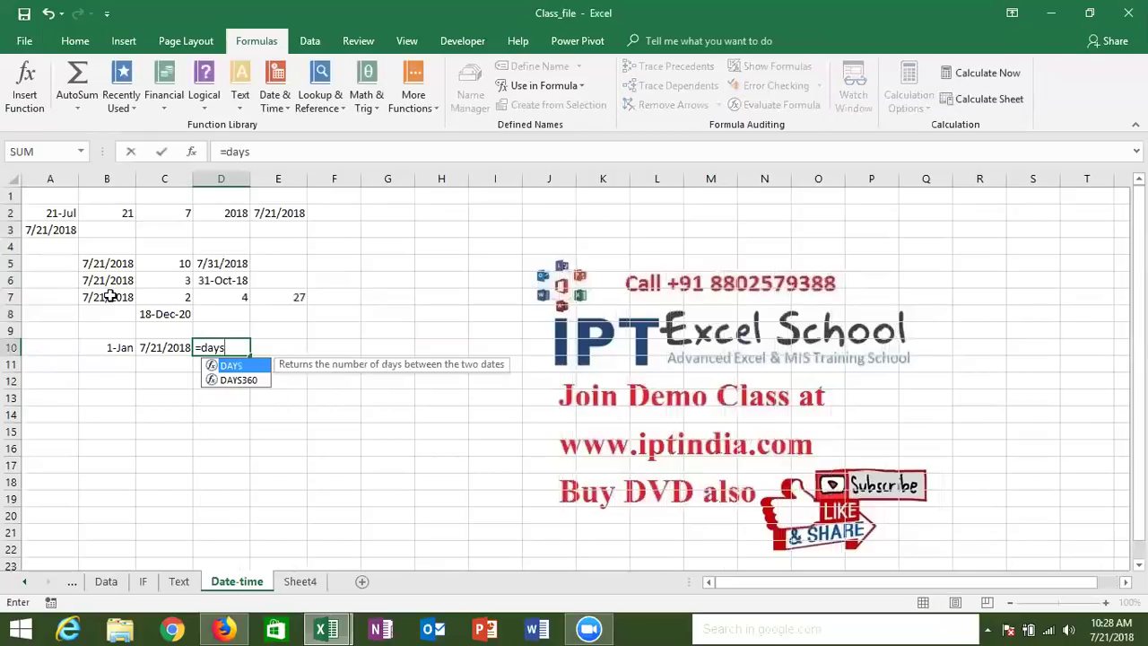
key(Tab)
key(Left)
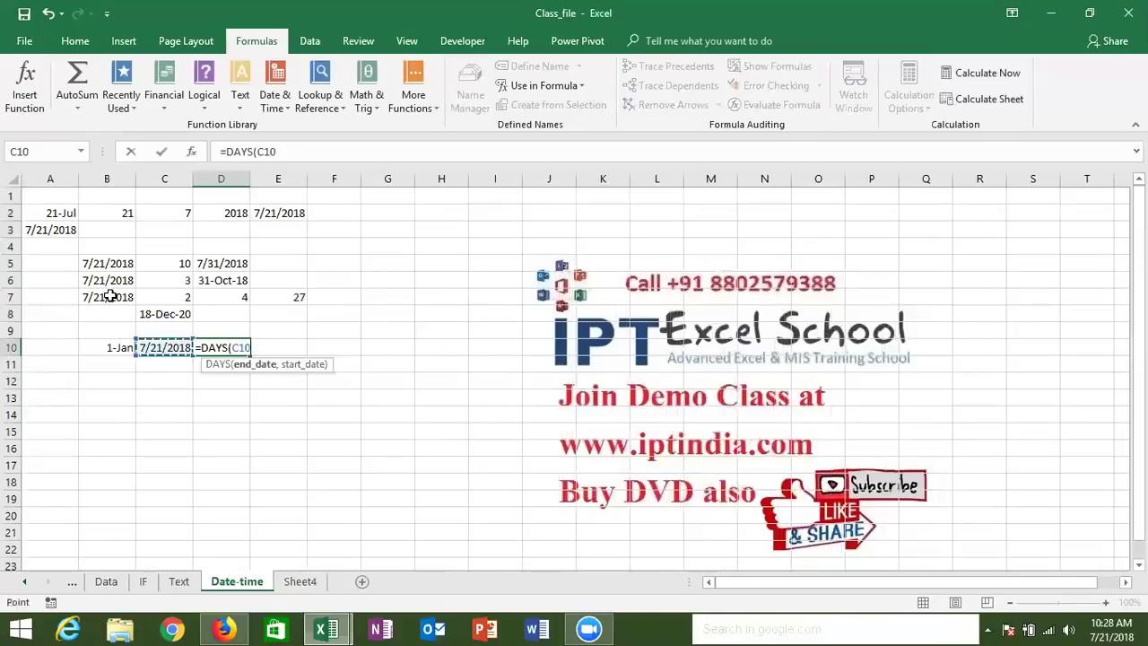
text(,)
key(Left)
key(Left)
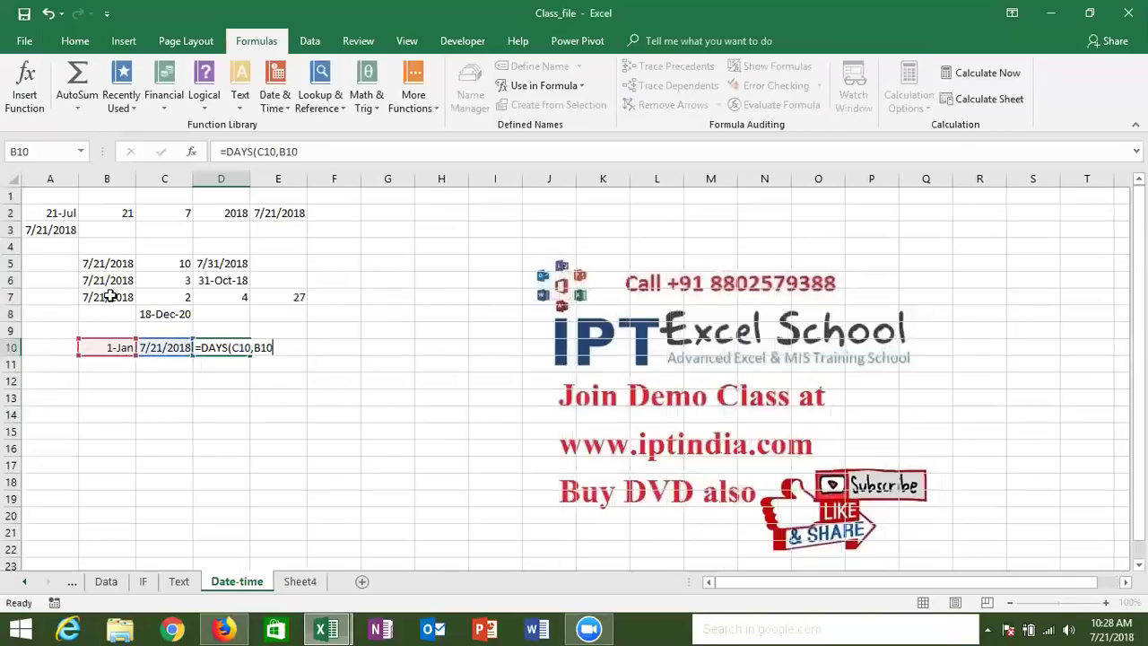
key(Return)
key(Up)
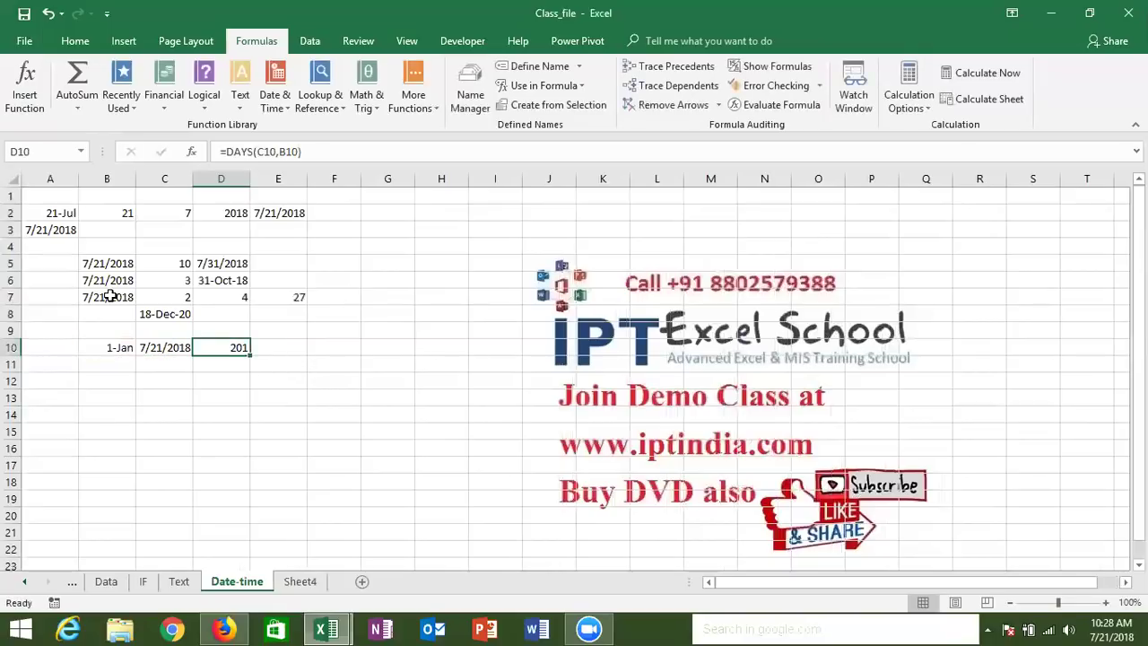
Get the same 201 days in E10 with =C10-B10.
key(Right)
text(=)
key(Left)
key(Left)
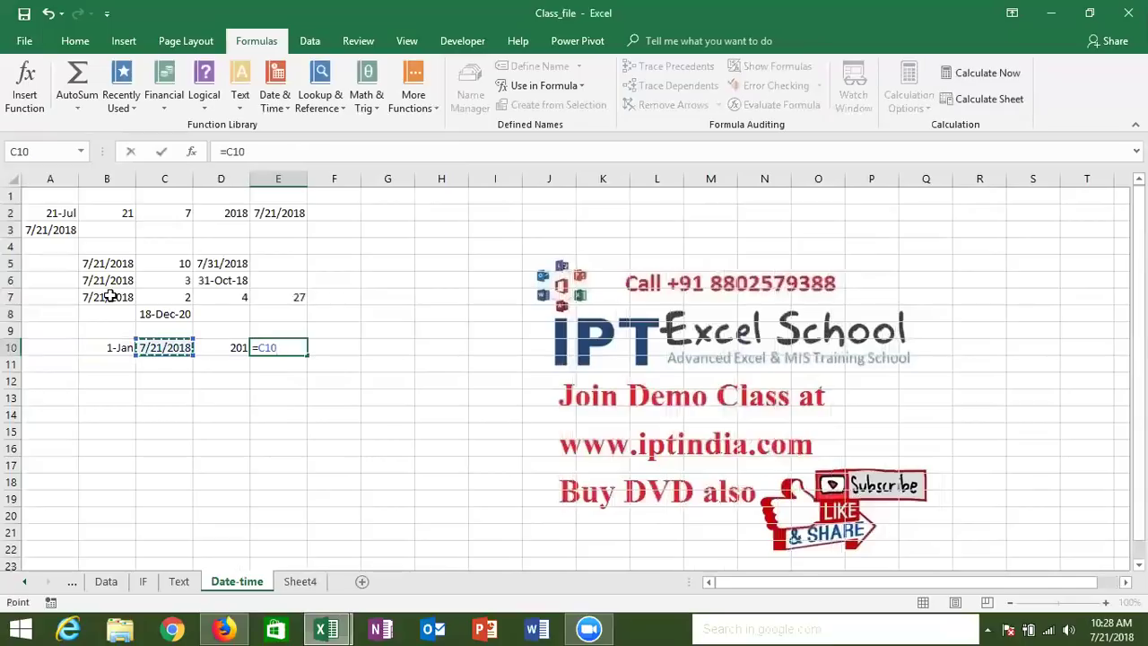
text(-)
key(Left)
key(Left)
key(Left)
key(Return)
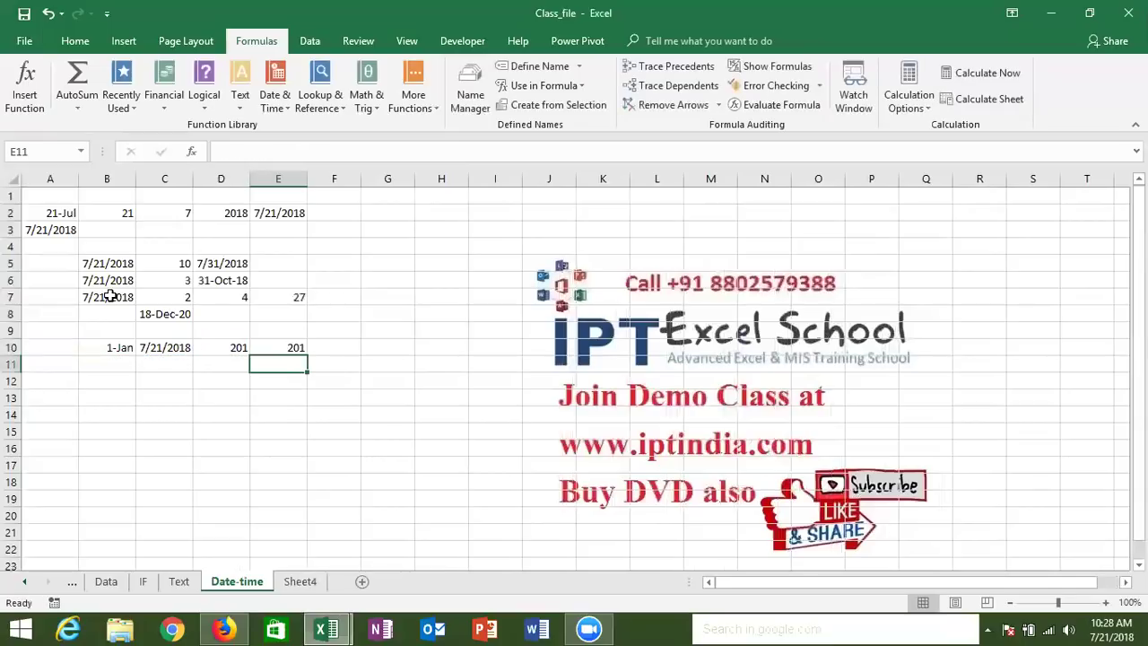
key(Up)
key(Left)
key(Left)
key(Left)
Fill the 1-Jan and 7/21/2018 dates from row 10 down into row 11 with Ctrl+D.
key(shift+Right)
key(shift+Down)
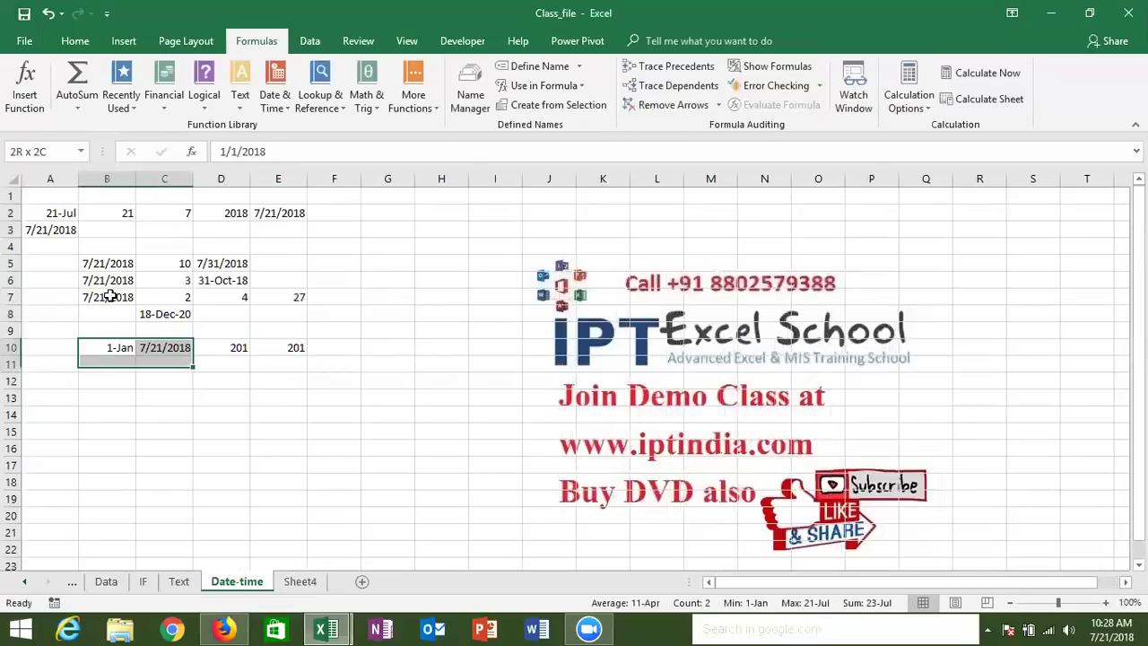
key(ctrl+d)
key(Down)
key(Right)
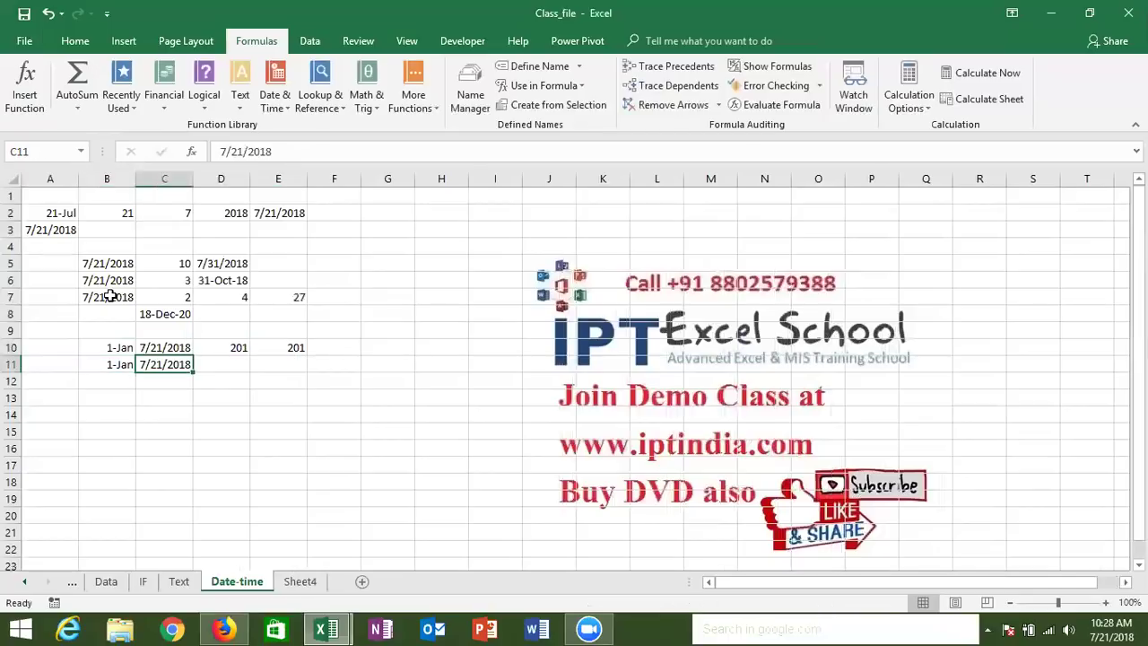
key(Right)
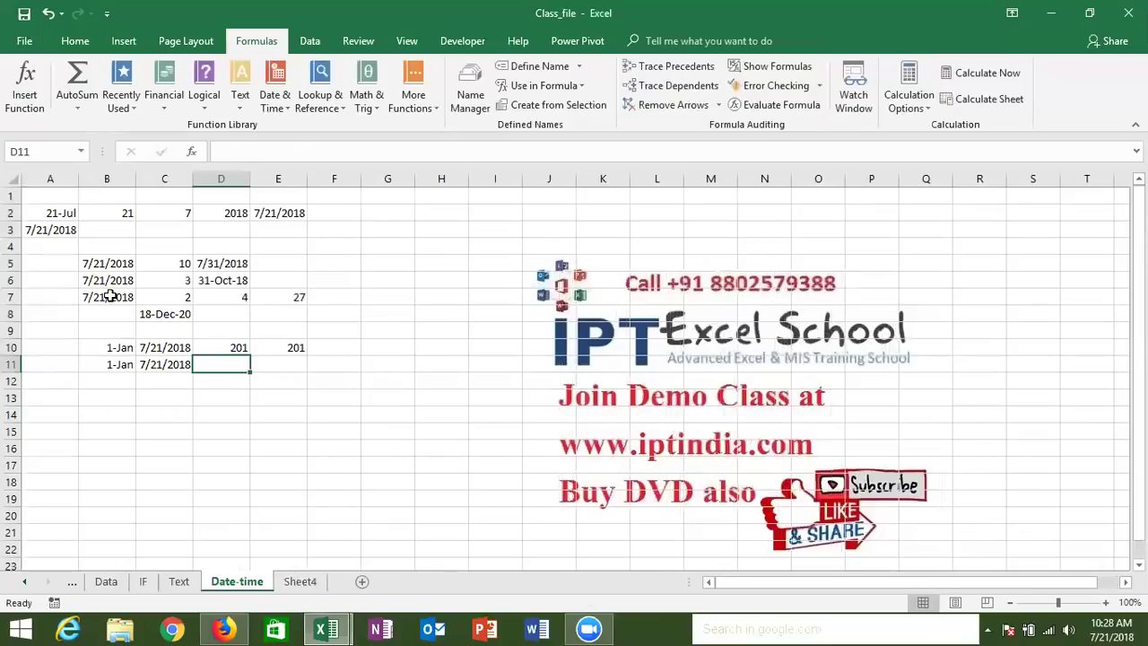
Enter =DAYS360(B11,C11) in D11, returning 200 days.
text(=day)
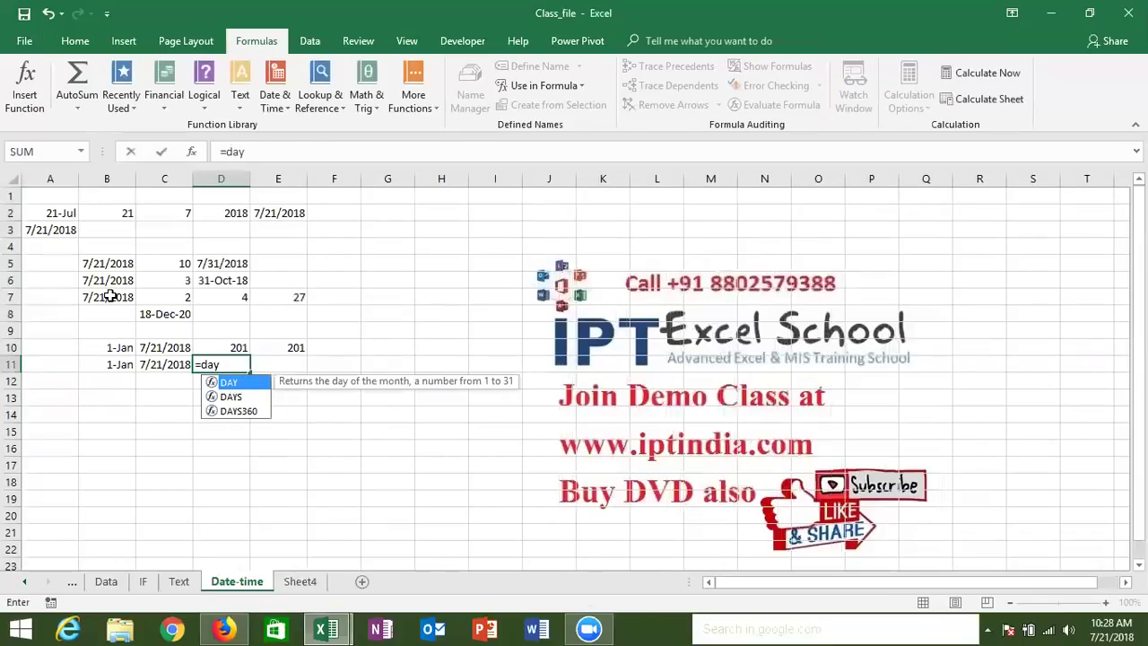
key(Down)
key(Down)
key(Tab)
key(Left)
key(Left)
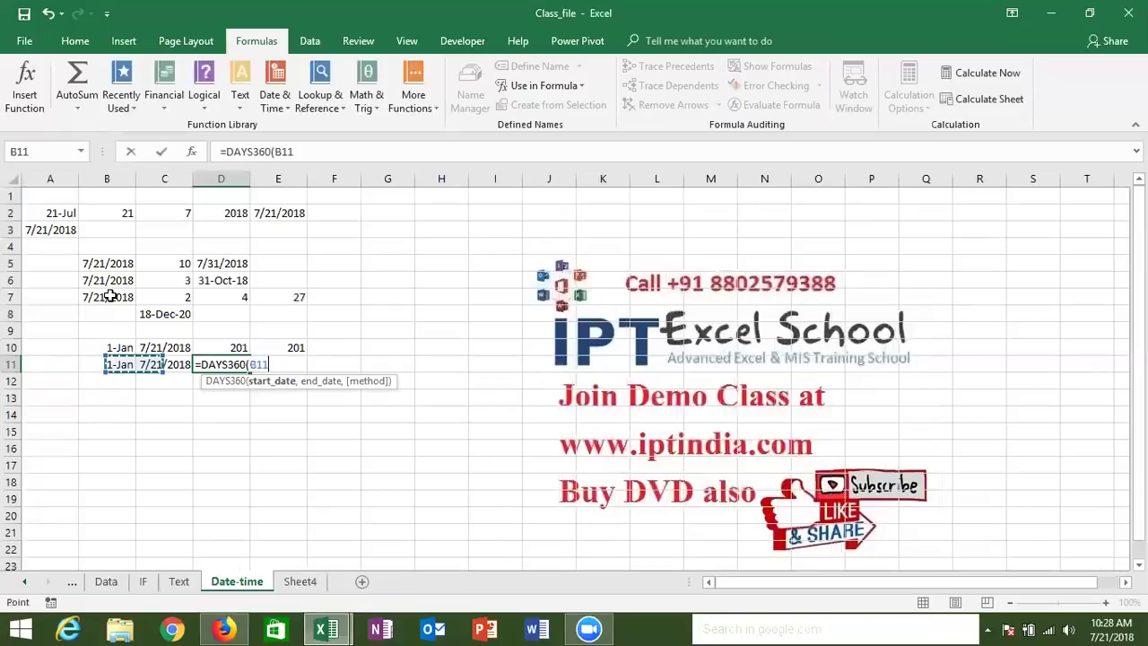
text(,)
key(Left)
key(Return)
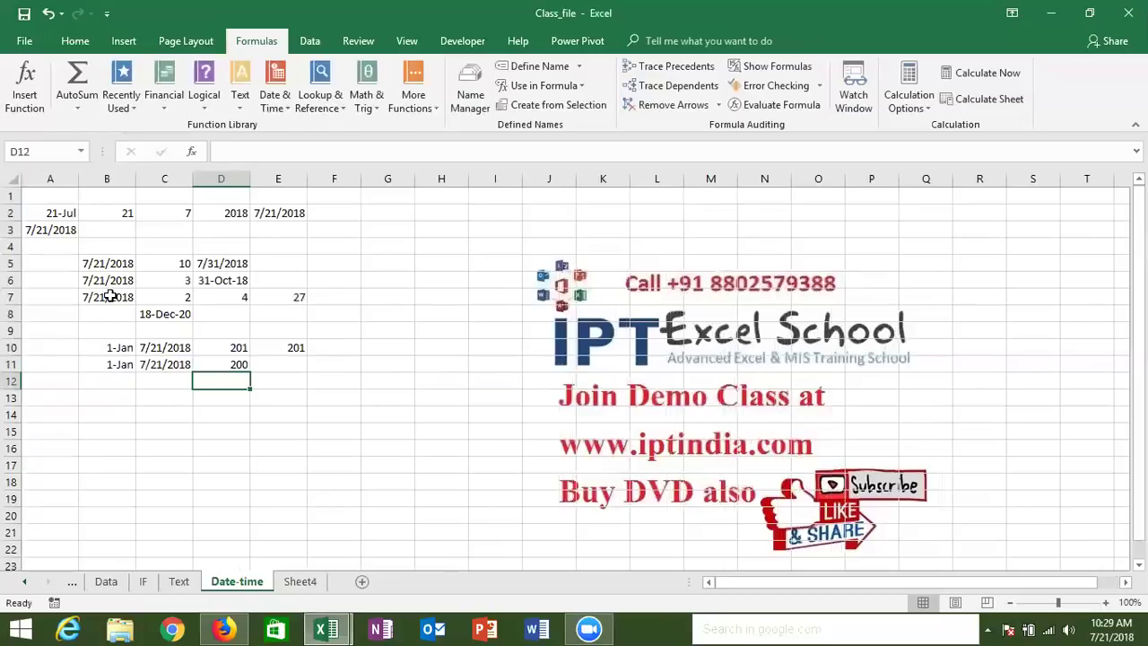
Select the date range B11:C12.
key(Left)
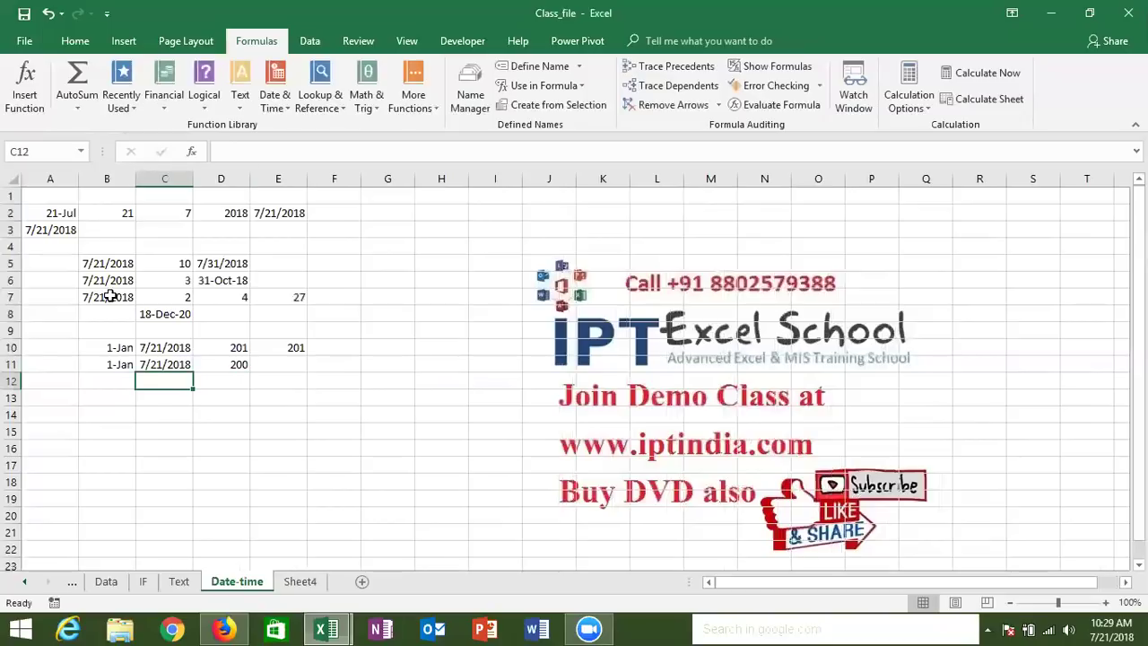
key(Up)
key(Left)
key(shift+Right)
Fill the row 11 start and end dates down into row 12.
key(shift+Down)
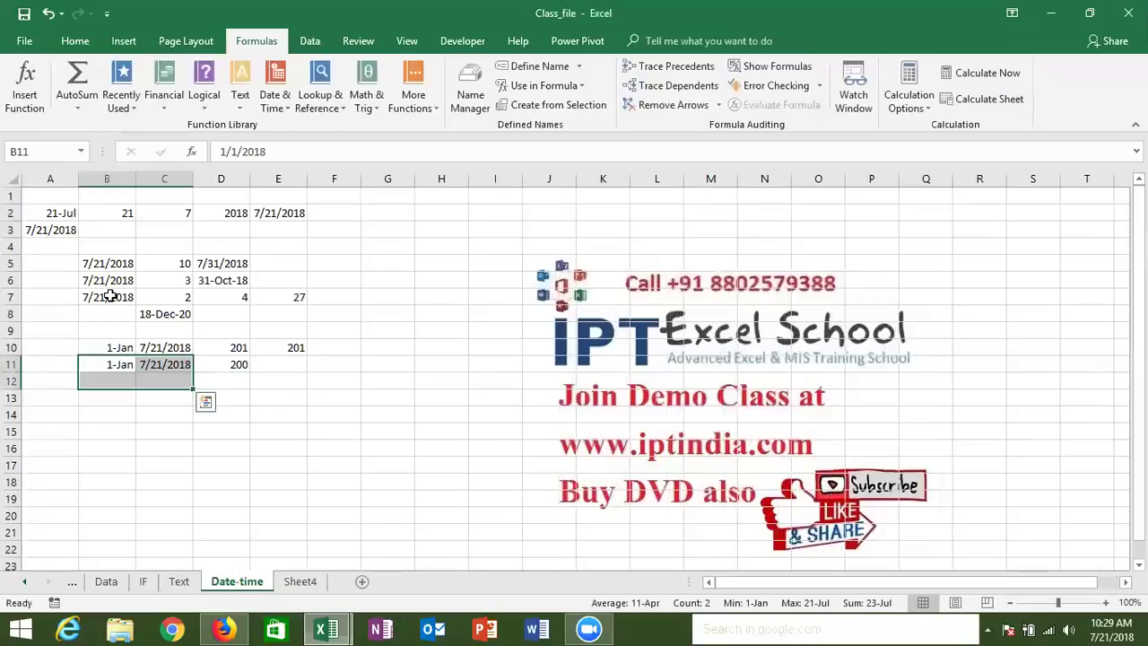
key(ctrl+d)
key(Down)
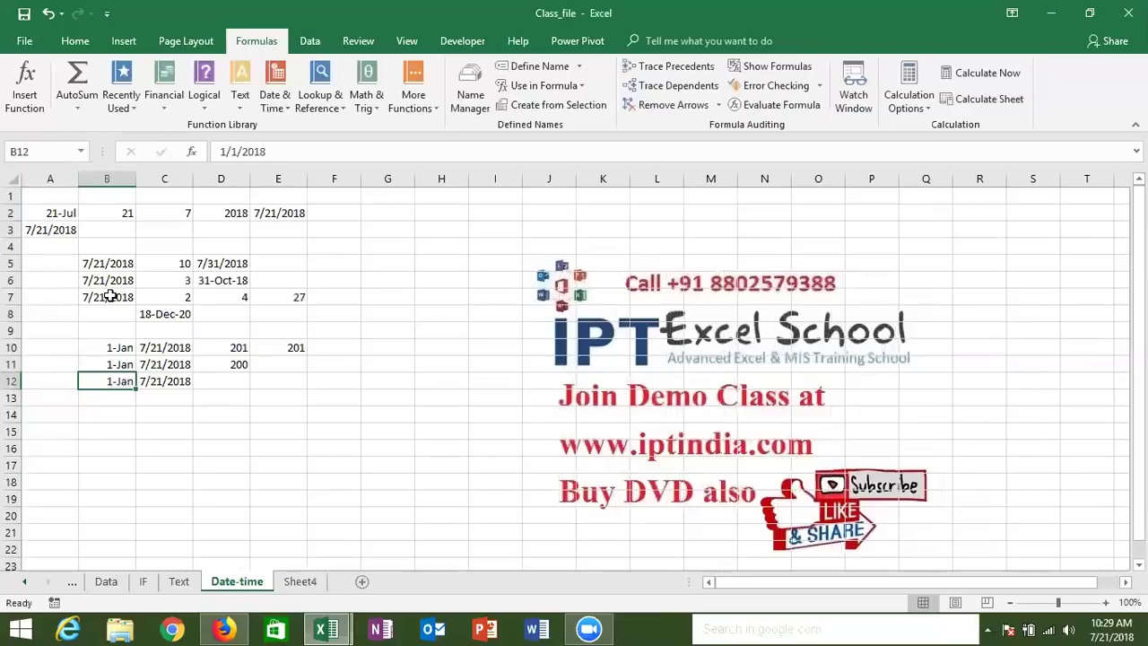
key(Right)
key(Right)
key(Up)
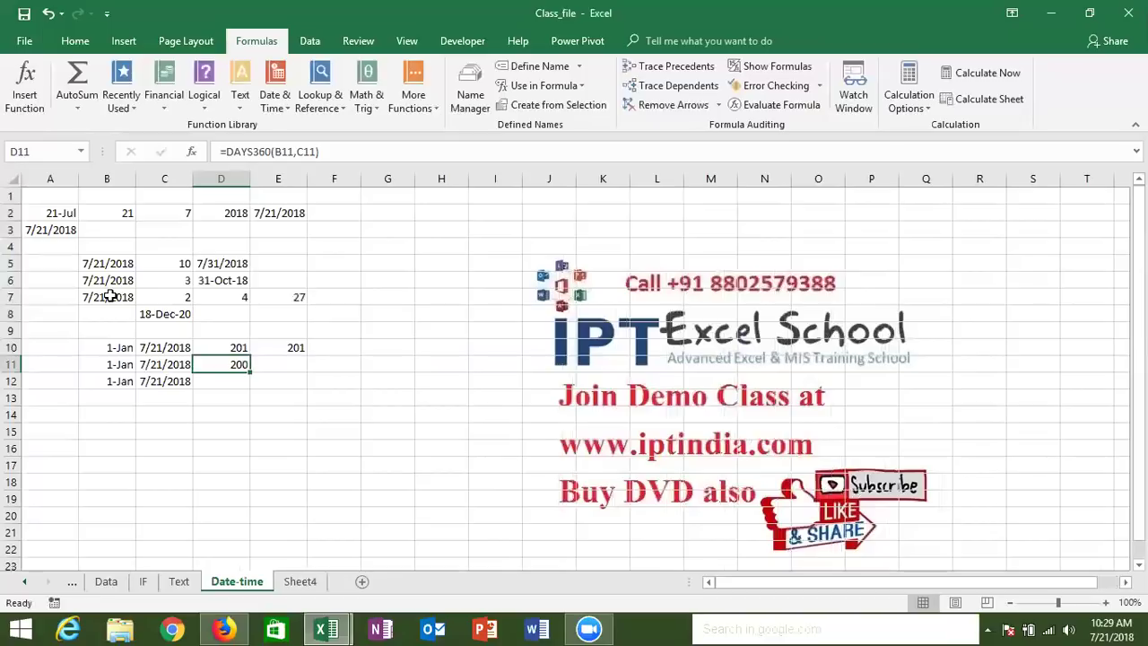
key(Down)
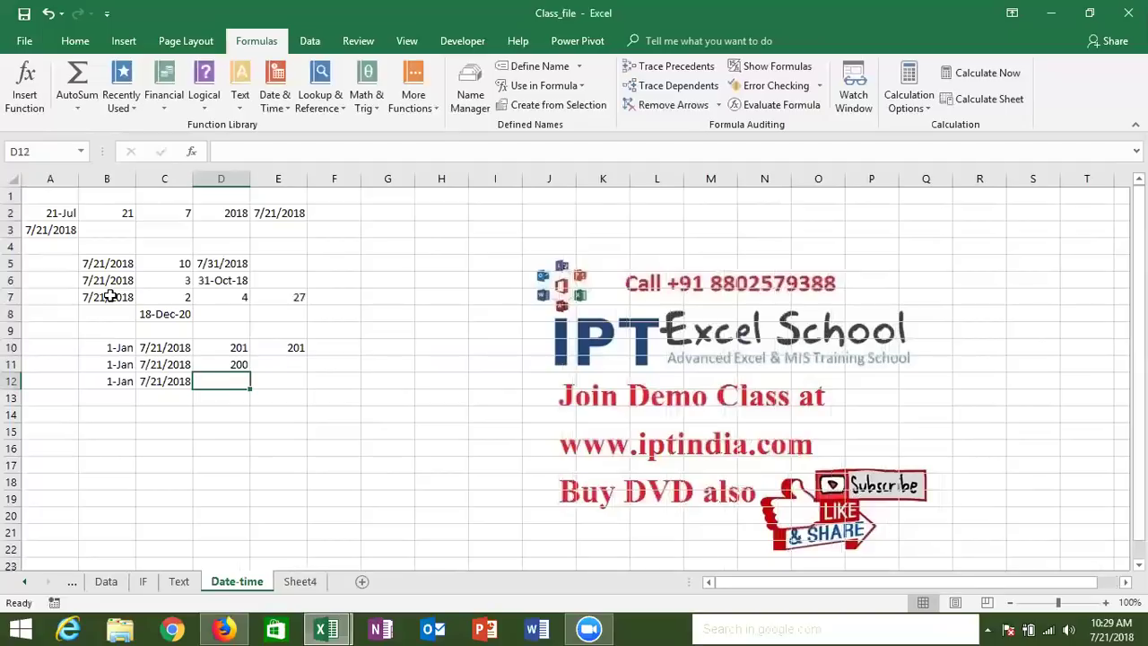
Enter =NETWORKDAYS(B12,C12,H1:H15) in D12.
text(=)
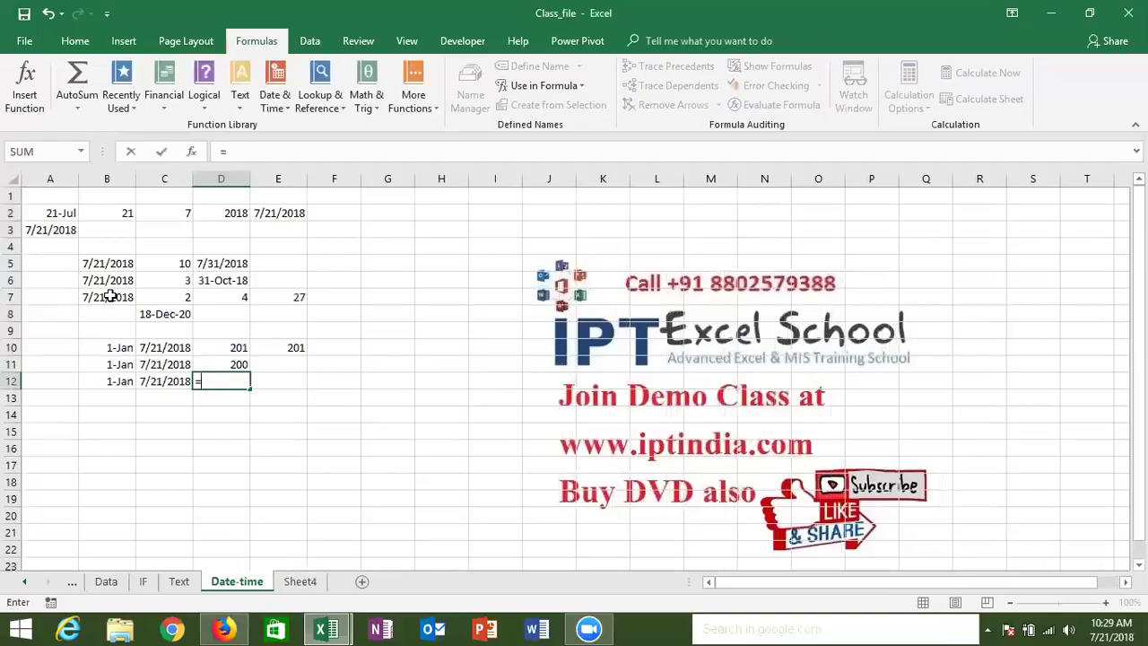
text(net)
key(Tab)
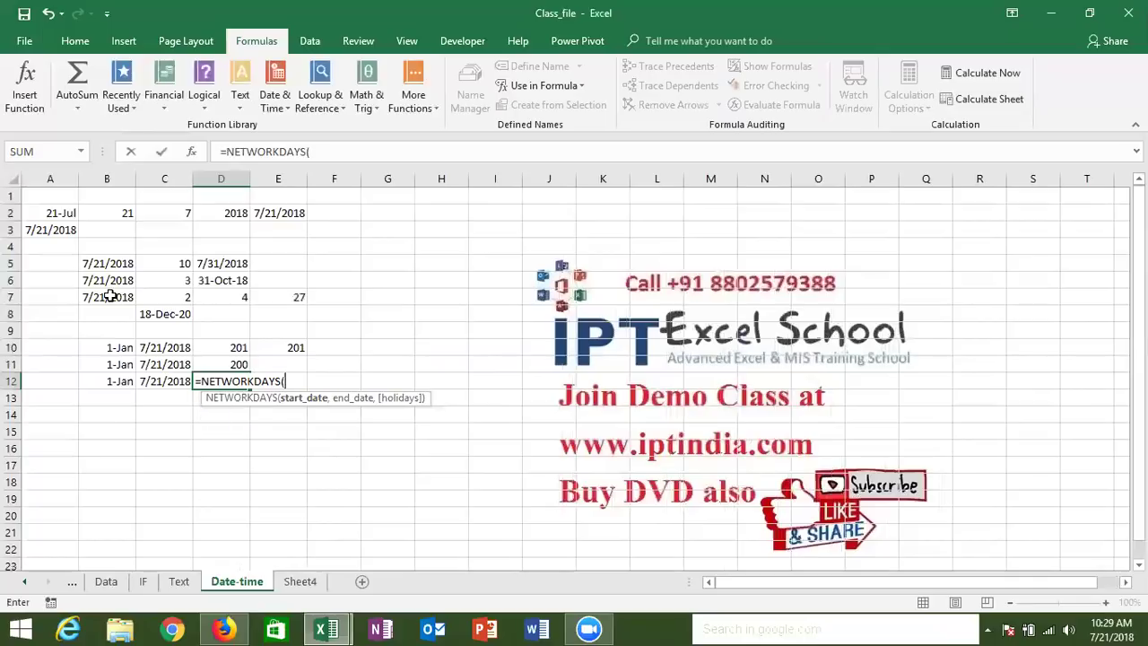
click(108, 380)
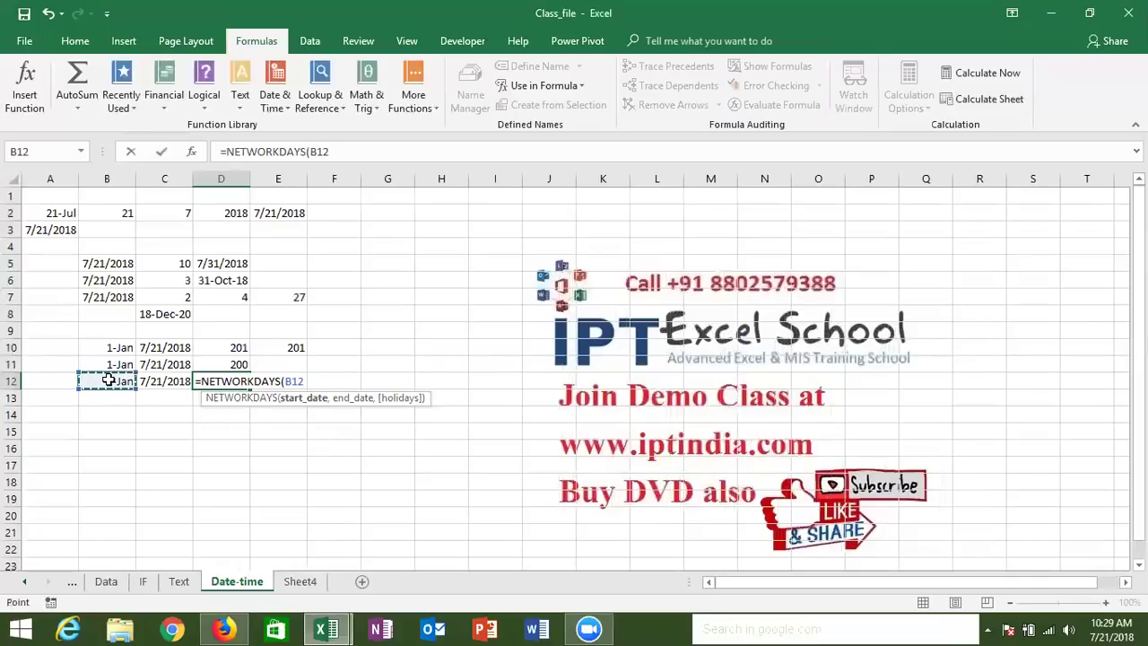
text(,)
click(157, 380)
text(,)
drag(453, 193, 459, 432)
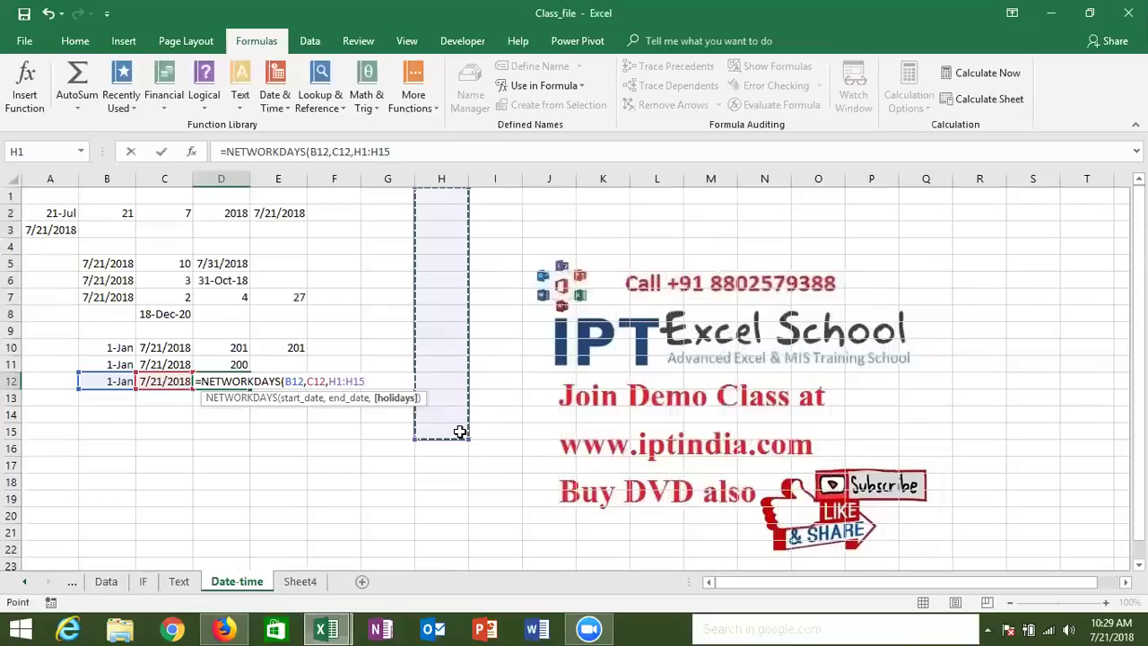
key(Return)
Add 1/26 as a holiday in H8 so D12 drops to 144 working days.
click(443, 320)
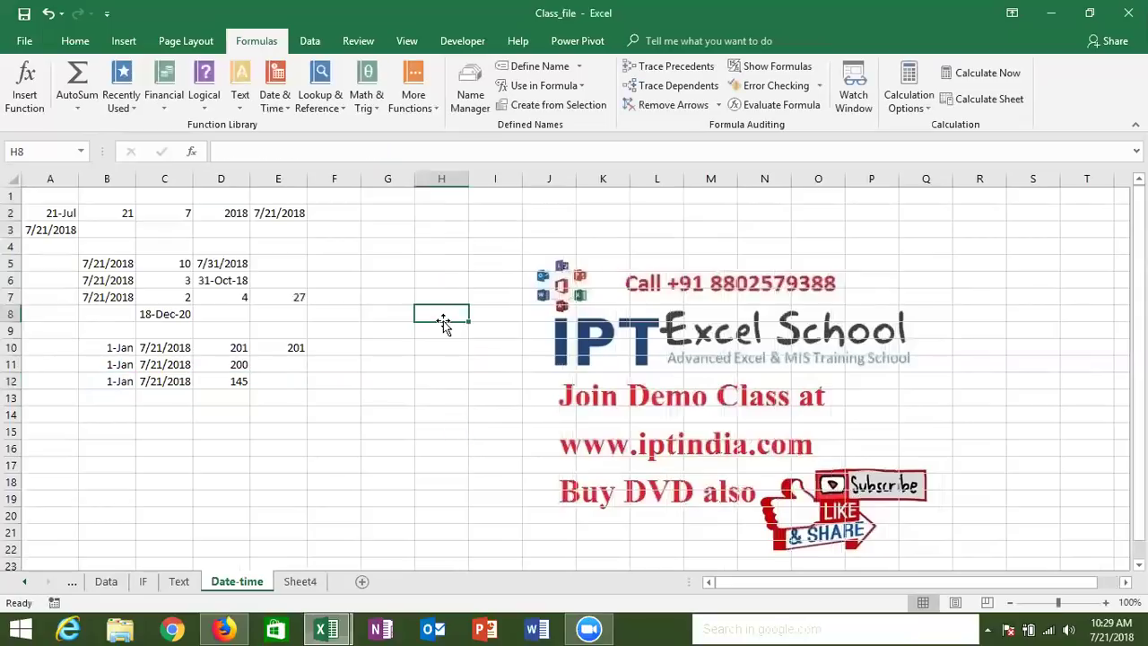
text(1/26)
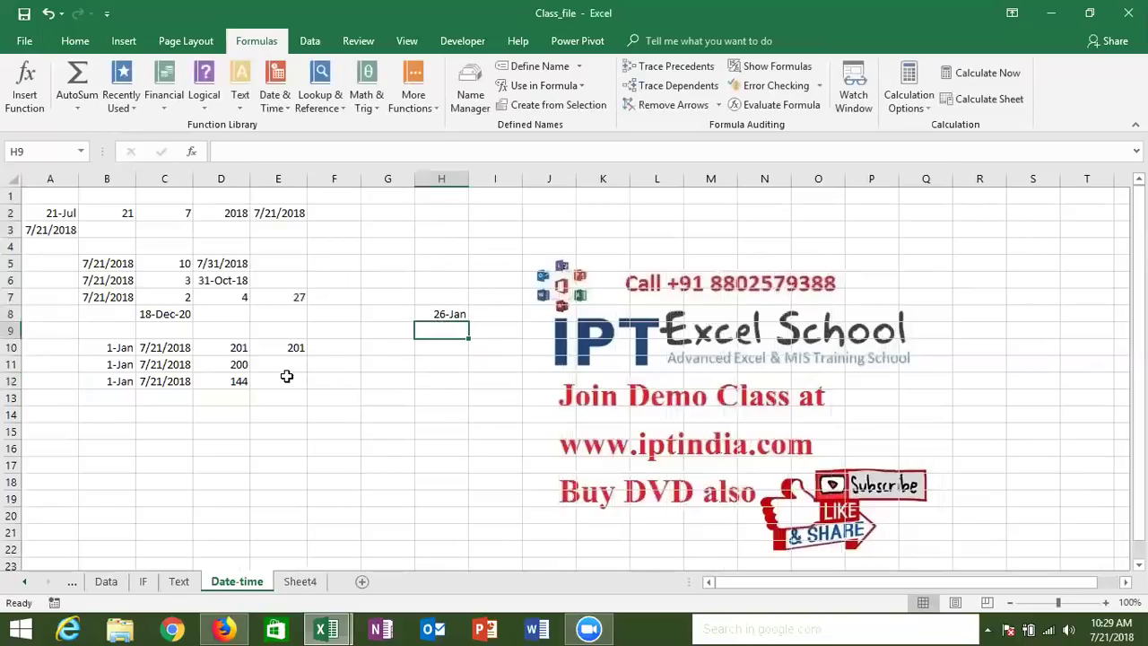
drag(436, 204, 438, 416)
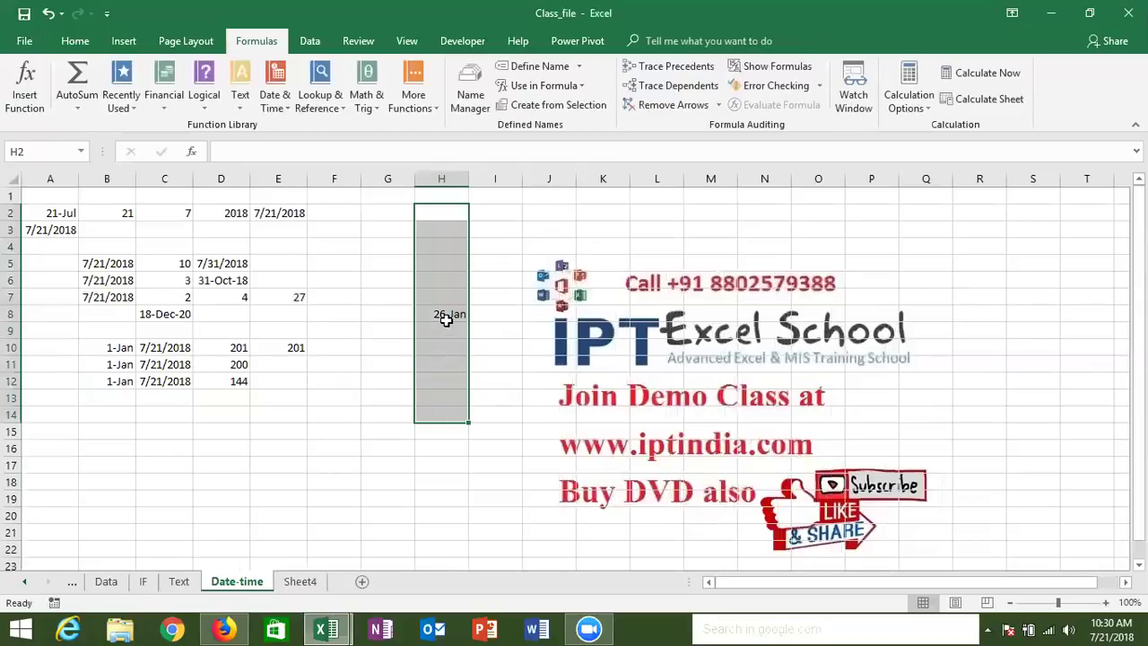
click(446, 321)
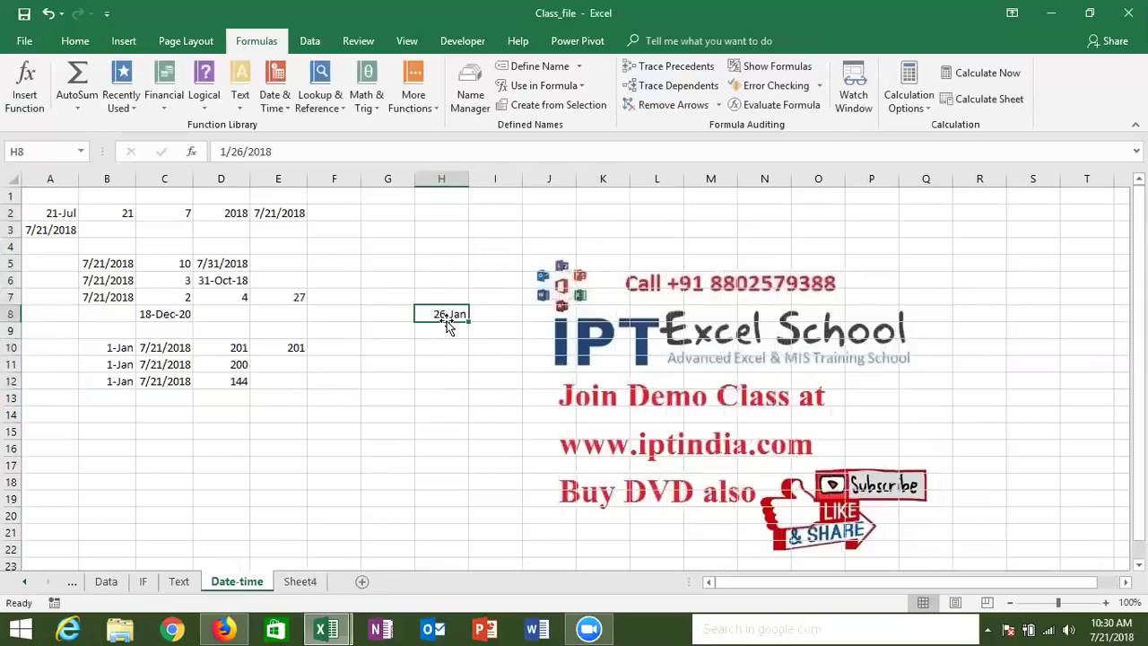
click(243, 382)
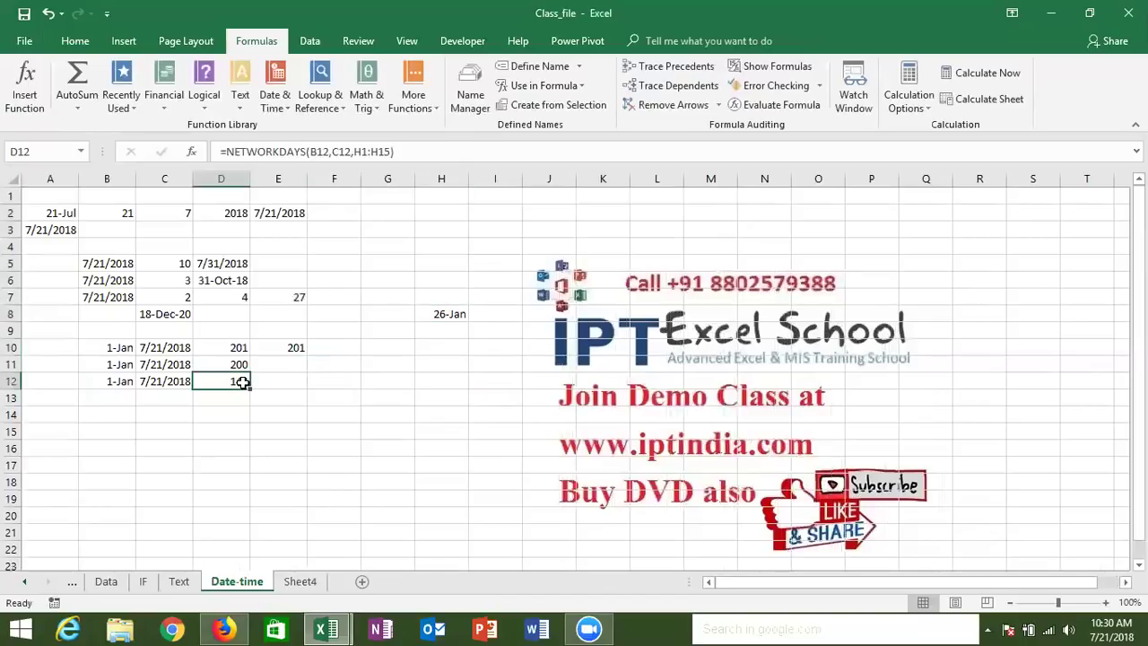
click(117, 391)
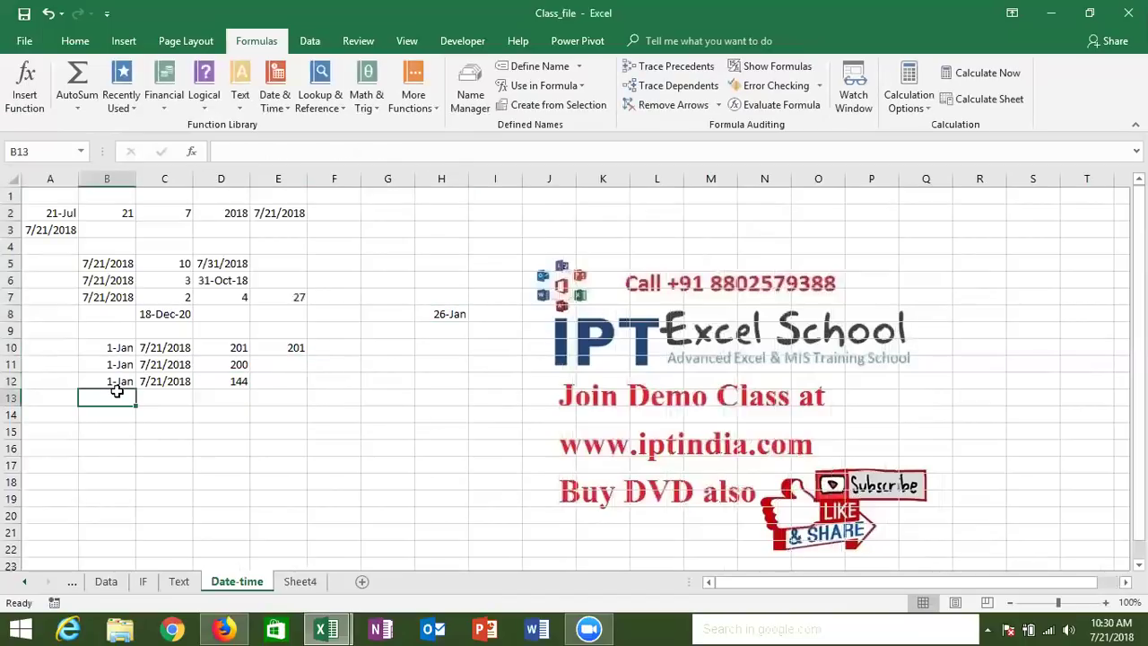
Copy the row 12 start and end dates into B13:C13.
key(shift+Right)
key(ctrl+d)
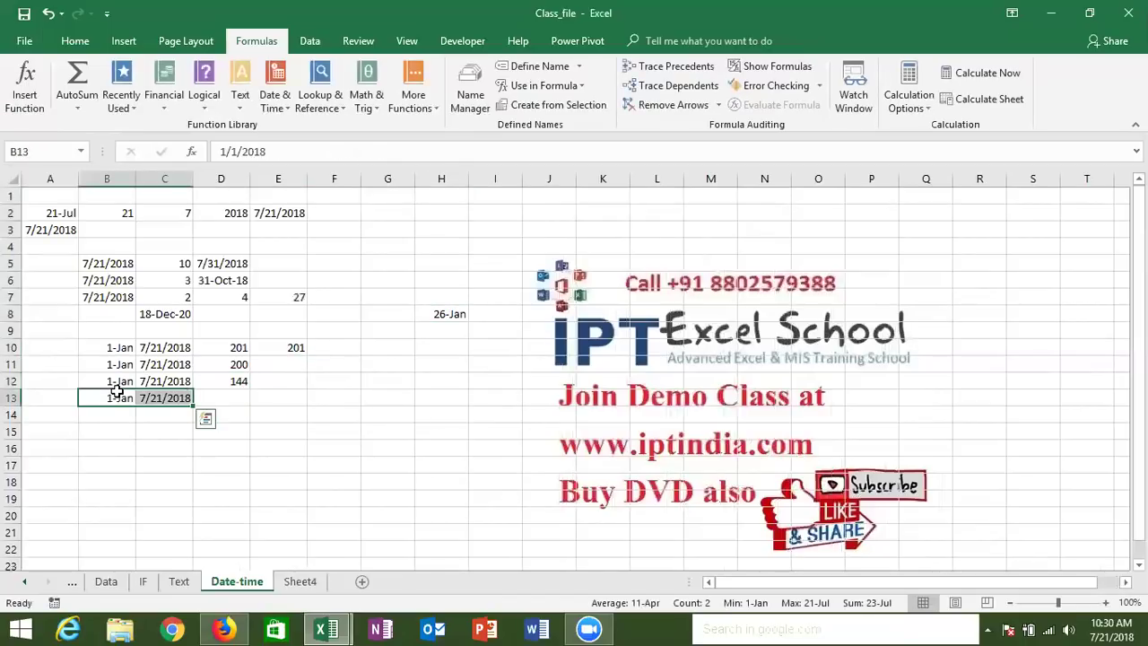
key(Right)
key(Right)
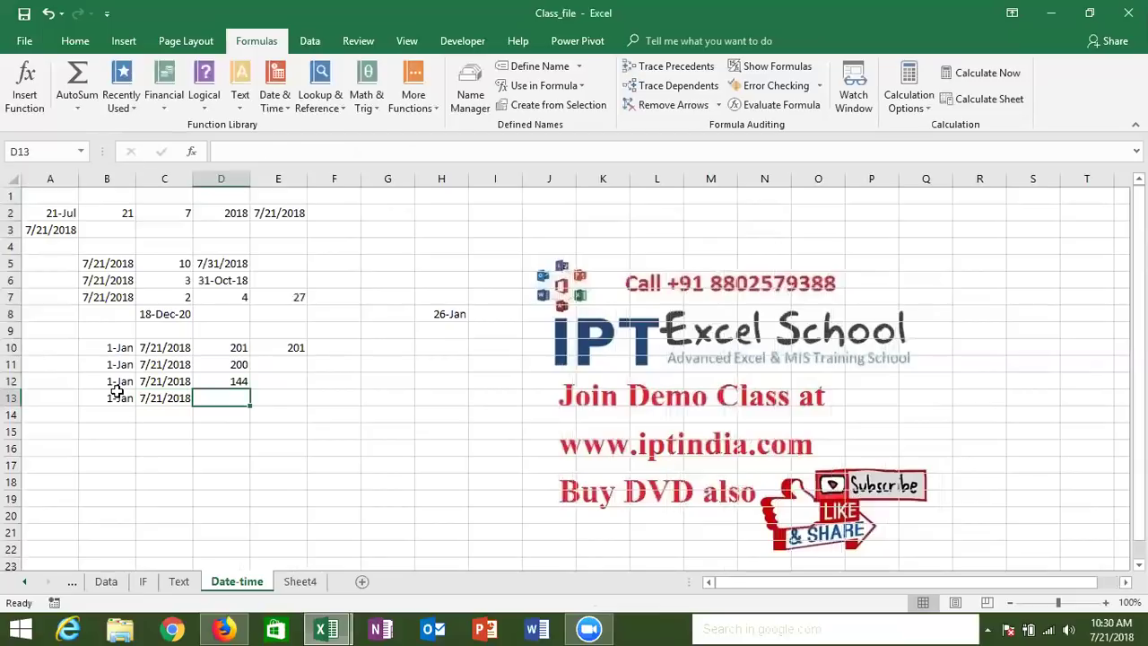
key(Up)
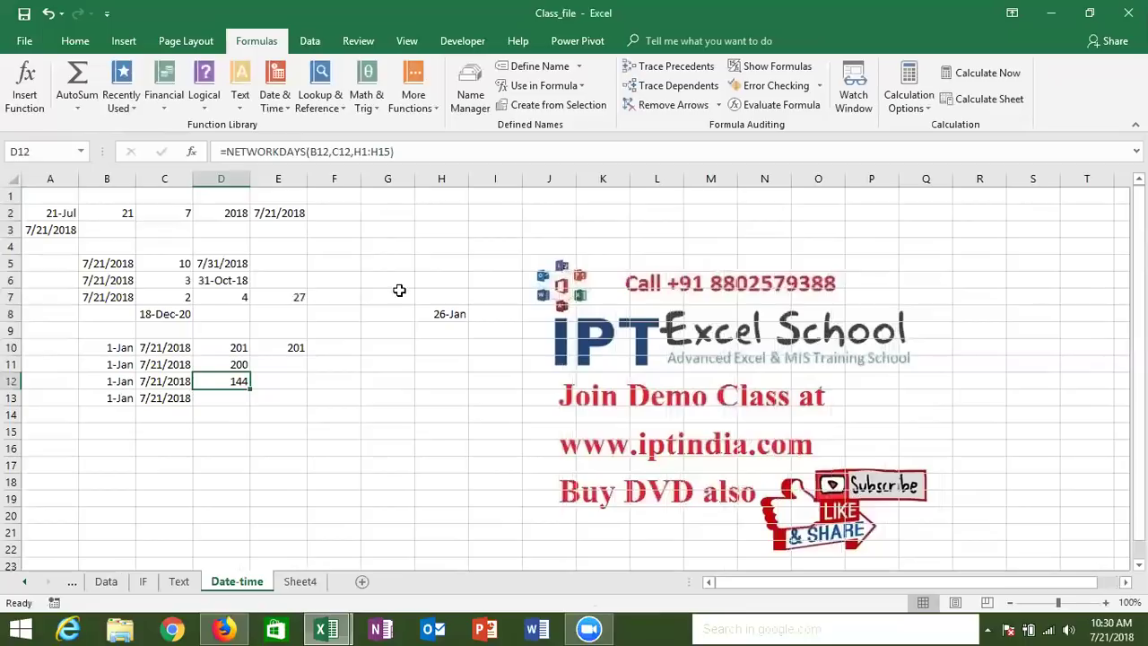
drag(453, 196, 443, 425)
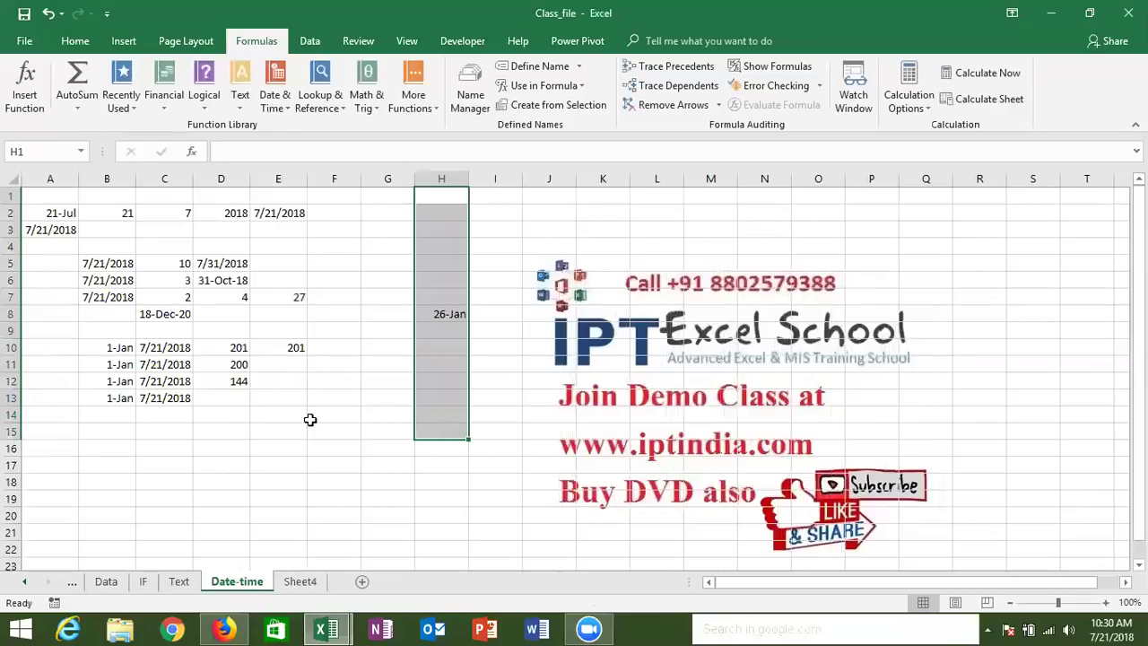
Enter =NETWORKDAYS.INTL(B13,C13,11,H1:H16) in D13 for a Sunday-only weekend, giving 173.
click(226, 403)
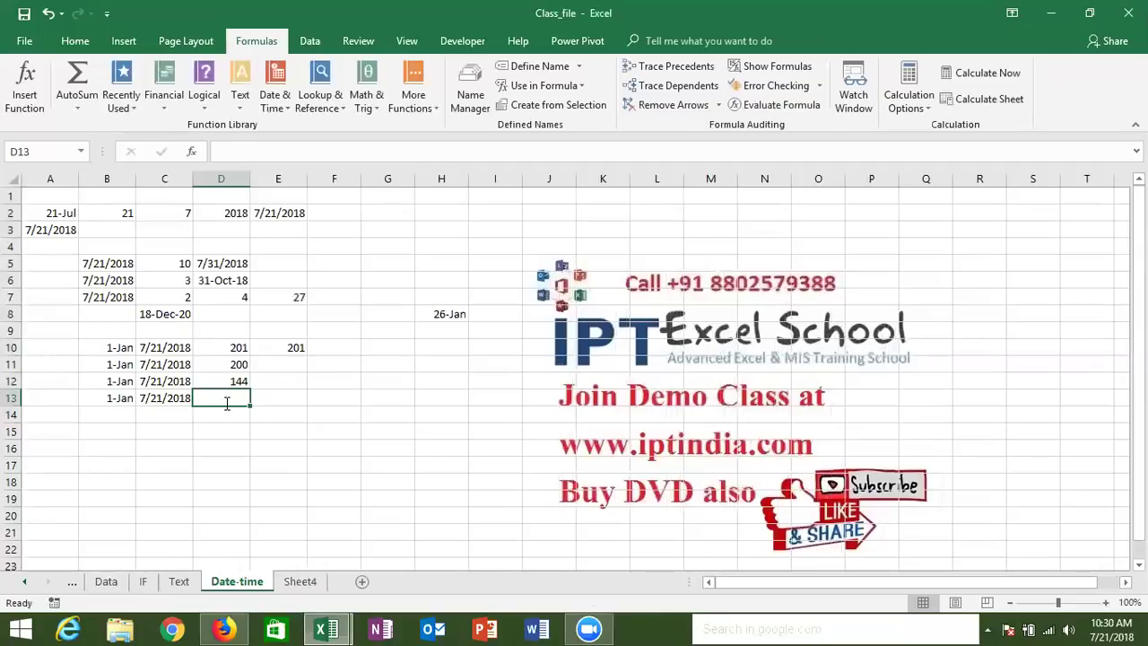
text(=net)
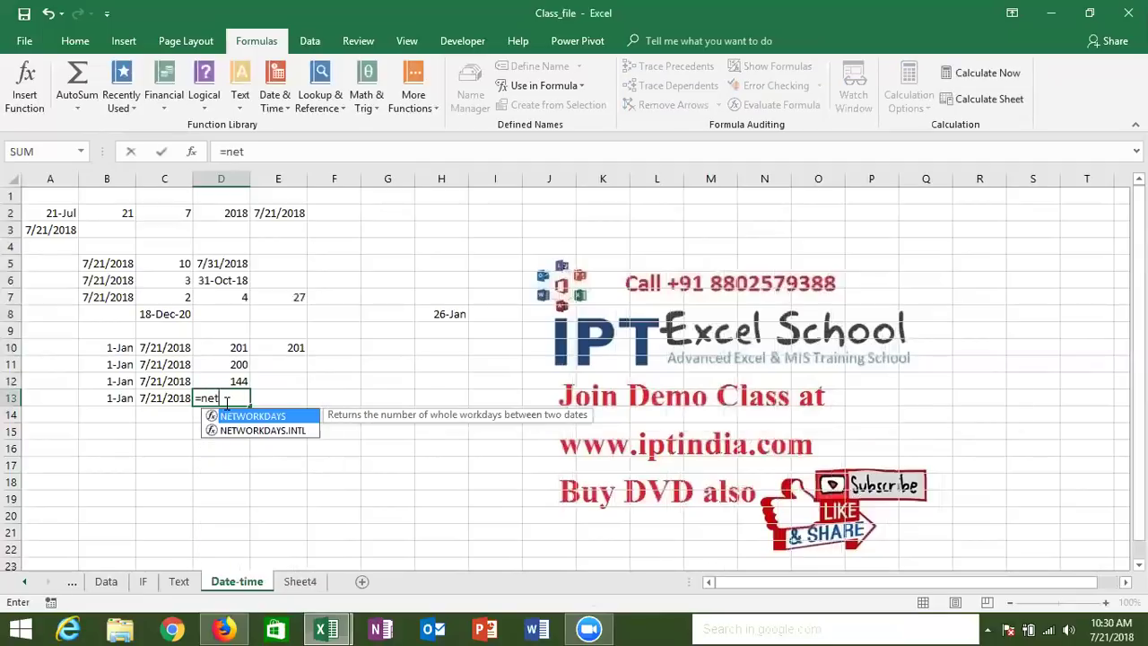
key(Down)
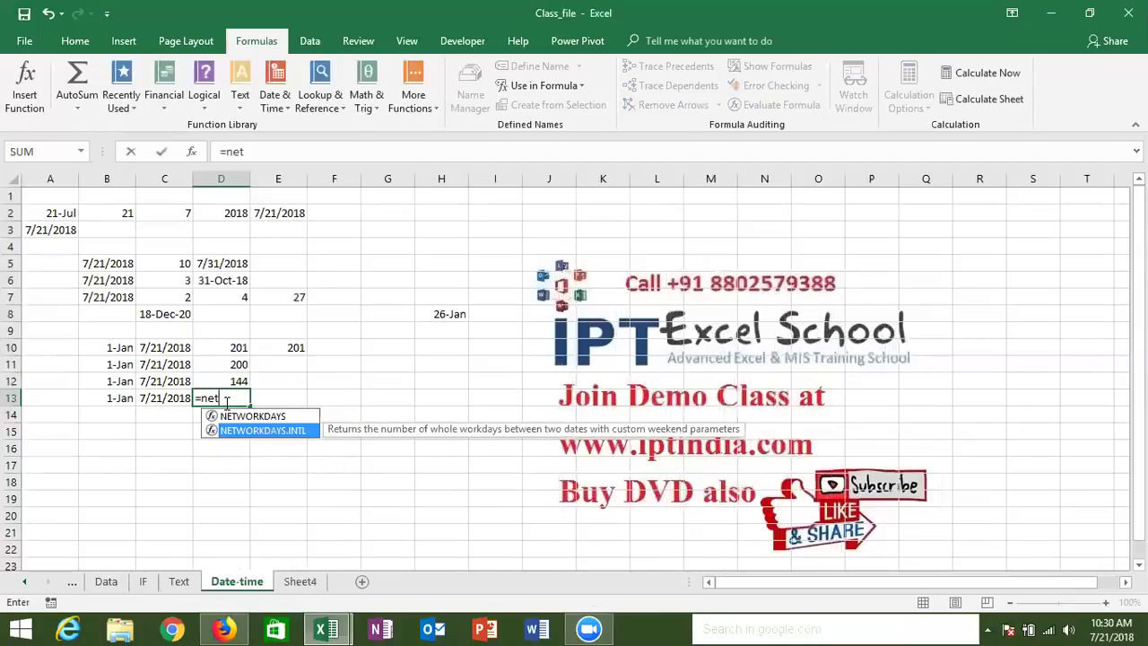
key(Tab)
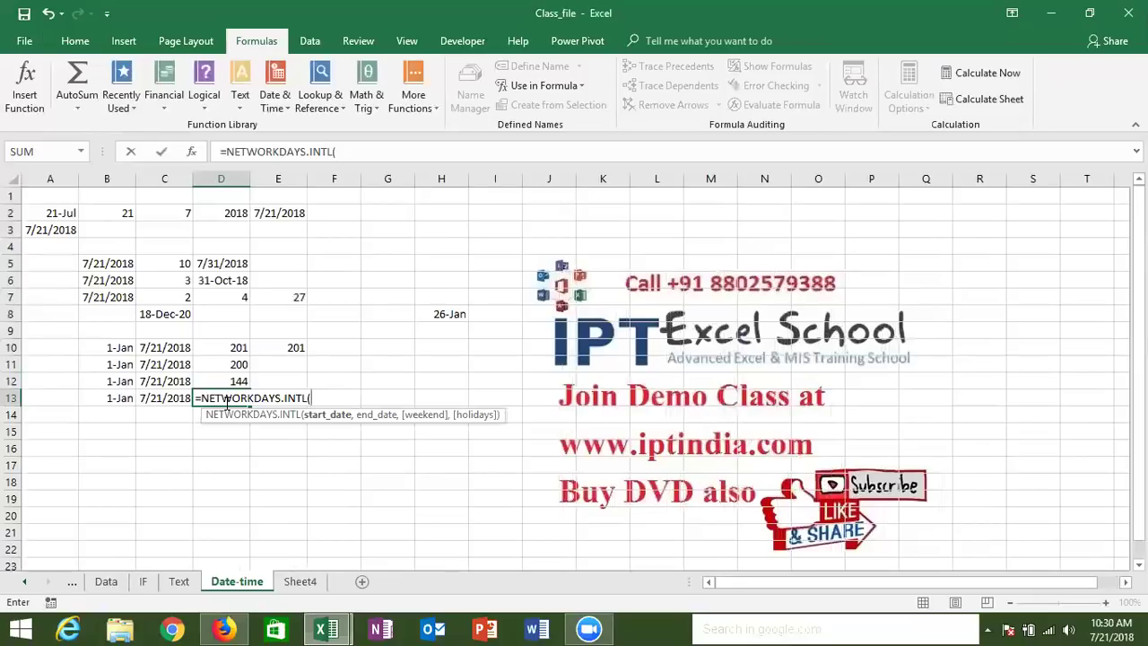
key(Left)
key(Left)
text(,)
key(Left)
text(,)
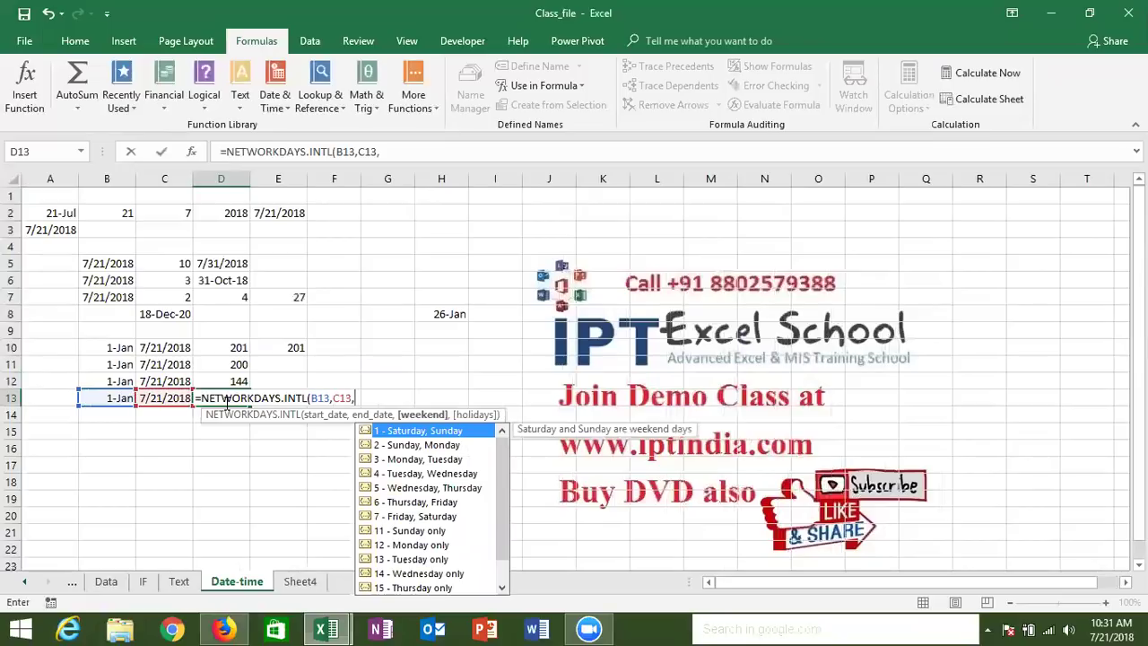
key(Down)
key(Down)
key(Down)
key(Down)
key(Down)
key(Down)
key(Down)
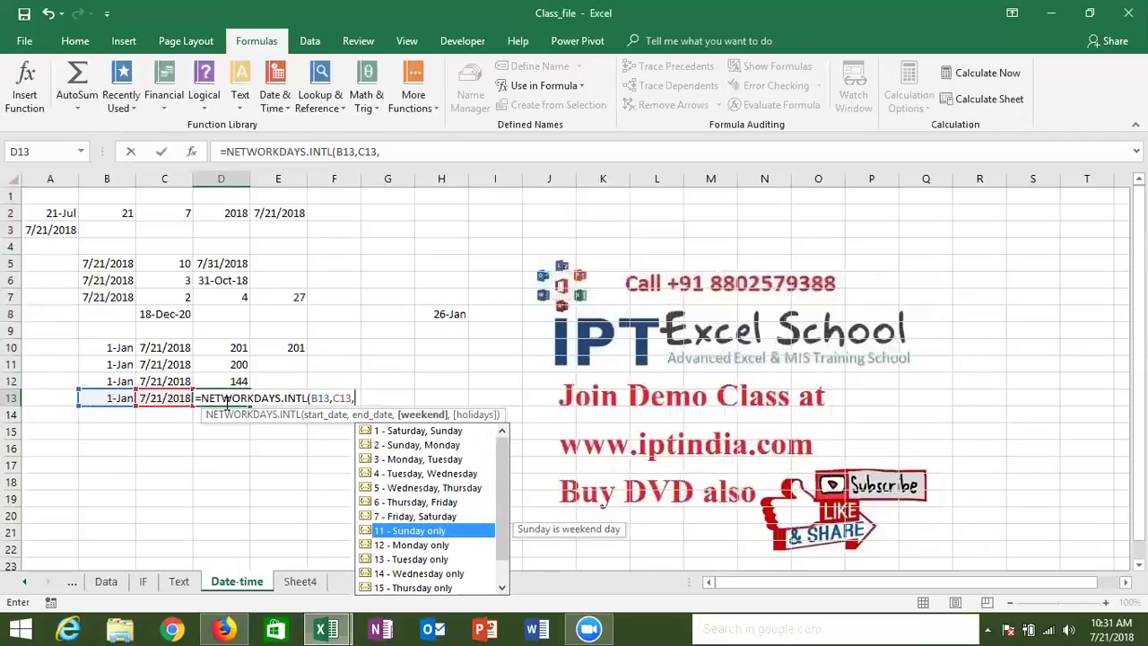
key(Tab)
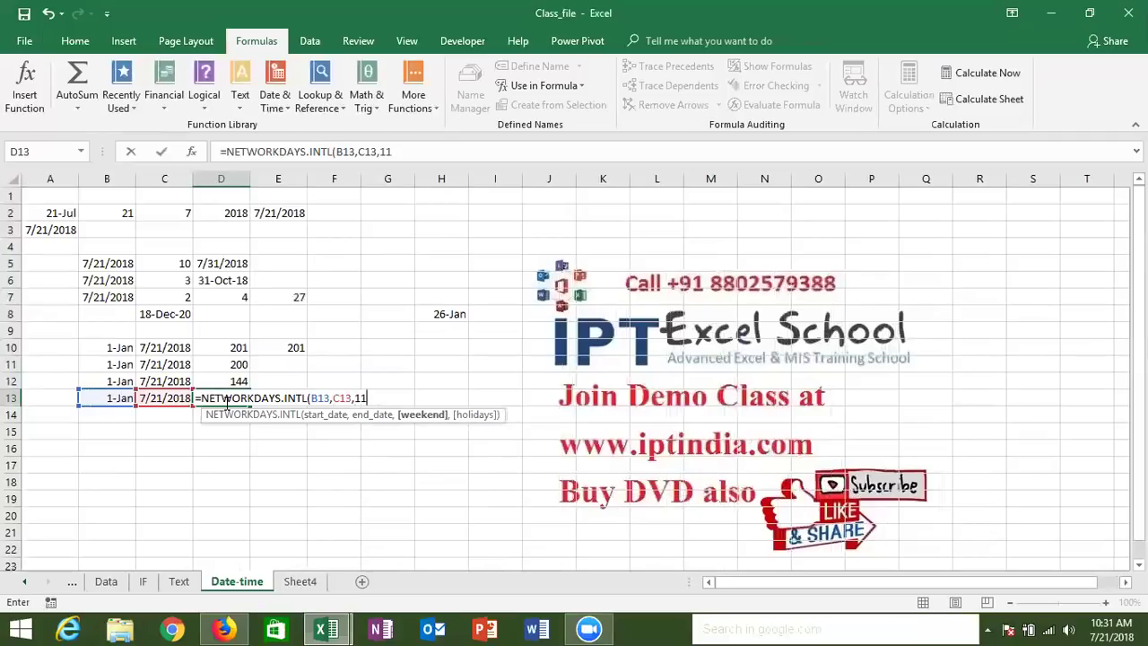
text(,)
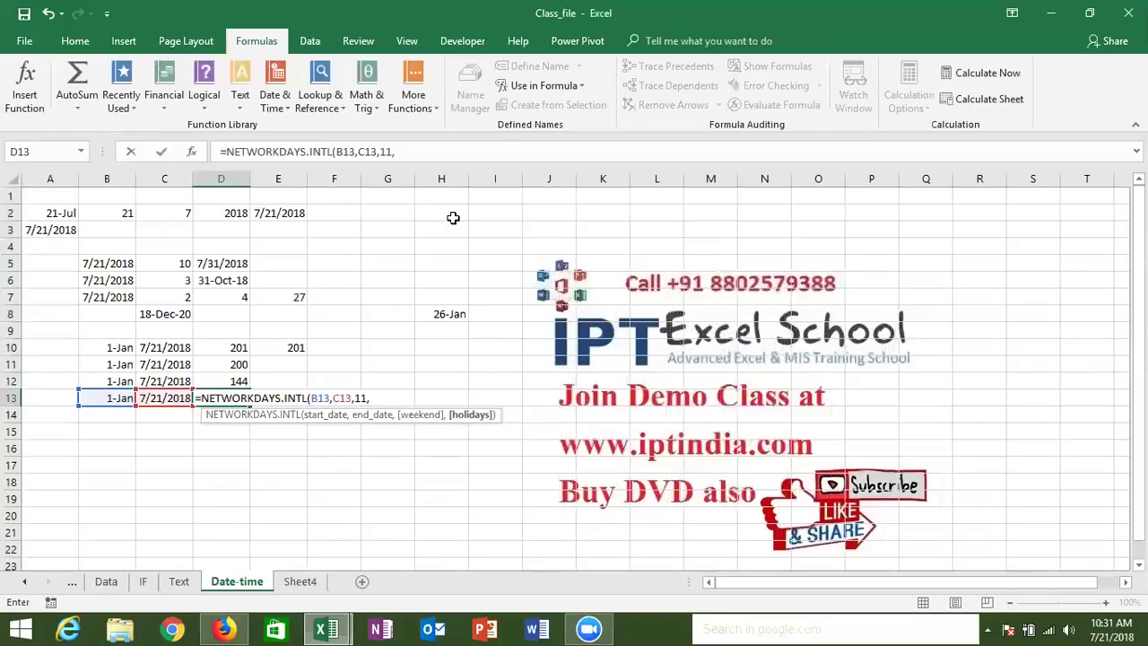
drag(445, 199, 457, 454)
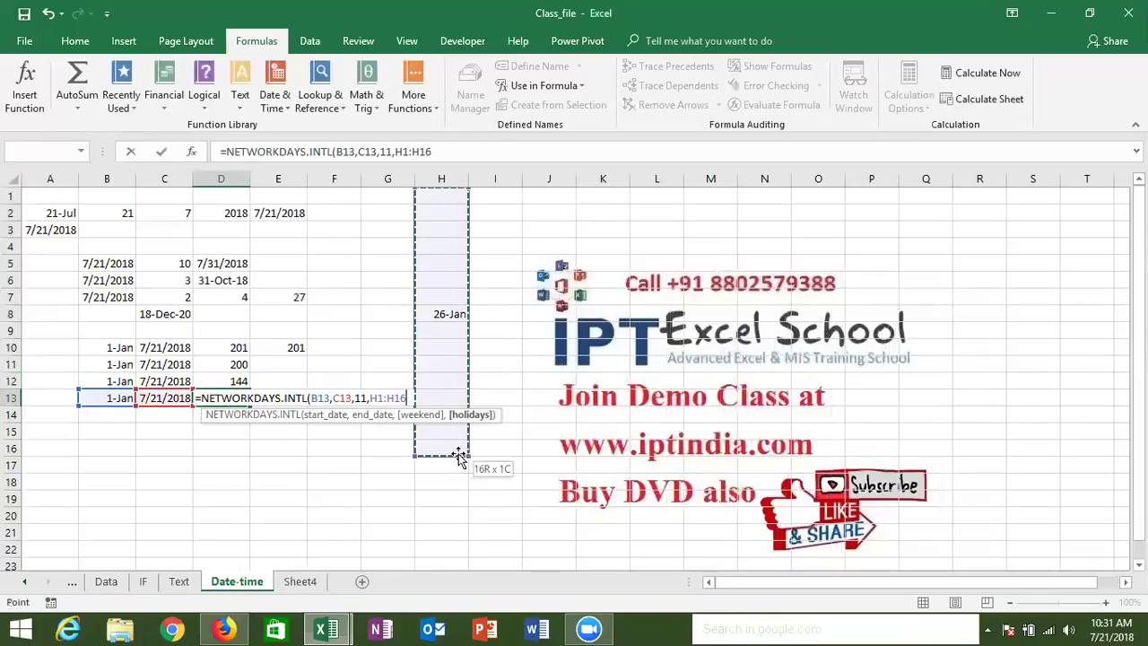
key(ctrl+Return)
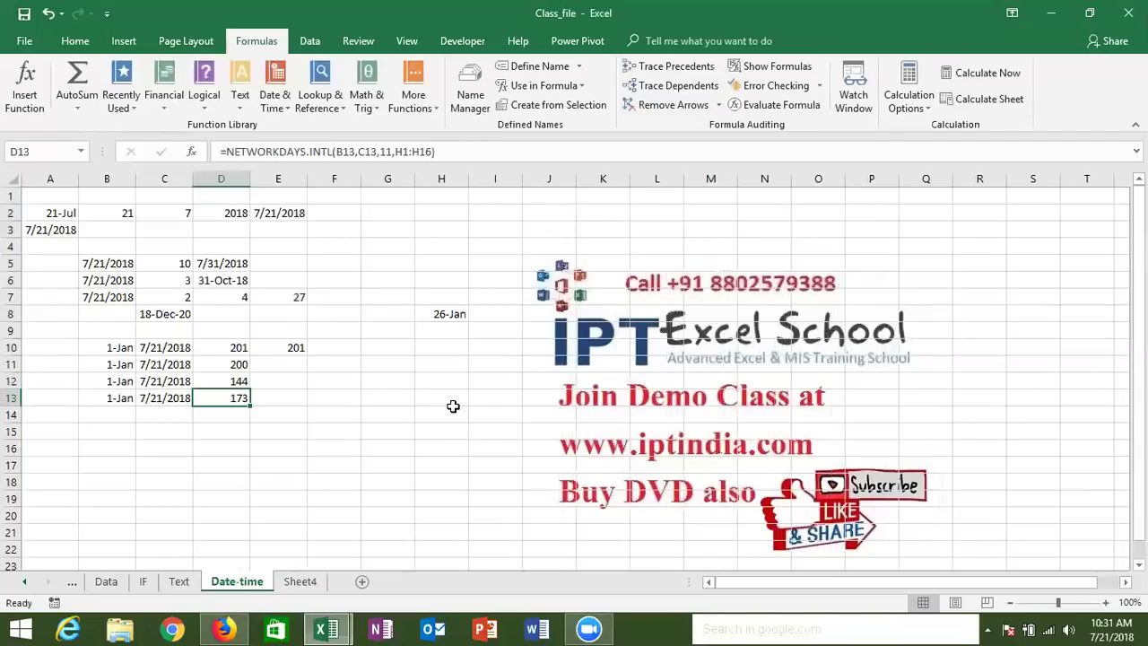
Insert today's date, 7/21/2018, into B15 with Ctrl+;.
key(Down)
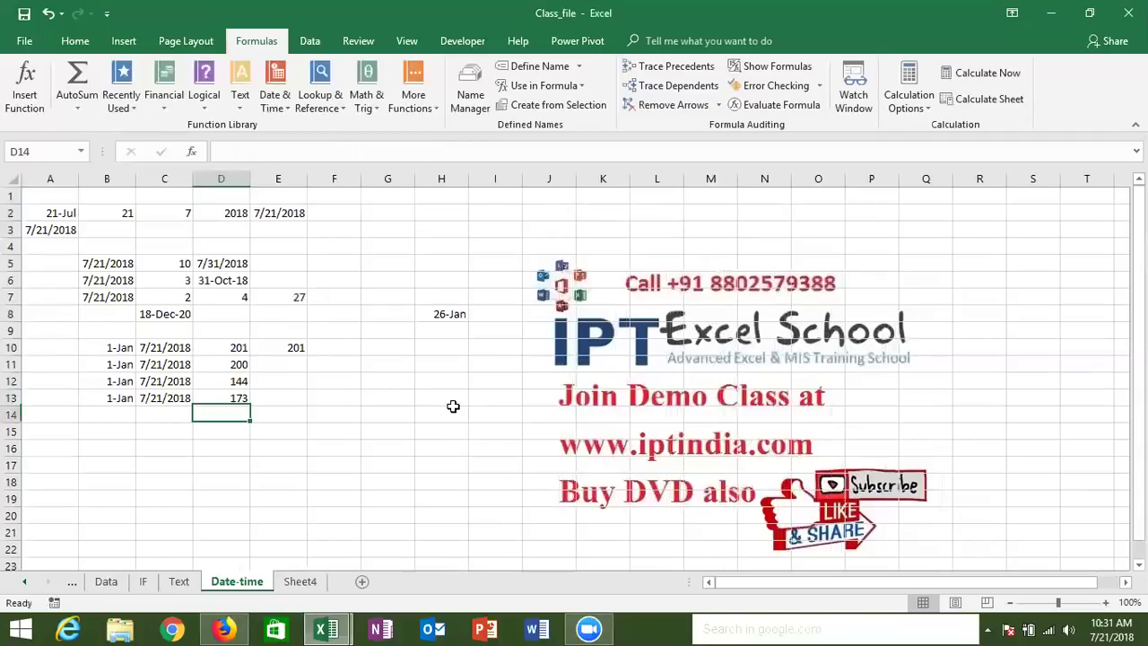
key(Right)
key(Left)
key(Left)
key(Left)
key(Down)
key(Down)
key(Up)
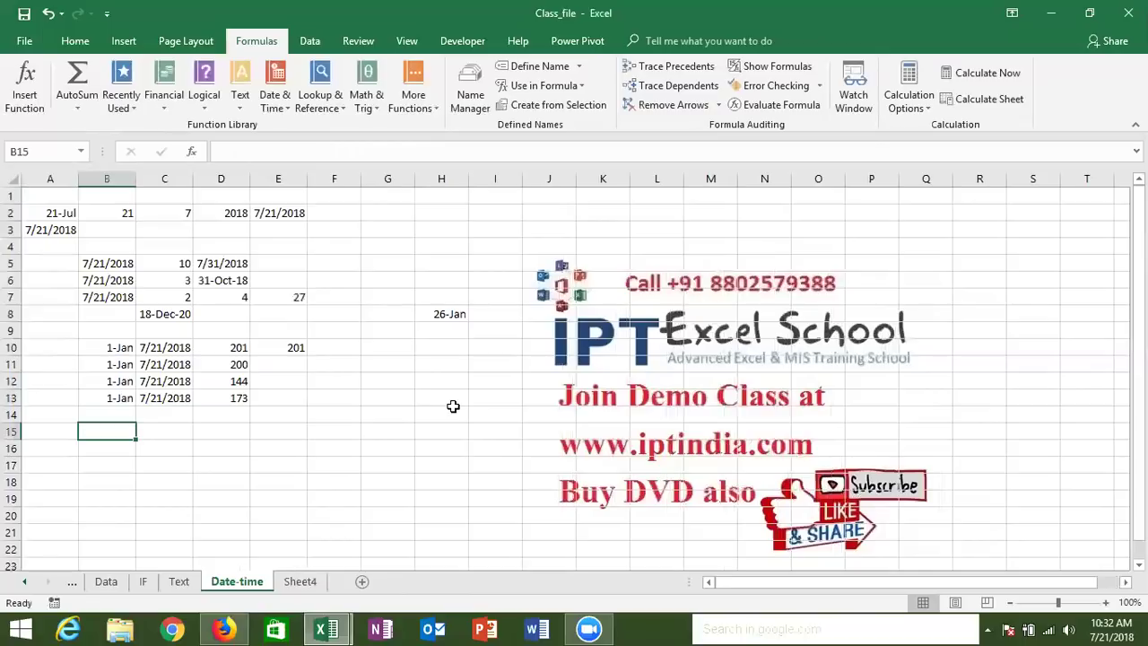
key(ctrl+k)
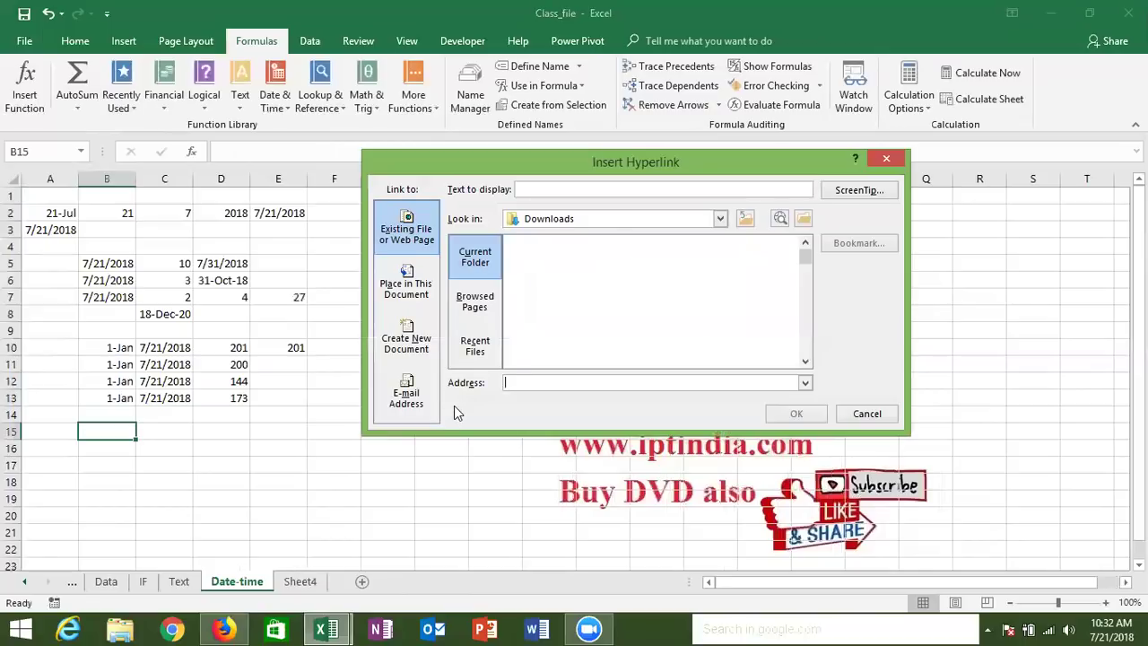
key(Escape)
key(ctrl+semicolon)
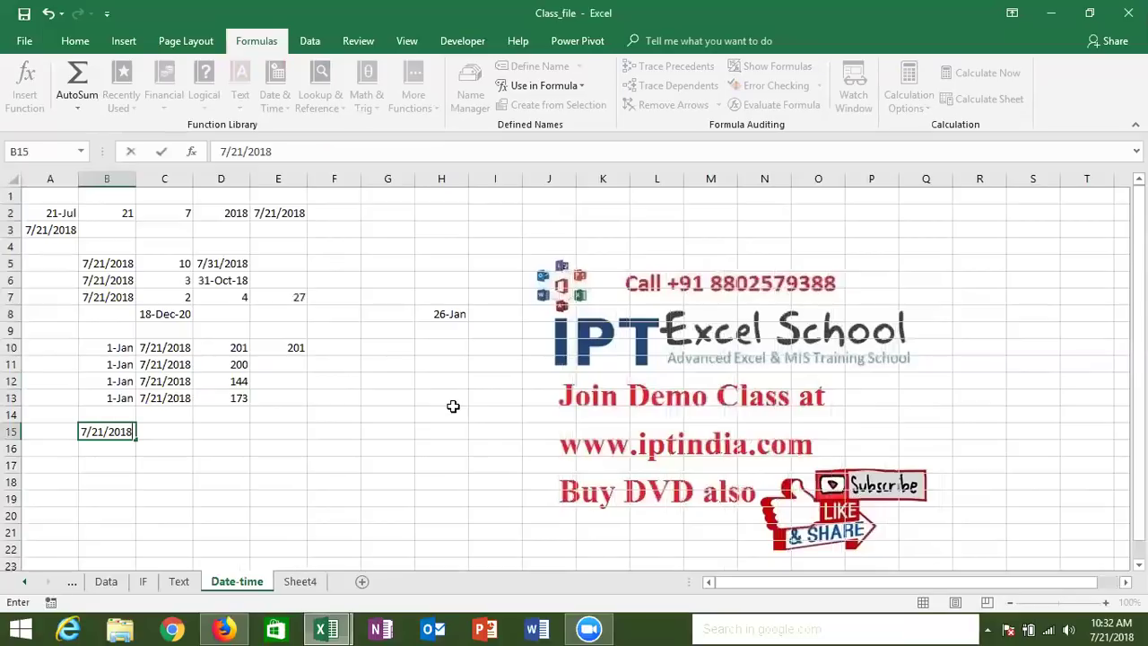
key(Tab)
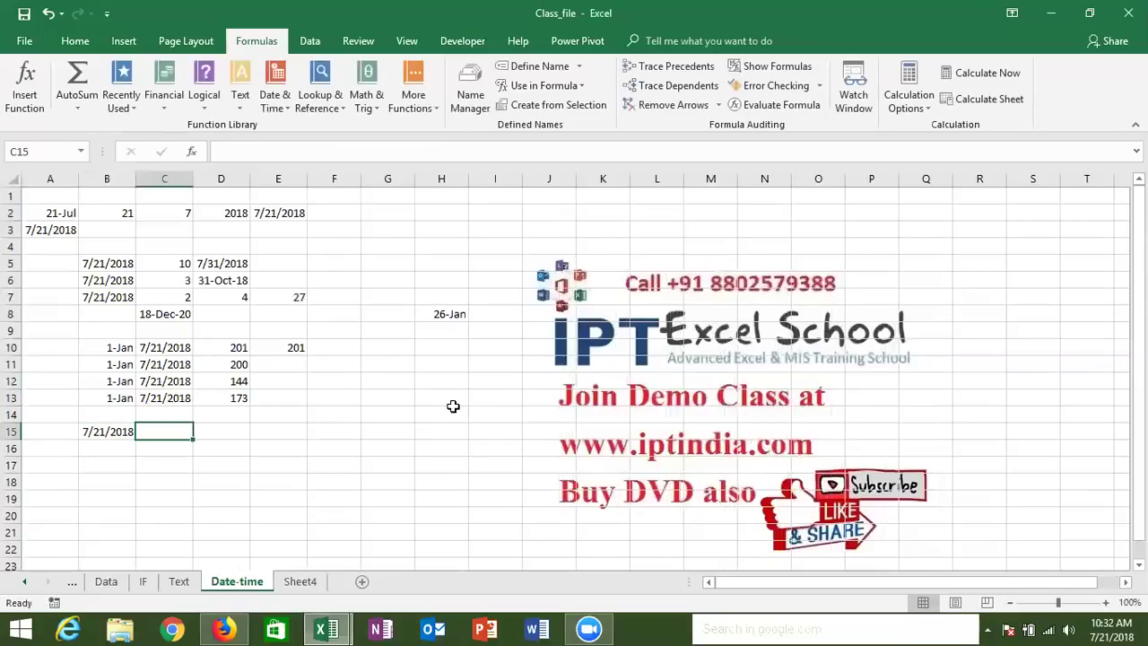
Enter 15 in C15 and apply General format so it shows as a plain number.
text(15)
key(Tab)
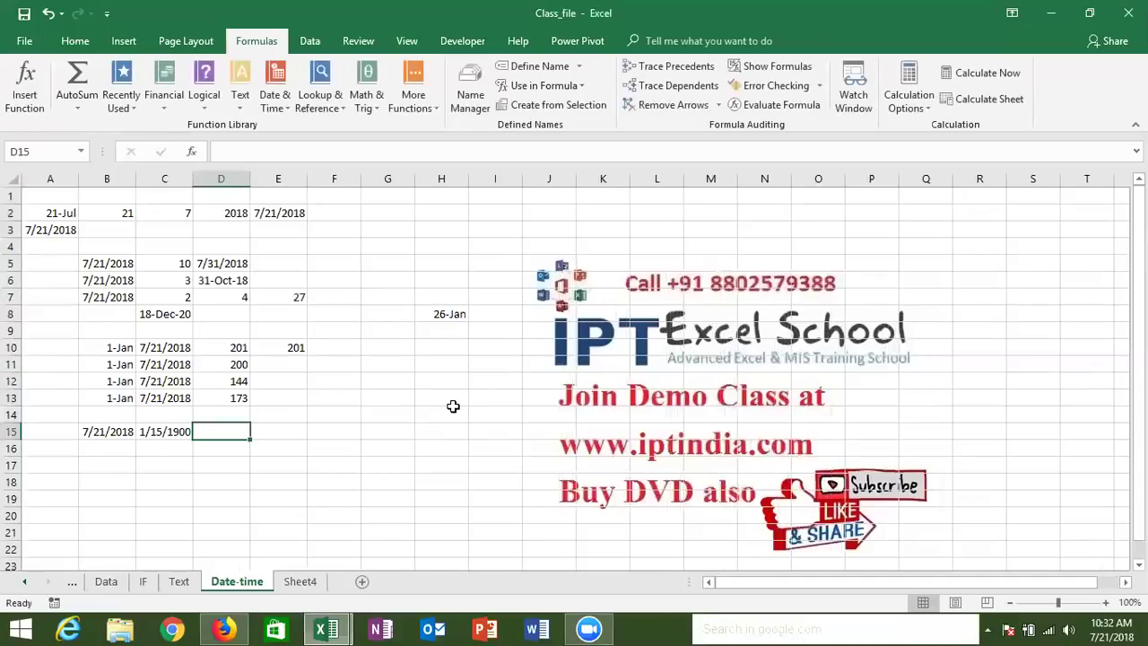
key(Left)
key(ctrl+shift+grave)
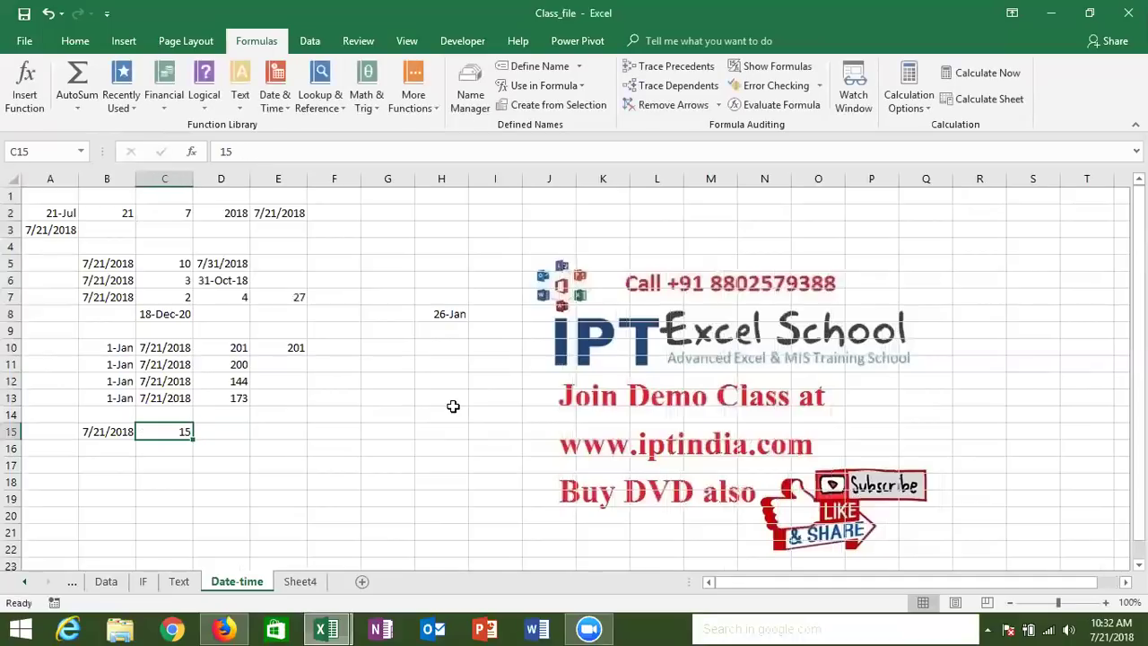
key(Right)
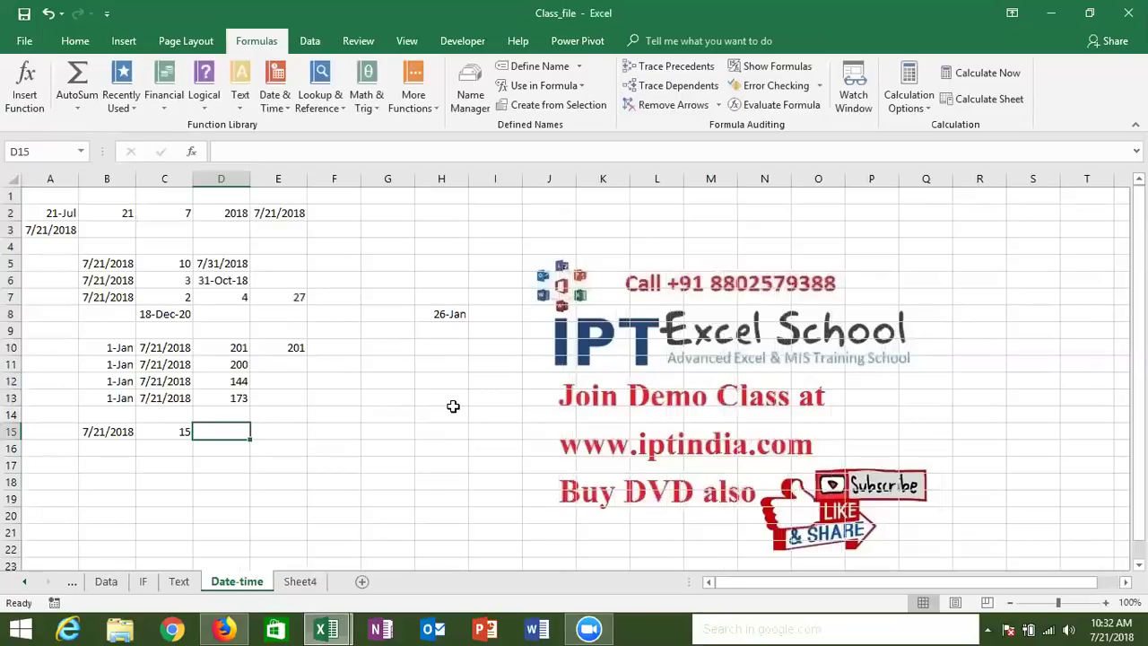
Enter =WORKDAY(B15,C15,H3:H13) in D15 and format it as a date, showing 10-Aug-18.
text(=)
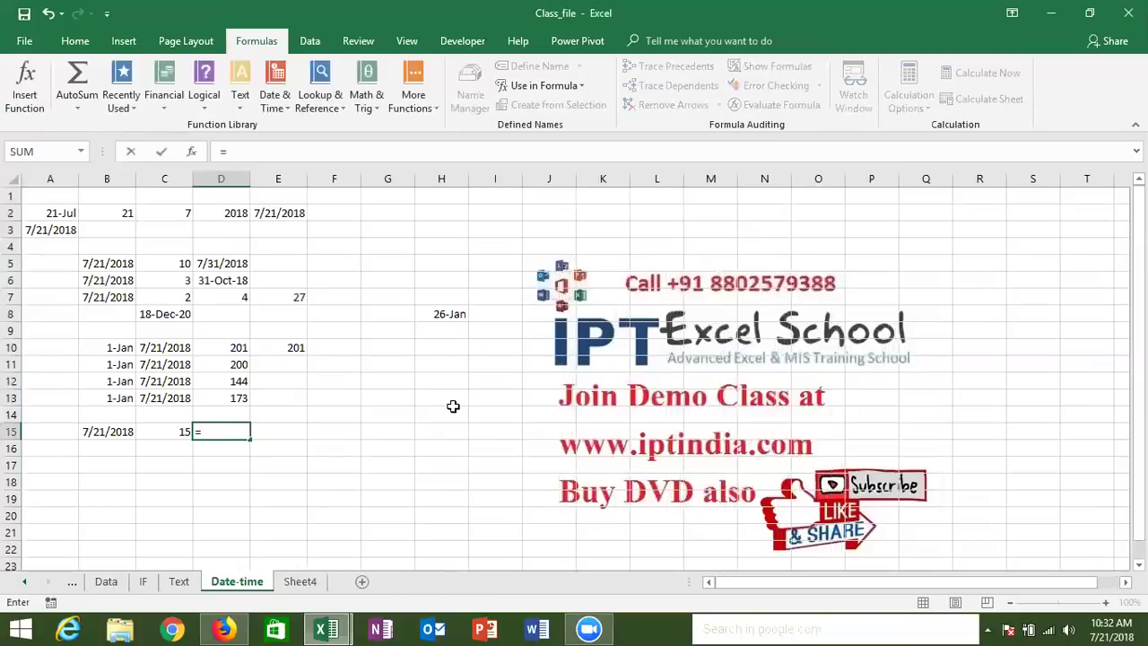
text(work)
key(Tab)
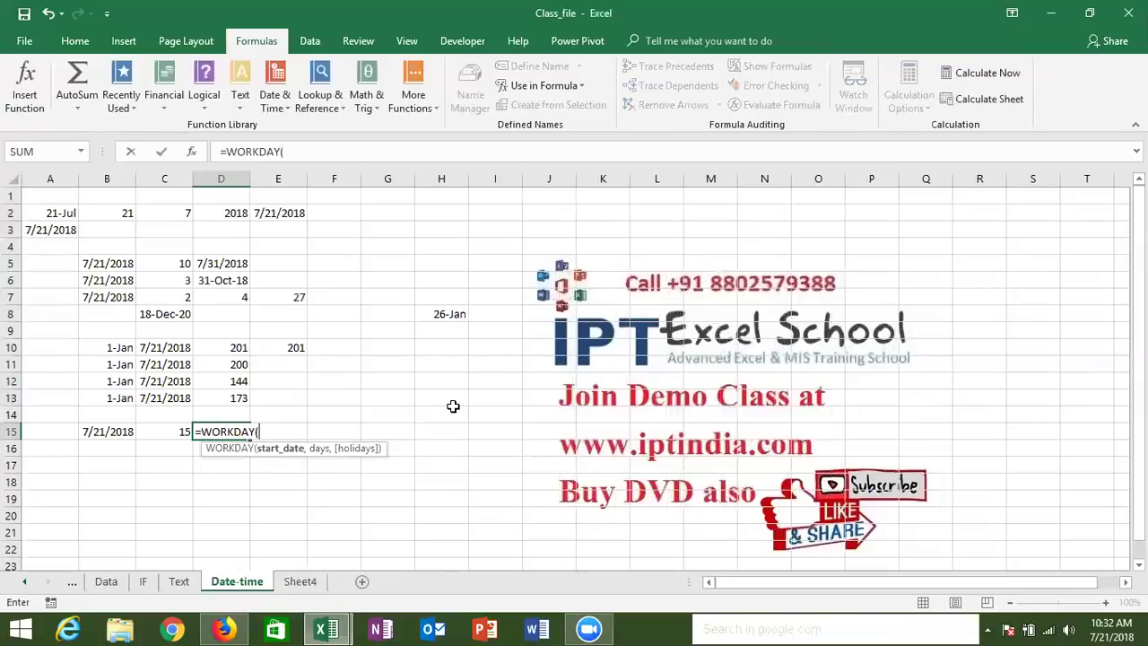
click(121, 431)
text(,)
click(163, 432)
text(,)
drag(449, 227, 446, 393)
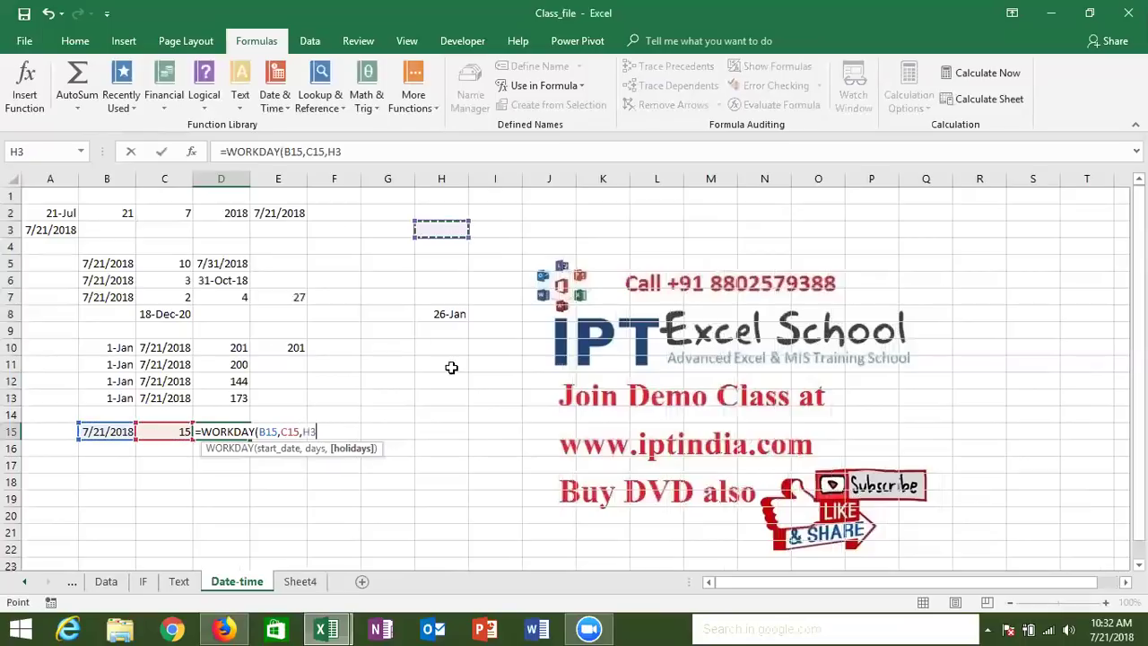
key(ctrl+Return)
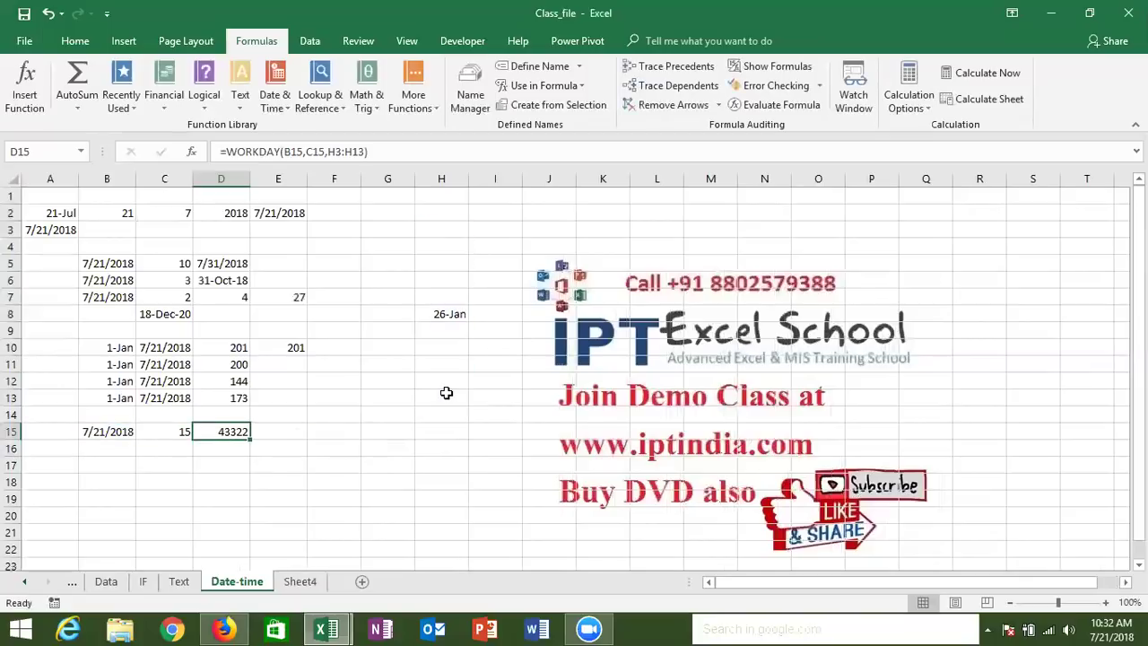
key(ctrl+shift+3)
Fill B15:C15 down into row 16 with Ctrl+D.
key(Left)
key(Left)
key(Down)
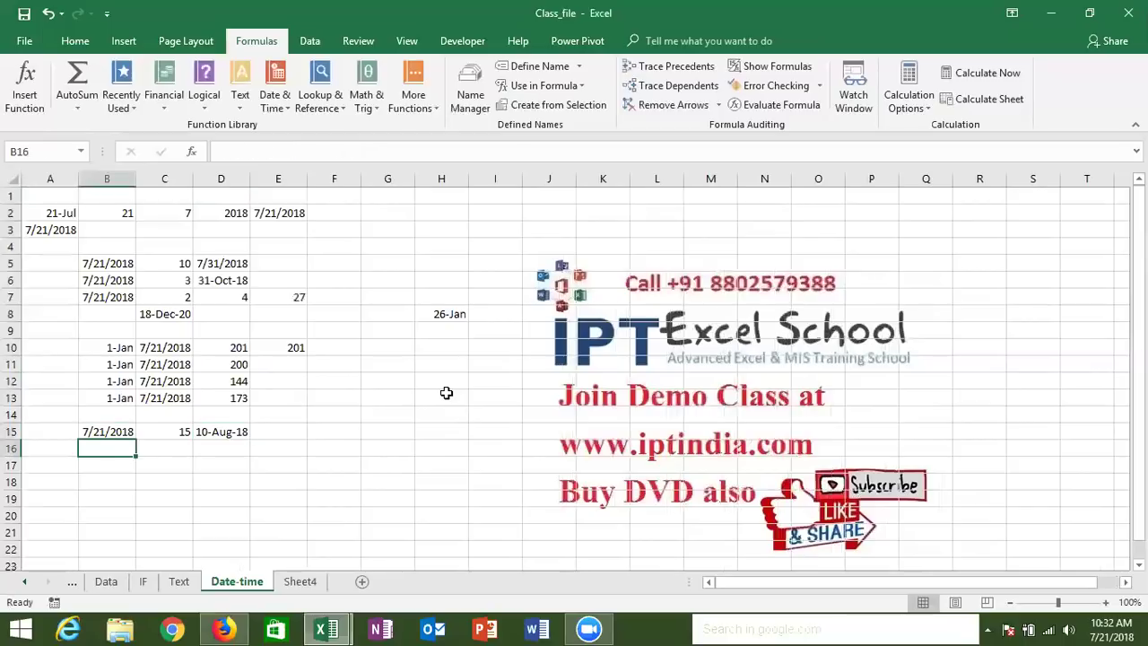
key(shift+Right)
key(ctrl+d)
Start a WORKDAY.INTL formula in D16 with B16 as start date and C16 as days.
key(Right)
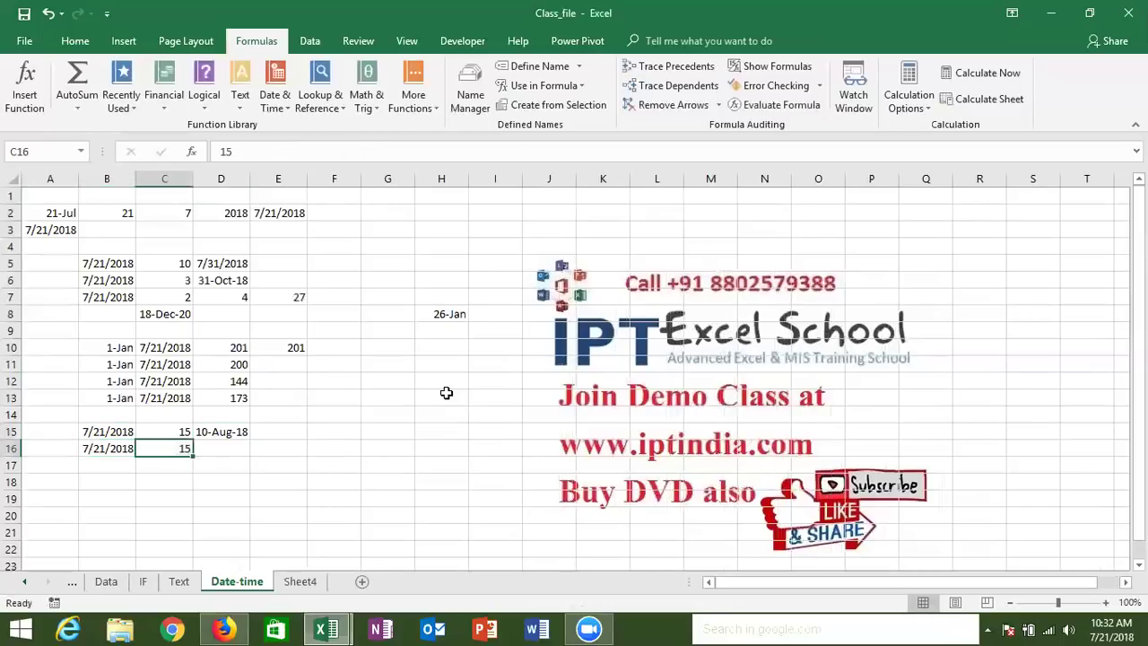
key(Right)
text(=)
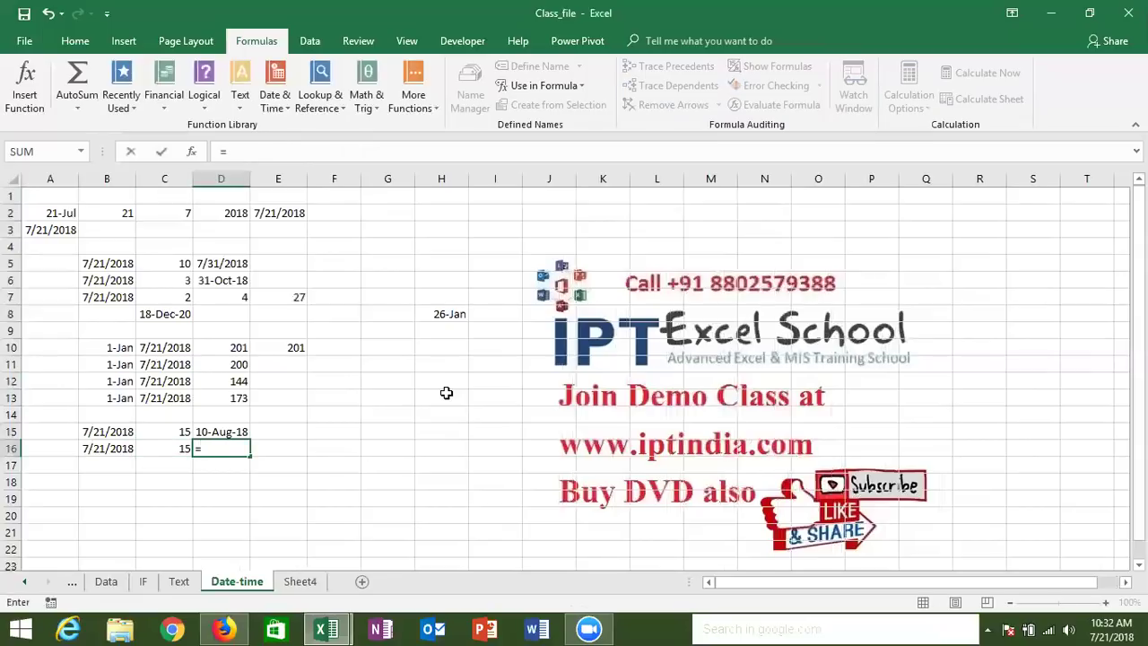
text(wor)
key(Down)
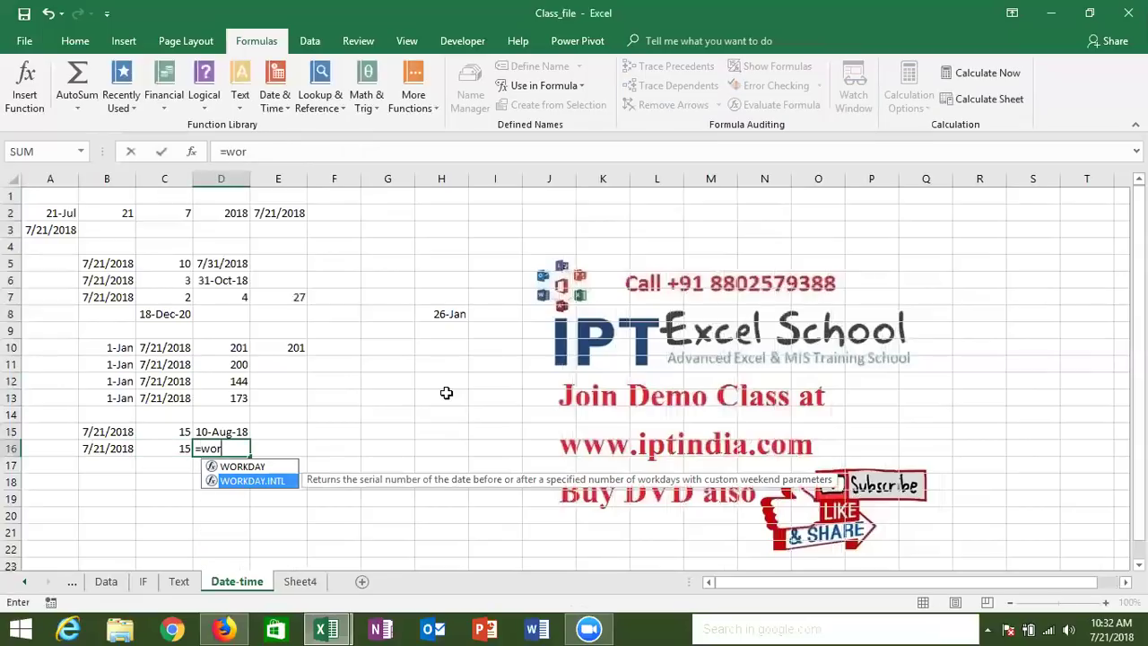
key(Tab)
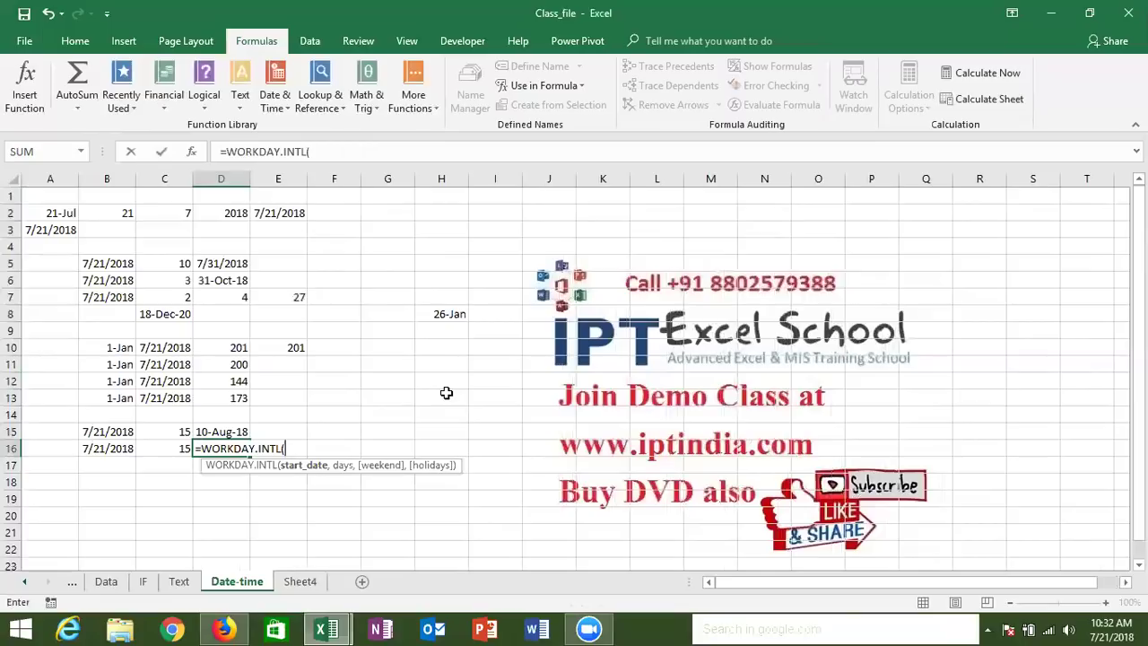
click(117, 448)
text(,)
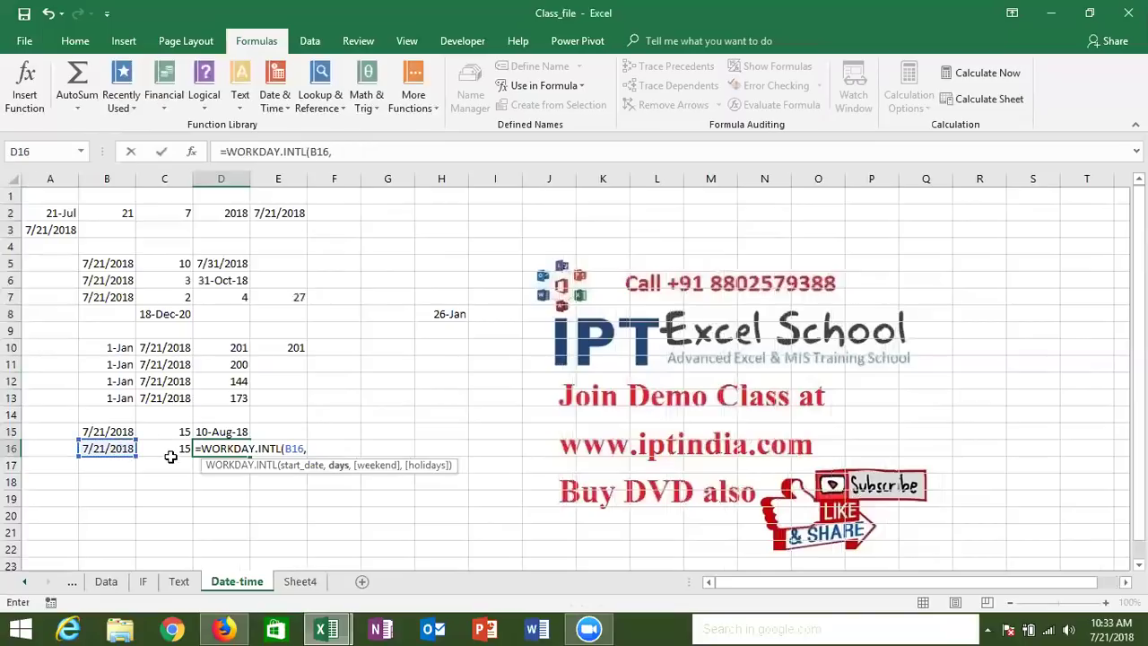
click(181, 451)
text(,)
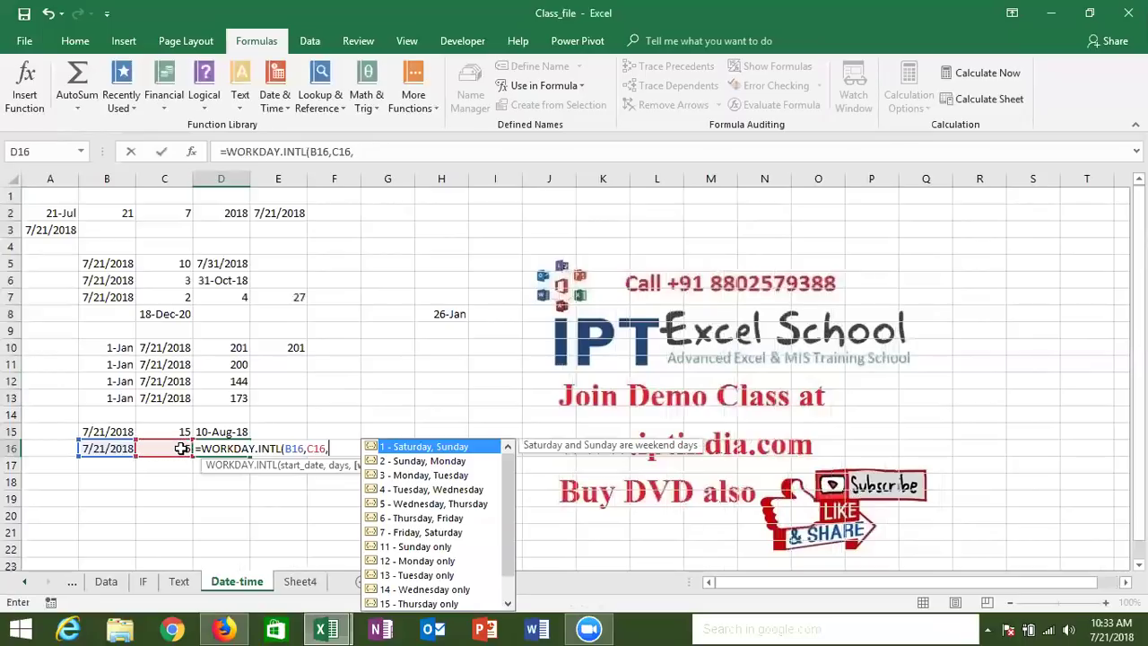
Set weekend option 11 (Sunday only) and holidays H3:H12, formatting the 8-Aug-18 result as a date.
key(Down)
key(Down)
key(Down)
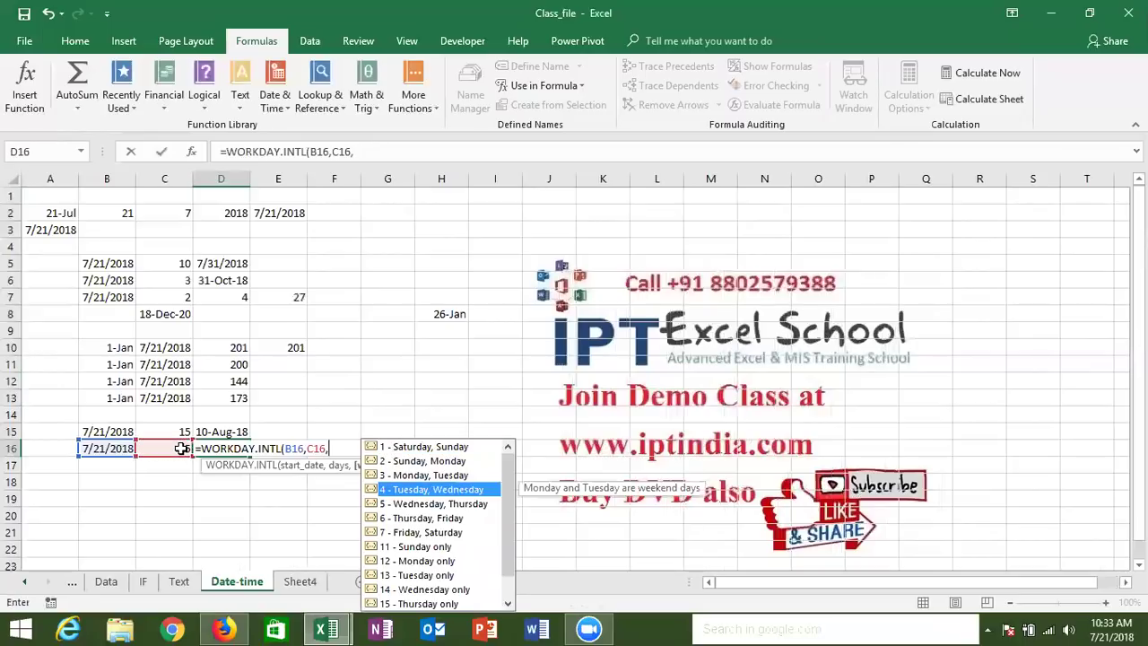
key(Down)
key(Down)
key(Down)
key(Tab)
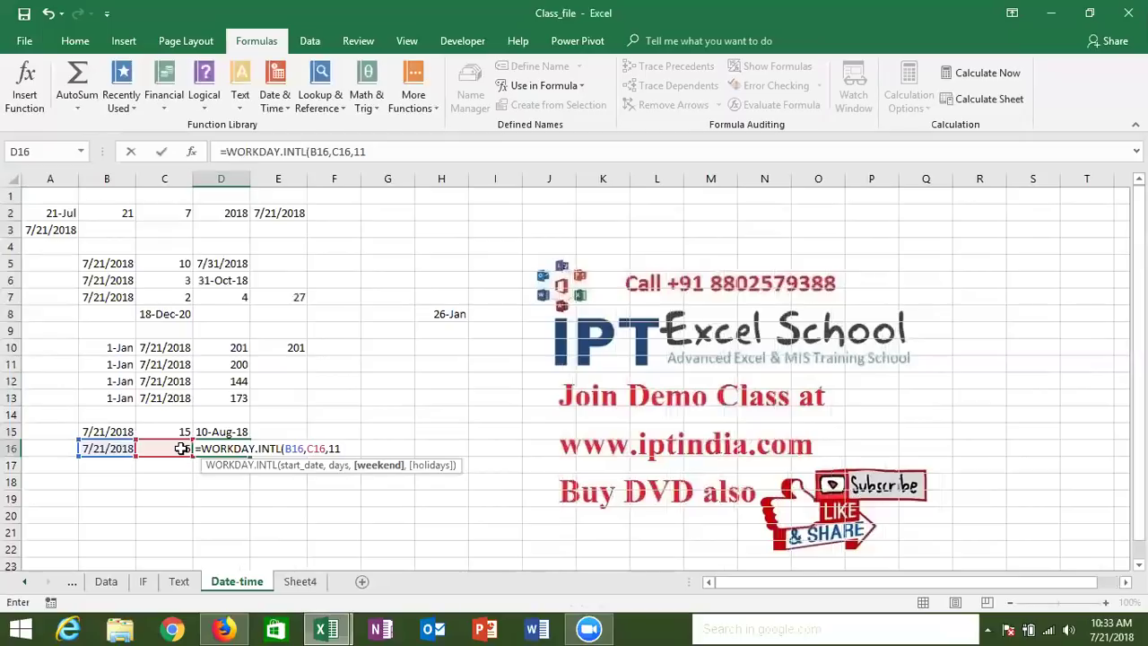
text(,)
drag(441, 229, 448, 375)
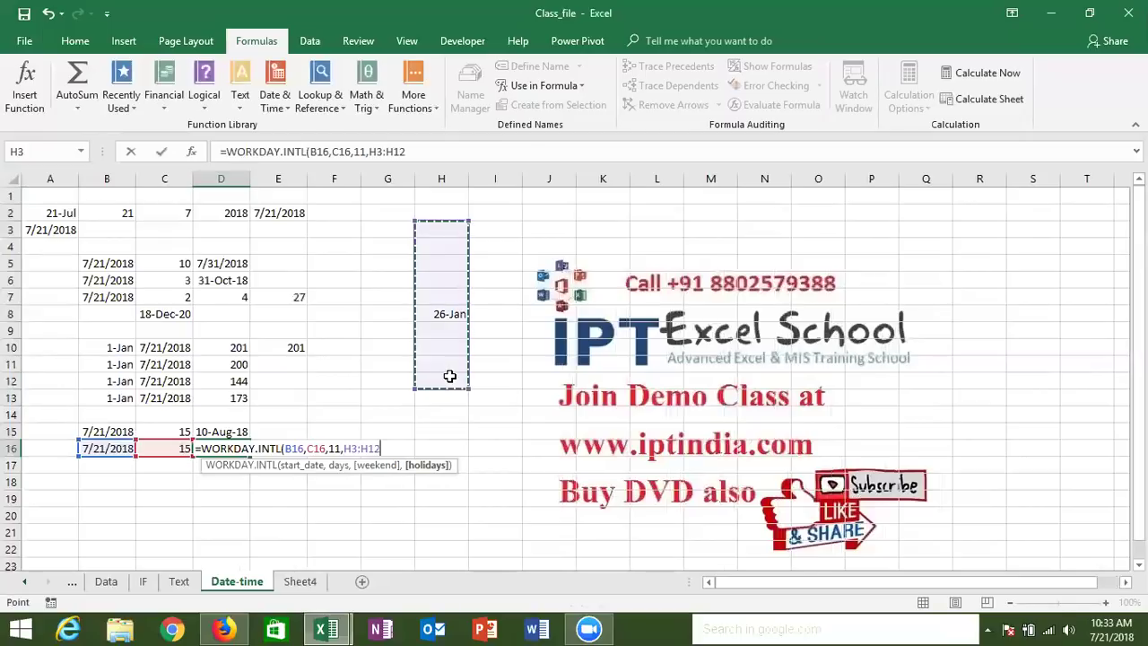
key(Return)
key(ctrl+shift+3)
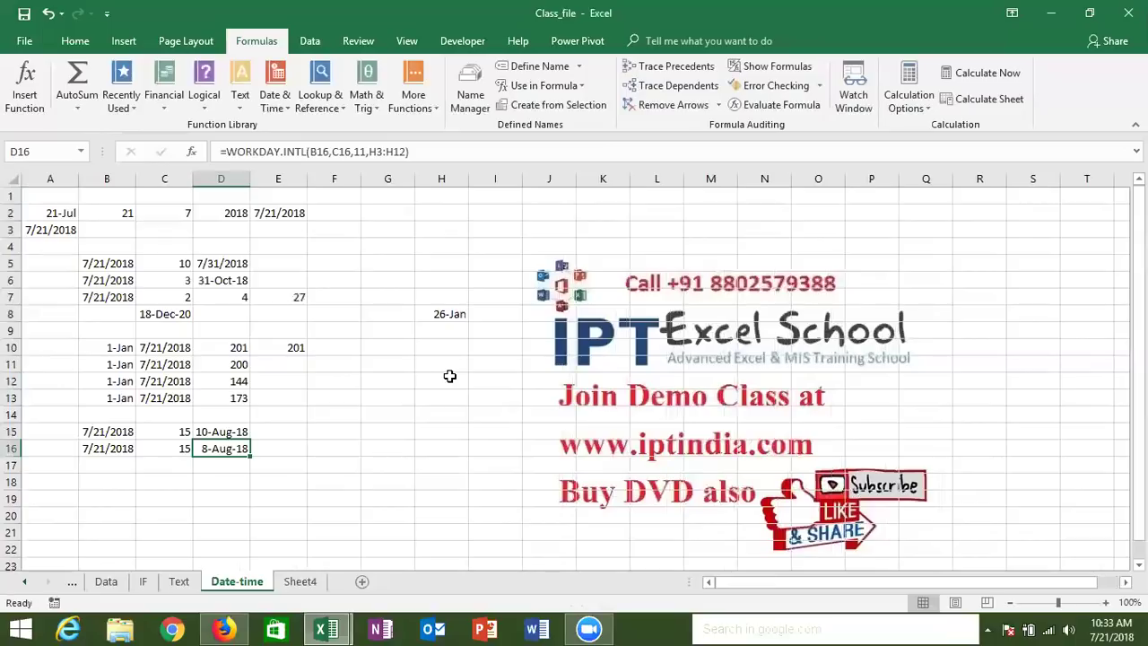
key(Up)
key(Down)
key(Down)
key(Down)
key(Down)
key(Down)
key(Down)
key(Down)
key(Down)
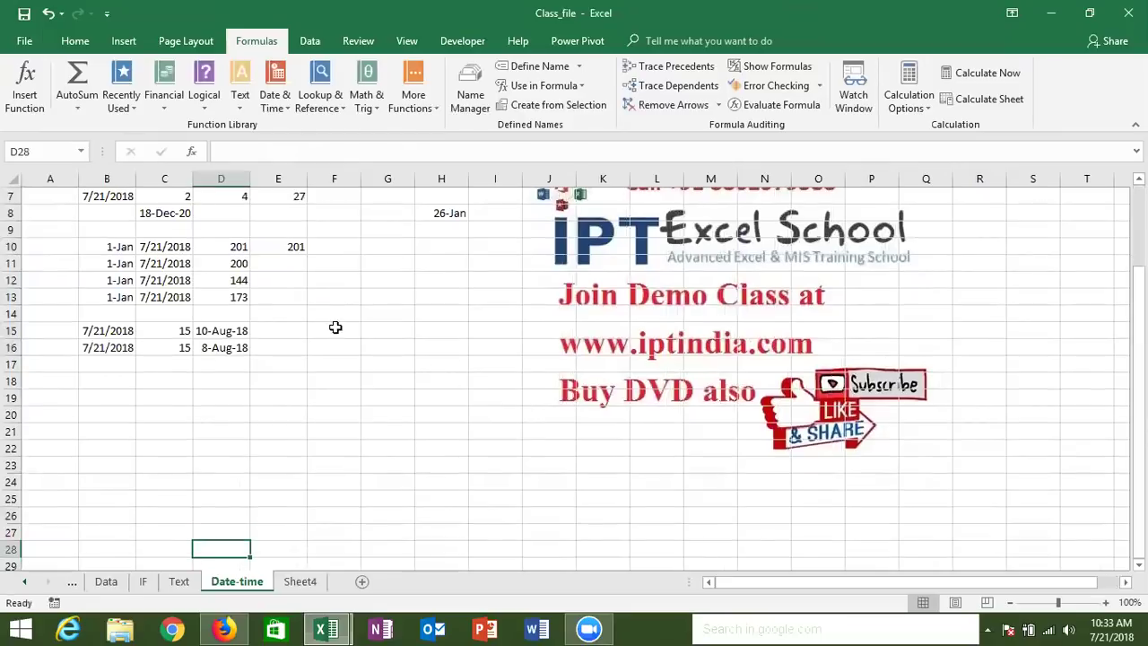
Insert today's date, 7/21/2018, in B18.
click(116, 378)
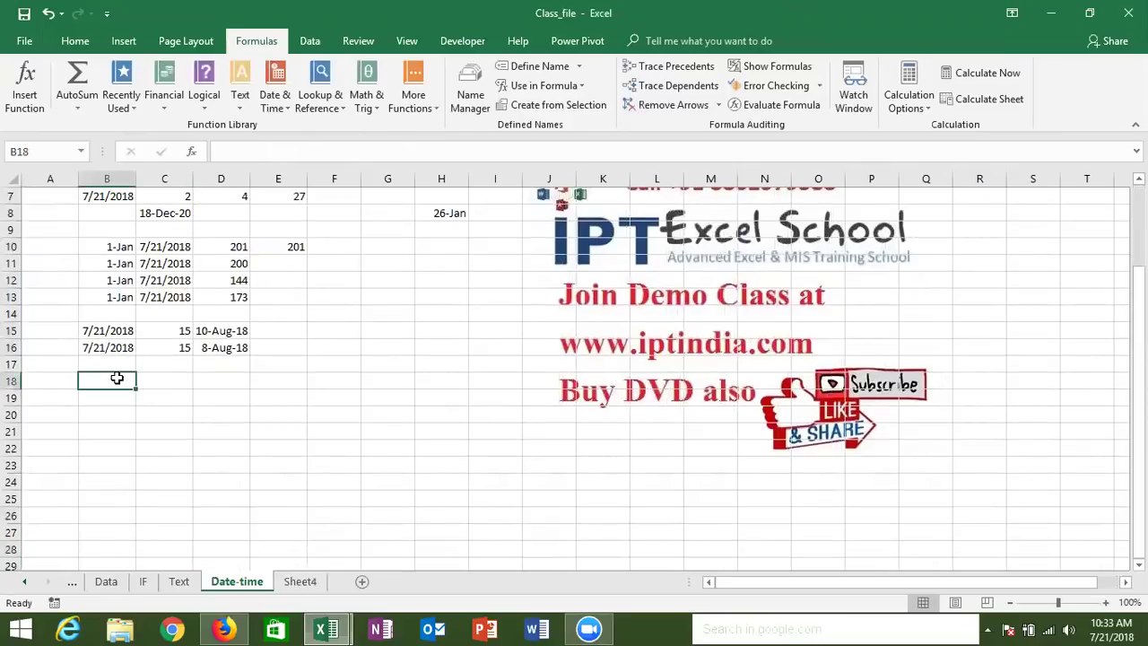
key(ctrl+semicolon)
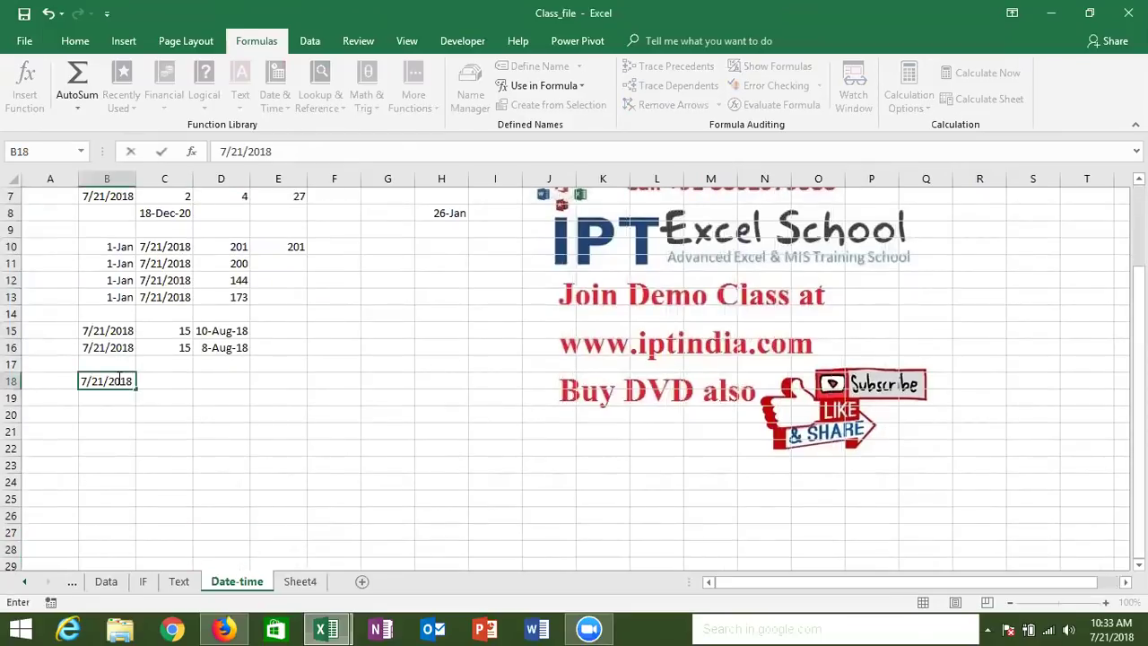
key(Tab)
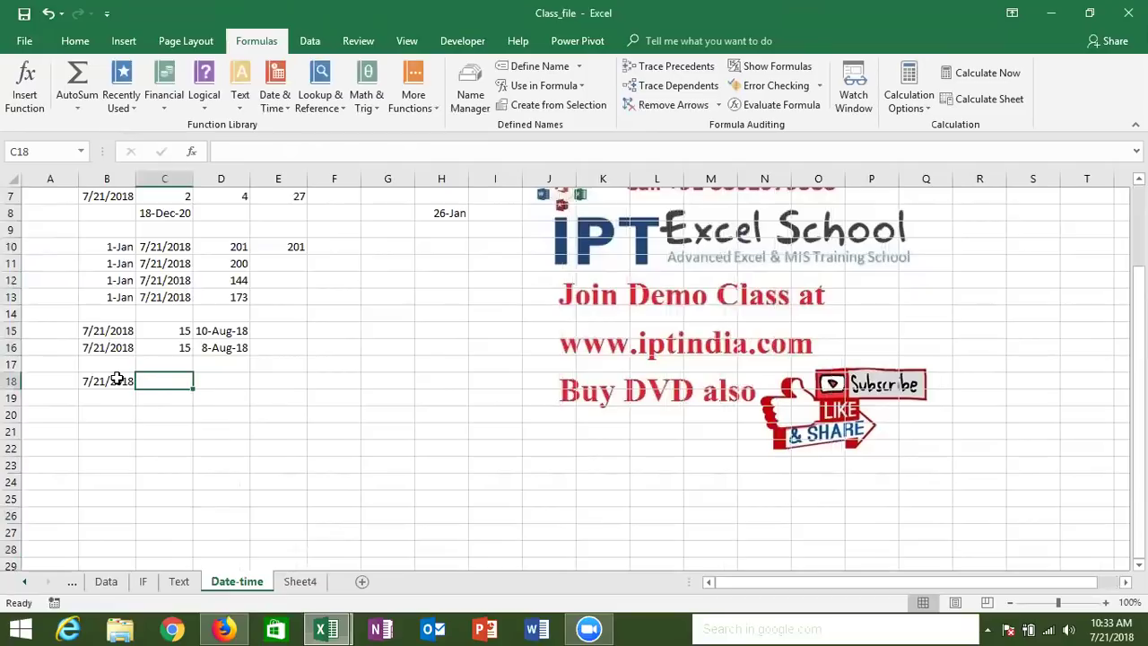
Enter =EOMONTH(B18,1) in C18, returning the serial number 43343.
text(=)
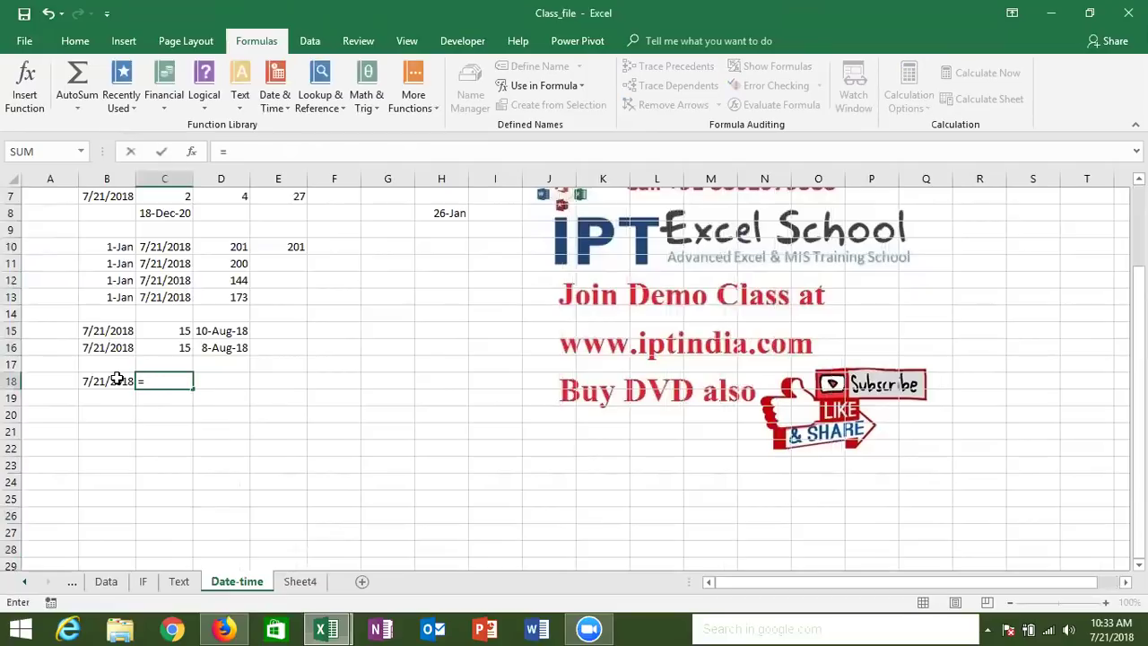
text(eo)
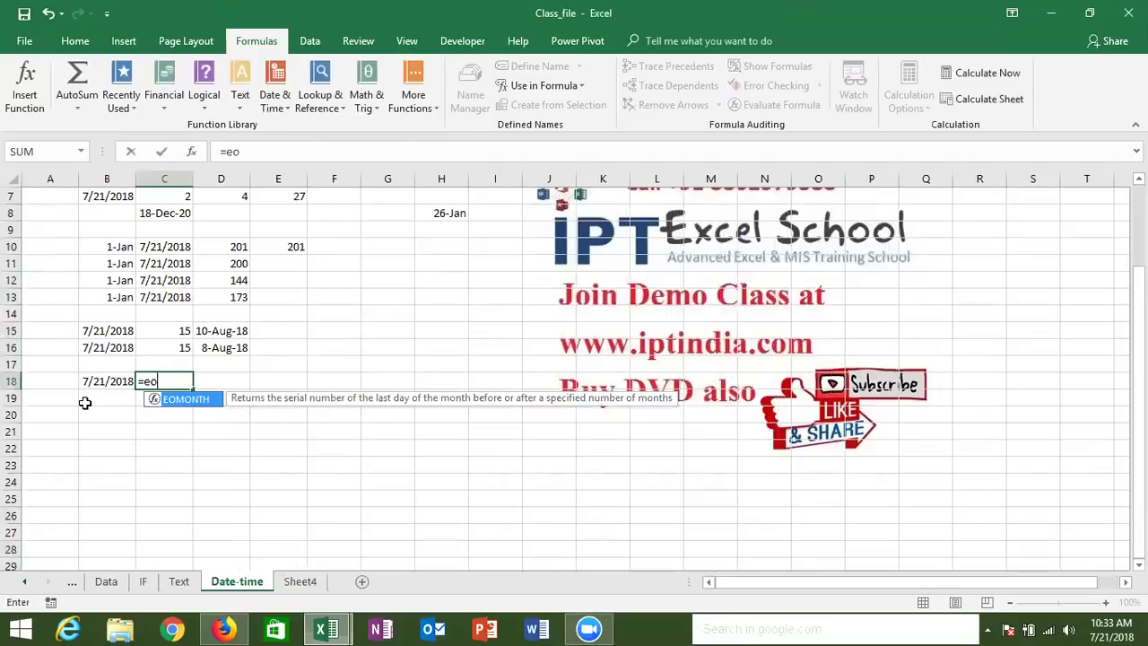
key(Tab)
key(Left)
text(,1)
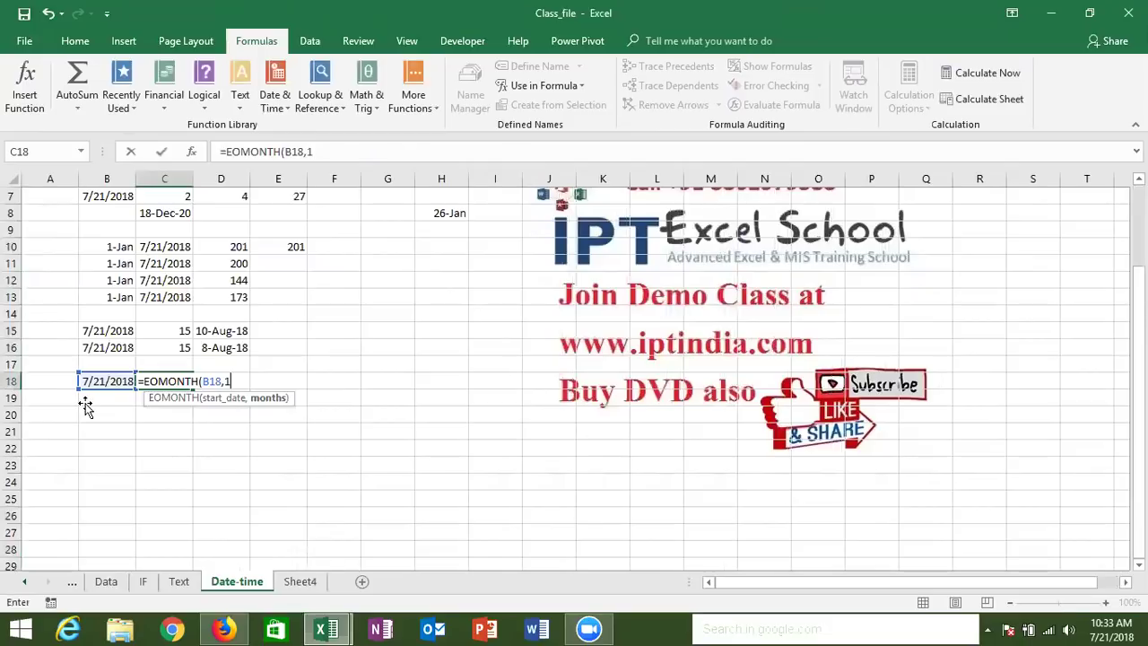
key(Return)
key(Left)
key(Up)
key(Up)
key(Up)
key(Up)
key(Up)
key(Up)
key(Up)
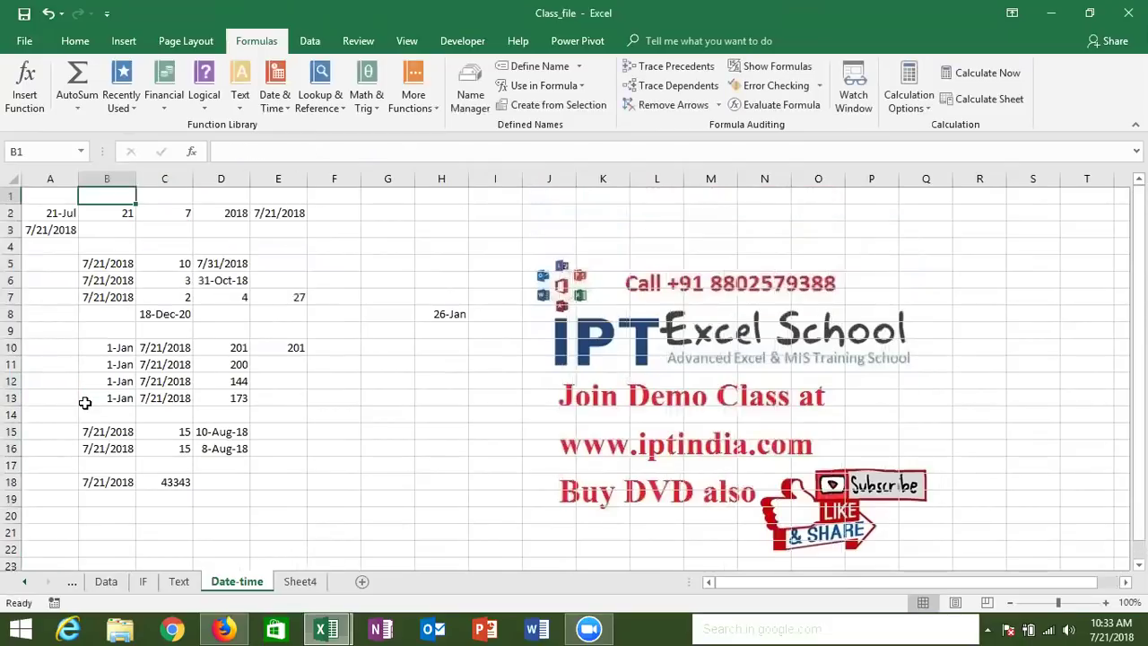
Replace D6 with =EDATE(B6,C6), giving 21-Oct-18.
key(Down)
key(Down)
key(Down)
key(Down)
key(Down)
key(Right)
key(Right)
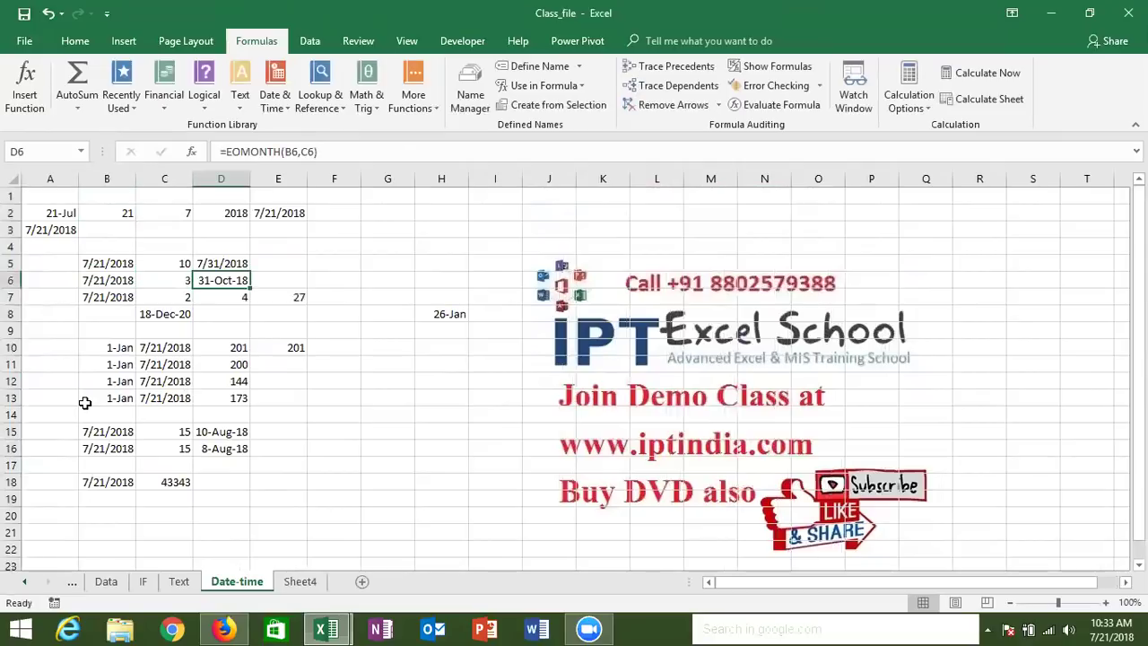
text(ed)
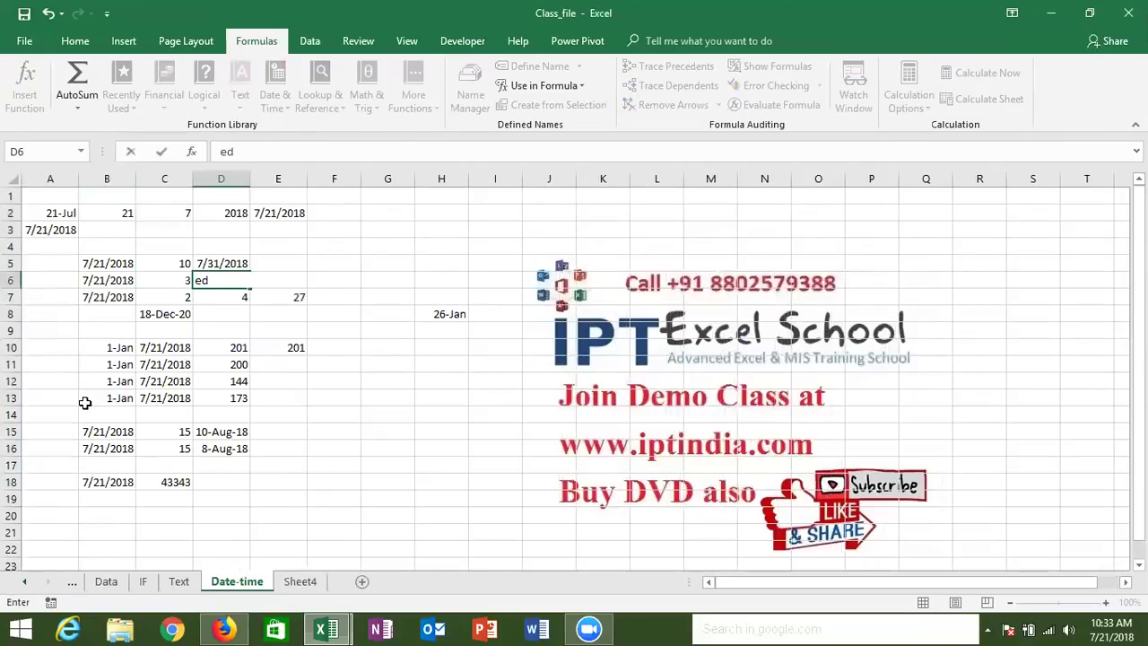
key(BackSpace)
key(BackSpace)
text(=)
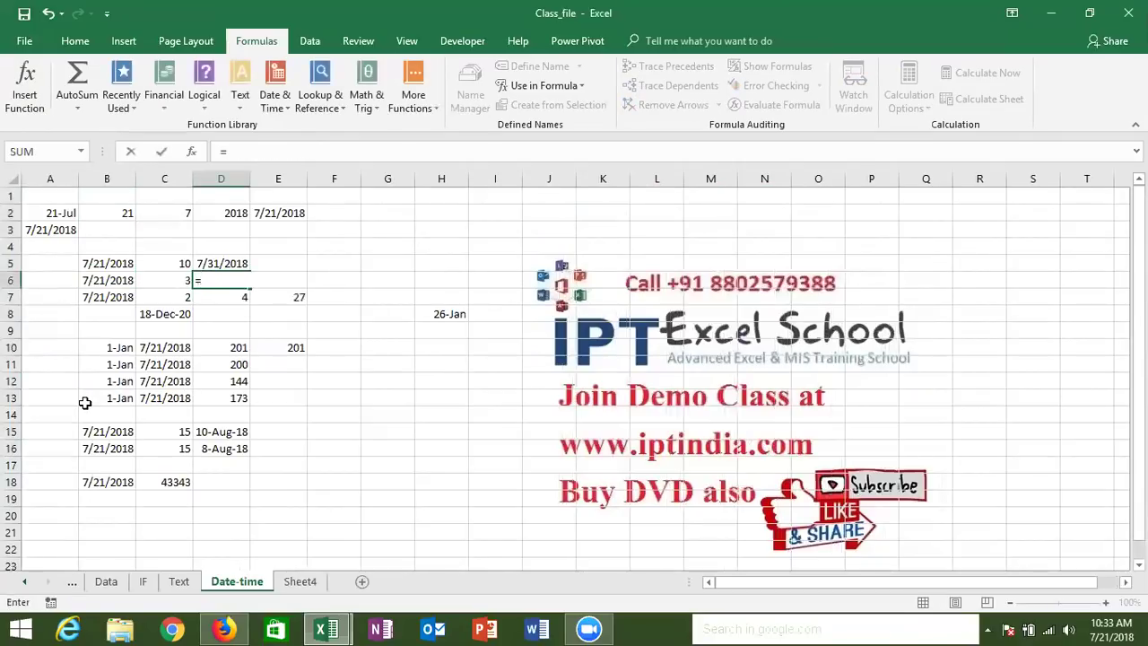
text(ed)
key(Tab)
key(Left)
key(Left)
text(,c6)
key(Return)
Format C18's EOMONTH result as a date so it shows 31-Aug-18.
key(Down)
key(Down)
key(Down)
key(Down)
key(Down)
key(Down)
key(Down)
key(Down)
key(Down)
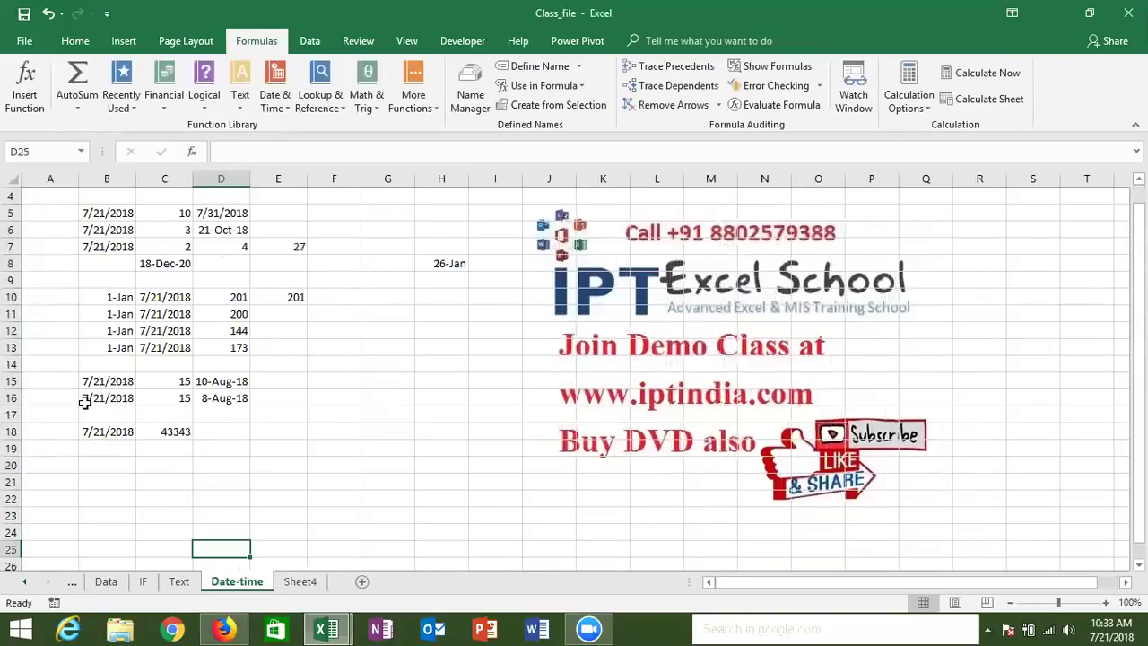
key(Down)
key(Up)
key(Up)
key(Up)
key(Up)
key(Up)
key(Up)
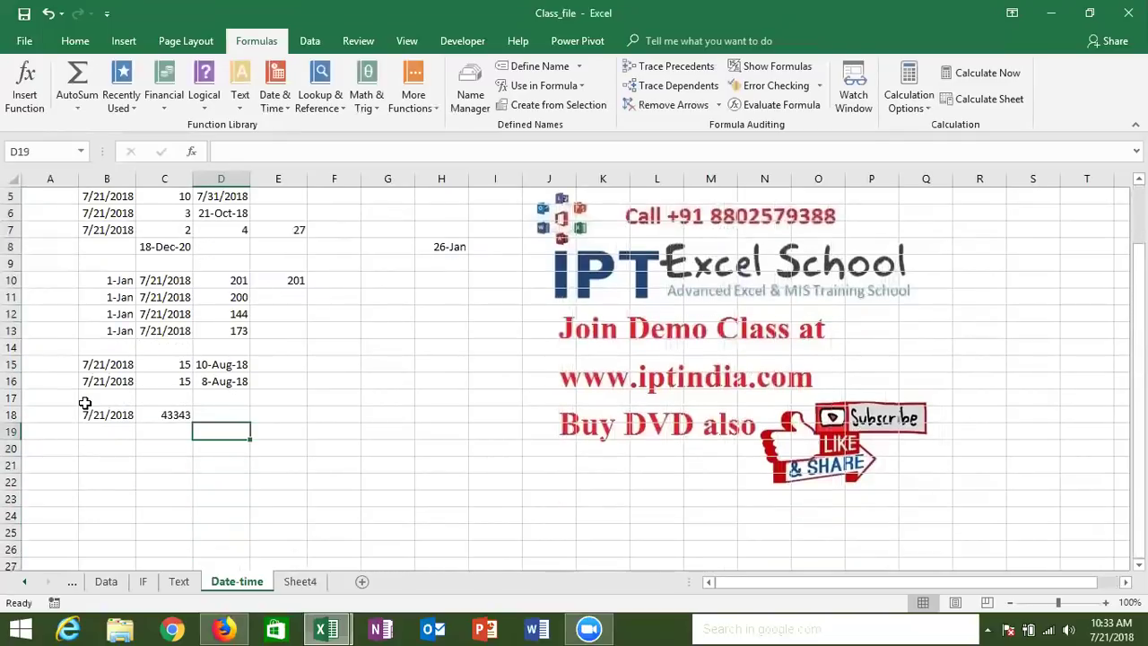
key(Left)
key(ctrl+shift+3)
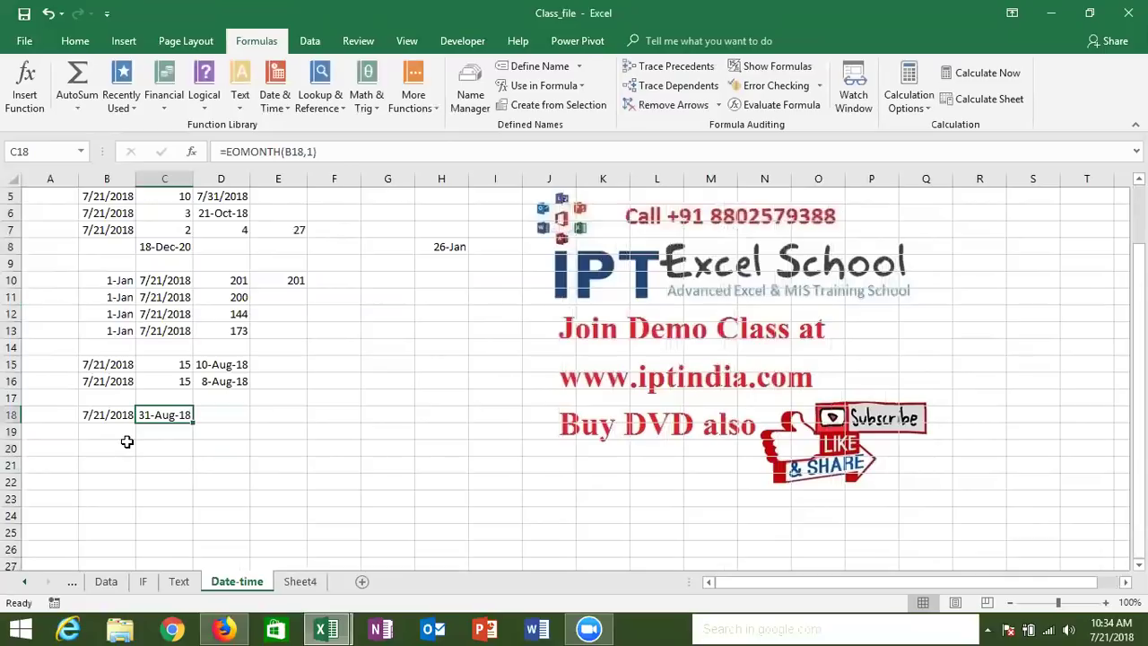
click(311, 151)
key(BackSpace)
text(0)
key(ctrl+Return)
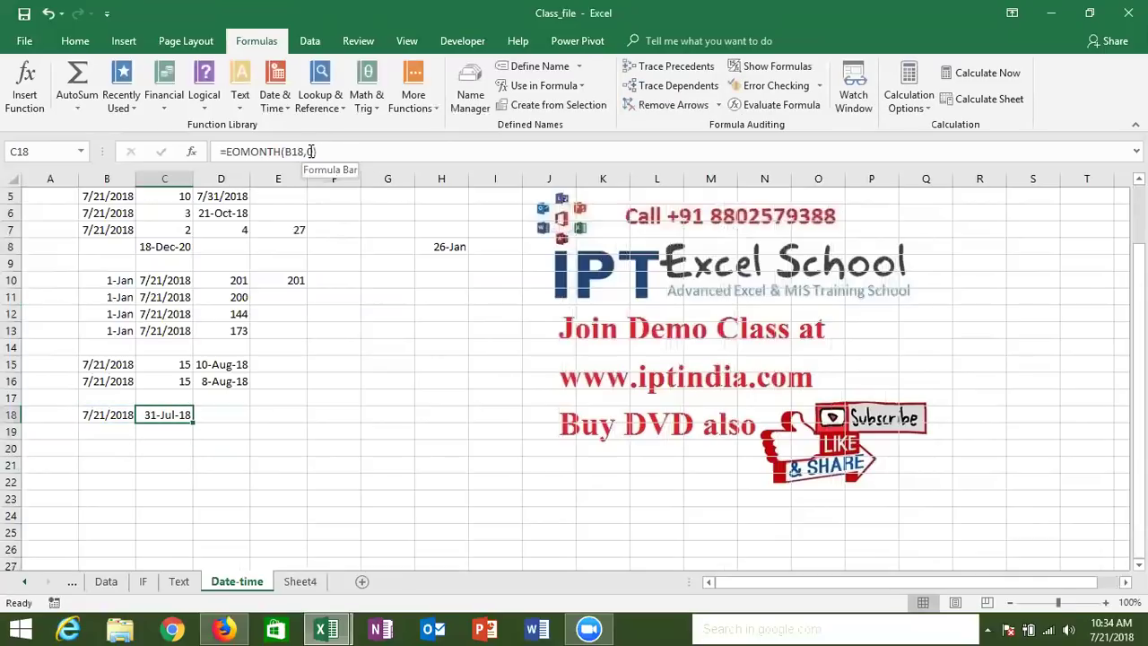
click(311, 151)
key(BackSpace)
text(1)
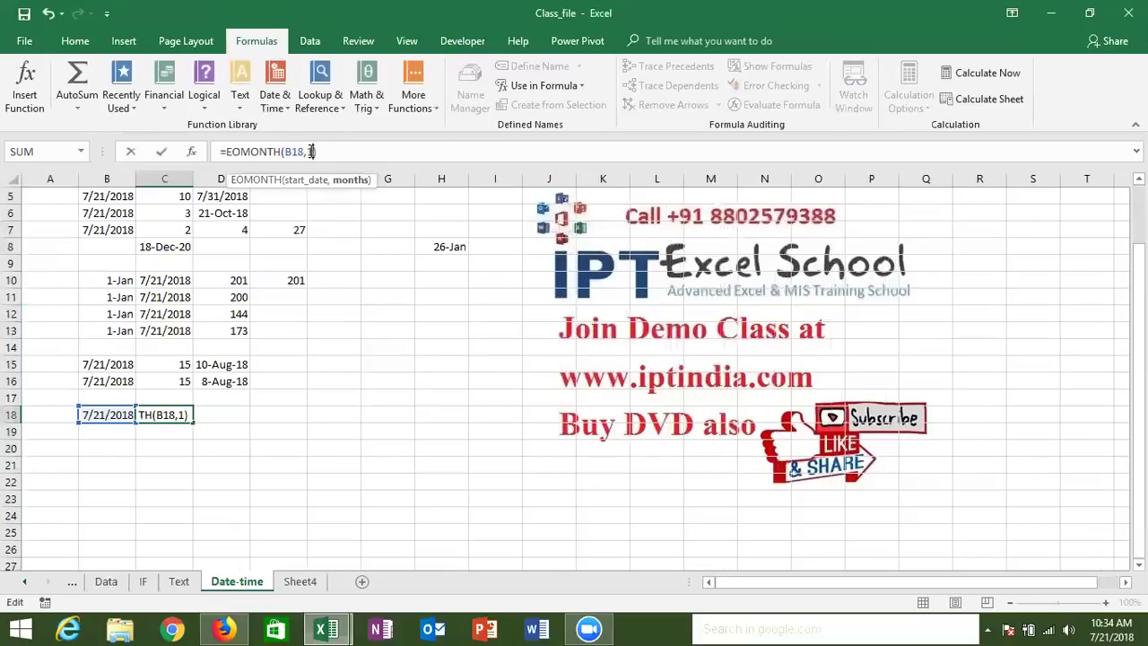
key(Return)
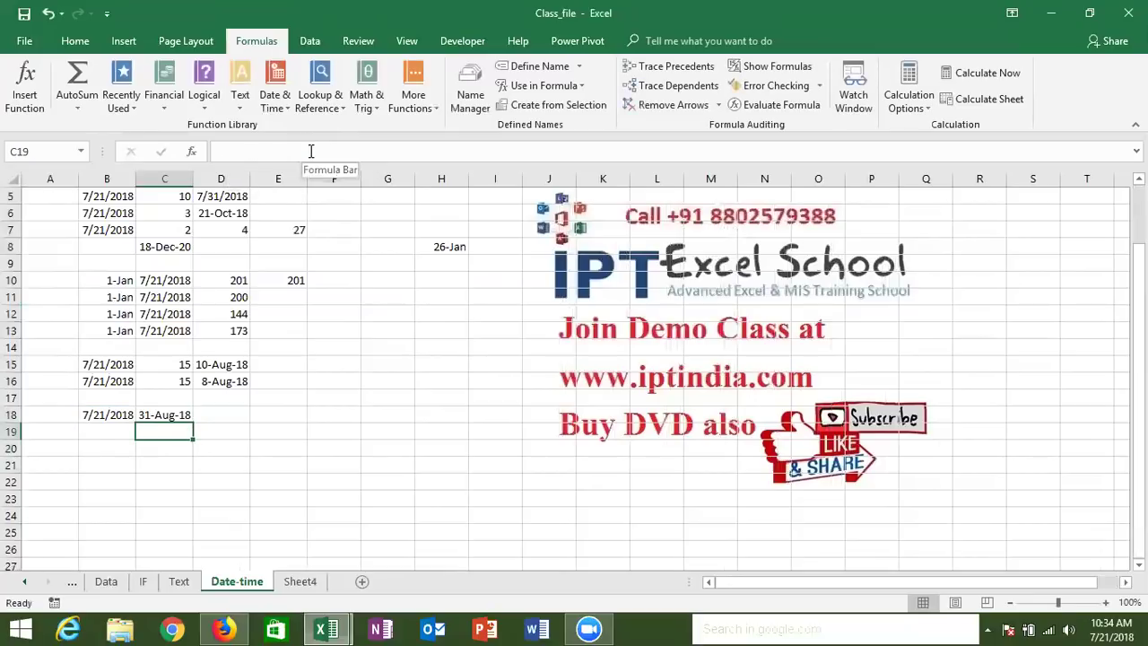
key(Up)
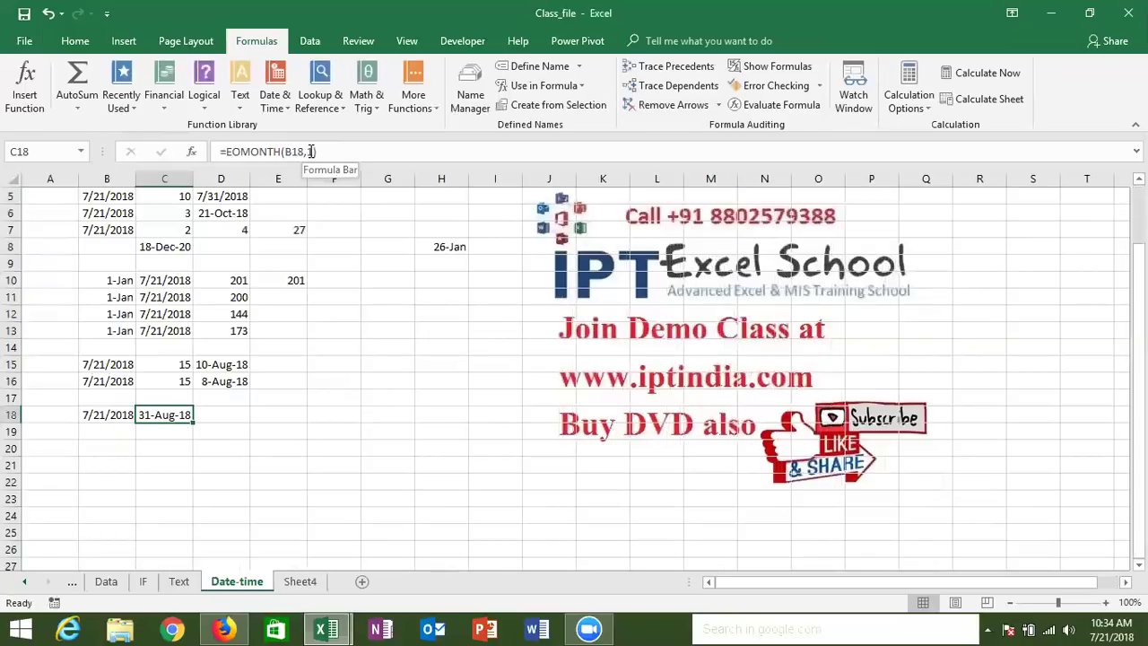
key(Return)
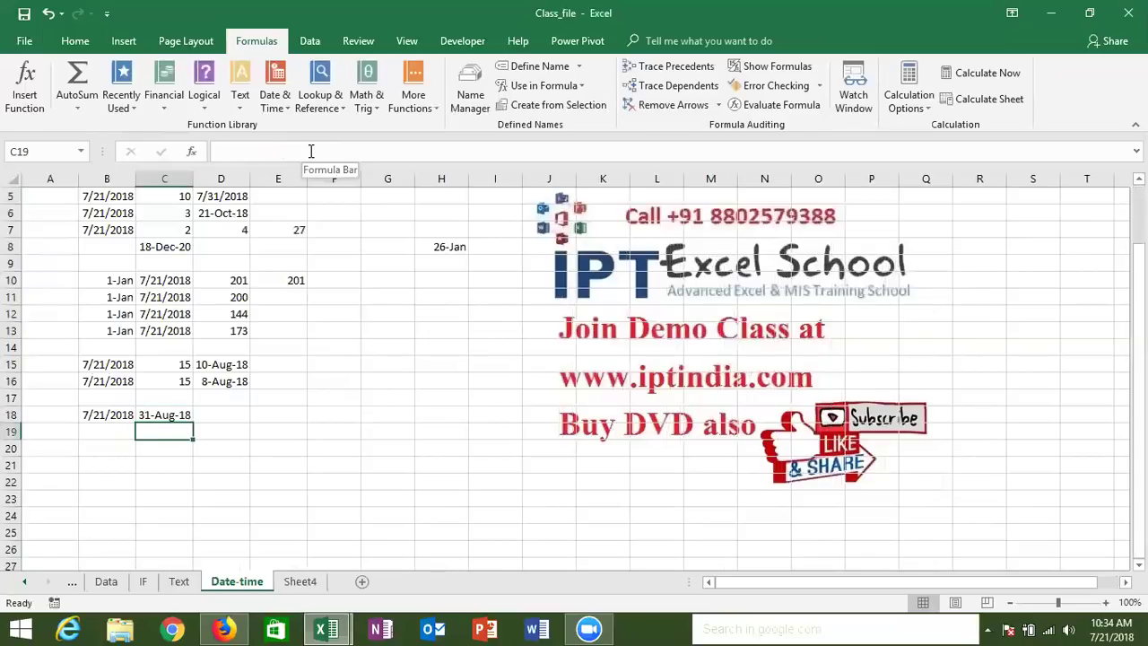
key(Up)
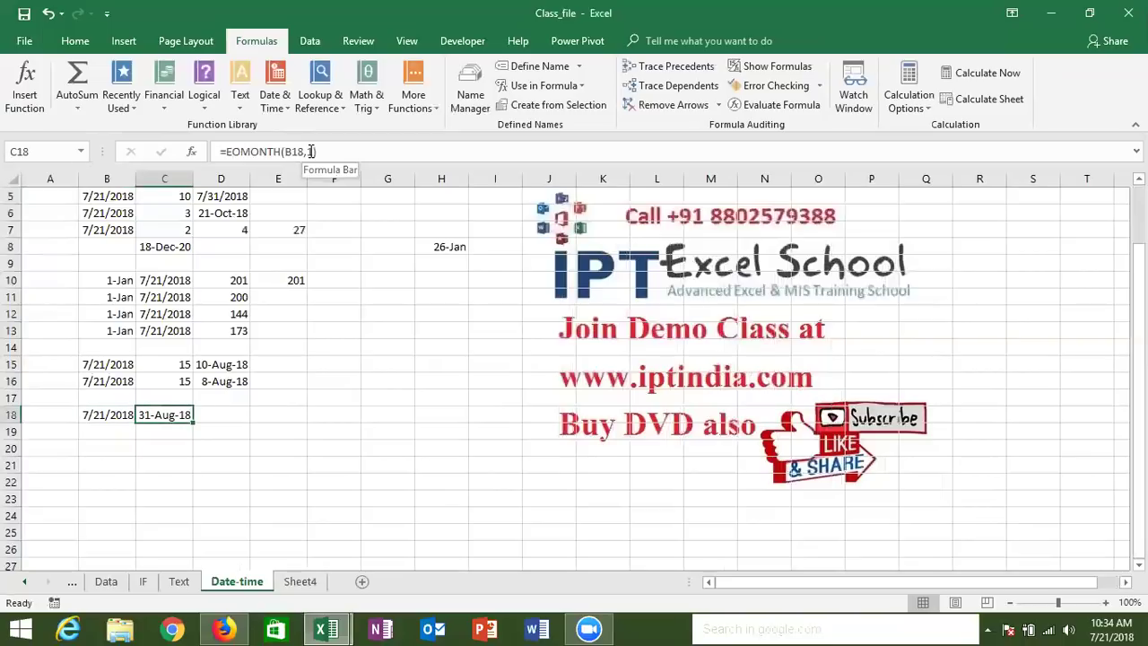
key(Left)
key(Right)
key(Down)
key(Up)
key(Up)
key(Up)
key(Up)
key(Up)
key(Up)
key(Up)
key(Right)
key(Down)
key(Down)
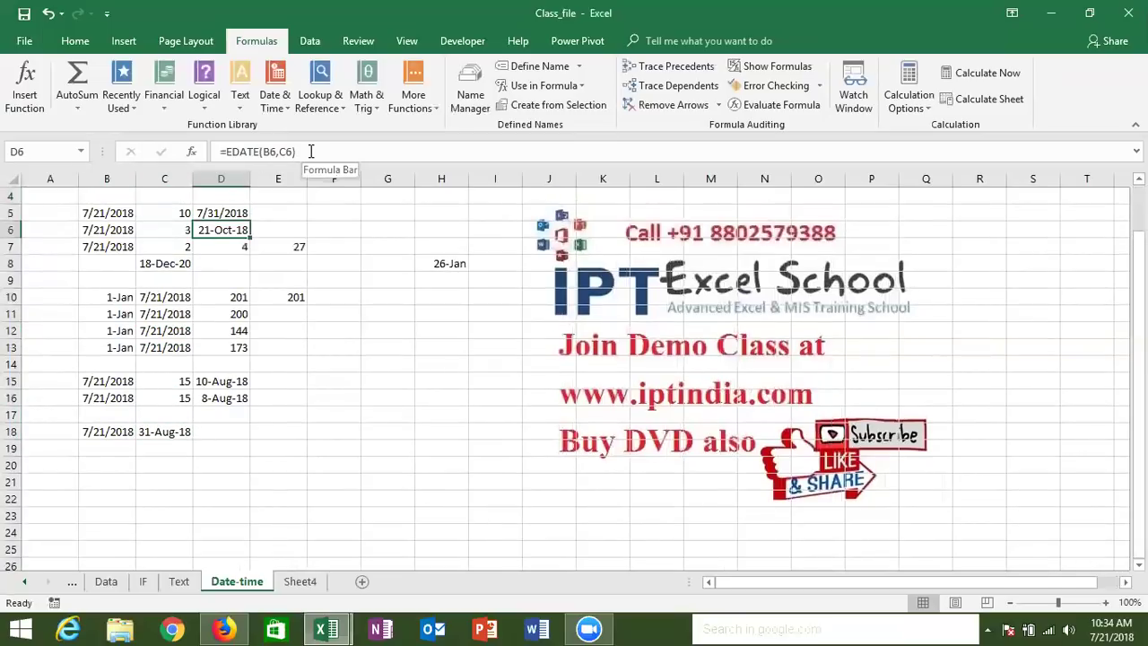
click(311, 153)
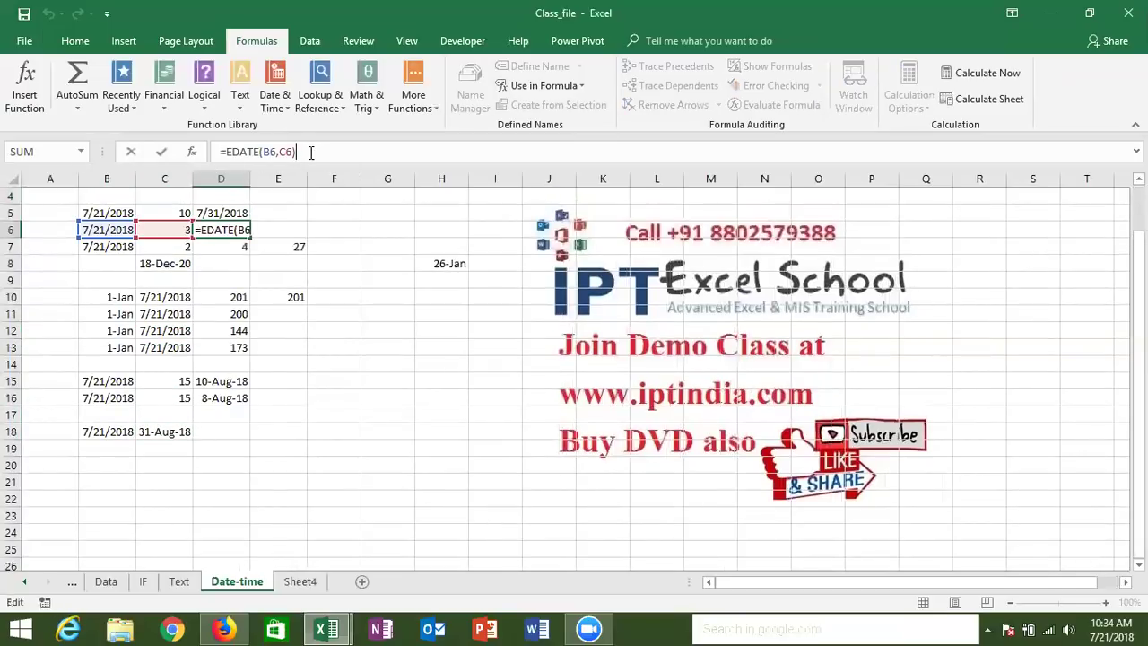
key(ctrl+Return)
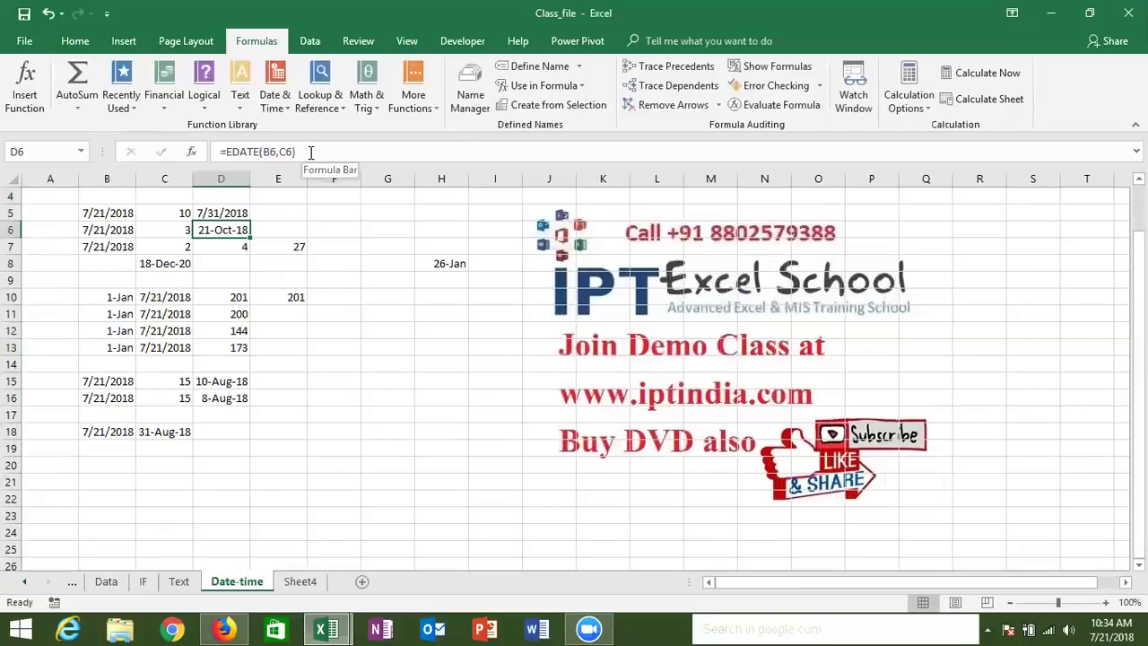
key(Down)
key(Down)
key(Down)
key(Down)
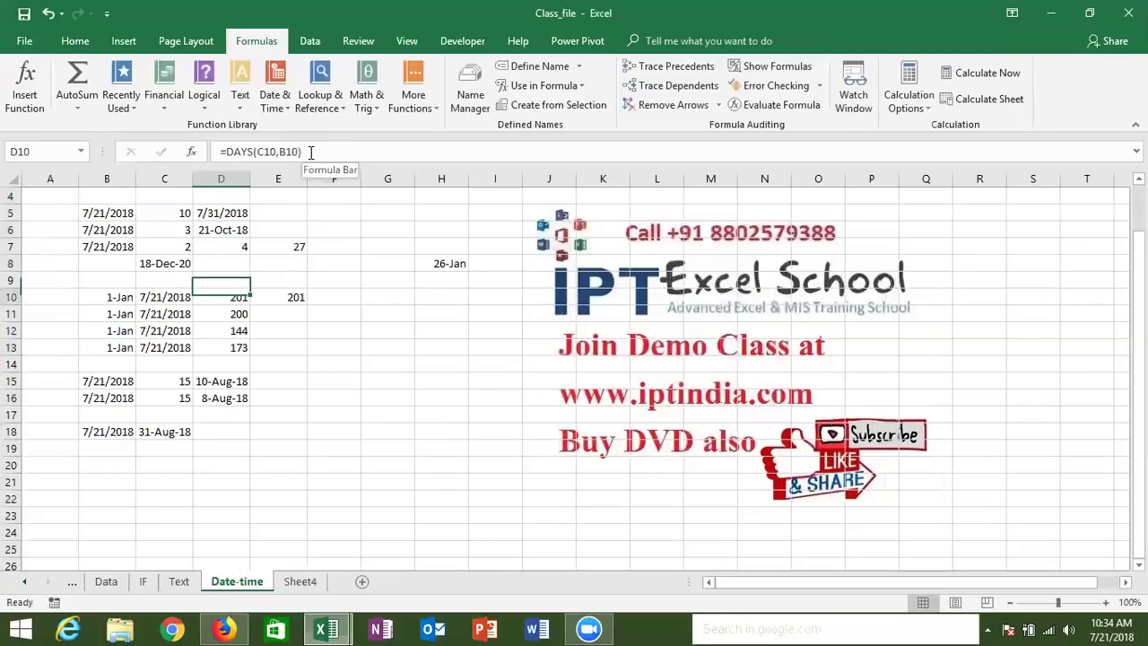
key(Down)
key(Down)
key(Down)
key(Left)
key(Left)
key(Down)
key(Down)
key(Right)
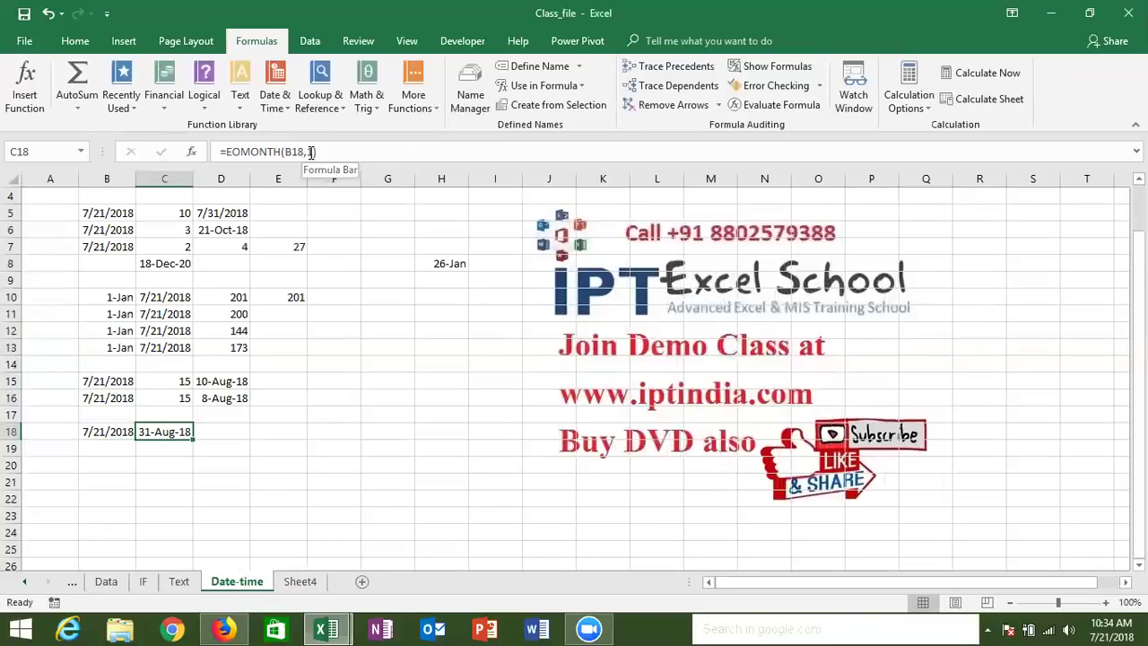
key(Down)
key(Down)
key(Down)
key(Left)
Type 1/1 into B21 and put today's date, 7/21/2018, into C21.
text(1)
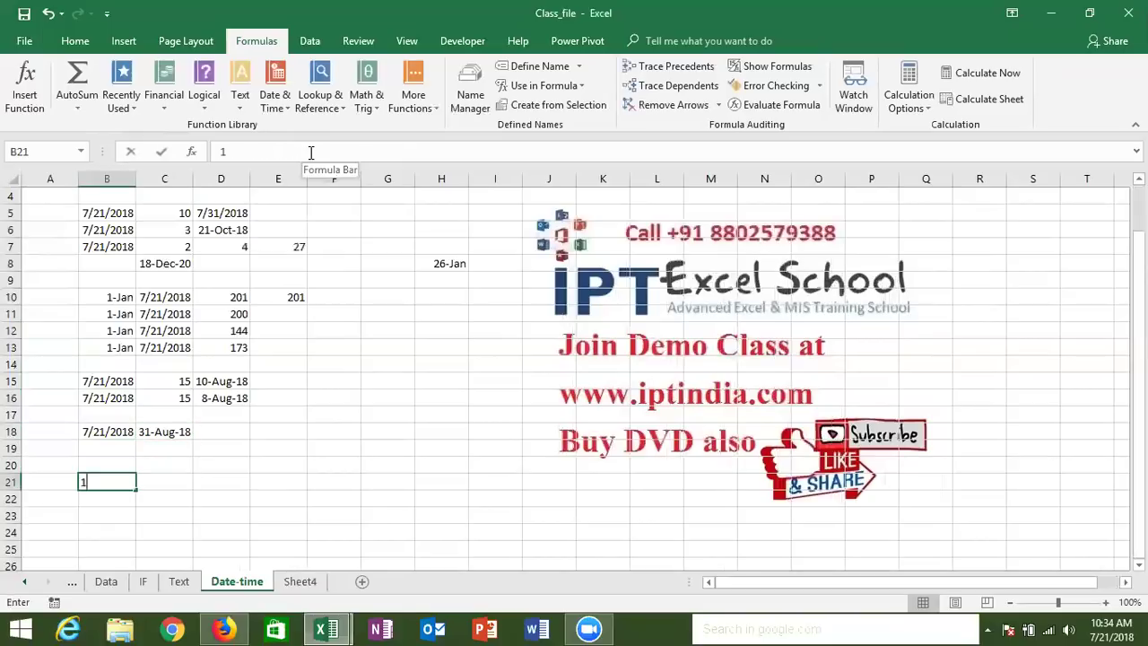
text(/1)
key(Tab)
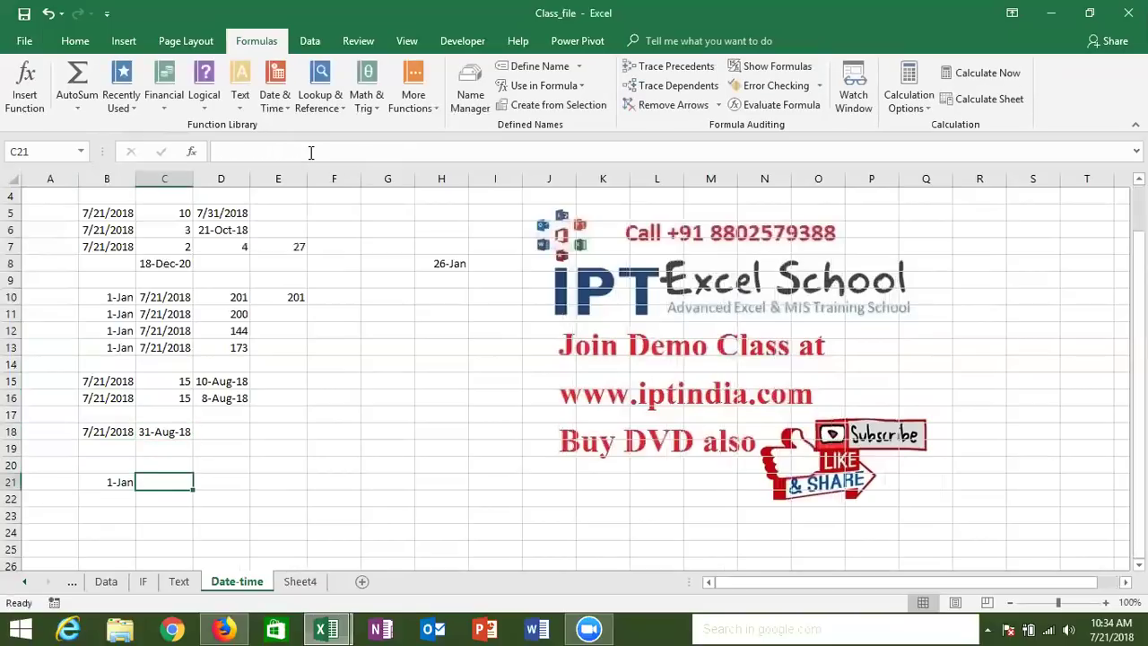
key(ctrl+shift+semicolon)
key(Escape)
key(ctrl+semicolon)
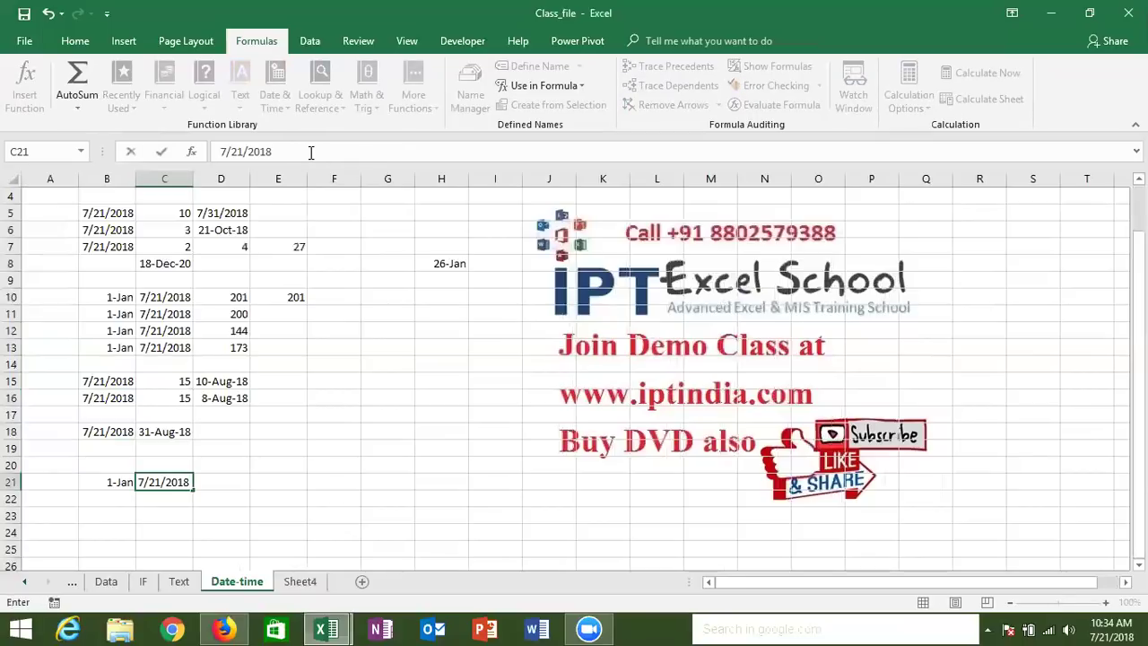
key(Tab)
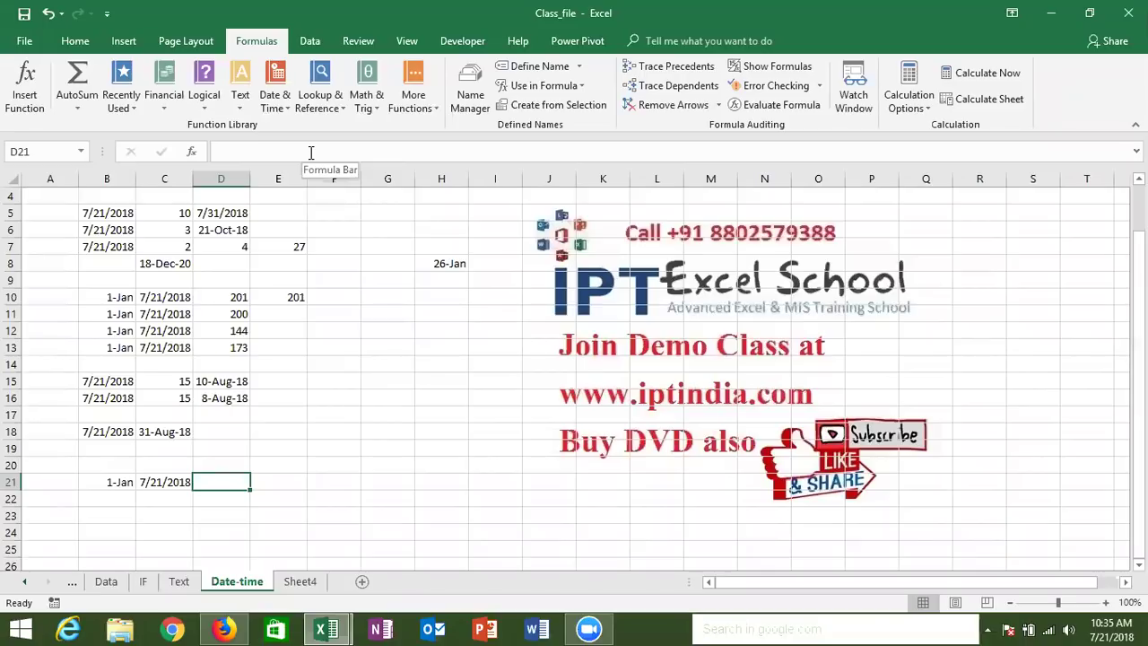
Enter =YEARFRAC(B21,C21) in D21.
text(=)
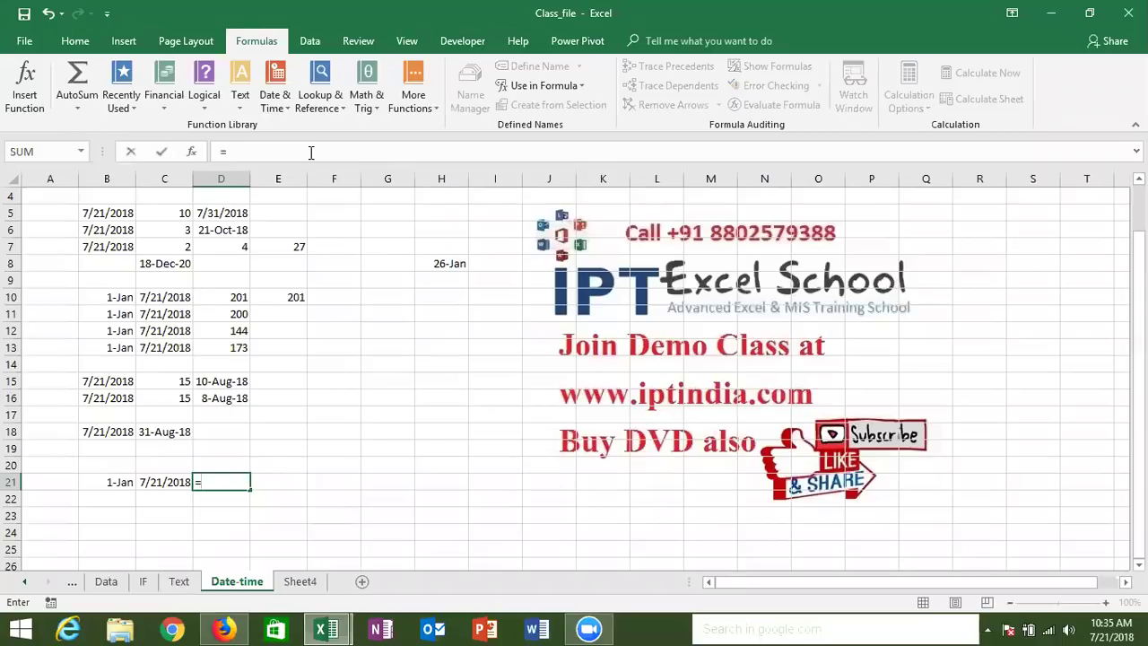
text(yea)
key(Down)
key(Tab)
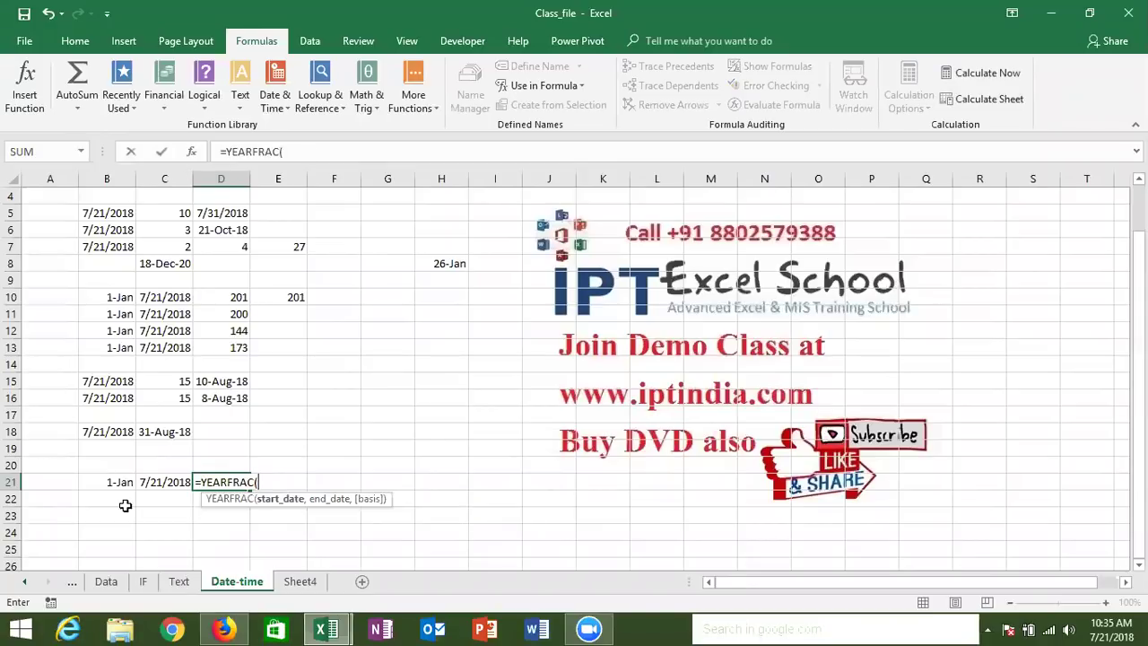
click(120, 481)
text(,)
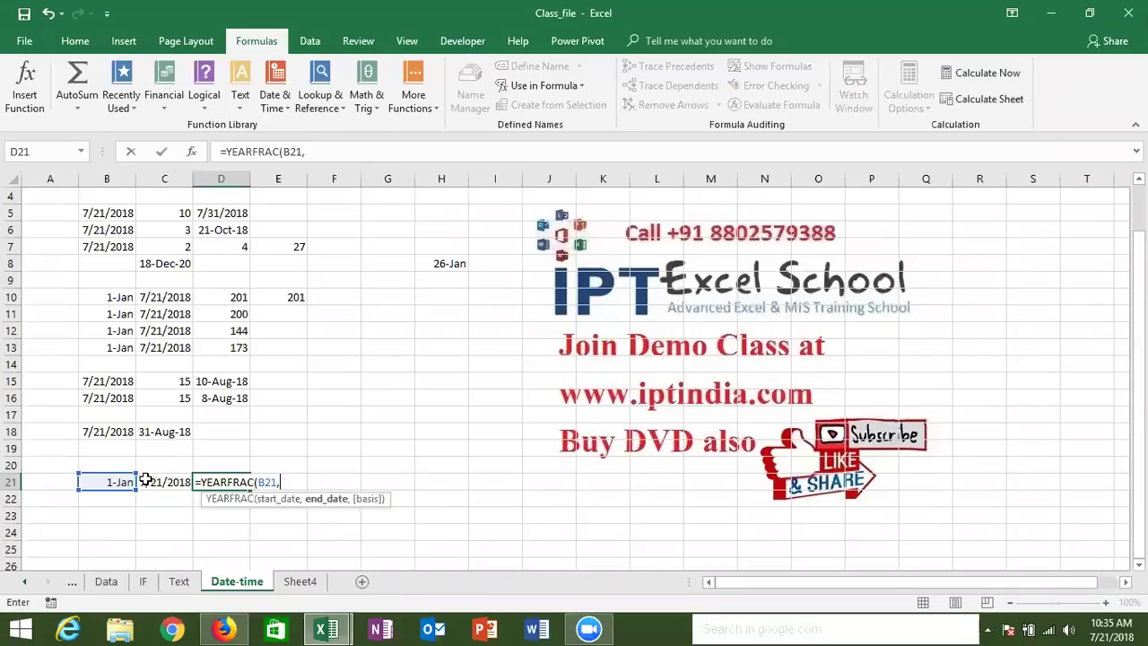
click(159, 483)
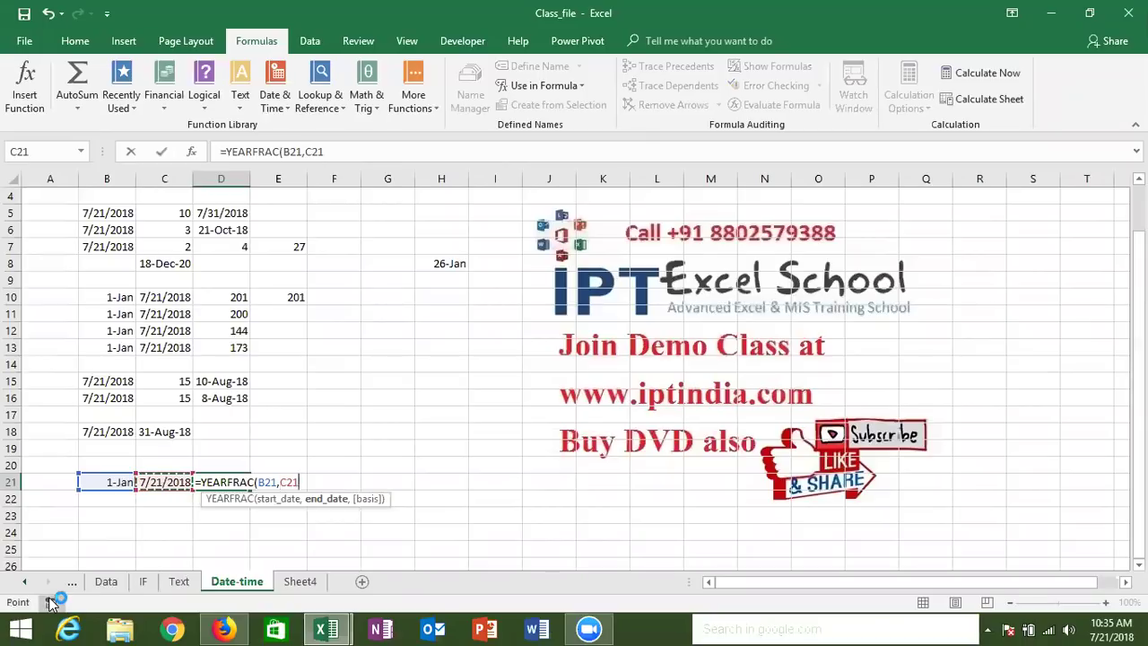
key(Return)
Apply Percent Style to D21 so the year fraction shows 56%.
key(Right)
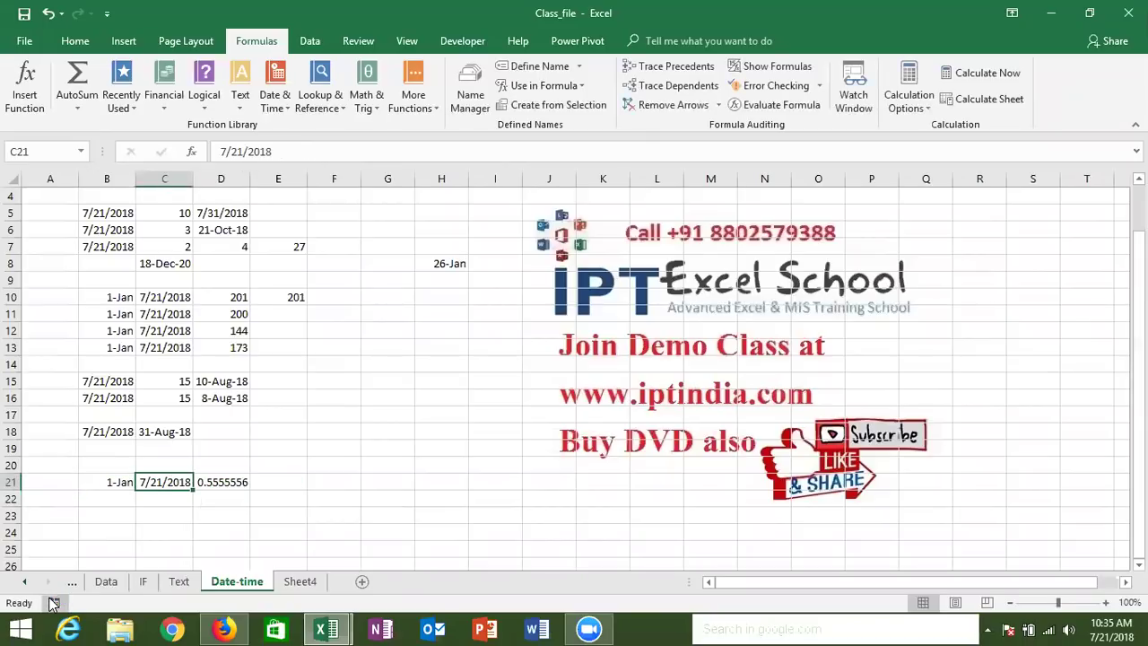
key(Right)
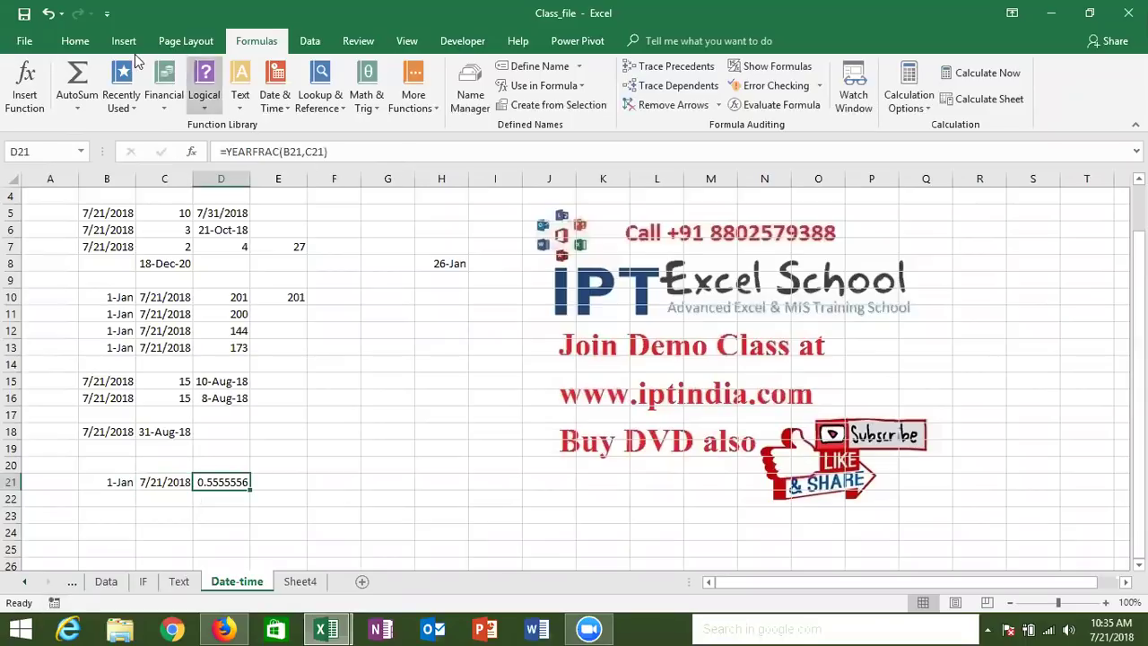
click(88, 43)
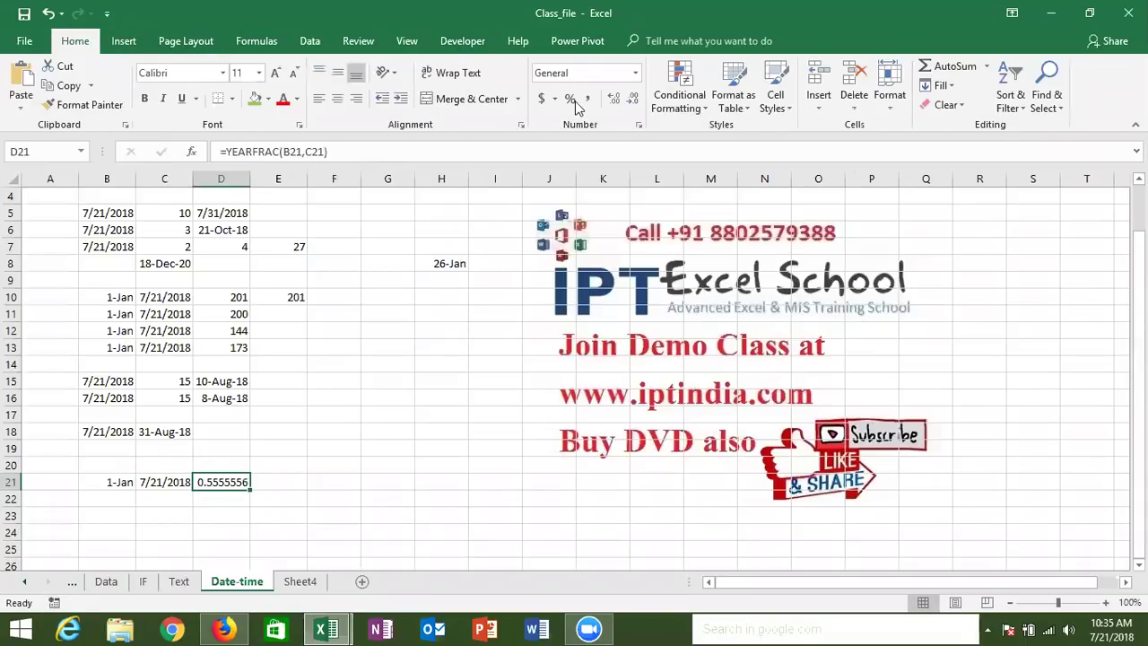
click(571, 100)
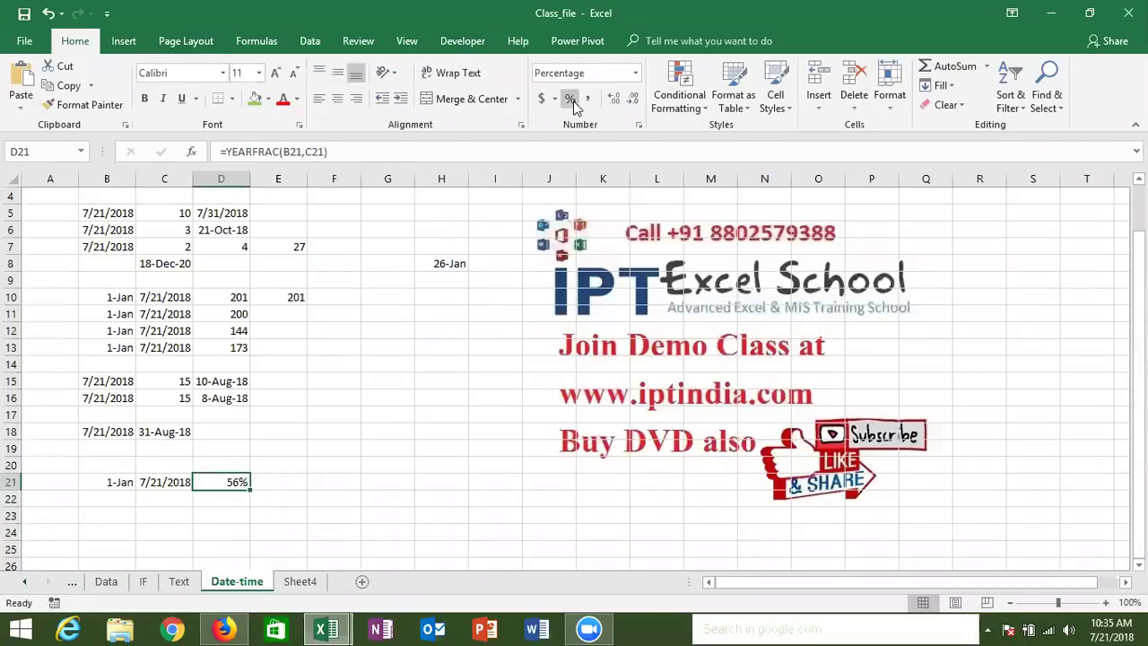
click(292, 464)
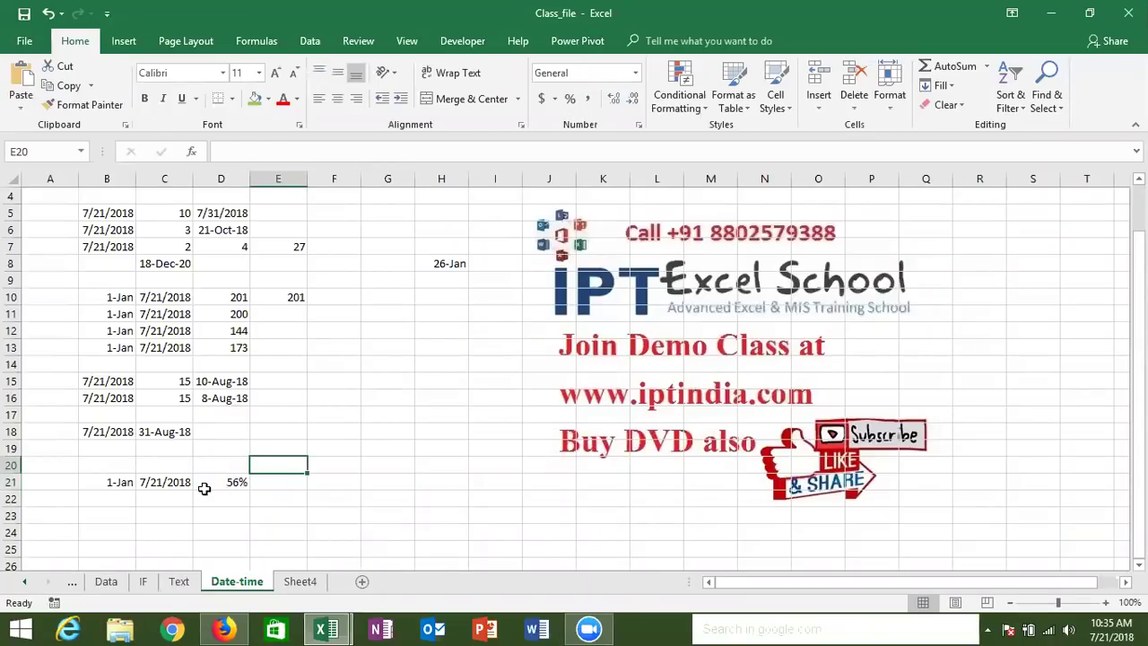
Enter =C21-B21 in E20, giving a day count of 201.
text(=)
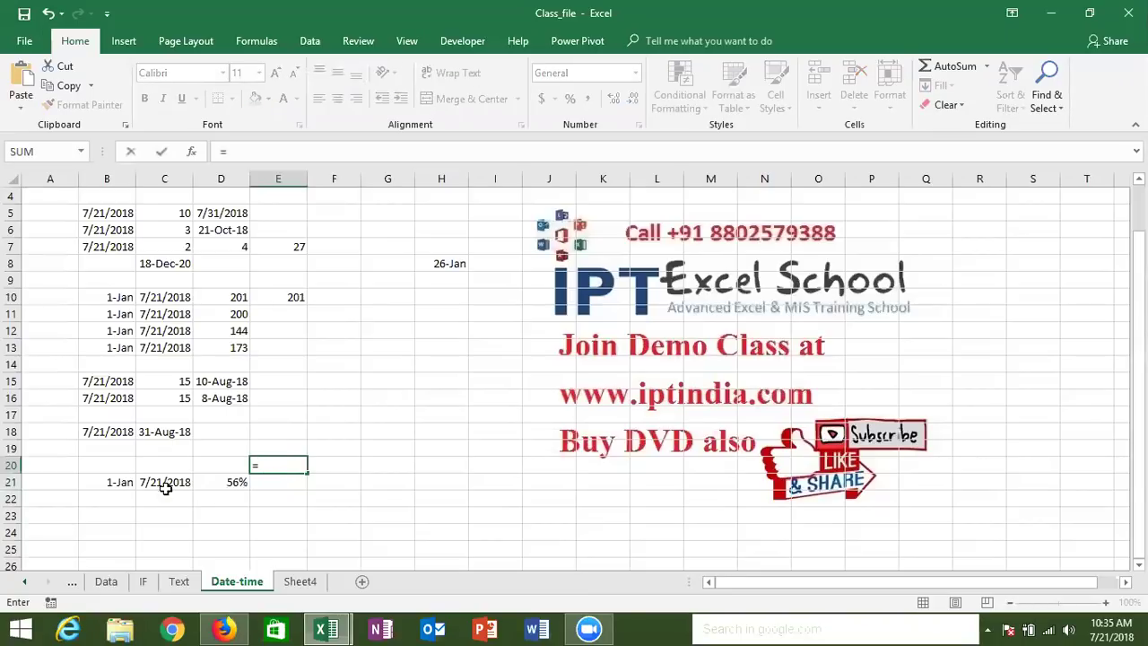
click(160, 482)
text(-)
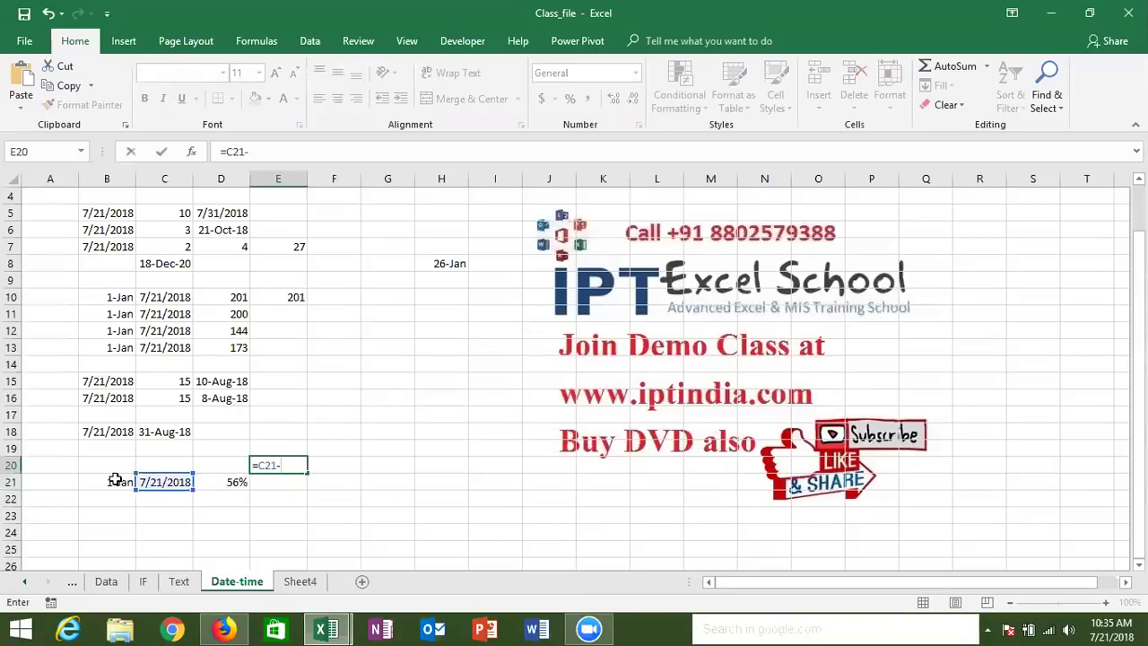
click(116, 481)
key(Return)
key(Up)
Enter =E20/365 in F20 and apply Percent Style, showing 55%.
key(Right)
text(=)
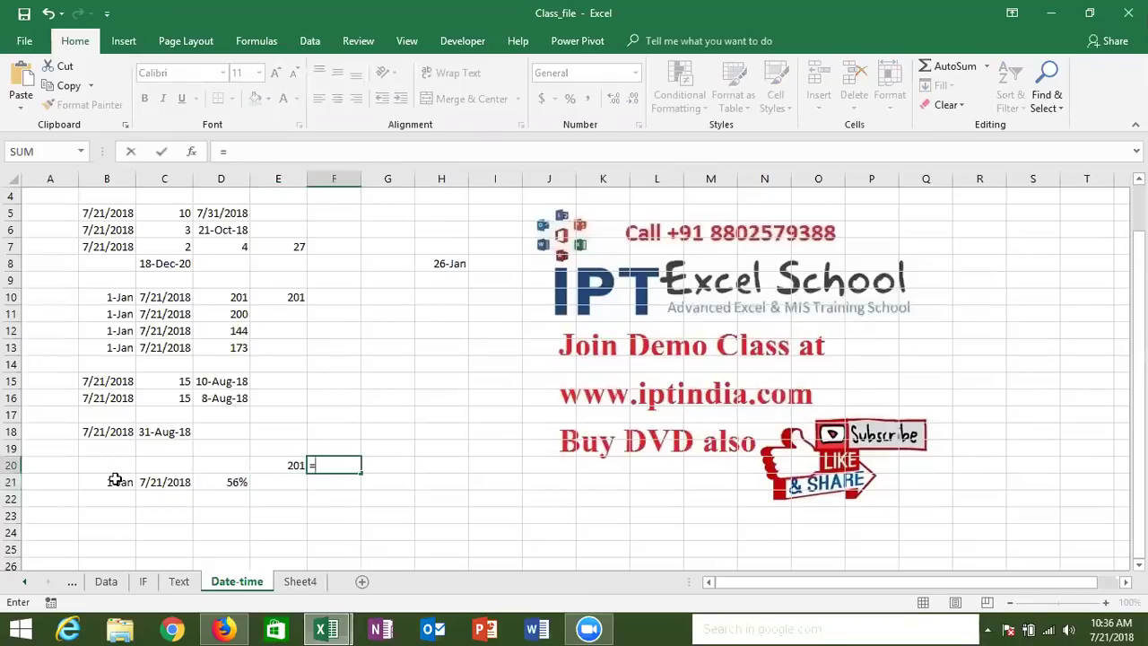
key(Left)
text(/36)
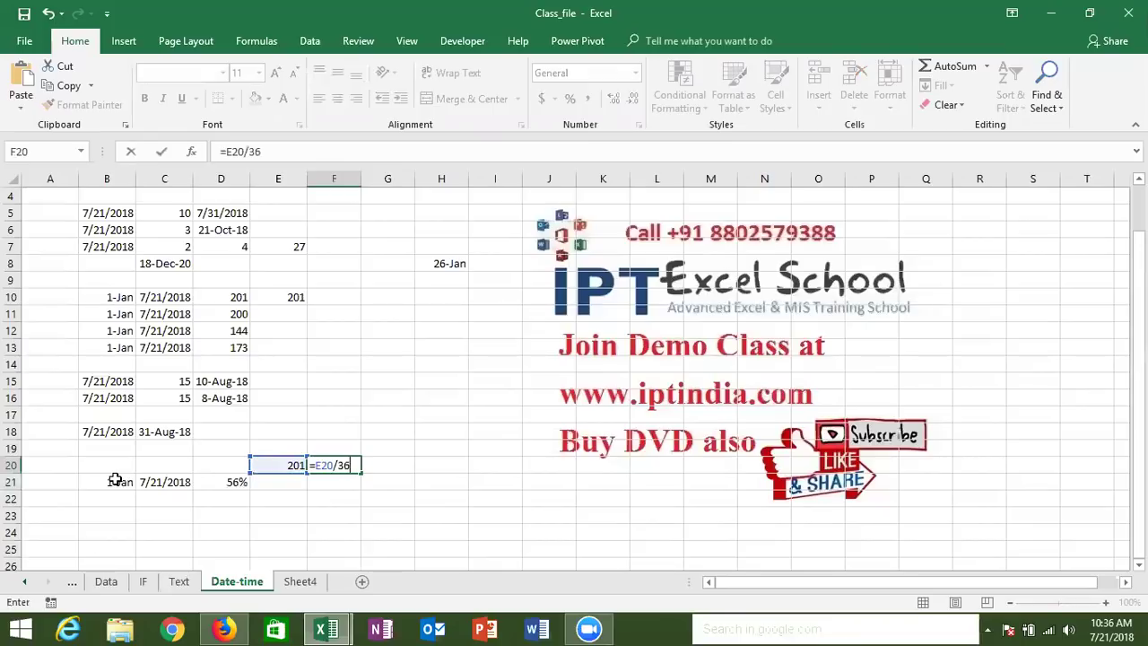
text(5)
key(Return)
text(1)
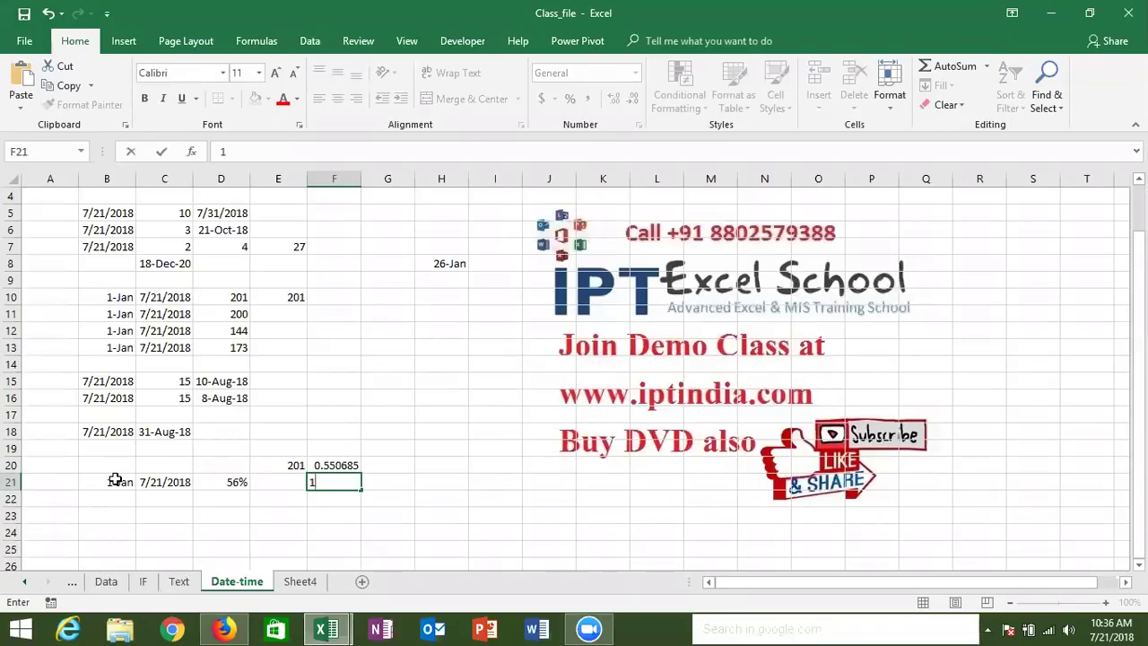
key(Escape)
key(Up)
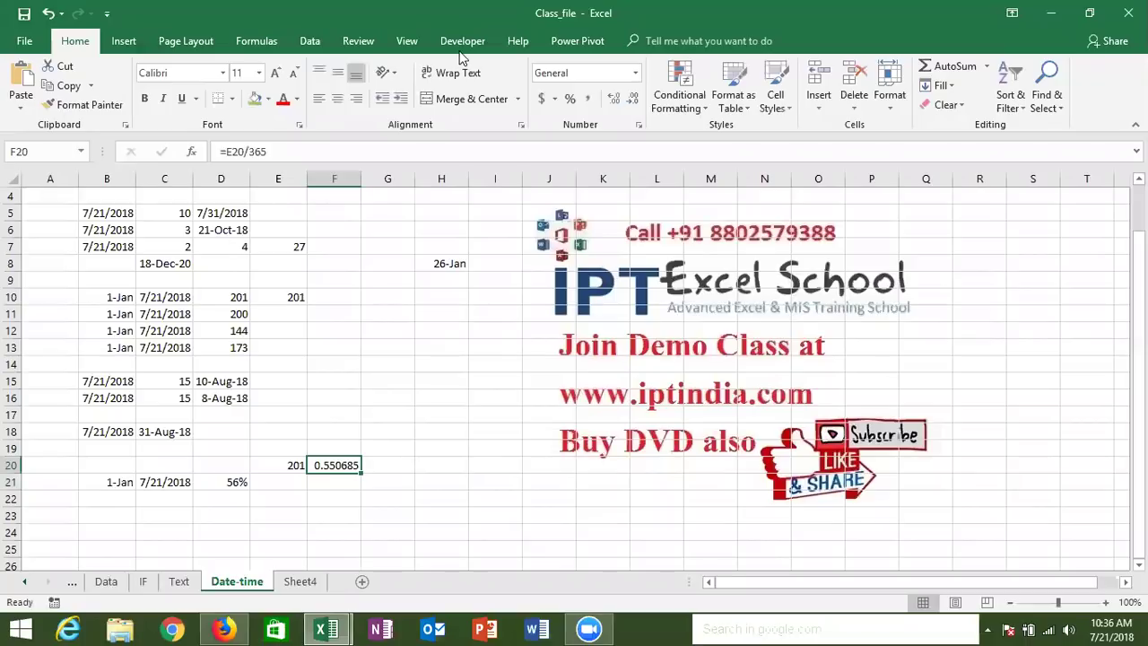
click(569, 100)
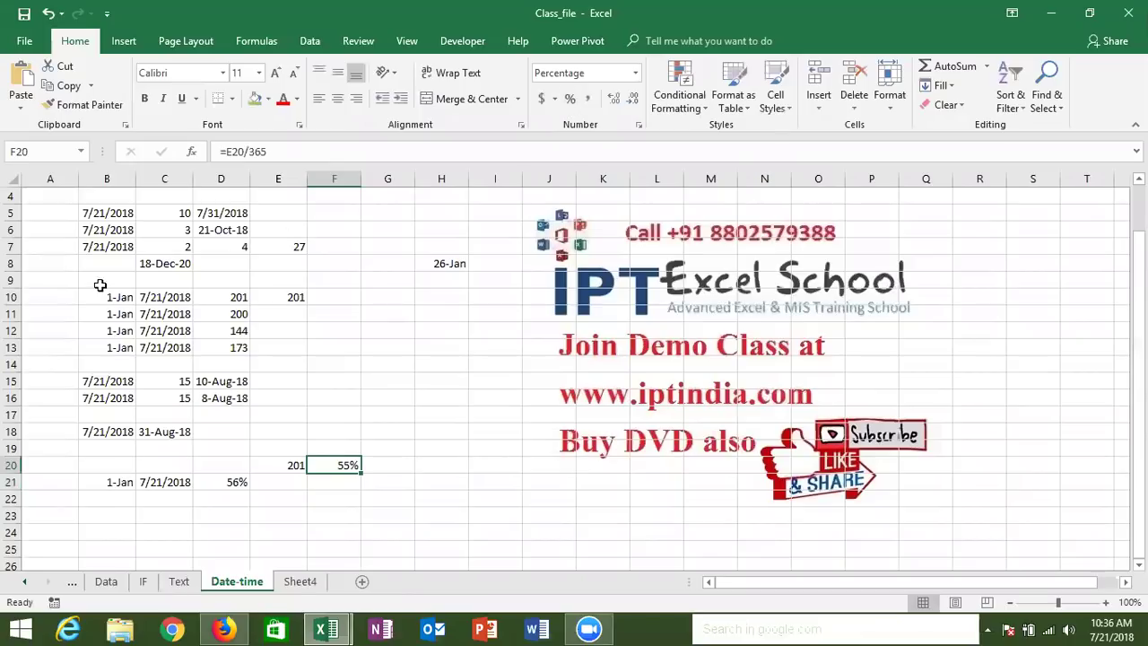
click(100, 510)
key(Return)
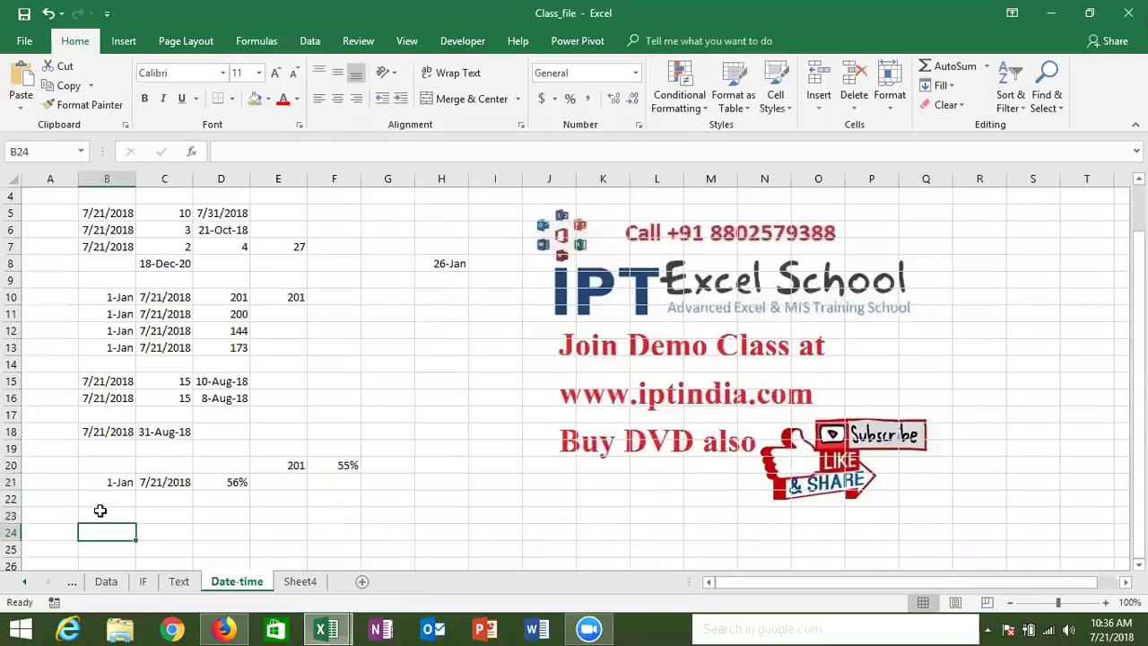
Review the =YEARFRAC(B21,C21) formula in D21 without changing it.
double_click(211, 481)
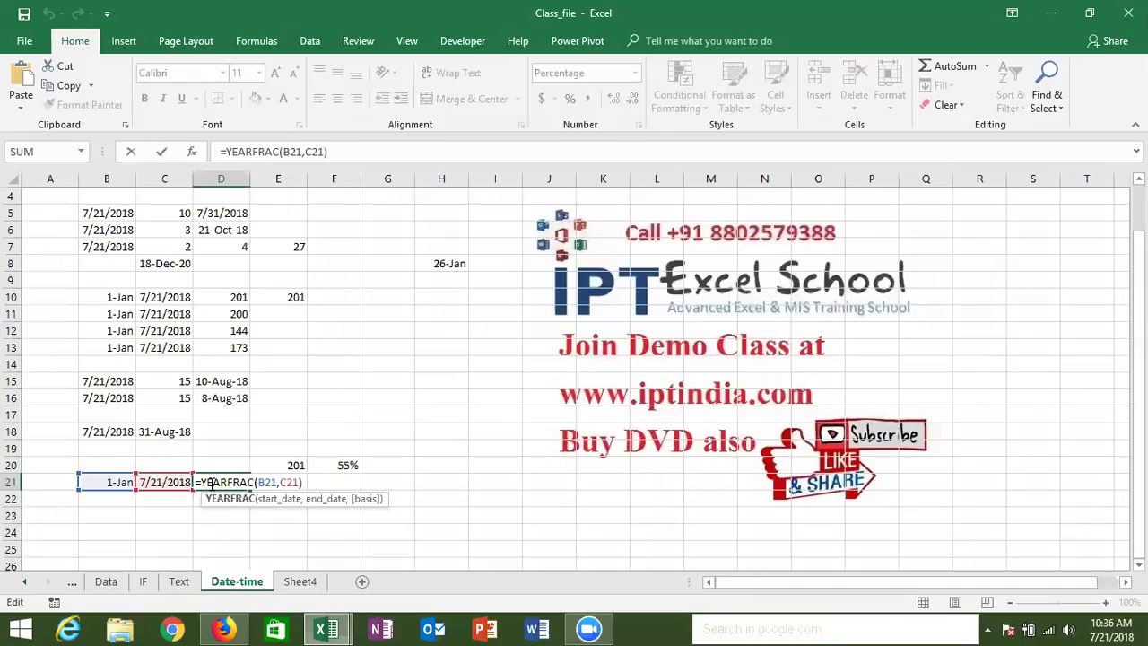
key(ctrl+Return)
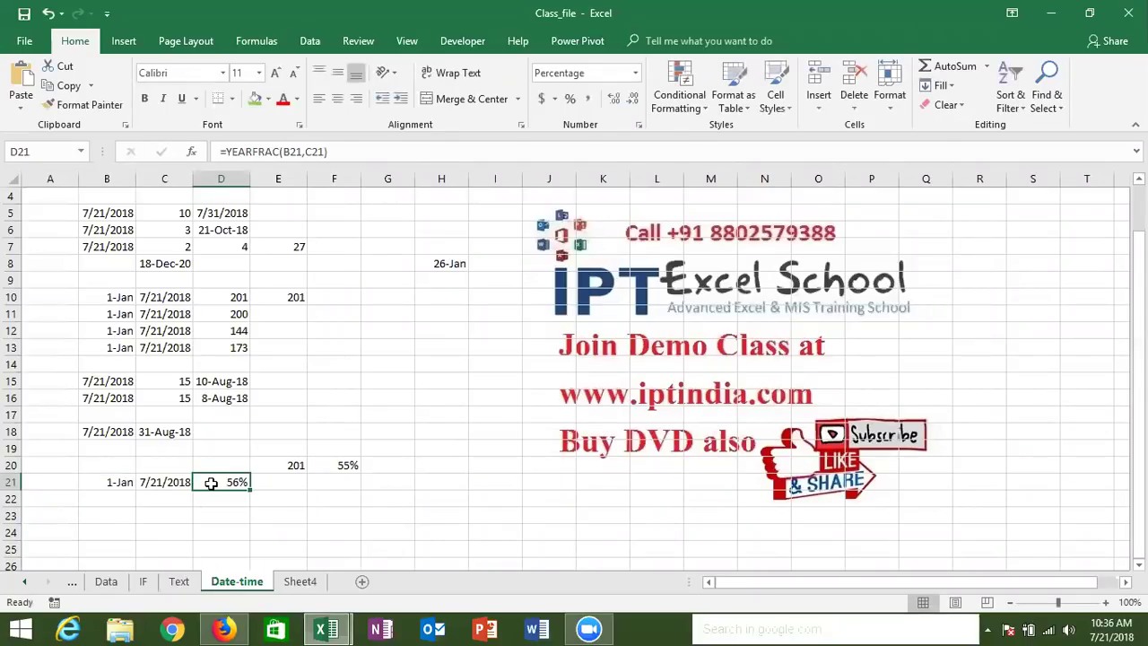
key(Down)
key(Down)
key(Down)
key(Down)
key(Down)
key(Down)
key(Down)
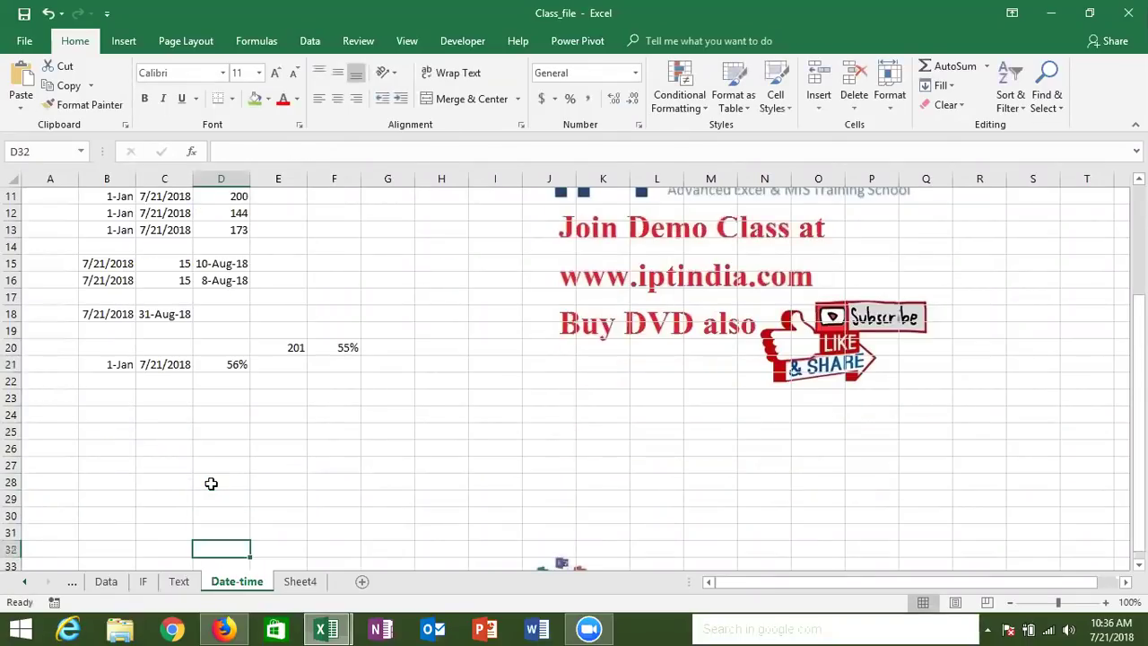
key(Left)
key(Left)
key(Up)
key(Up)
key(Up)
key(Up)
key(Up)
key(Up)
key(Up)
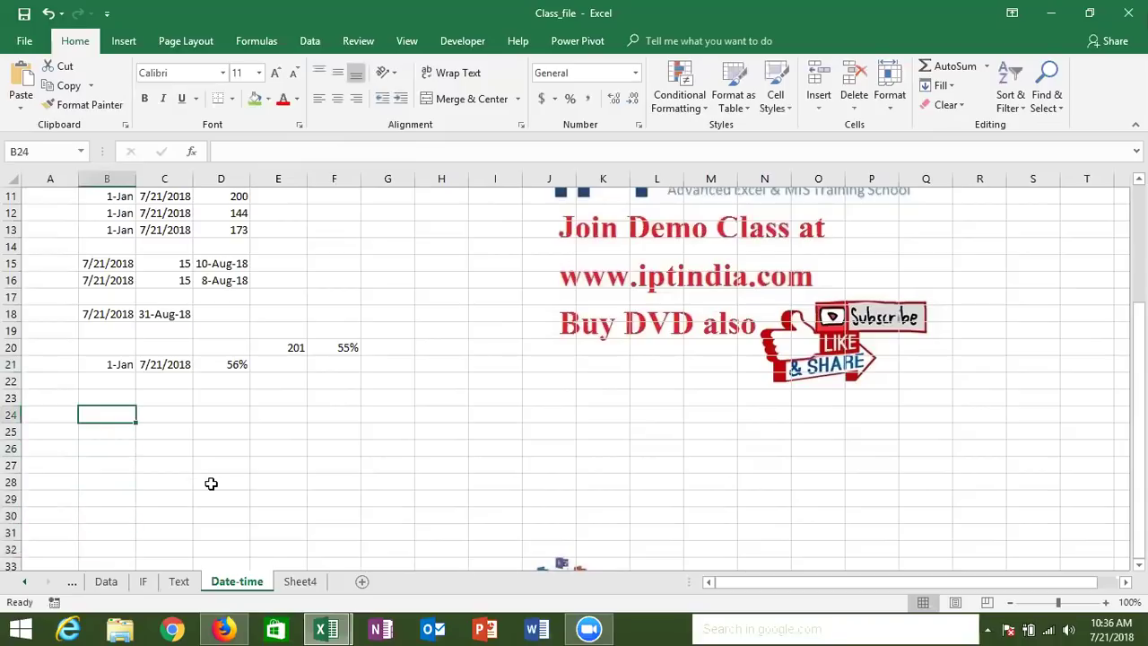
Enter the time 10:20:30 in B24, displayed as 10:20.
text(10:)
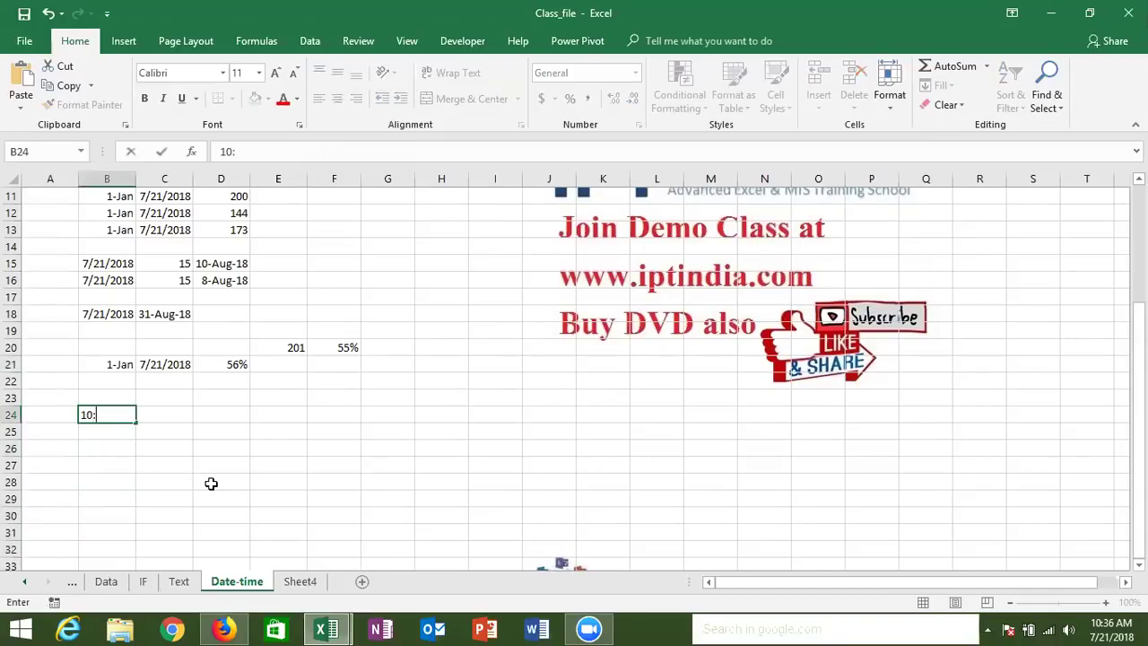
text(20)
key(ctrl+Return)
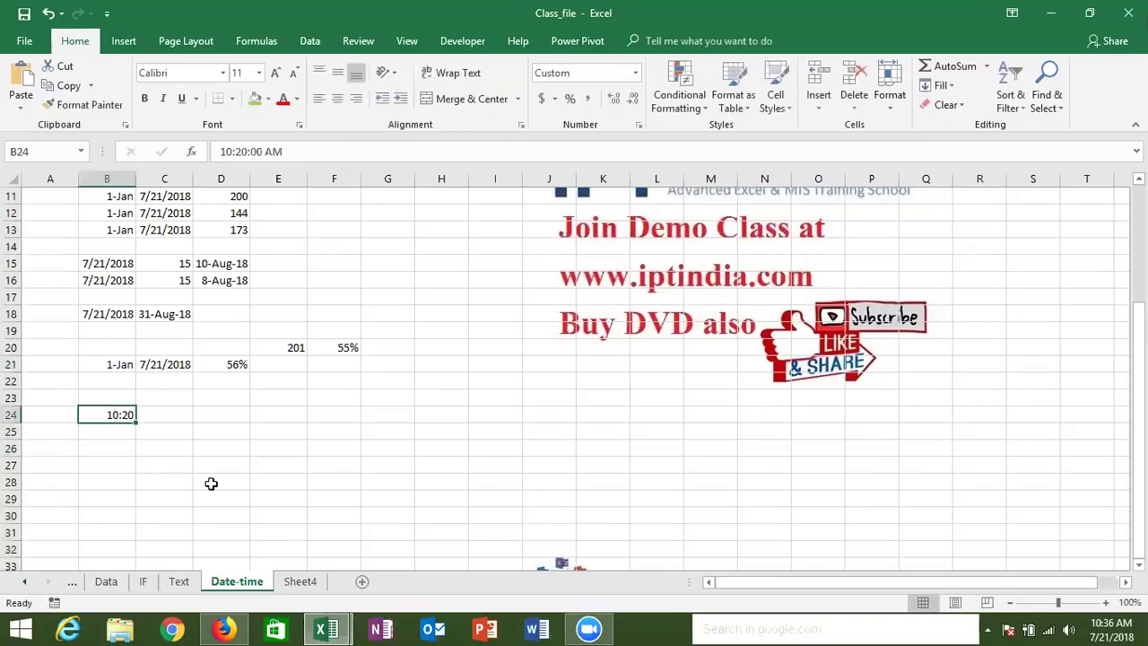
text(10:20:30)
key(Return)
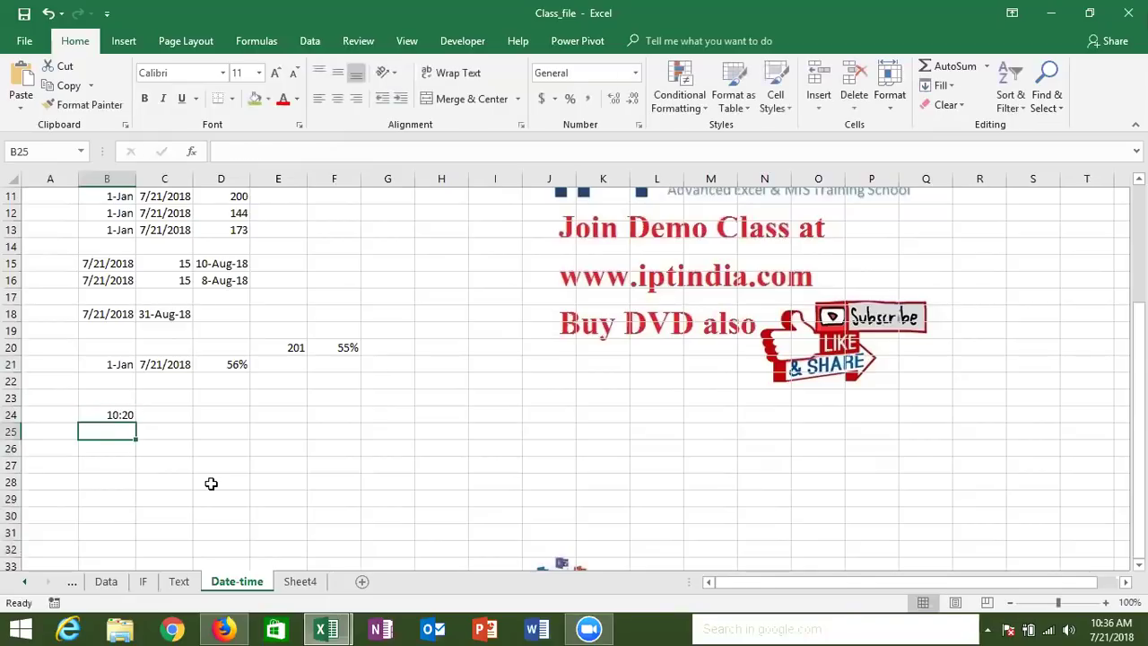
key(Up)
key(Right)
text(=)
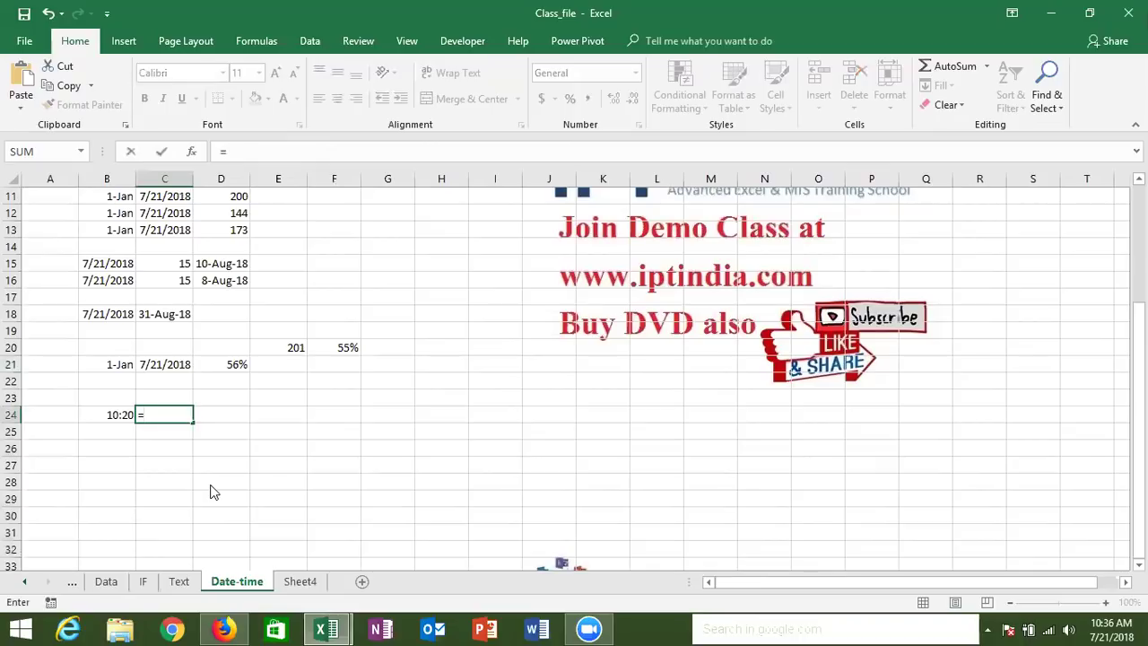
text(hou)
Extract B24's hour and minute into C24 and D24 with =HOUR(B24) and =MINUTE(B24).
key(Tab)
key(Left)
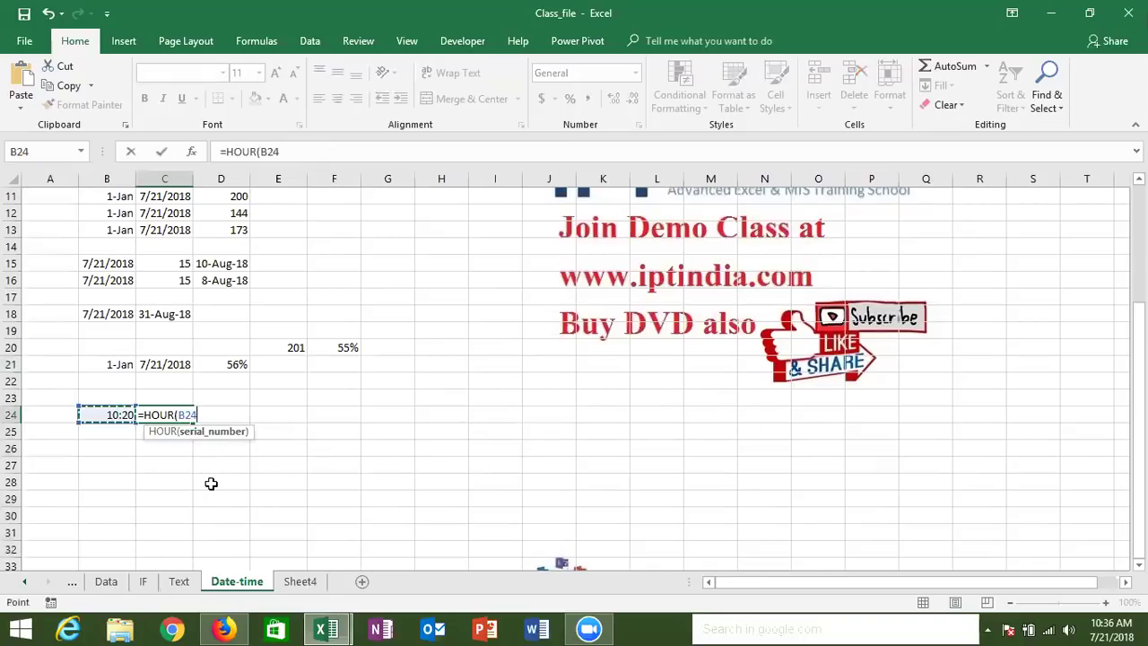
key(Return)
key(Up)
key(Right)
text(=)
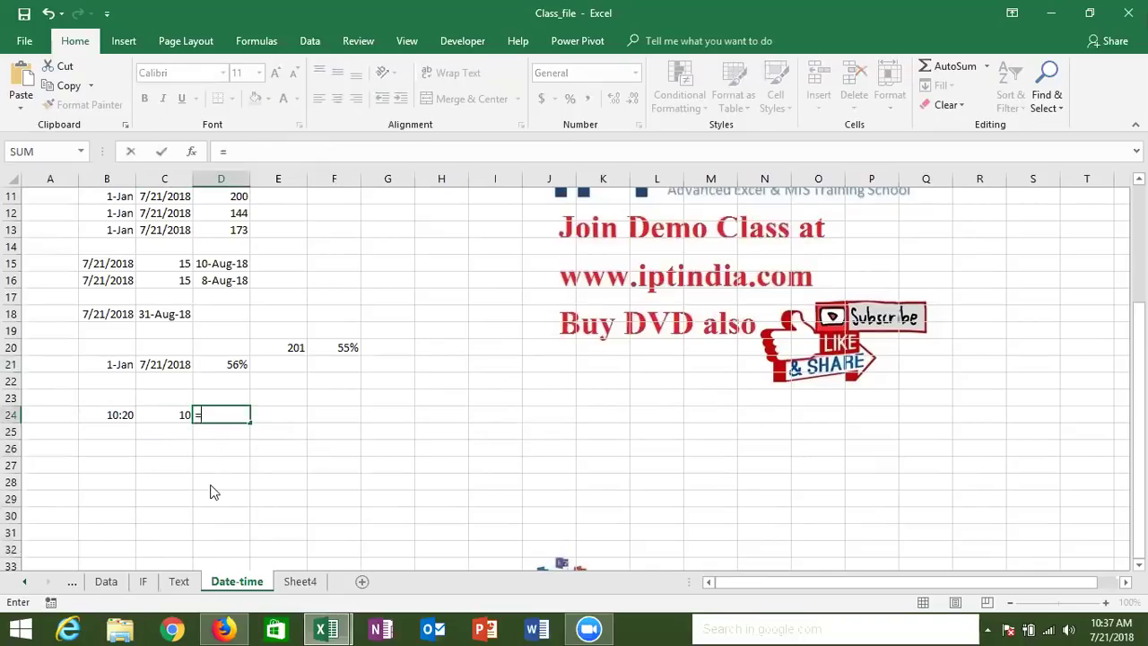
text(min)
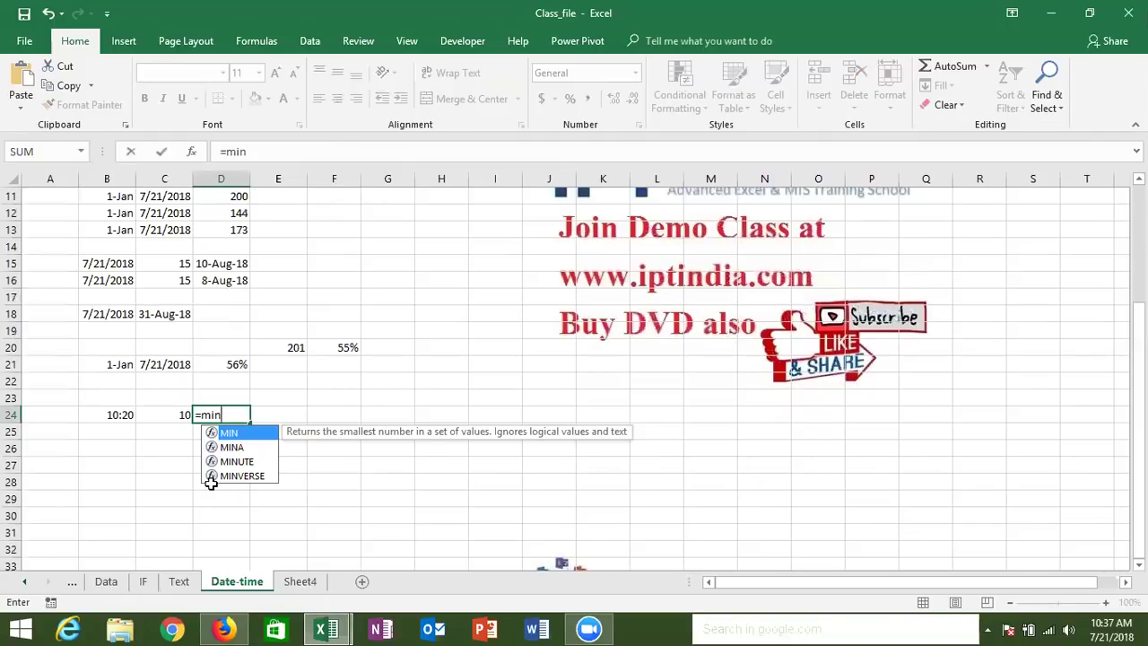
key(Down)
key(Down)
key(Tab)
click(123, 415)
key(Return)
Extract B24's seconds into E24 with =SECOND(B24), giving 30.
key(Right)
key(Up)
text(=se)
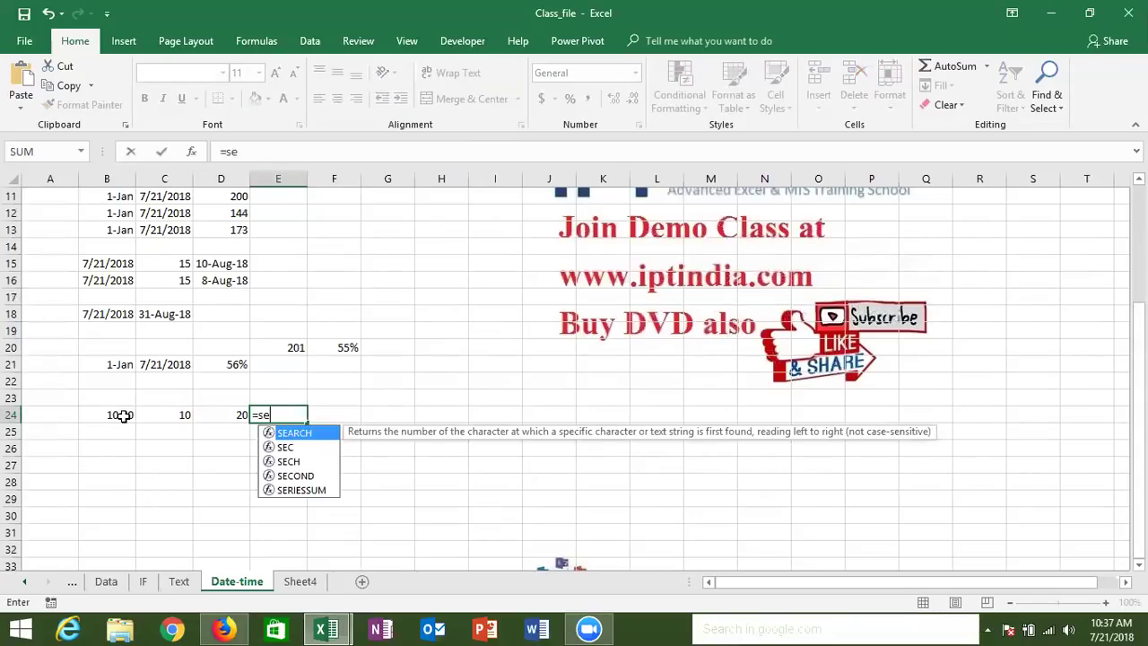
key(Down)
key(Down)
key(Down)
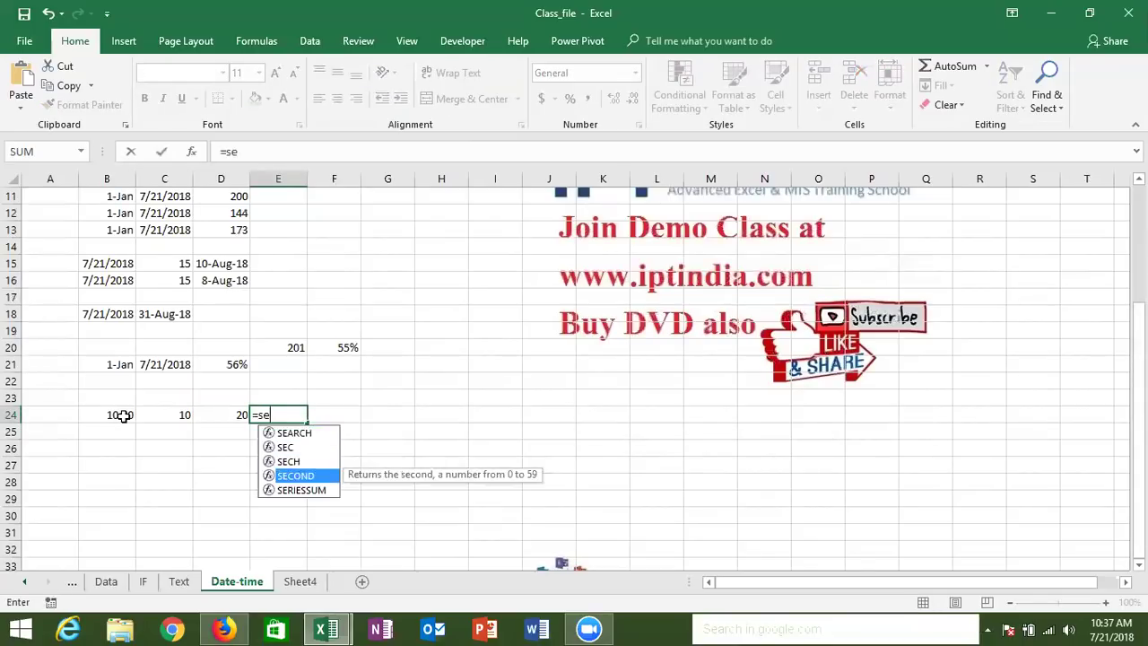
key(Tab)
click(95, 414)
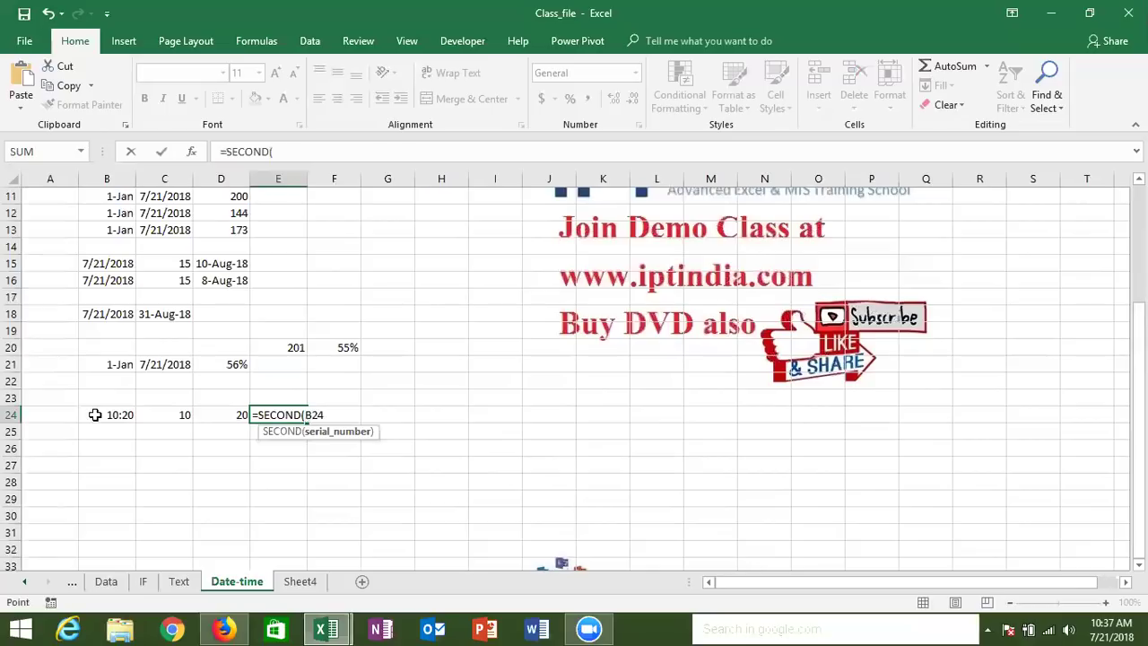
key(Tab)
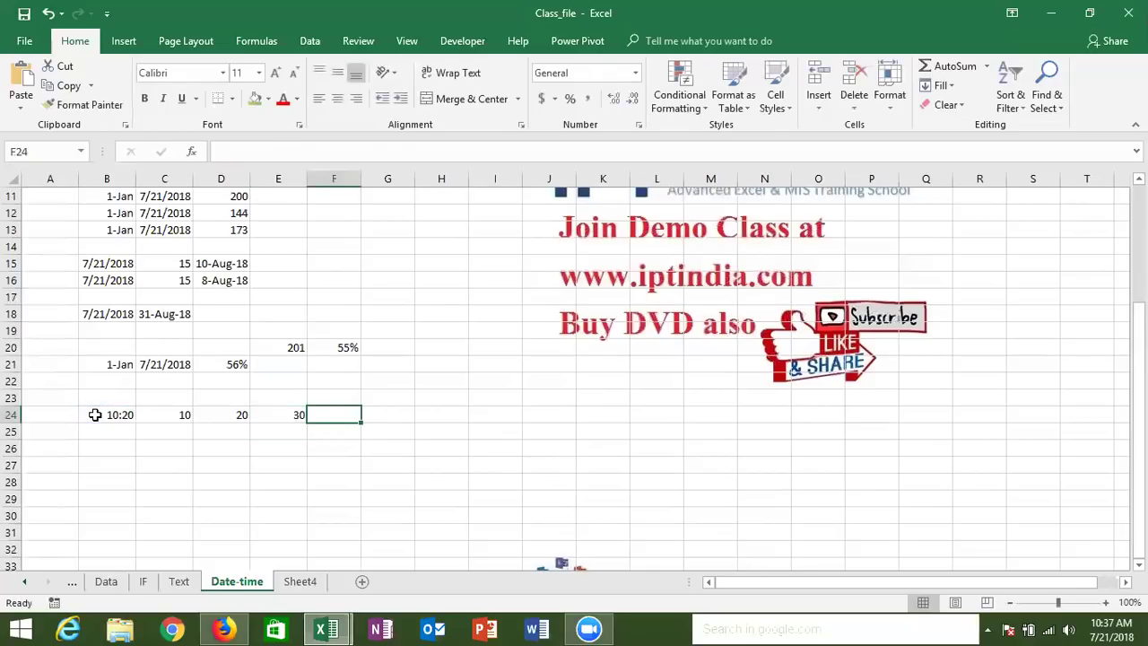
Rebuild the time in F24 with =TIME(C24,D24,E24), showing 10:20 AM.
text(=tim)
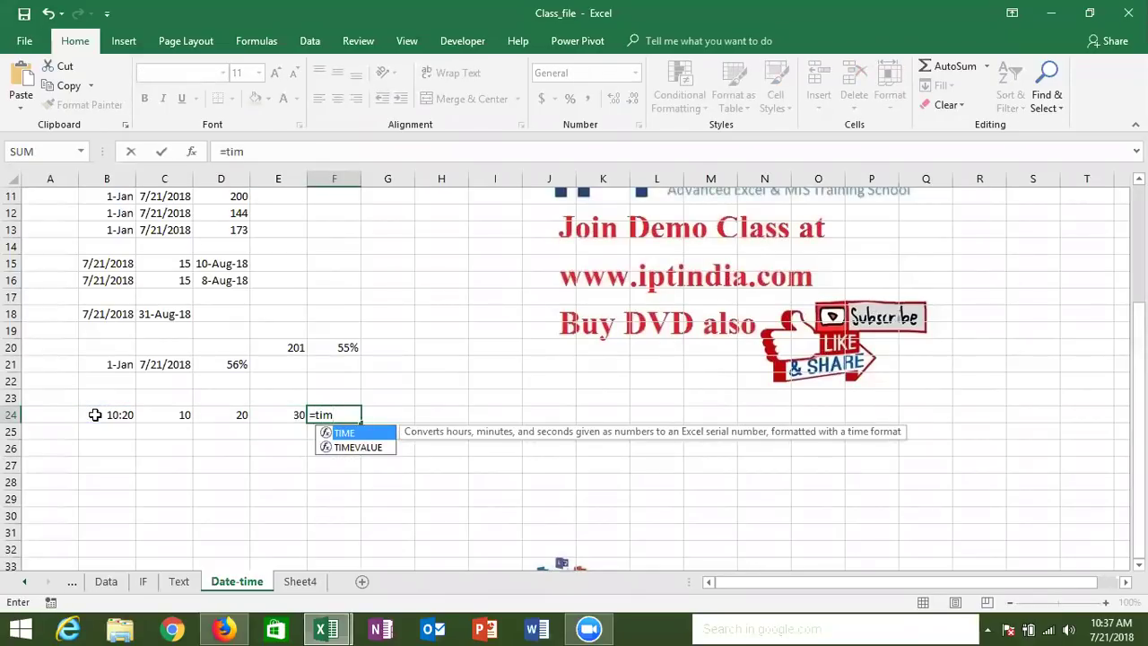
key(Tab)
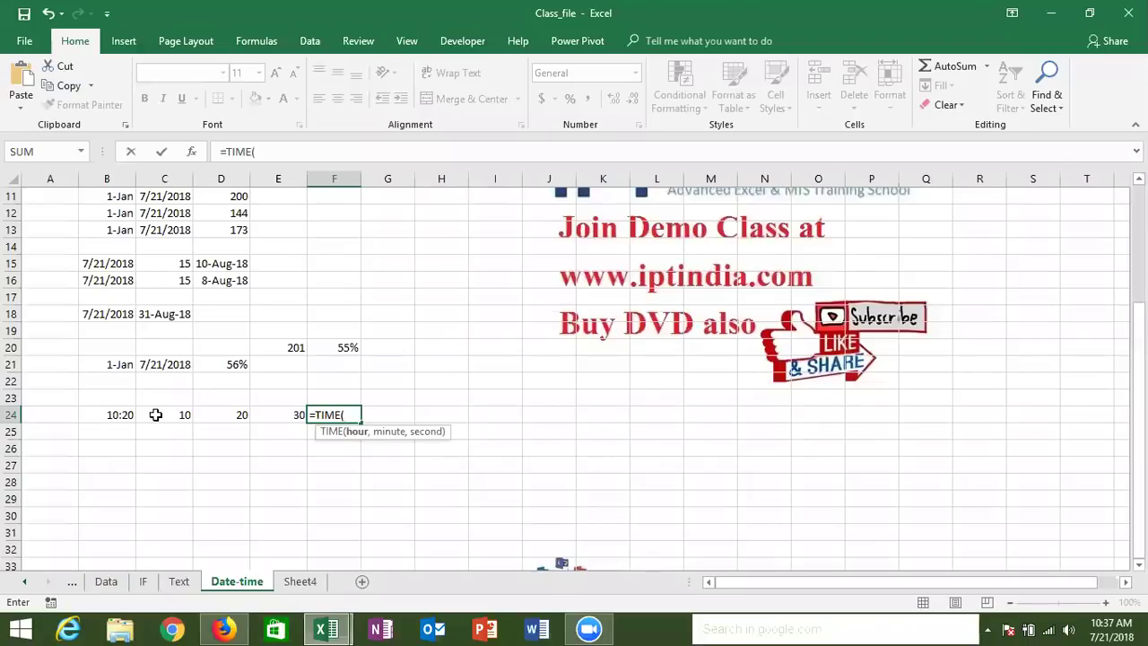
click(156, 414)
text(,)
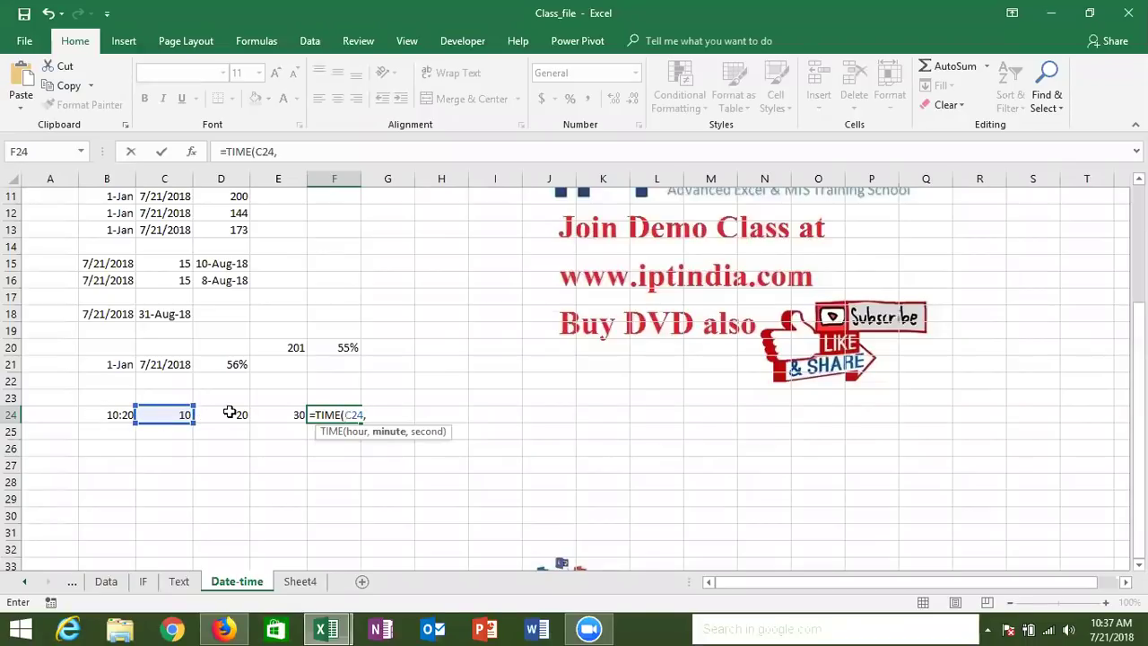
click(231, 415)
text(,)
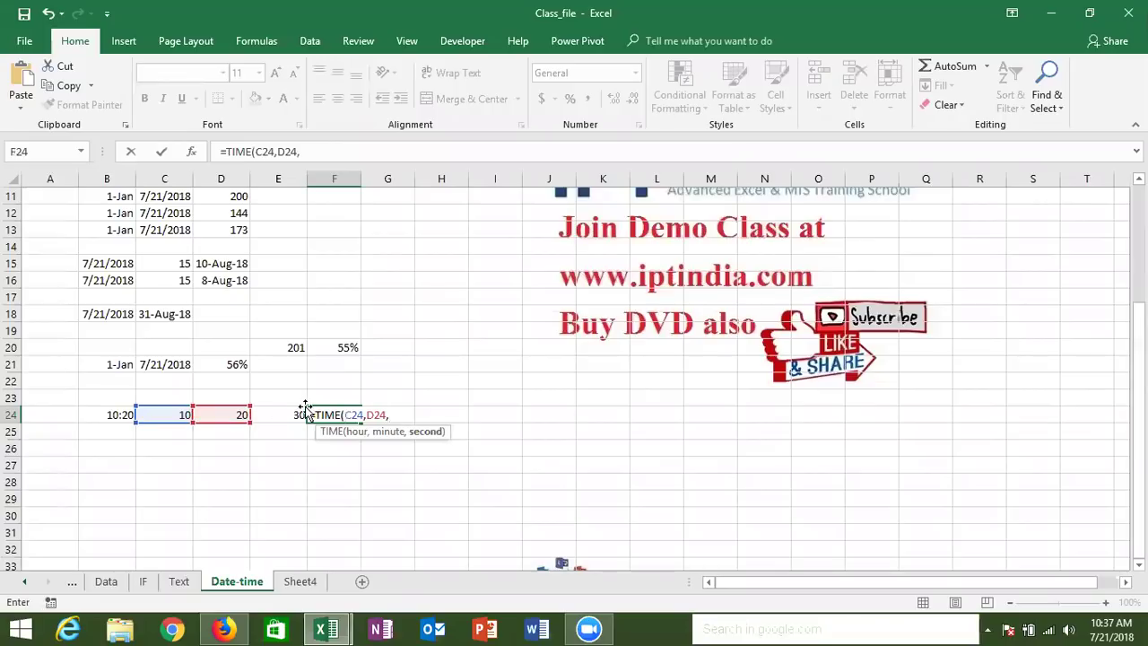
click(294, 414)
key(Return)
key(Up)
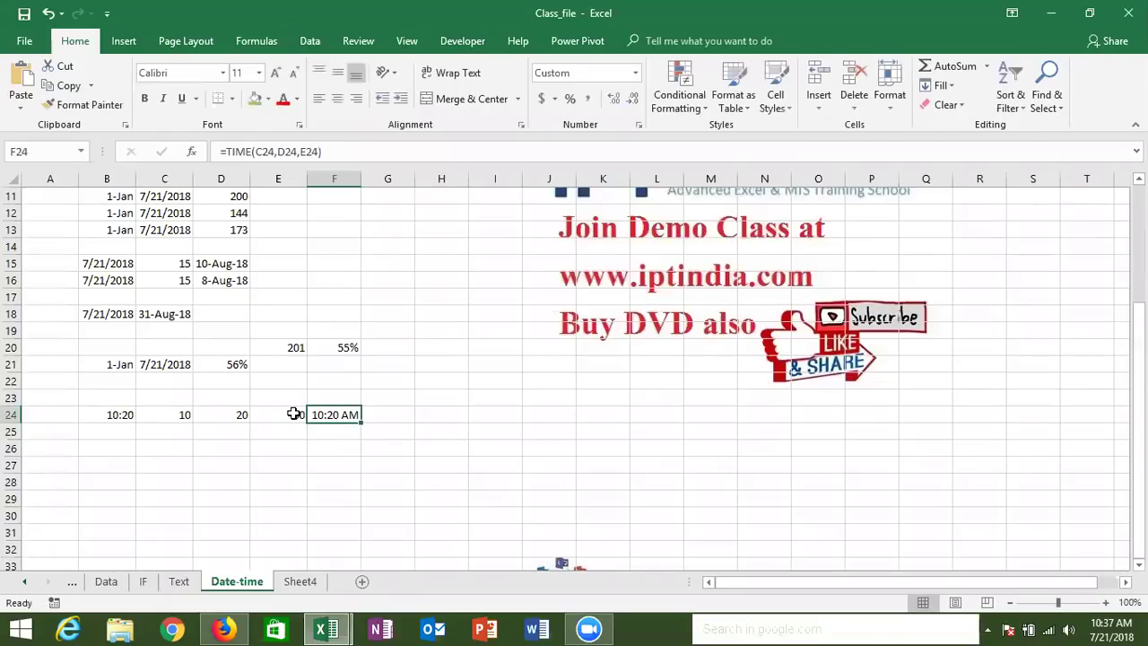
click(115, 455)
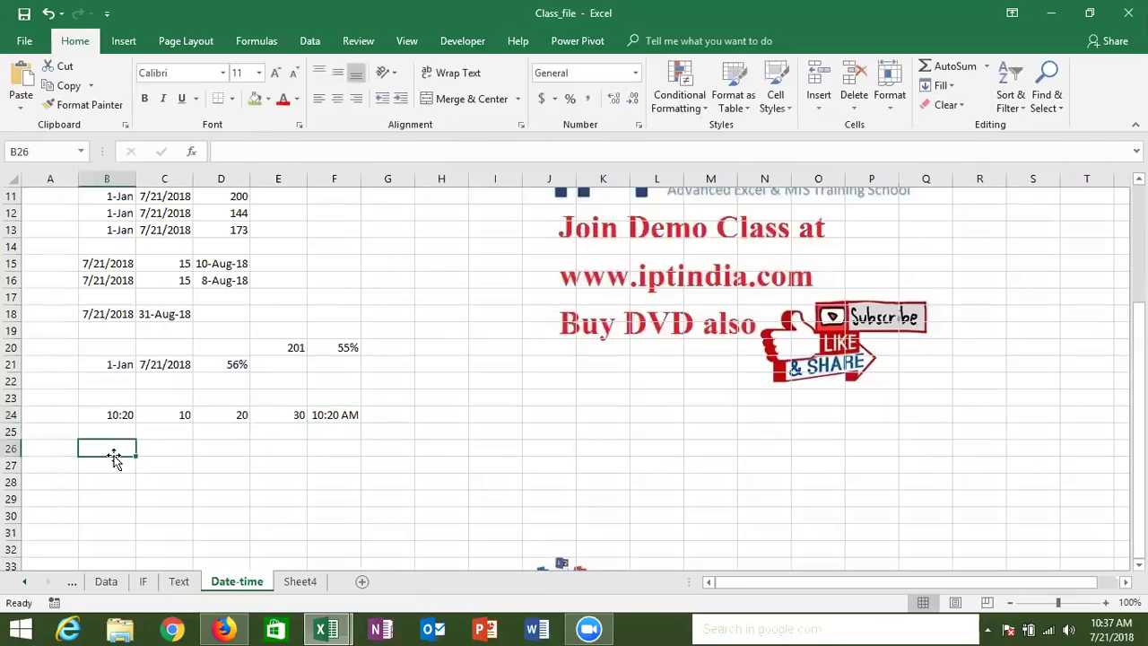
Enter 10:20 in B26 and 0:30 in C26, and add them with =B26+C26 in D26.
text(10:)
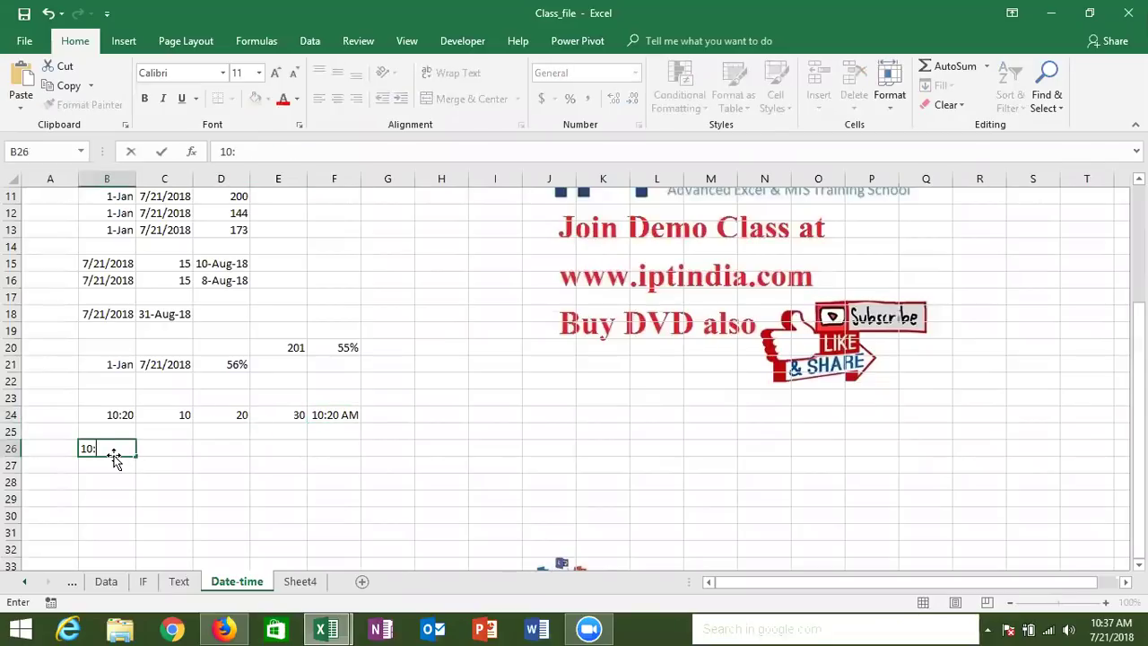
text(20)
key(Tab)
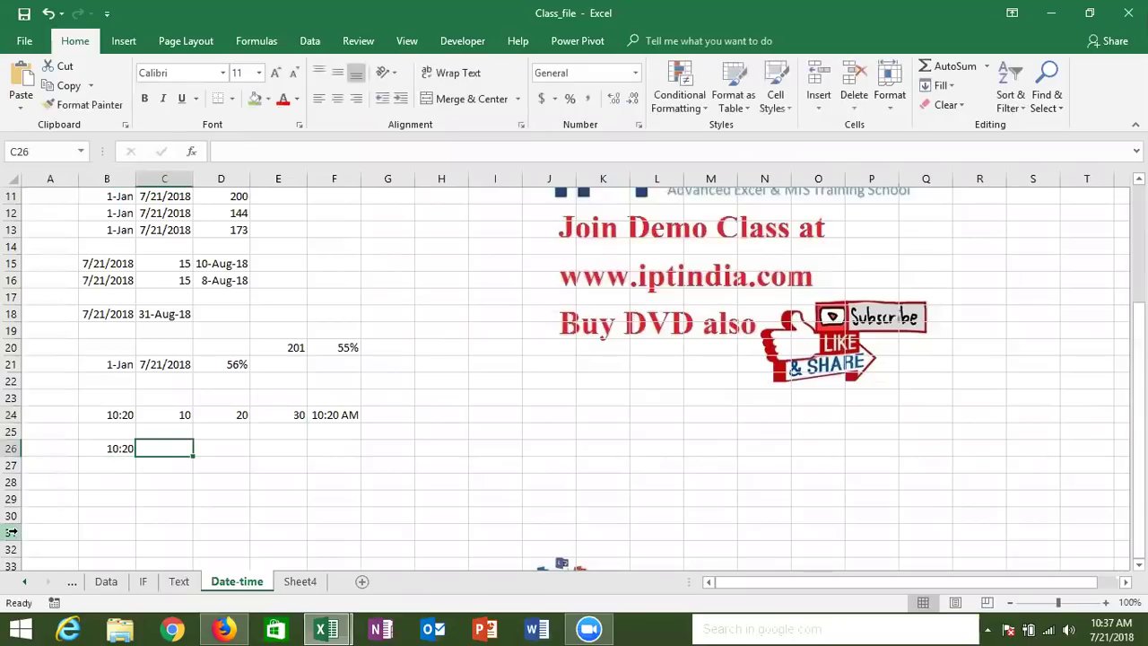
text(0:30)
key(Tab)
text(=)
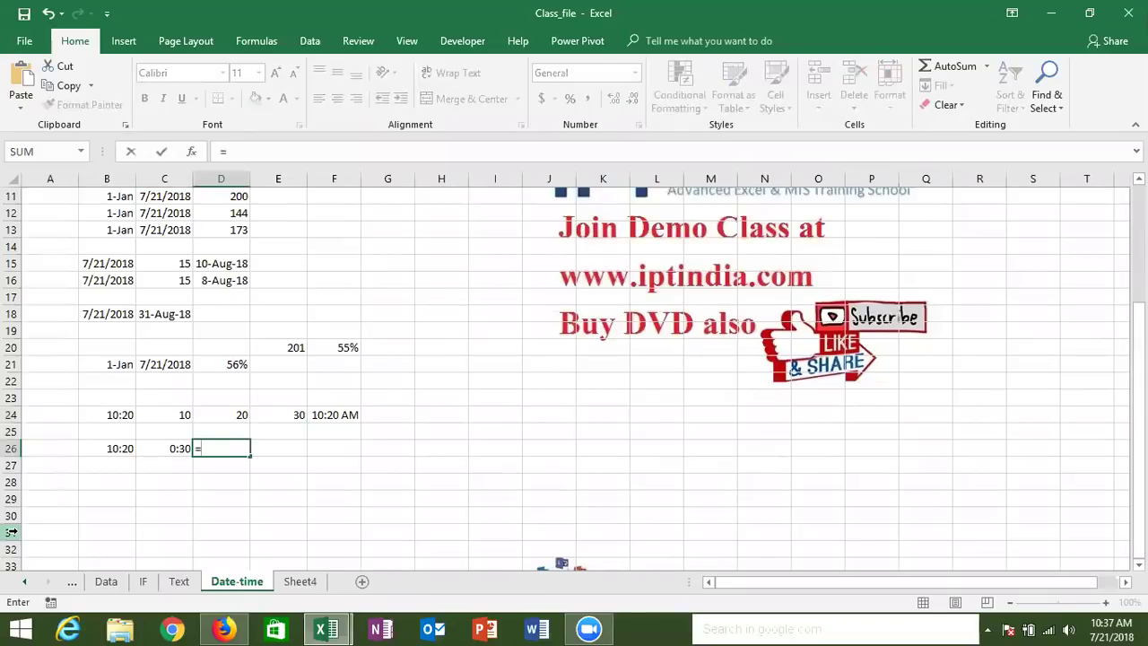
key(Left)
key(Left)
text(+)
key(Left)
key(Return)
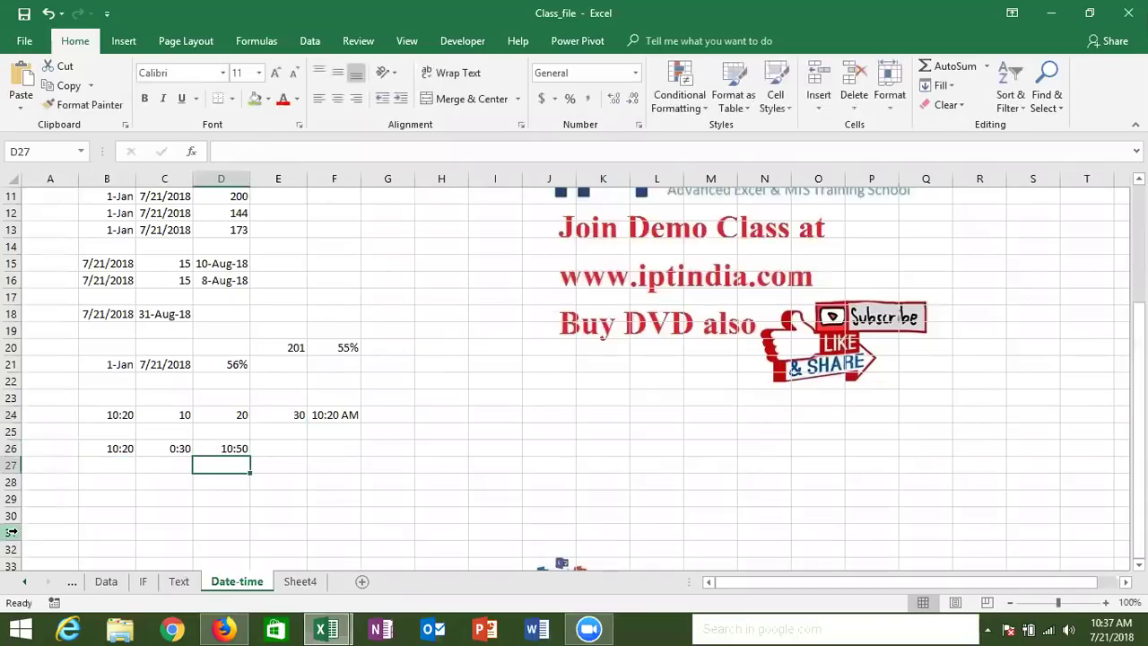
Enter 10:20 in B27 and 30 in C27.
key(Left)
key(Left)
text(10:20)
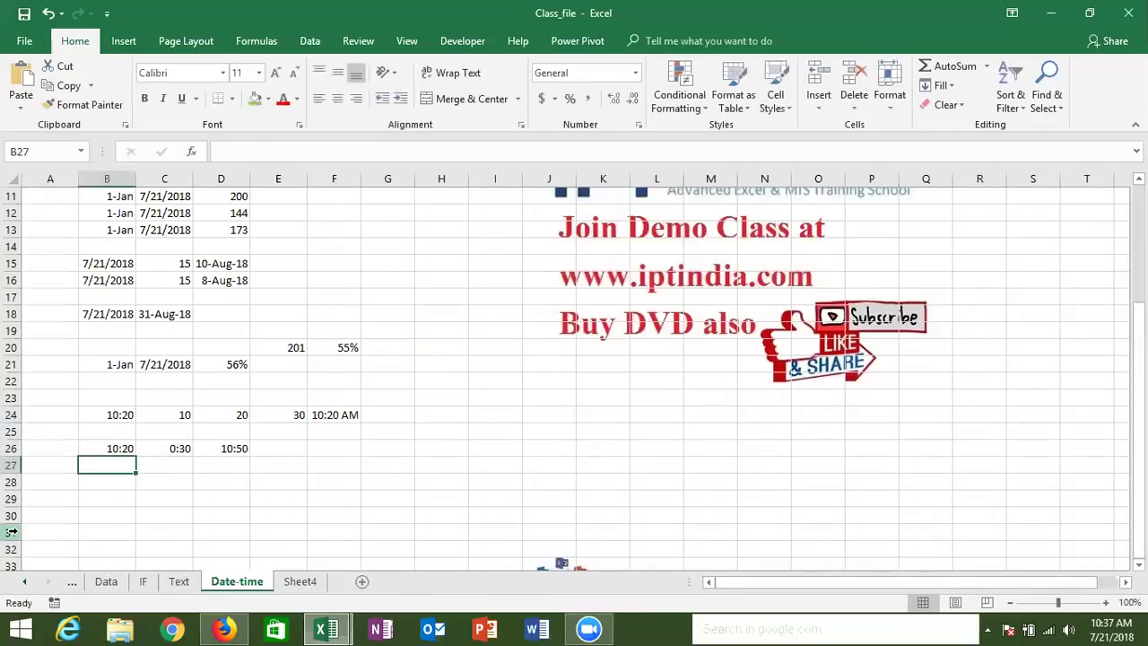
key(Tab)
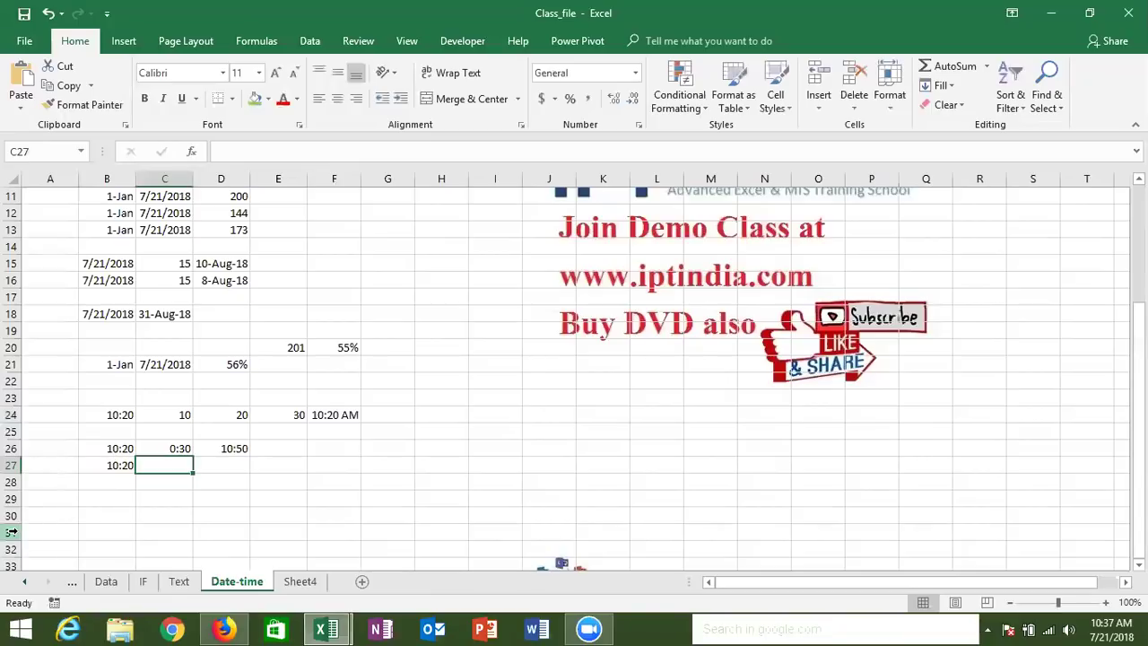
text(30)
key(Tab)
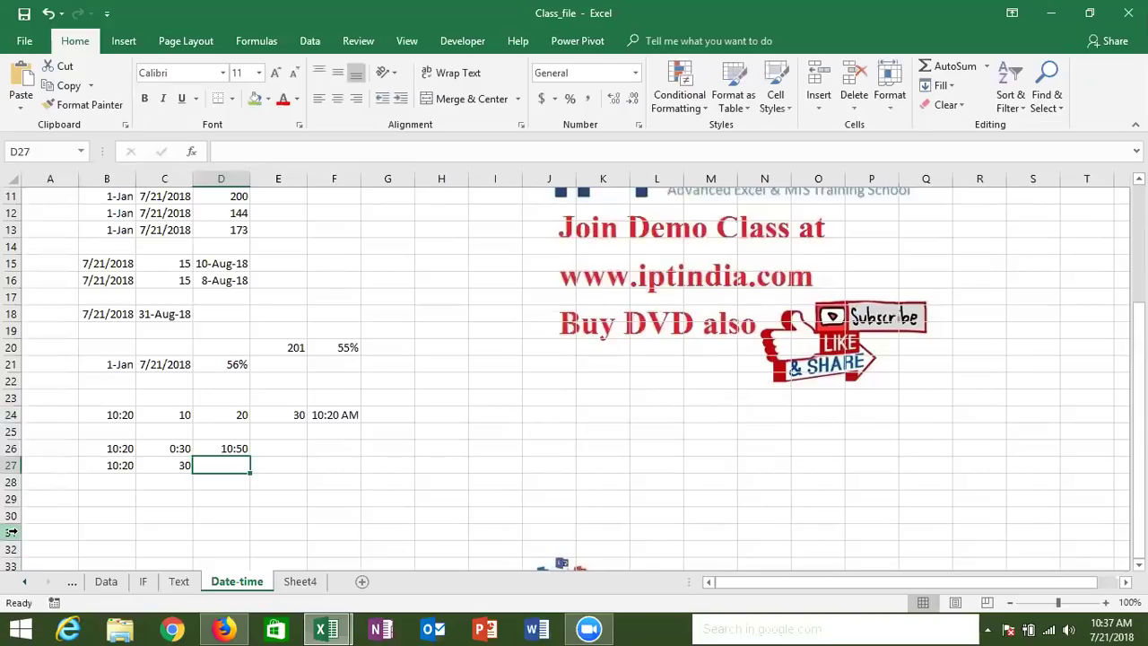
Enter =B27+TIME(0,30,0) in D27 so it adds 30 minutes to 10:20, showing 10:50.
text(=)
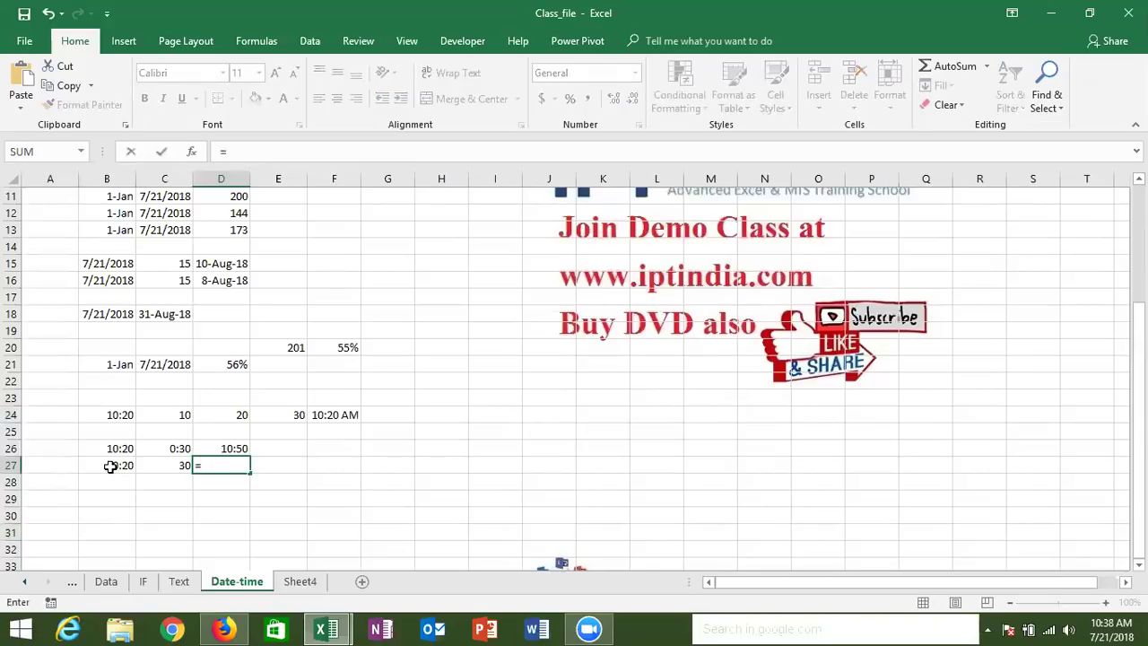
click(110, 466)
text(+t)
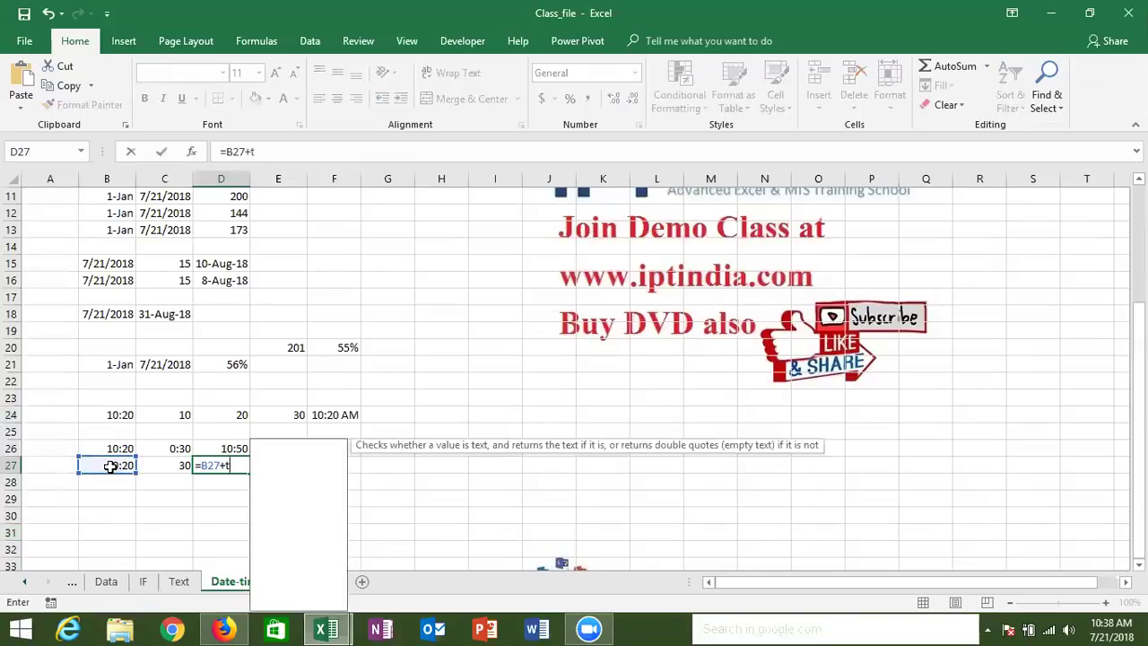
text(im)
key(Tab)
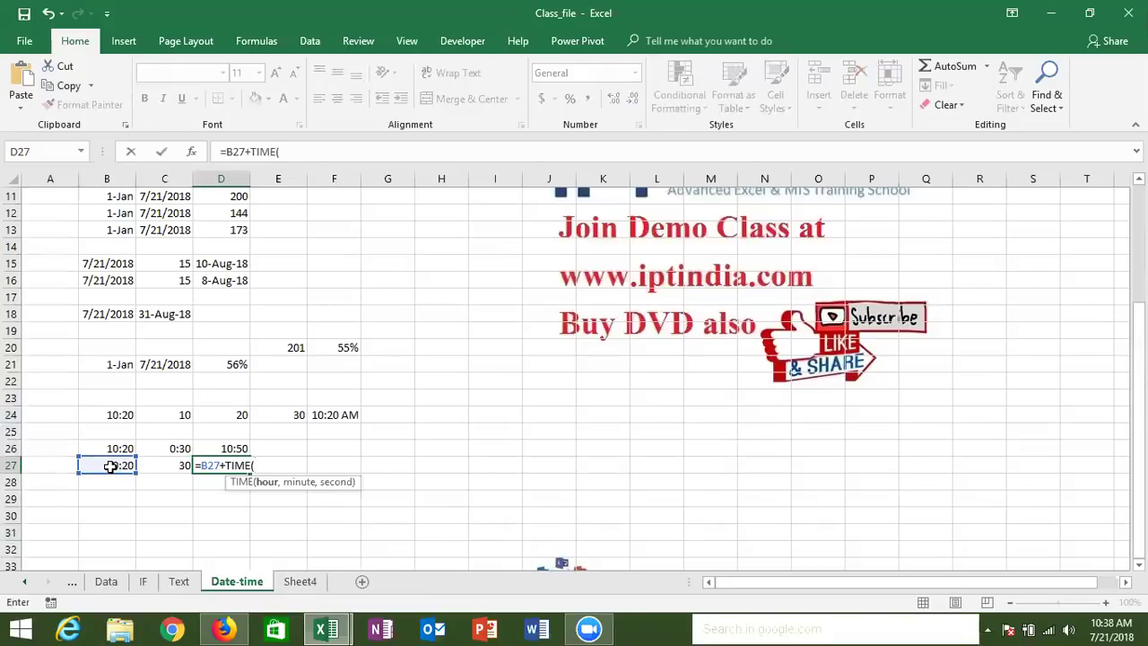
text(10,)
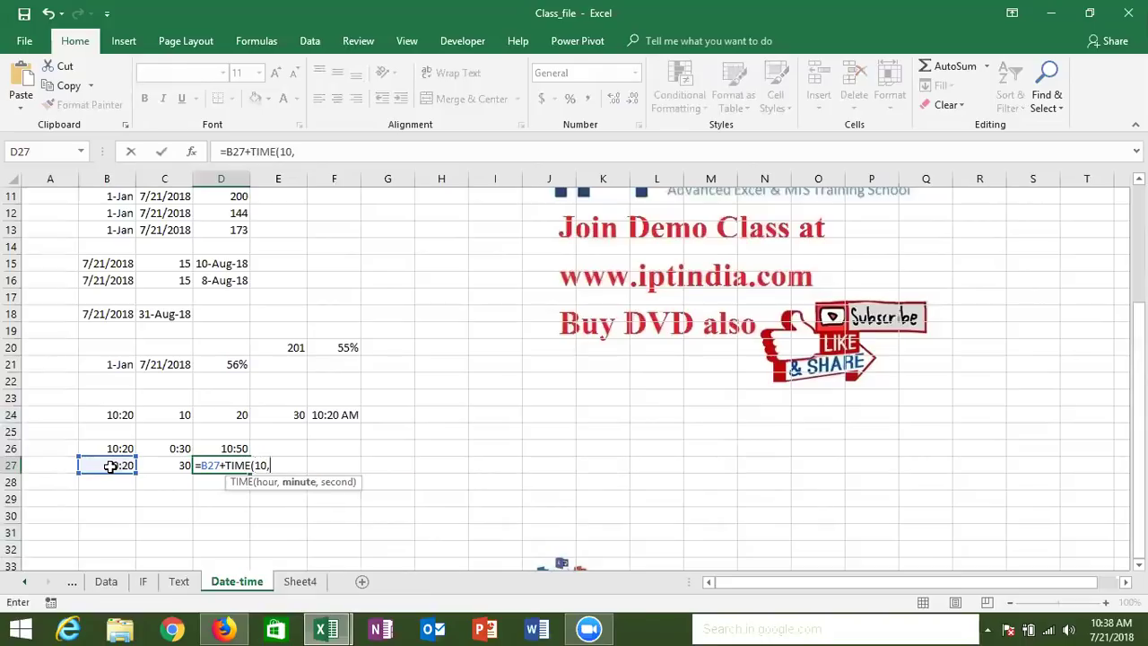
text(30)
text(m)
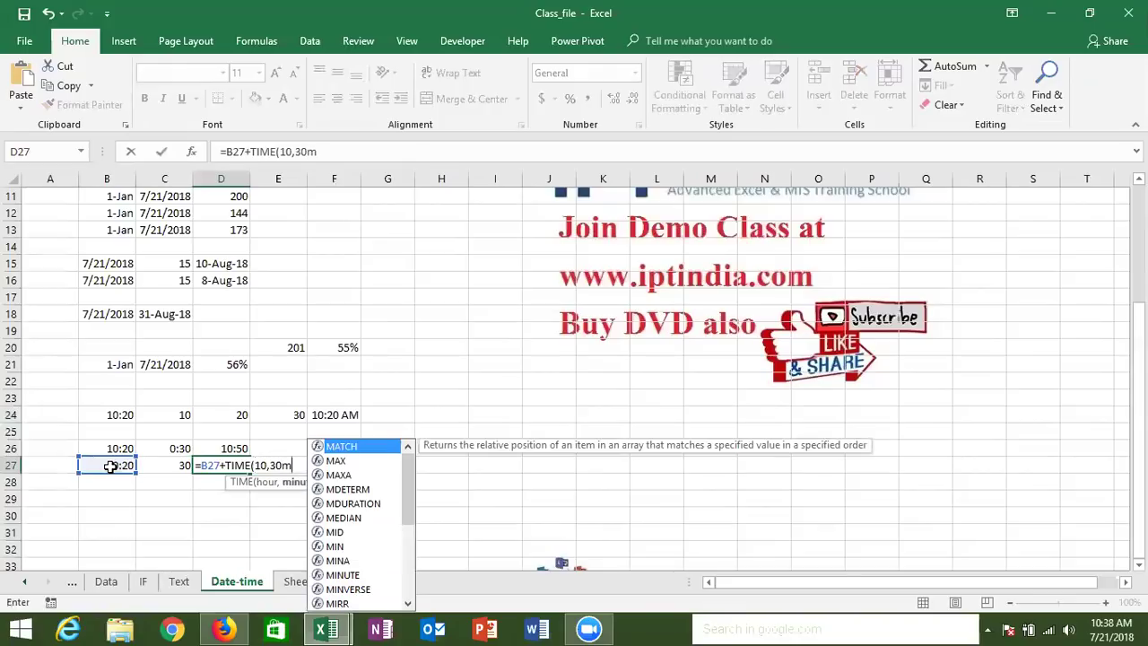
key(BackSpace)
text(,30))
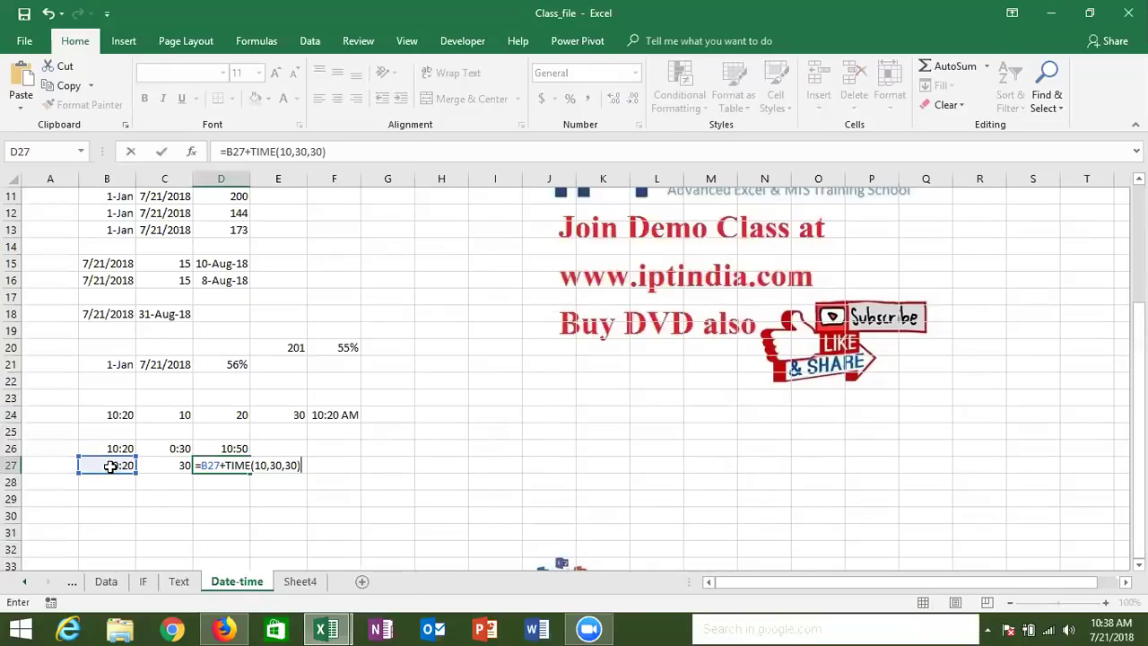
key(BackSpace)
key(BackSpace)
key(BackSpace)
key(BackSpace)
key(BackSpace)
key(BackSpace)
key(BackSpace)
key(BackSpace)
key(BackSpace)
text(0,)
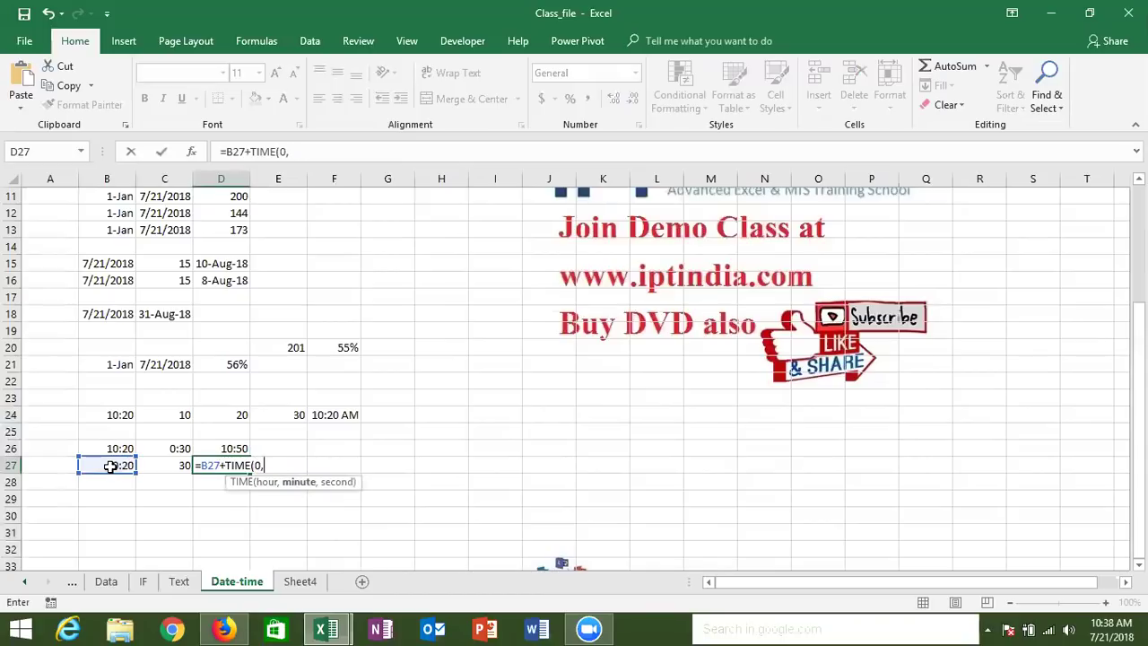
text(30,)
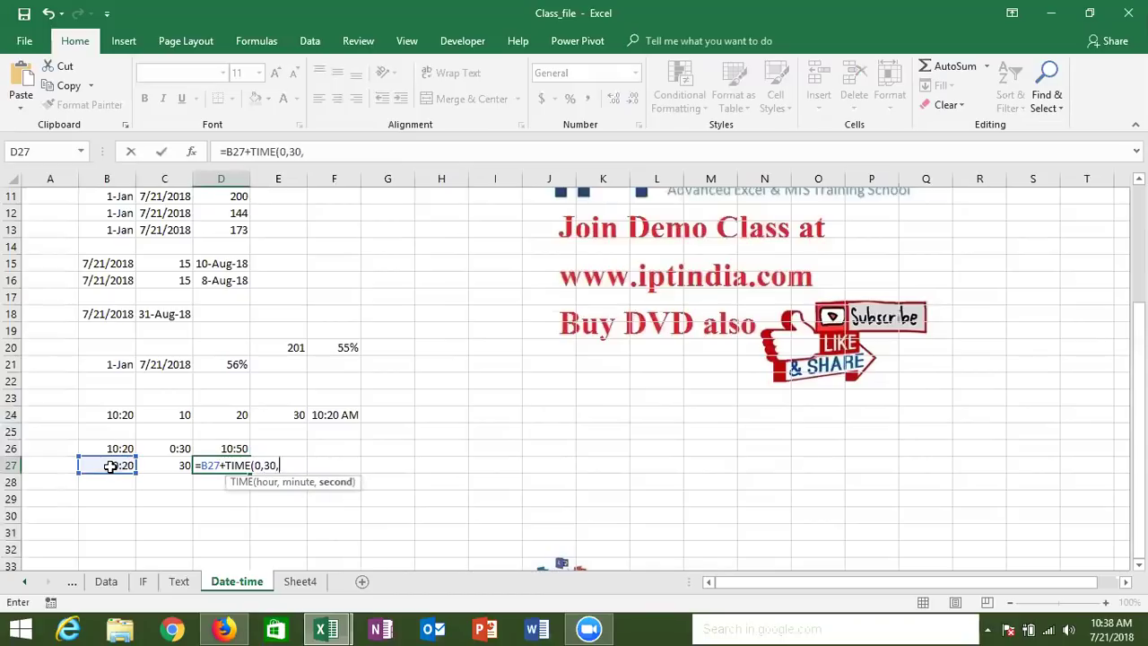
text(00)
key(Return)
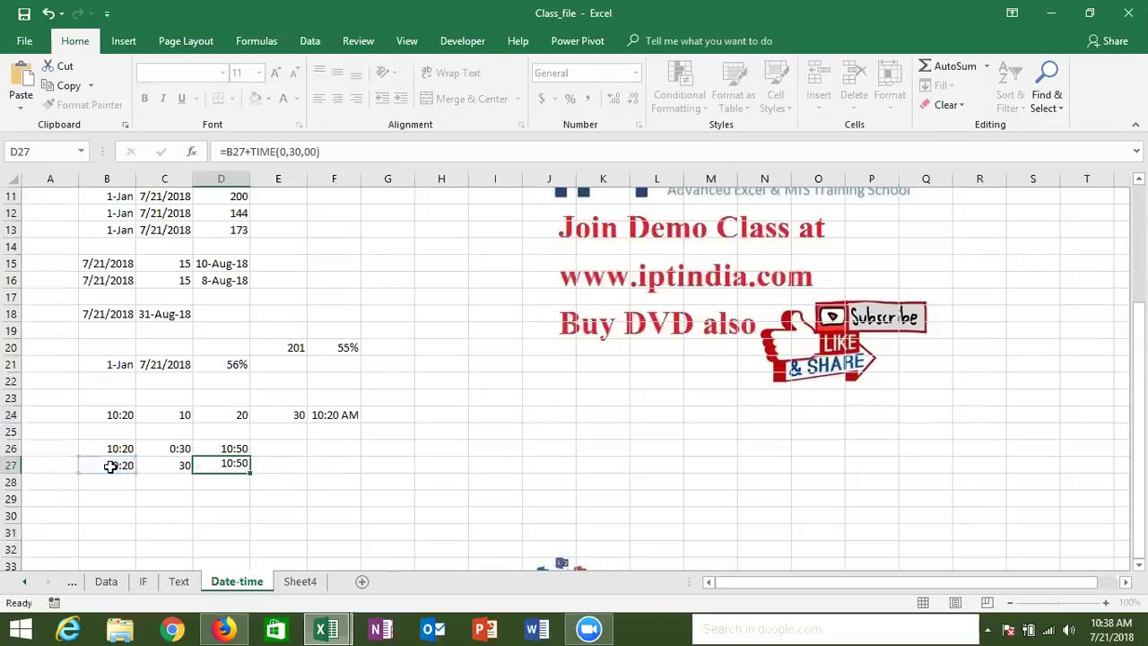
key(Up)
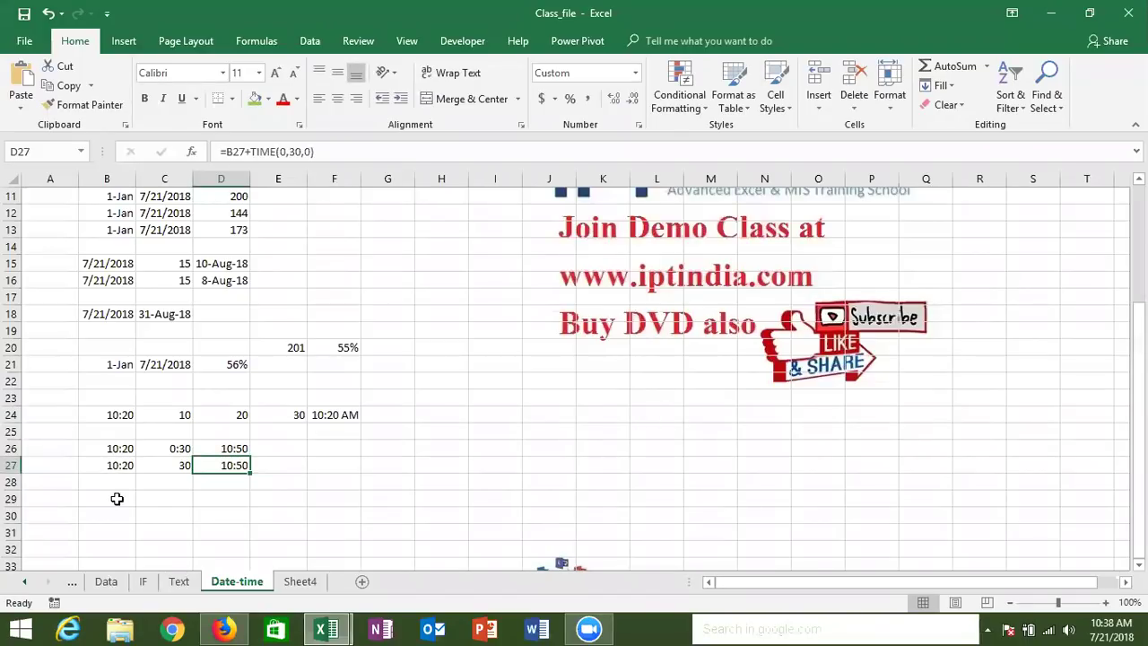
click(115, 498)
Enter 10:00 in B29 and 18:00 in C29, with =C29-B29 in D29 giving 8:00.
text(10:00)
key(Tab)
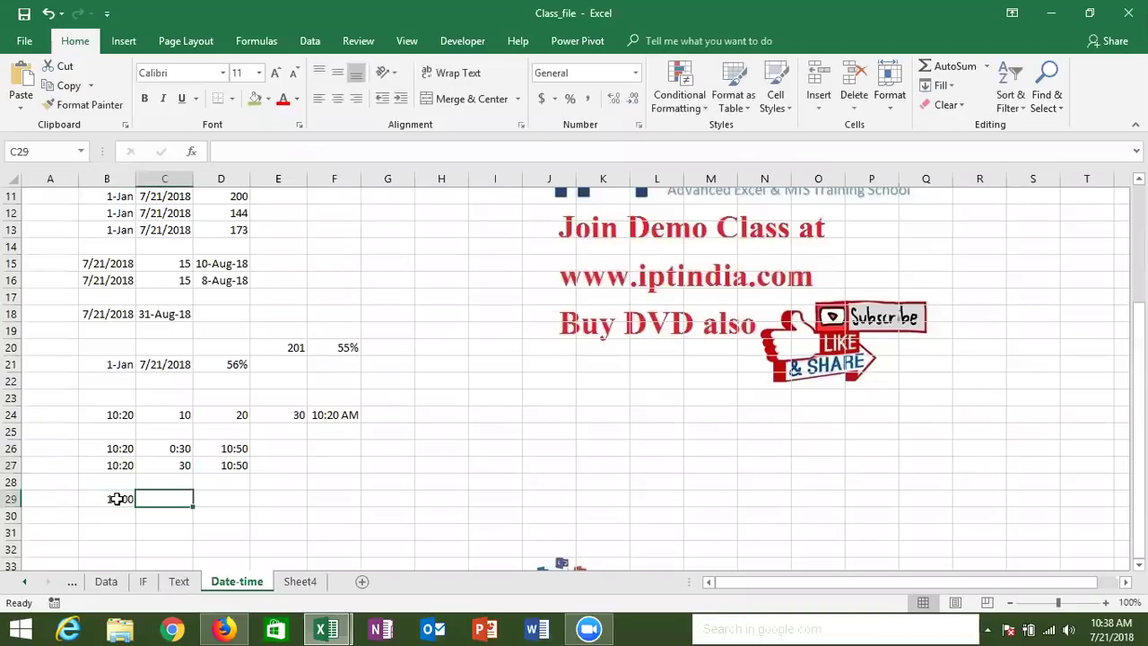
text(6)
key(BackSpace)
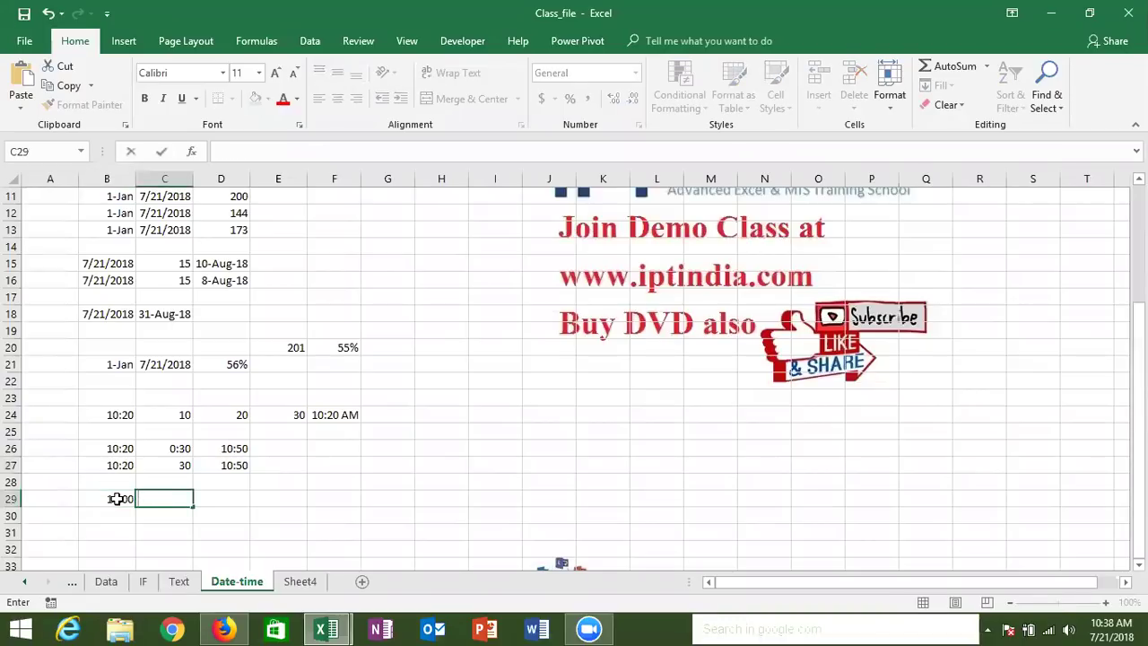
text(18:00)
key(Tab)
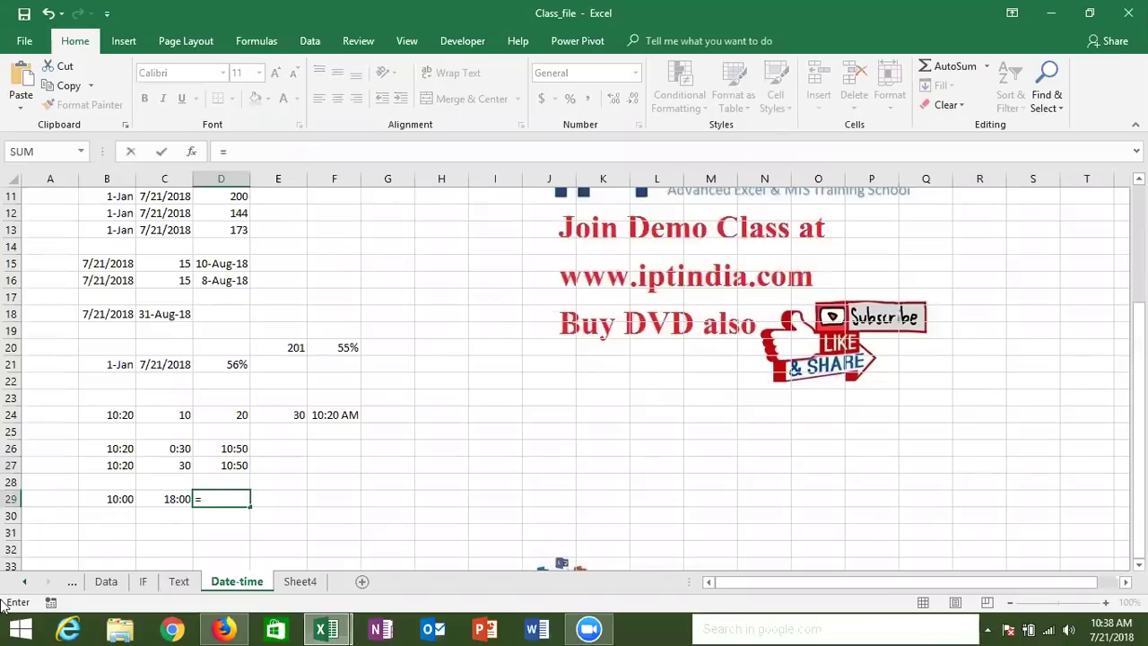
text(=)
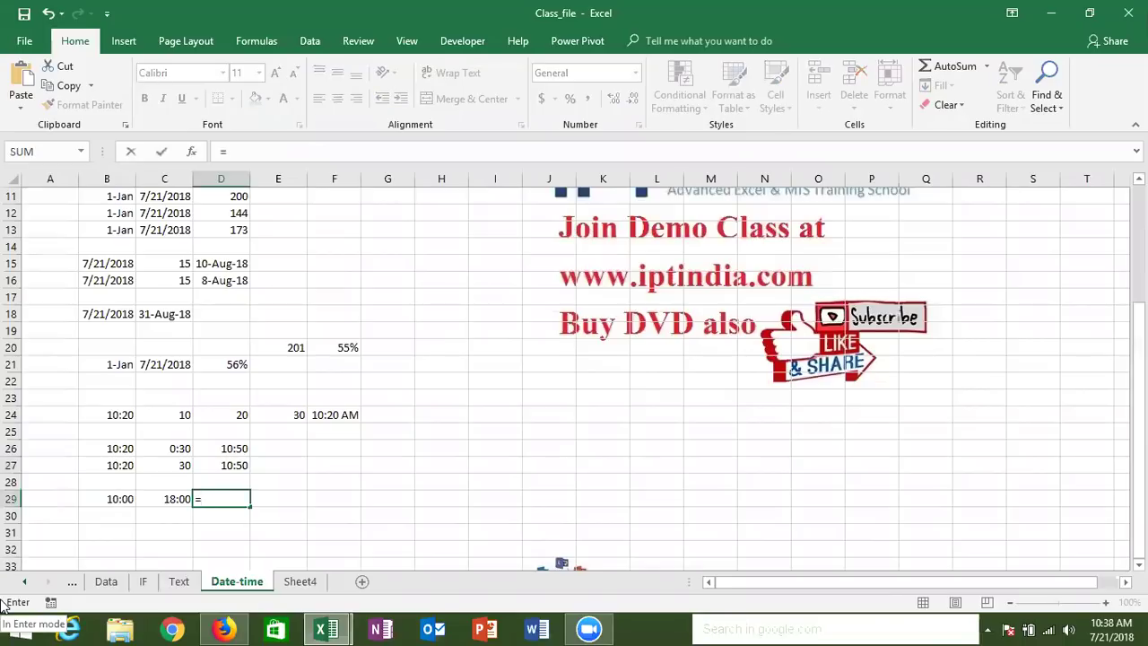
key(Left)
text(-)
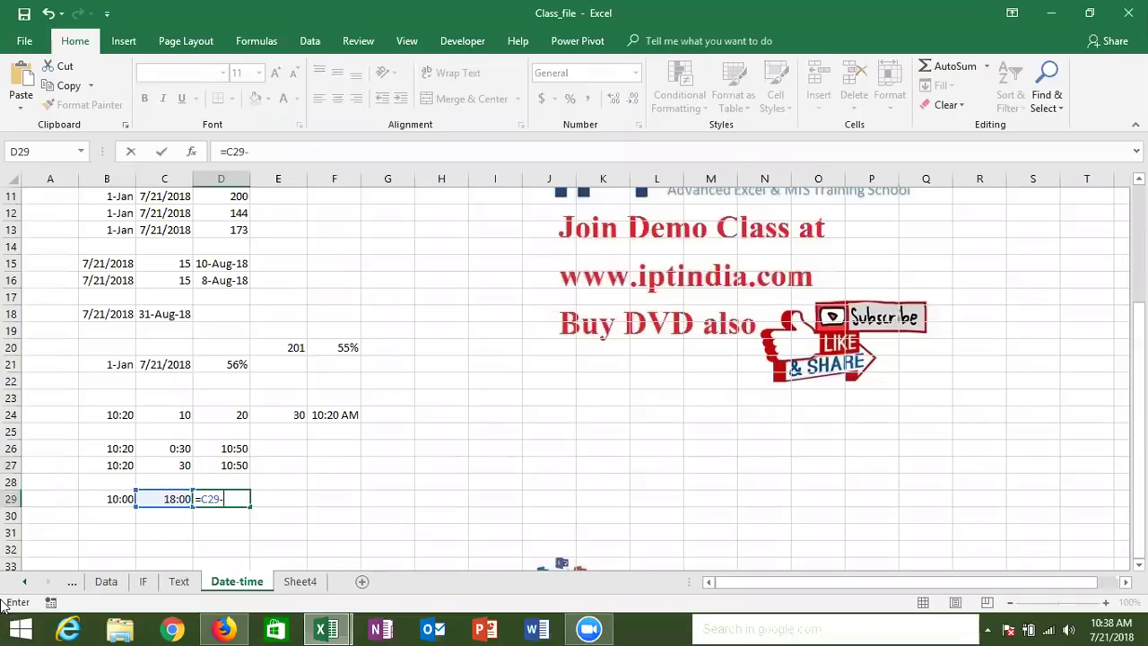
key(Left)
key(Left)
key(Return)
key(Up)
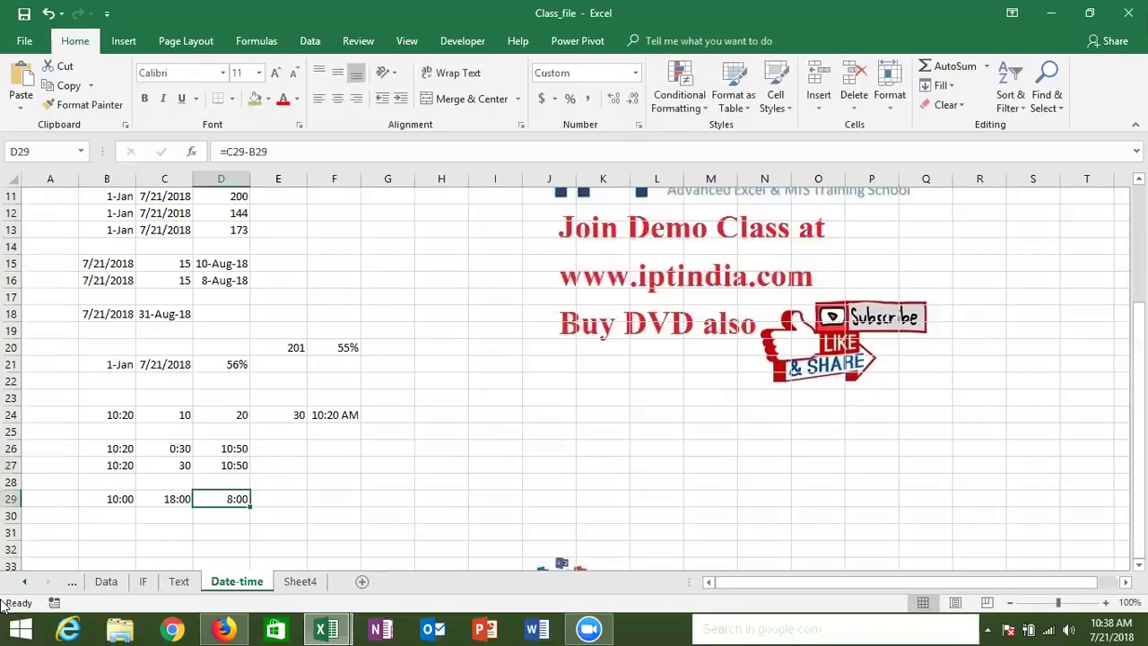
Put today's date, 7/21/2018, in A30 and the time 14:00 in B30.
key(Down)
key(Left)
key(Left)
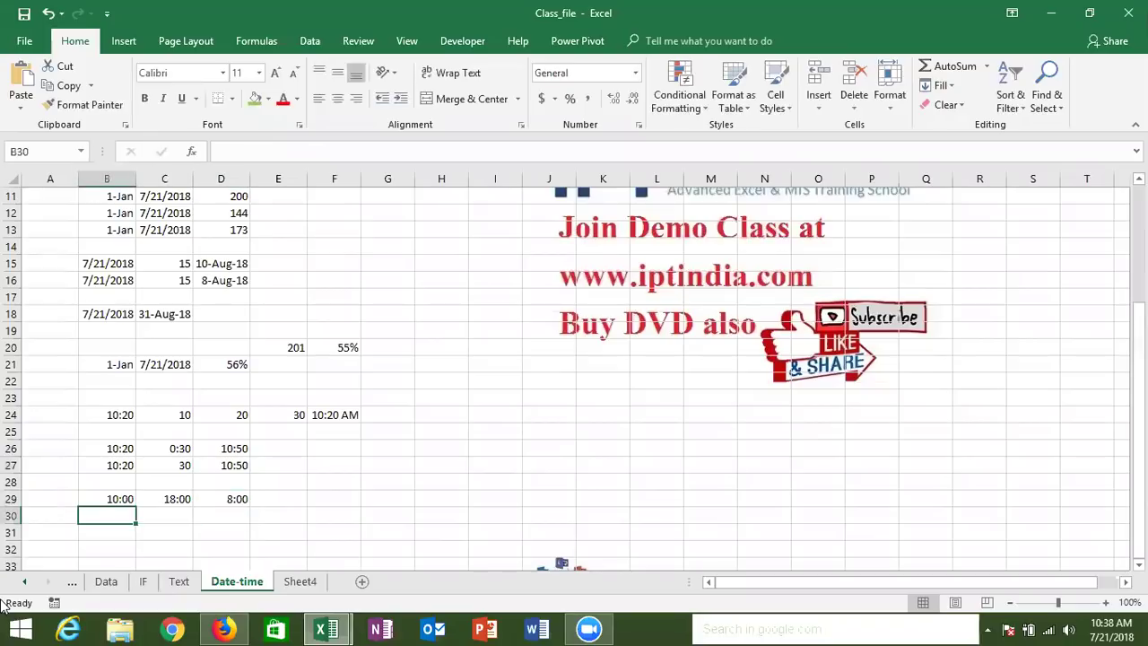
key(ctrl+d)
key(Right)
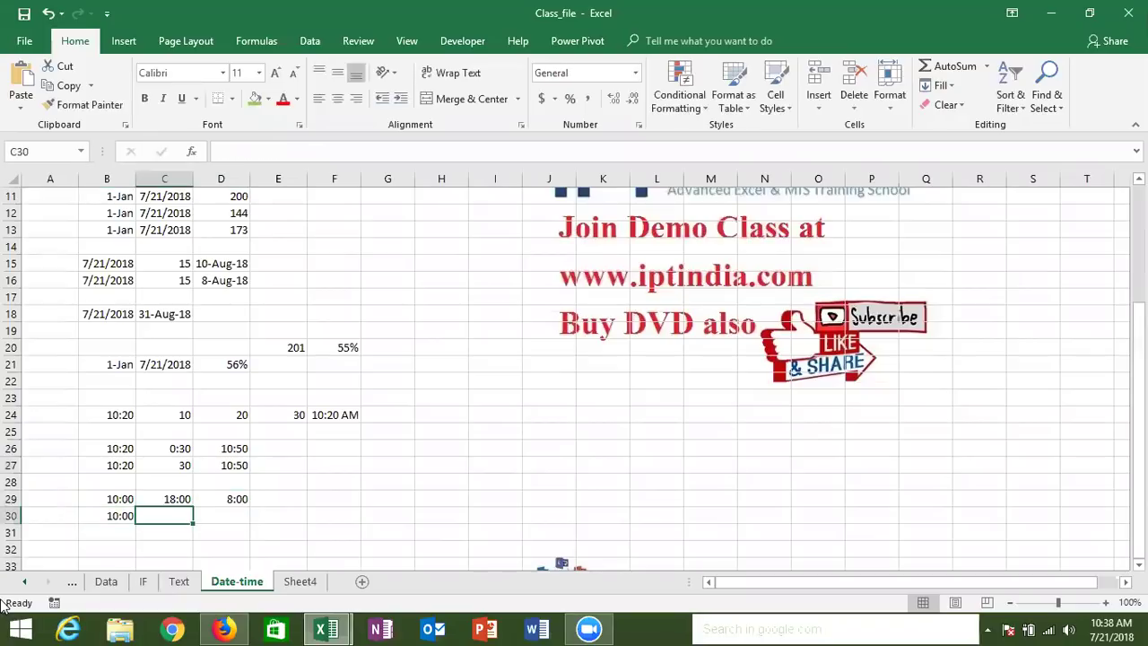
key(Left)
key(Left)
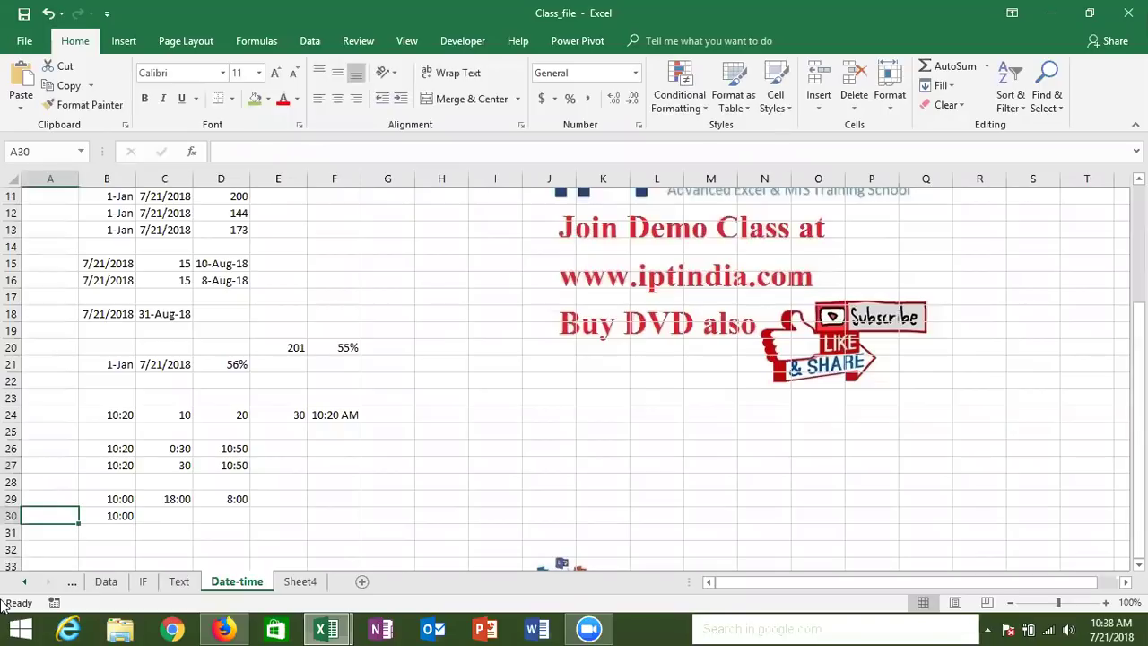
key(ctrl+semicolon)
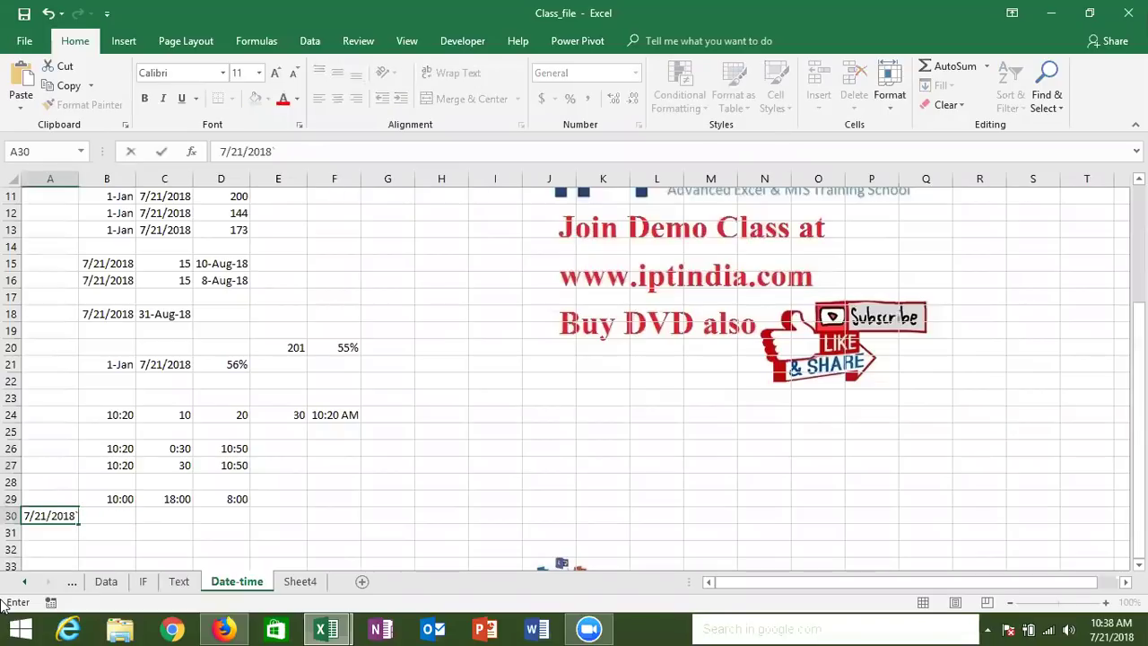
key(Right)
text(14)
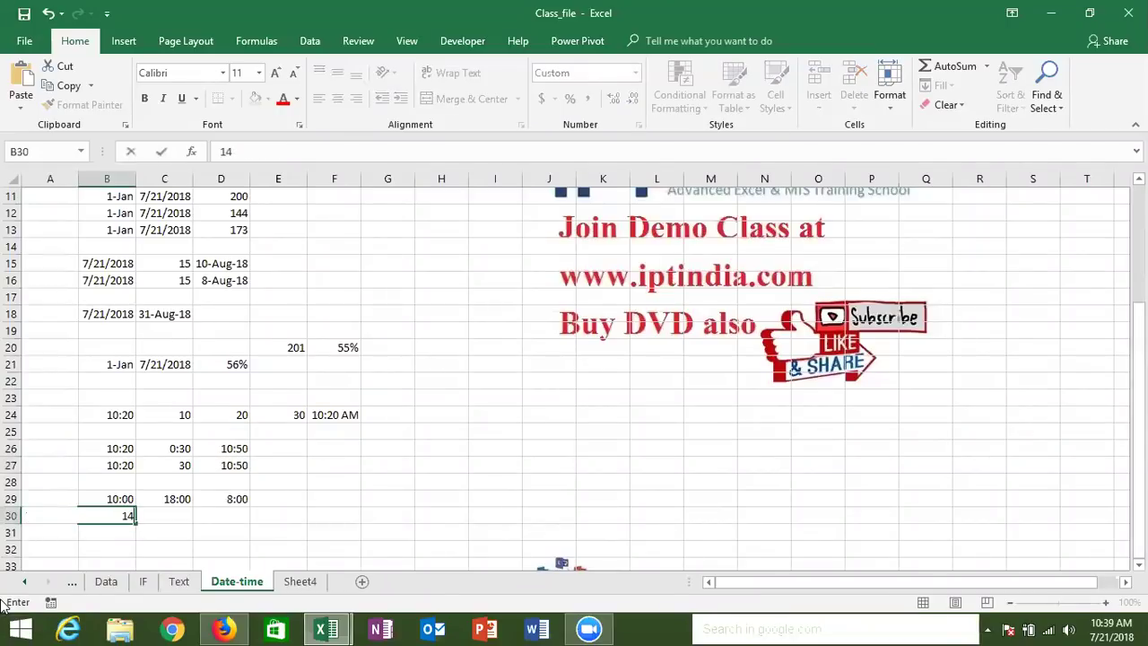
text(:00)
key(Right)
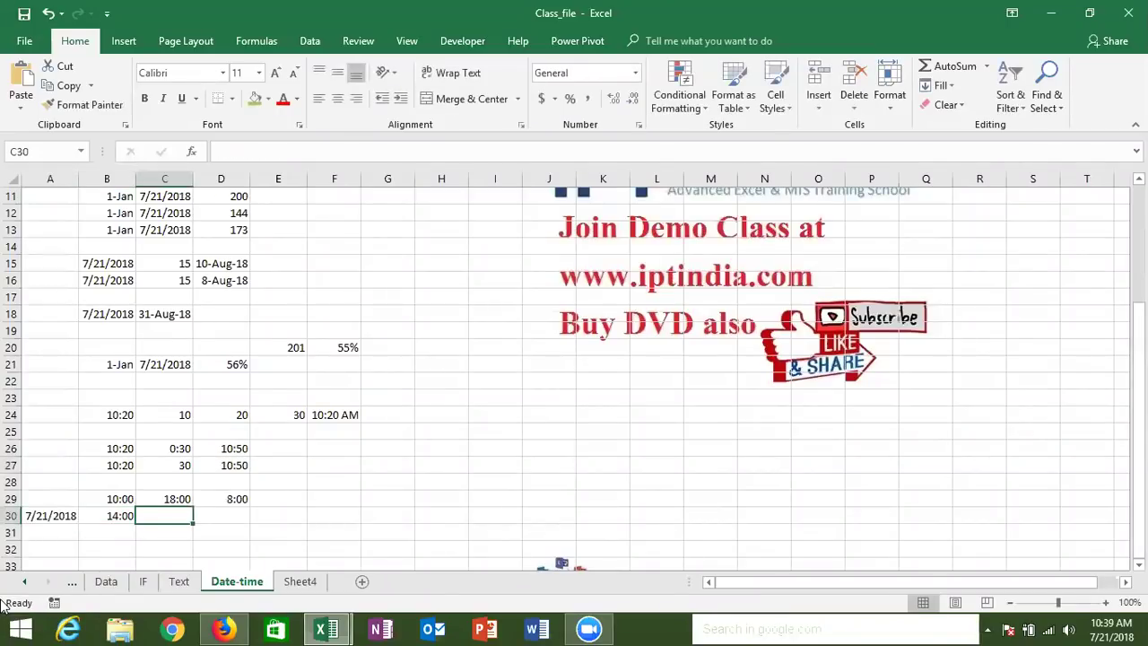
Make C30 the next day with =A30+1 and enter 8:00 in D30.
text(=A30+)
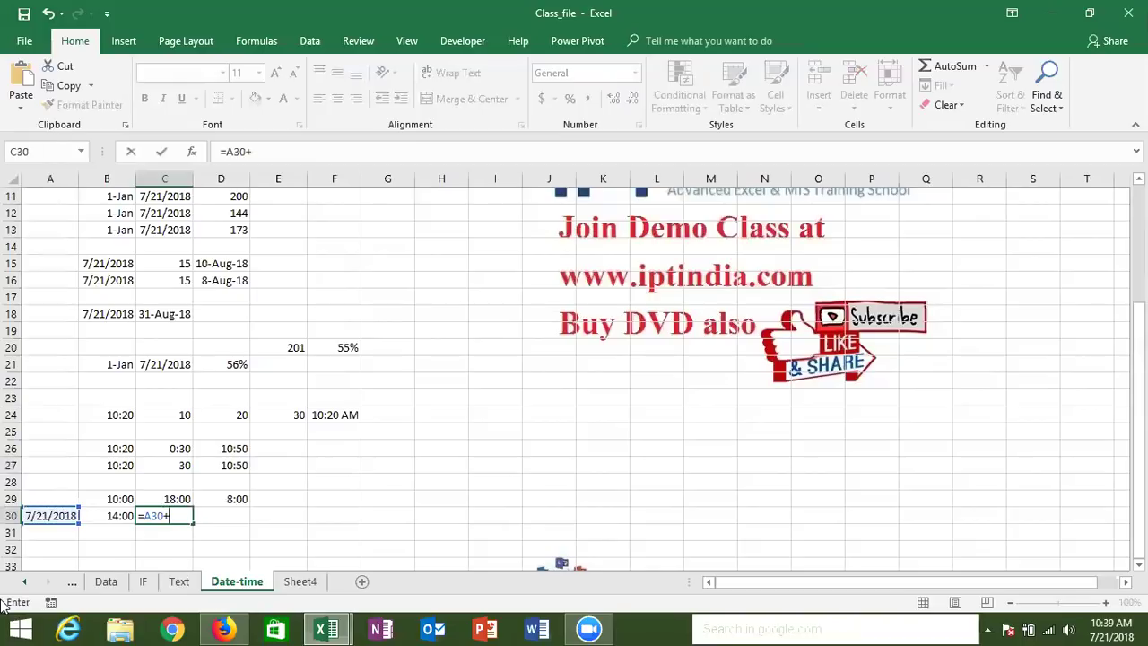
text(1)
key(Return)
key(Up)
key(Right)
text(8:)
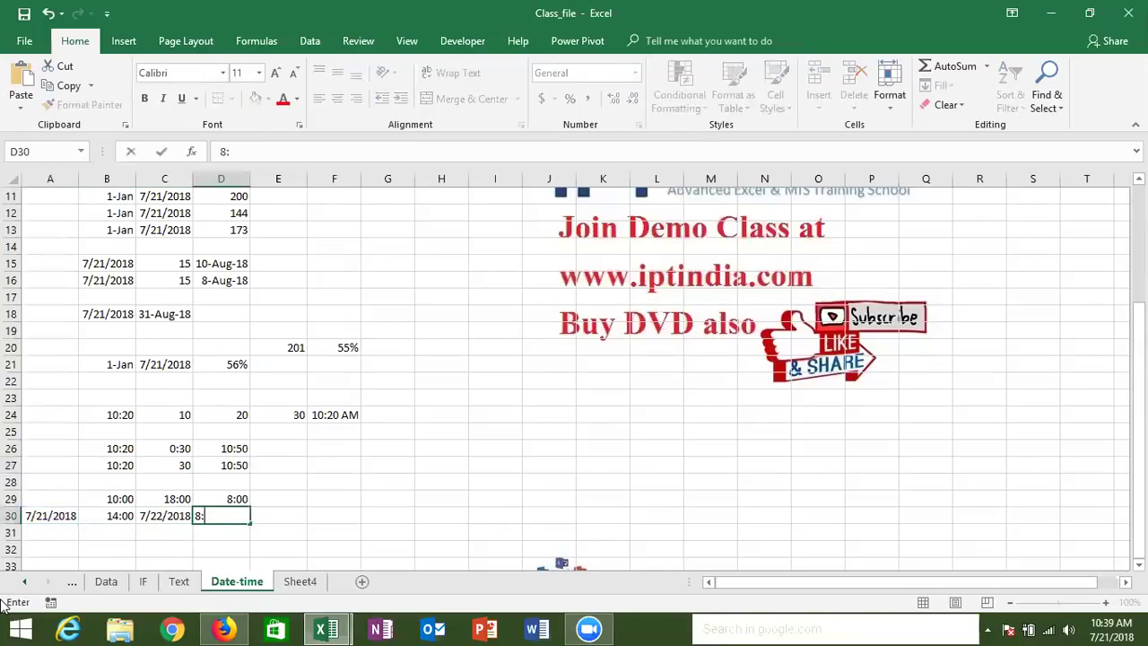
text(00)
key(Return)
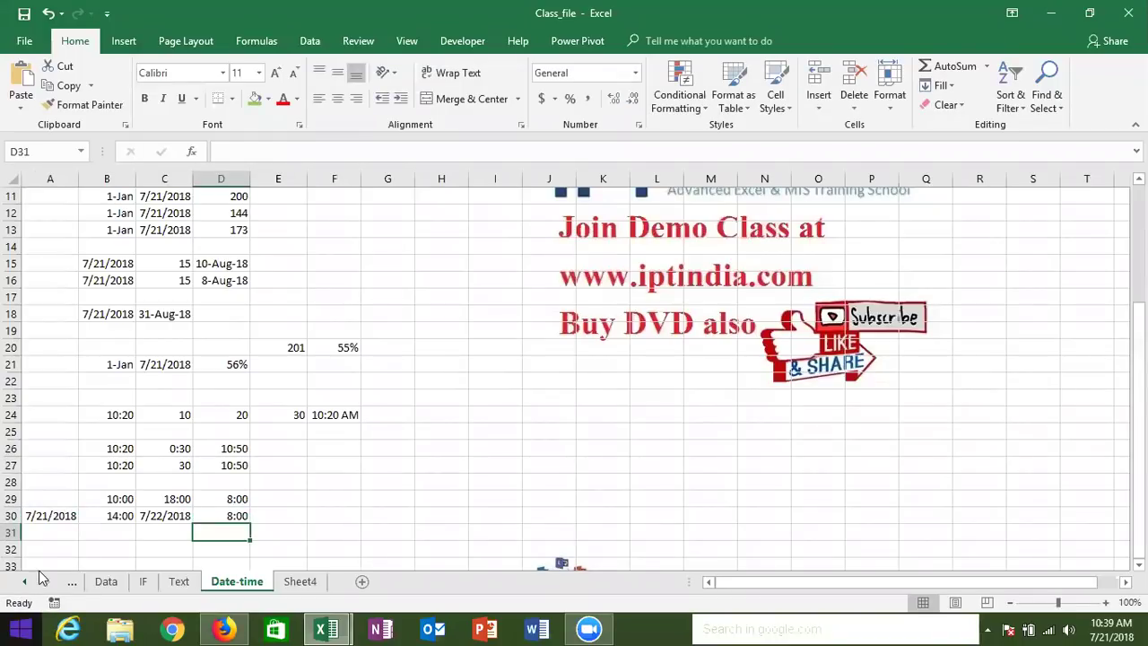
Combine date and time into B31 with =A30+B30 and C31 with =C30+D30.
click(94, 535)
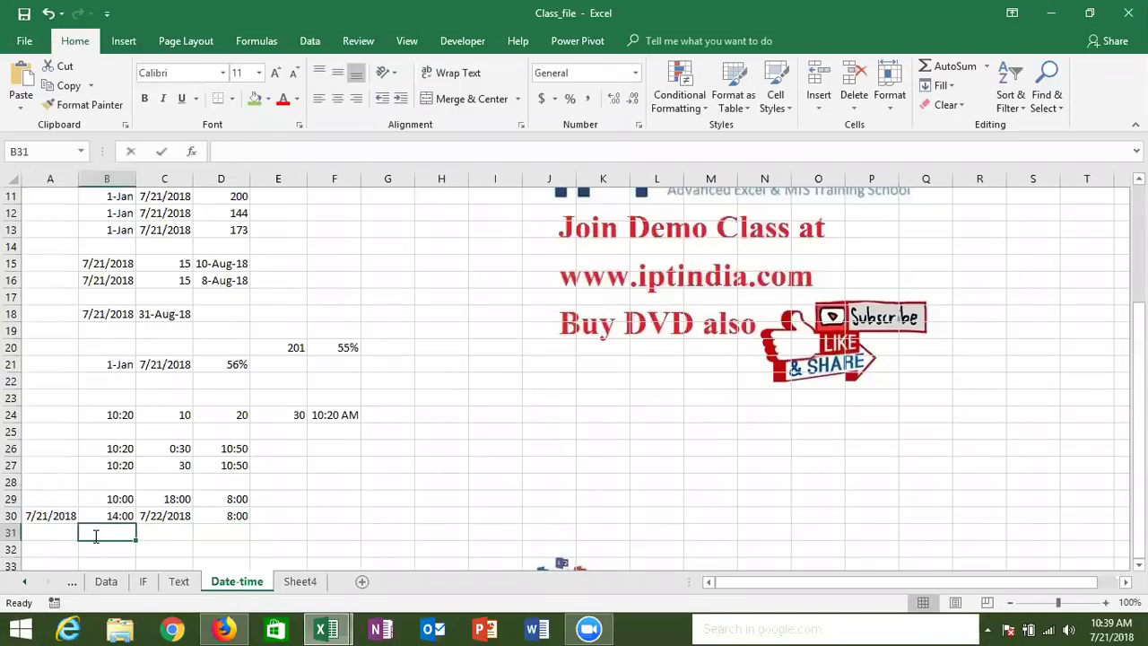
text(=)
click(59, 518)
text(+)
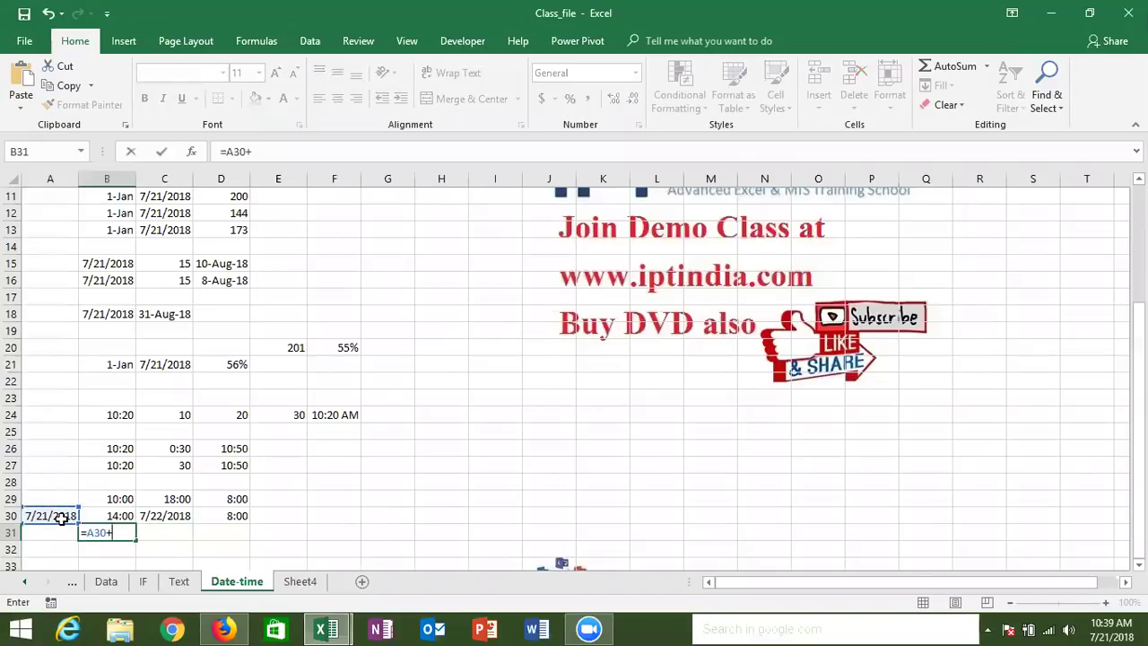
click(102, 517)
key(Return)
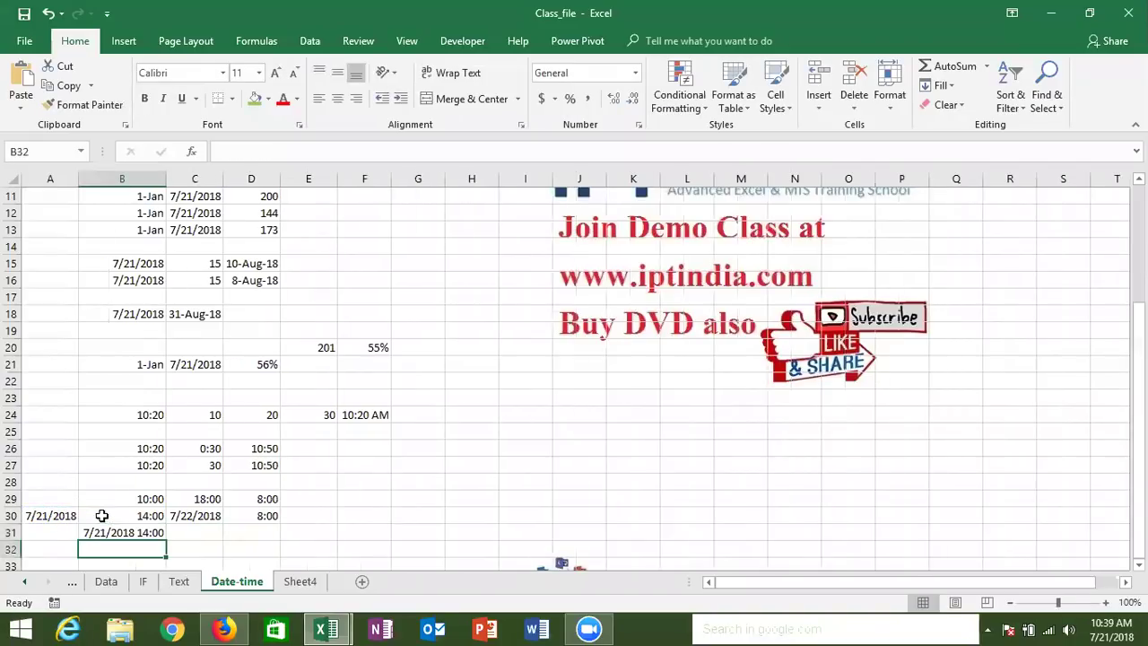
click(179, 533)
text(=)
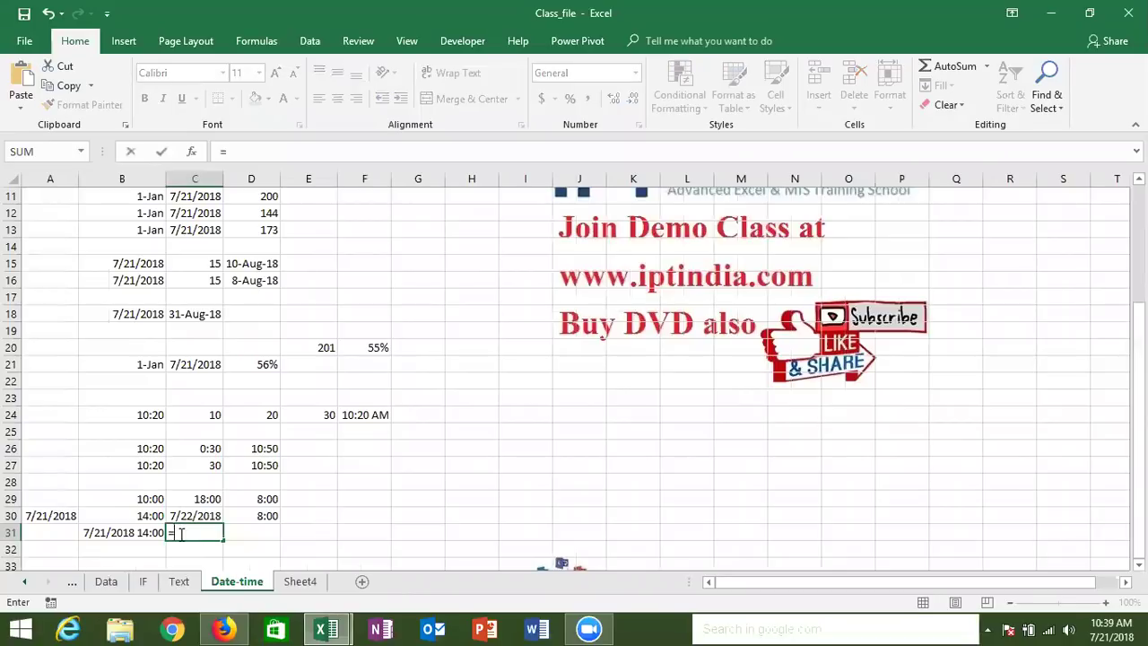
click(195, 515)
text(+)
click(243, 513)
key(Return)
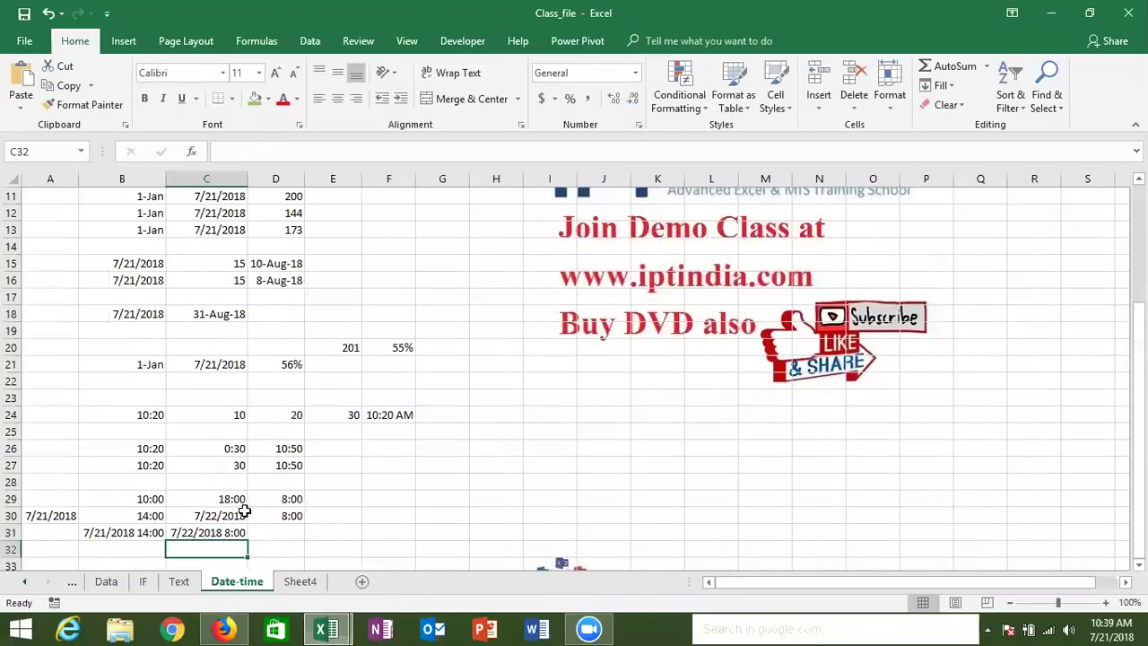
Enter =C31-B31 in D31 to get the 0.75-day difference.
key(Up)
key(Right)
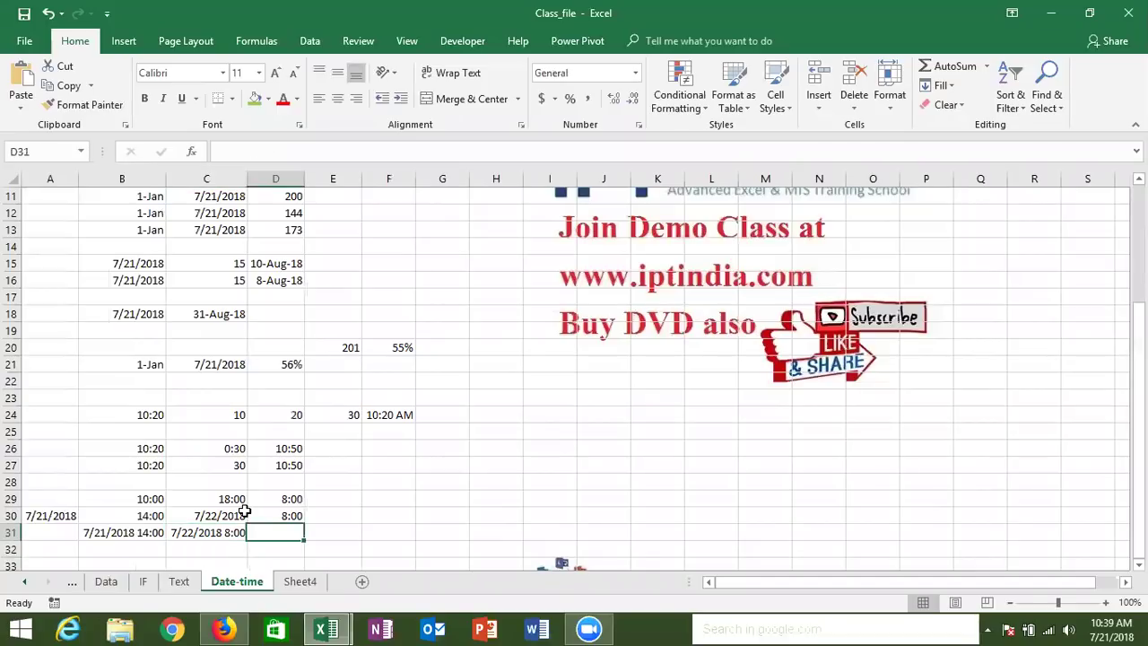
text(=)
click(205, 529)
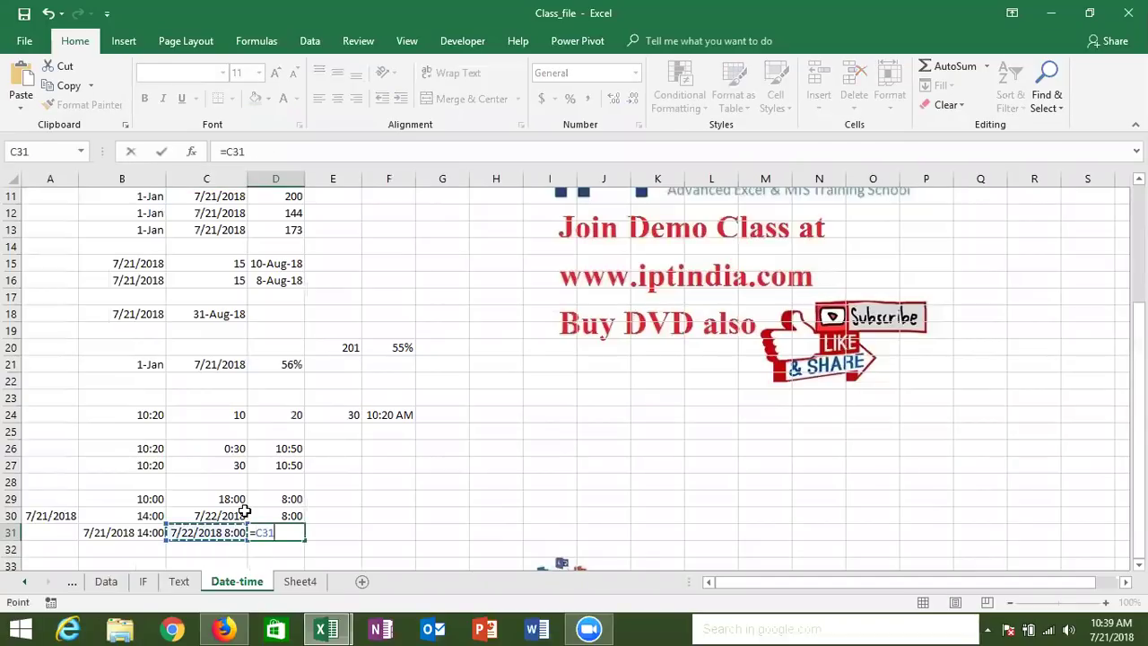
text(-)
click(146, 532)
key(ctrl+Return)
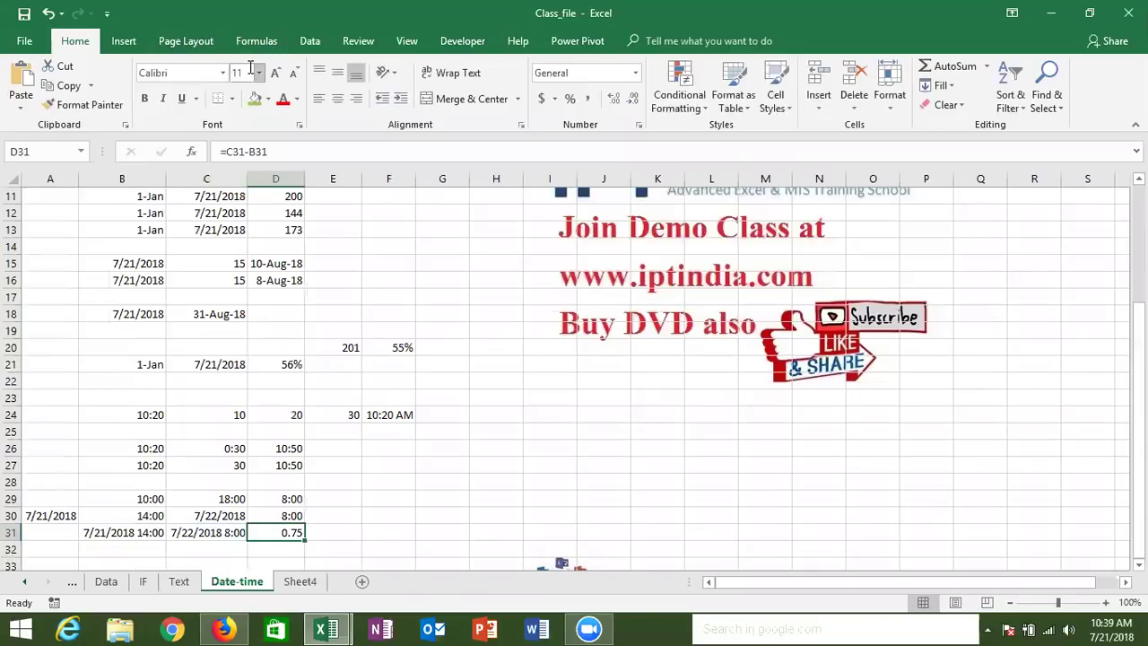
click(637, 125)
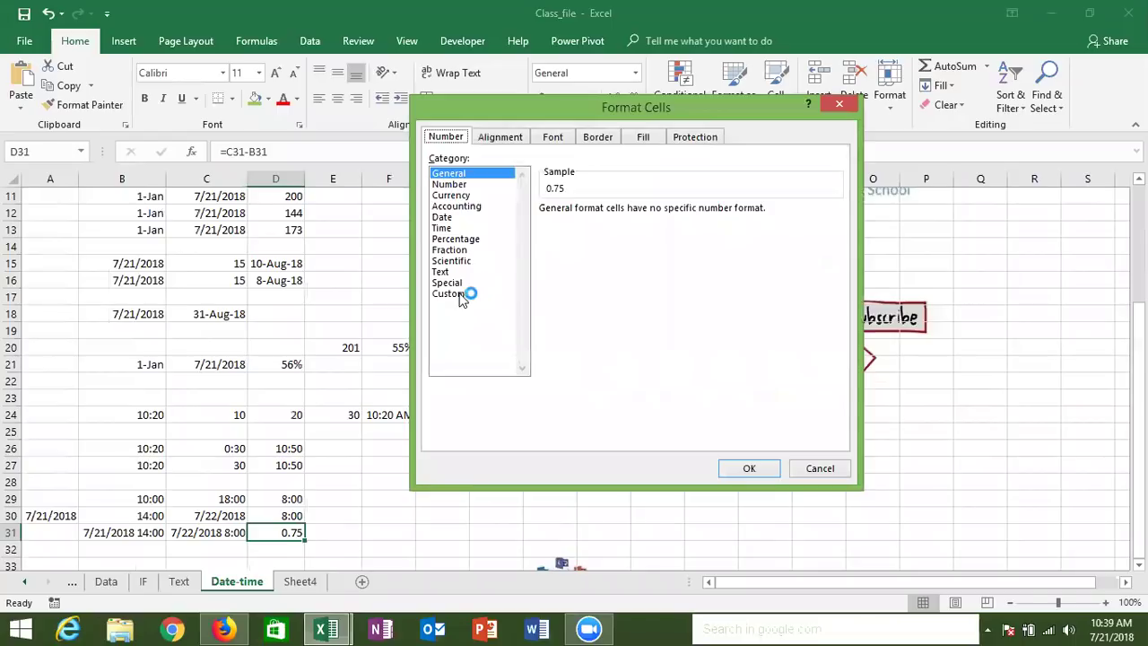
Apply the 37:30:55 elapsed-time format to D31 so it reads 18:00:00.
click(451, 232)
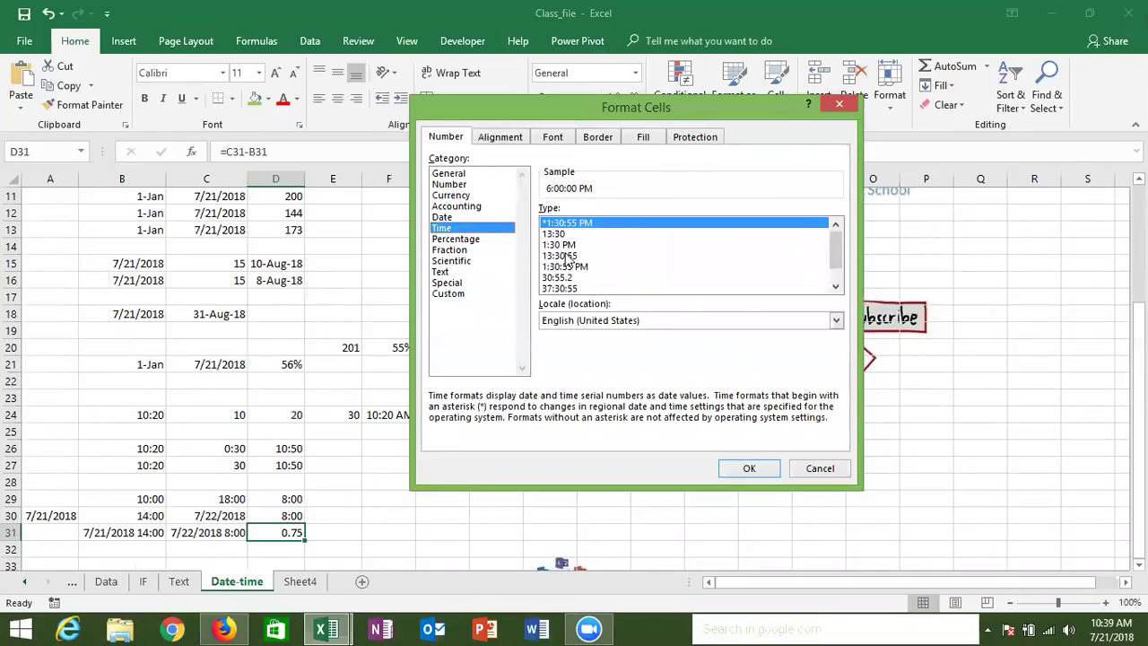
click(560, 288)
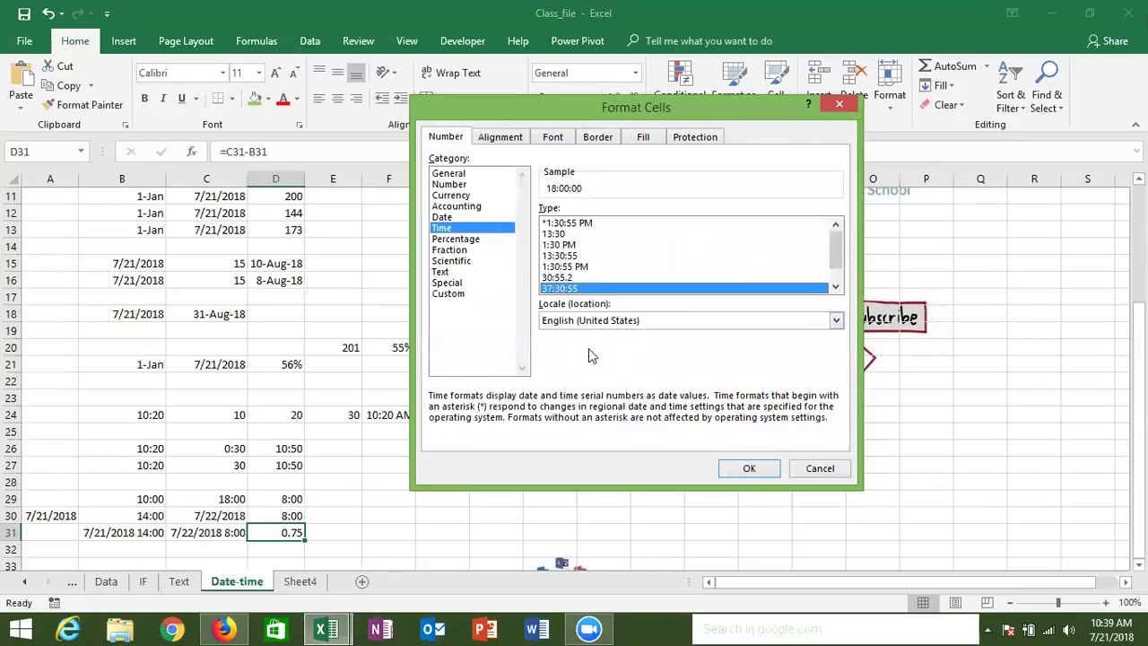
click(731, 472)
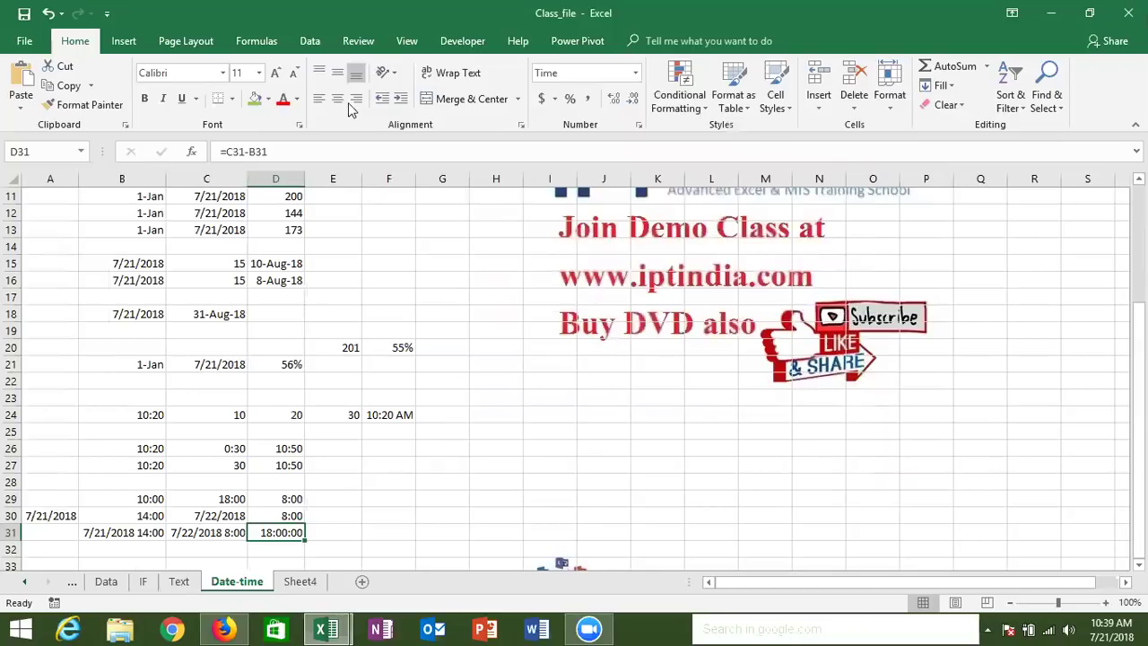
click(306, 40)
click(257, 40)
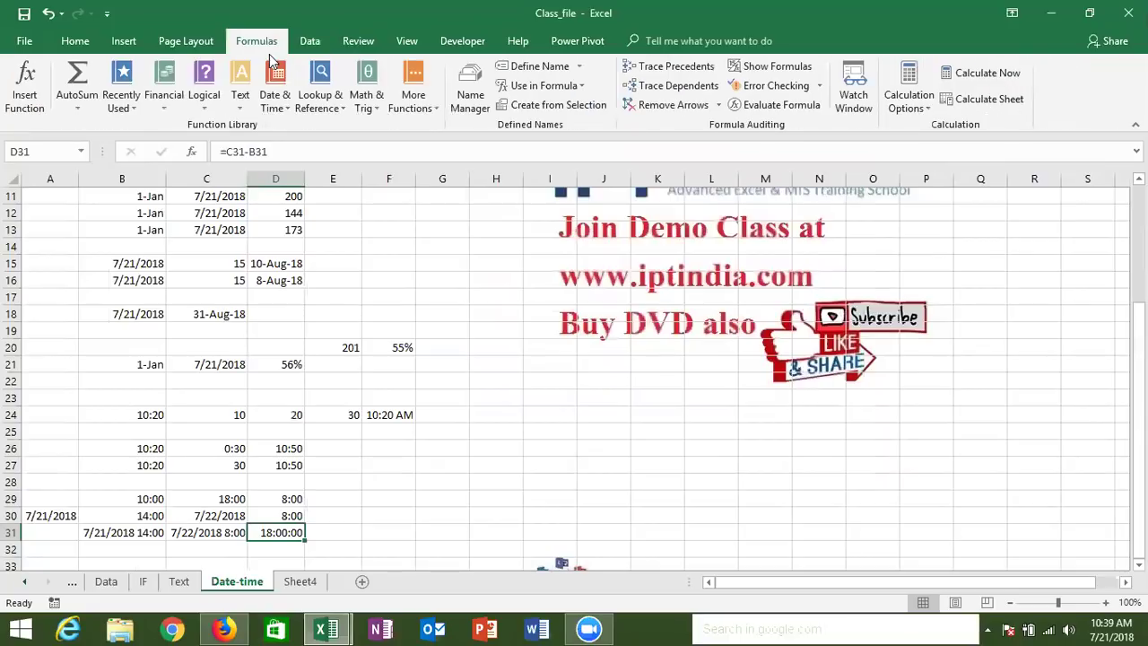
click(286, 110)
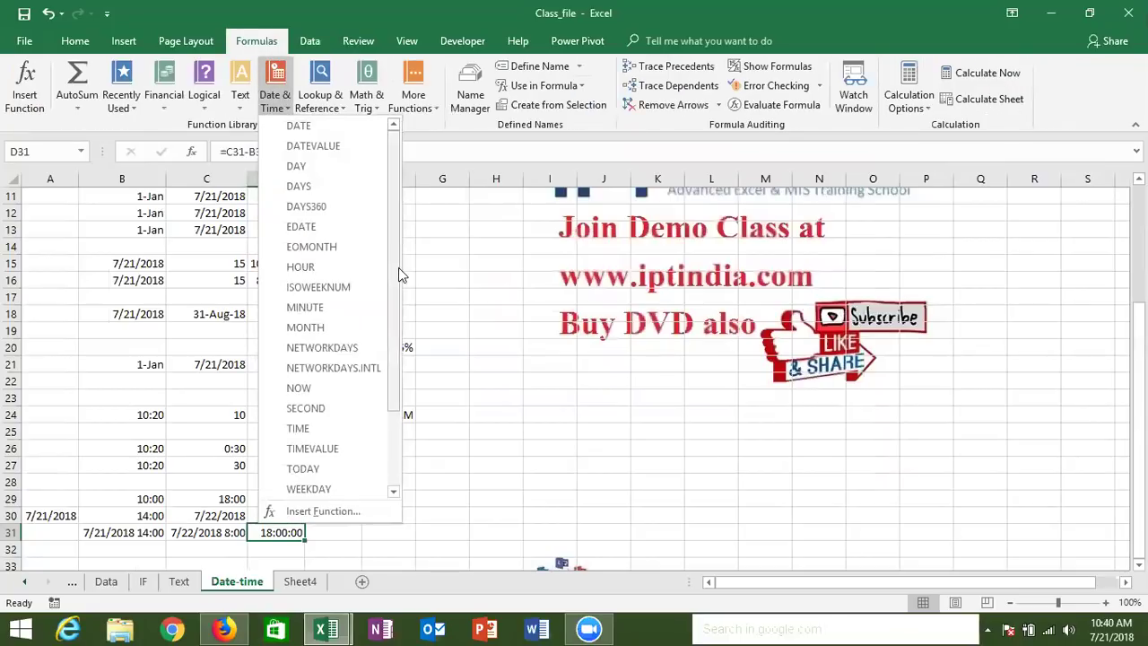
drag(392, 290, 405, 408)
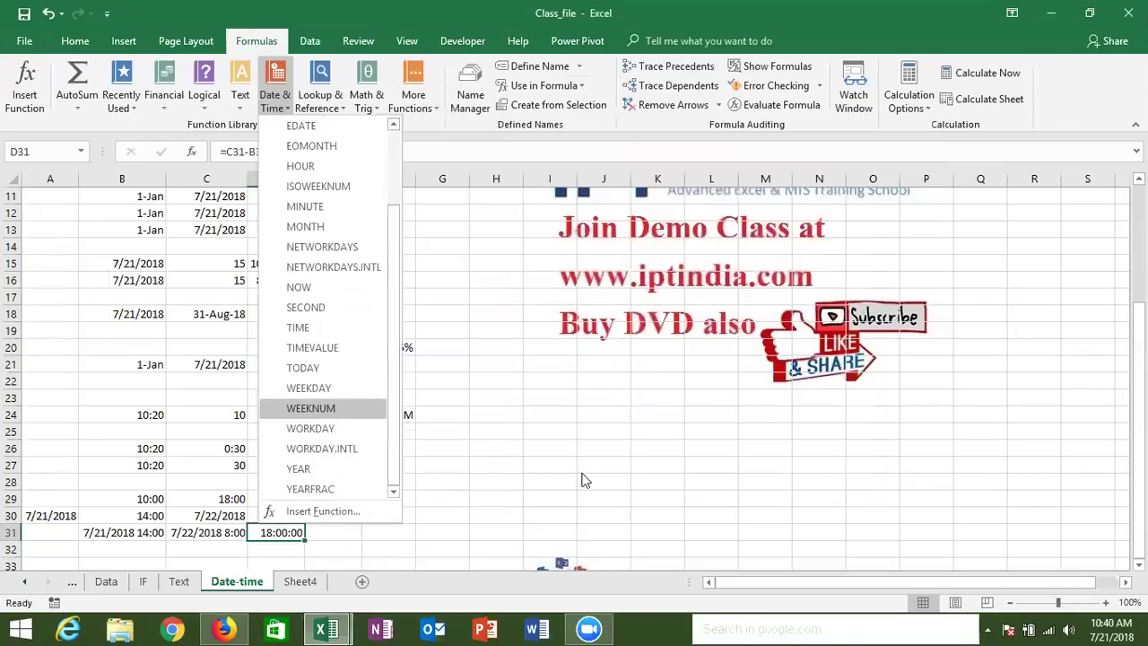
click(392, 493)
click(381, 493)
key(Up)
key(Up)
key(ctrl+Up)
key(ctrl+Up)
key(ctrl+Up)
key(Right)
key(Right)
key(Right)
key(Right)
key(Right)
key(Right)
key(Right)
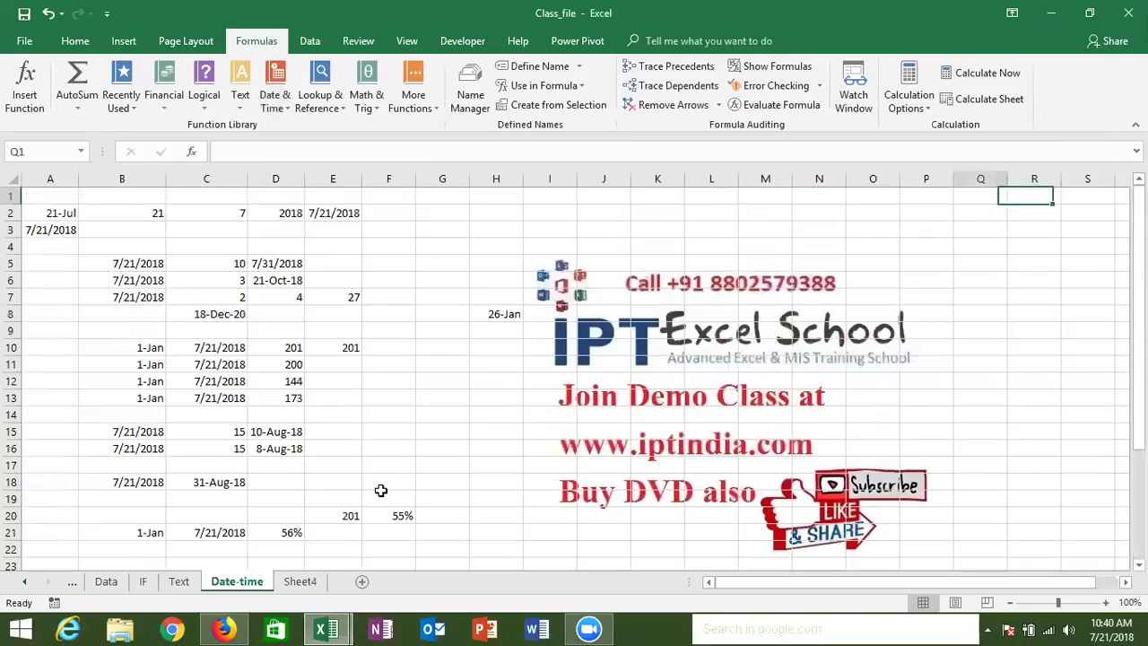
Enter 7/1 in P1 and fill the date series down to 22-Jul in P22.
key(Left)
key(Left)
text(1)
key(Escape)
text(7/)
key(Escape)
text(7/)
key(Escape)
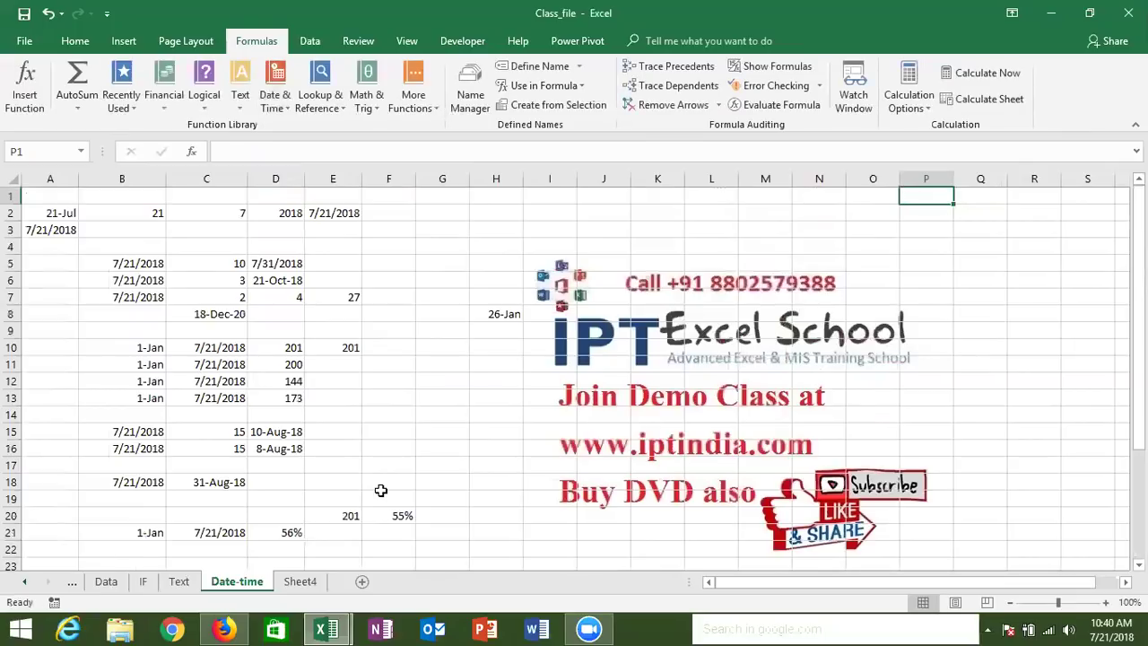
text(7/1)
key(Return)
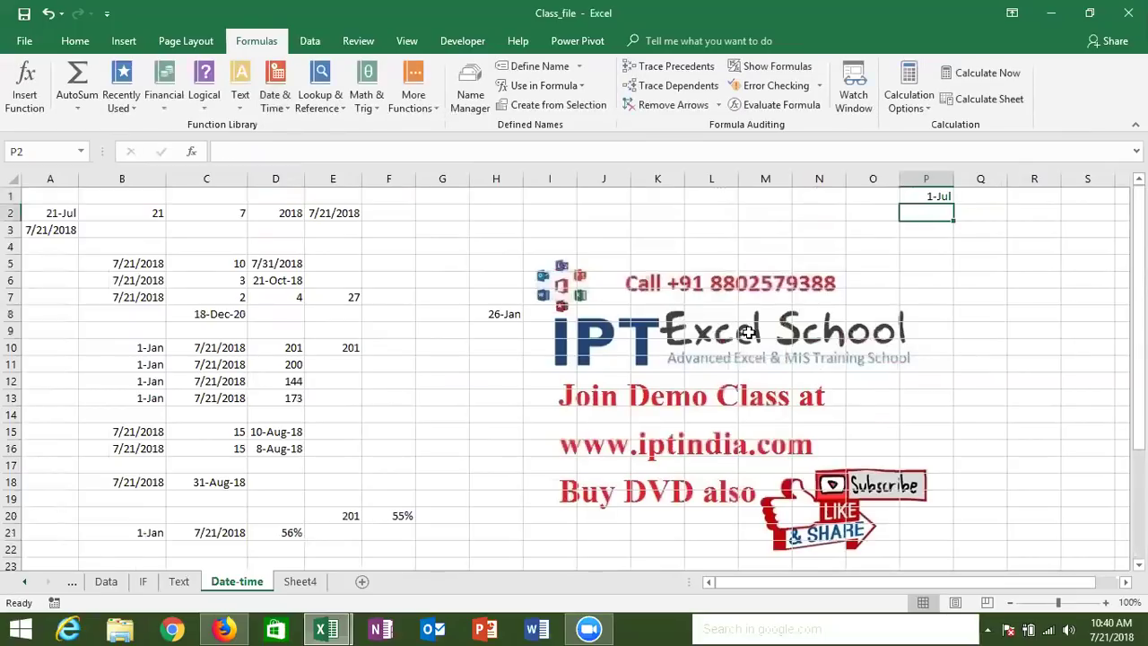
click(941, 196)
drag(953, 204, 992, 554)
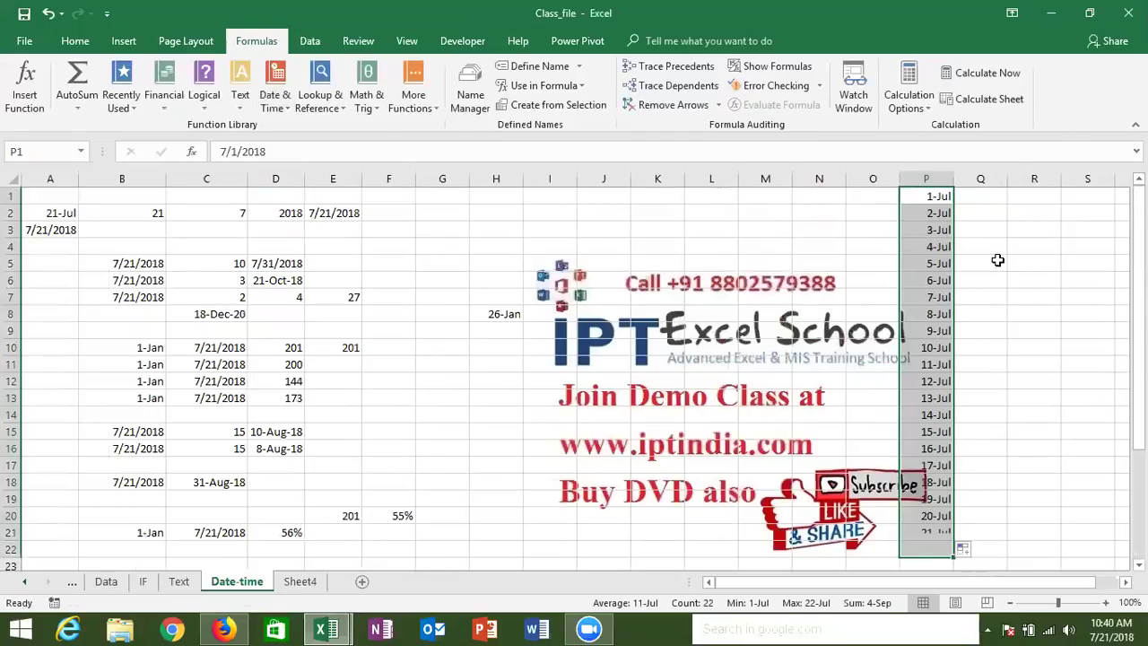
Enter =WEEKDAY(P1,2) in Q1 for Monday-first weekday numbering.
click(990, 197)
text(=)
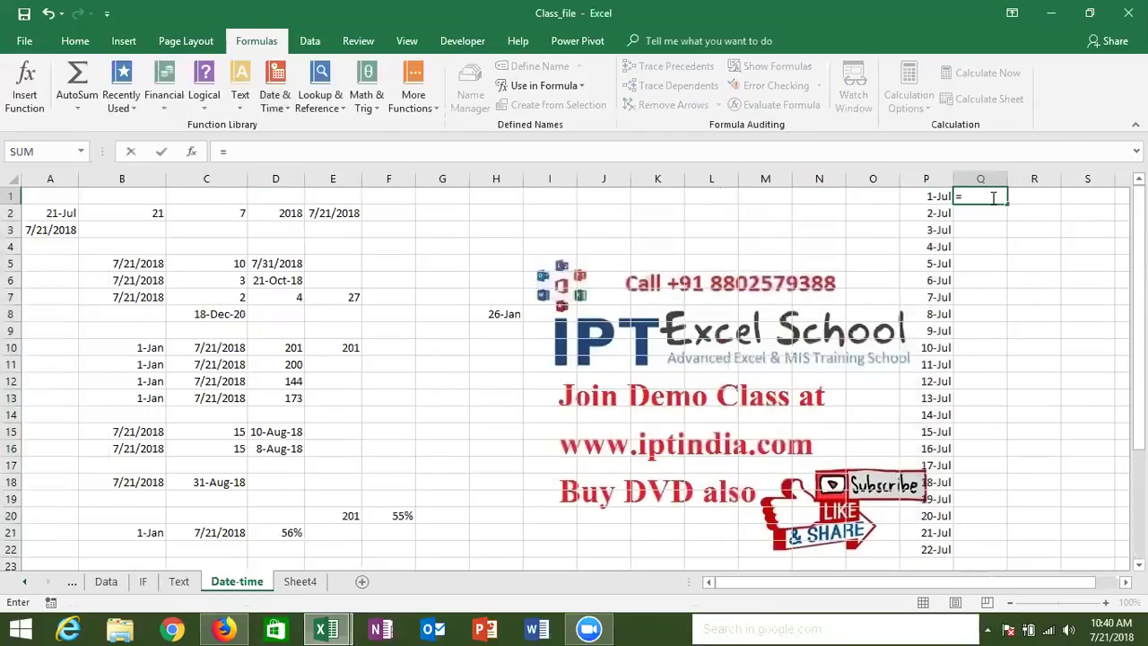
text(wee)
key(Tab)
key(Left)
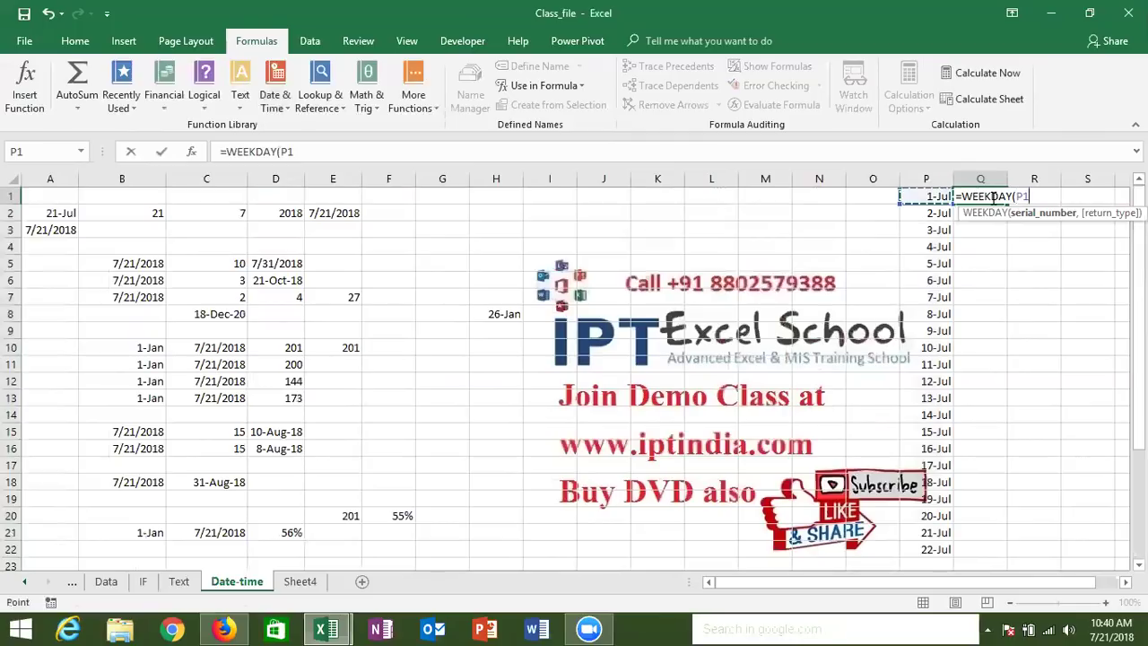
text(,)
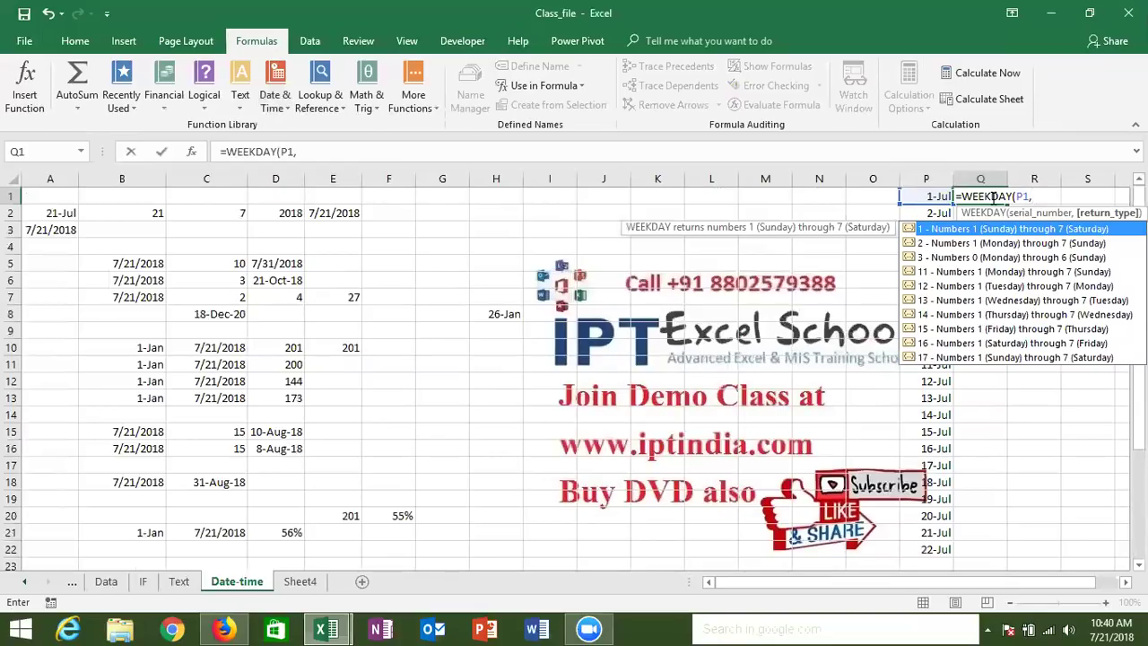
key(Down)
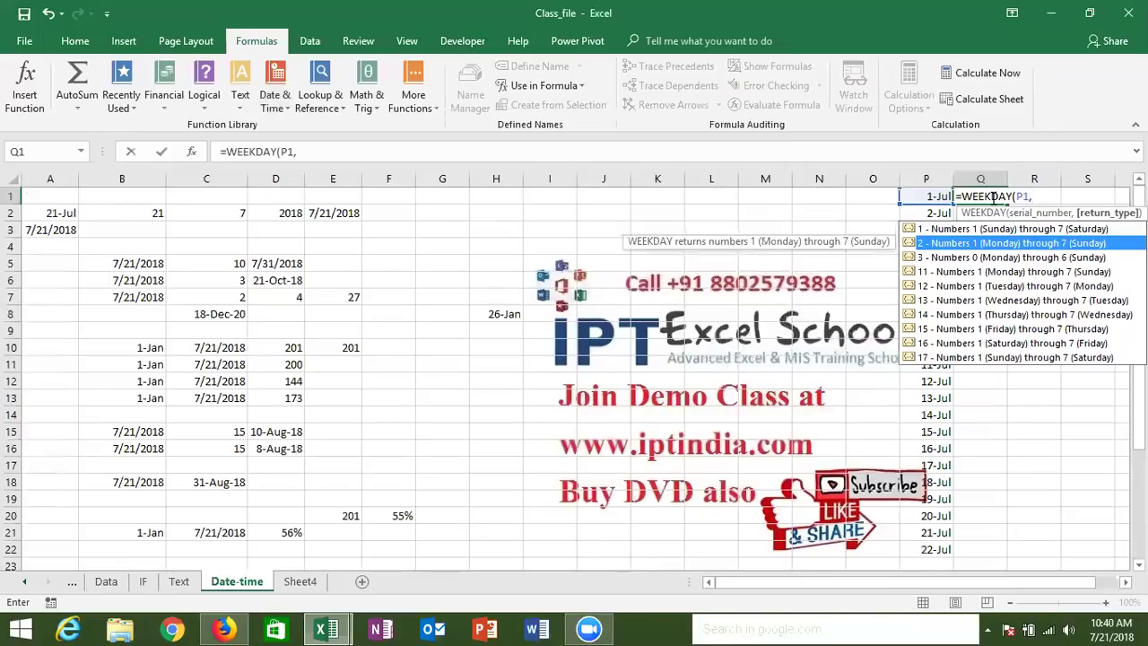
key(Tab)
text())
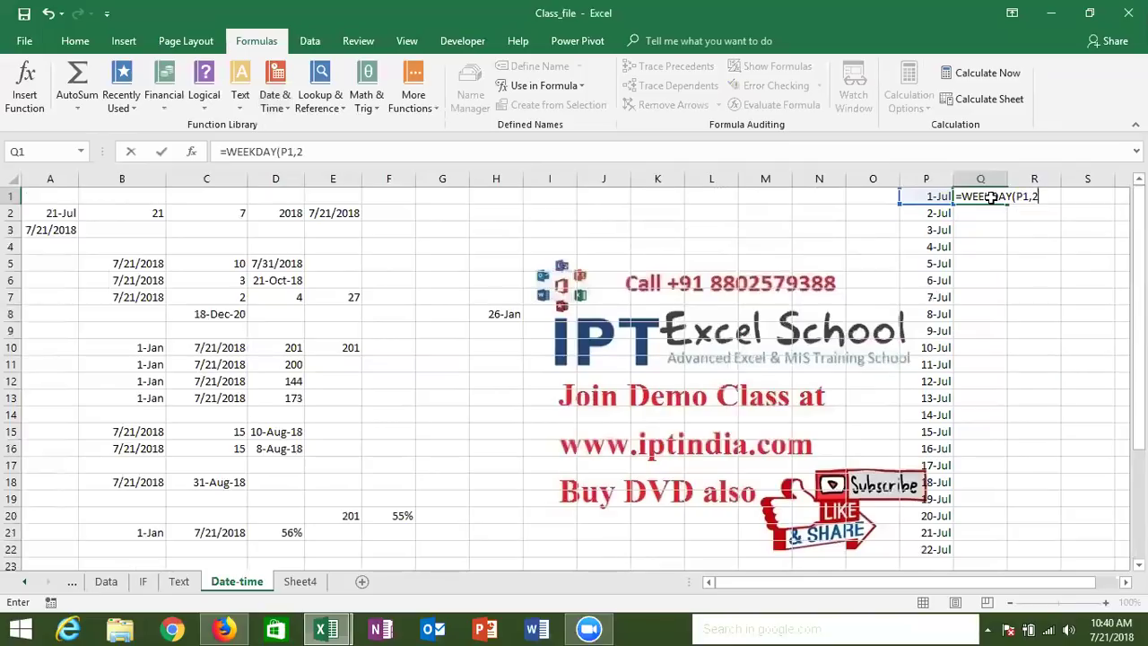
key(Return)
Copy the WEEKDAY formula down to Q22 and check the weekday numbers.
click(991, 198)
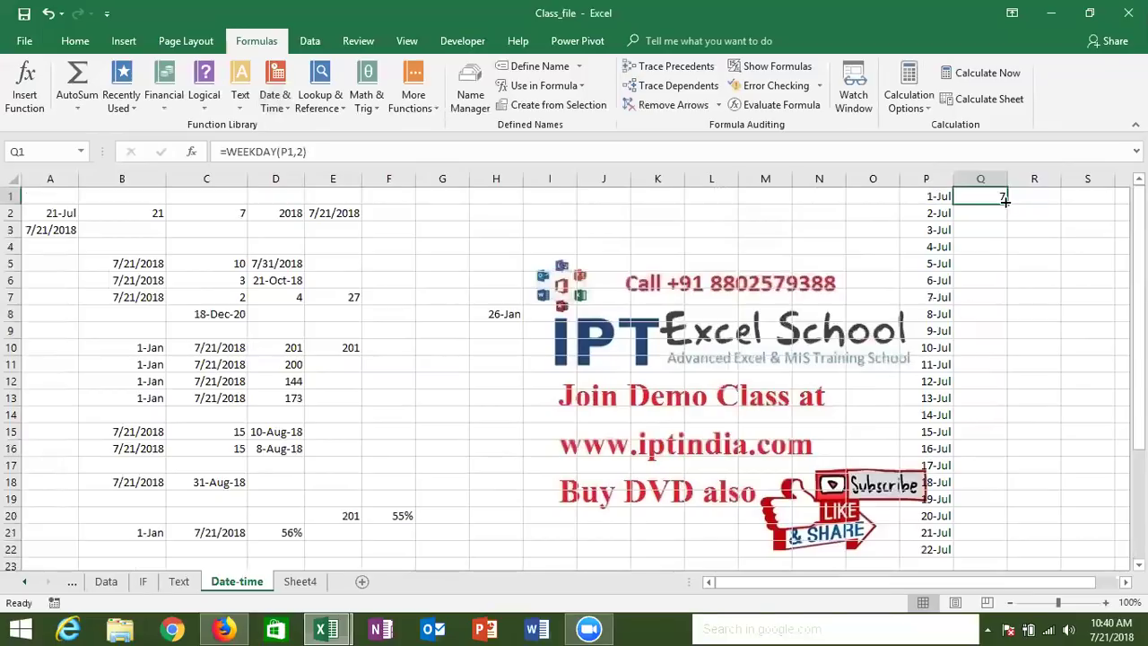
double_click(1005, 202)
click(992, 198)
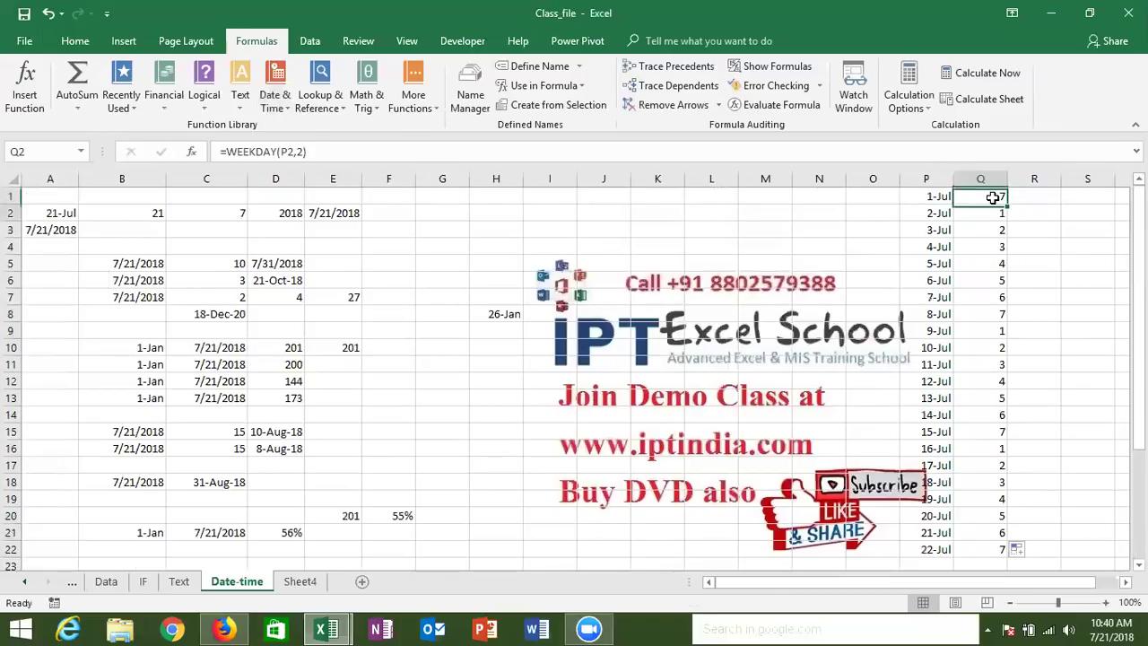
key(Down)
key(Down)
key(Down)
key(Down)
key(Down)
key(Down)
key(Down)
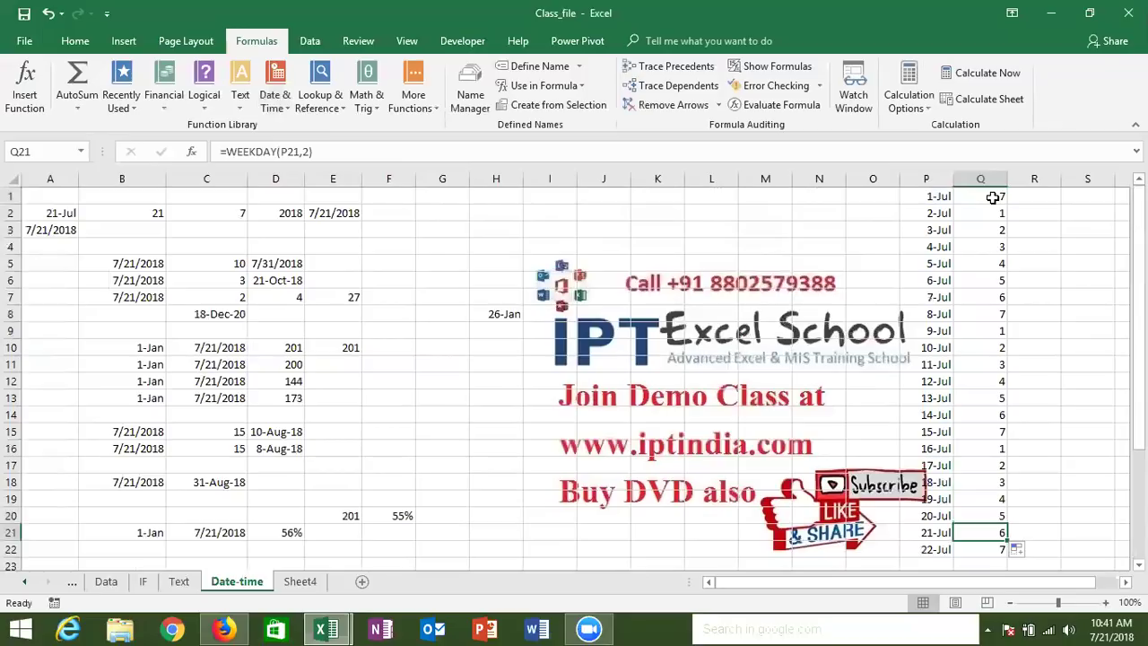
key(Up)
key(Up)
key(Up)
Enter =WEEKNUM(P1) in R1 and fill it down to R22, giving weeks 27 to 30.
key(ctrl+Up)
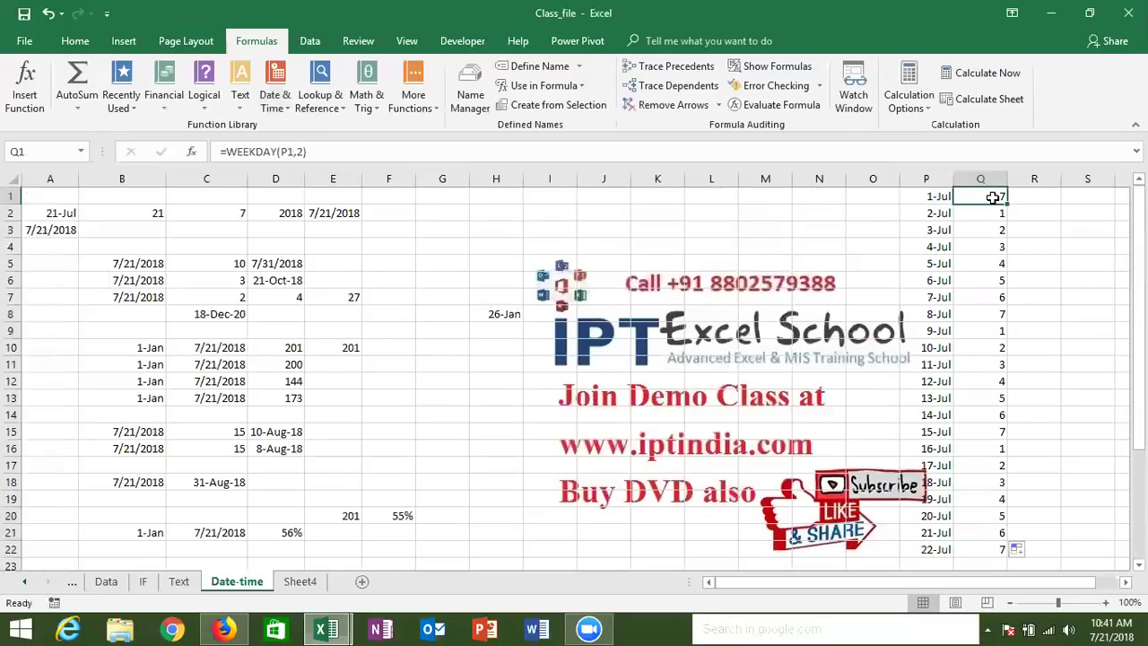
key(Right)
text(=)
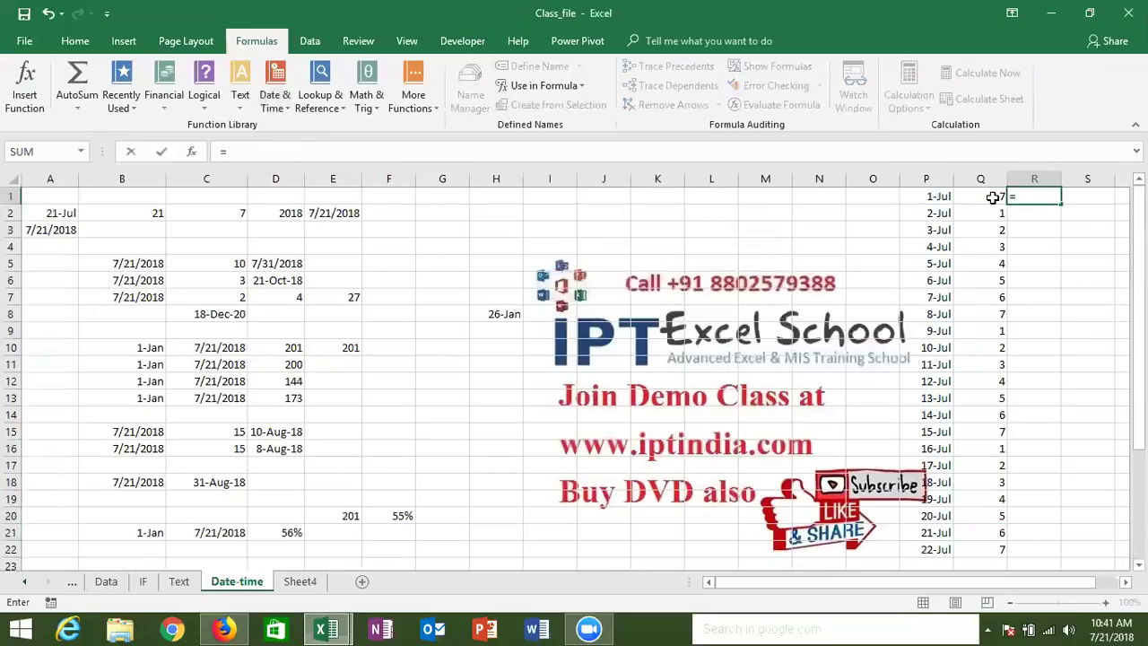
text(wee)
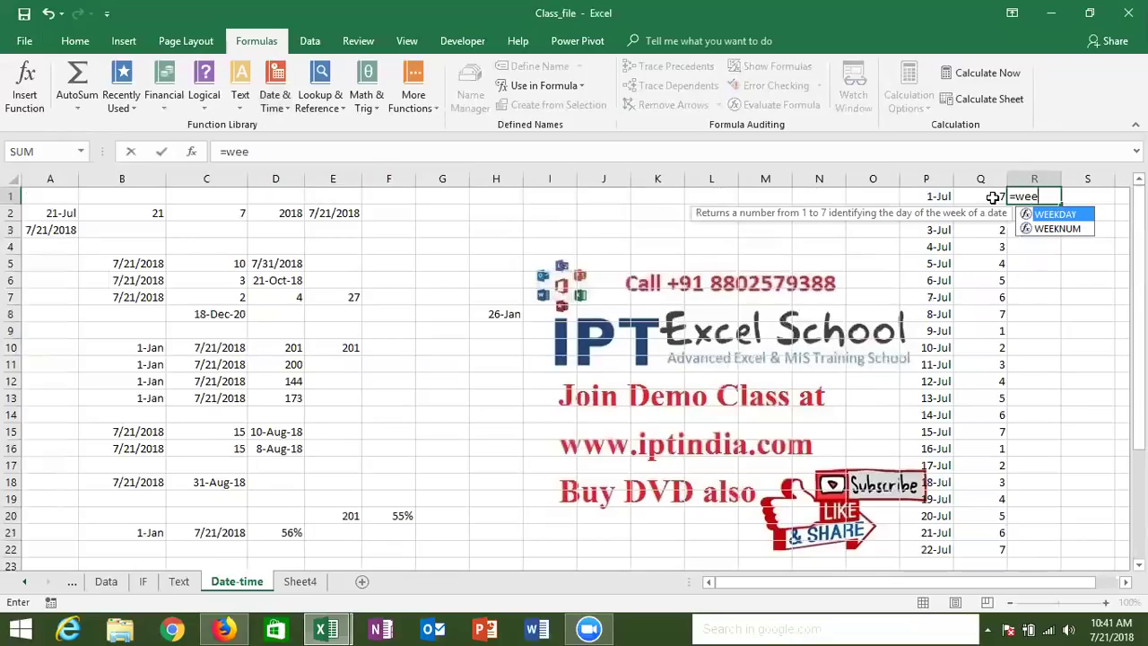
key(Down)
key(Tab)
click(935, 196)
text())
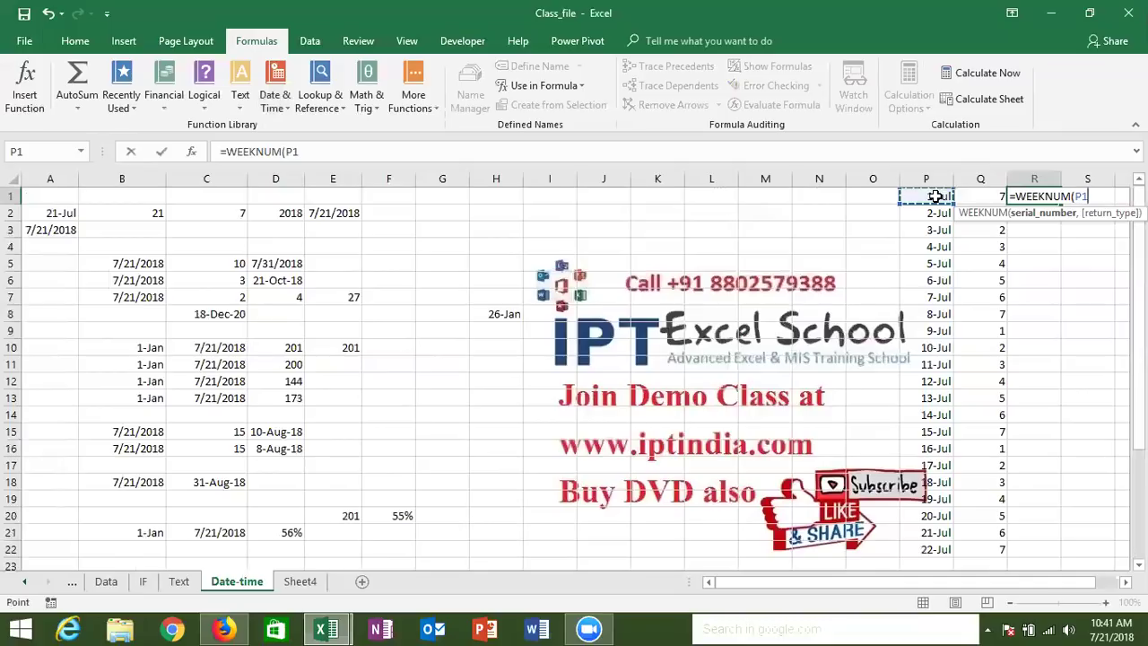
key(Return)
key(Up)
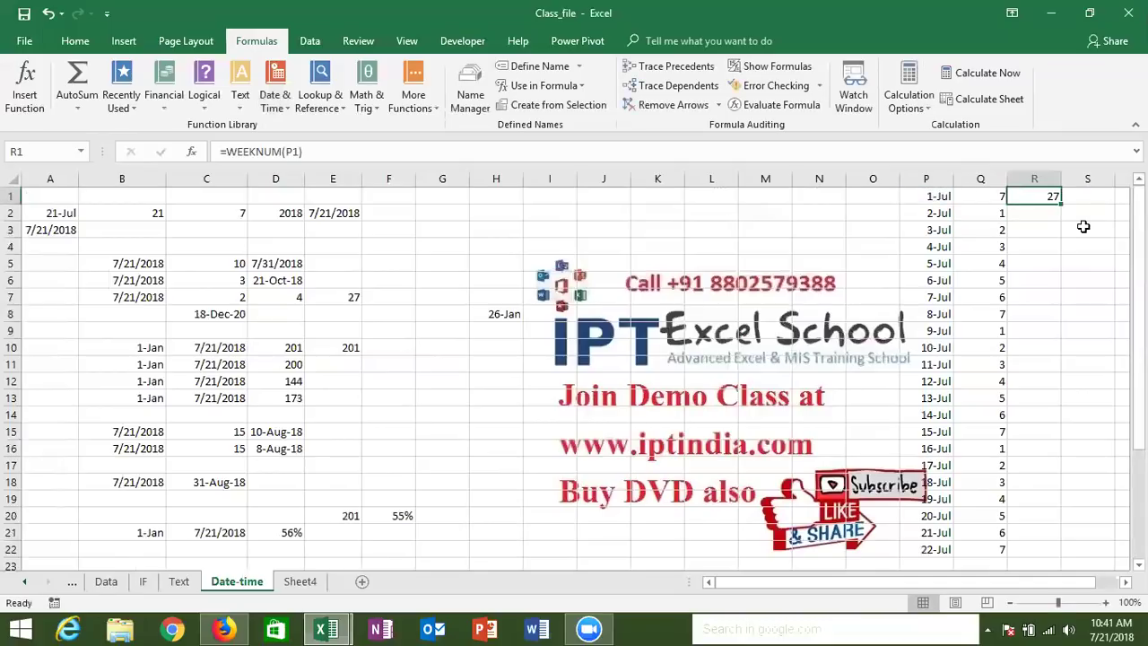
double_click(1062, 203)
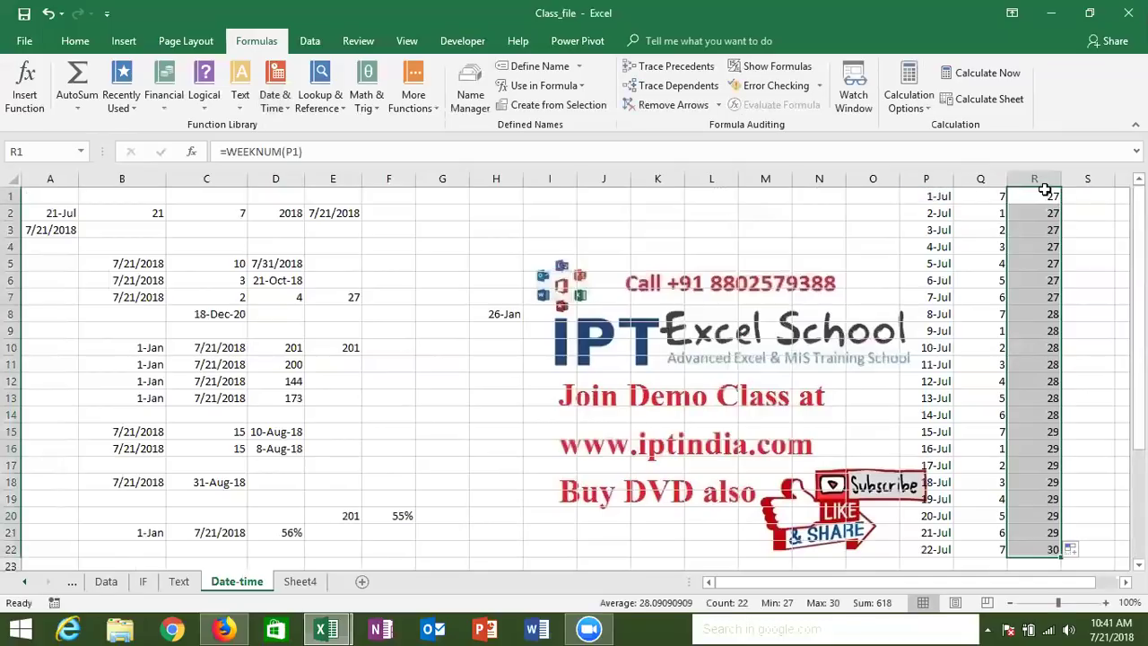
click(1045, 196)
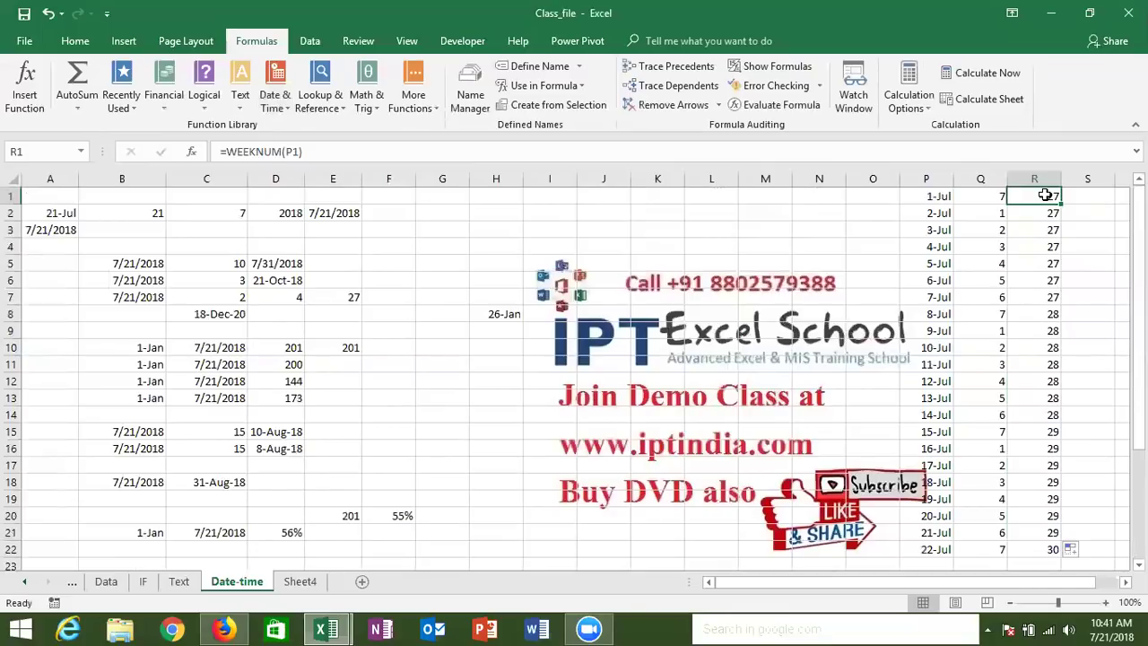
key(Right)
key(Right)
key(Right)
key(Right)
key(Left)
key(Left)
key(Left)
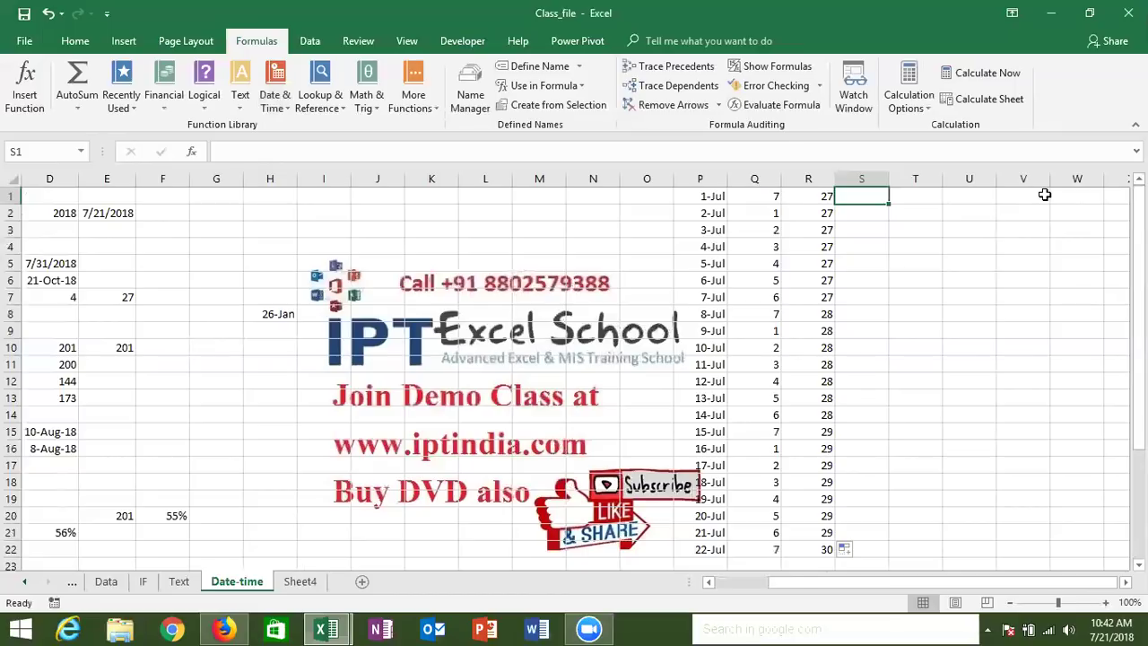
Discard the accidental entry in S1 and move to T1.
text(00)
key(Escape)
key(Right)
key(Right)
key(Right)
key(Right)
key(Left)
key(Left)
key(Left)
key(Left)
key(Left)
key(Left)
key(Left)
key(Down)
key(Up)
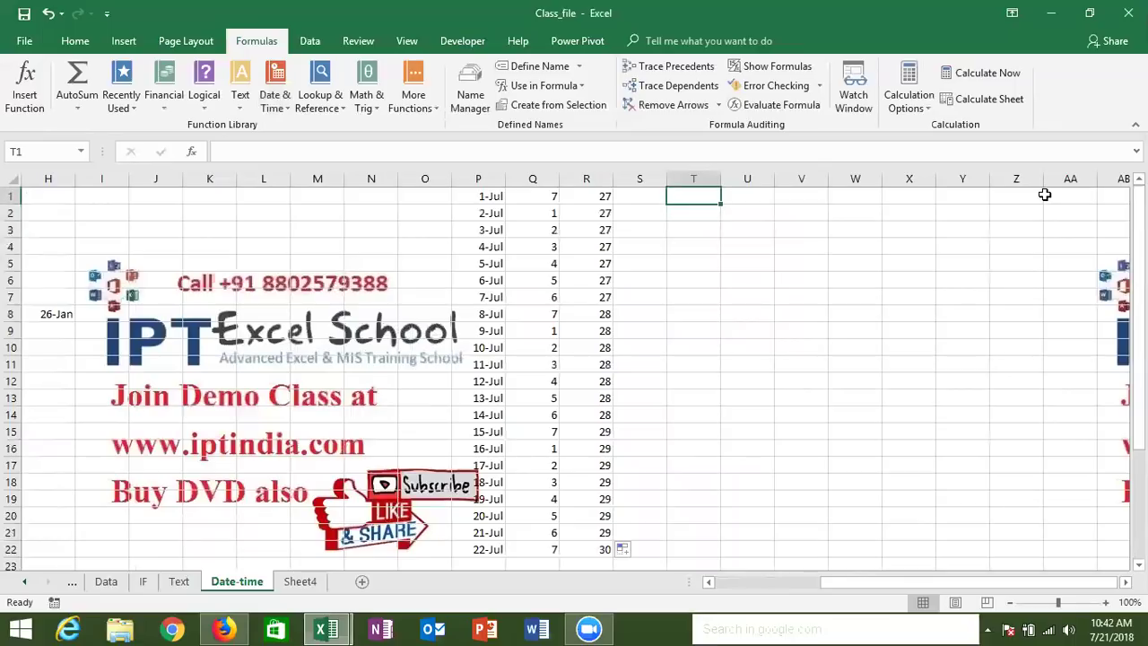
Enter 6/26 in T1 and fill the date series down to 26-Jul in T31.
text(6/26)
key(Return)
key(Up)
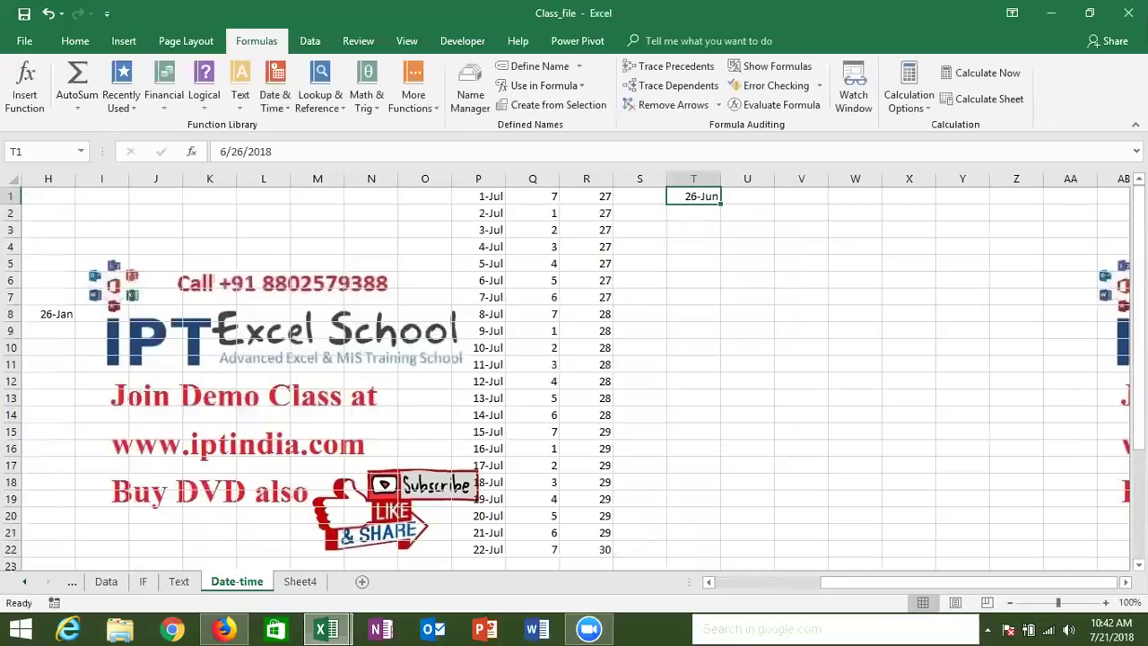
mouse_move(723, 204)
mouse_down()
mouse_move(779, 460)
mouse_move(790, 626)
mouse_up()
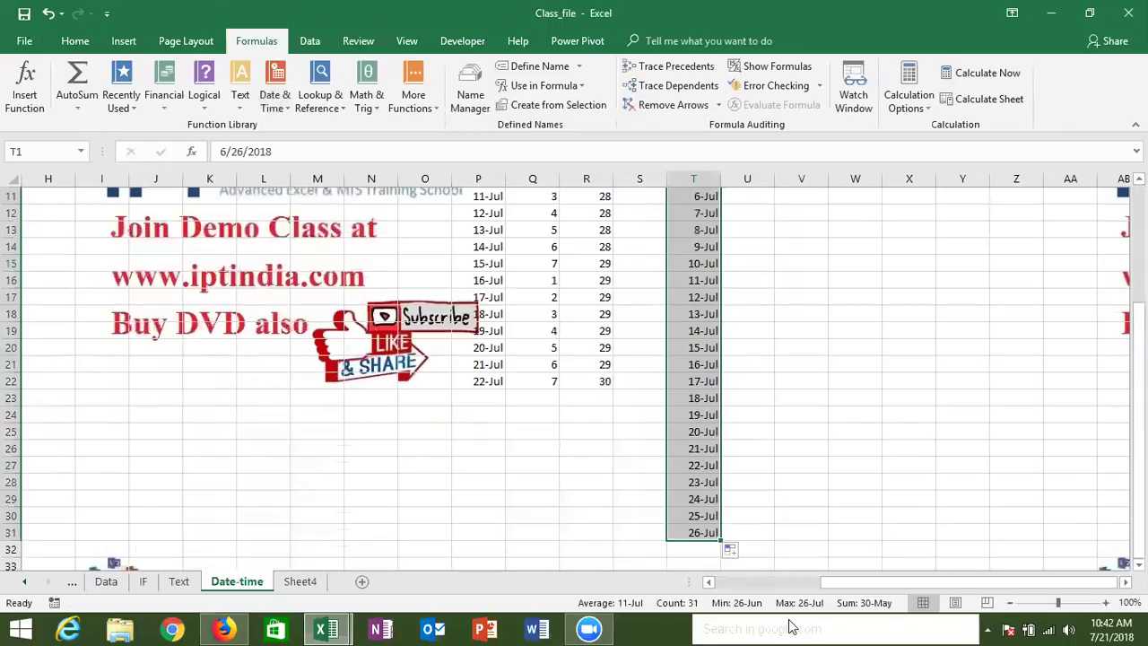
key(ctrl+Up)
key(Right)
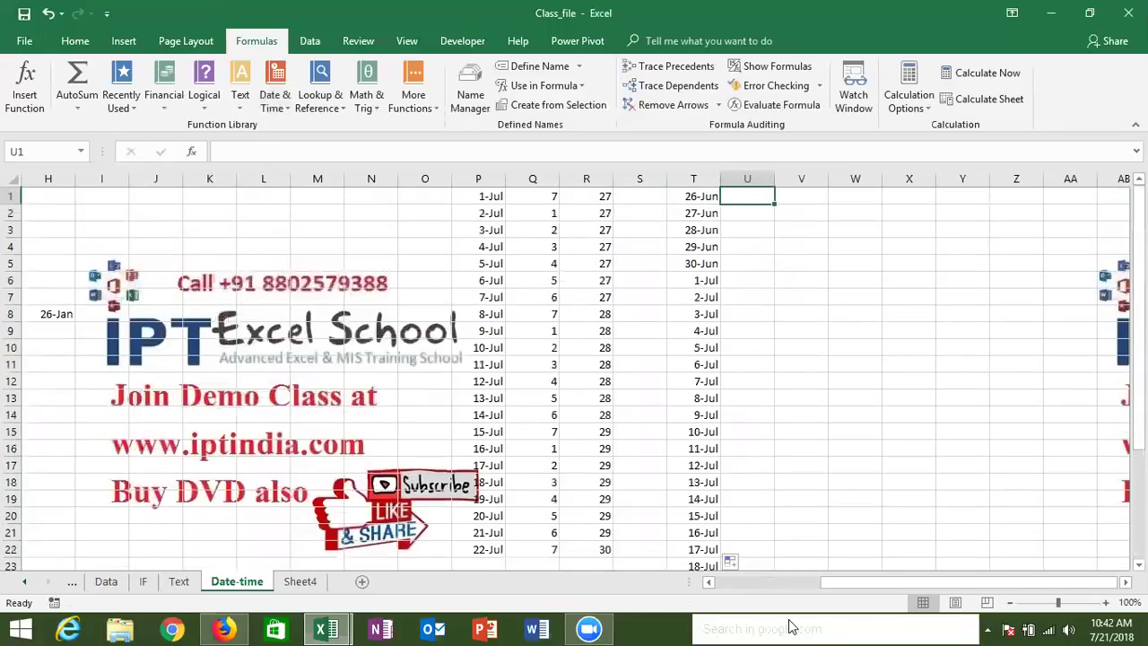
text(=wee)
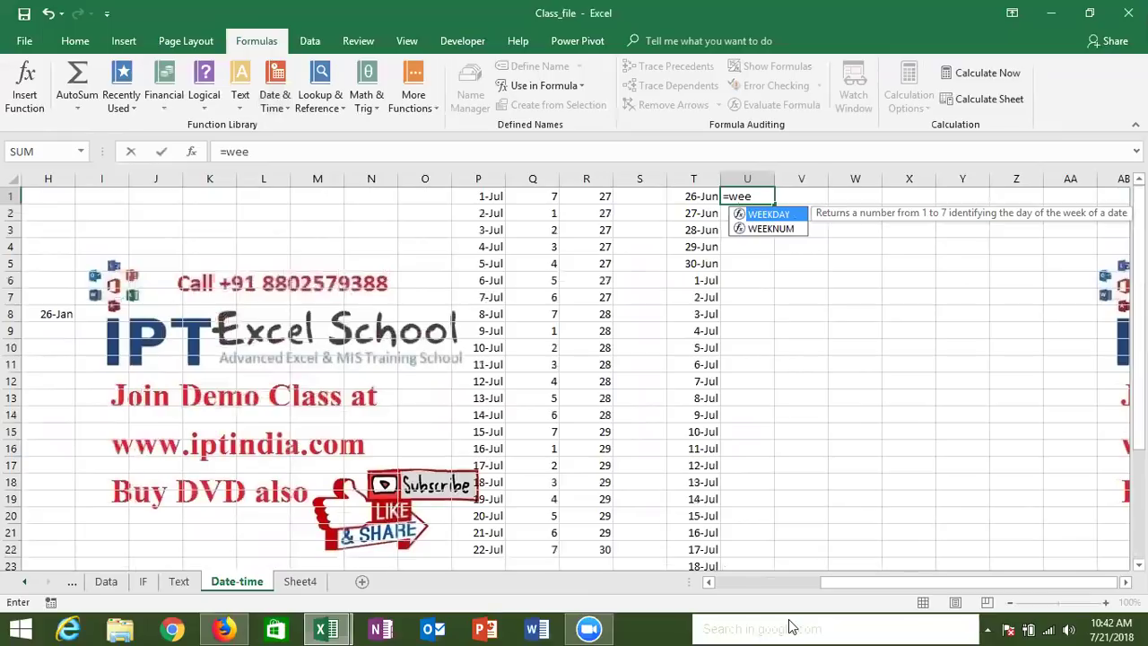
Replace the unfinished formula in U1 with =COUNTA(T1:T1)/7, shown as a plain number.
key(Escape)
key(Escape)
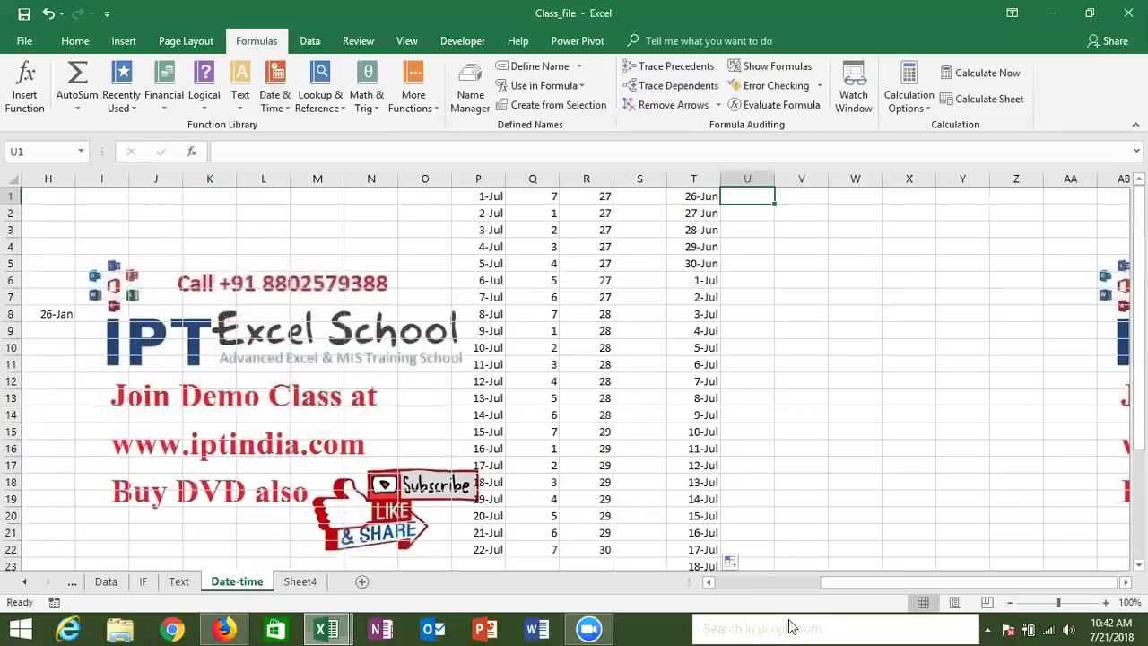
text(=)
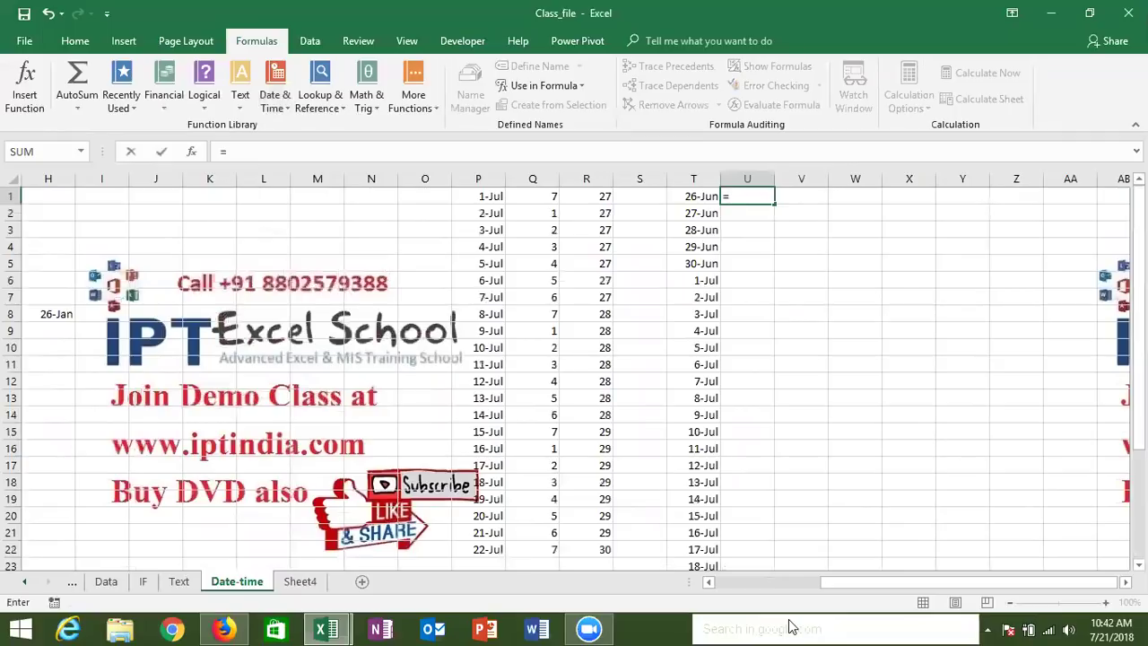
text(cou)
key(Down)
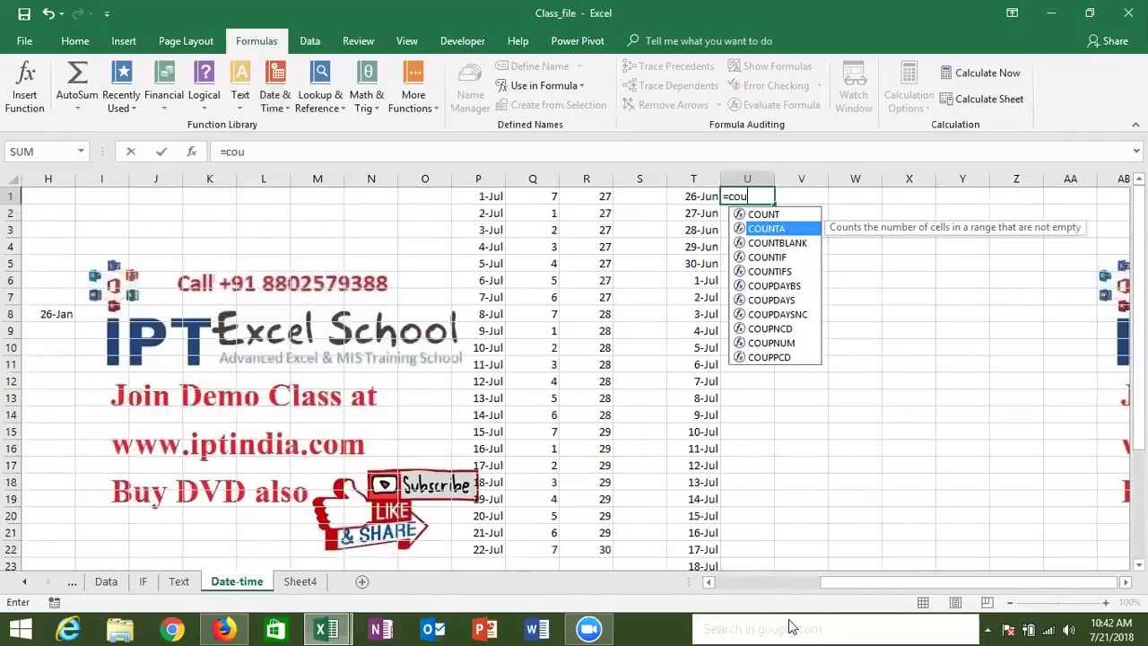
key(Tab)
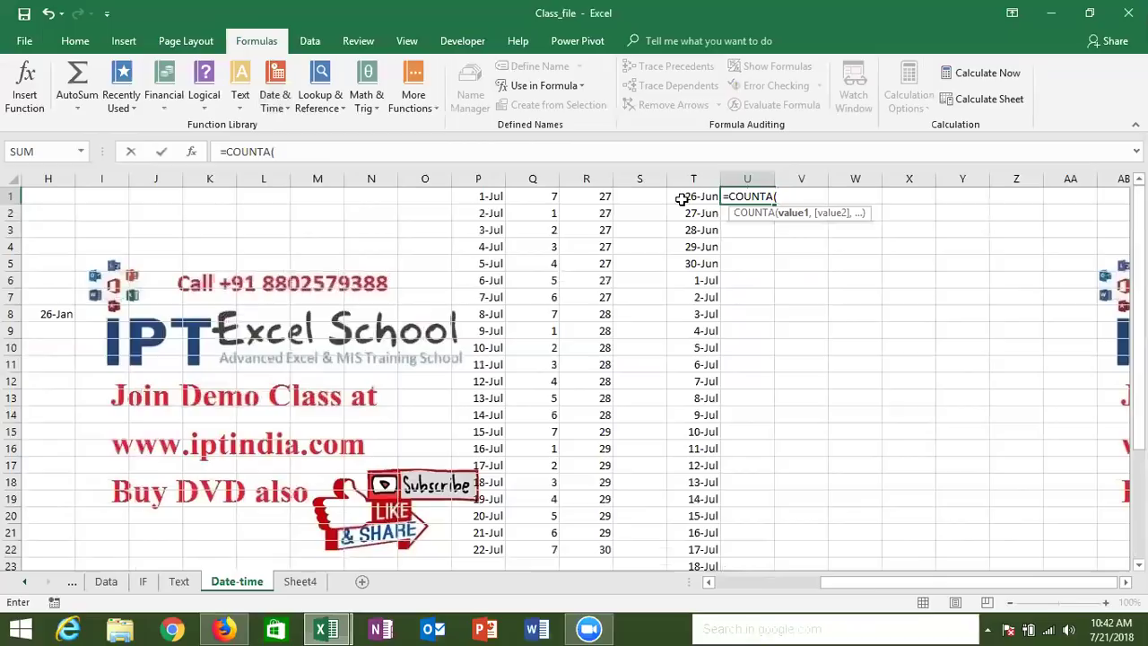
click(681, 196)
key(F8)
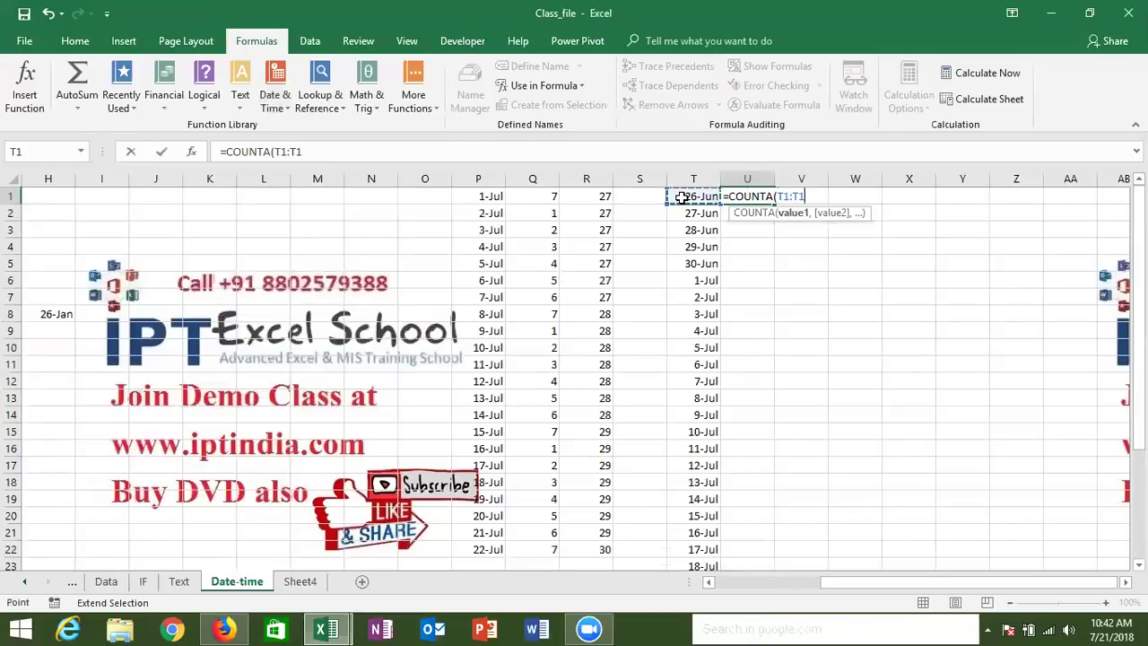
text())
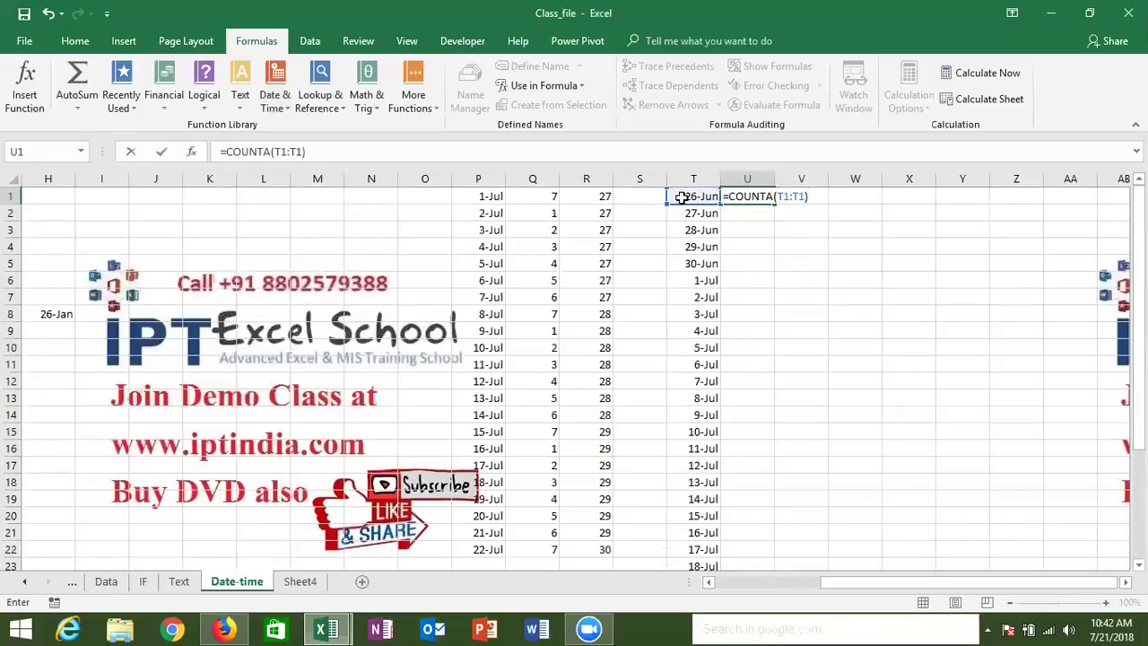
text(/7)
key(Return)
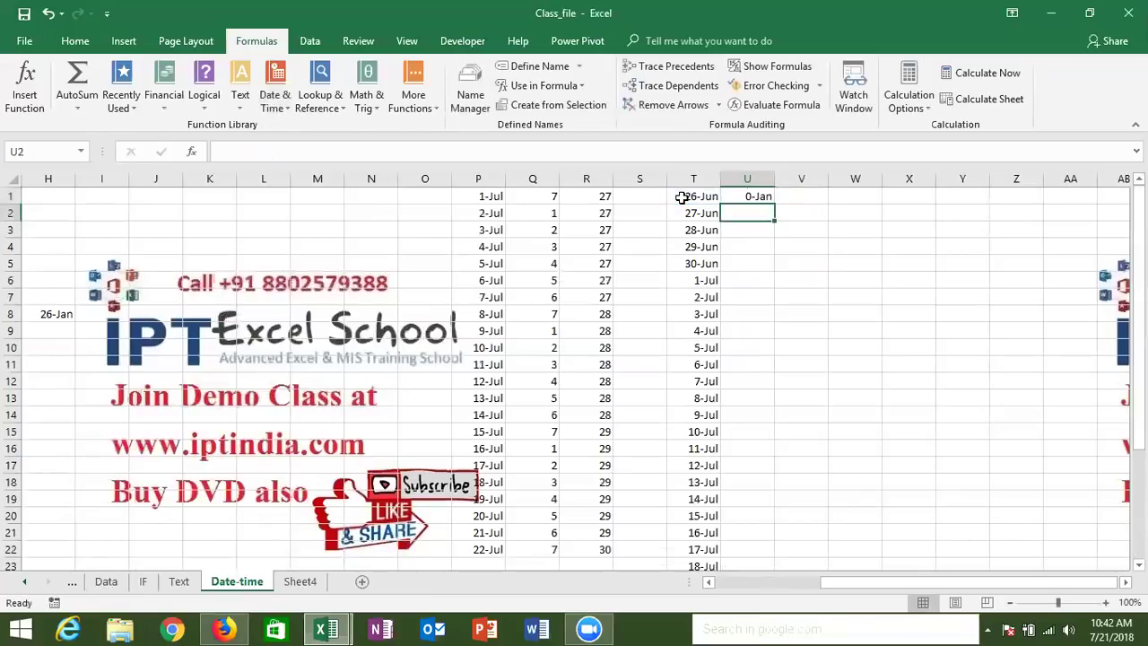
key(Up)
key(ctrl+shift+asciitilde)
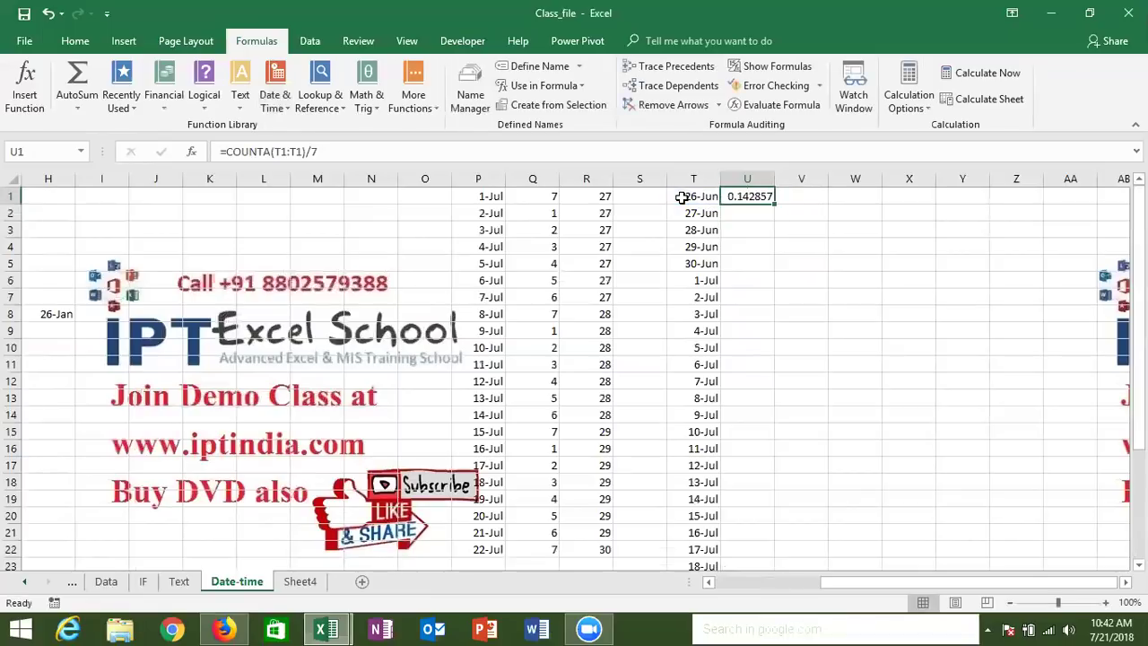
Wrap U1's count in ROUNDUP(...,0) to get the cycle number.
click(226, 152)
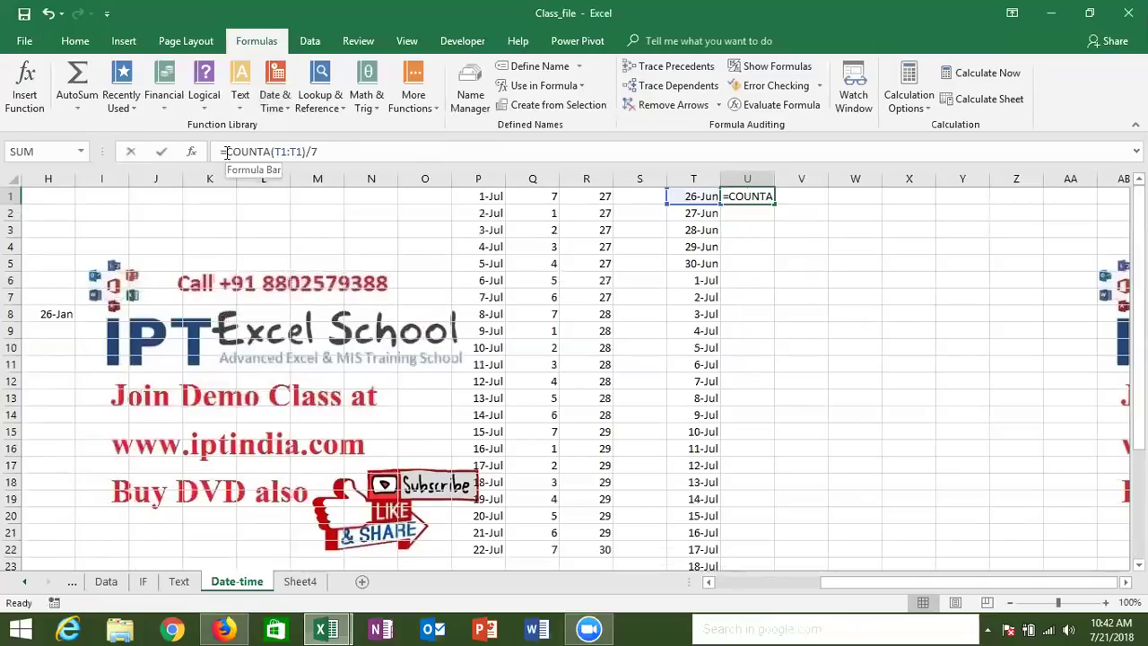
text(ro)
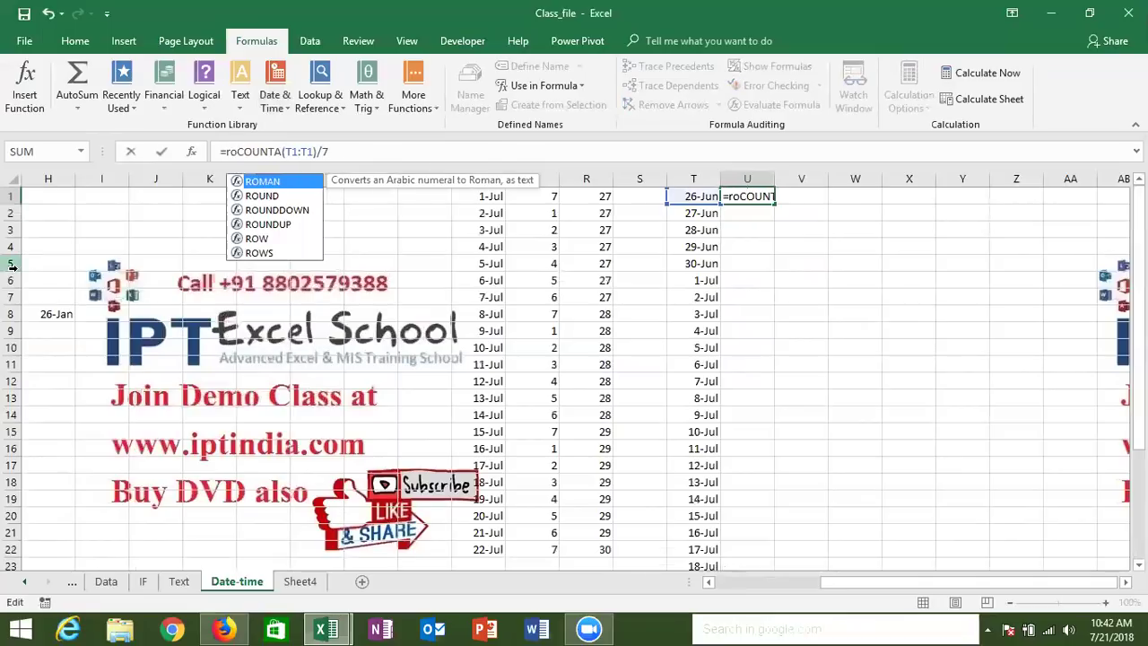
key(Down)
key(Down)
key(Down)
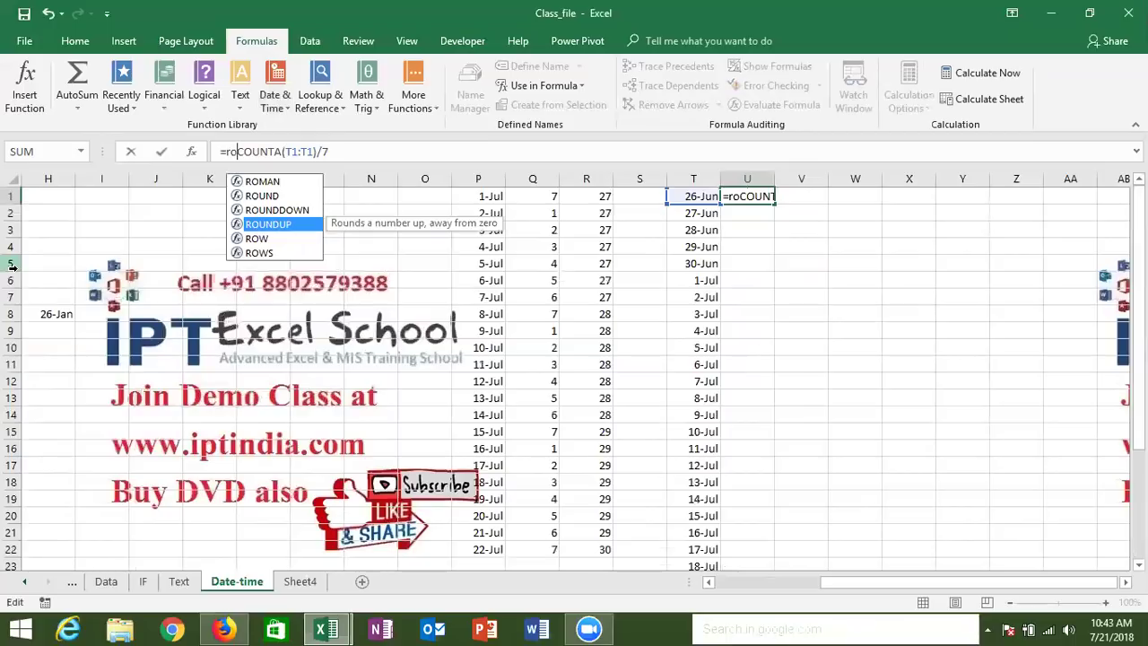
key(Tab)
text(,0)
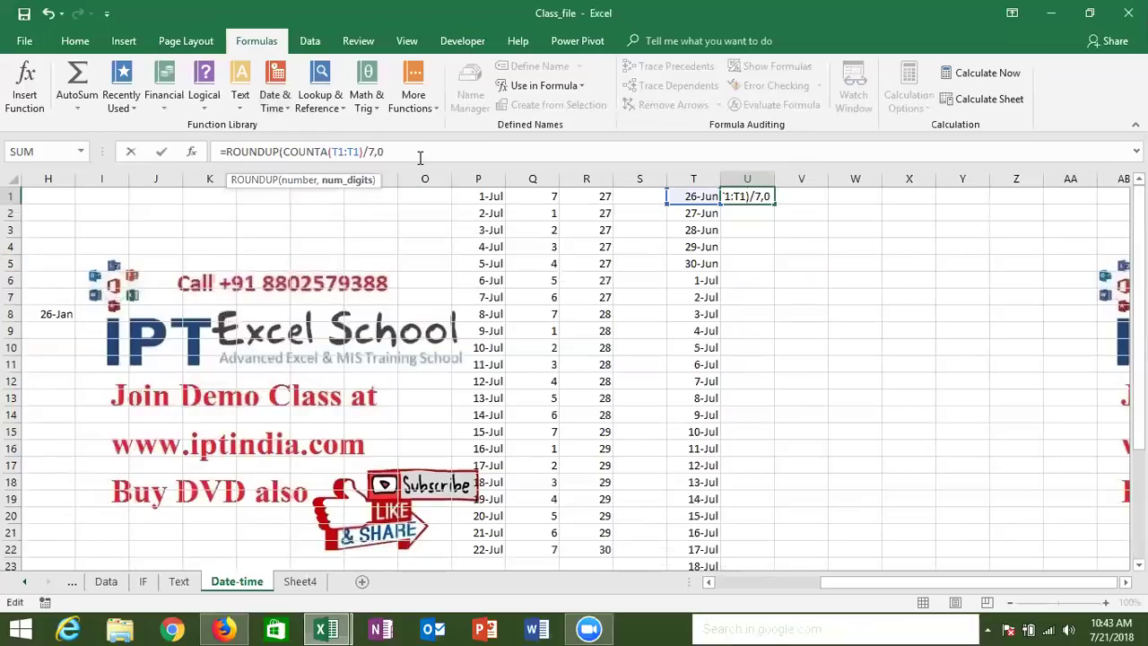
text())
key(ctrl+Return)
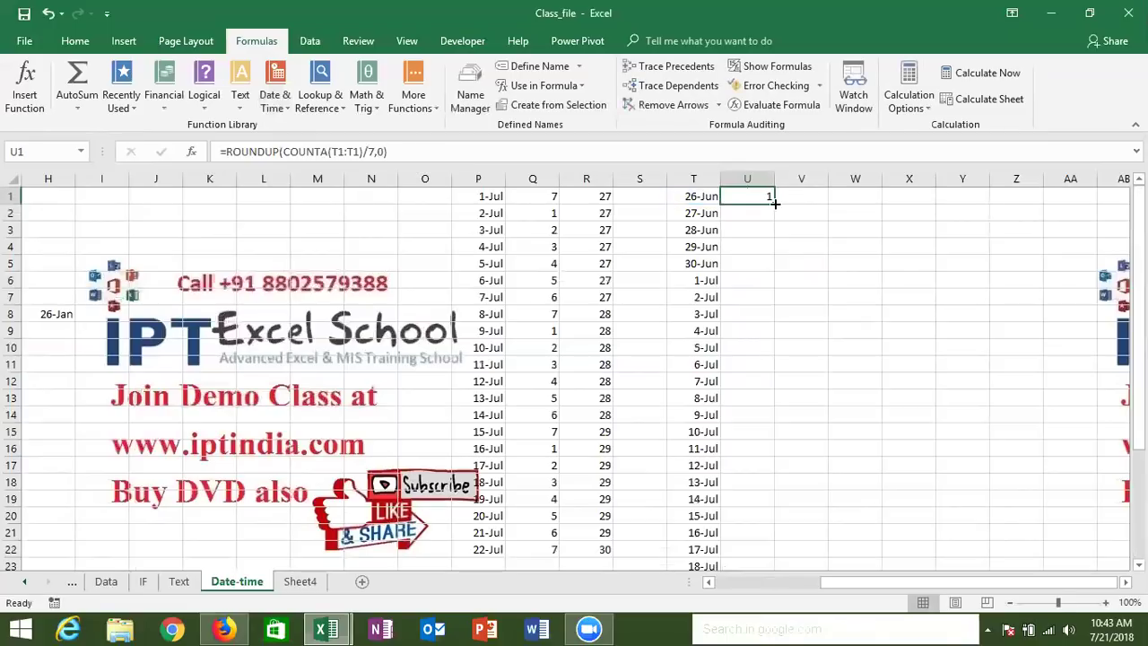
Anchor the range start as $T$1 and fill the cycle formula down to row 31.
click(338, 151)
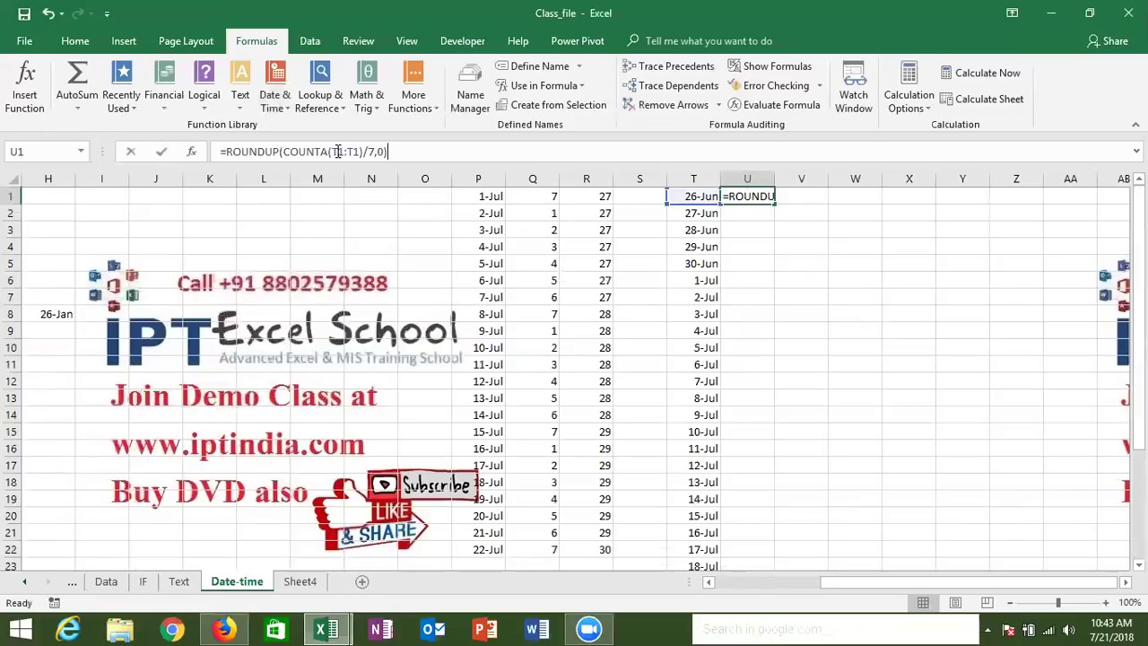
key(F4)
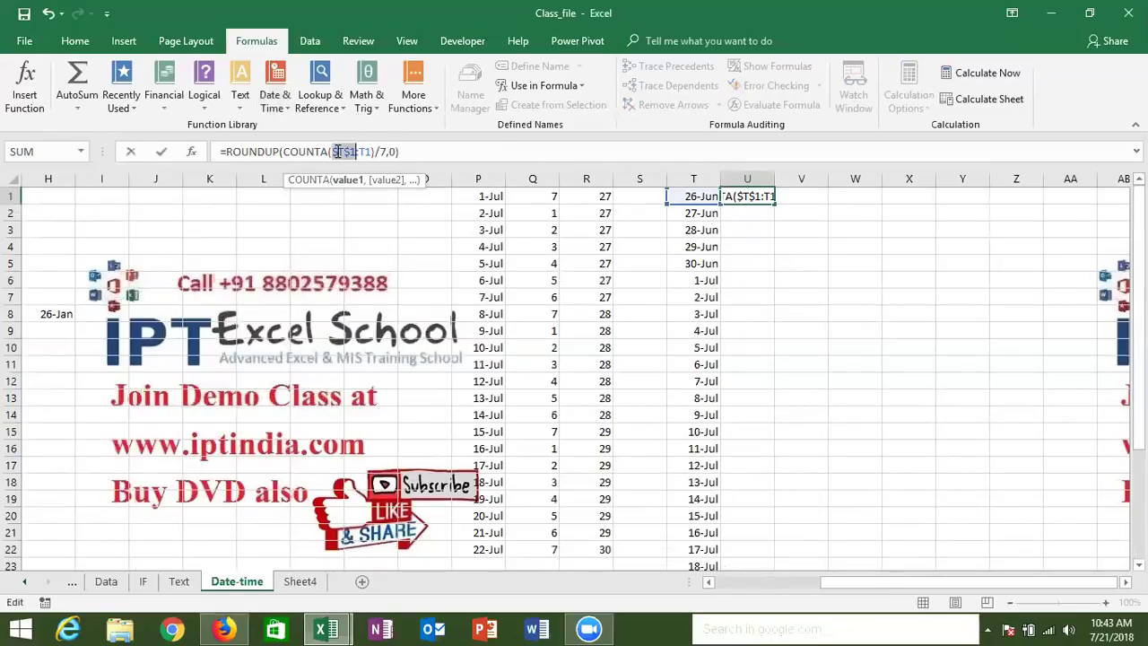
key(Return)
key(Up)
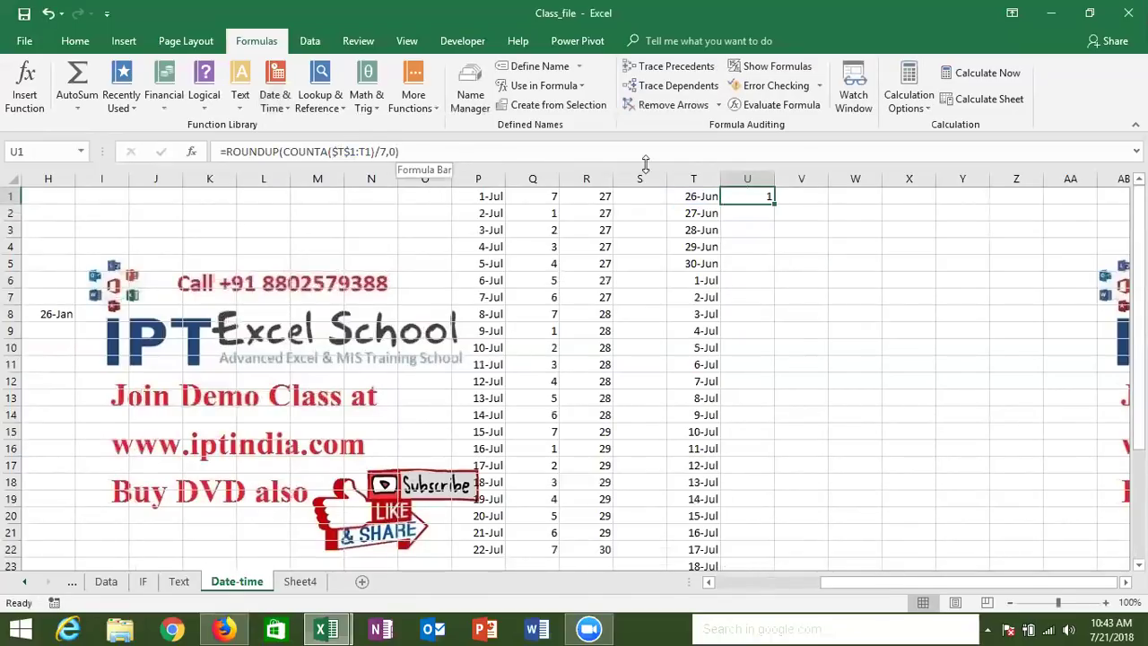
double_click(775, 206)
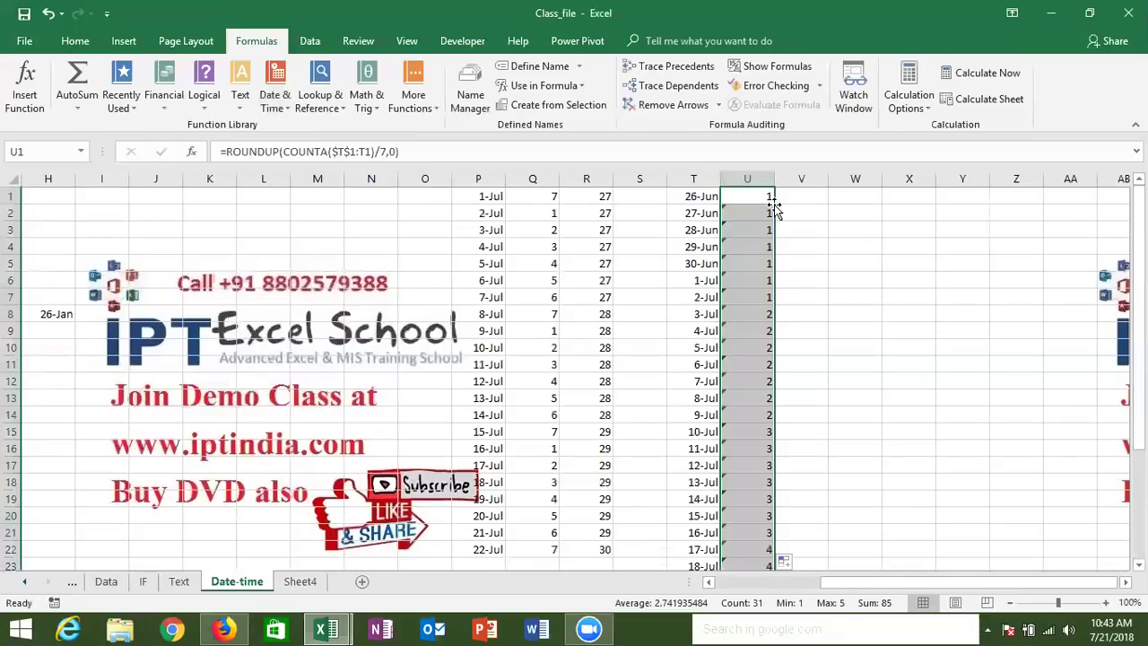
click(761, 197)
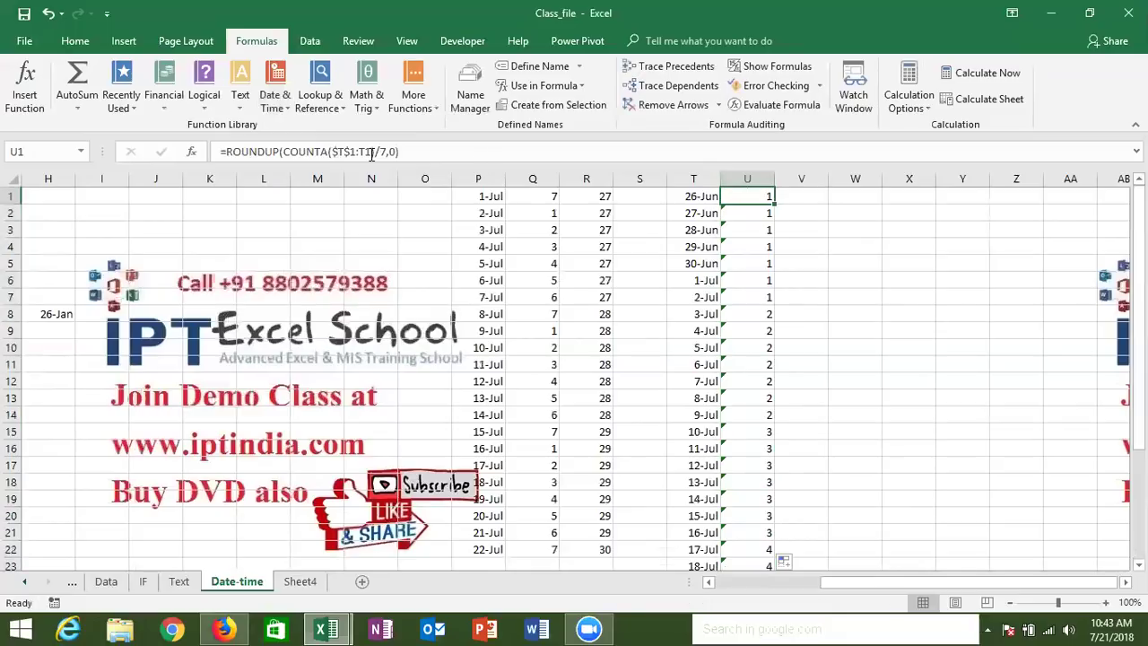
Prefix the formula with "W"& so U1 shows W1, fill it down, then select V2.
click(225, 152)
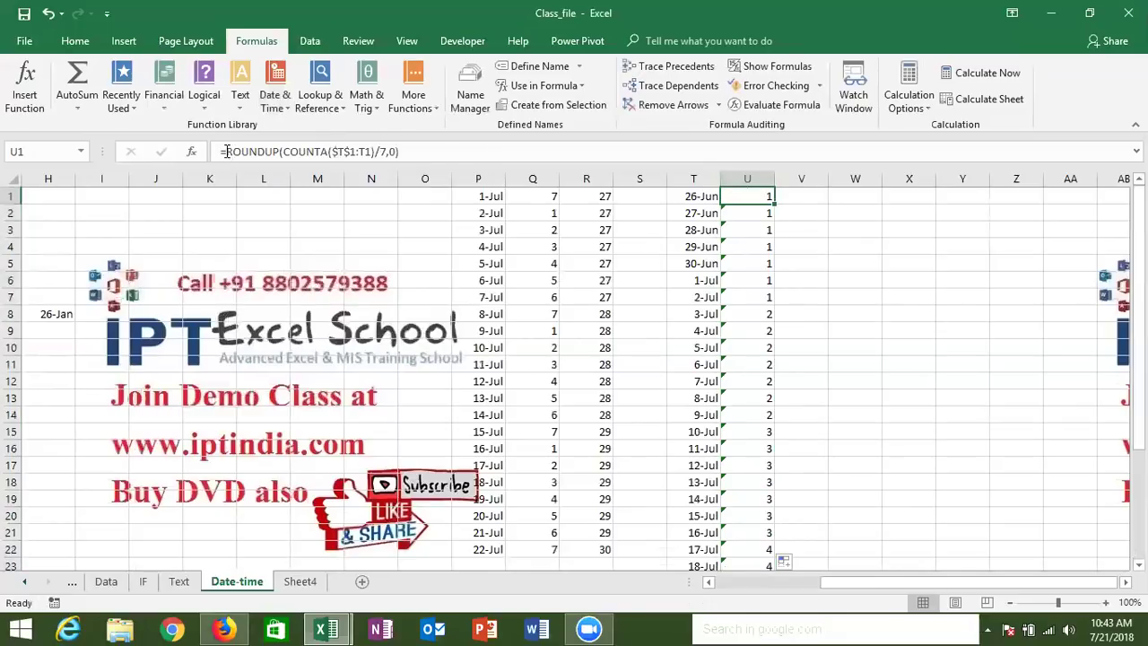
text(W)
text(")
click(225, 151)
text("&)
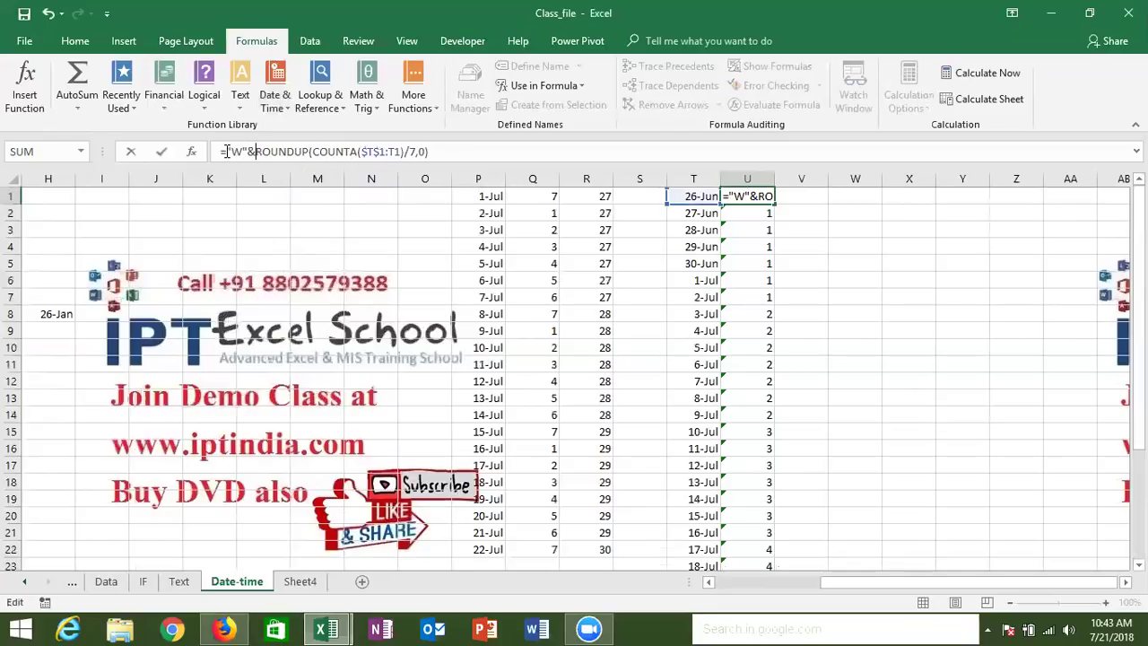
key(Return)
key(Up)
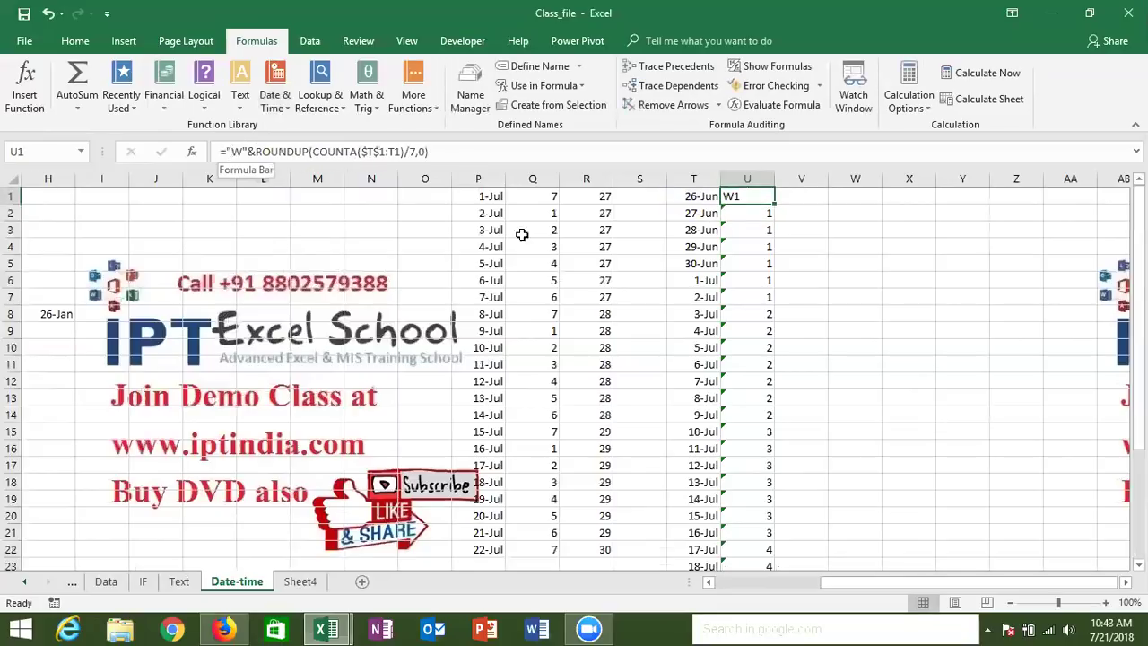
double_click(773, 208)
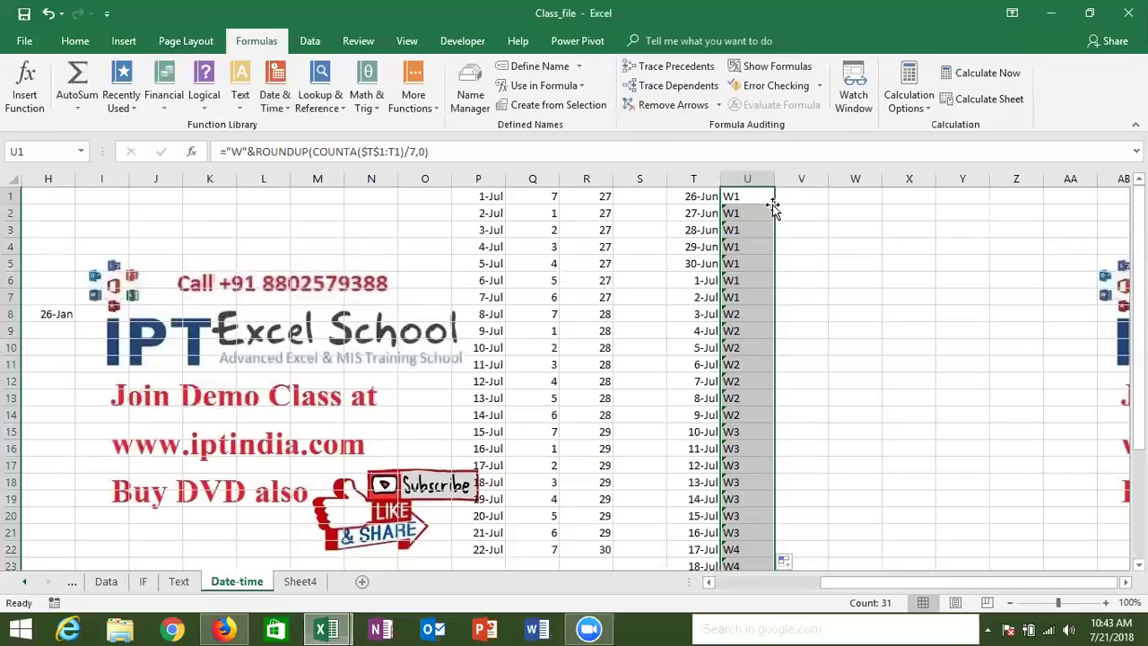
click(769, 198)
click(812, 213)
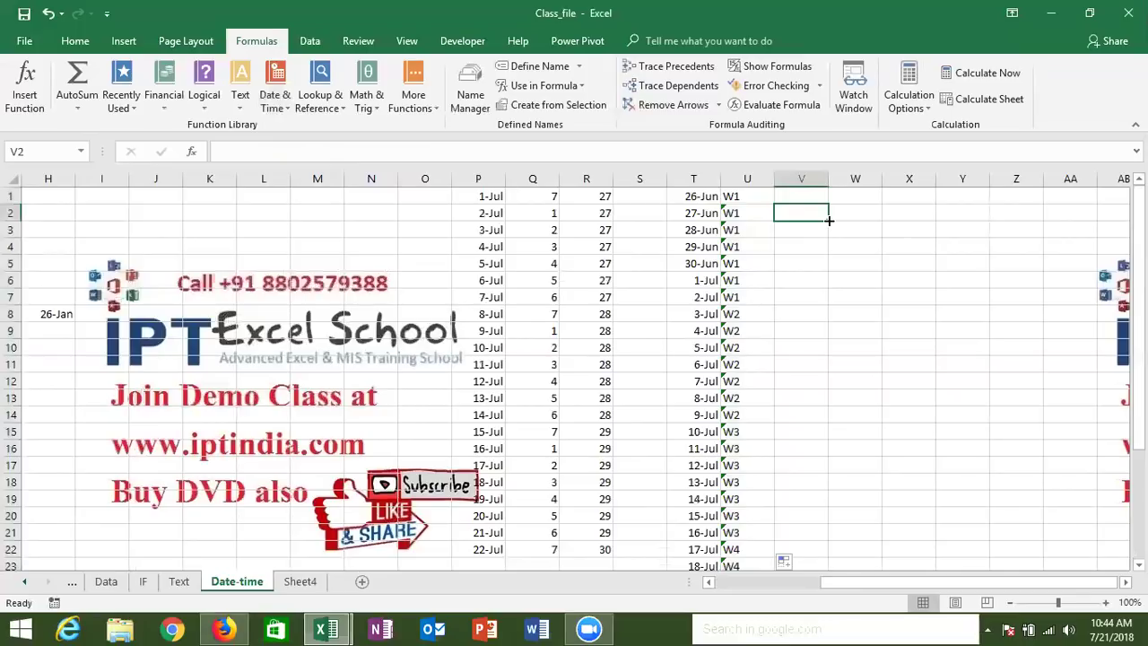
Discard a mistyped date and insert today's date, 7/21/2018, into V2 with Ctrl+;.
text(26/2)
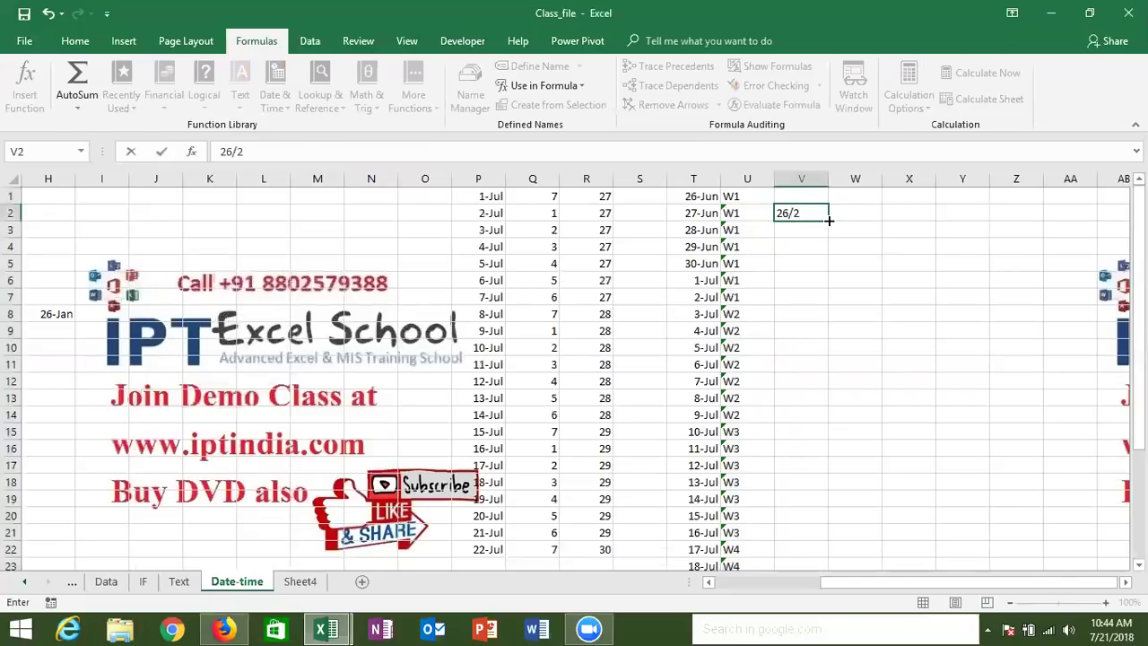
key(BackSpace)
key(BackSpace)
key(BackSpace)
key(BackSpace)
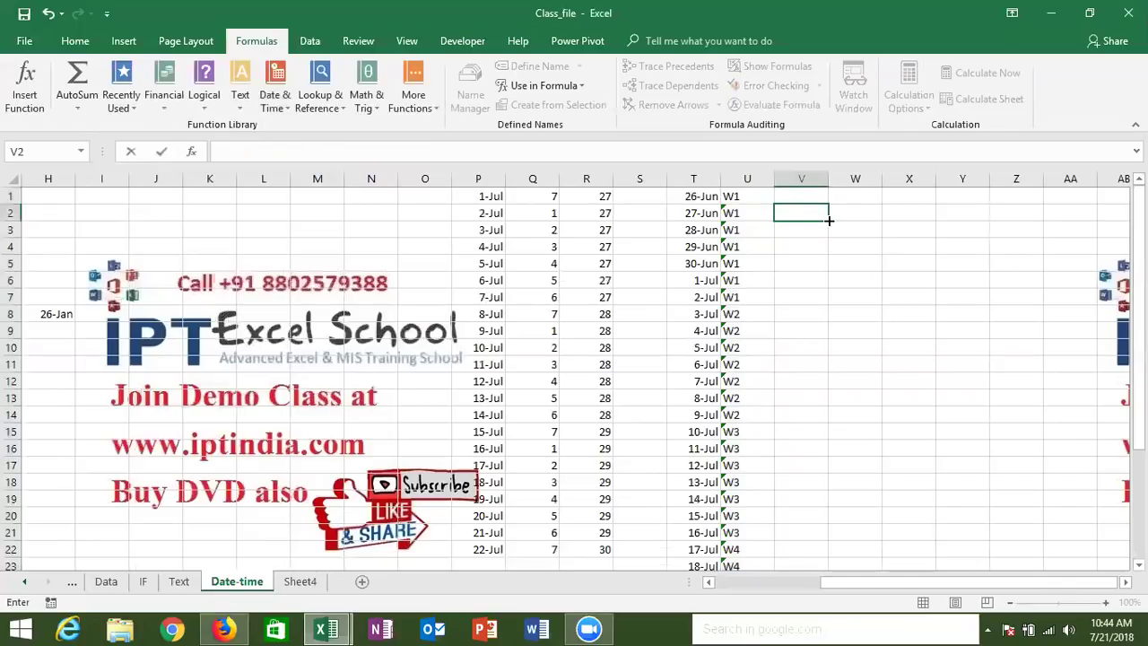
text(6/26)
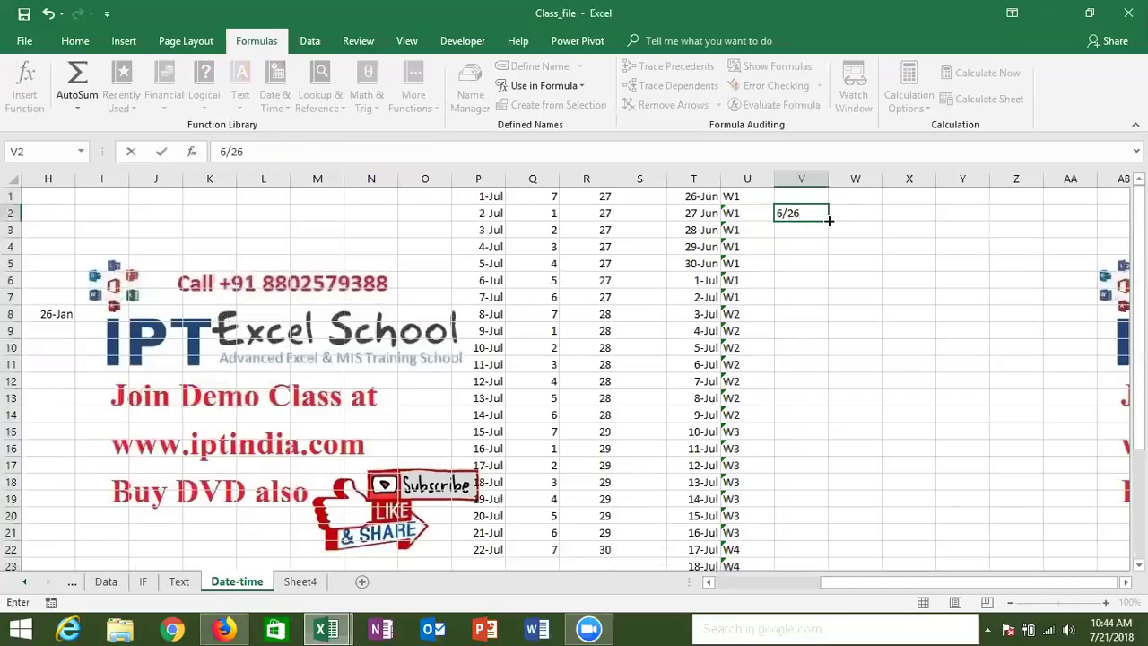
key(Escape)
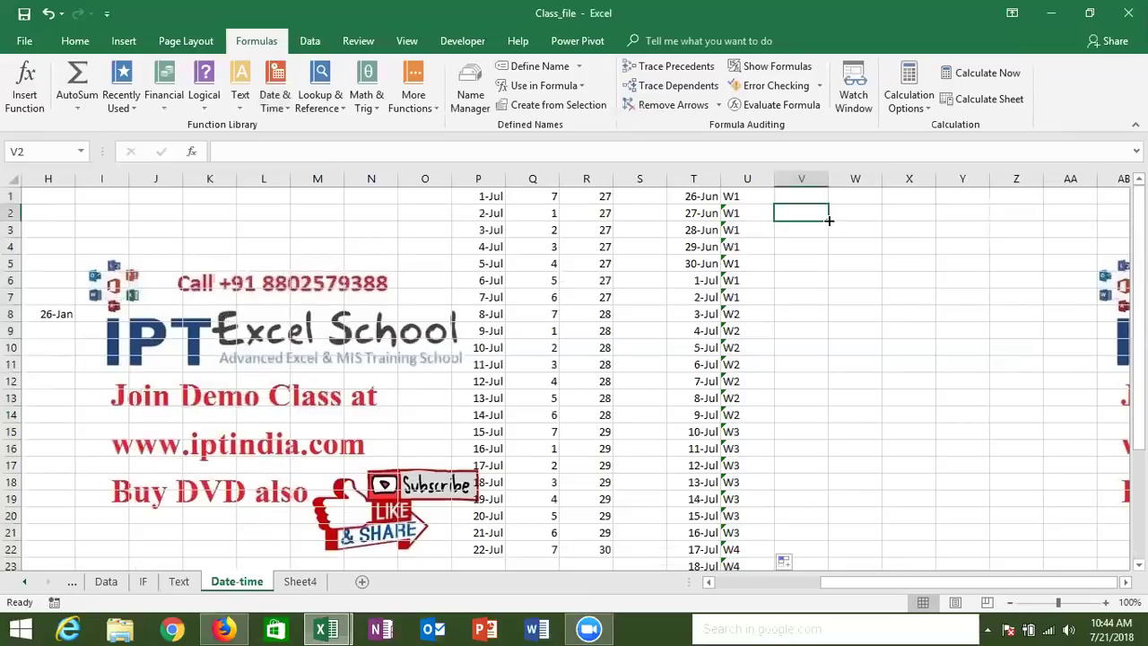
key(ctrl+semicolon)
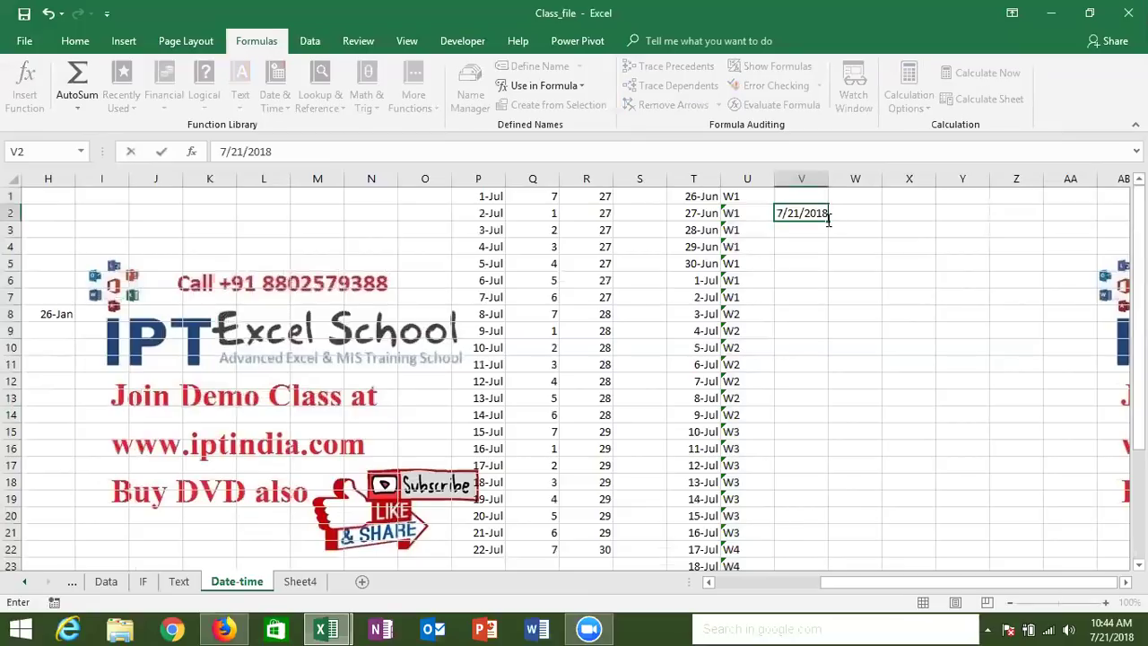
key(ctrl+Return)
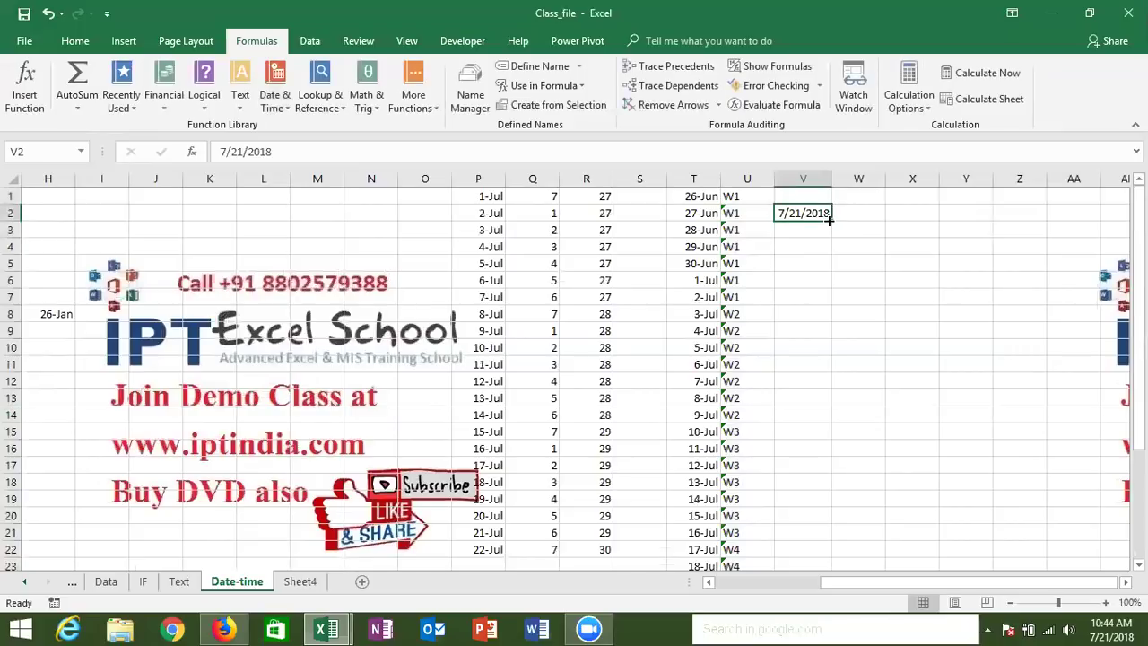
key(Right)
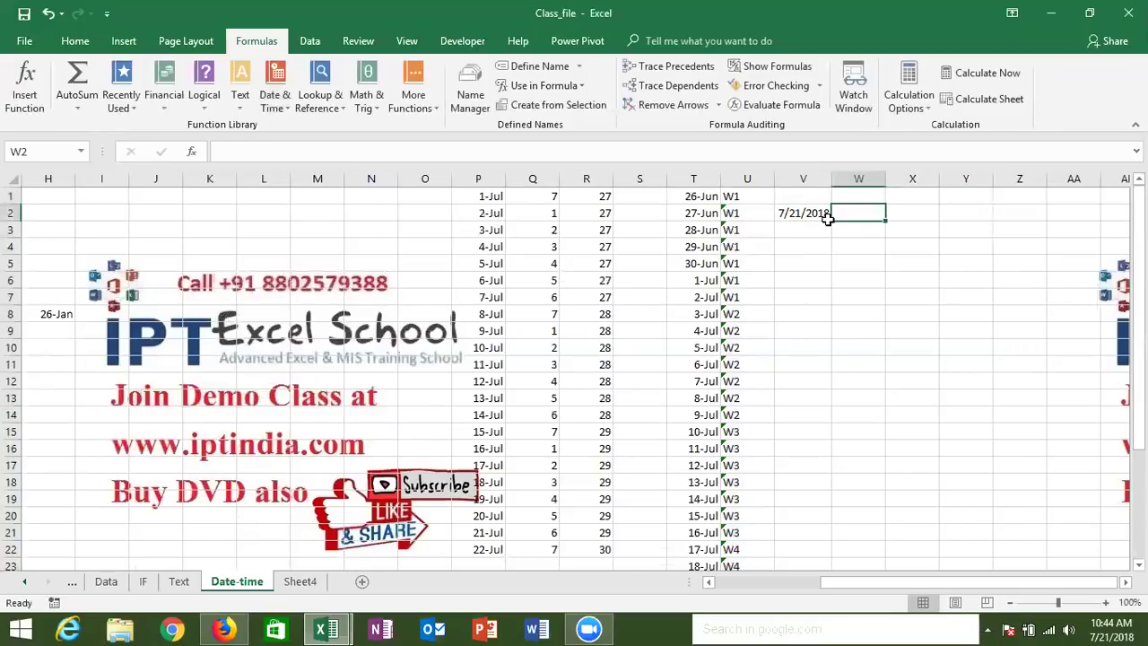
text(=)
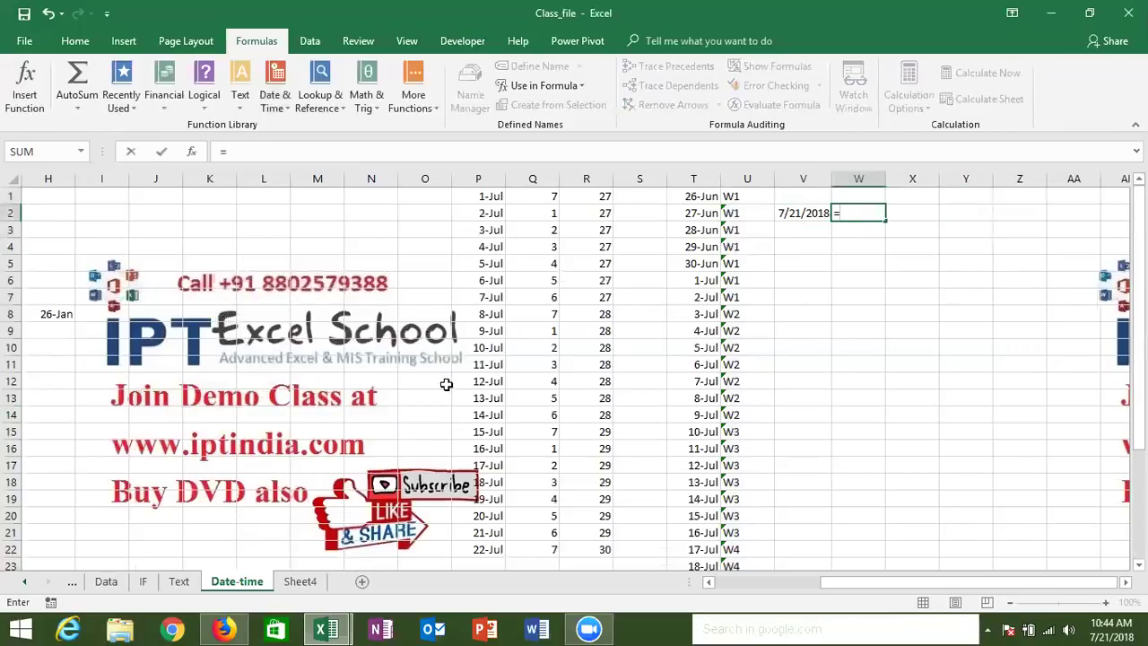
text(date)
Start W2's formula as =DATE(YEAR(V2), using the year of V2.
key(Tab)
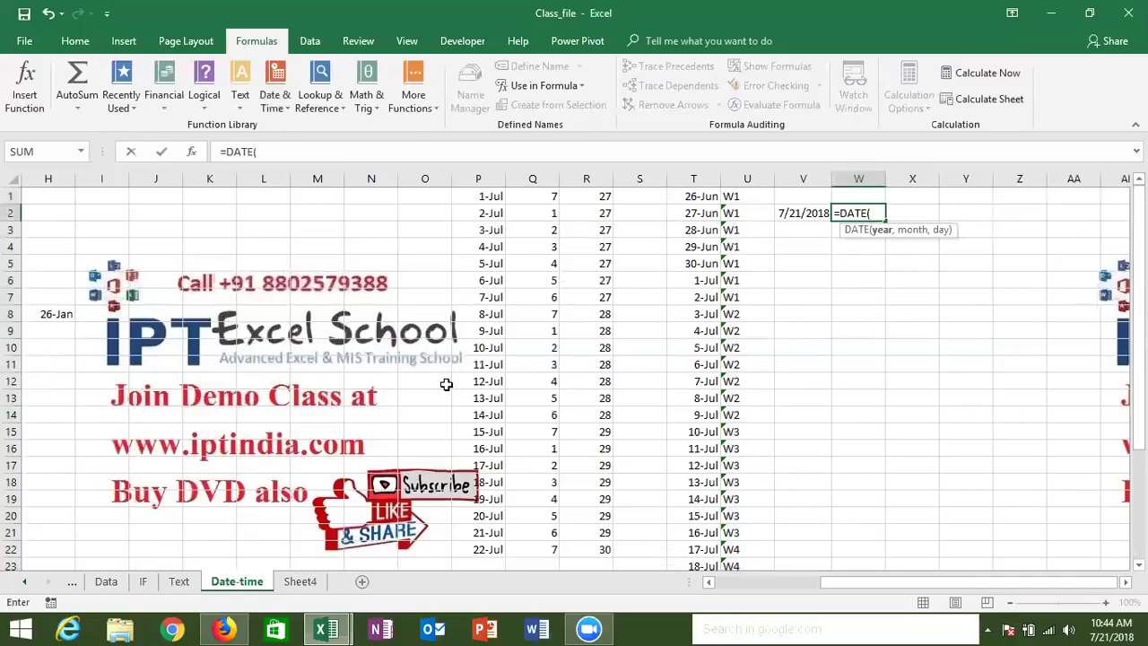
text(yea)
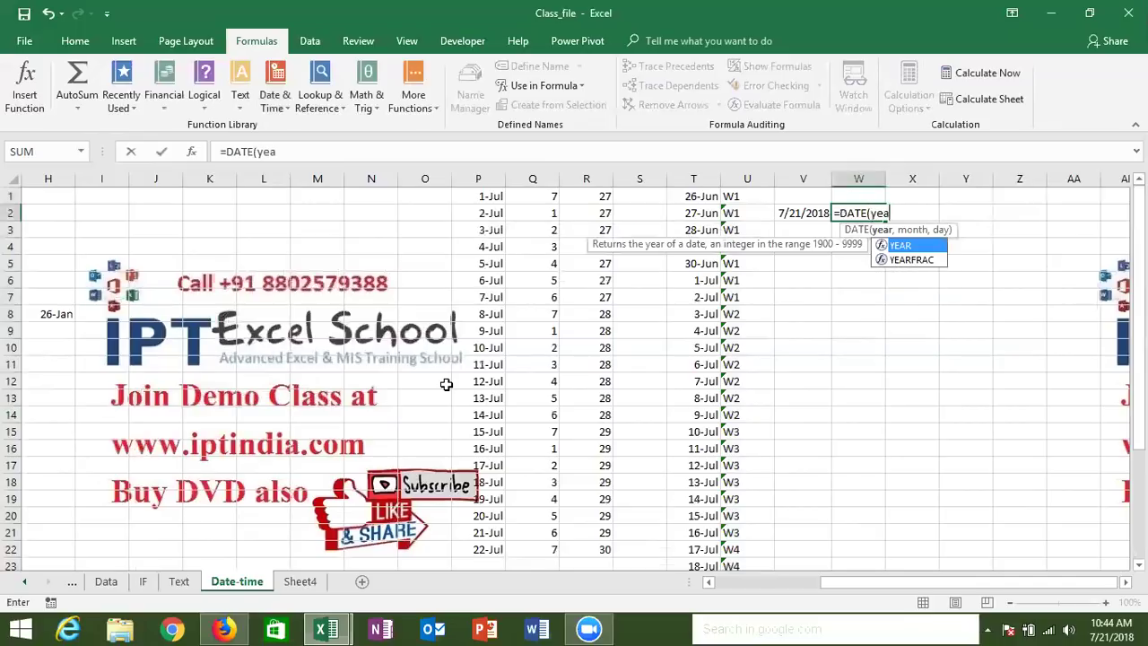
key(Tab)
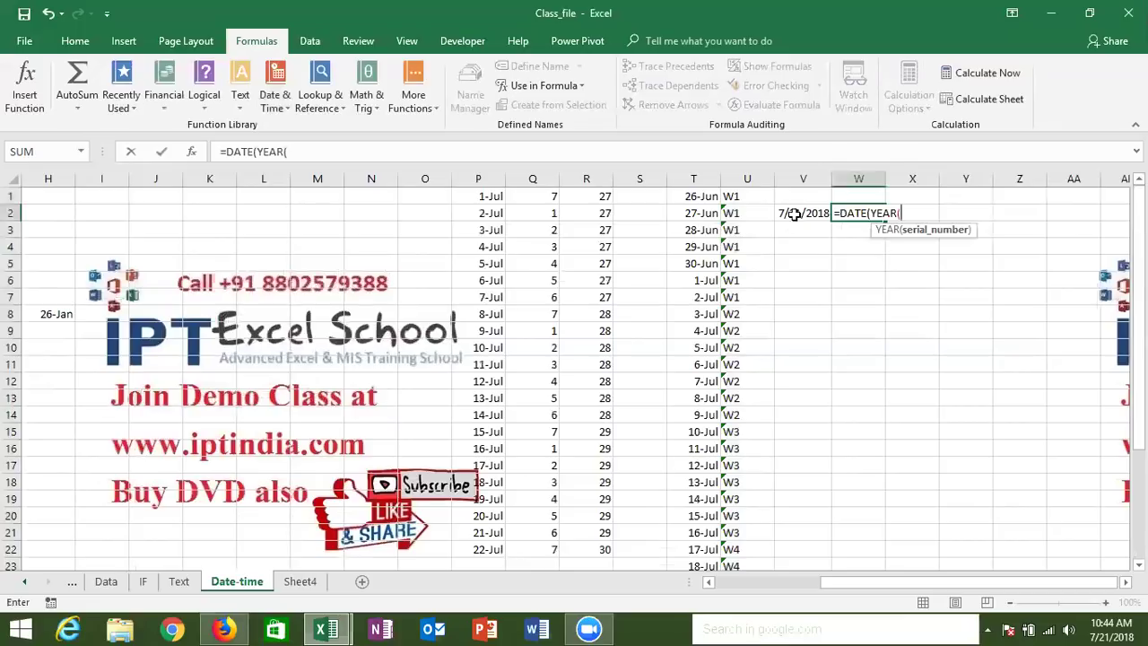
click(794, 214)
text())
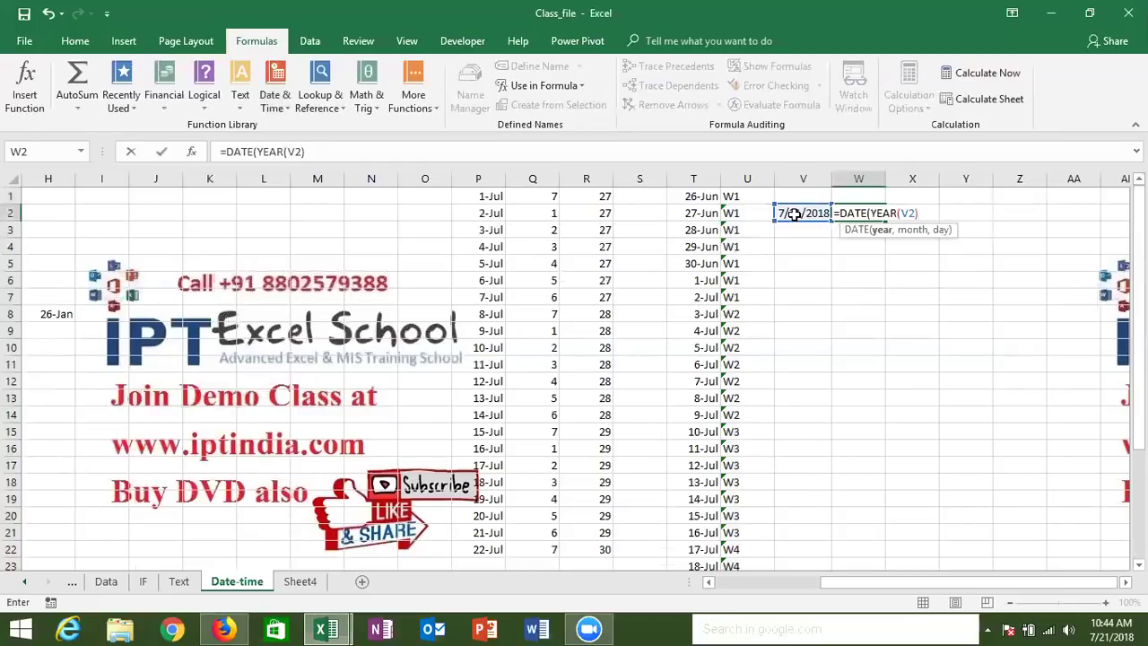
Add the month argument IF(V2>25, MONTH(V2)-1, ...) to the DATE formula.
text(,)
text(IF()
click(804, 213)
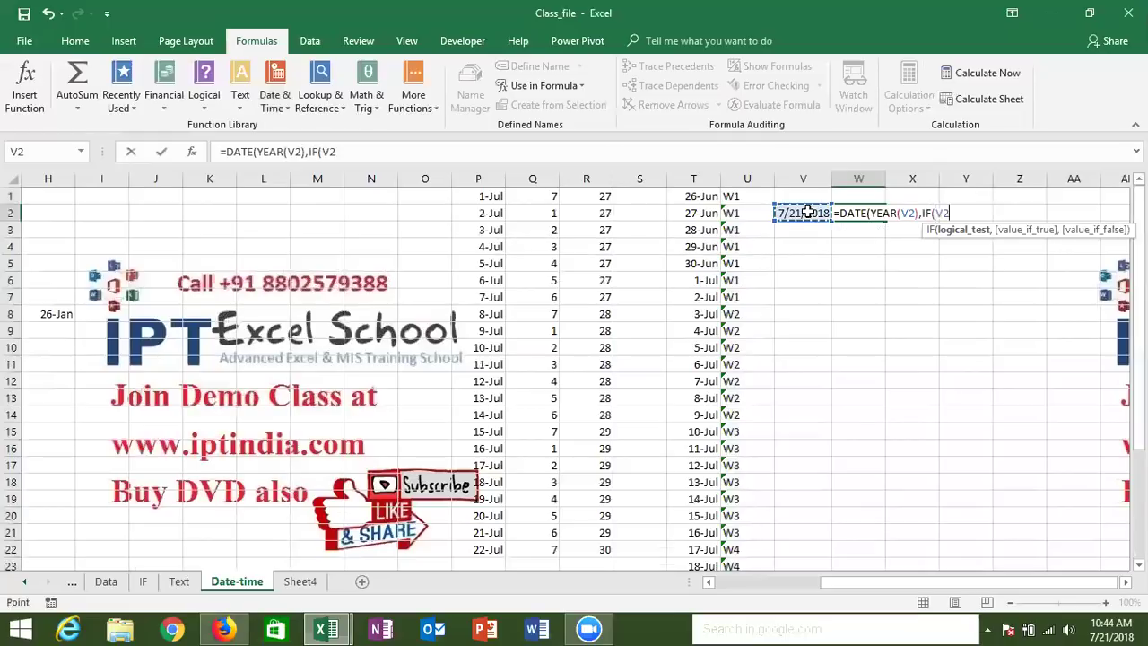
text(>2)
key(BackSpace)
text(2)
text(5,)
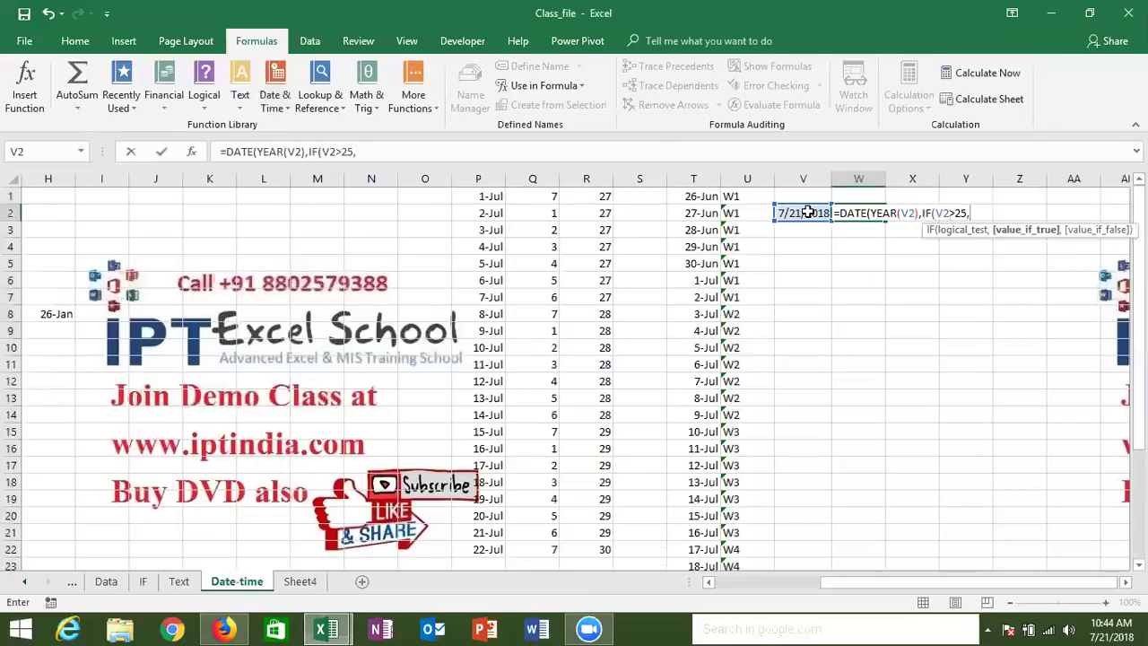
text(M)
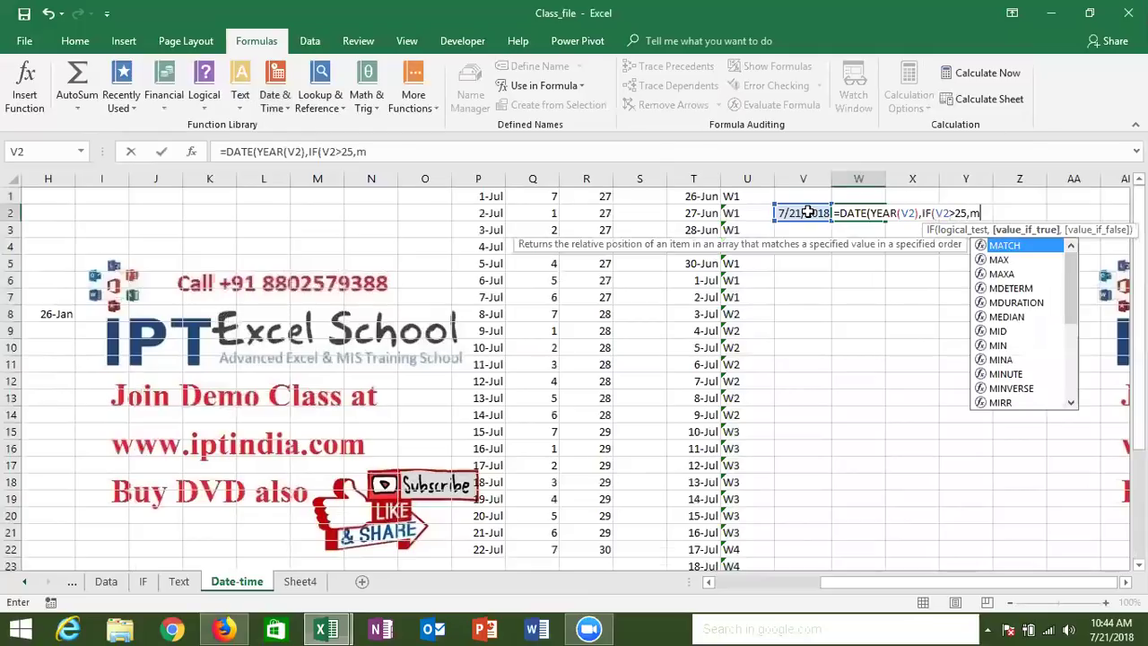
text(ONTH()
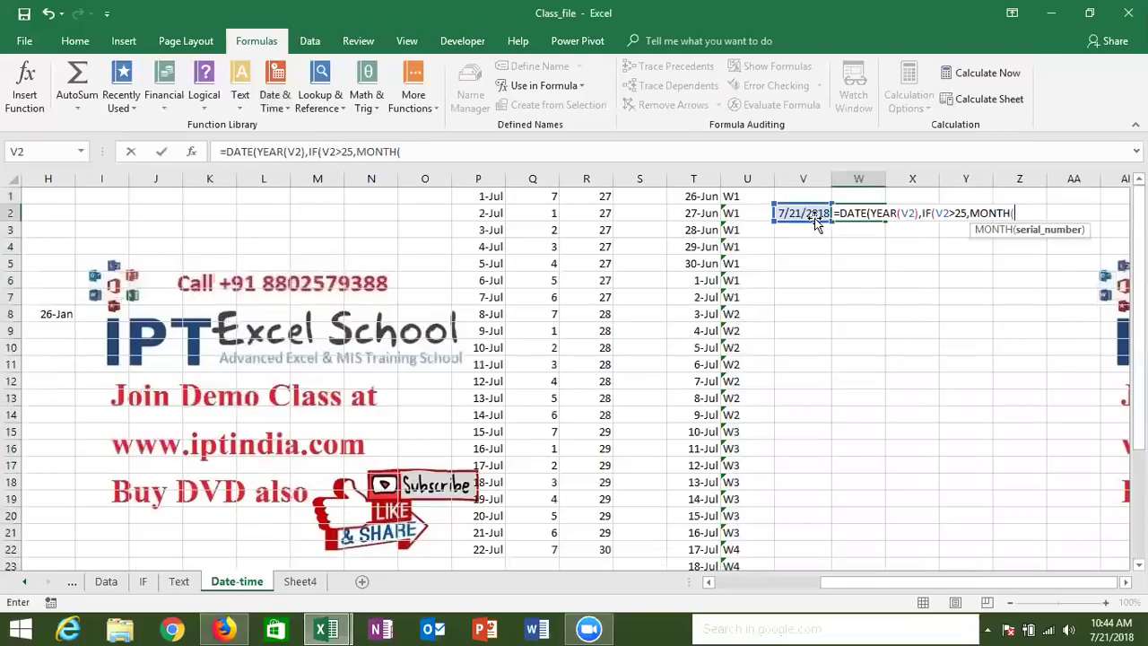
click(812, 215)
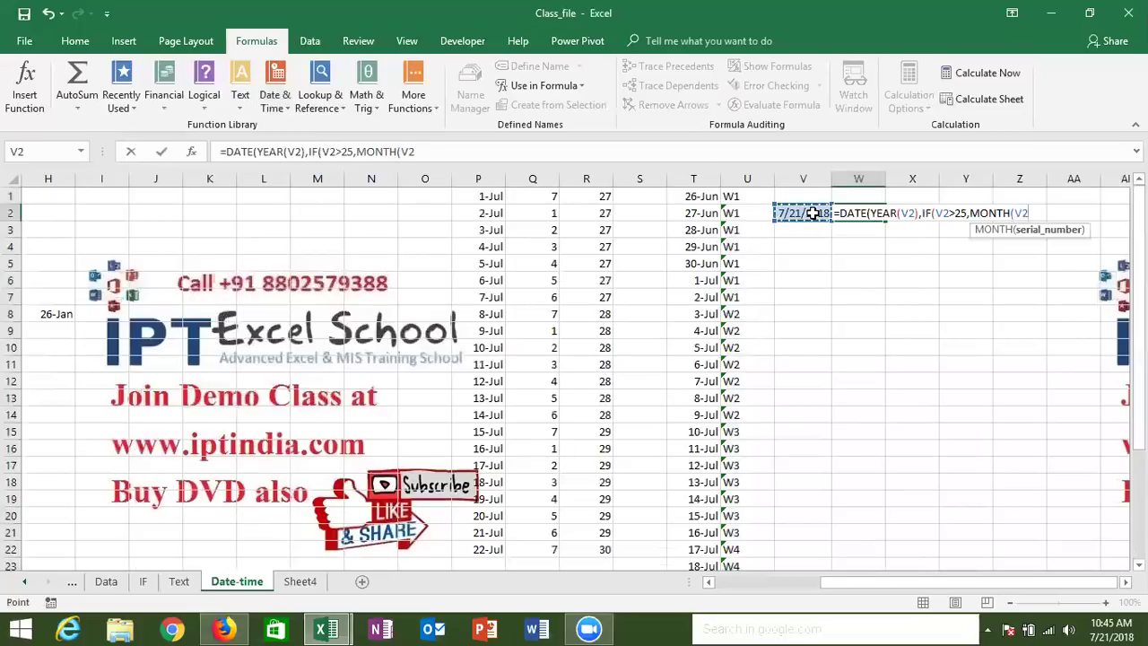
text()-1,mon)
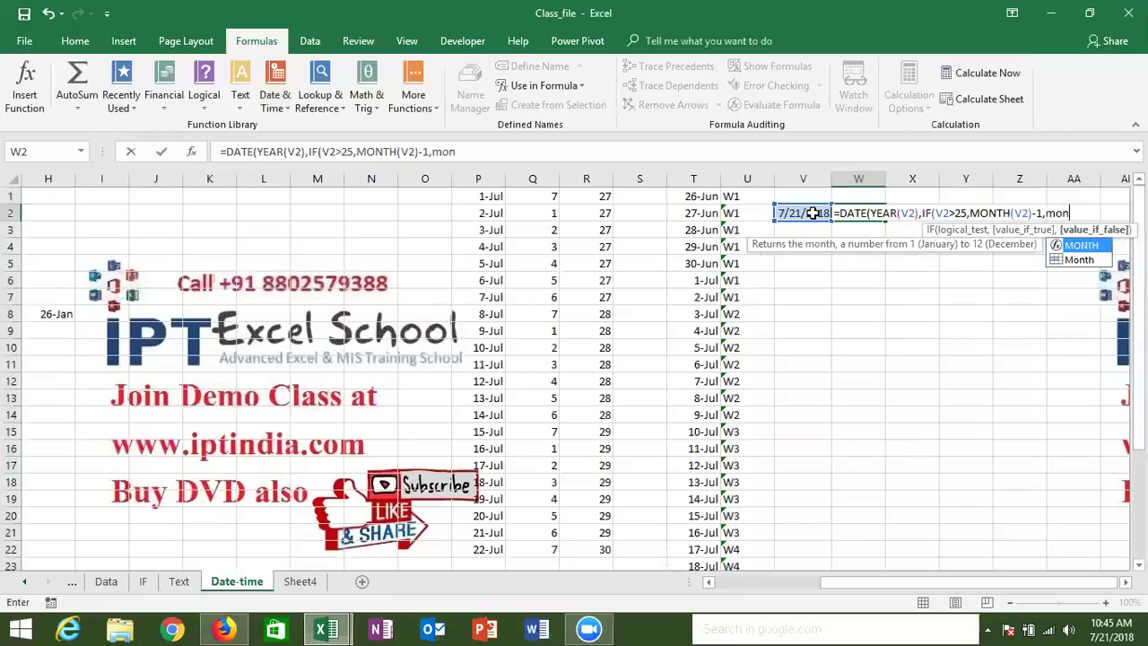
Finish with MONTH(V2) as the other case and day 25, so W2 shows 6/25/2018.
key(Tab)
click(821, 214)
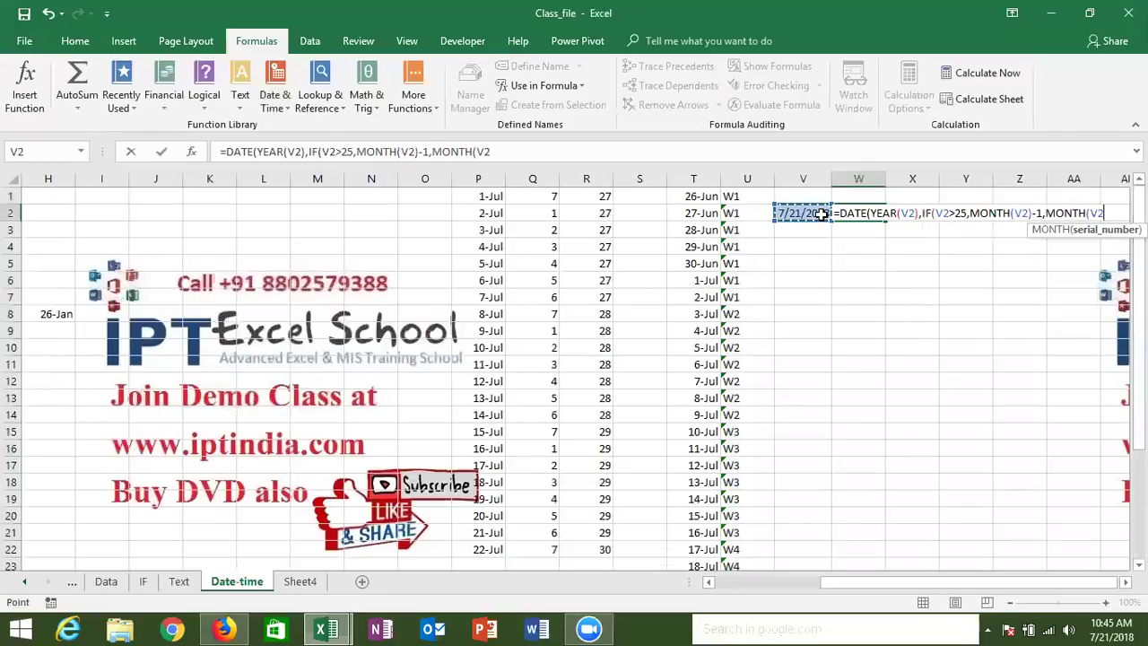
text()))
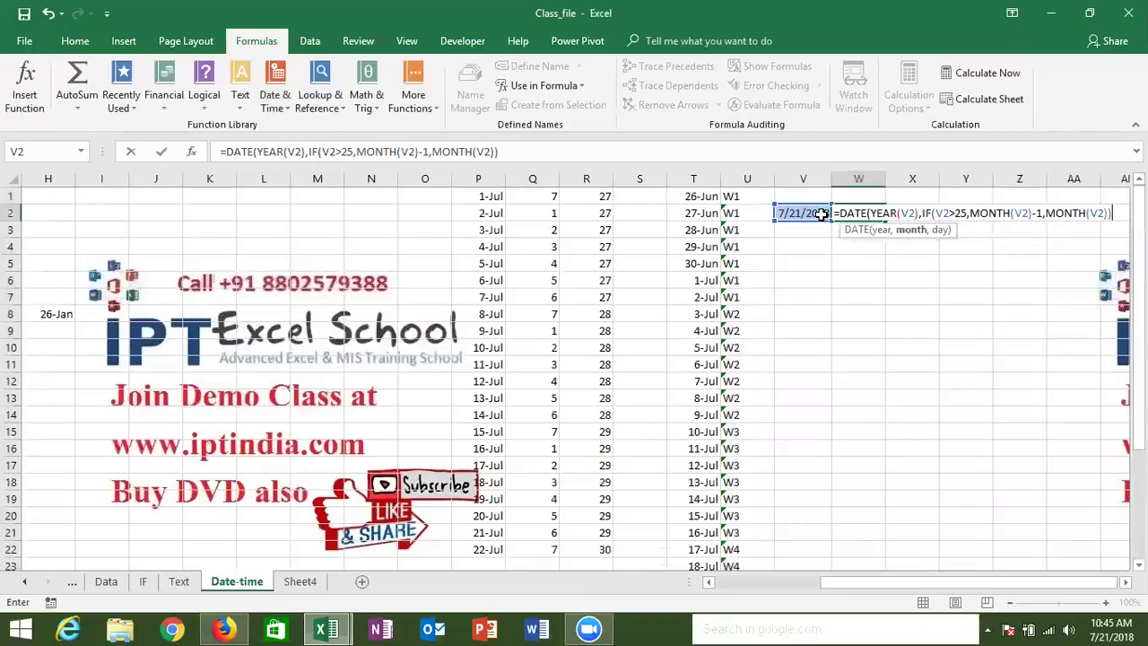
text(,)
text(25)
text())
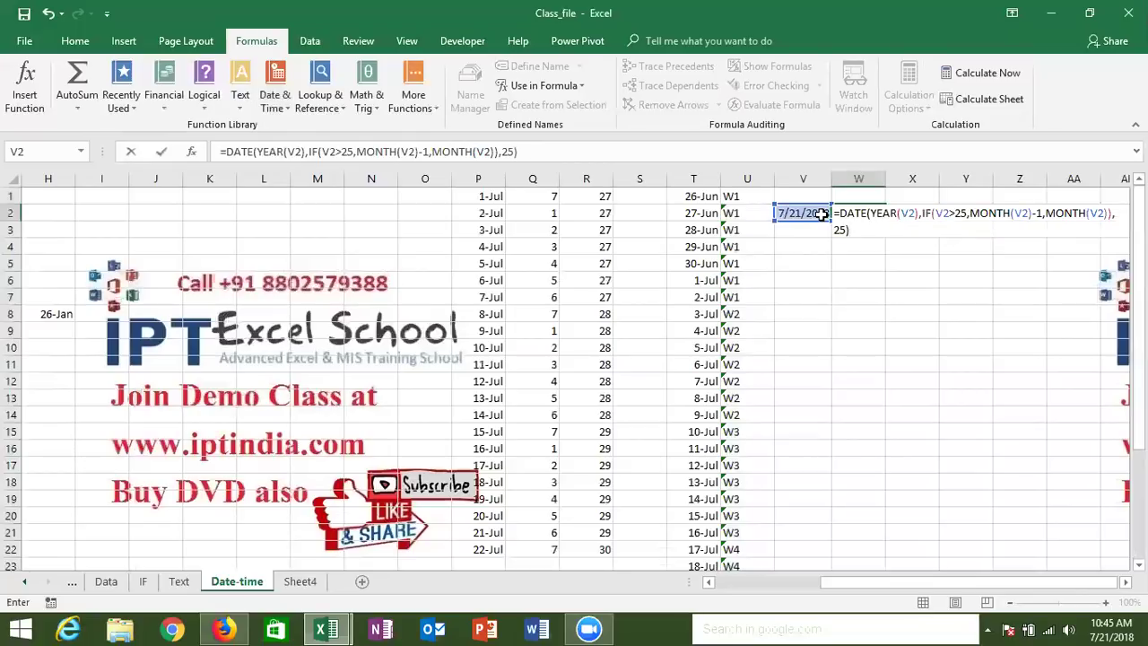
key(ctrl+Return)
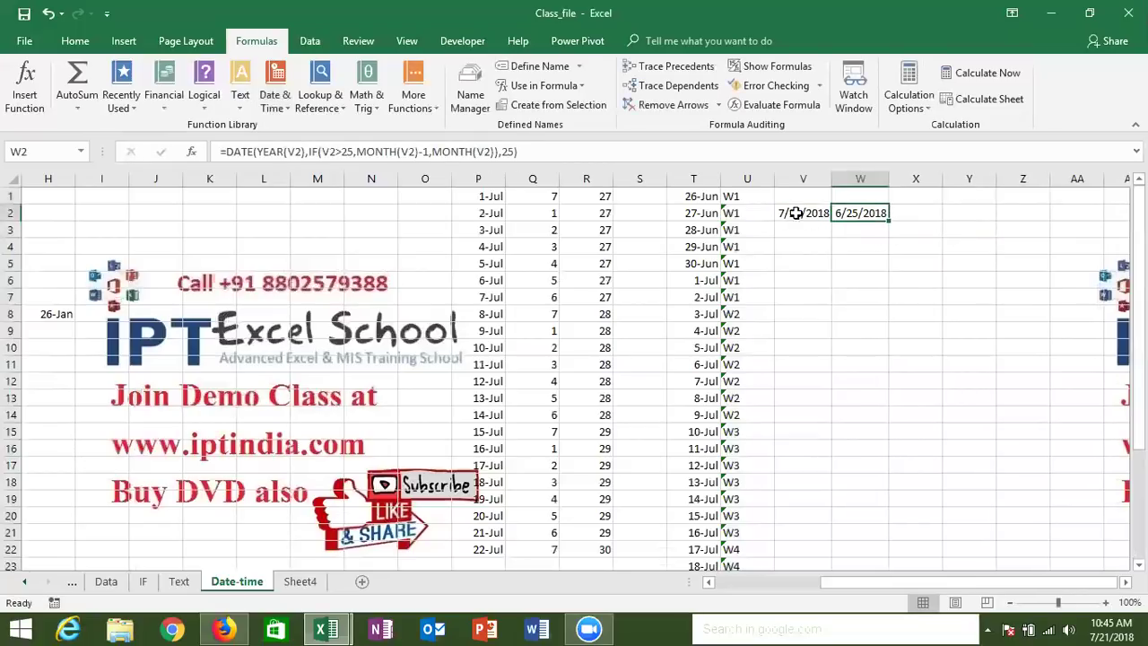
click(798, 213)
click(843, 212)
Change W2's IF condition to DAY(V2)>25 so it returns 7/25/2018.
click(494, 151)
text())
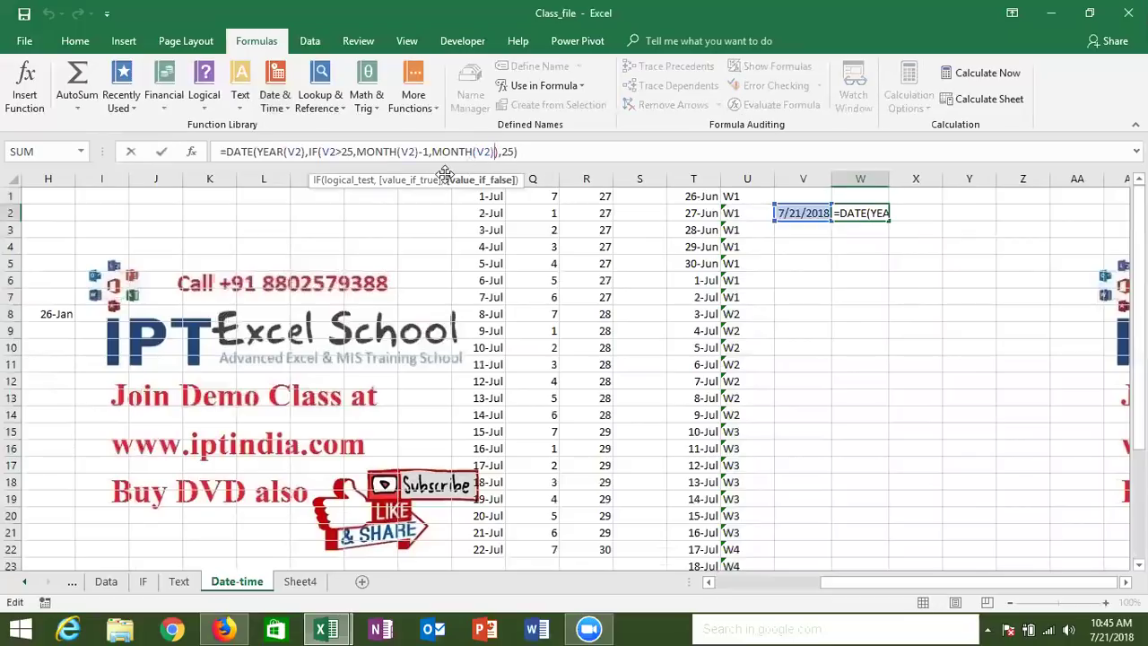
click(401, 152)
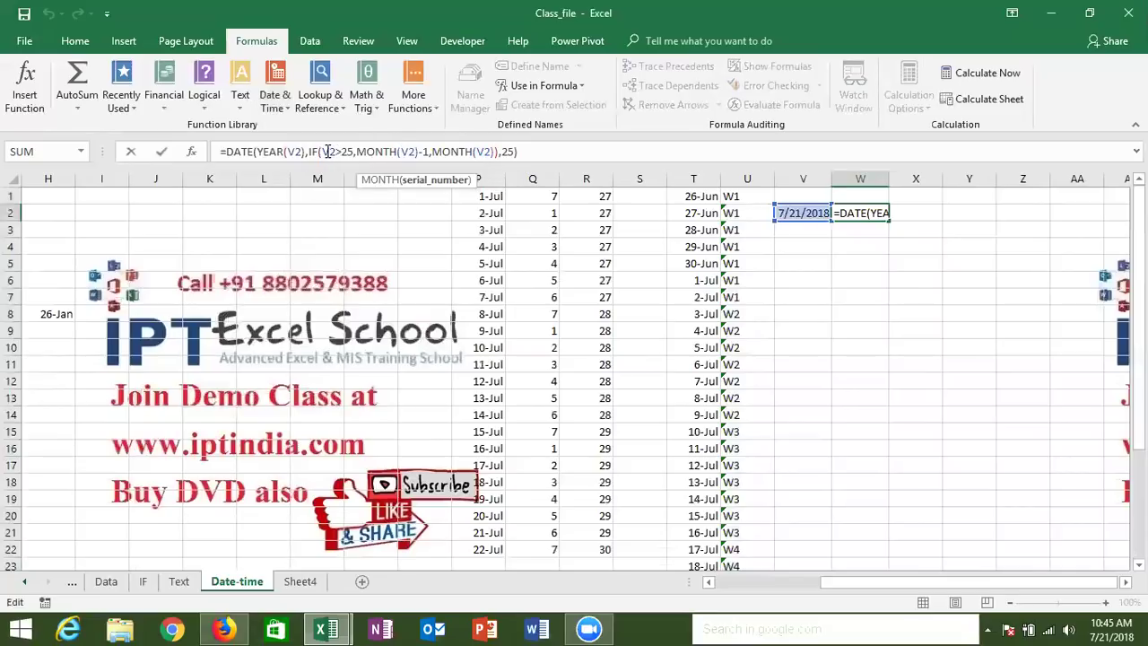
click(327, 151)
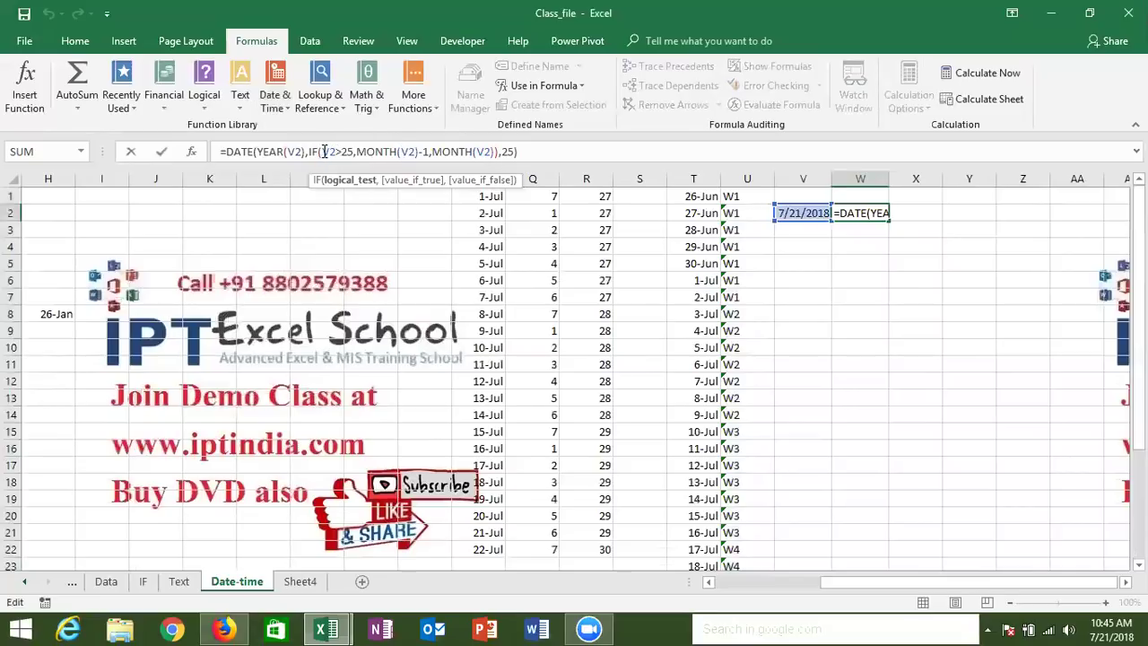
text(DAY()
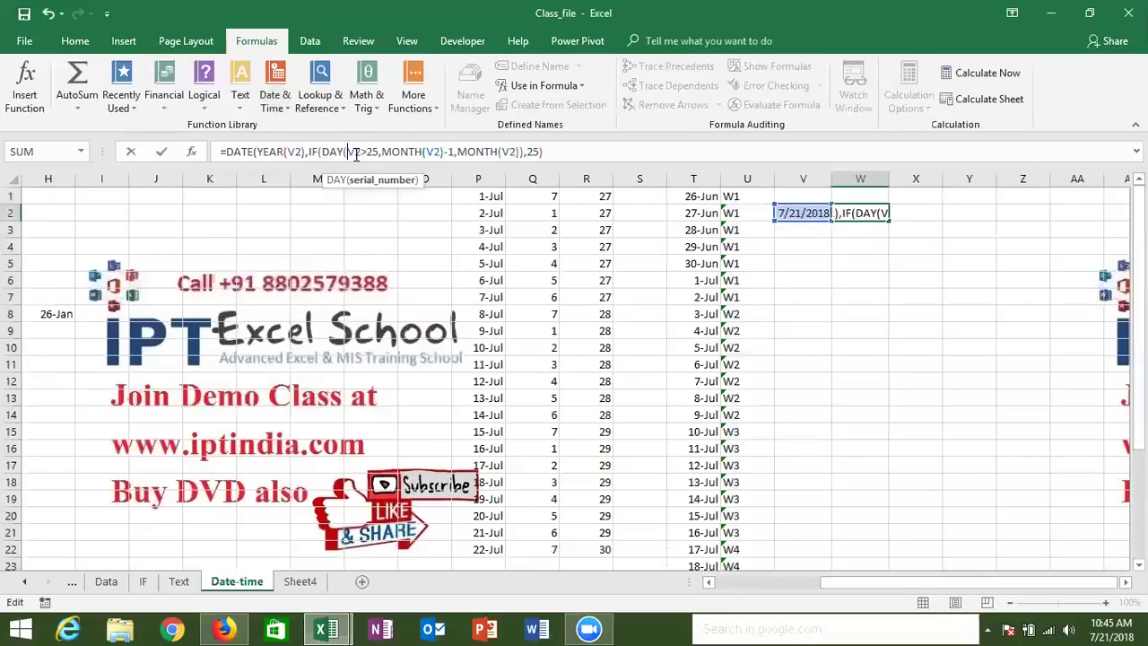
text())
key(Return)
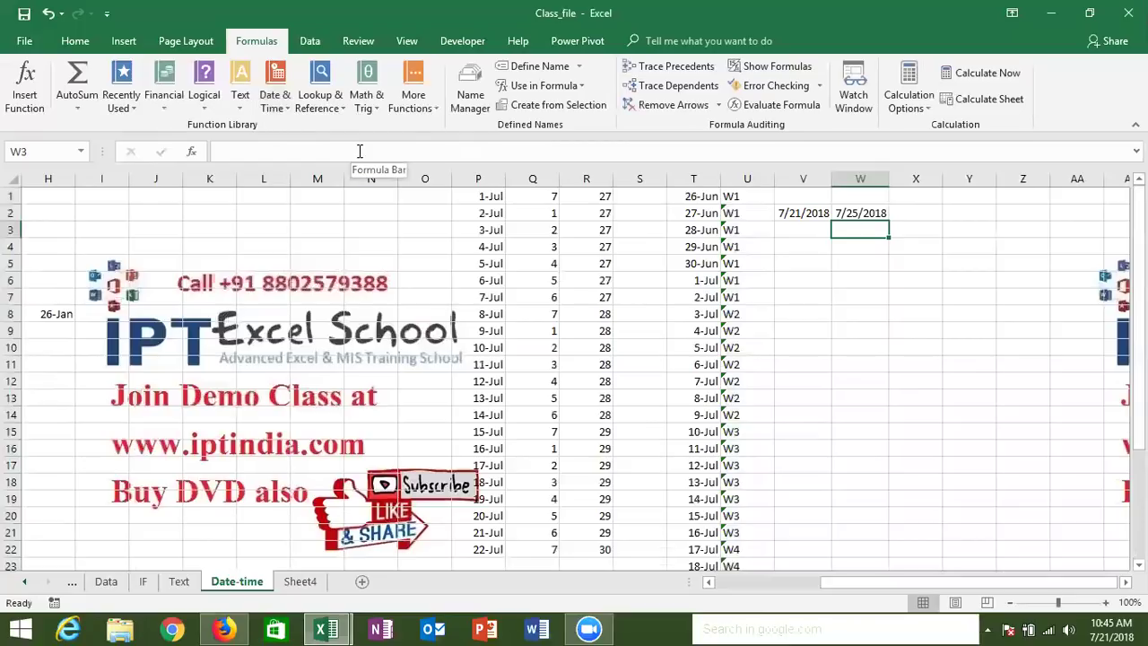
key(Up)
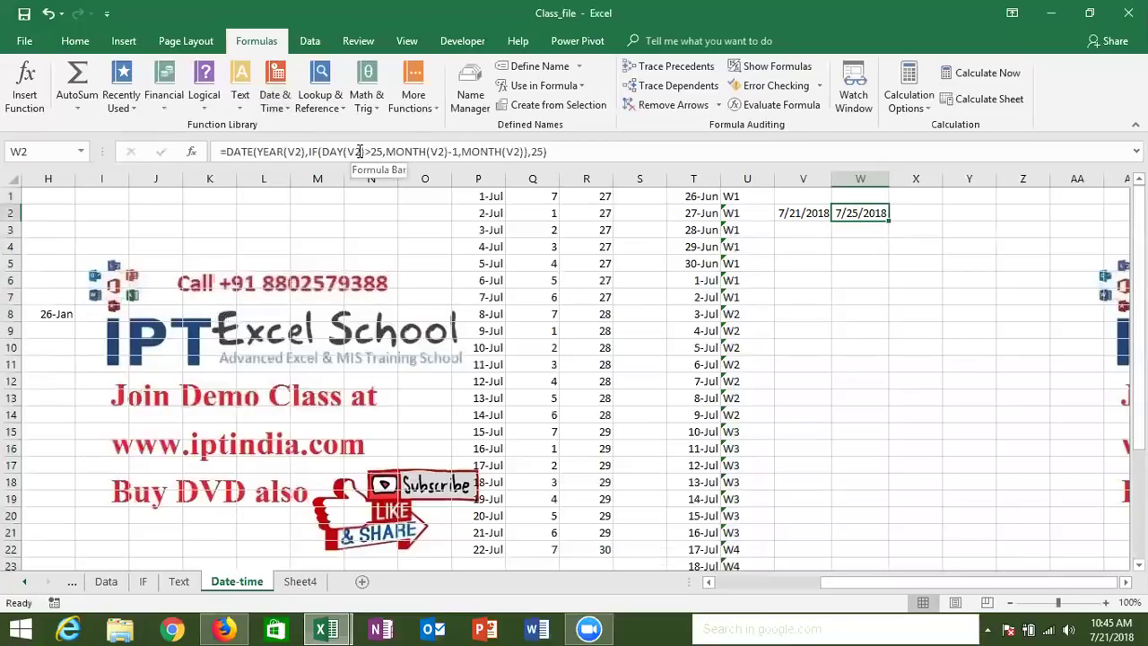
key(Right)
Enter =W2-V2 in X2, giving a 4-day gap.
text(=)
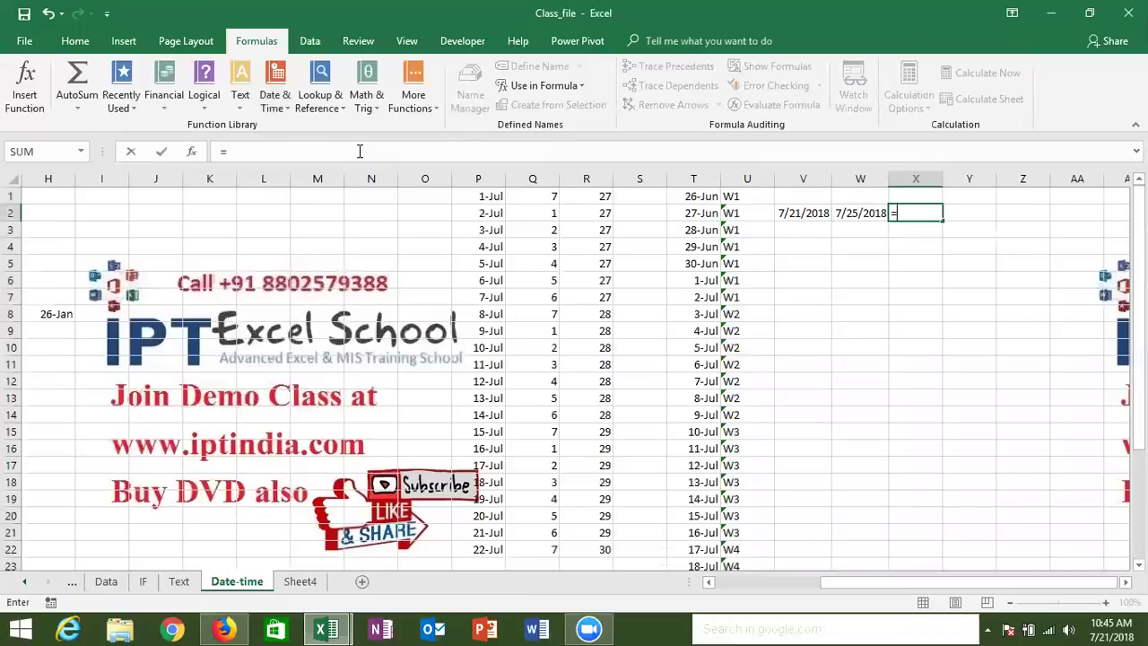
key(Left)
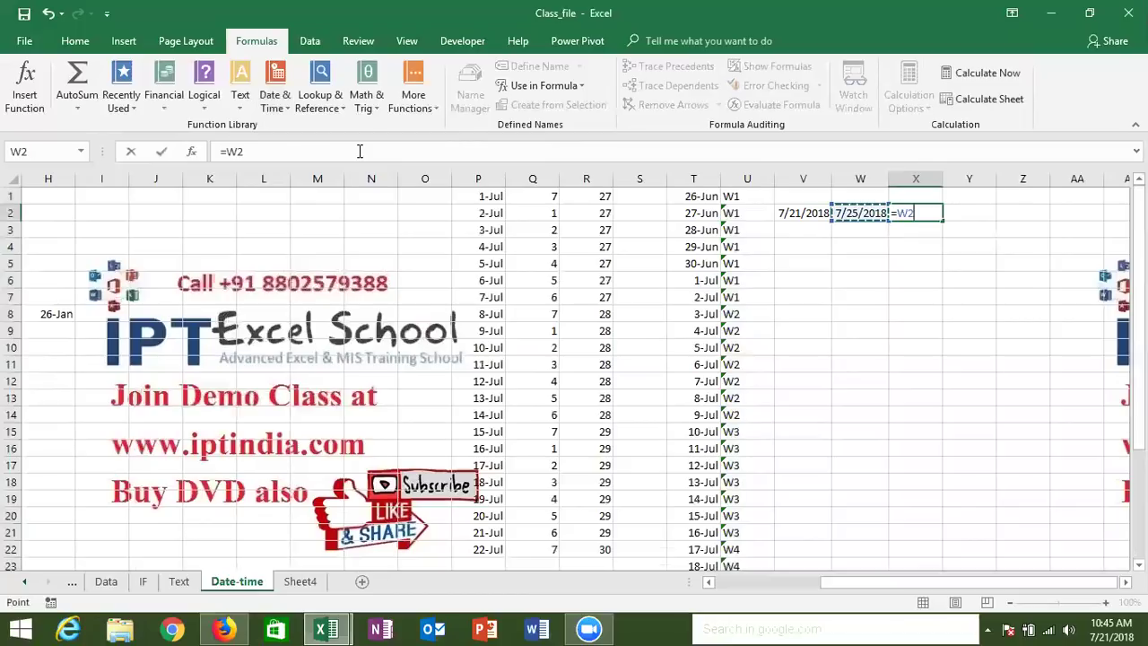
text(-)
key(Left)
key(Left)
key(Return)
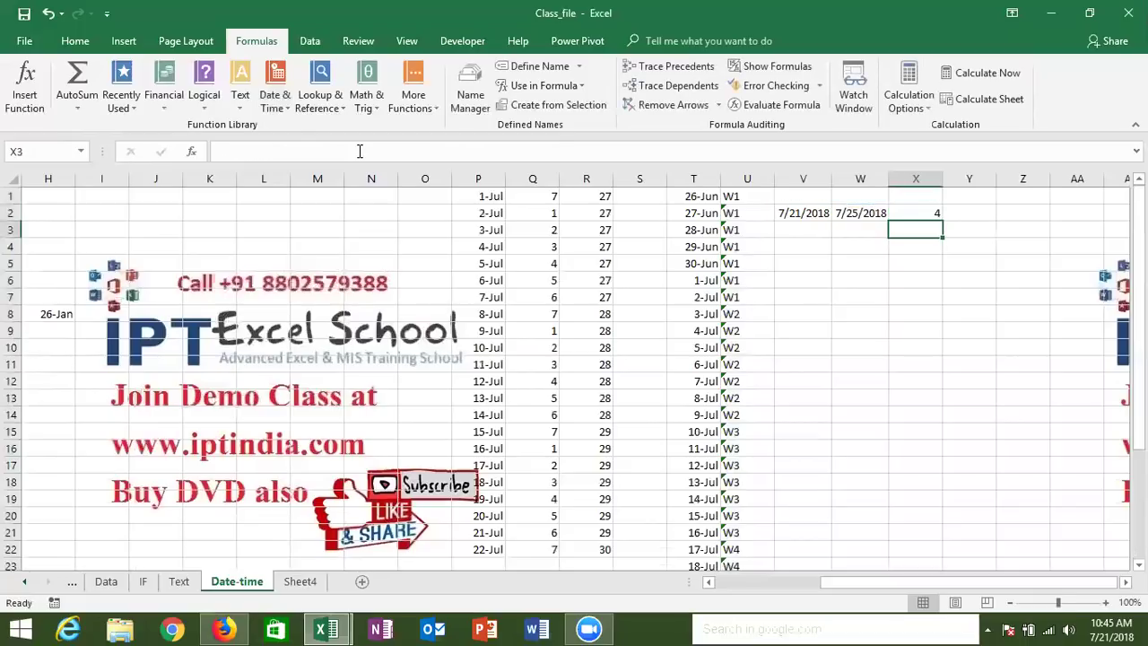
key(Up)
key(Left)
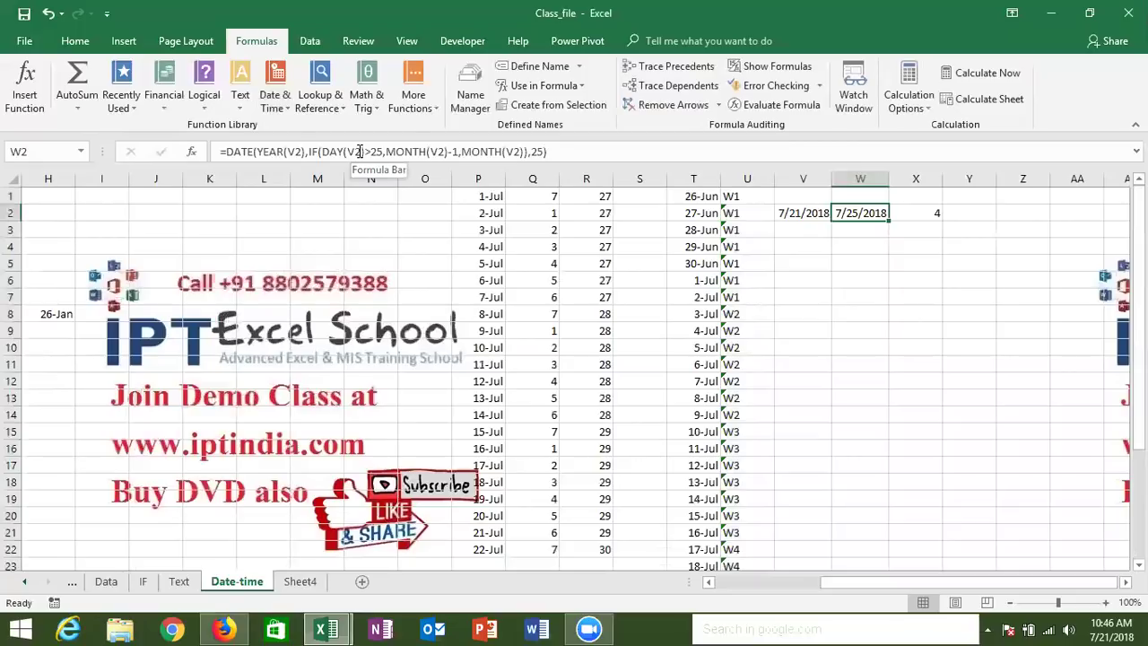
key(Right)
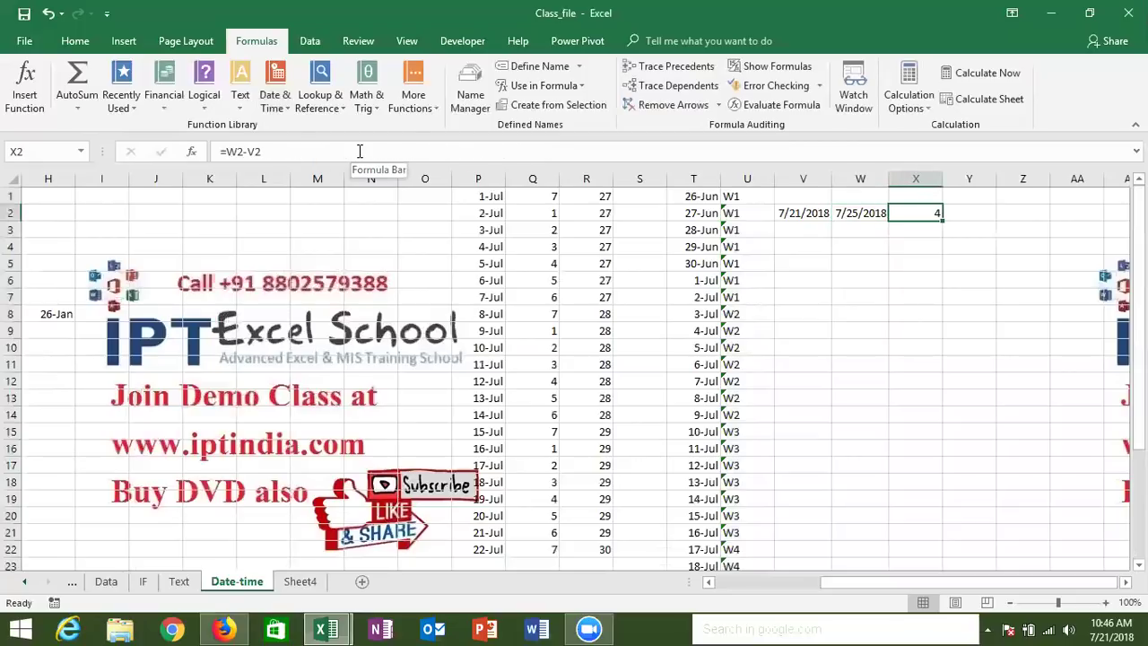
Enter =30-X2 in Y2 (26 days) and =Y2/7 in Z2 (3.714286 weeks).
key(Right)
text(=)
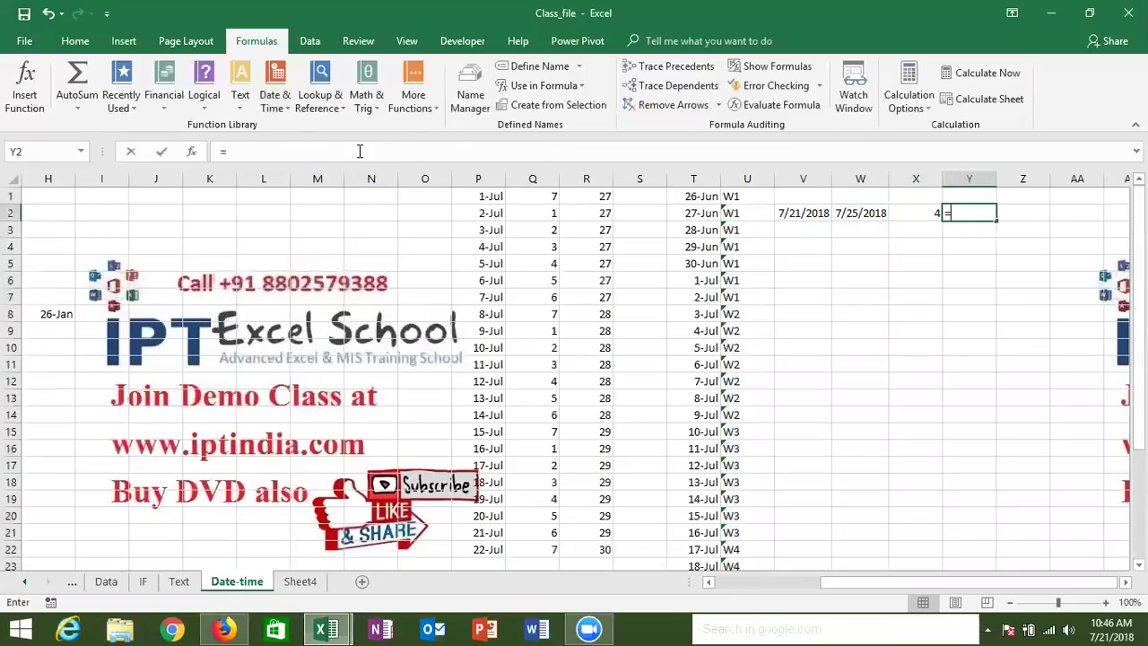
text(30-)
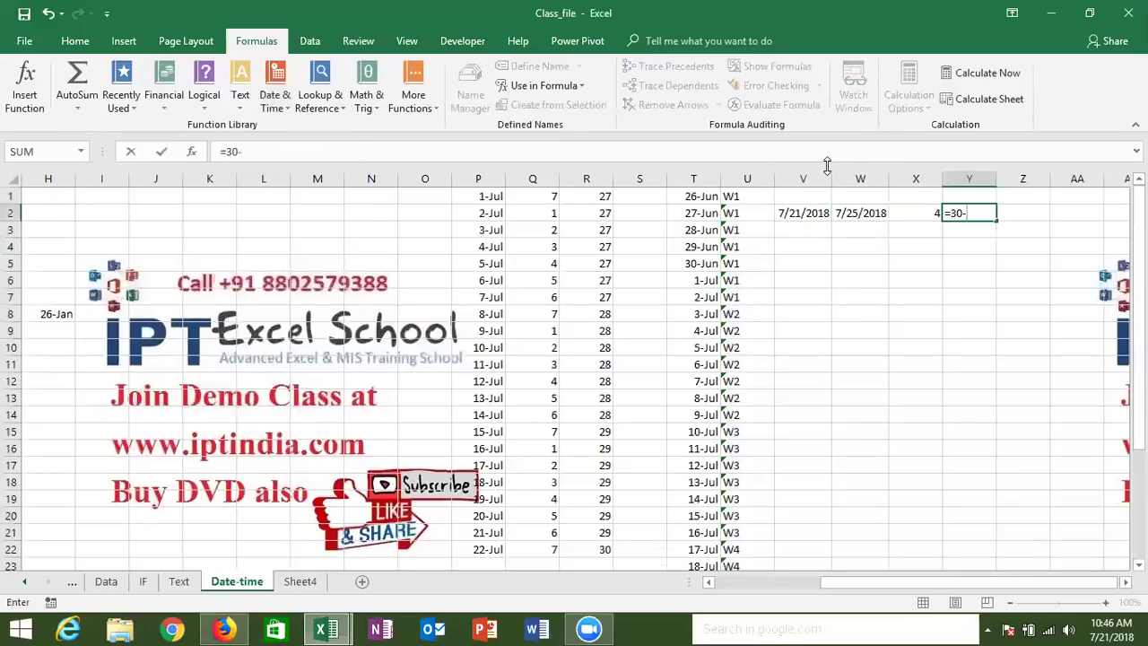
click(898, 211)
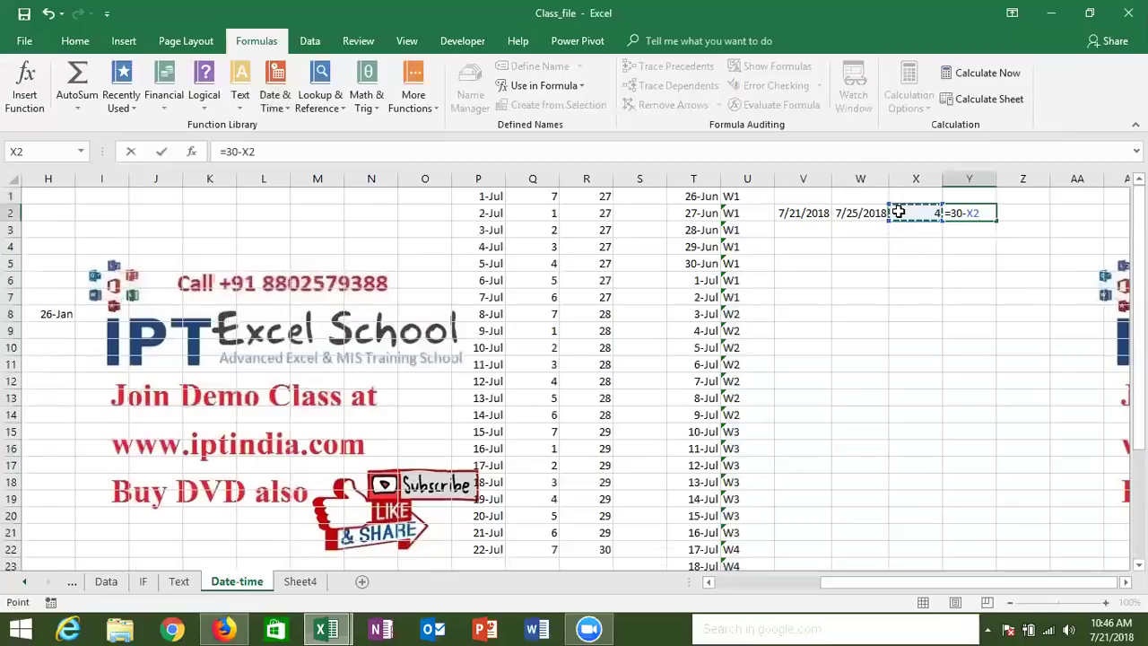
key(Tab)
text(=)
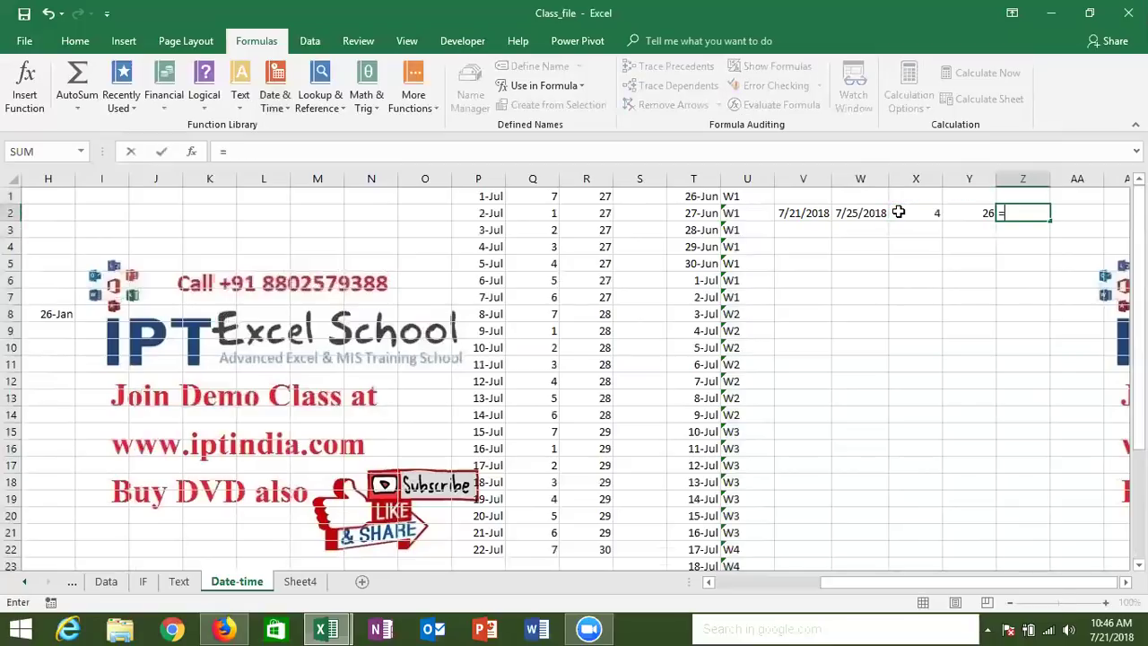
key(Left)
text(/7)
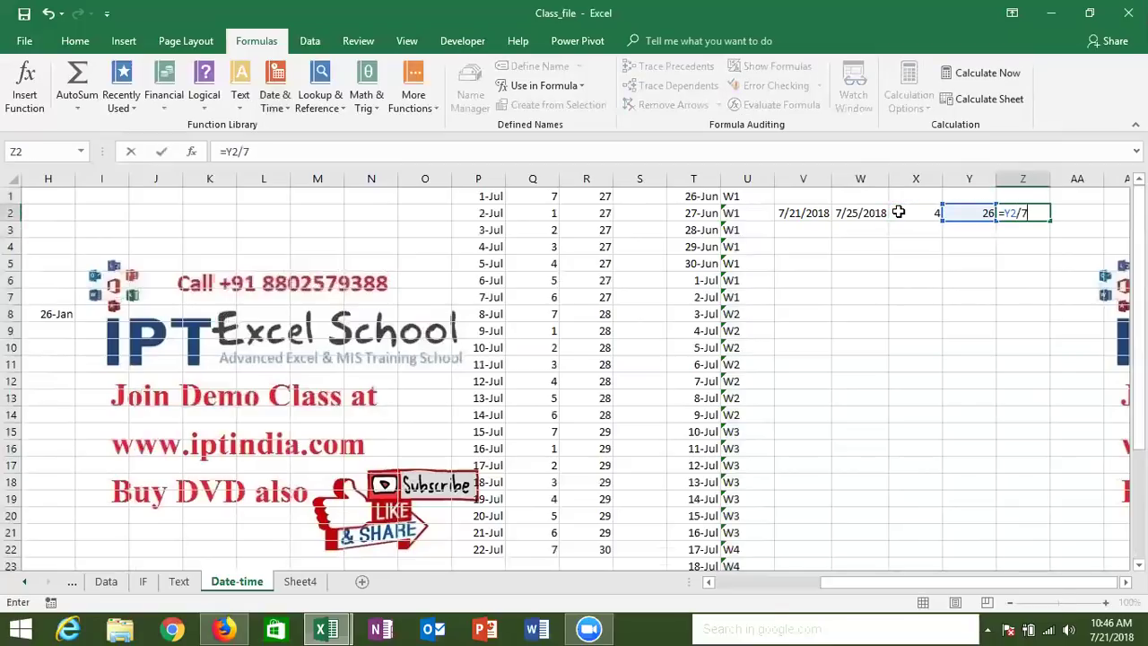
key(ctrl+Return)
Put 4 in AA2 and =ROUNDUP(Z2,0) in Z3, which returns 4.
key(Right)
text(4)
key(Return)
key(Left)
text(=)
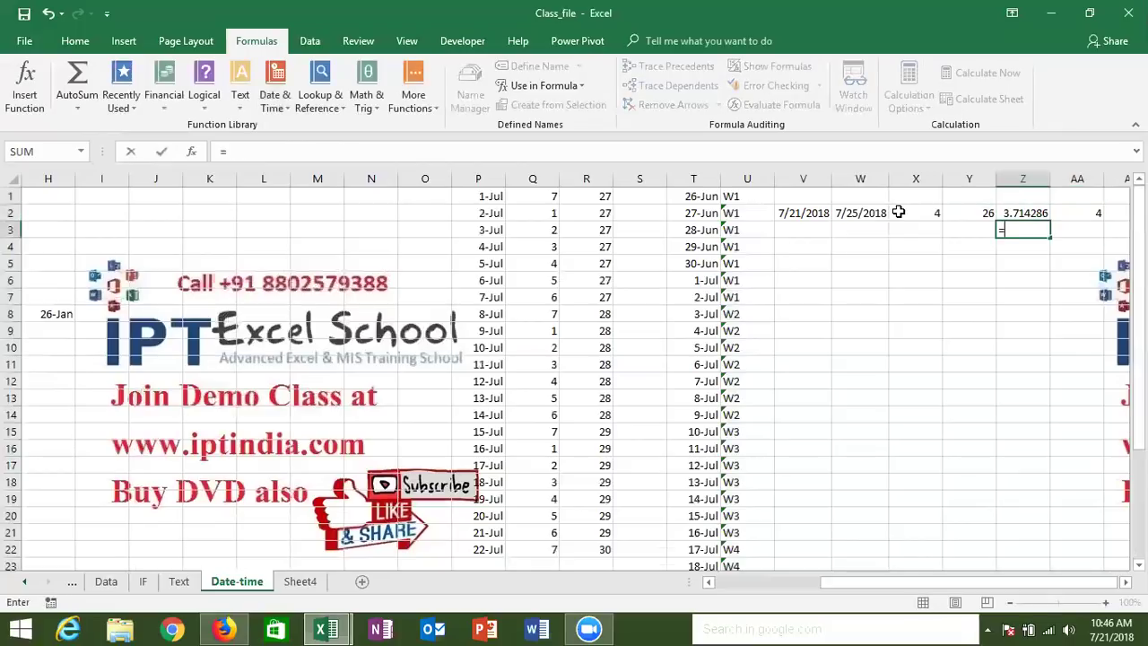
text(roun)
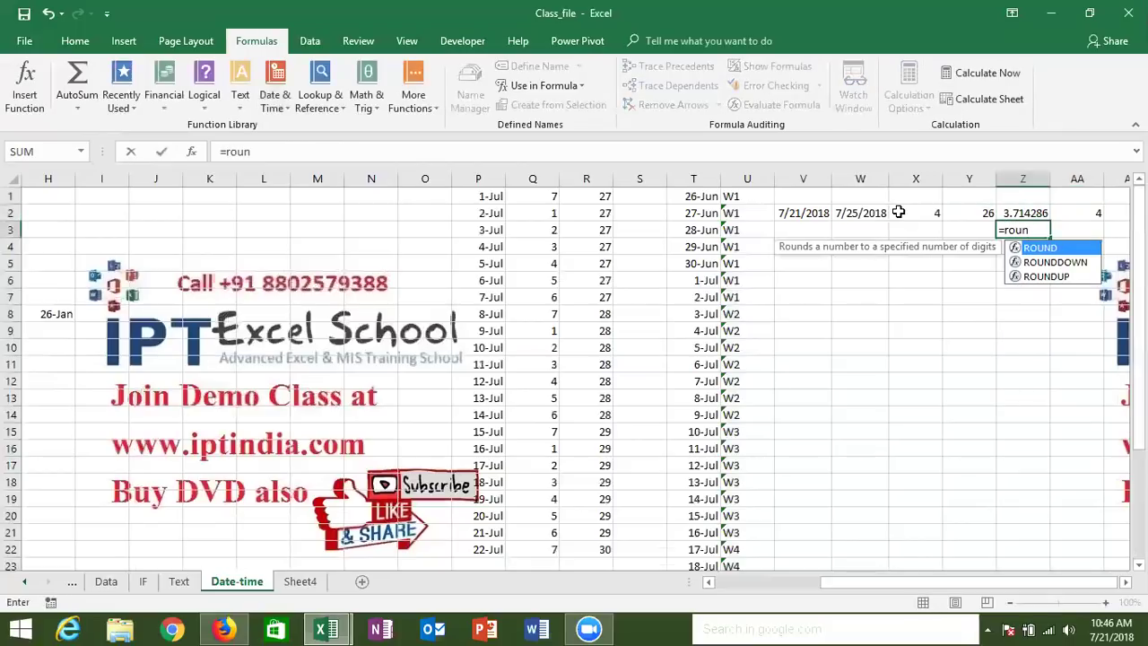
key(Tab)
key(Up)
text(,0)
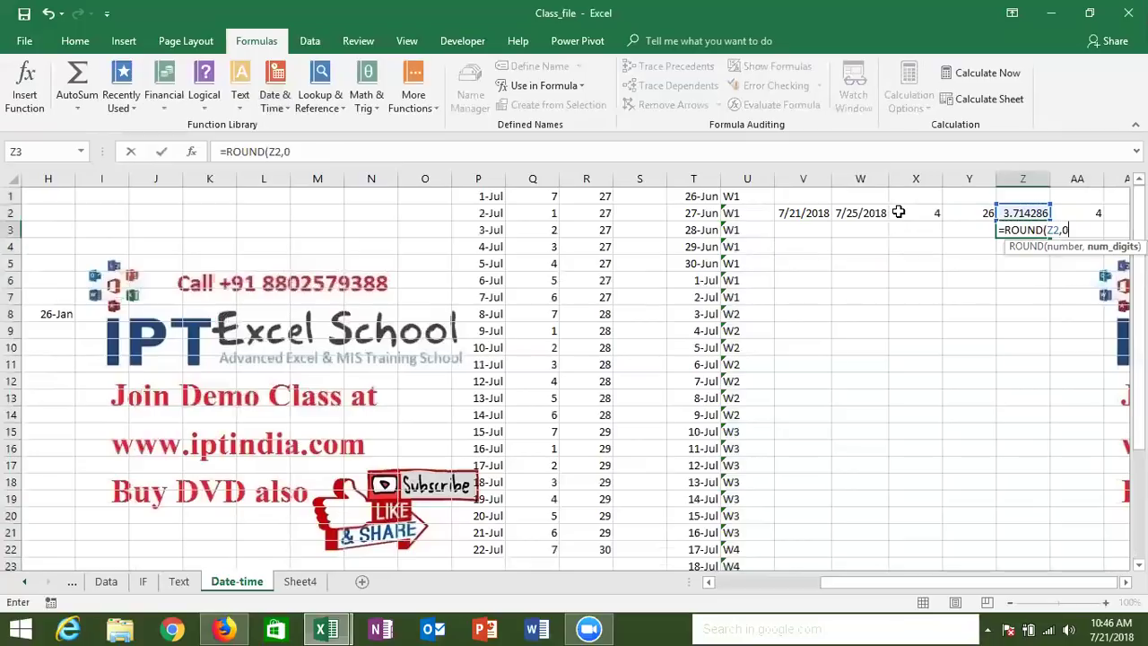
text())
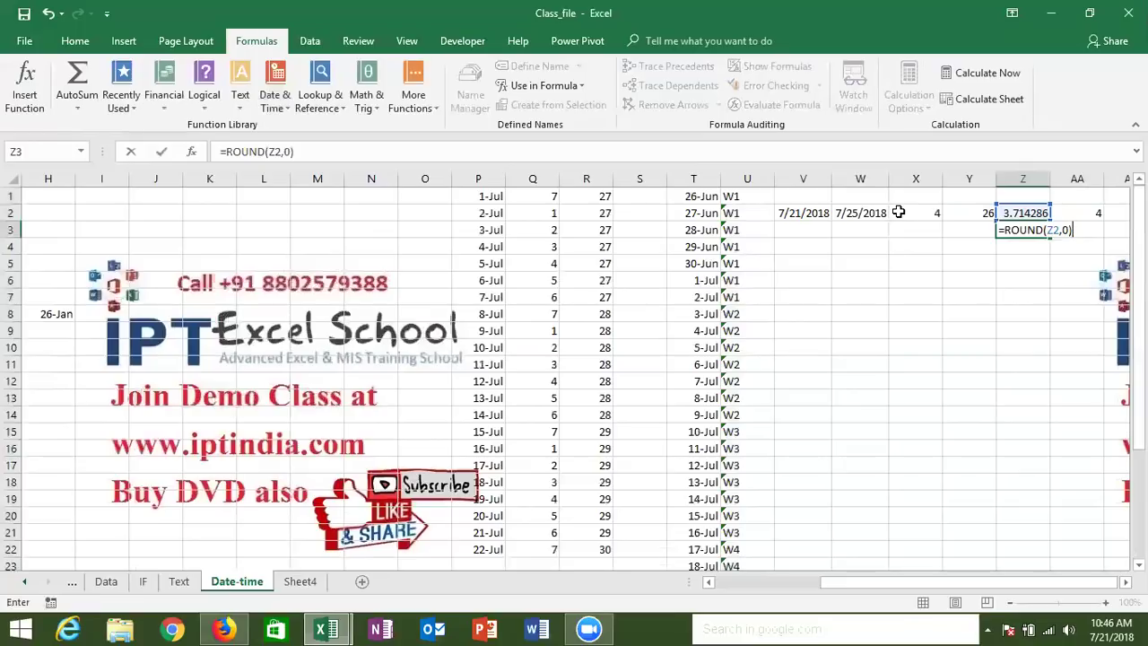
click(1042, 229)
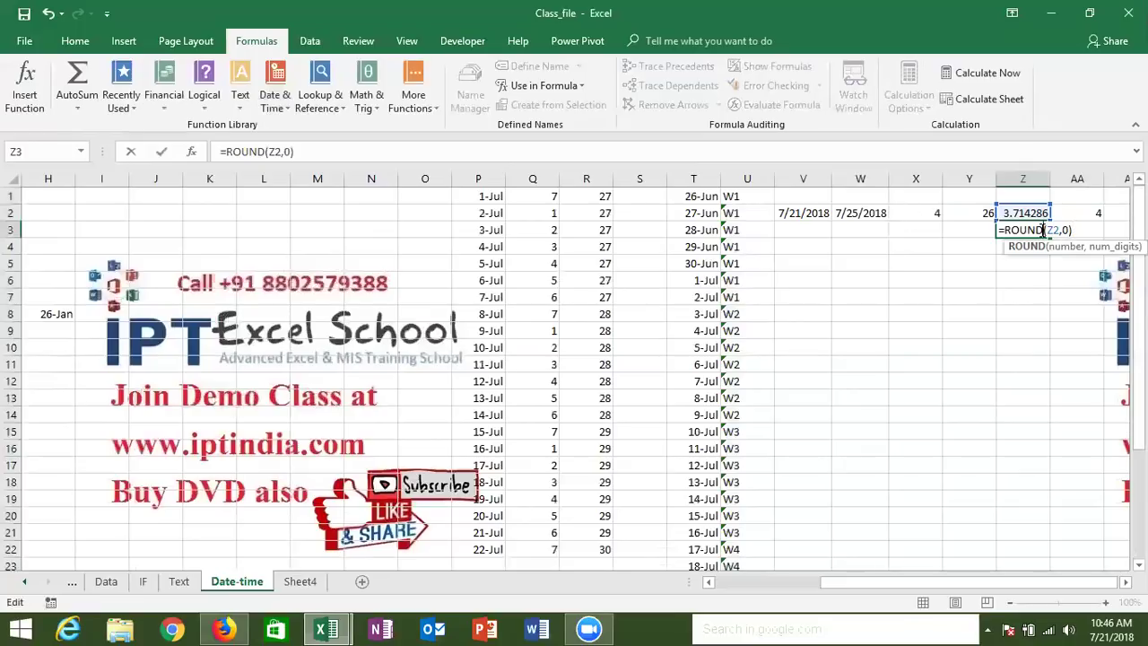
text(Up)
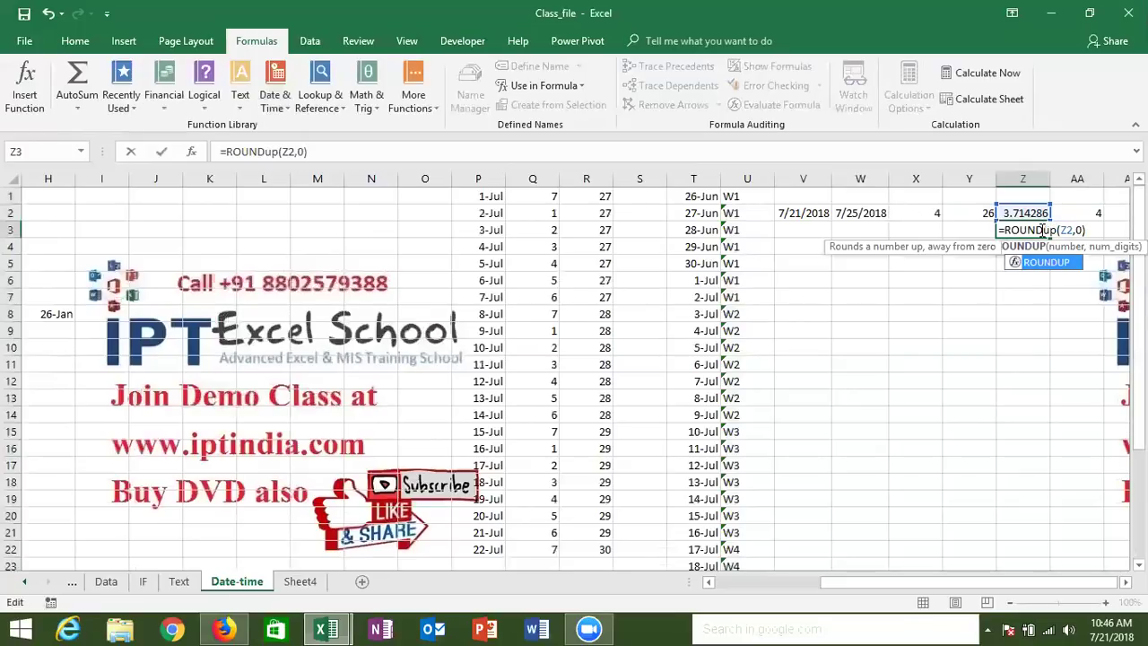
key(Return)
click(1040, 230)
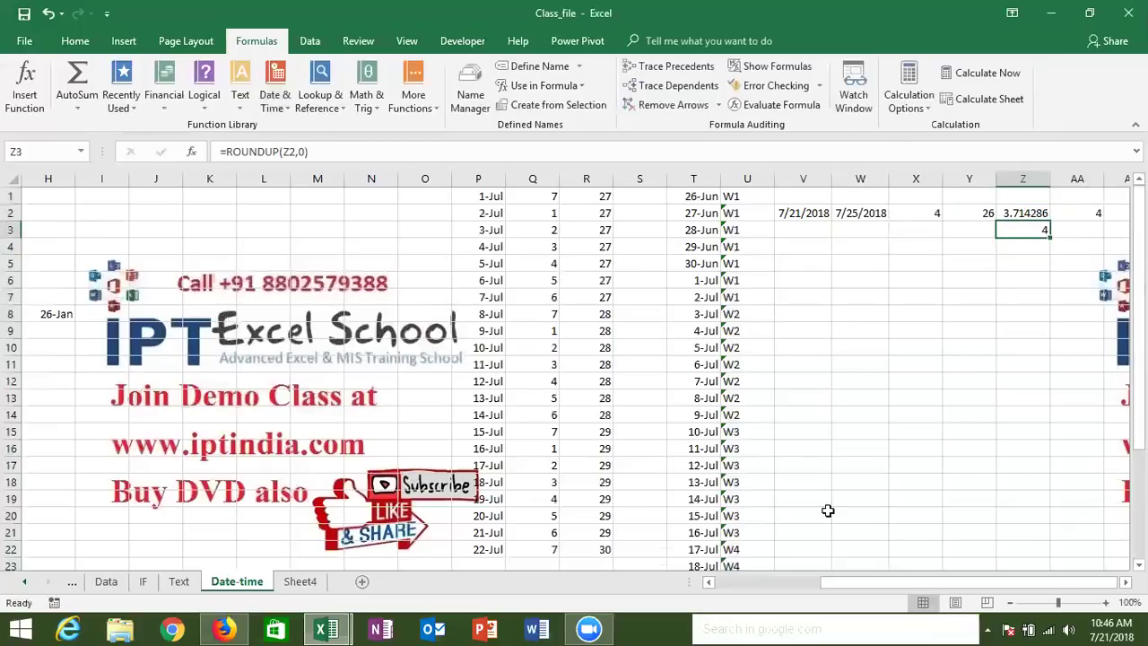
Review the week-label formulas in column U against the dates in column T.
click(750, 479)
key(Down)
key(Down)
key(Down)
key(Down)
key(Down)
key(Down)
key(Down)
key(Down)
key(Down)
key(Up)
key(Left)
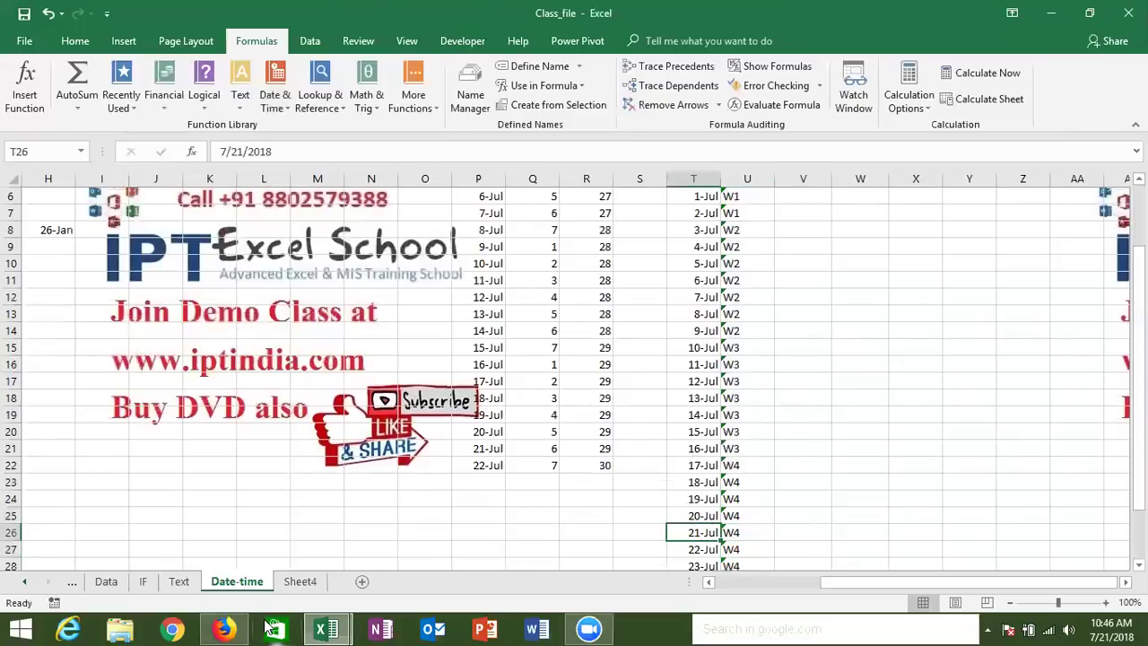
key(Up)
key(Up)
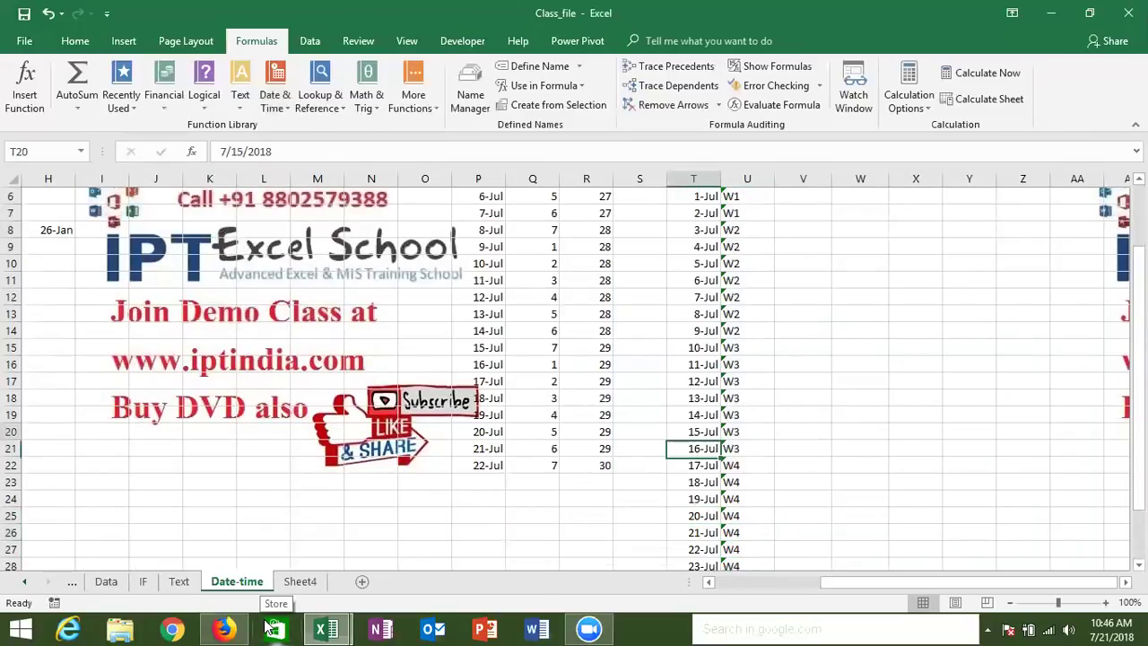
key(Up)
key(Up)
key(Up)
key(ctrl+Up)
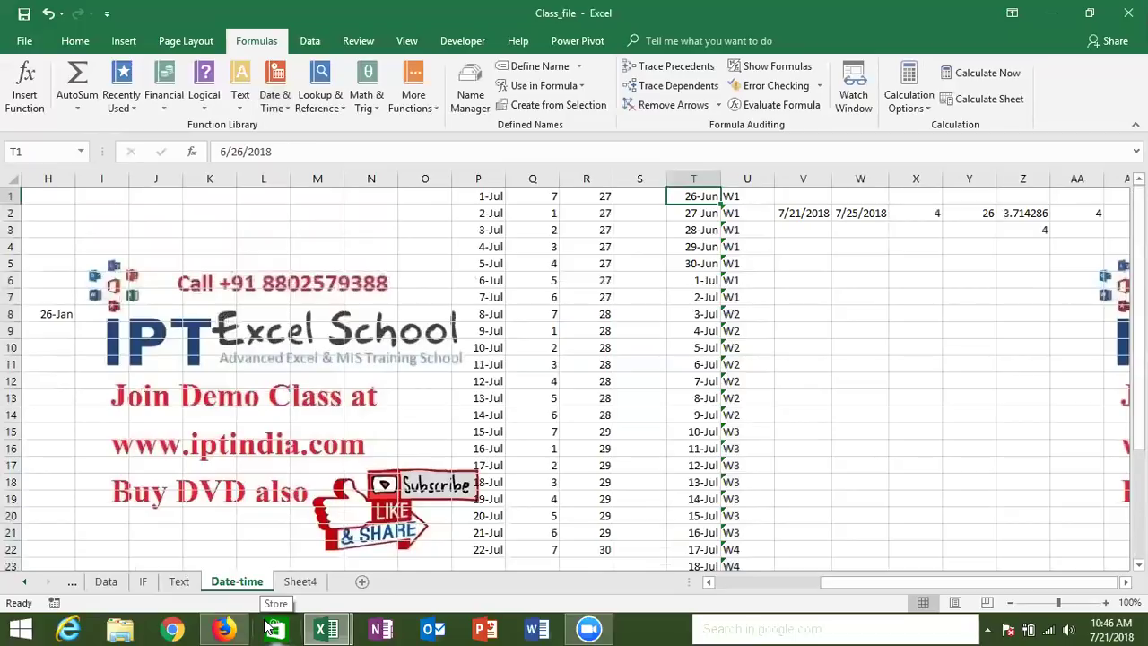
click(748, 228)
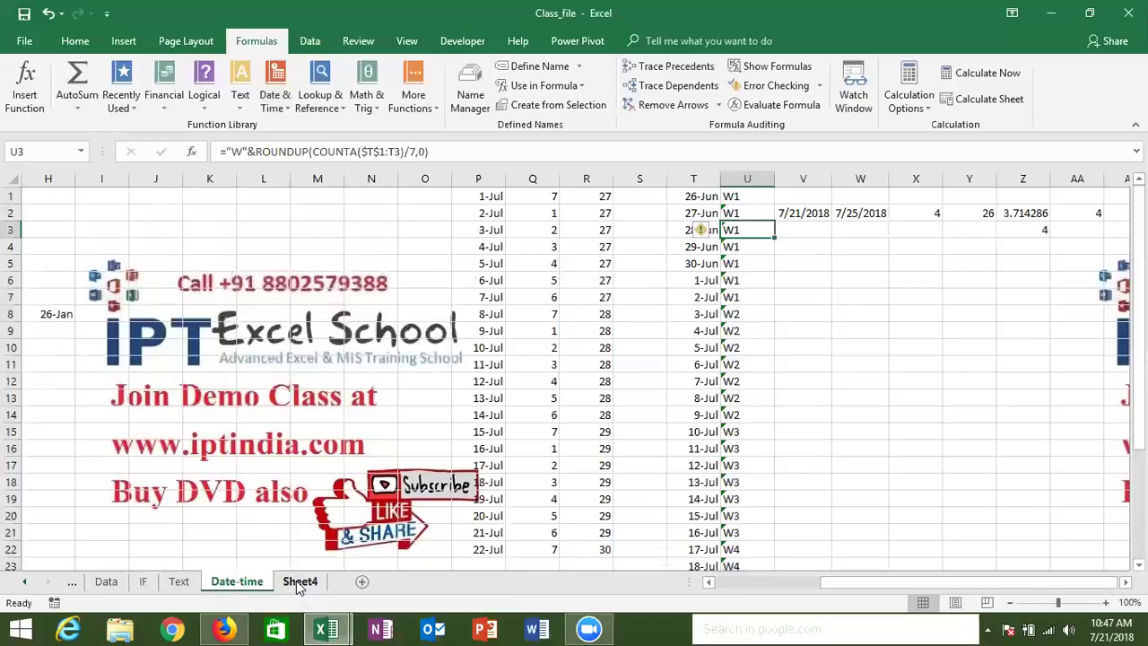
double_click(294, 582)
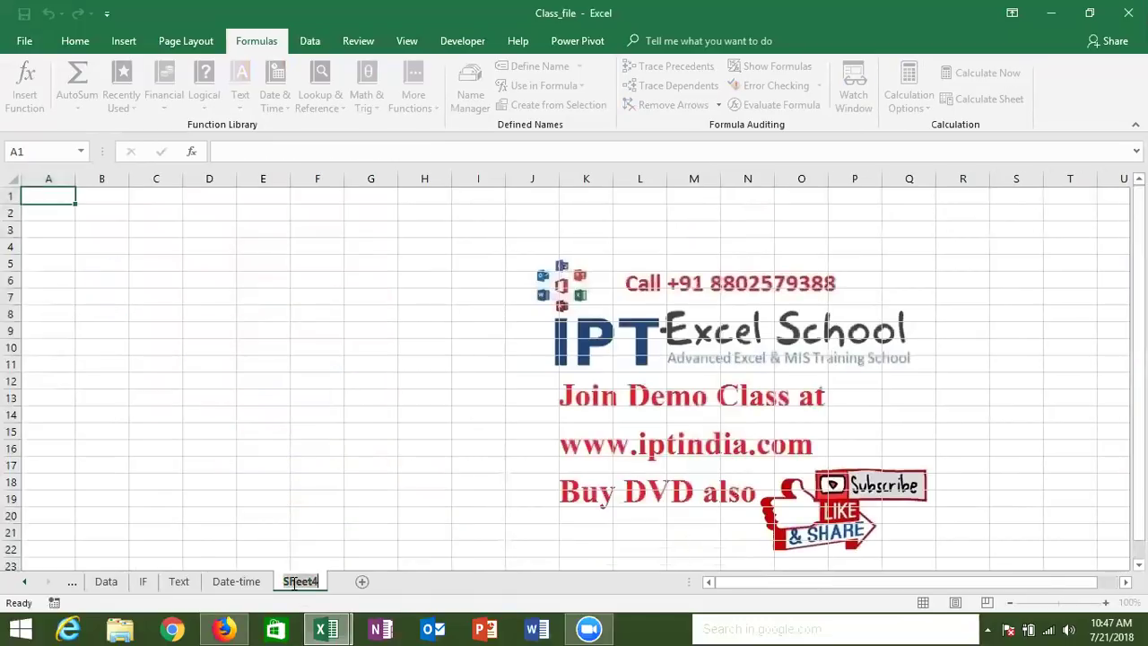
text(Ra)
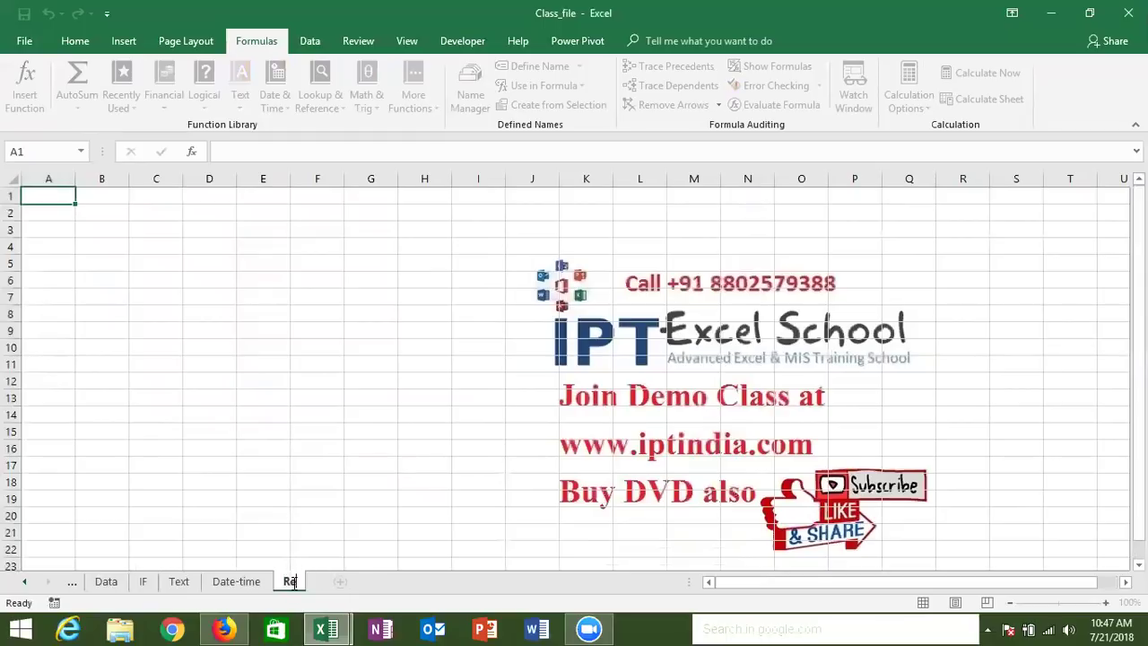
text(f)
key(Return)
text(#)
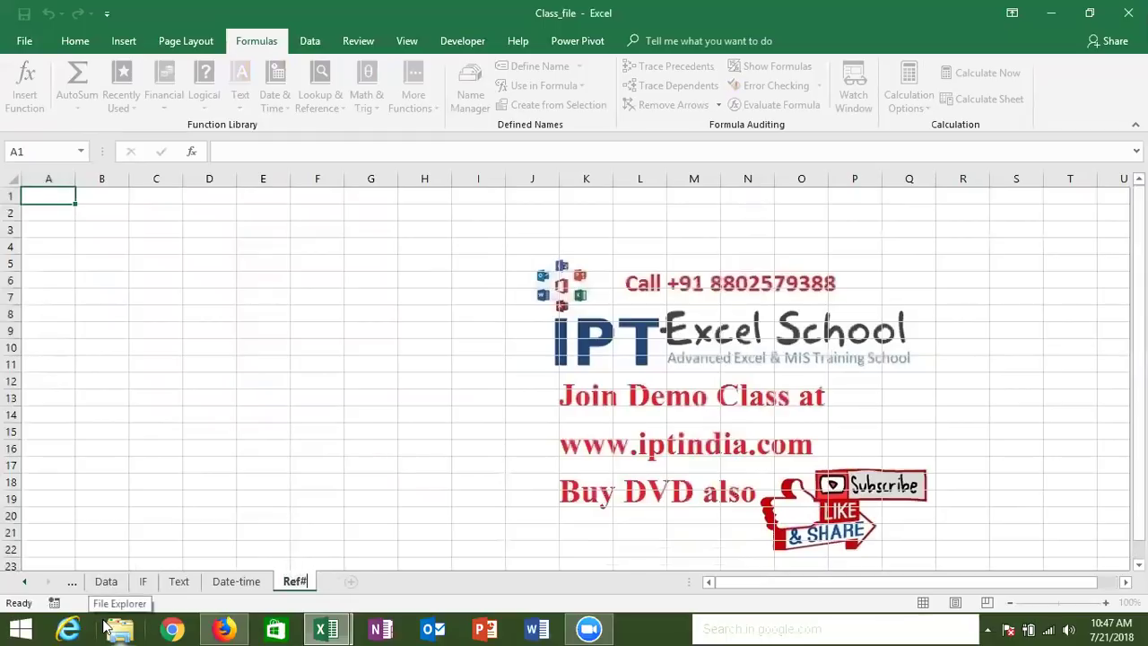
click(140, 514)
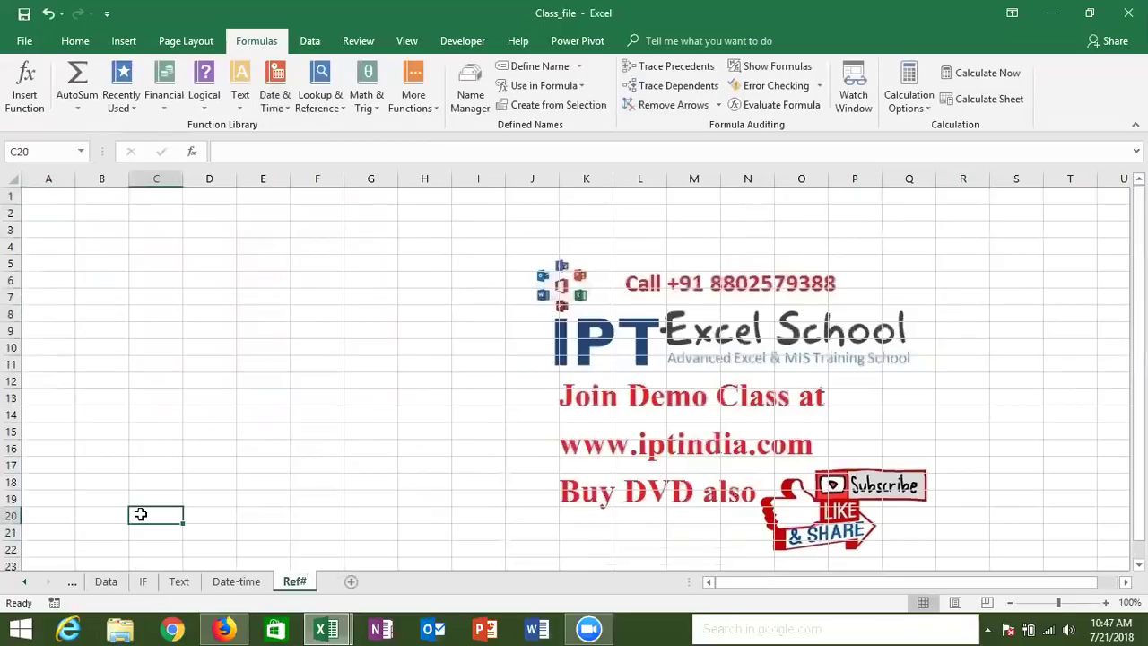
click(95, 445)
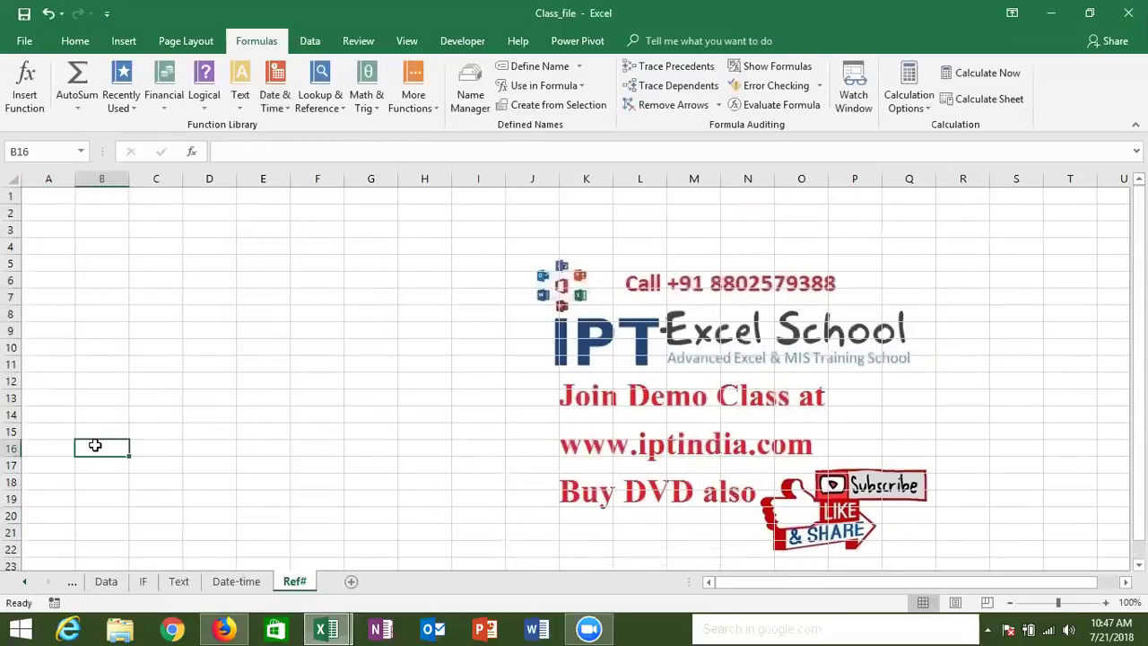
key(ctrl+Up)
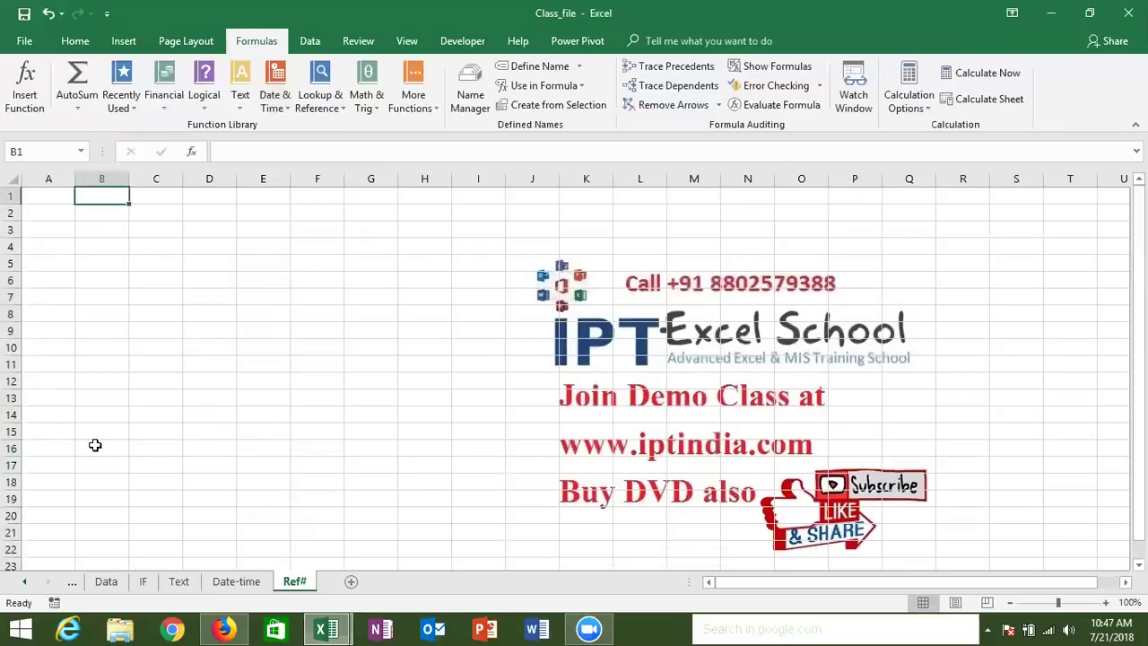
key(ctrl+Left)
key(Right)
key(Left)
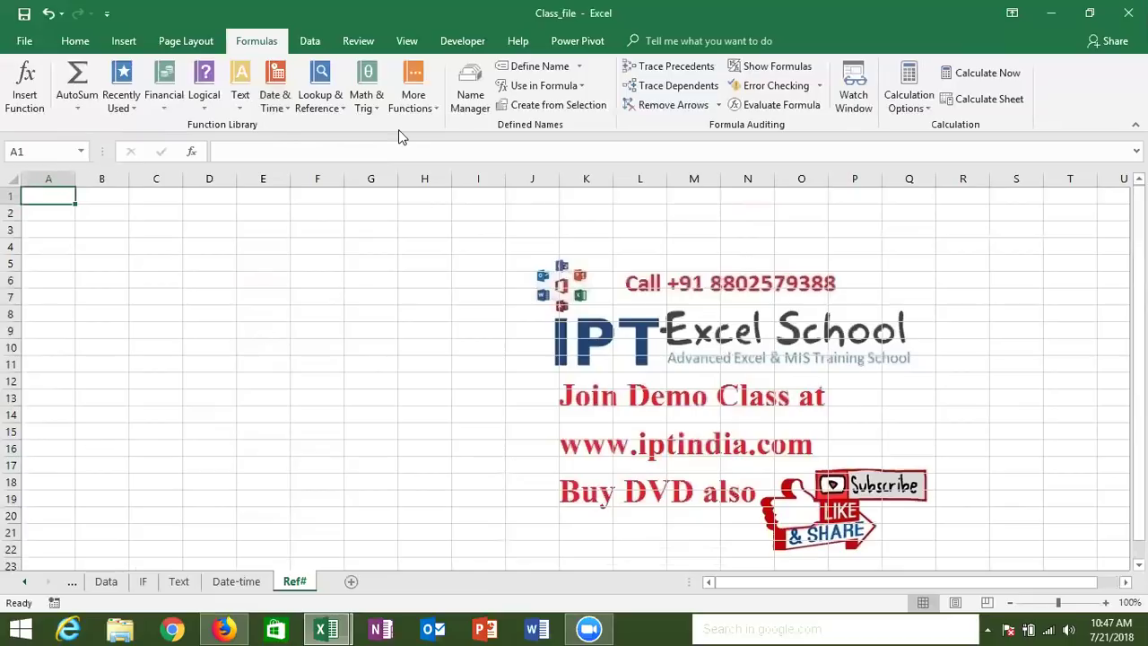
click(319, 105)
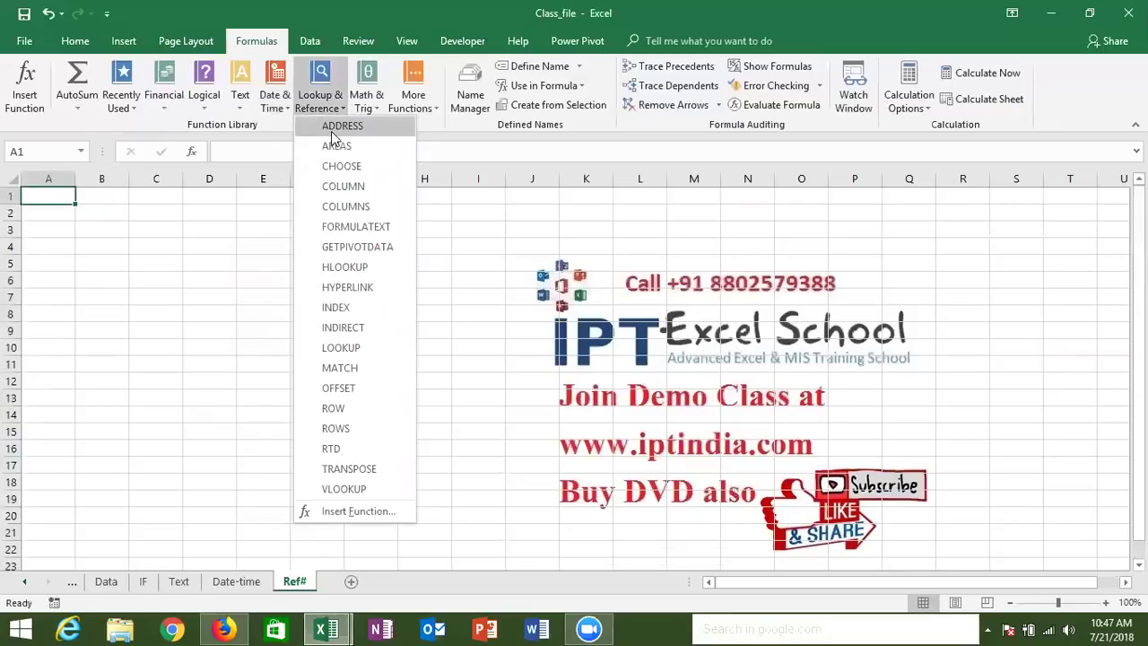
click(179, 314)
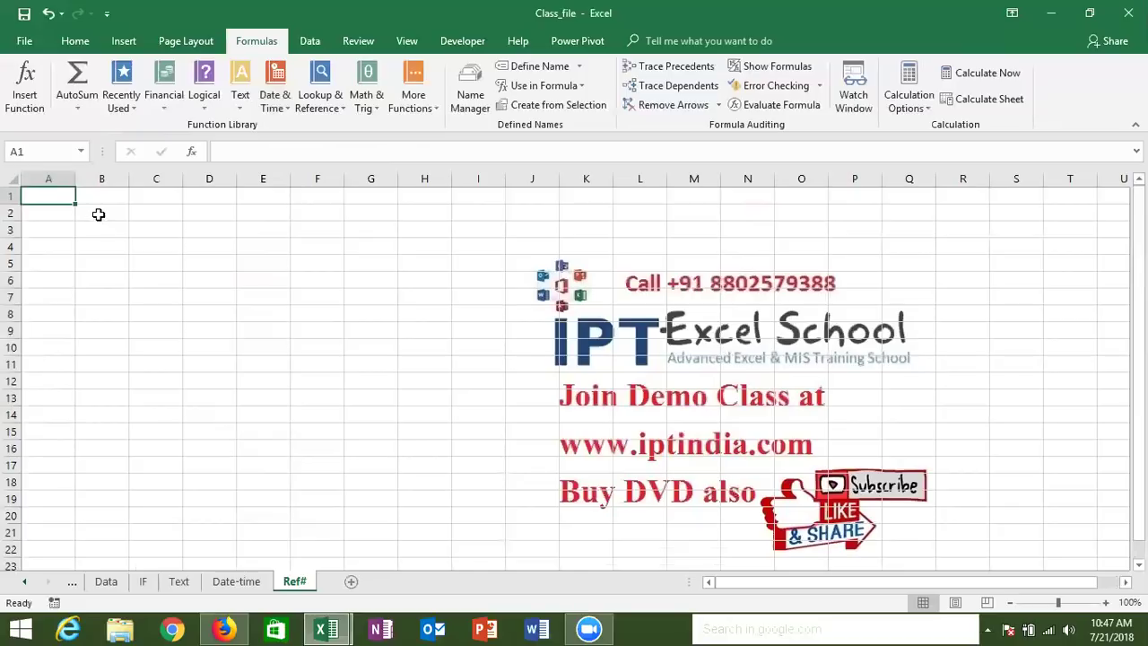
Enter headers R in B2 and C in C2, with 1 below each in B3 and C3.
double_click(98, 214)
text(R)
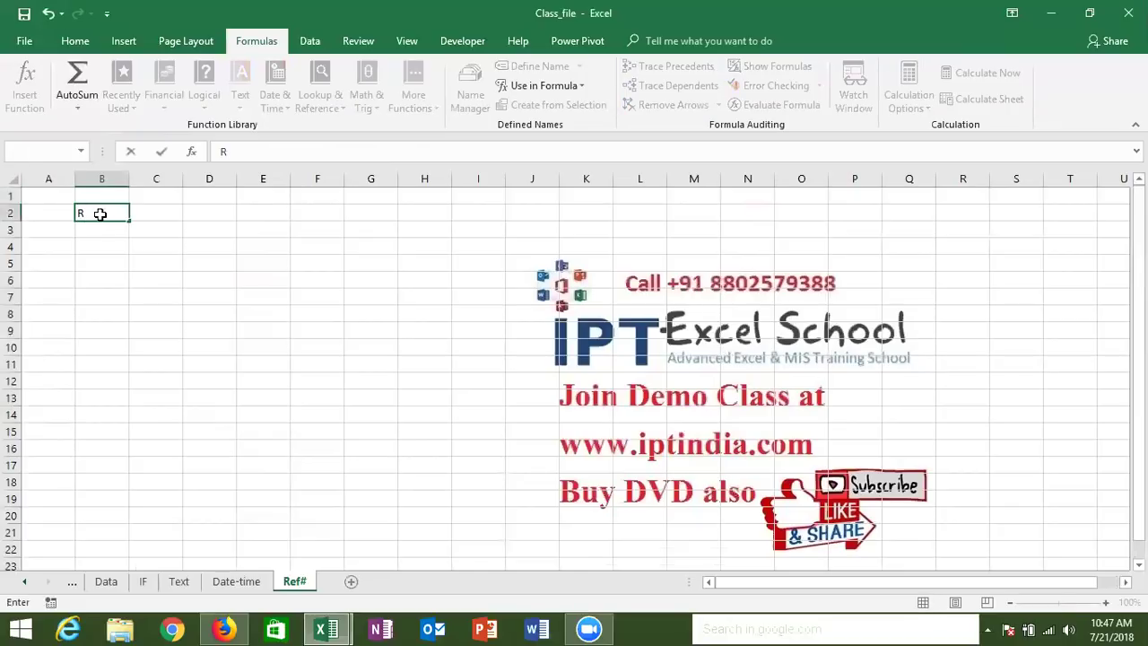
key(Tab)
text(C)
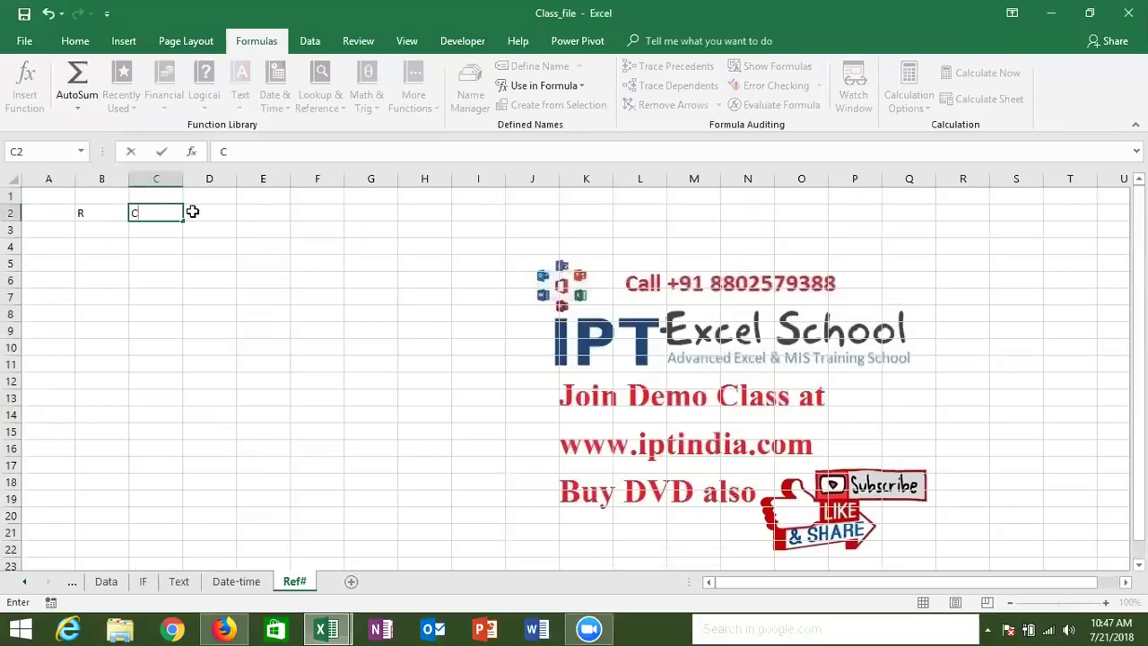
key(Tab)
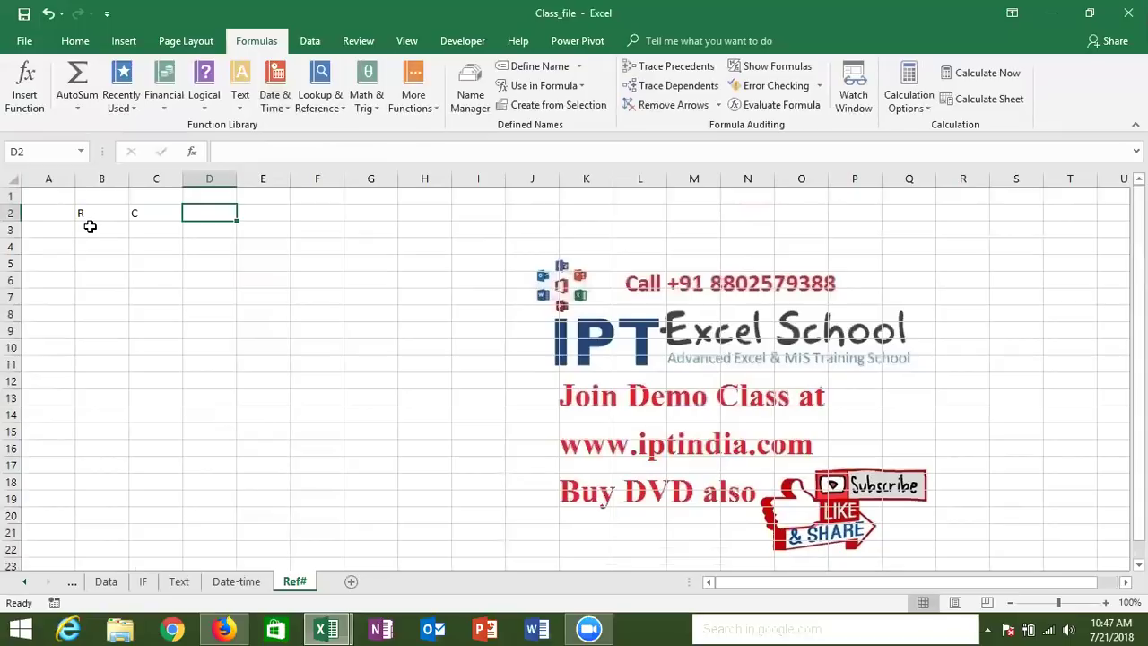
double_click(92, 228)
text(1)
key(Tab)
text(1)
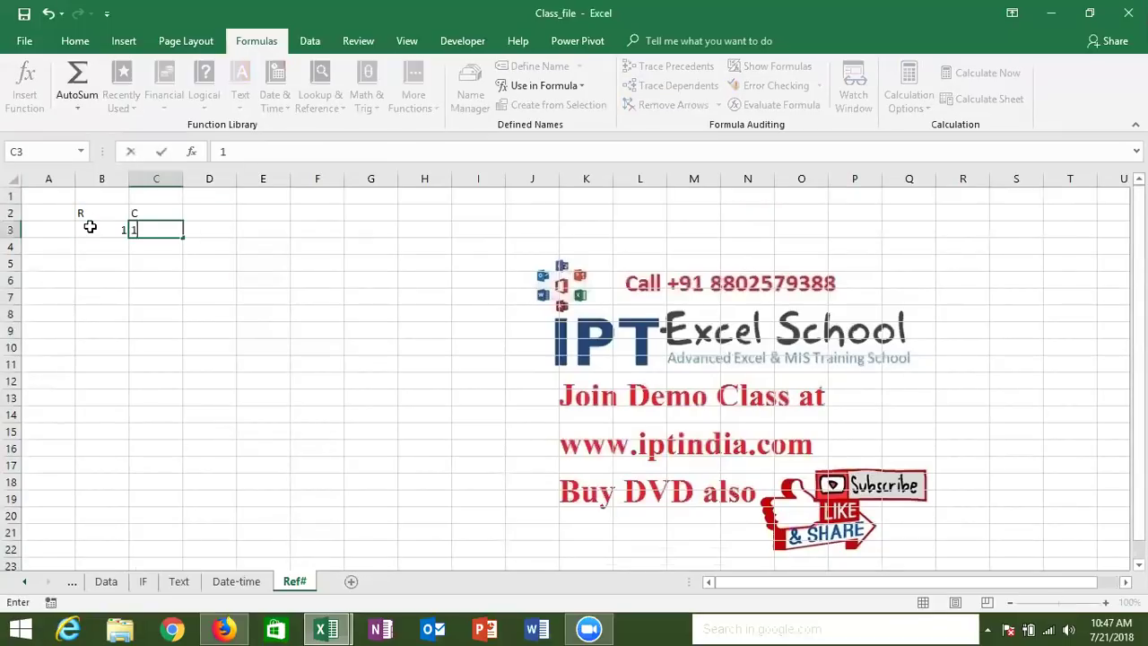
key(Tab)
Enter =ADDRESS(B3,C3) in D3, returning $A$1.
text(=)
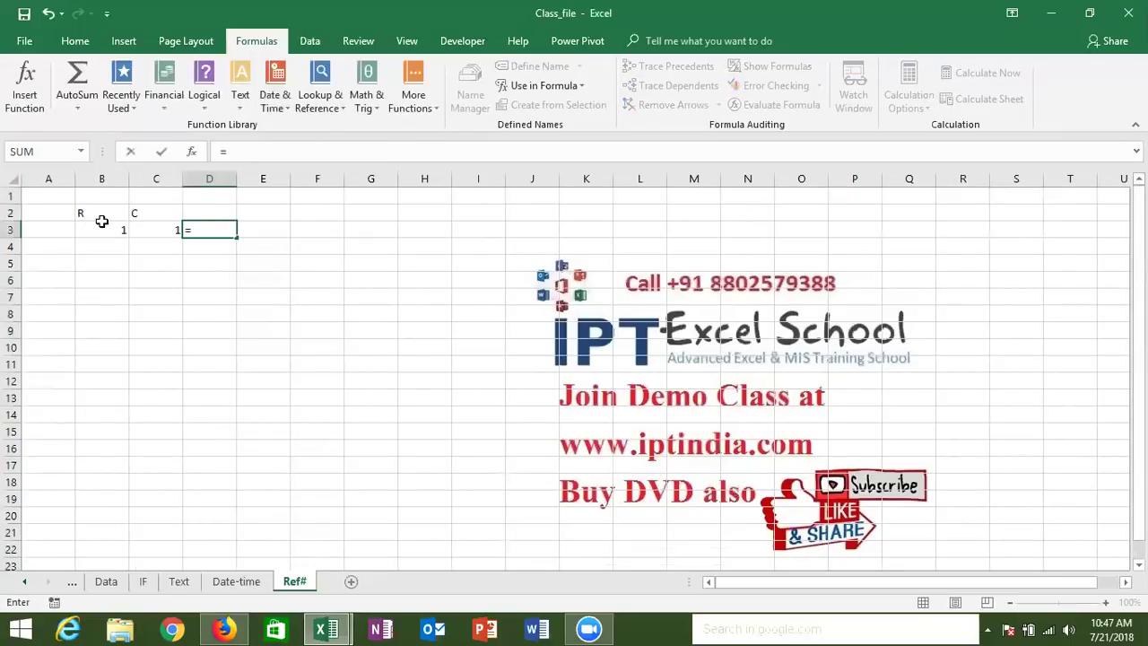
text(ad)
key(Tab)
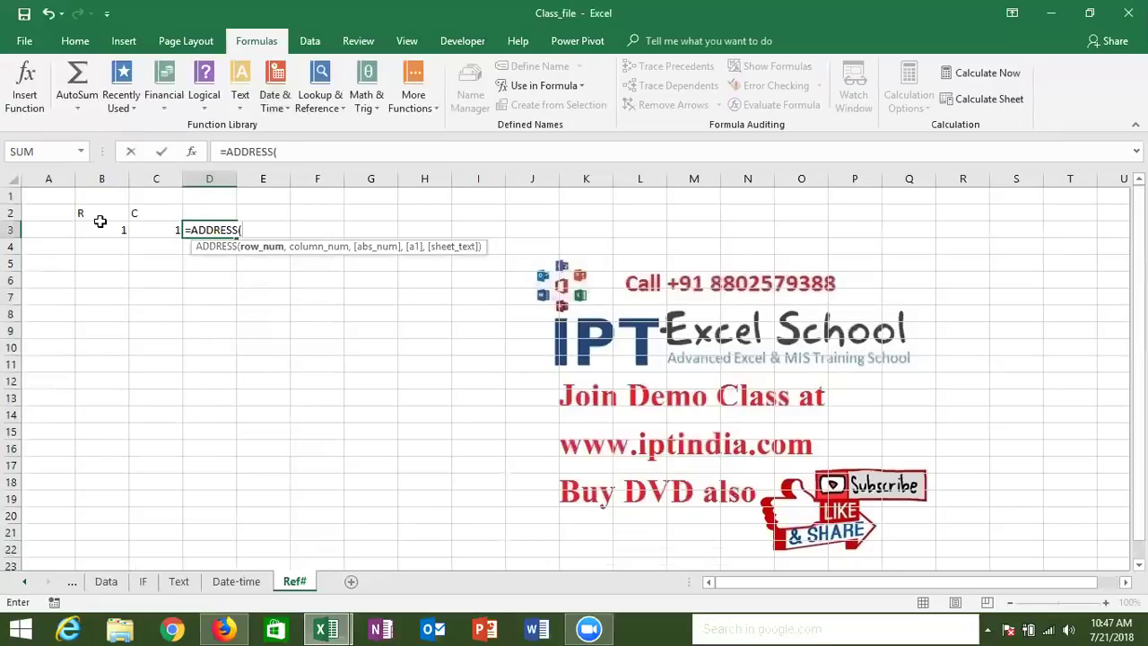
click(106, 227)
text(,)
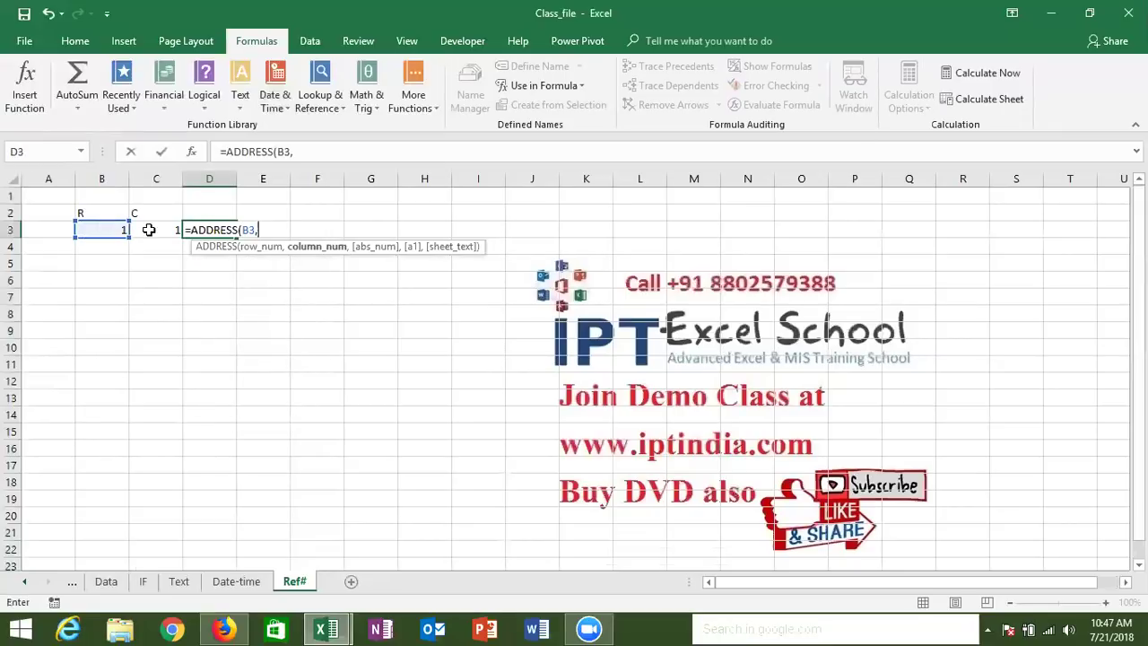
click(155, 230)
key(Return)
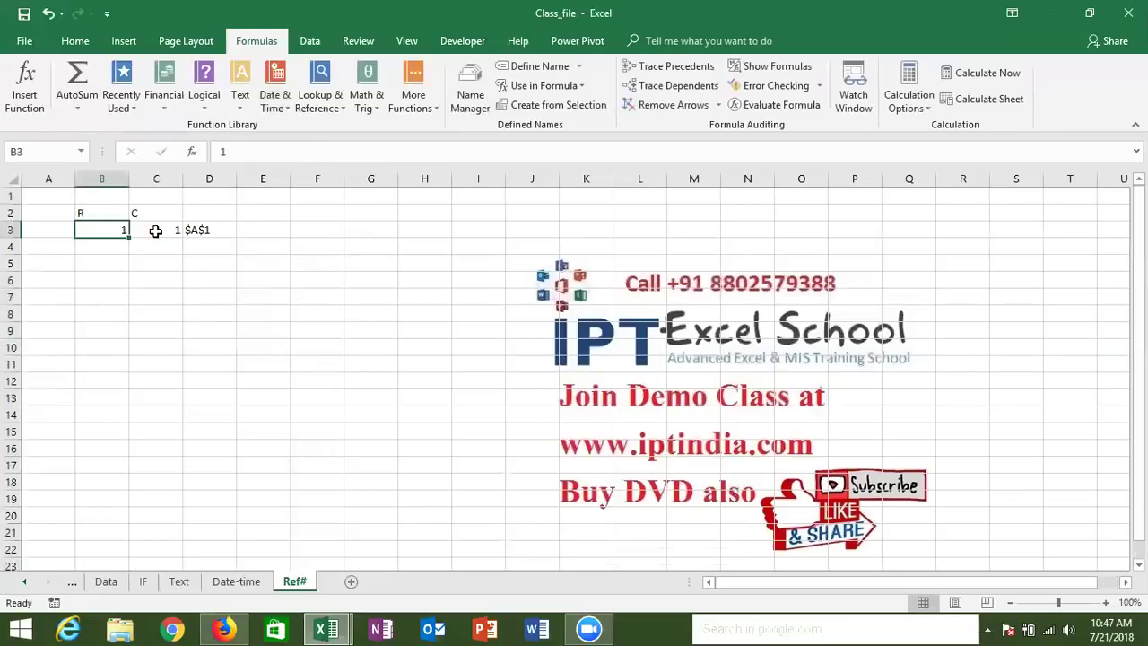
click(199, 231)
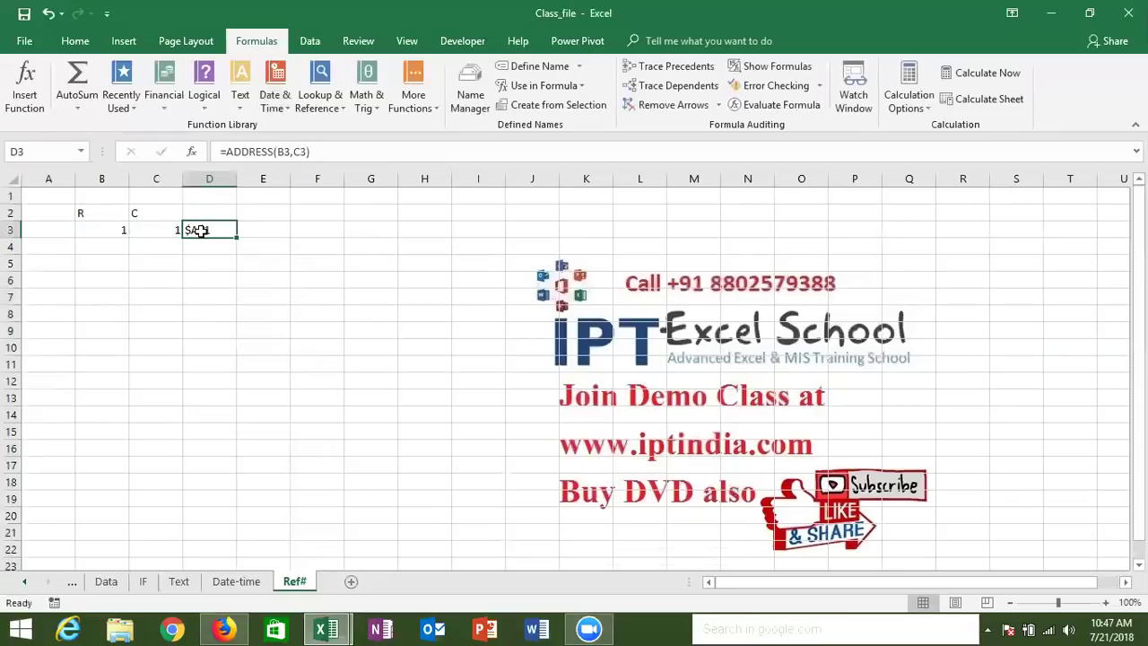
Enter =INDIRECT(D3) in E3 to read the cell addressed by D3.
click(249, 232)
text(=)
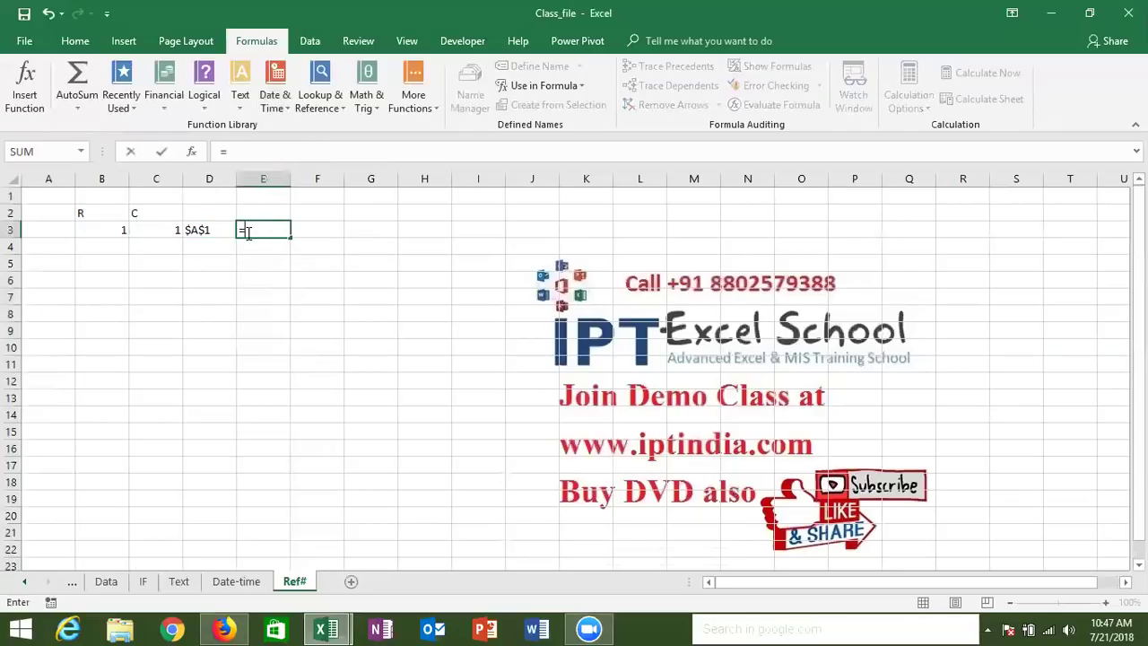
text(ind)
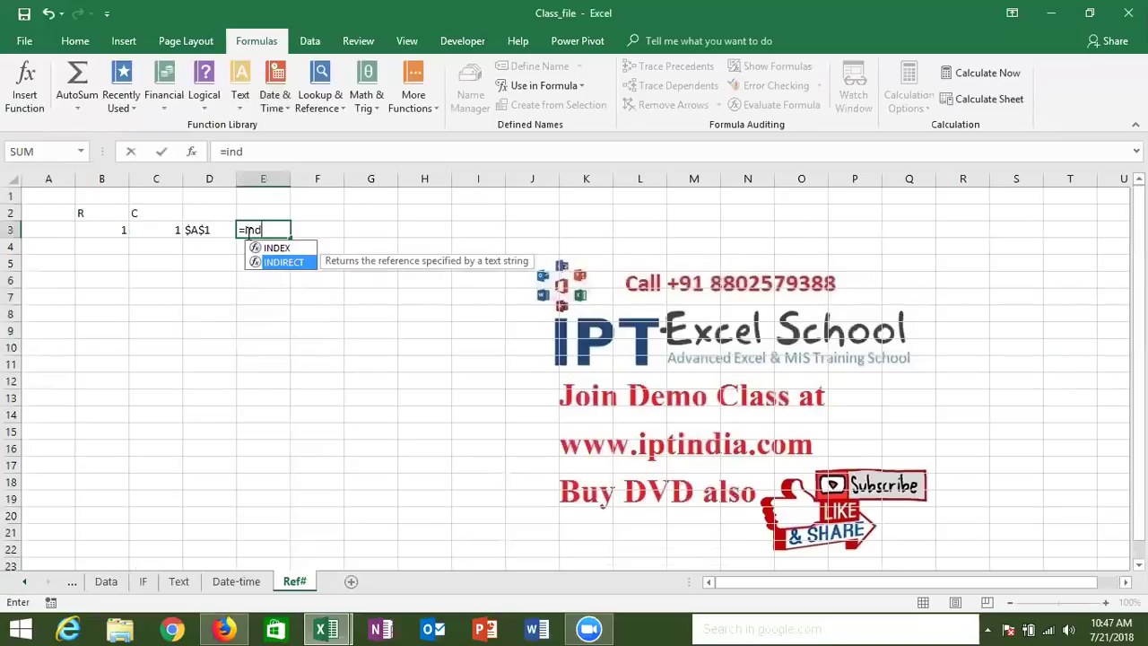
key(Tab)
key(Left)
key(Return)
click(248, 231)
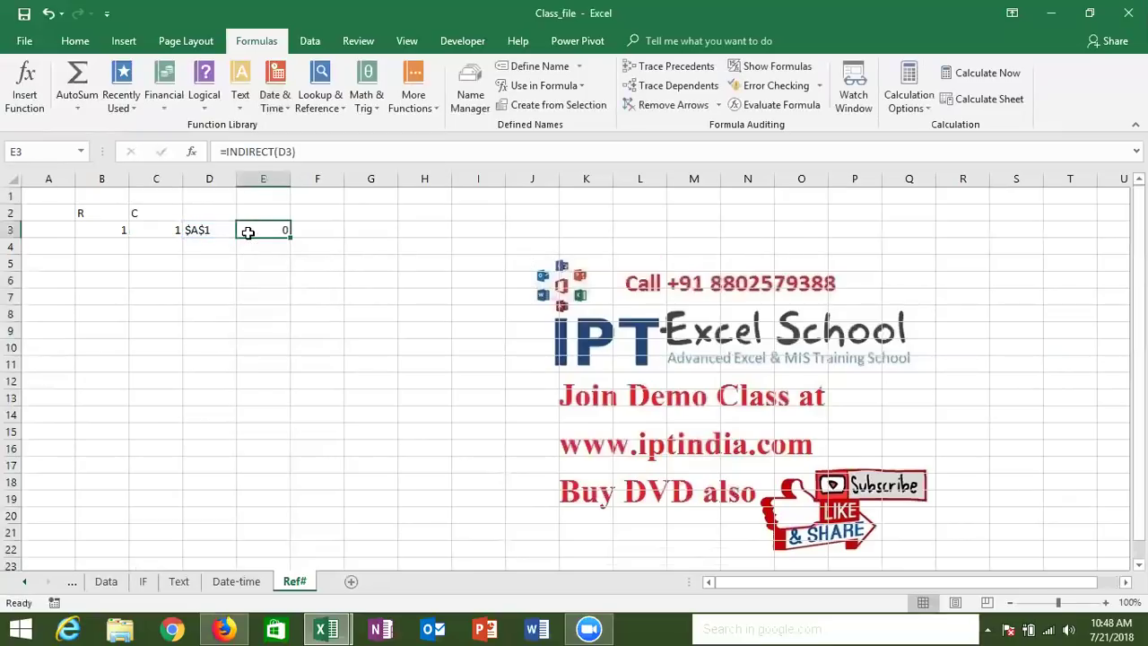
click(202, 236)
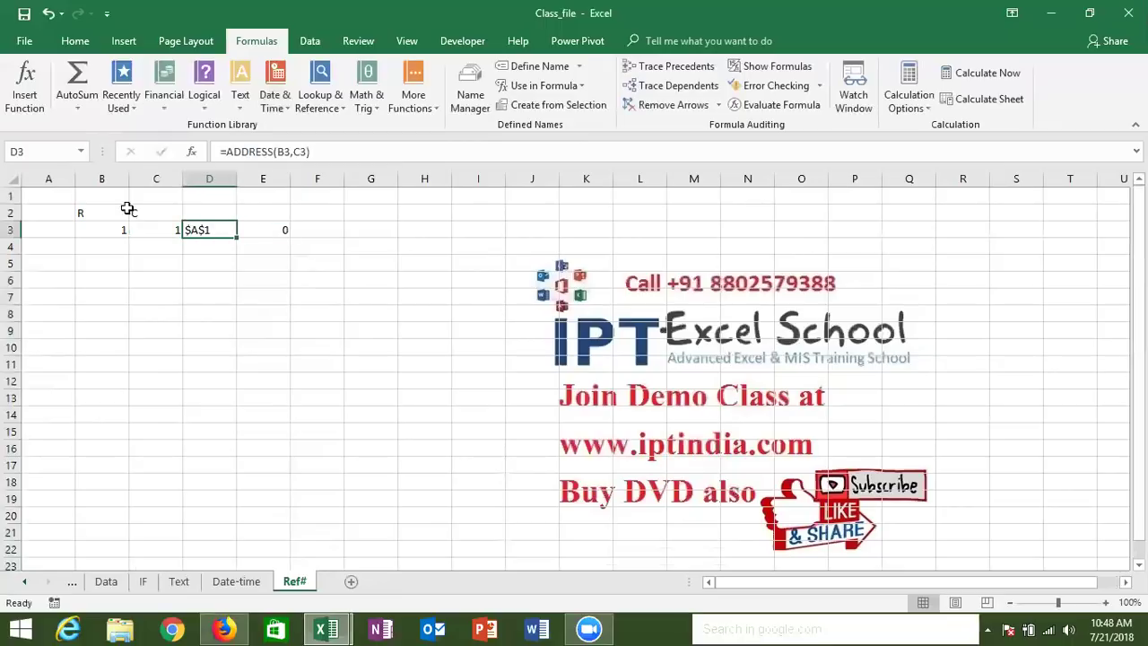
Put 85 in A1 so E3's INDIRECT result shows 85.
click(72, 196)
text(85)
key(Return)
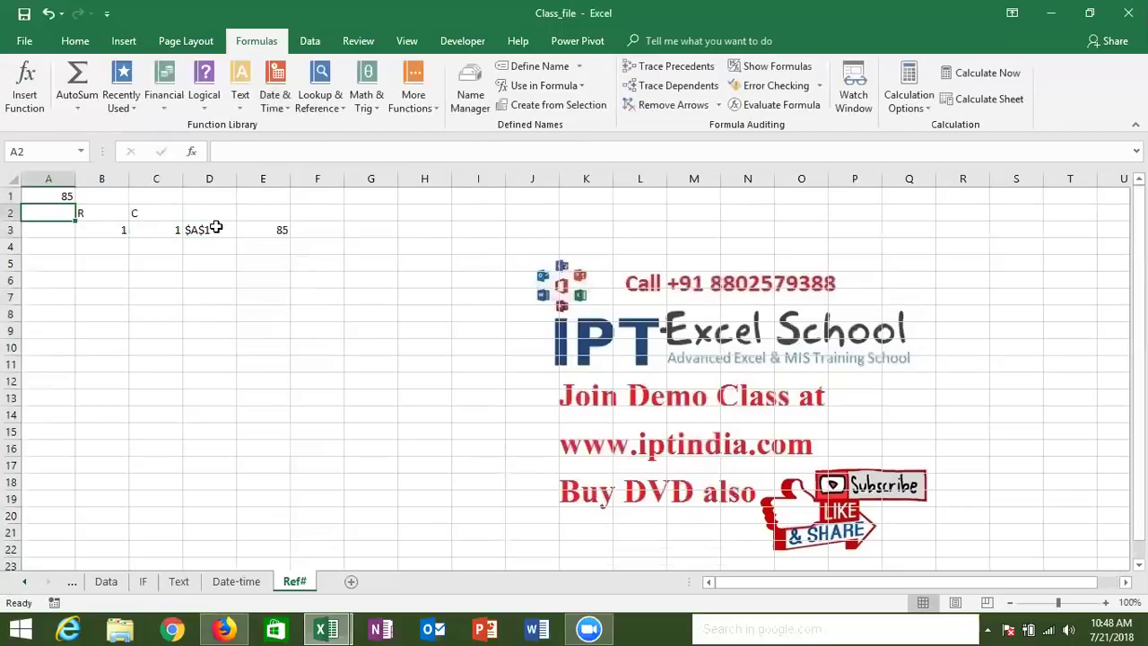
click(215, 227)
click(210, 249)
Enter =SUM(D3) in D5.
click(211, 261)
text(=sum)
key(Tab)
click(216, 231)
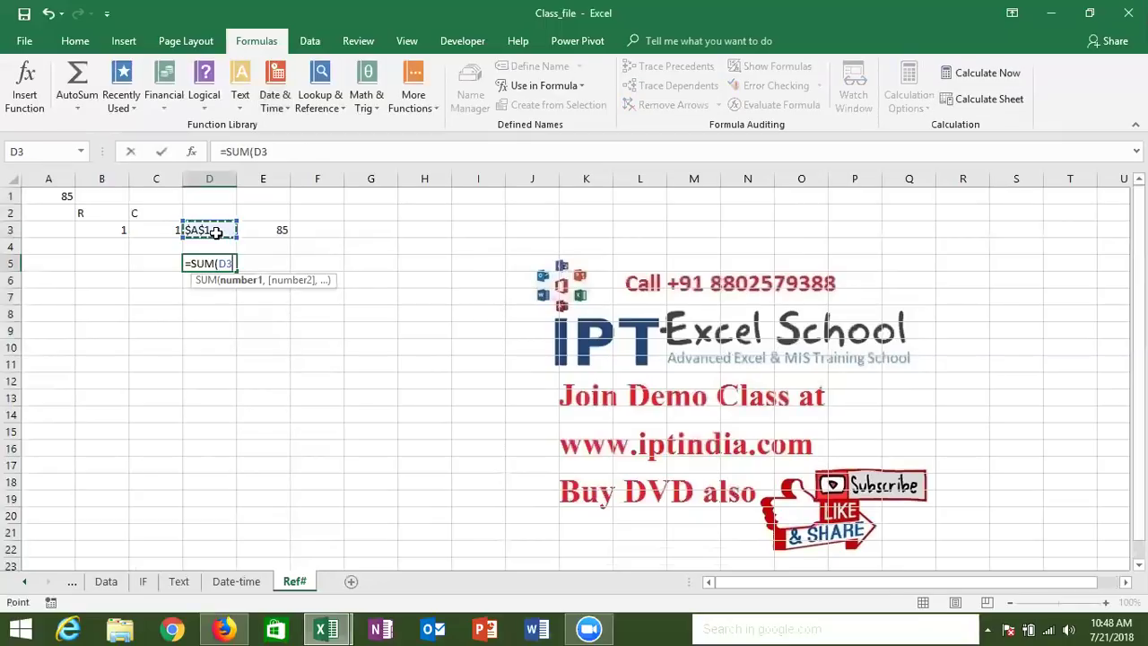
key(Return)
key(Up)
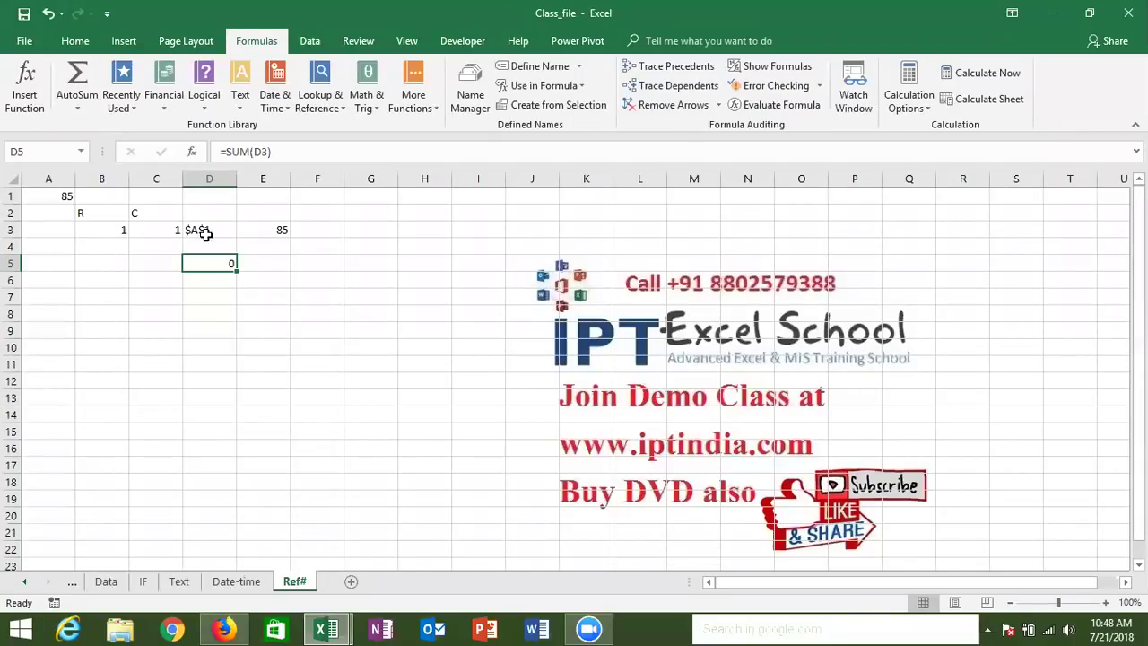
Change D5 to =SUM(INDIRECT(D3)) so it returns 85.
double_click(209, 265)
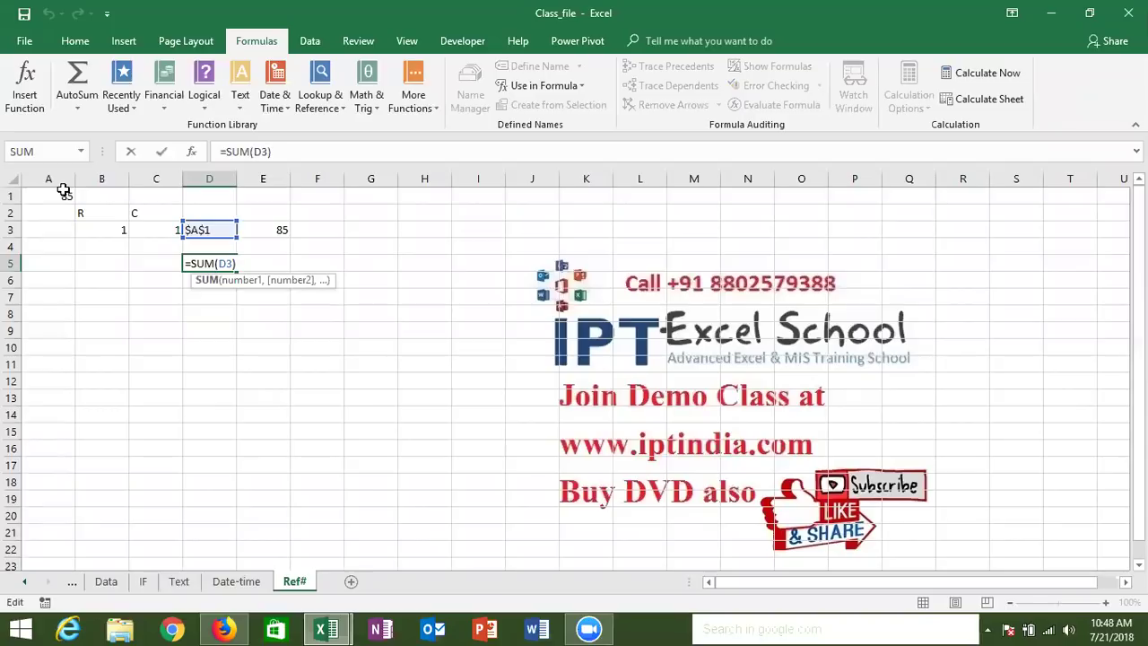
click(217, 264)
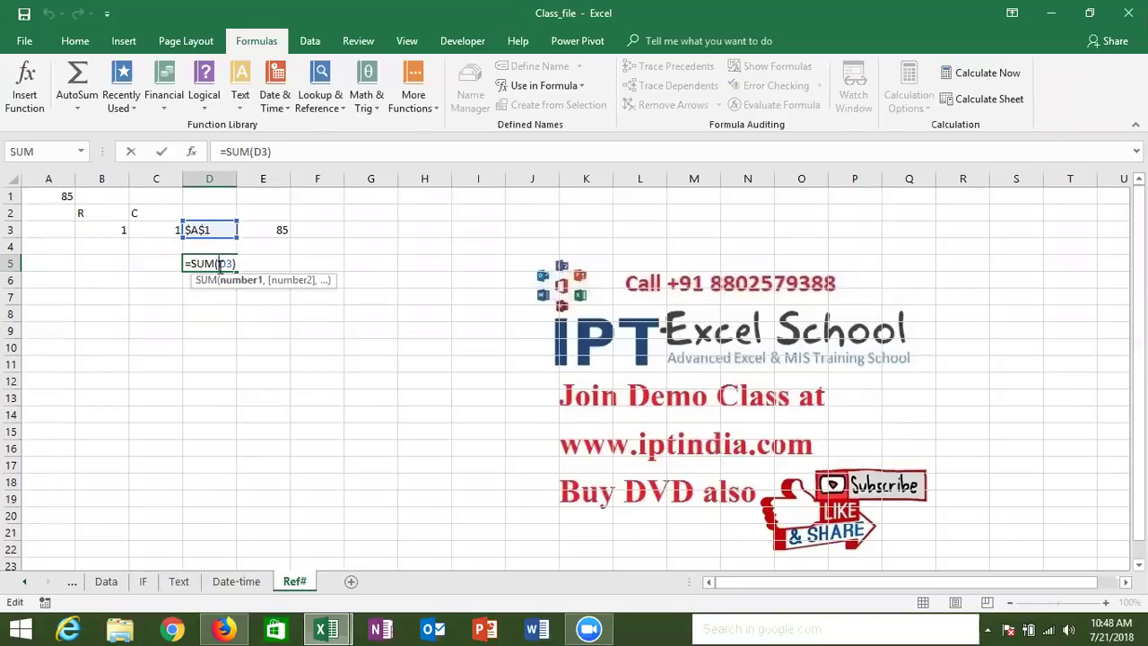
text(ind)
key(Down)
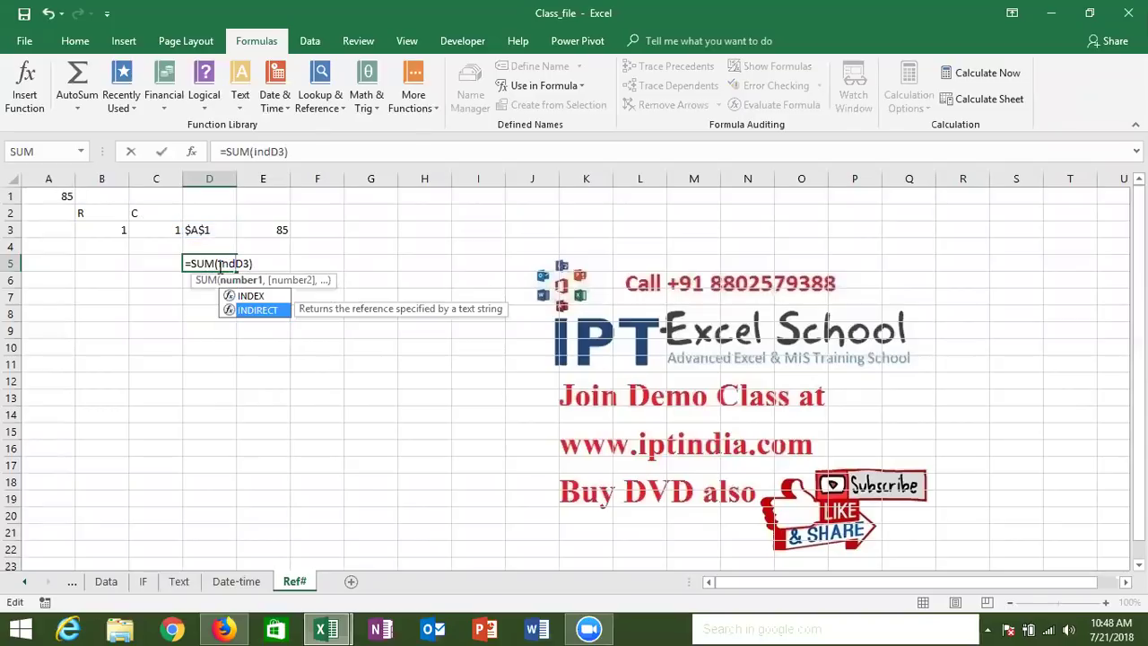
key(Tab)
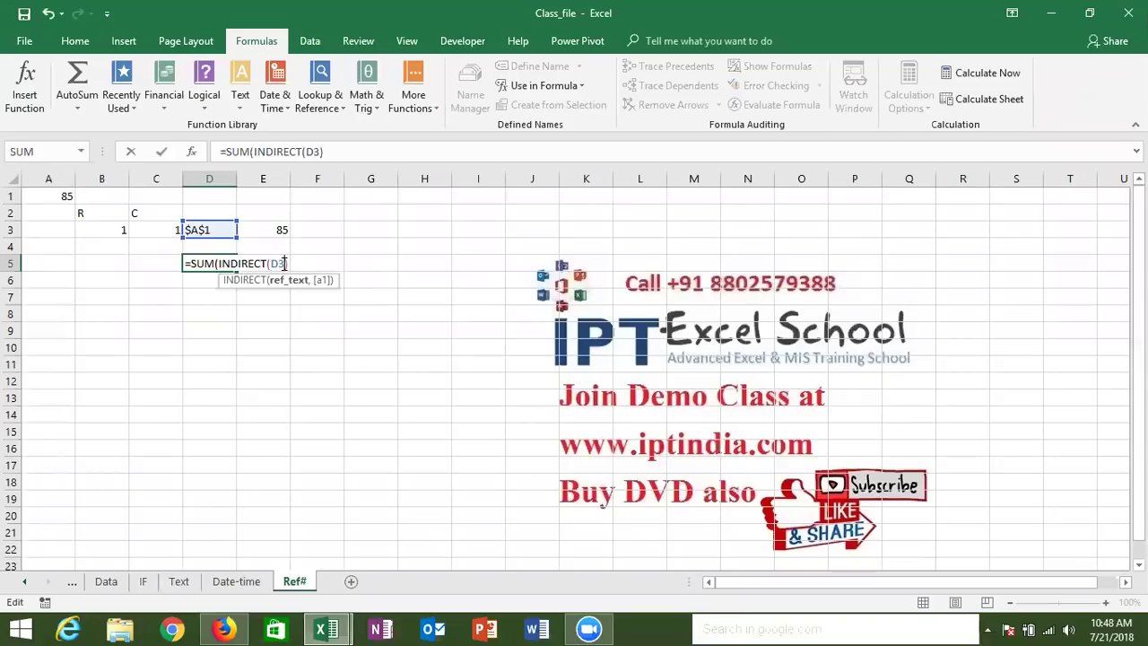
text())
key(Return)
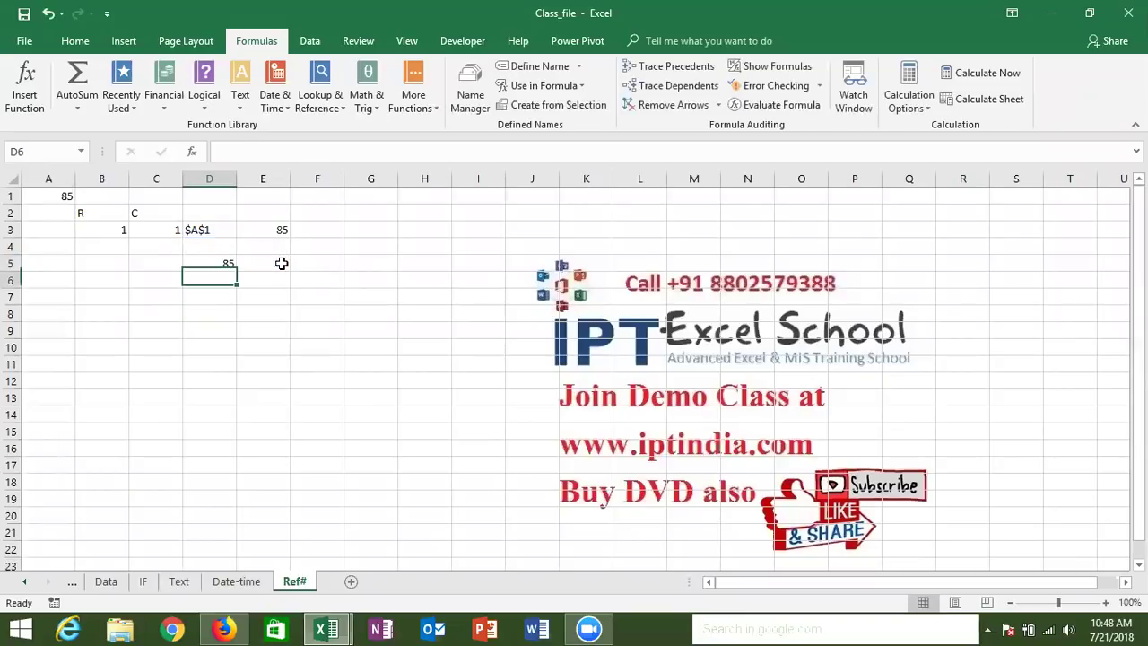
key(Up)
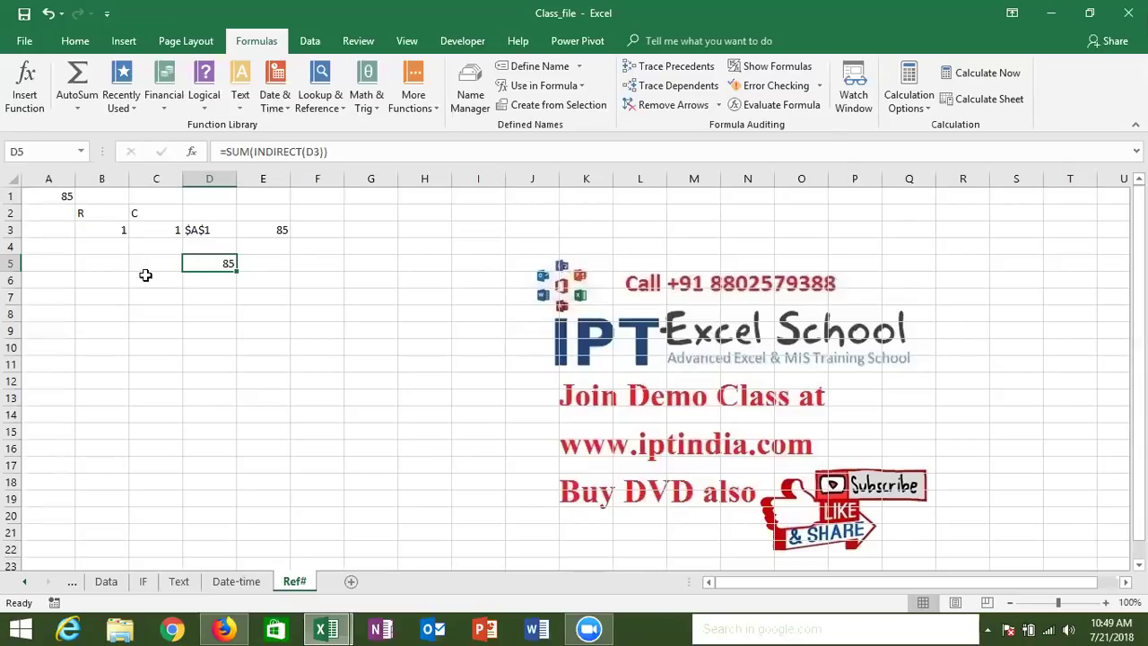
Browse the Formulas > Lookup & Reference function list, then close it without choosing one.
click(95, 282)
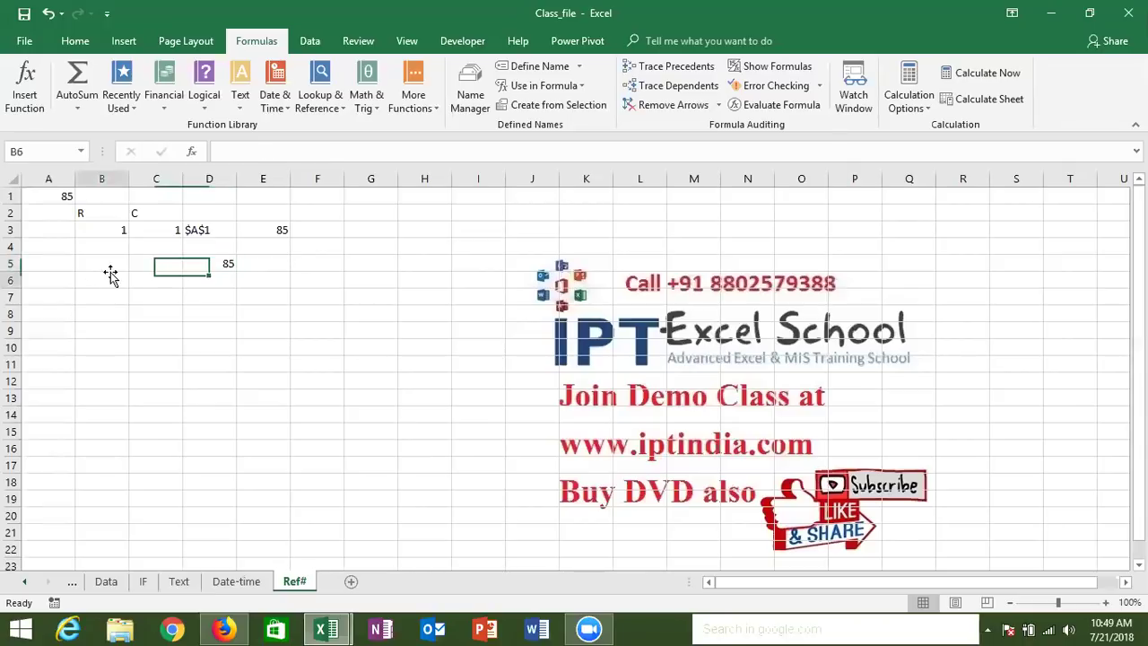
click(306, 104)
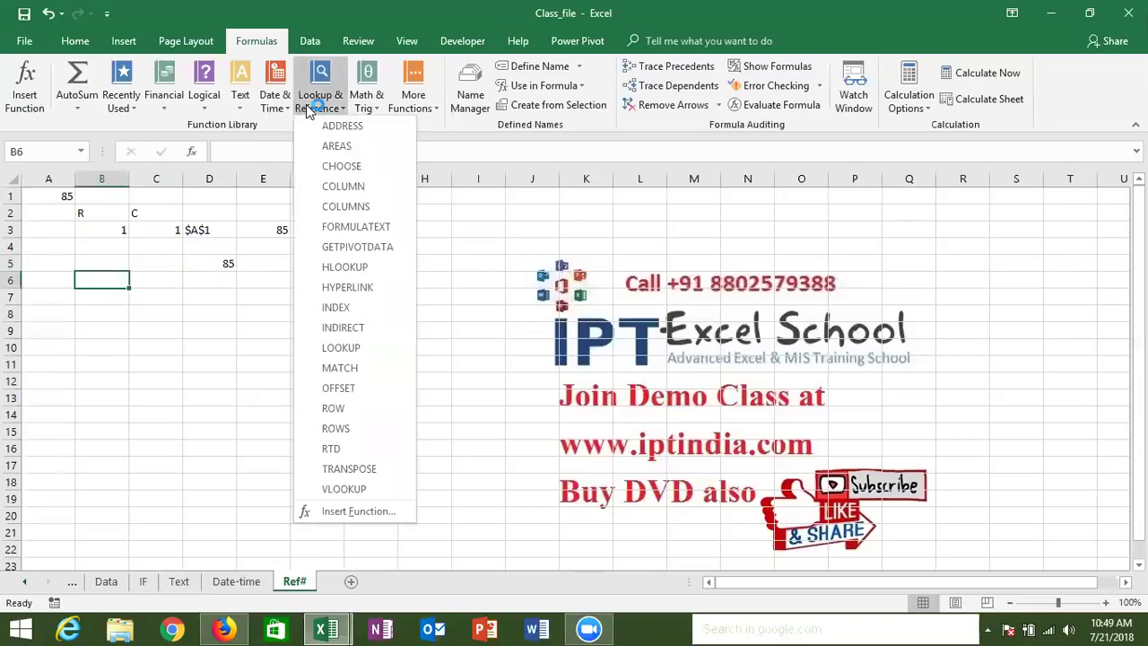
click(95, 300)
Enter the index numbers 1, 2, 4, 4, 6, 8 down cells A6 to A11.
click(66, 285)
text(1)
key(Return)
text(2)
key(Return)
text(4)
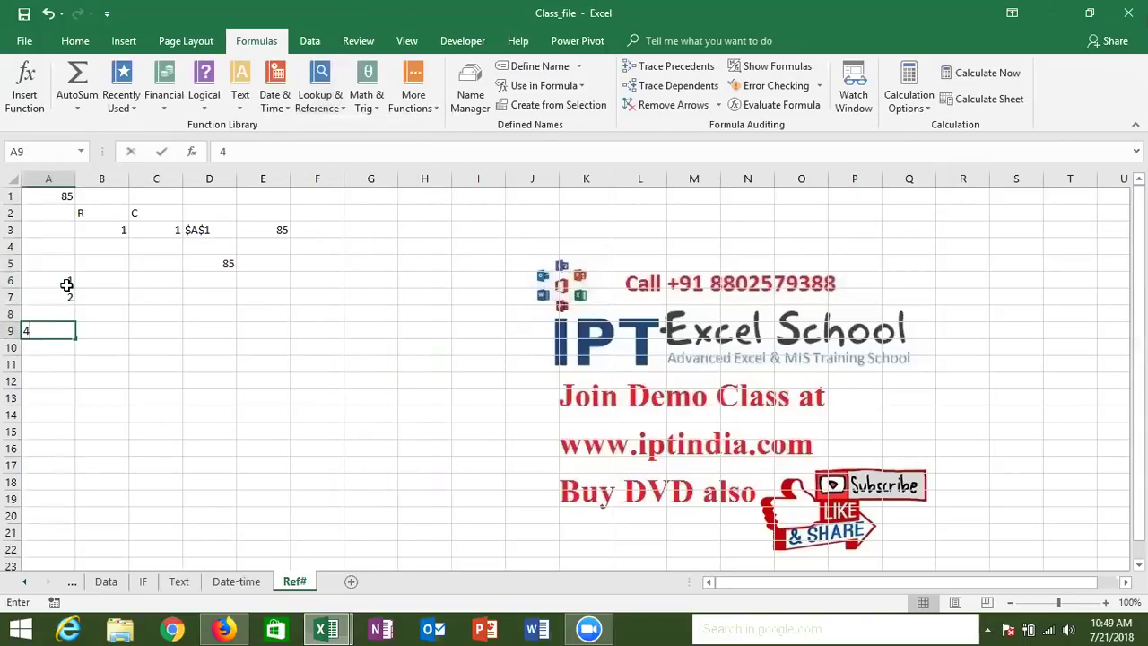
key(Return)
key(Return)
key(Return)
text(6)
key(Return)
text(8)
key(Return)
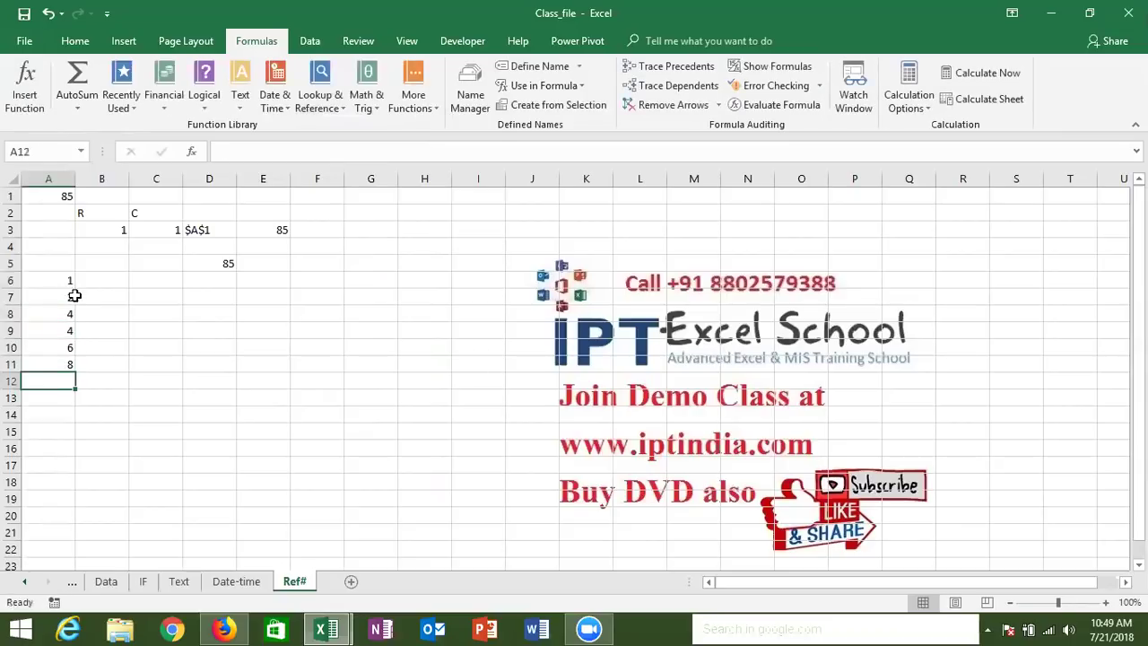
click(103, 273)
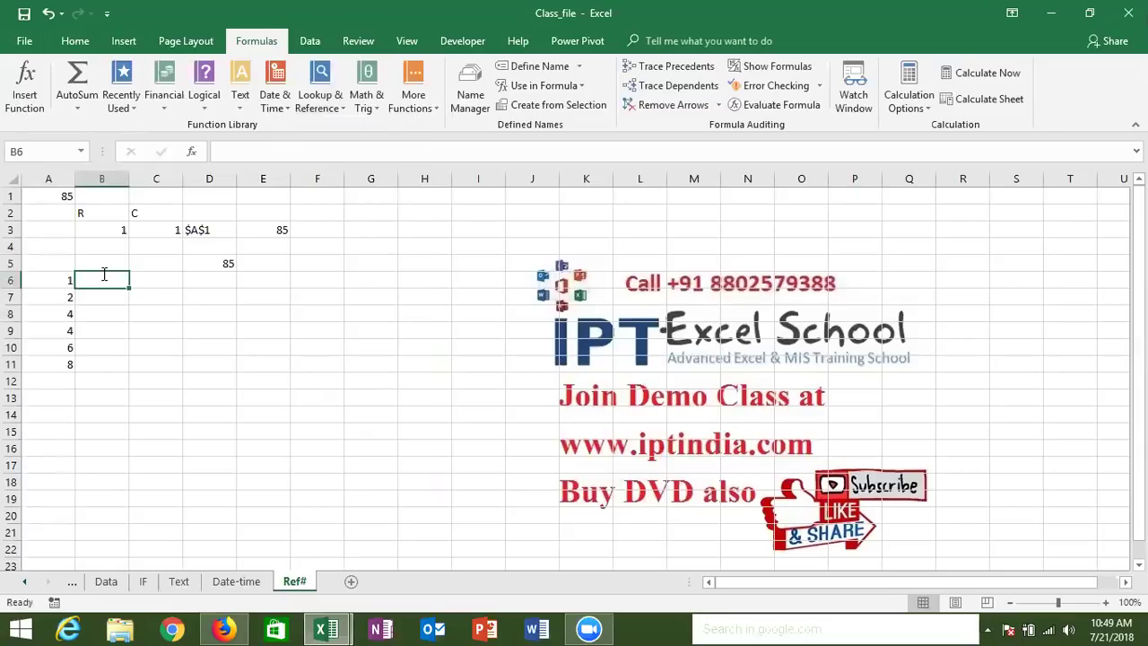
Enter =CHOOSE(A6,"Mon","Tue","Wen","Thu","Fri","Sat","Sun") in B6.
text(=if)
key(Tab)
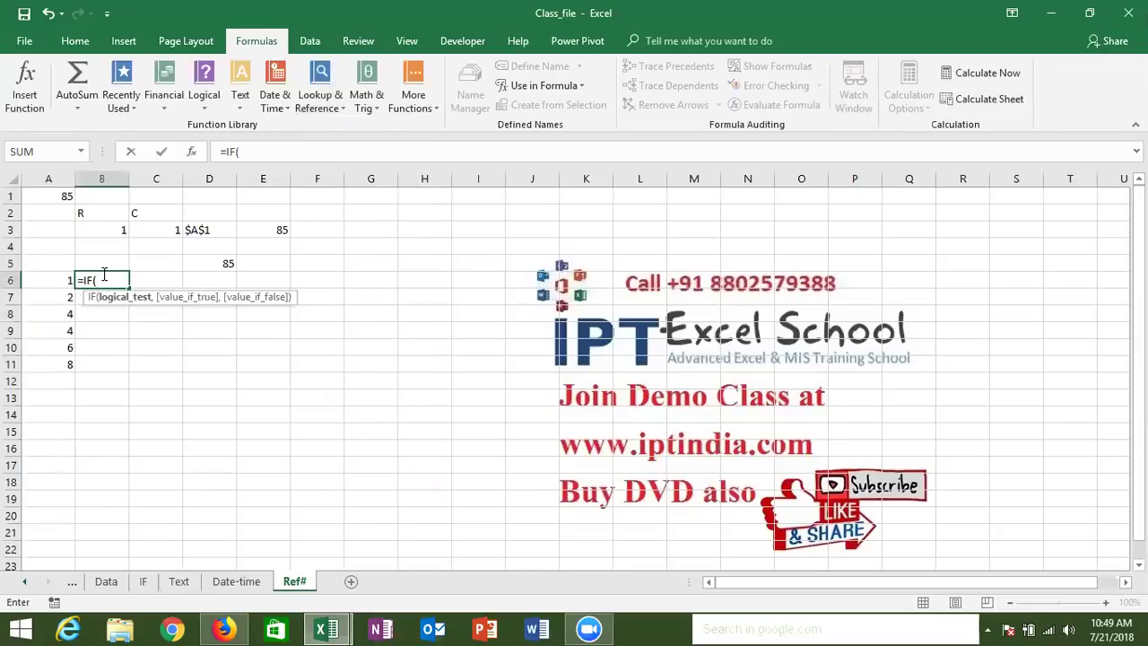
key(BackSpace)
key(BackSpace)
key(BackSpace)
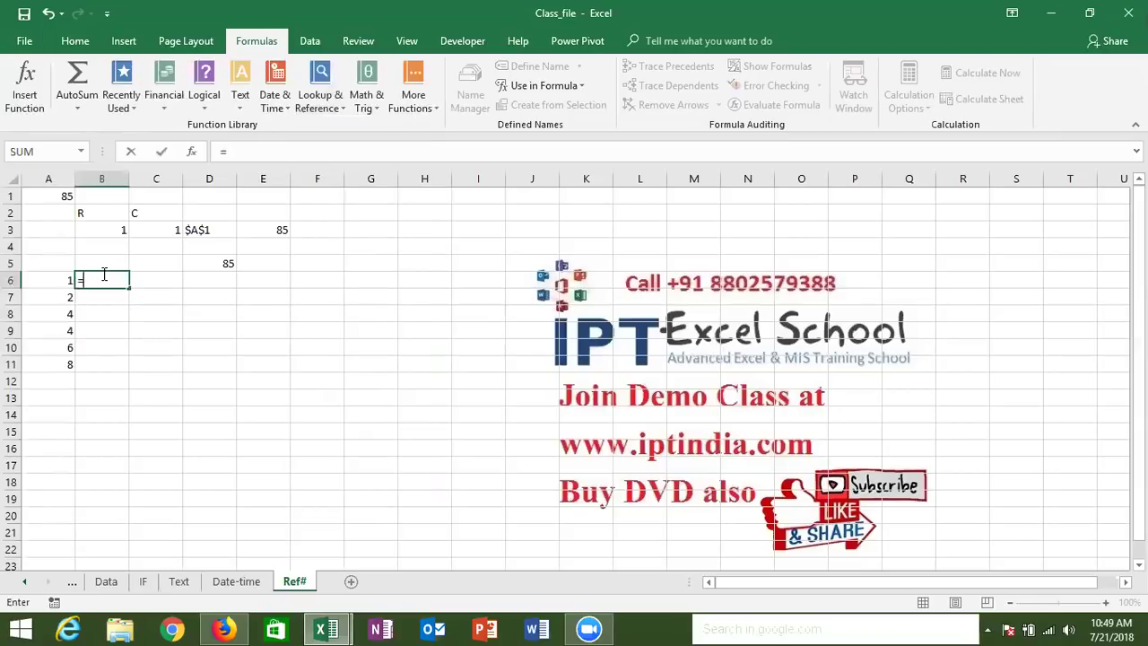
text(cho)
key(Tab)
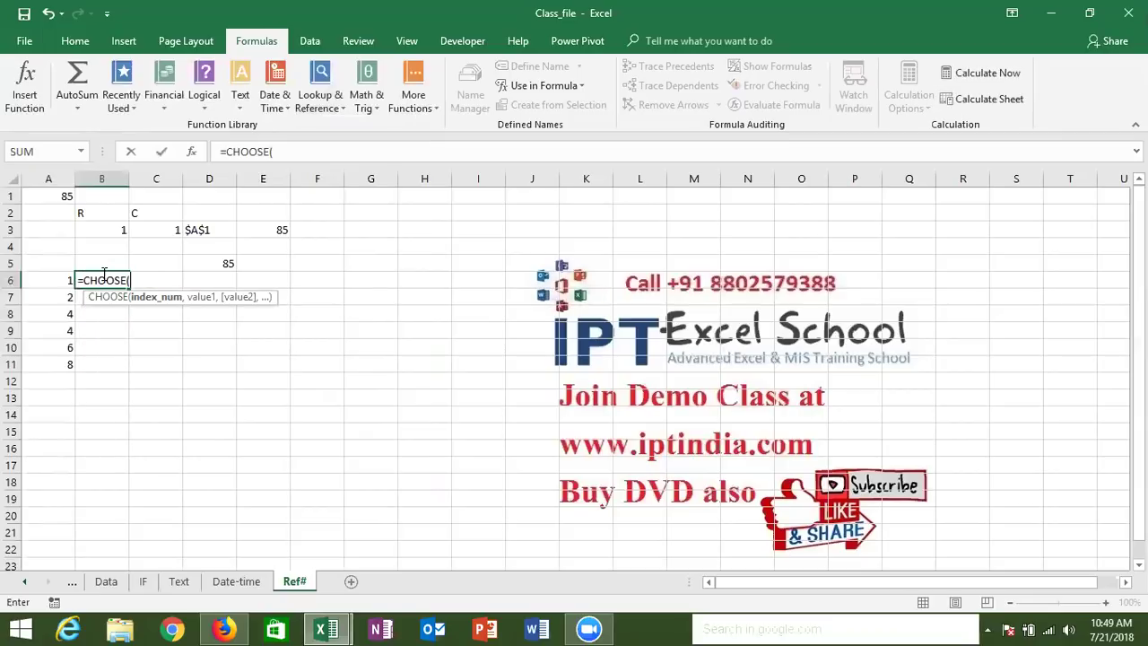
click(66, 275)
text(,"Sat)
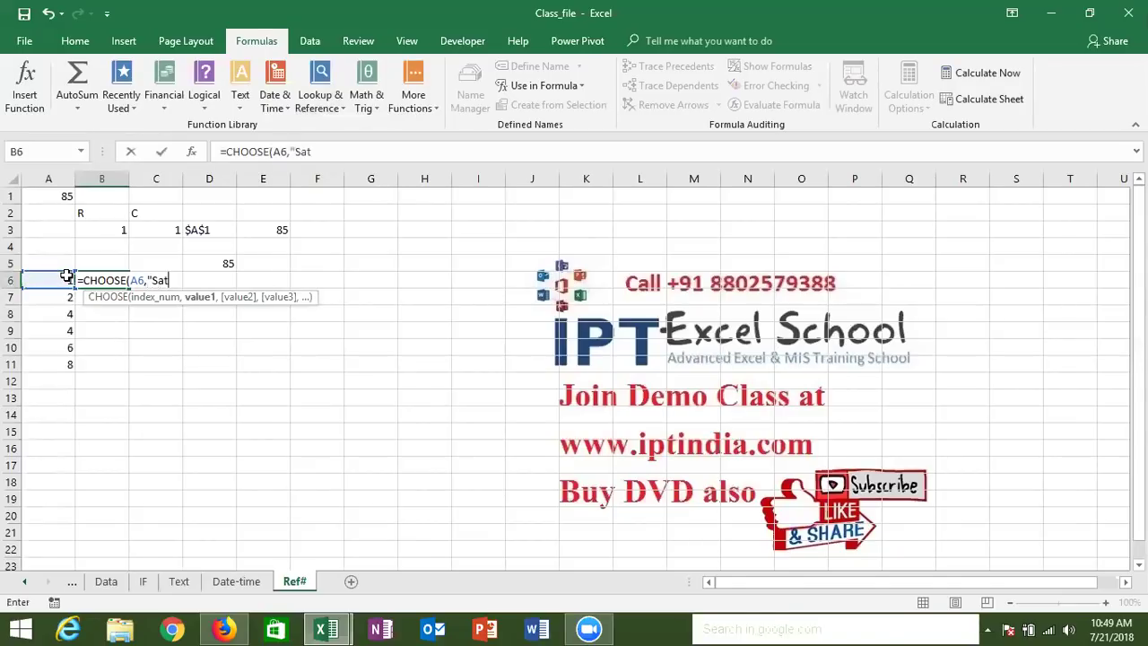
text(",)
key(BackSpace)
key(BackSpace)
key(BackSpace)
key(BackSpace)
text(Mon",)
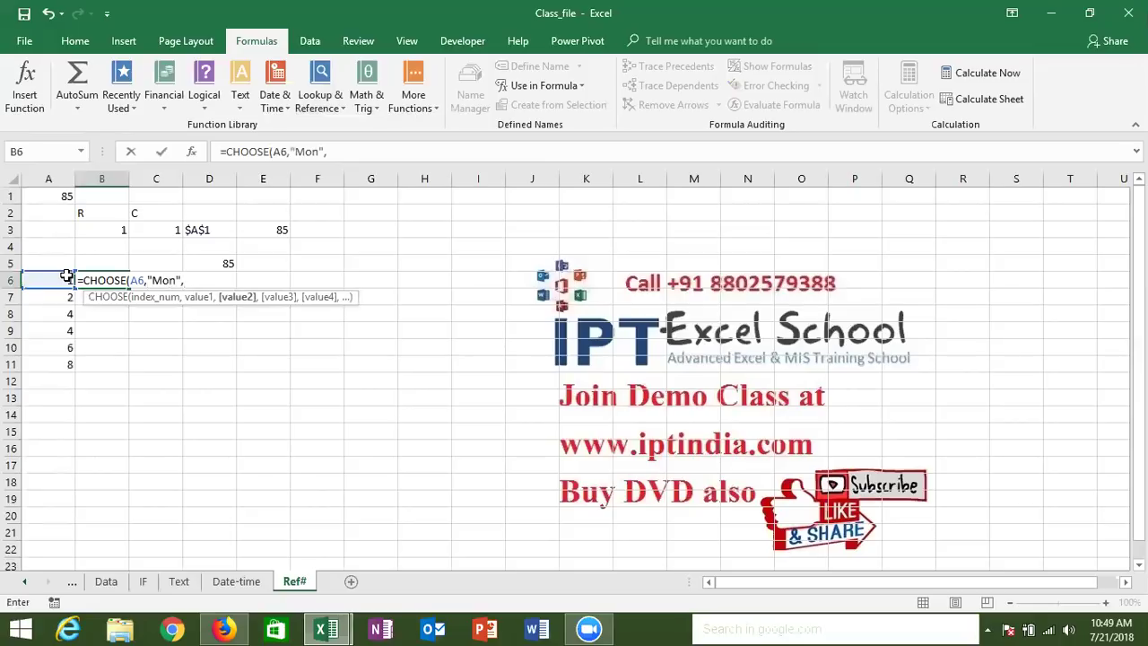
text("Tue)
text(","Sat",)
text("Sun")
text(,")
key(BackSpace)
key(BackSpace)
key(BackSpace)
key(BackSpace)
key(BackSpace)
key(BackSpace)
key(BackSpace)
key(BackSpace)
key(BackSpace)
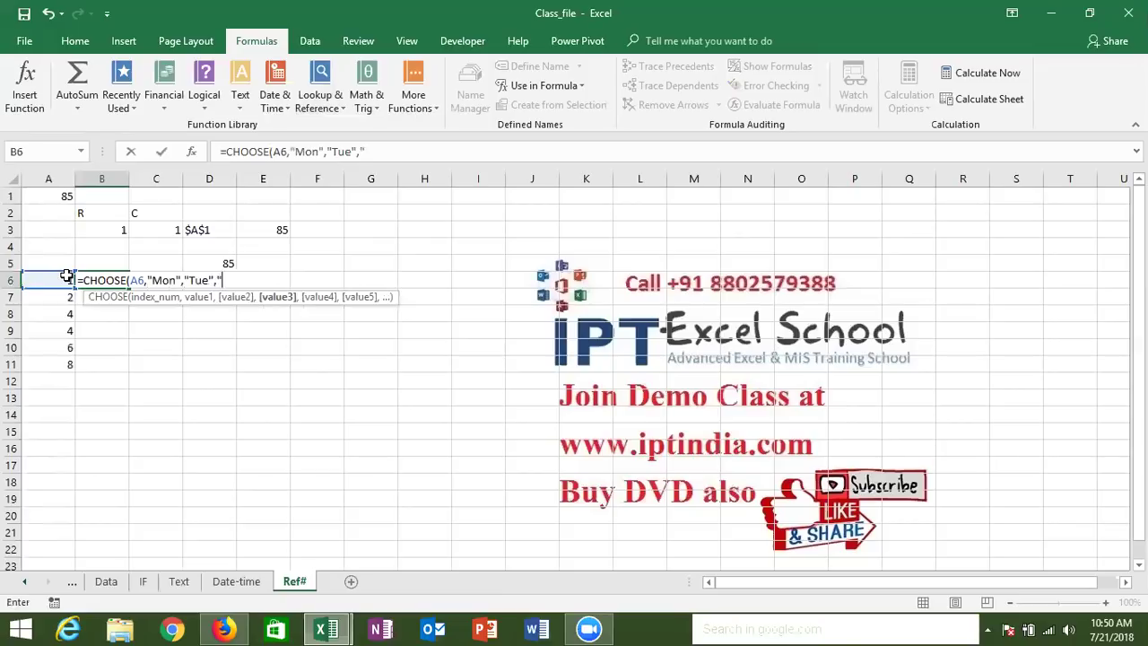
text(Wen","Thu",")
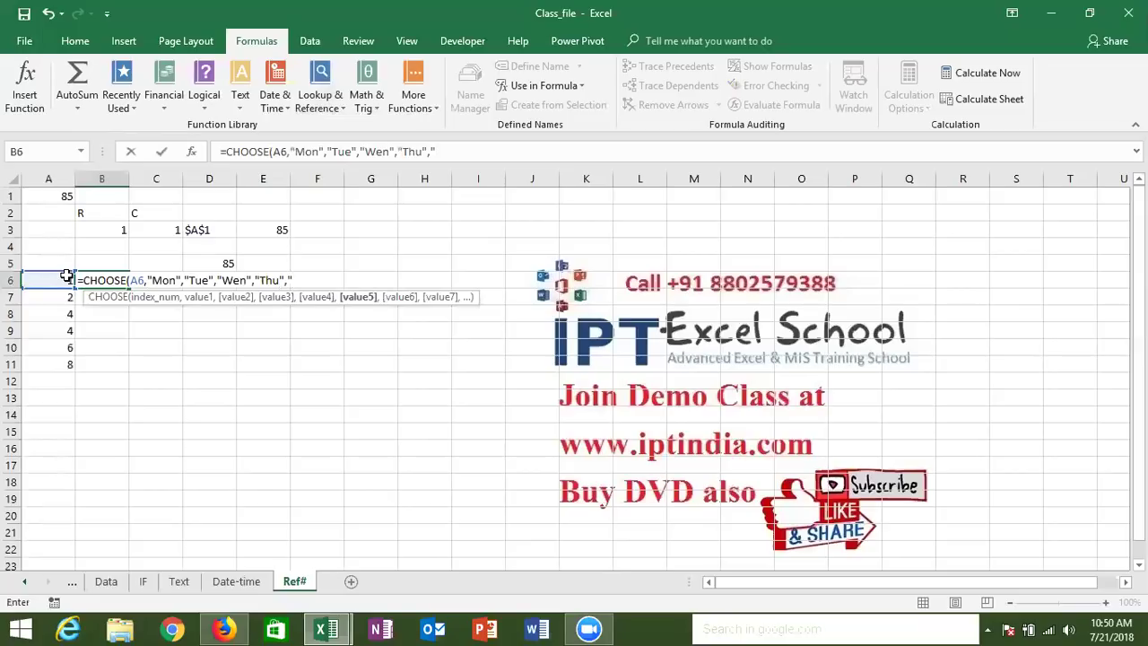
text(Fri","Sat)
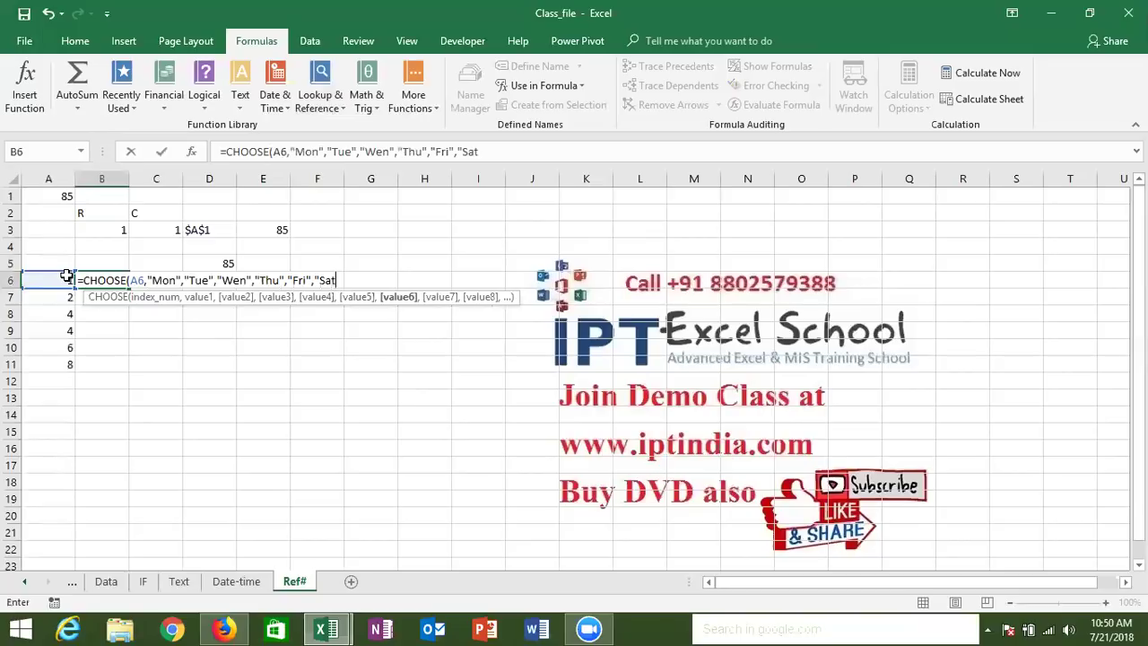
text(")
text(,")
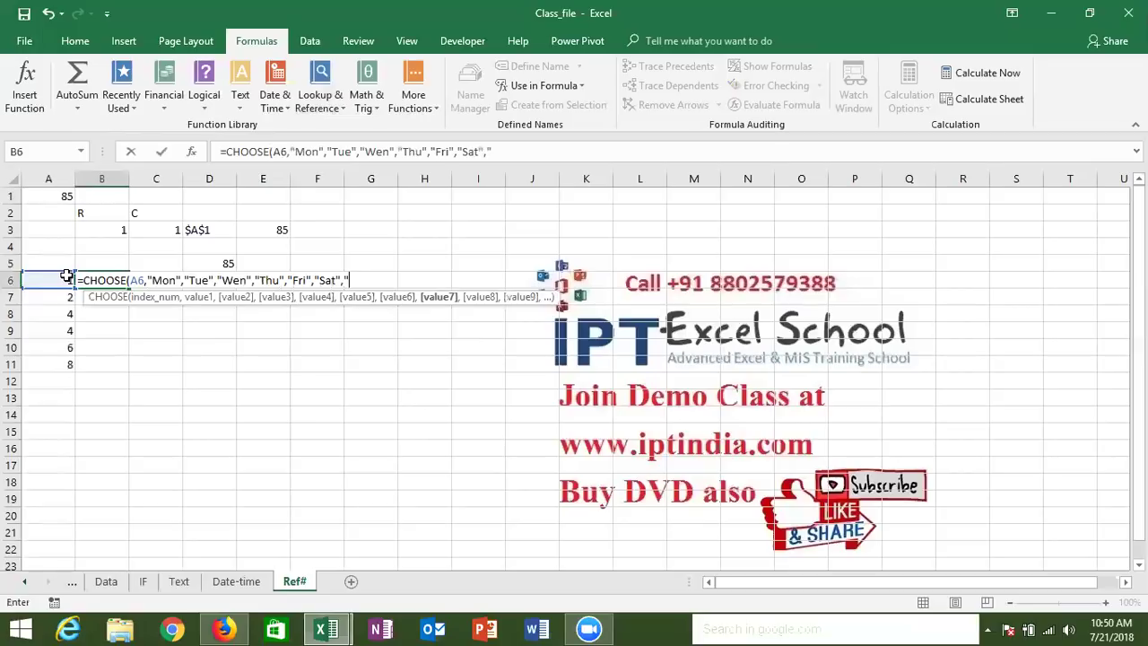
text(Sun"))
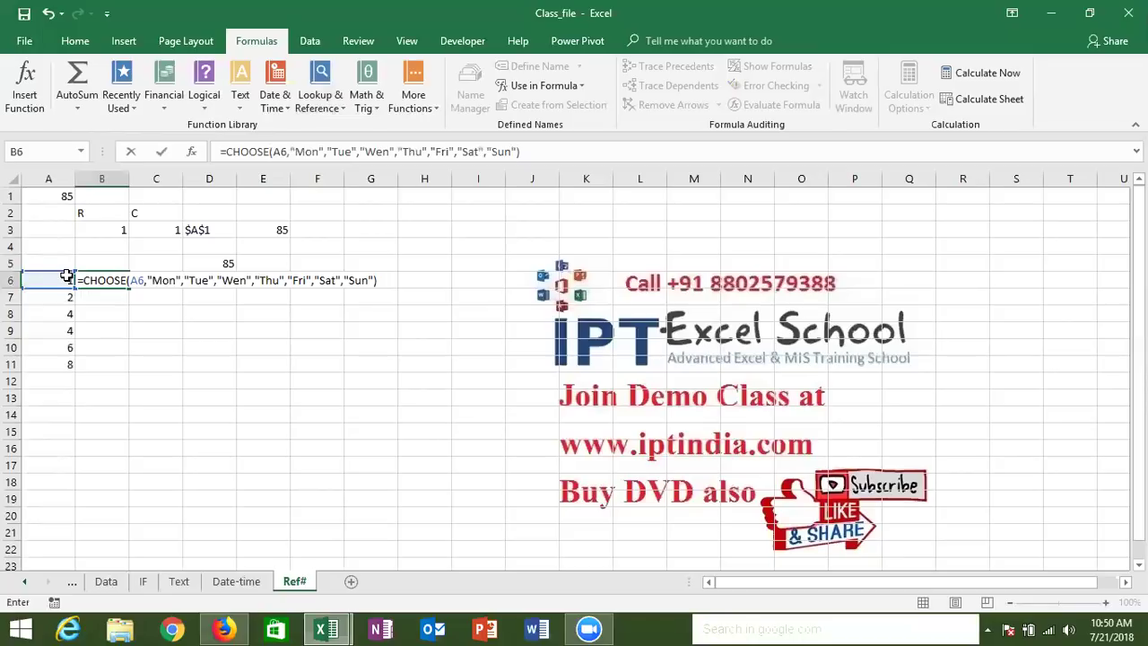
key(Return)
key(Up)
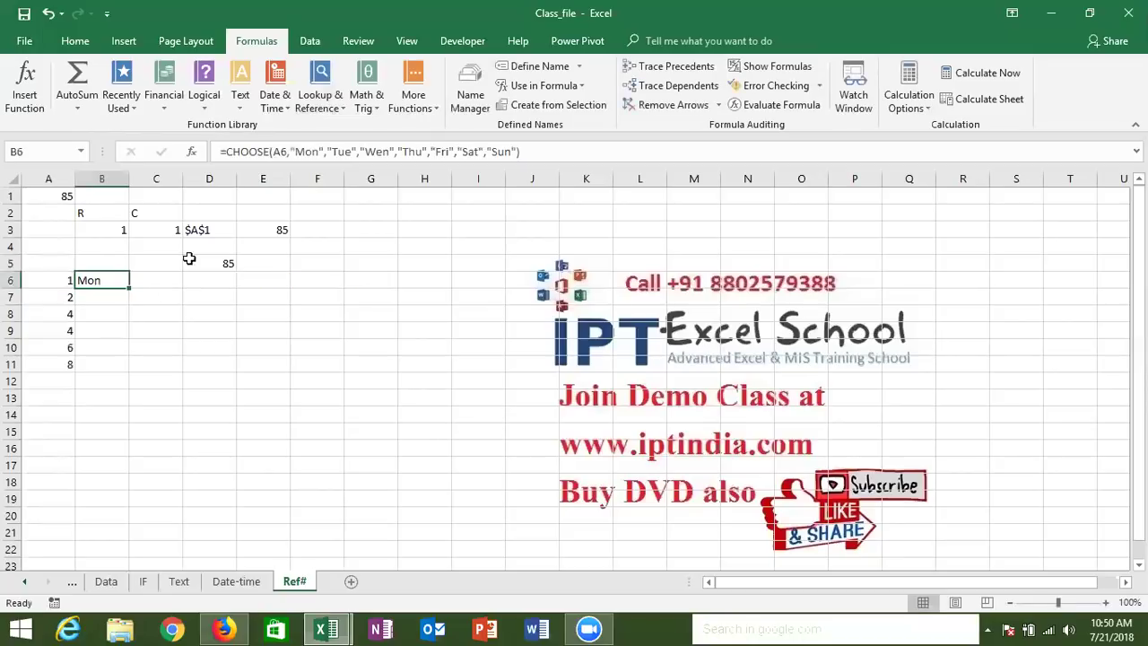
Fill the CHOOSE formula down to B11 and change A11 to 7 so it returns Sun.
double_click(129, 288)
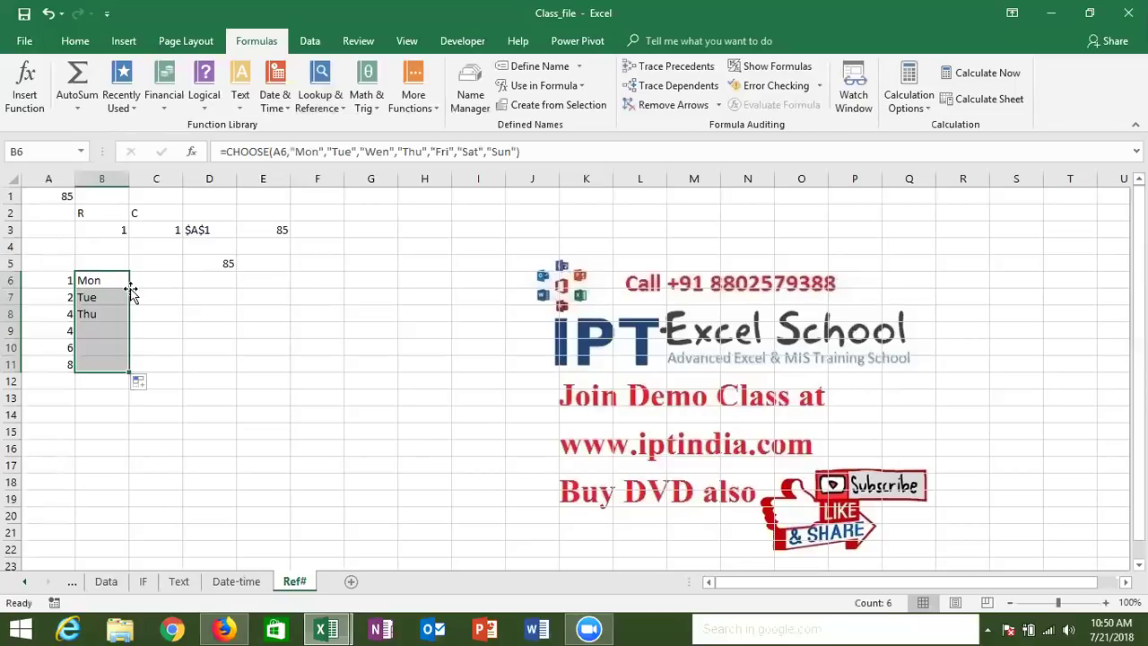
click(116, 283)
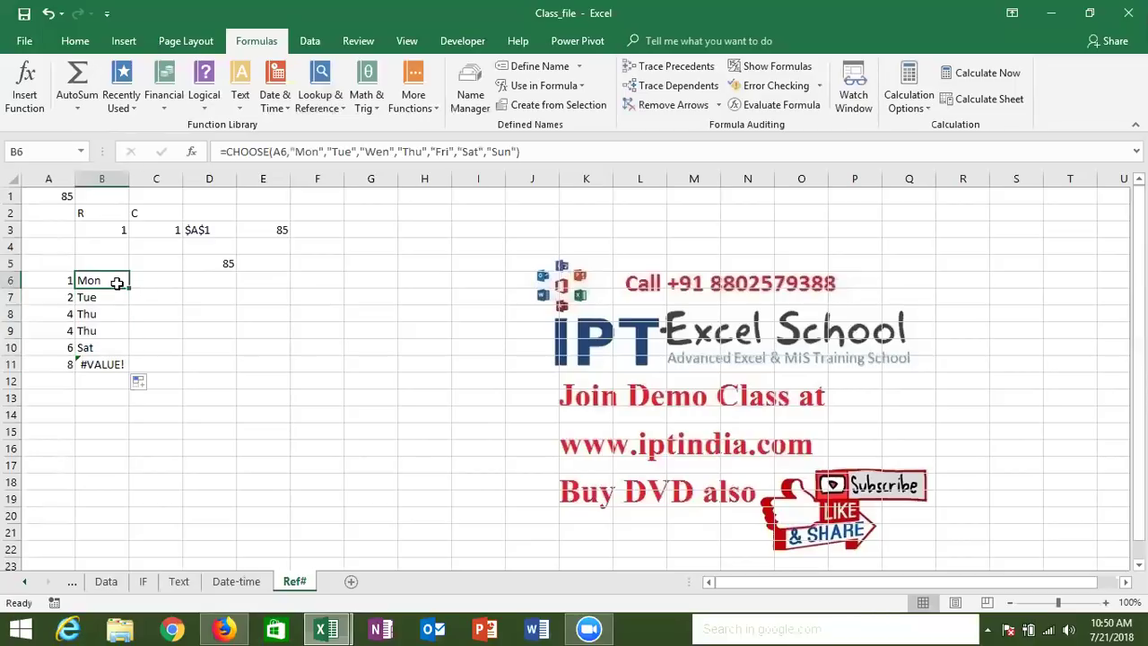
click(69, 364)
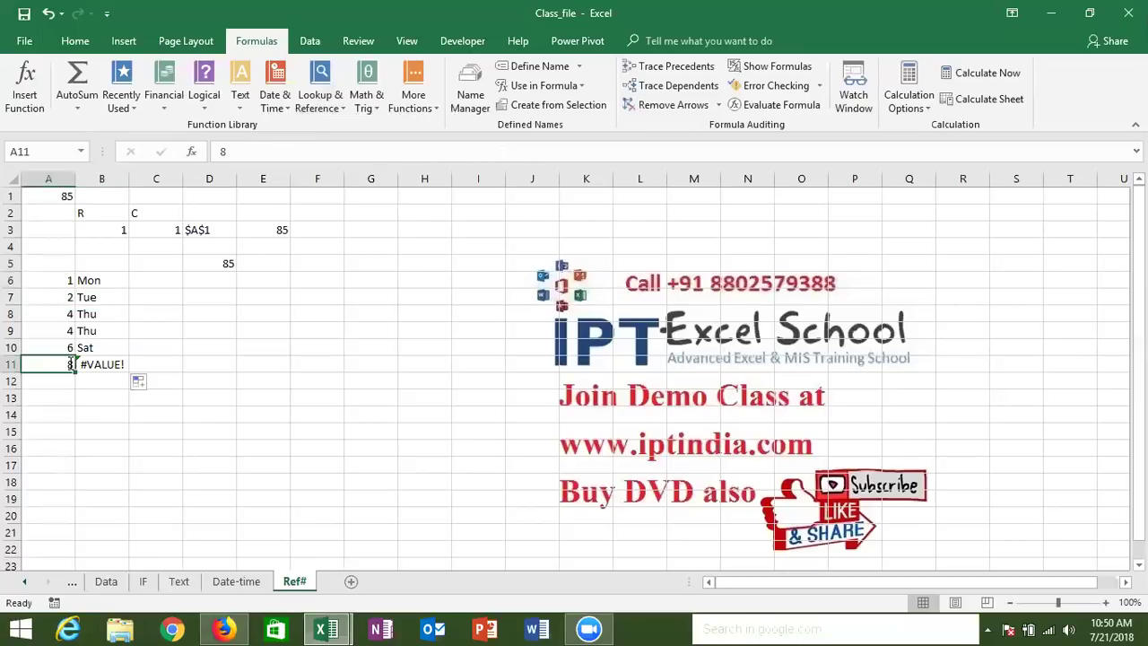
text(7)
key(Return)
Review B6's CHOOSE arguments Mon, Tue, Wen and Thu, leaving the formula unchanged.
double_click(105, 283)
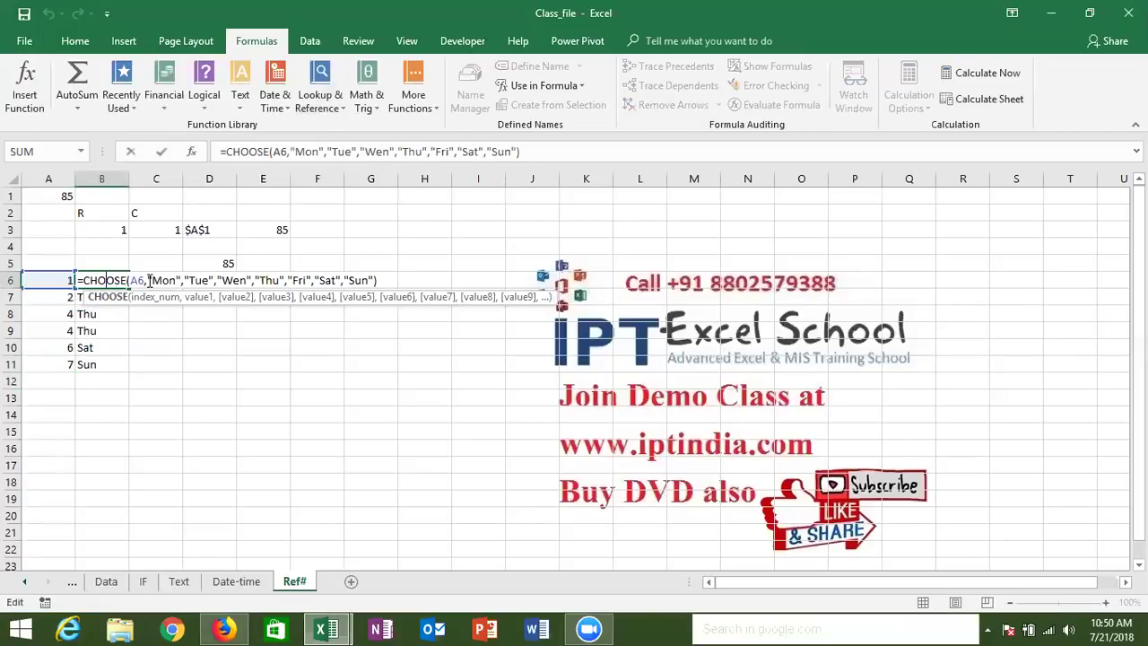
click(146, 280)
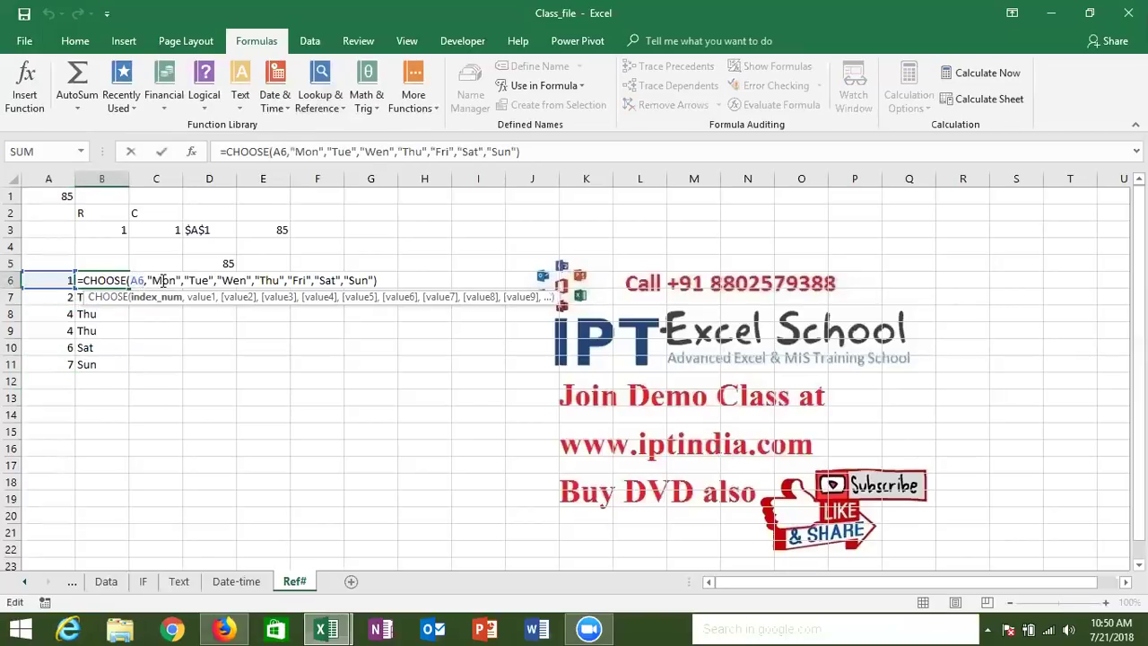
click(194, 280)
click(240, 280)
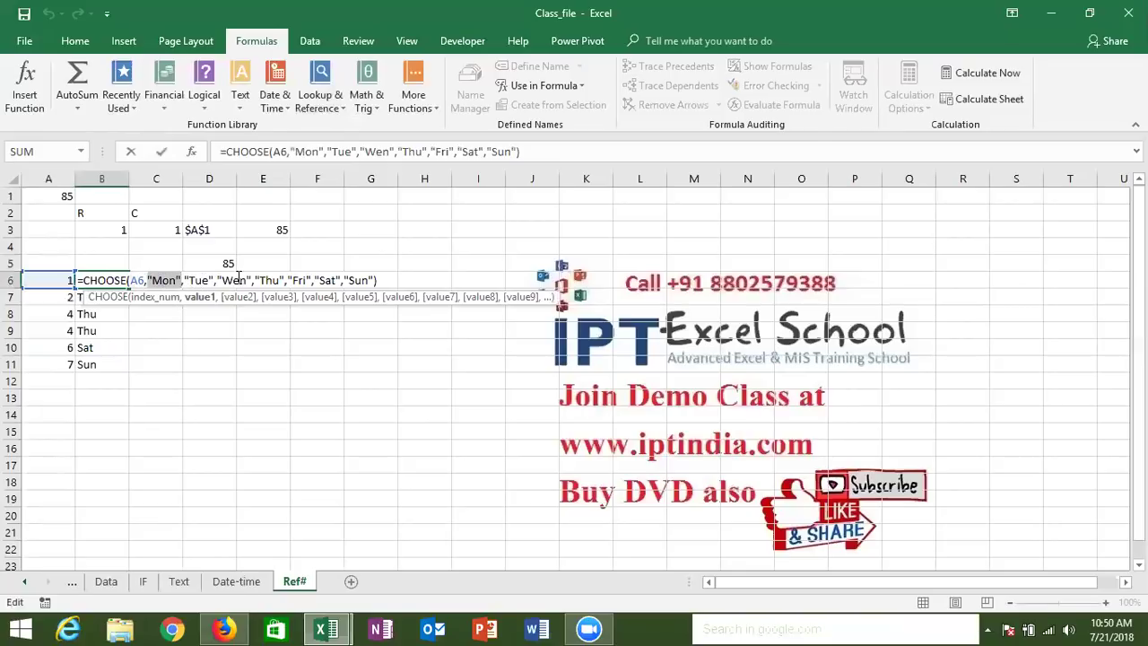
click(266, 280)
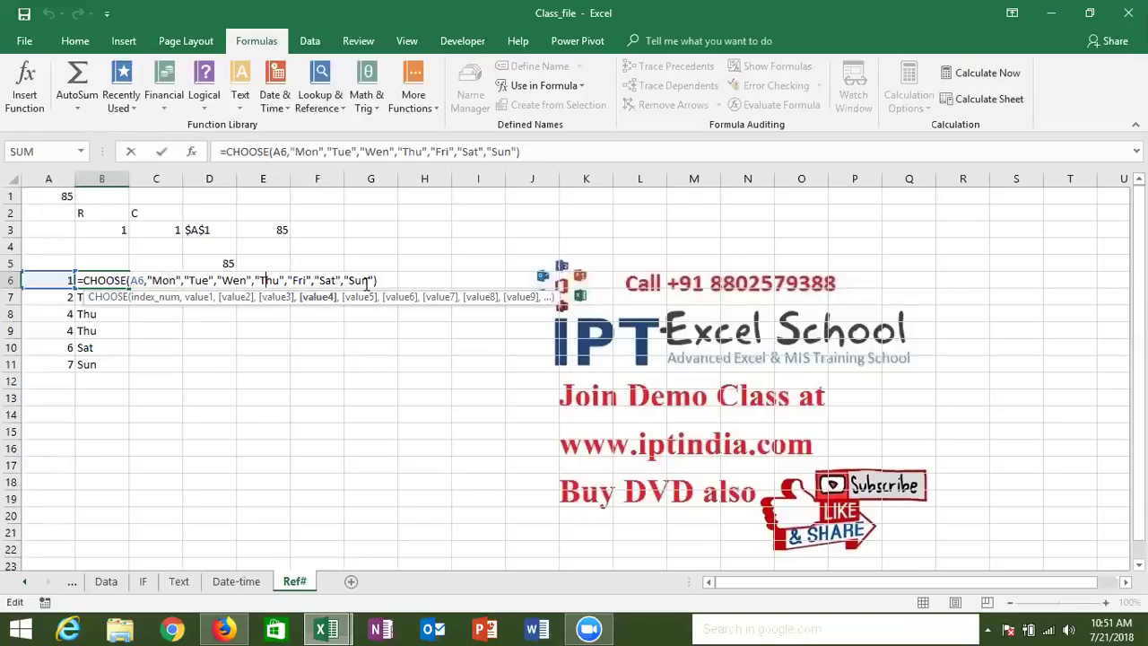
key(Return)
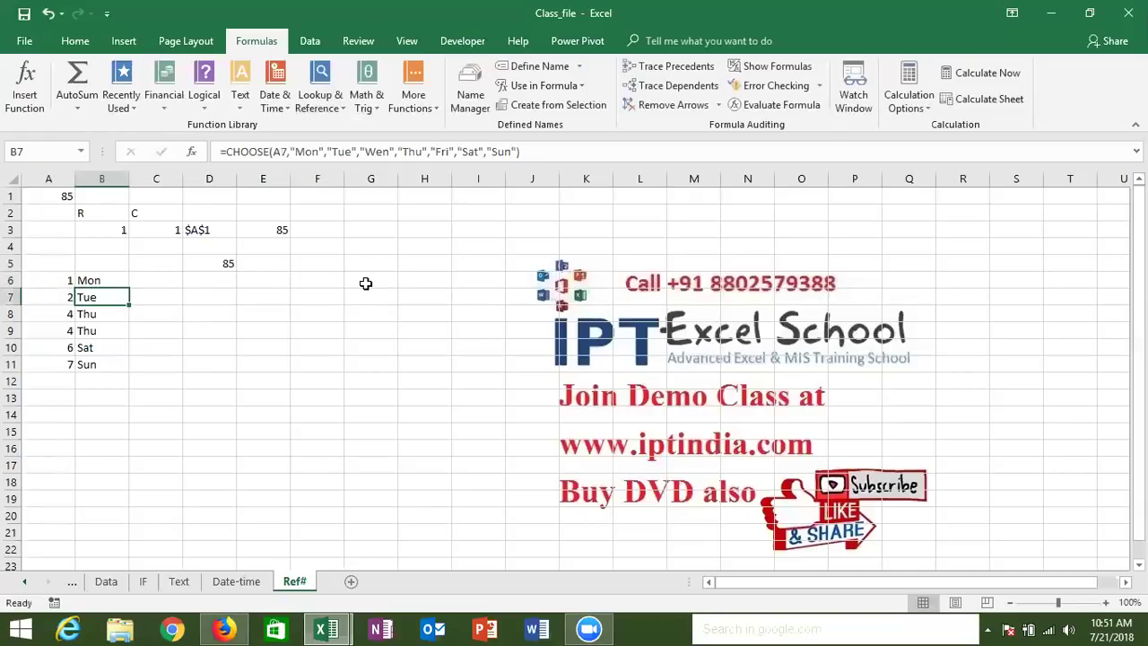
click(379, 199)
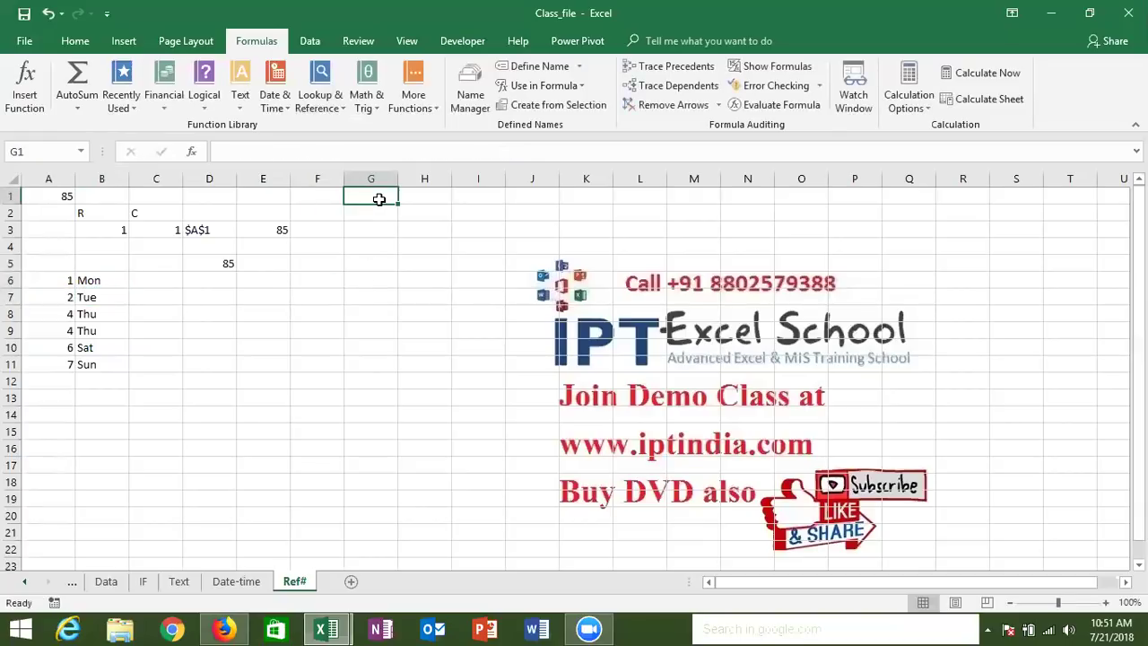
Enter =ROW() in G1, fill it down to G22, then delete rows 13–15.
text(=row)
key(Tab)
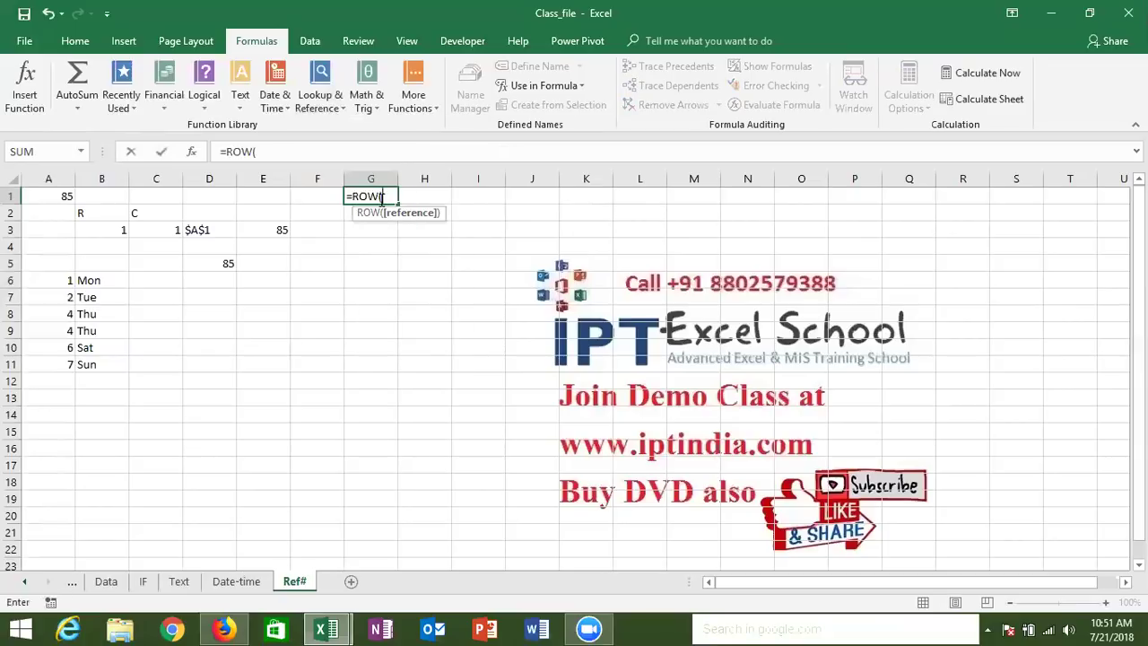
text())
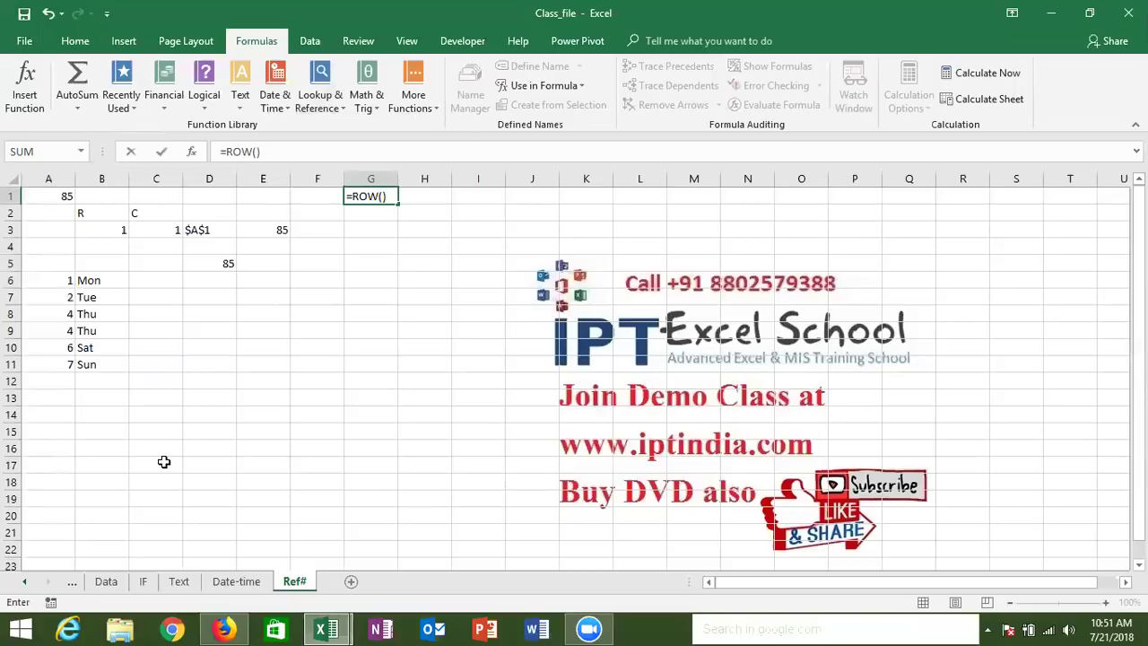
key(ctrl+Return)
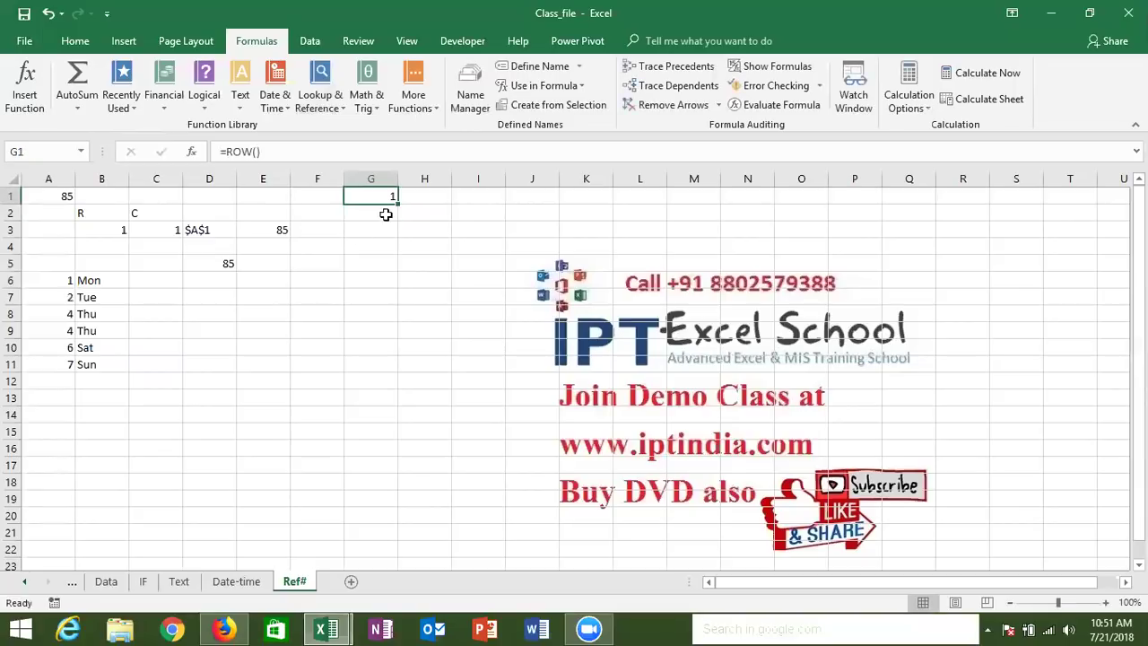
drag(398, 204, 399, 550)
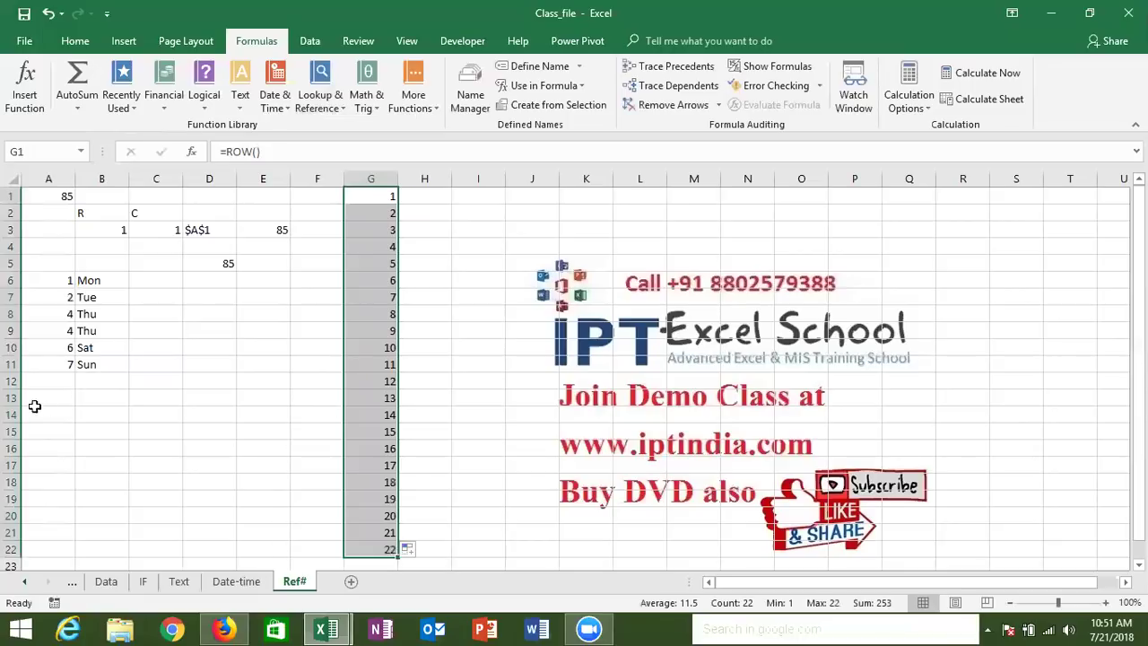
drag(11, 397, 15, 435)
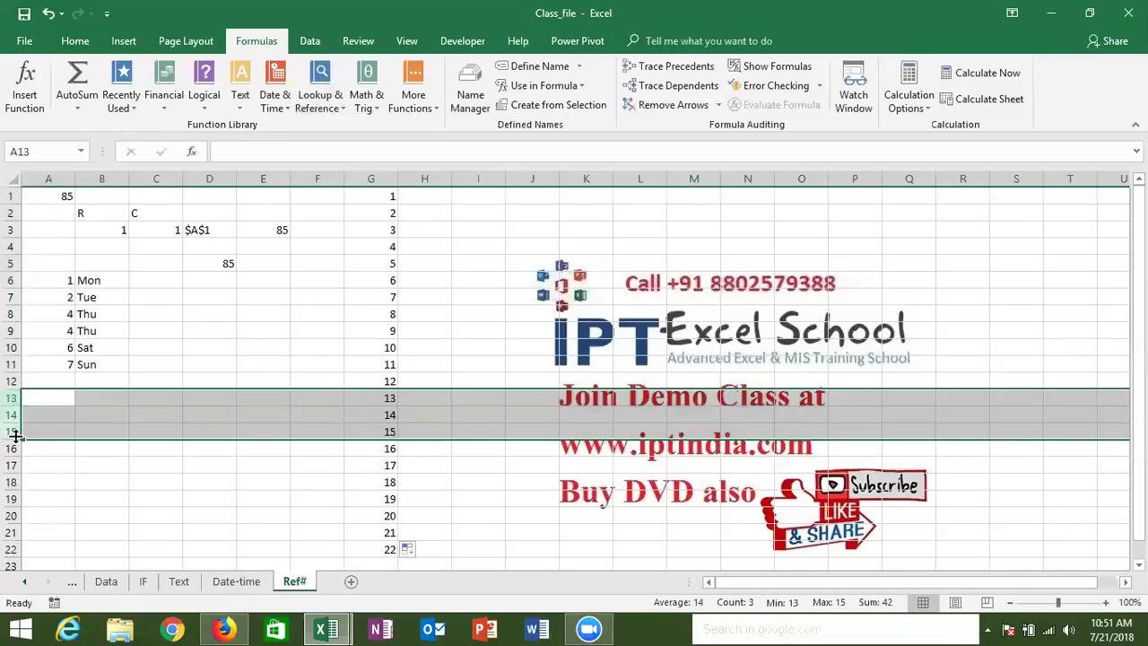
key(ctrl+z)
Enter =ROW(L3) in cell I3.
click(492, 230)
text(=row)
key(Tab)
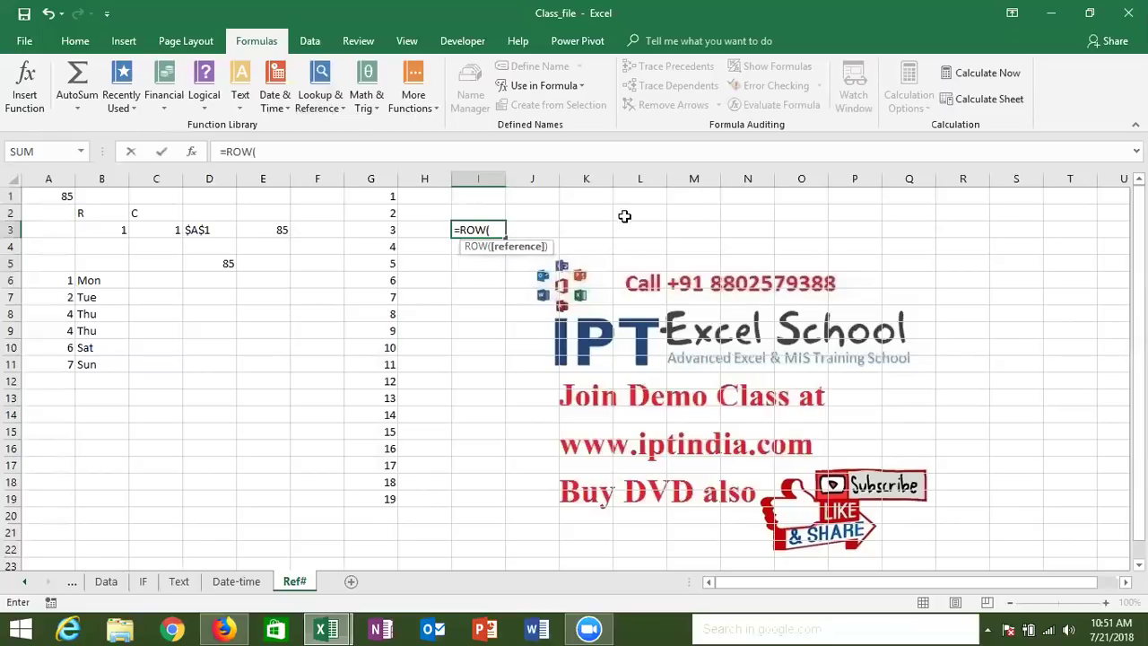
click(626, 235)
text())
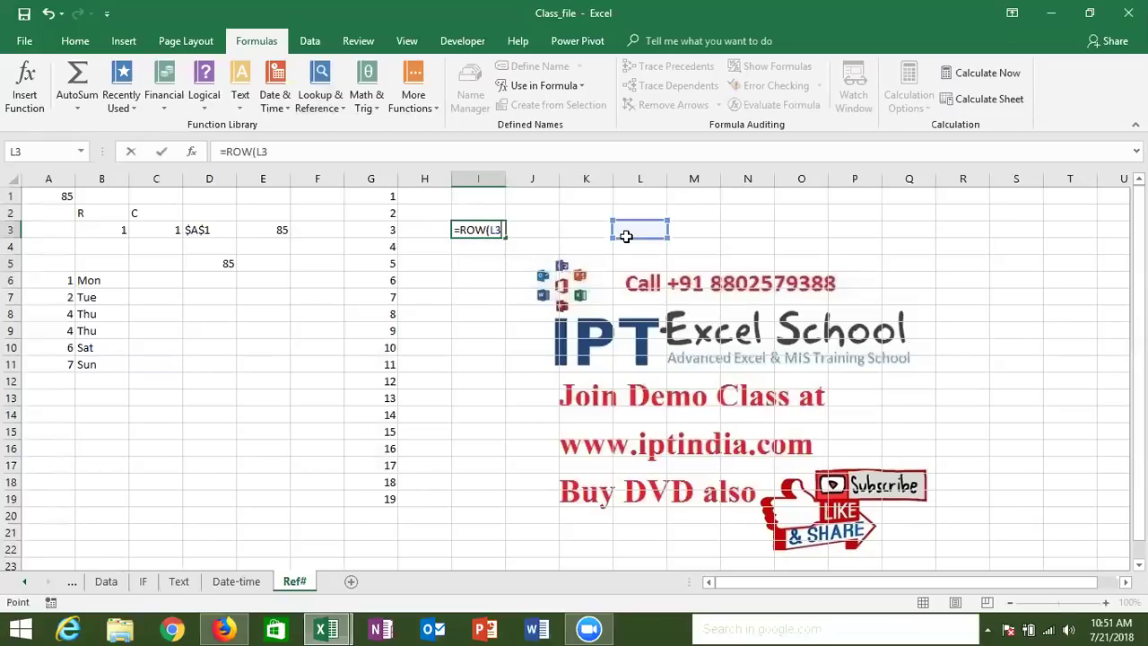
key(ctrl+Return)
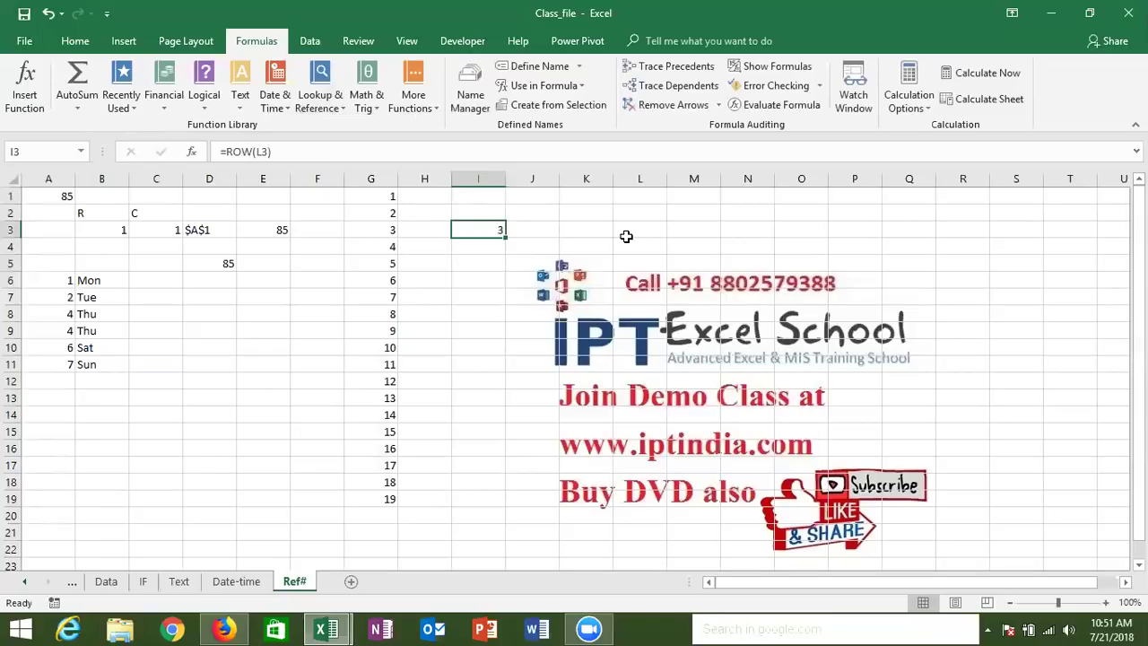
Enter =COLUMN() in K1 and =COLUMN(N3) in K2.
click(592, 201)
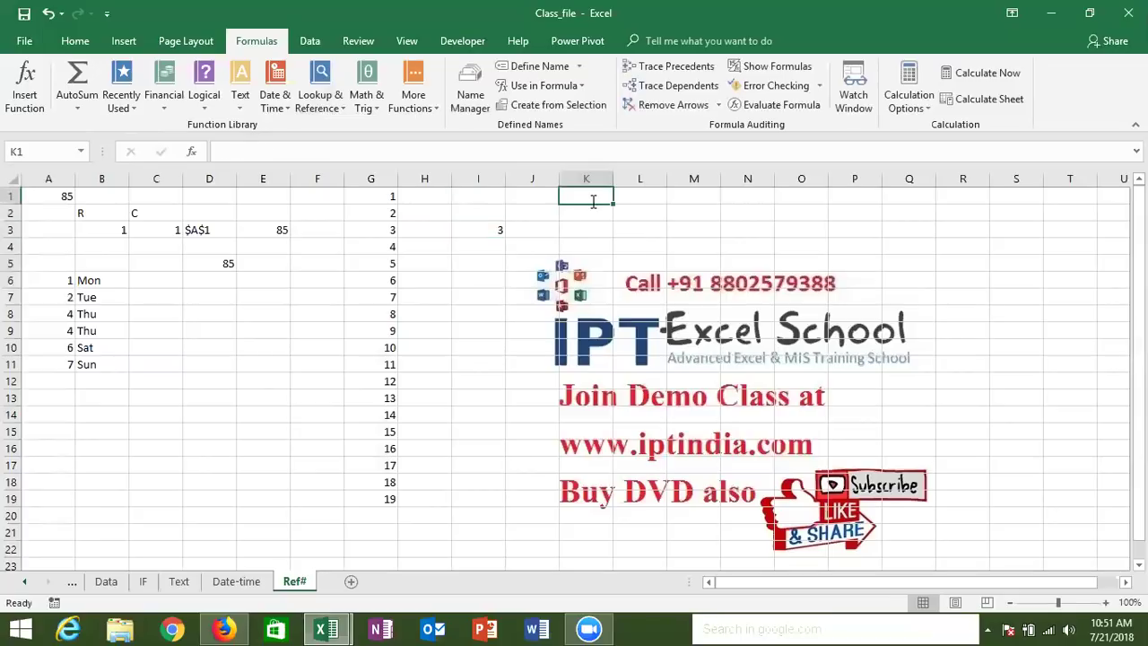
text(=co)
key(Down)
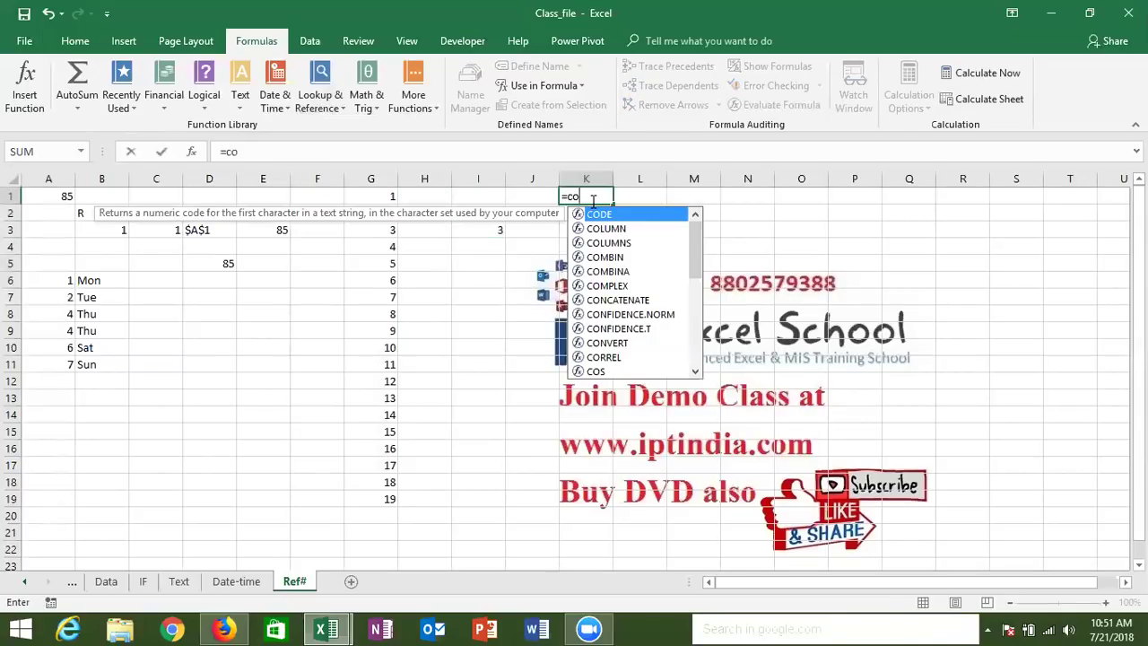
key(Down)
key(Up)
key(Tab)
text())
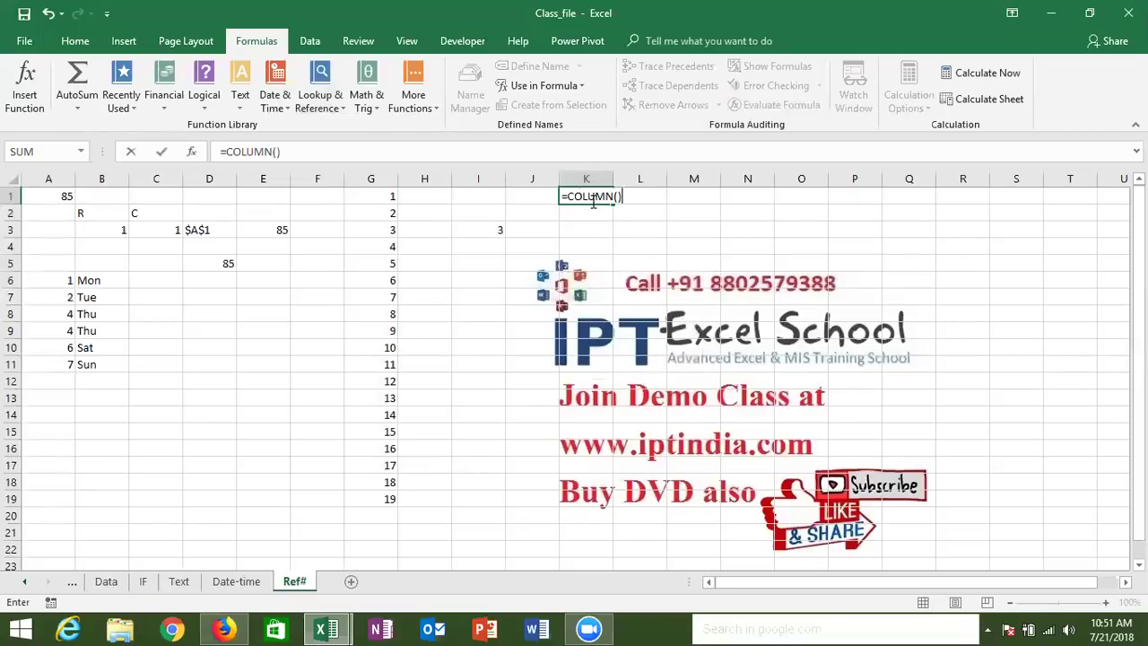
key(ctrl+Return)
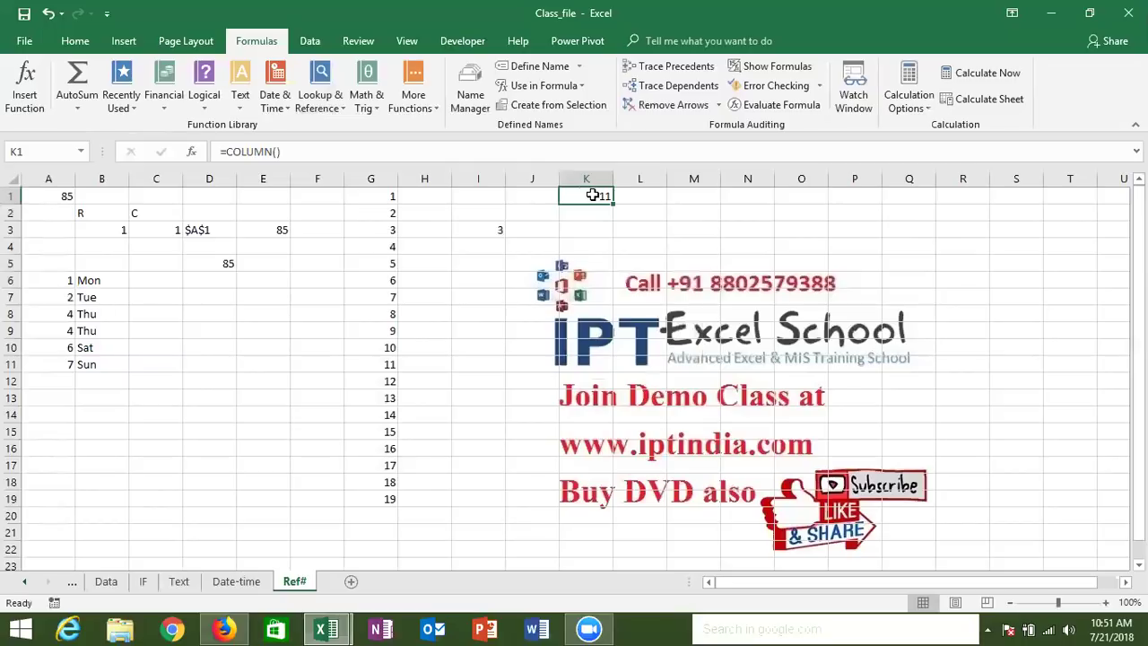
click(590, 211)
text(=)
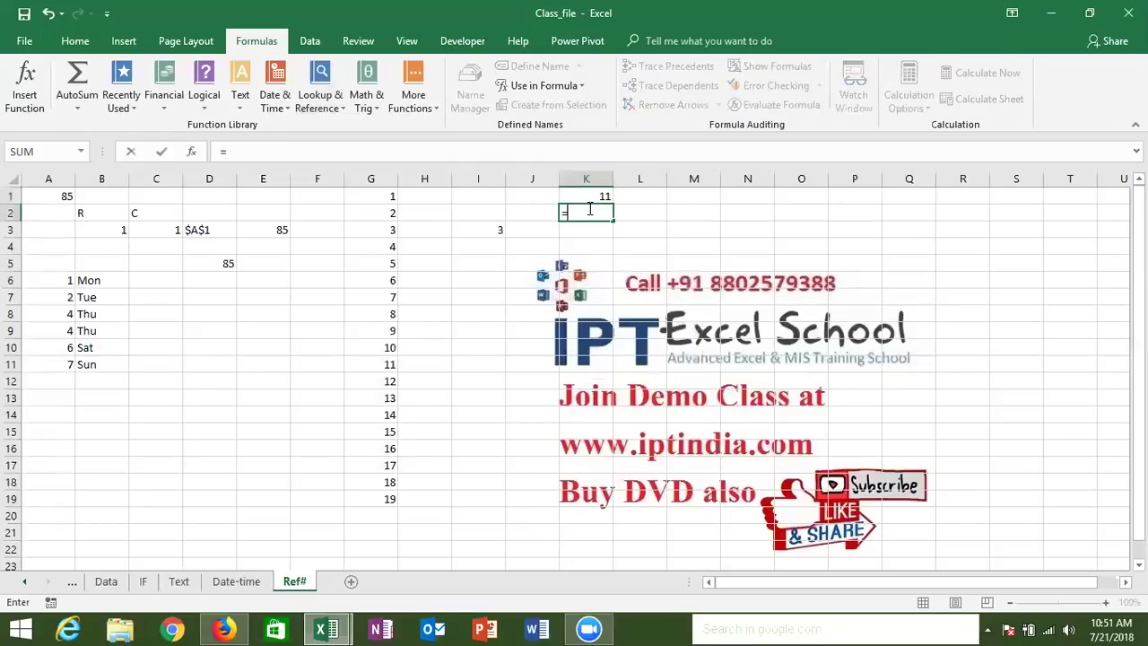
text(cou)
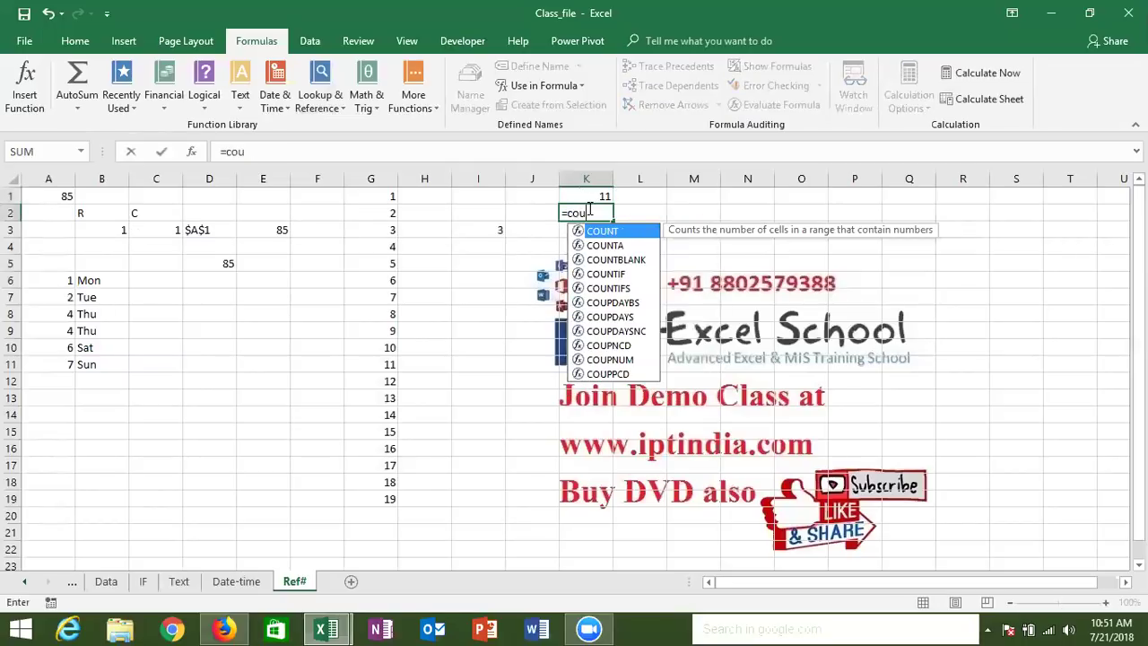
key(BackSpace)
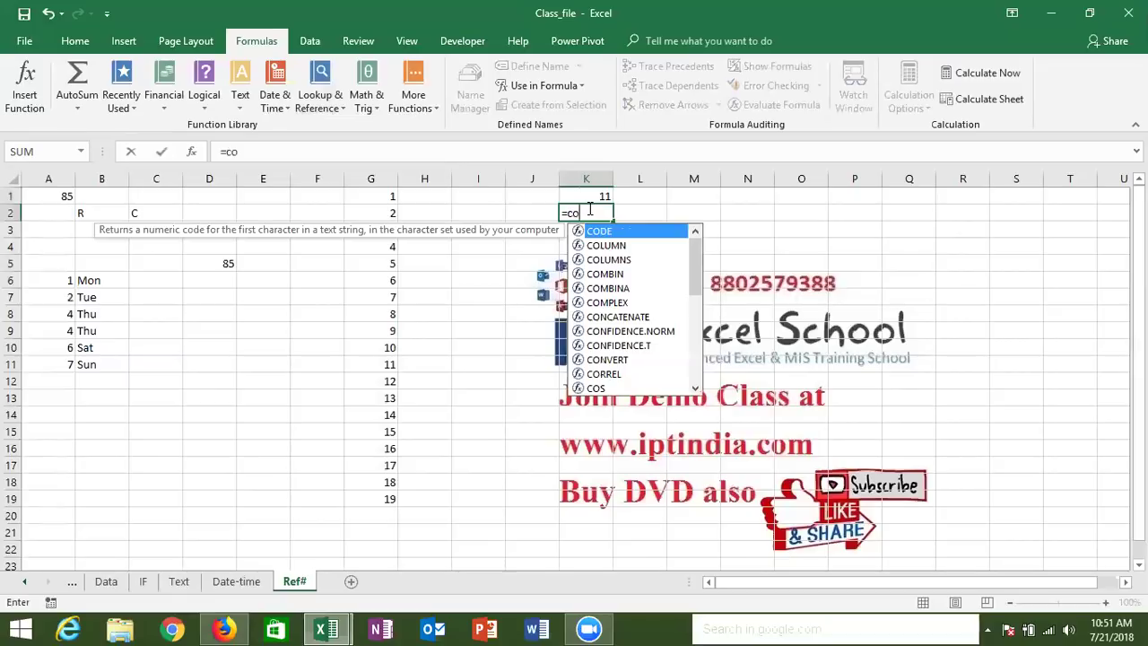
key(Down)
key(Tab)
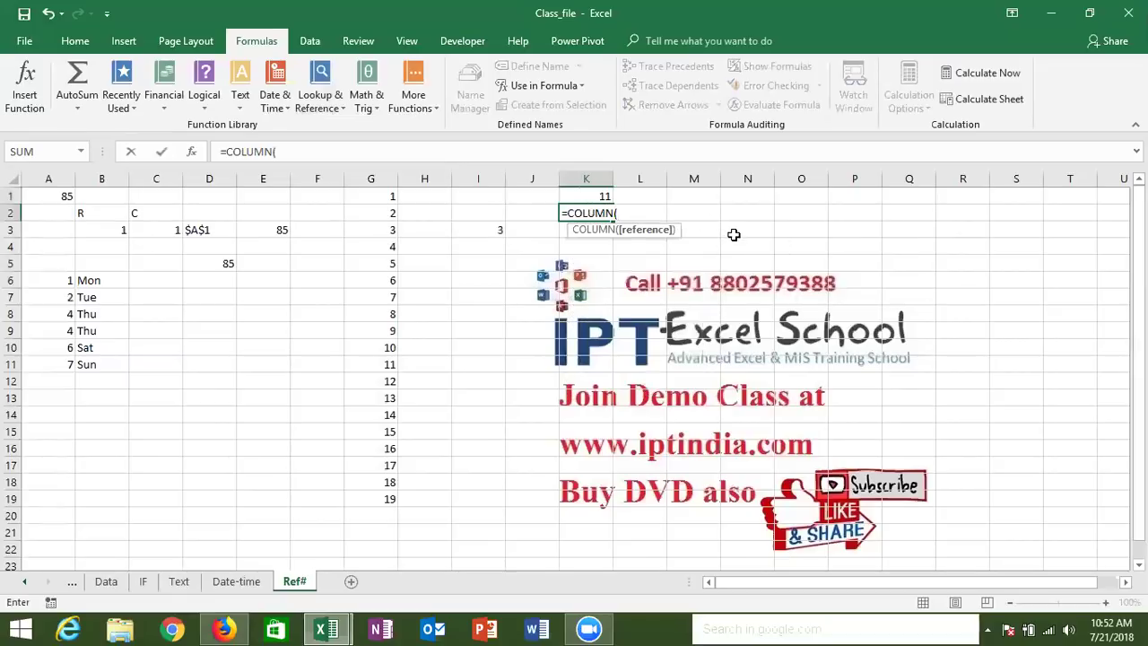
click(733, 234)
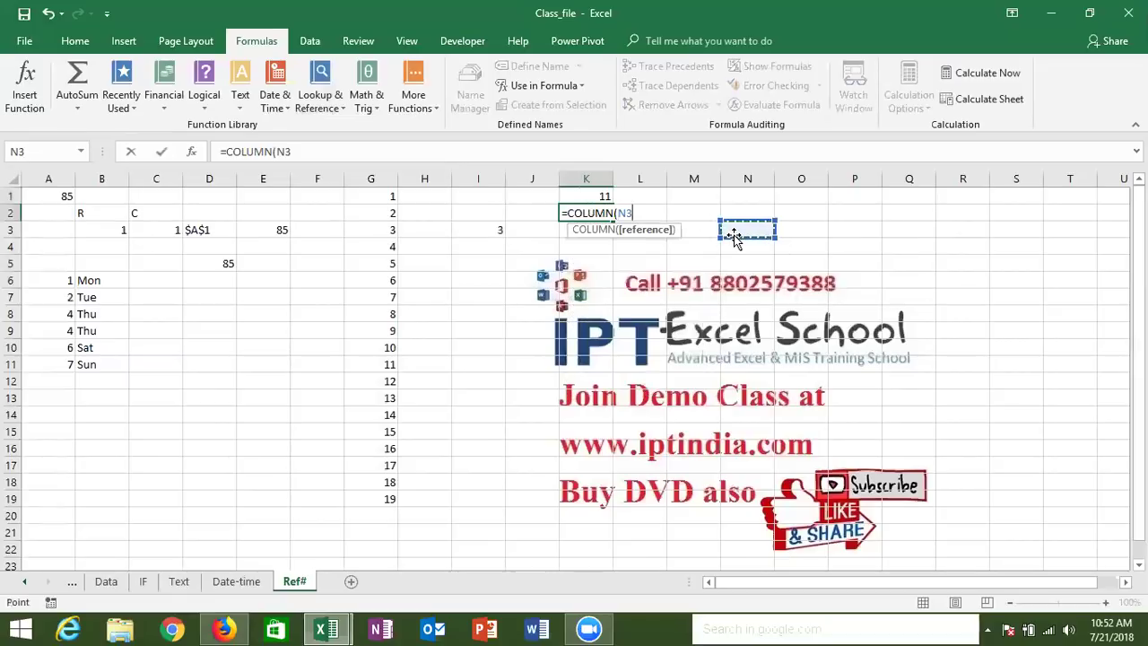
text())
key(Return)
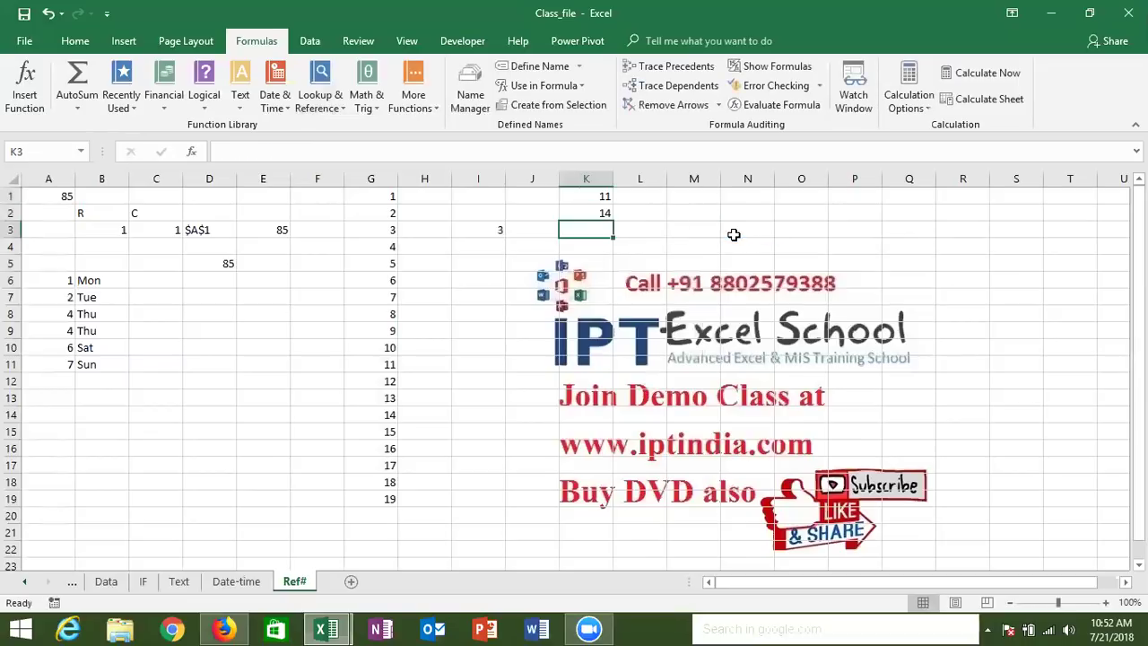
Enter =ROWS(O4:O13) in cell K3.
text(=)
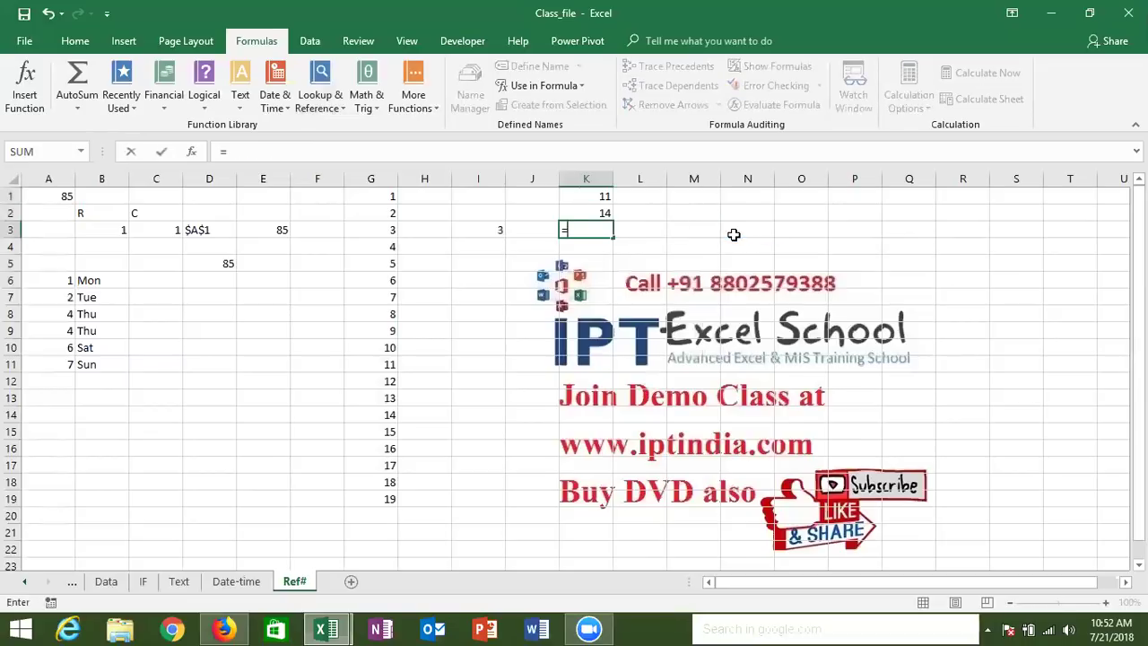
text(rows)
key(Tab)
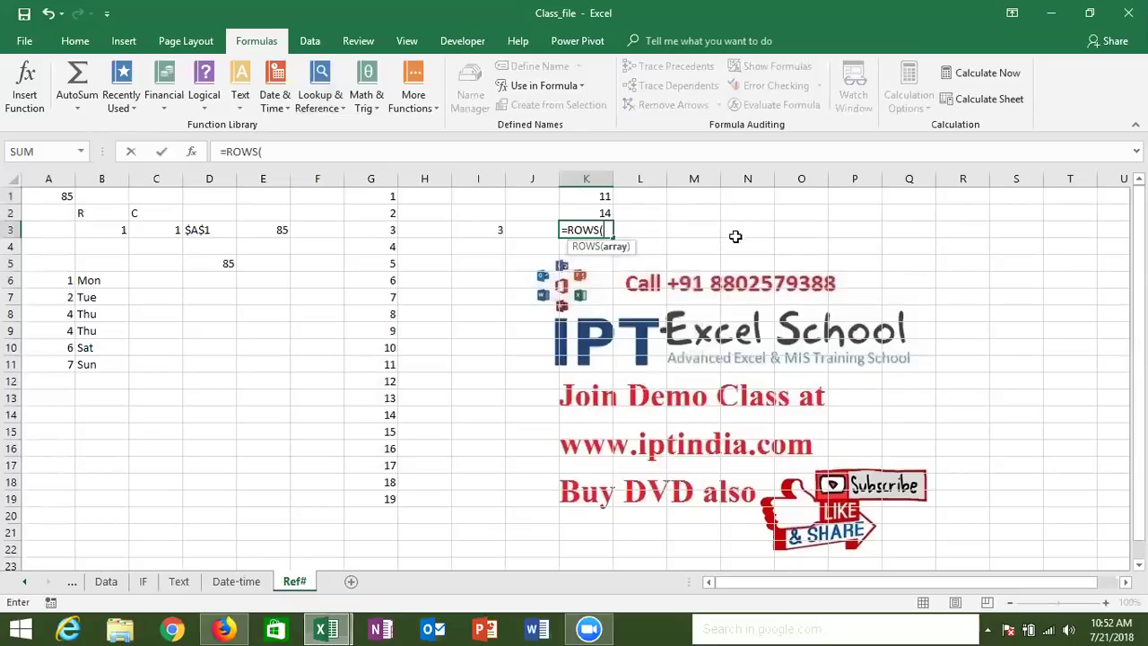
click(799, 246)
drag(806, 273, 809, 396)
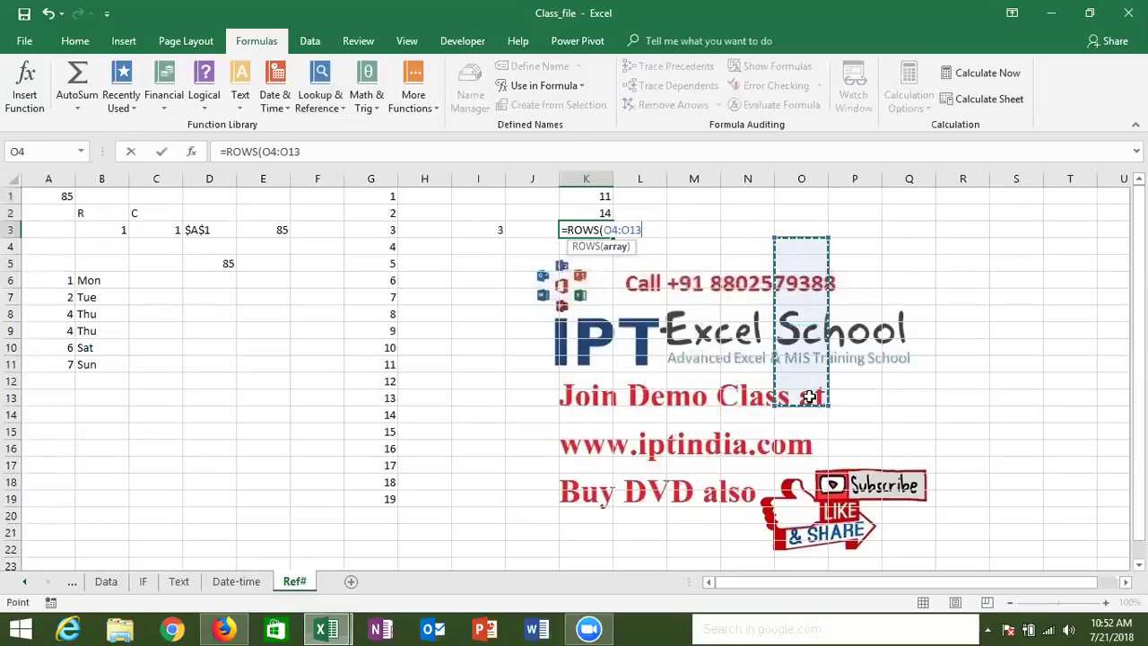
key(ctrl+Return)
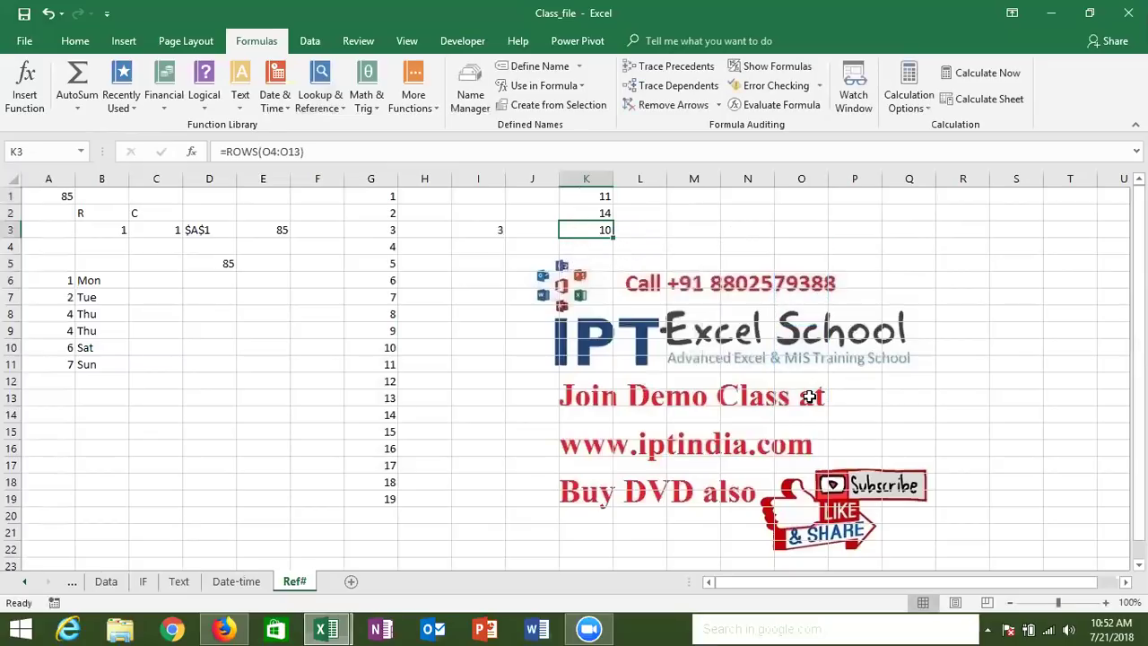
Enter =COLUMNS(P4:P14) in cell L3, returning 1.
key(Right)
text(=codre)
key(BackSpace)
key(BackSpace)
key(BackSpace)
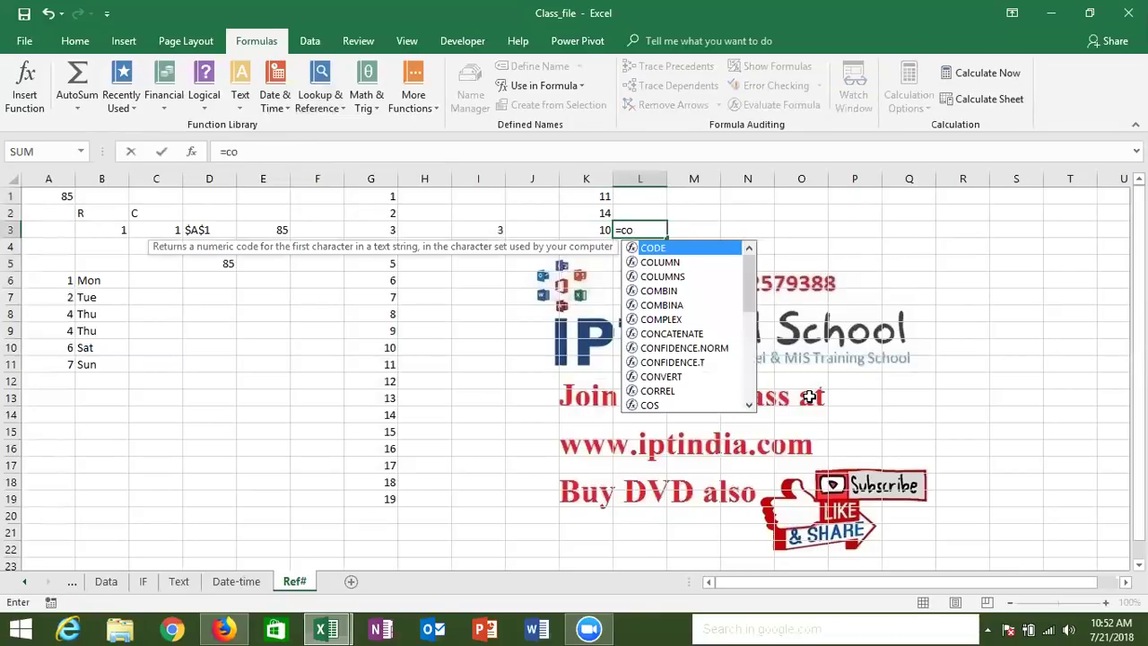
key(Down)
key(Tab)
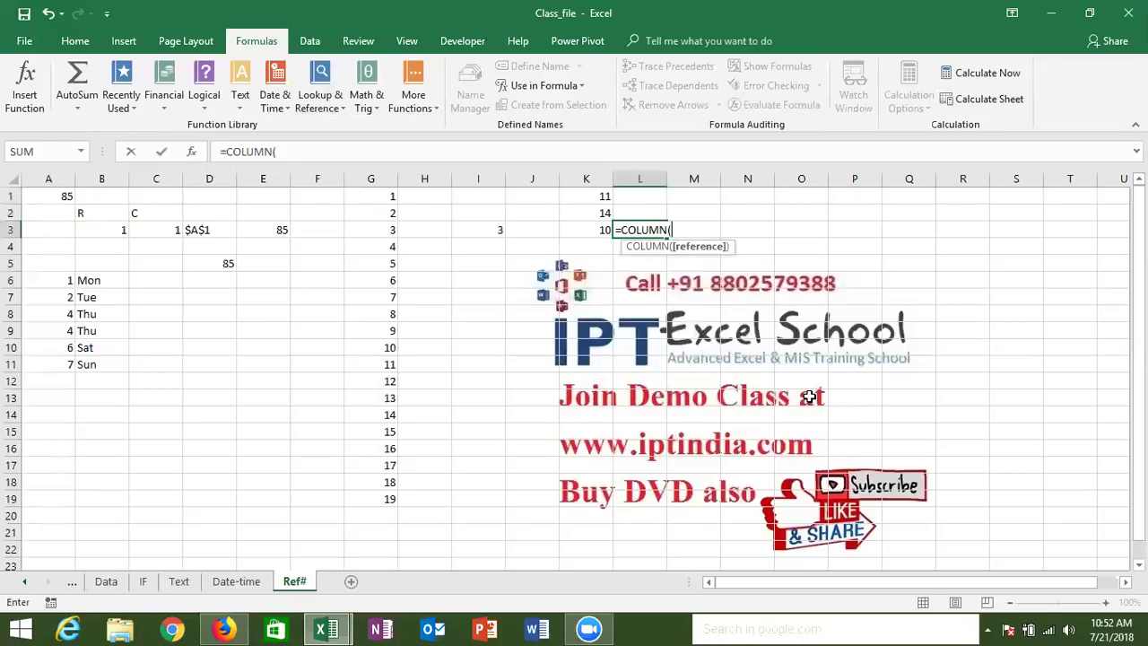
key(BackSpace)
text(s)
key(Tab)
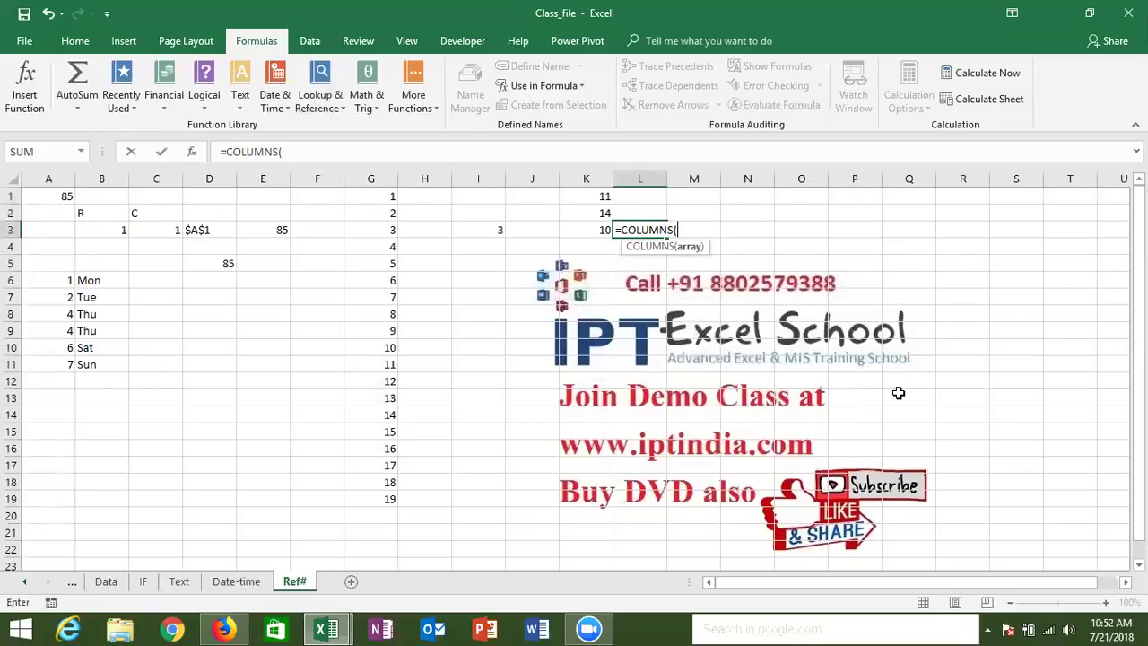
drag(871, 241, 868, 414)
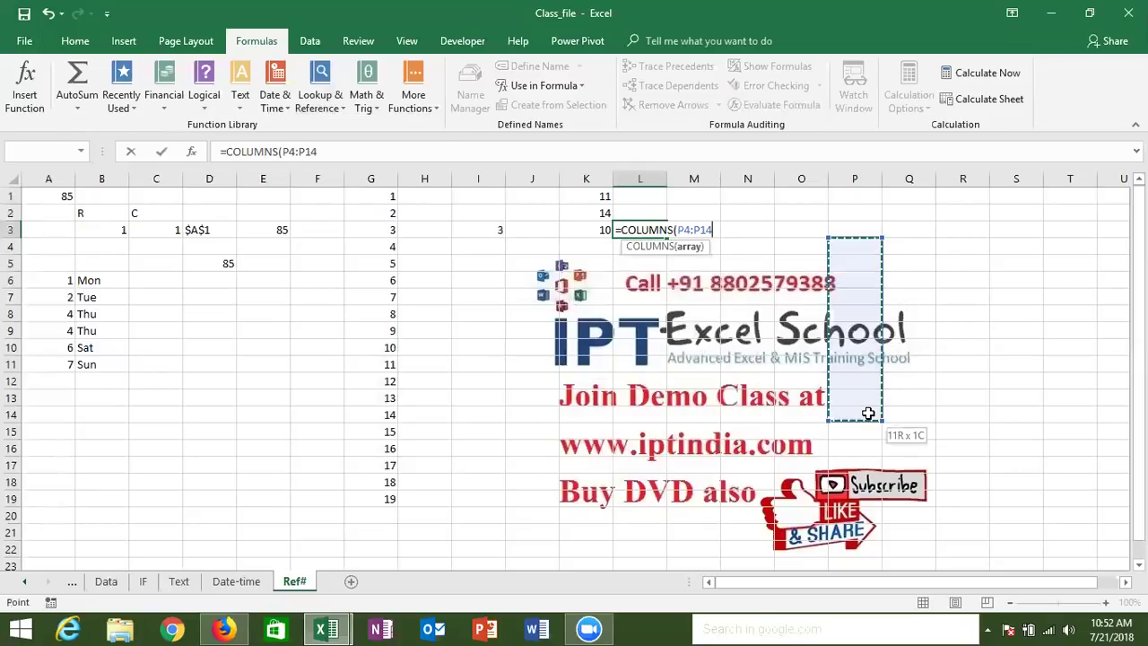
key(Return)
key(Up)
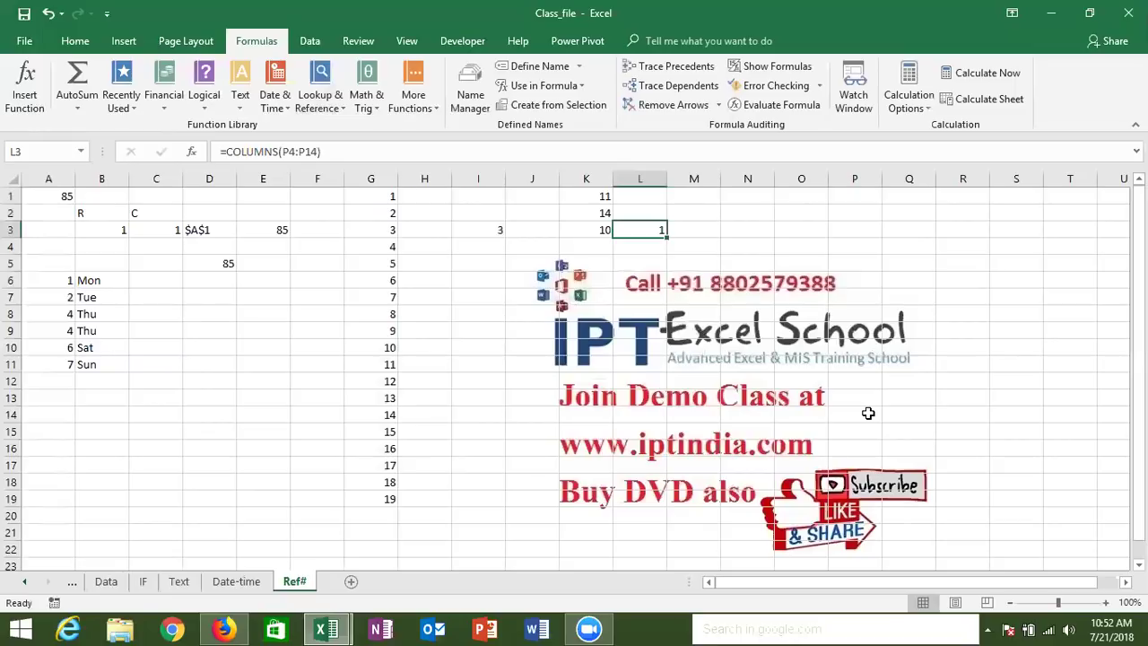
click(171, 427)
text(w)
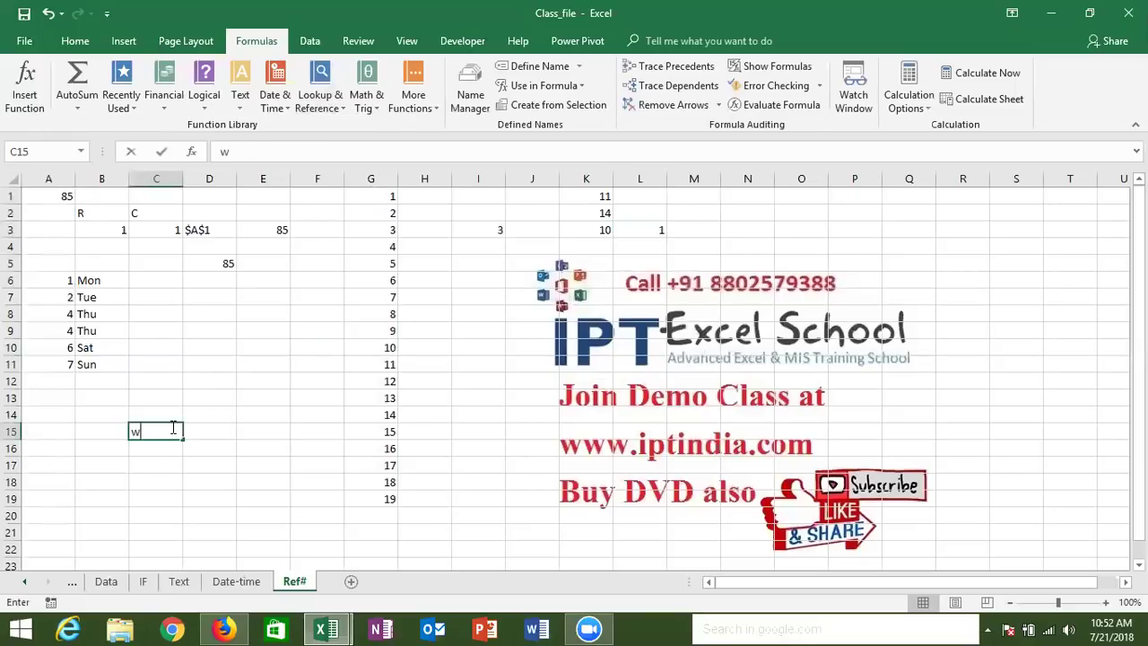
text(ww.googel.com)
key(Return)
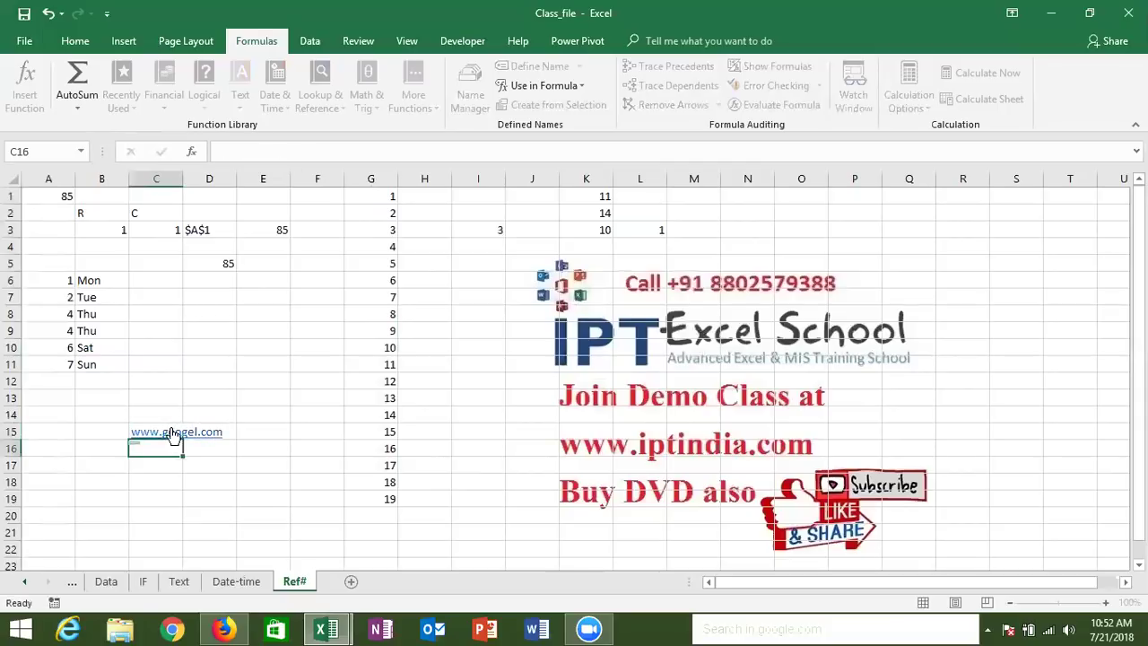
click(145, 478)
click(143, 471)
text(Google)
key(Return)
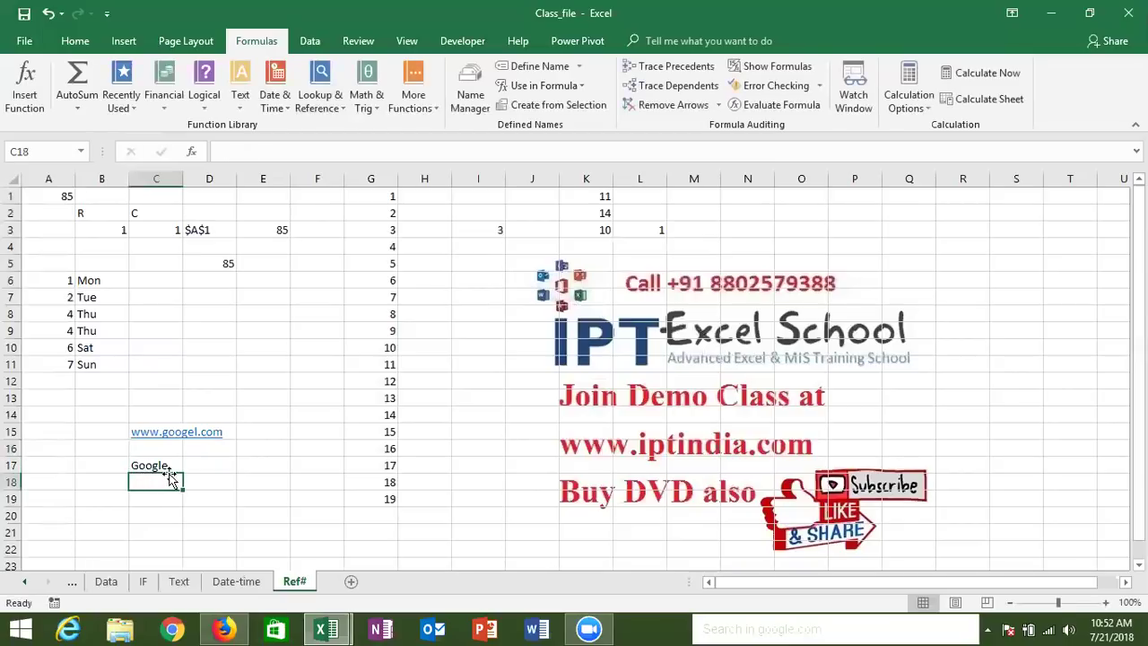
Open the Insert Hyperlink dialog for C17 and cancel it without changes.
click(152, 465)
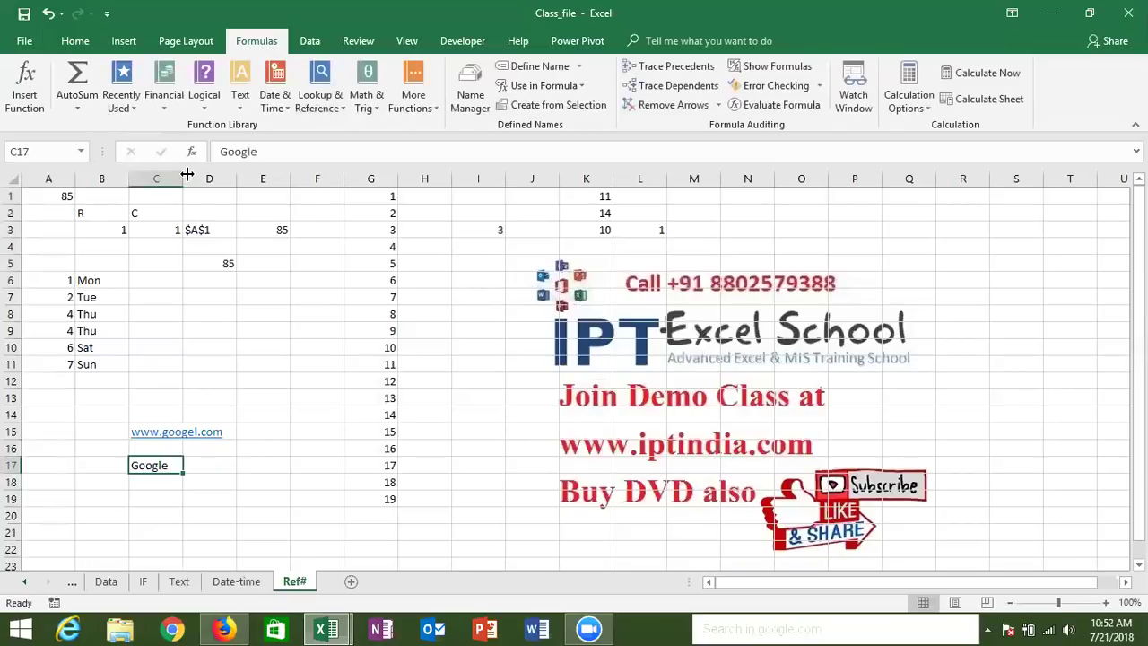
click(124, 43)
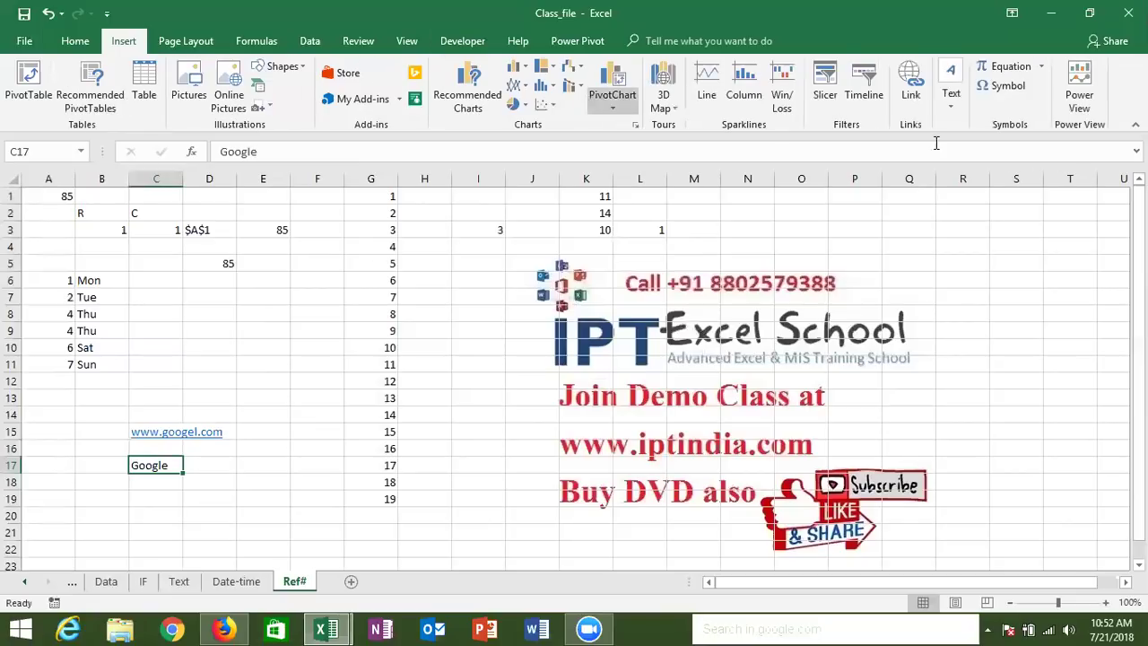
click(912, 85)
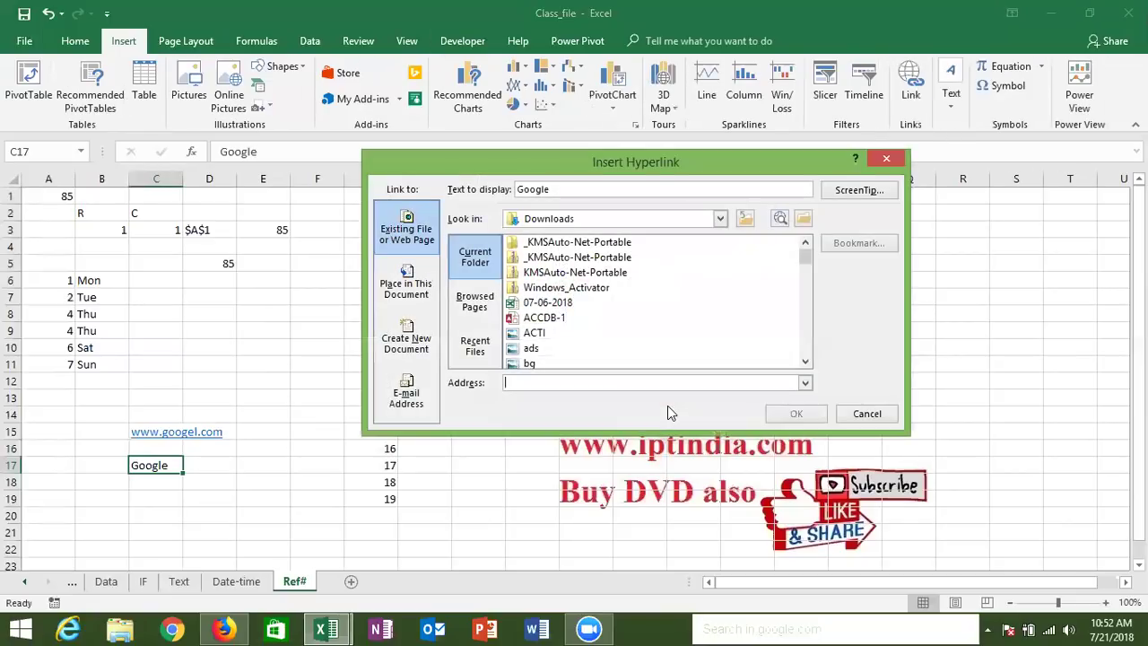
key(Escape)
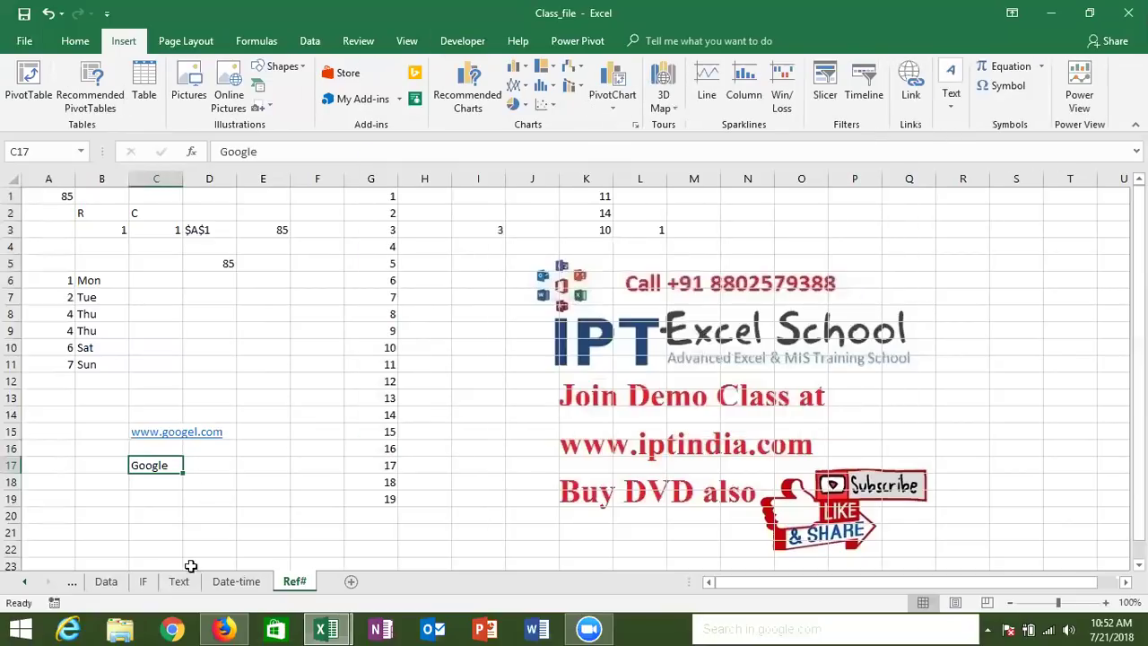
click(231, 464)
text(=hy)
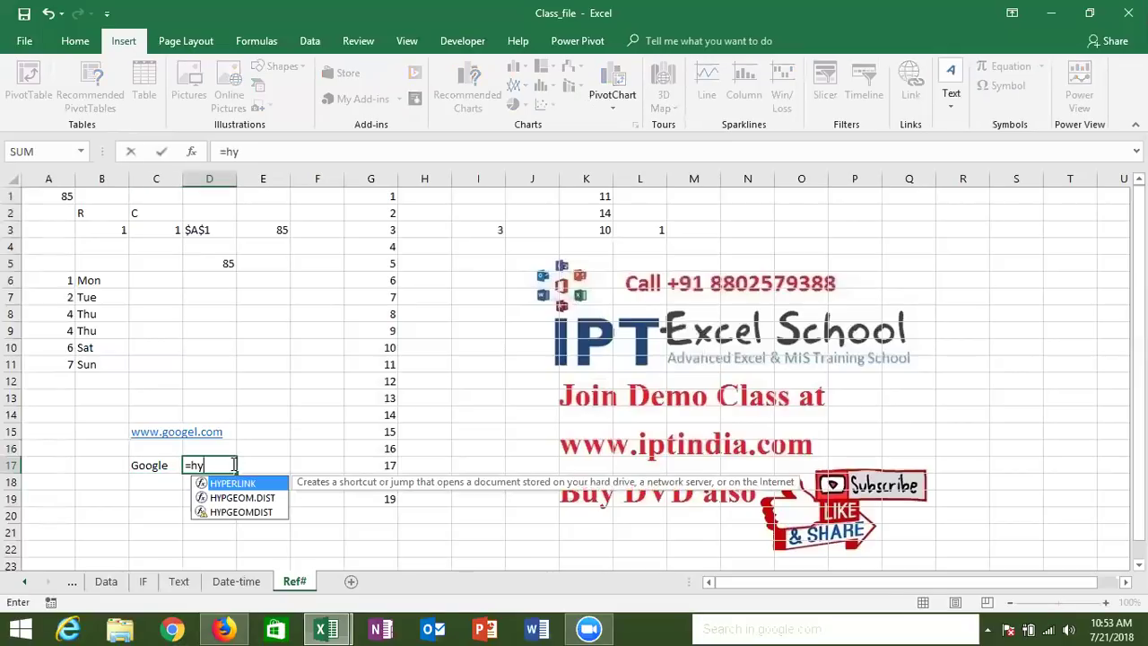
key(Tab)
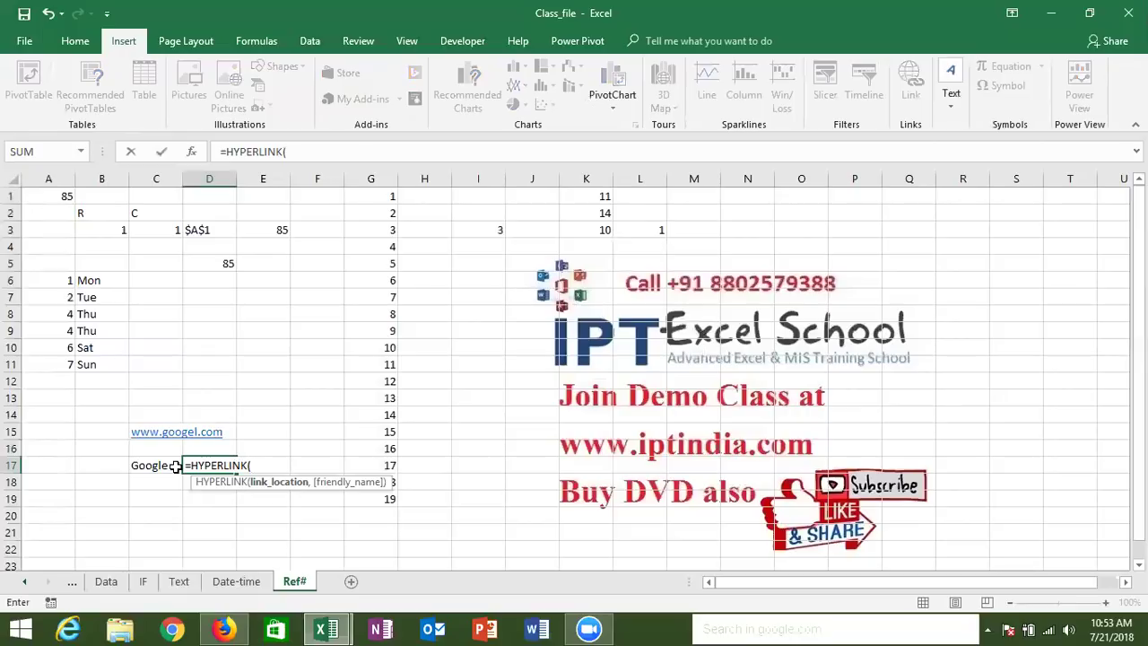
text(")
text(www."&)
click(167, 466)
text(&".com)
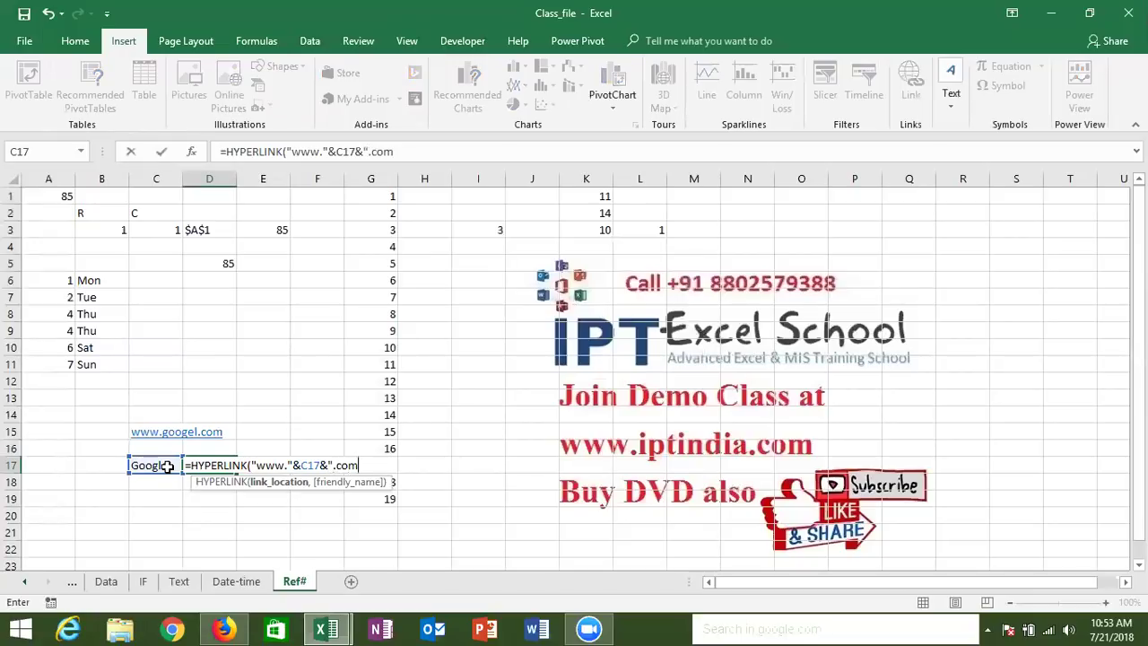
text(","google")
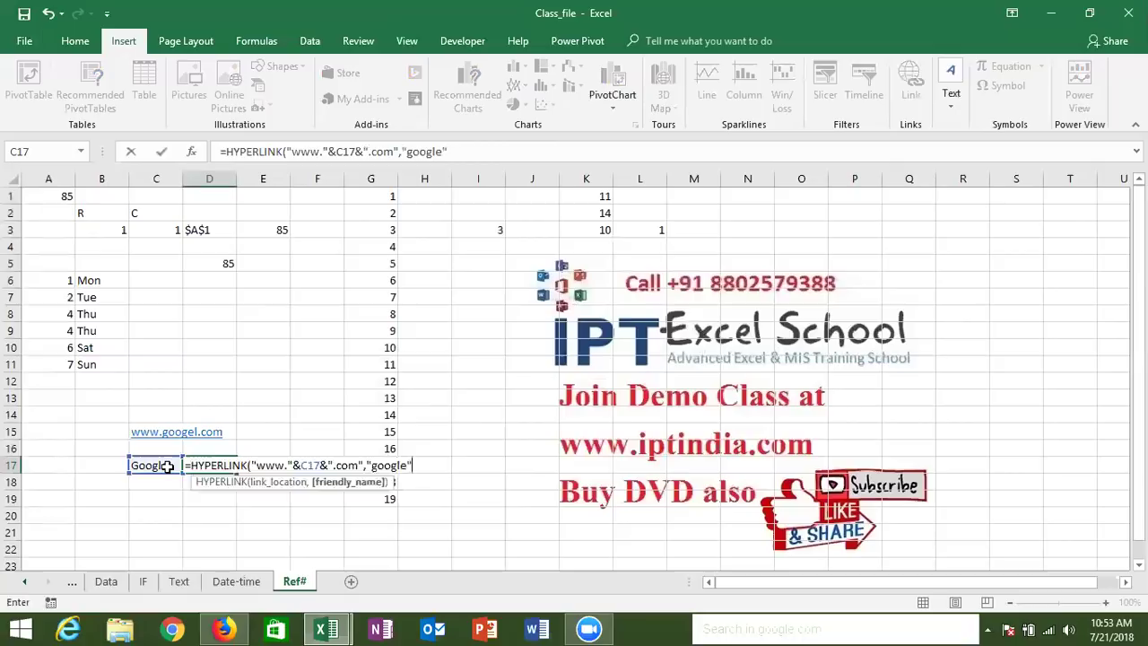
key(ctrl+Return)
mouse_move(201, 466)
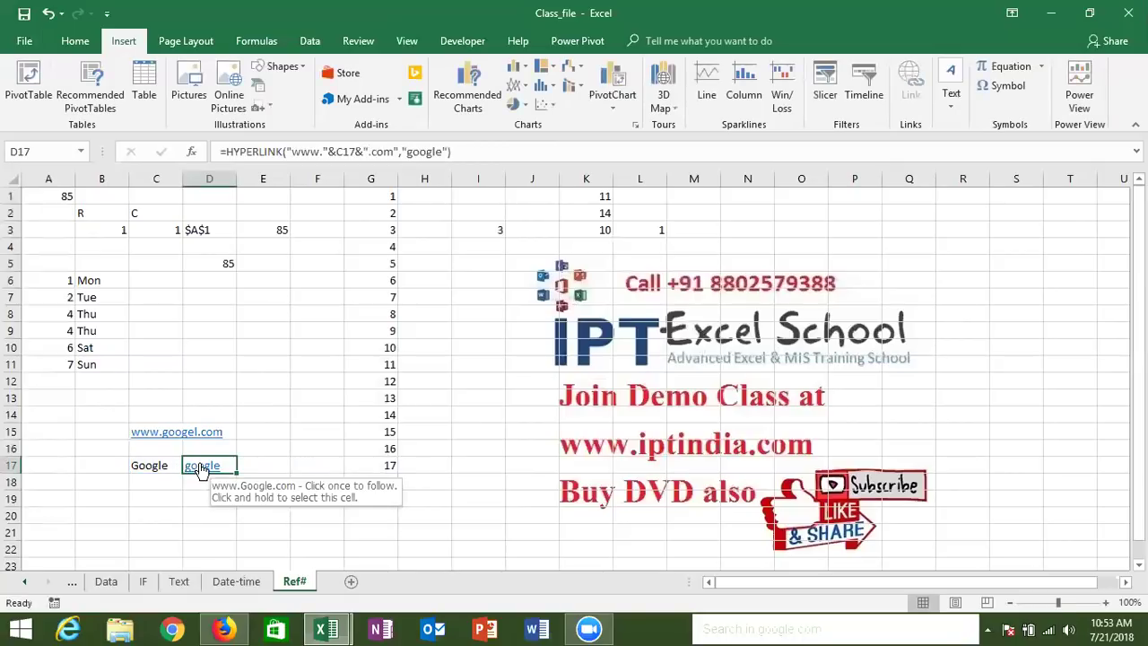
click(332, 310)
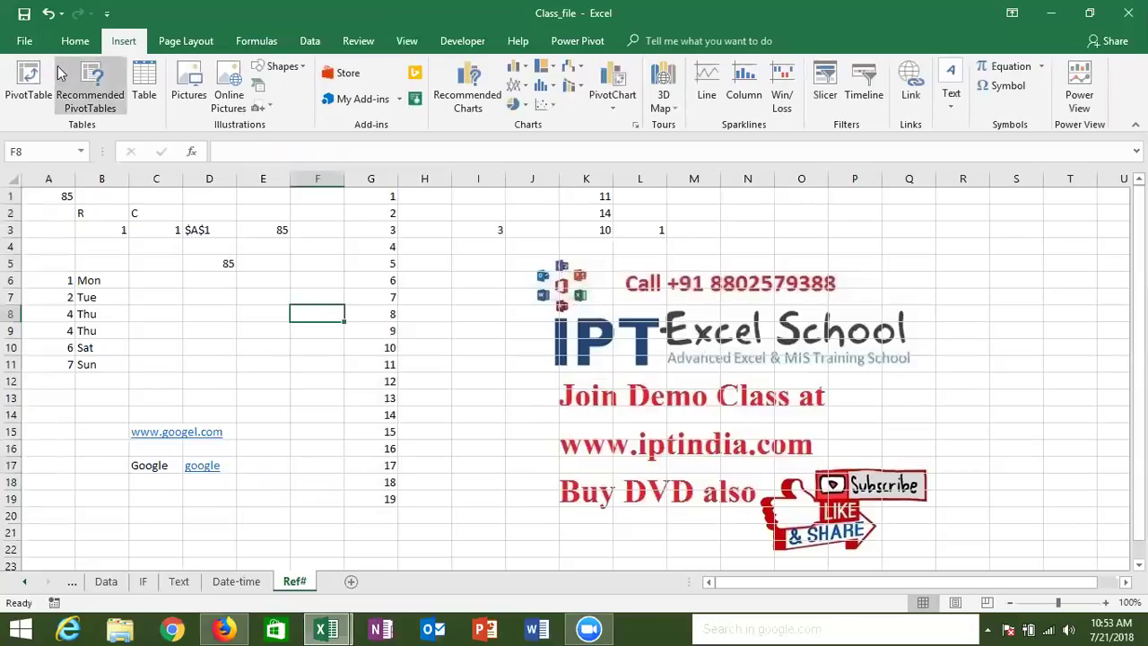
Use Save As to target the Desktop with file name For-1.
click(24, 41)
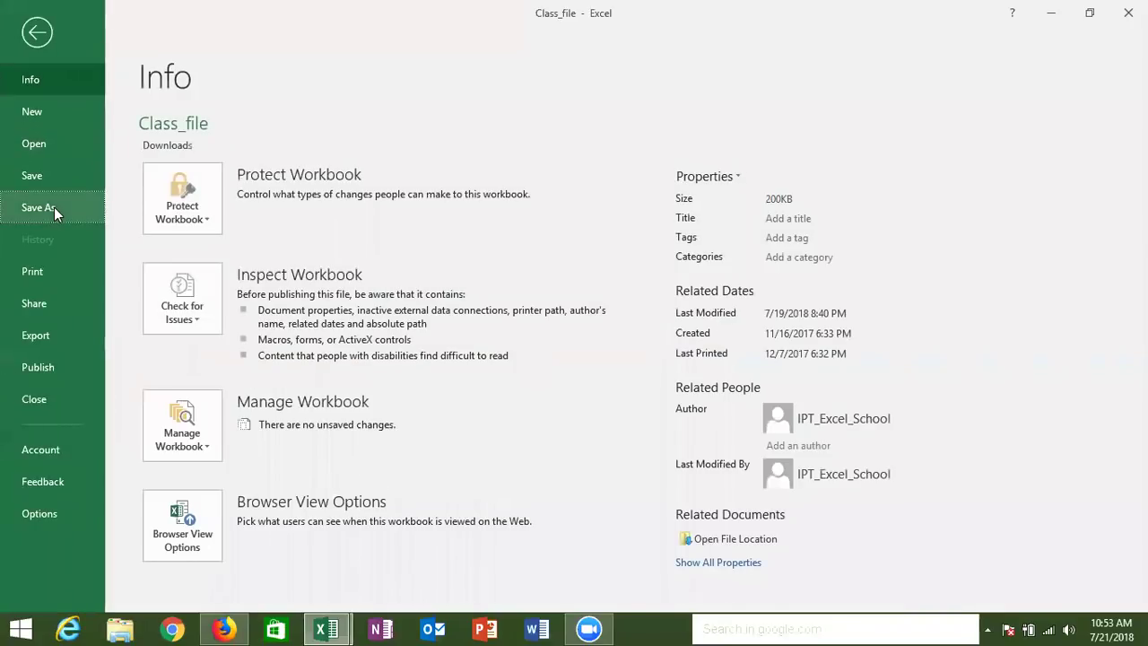
click(53, 207)
click(190, 331)
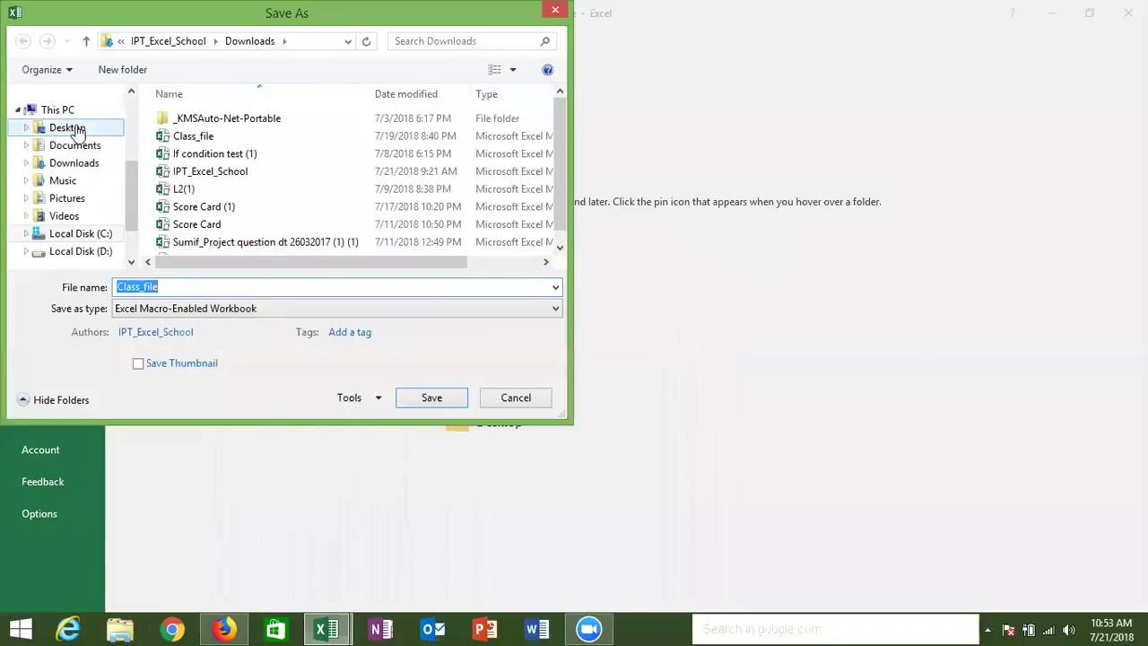
click(72, 128)
click(139, 285)
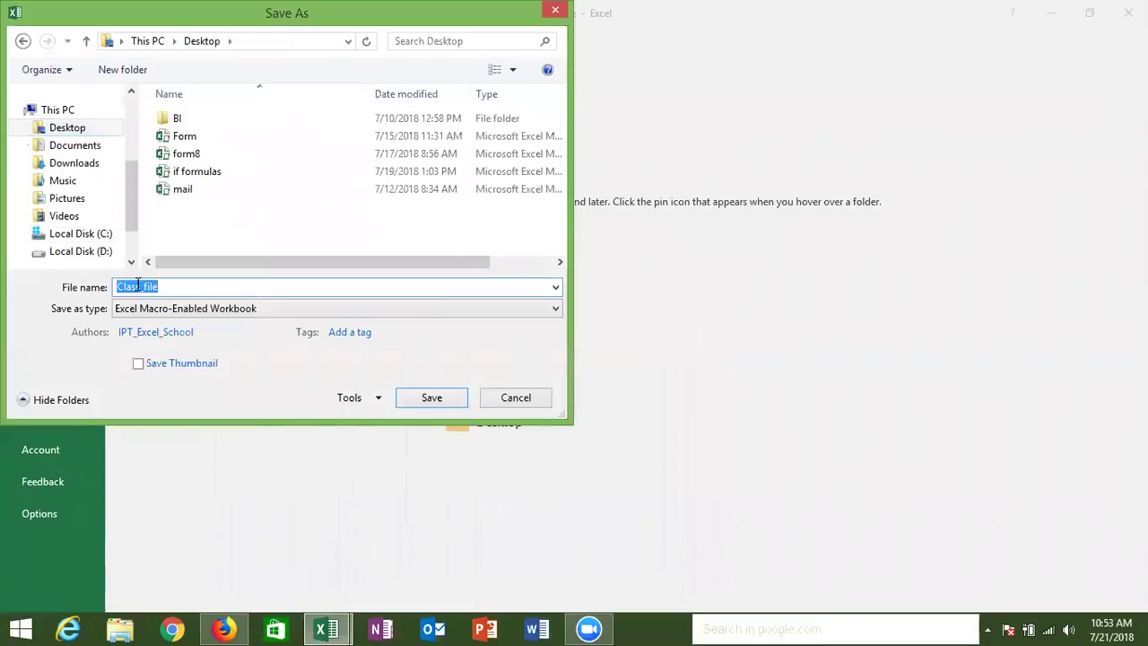
text(Form)
text(-1)
key(BackSpace)
key(BackSpace)
key(BackSpace)
text(-1)
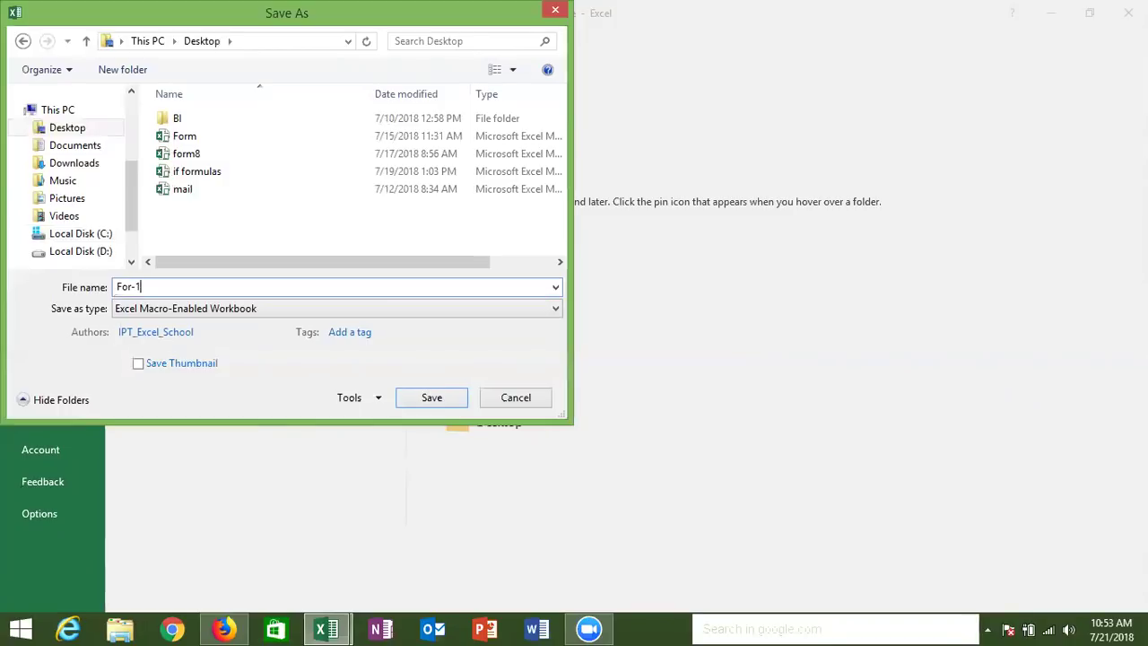
Save the workbook as For-1 and close the Firefox MEGA window.
click(444, 400)
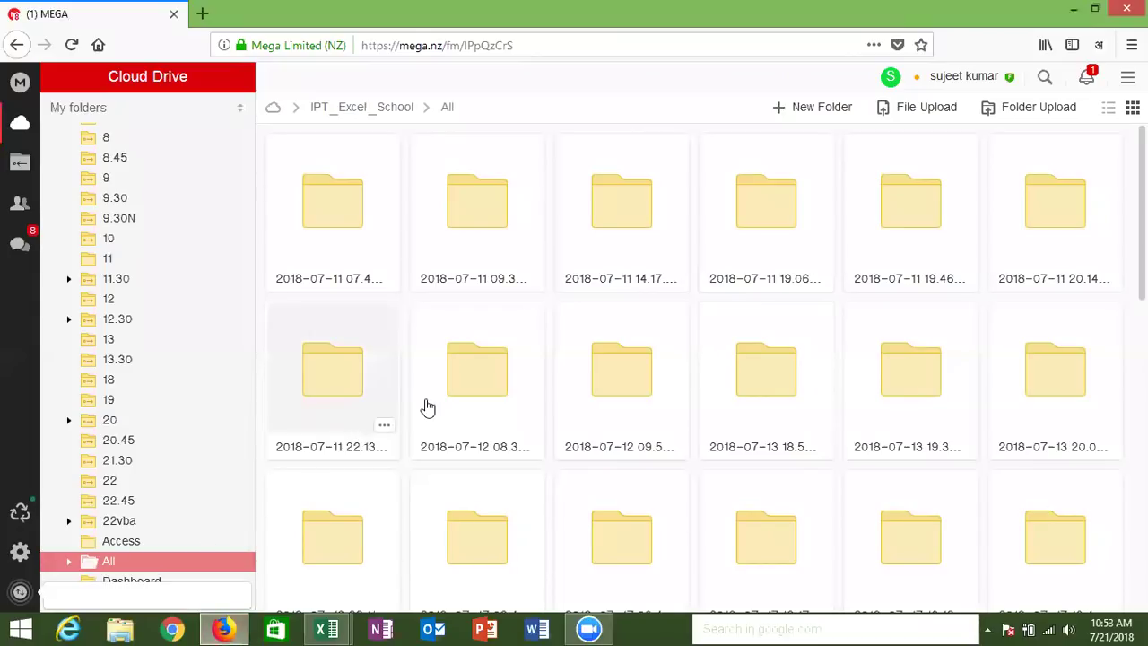
double_click(341, 27)
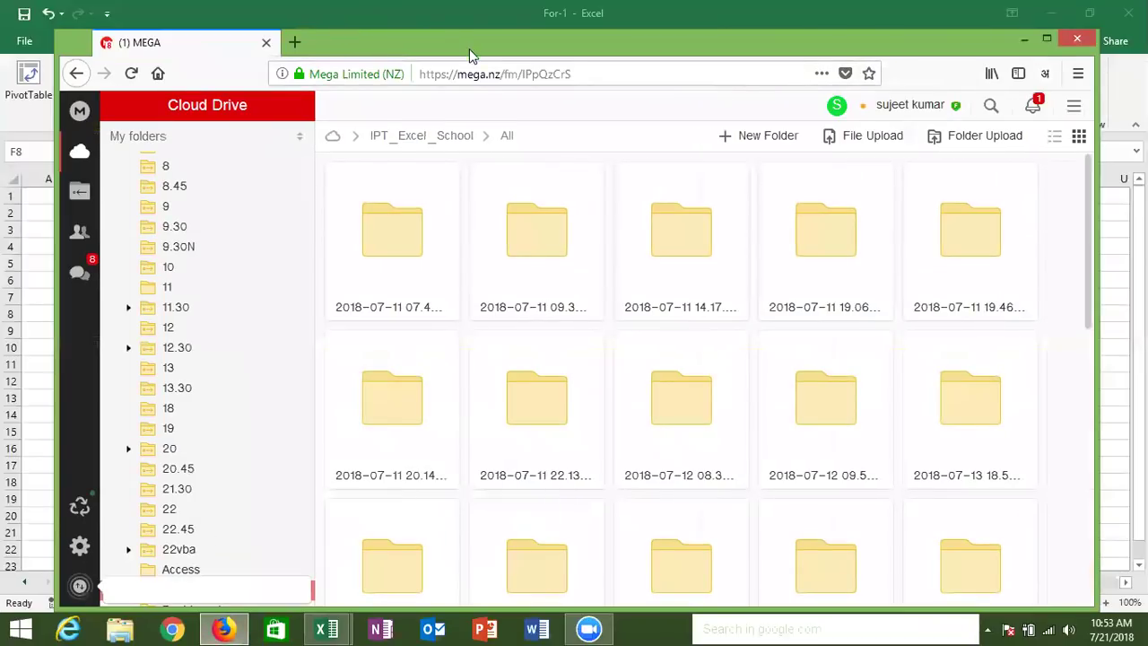
drag(469, 48, 444, 149)
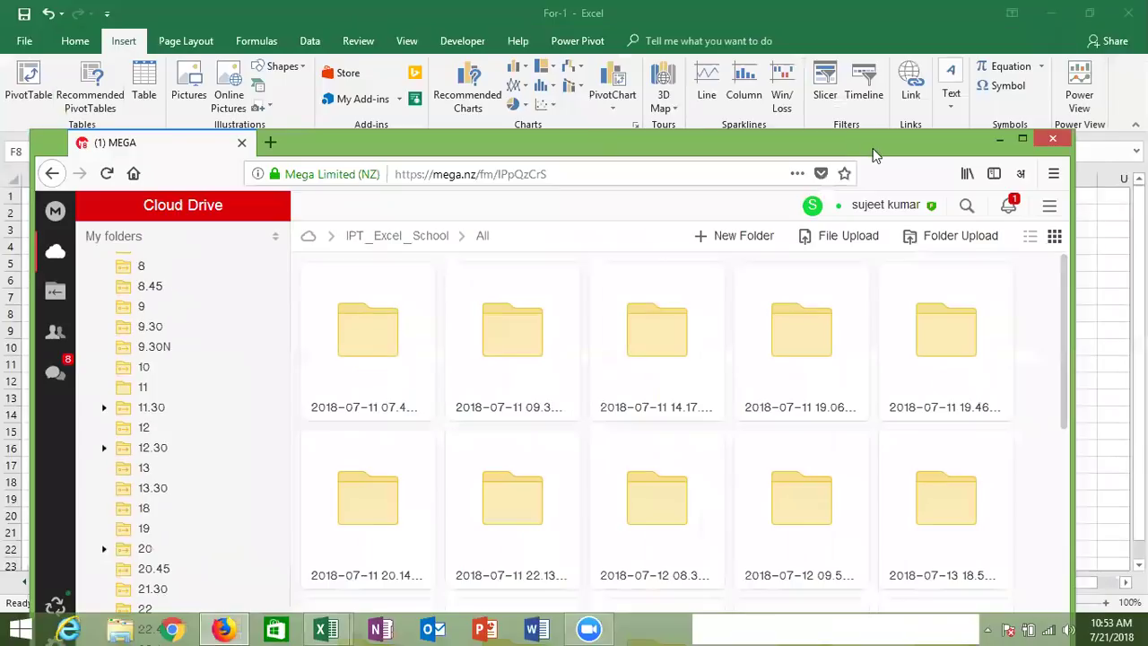
click(1067, 136)
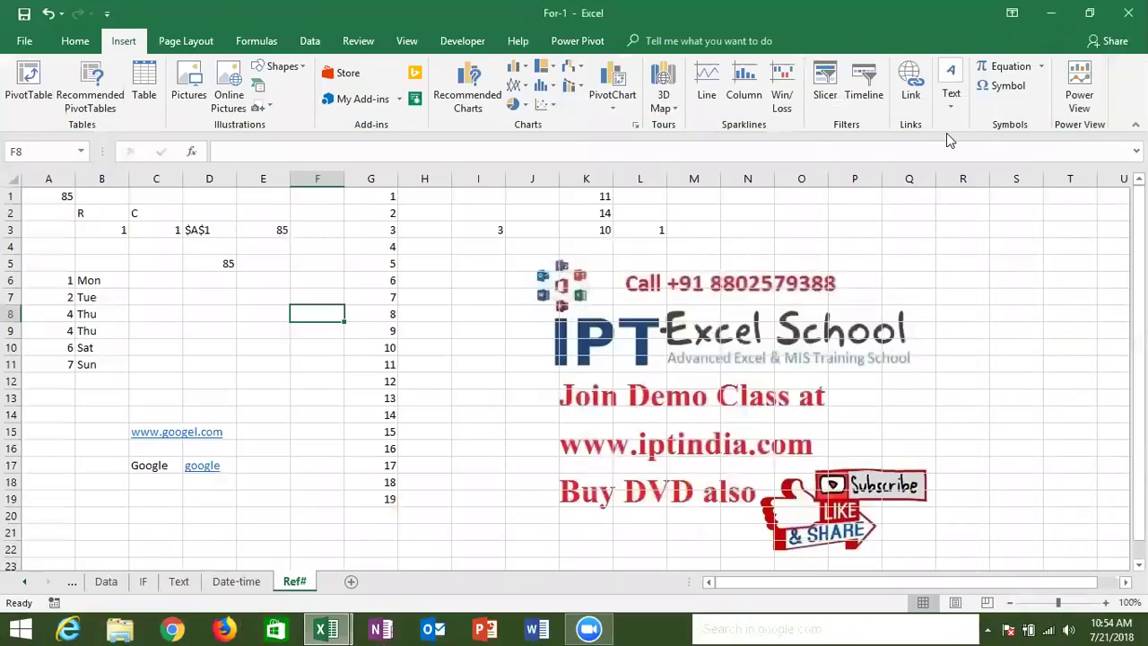